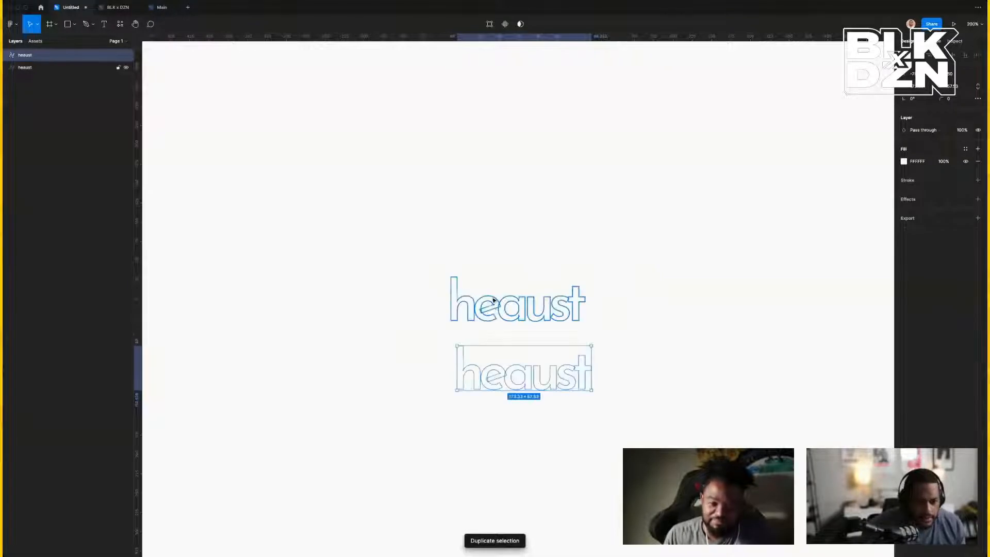
Fill the upper heaust wordmark with the Black color style.
left_click_drag(431, 276, 599, 342)
left_click(684, 316)
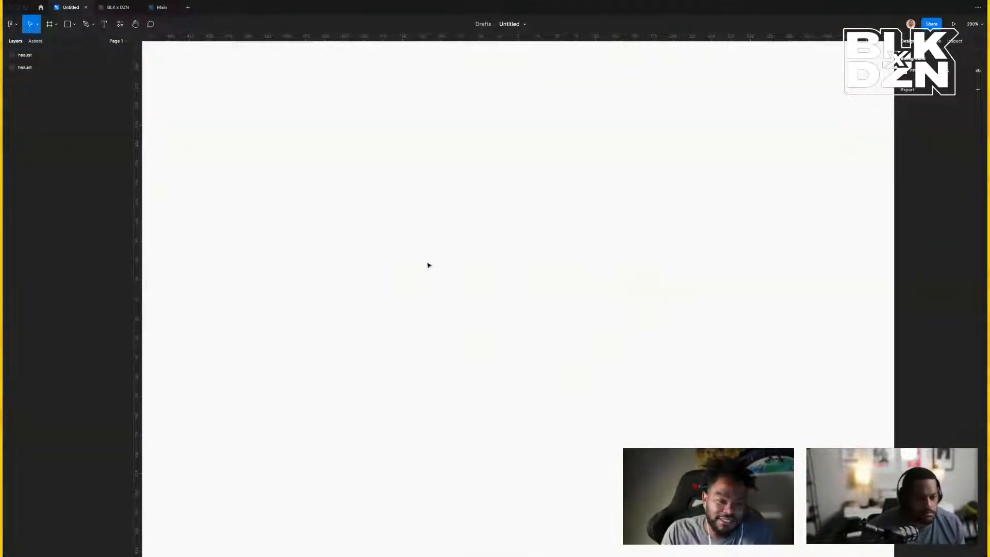
left_click(508, 309)
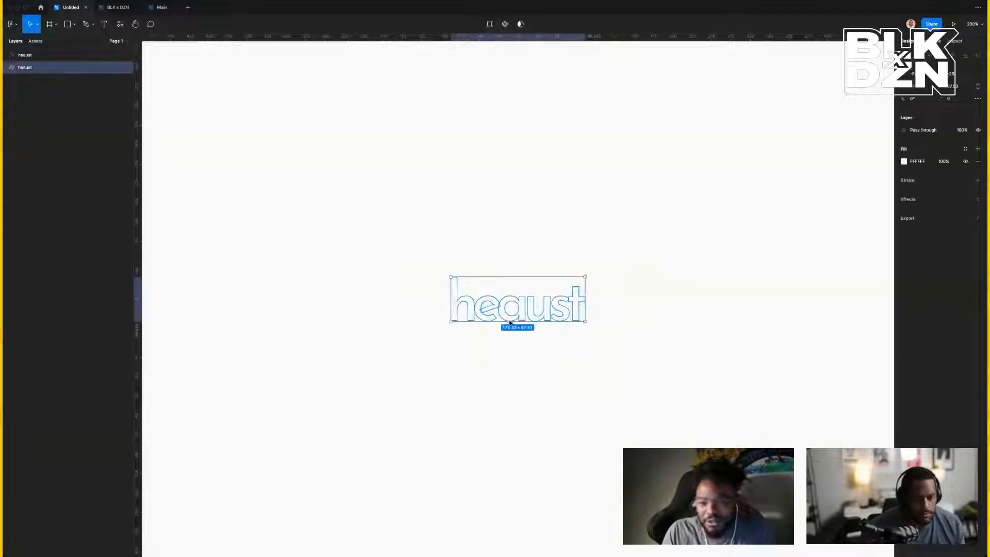
left_click(966, 149)
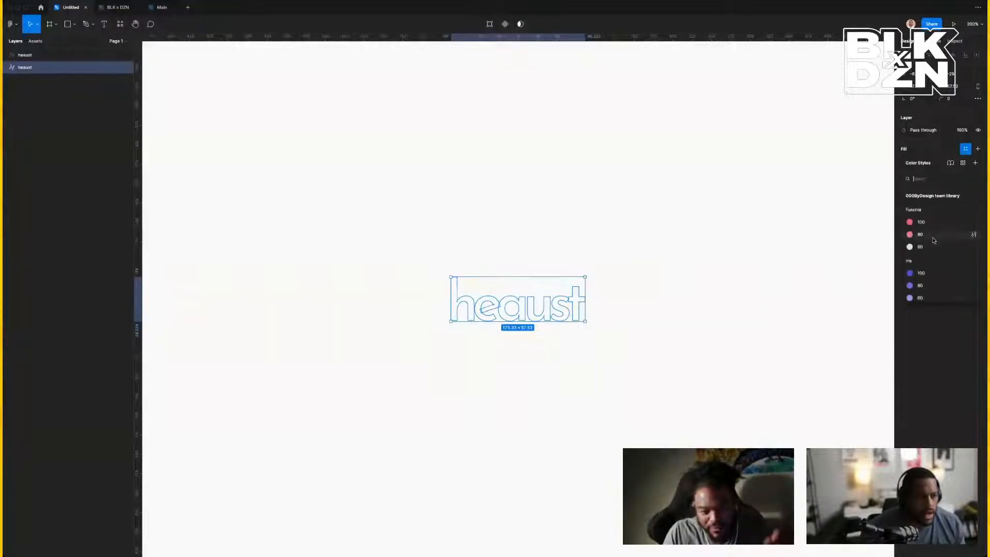
scroll(933, 241, "down", 2)
scroll(934, 240, "up", 2)
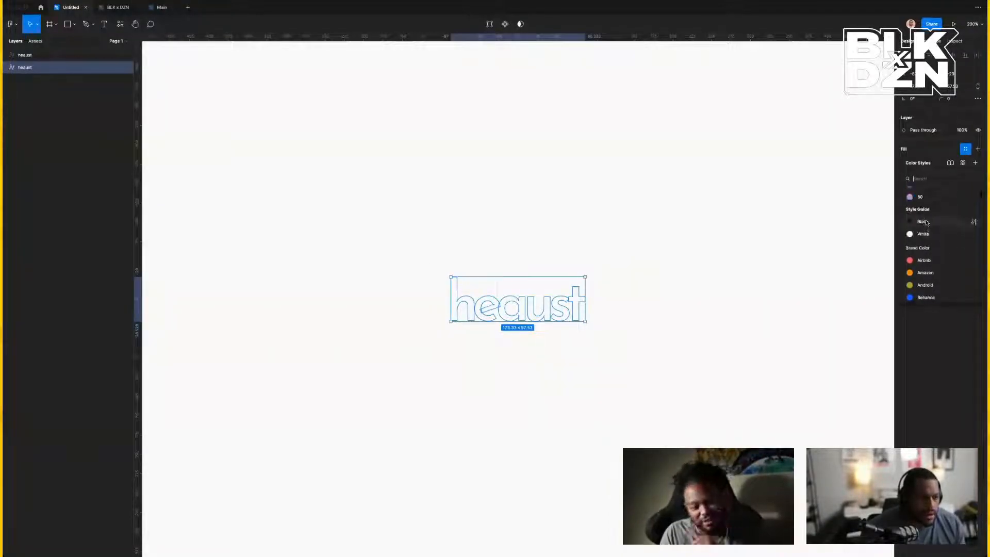
left_click(922, 223)
left_click(629, 283)
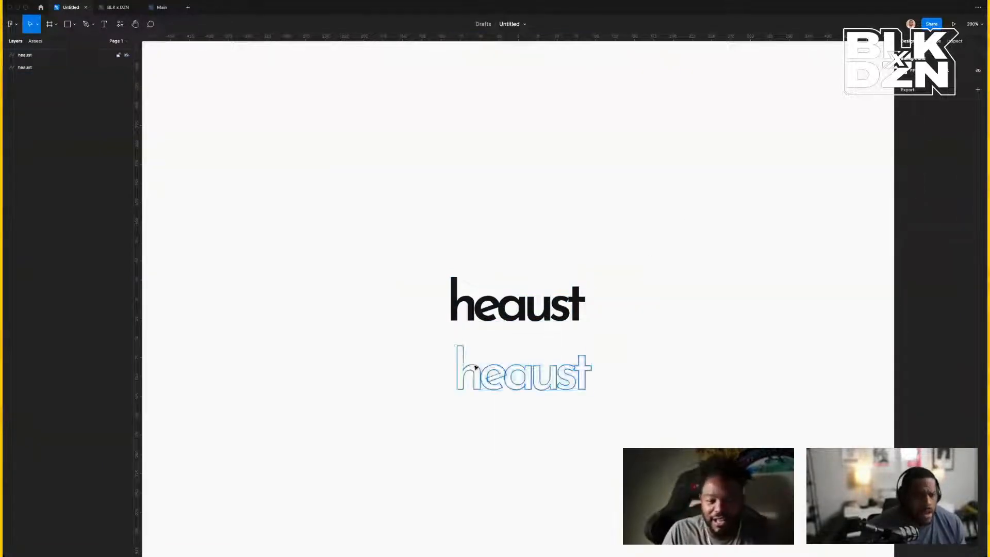
Fill the lower heaust copy with the iris/100 blue color style.
left_click(473, 368)
left_click(966, 149)
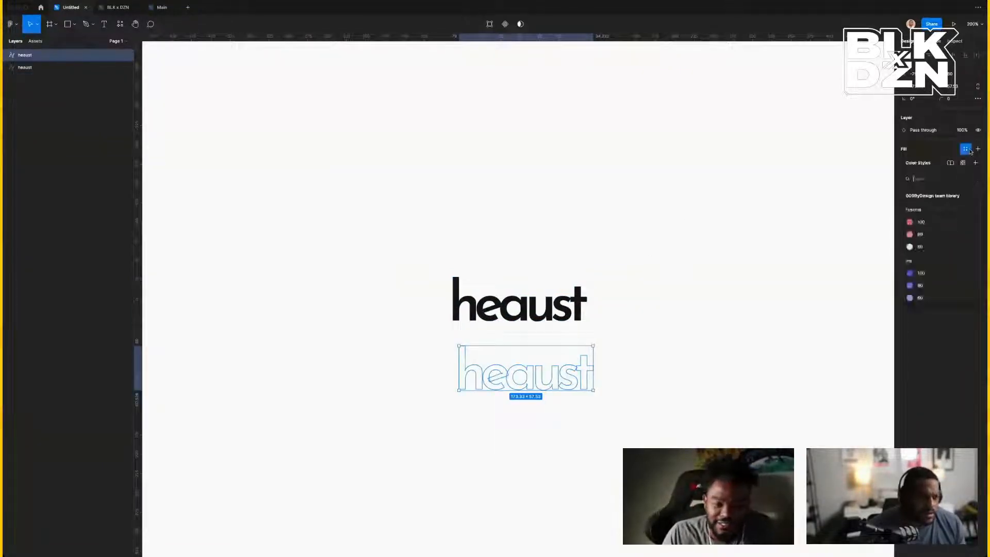
left_click(916, 273)
left_click(664, 262)
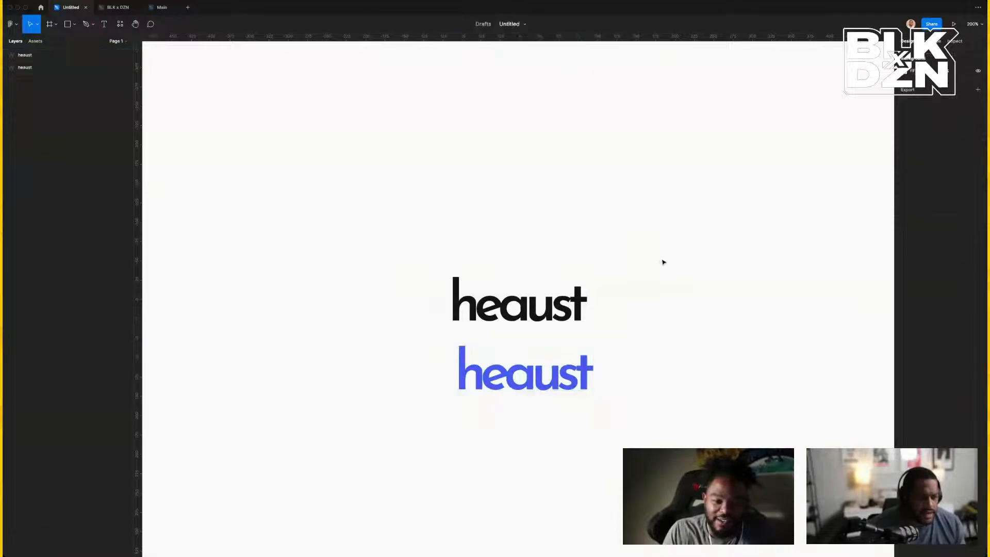
Shift the blue heaust wordmark left so it lines up under the black one.
scroll(694, 281, "right", 1)
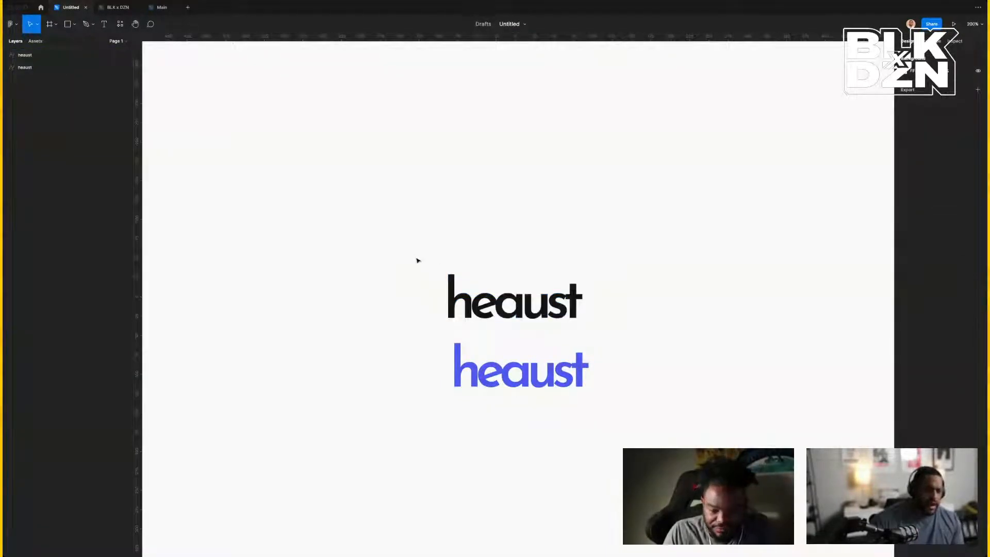
left_click_drag(418, 258, 609, 310)
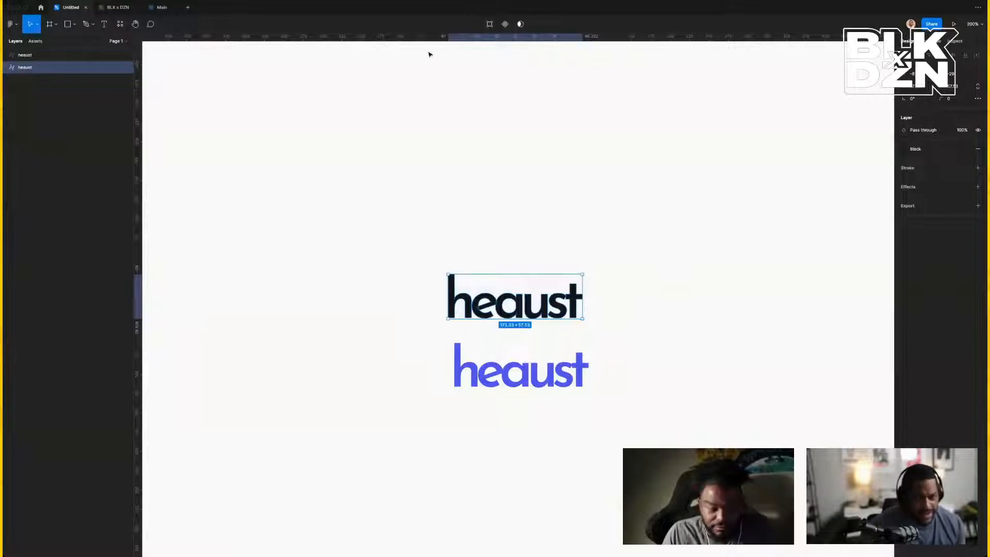
left_click(464, 183)
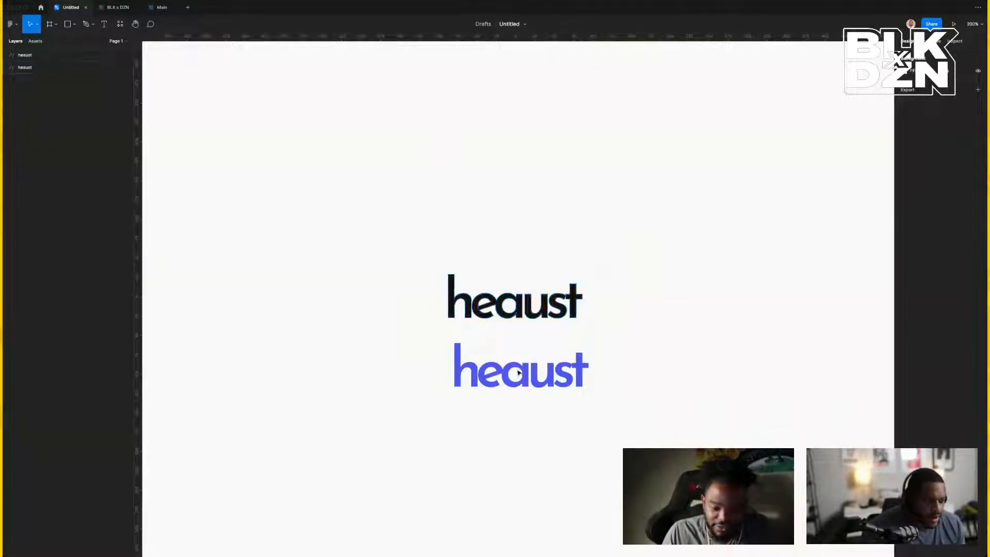
left_click(485, 380)
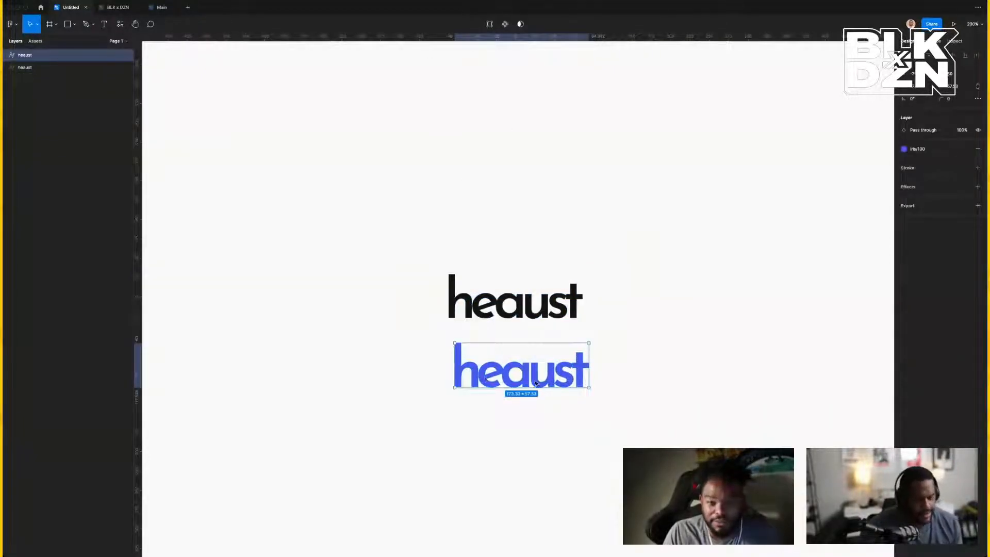
left_click_drag(537, 382, 530, 382)
left_click(648, 391)
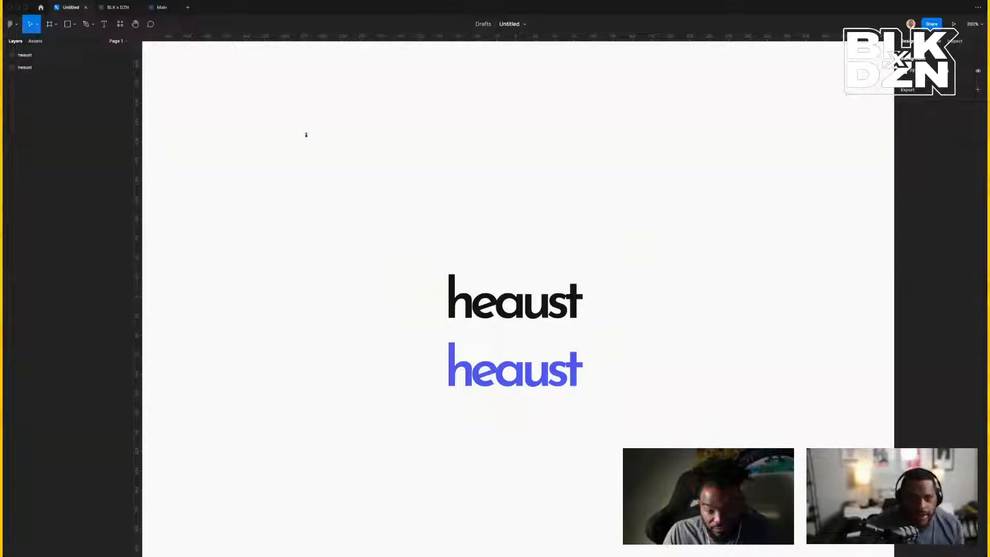
Switch to the Main file and zoom out to survey its framer-banner frames.
left_click(162, 8)
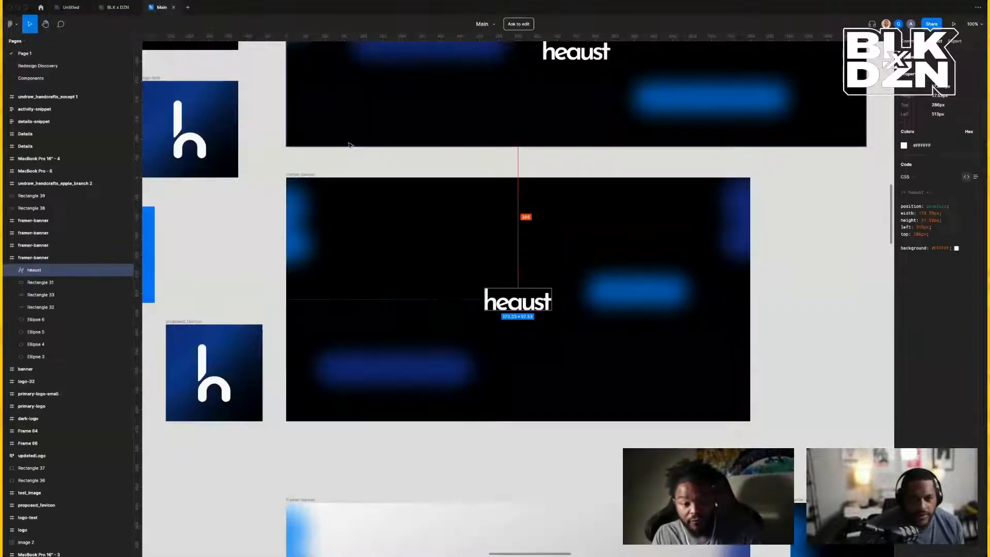
left_click(292, 175)
key("minus")
key("minus")
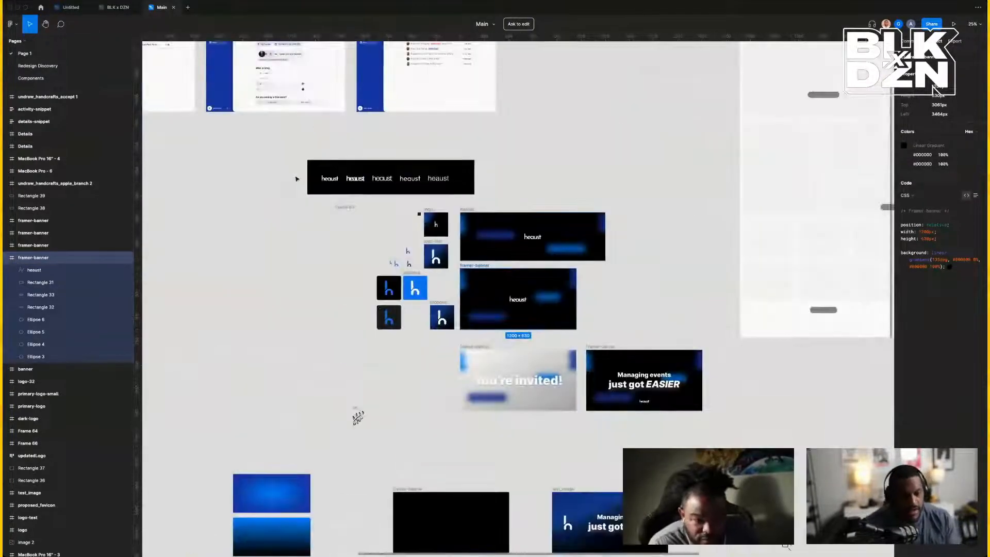
scroll(296, 179, "up", 3)
scroll(297, 179, "left", 3)
scroll(297, 178, "up", 3)
scroll(297, 179, "left", 3)
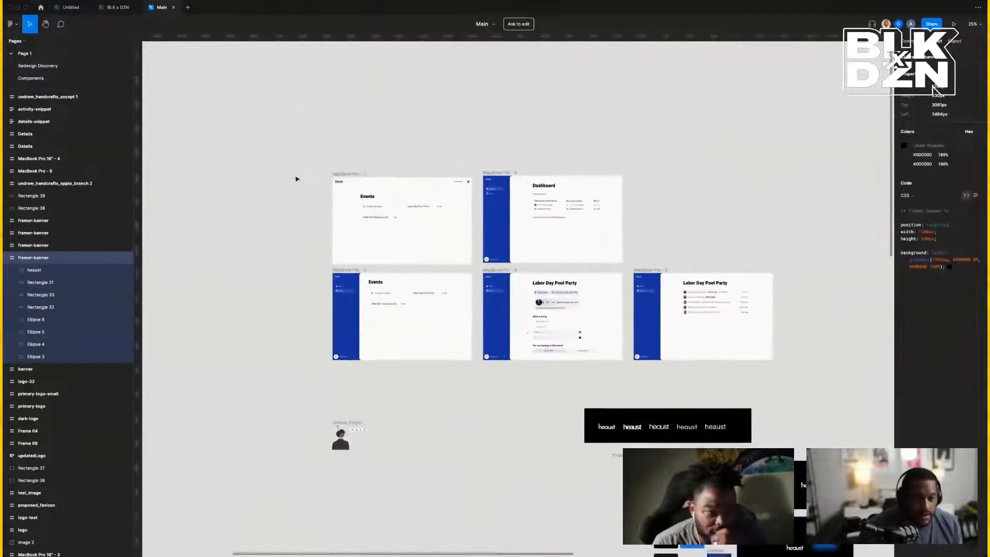
scroll(297, 179, "down", 5)
scroll(296, 179, "right", 3)
key("alt")
scroll(296, 179, "down", 5)
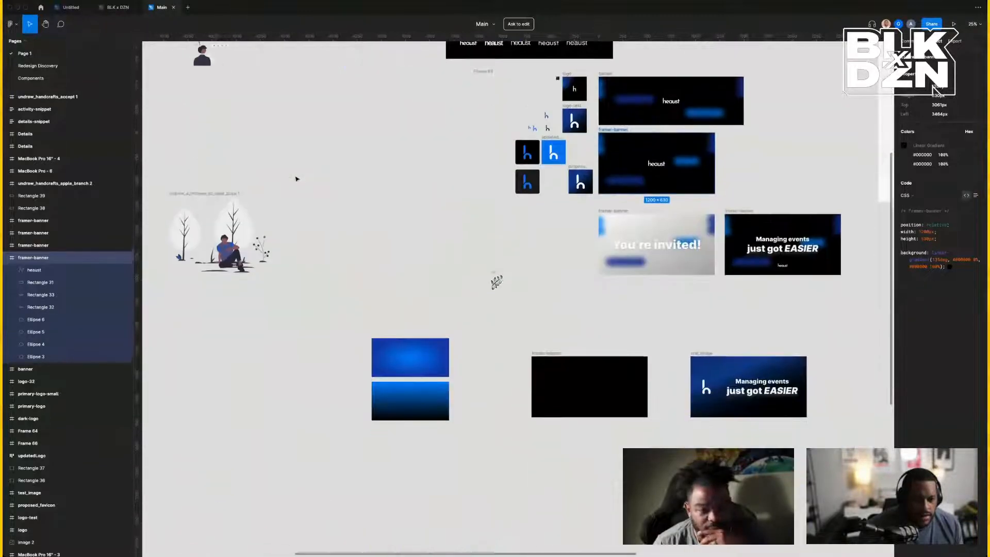
scroll(297, 179, "right", 4)
scroll(296, 179, "down", 6)
scroll(297, 179, "right", 1)
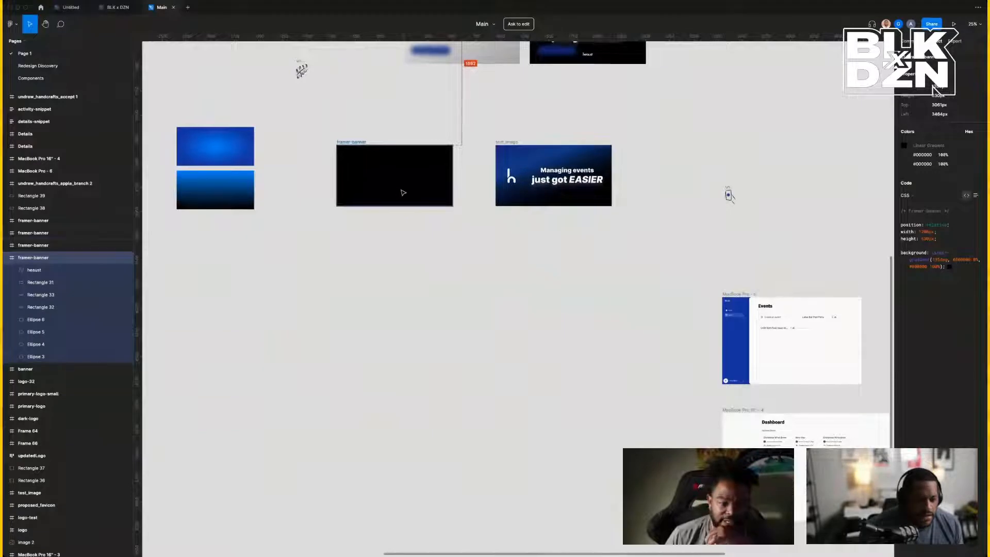
scroll(438, 195, "up", 5)
scroll(438, 195, "left", 2)
scroll(456, 200, "up", 3)
scroll(456, 200, "left", 1)
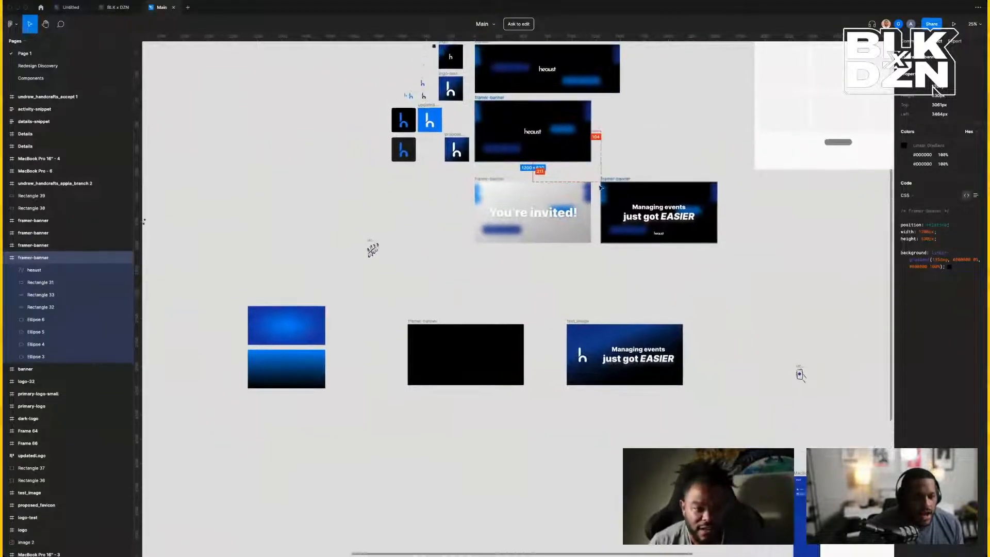
Select and copy both framer-banner frames, then return to the Untitled draft.
left_click(623, 194)
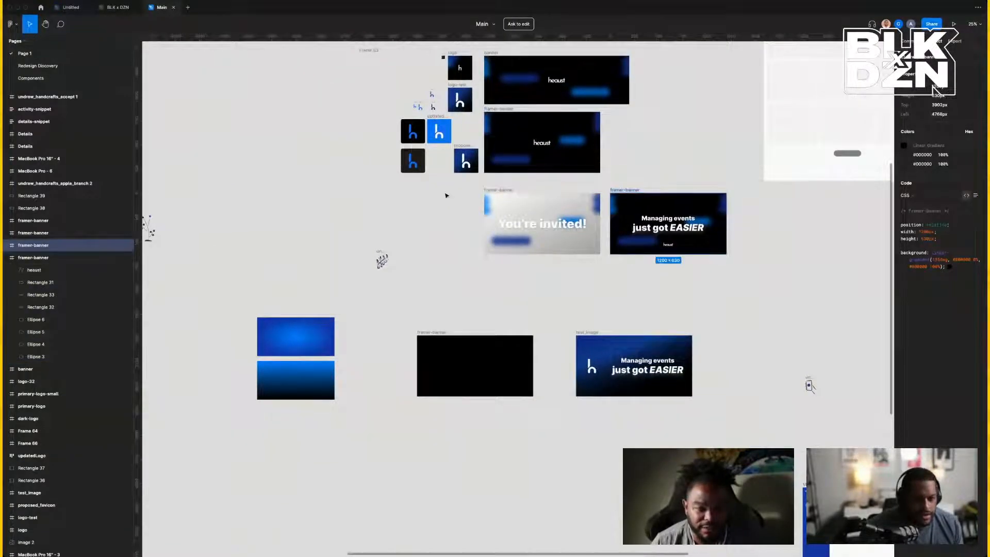
left_click_drag(474, 187, 745, 267)
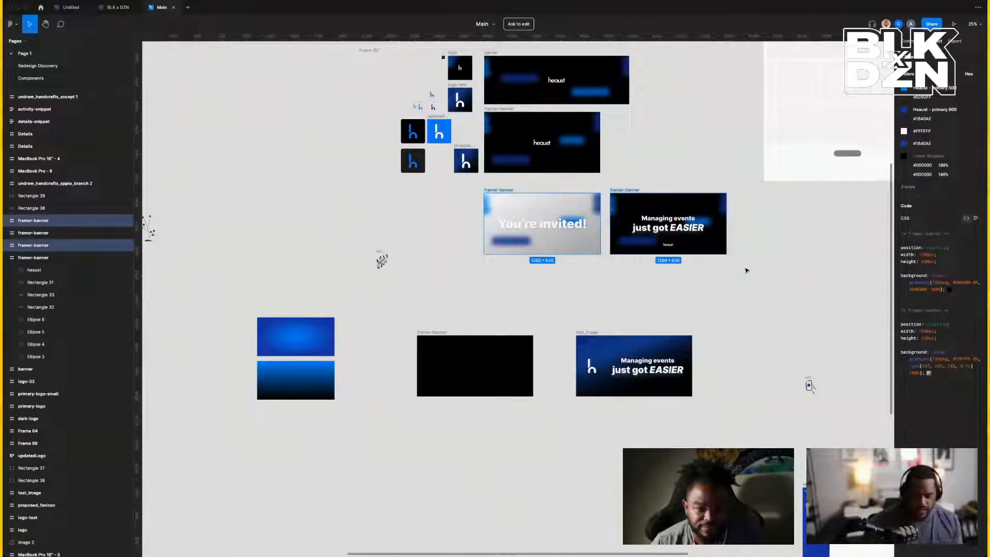
left_click(71, 8)
Paste the two framer-banner frames onto the Untitled draft canvas.
scroll(693, 226, "right", 2)
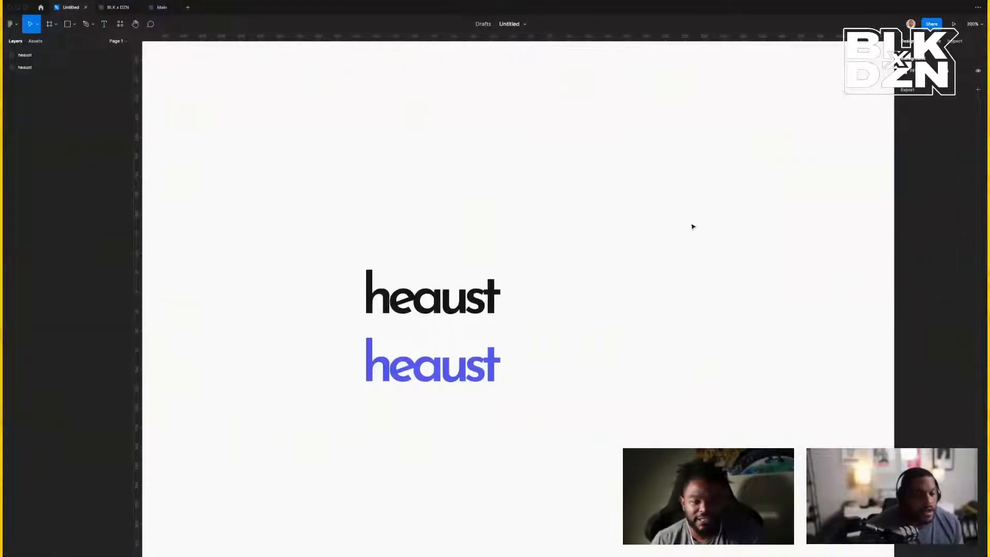
scroll(691, 225, "down", 1)
right_click(657, 212)
left_click(673, 220)
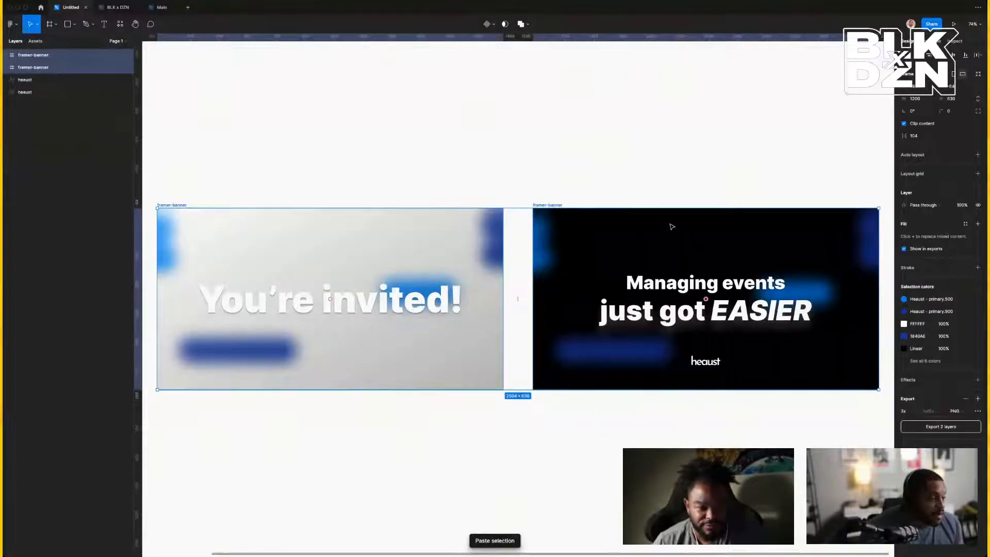
scroll(671, 226, "right", 1)
scroll(672, 226, "left", 5)
scroll(671, 226, "left", 1)
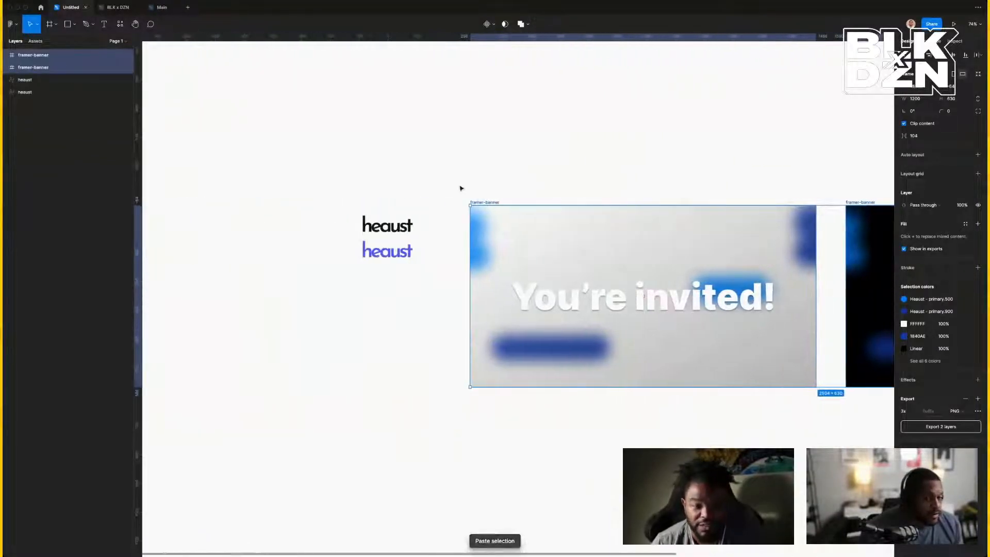
left_click(438, 158)
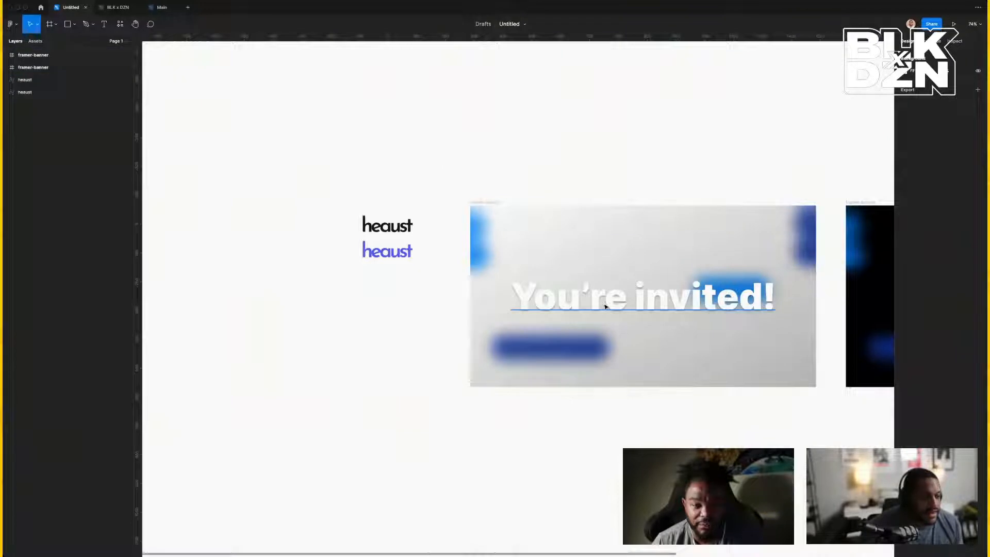
Remove the drop shadow from the 'just got EASIER' text line.
left_click(572, 306)
scroll(638, 307, "right", 5)
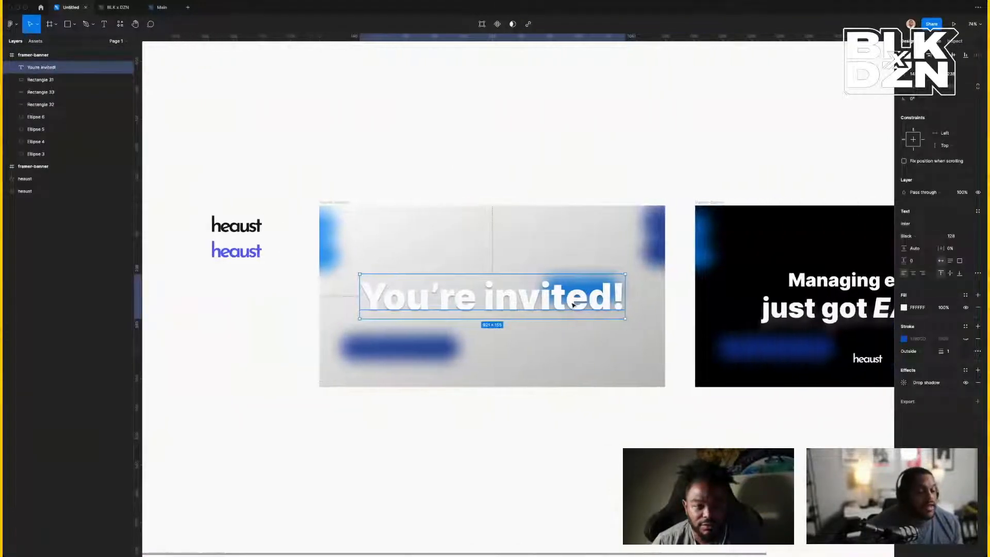
scroll(640, 307, "right", 3)
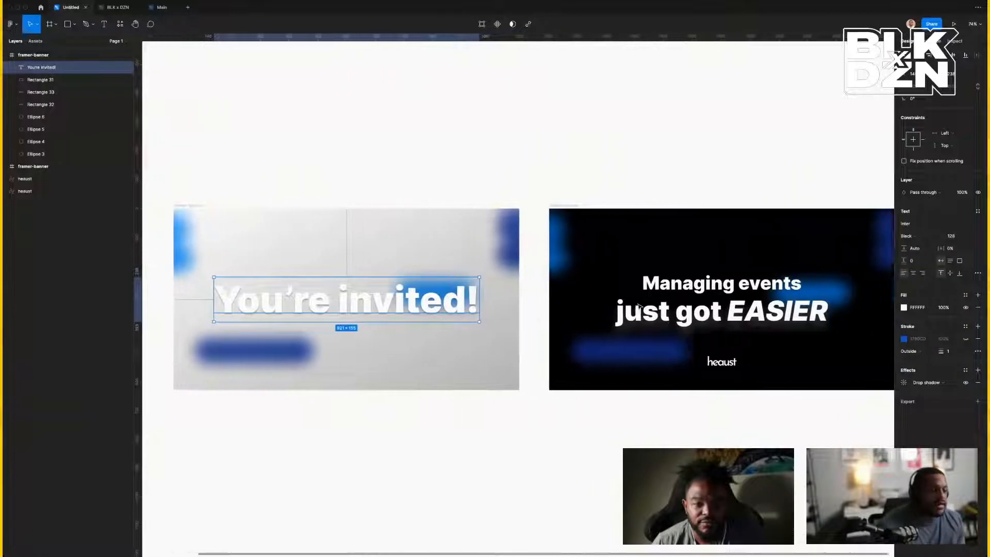
left_click(665, 303)
double_click(691, 310)
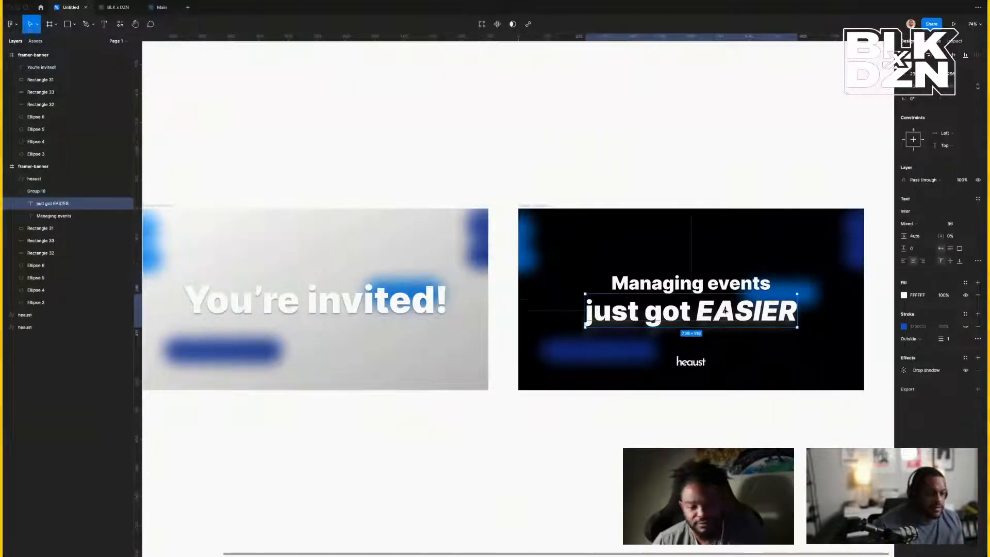
left_click(977, 370)
left_click(678, 121)
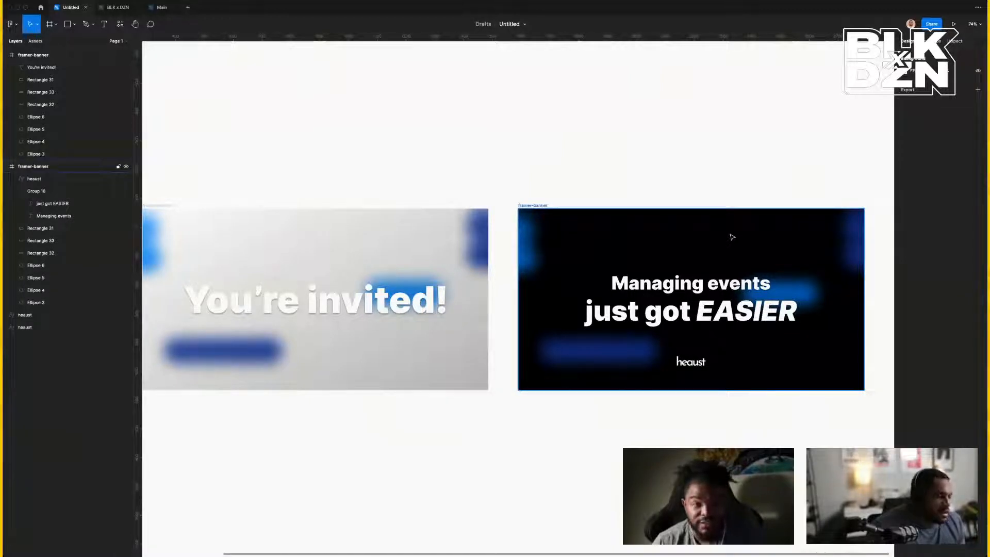
Select the You're invited! banner frame, then both heaust wordmarks.
scroll(732, 238, "left", 10)
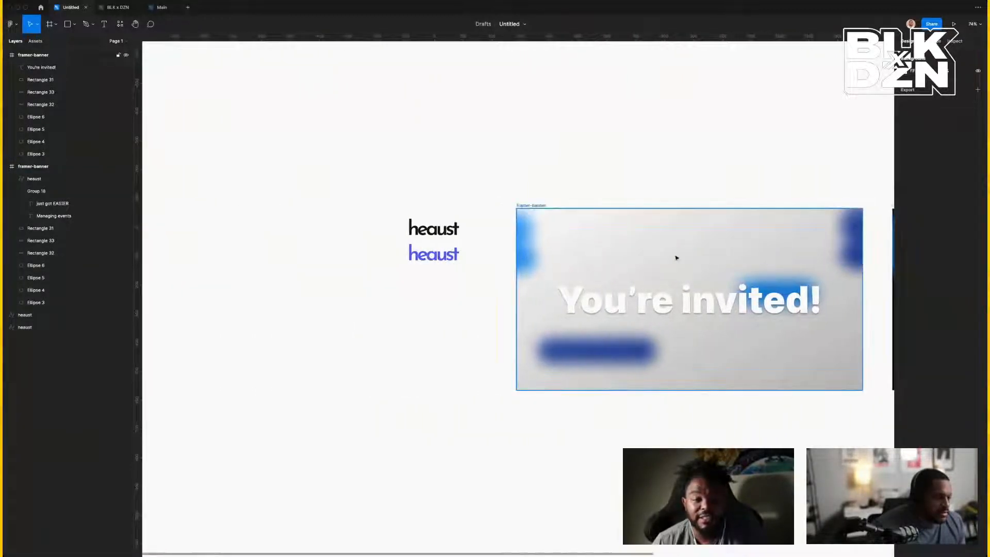
left_click(551, 209)
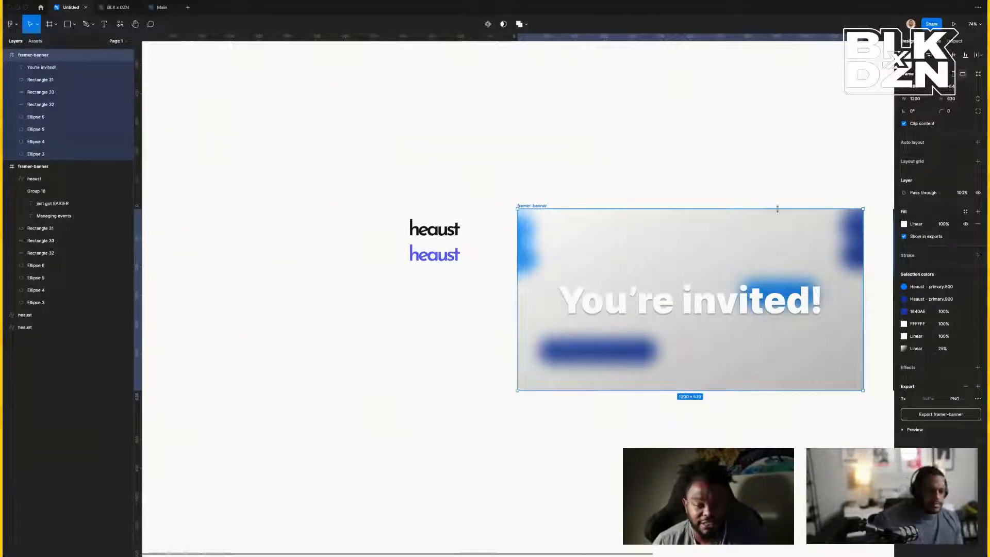
scroll(777, 209, "right", 3)
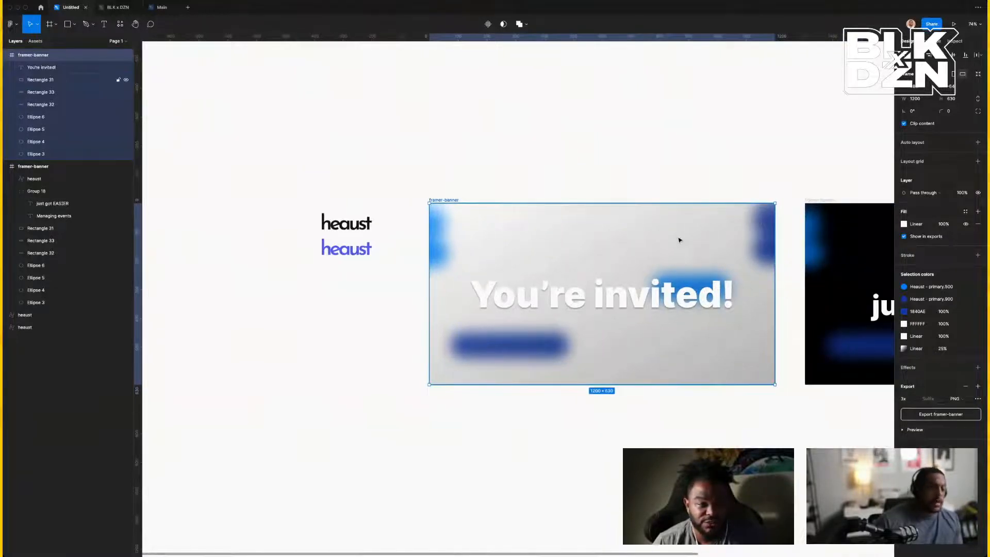
scroll(665, 240, "left", 5)
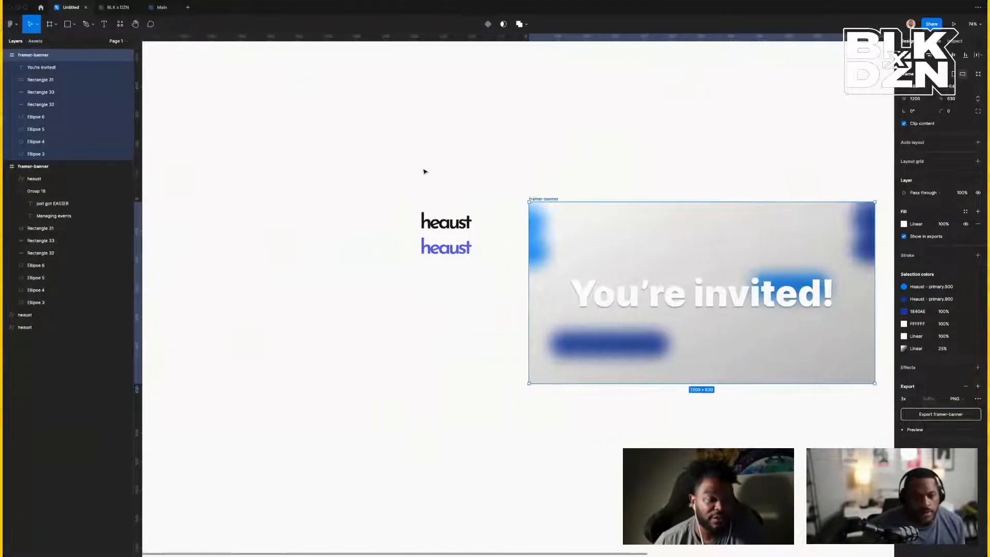
left_click_drag(416, 175, 523, 181)
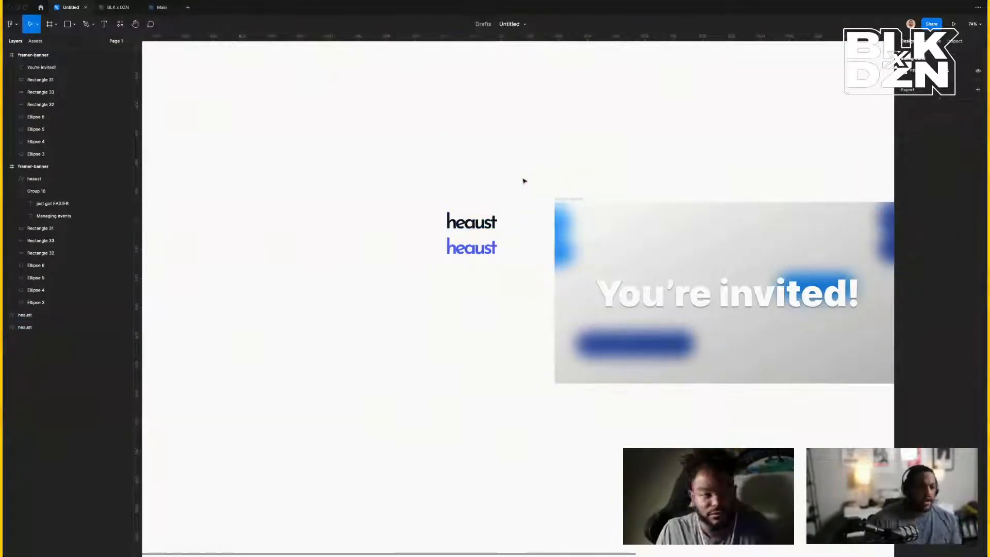
scroll(524, 181, "down", 3)
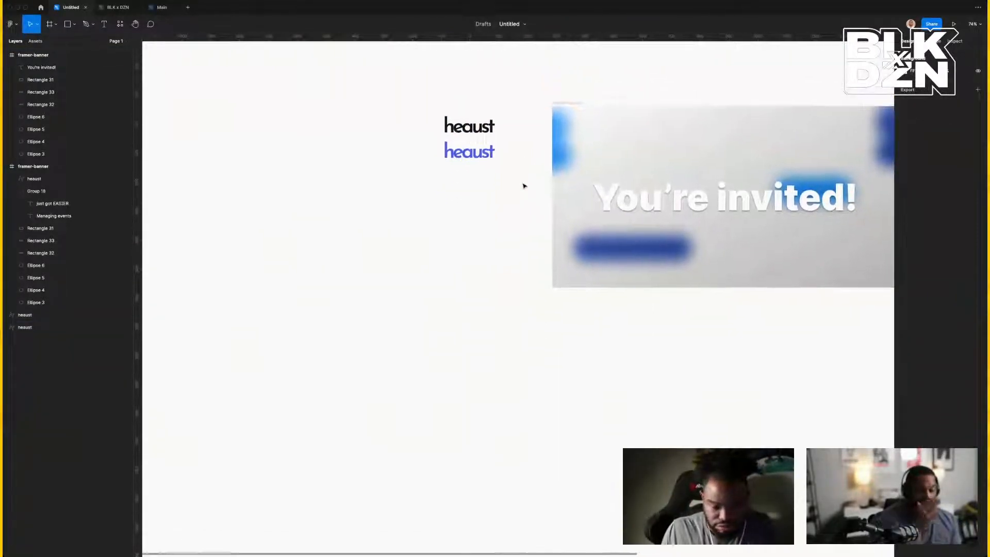
scroll(524, 185, "up", 4)
left_click_drag(390, 204, 545, 305)
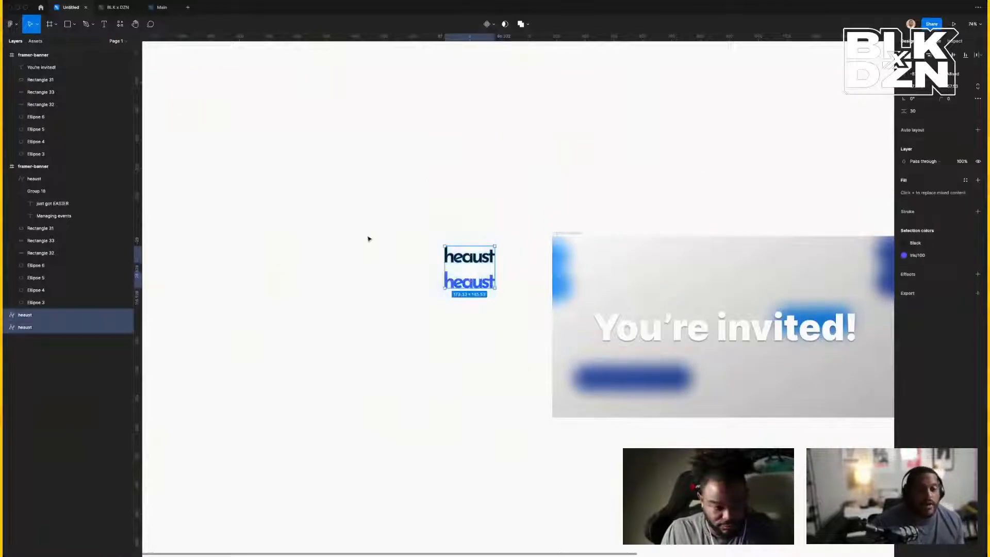
Copy the MacBook Pro 16" - 2 landing-page frame from the Main file and return to the Untitled draft.
left_click(158, 8)
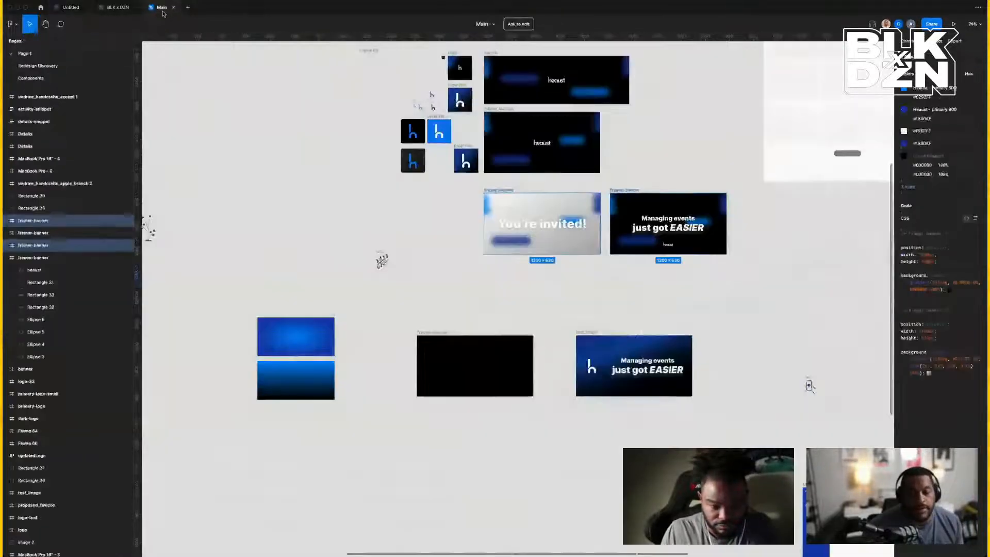
scroll(446, 153, "left", 1)
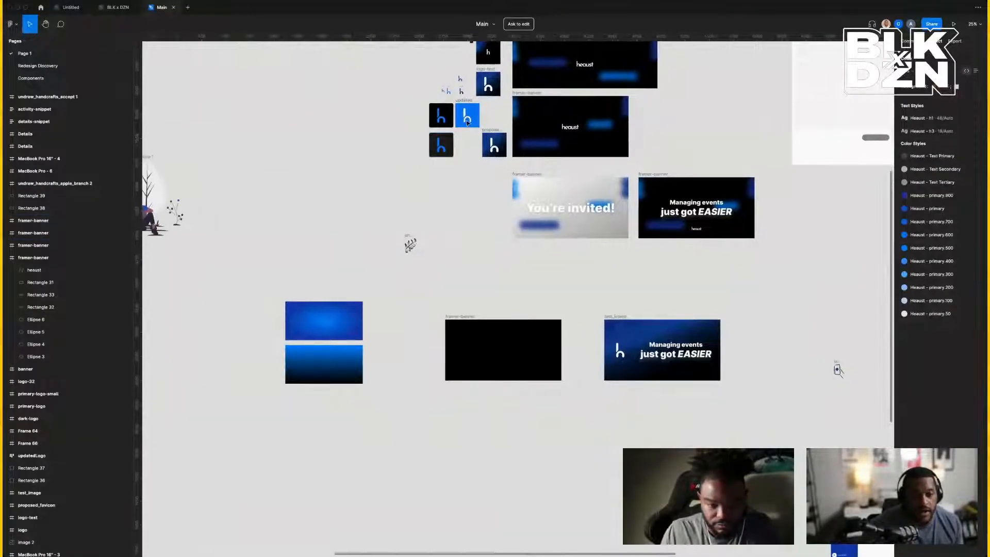
left_click(467, 119)
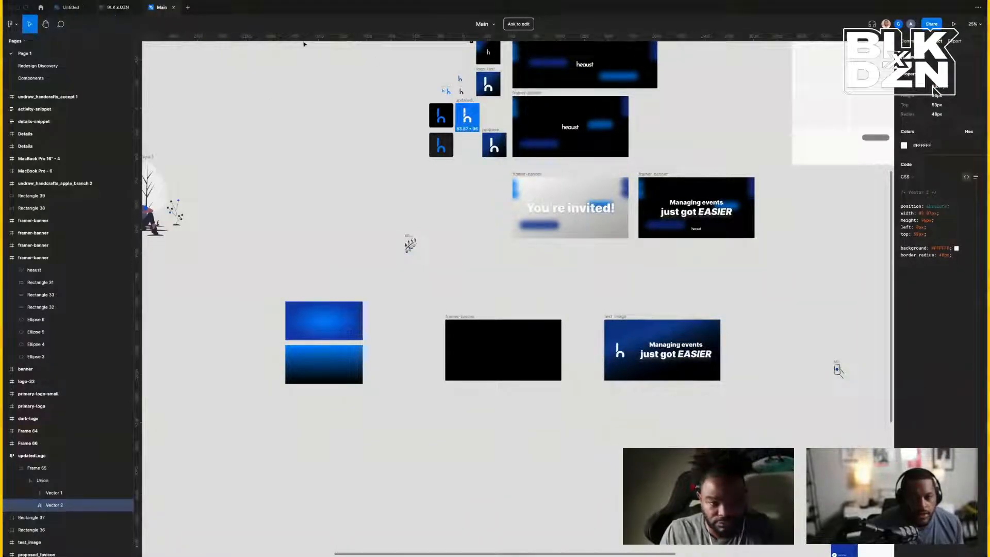
scroll(641, 153, "right", 10)
scroll(641, 153, "up", 3)
scroll(641, 153, "up", 5)
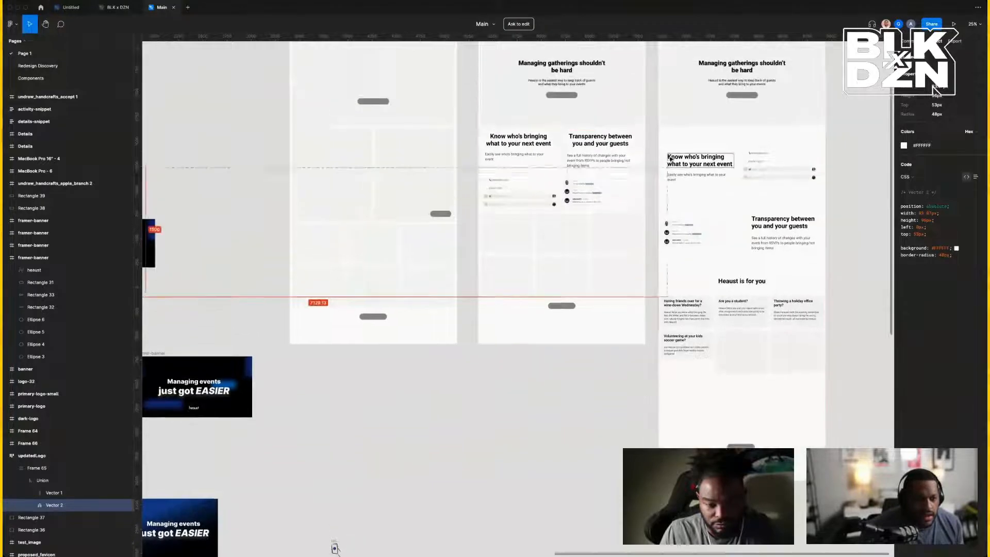
left_click(485, 91)
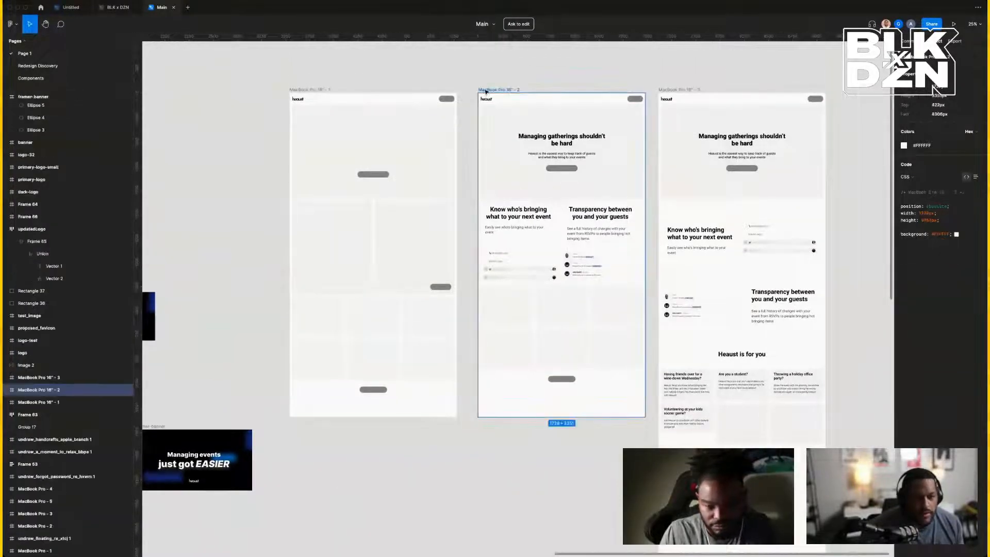
left_click(70, 7)
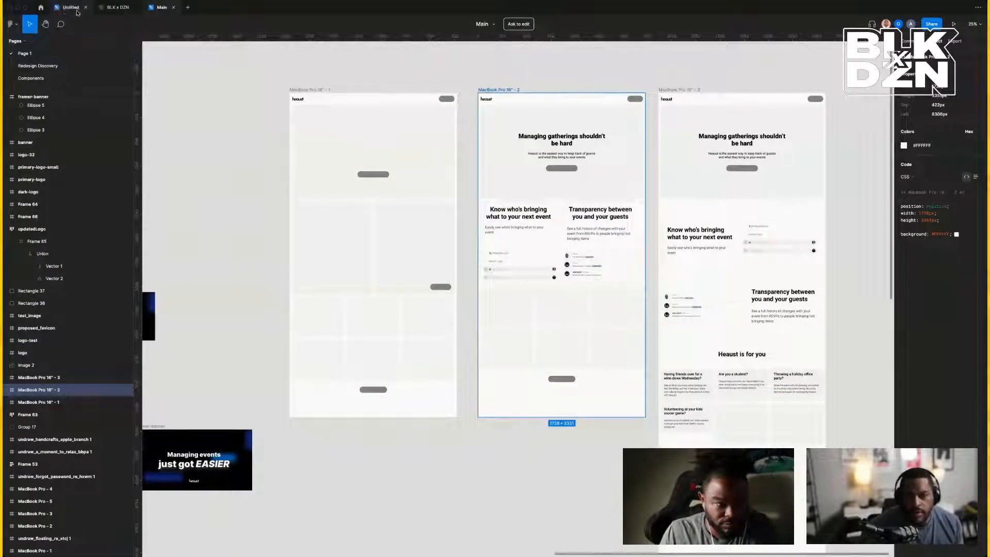
scroll(602, 182, "right", 3)
Paste the landing-page frame and move it left, clear of the heaust wordmarks.
scroll(601, 182, "left", 5)
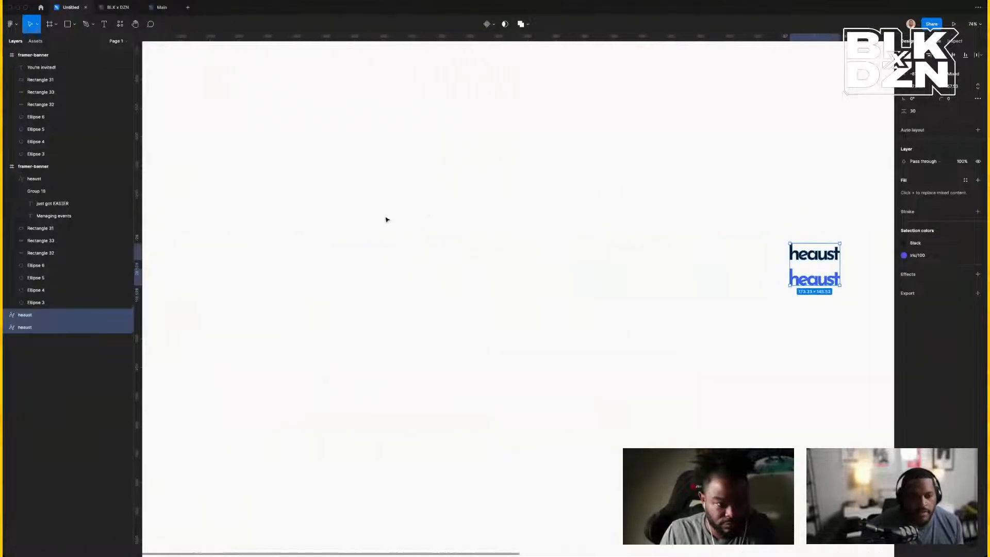
right_click(388, 216)
left_click(408, 221)
scroll(427, 223, "up", 3)
scroll(427, 223, "right", 3)
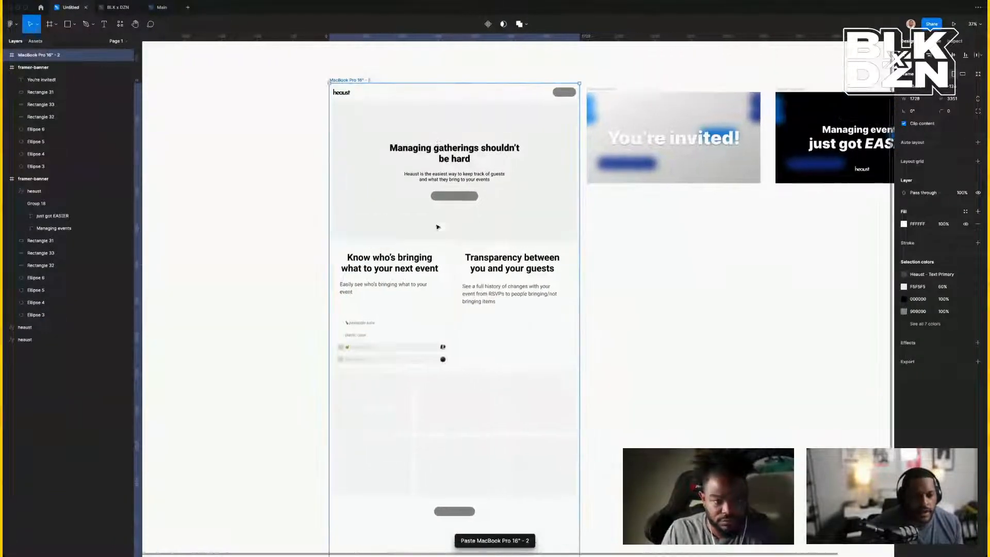
left_click_drag(293, 176, 238, 185)
Zoom to 100% on the You're invited! banner and inspect the landing page's main heading.
left_click(587, 252)
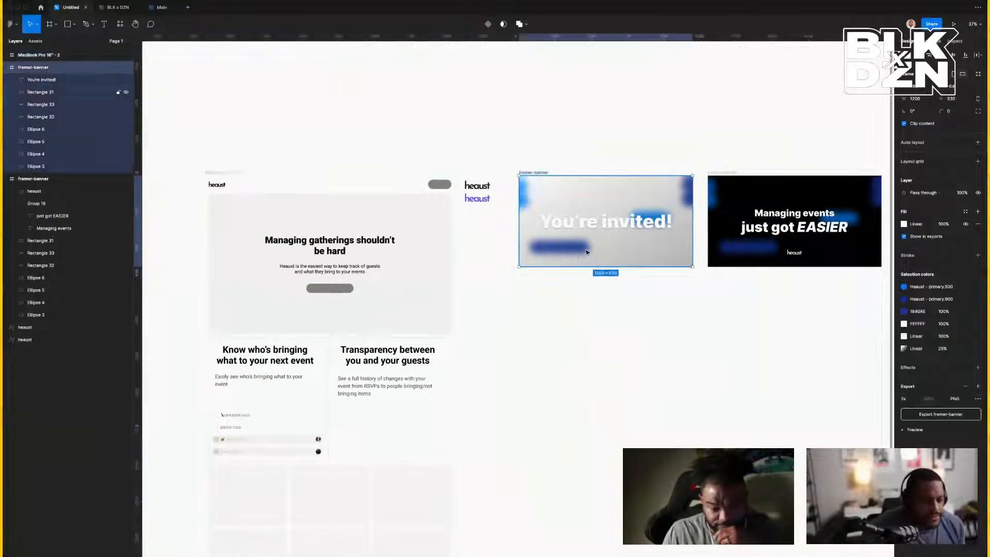
key("super+0")
scroll(587, 252, "left", 12)
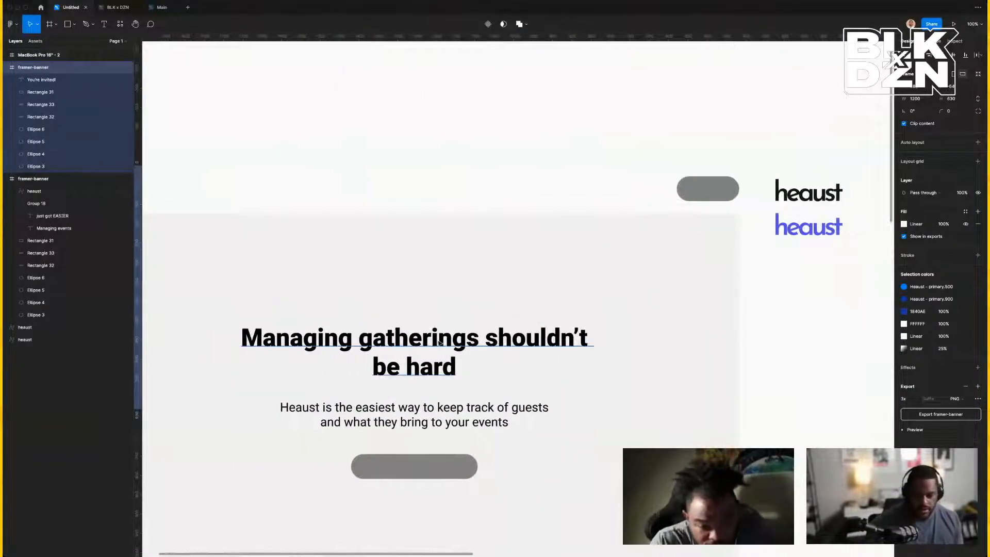
left_click(484, 344, "super")
left_click(614, 147)
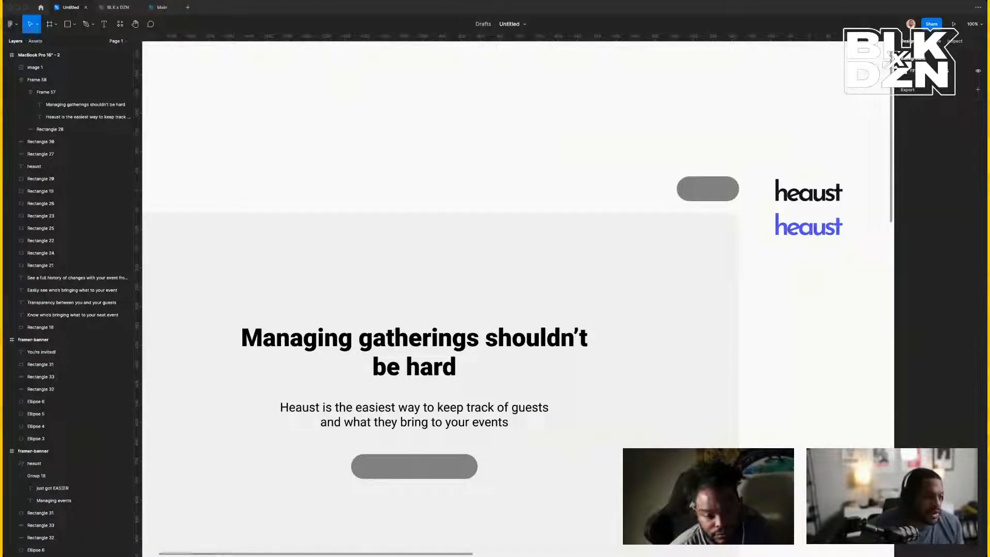
scroll(807, 231, "down", 1)
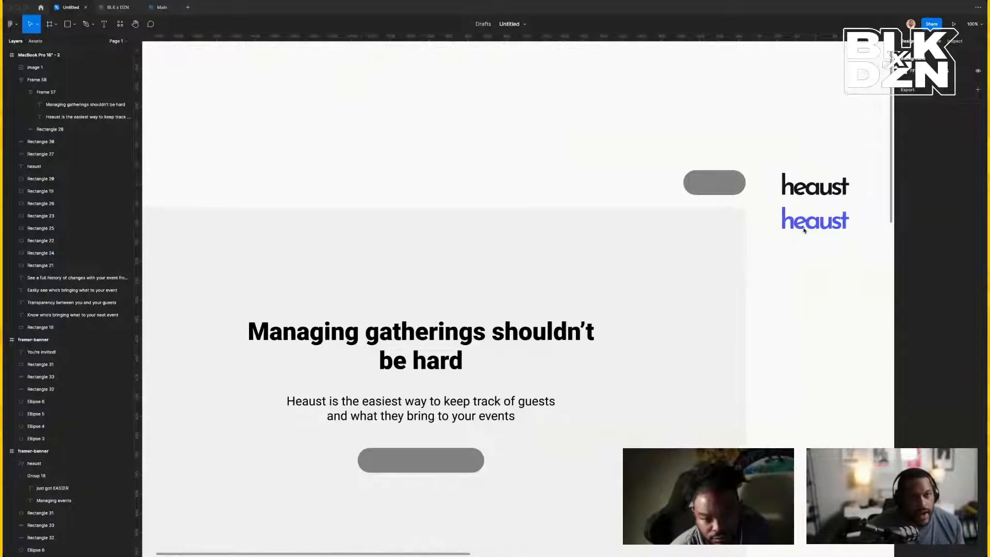
scroll(537, 145, "left", 3)
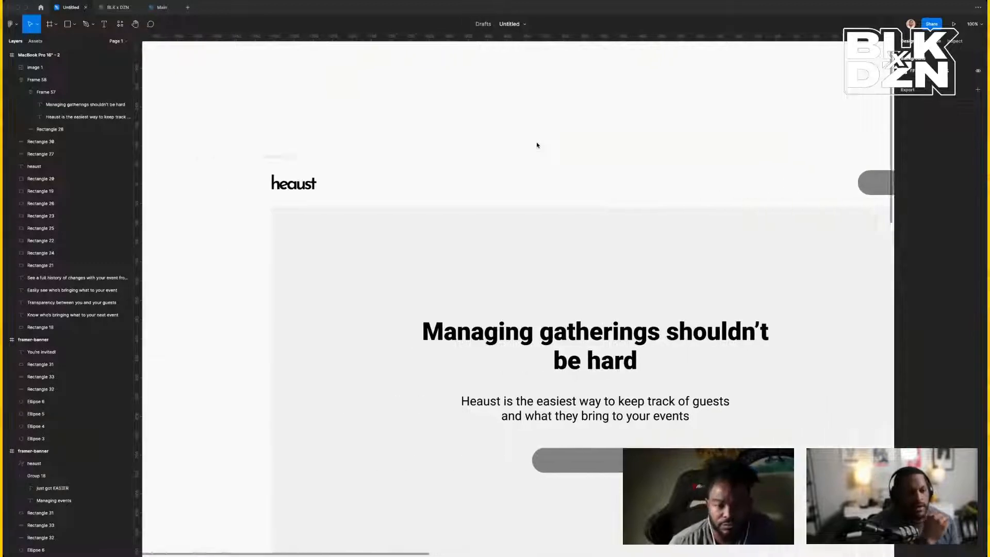
scroll(537, 146, "right", 6)
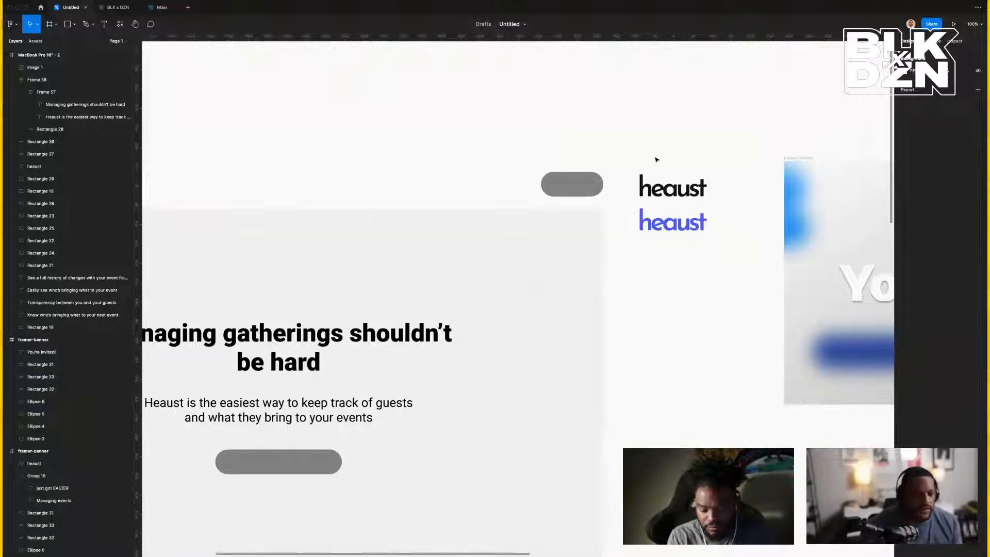
left_click_drag(653, 158, 699, 279)
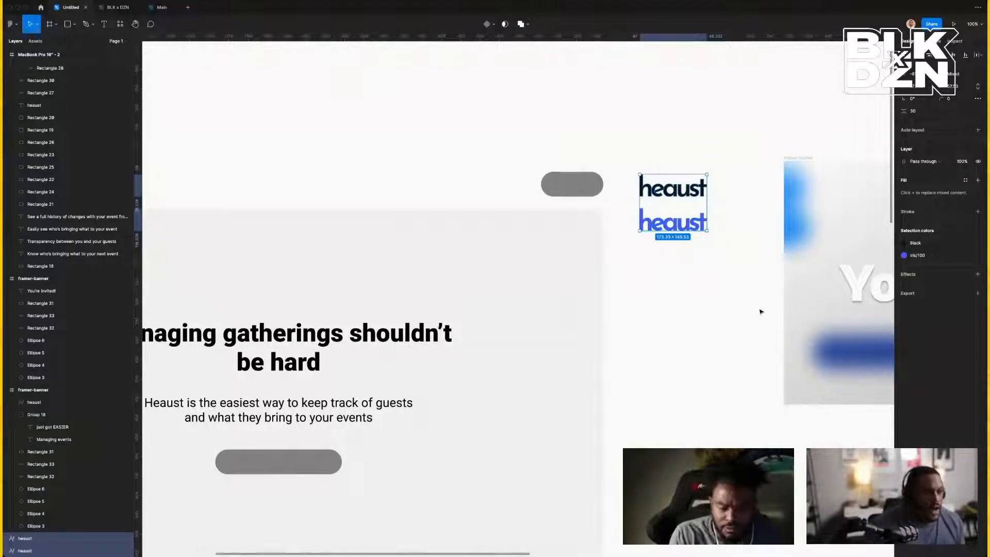
left_click(682, 275)
scroll(681, 274, "left", 3)
scroll(680, 275, "left", 5)
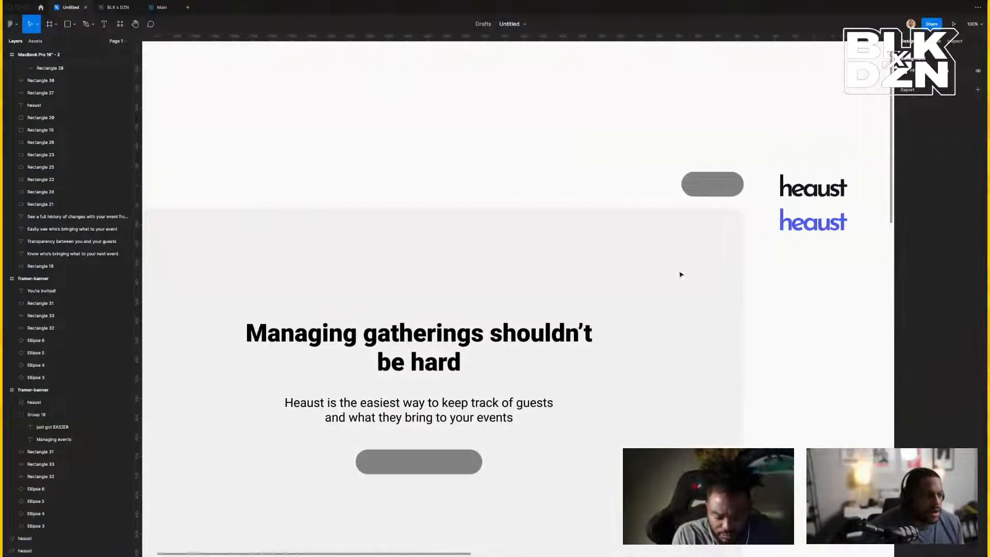
scroll(681, 275, "down", 5)
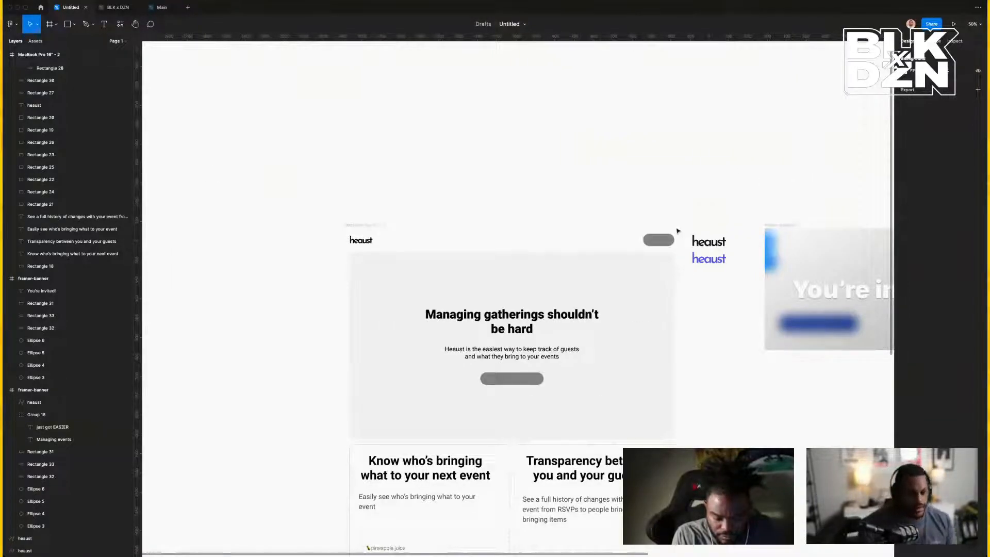
scroll(679, 230, "left", 8)
scroll(677, 228, "right", 3)
scroll(631, 225, "right", 10)
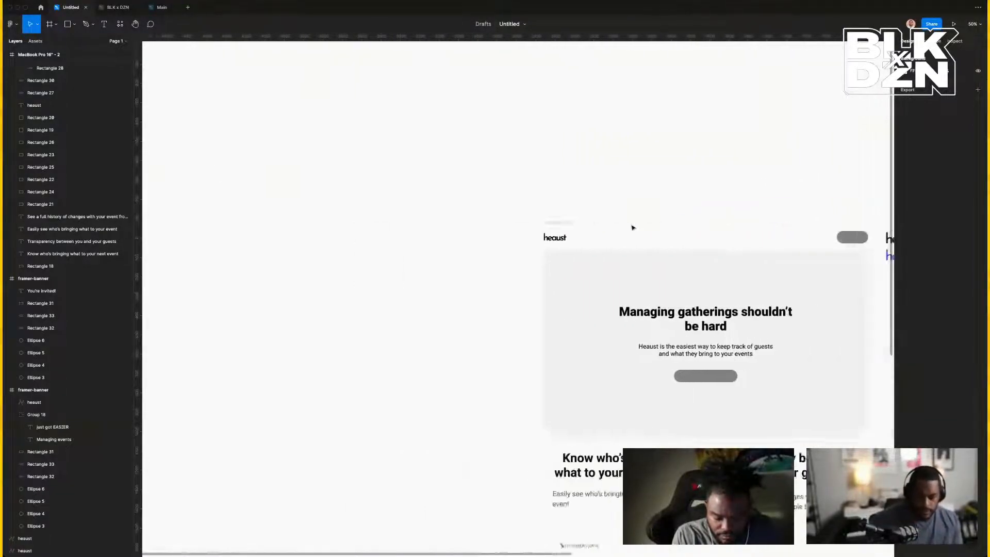
left_click(706, 291)
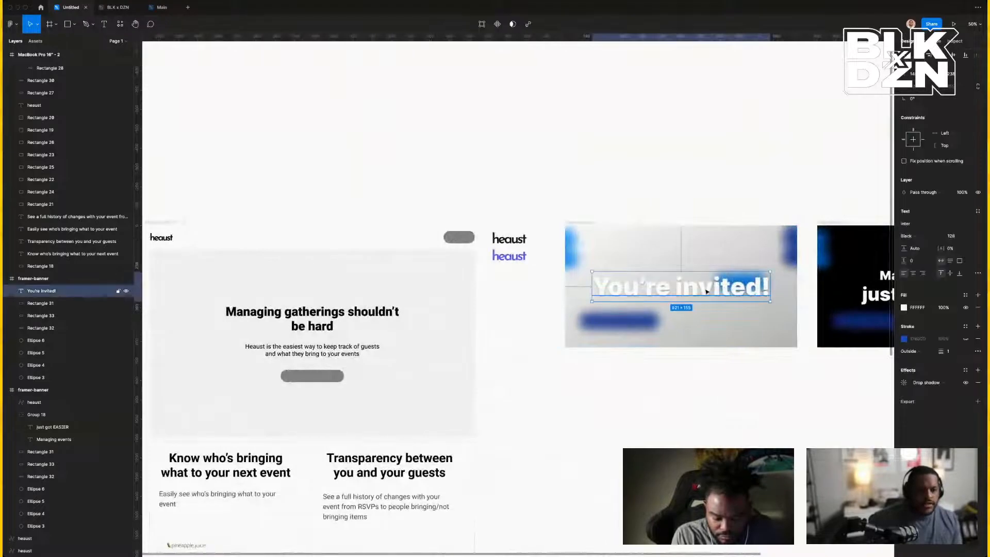
scroll(696, 294, "right", 4)
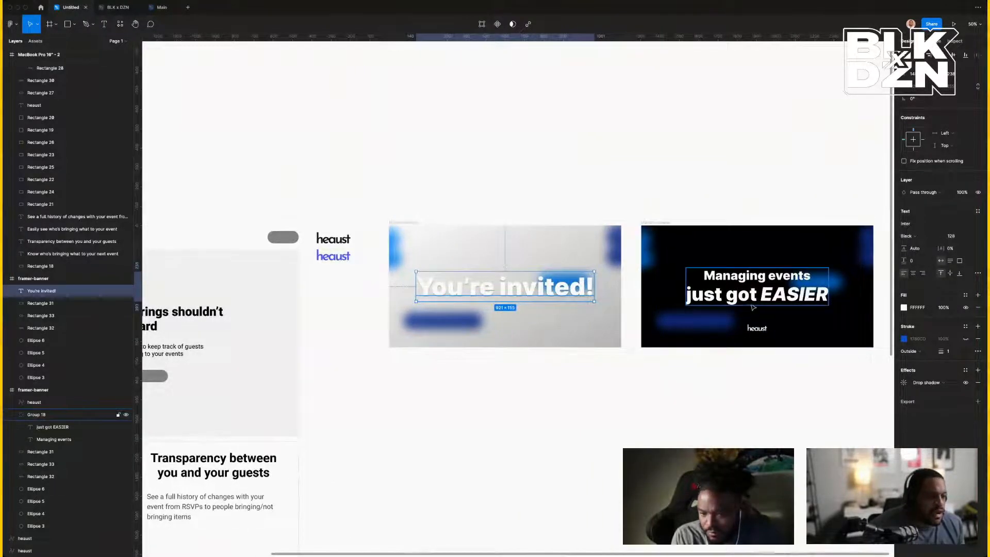
scroll(753, 300, "right", 3)
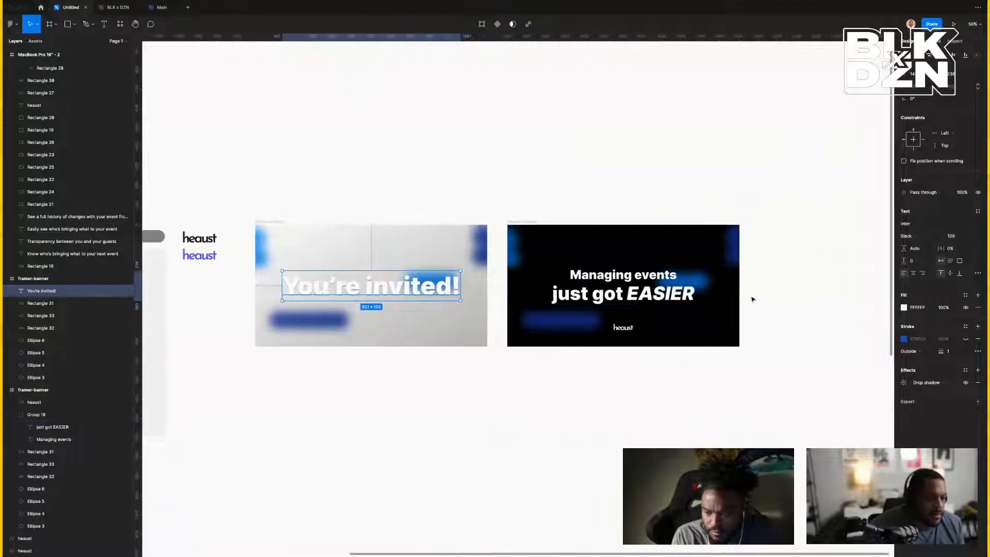
left_click(759, 339)
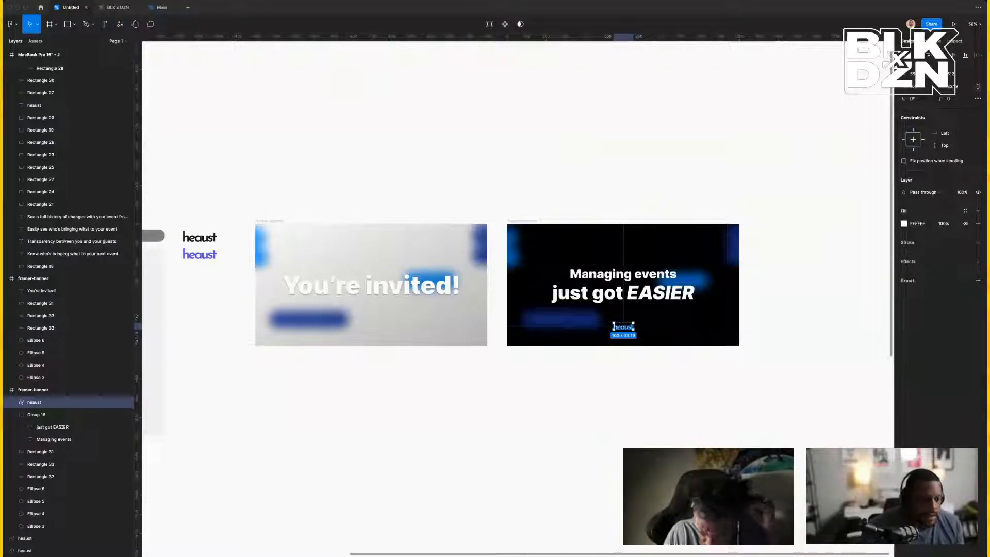
Place both phone-message screenshots right of the banners, then zoom in on the lower one.
left_click_drag(918, 511, 823, 390)
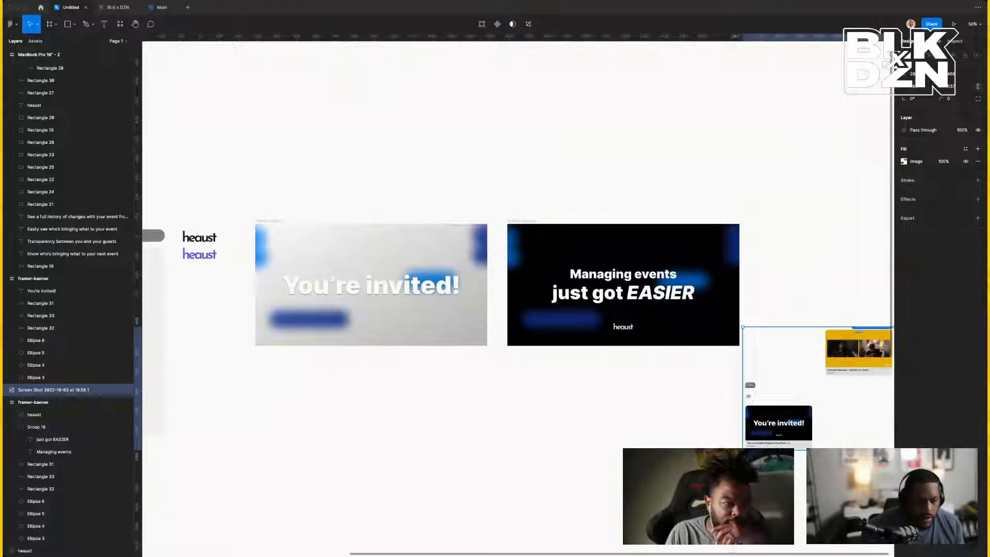
left_click_drag(808, 221, 807, 219)
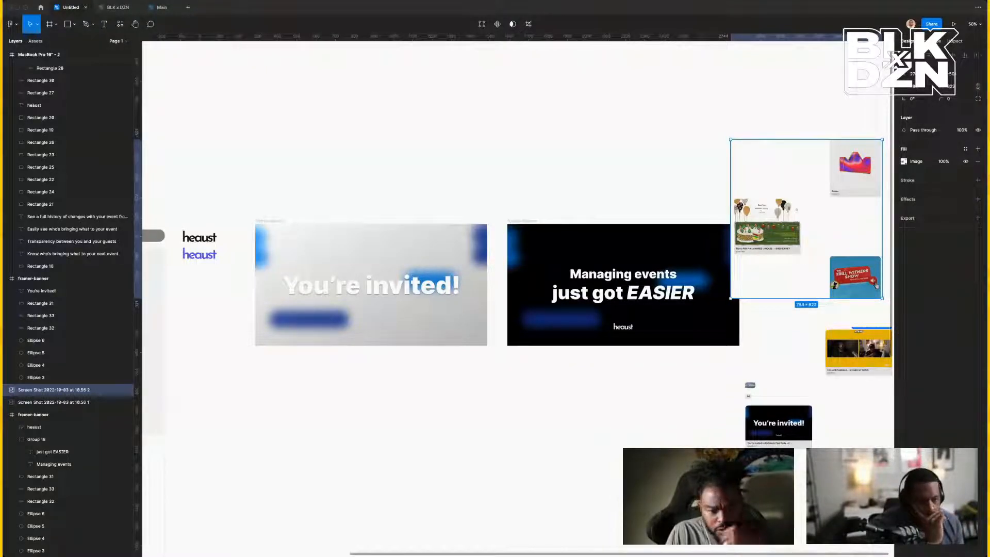
scroll(674, 115, "right", 3)
left_click(741, 106)
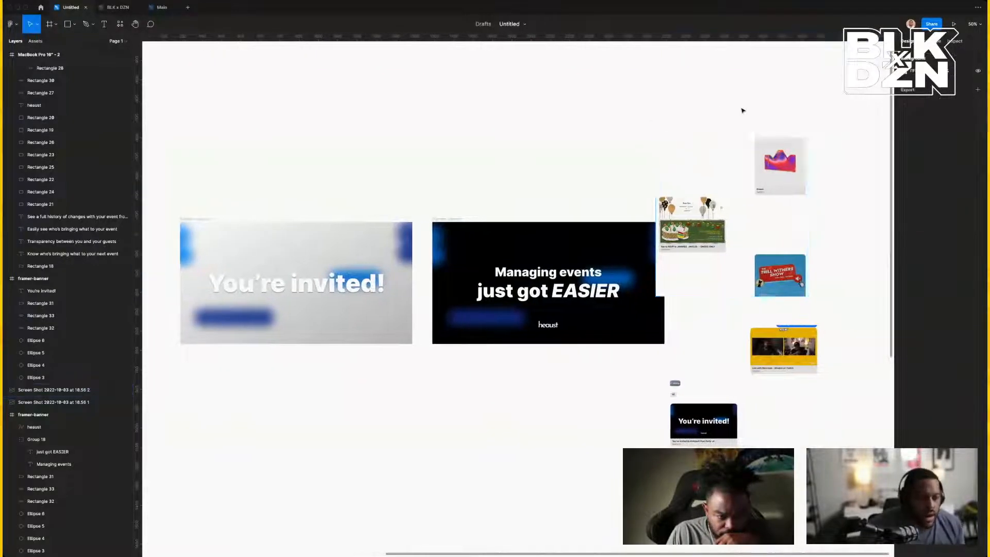
left_click_drag(774, 186, 803, 182)
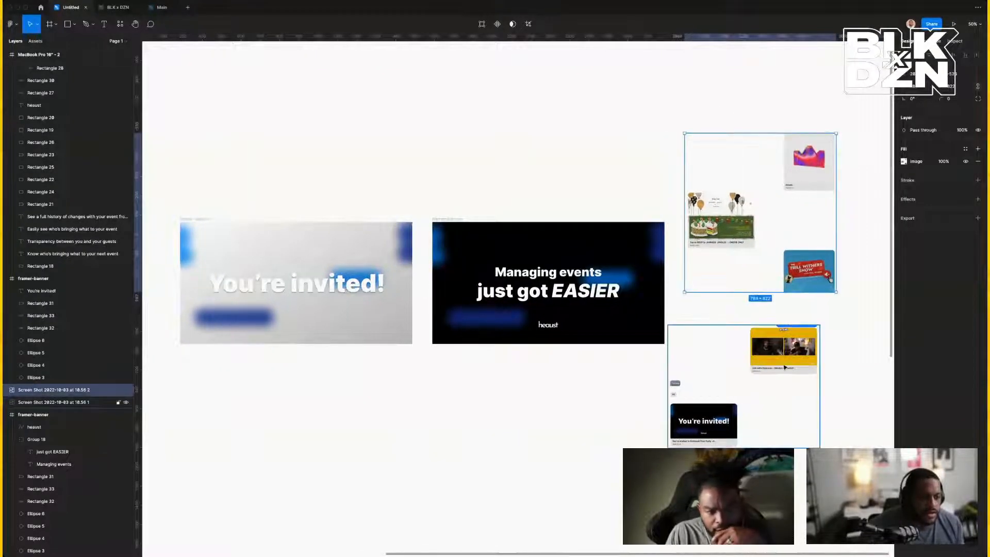
left_click_drag(784, 366, 810, 334)
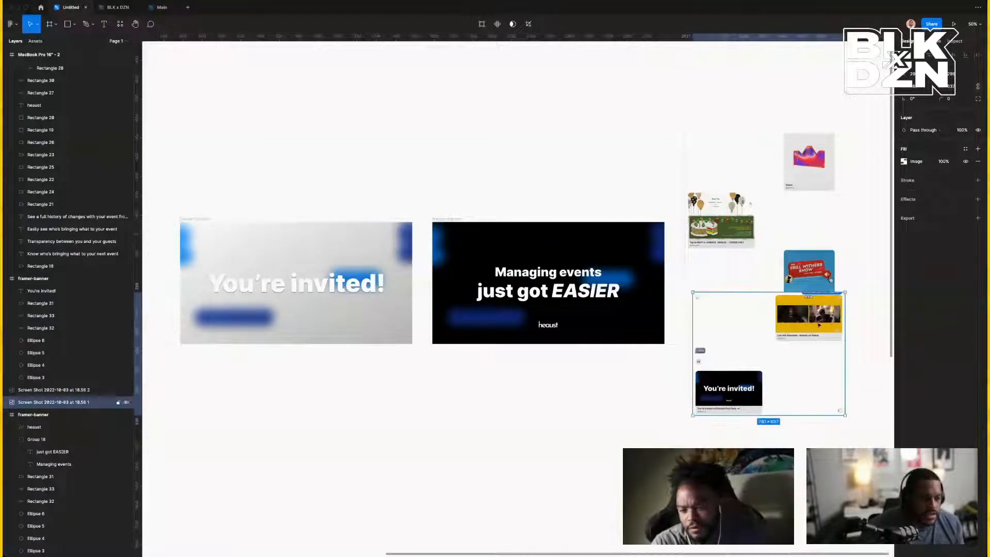
left_click(875, 345)
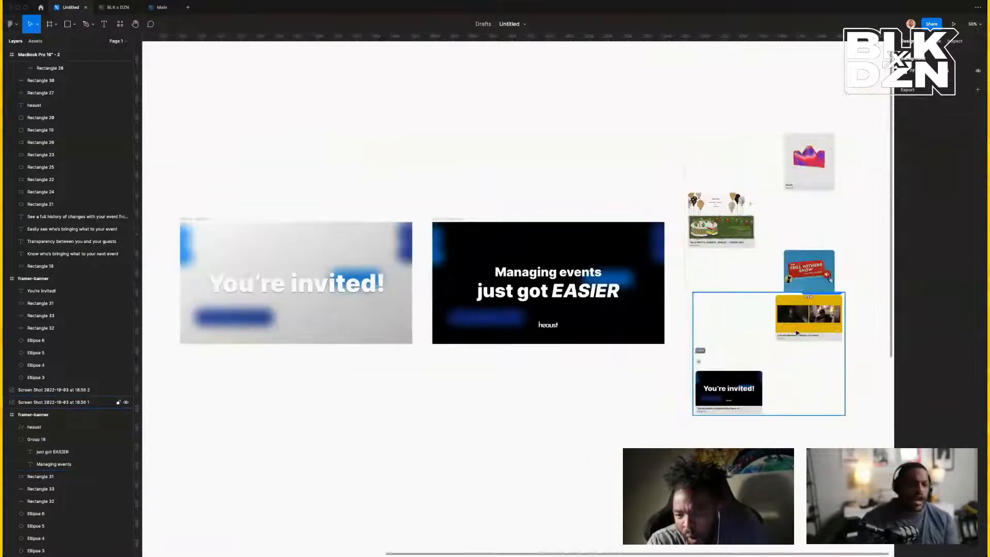
left_click(796, 333)
key("super+equal")
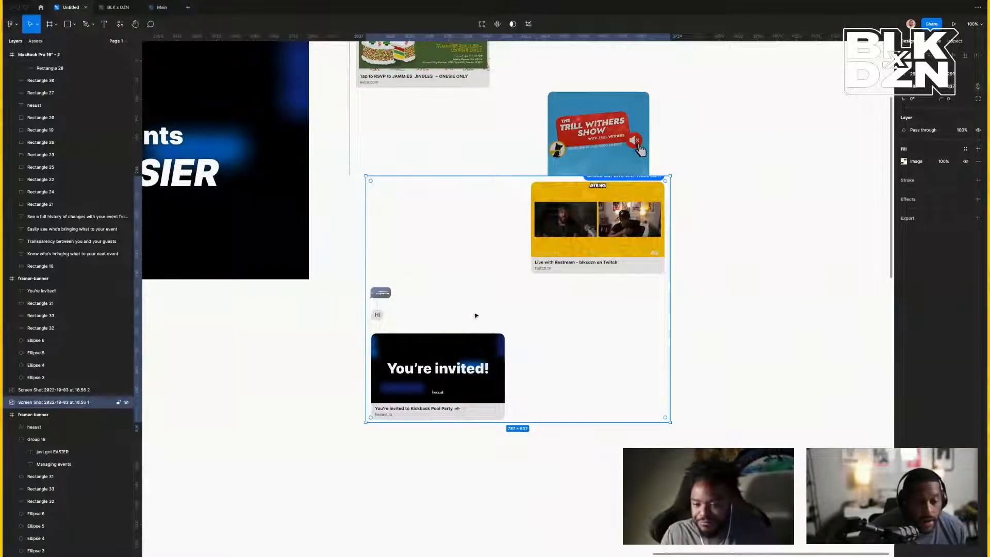
Pan across the draft to review the screenshots, then go back to the Home file browser.
scroll(467, 348, "down", 3)
scroll(444, 347, "left", 4)
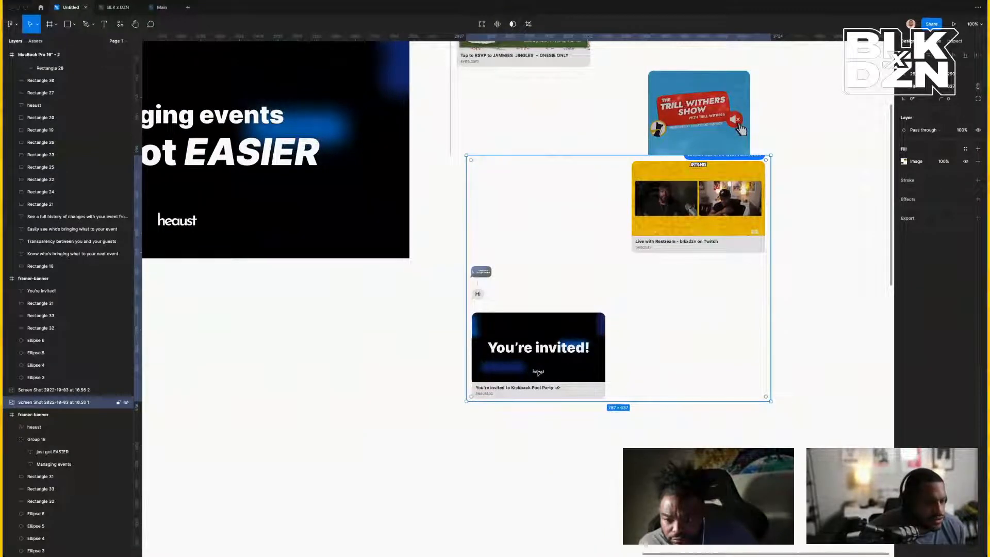
scroll(539, 374, "left", 1)
scroll(537, 372, "up", 1)
scroll(537, 373, "left", 1)
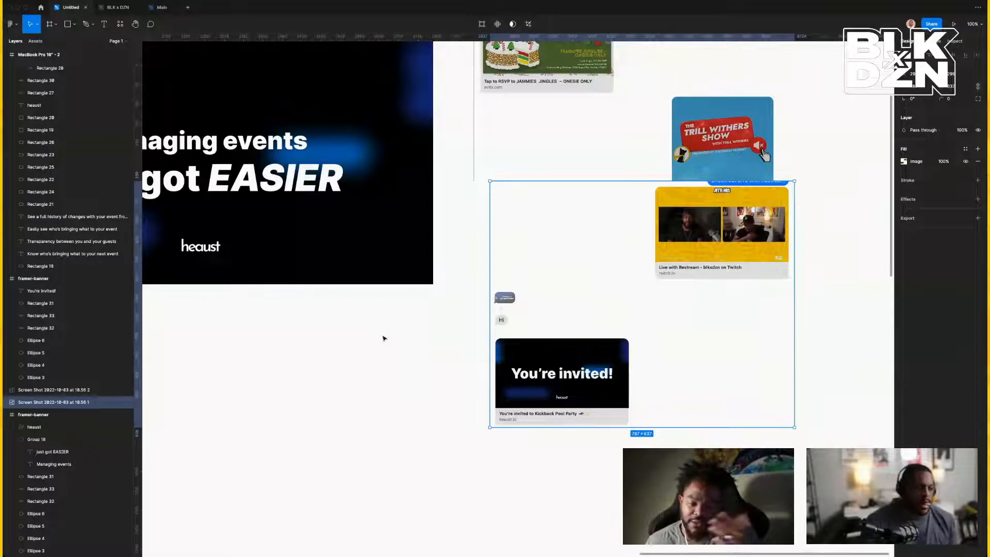
scroll(320, 273, "left", 5)
scroll(314, 282, "left", 1)
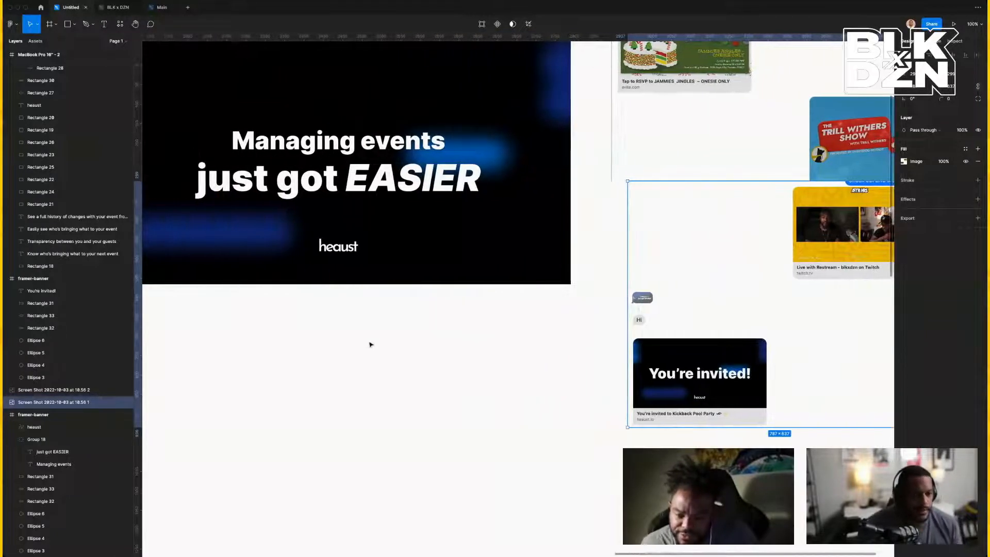
scroll(370, 344, "up", 3)
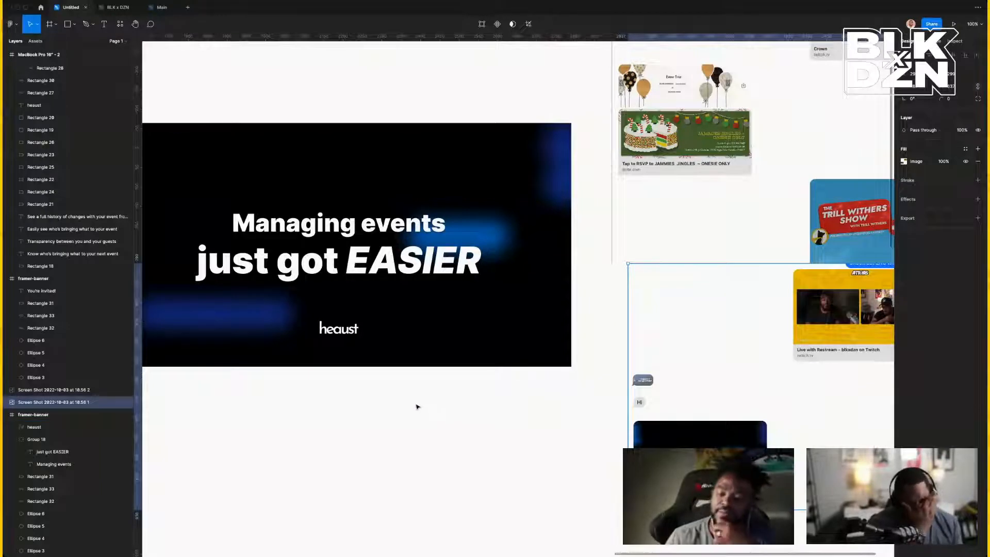
scroll(374, 400, "left", 5)
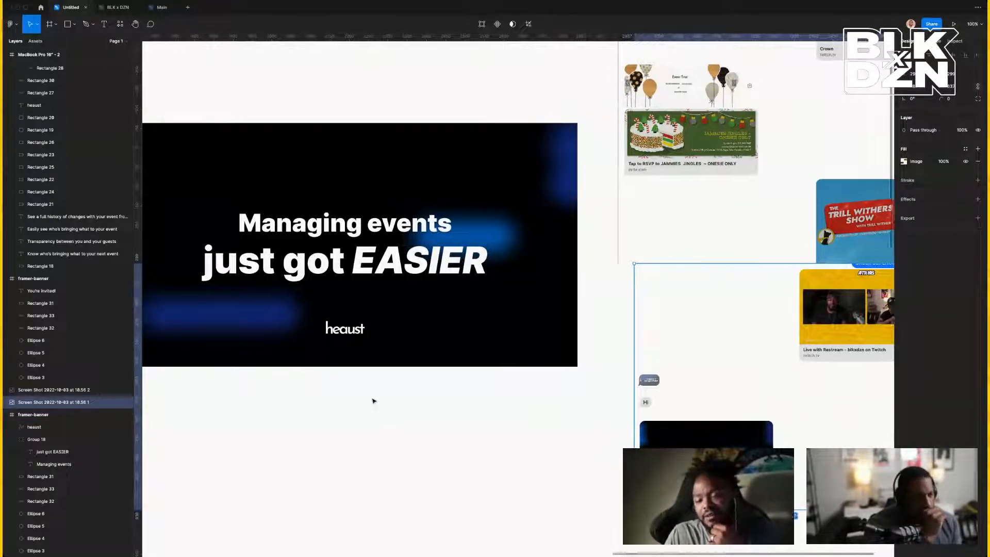
scroll(374, 401, "right", 4)
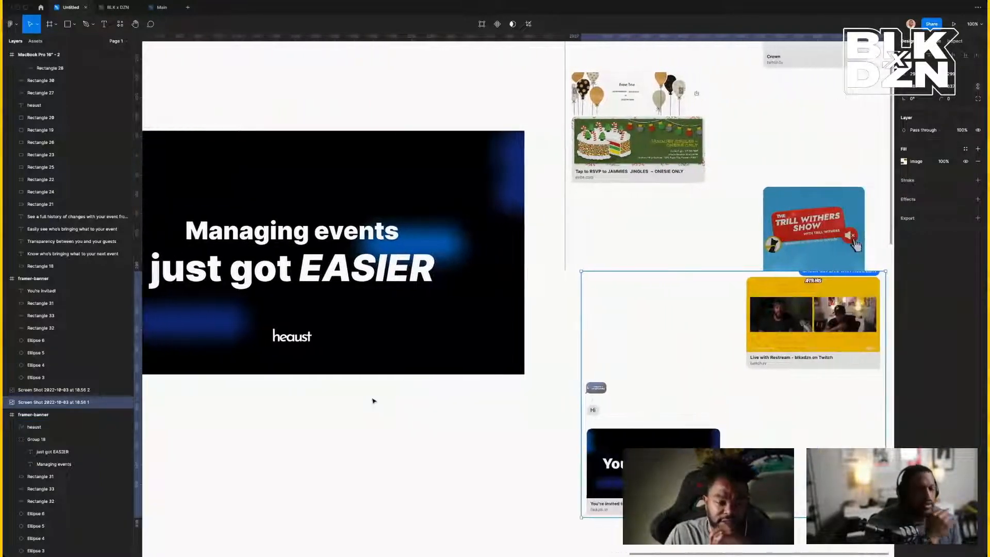
scroll(374, 401, "up", 10)
scroll(374, 401, "down", 3)
scroll(374, 401, "right", 4)
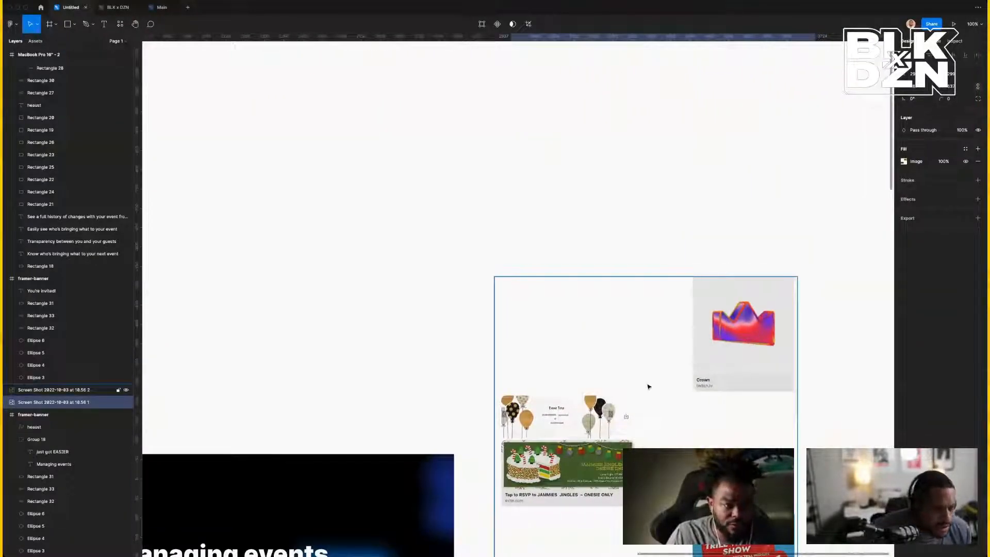
scroll(648, 386, "down", 4)
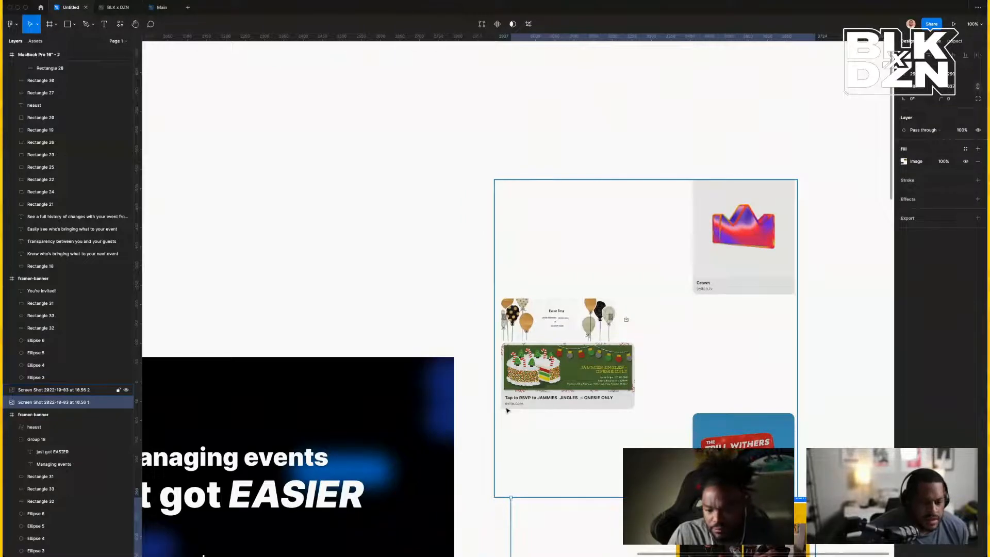
scroll(610, 402, "down", 12)
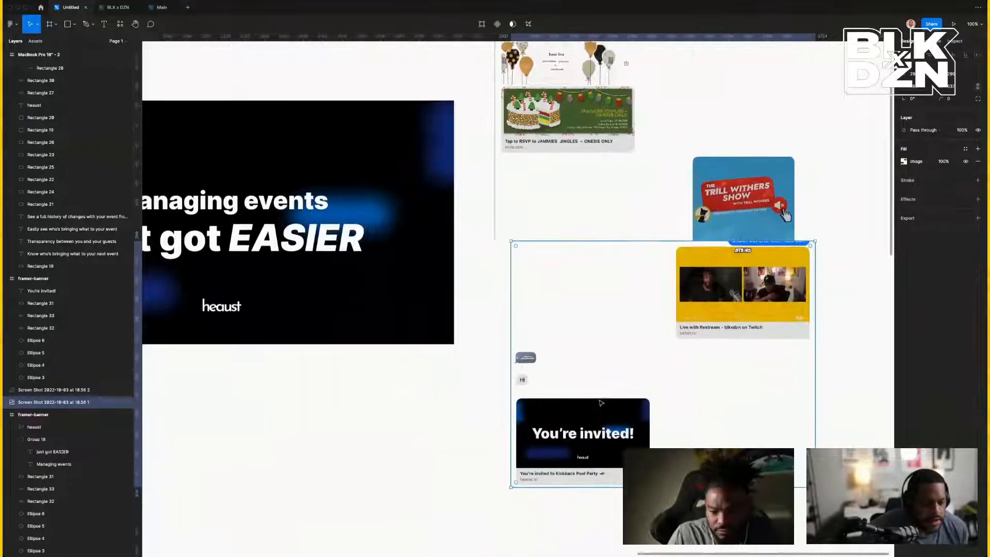
scroll(498, 443, "left", 1)
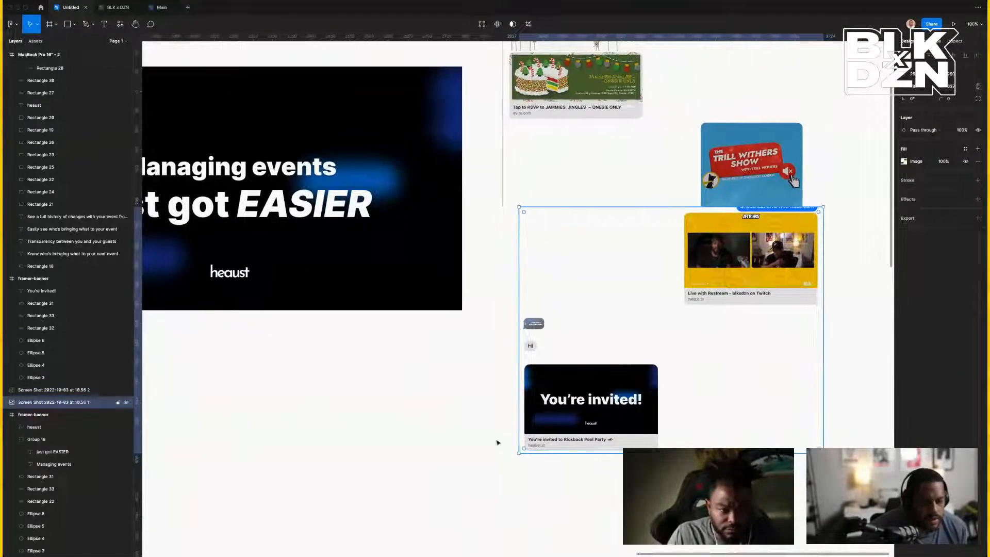
left_click(41, 7)
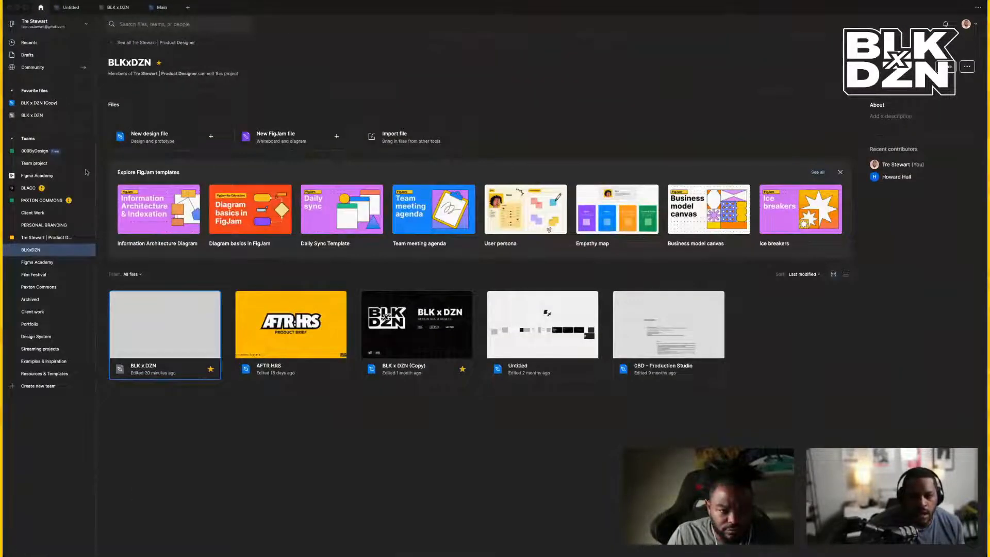
Search the Community for 'messages' and open the iOS 16 UI Kit for Figma page.
left_click(48, 71)
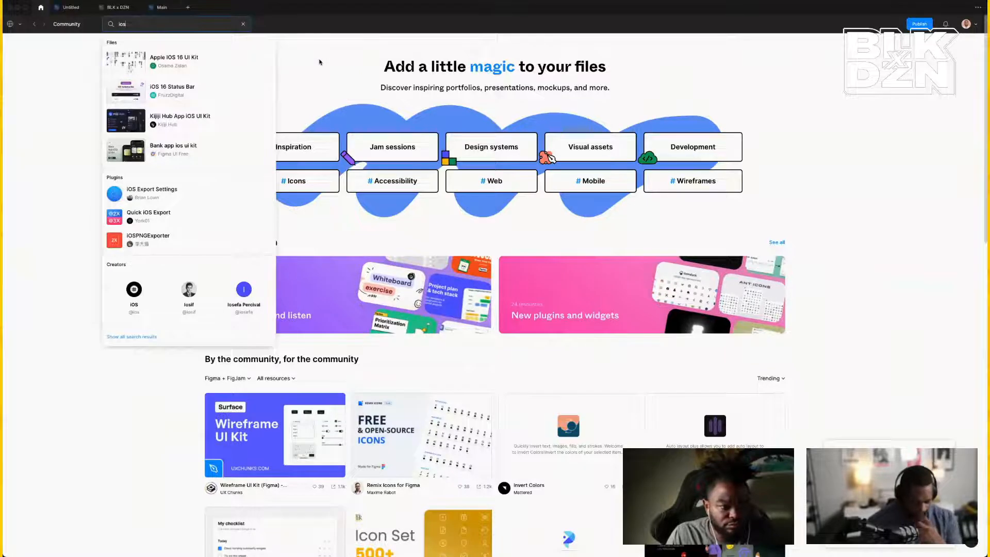
type("messages")
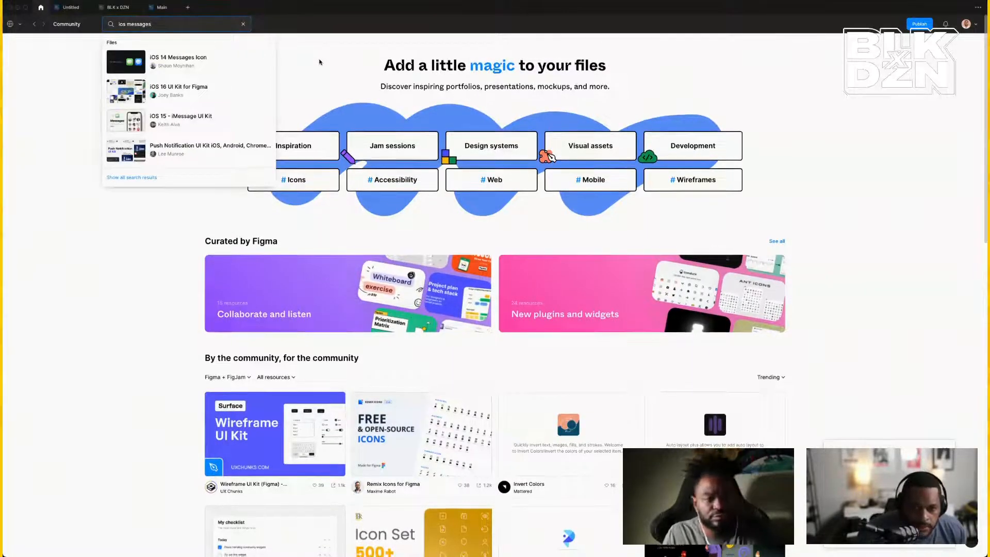
left_click(204, 88)
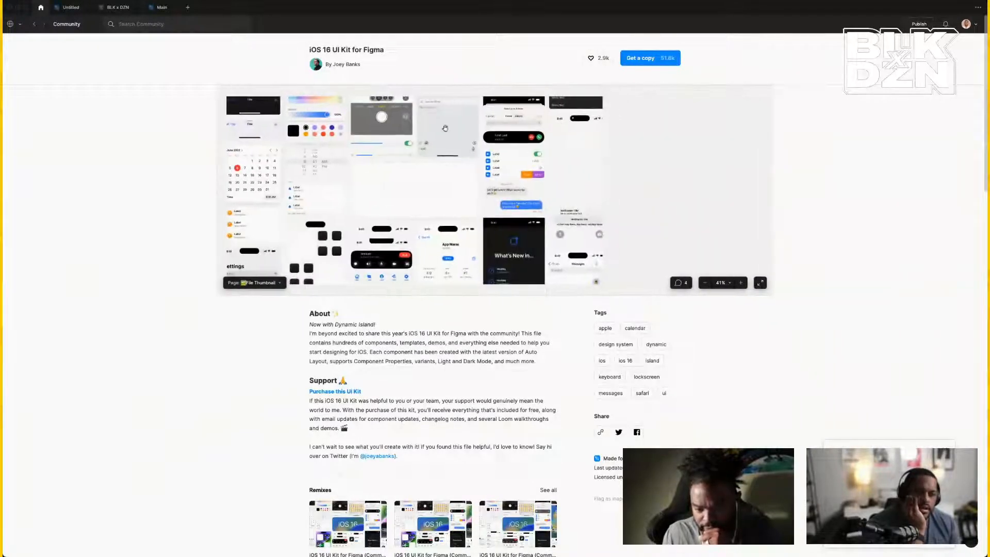
scroll(532, 145, "down", 3)
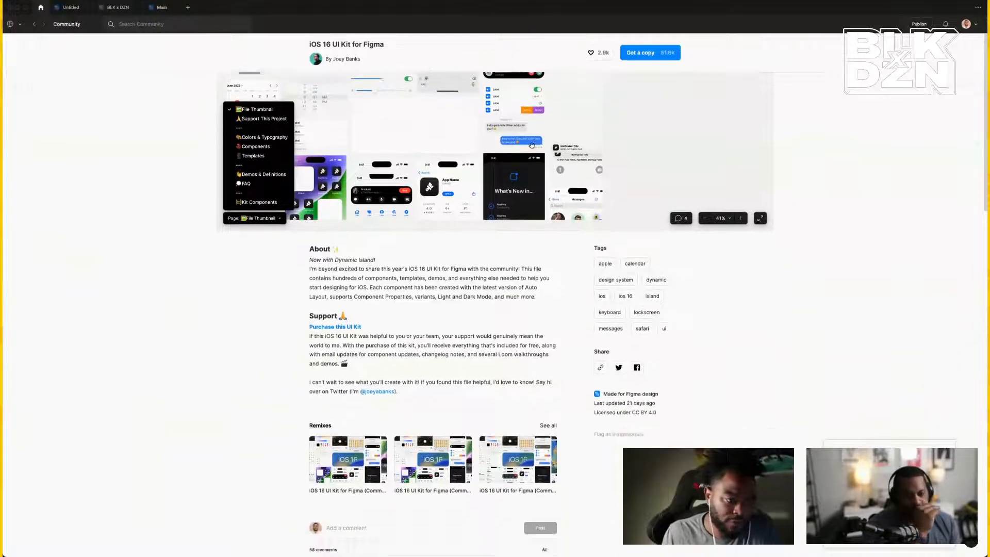
scroll(532, 145, "up", 3)
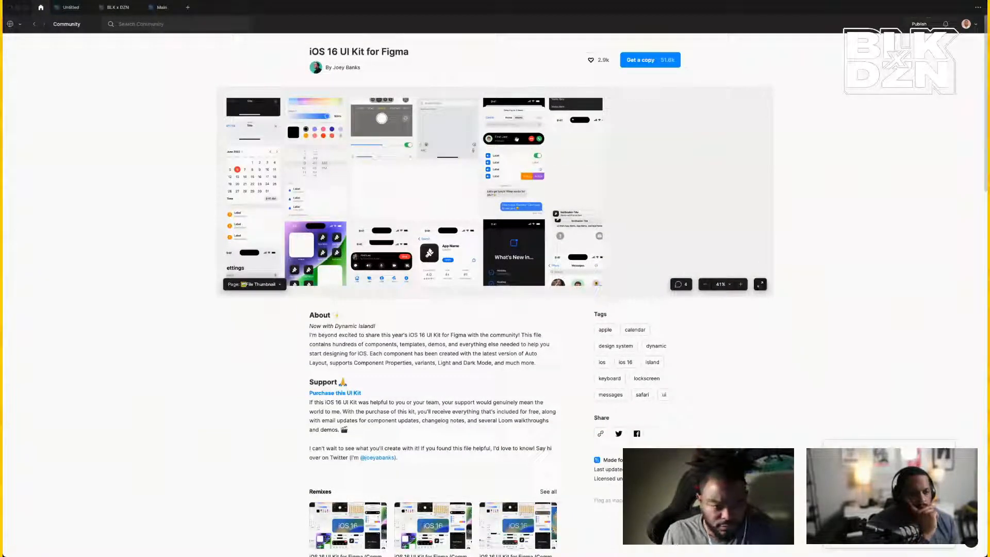
Get a copy of the iOS 16 UI Kit and view its Templates page.
left_click(645, 65)
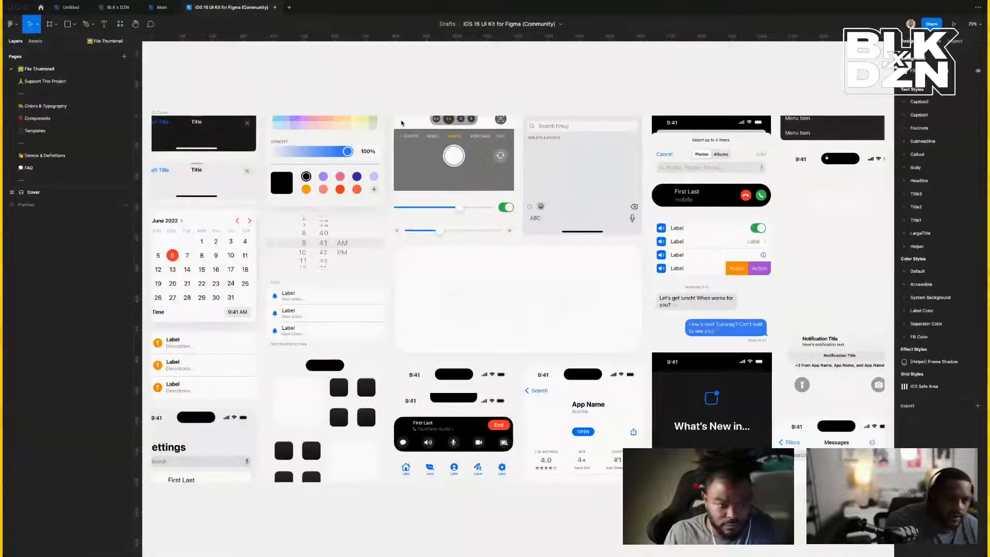
scroll(352, 164, "left", 3)
scroll(351, 164, "right", 5)
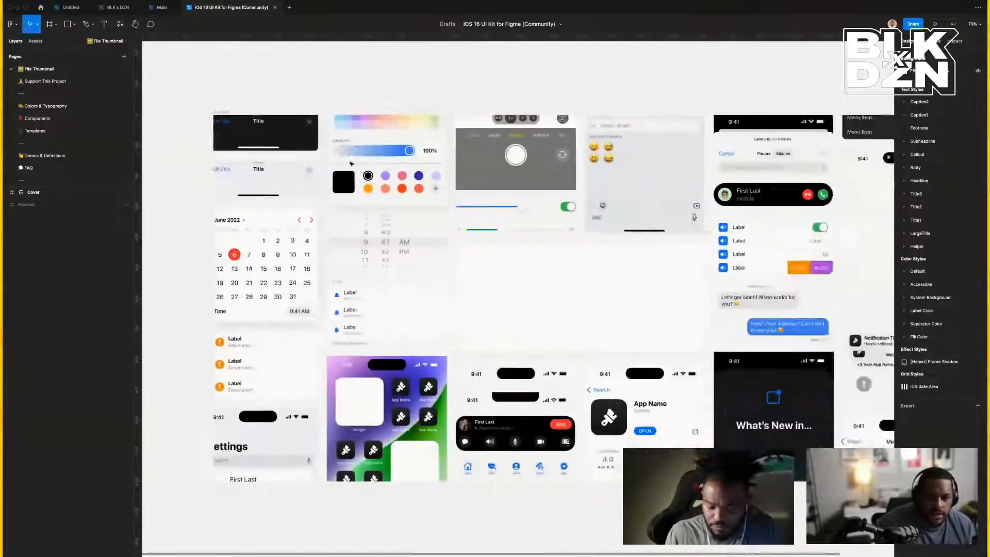
scroll(273, 135, "left", 2)
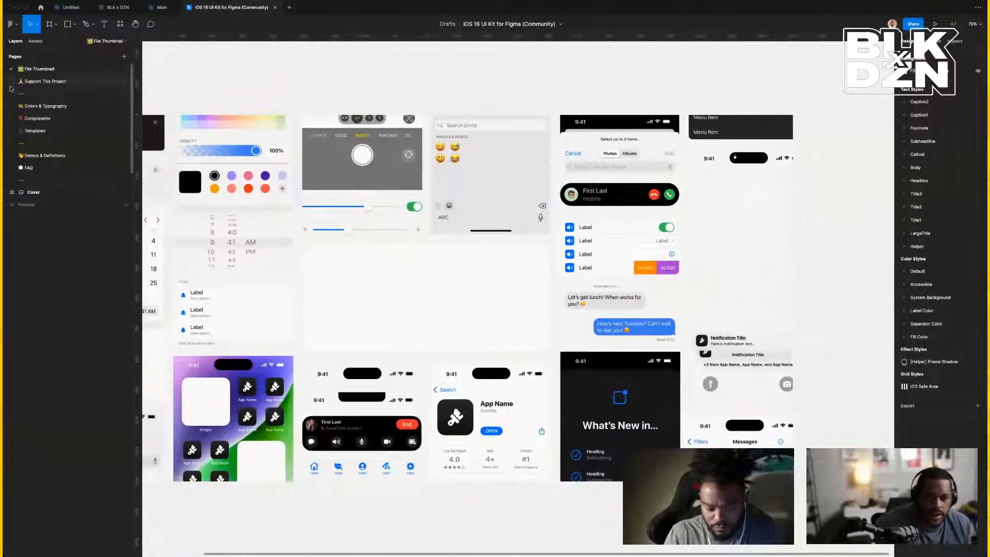
left_click(45, 132)
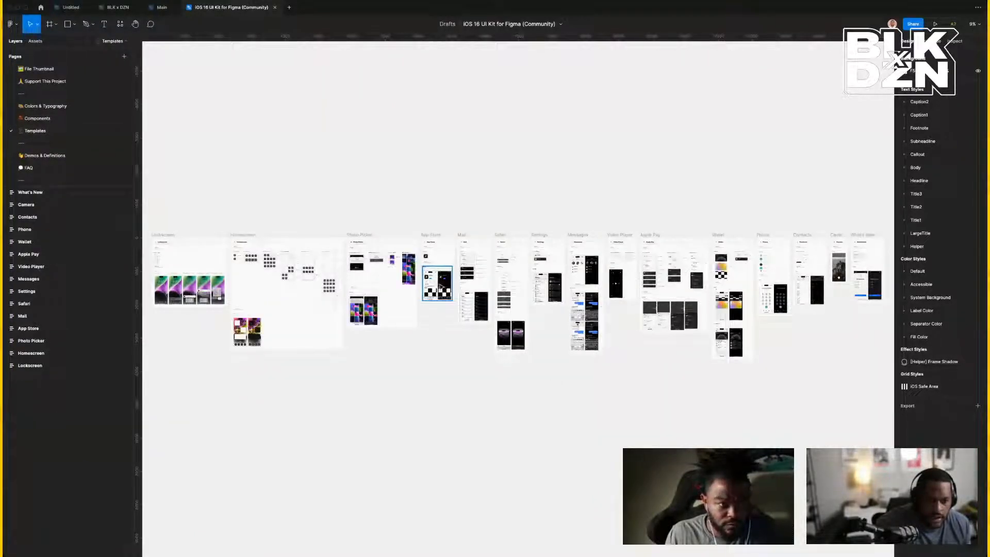
Zoom into the Messages template and drill down to the light-mode, empty MessageThread variant.
left_click(358, 236)
scroll(358, 235, "right", 1)
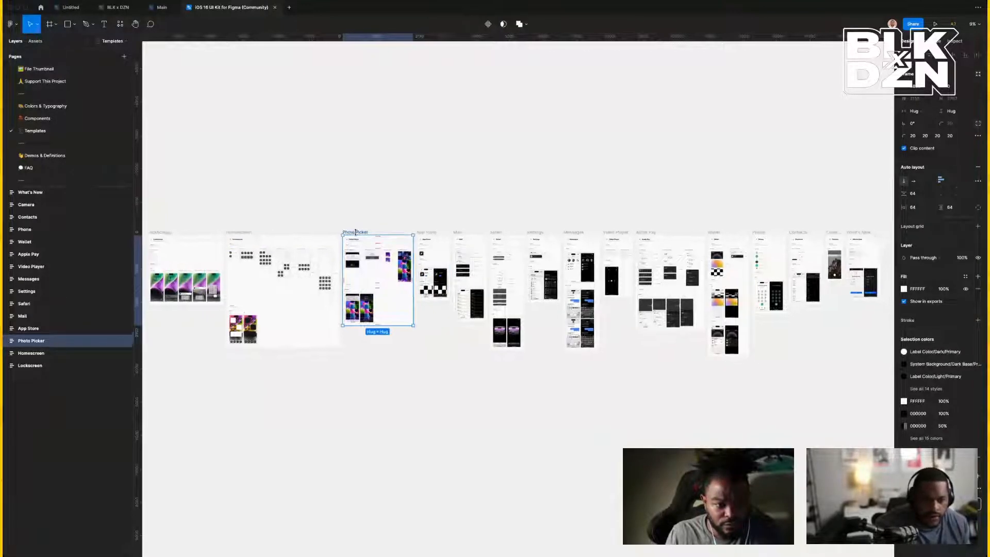
left_click(579, 233)
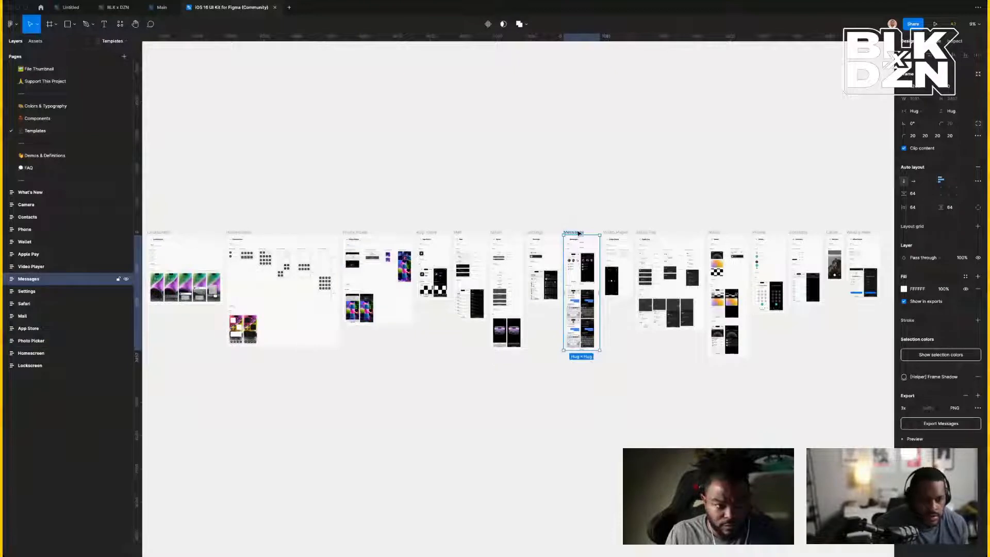
key("shift+2")
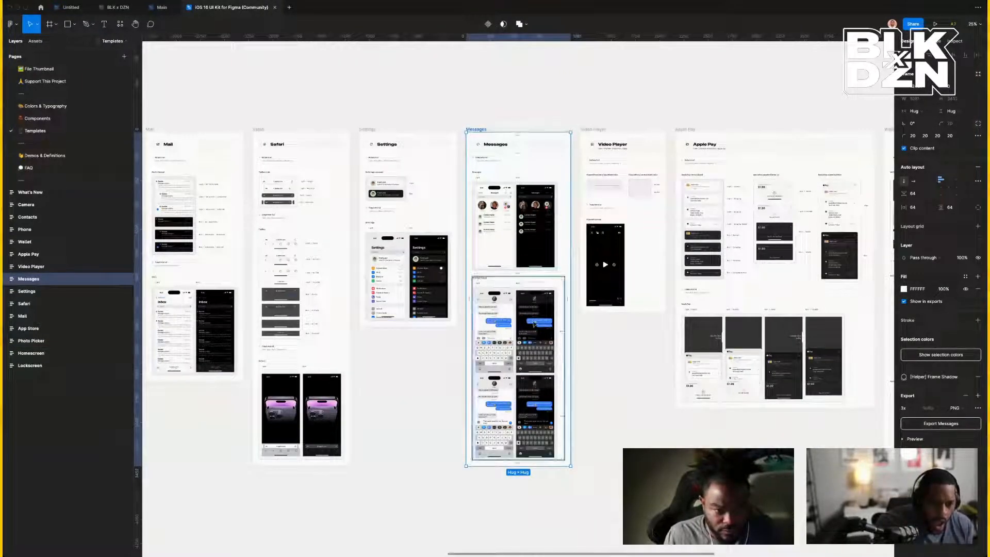
double_click(506, 336)
double_click(506, 336)
double_click(507, 336)
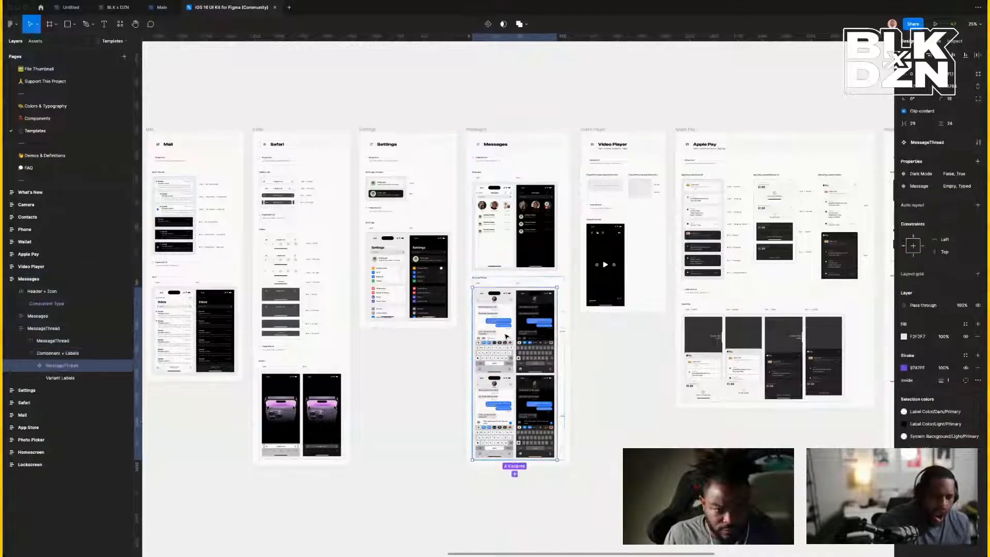
double_click(506, 337)
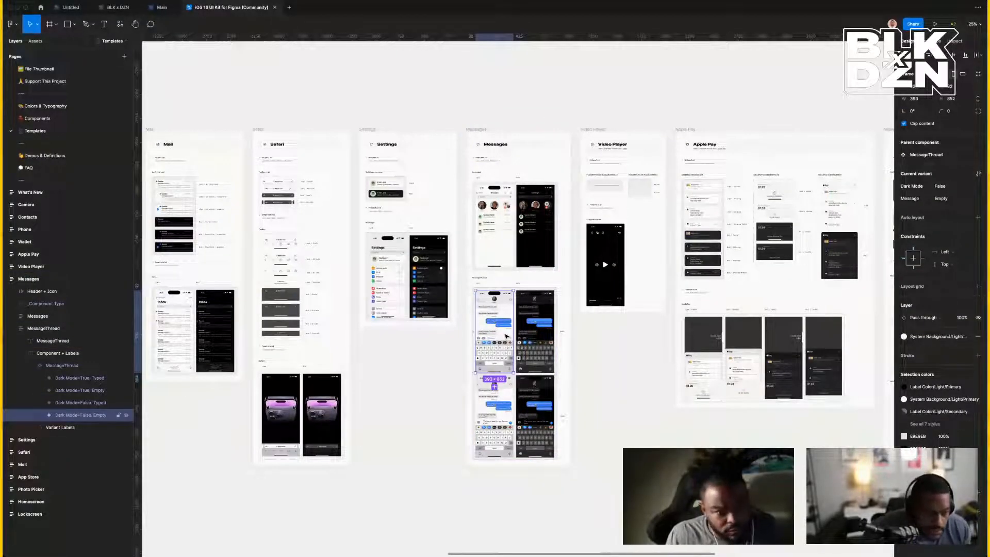
Pan across the kit's templates, then return to the Untitled draft.
scroll(506, 338, "right", 5)
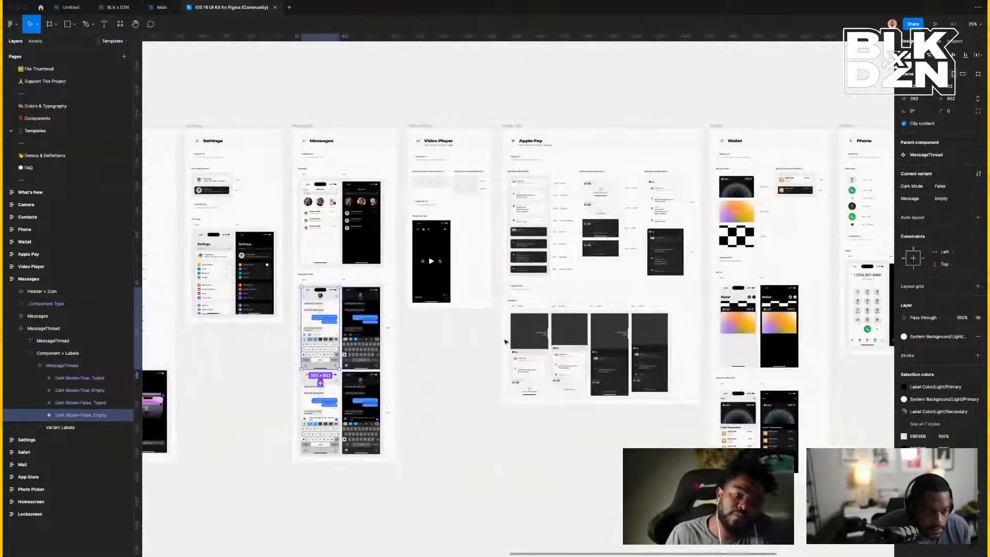
scroll(505, 341, "right", 12)
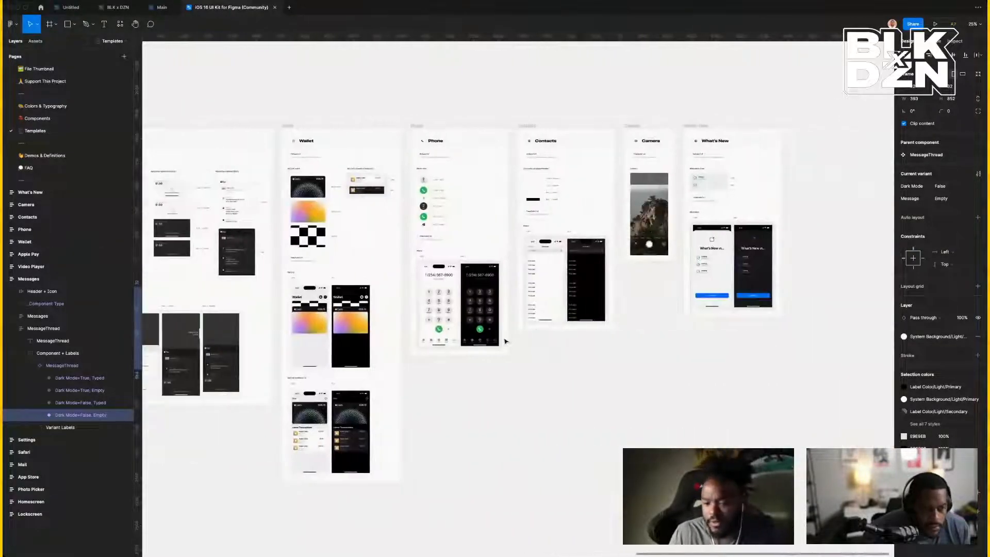
scroll(506, 341, "left", 16)
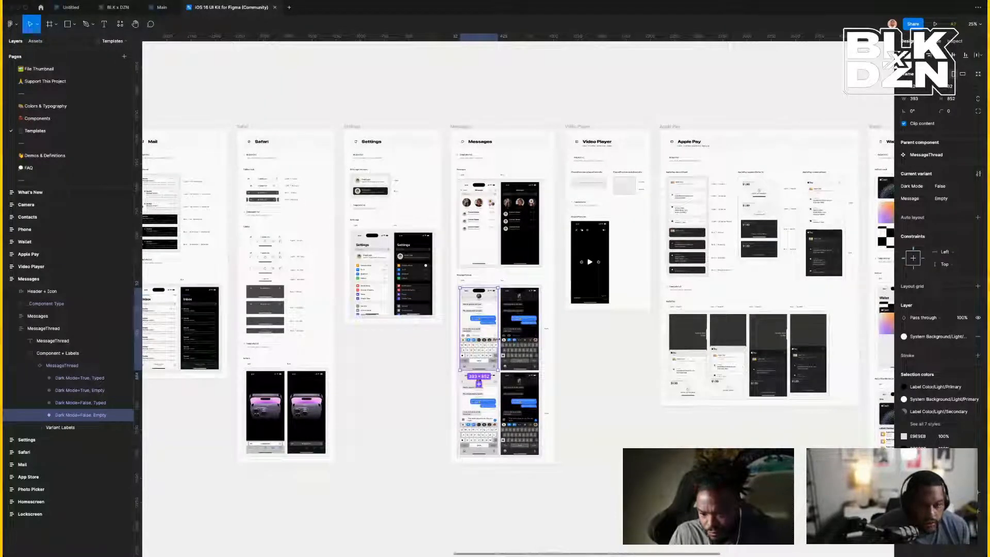
scroll(498, 339, "left", 5)
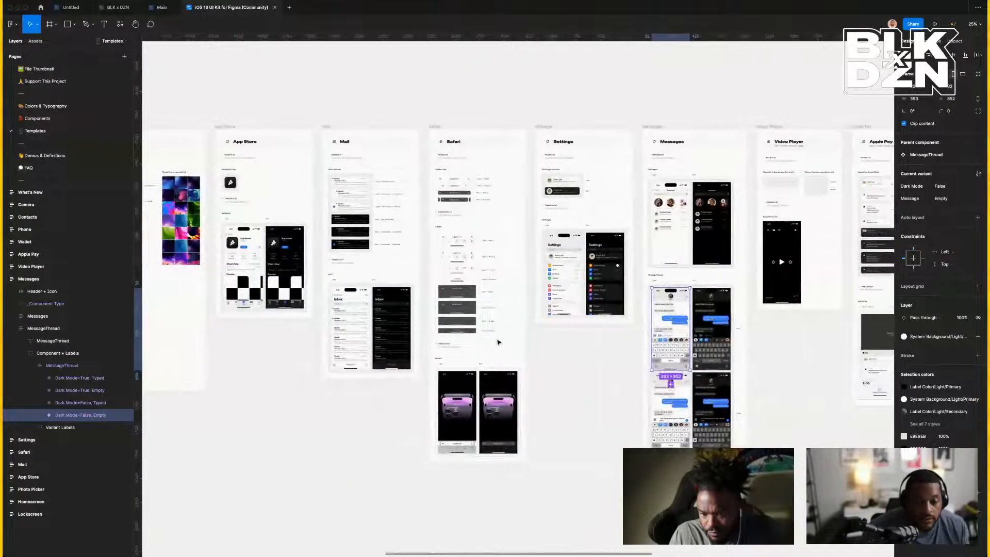
scroll(498, 342, "left", 1)
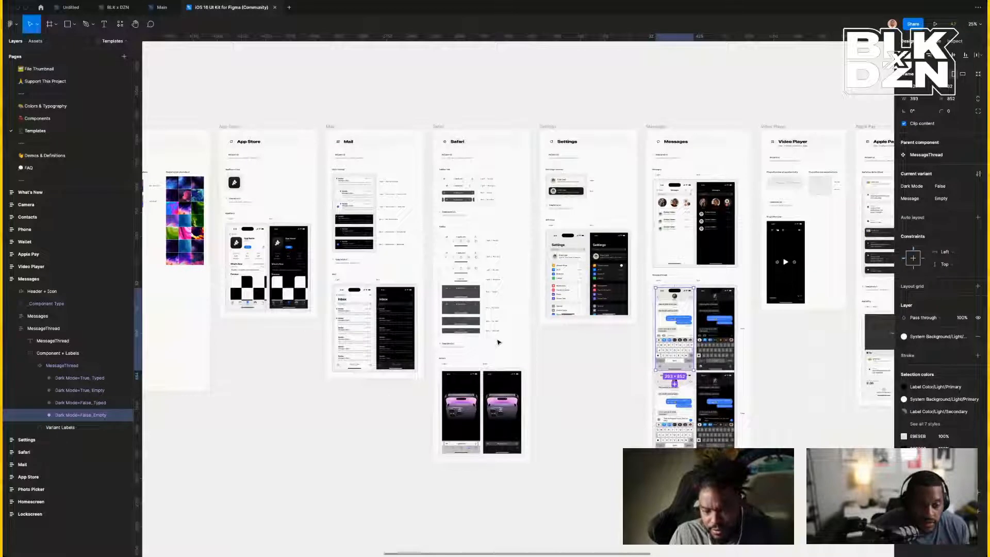
scroll(498, 342, "left", 3)
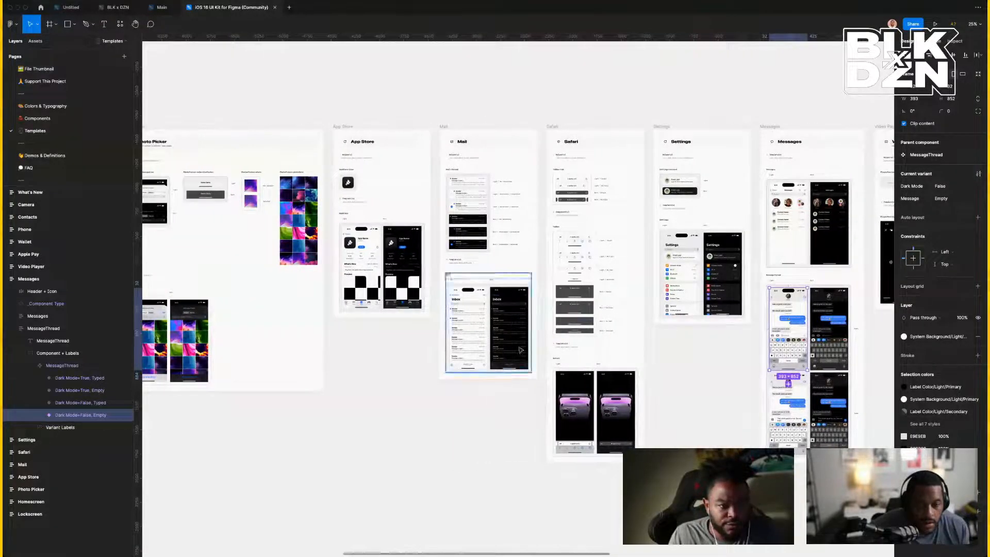
left_click(79, 8)
scroll(519, 273, "right", 5)
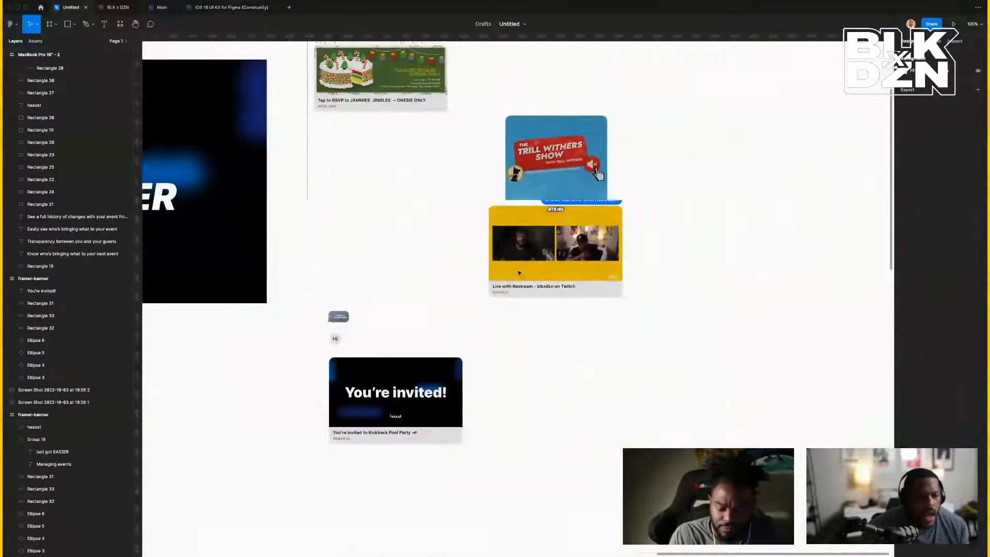
Paste the MessageThread phone screen beside the cards, then go to the iOS 16 UI Kit's Components page.
right_click(687, 264)
left_click(698, 270)
left_click_drag(726, 289, 694, 144)
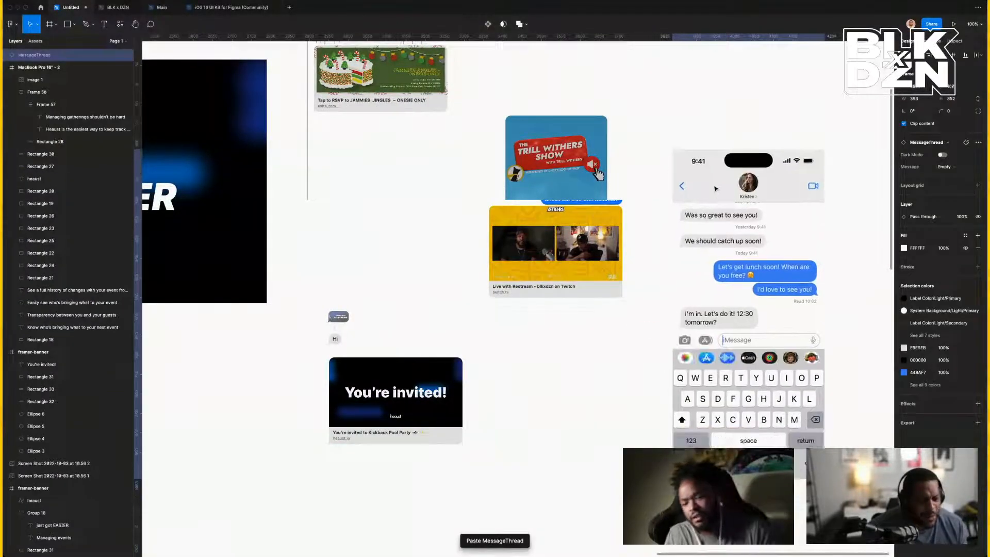
left_click(236, 9)
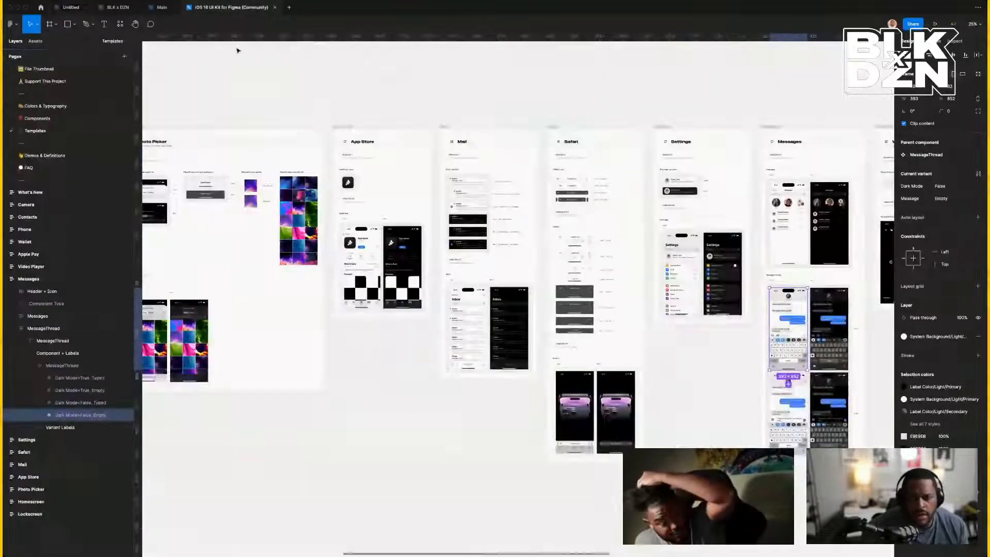
left_click(55, 122)
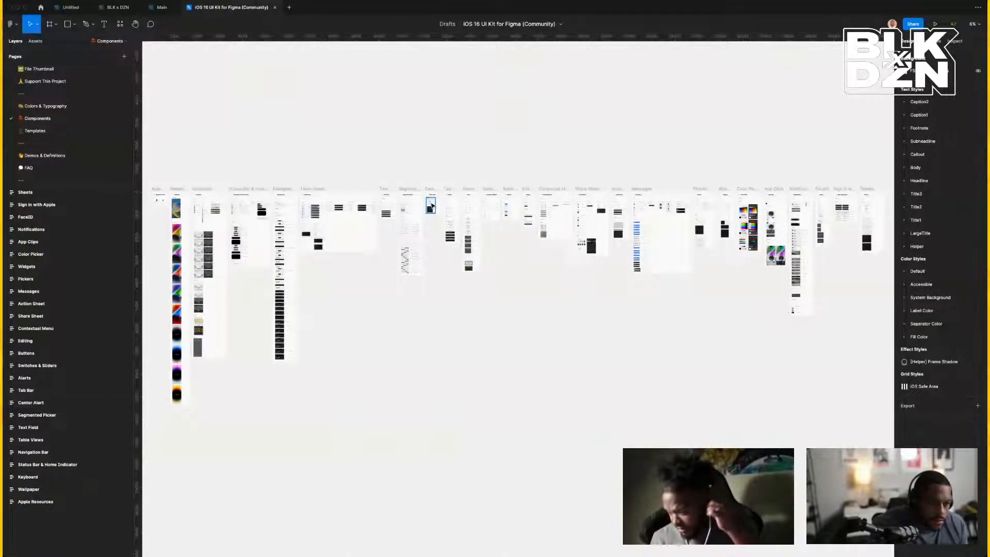
Zoom in on the Notifications component frame and select the Notification component with its variants.
left_click(799, 190)
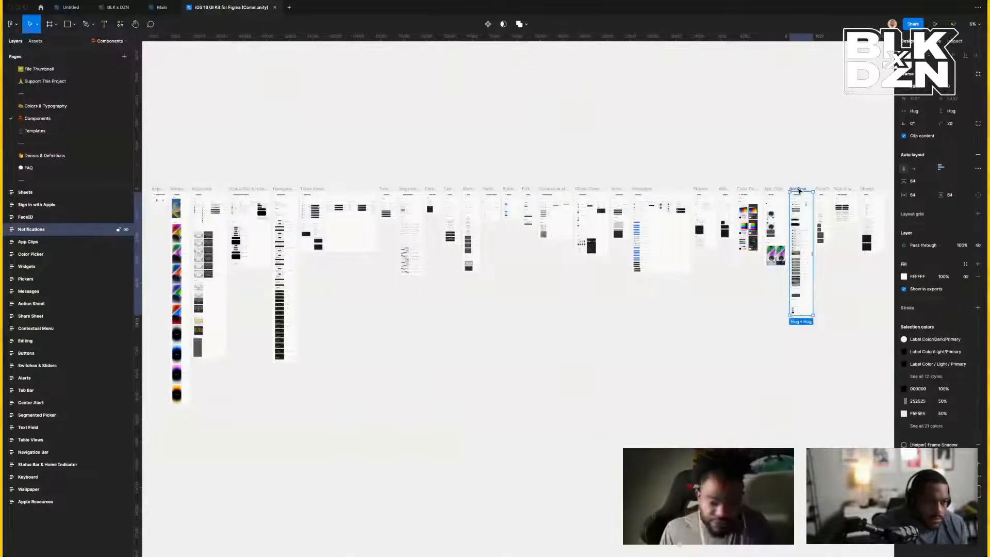
key("shift+2")
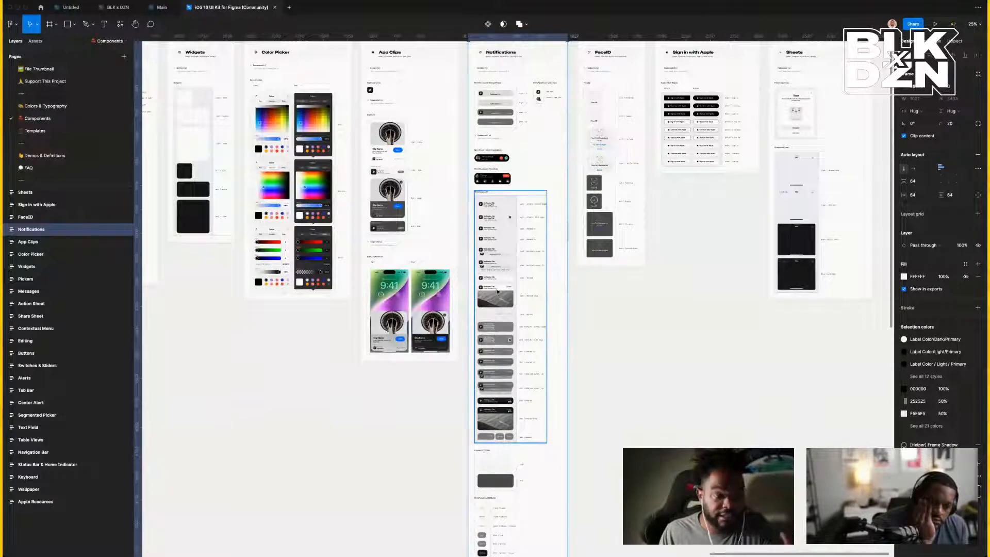
left_click(489, 290)
Pan across the Components page and select the Status Bar & Home Indicator frame.
scroll(490, 289, "up", 5)
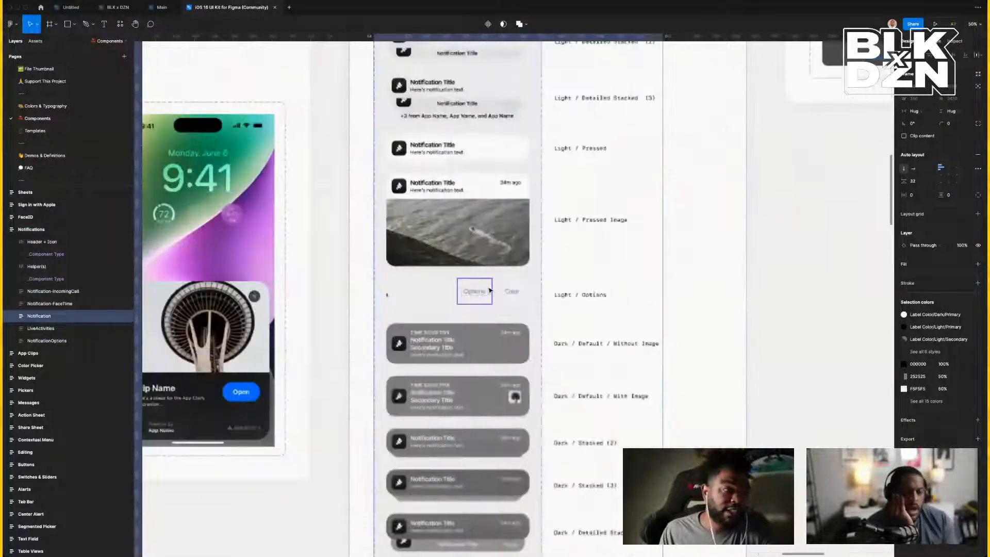
scroll(490, 289, "up", 7)
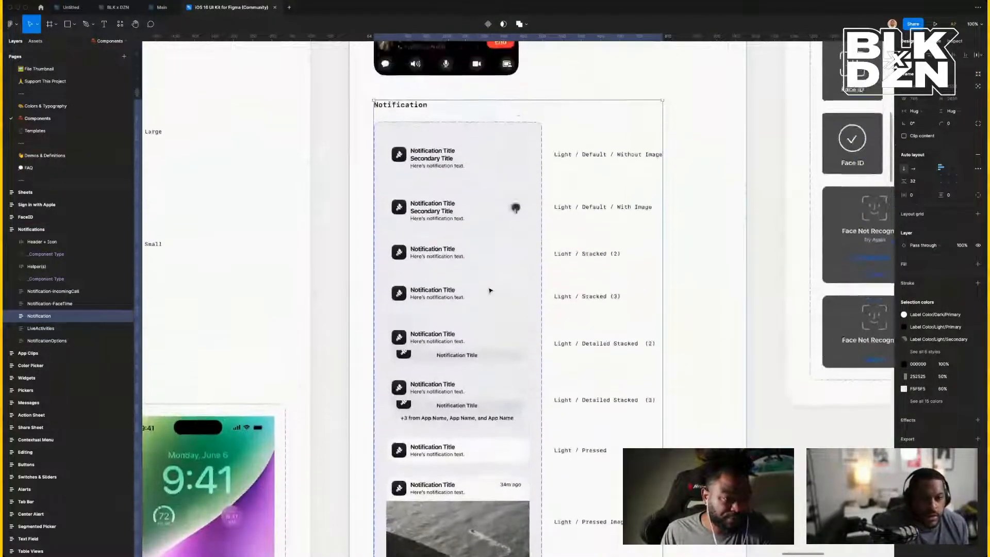
scroll(490, 290, "right", 5)
scroll(490, 290, "up", 9)
scroll(490, 290, "right", 8)
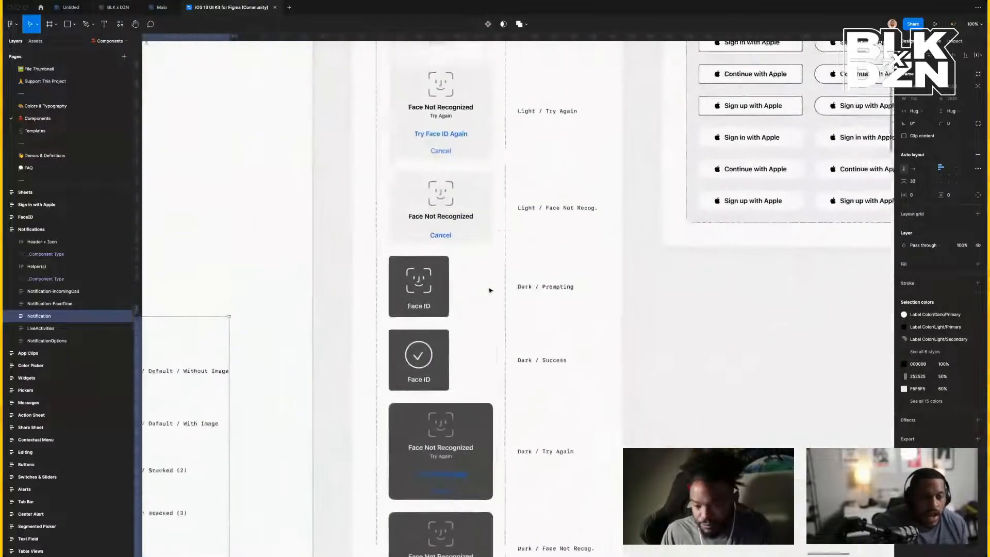
scroll(490, 290, "down", 5)
scroll(489, 290, "right", 9)
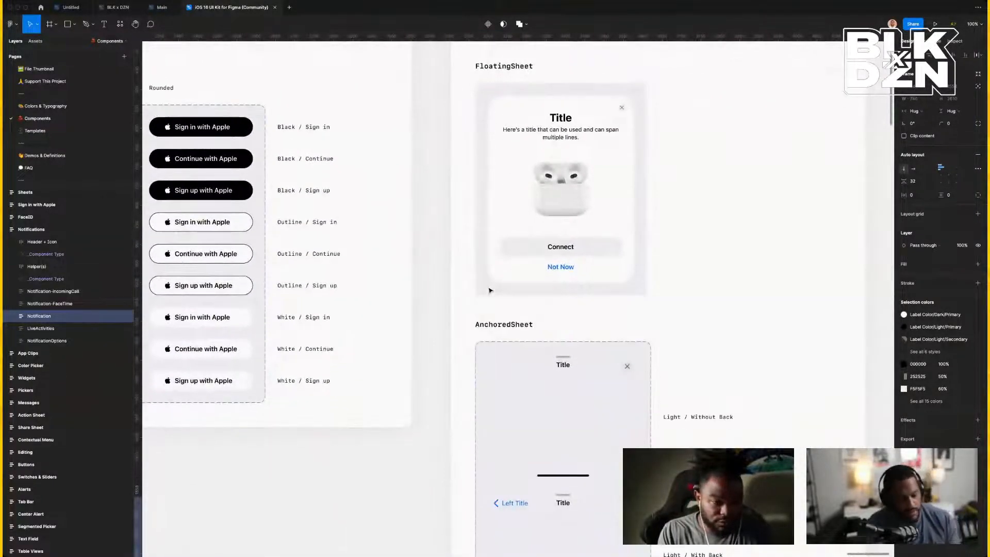
scroll(490, 289, "down", 10)
scroll(490, 290, "up", 5)
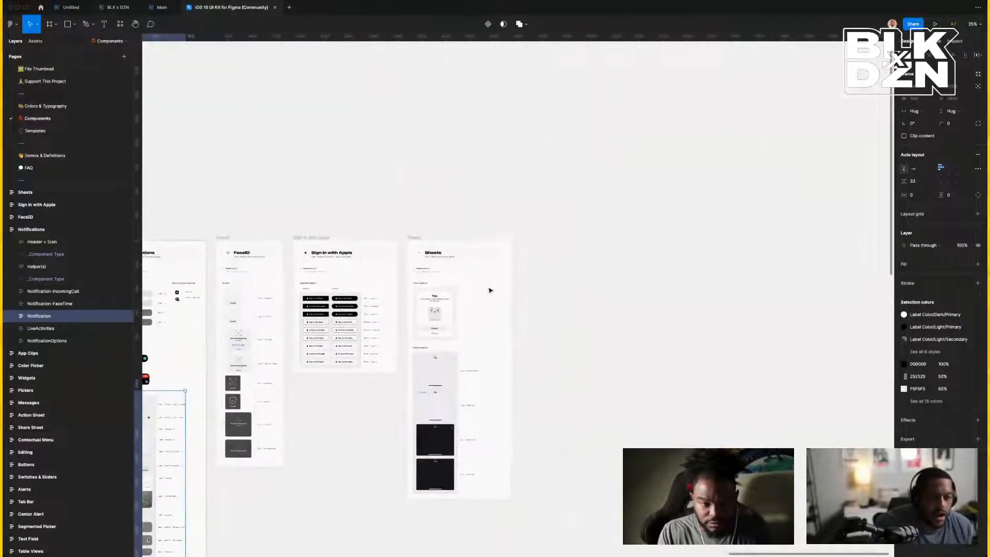
scroll(490, 290, "left", 11)
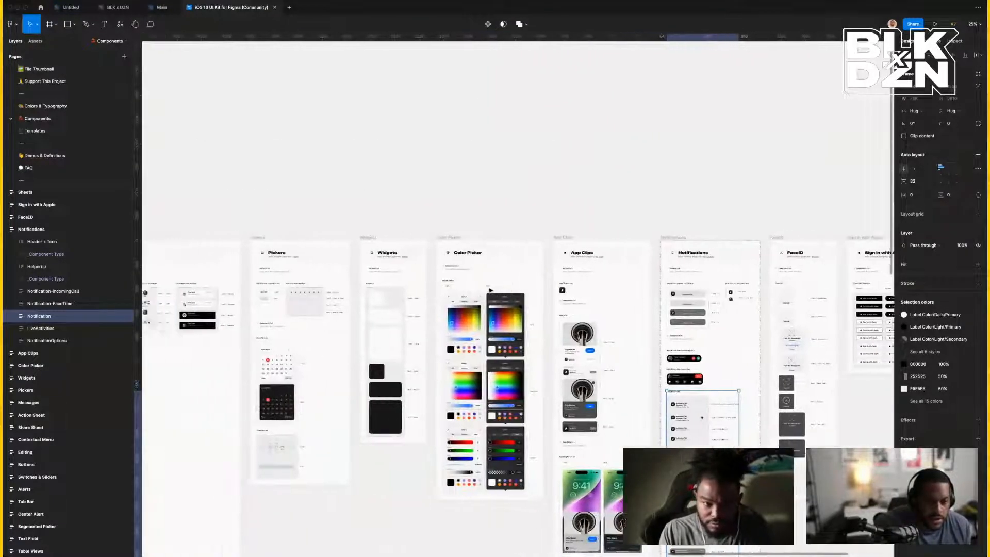
scroll(490, 290, "left", 7)
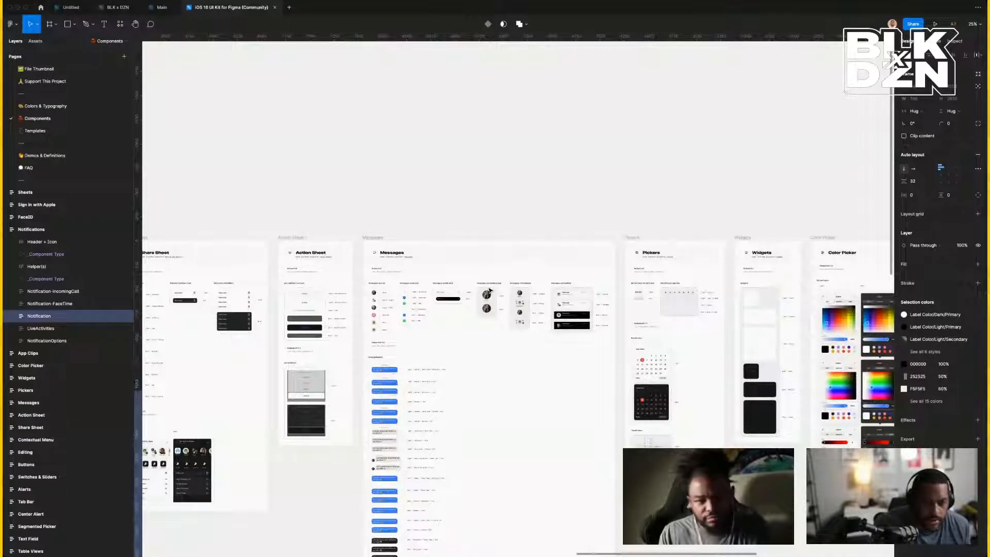
scroll(489, 293, "down", 2)
scroll(490, 293, "left", 4)
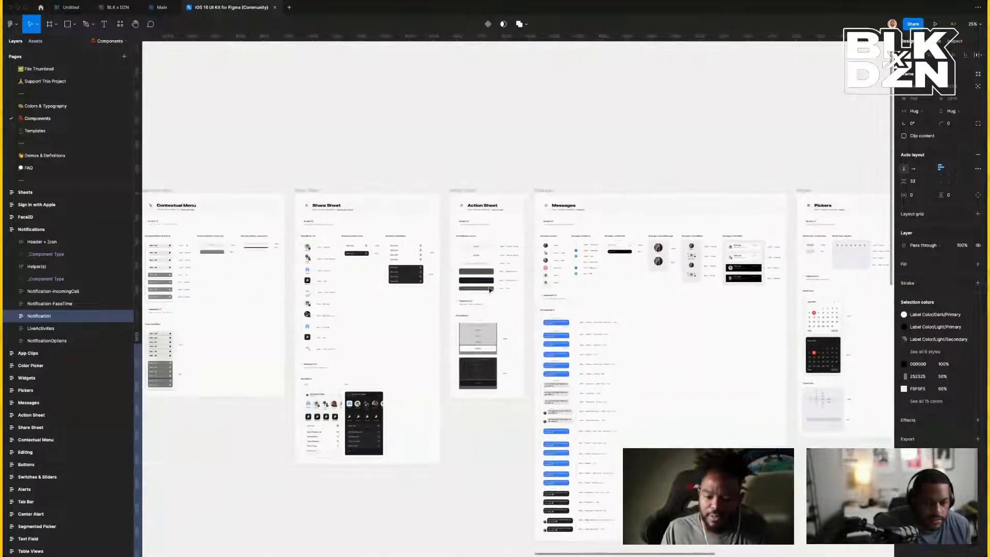
scroll(490, 290, "left", 2)
scroll(488, 305, "left", 7)
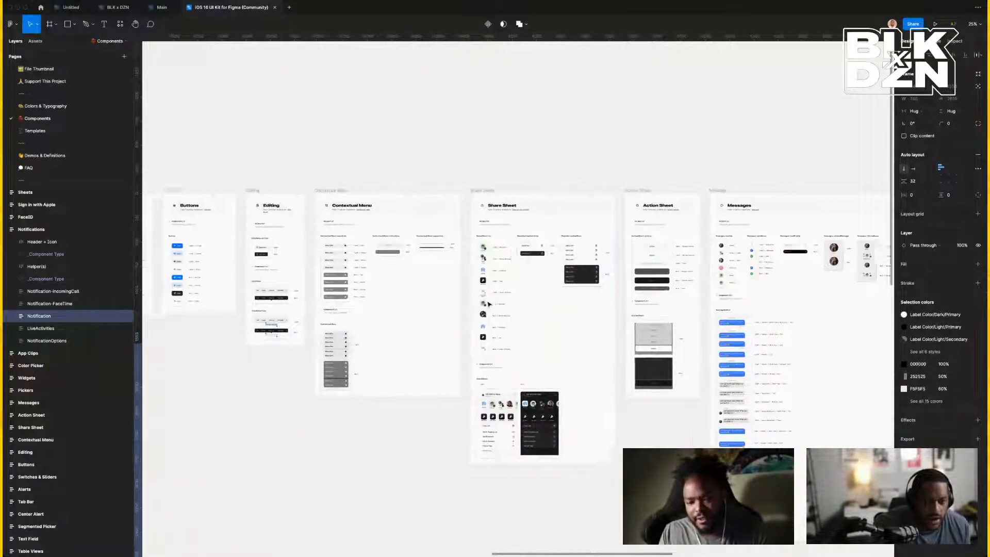
scroll(488, 304, "left", 7)
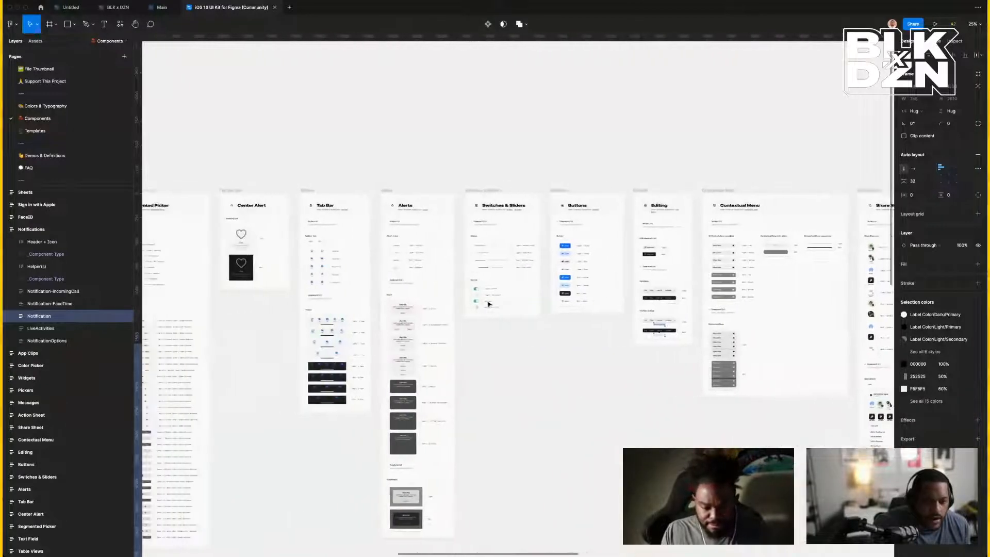
scroll(489, 305, "left", 4)
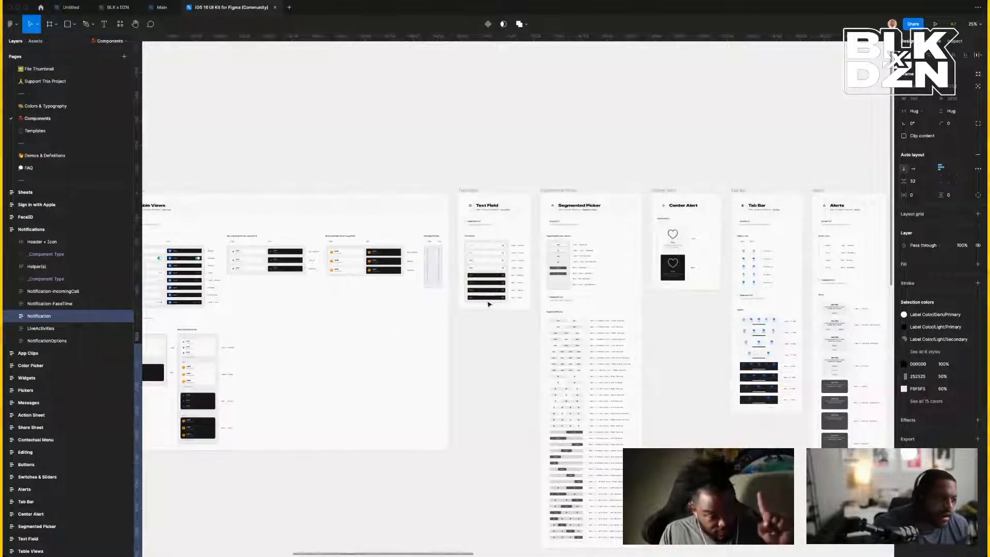
scroll(489, 304, "left", 5)
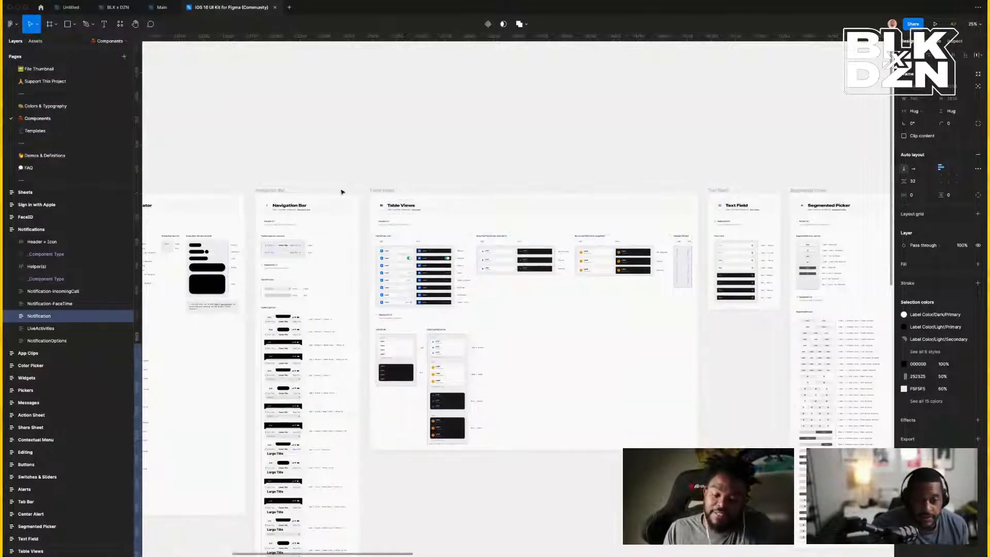
scroll(337, 192, "left", 4)
scroll(338, 193, "left", 5)
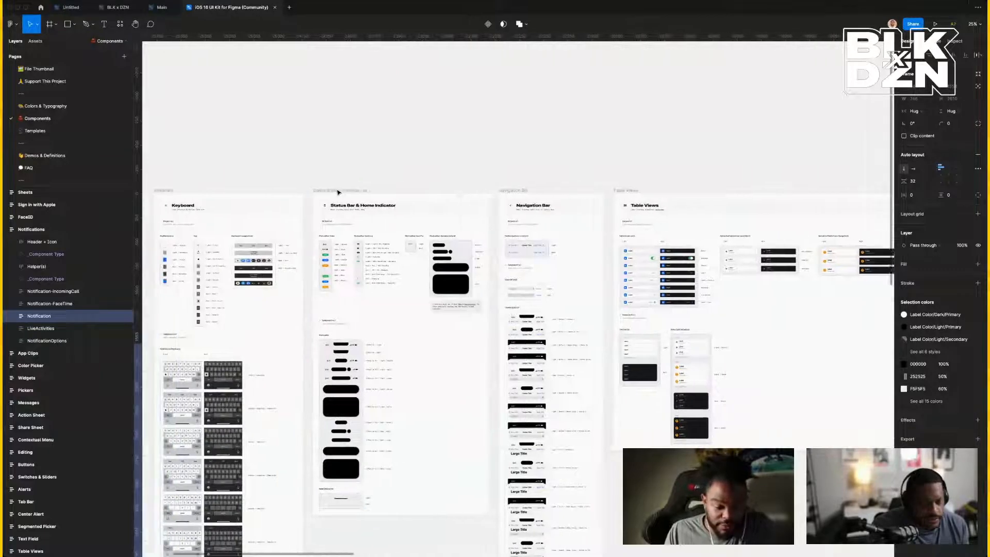
scroll(337, 192, "right", 3)
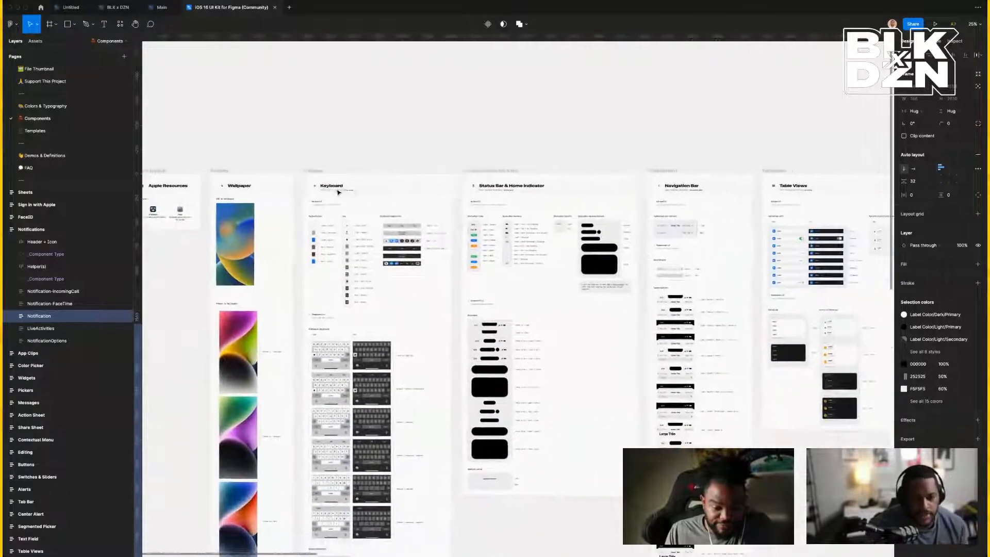
left_click(428, 173)
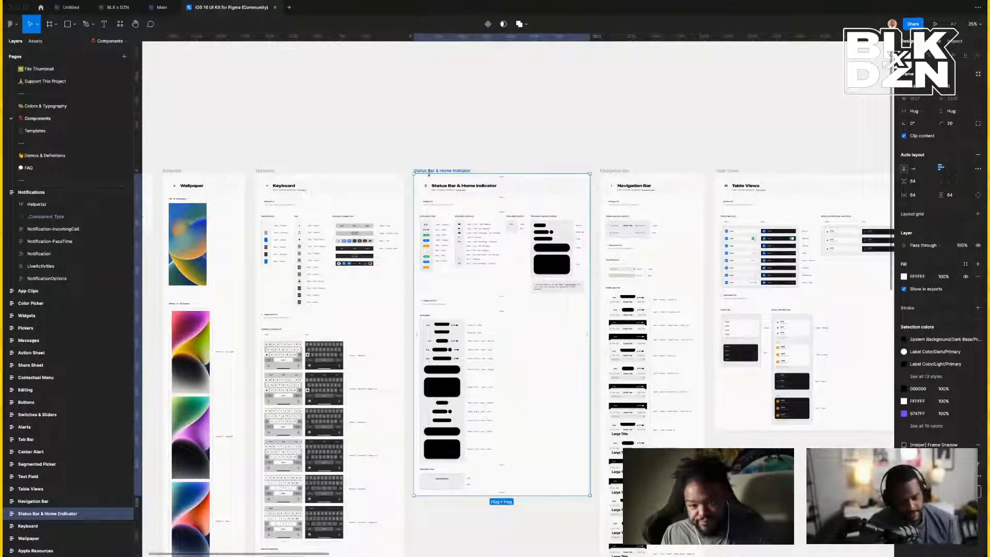
key("shift+0")
scroll(430, 177, "right", 8)
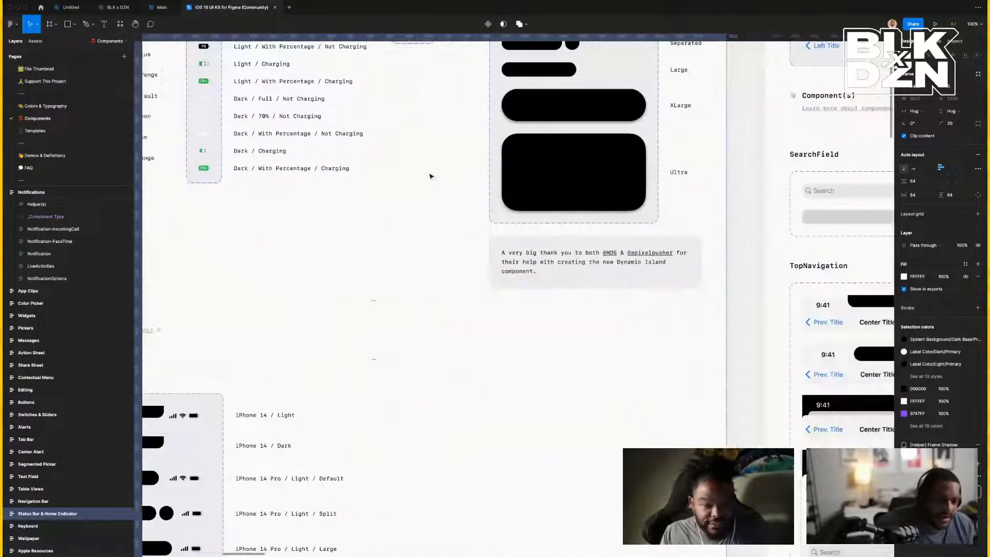
scroll(430, 177, "right", 4)
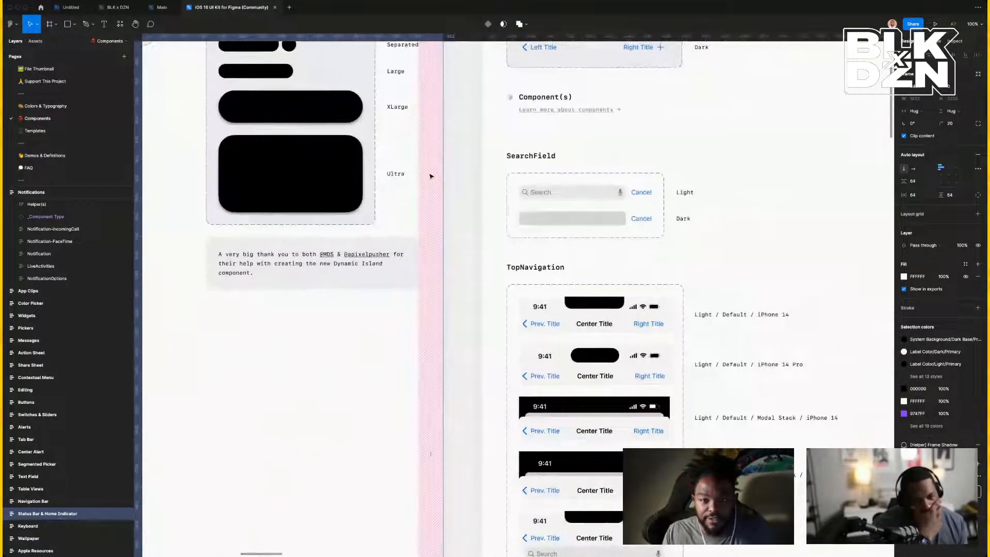
scroll(430, 176, "right", 12)
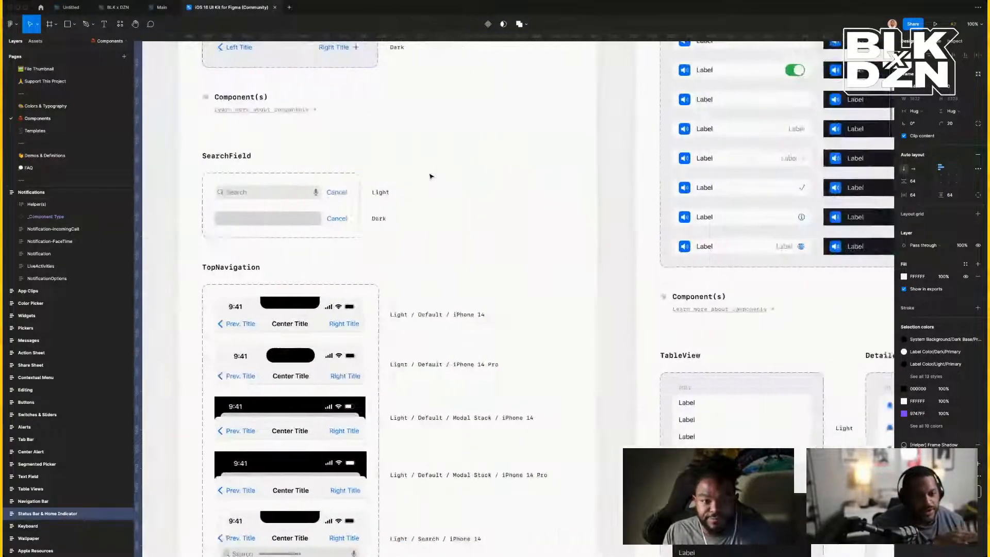
scroll(431, 176, "right", 2)
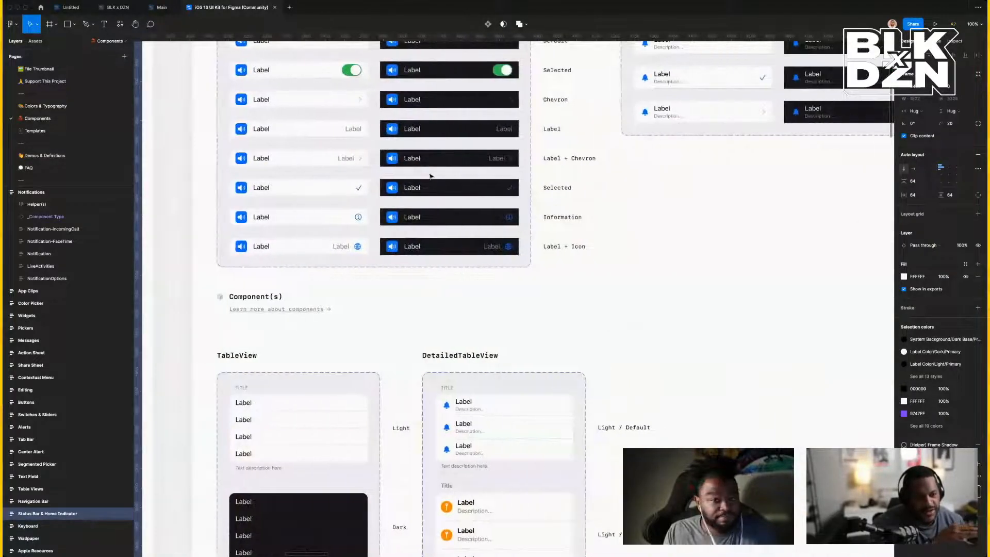
key("super+minus")
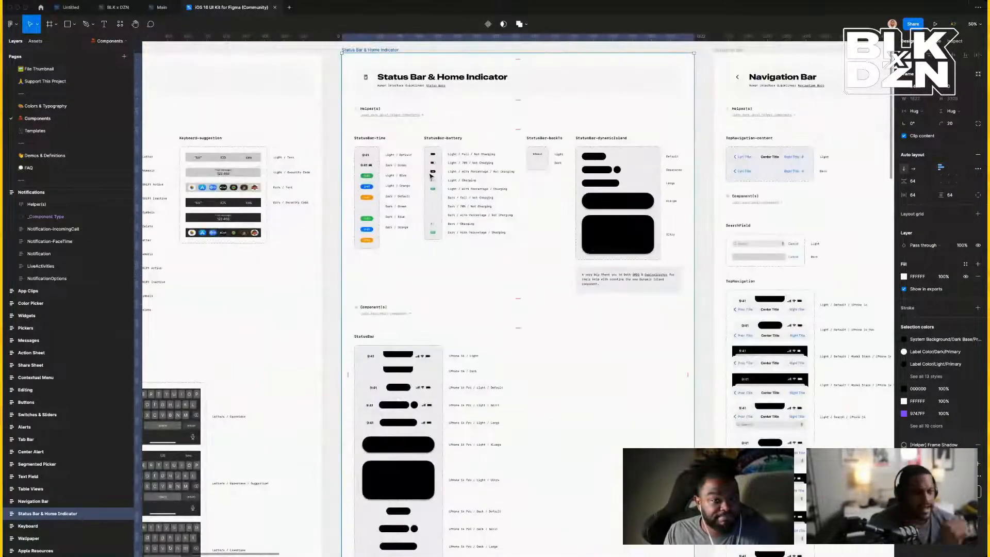
scroll(430, 177, "down", 10)
scroll(430, 177, "right", 10)
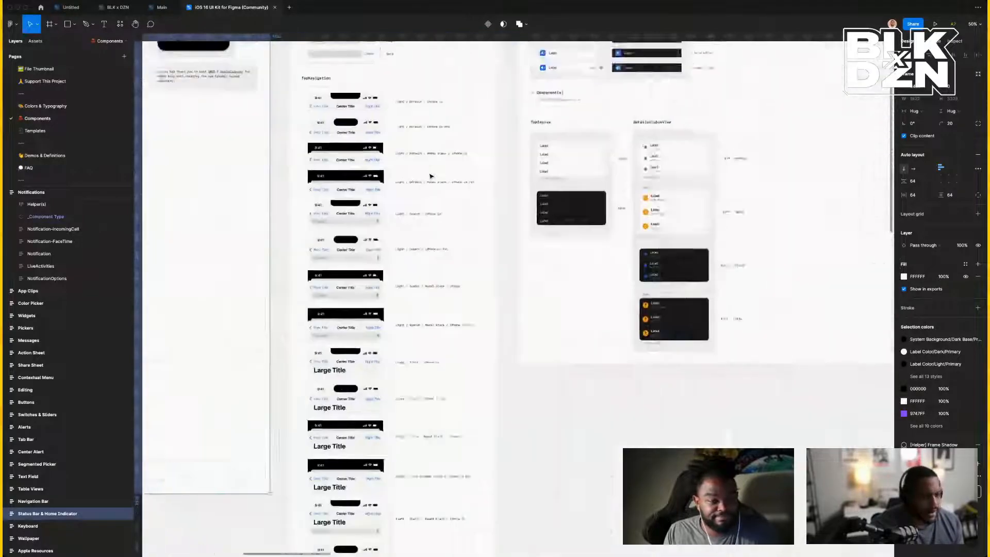
scroll(431, 177, "up", 10)
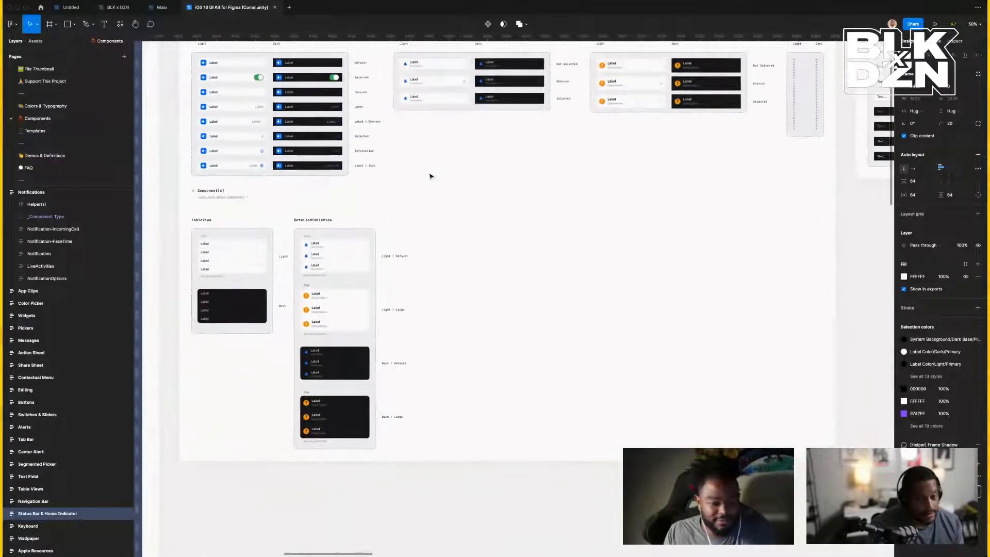
scroll(431, 176, "right", 4)
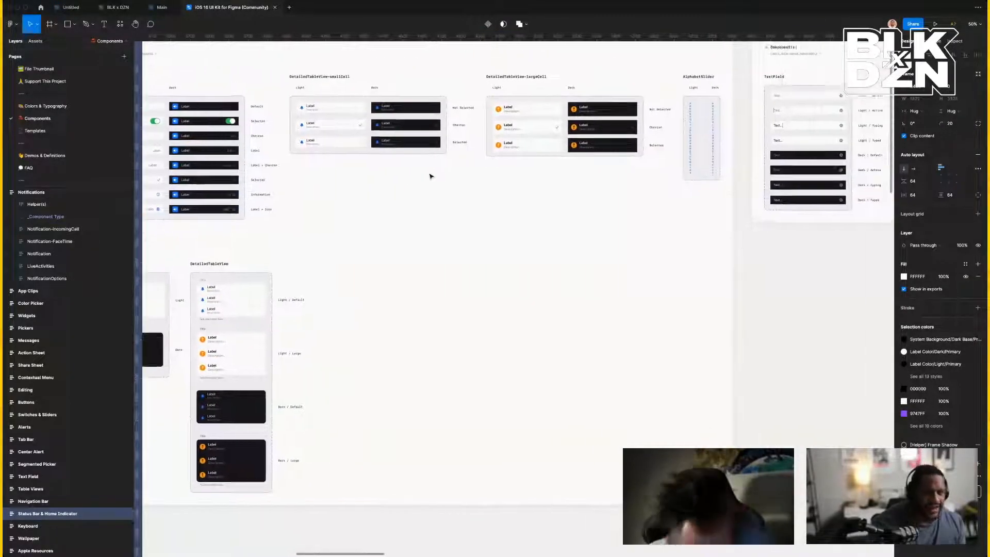
scroll(430, 177, "up", 7)
scroll(430, 176, "up", 2)
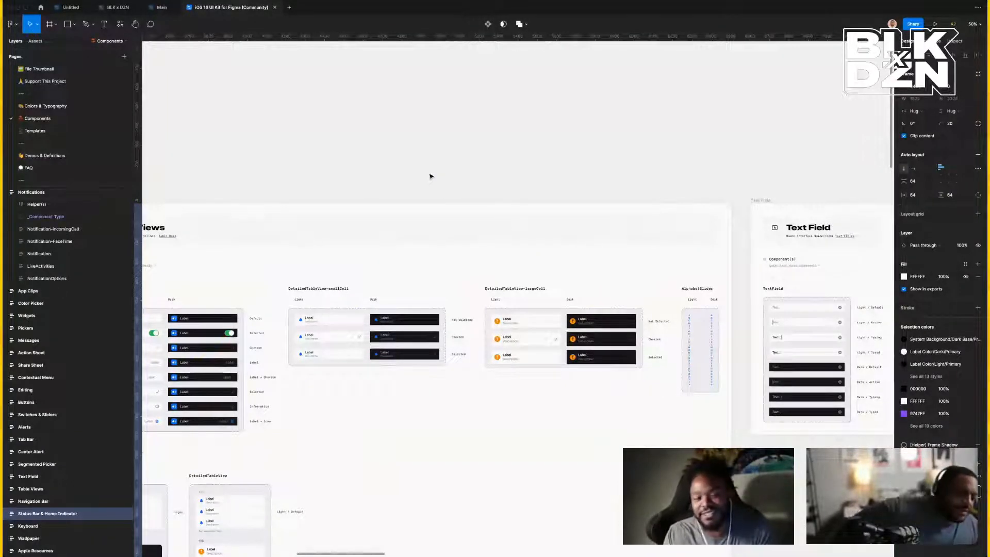
scroll(431, 177, "down", 5)
scroll(430, 176, "left", 10)
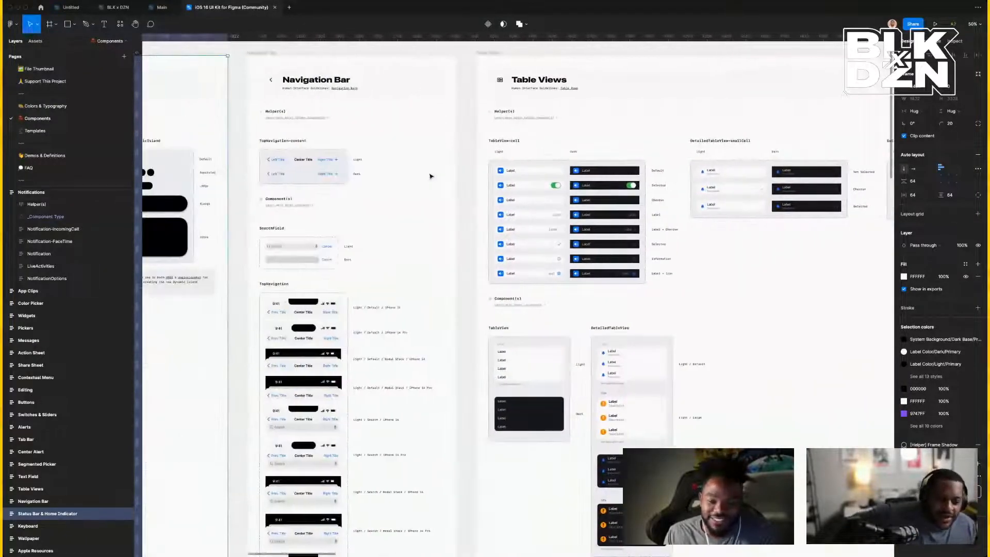
scroll(420, 192, "left", 6)
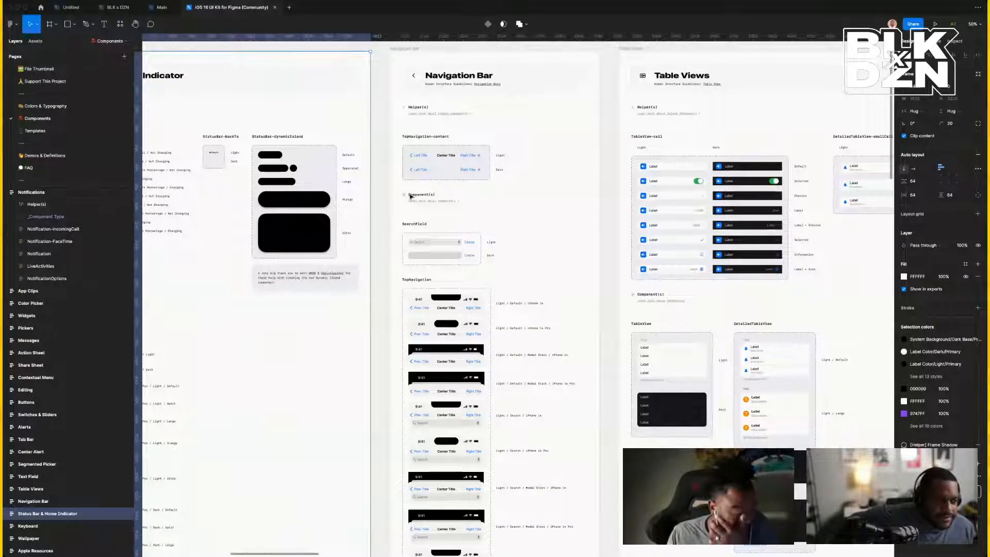
scroll(411, 196, "left", 10)
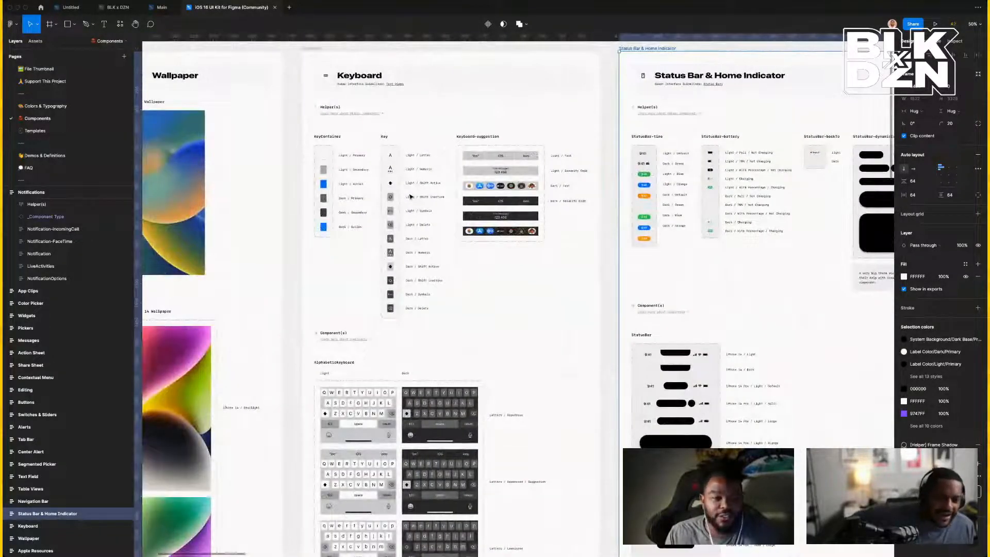
scroll(411, 196, "down", 7)
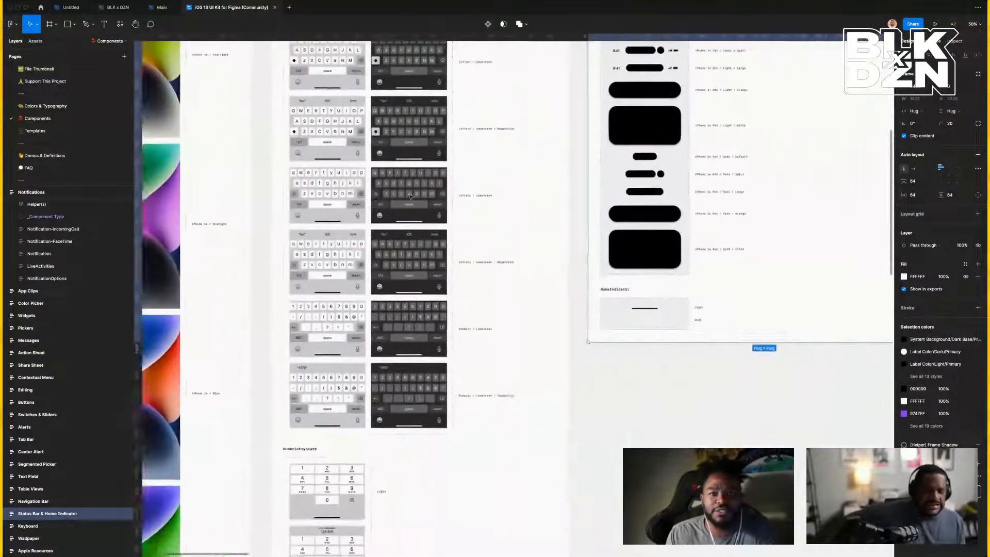
scroll(411, 197, "right", 12)
scroll(411, 196, "down", 5)
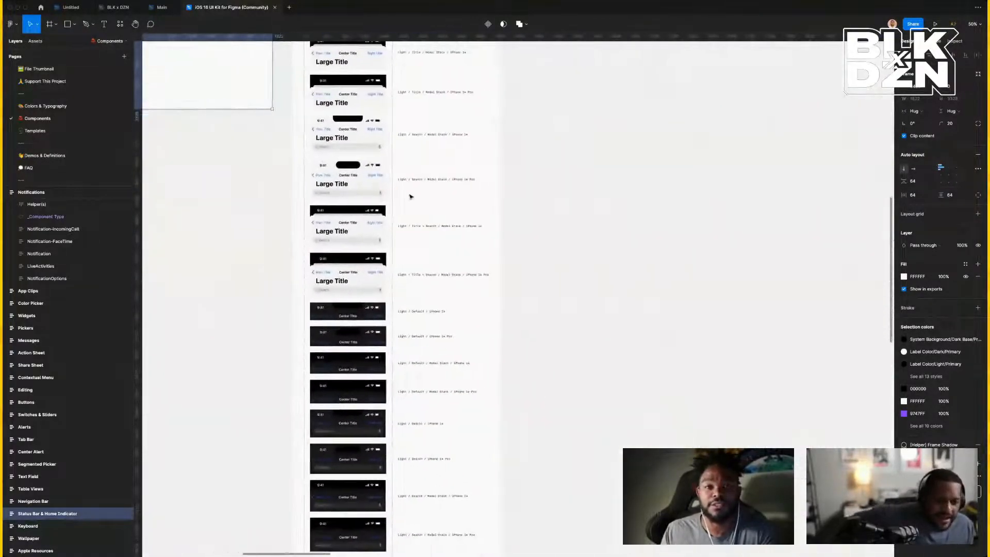
scroll(411, 196, "down", 10)
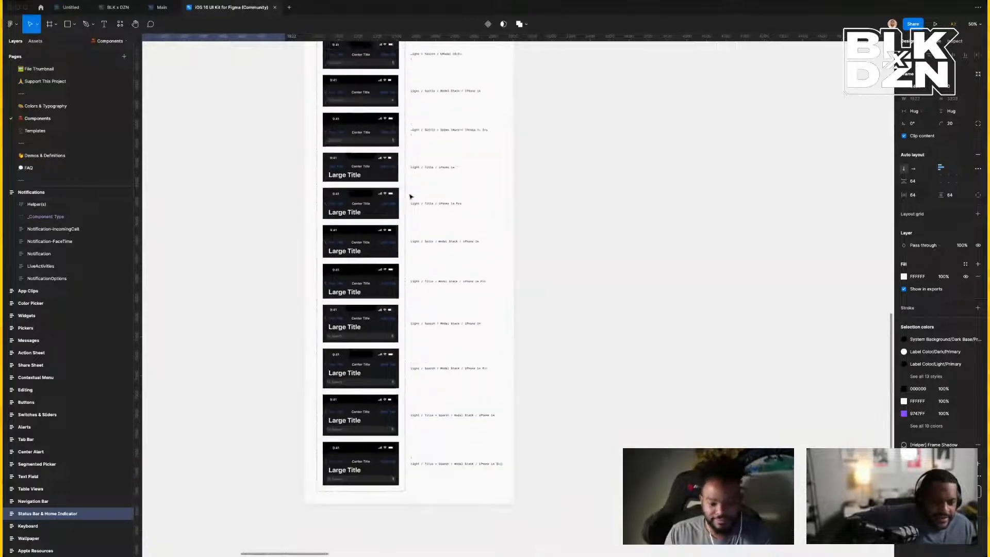
scroll(411, 196, "right", 12)
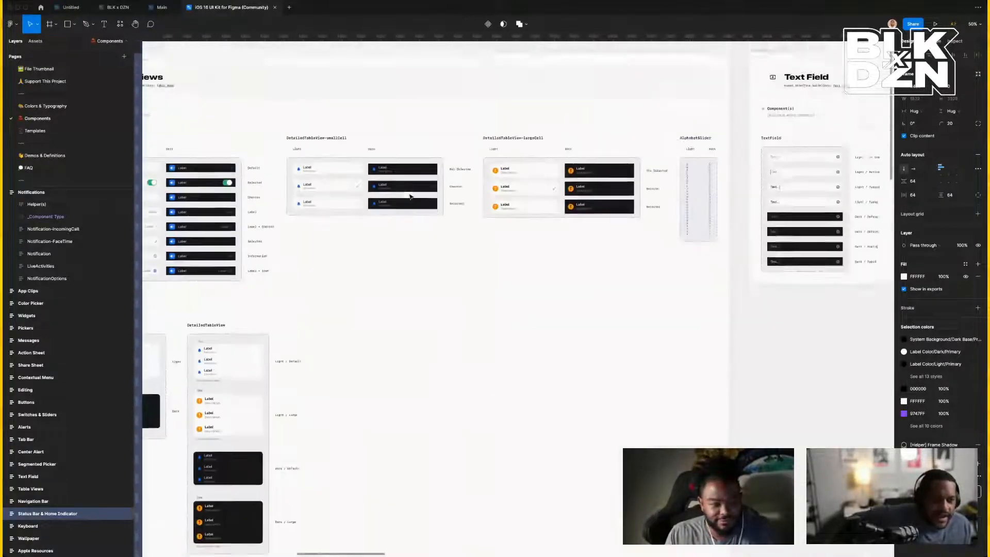
scroll(411, 196, "up", 5)
scroll(411, 196, "right", 10)
scroll(410, 197, "down", 2)
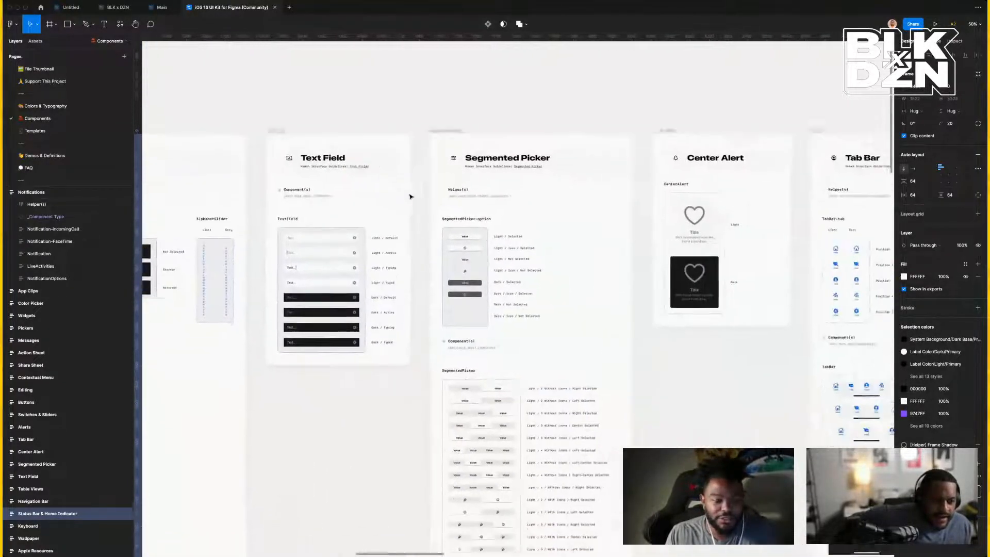
scroll(411, 196, "right", 4)
scroll(411, 197, "down", 8)
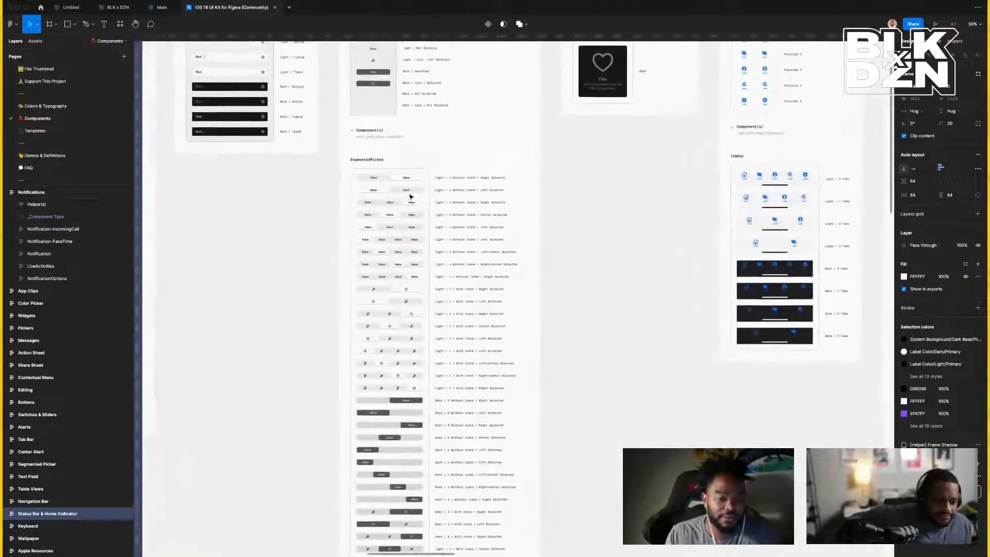
scroll(411, 196, "right", 10)
scroll(411, 197, "down", 4)
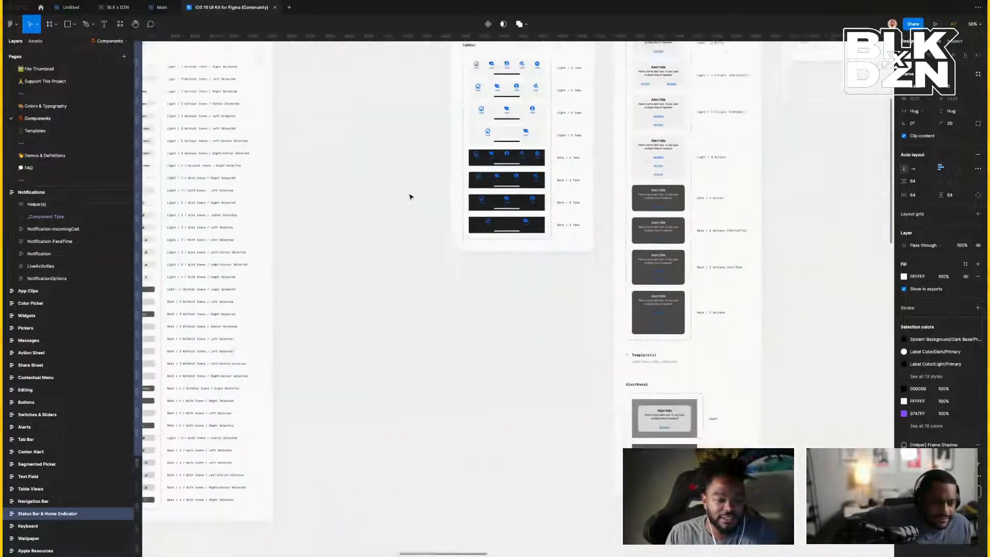
scroll(411, 196, "right", 6)
scroll(411, 196, "up", 8)
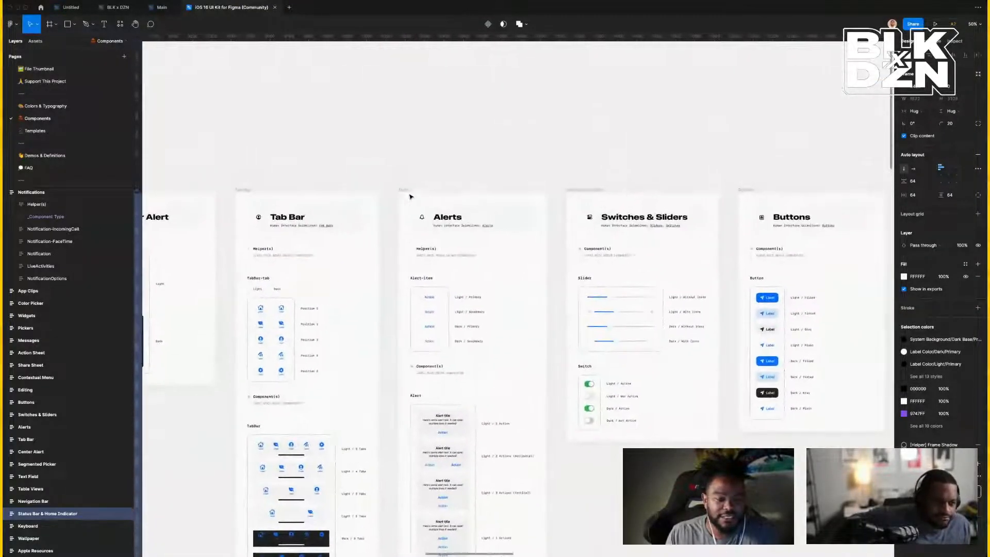
scroll(411, 196, "right", 6)
scroll(411, 197, "down", 2)
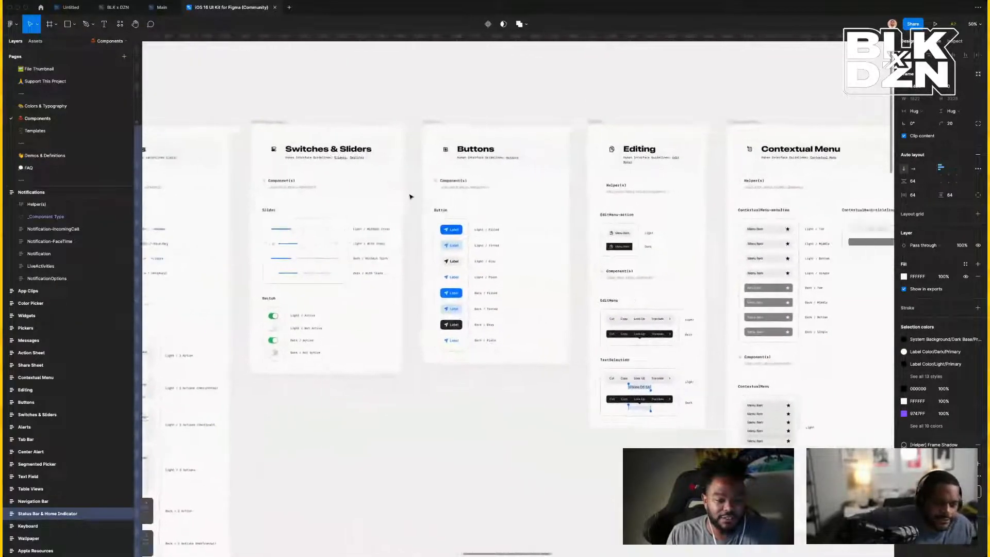
scroll(411, 197, "right", 8)
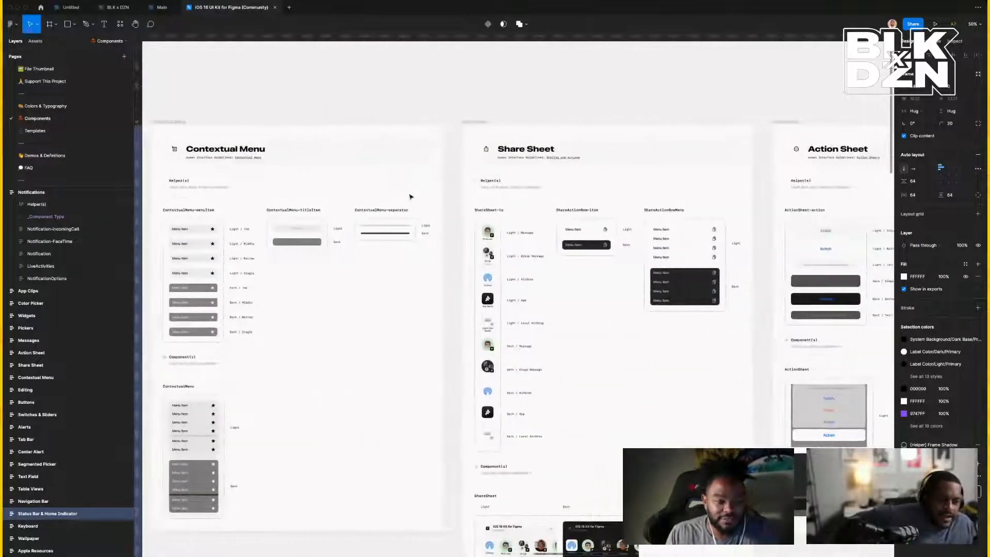
scroll(411, 196, "right", 6)
scroll(411, 197, "down", 2)
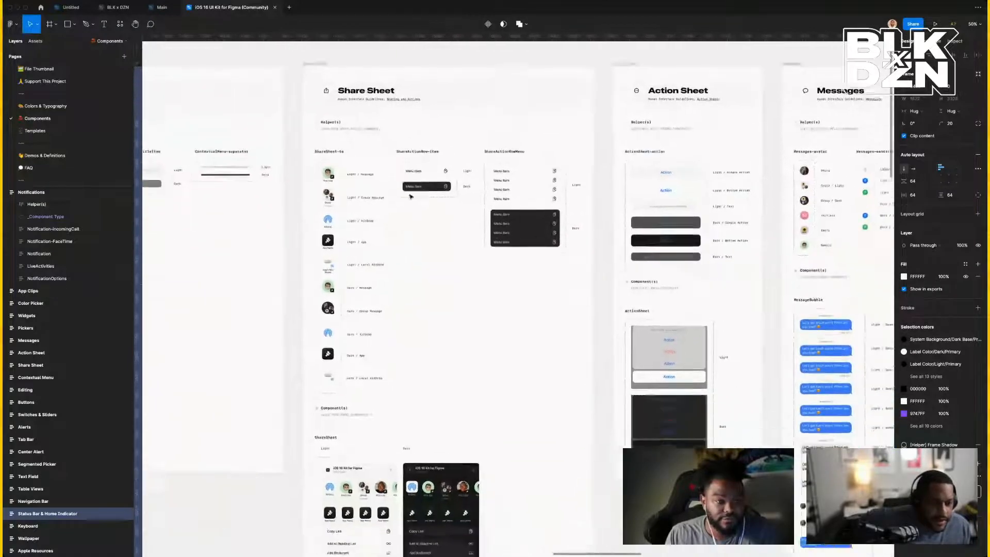
scroll(411, 196, "down", 8)
scroll(411, 196, "right", 2)
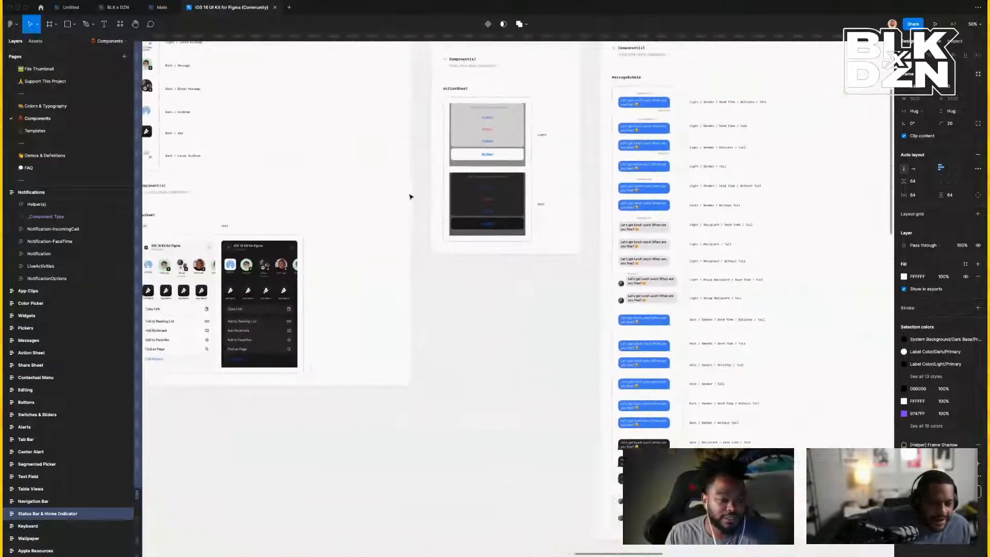
scroll(411, 196, "right", 7)
scroll(411, 196, "up", 5)
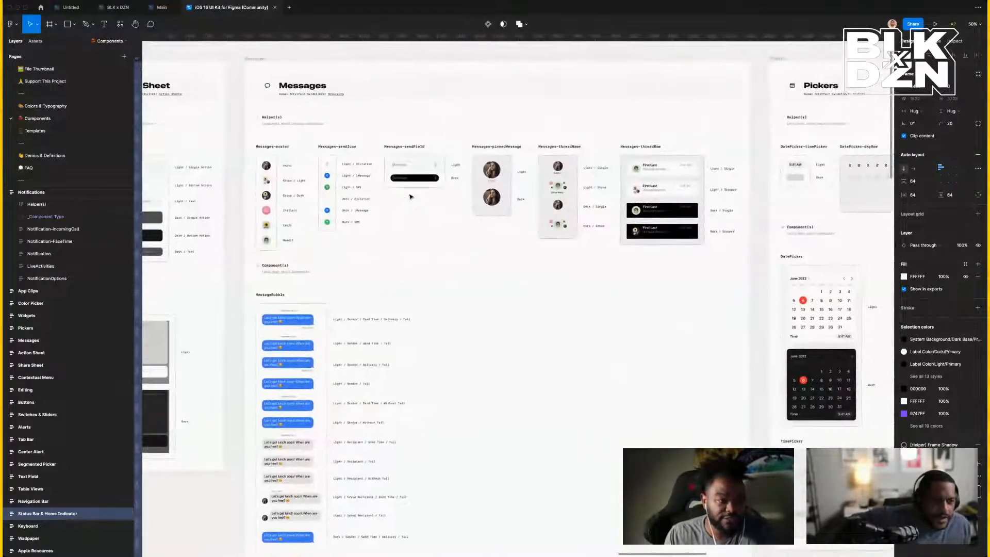
scroll(411, 197, "right", 8)
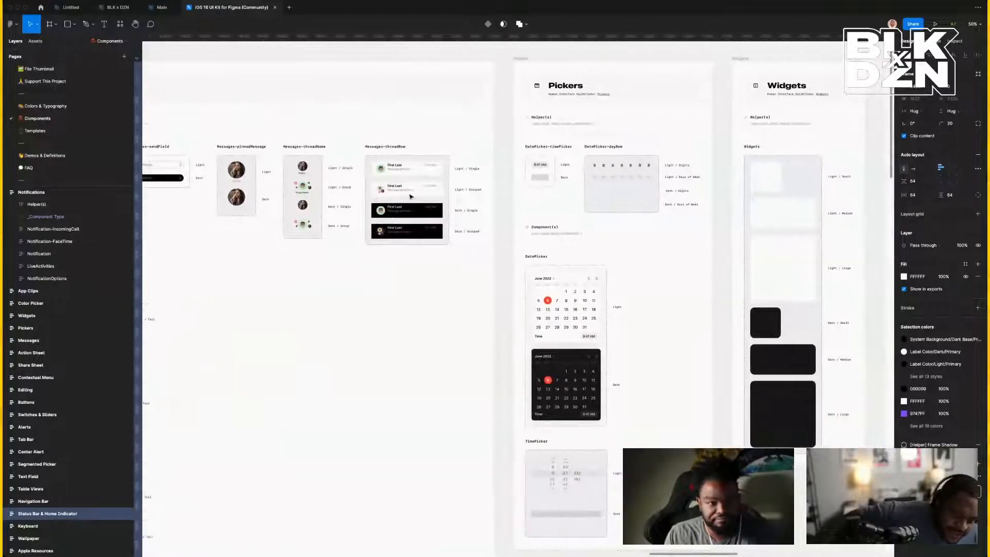
scroll(411, 196, "right", 13)
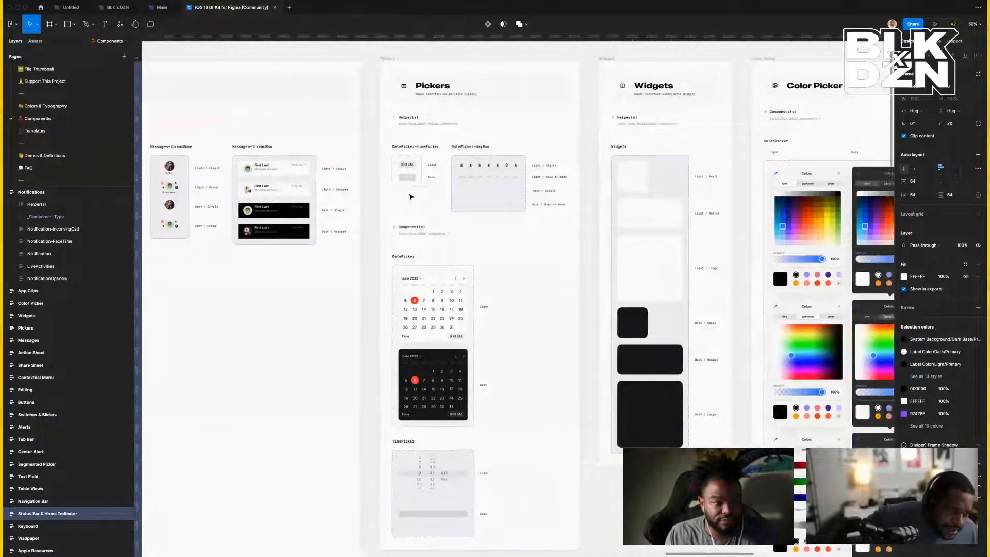
scroll(411, 197, "right", 7)
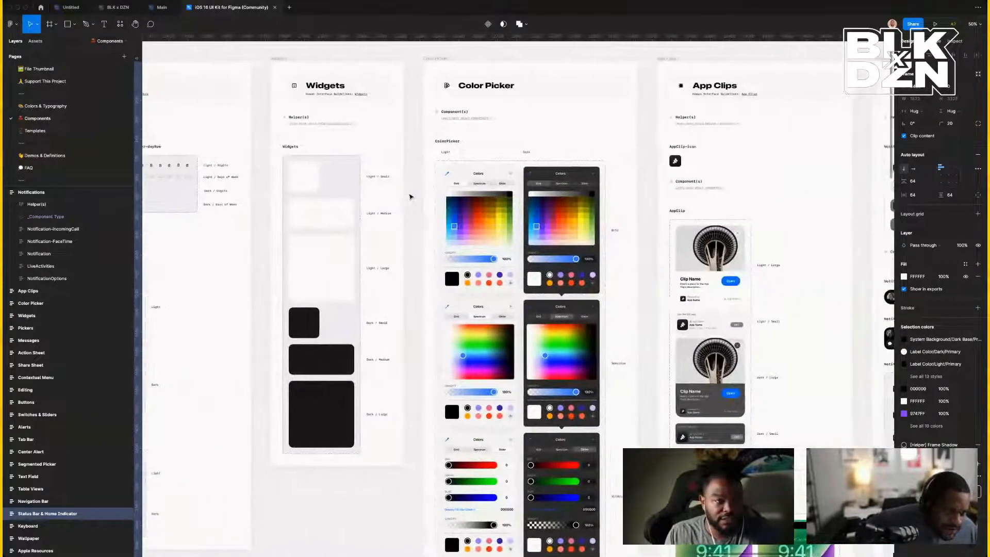
scroll(410, 197, "right", 4)
scroll(410, 196, "down", 2)
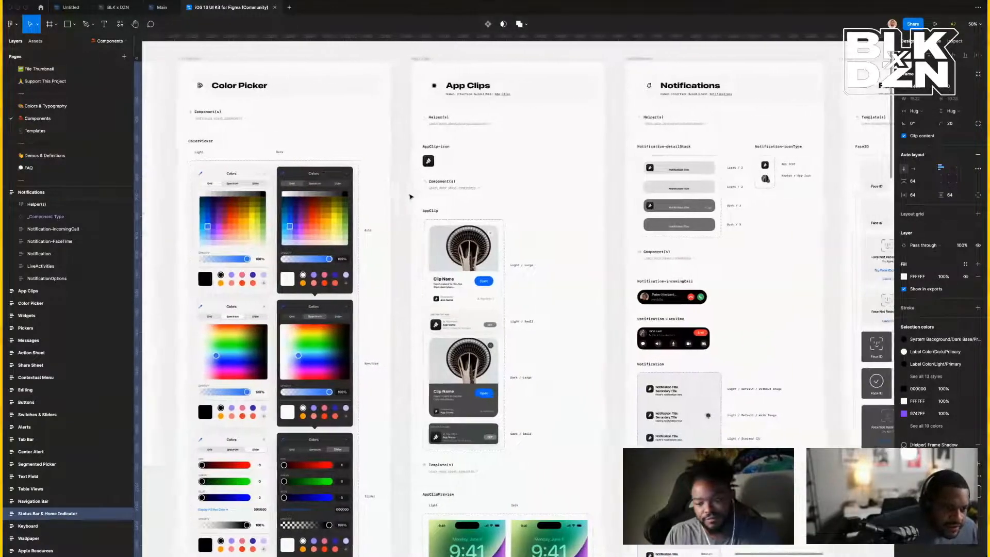
scroll(410, 197, "right", 1)
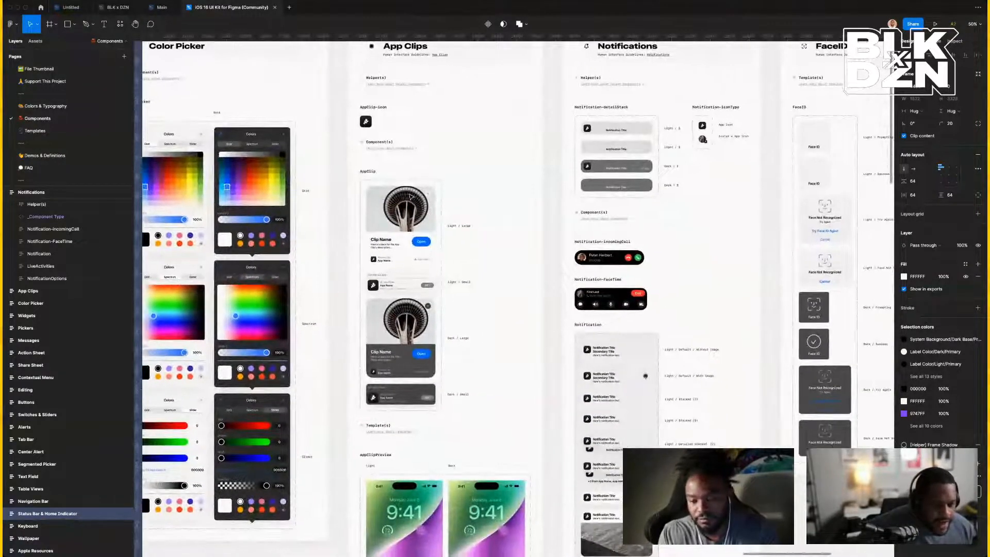
scroll(411, 197, "down", 6)
scroll(411, 197, "right", 2)
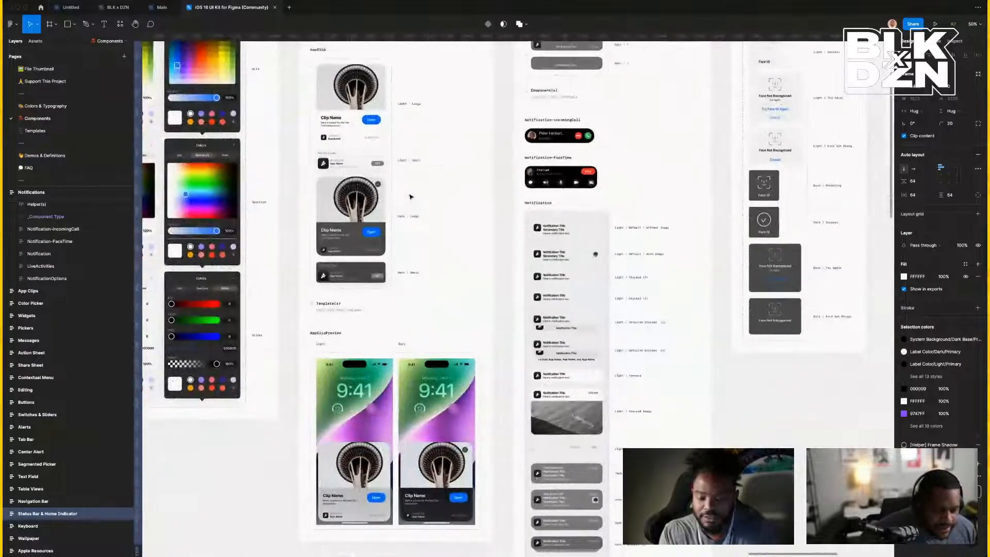
scroll(410, 196, "down", 5)
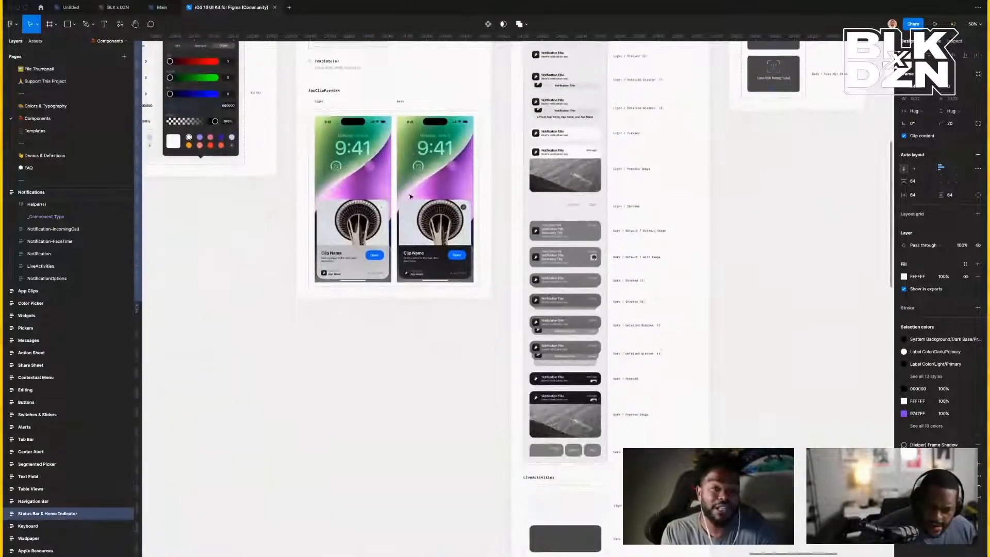
scroll(410, 196, "down", 8)
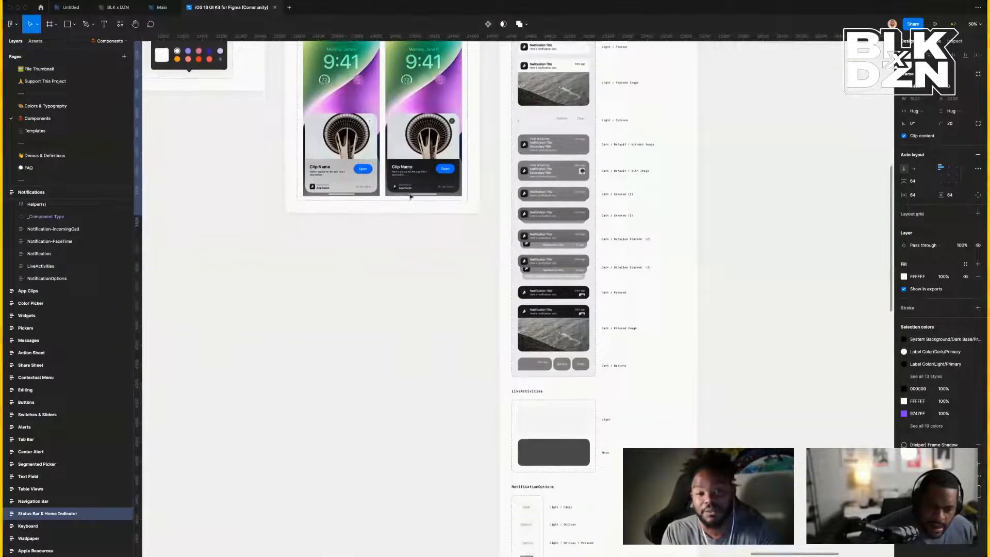
scroll(411, 196, "up", 14)
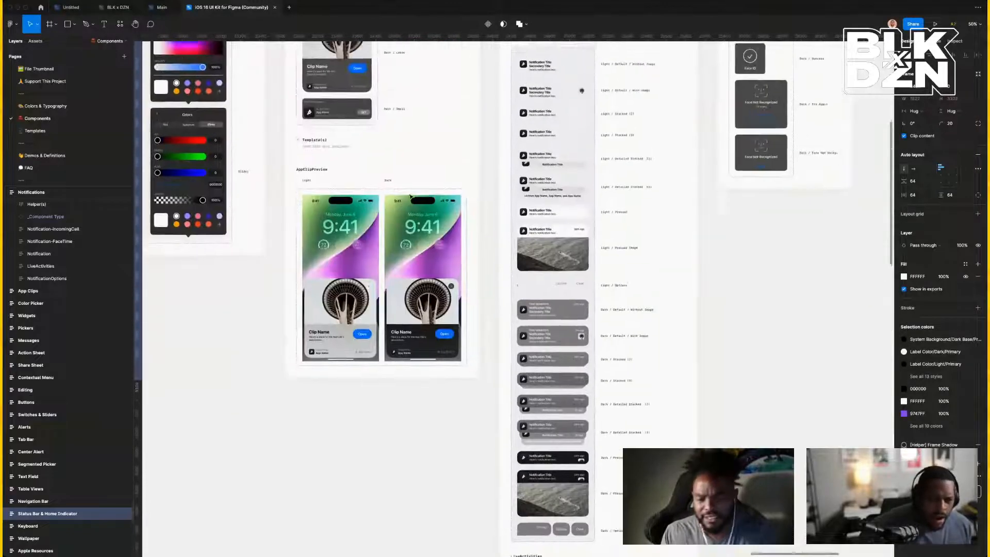
scroll(411, 196, "right", 2)
scroll(411, 196, "up", 7)
scroll(411, 196, "right", 15)
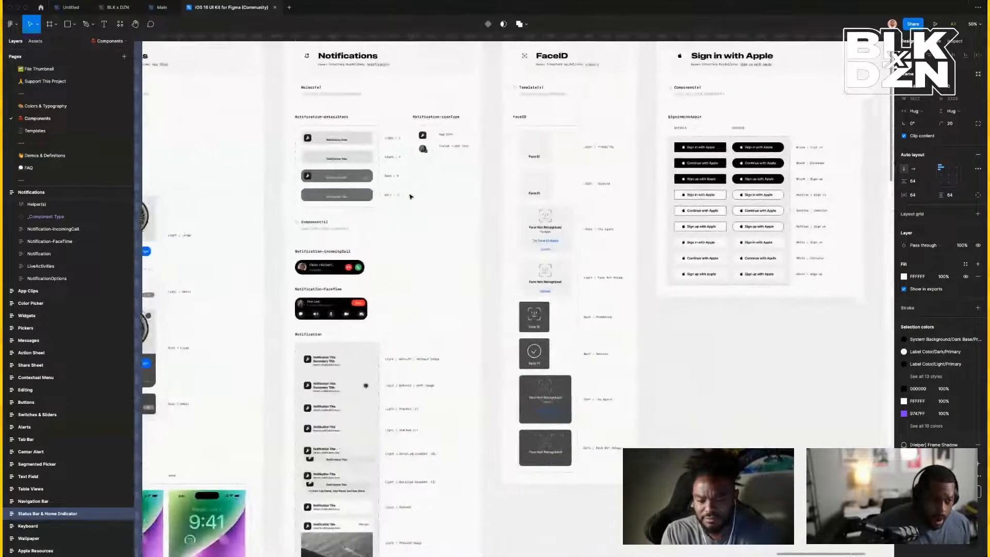
scroll(411, 196, "right", 9)
scroll(410, 197, "down", 6)
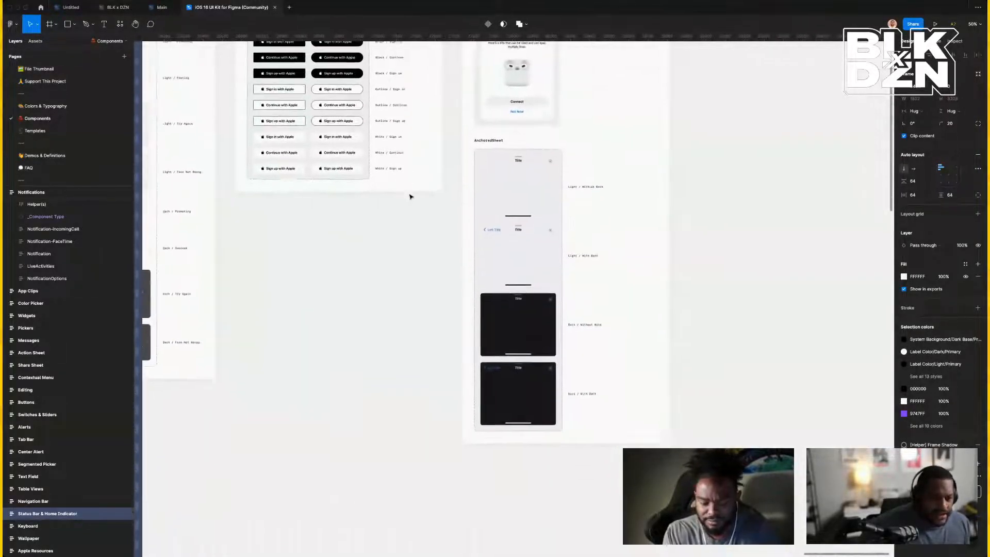
scroll(411, 196, "up", 7)
scroll(411, 196, "up", 2)
scroll(411, 196, "left", 1)
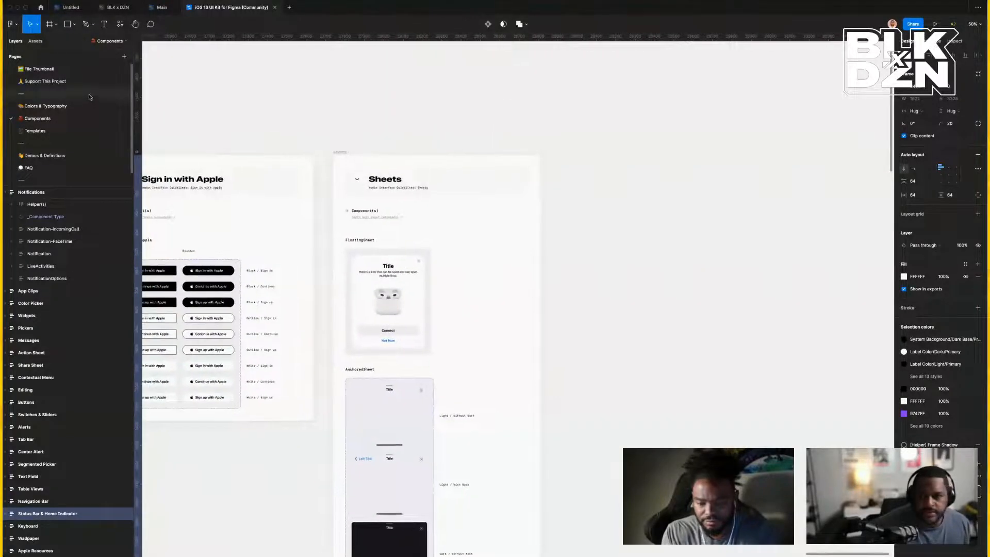
scroll(34, 116, "down", 1)
Look over the Templates page's Wallet, Phone, Contacts, Camera and What's New screen templates.
left_click(34, 118)
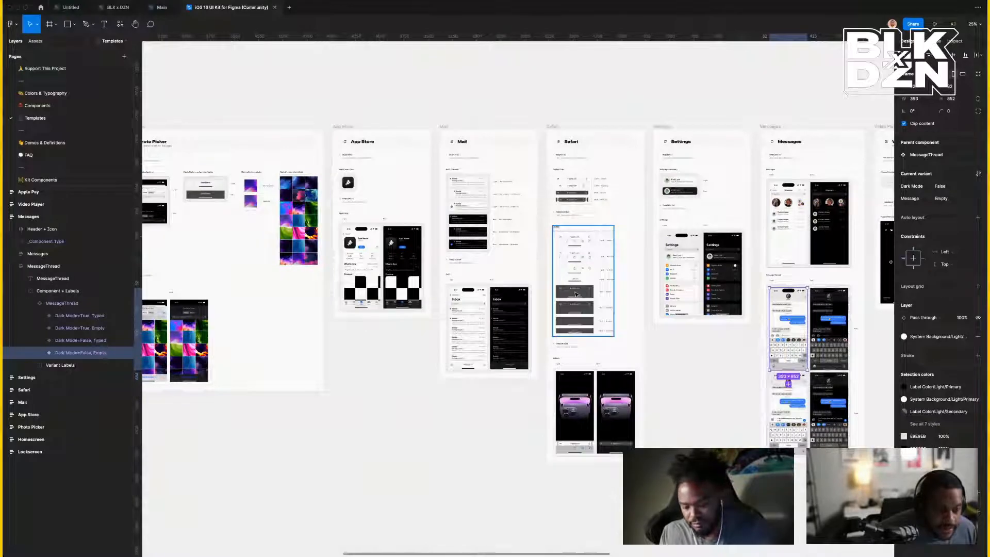
scroll(575, 293, "right", 7)
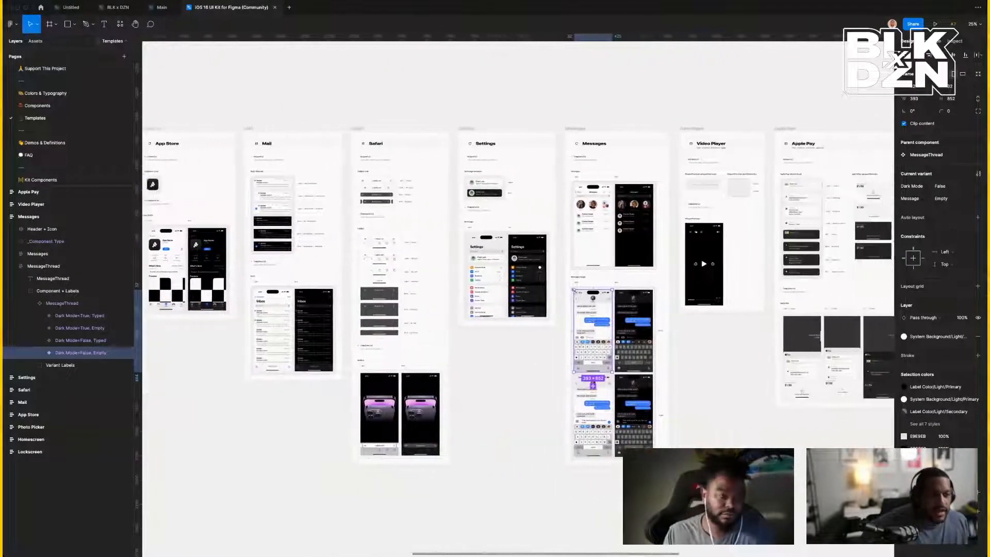
scroll(576, 294, "left", 15)
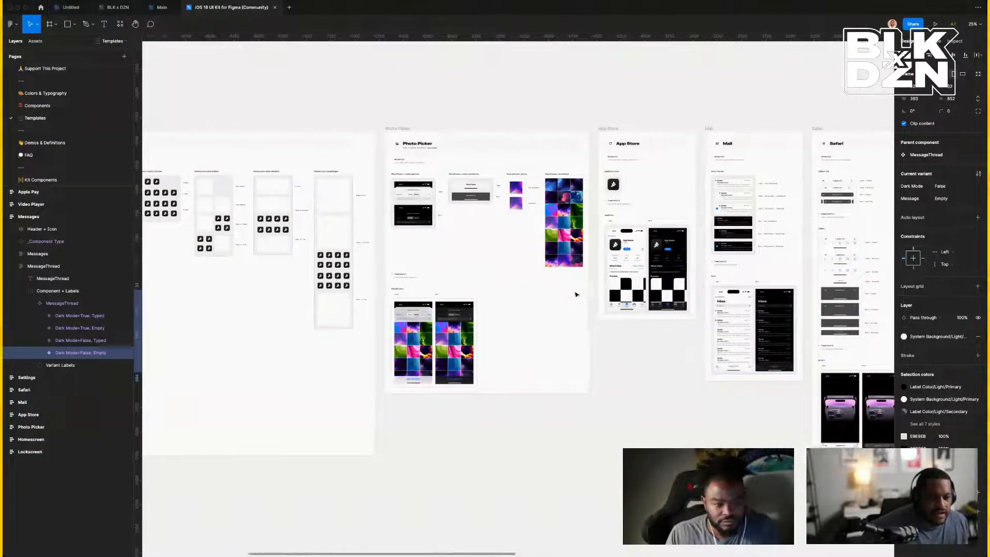
scroll(576, 294, "left", 4)
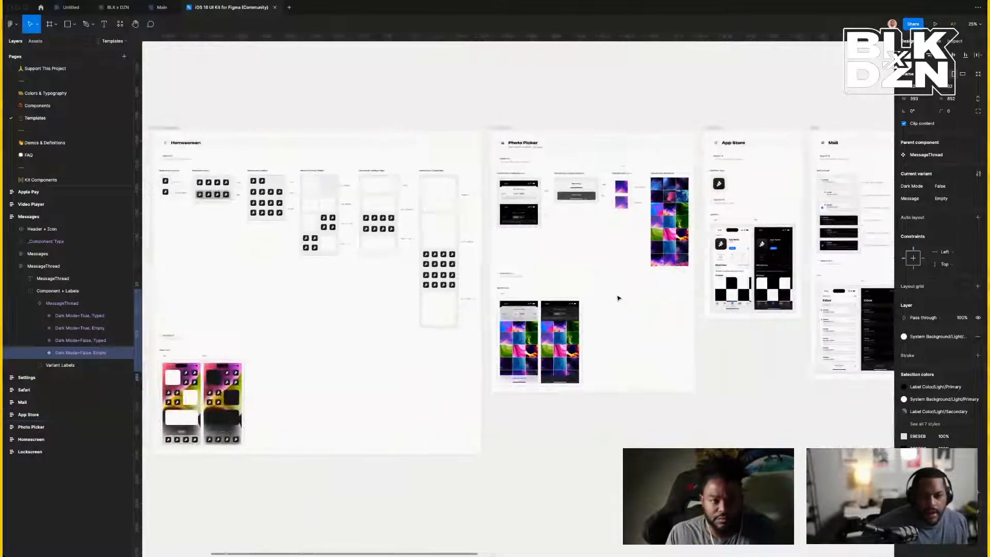
scroll(619, 298, "left", 11)
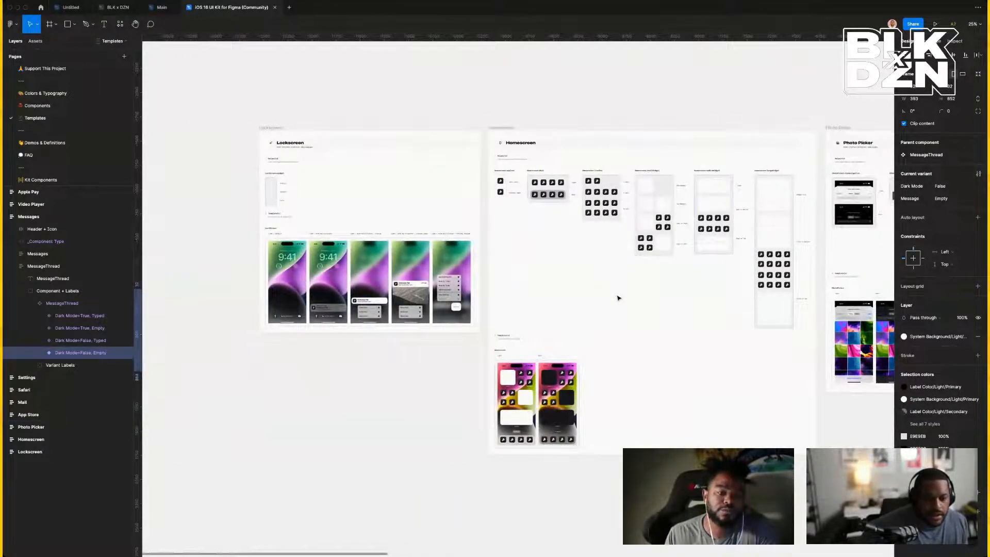
scroll(618, 298, "right", 14)
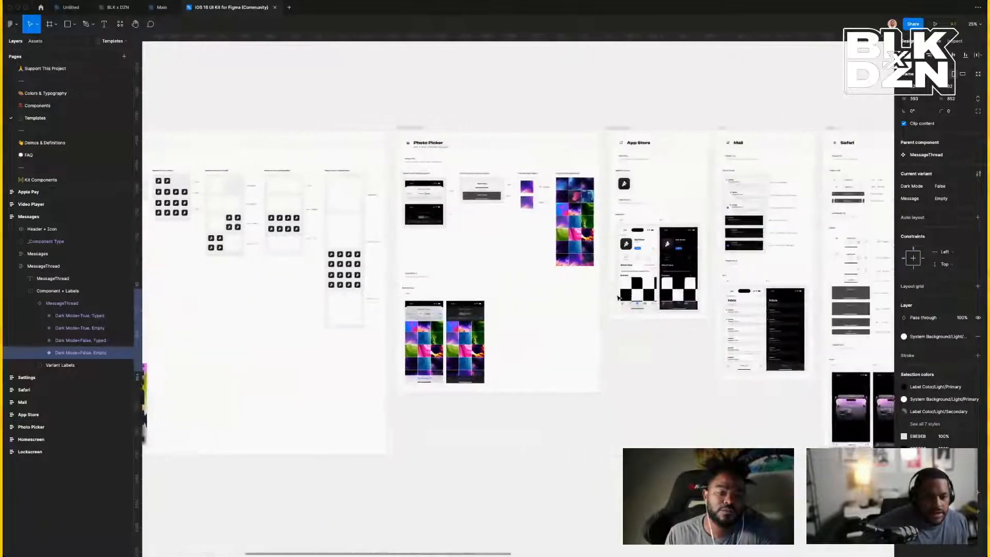
scroll(618, 298, "right", 20)
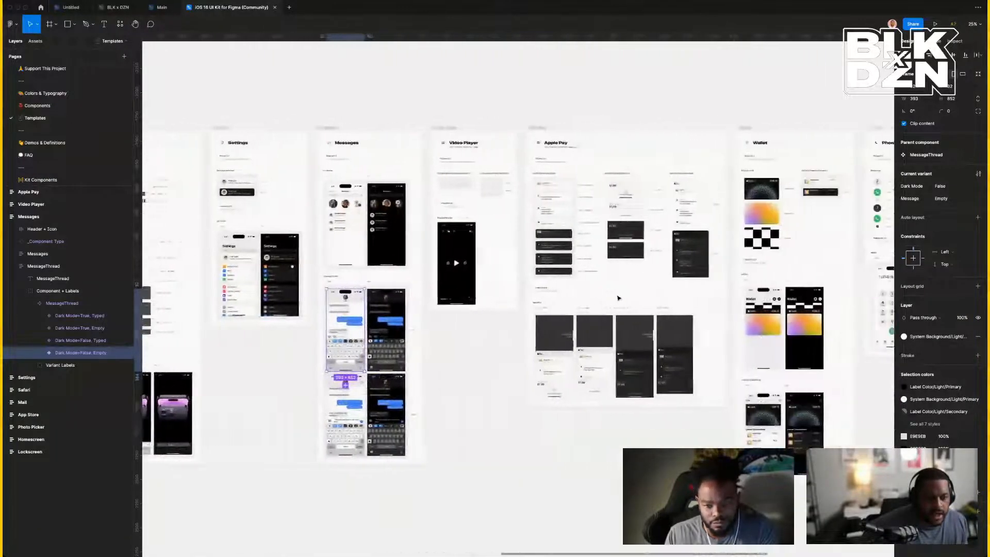
scroll(618, 298, "right", 11)
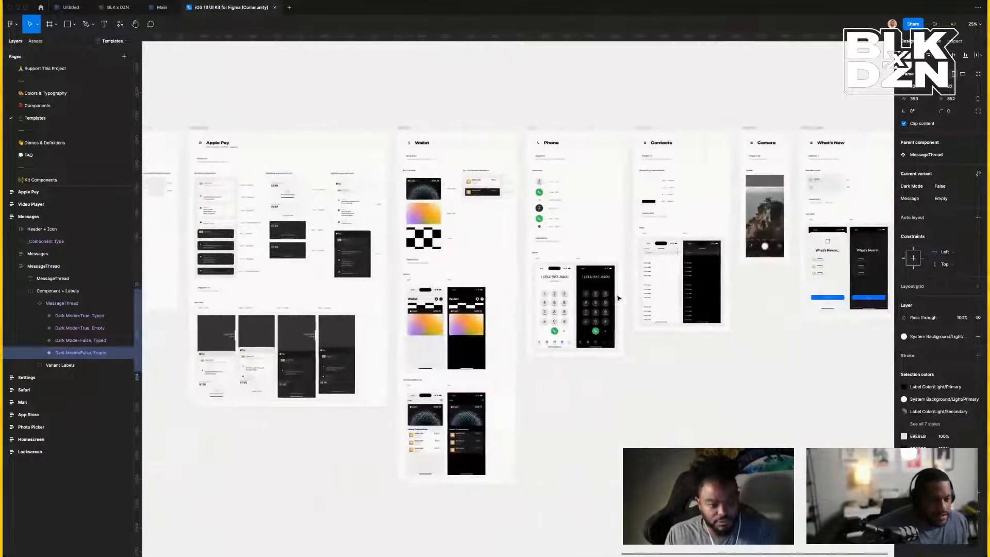
scroll(618, 298, "right", 6)
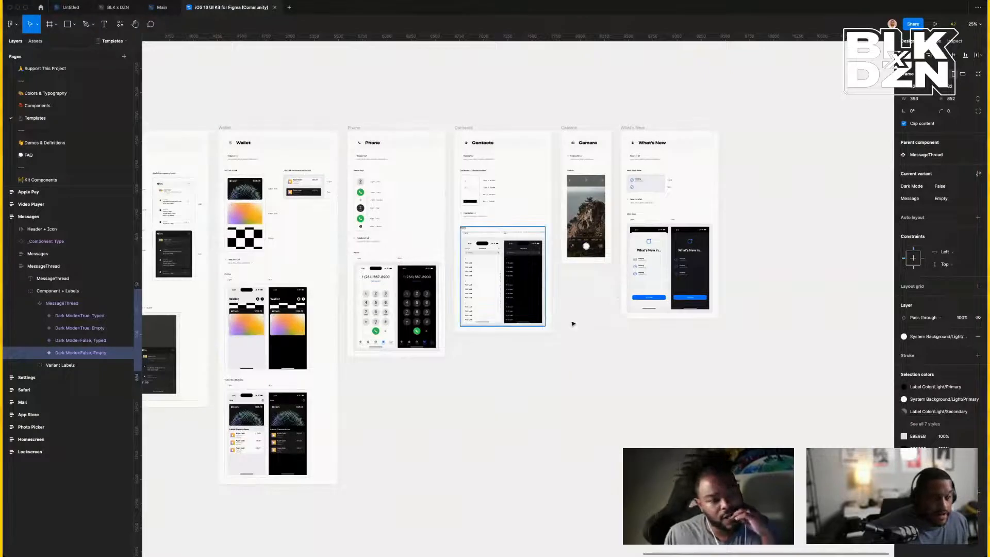
Switch to the Untitled draft at 200% zoom, showing the 'Hi' bubble and Kickback Pool Party preview.
left_click(72, 7)
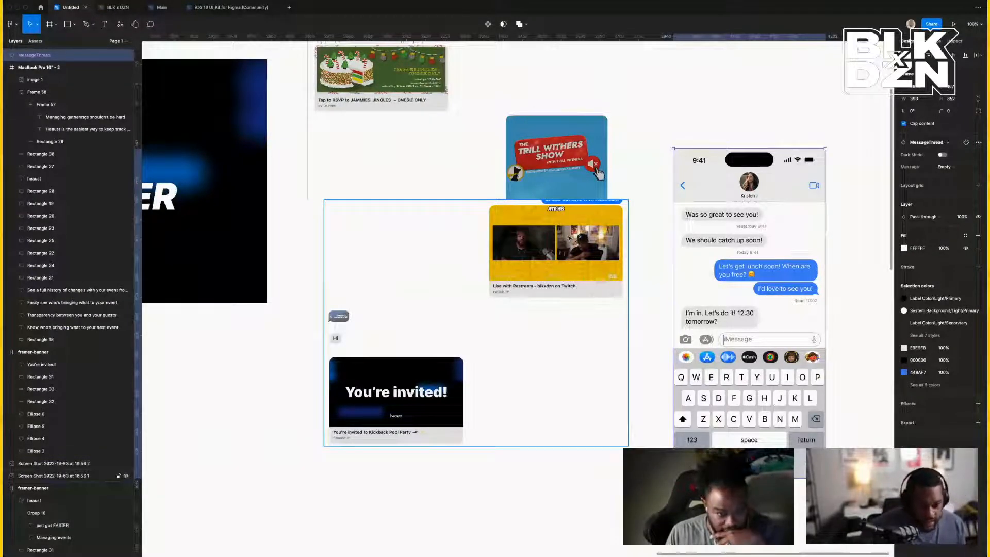
key("super+=")
scroll(570, 238, "left", 11)
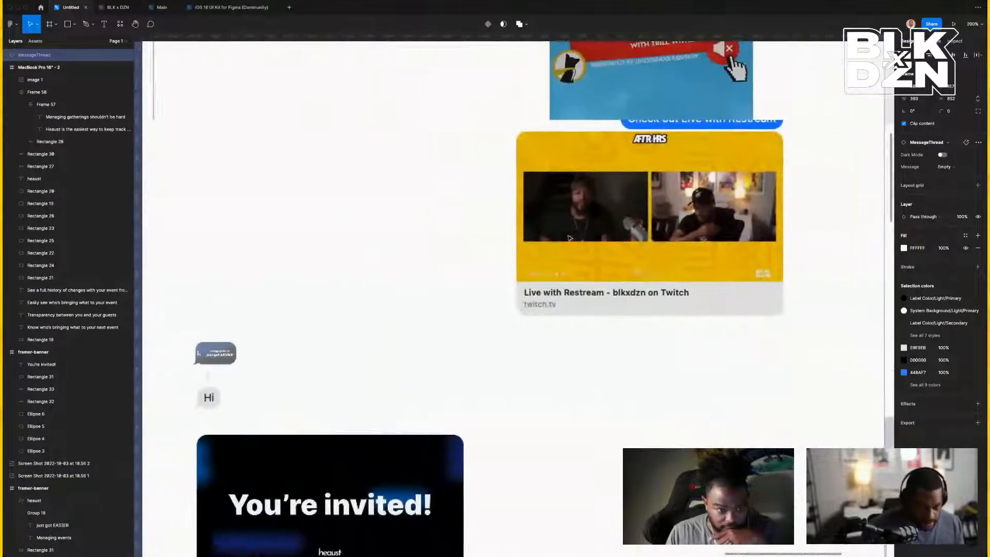
scroll(569, 238, "down", 3)
scroll(530, 239, "down", 3)
scroll(530, 239, "left", 2)
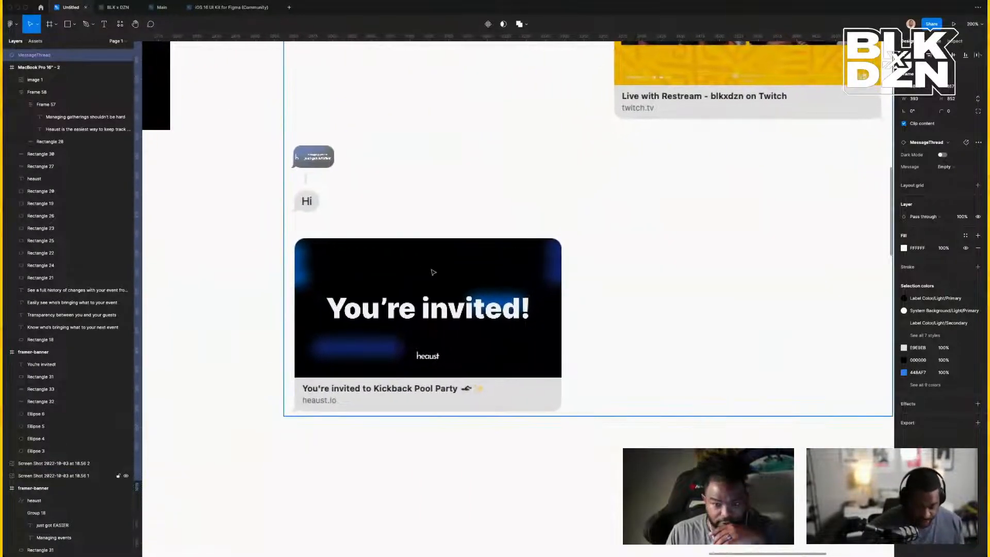
scroll(425, 271, "up", 3)
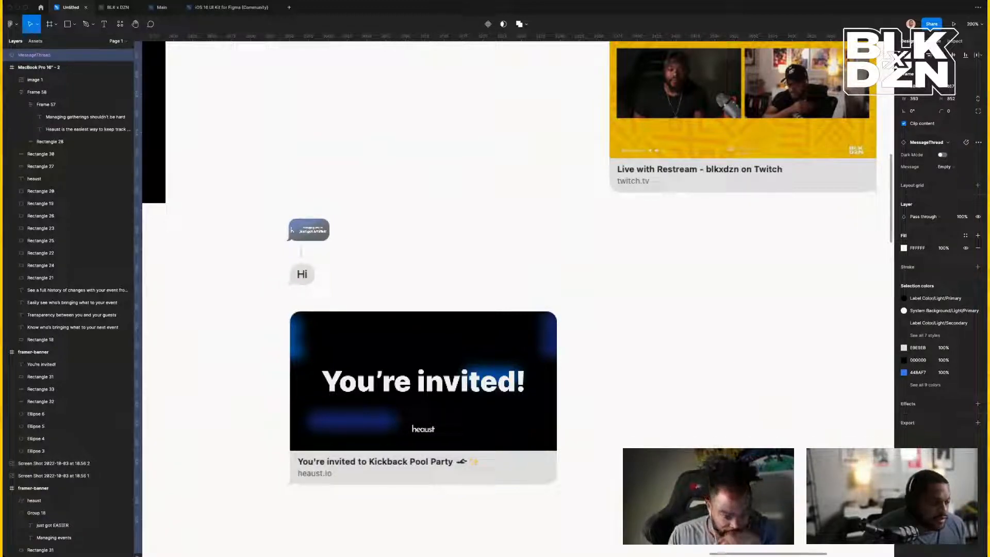
Drop the iMessage screenshot onto the canvas, set its width to 375 and move it over the cake card.
left_click_drag(843, 429, 773, 367)
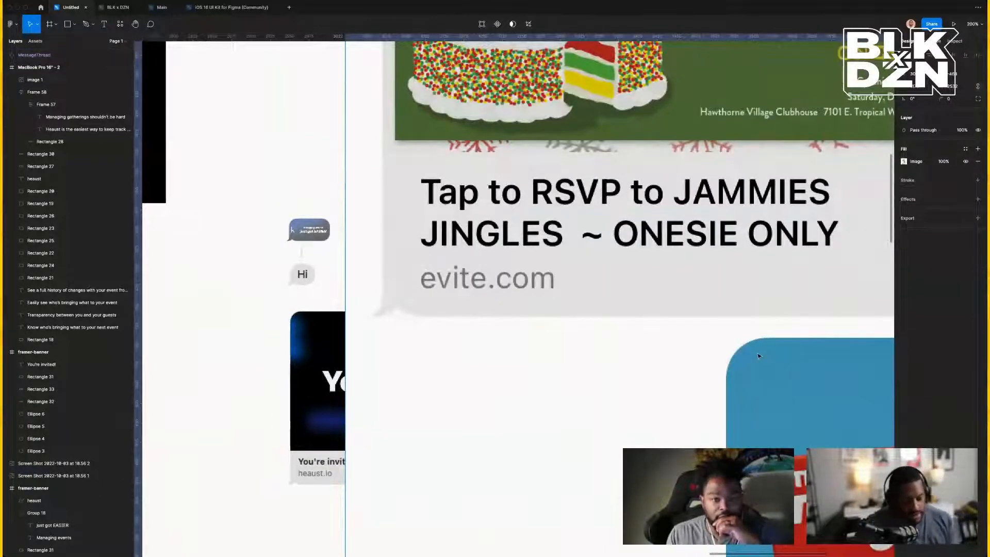
key("shift+0")
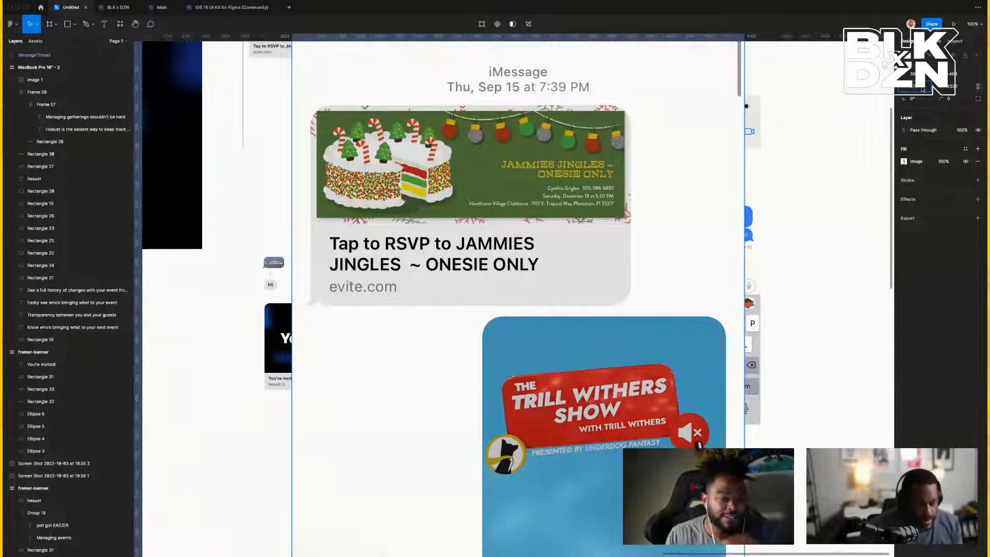
type("375")
key("Return")
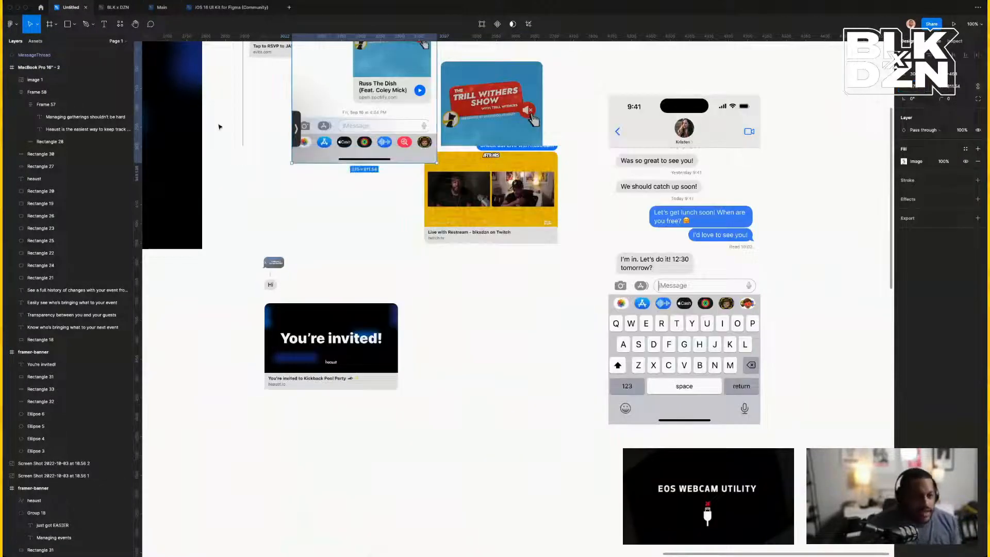
left_click_drag(350, 104, 458, 383)
scroll(458, 383, "left", 2)
scroll(491, 283, "up", 3)
scroll(490, 283, "up", 2)
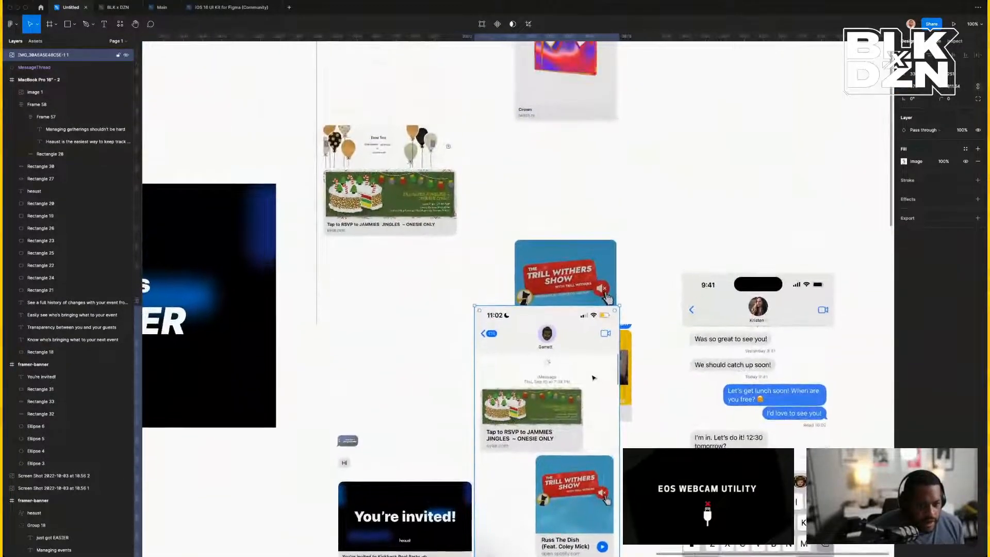
left_click_drag(583, 376, 457, 256)
scroll(456, 256, "left", 2)
scroll(457, 256, "up", 5)
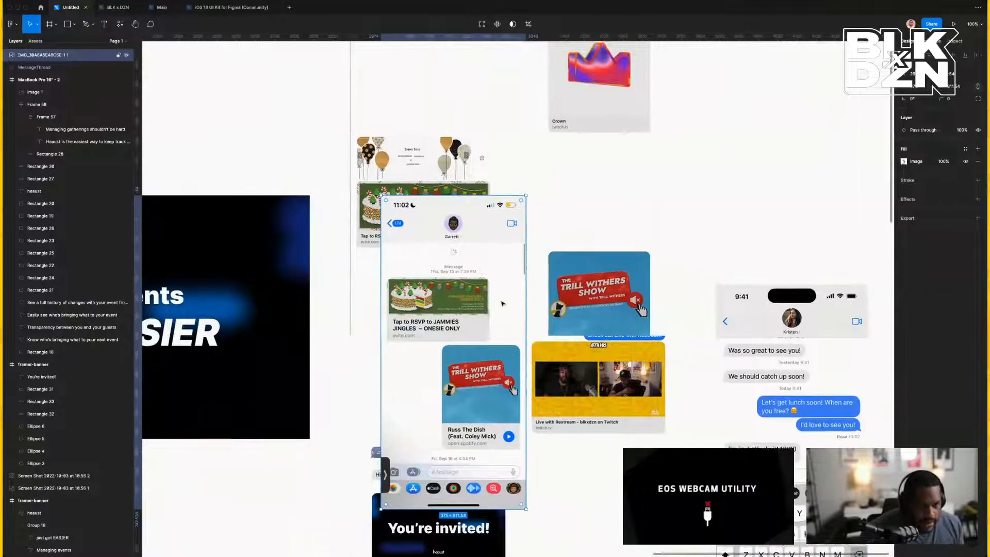
Delete the two older screenshots and nudge the new screenshot slightly right into alignment.
left_click(454, 218)
key("Delete")
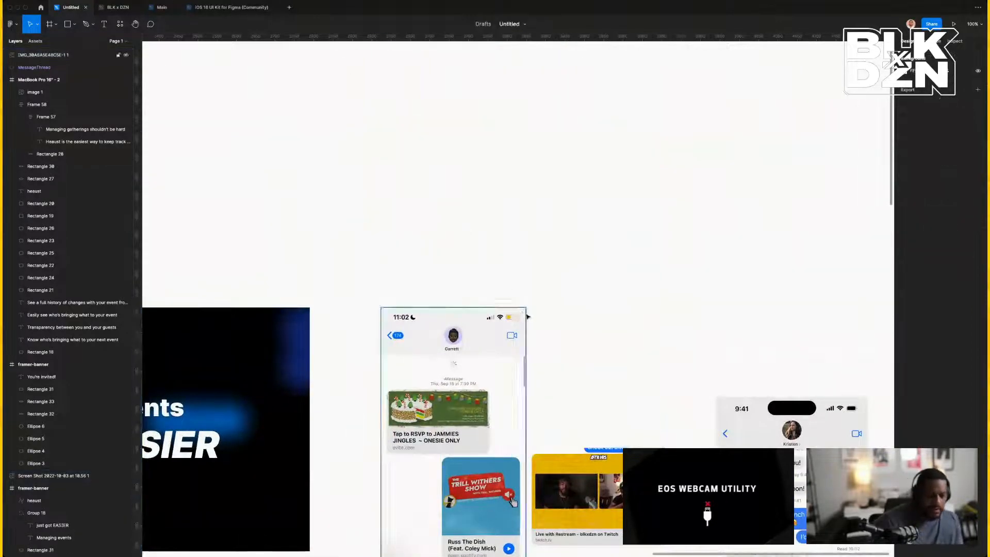
scroll(570, 319, "down", 8)
left_click(571, 319)
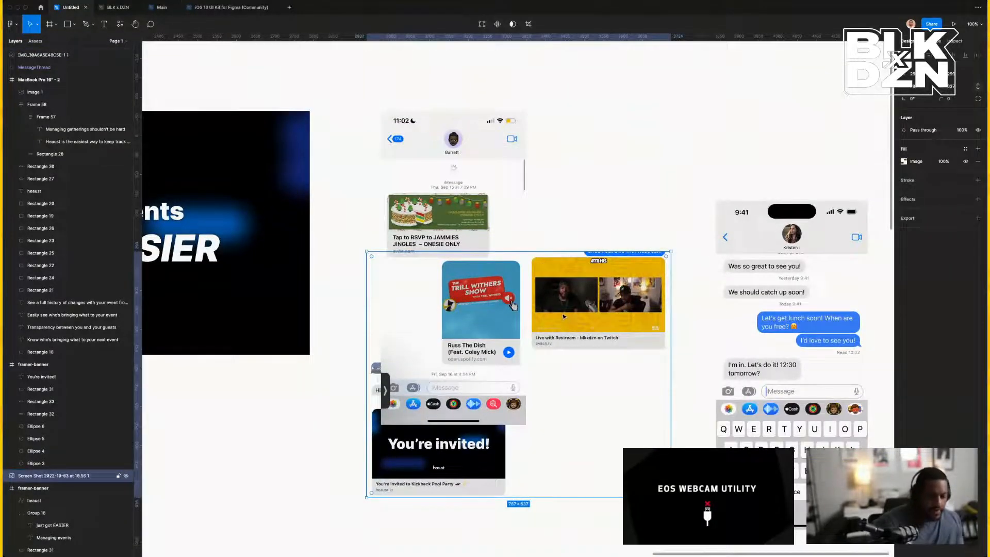
key("Delete")
left_click_drag(467, 323, 475, 324)
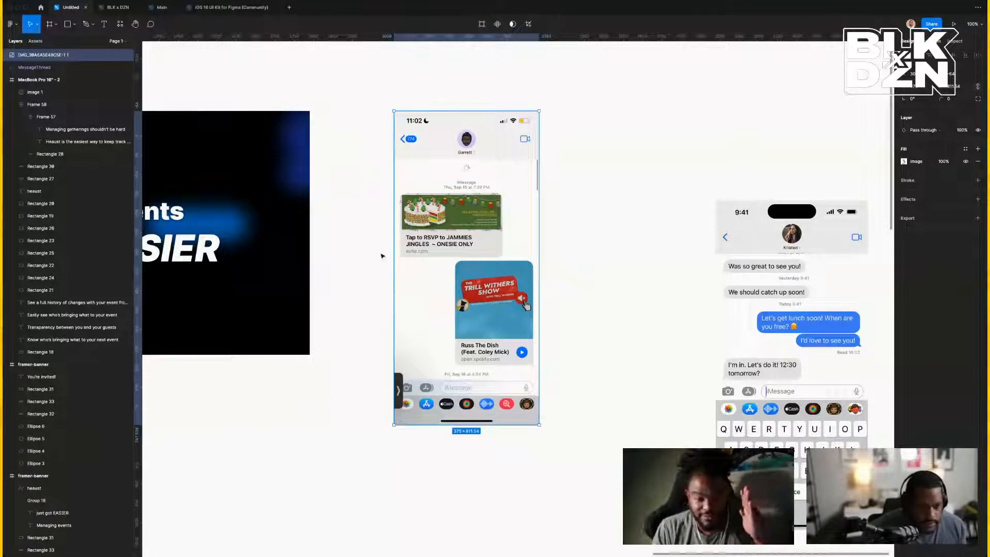
In the iOS 16 UI Kit, zoom to the Messages set and select the MessageThread component set.
left_click(227, 9)
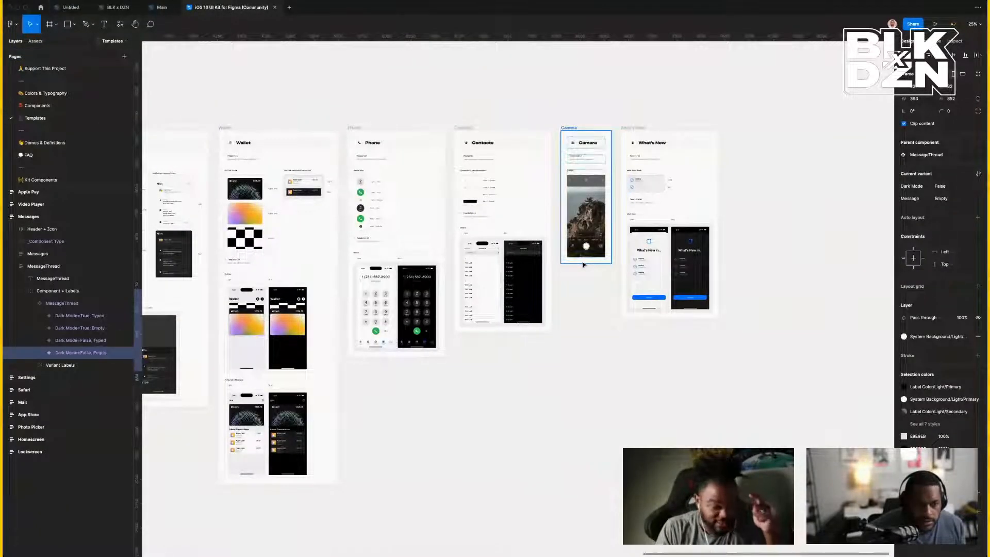
scroll(584, 264, "left", 6)
scroll(339, 216, "left", 7)
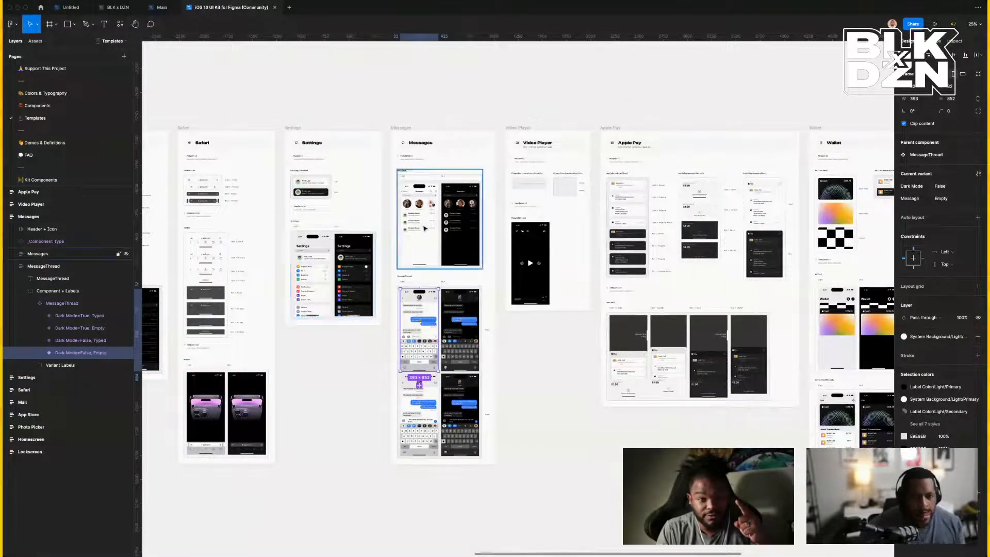
left_click(424, 228)
key("shift+2")
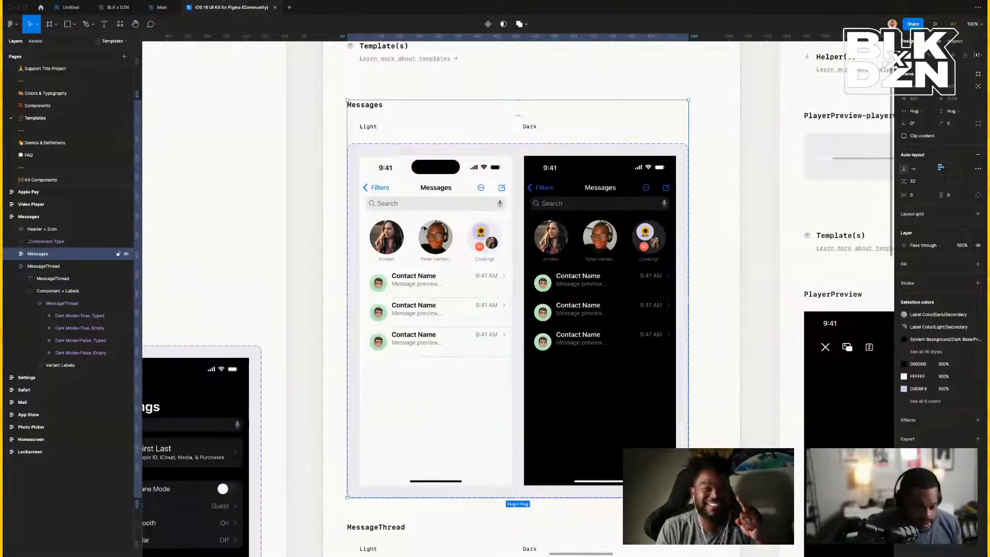
key("minus")
scroll(438, 201, "down", 3)
scroll(437, 202, "down", 5)
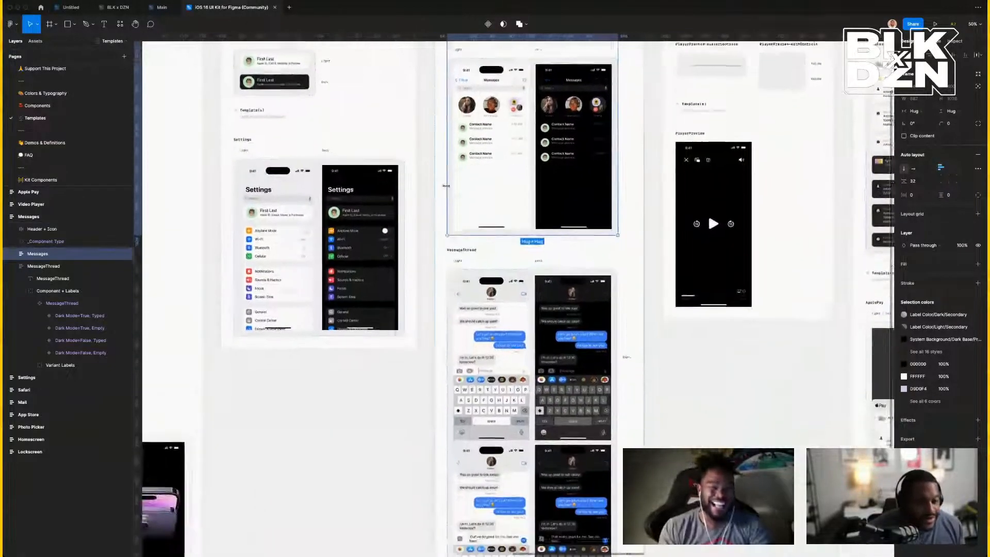
left_click(485, 314)
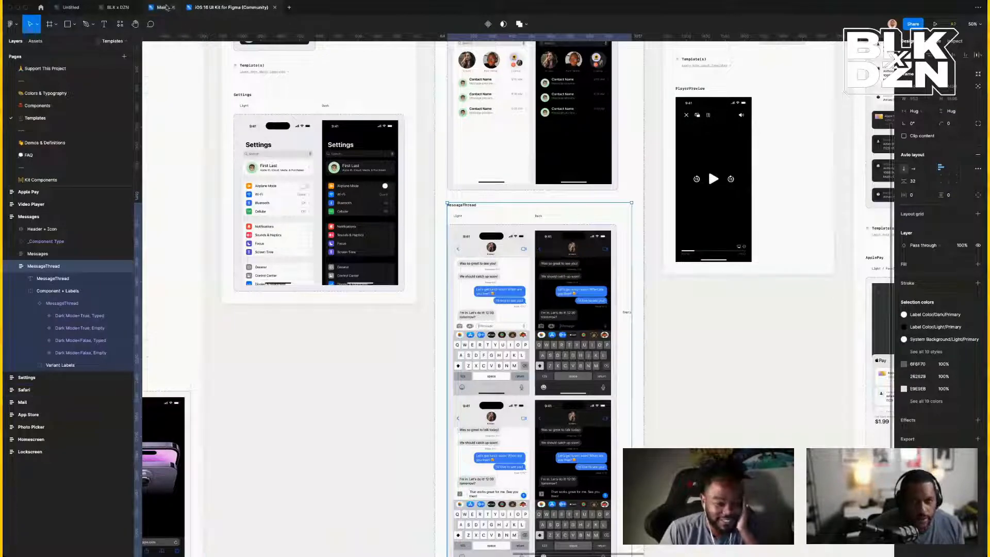
In the Untitled draft, drill into the right-hand phone's message bubbles, including 'We should catch up soon!'.
left_click(70, 7)
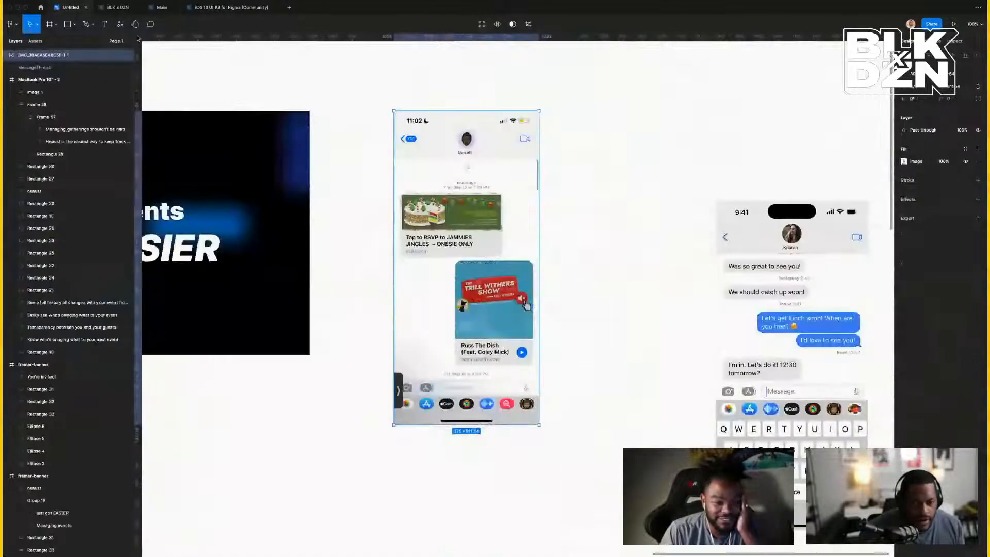
left_click(794, 379)
double_click(807, 328)
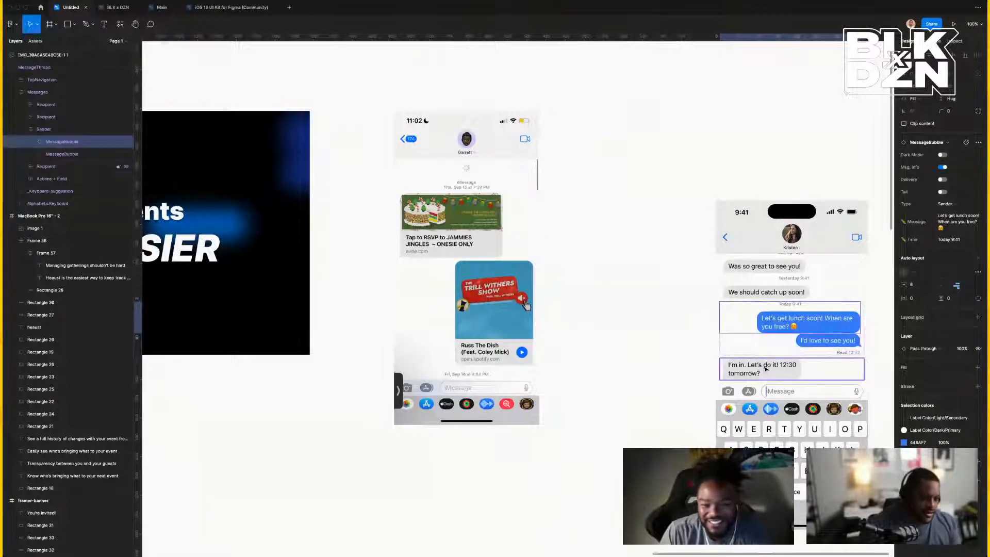
scroll(773, 338, "left", 2)
left_click(780, 292)
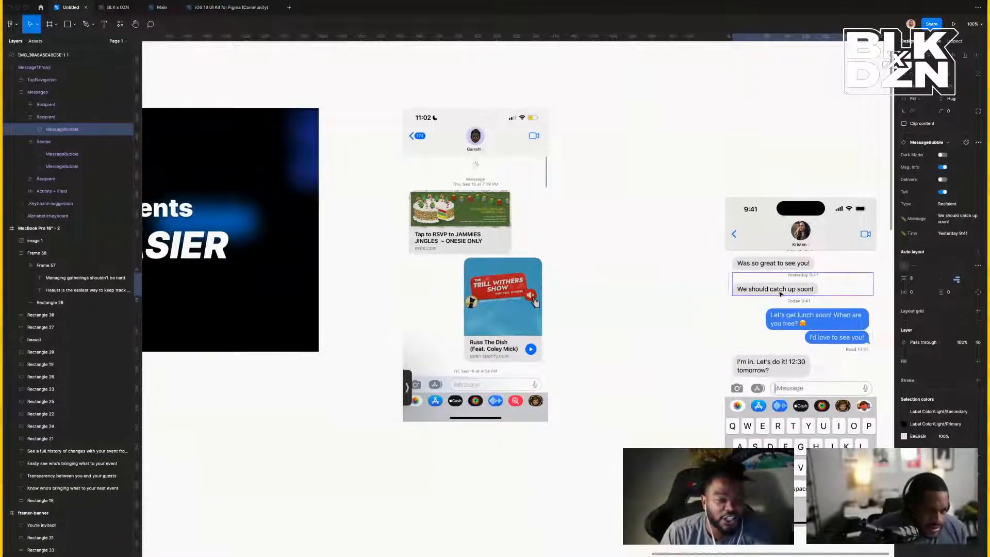
double_click(781, 292)
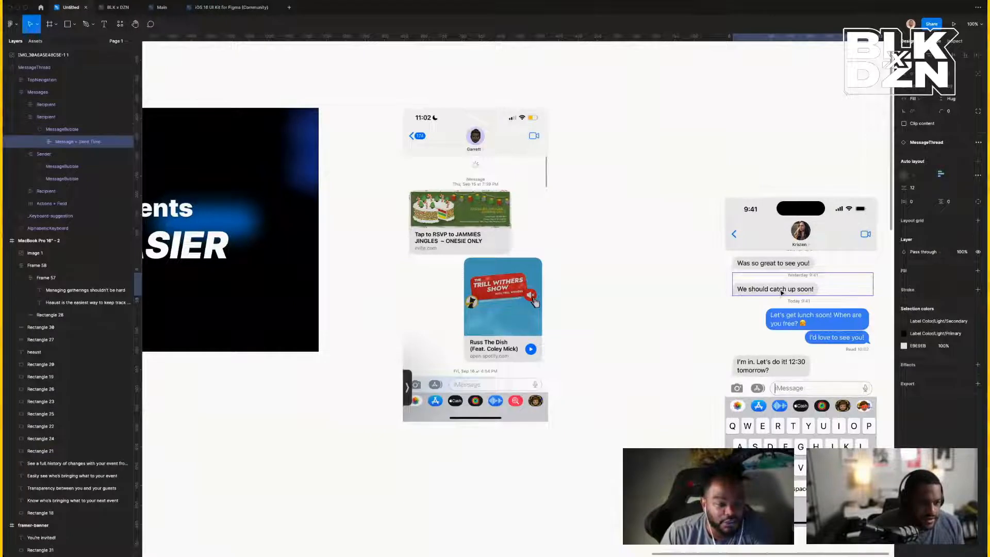
double_click(782, 292)
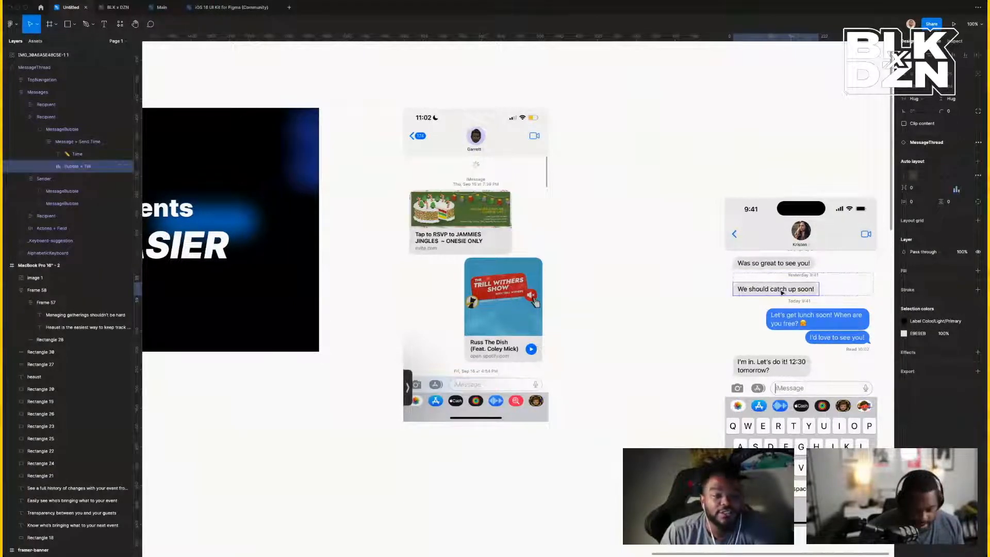
key("Escape")
left_click(804, 290)
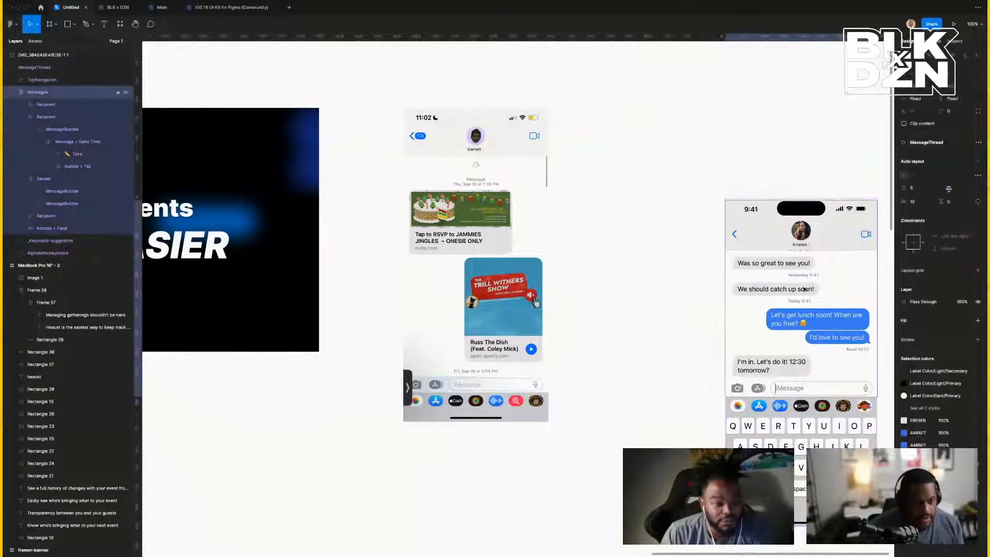
left_click(570, 275)
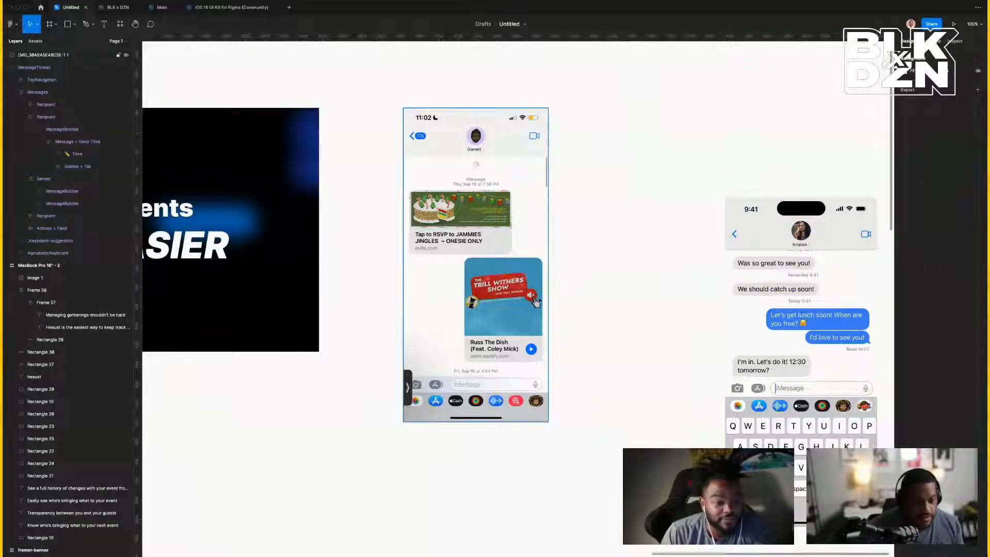
Detach the message thread from its component and select the recipient frame.
right_click(821, 265)
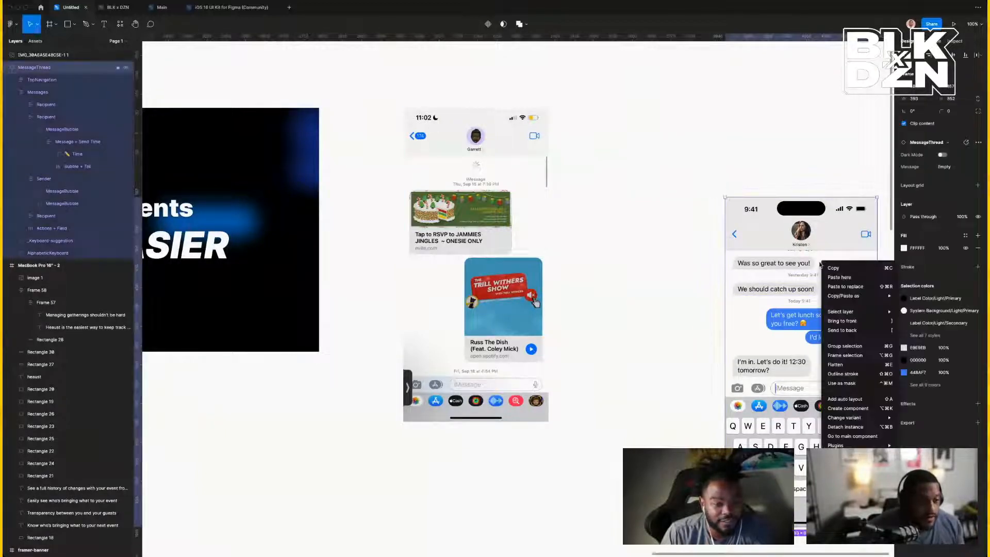
left_click(850, 431)
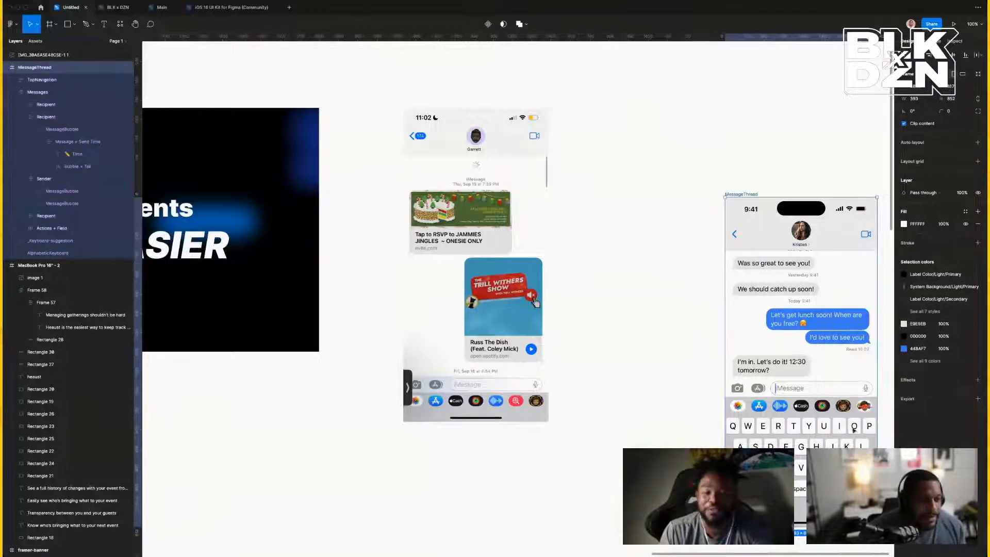
left_click(671, 377)
double_click(814, 374)
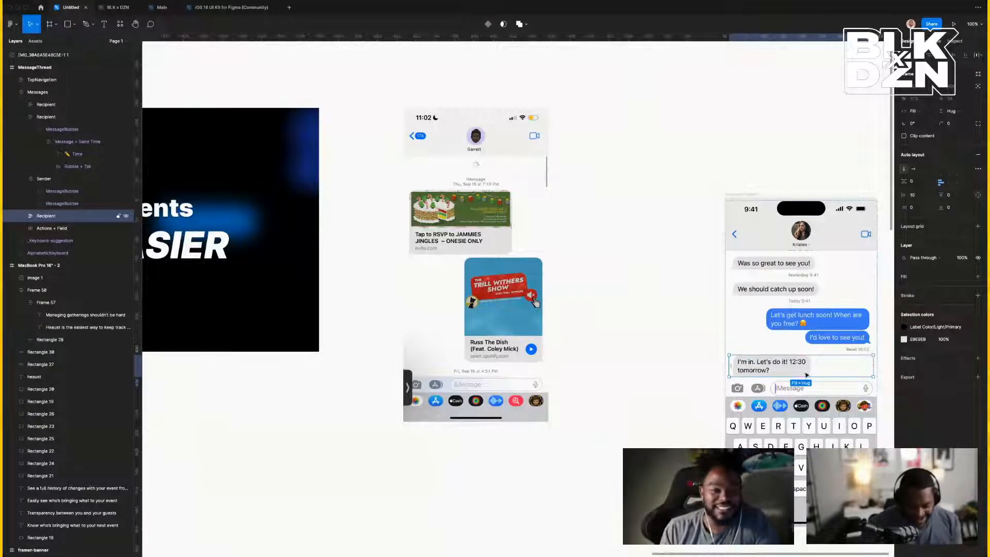
key("r")
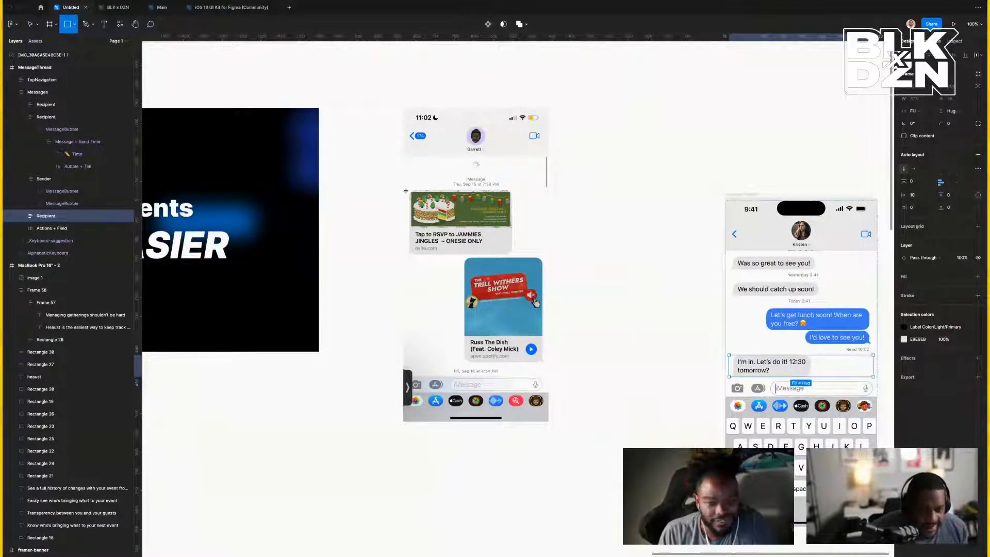
Draw a grey rectangle over the RSVP card and resize it to about 268×168.
left_click_drag(409, 190, 512, 254)
key("shift+2")
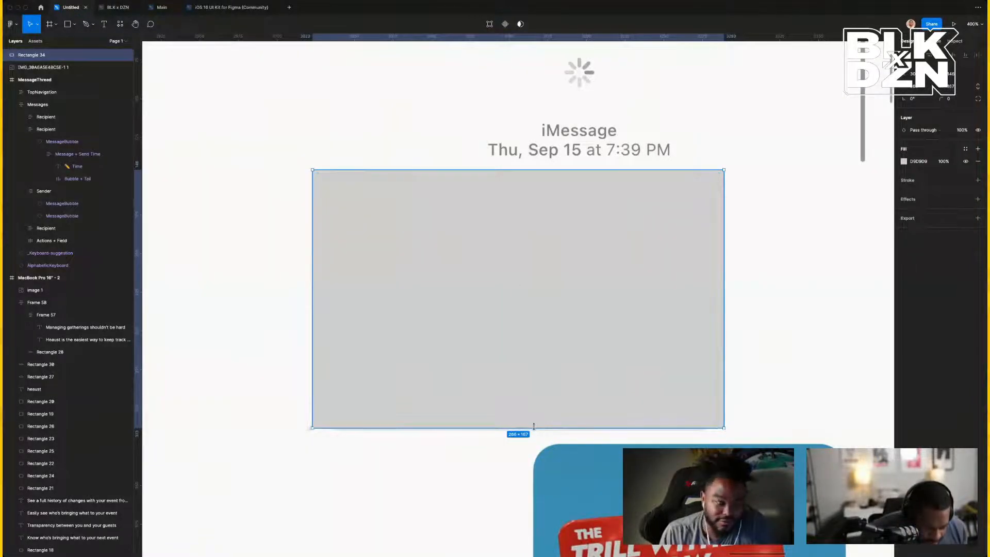
mouse_move(533, 426)
left_mouse_down()
mouse_move(534, 416)
mouse_move(534, 429)
left_mouse_up()
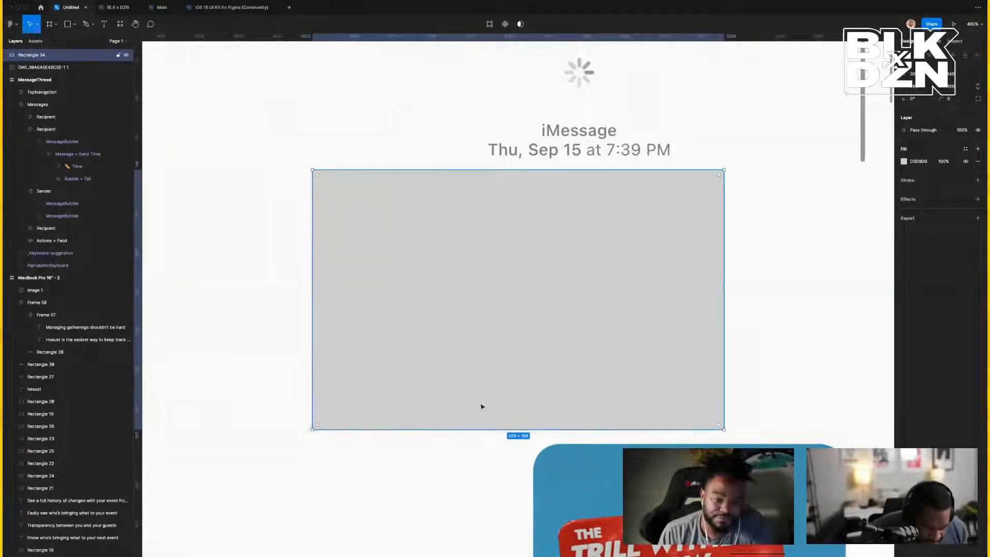
left_click_drag(313, 345, 307, 344)
mouse_move(724, 312)
left_mouse_down()
mouse_move(692, 313)
mouse_move(724, 315)
left_mouse_up()
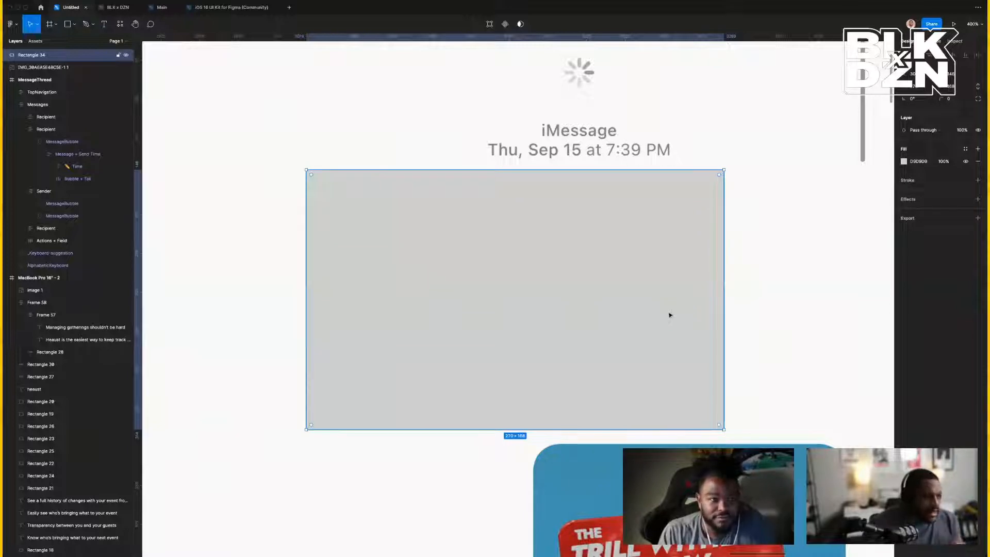
key("minus")
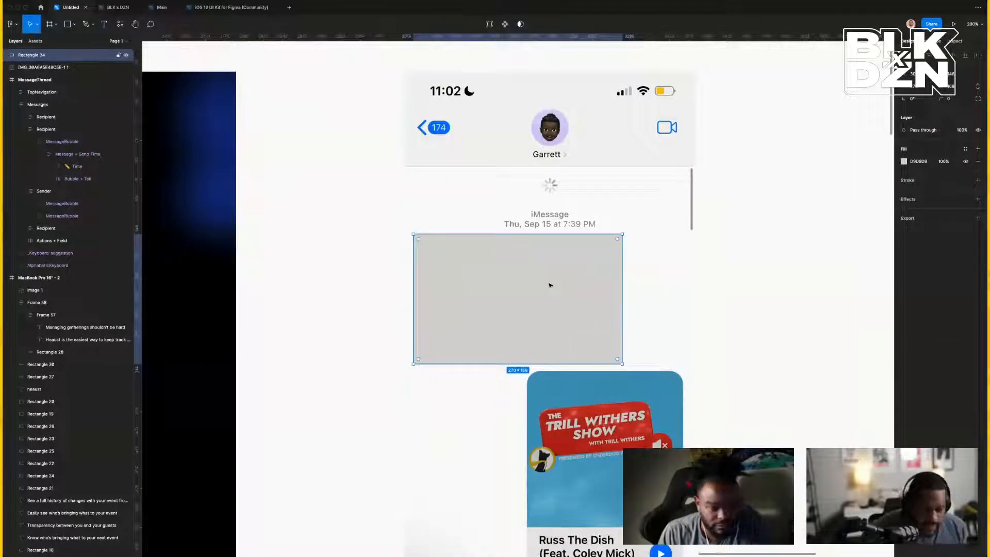
Compare with the bubble's message and send time group, then enter point editing on the grey rectangle.
scroll(738, 296, "right", 10)
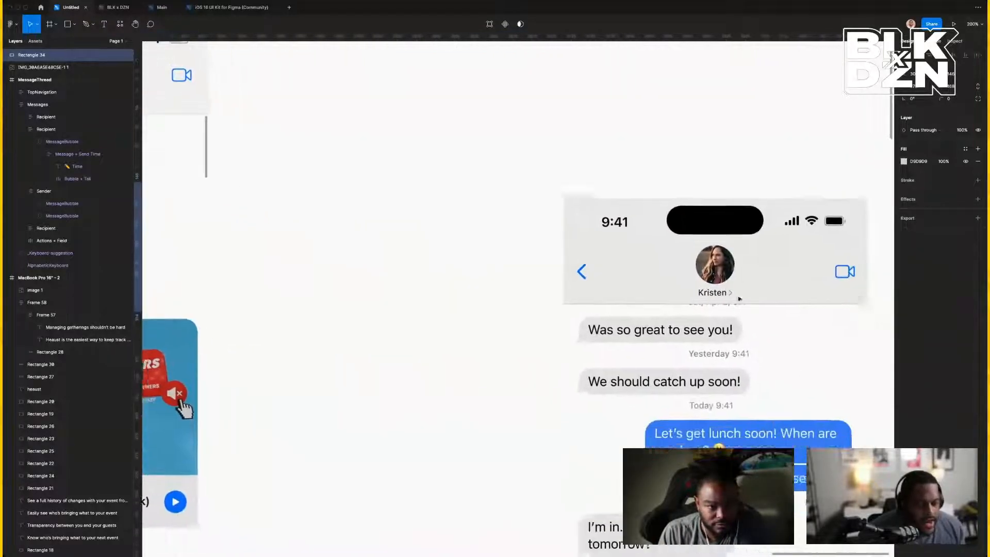
scroll(740, 298, "right", 1)
scroll(739, 298, "down", 1)
left_click(453, 316)
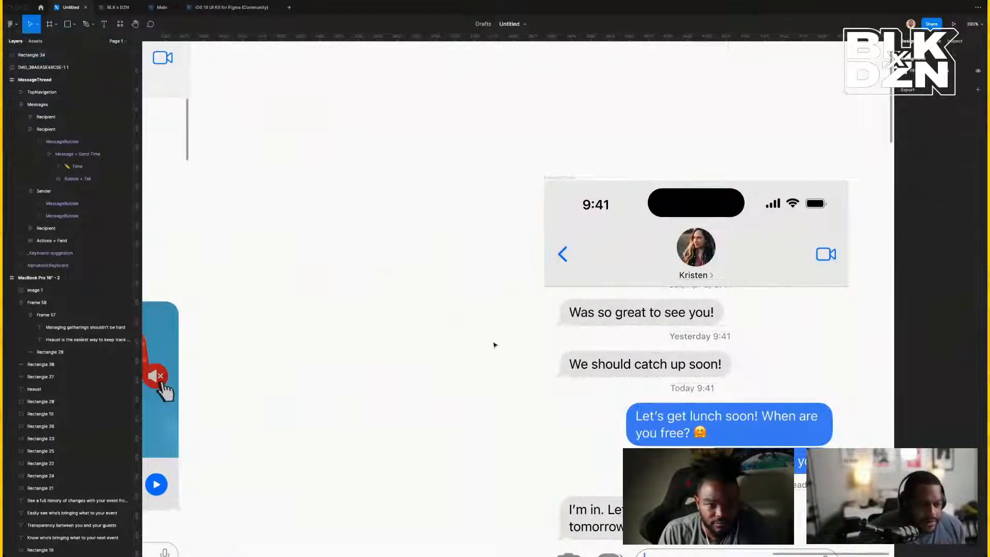
scroll(494, 345, "down", 2)
scroll(493, 345, "left", 10)
scroll(493, 344, "left", 5)
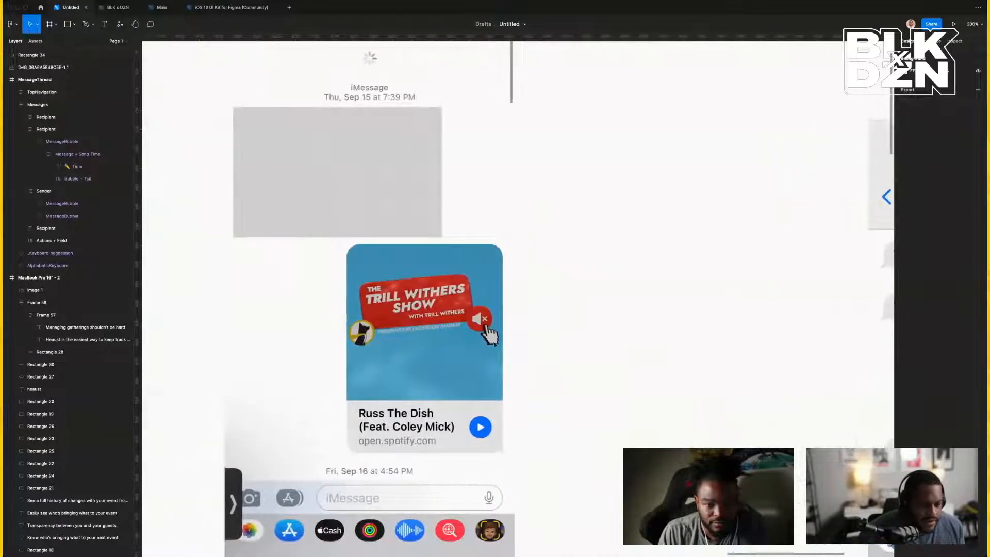
scroll(583, 325, "right", 8)
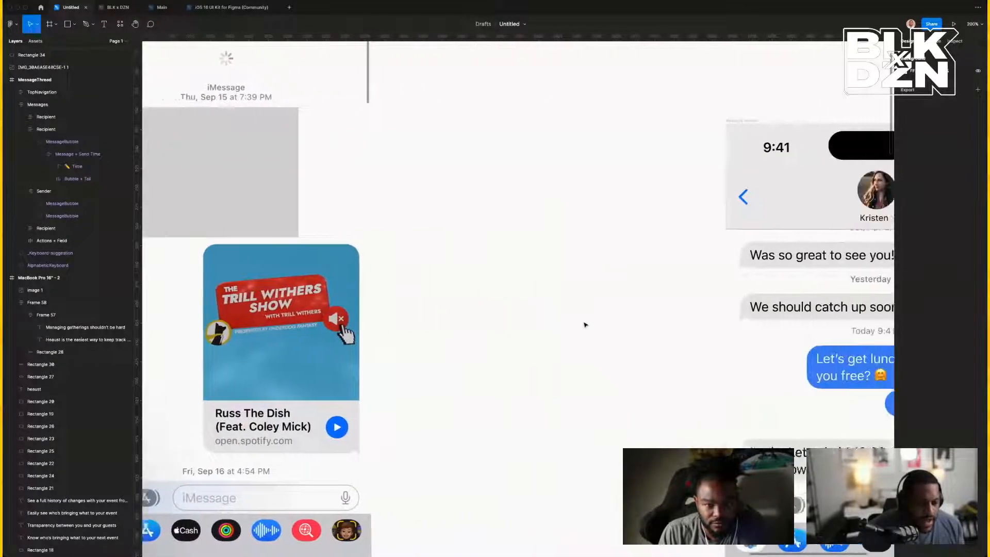
left_click(744, 317)
scroll(380, 301, "left", 10)
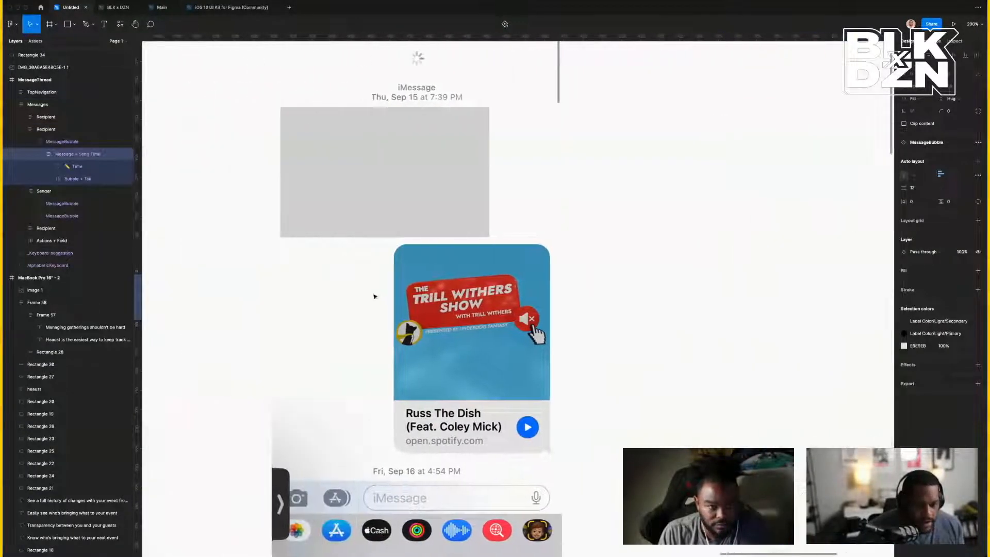
left_click(419, 210)
double_click(402, 208)
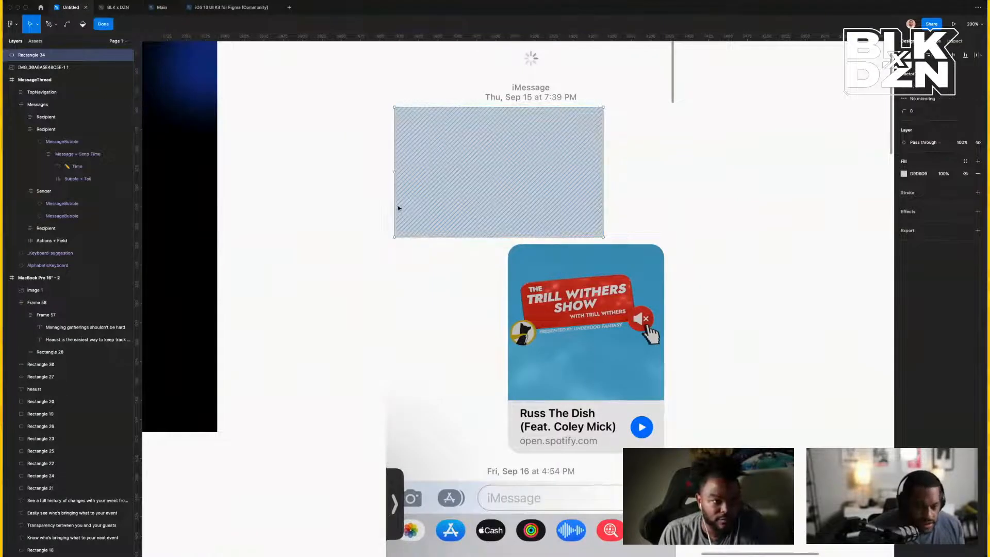
Give the grey rectangle a corner radius of 16 and adjust its width.
key("Escape")
mouse_move(394, 206)
left_mouse_down()
mouse_move(406, 206)
mouse_move(398, 210)
left_mouse_up()
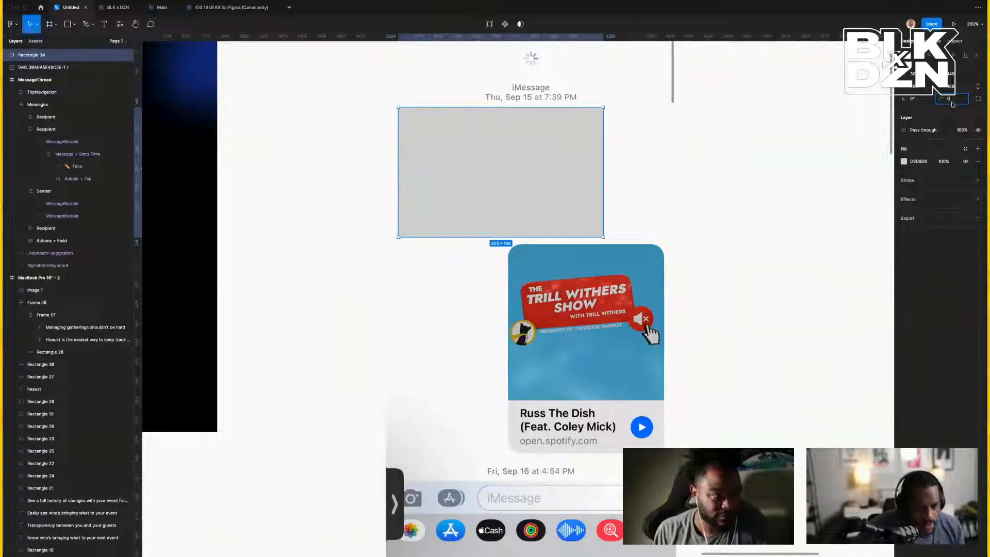
type("16")
key("Return")
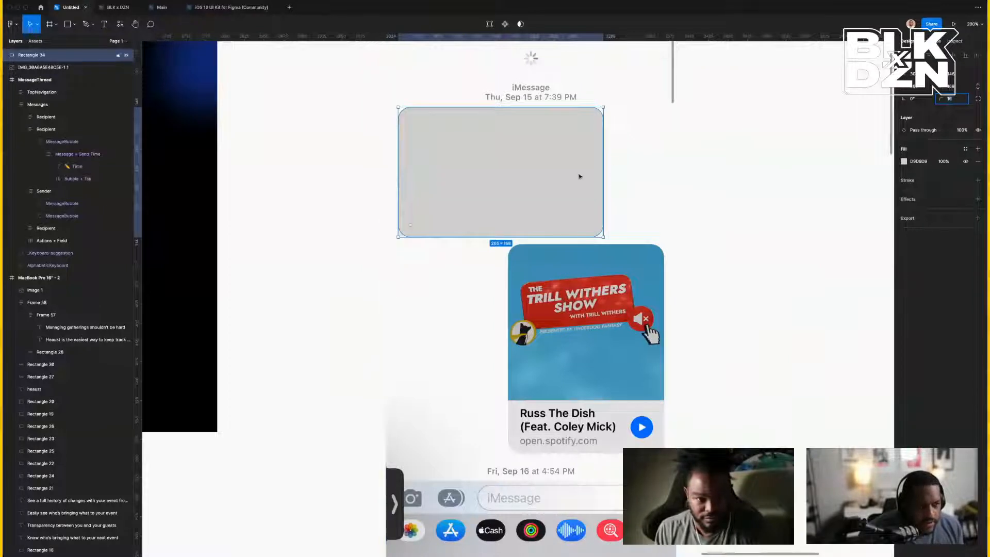
left_click(924, 91)
key("Up")
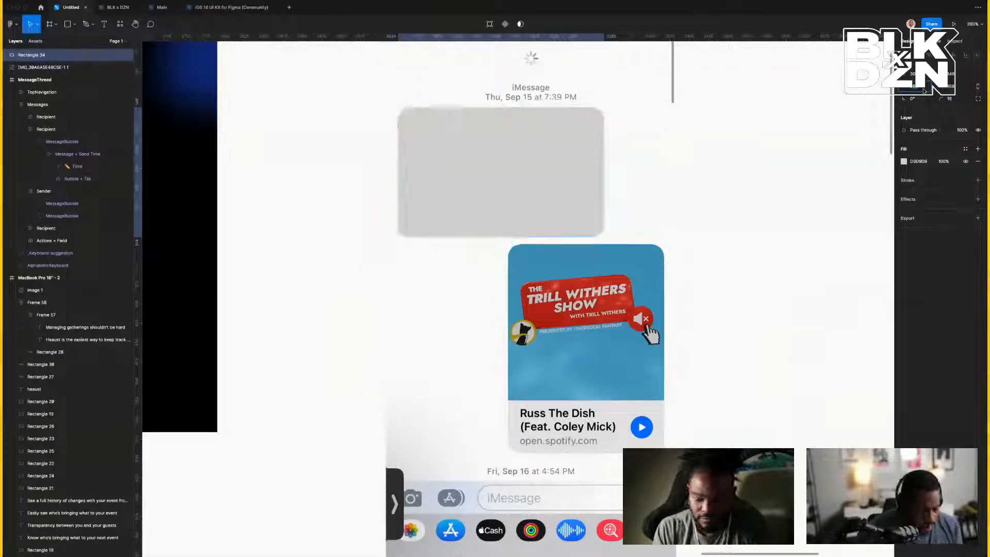
Nudge the rectangle 1 px left, trim its right side, and pan to the kit's message thread.
left_click(297, 150)
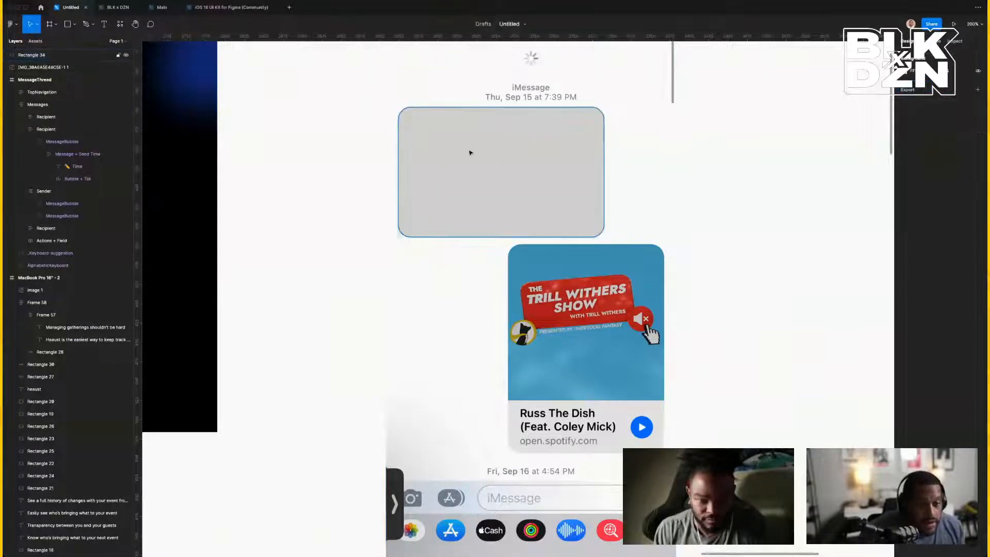
left_click(470, 152)
key("Left")
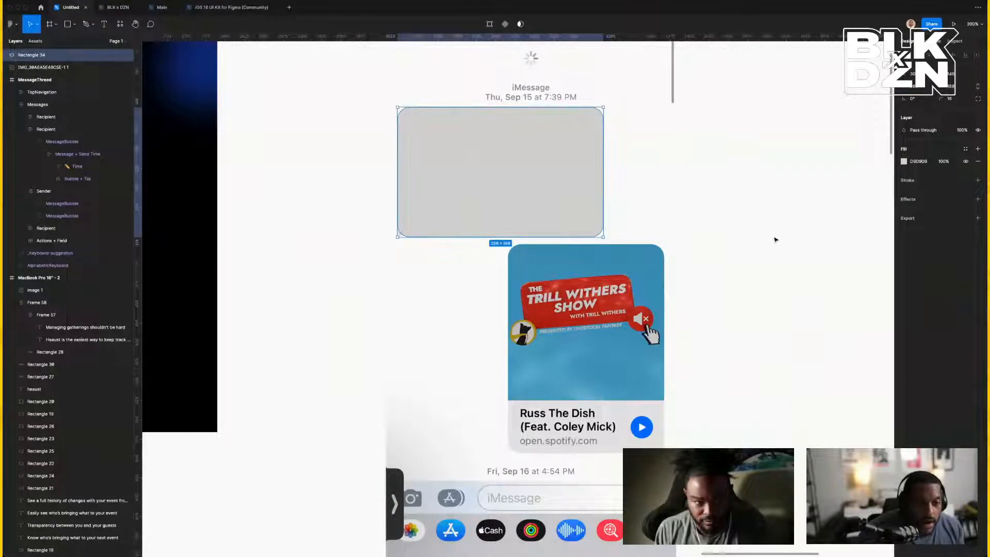
left_click_drag(602, 195, 603, 197)
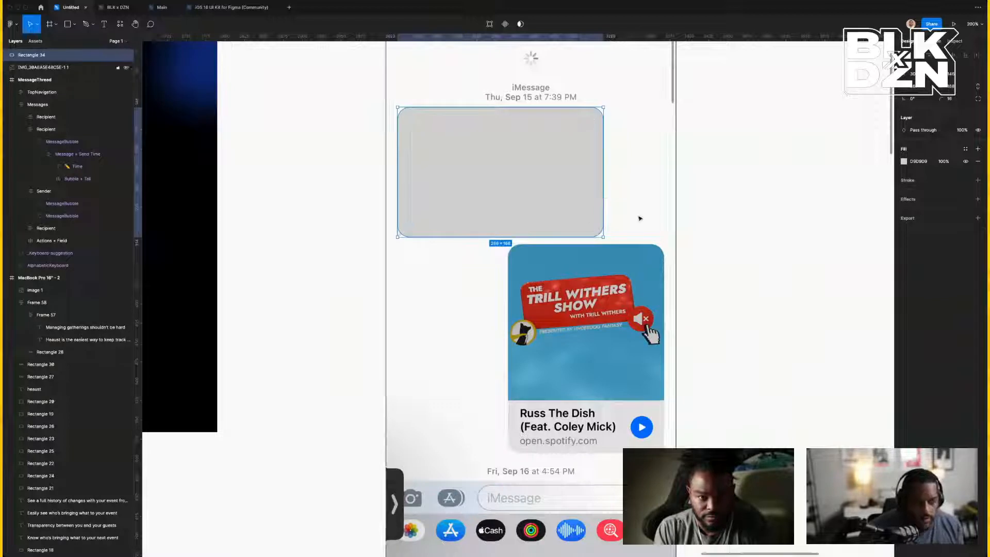
left_click(754, 203)
left_click(560, 195)
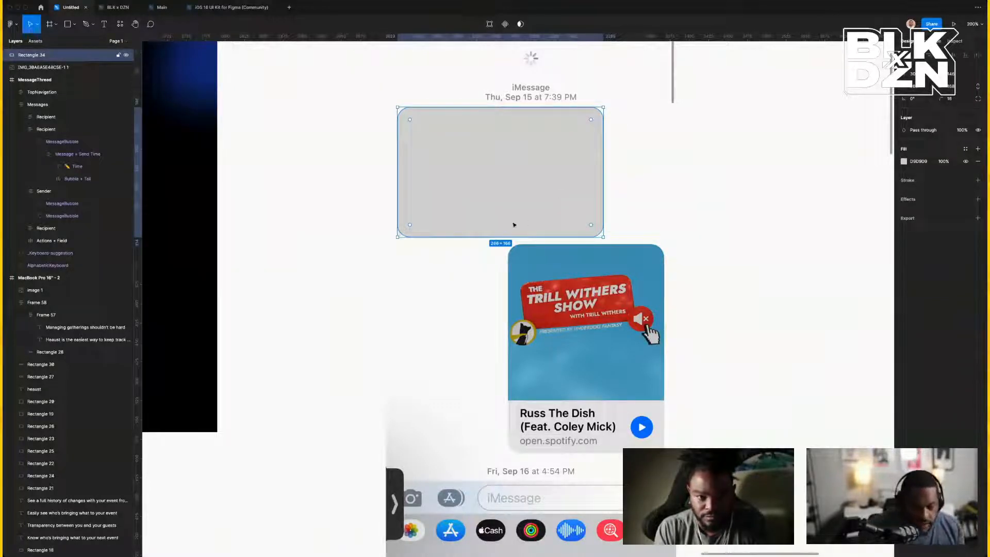
scroll(515, 241, "right", 5)
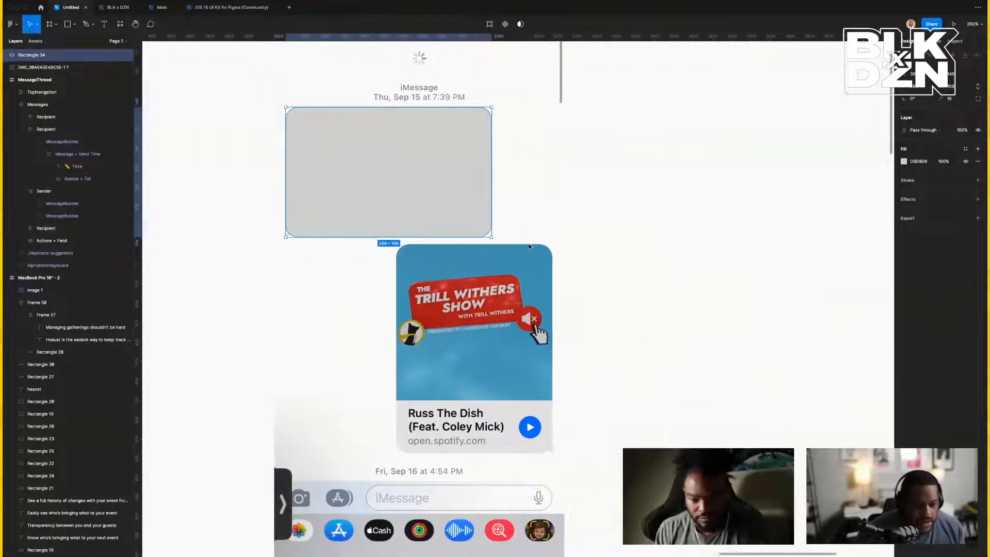
scroll(529, 246, "up", 5)
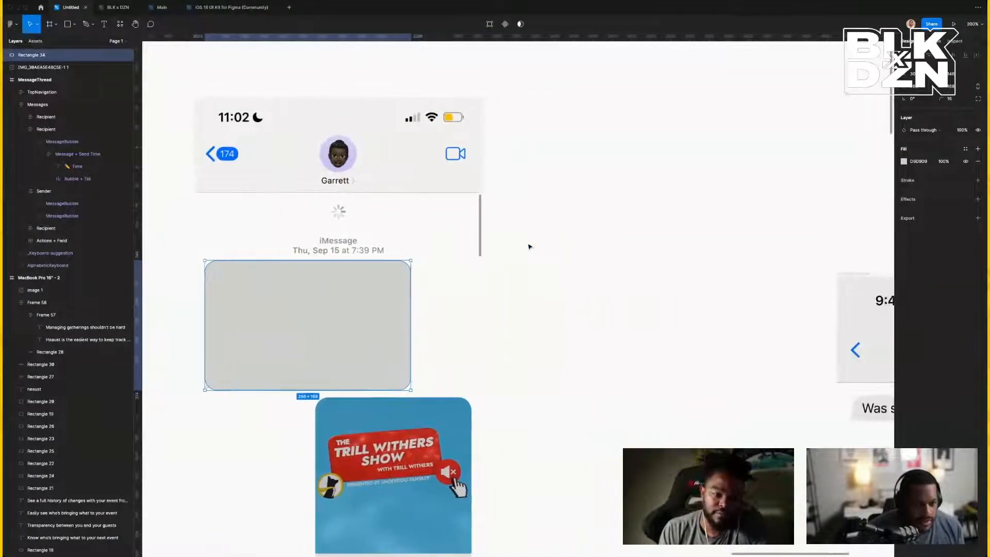
scroll(530, 247, "right", 10)
scroll(530, 248, "down", 10)
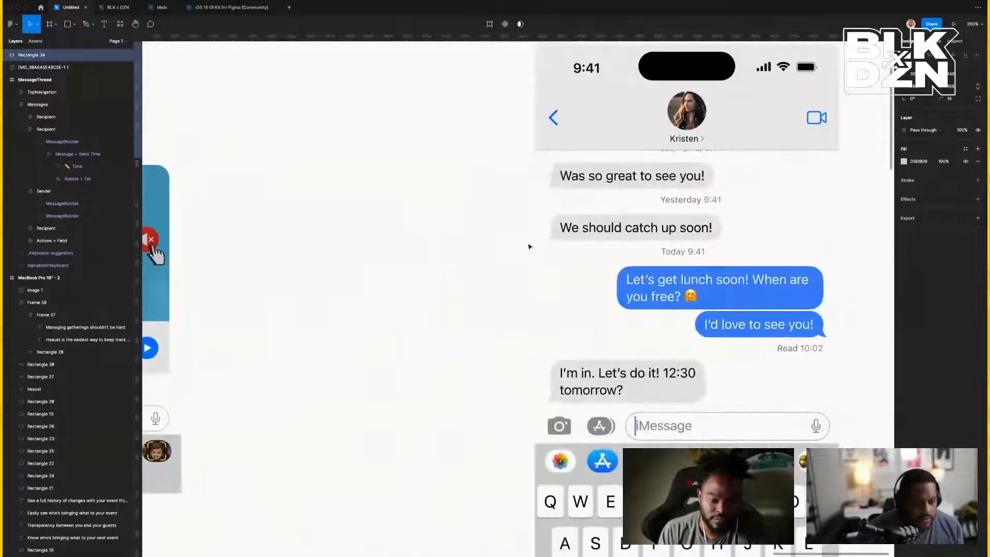
Paste the 'I'm in. Let's do it! 12:30 tomorrow?' bubble and align it under the grey rectangle.
double_click(662, 372)
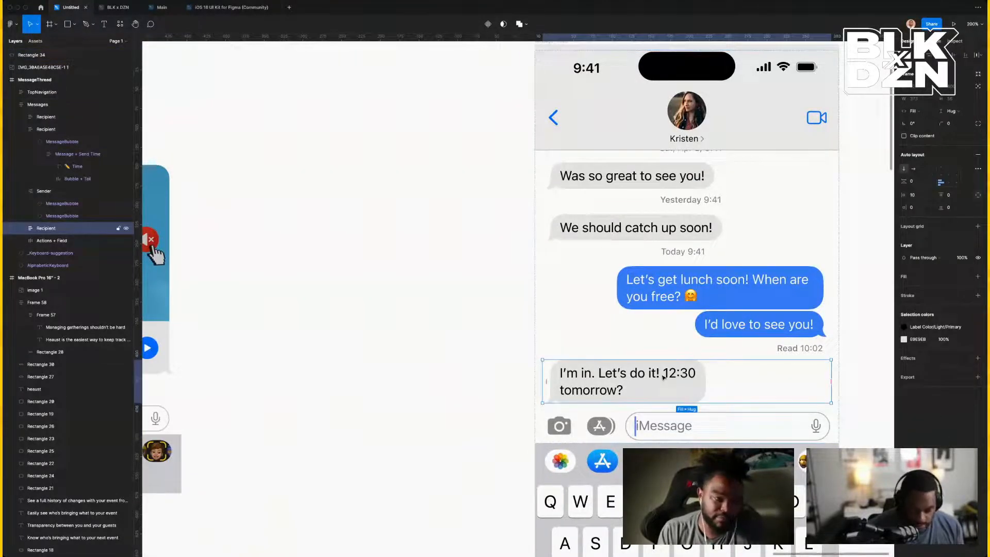
scroll(619, 361, "left", 8)
right_click(576, 342)
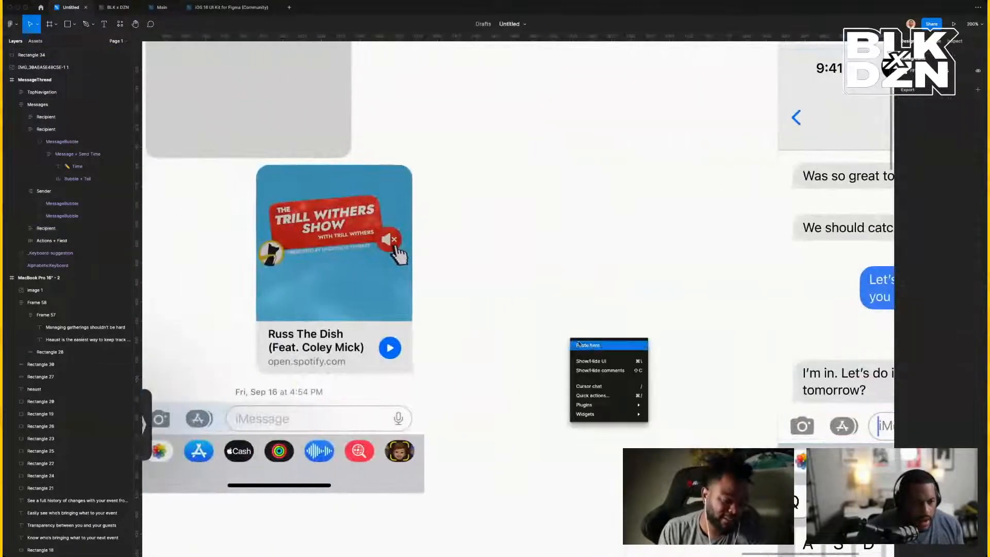
left_click(578, 344)
left_click_drag(638, 367, 221, 185)
scroll(221, 184, "left", 5)
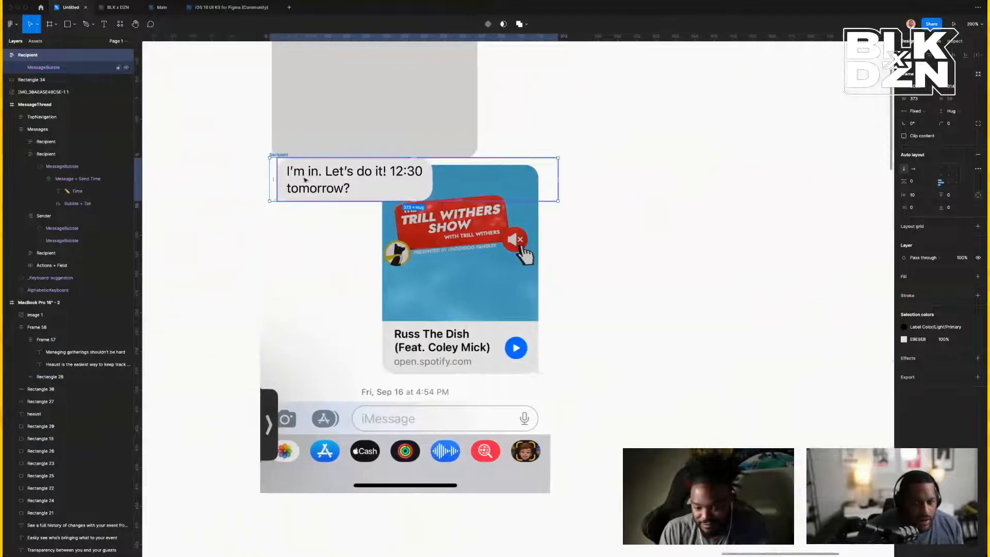
mouse_move(305, 179)
left_mouse_down()
mouse_move(316, 180)
mouse_move(305, 179)
left_mouse_up()
Drill into the bubble's Message + Send Time and Bubble + Tail layers, then reselect the whole MessageBubble.
double_click(423, 188)
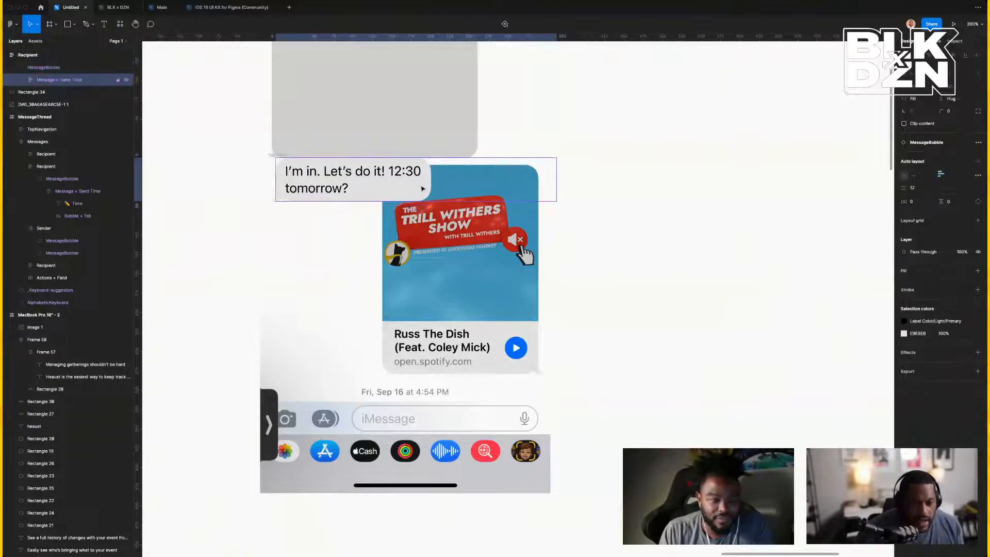
double_click(423, 189)
left_click(552, 200)
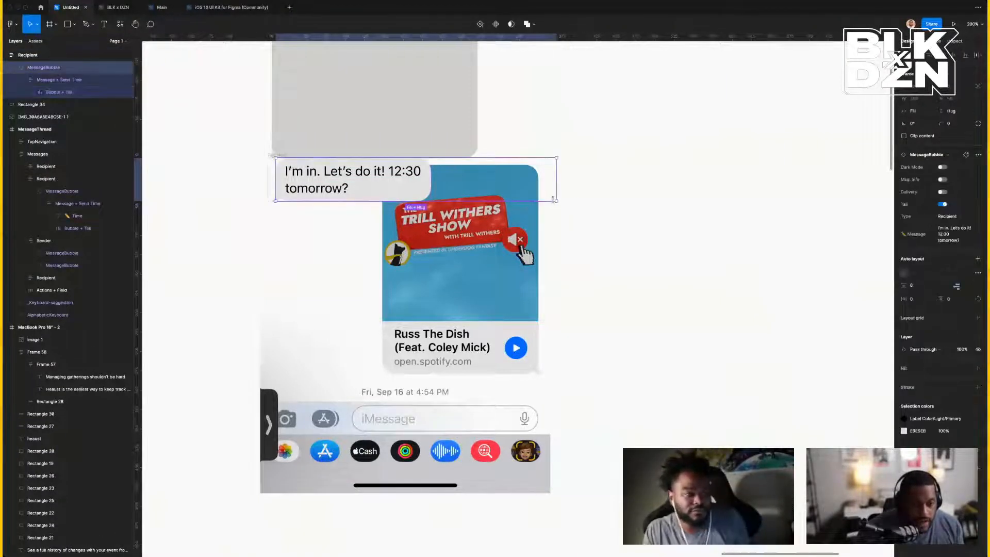
Detach the MessageBubble instance and widen the Bubble + Tail frame's right padding.
right_click(82, 72)
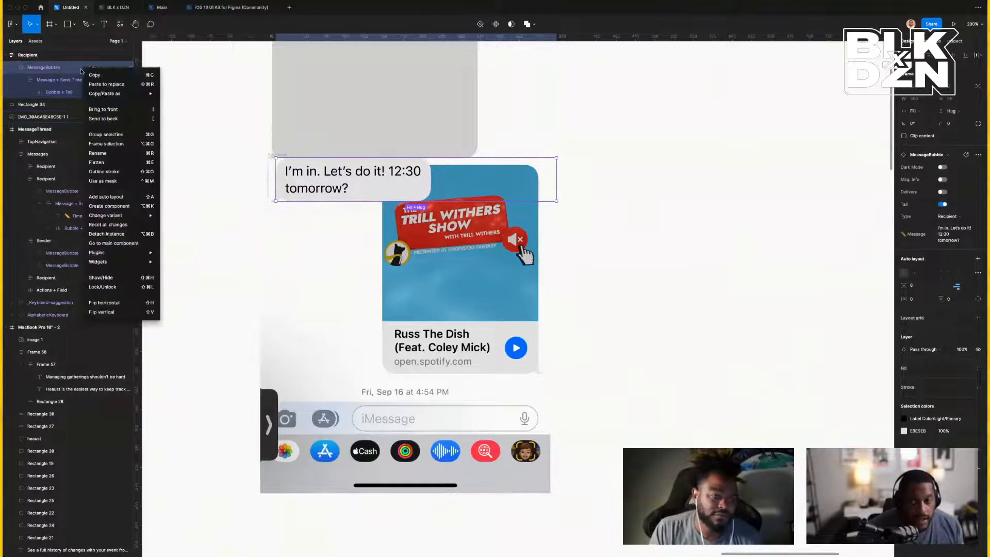
left_click(130, 236)
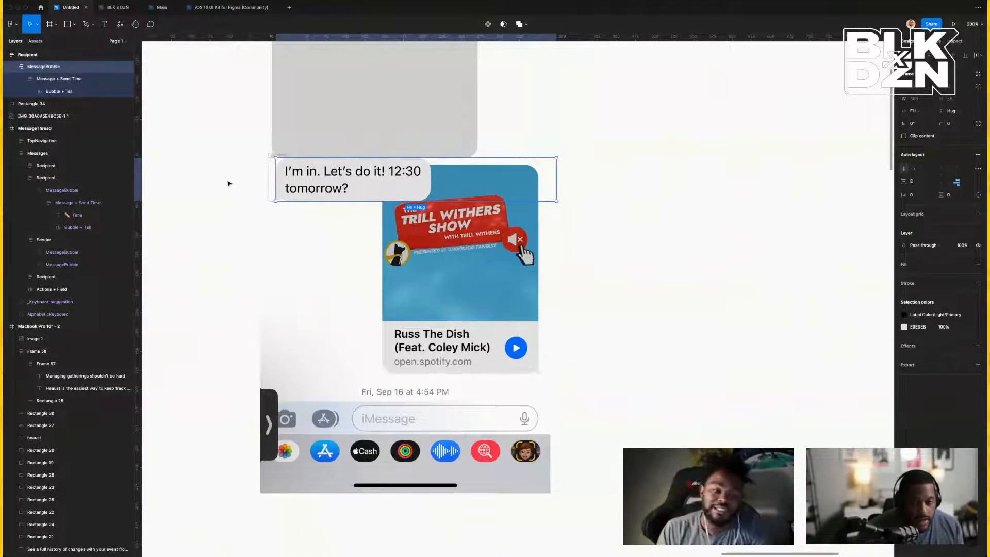
double_click(418, 176)
double_click(426, 179)
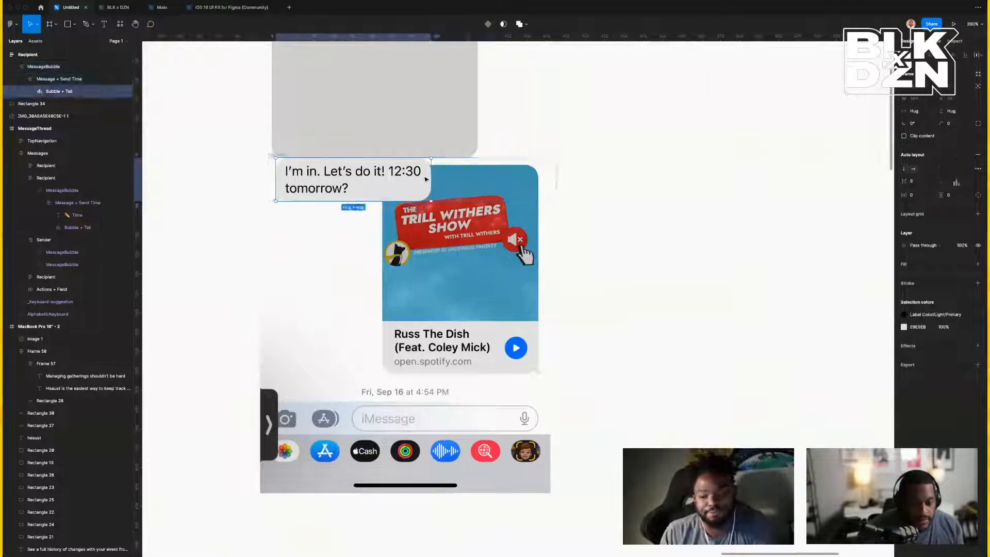
left_click_drag(431, 176, 476, 177)
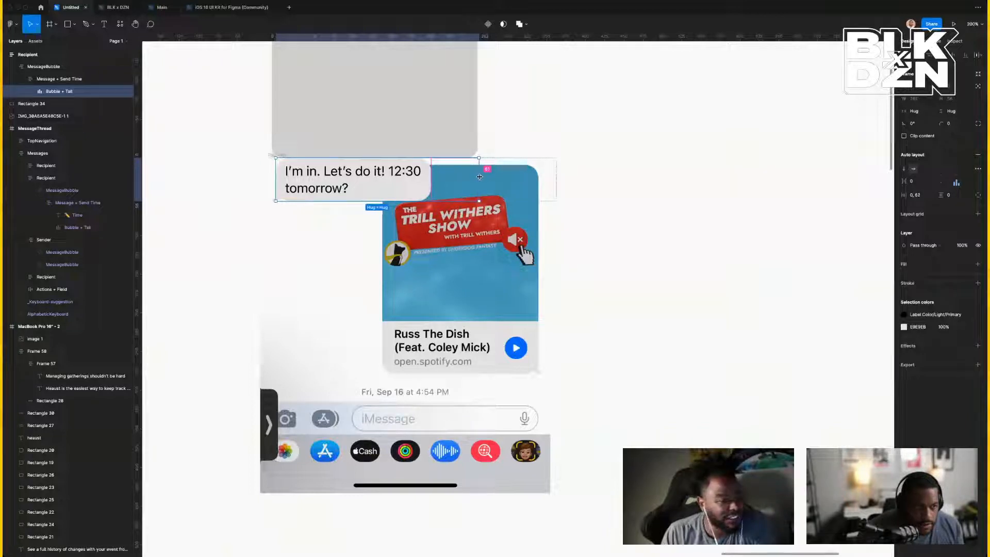
left_click_drag(480, 177, 481, 176)
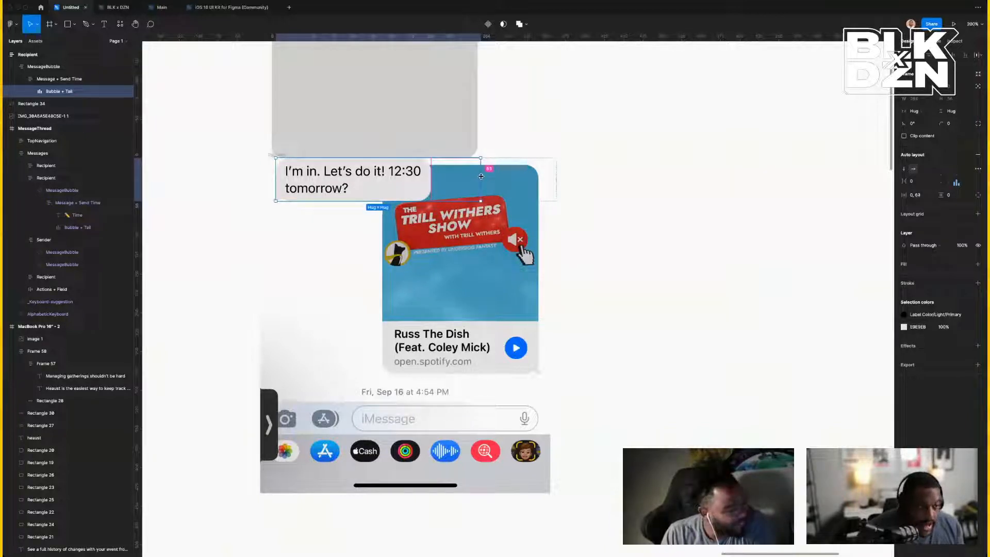
Set the inner Bubble layer's width to Fill container, then reselect its parent frames.
double_click(427, 187)
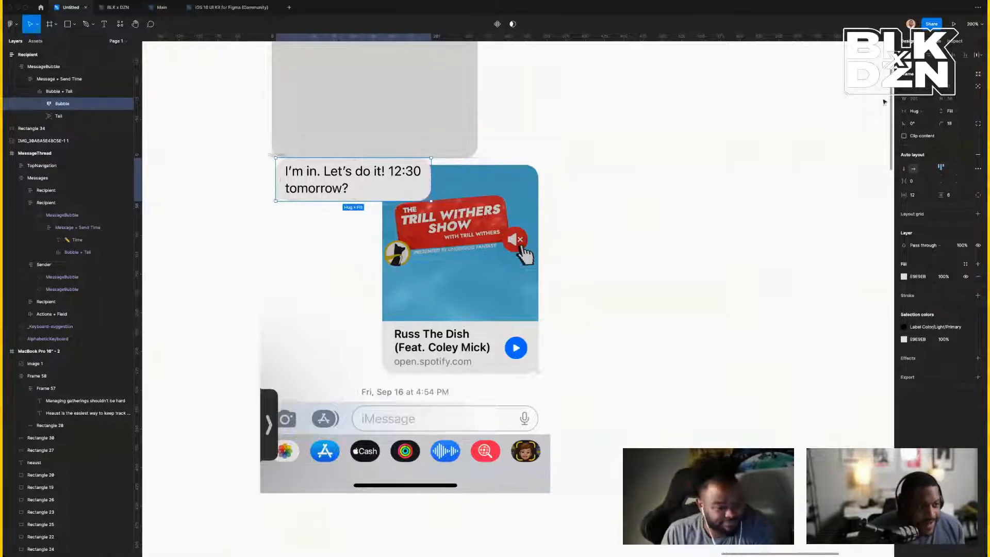
left_click(925, 112)
left_click(926, 120)
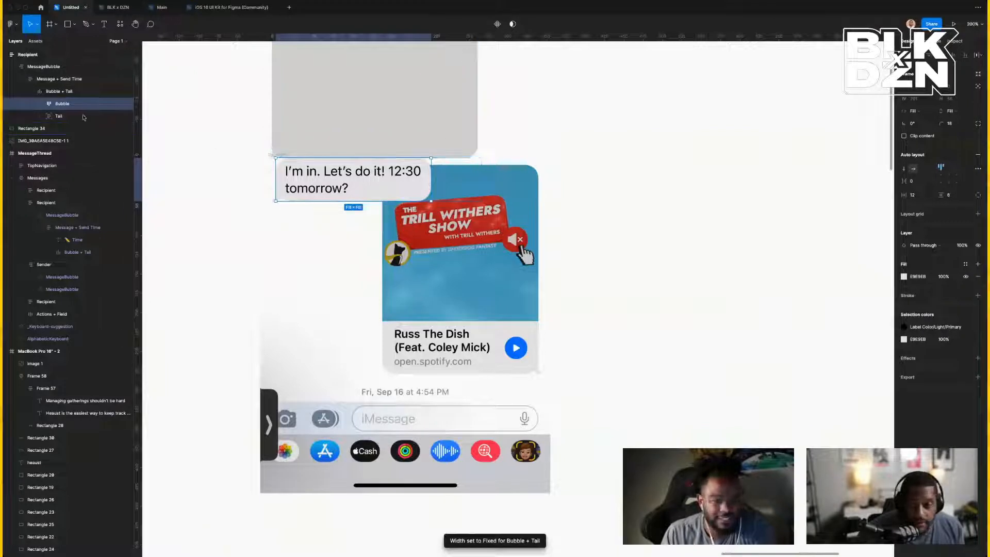
left_click(93, 96)
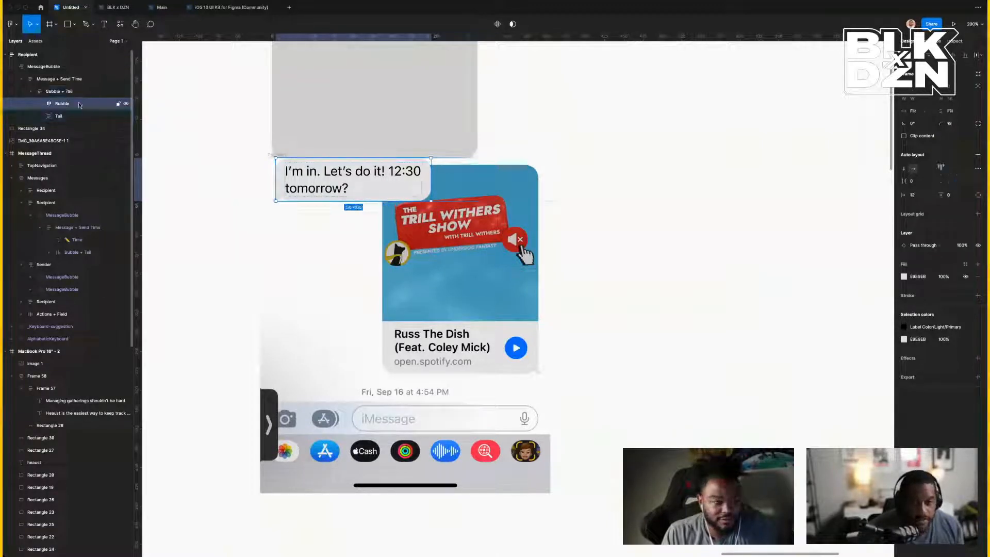
left_click(56, 80)
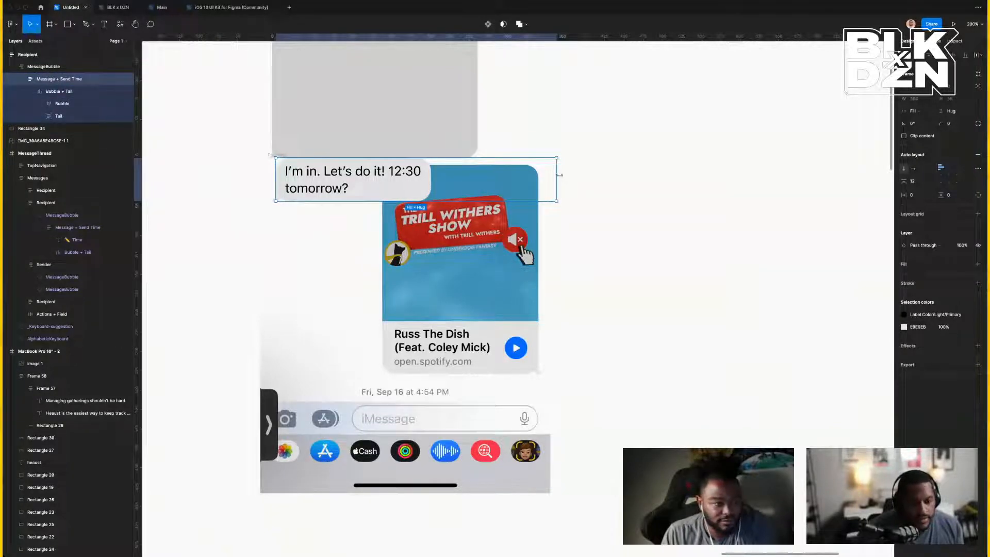
Undo an accidental frame resize and set the Bubble + Tail right padding to 0.
left_click_drag(559, 176, 497, 172)
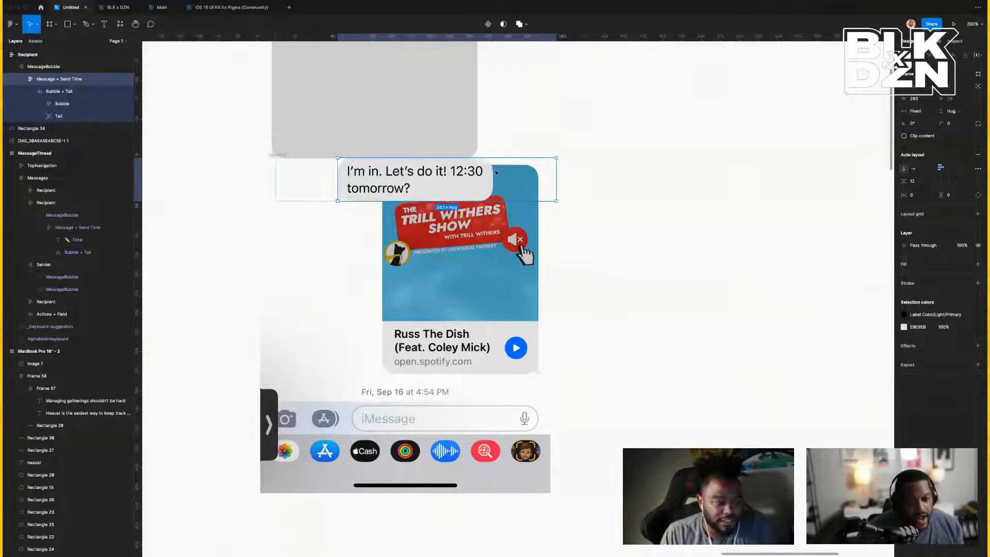
scroll(496, 171, "left", 1)
key("super+z")
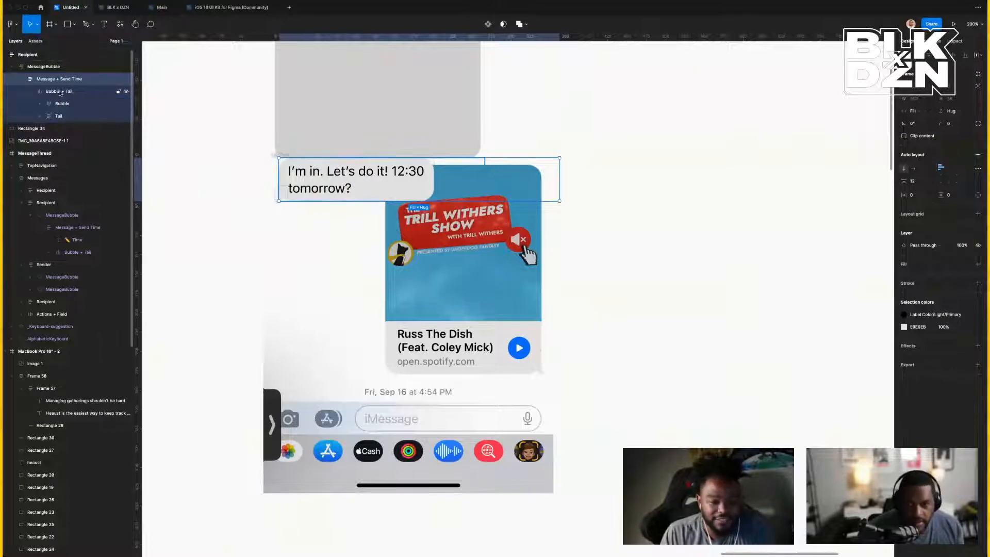
scroll(56, 73, "down", 1)
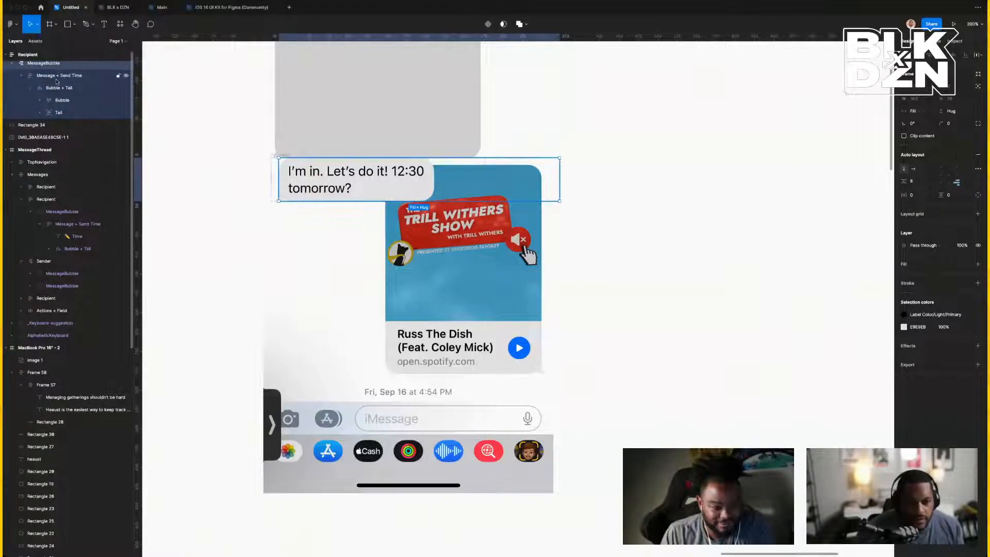
left_click(58, 87)
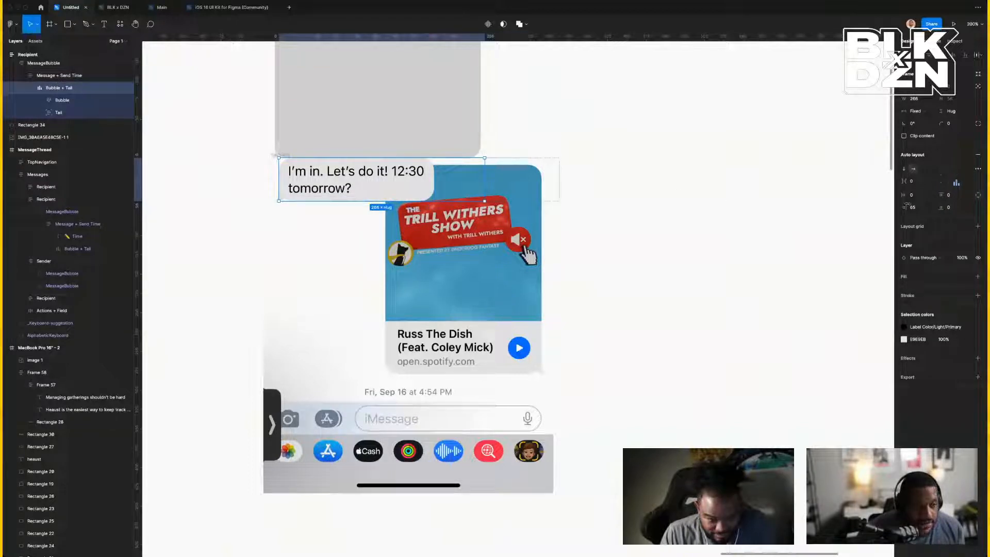
type("0")
key("Return")
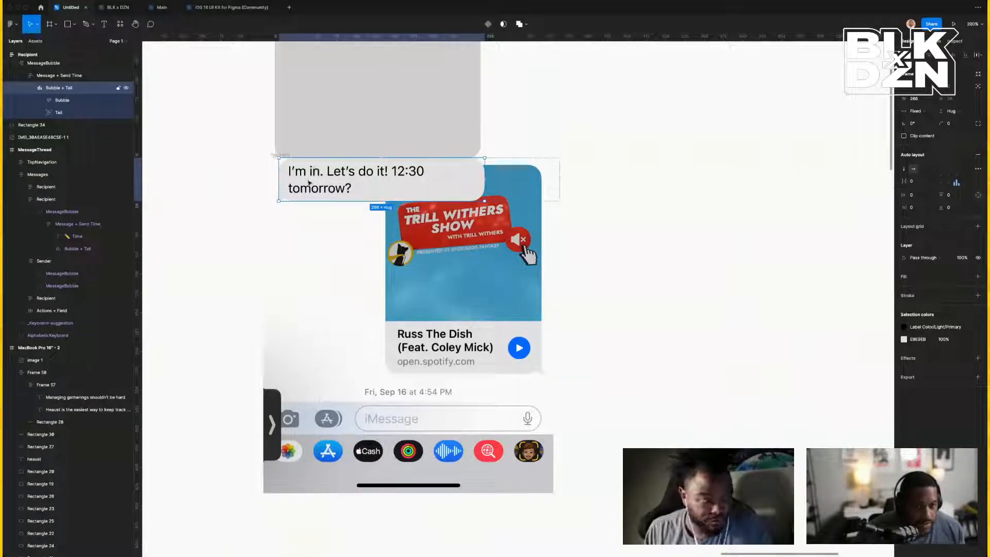
Move the 'I'm in. Let's do it! 12:30 tomorrow?' bubble off the phone to the right.
double_click(309, 182)
double_click(308, 180)
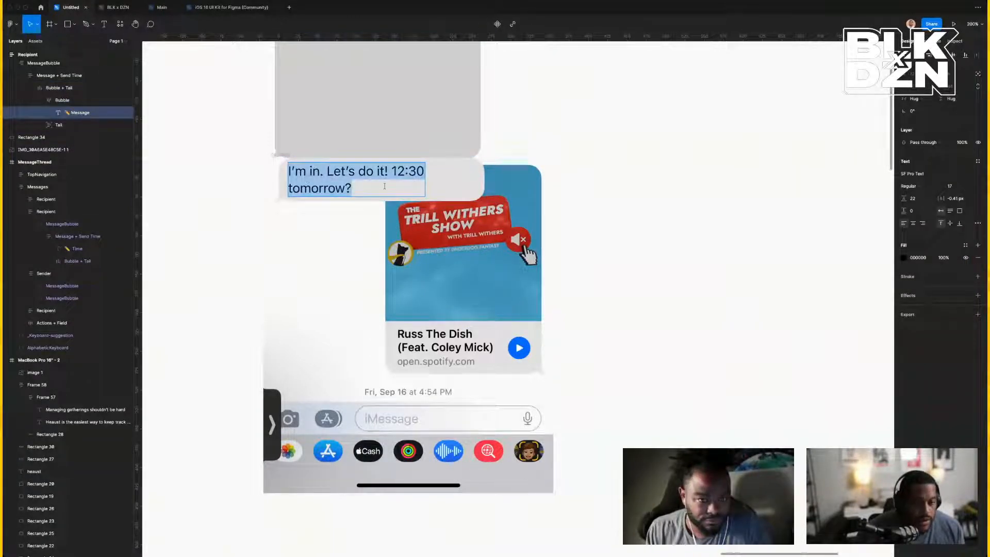
left_click(660, 220)
left_click(667, 222)
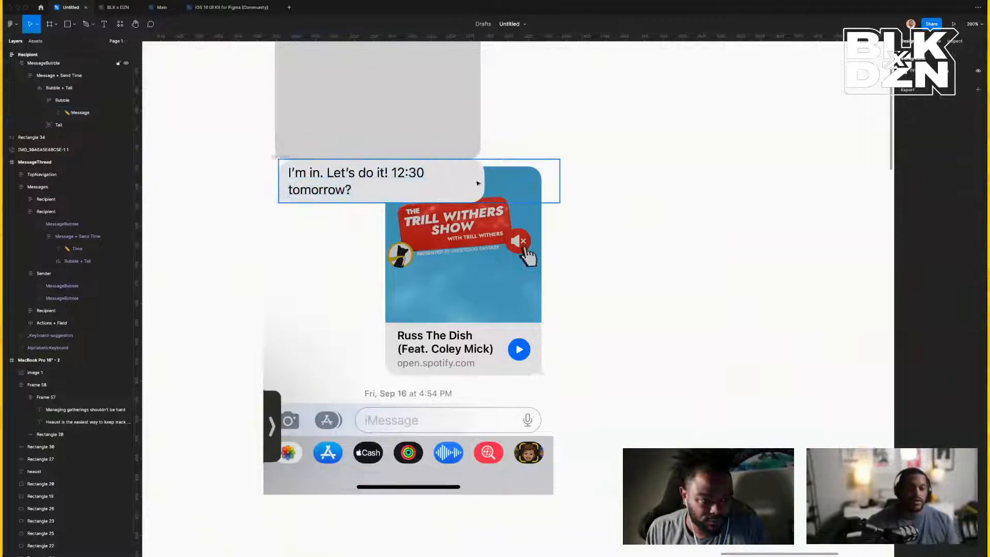
left_click(478, 183)
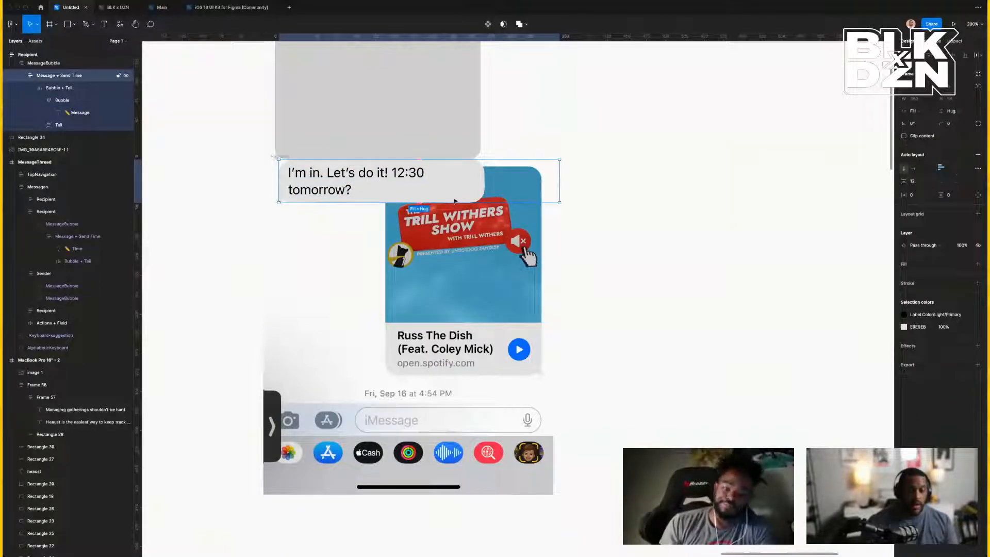
left_click_drag(535, 196, 820, 141)
left_click(438, 126)
scroll(438, 125, "up", 5)
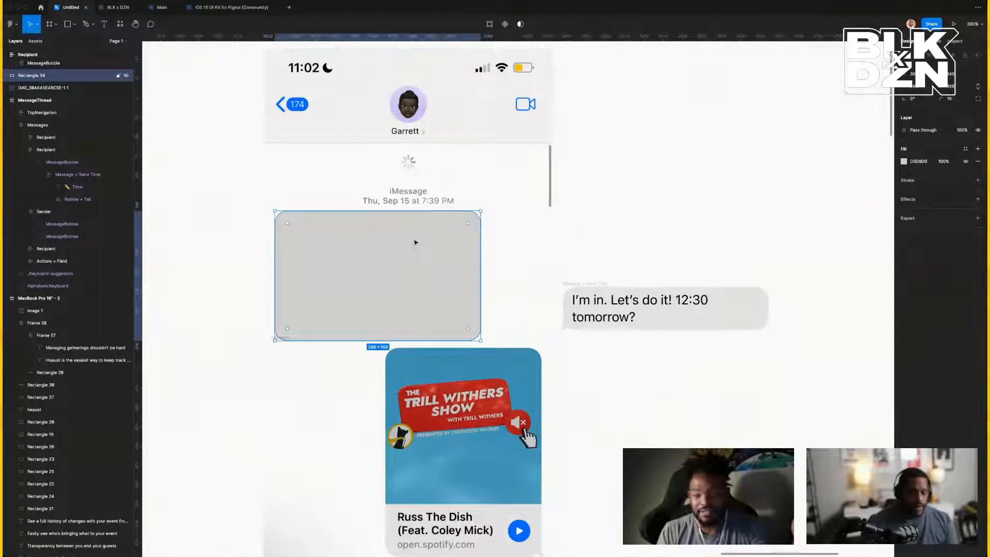
Drag gray Rectangle 34 off the phone to sit above the 12:30 message bubble.
left_click_drag(416, 243, 768, 134)
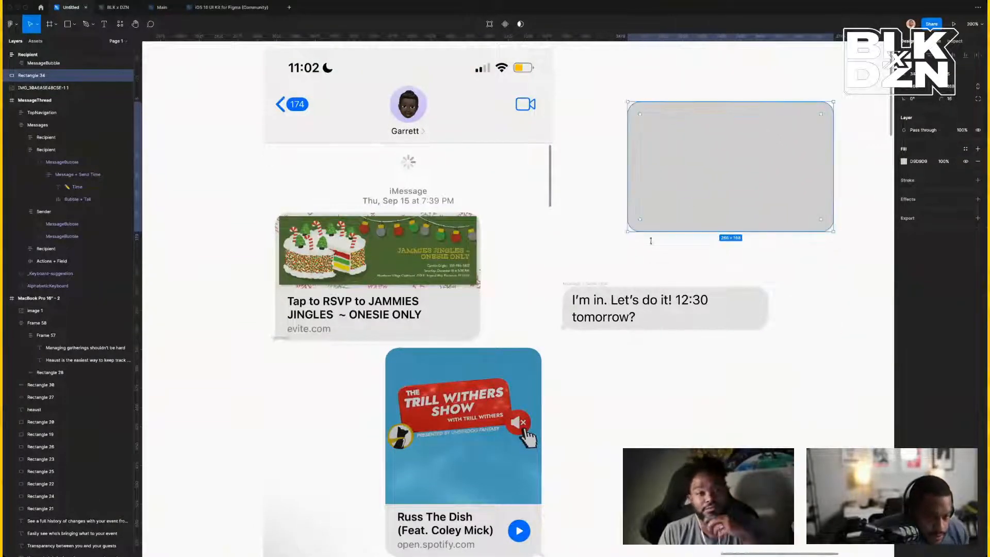
left_click(616, 318)
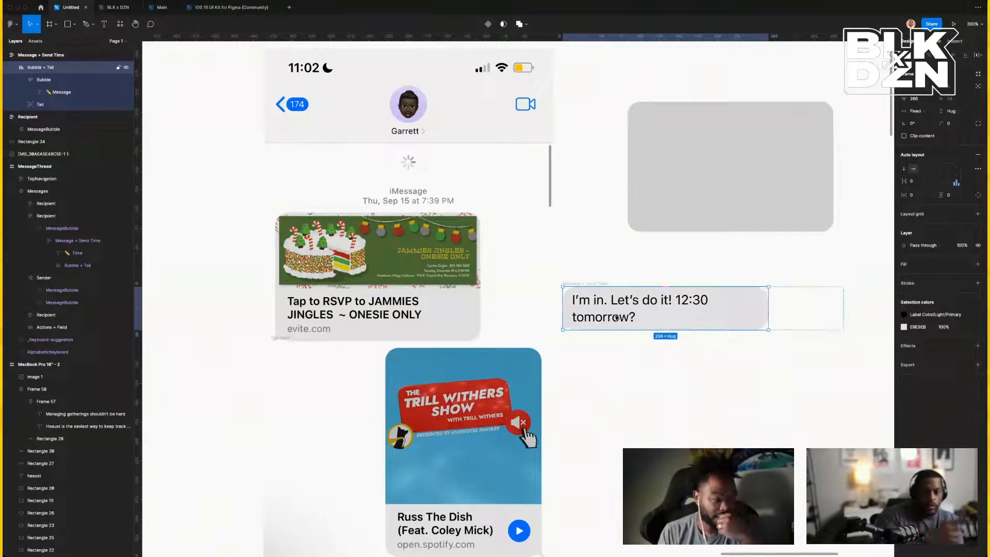
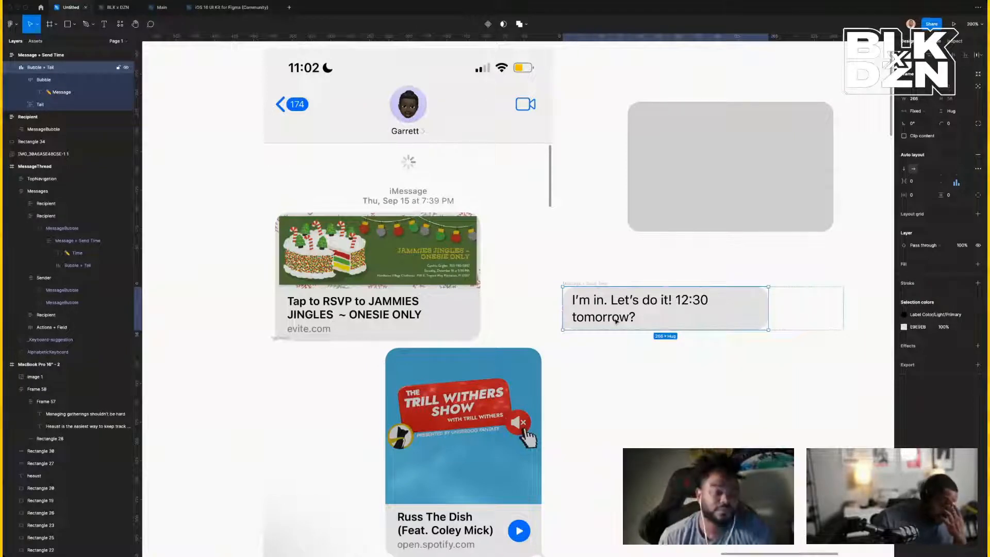
Turn the 1200×630 framer-banner frame into a component.
key("super+minus")
key("super+minus")
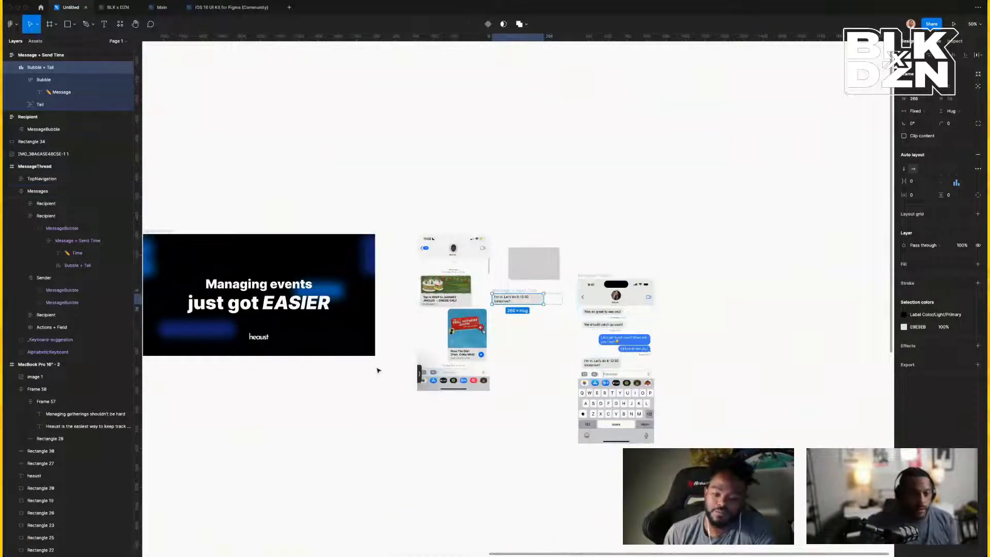
left_click(299, 300)
left_click(262, 250)
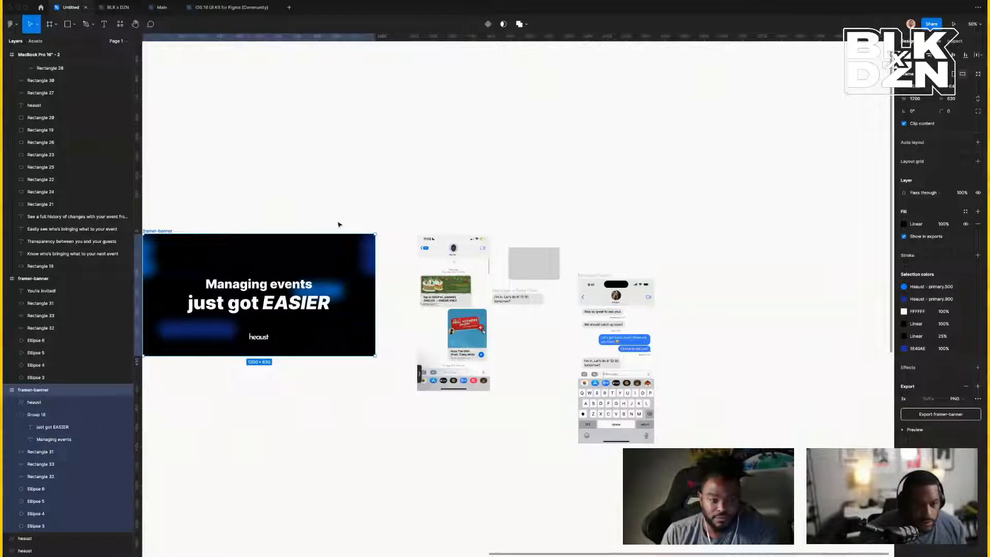
scroll(333, 225, "left", 3)
scroll(326, 227, "left", 1)
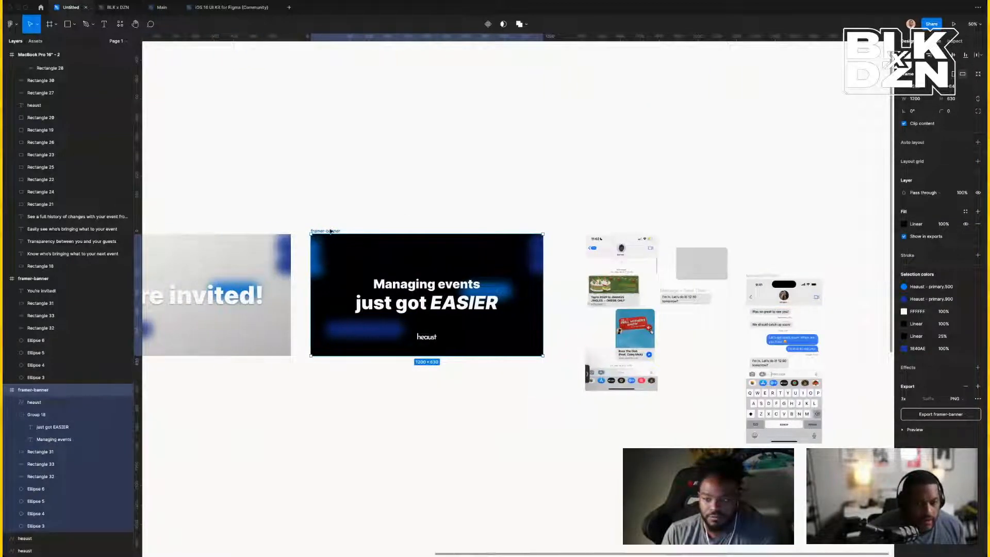
left_click(490, 24)
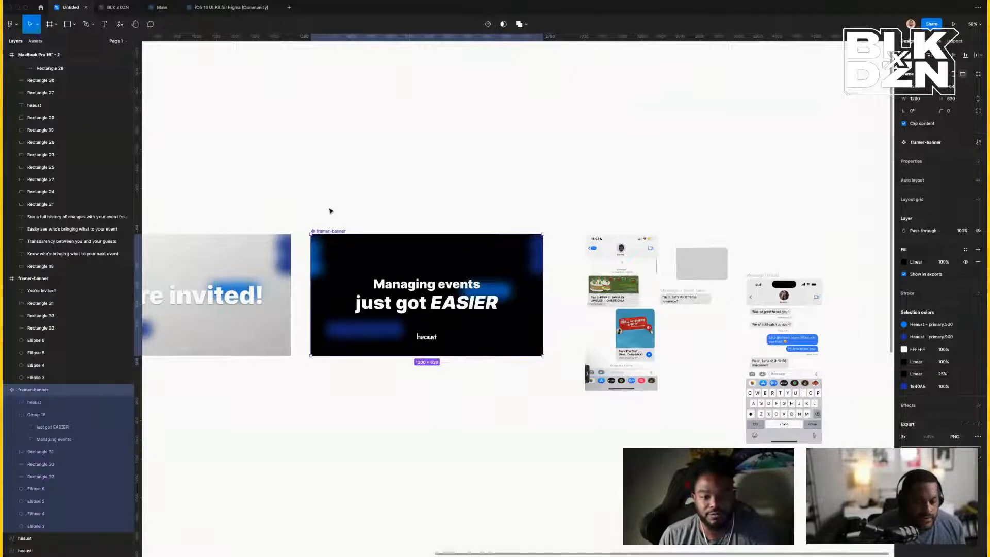
Duplicate the banner component and move the copy up beside the iPhone message mockups.
key("ctrl+d")
left_click_drag(429, 272, 796, 168)
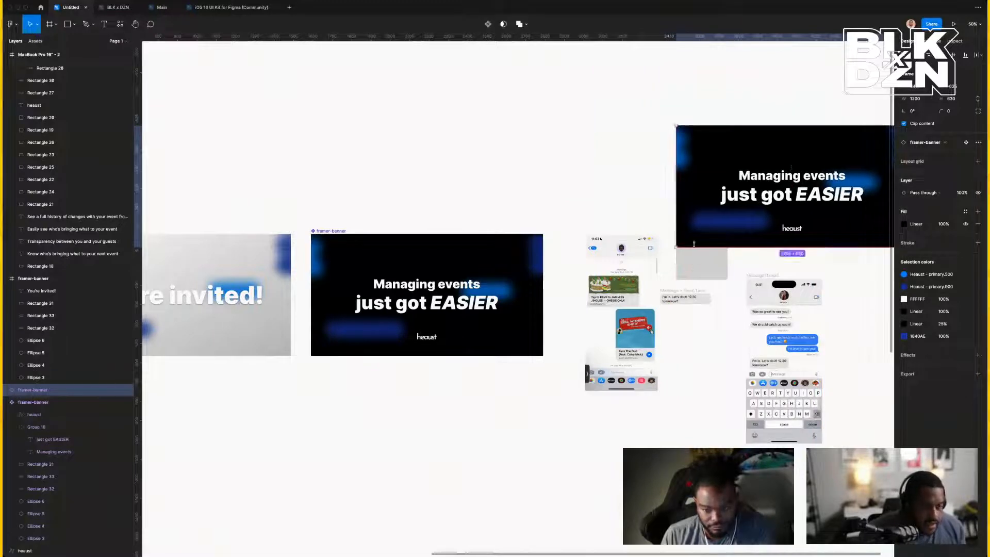
left_click(703, 262)
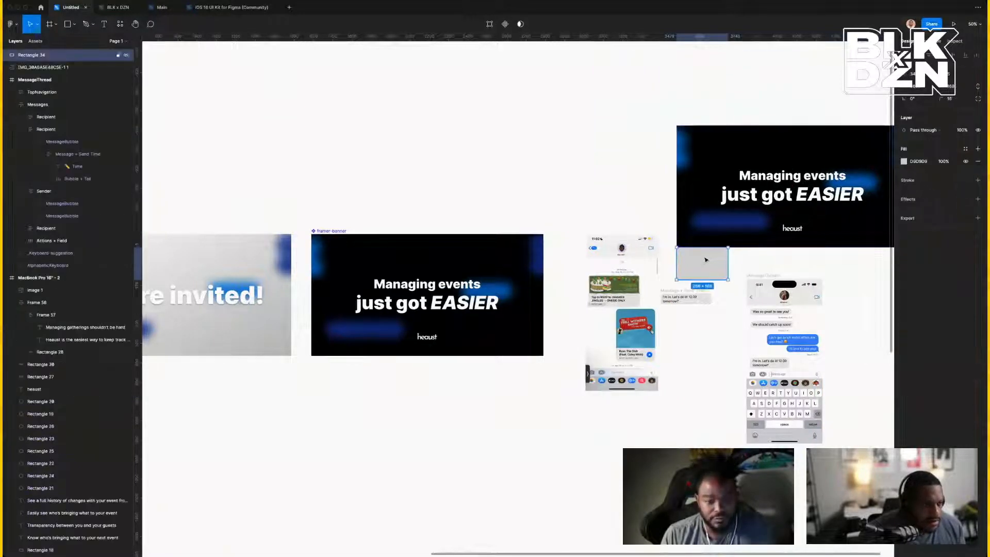
left_click(750, 203)
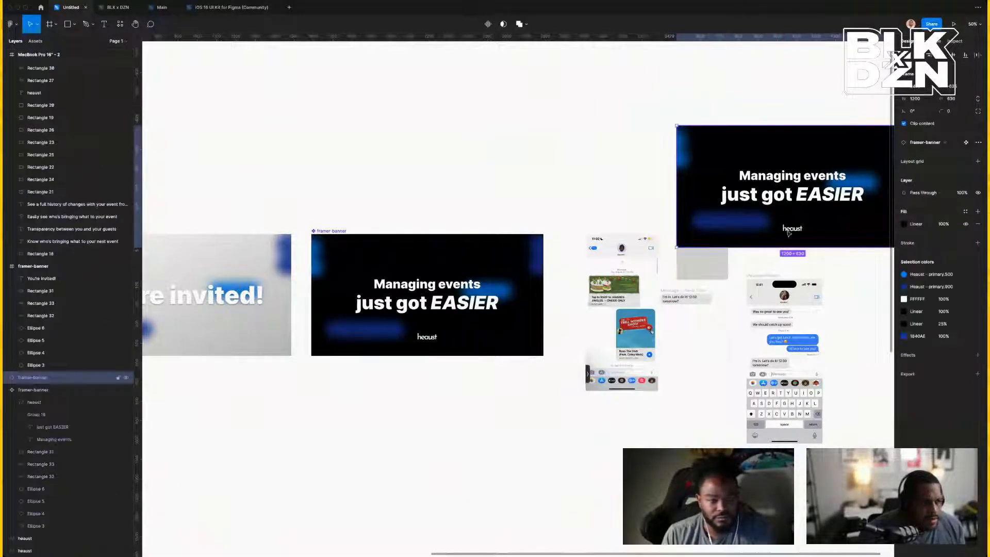
left_click(38, 26)
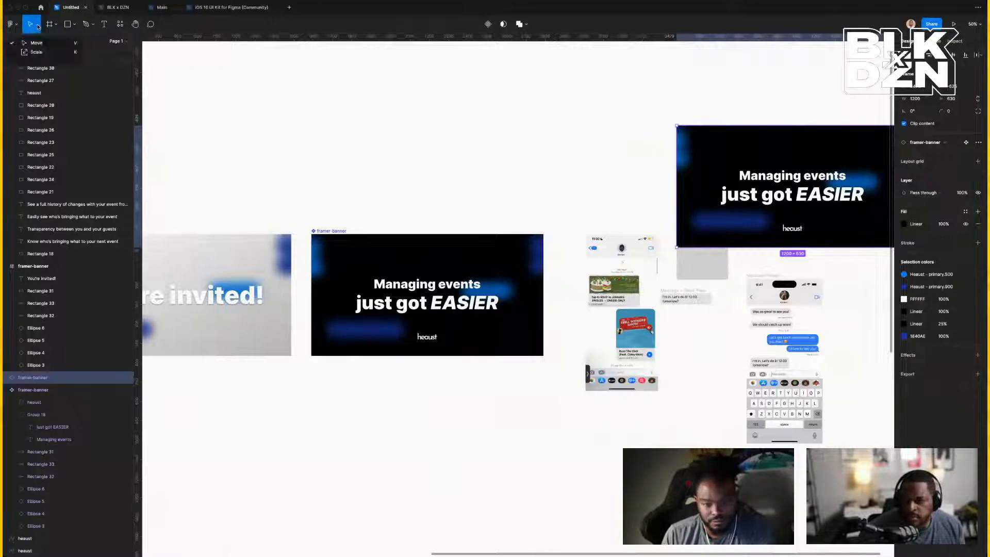
Scale the banner copy proportionally down to 266 × 139.65.
left_click(49, 52)
scroll(574, 93, "right", 8)
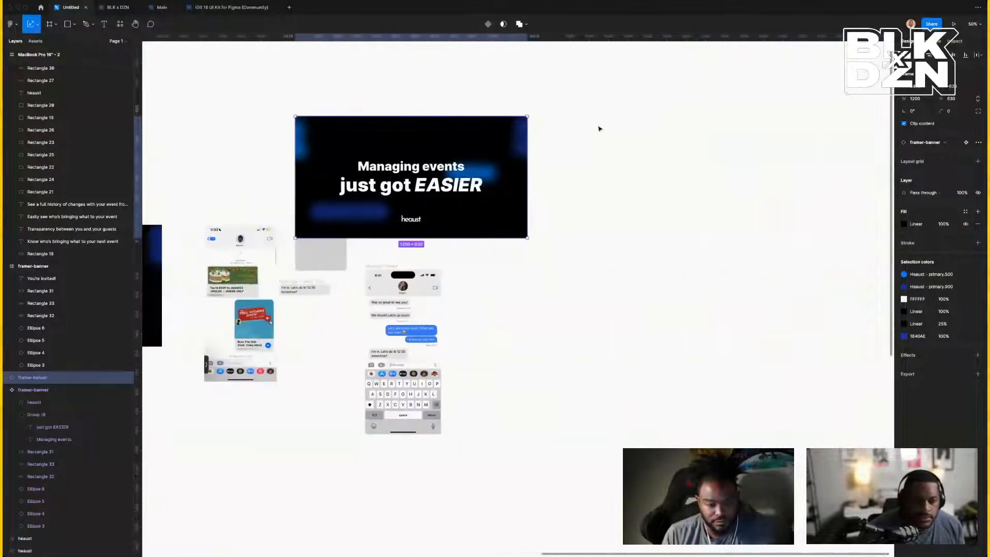
left_click_drag(484, 115, 303, 226)
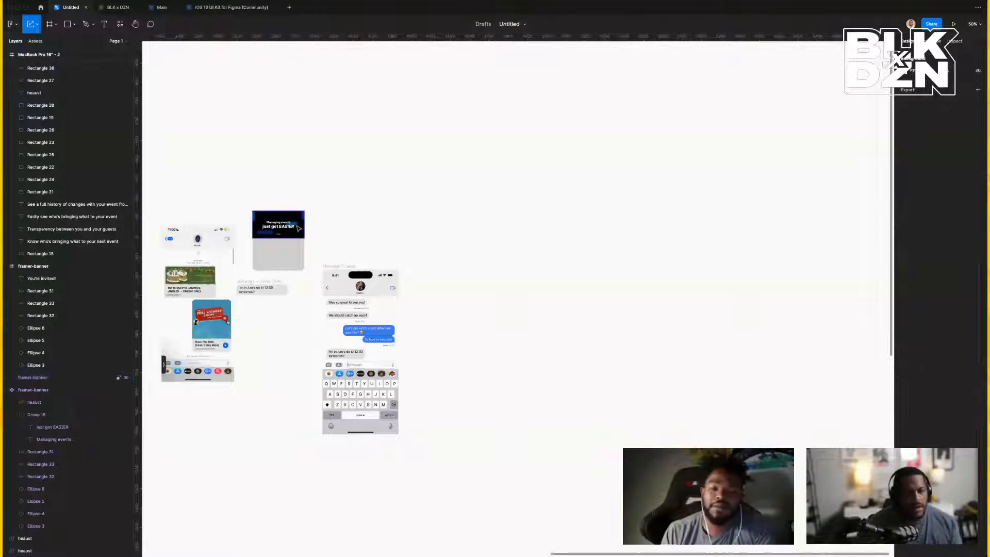
key("shift+2")
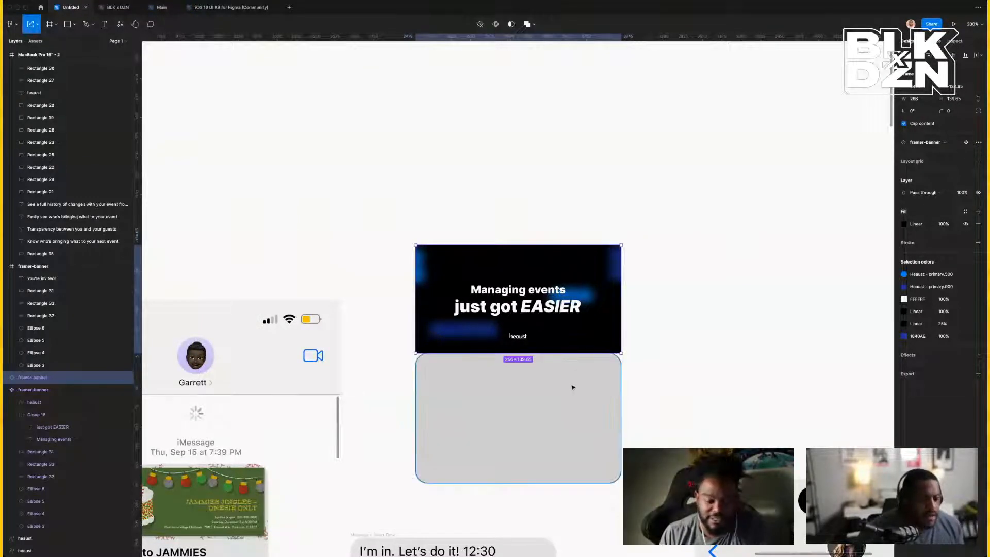
scroll(573, 388, "up", 1)
scroll(572, 387, "down", 2)
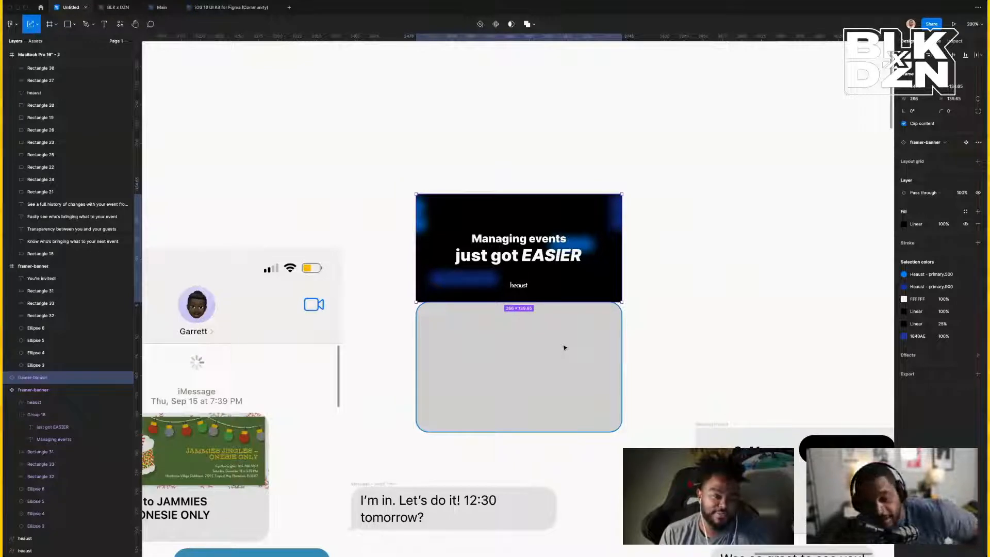
Move the grey placeholder rectangle out to the right of the banner copy.
left_click(618, 334)
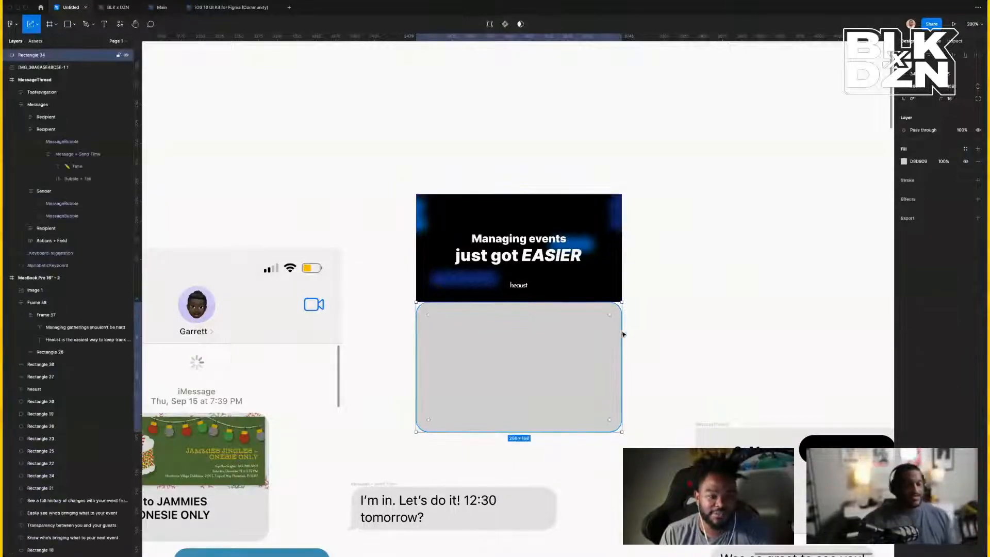
scroll(558, 335, "left", 2)
scroll(559, 335, "down", 1)
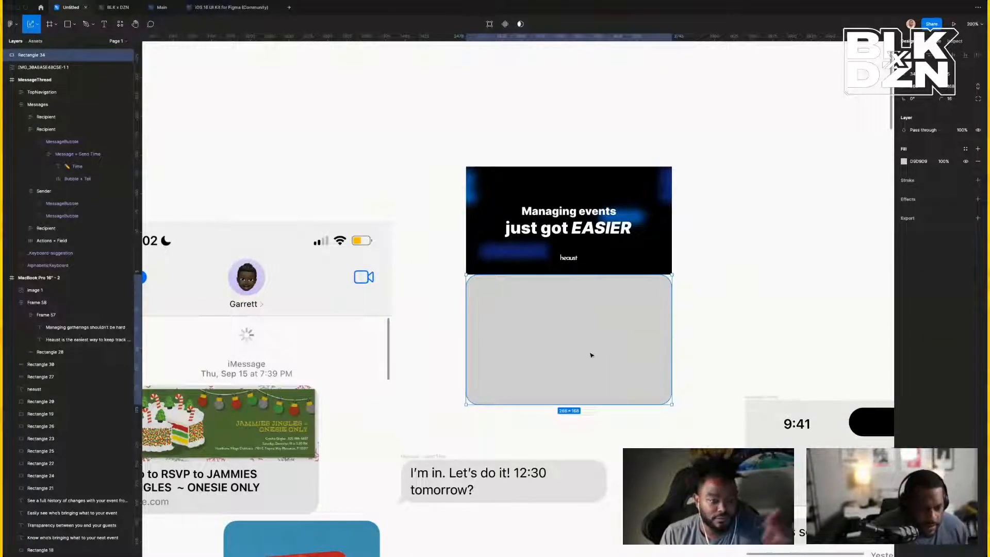
left_click(602, 247)
left_click_drag(587, 340, 840, 265)
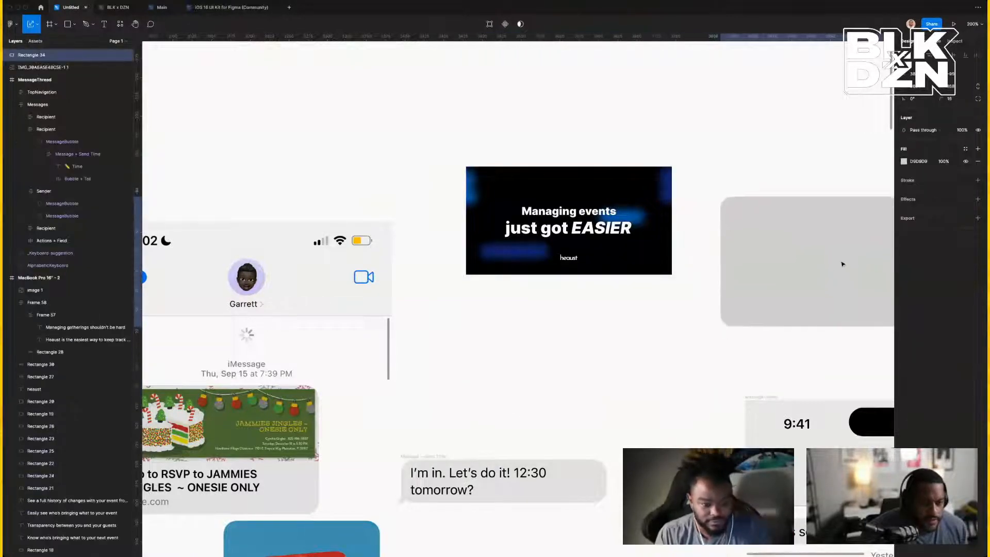
left_click(641, 268)
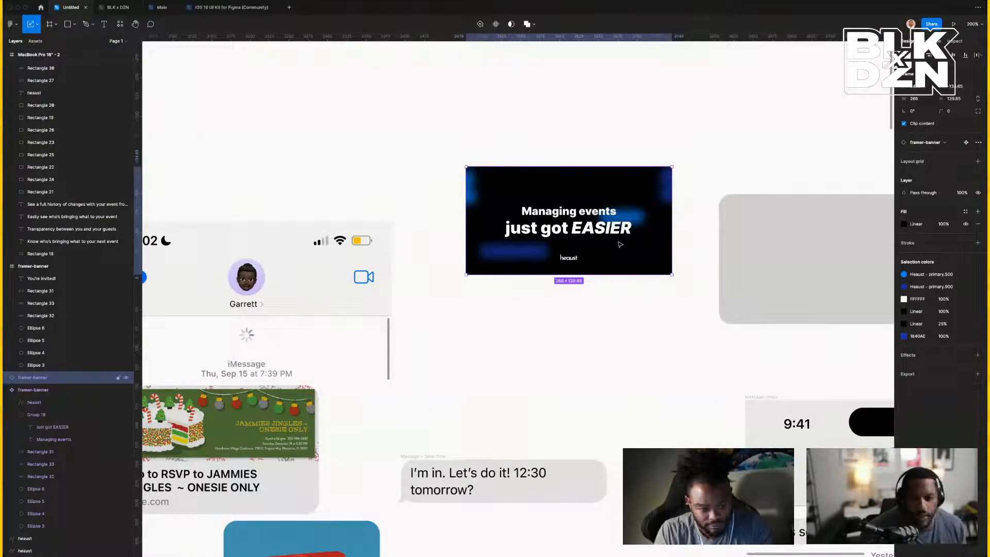
scroll(603, 320, "left", 1)
scroll(602, 320, "down", 2)
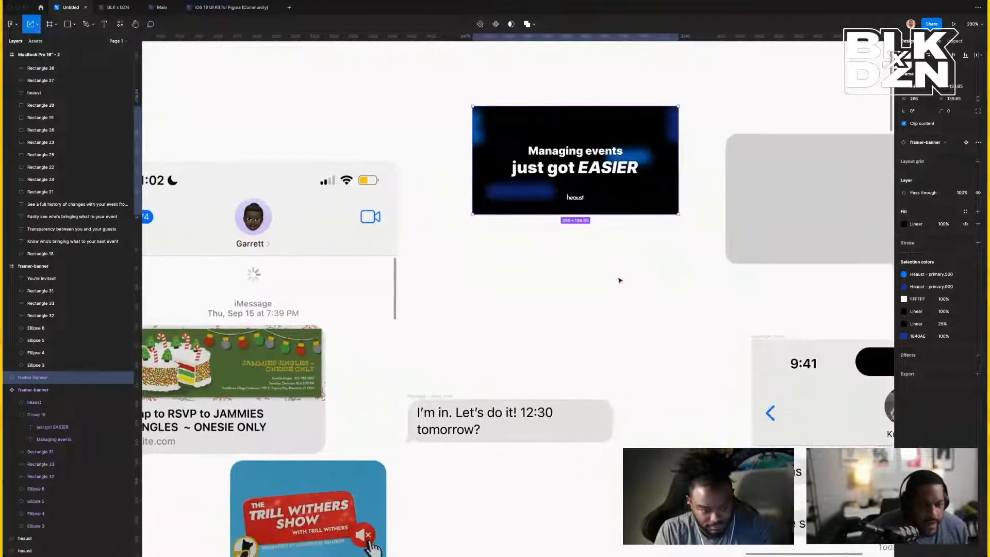
left_click(620, 280)
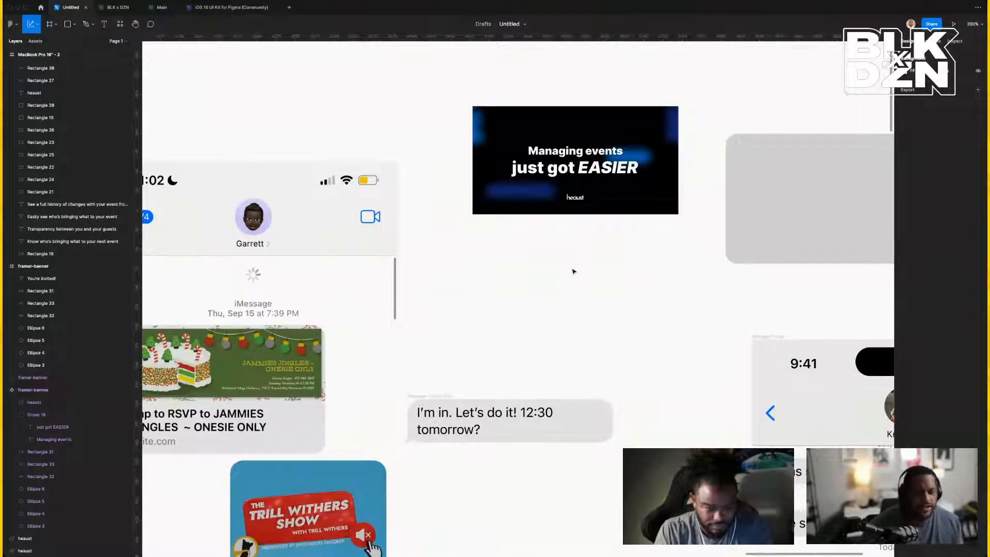
key("t")
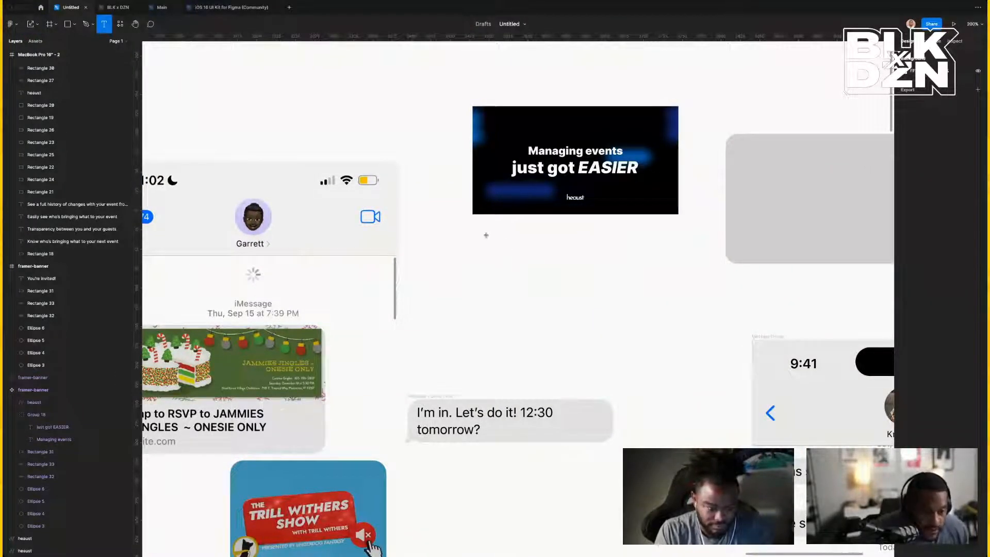
scroll(486, 235, "left", 5)
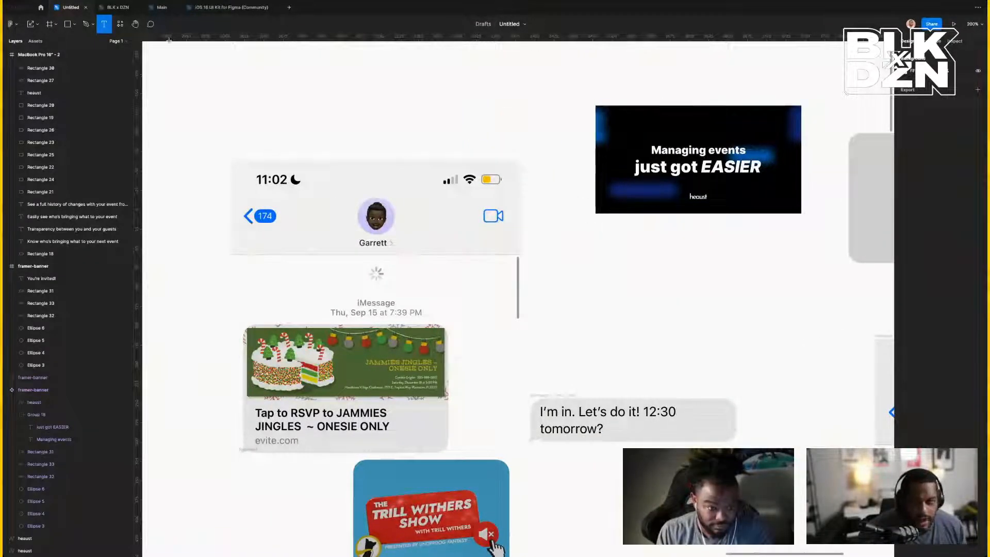
Browse the iOS 16 UI Kit's Messages template down to a thread row's Content layer.
left_click(230, 7)
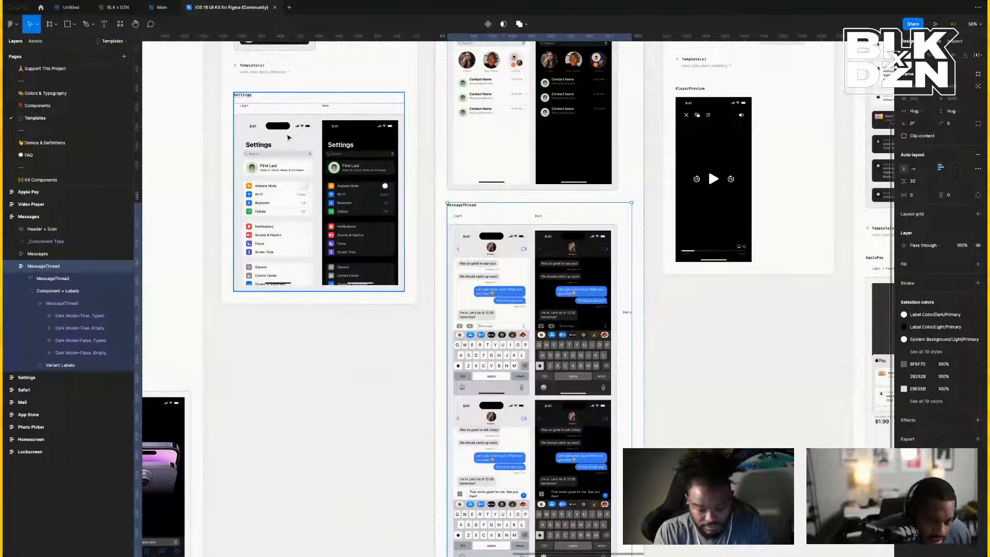
scroll(394, 221, "right", 4)
scroll(394, 221, "up", 3)
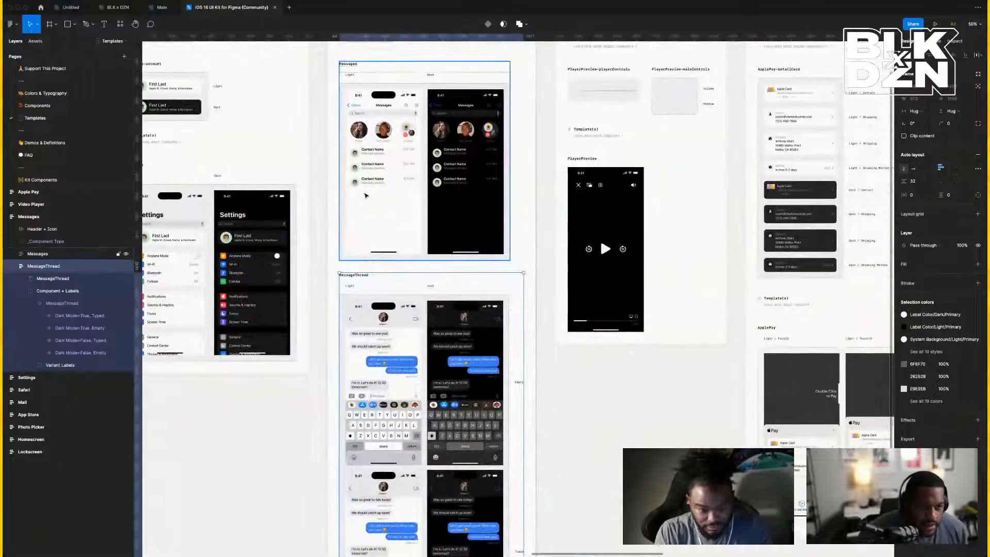
left_click(367, 187)
left_click(369, 183)
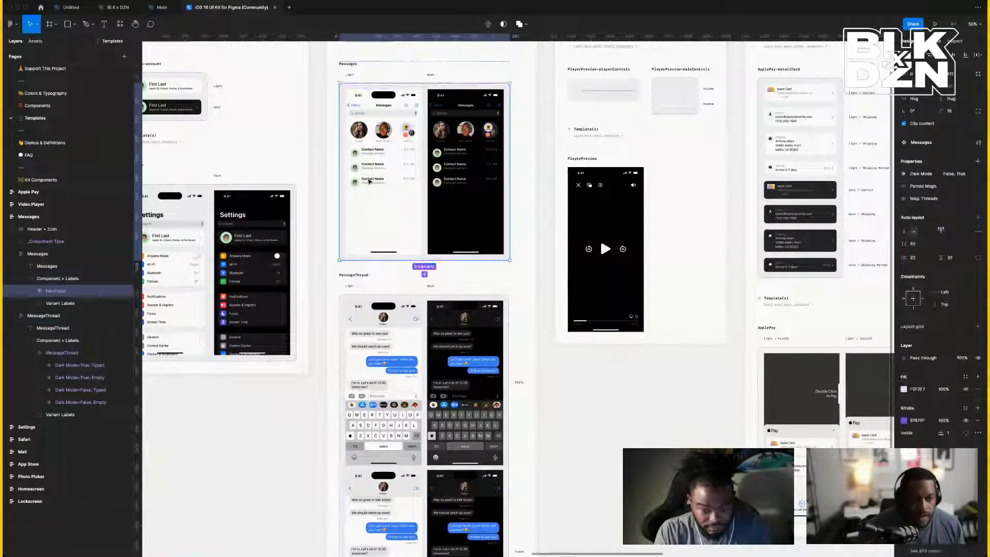
double_click(370, 181)
double_click(369, 181)
double_click(370, 182)
double_click(369, 182)
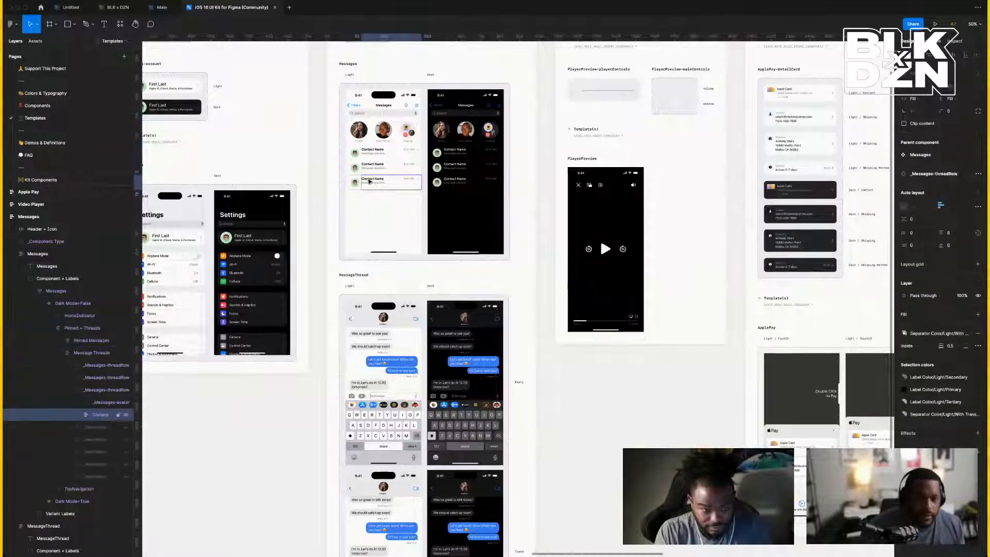
key("Escape")
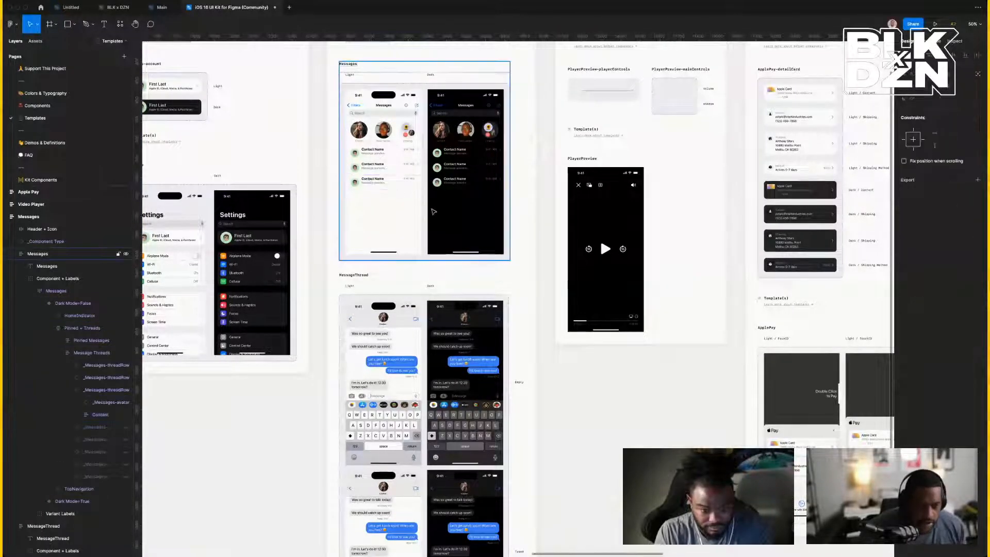
scroll(438, 217, "right", 10)
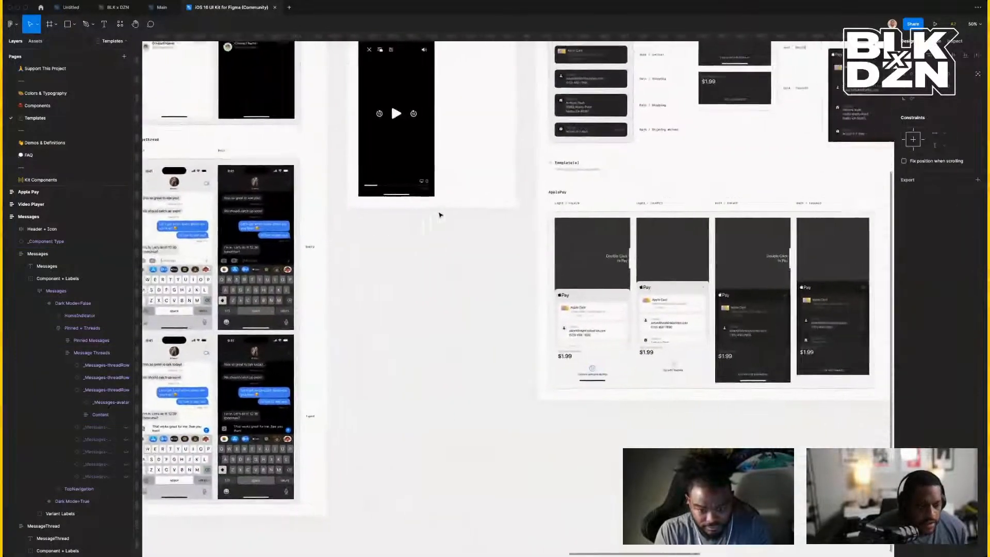
scroll(439, 215, "right", 10)
scroll(439, 215, "up", 3)
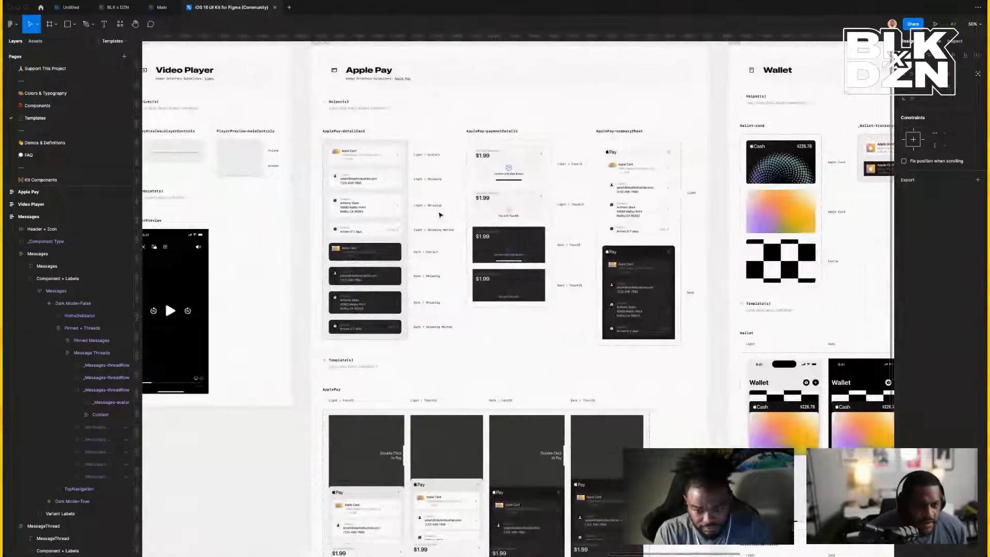
scroll(440, 215, "right", 3)
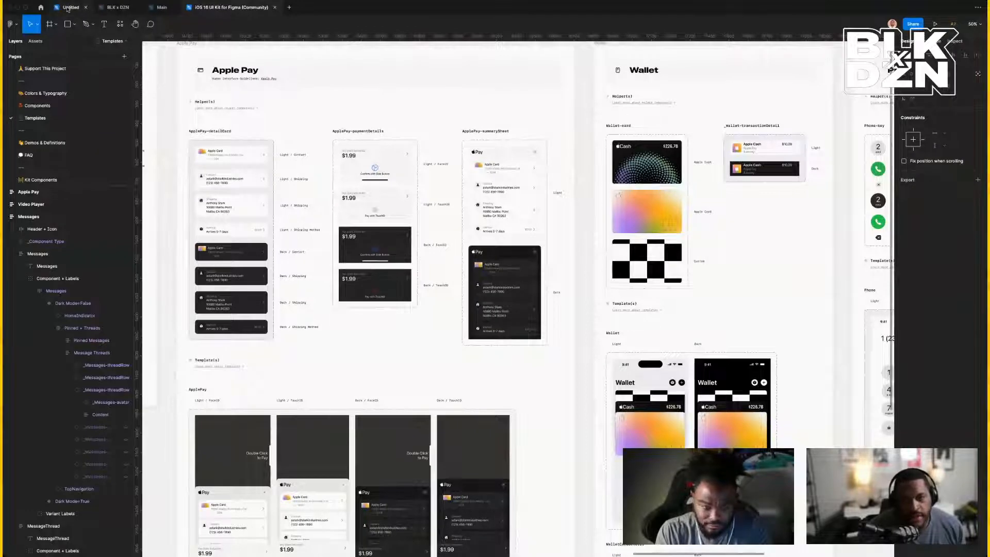
Go back to the Untitled mockup file and dismiss the canvas menu without pasting.
left_click(67, 9)
right_click(659, 312)
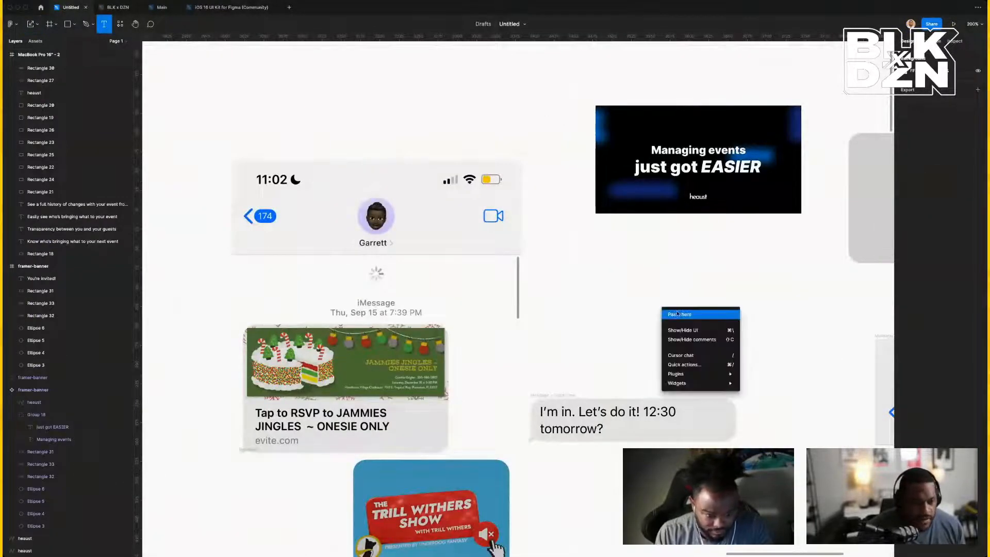
key("Escape")
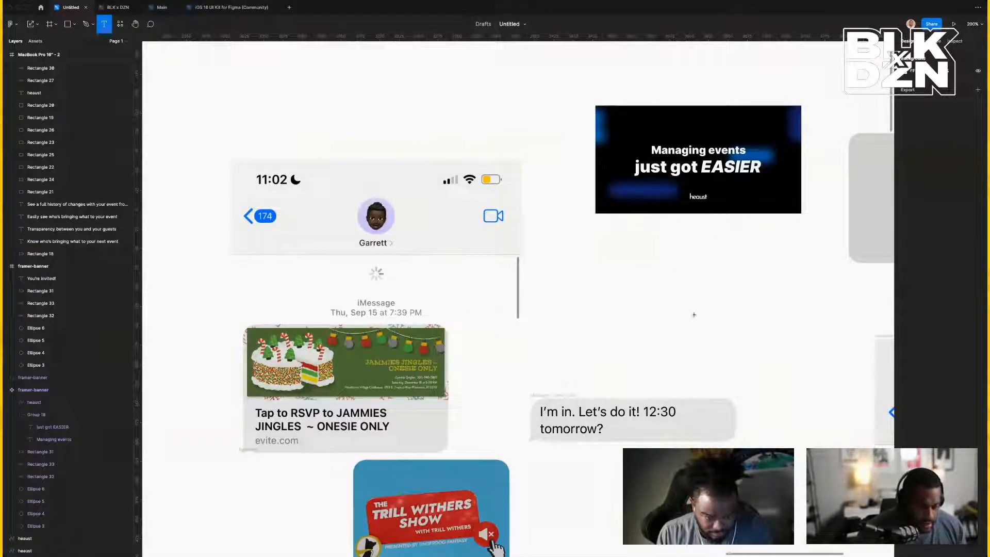
key("v")
right_click(623, 300)
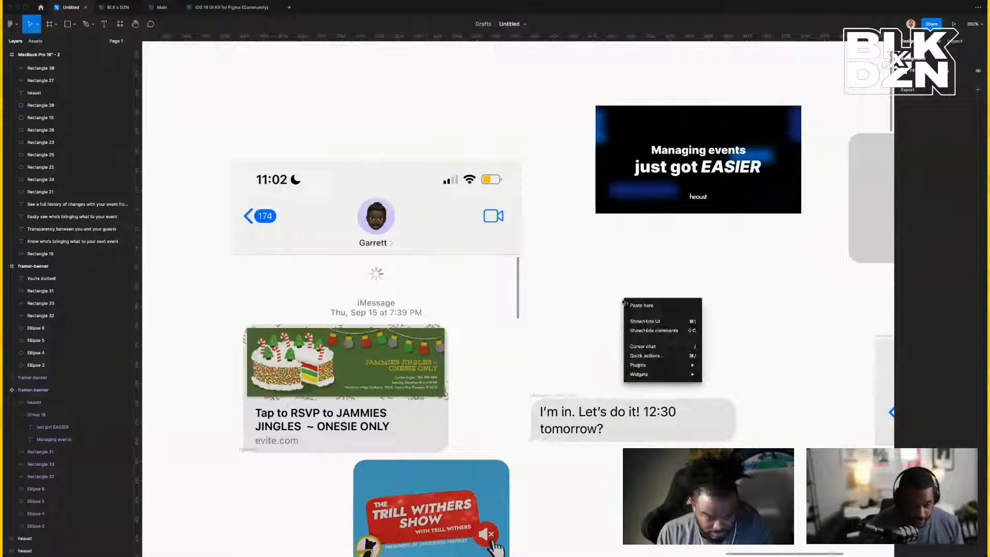
key("Escape")
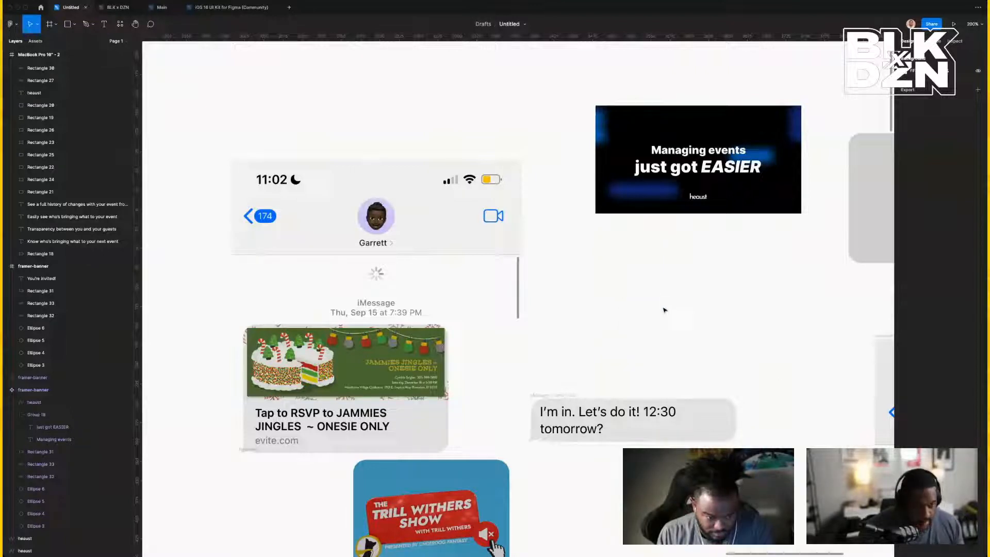
Select the Contact Name text in the UI Kit's Messages template and return to the Untitled file.
left_click(161, 7)
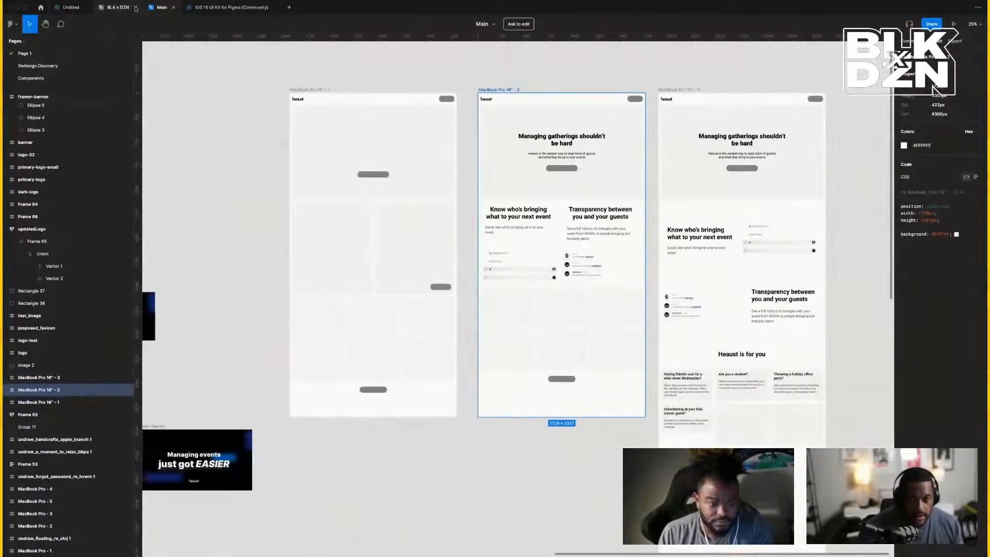
left_click(231, 7)
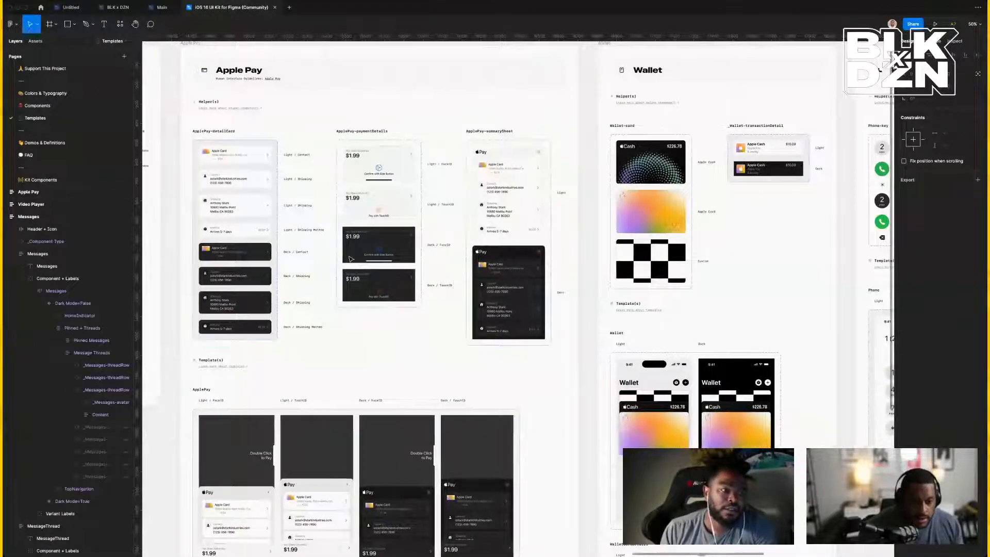
scroll(351, 259, "left", 10)
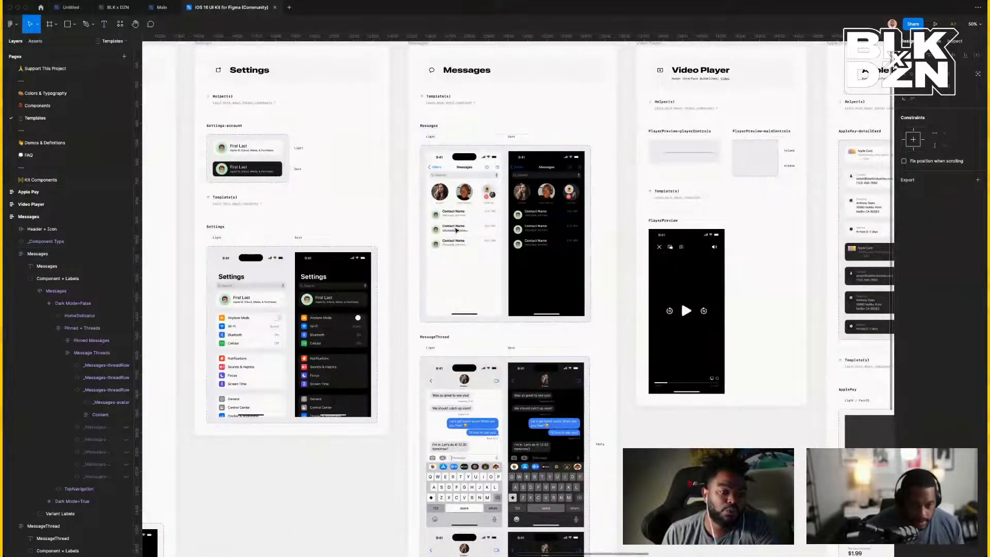
left_click(457, 227, "super")
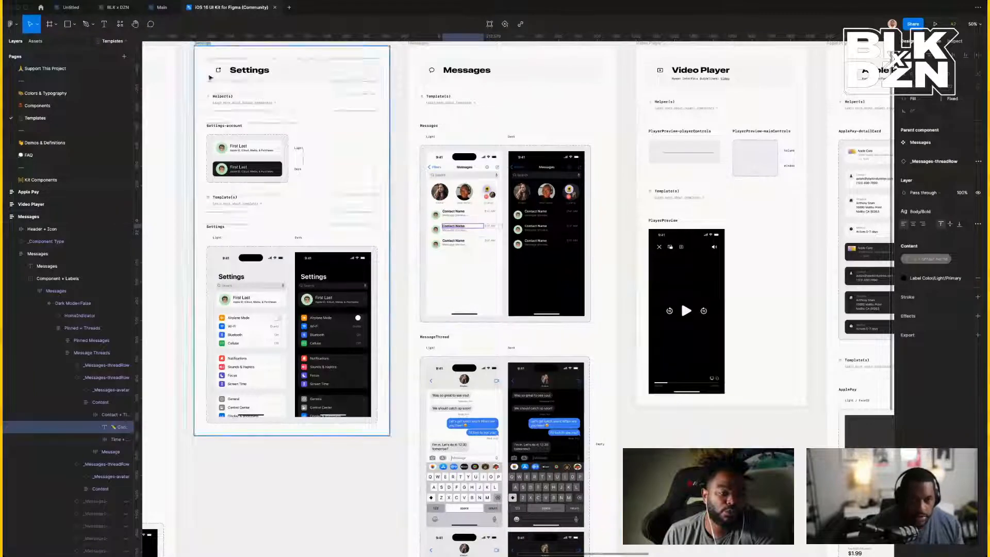
left_click(161, 9)
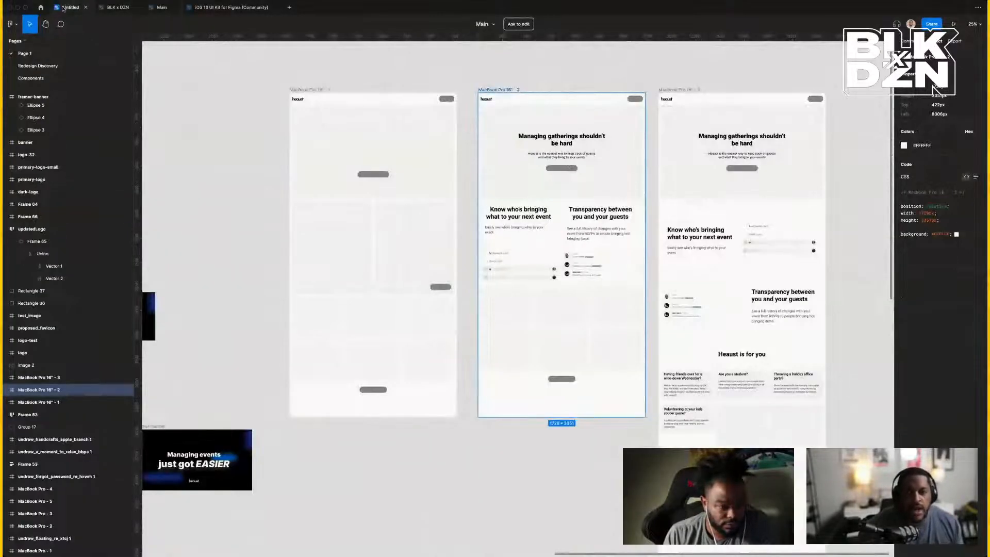
left_click(71, 8)
Paste the Contact Name text and position it directly under the banner image.
right_click(627, 307)
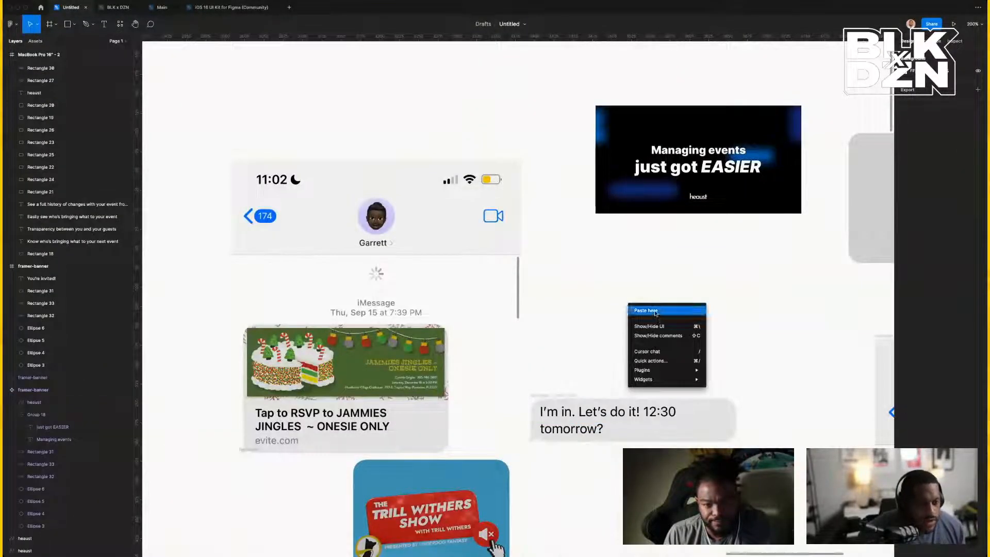
left_click(654, 313)
left_click_drag(664, 318, 636, 266)
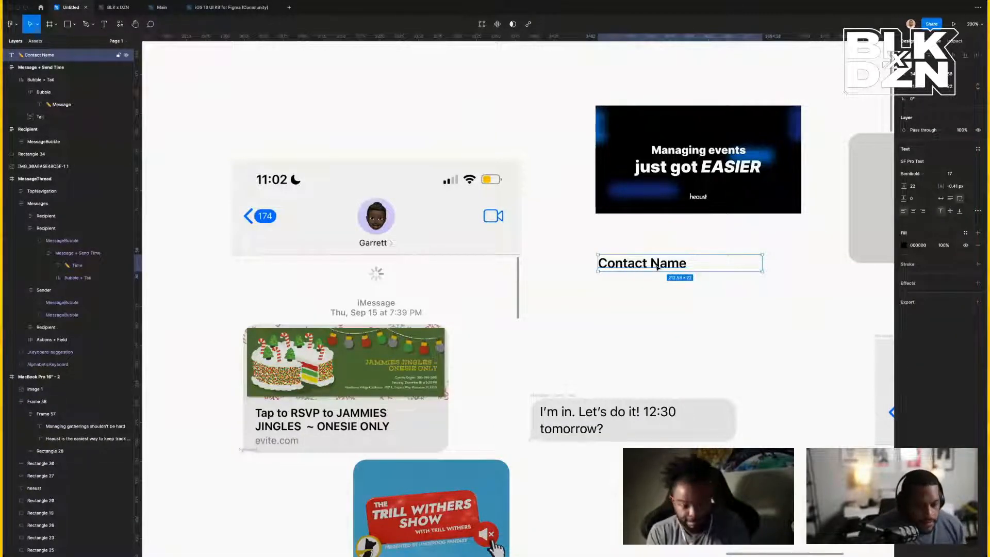
scroll(655, 264, "down", 4)
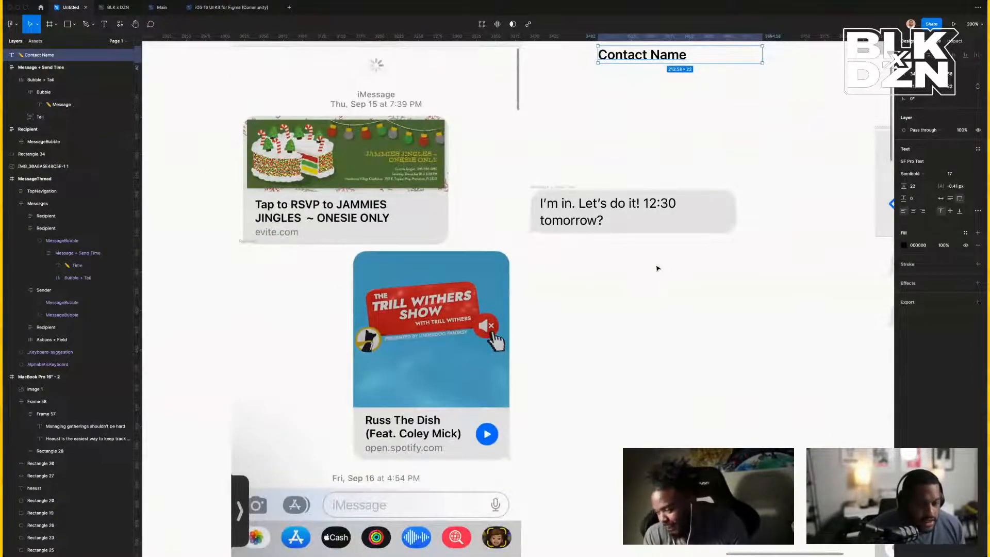
scroll(656, 269, "up", 5)
left_click_drag(644, 293, 642, 265)
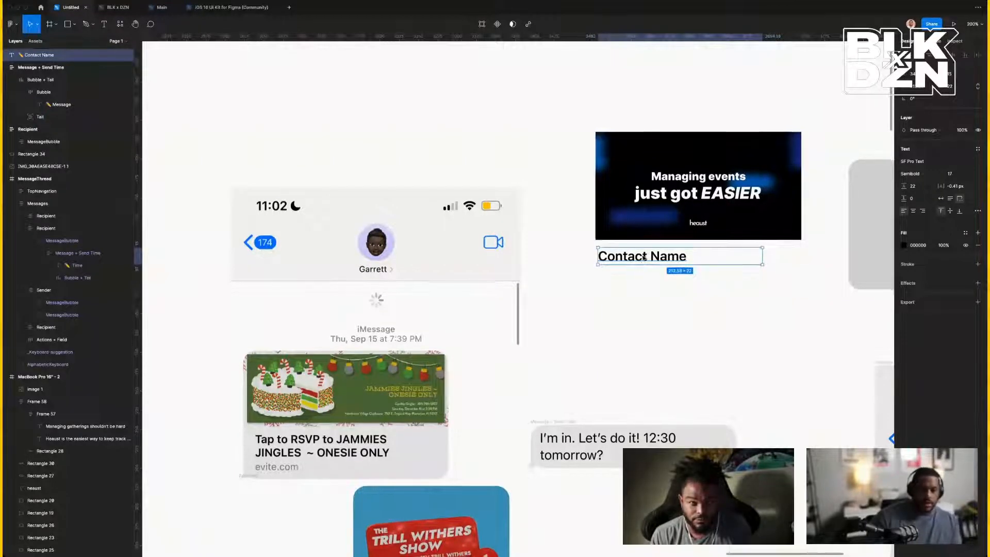
left_click_drag(644, 259, 645, 255)
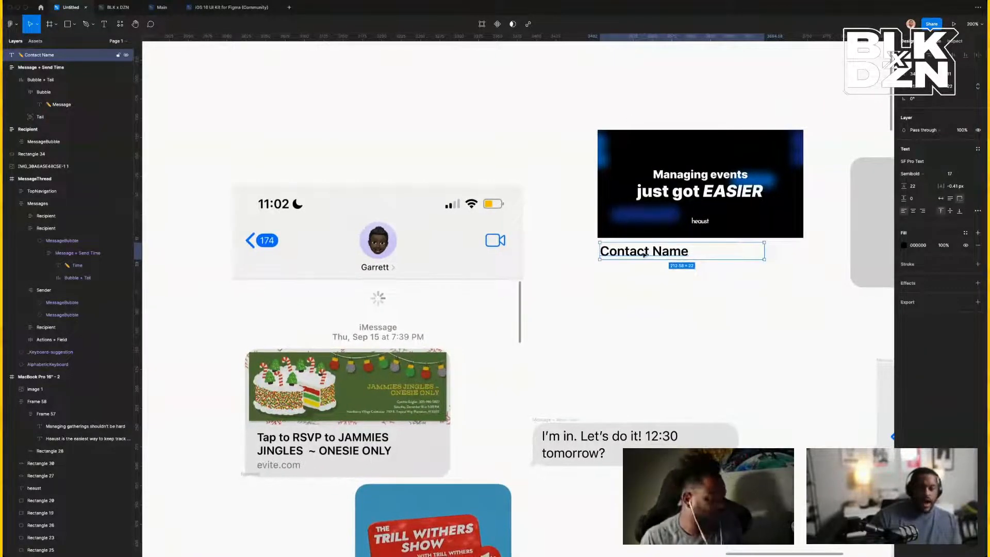
Wrap Contact Name in auto layout with extra bottom padding, aligned under the banner.
key("shift+a")
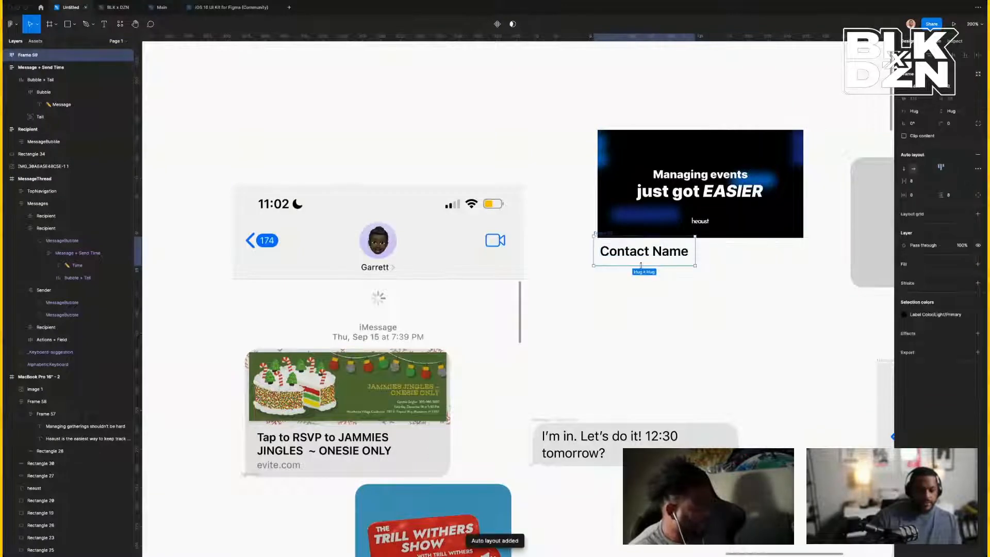
left_click_drag(644, 259, 646, 262)
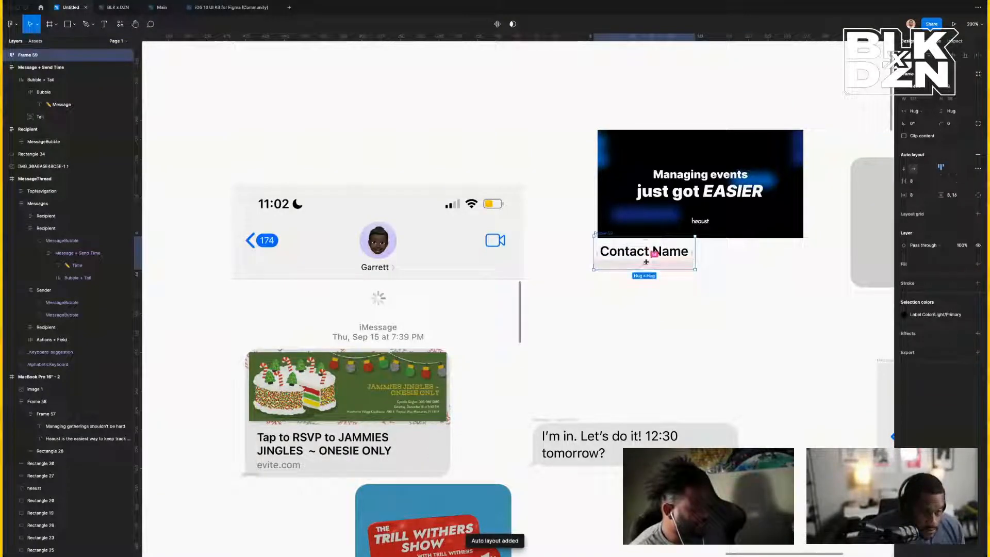
left_click(703, 283)
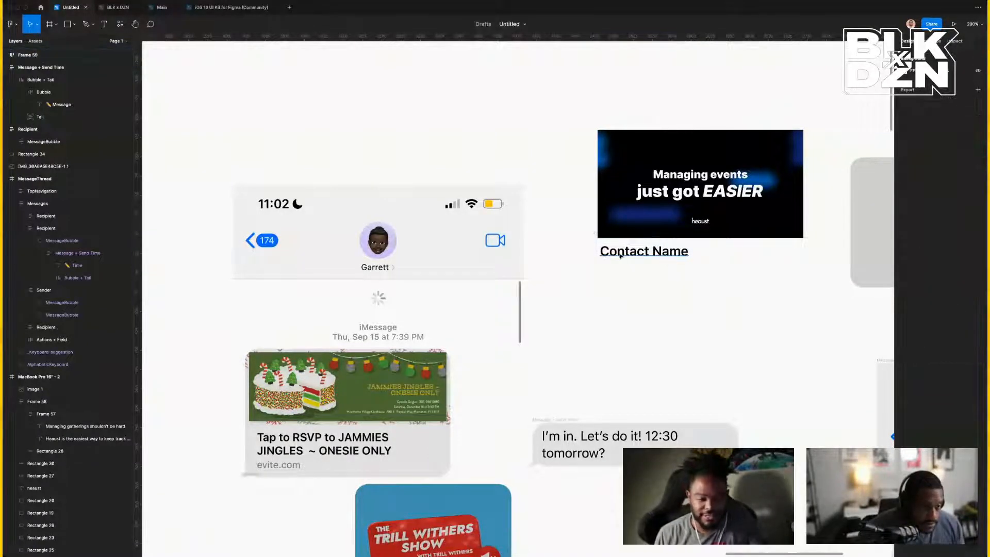
left_click_drag(596, 233, 598, 238)
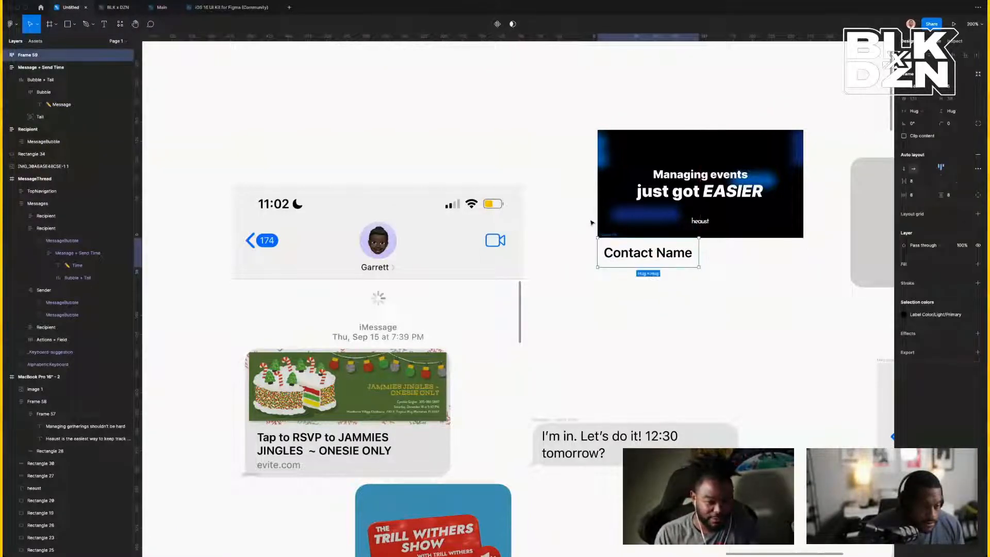
Combine banner and Contact Name into one auto-layout card, full-width label, D9D9D9 grey fill.
left_click_drag(564, 106, 811, 299)
key("shift+a")
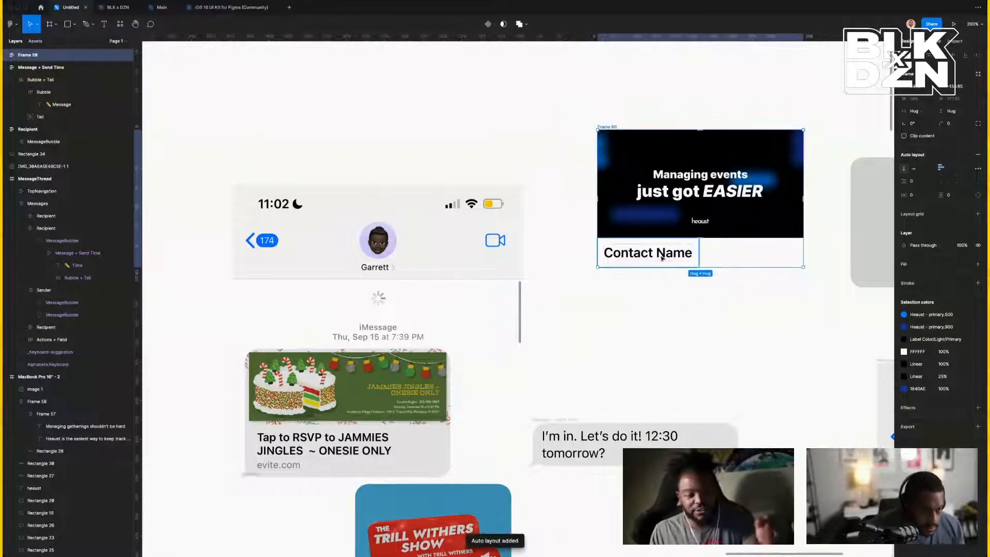
left_click(691, 253)
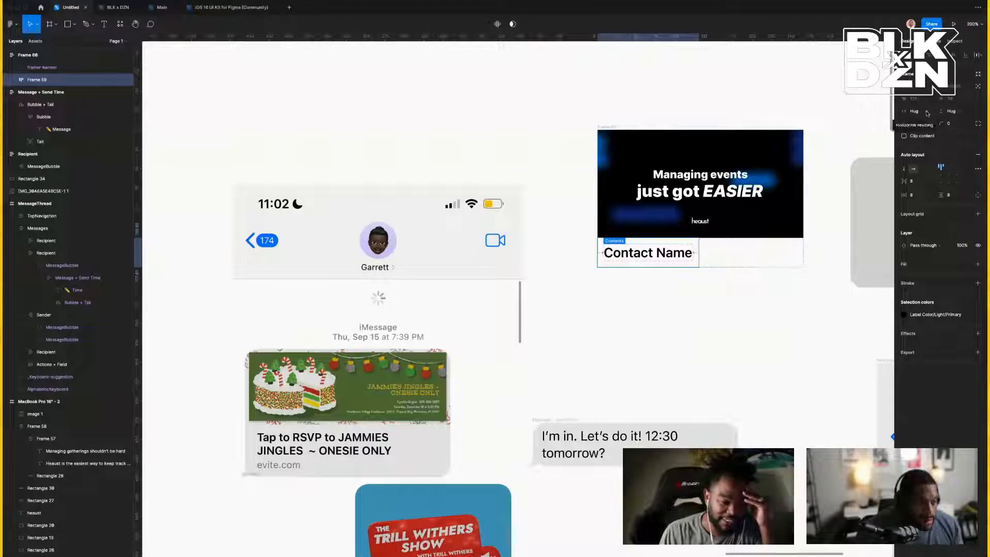
left_click(934, 120)
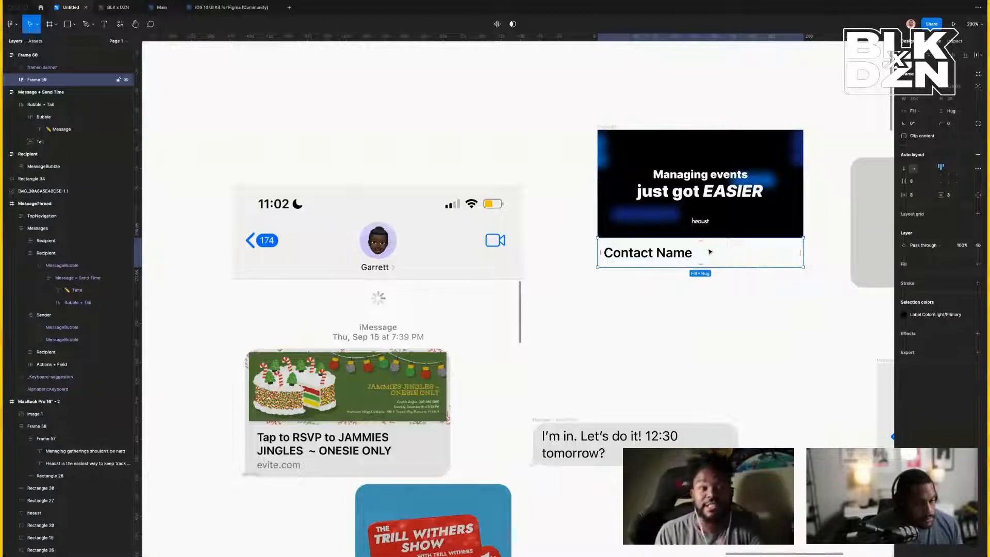
left_click(613, 121)
left_click(608, 127)
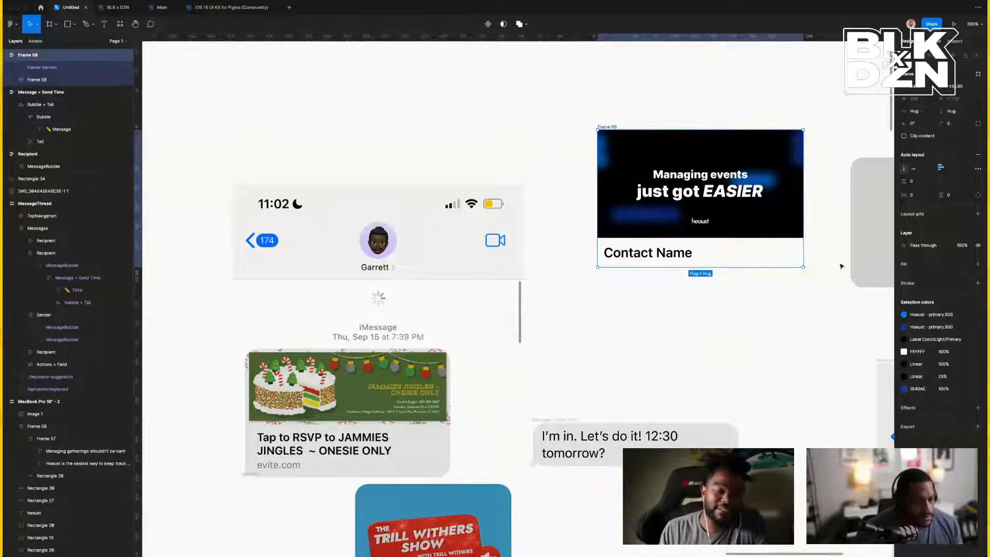
left_click(866, 269)
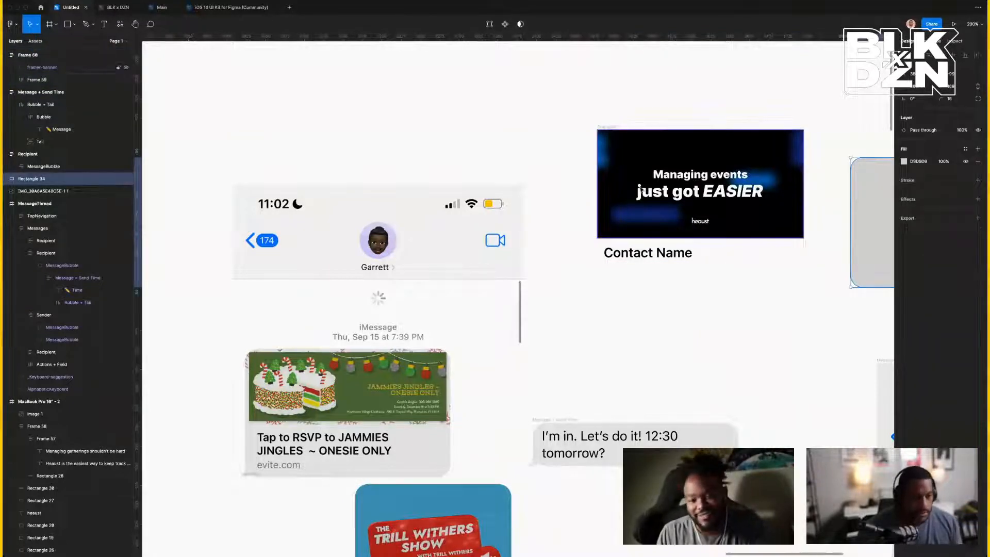
left_click(605, 128)
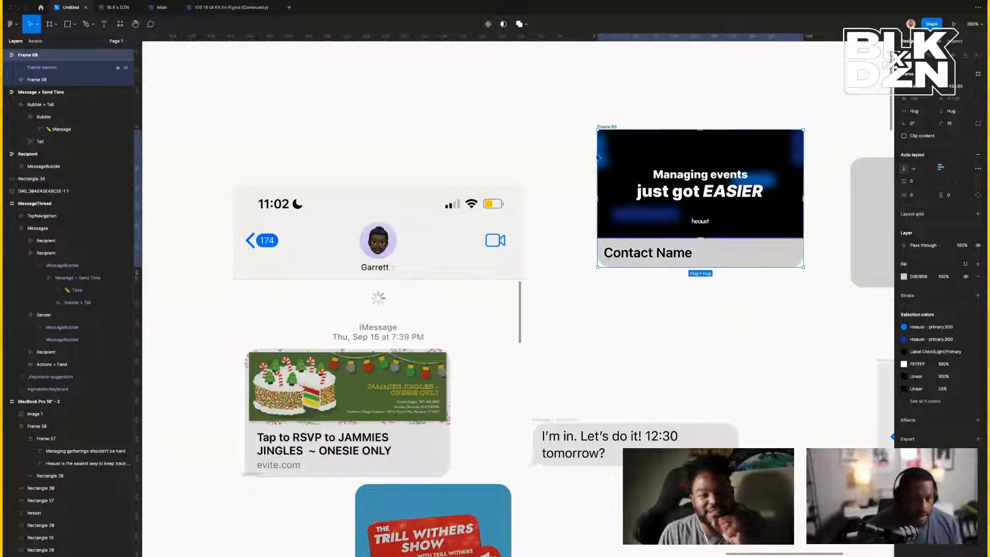
left_click(565, 152)
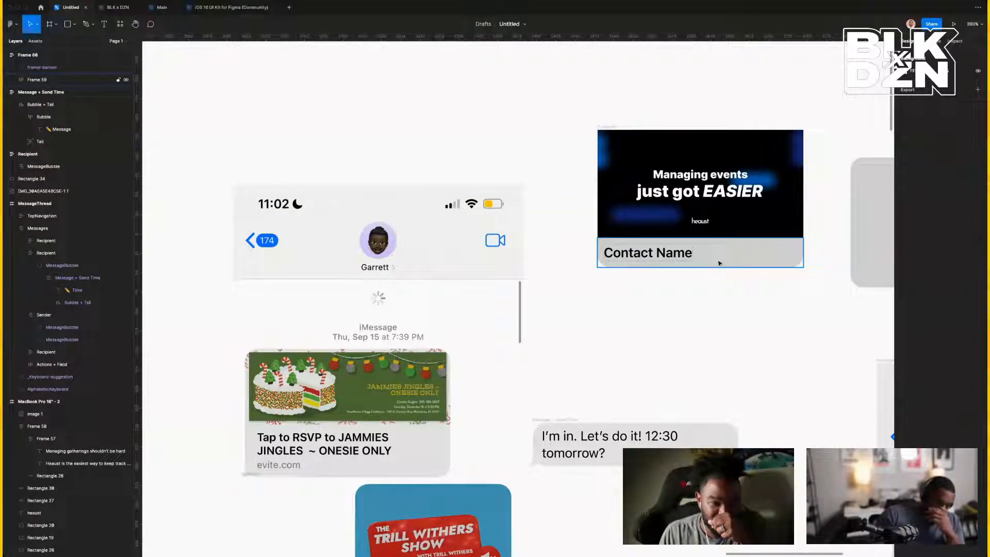
Paste the bubble tail into the Contact Name frame, then undo it.
left_click(529, 464)
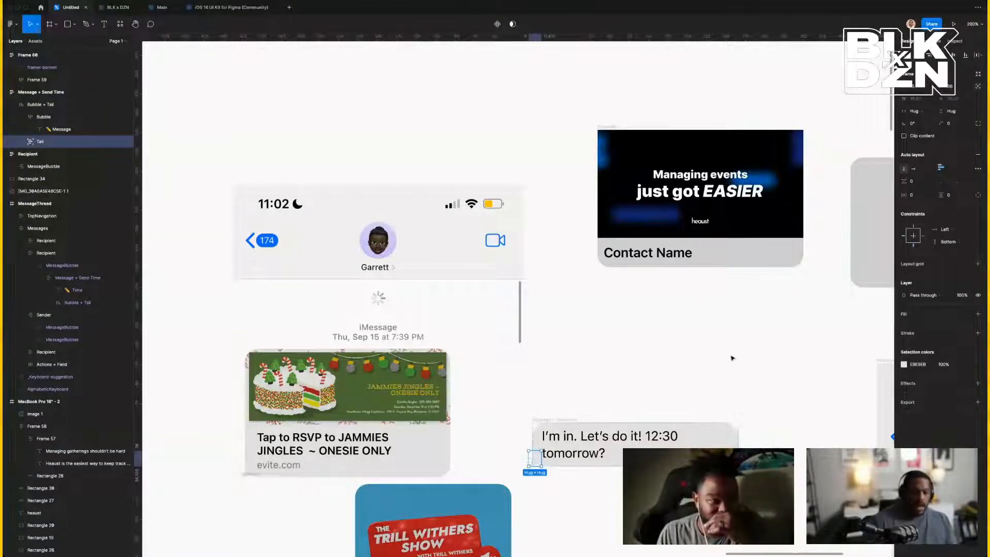
left_click(727, 265)
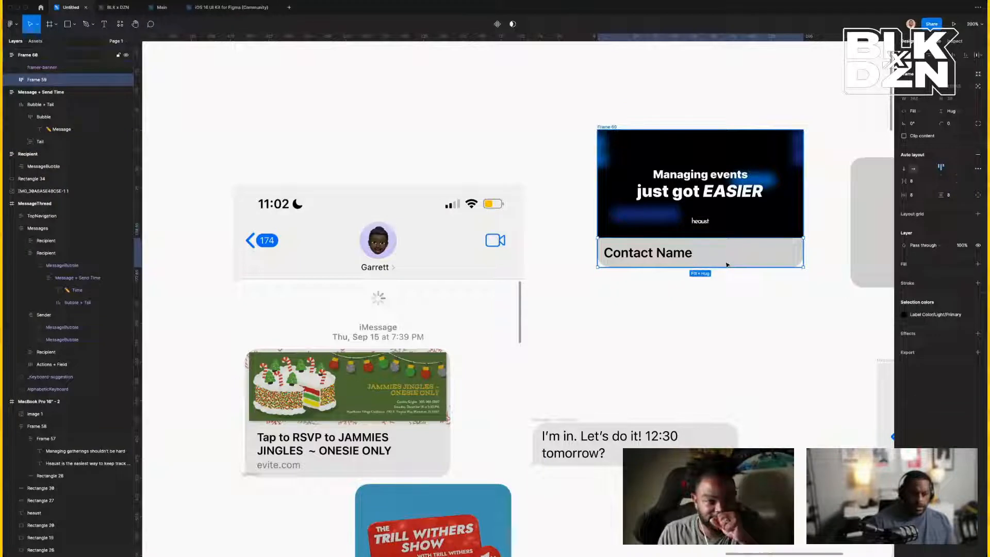
key("ctrl+v")
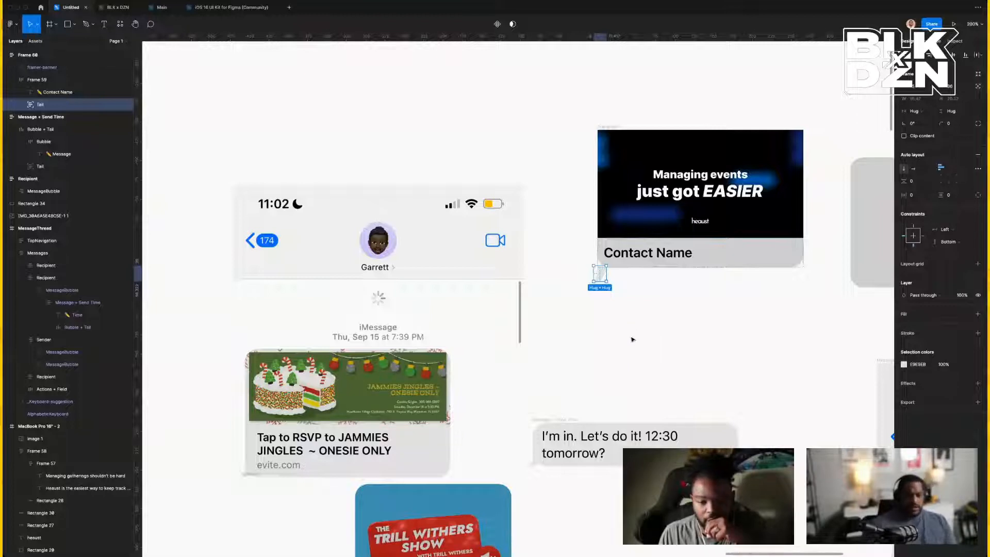
left_click(644, 363)
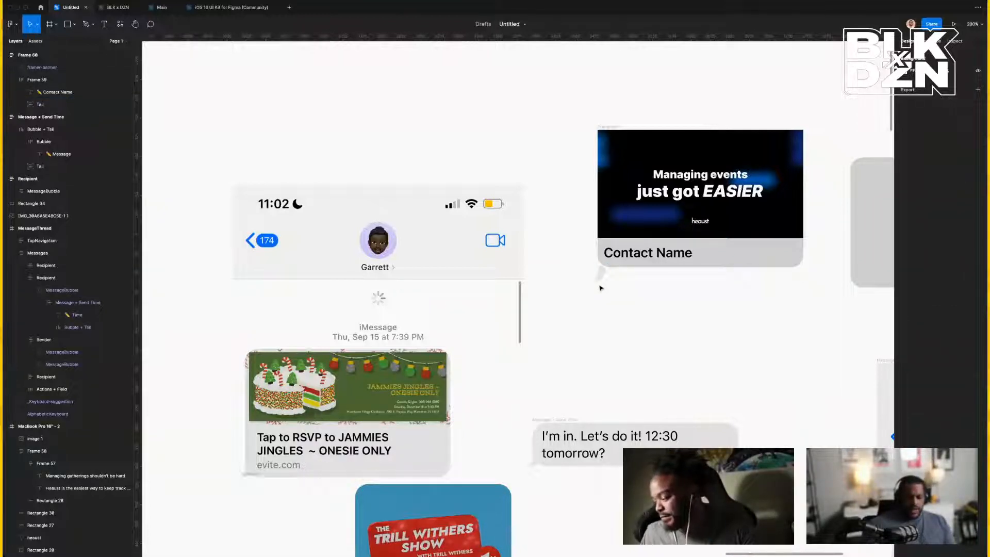
key("super+z")
key("super+z")
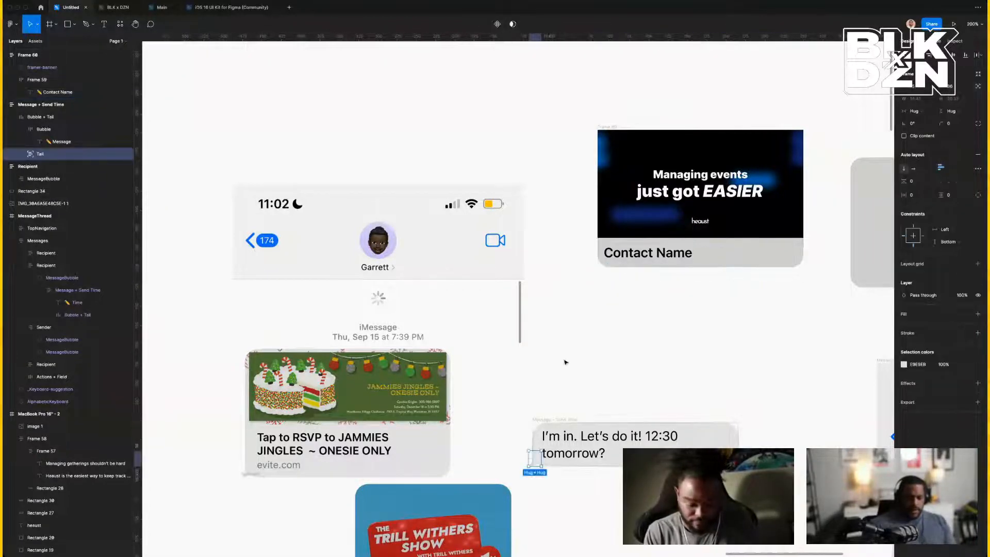
left_click(571, 476)
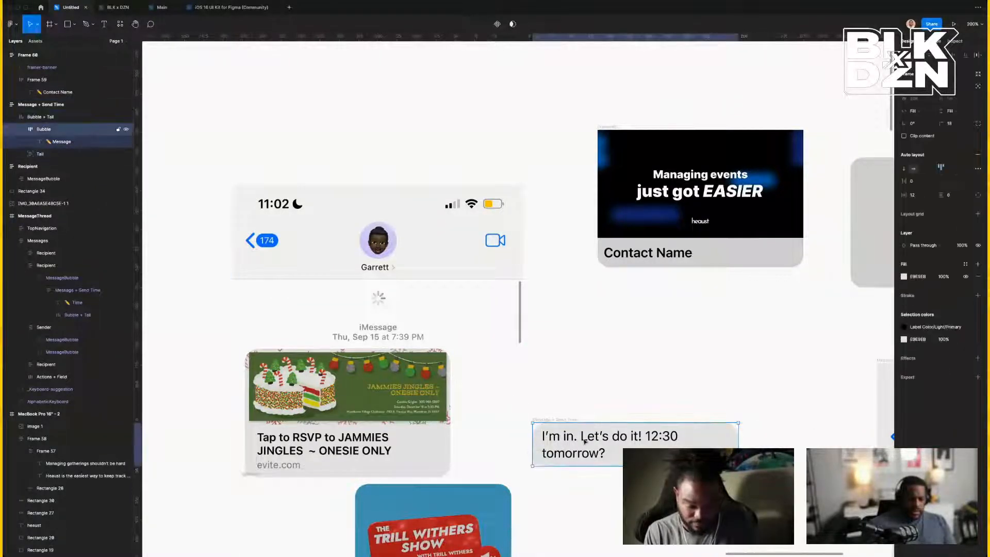
left_click(635, 253)
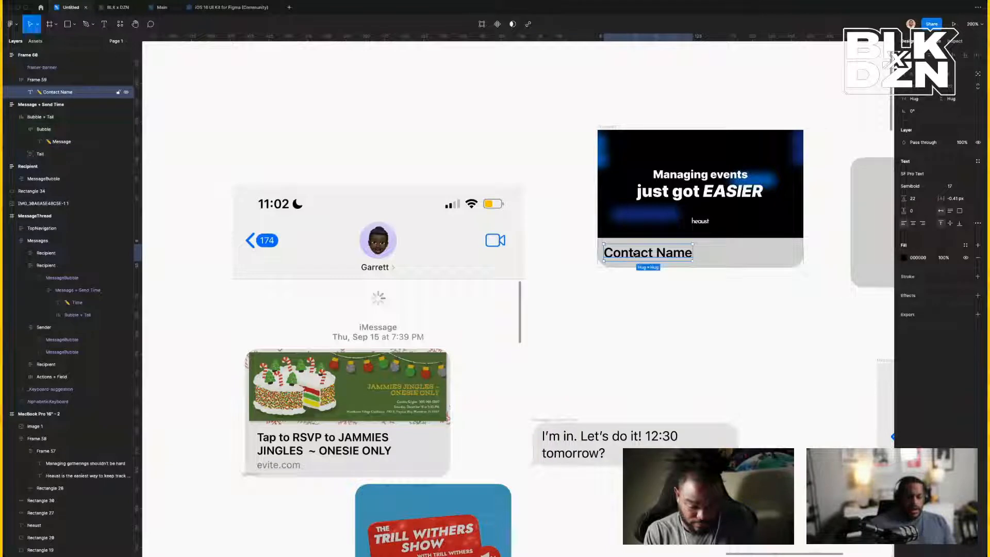
Duplicate the Message text layer inside the 'I'm in' bubble.
left_click(566, 441)
double_click(566, 441)
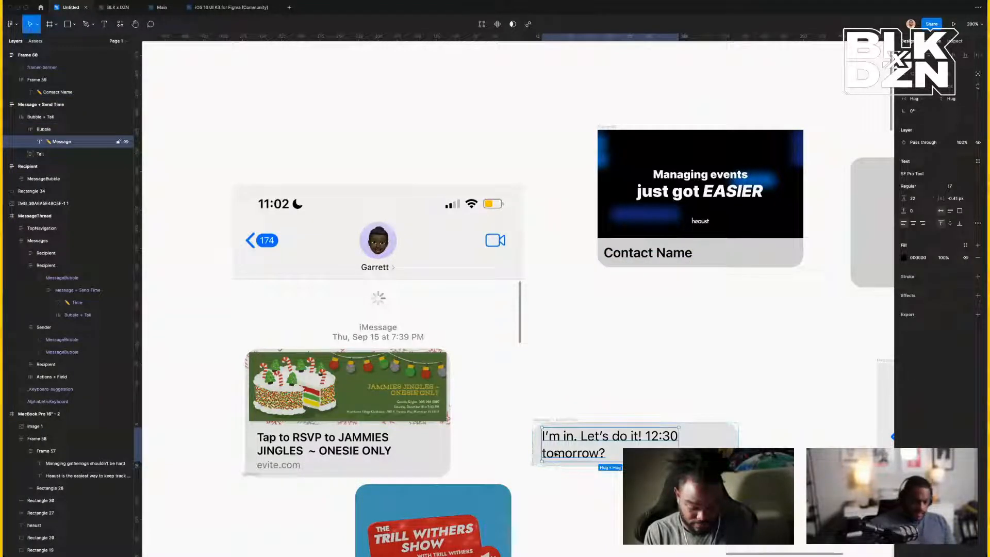
double_click(554, 453)
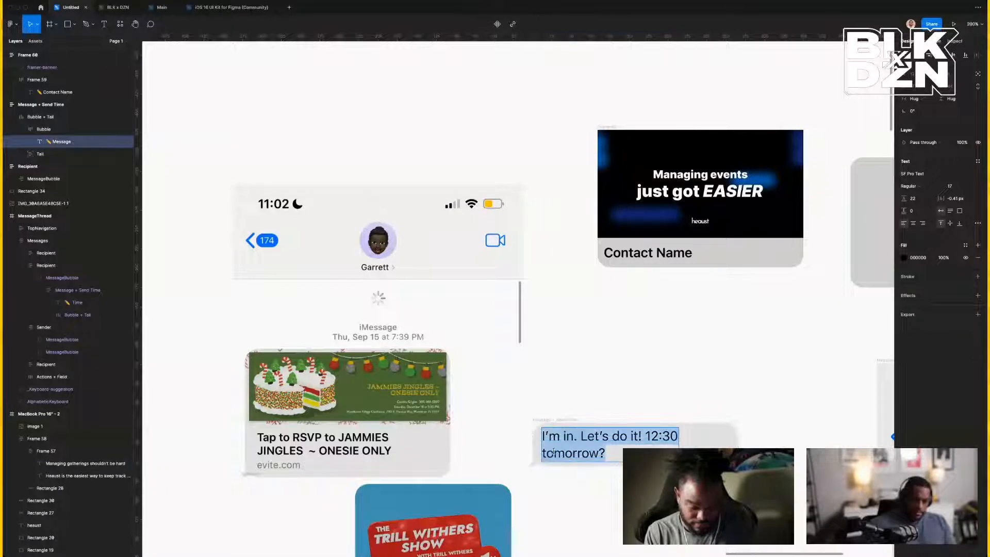
scroll(553, 452, "left", 1)
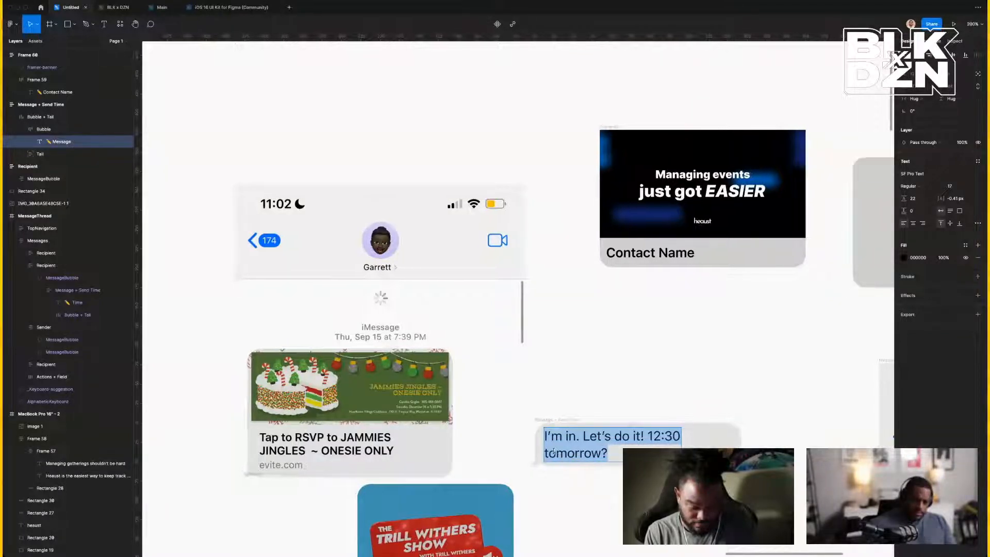
key("Escape")
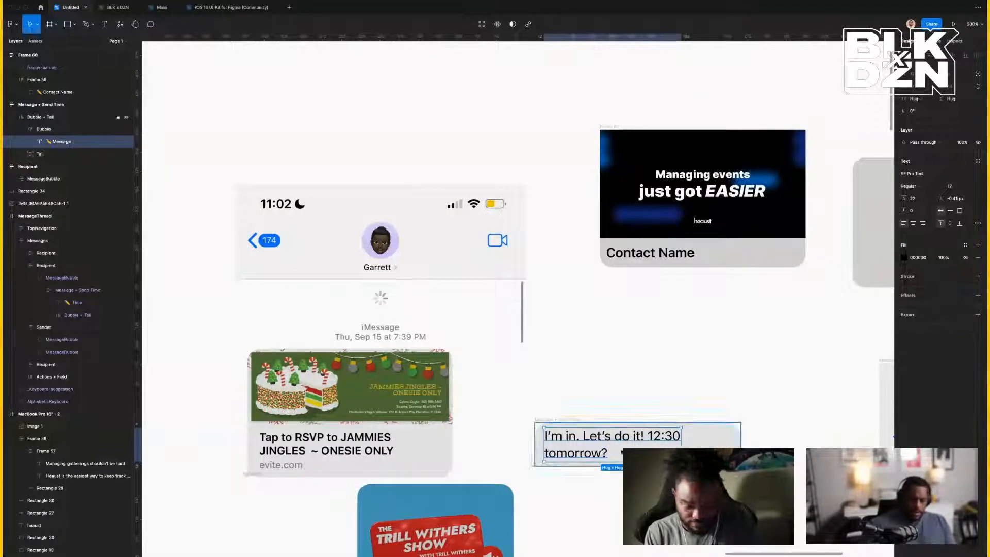
key("super+d")
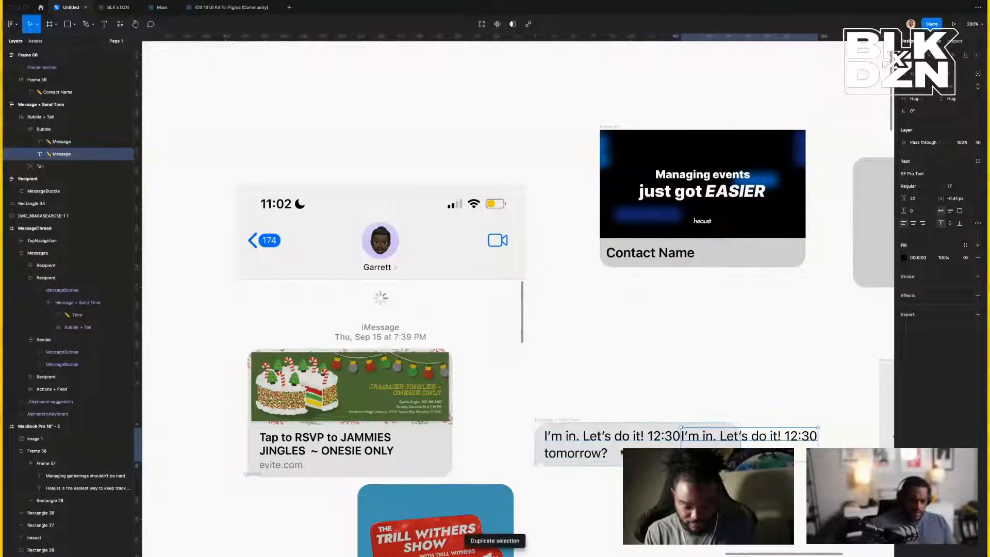
left_click(565, 422)
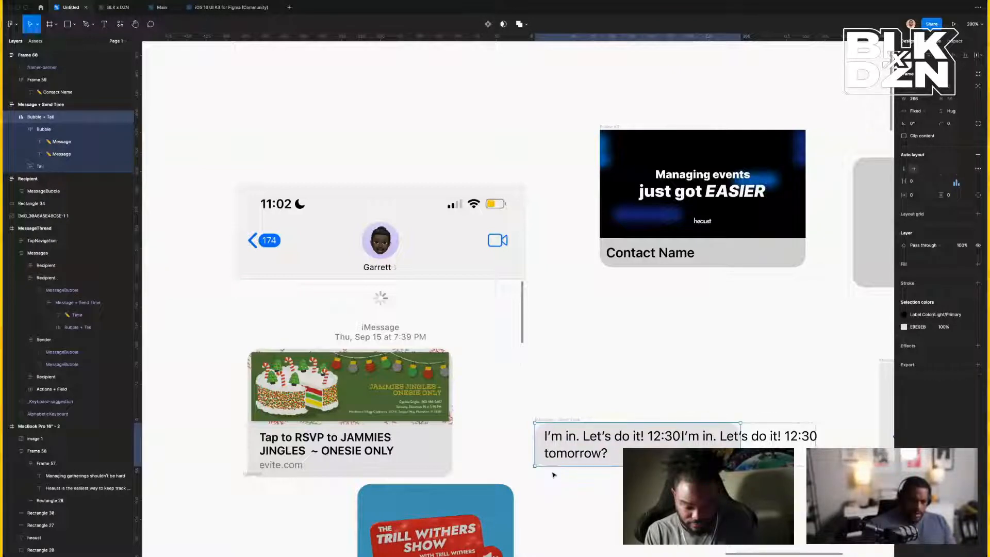
left_click(611, 487)
Add a line to the recipient message and move its bubble out of the phone onto the canvas.
scroll(384, 409, "right", 1)
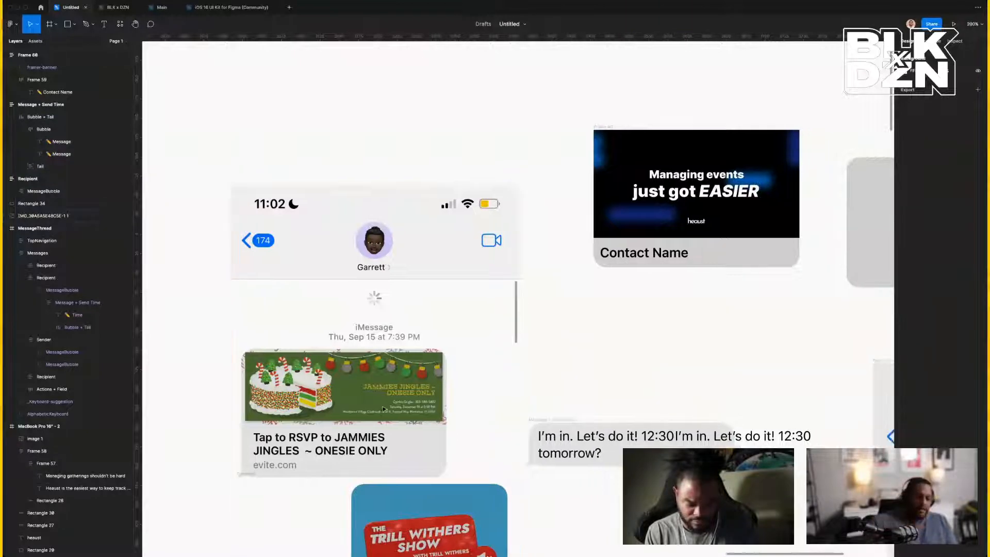
scroll(384, 409, "right", 5)
double_click(666, 486)
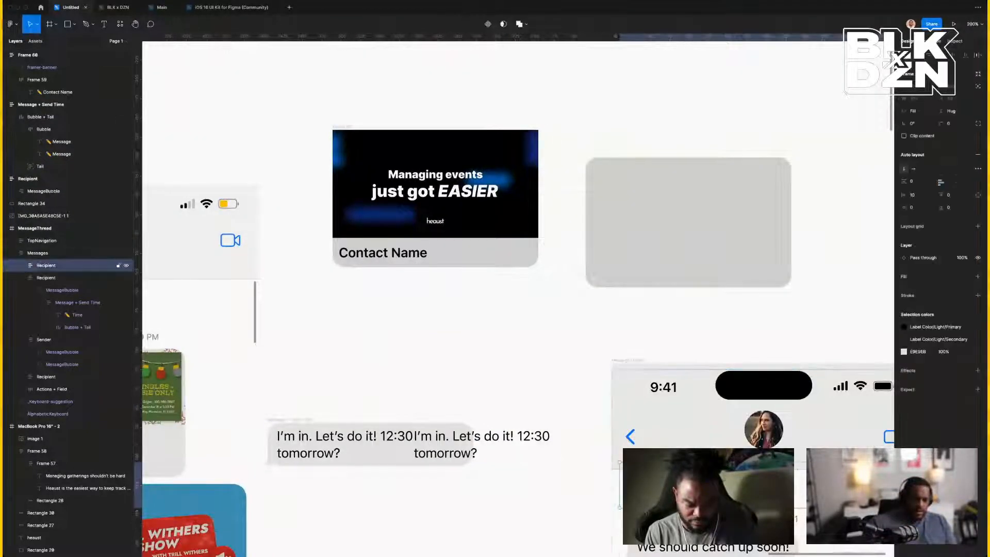
double_click(665, 489)
double_click(665, 490)
double_click(666, 490)
double_click(665, 490)
left_click(666, 490)
double_click(665, 490)
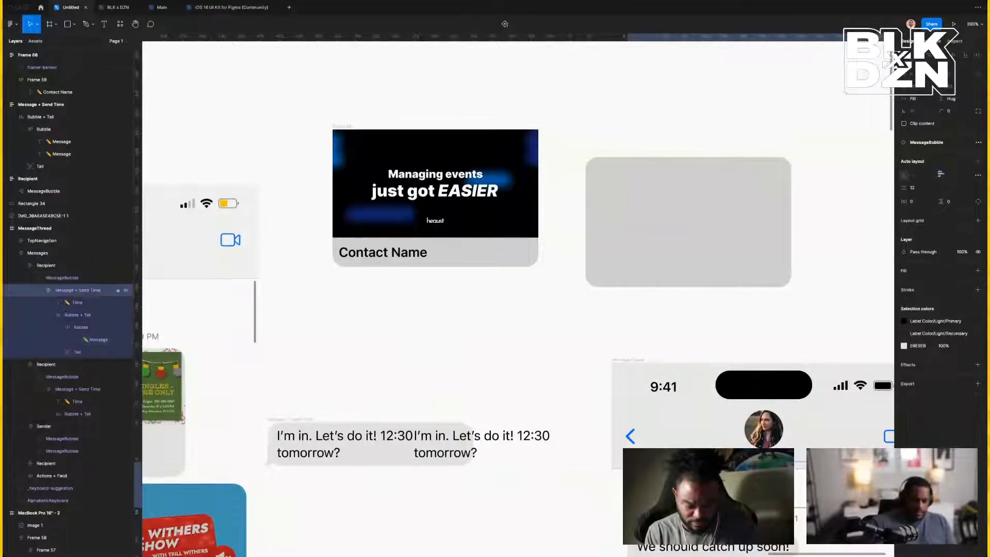
double_click(665, 490)
double_click(665, 490)
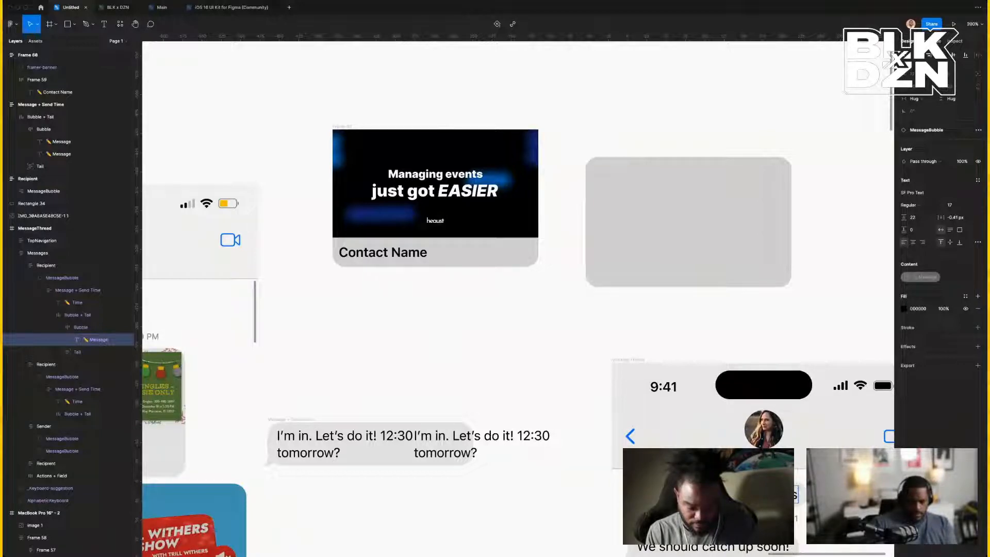
key("Return")
key("Return")
key("Return")
key("Return")
key("Return")
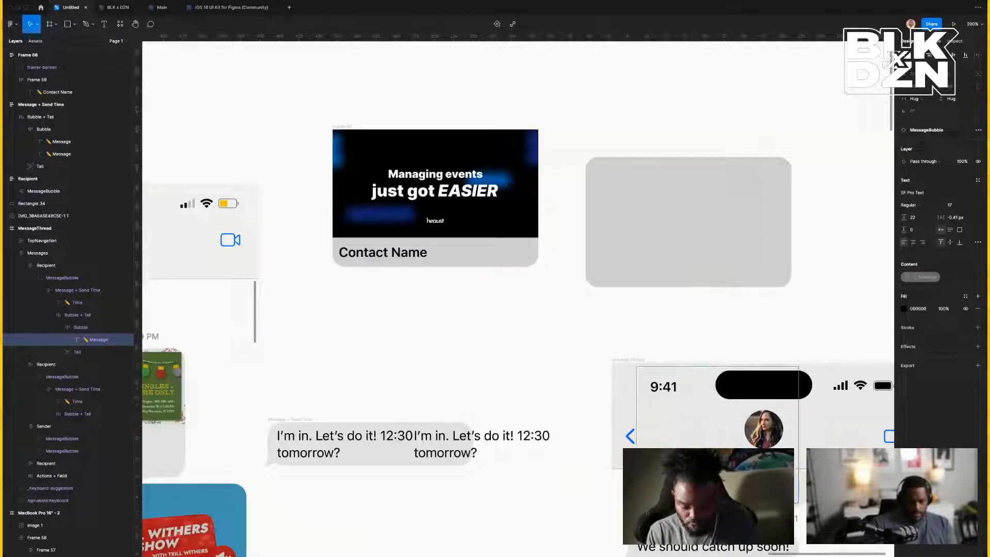
key("Escape")
left_click_drag(634, 495, 529, 491)
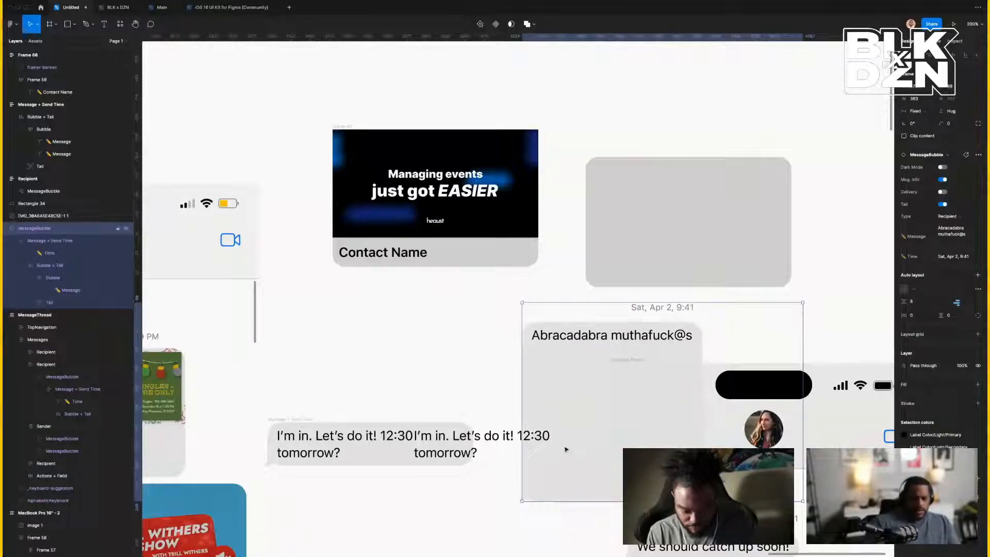
left_click(419, 480)
Add blank lines after 'tomorrow?' in the 'I'm in' message and delete the duplicate text.
left_click(360, 448)
double_click(330, 447)
double_click(329, 446)
double_click(329, 445)
left_click(330, 445)
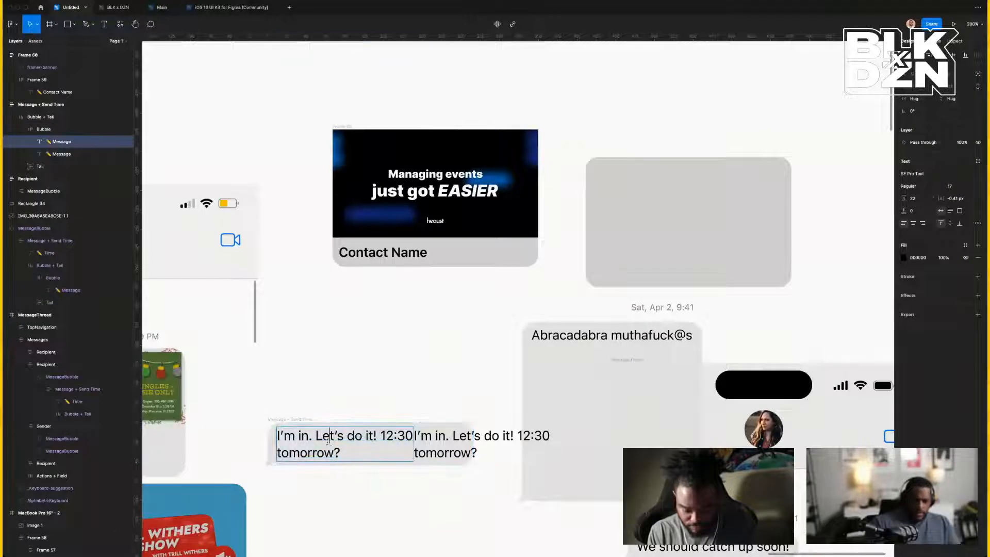
left_click(347, 449)
key("Return")
key("Return")
key("Return")
key("Return")
key("Return")
key("Return")
key("Return")
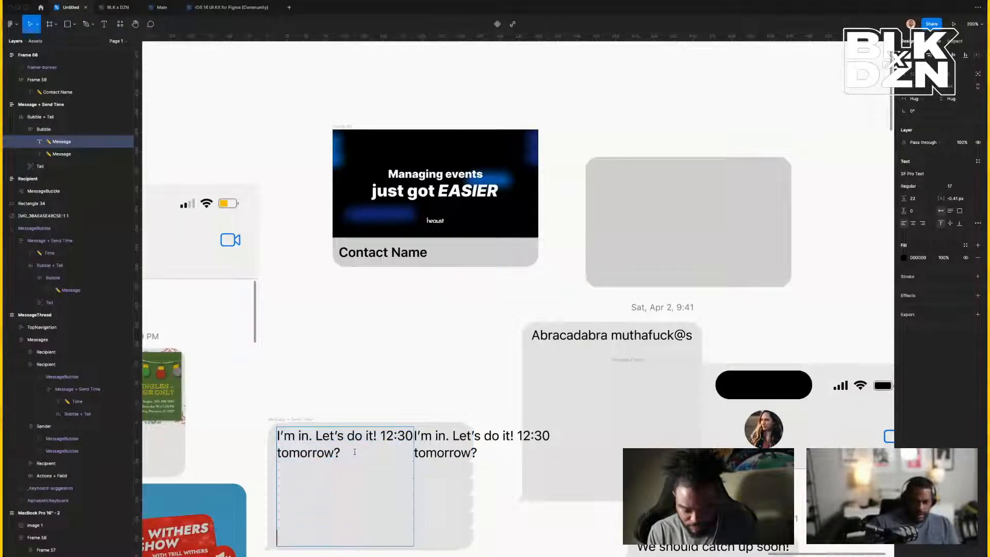
key("Escape")
left_click(469, 439)
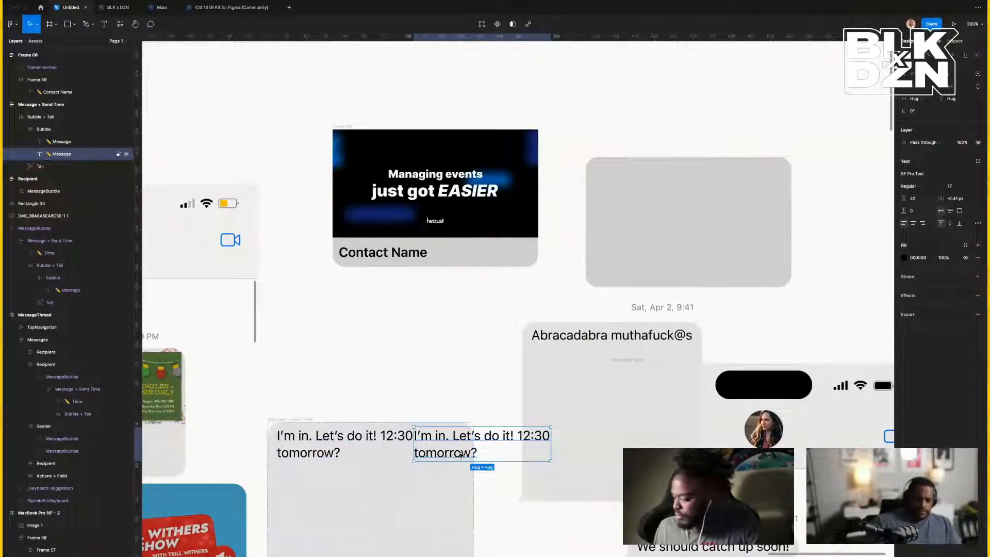
key("Delete")
scroll(350, 458, "down", 1)
scroll(350, 458, "down", 2)
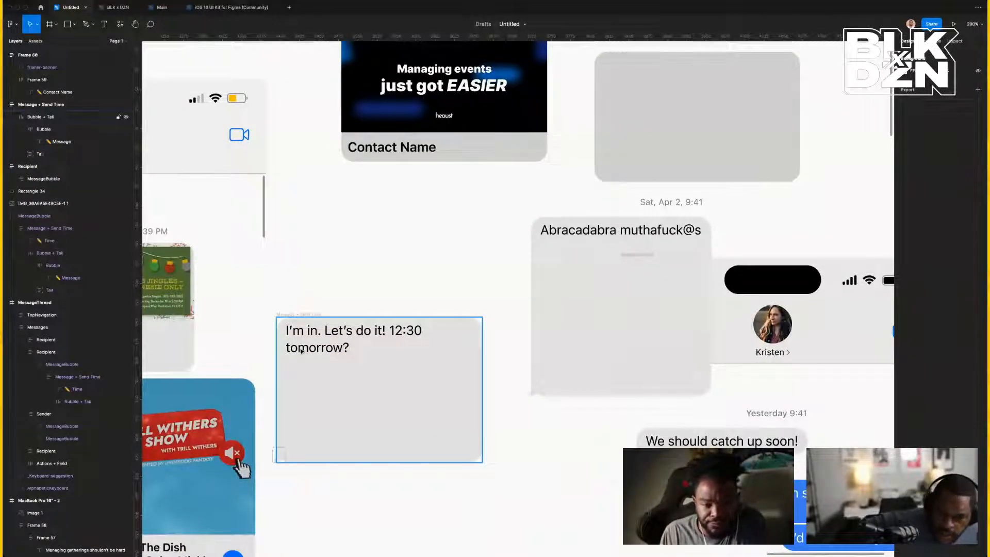
Inspect the bubble's Tail layer and its Vector shape in the Layers panel.
left_click(66, 153)
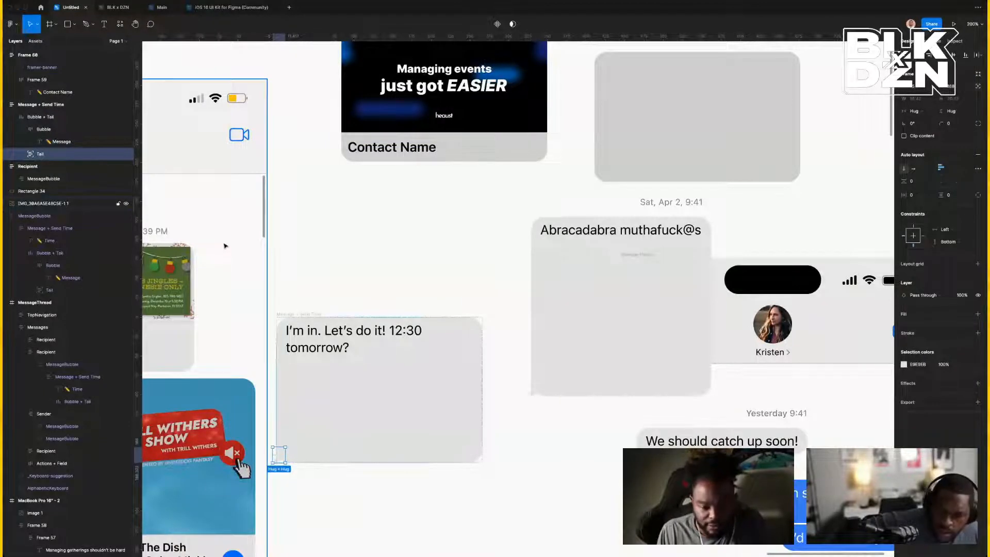
left_click(21, 154)
left_click(57, 166)
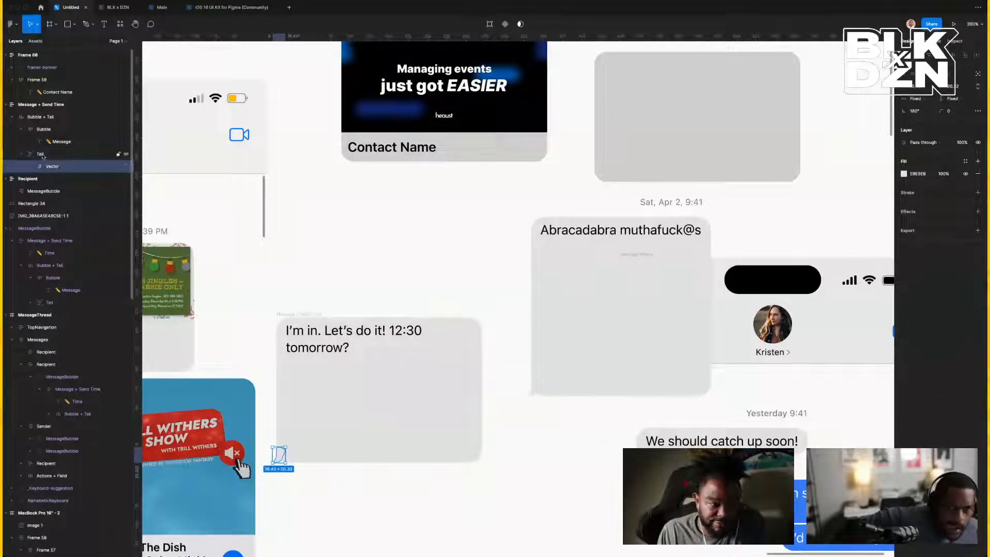
left_click(43, 156)
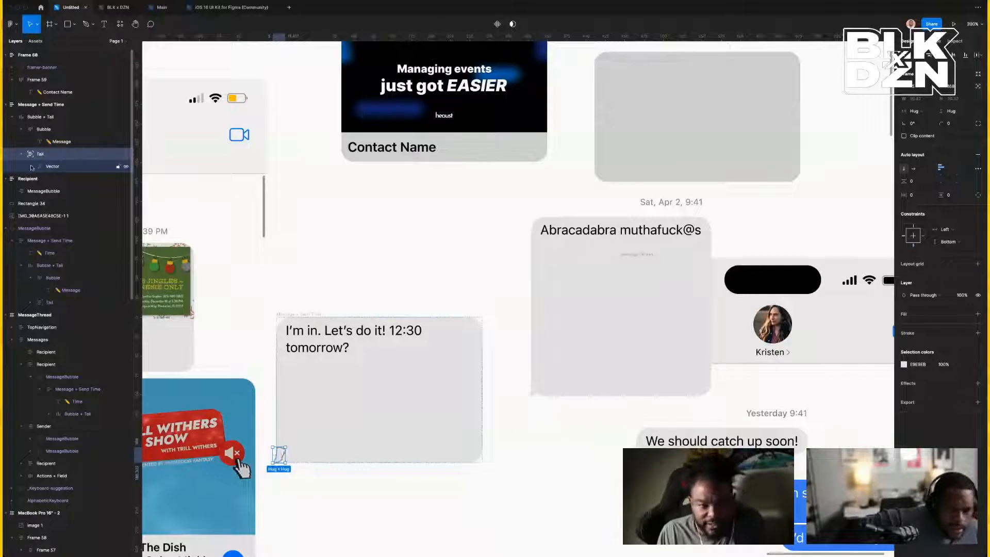
left_click(36, 133)
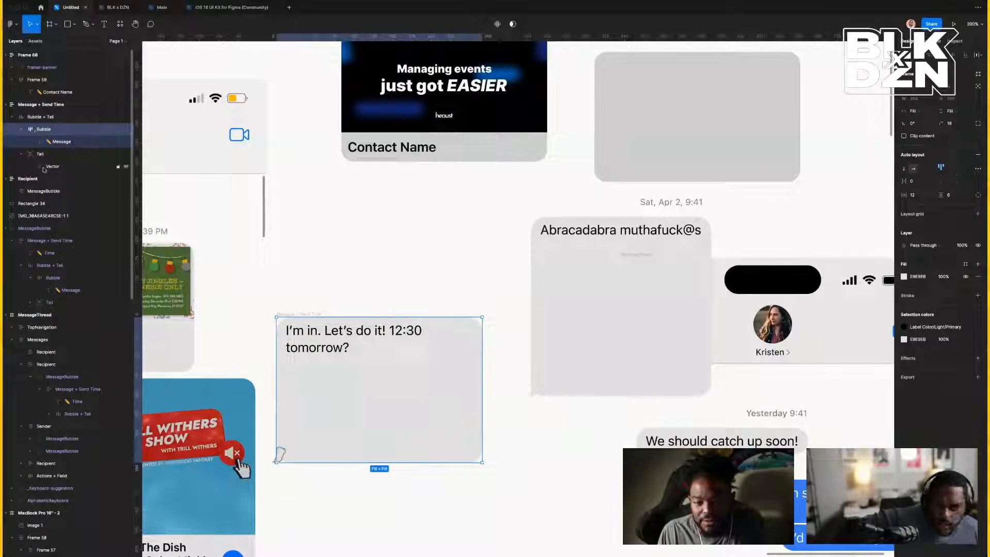
left_click(31, 154)
left_click(22, 154)
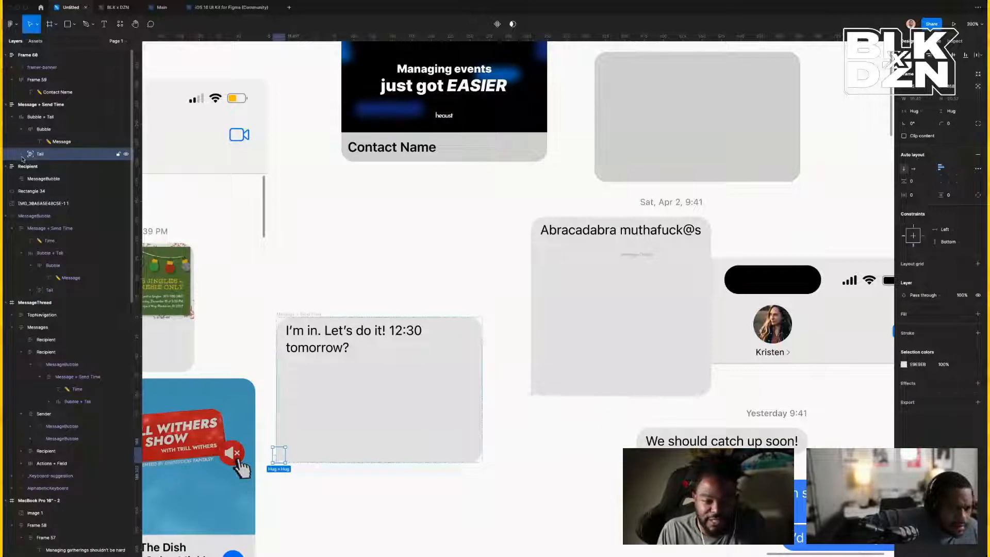
Set the Bubble frame's auto-layout horizontal padding to 0.
left_click(307, 349)
double_click(307, 349)
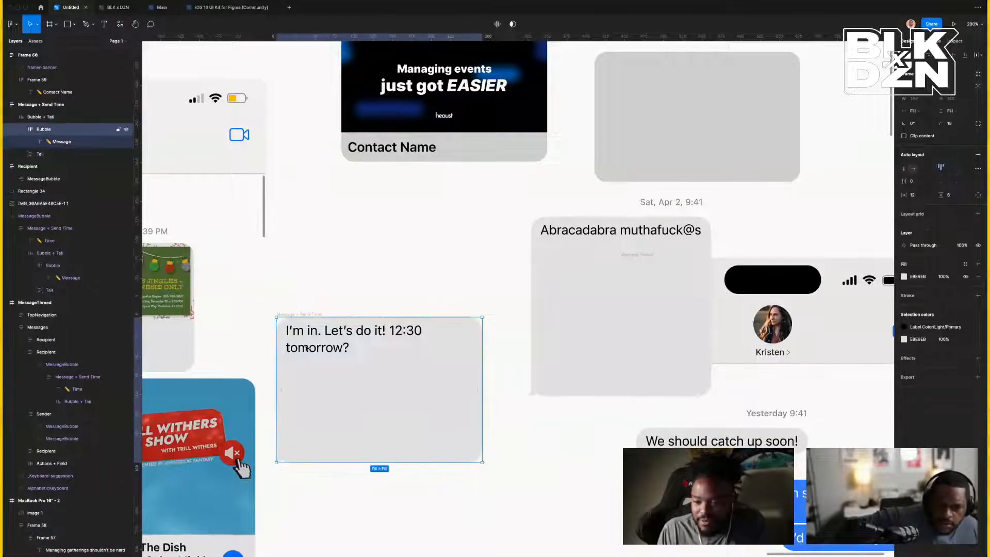
double_click(307, 349)
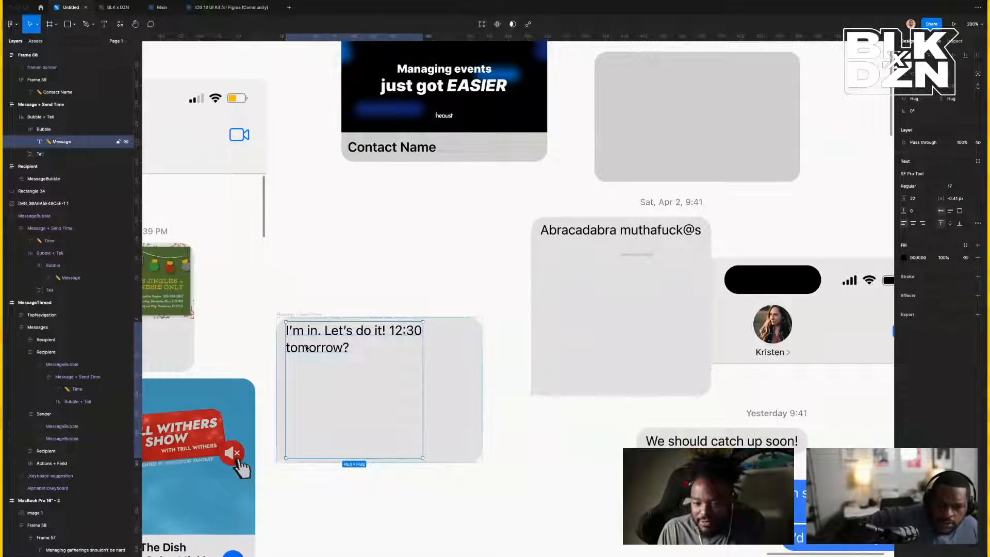
left_click(281, 416)
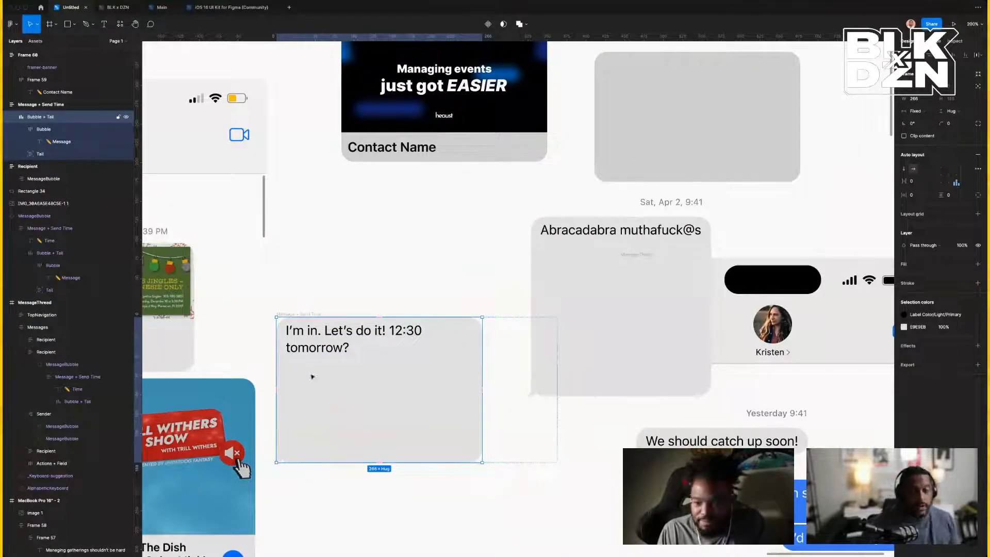
double_click(304, 344)
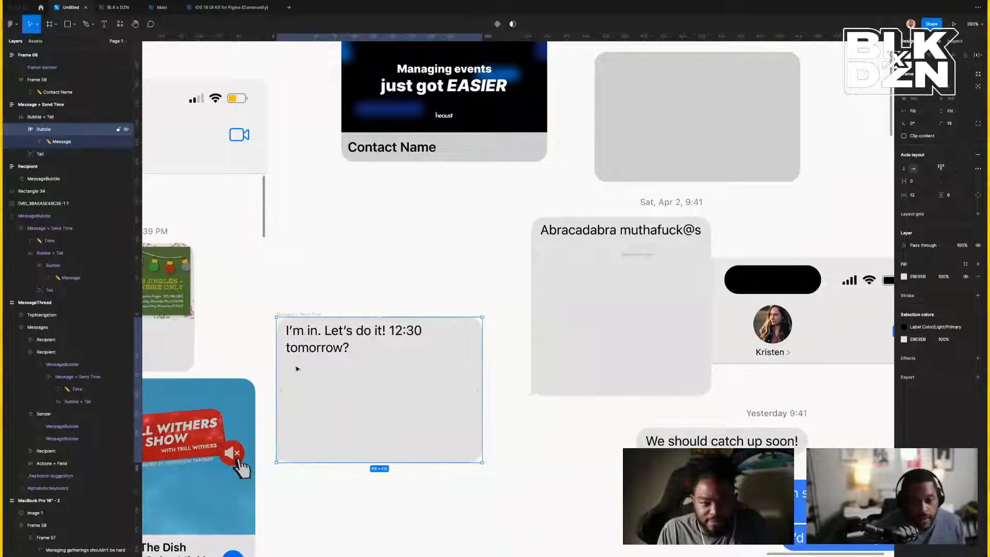
double_click(289, 349)
key("Escape")
key("Escape")
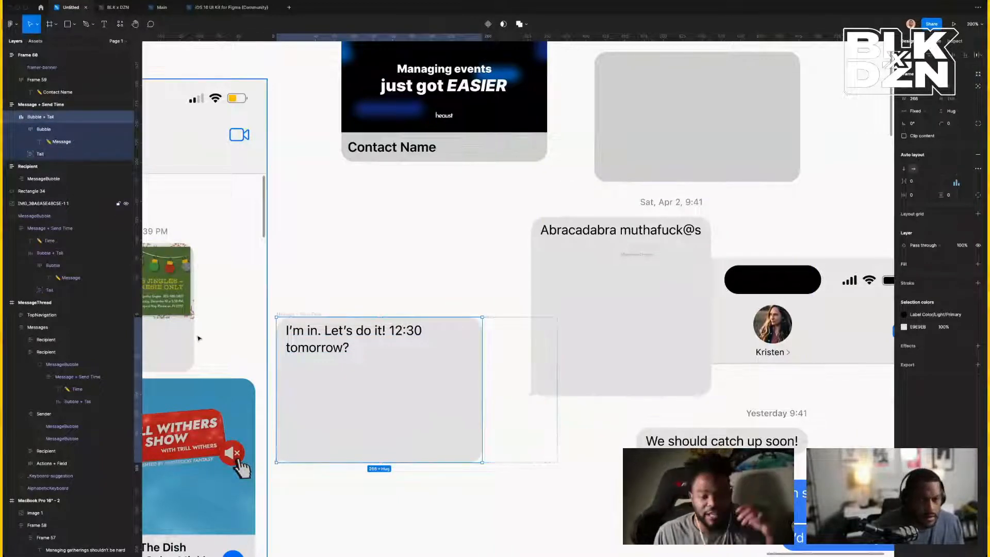
left_click(37, 133)
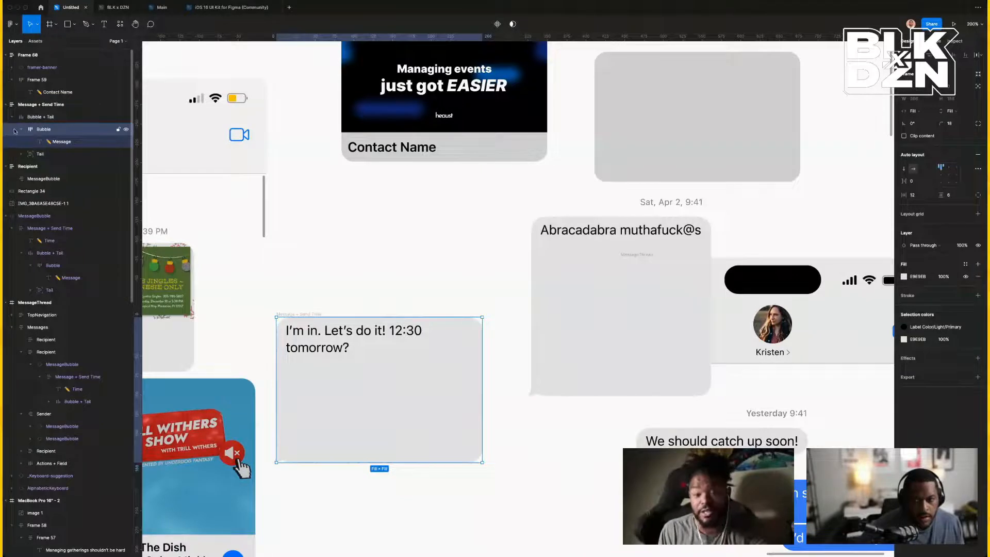
left_click(22, 129)
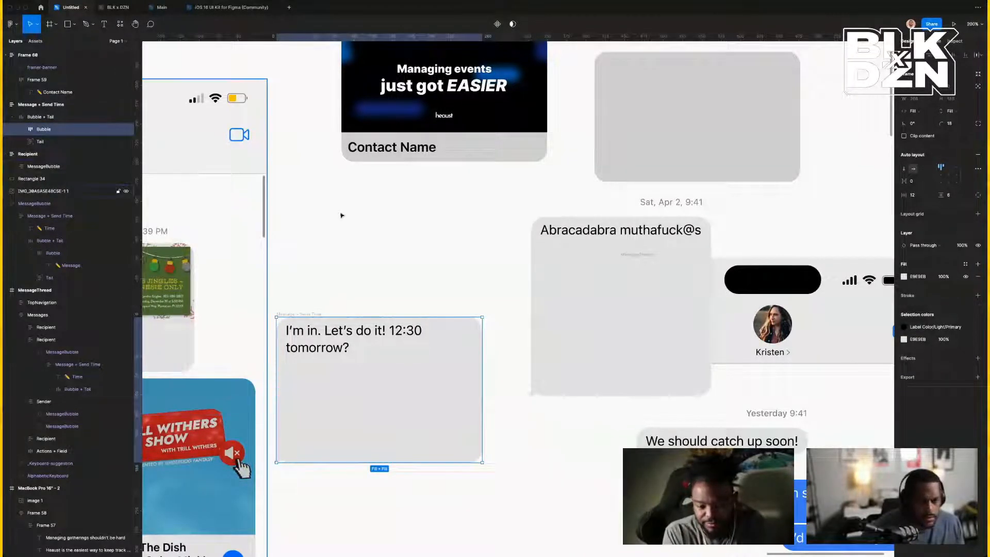
left_click(916, 195)
type("0")
key("Return")
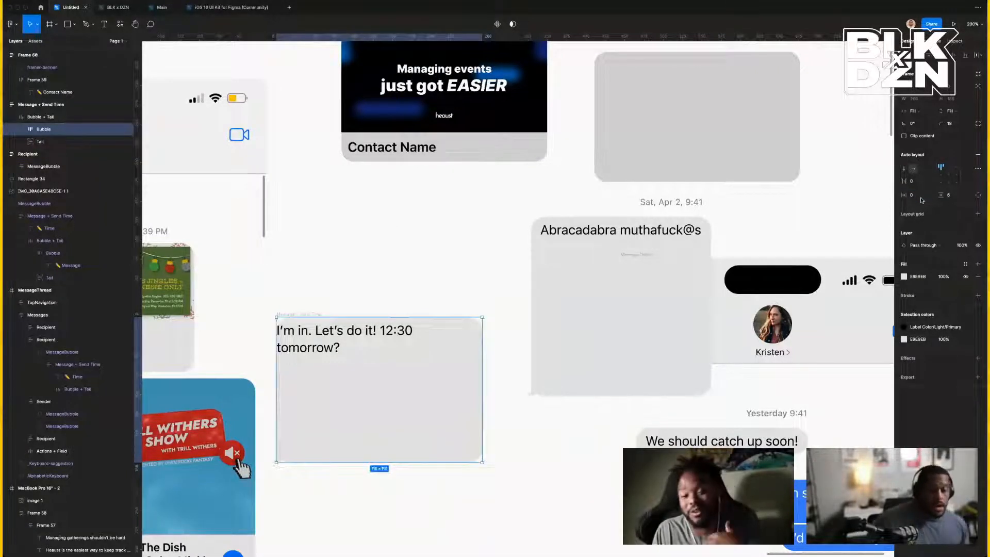
Widen the message text to a fixed ~270 width across the bubble, undoing a stray Contact Name paste.
left_click(314, 352)
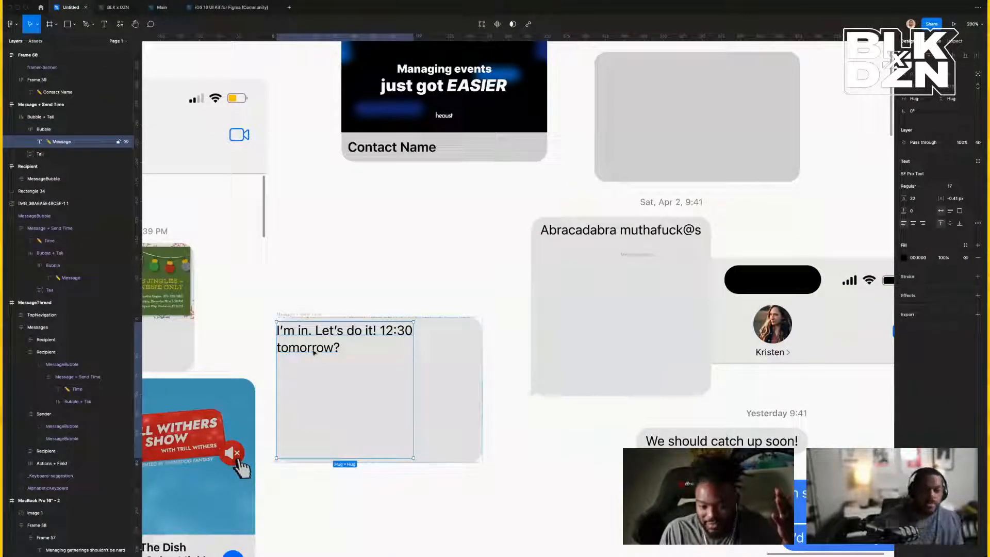
left_click_drag(413, 376, 482, 375)
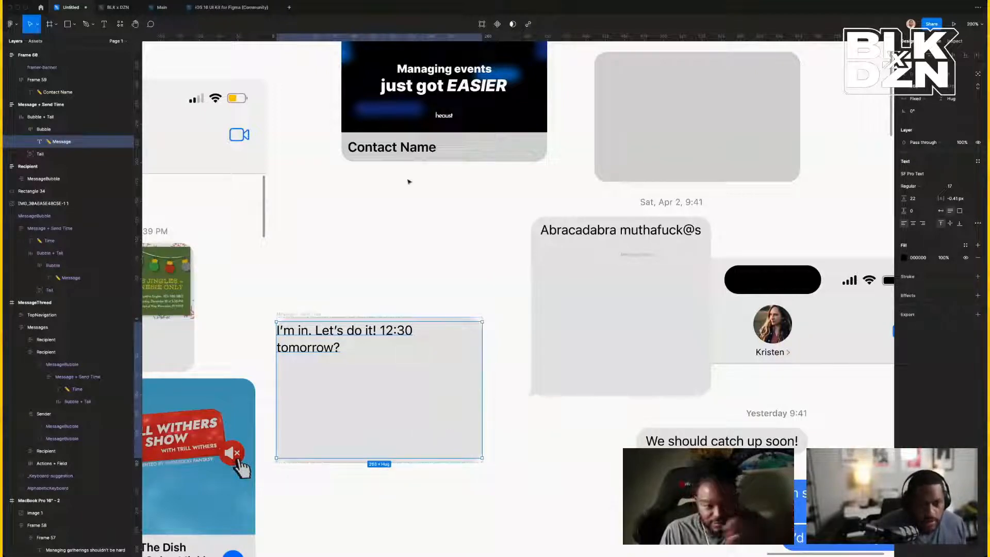
left_click(410, 148)
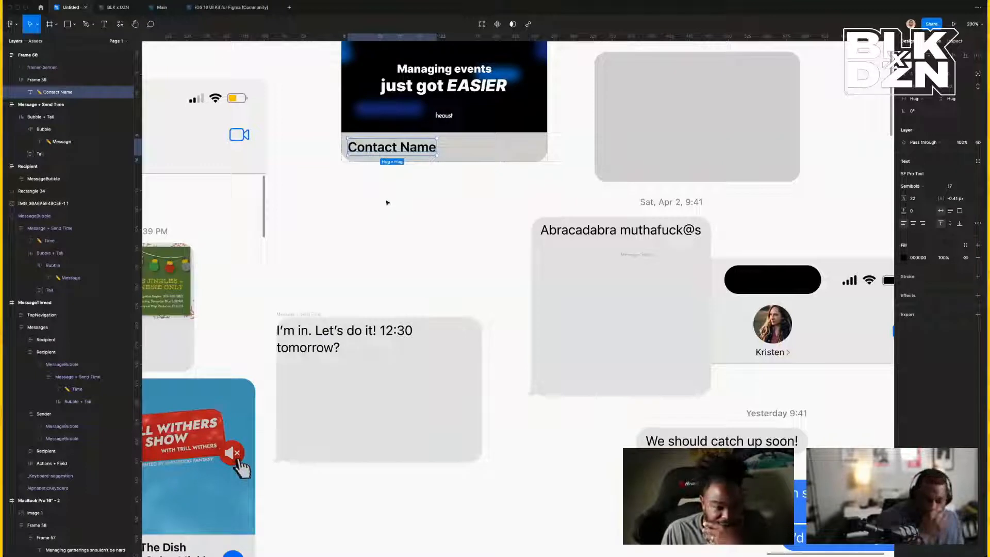
left_click(500, 146)
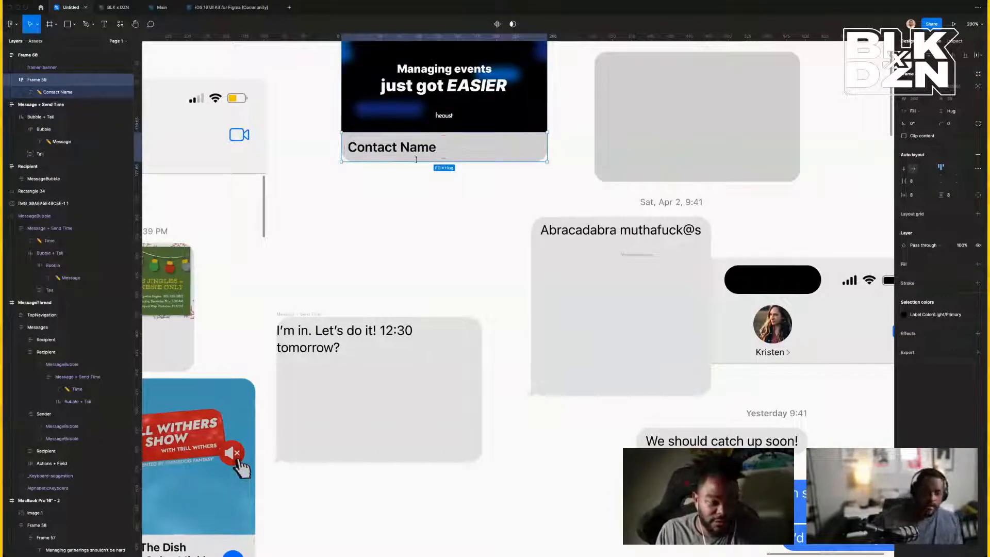
left_click(347, 348)
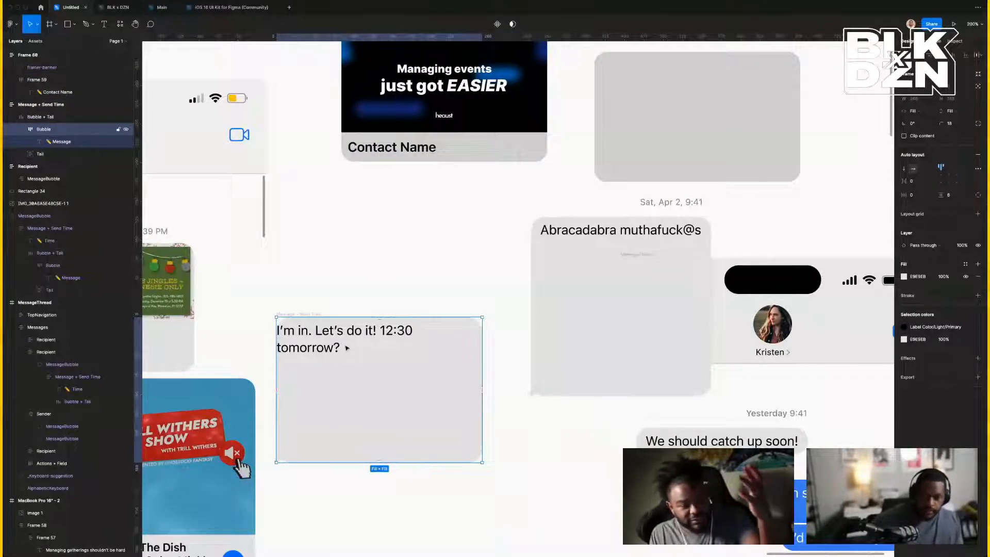
key("ctrl+v")
key("ctrl+z")
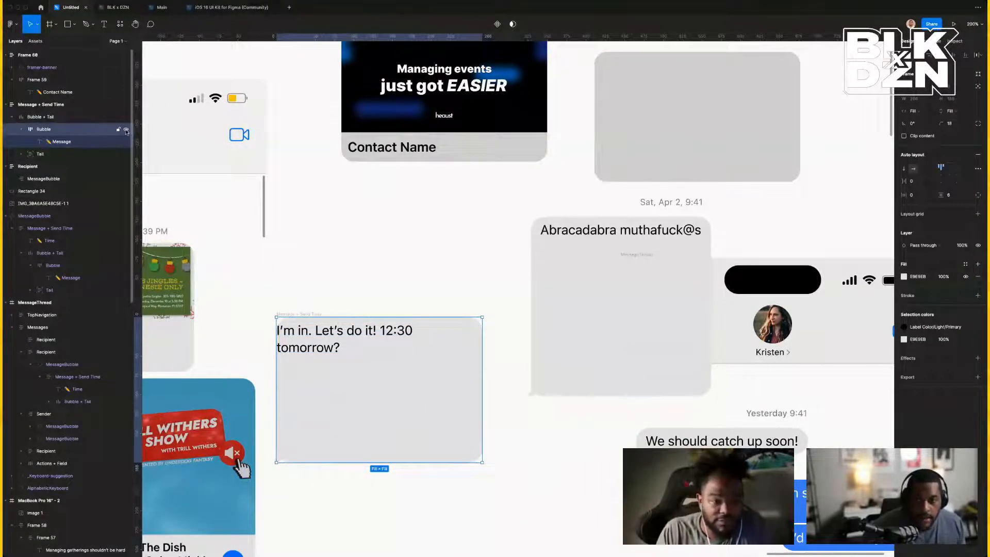
left_click(75, 141)
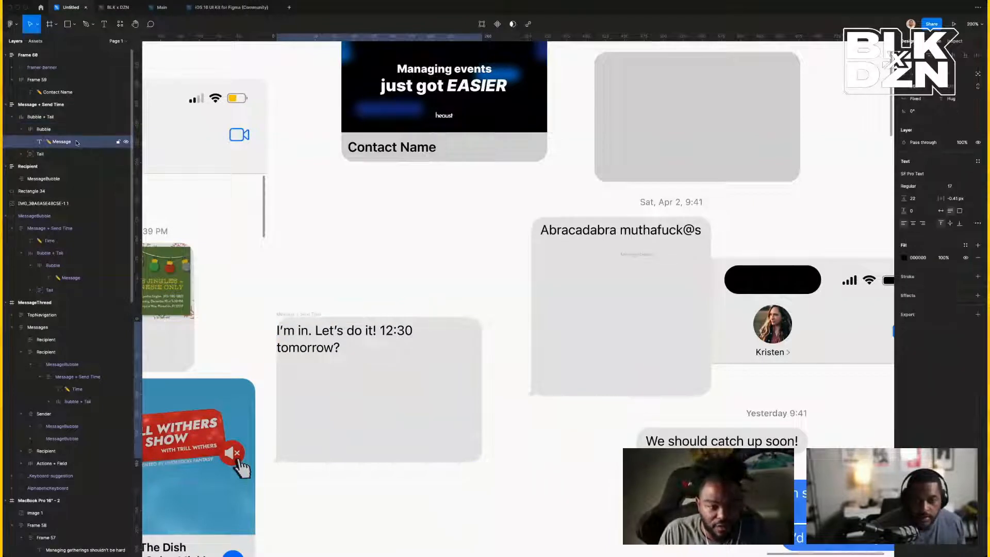
Wrap the message text in auto layout and paste the Contact Name frame, stacked vertically.
key("shift+a")
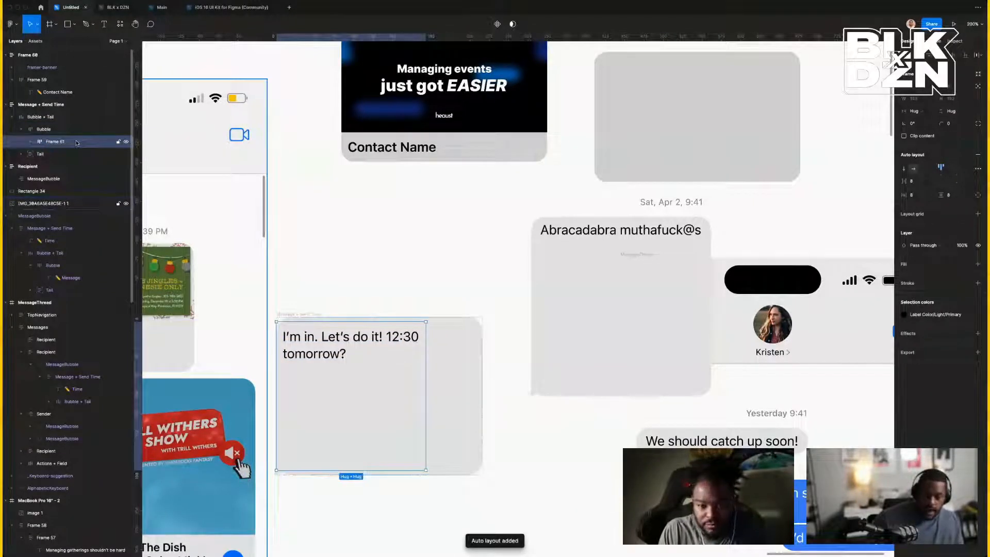
key("ctrl+v")
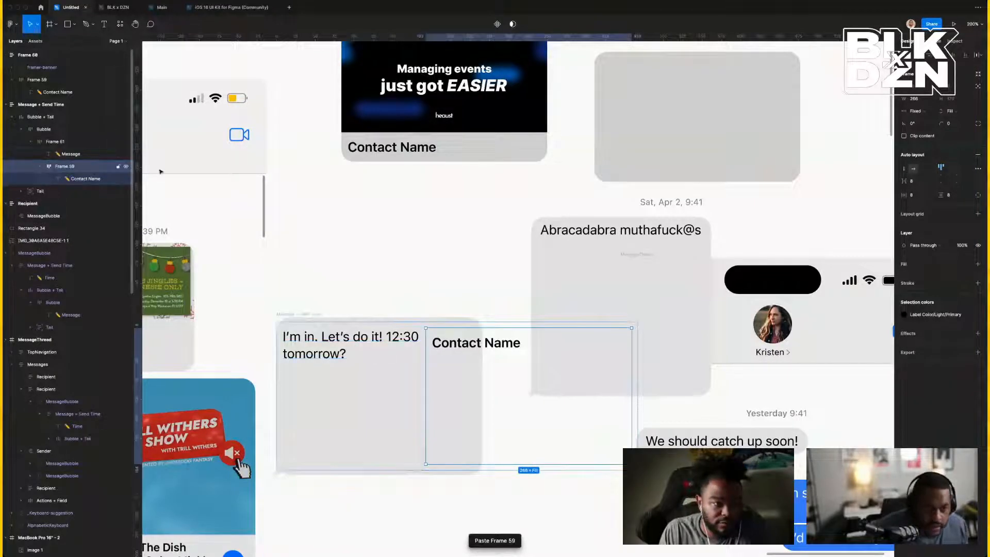
left_click(904, 169)
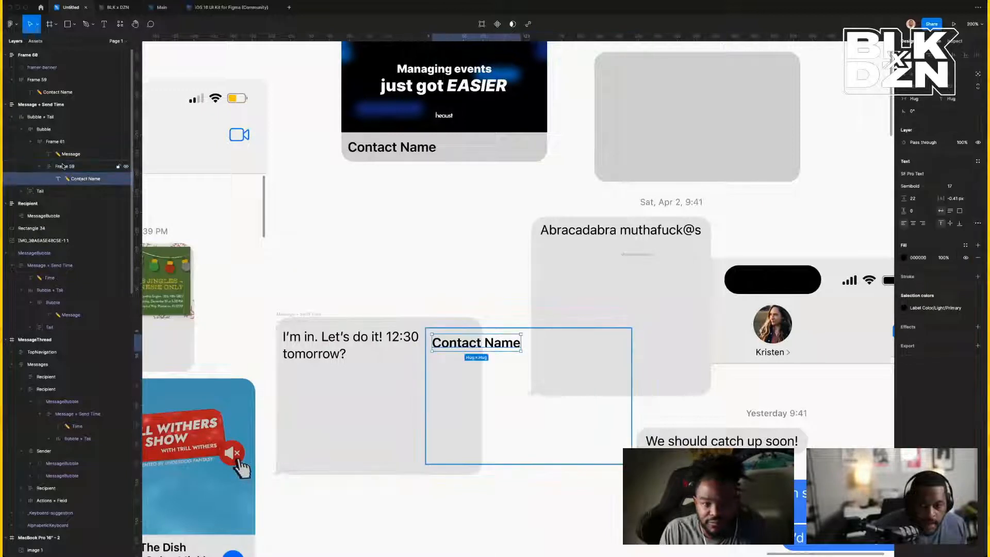
left_click(60, 143)
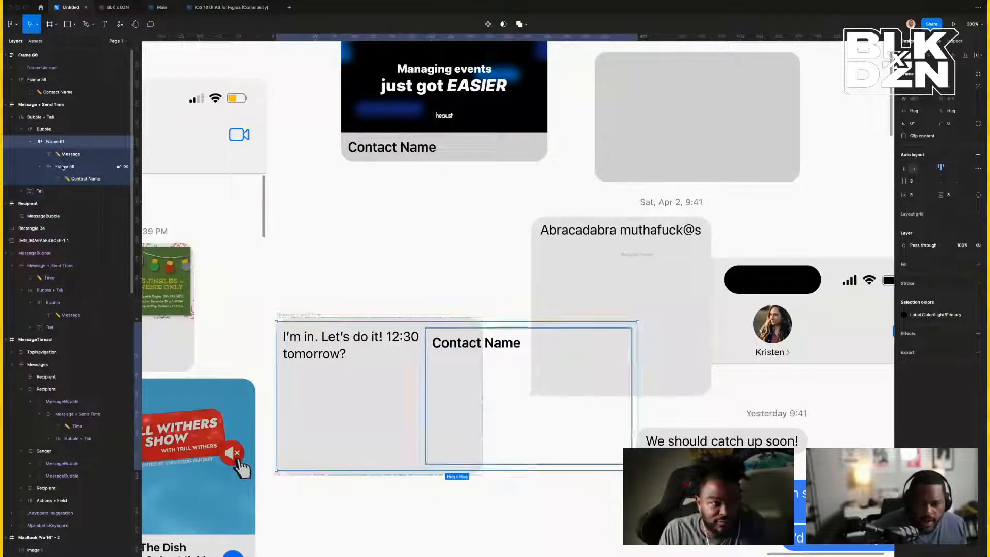
left_click(69, 166)
mouse_move(74, 159)
left_mouse_down()
mouse_move(72, 148)
mouse_move(66, 176)
mouse_move(64, 160)
left_mouse_up()
Ungroup the extra frame and re-wrap both texts in auto layout filling the 266-wide bubble.
left_click(68, 180)
left_click(56, 154)
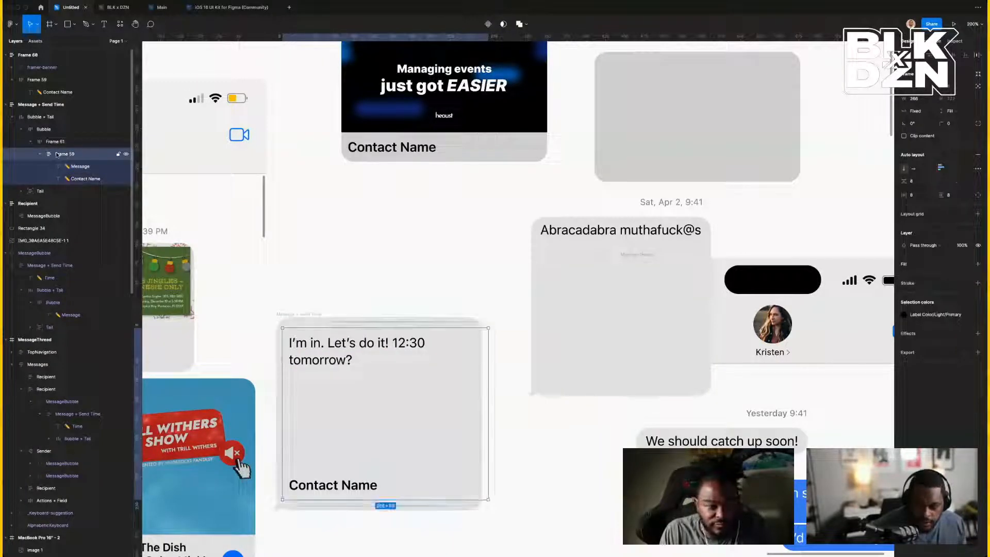
key("super+shift+g")
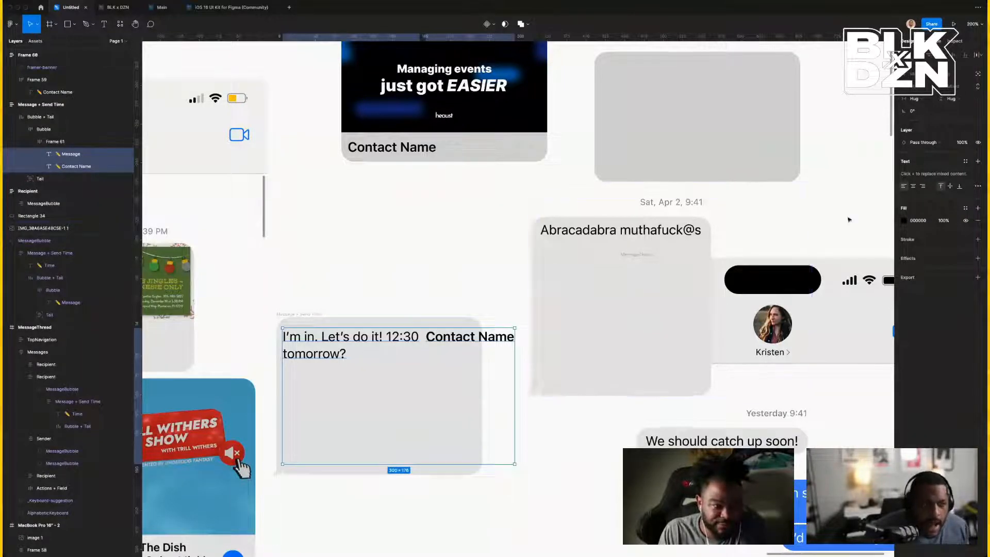
key("shift+a")
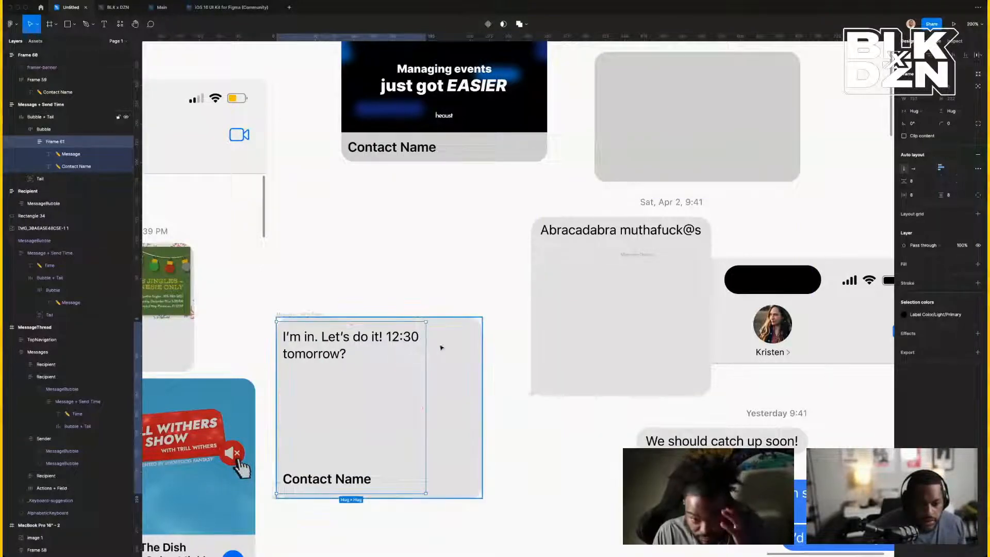
left_click(922, 112)
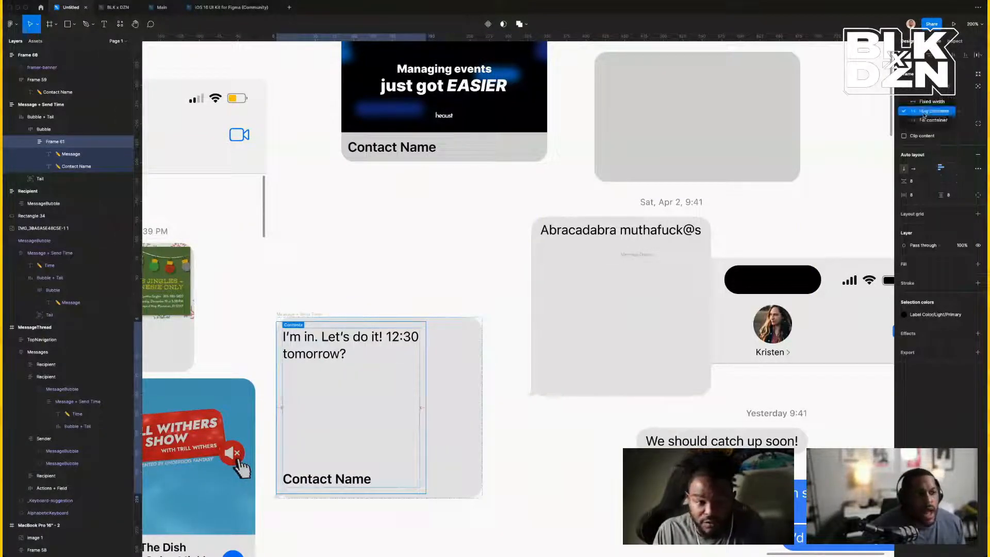
left_click(923, 123)
left_click(922, 112)
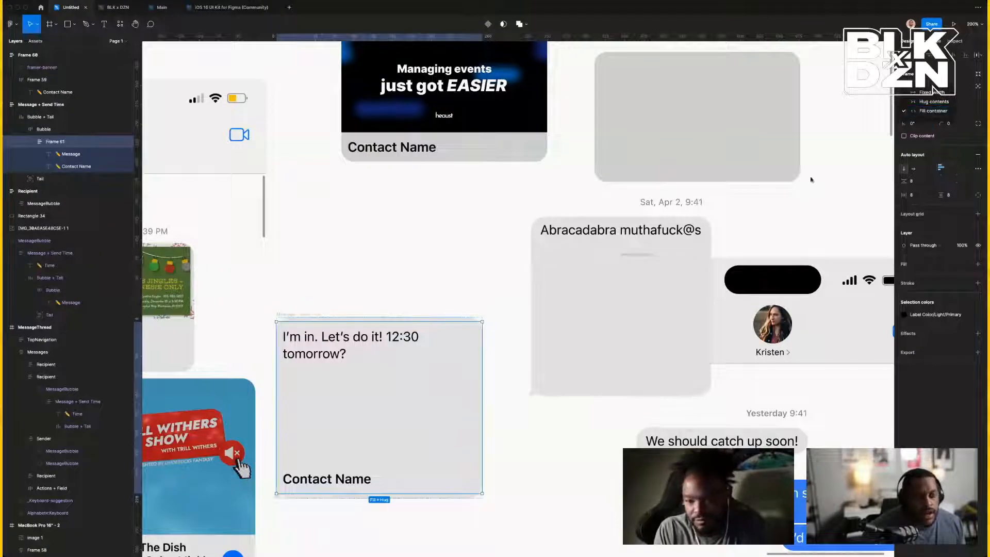
Delete the Managing events banner image, then undo to restore it.
left_click(471, 127)
left_click(509, 130)
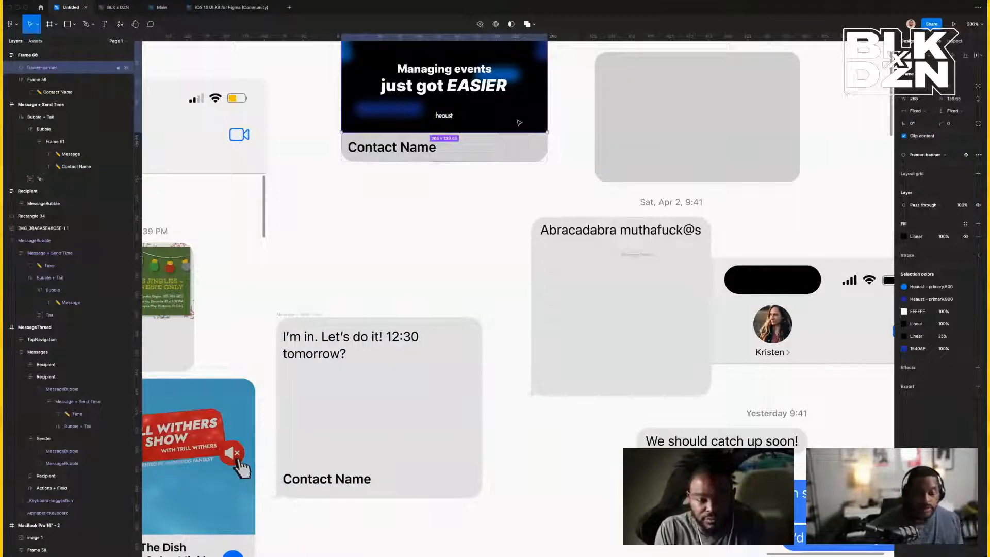
key("Delete")
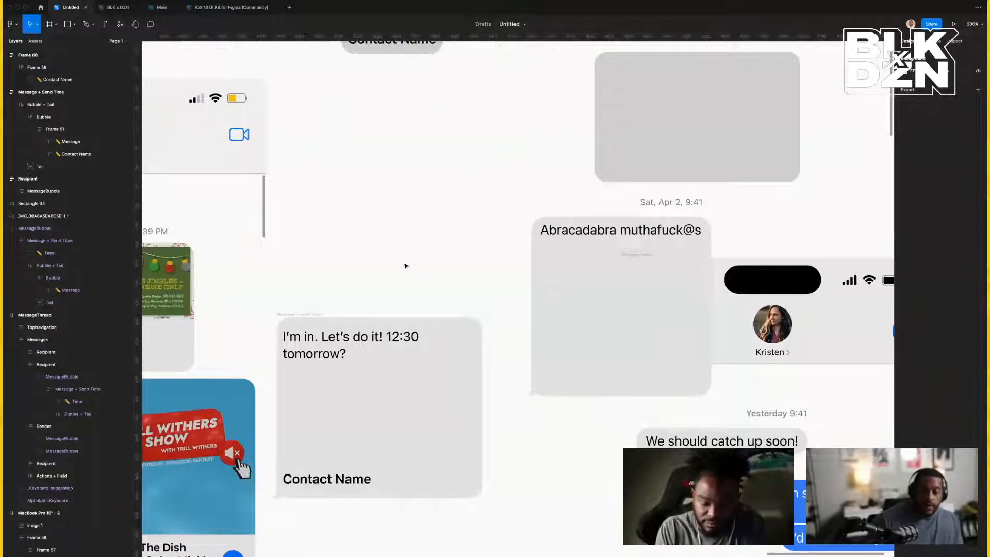
key("super+z")
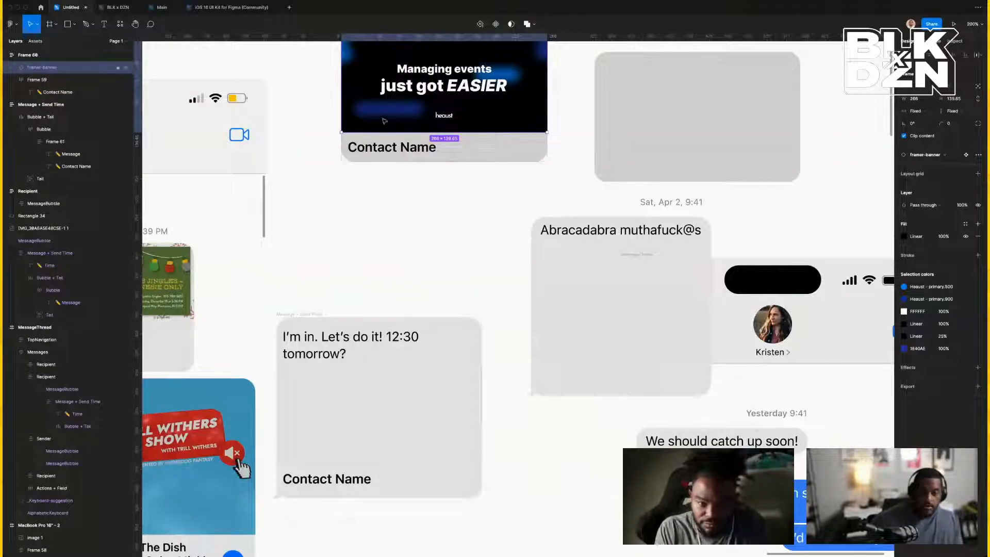
Replace the lower bubble's message text with the copied Managing events banner using Paste to replace.
left_click(360, 354)
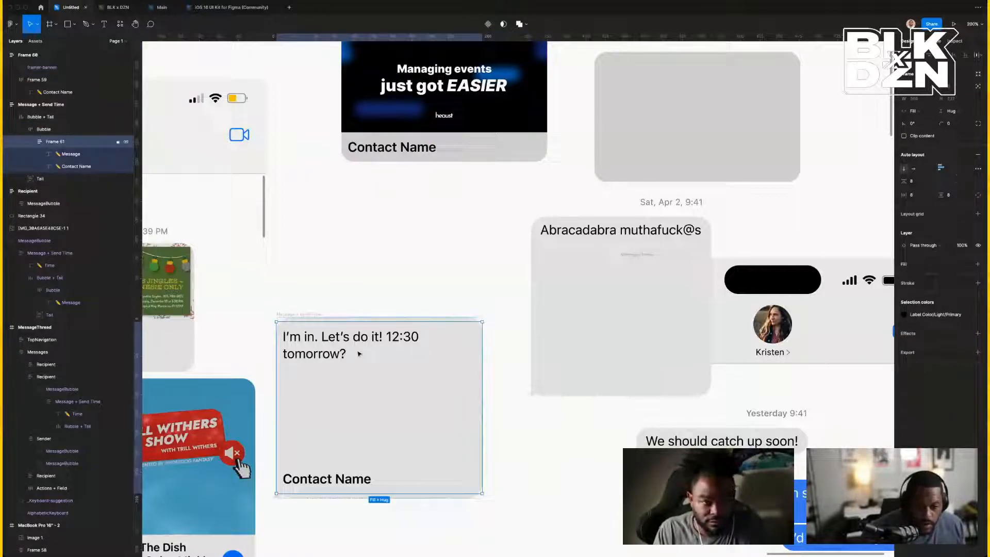
double_click(323, 351)
right_click(325, 345)
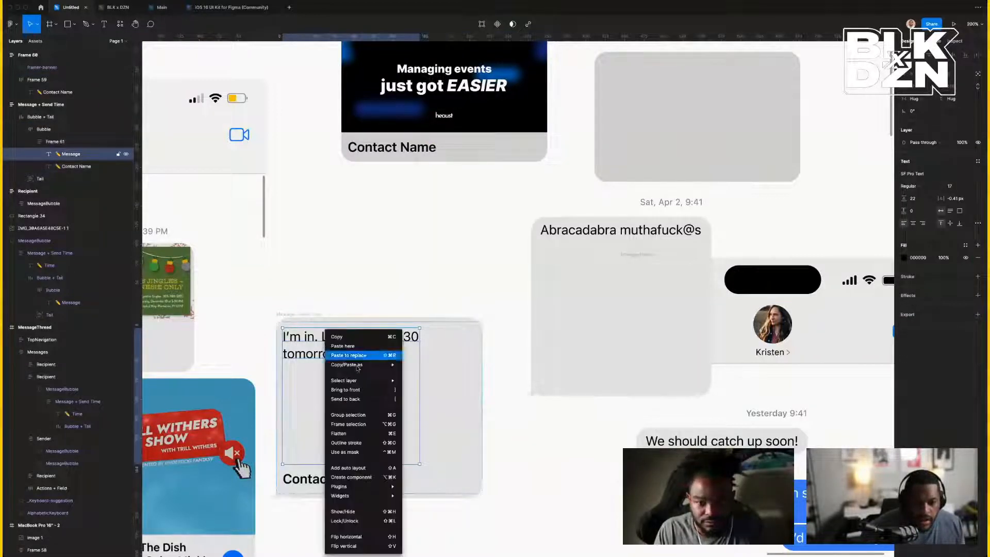
left_click(349, 355)
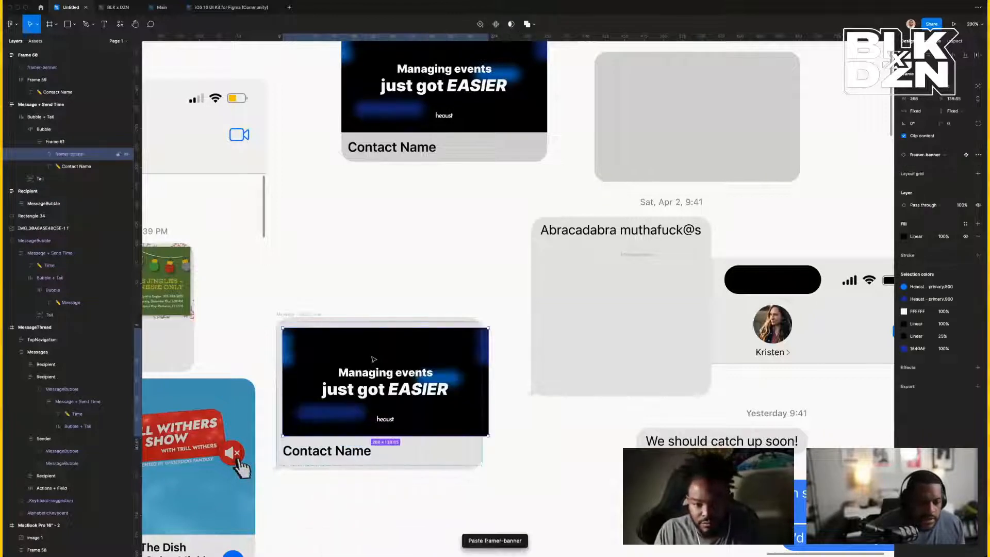
Set Frame 61's horizontal and vertical padding to 0.
left_click(279, 367)
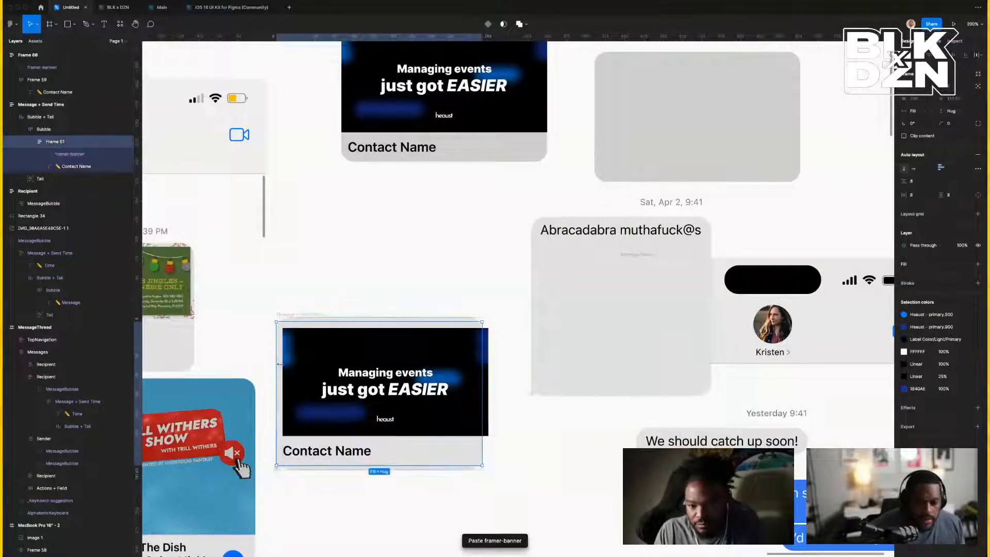
left_click(918, 198)
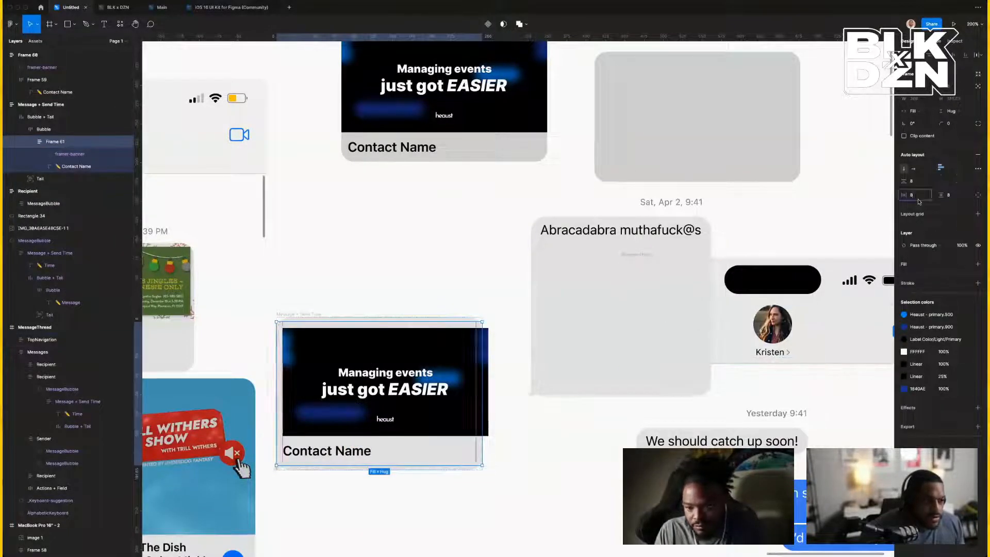
left_click(955, 197)
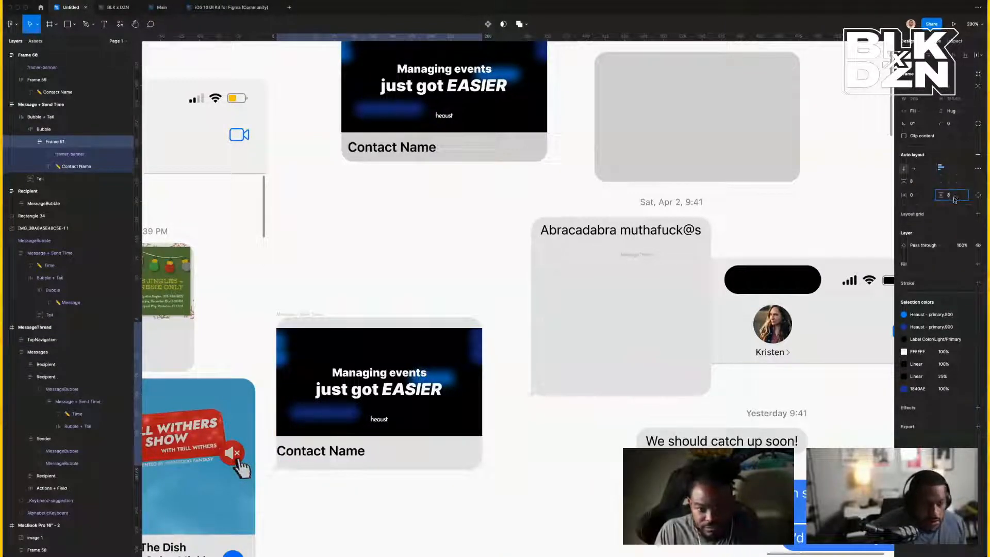
type("0")
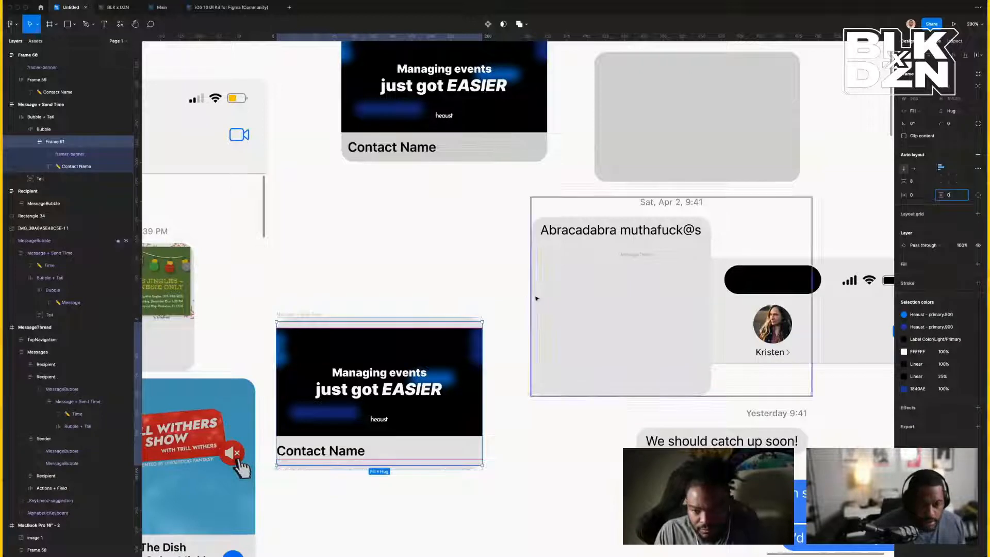
Commit Frame 61's zero vertical padding and inspect the Bubble frame's padding.
left_click(502, 323)
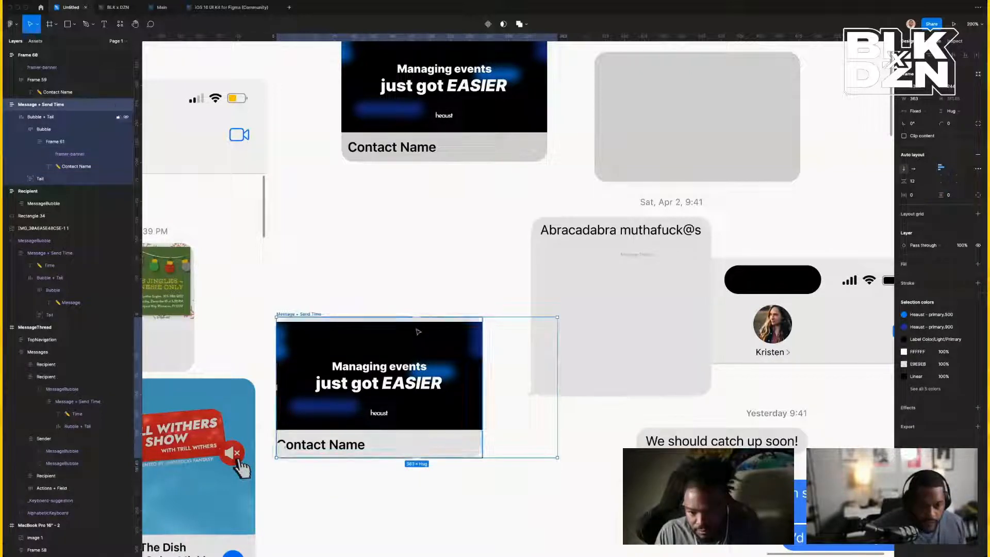
double_click(445, 324)
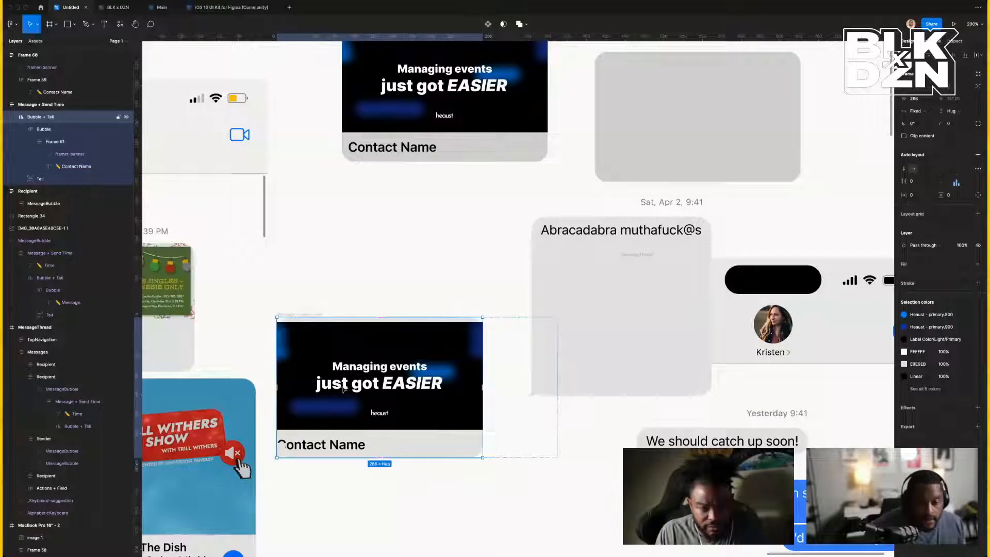
double_click(303, 447)
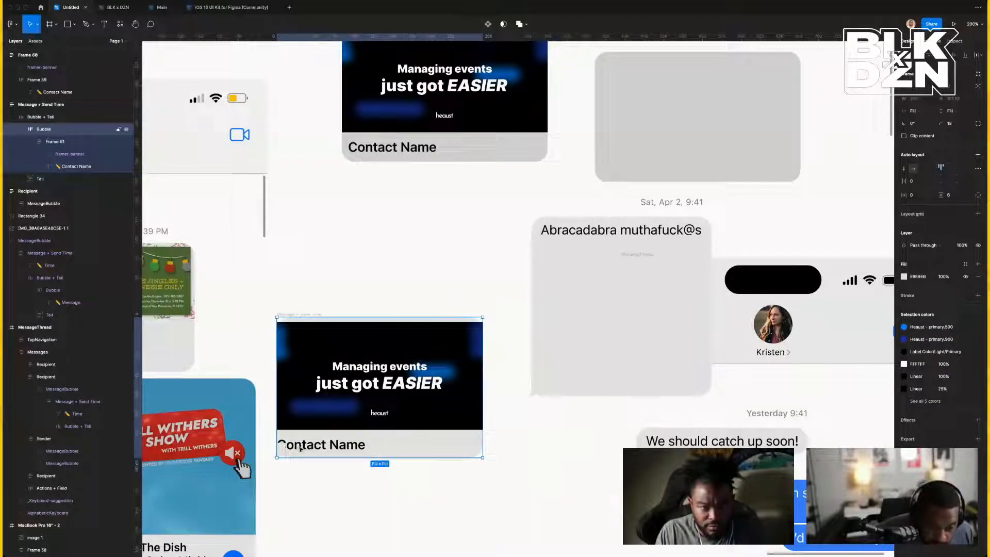
double_click(305, 448)
key("Escape")
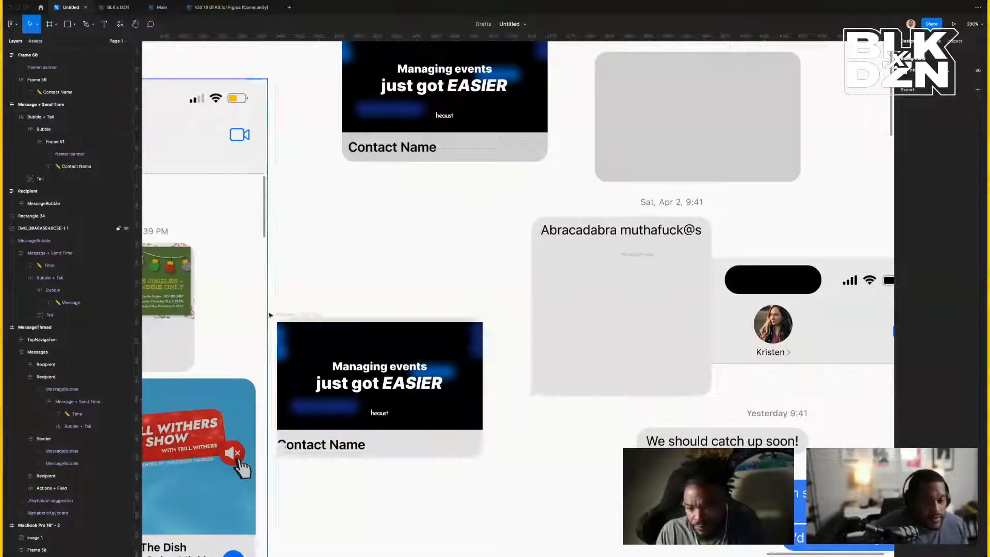
left_click(327, 317)
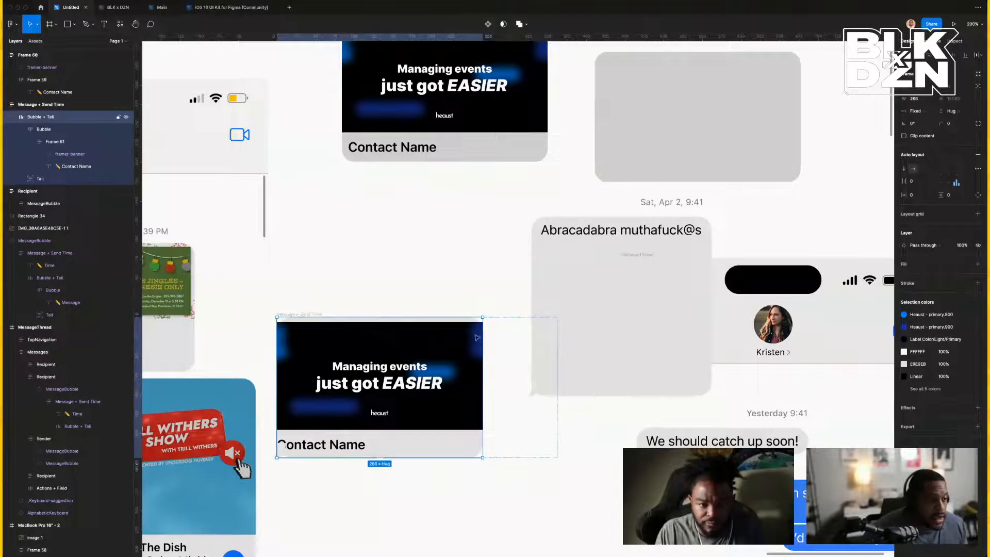
left_click(44, 130)
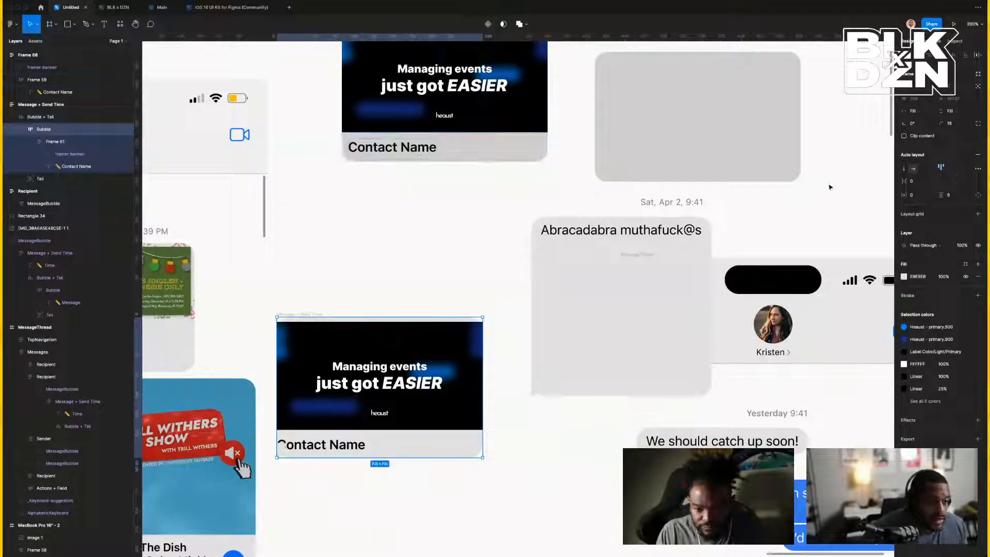
left_click(957, 196)
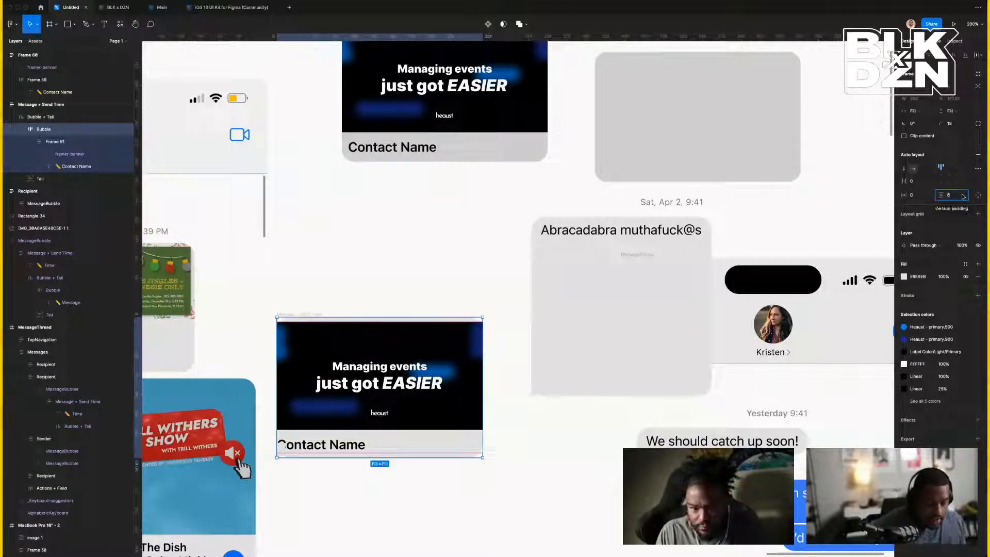
key("BackSpace")
key("Return")
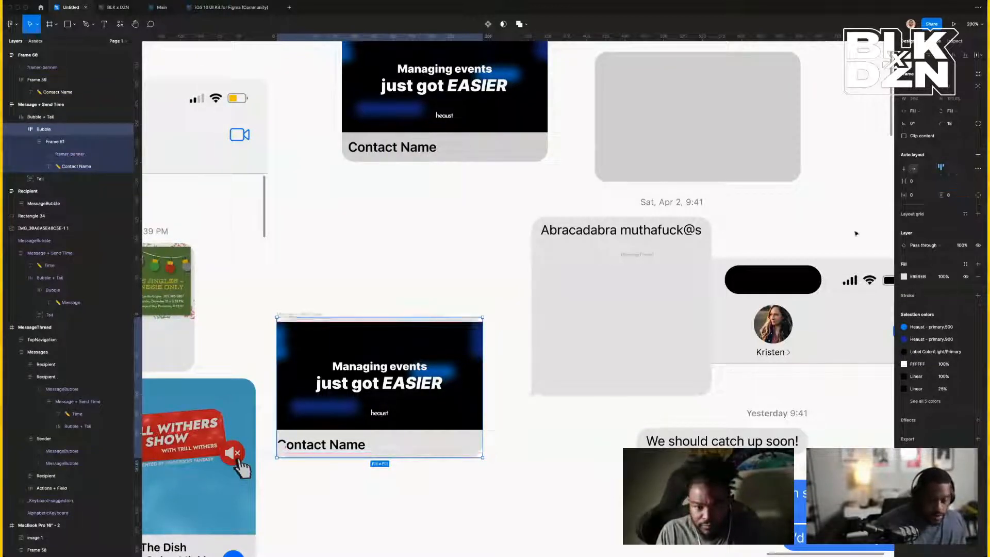
Set the Message + Send Time frame's width to Hug.
left_click(58, 142)
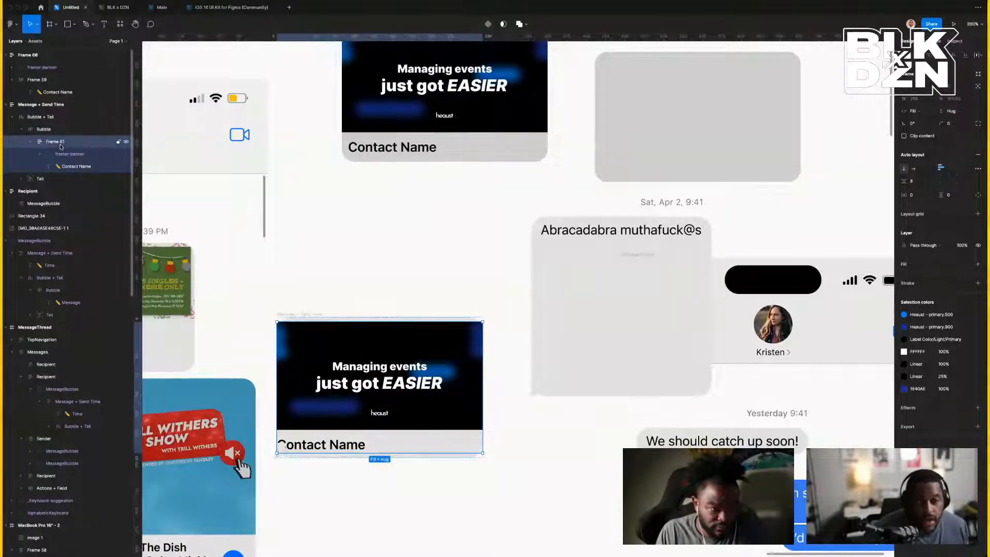
left_click(61, 158)
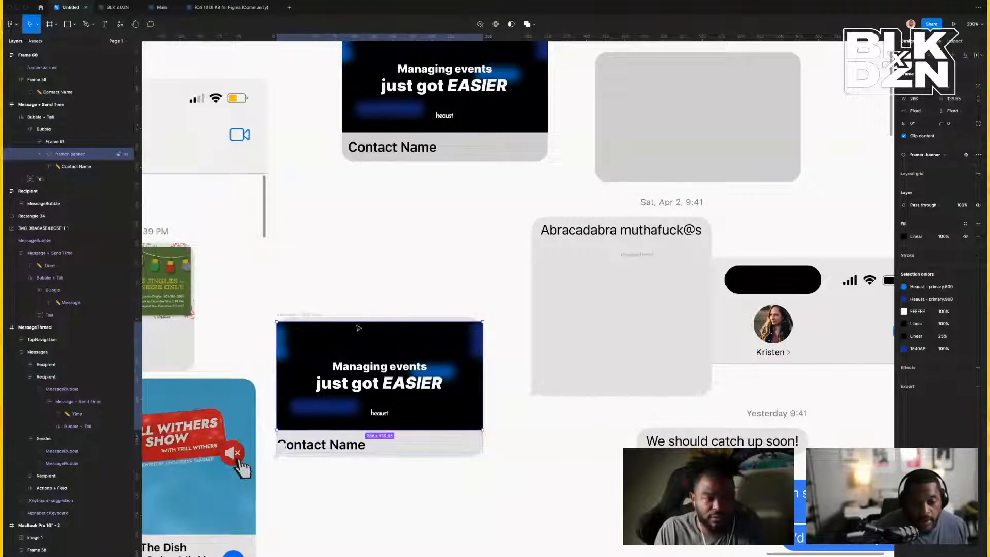
left_click(442, 329)
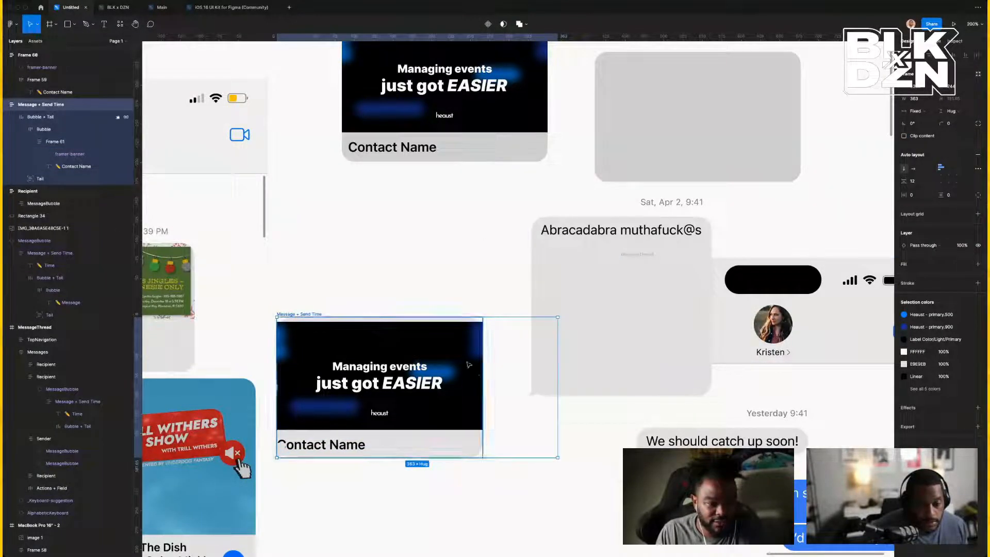
key("Return")
key("shift+Return")
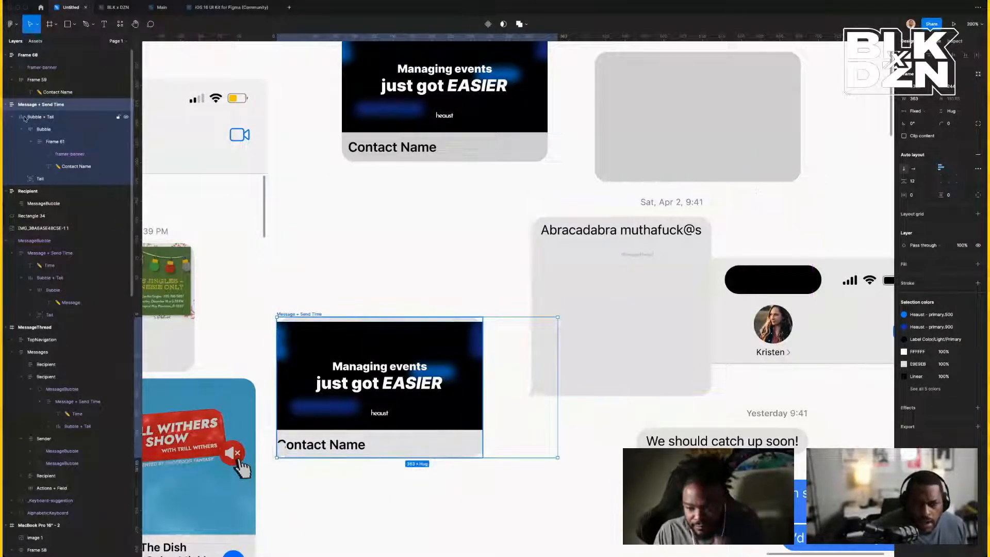
left_click(42, 130)
left_click(57, 142)
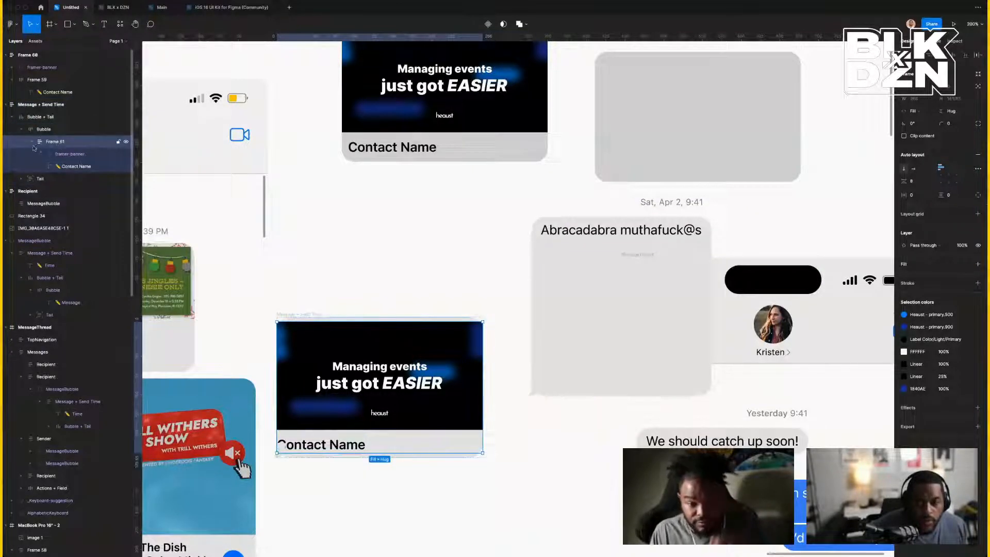
left_click(31, 142)
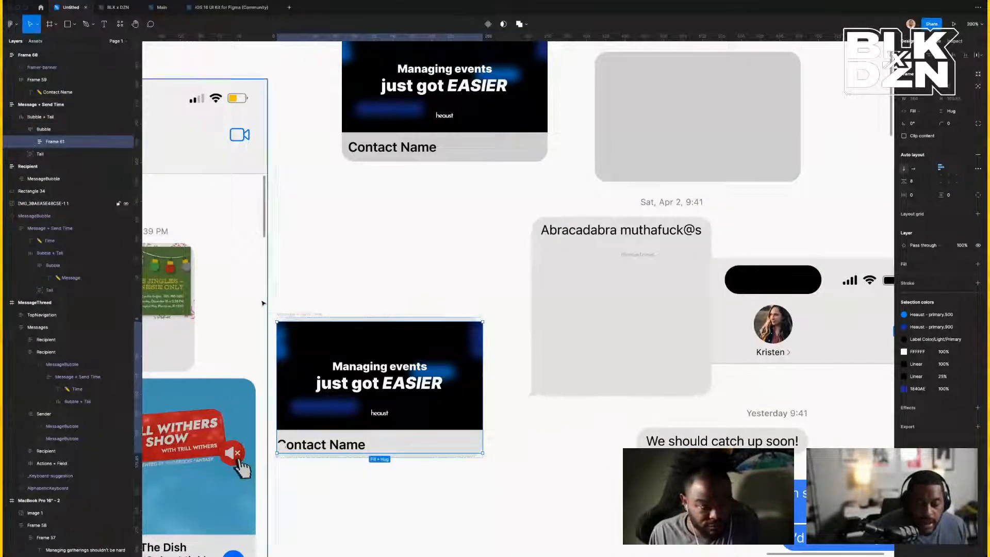
left_click(457, 457)
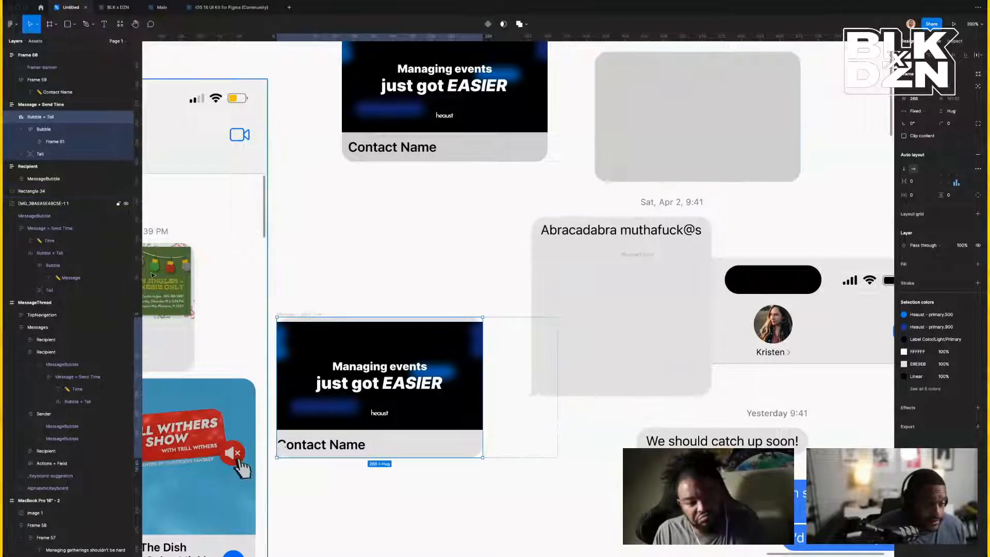
left_click(41, 108)
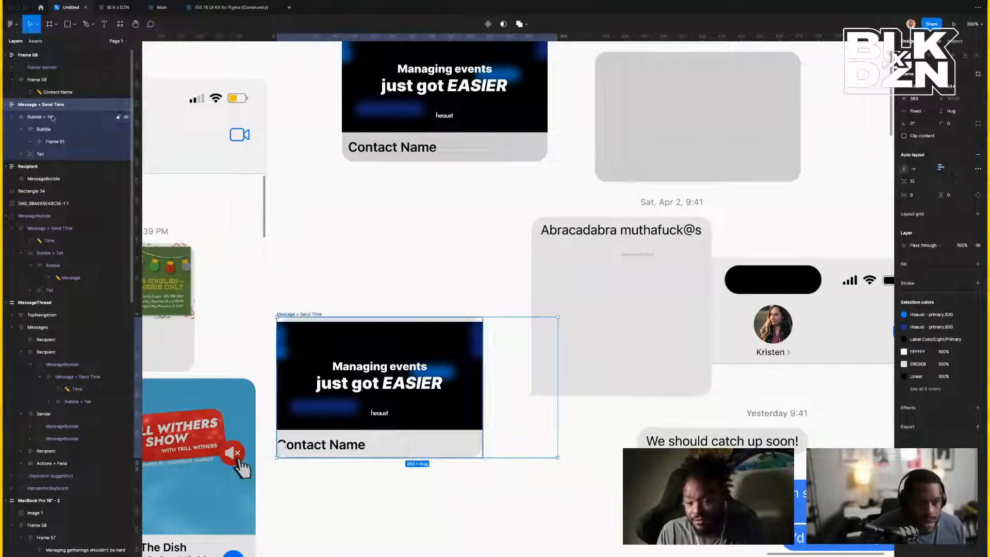
left_click(976, 76)
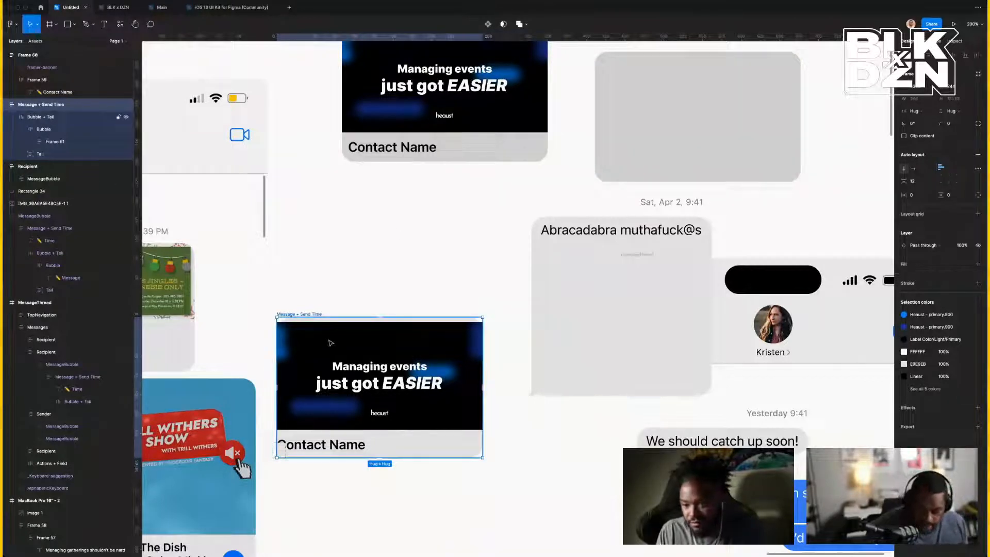
Set the Bubble frame's auto layout to vertical with 0 spacing.
left_click(319, 324, "super")
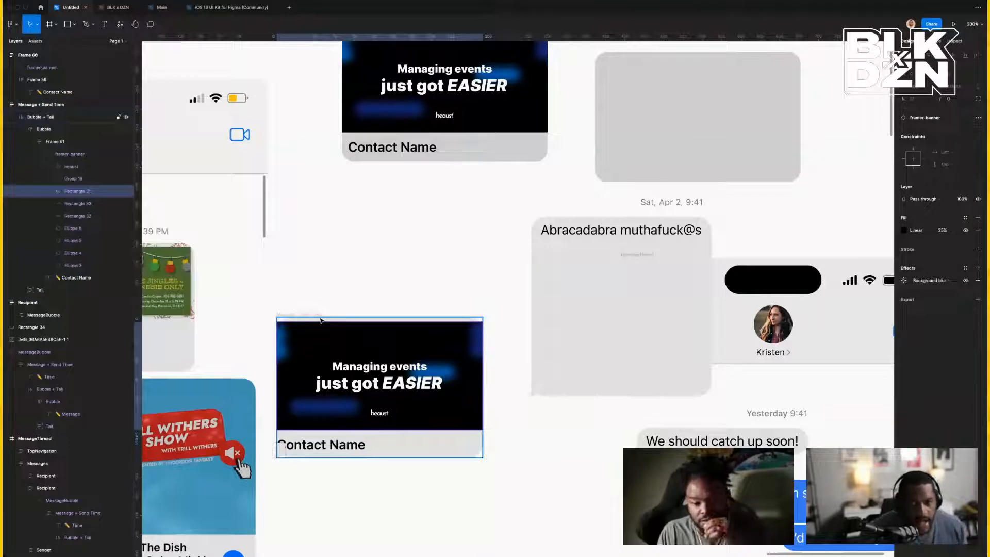
key("shift+Return")
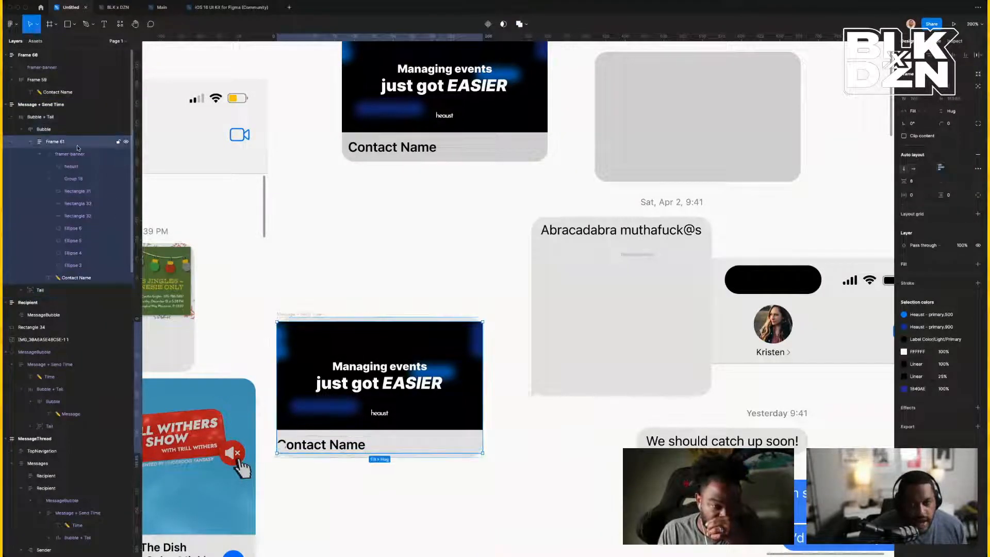
left_click(30, 142)
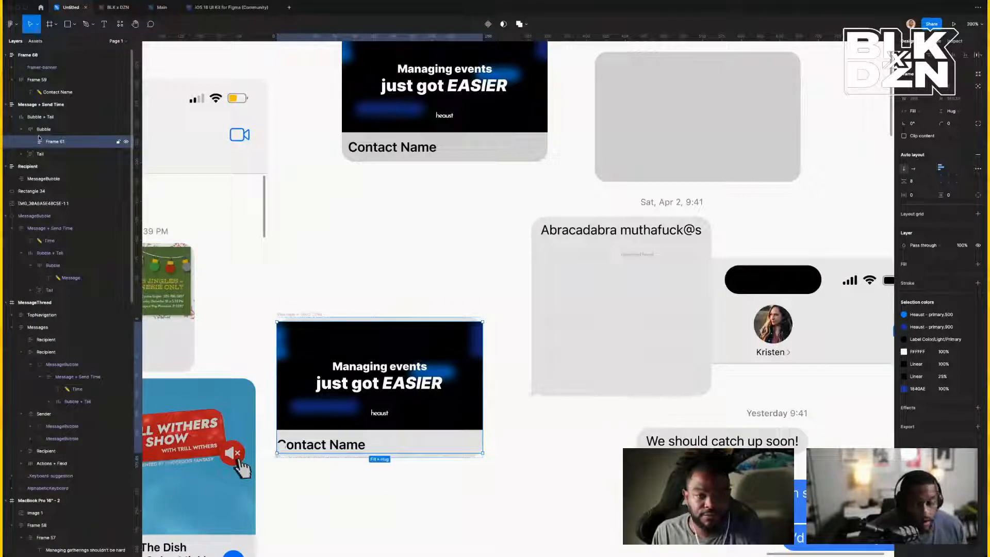
left_click(44, 130)
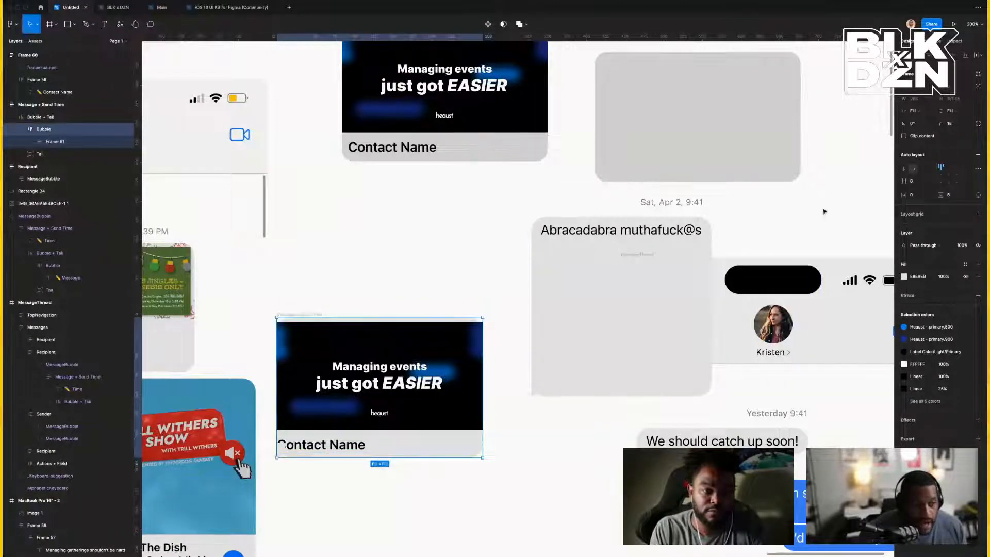
left_click(904, 170)
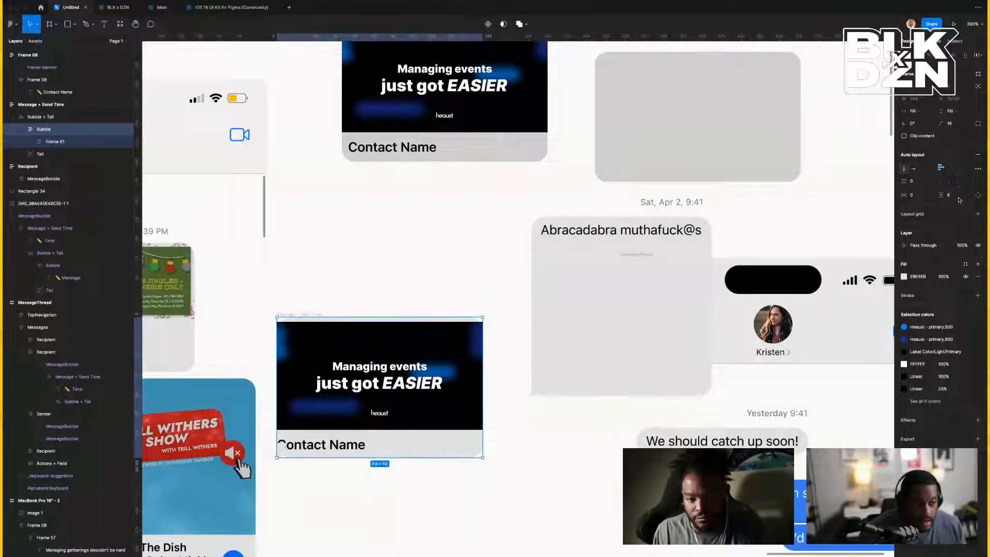
type("0")
key("Return")
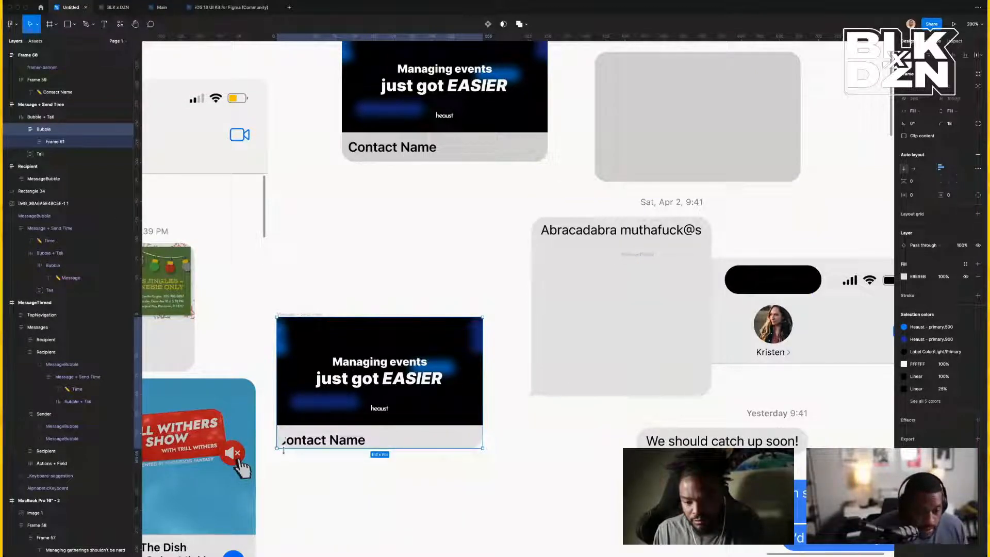
left_click(321, 445)
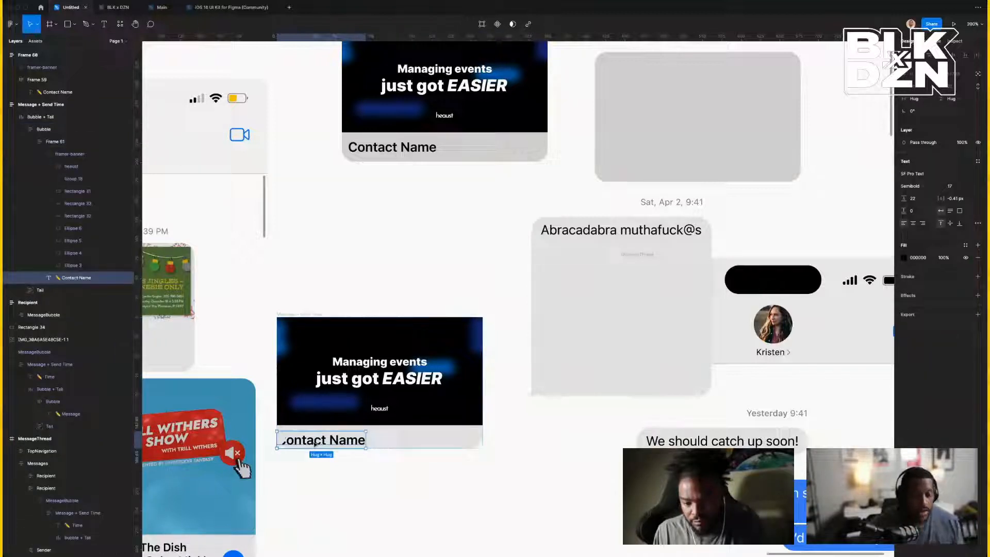
Wrap the Contact Name text in an auto-layout frame that fills the bubble's width.
left_click_drag(315, 444, 346, 490)
key("super+z")
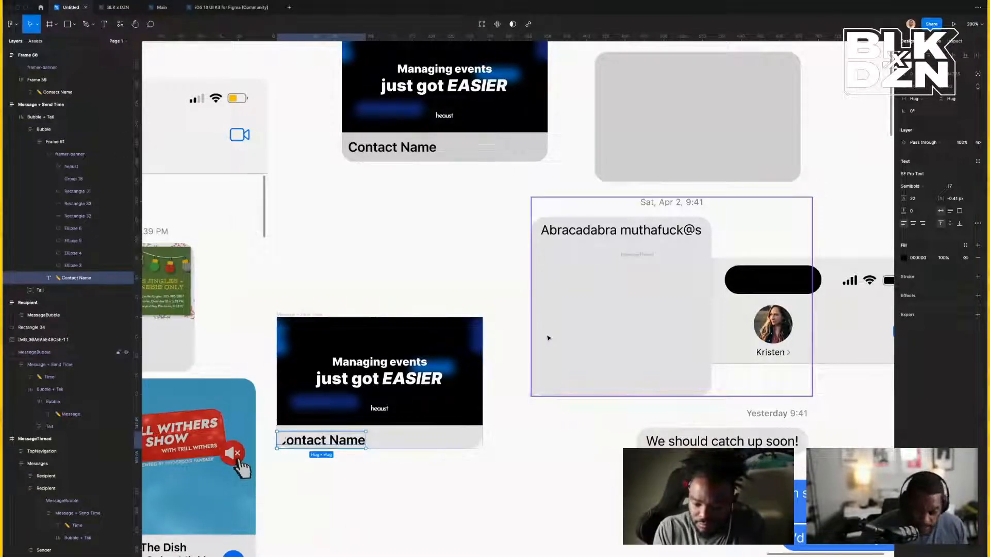
key("shift+a")
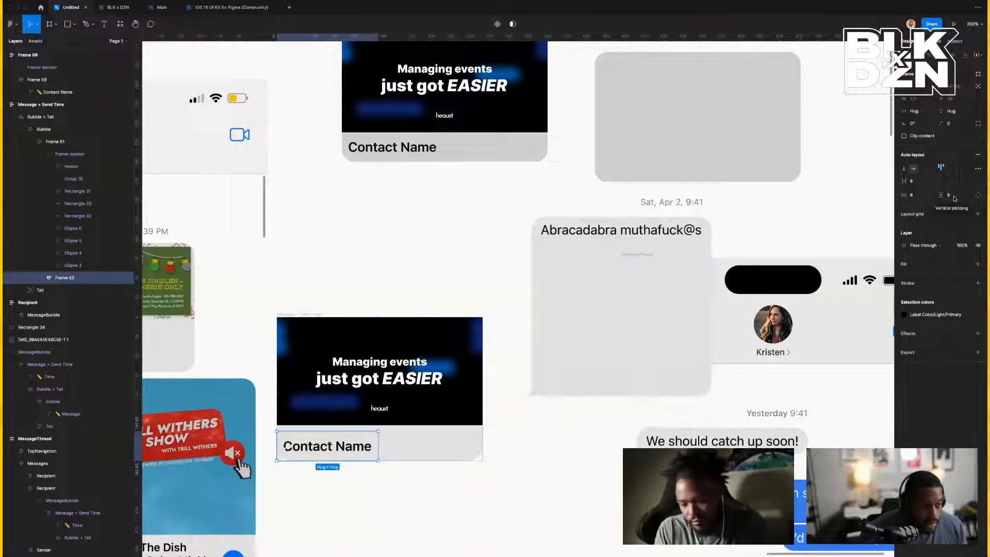
left_click(925, 112)
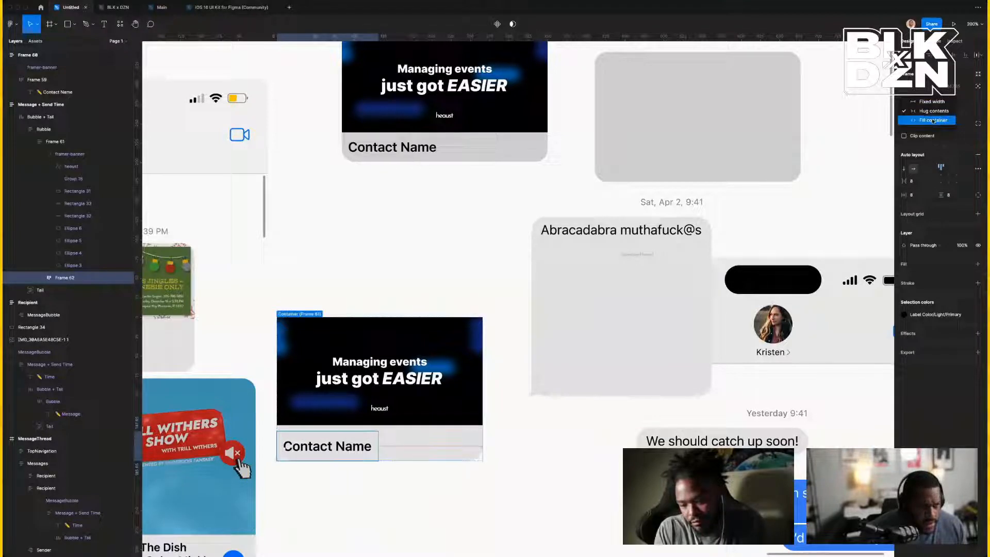
left_click(929, 126)
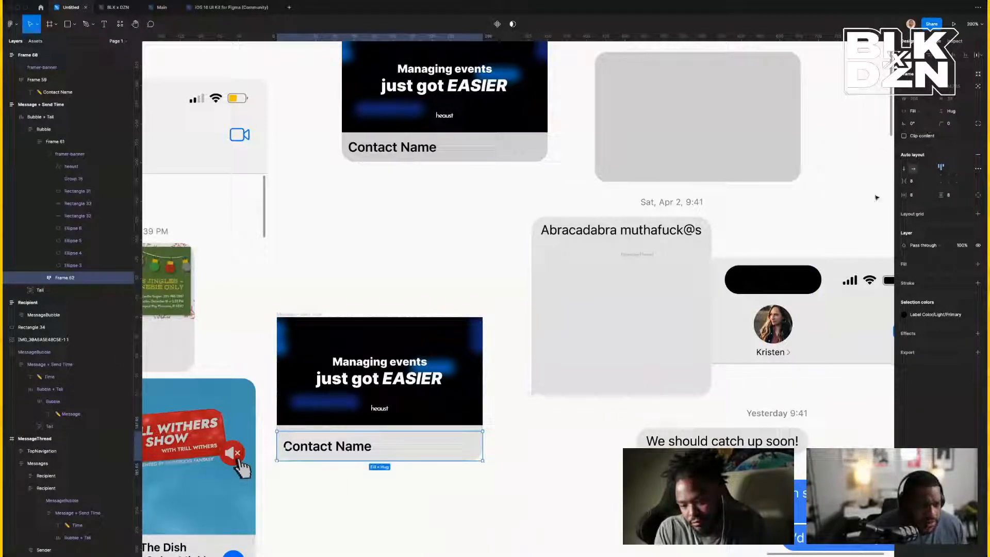
scroll(591, 250, "up", 3)
scroll(470, 298, "down", 3)
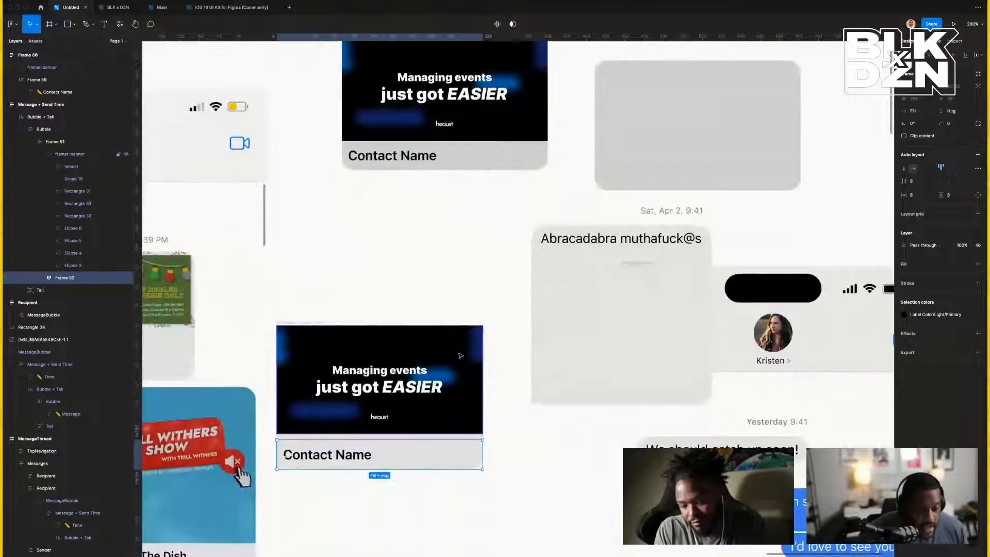
Set the spacing between Frame 61's items to 0.
left_click(467, 361)
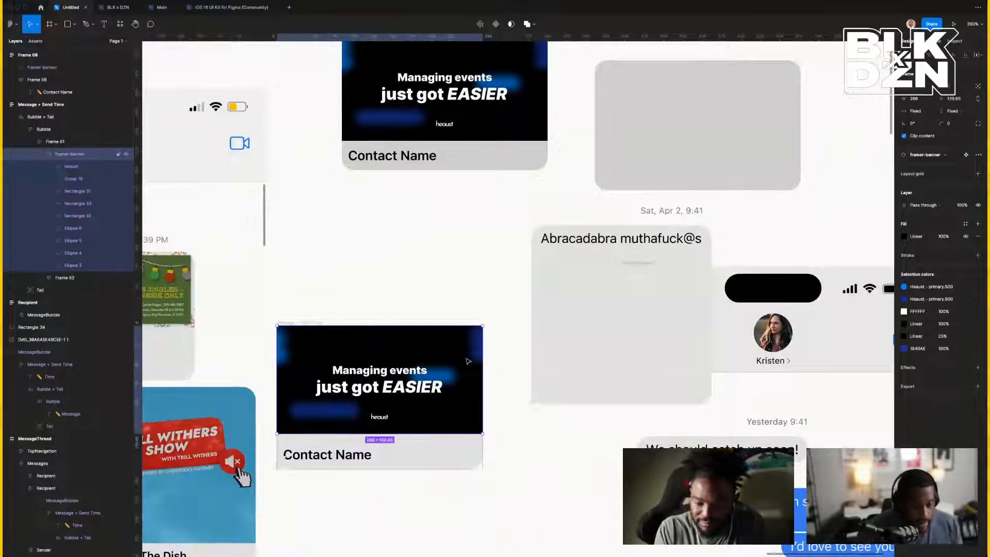
key("Escape")
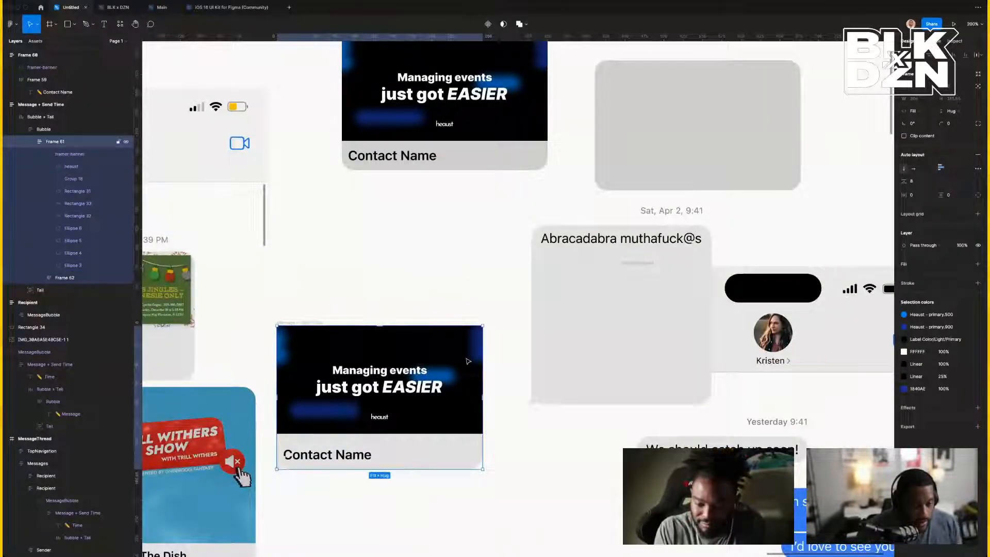
left_click(920, 184)
type("0")
key("Return")
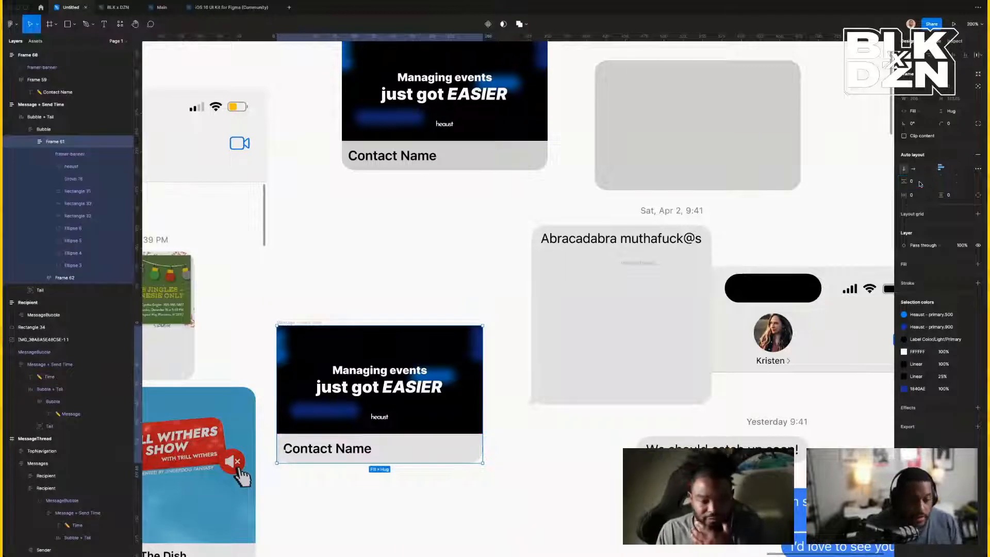
Make the Contact Name text fill its frame's width.
left_click(350, 456)
left_click(349, 458)
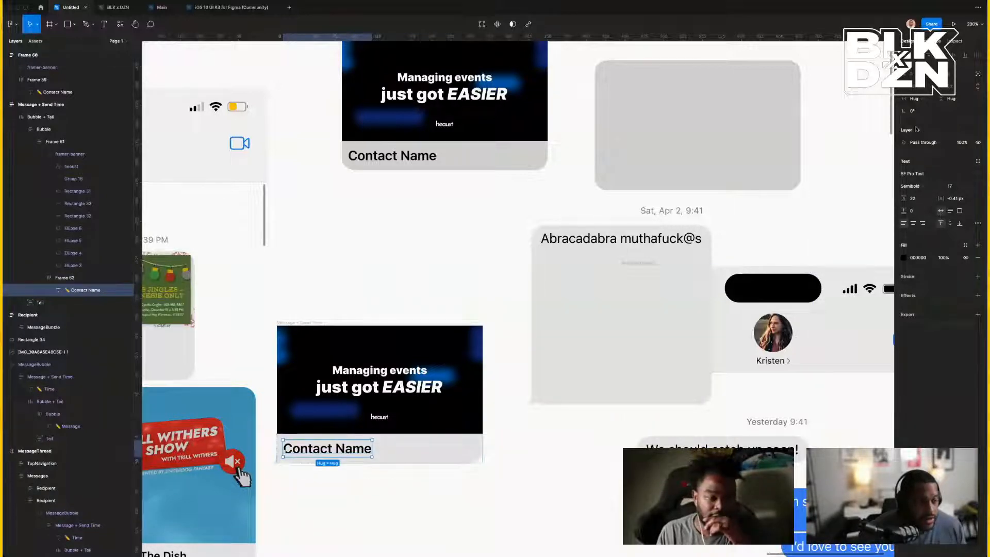
left_click(923, 100)
left_click(927, 108)
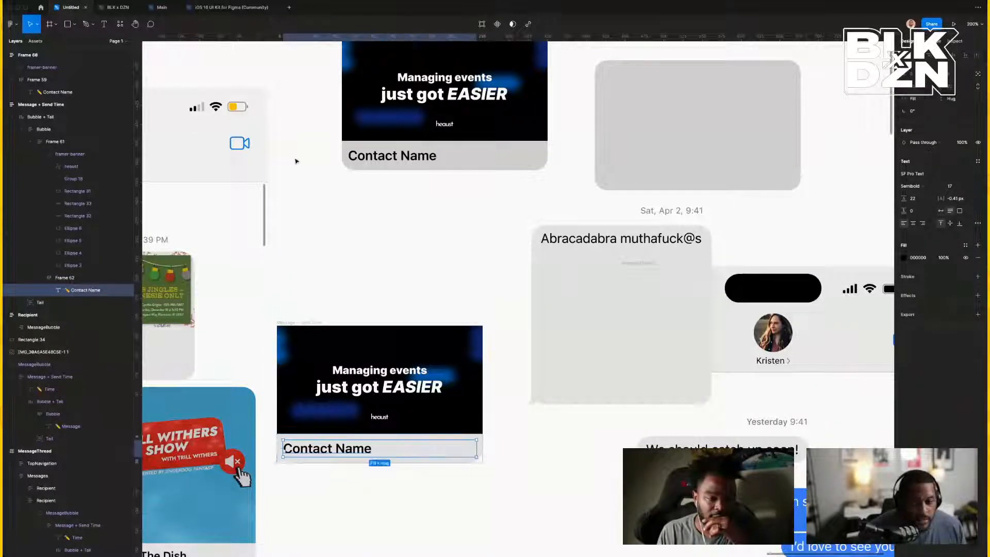
Change Frame 62's horizontal padding from 8 to 12.
left_click(58, 279)
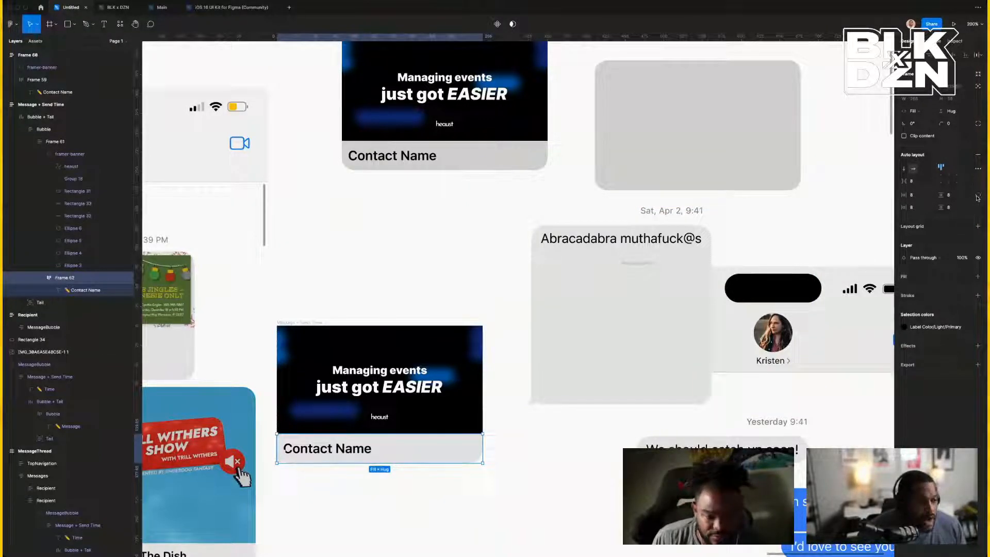
left_click(923, 200)
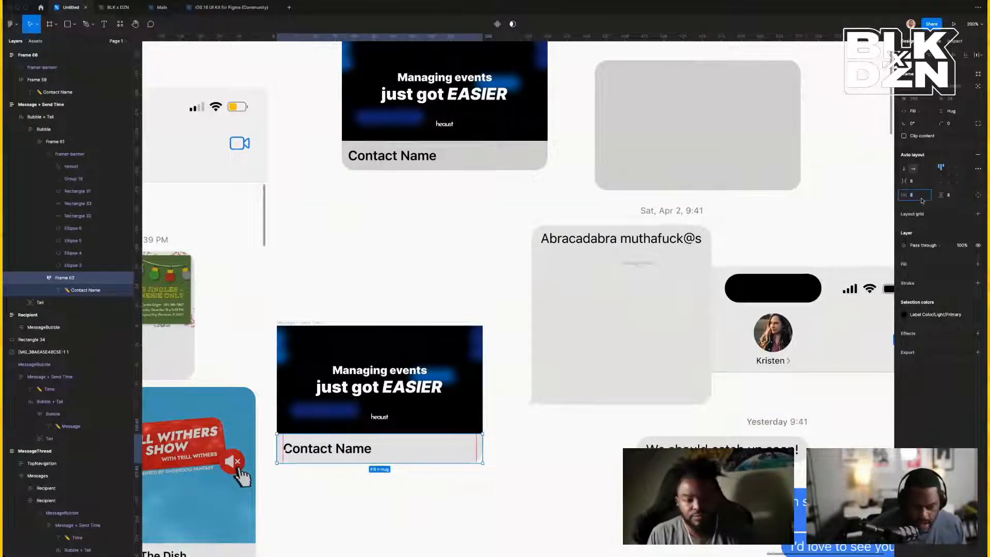
type("12")
key("Return")
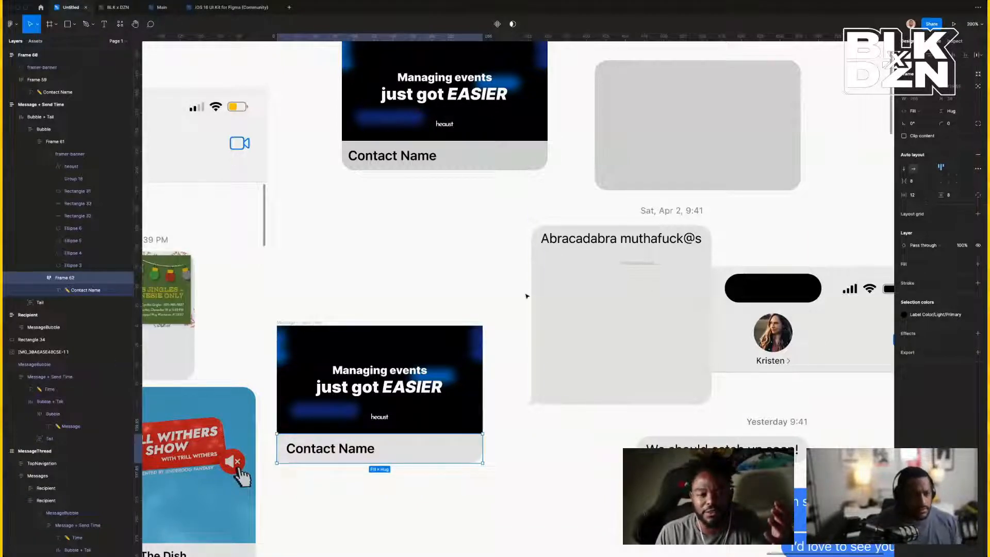
left_click(363, 450)
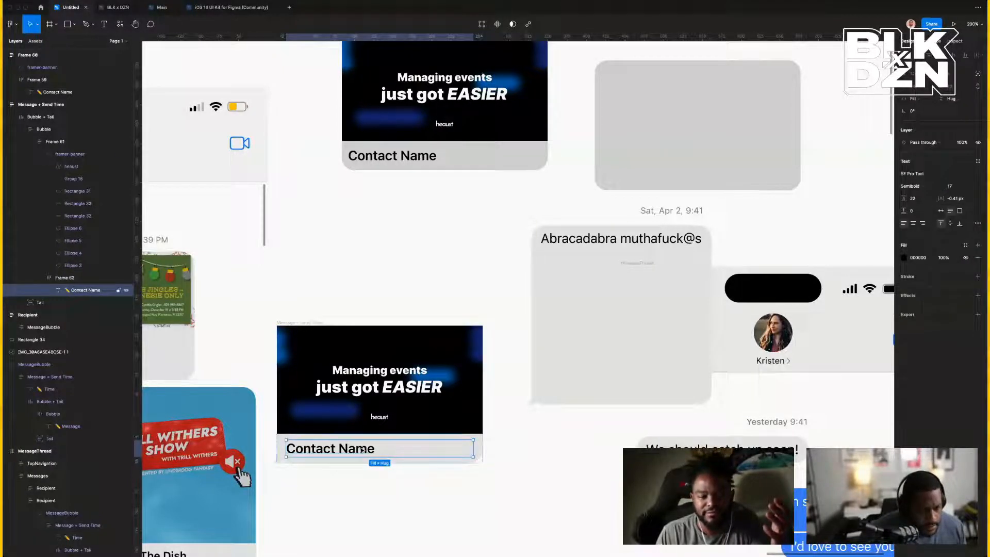
Duplicate the Contact Name text and stack the caption frame's texts vertically.
key("ctrl+d")
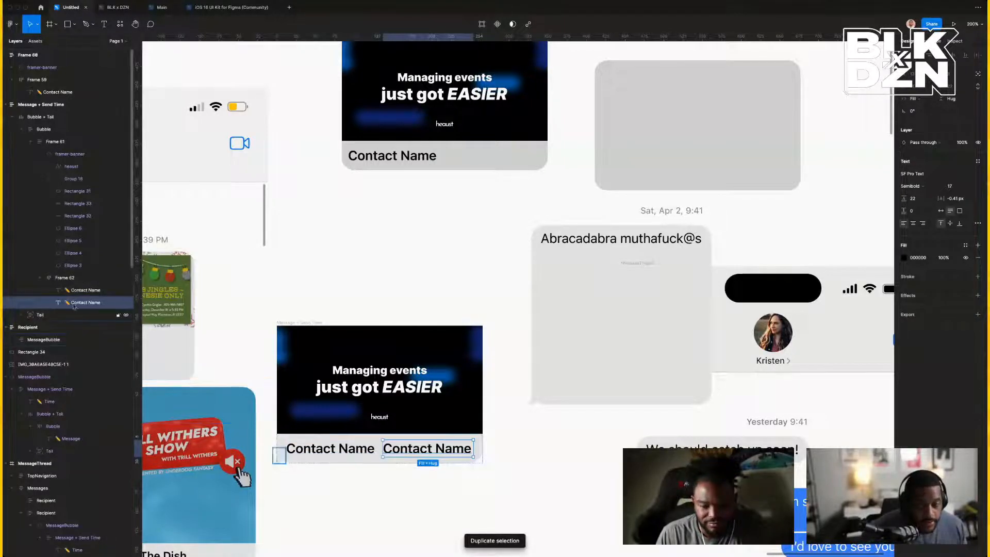
key("Escape")
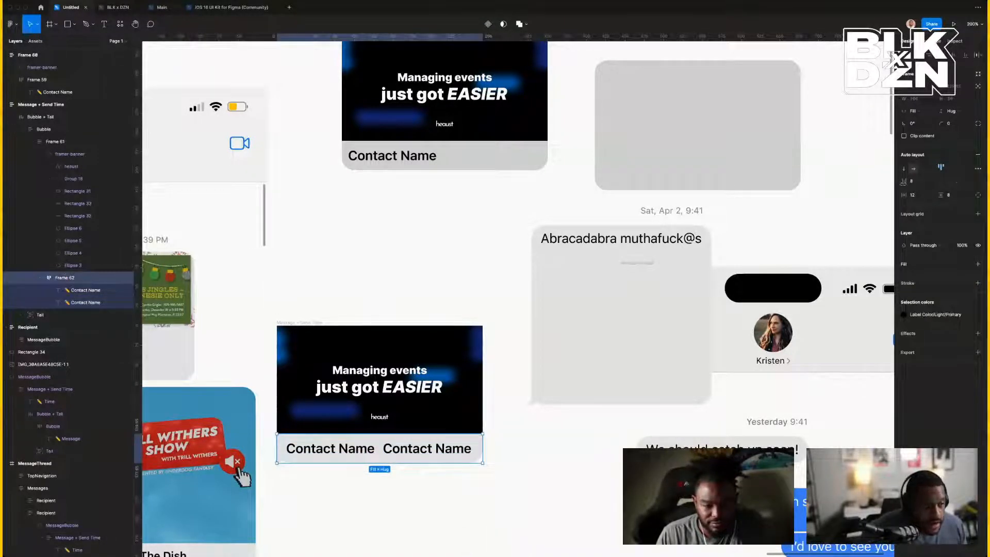
left_click(904, 169)
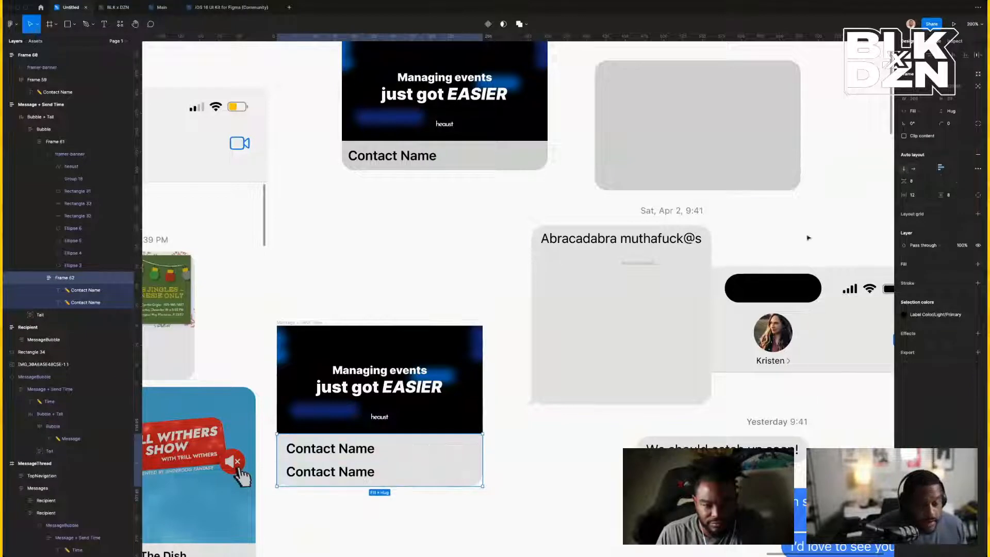
Change the second caption line's text to 'heaust.com'.
double_click(314, 470)
double_click(313, 470)
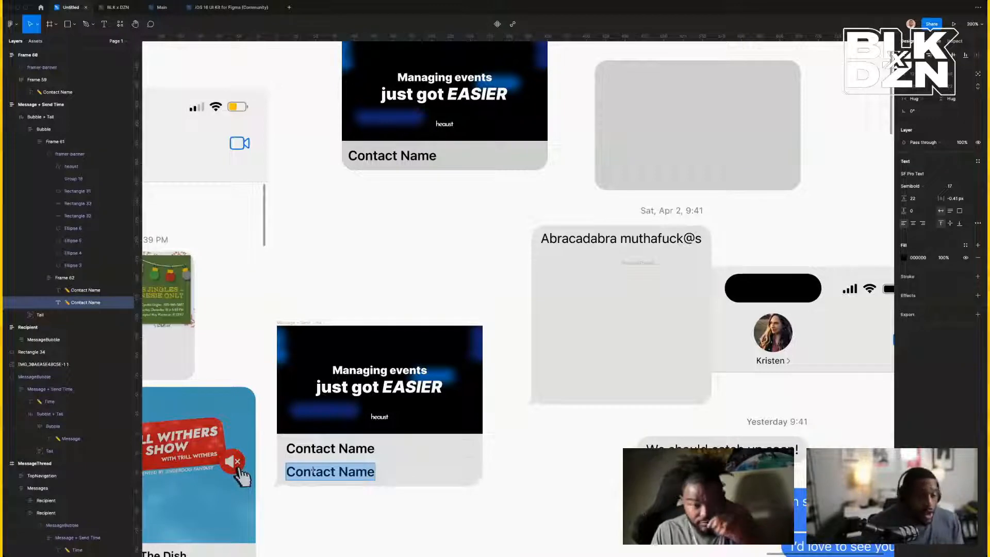
scroll(313, 469, "left", 10)
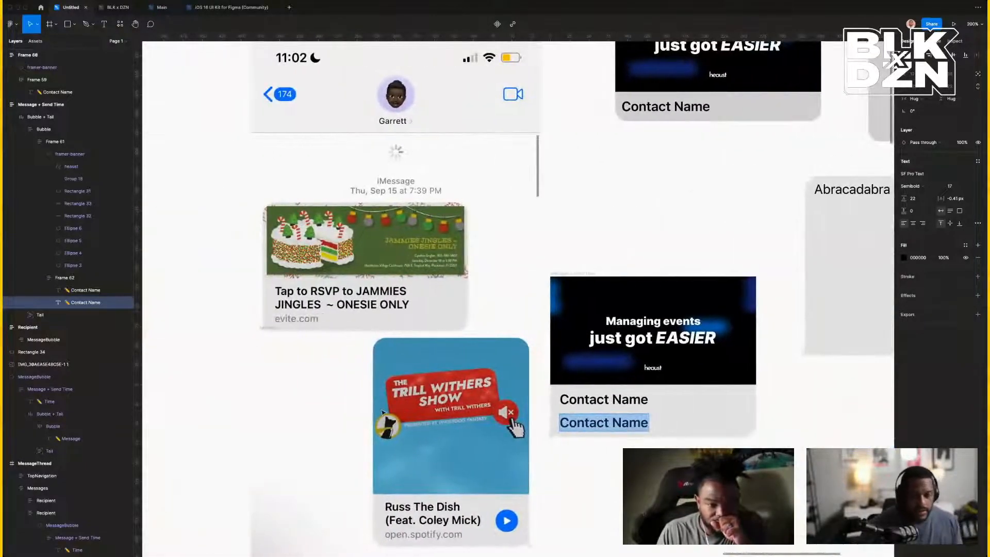
type("ecite.")
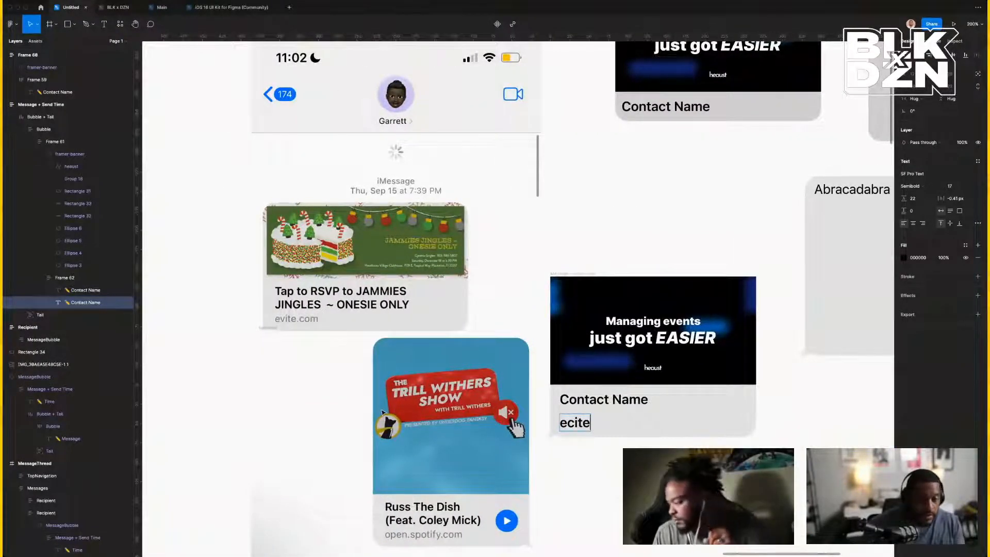
key("BackSpace")
key("BackSpace")
key("BackSpace")
key("BackSpace")
key("BackSpace")
key("BackSpace")
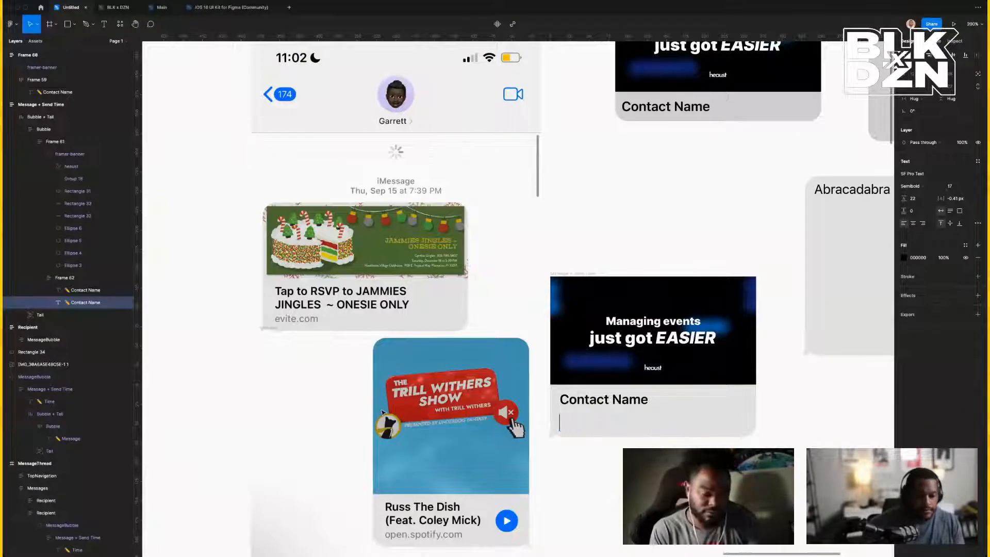
type("heau")
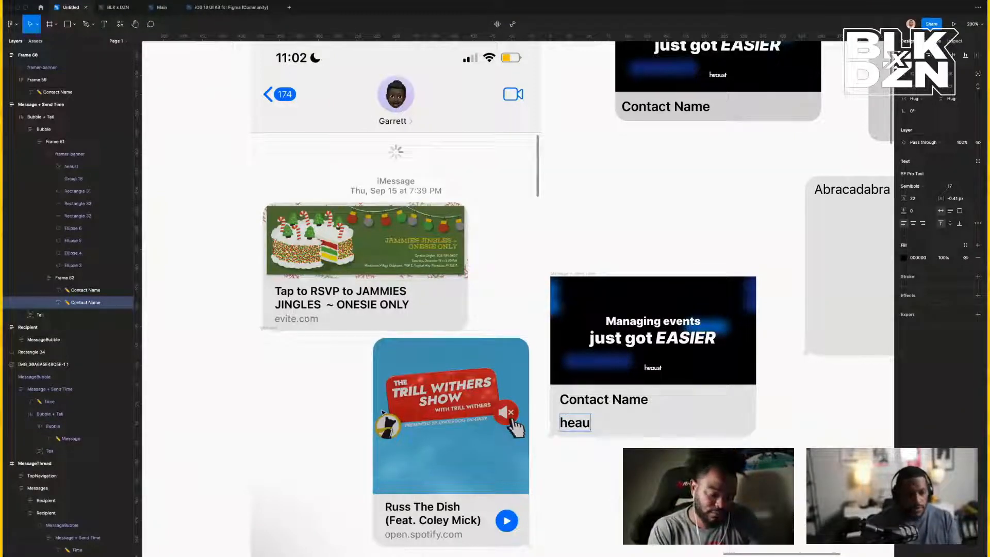
type("st.com")
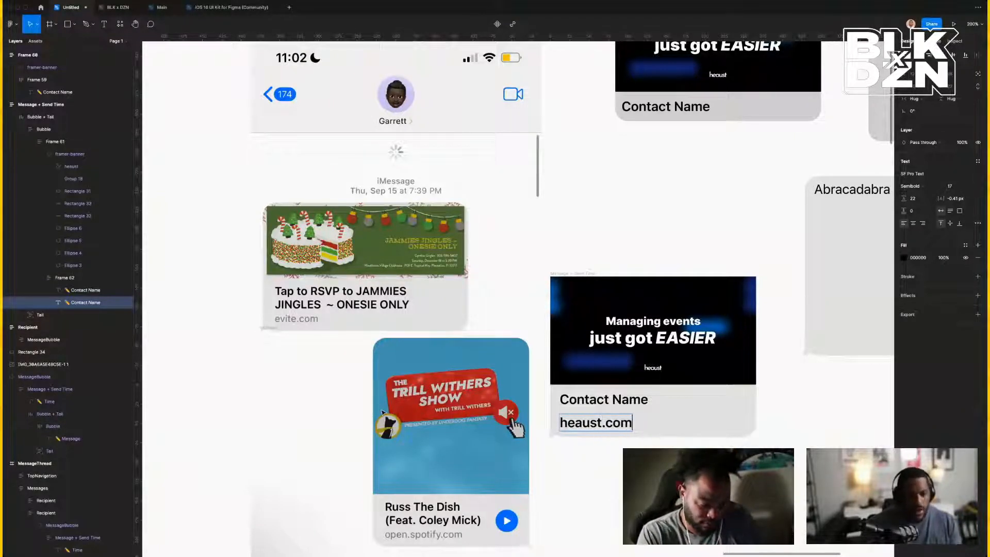
scroll(428, 400, "left", 1)
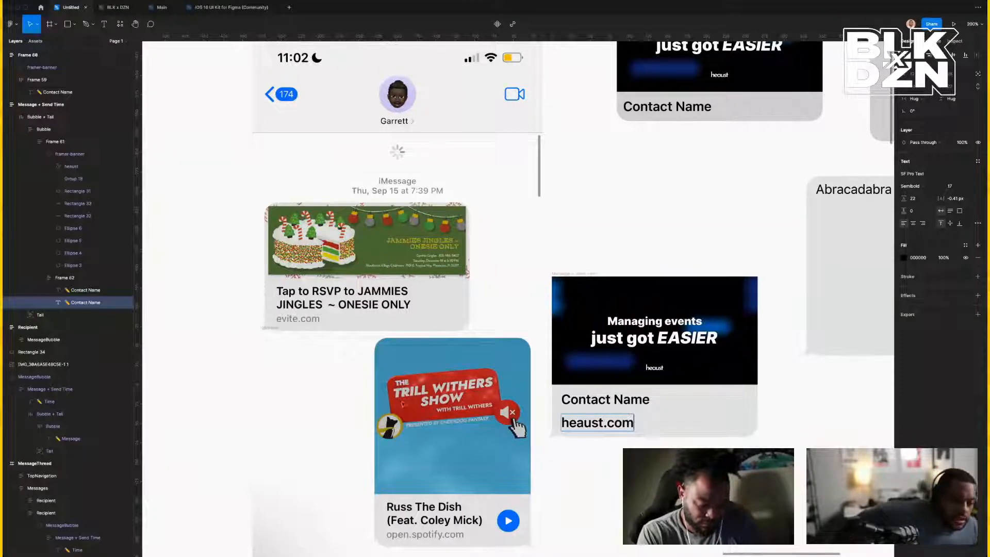
right_click(386, 257)
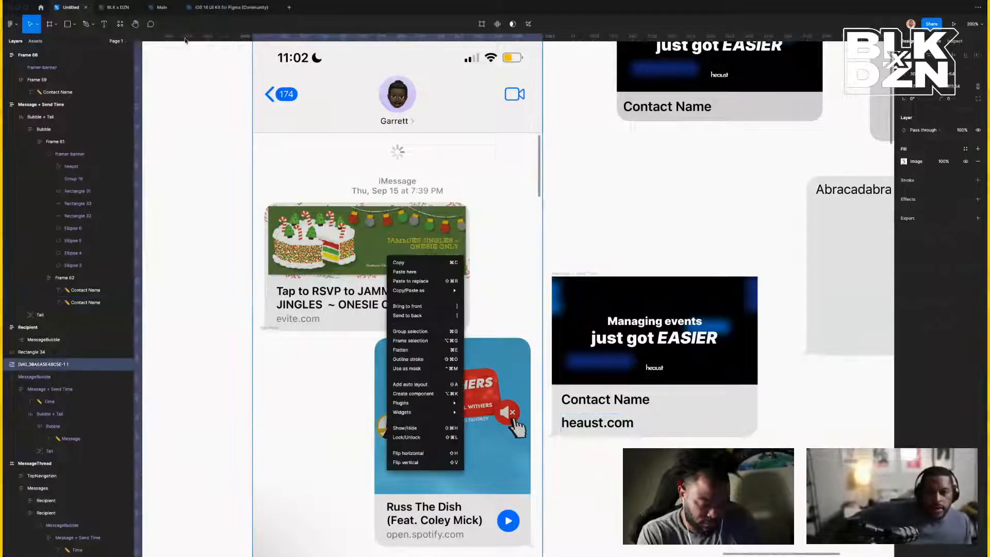
left_click(214, 8)
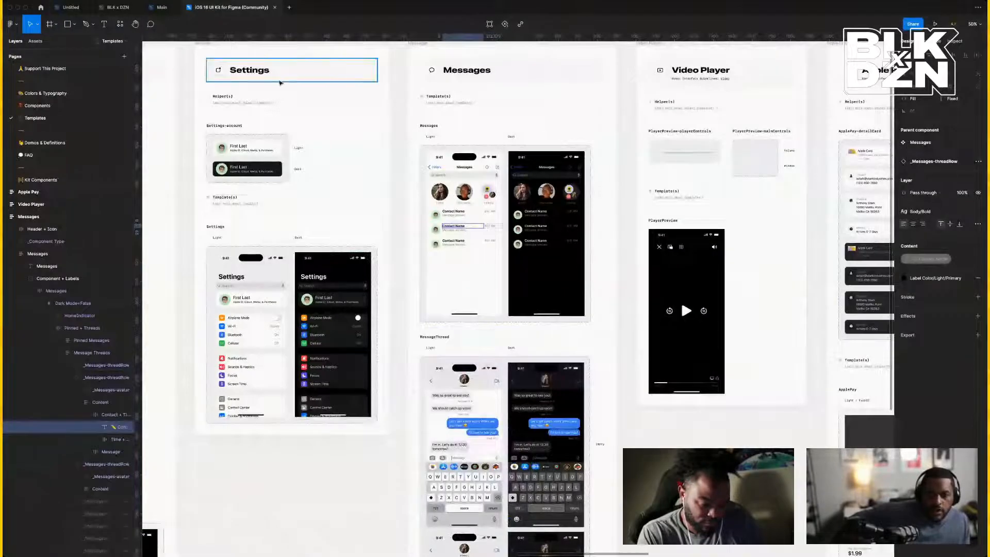
scroll(329, 132, "up", 2)
scroll(329, 132, "up", 1)
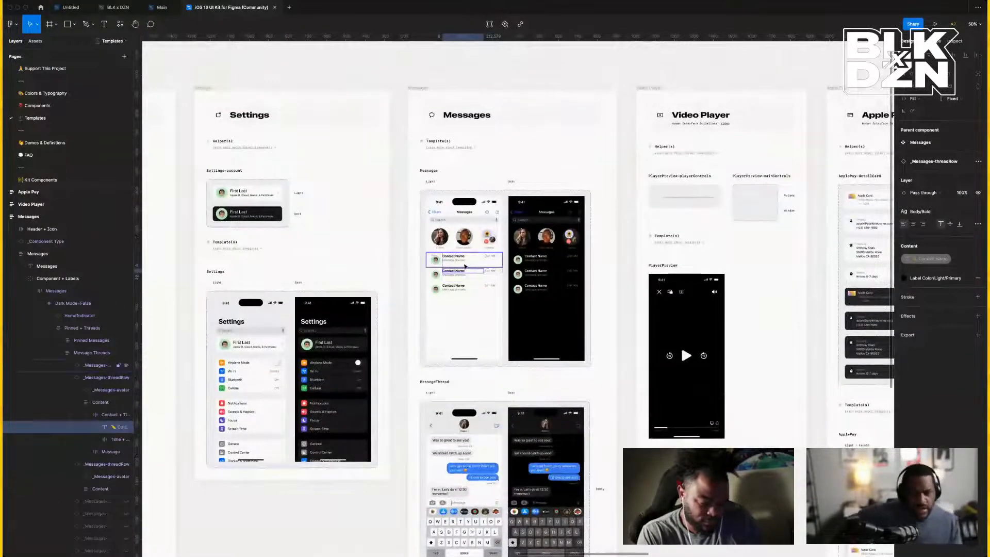
left_click(458, 262)
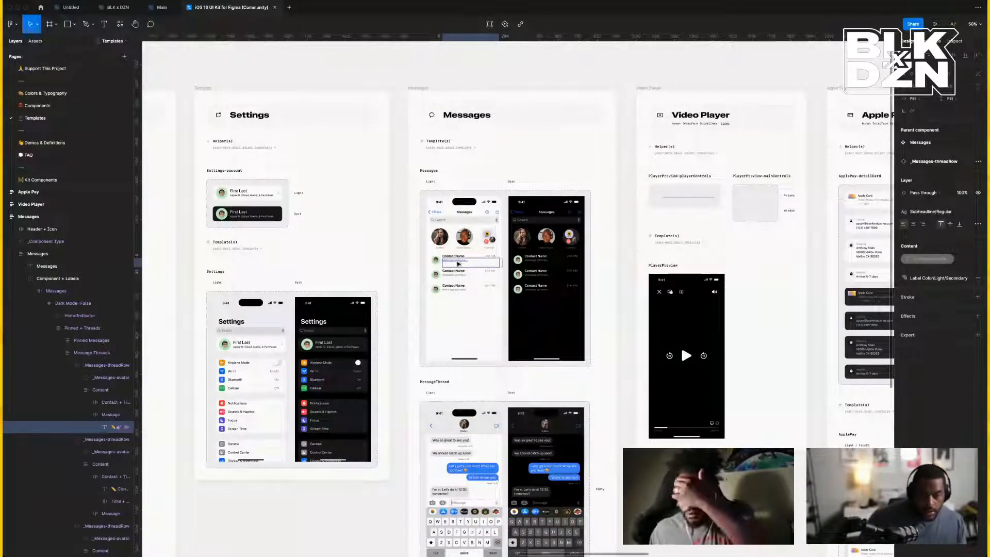
key("super+plus")
key("super+plus")
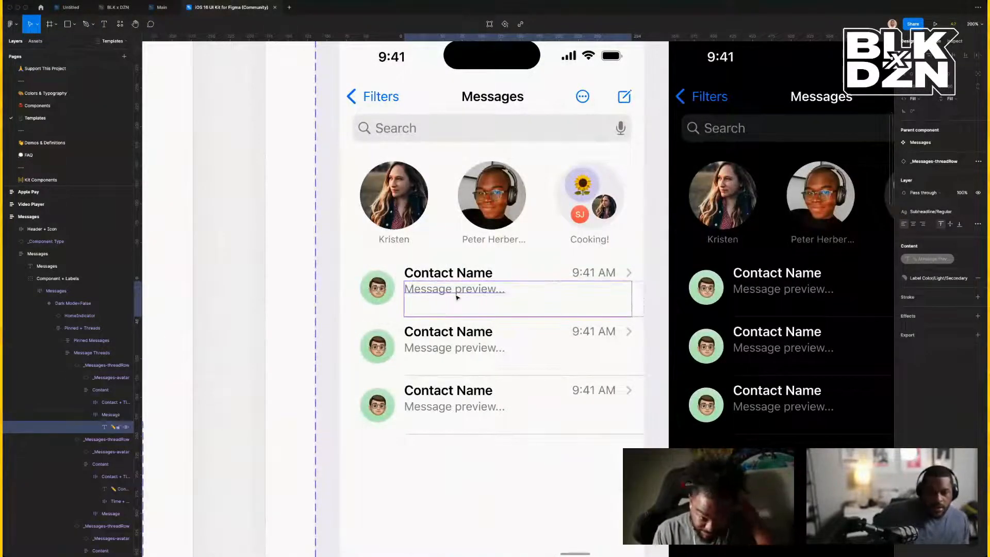
key("alt")
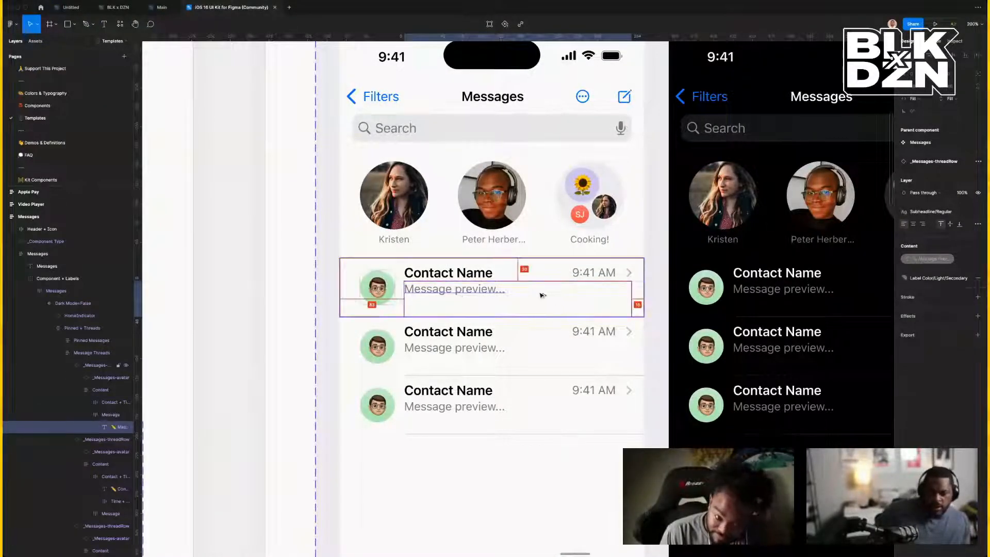
left_click(68, 14)
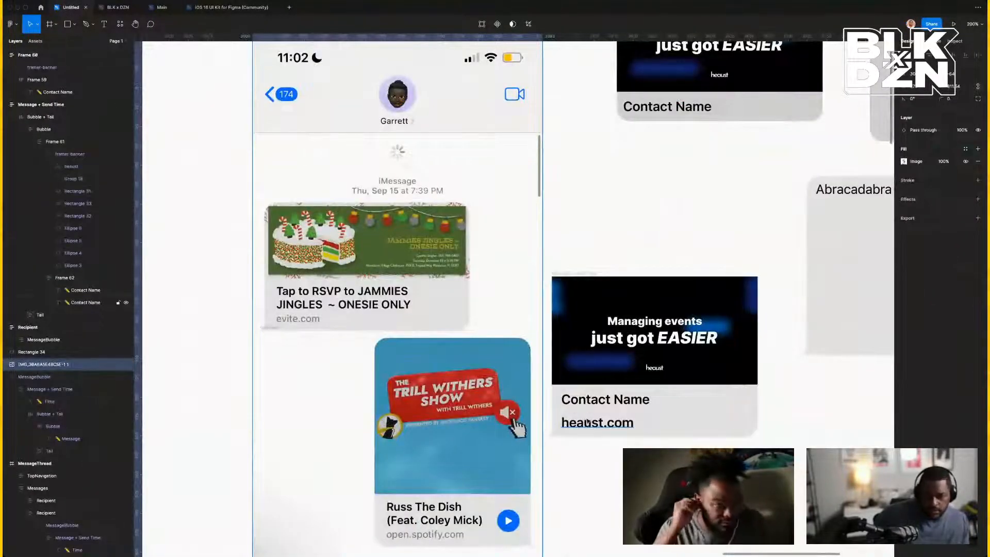
Retitle the Contact Name line to 'Kickback Pool Party ✨' above heaust.com.
left_click(587, 422)
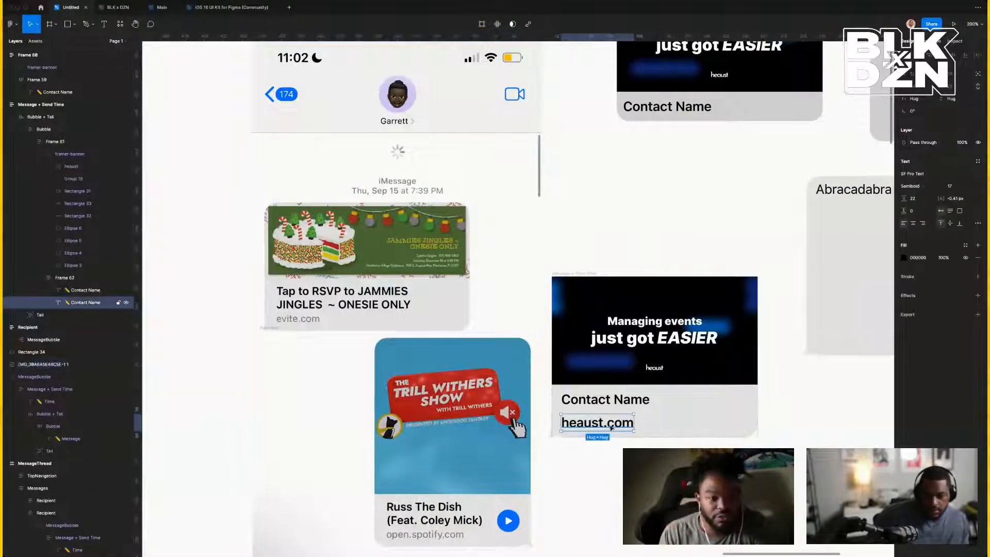
double_click(631, 400)
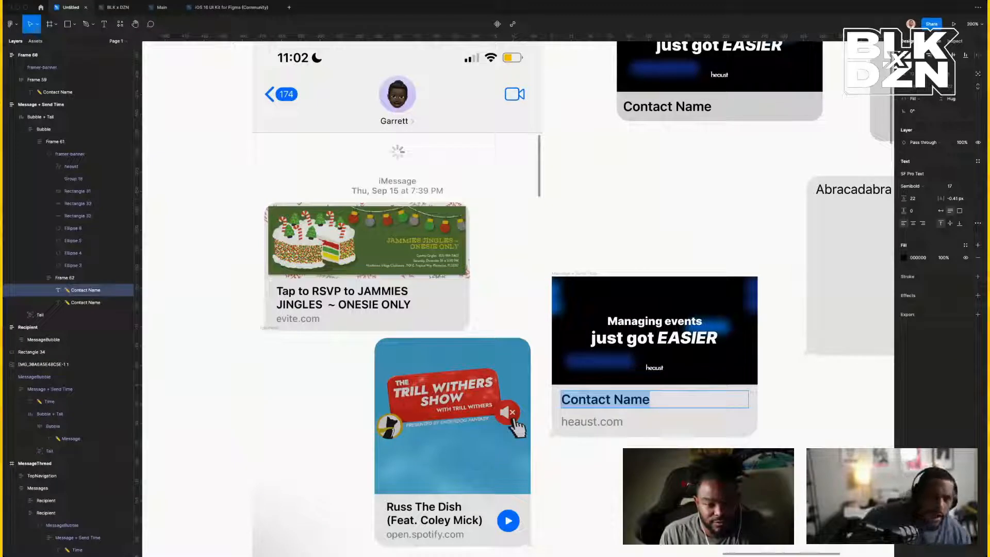
scroll(642, 366, "up", 5)
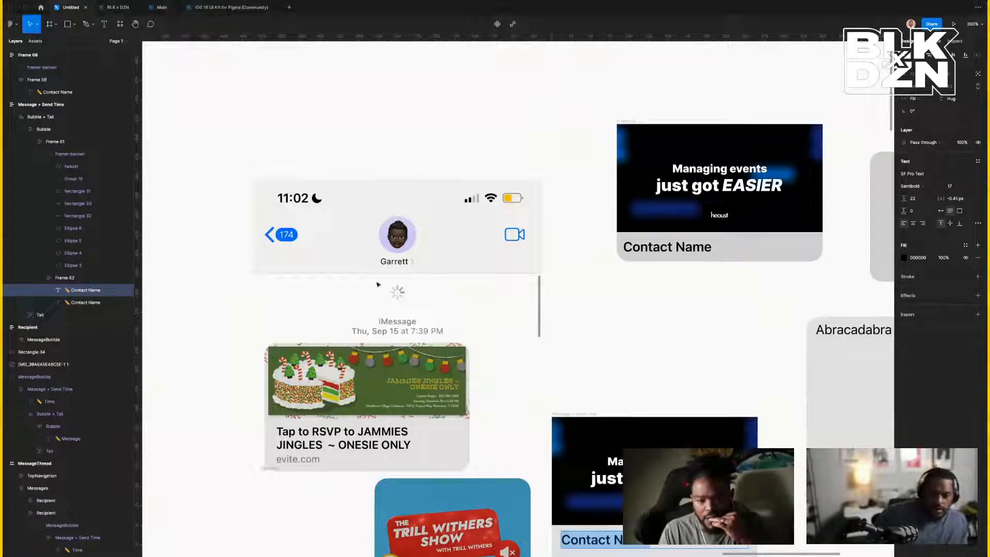
scroll(513, 376, "down", 5)
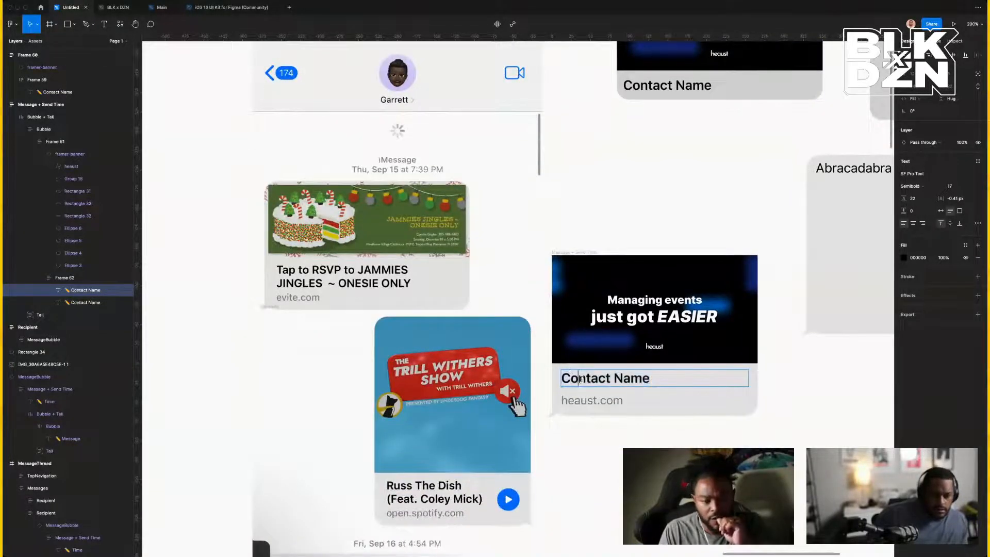
key("super+a")
type("Kickback Pool Party ✨")
key("Escape")
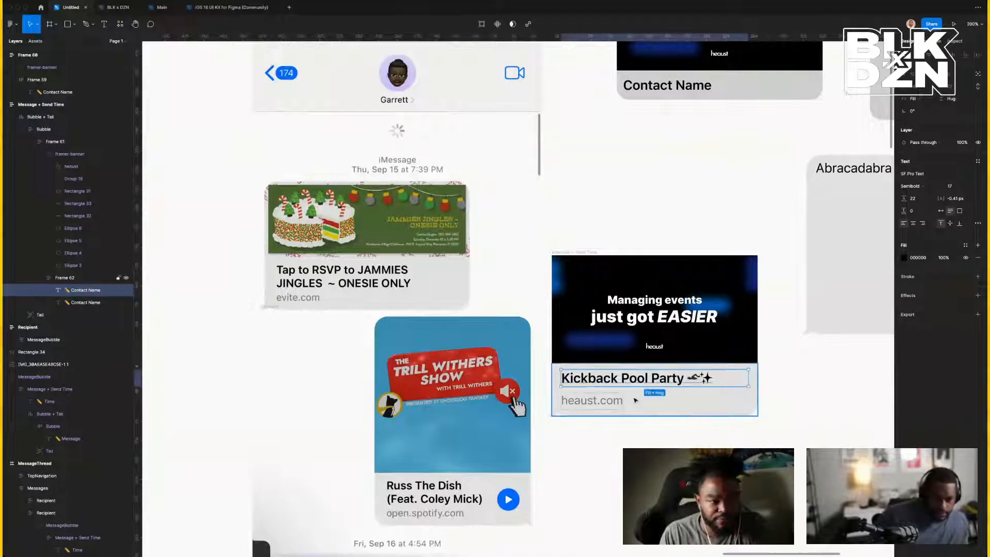
left_click(820, 433)
scroll(820, 433, "left", 1)
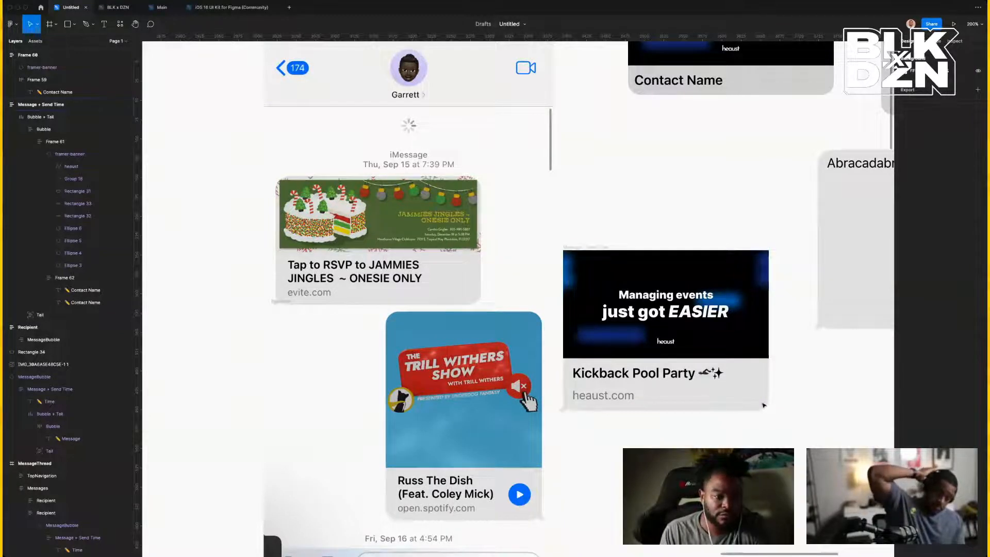
Select the banner rectangle inside the Kickback Pool Party card.
scroll(733, 339, "down", 1)
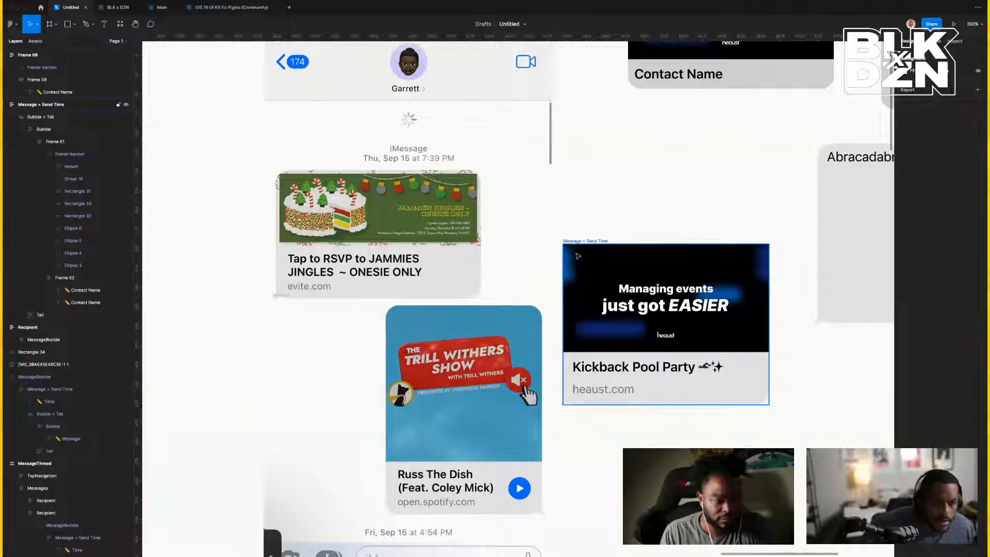
scroll(823, 379, "right", 5)
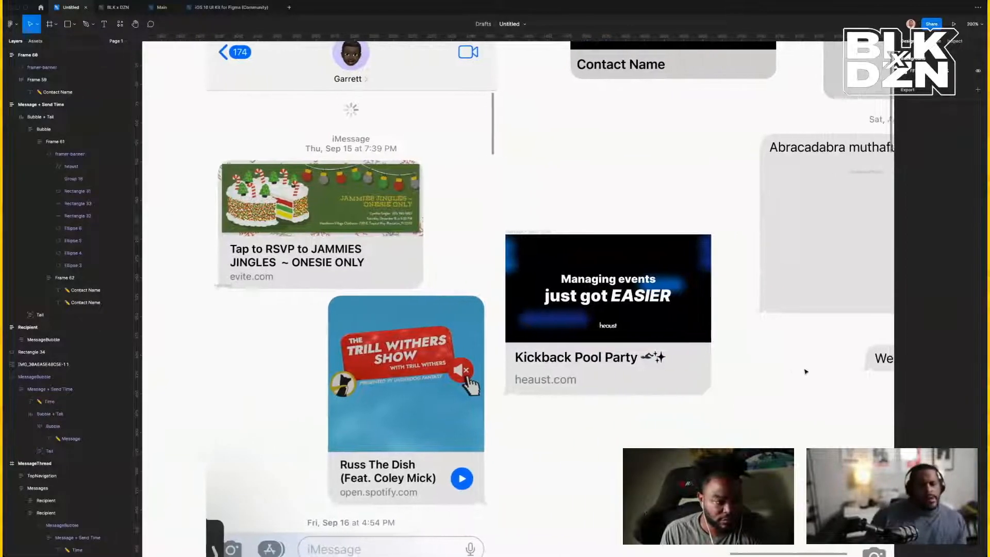
left_click(673, 330)
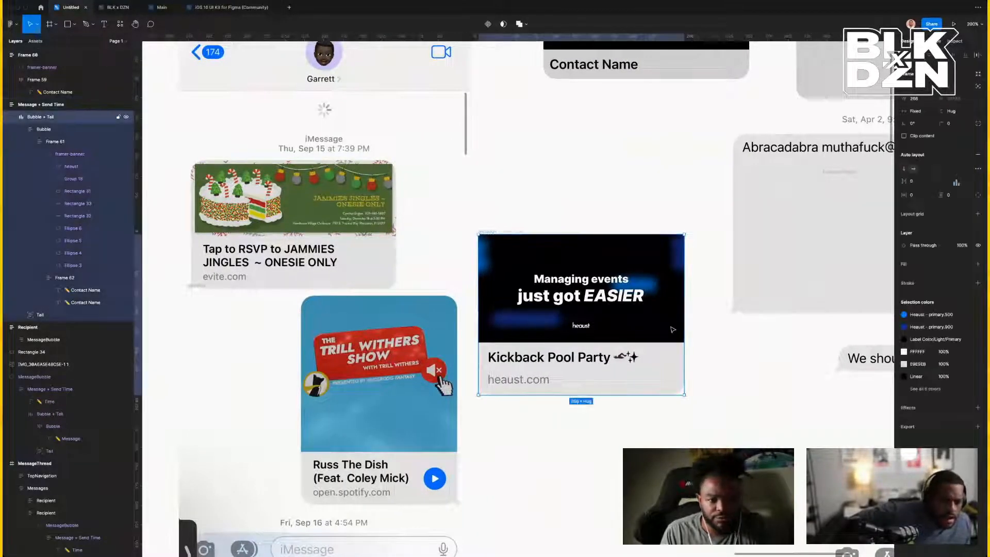
double_click(672, 296)
double_click(673, 296)
double_click(673, 296)
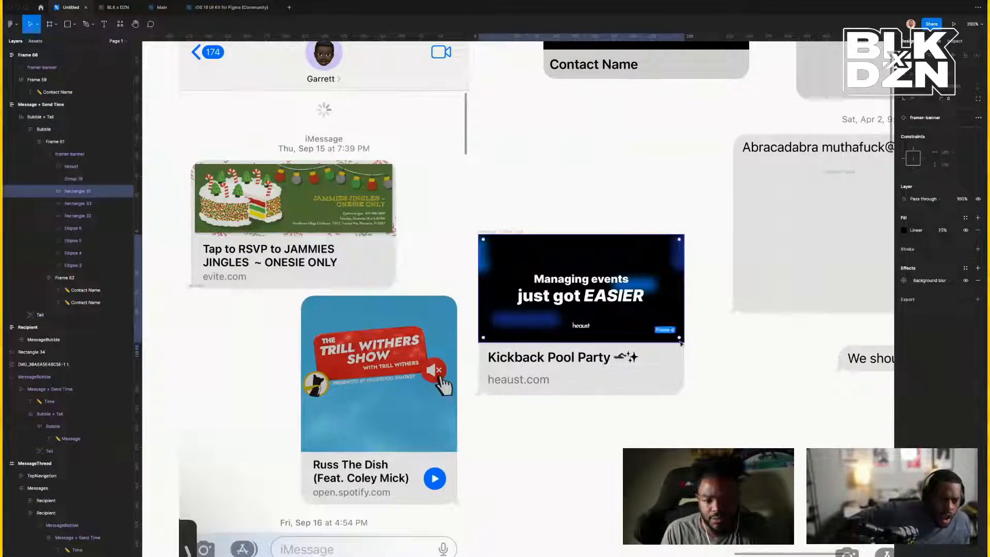
left_click(676, 387)
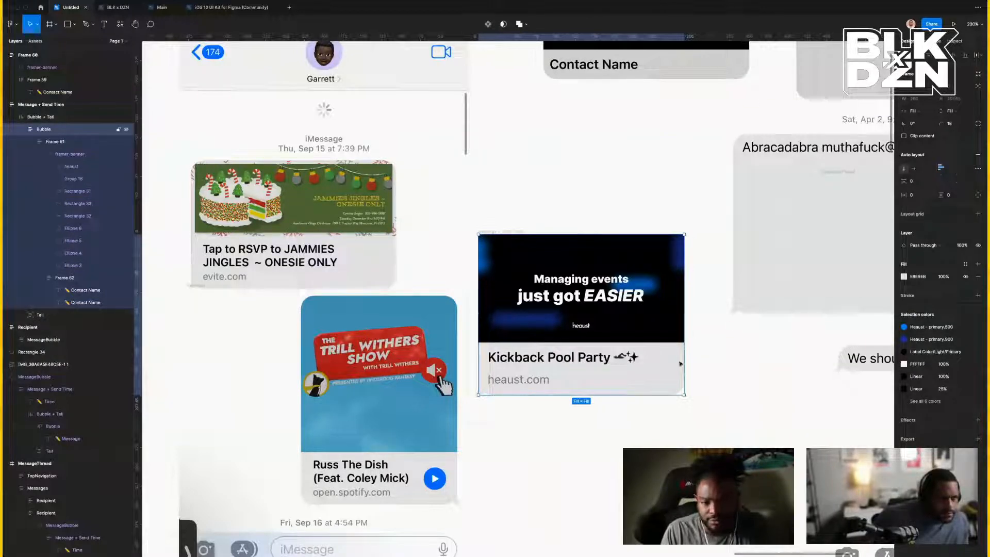
left_click(674, 280, "super")
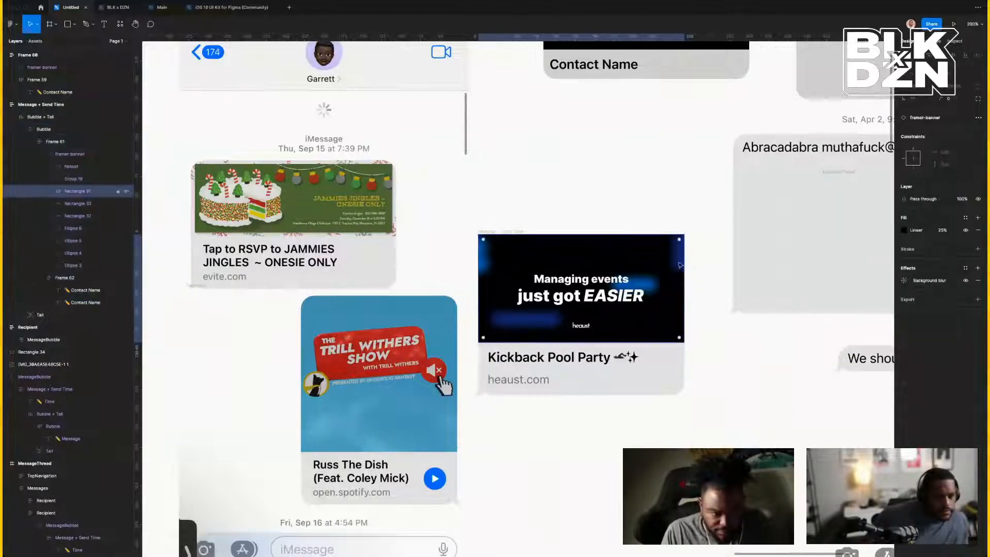
Switch the banner to independent corners and set top-left and top-right radii to 18.
left_click(979, 99)
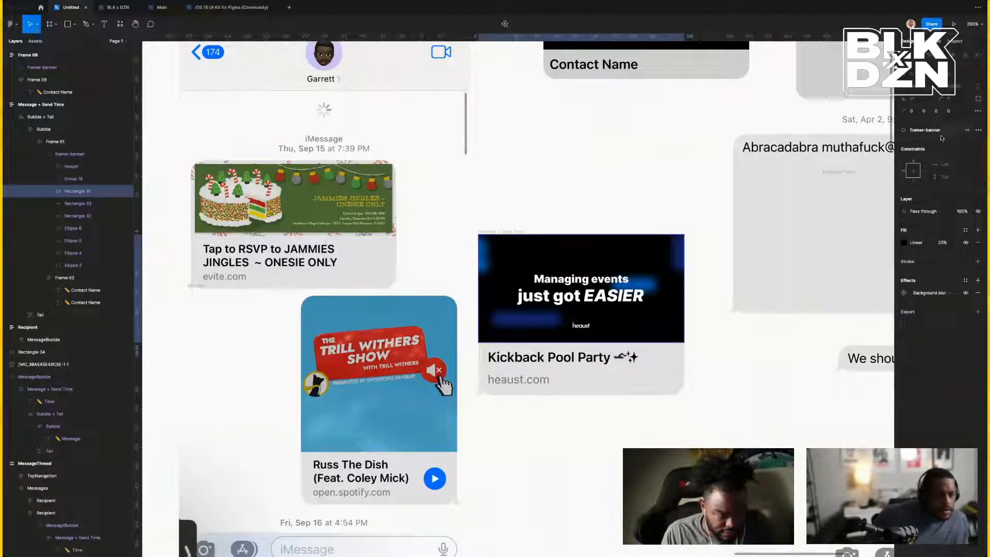
left_click(912, 113)
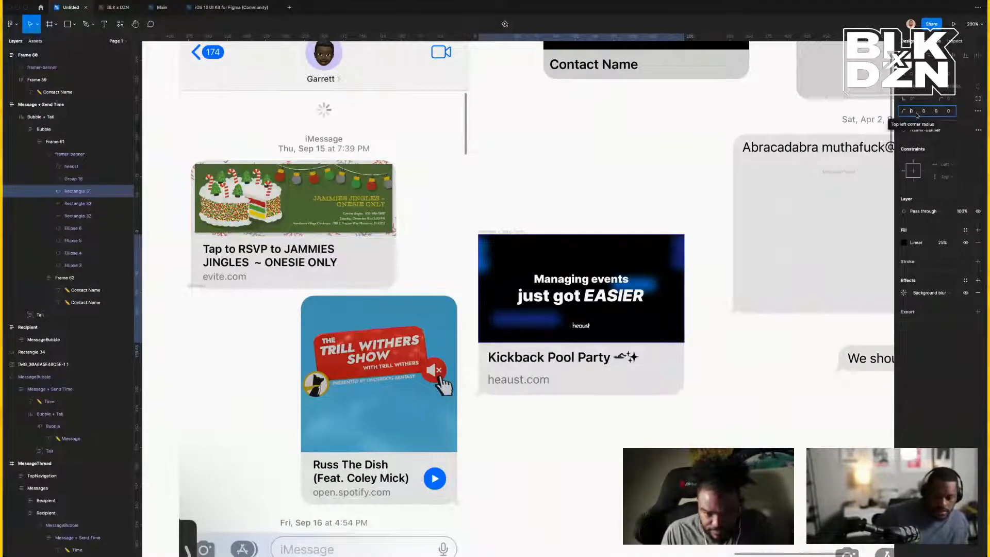
type("16")
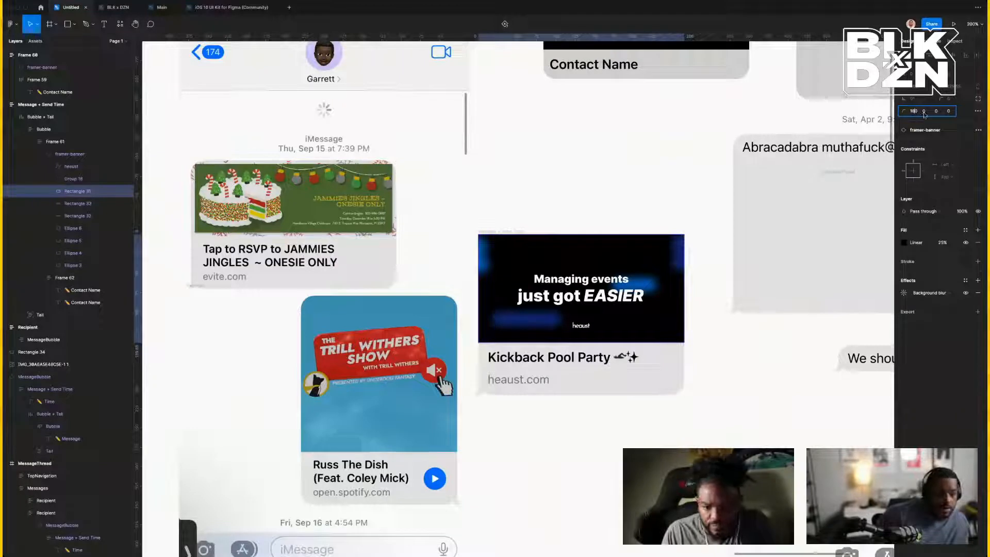
key("BackSpace")
type("8")
left_click(923, 112)
type("18")
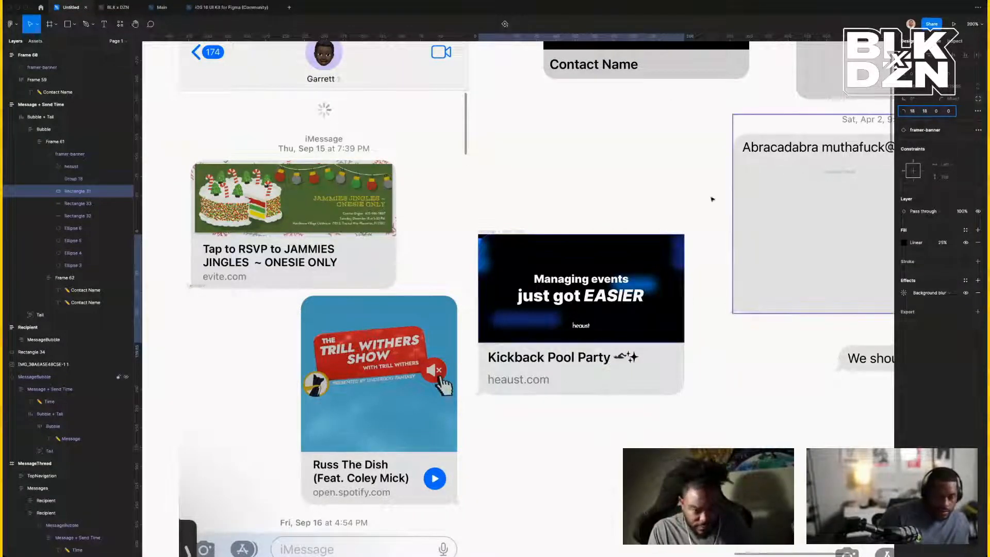
left_click(680, 208)
left_click(661, 273)
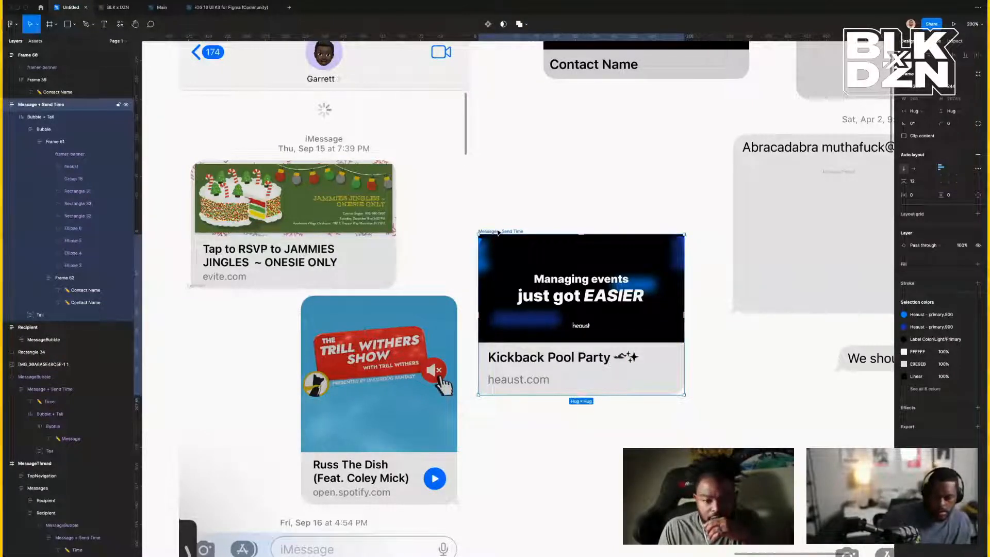
Turn on Clip content for Message + Send Time and round its top two corners to 18.
left_click(486, 245, "ctrl")
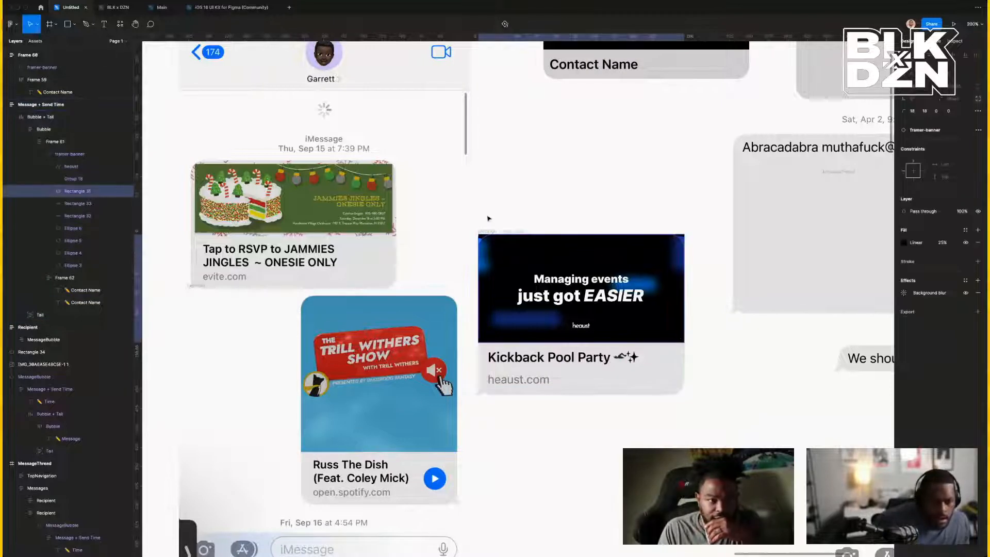
left_click(489, 219)
left_click(500, 232)
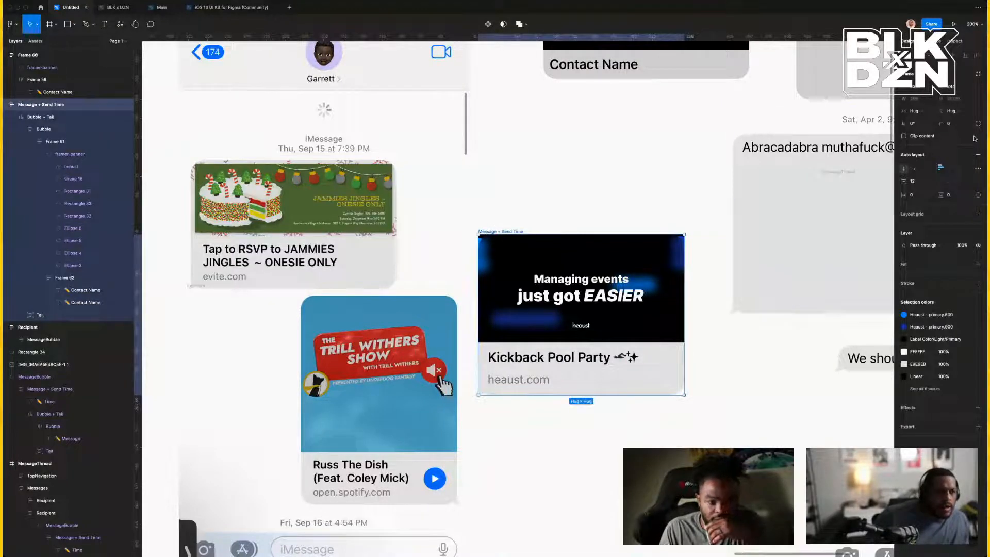
left_click(903, 136)
left_click(978, 124)
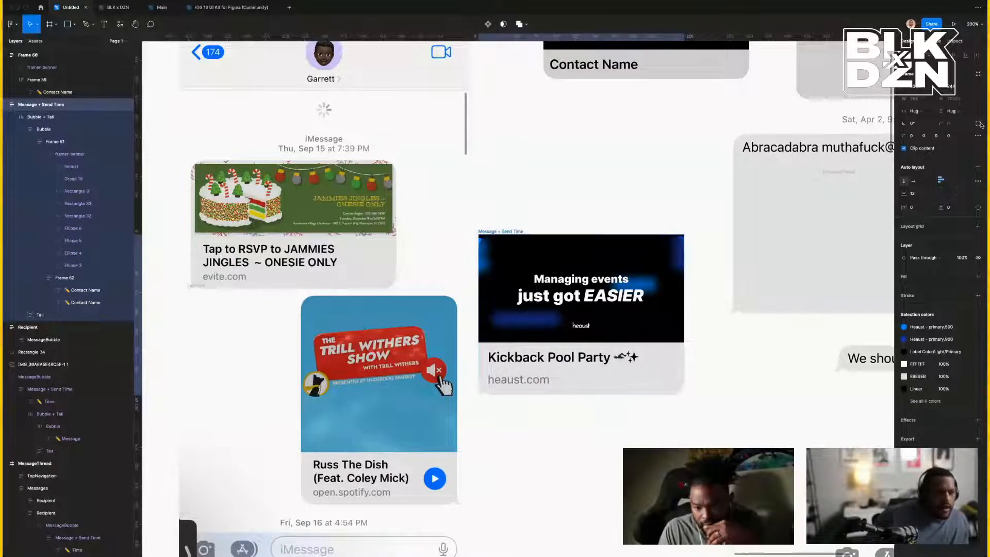
left_click(918, 136)
type("16")
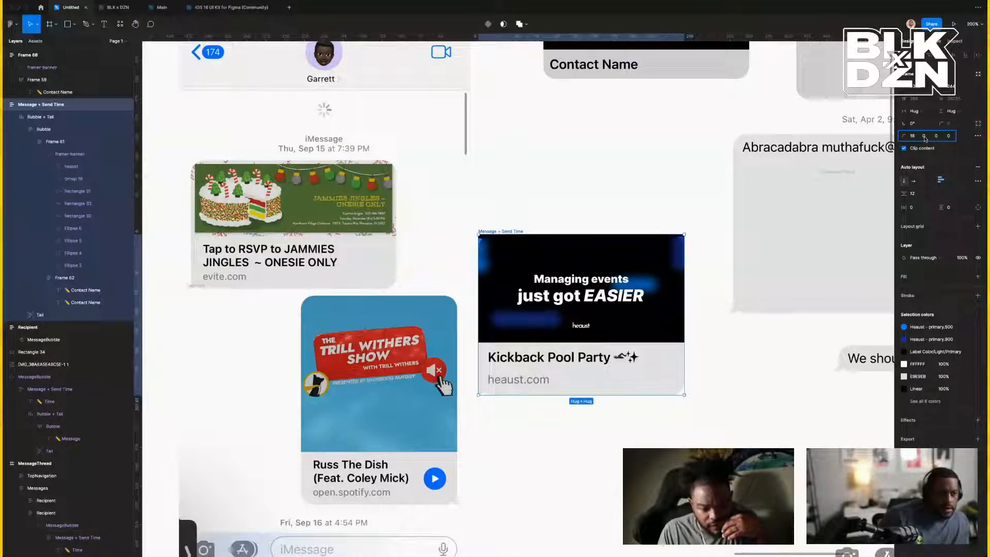
left_click(924, 139)
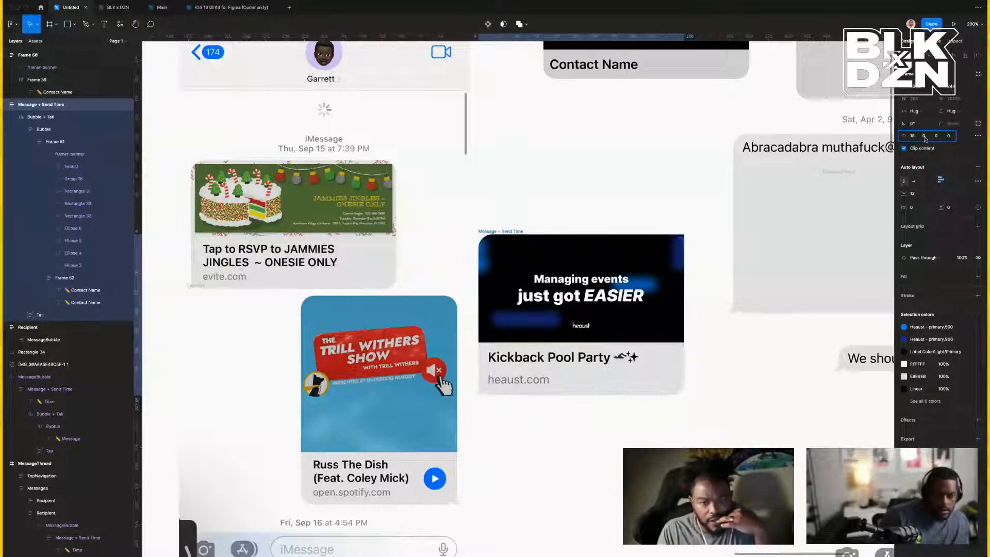
type("18")
left_click(820, 181)
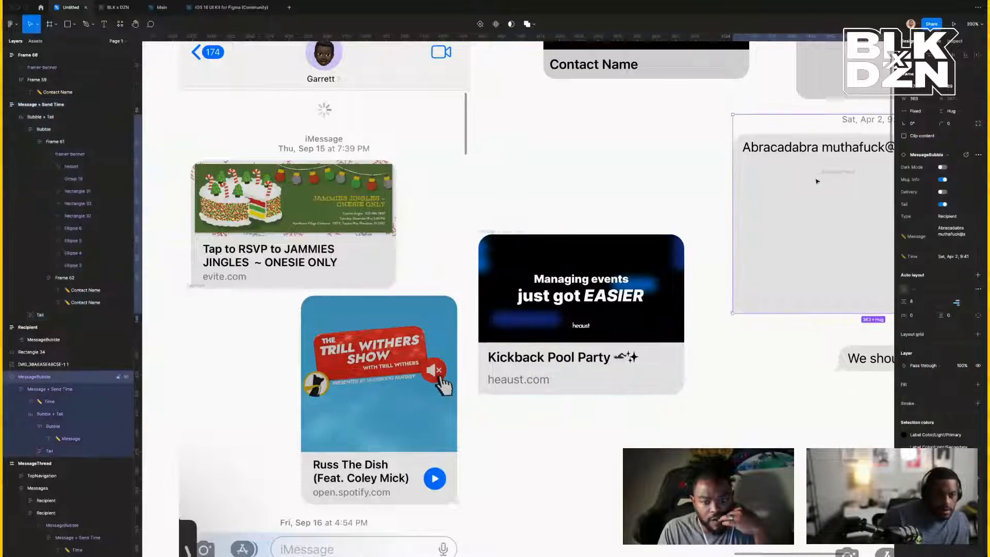
left_click(652, 161)
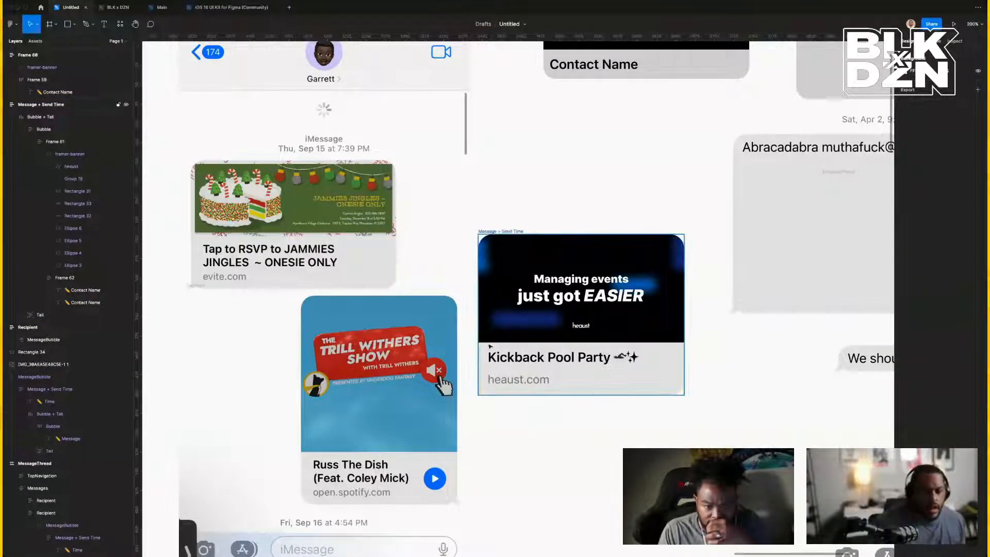
Set Frame 62's spacing between the title and heaust.com to 4.
double_click(509, 357)
double_click(510, 357)
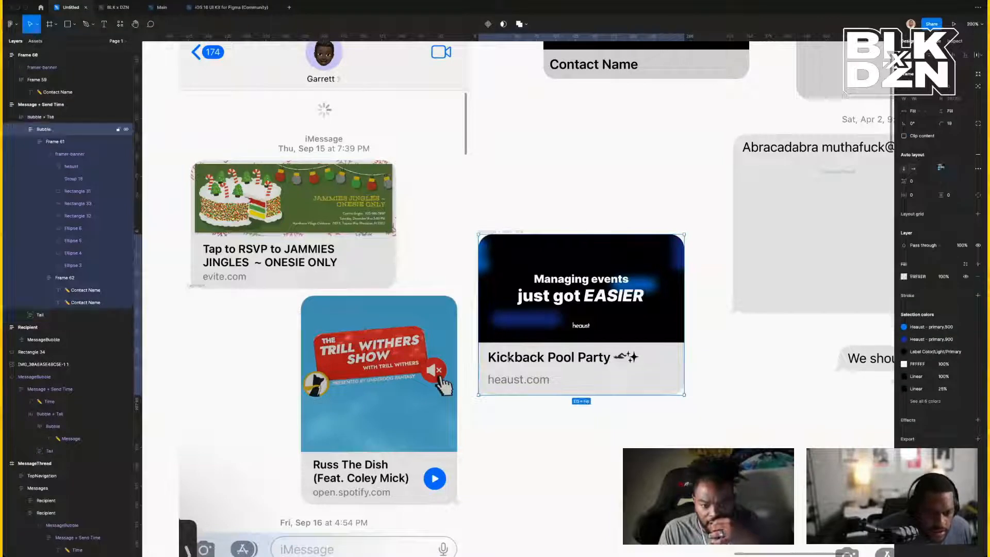
left_click(510, 359, "super")
left_click(514, 383, "shift")
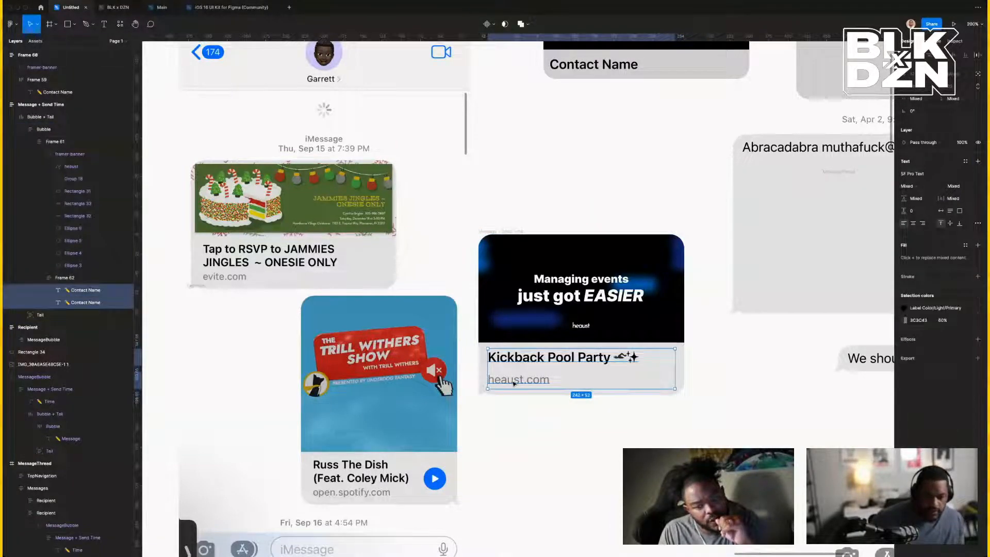
left_click(59, 277)
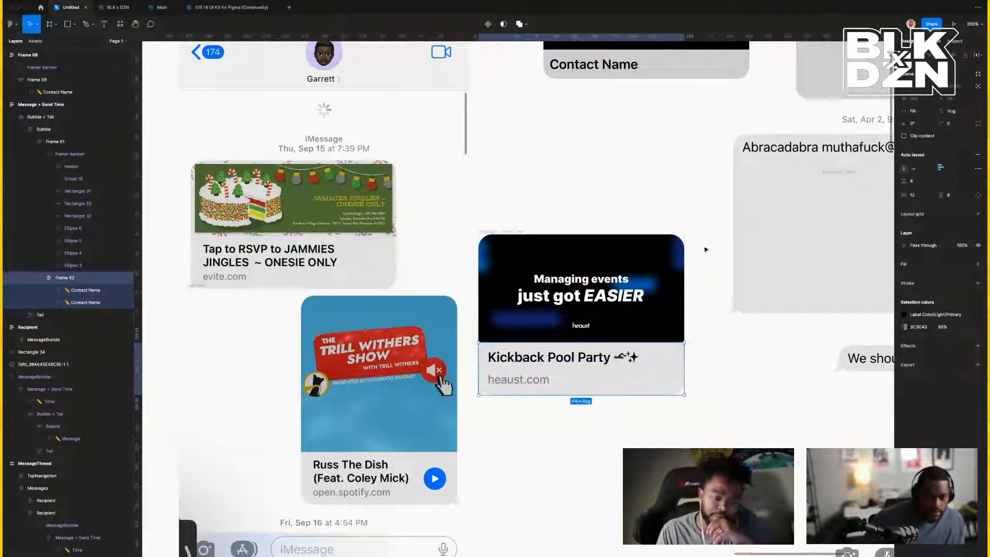
left_click(917, 183)
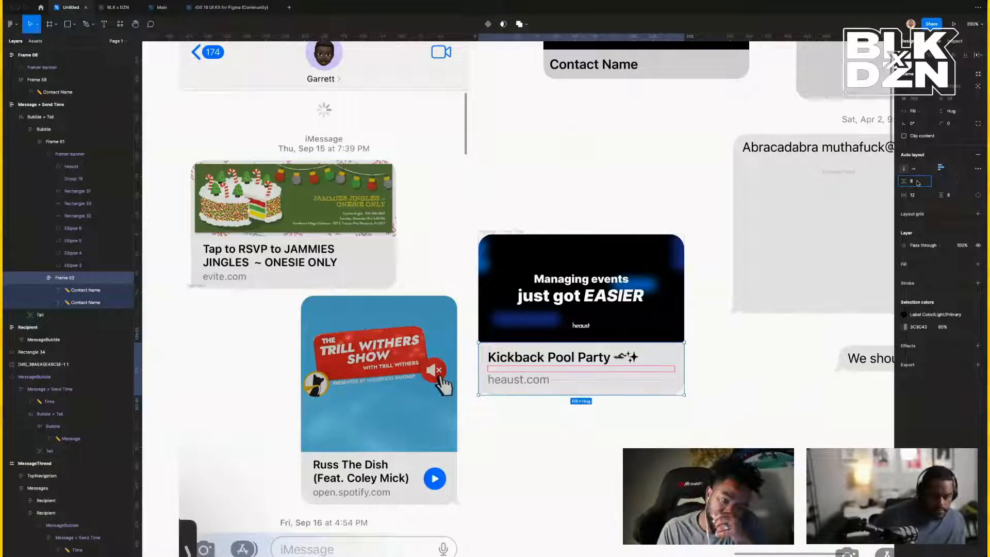
type("0")
key("Return")
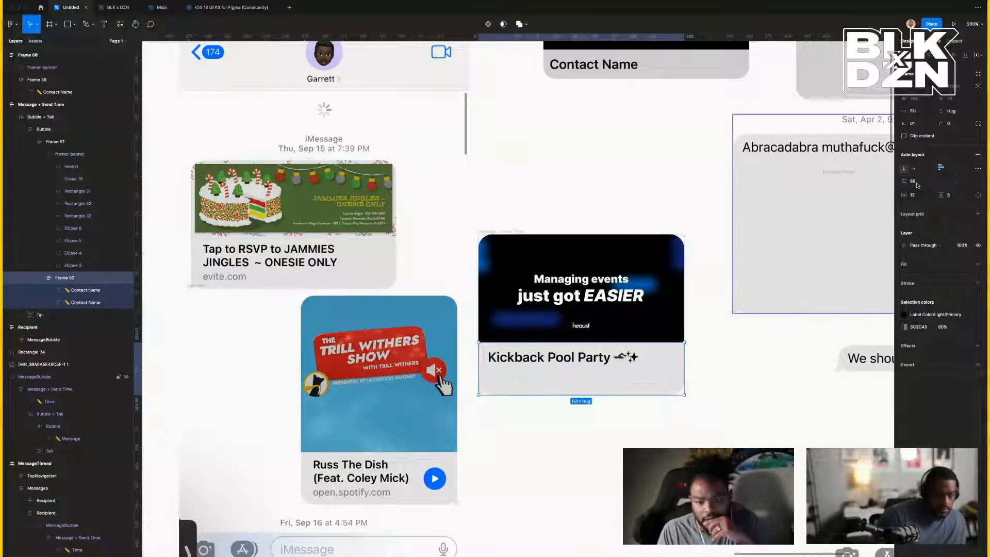
key("Return")
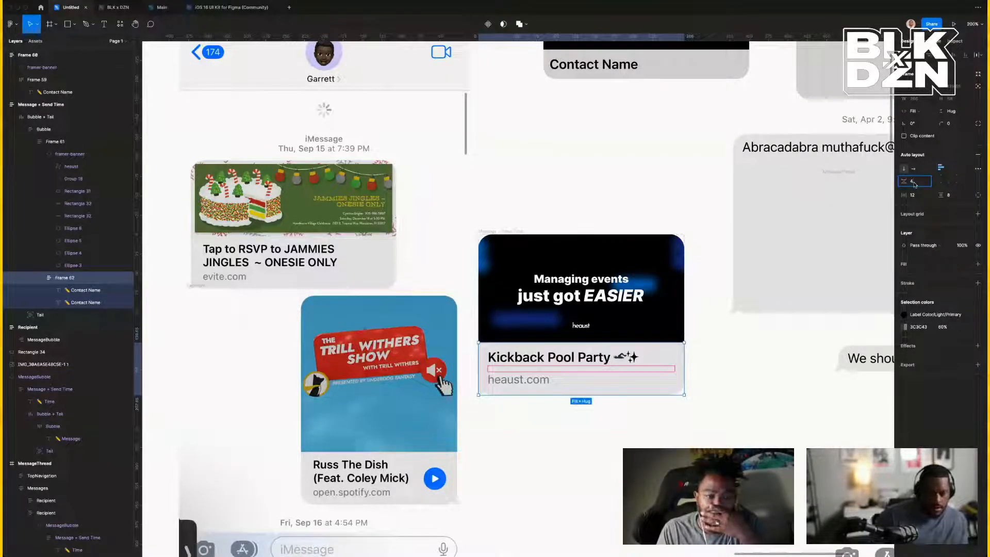
key("Return")
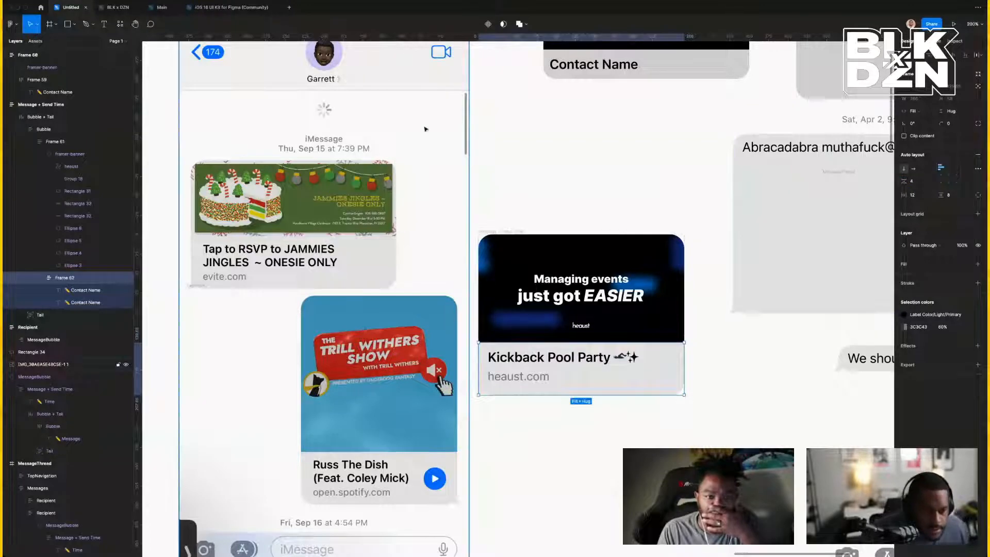
Check the Contact Name text style in the iOS 16 UI Kit file, then return to the mockup.
left_click(231, 7)
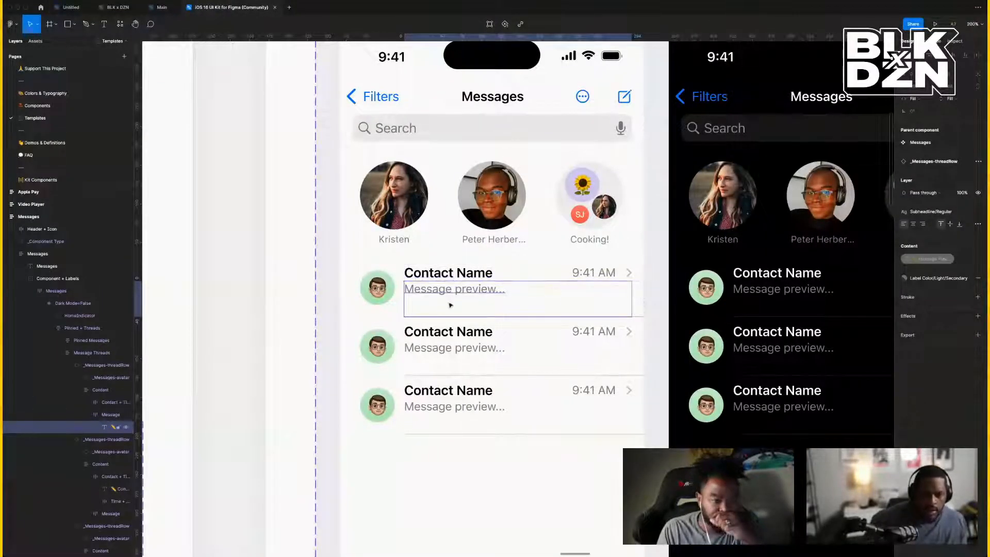
left_click(461, 276)
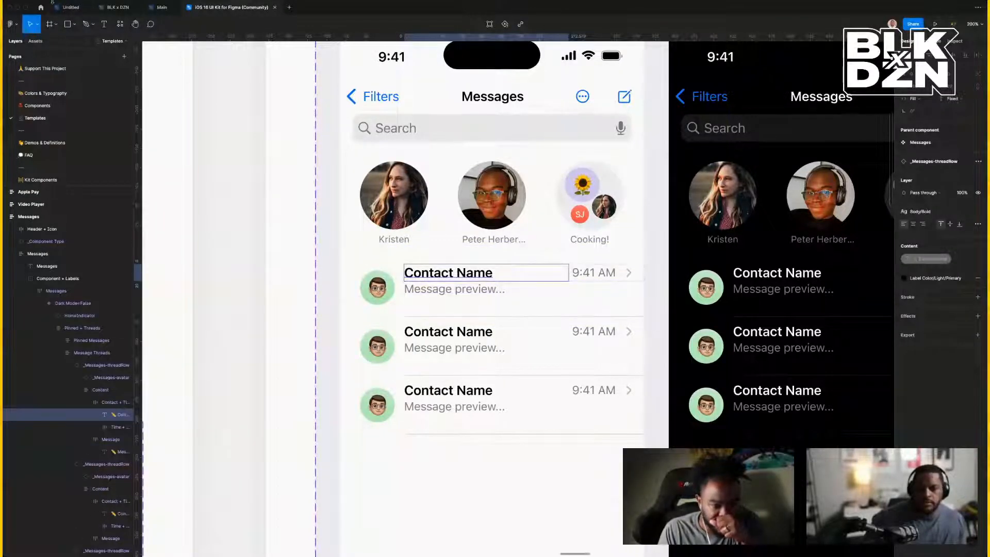
left_click(71, 7)
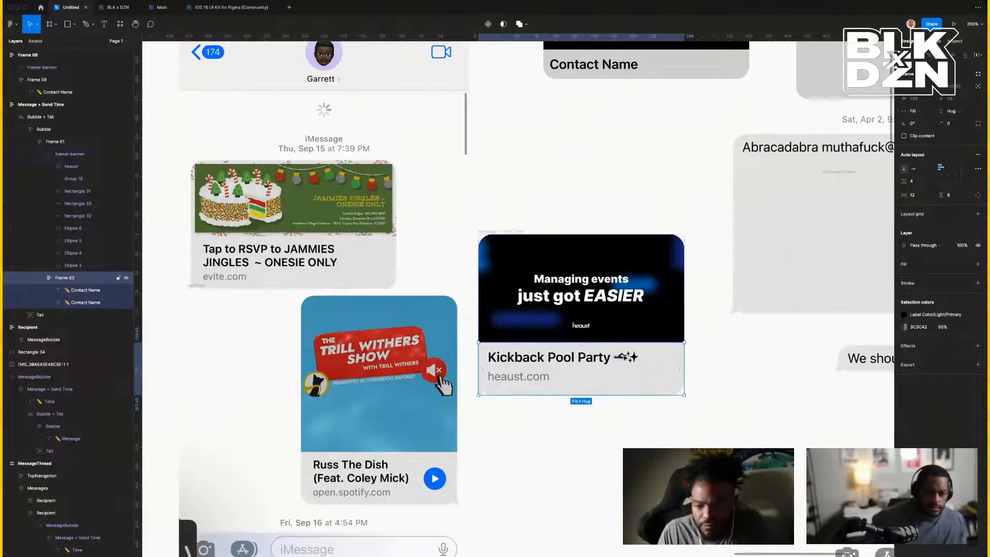
Set Frame 62's auto layout spacing to 0 and its vertical padding to 12.
double_click(578, 358)
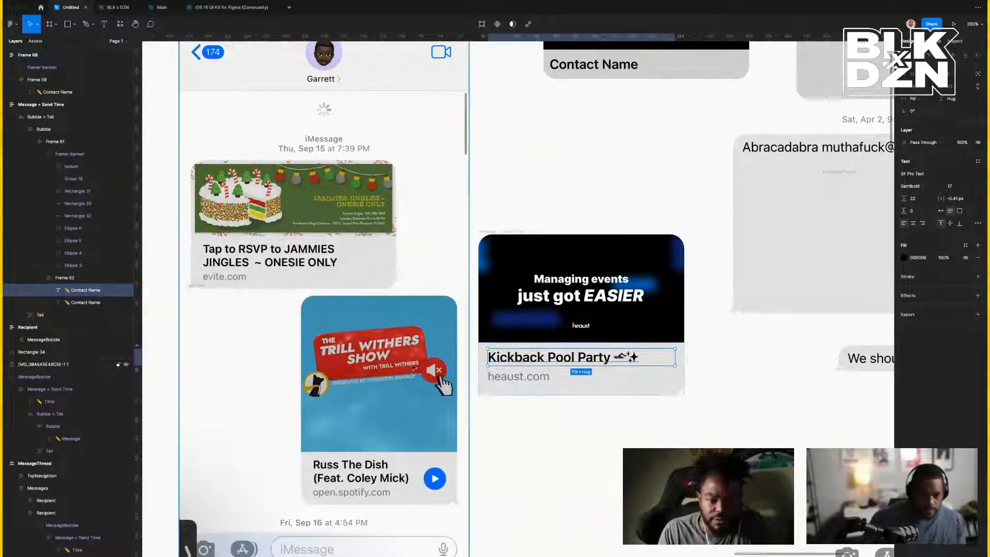
left_click(92, 280)
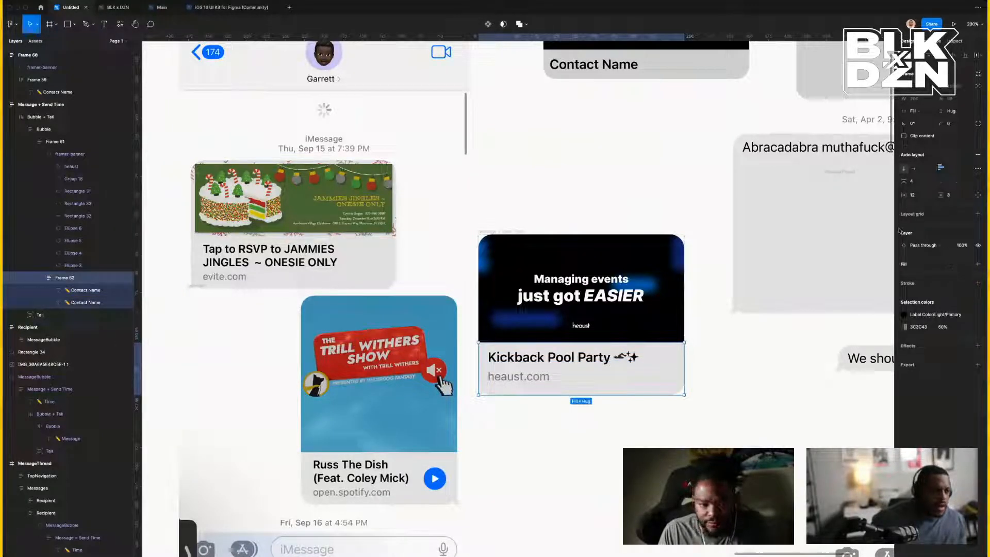
left_click(920, 181)
type("0")
key("Return")
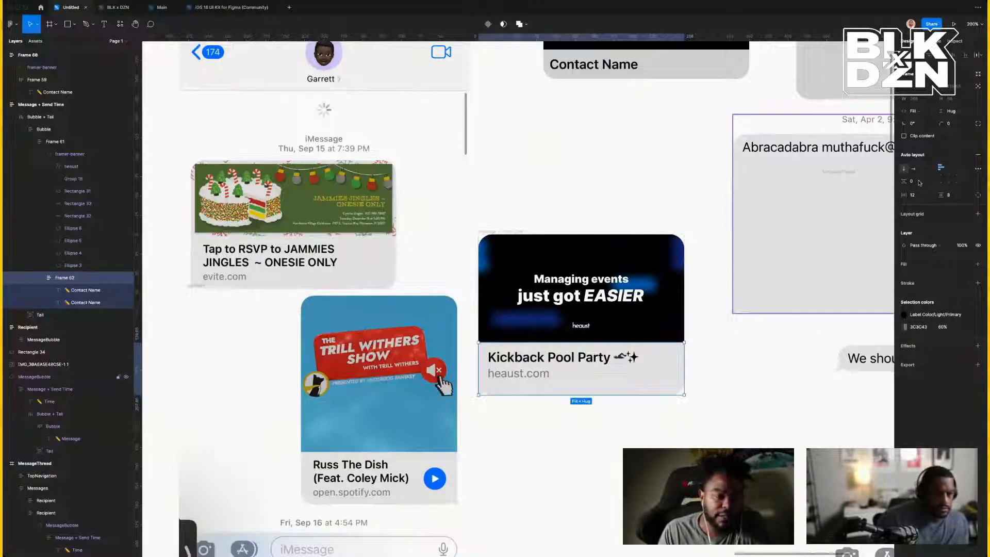
left_click(951, 195)
type("123")
key("Return")
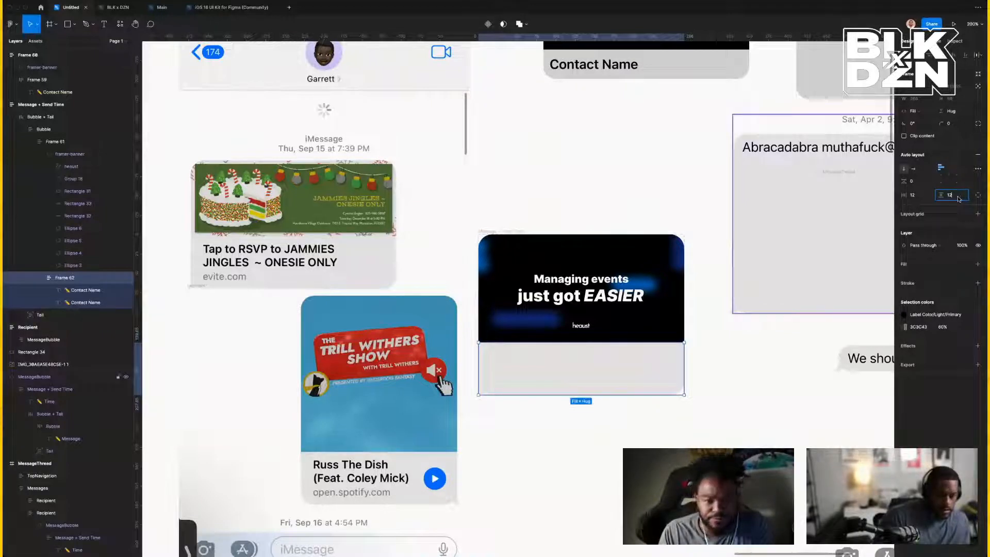
key("Return")
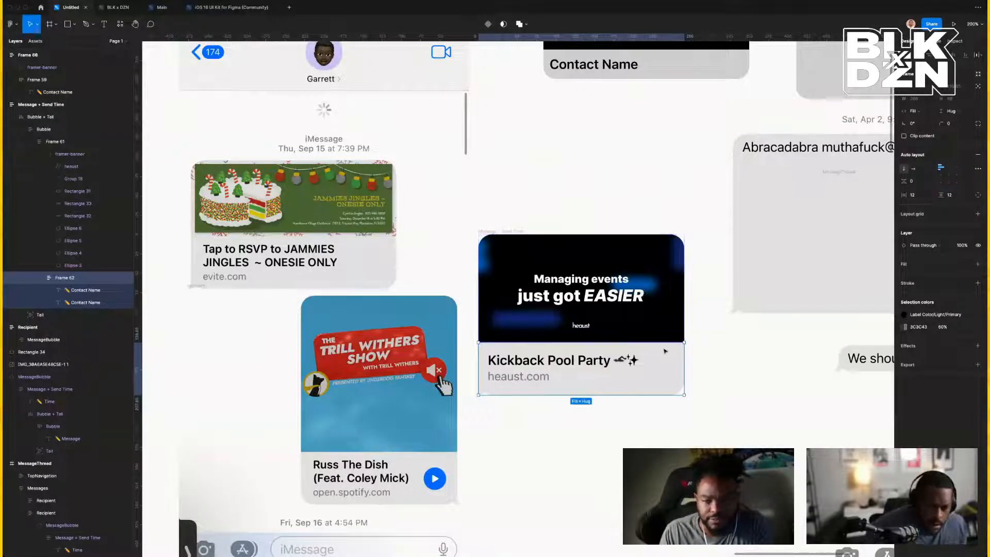
left_click(747, 376)
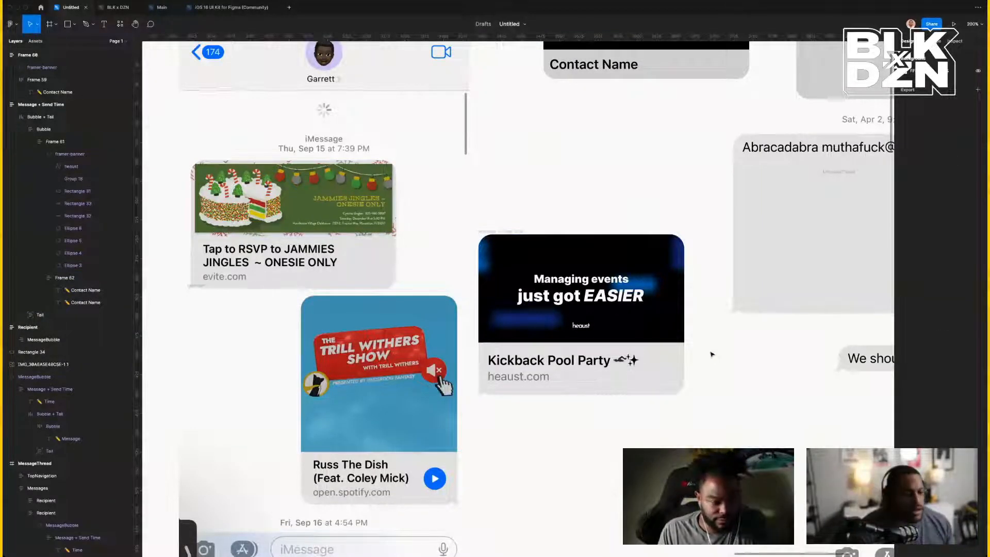
Zoom out and move the Kickback Pool Party card up out of the way.
scroll(568, 314, "left", 1)
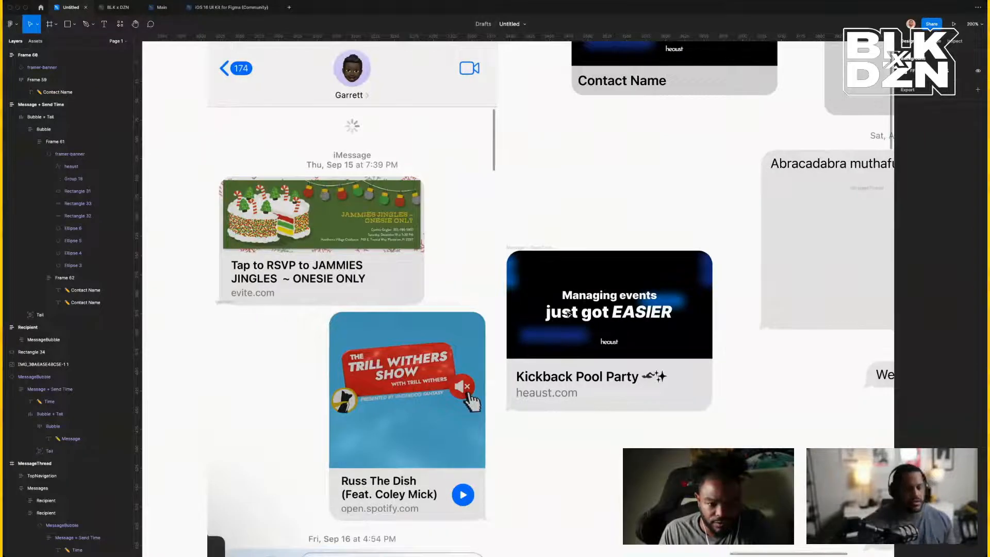
key("minus")
key("minus")
left_click(550, 317)
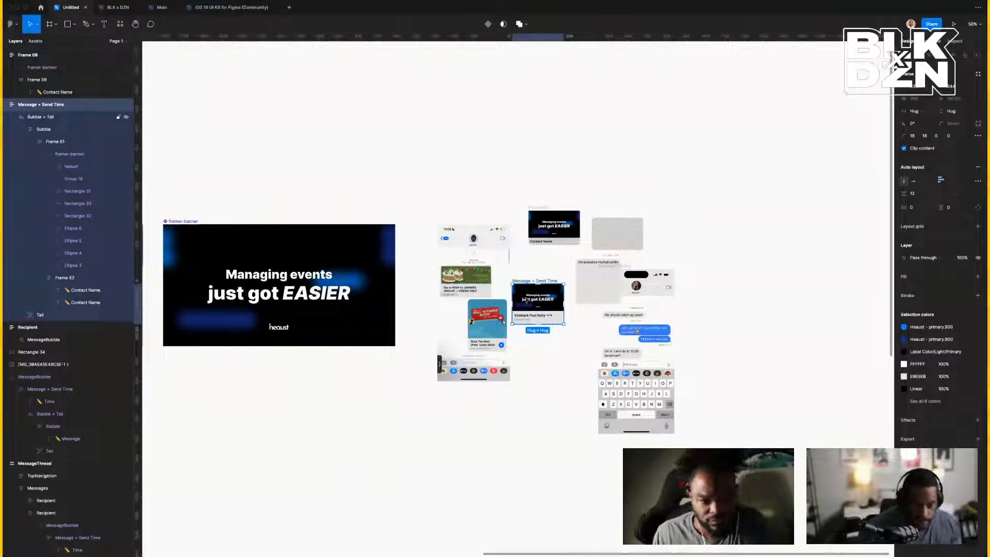
left_click_drag(528, 283, 385, 99)
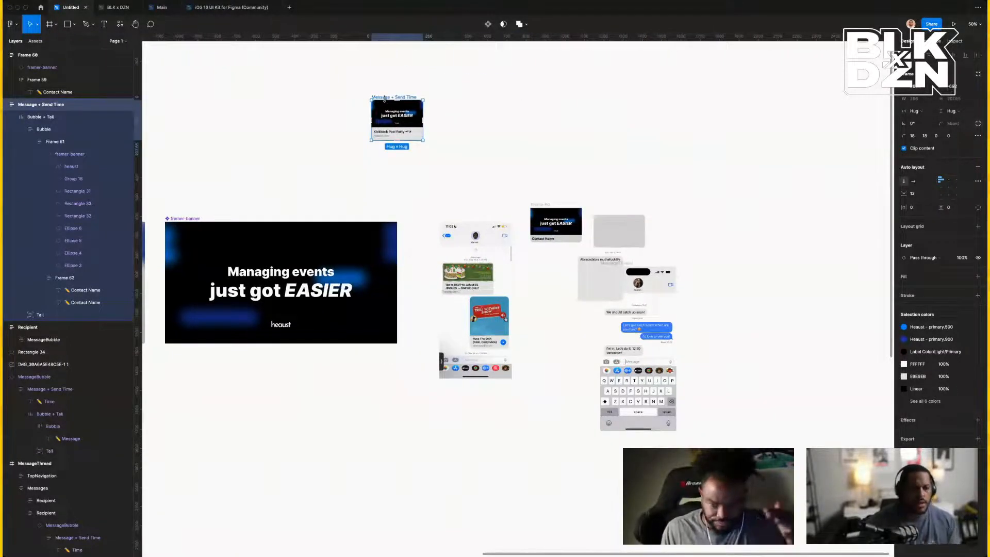
Delete the phone screenshot, Frame 60, the empty Recipient frame, a stray bubble and Rectangle 34.
left_click(467, 235)
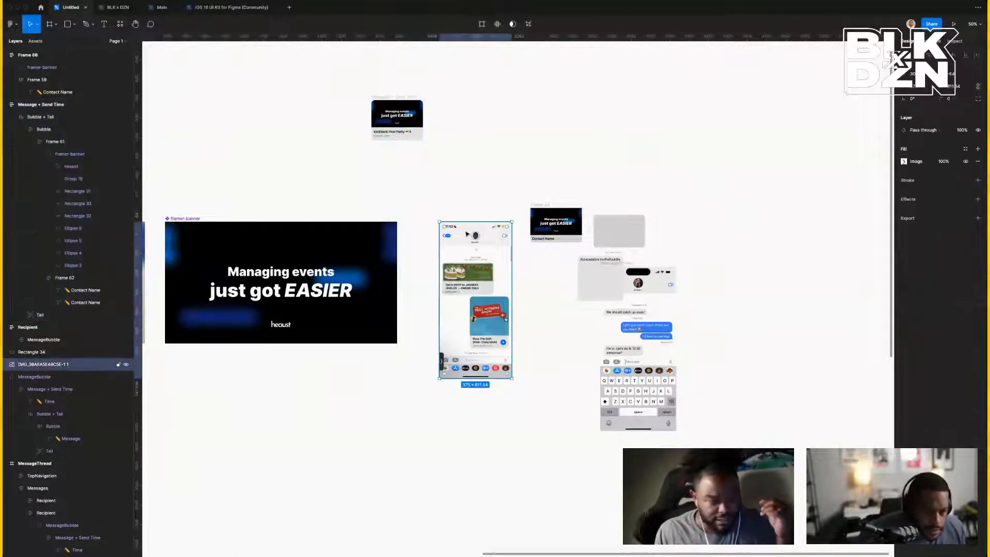
key("Delete")
left_click(540, 206)
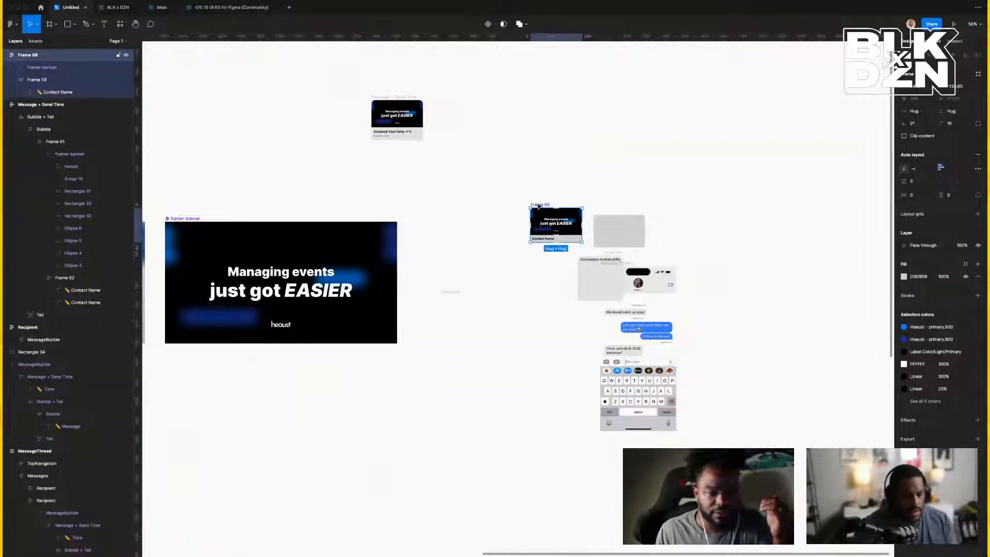
key("Delete")
left_click(454, 292)
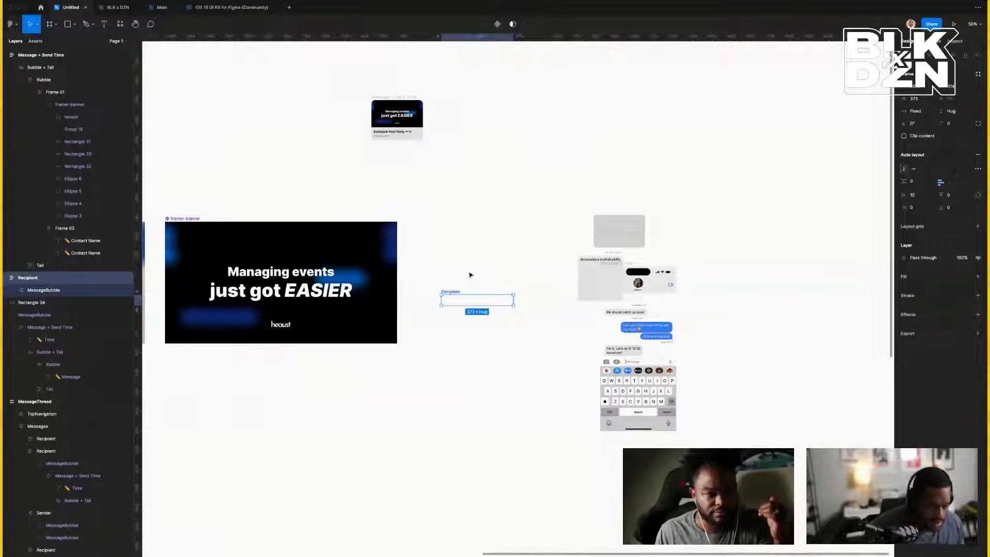
key("Delete")
left_click_drag(581, 266, 482, 265)
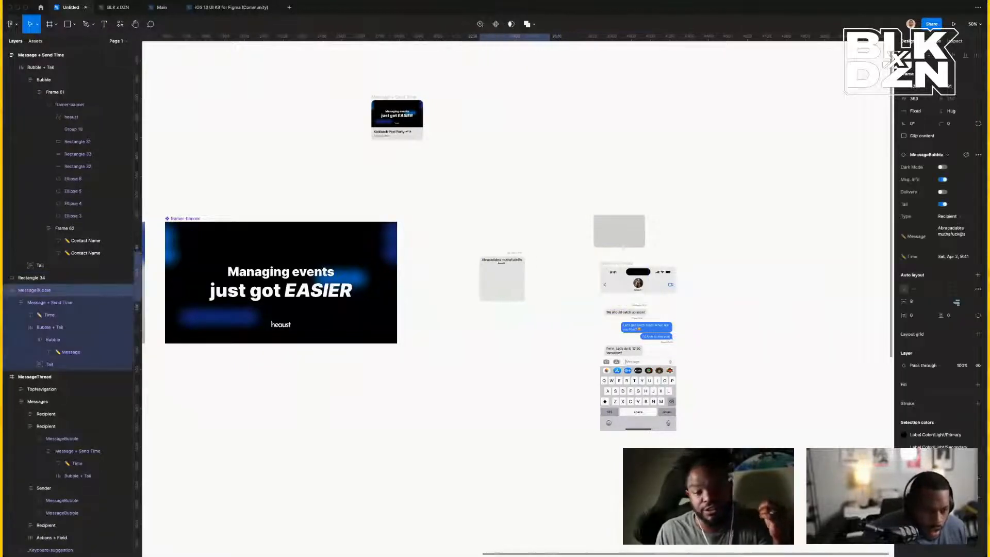
key("Delete")
left_click(618, 222)
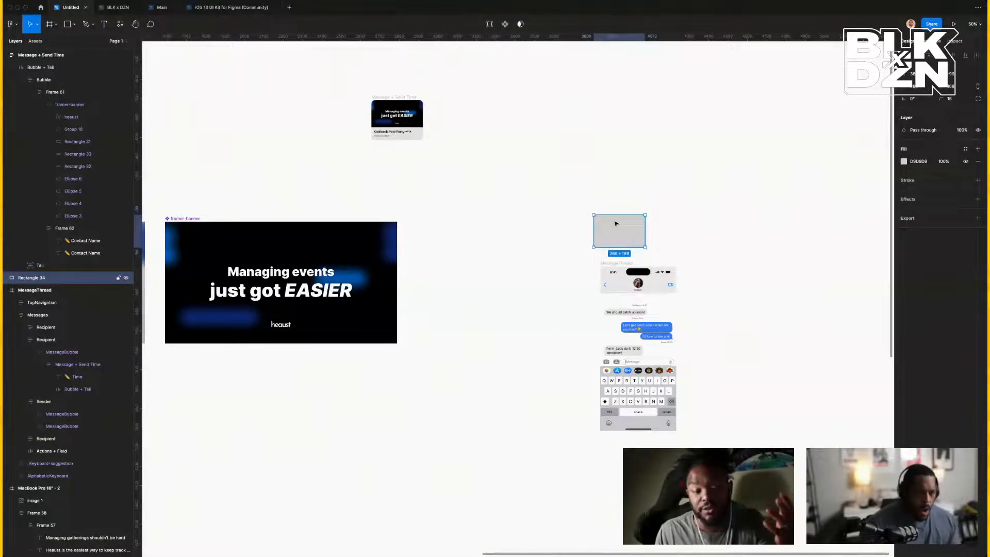
key("Delete")
Move the Kickback Pool Party card back down beside the banner.
left_click(387, 98)
left_click_drag(388, 99, 488, 248)
left_click(458, 179)
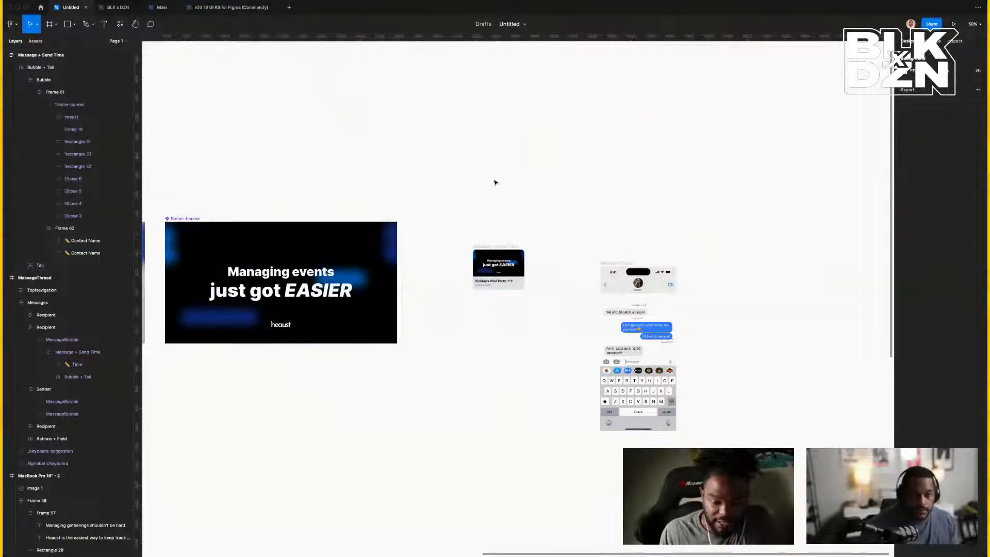
Rename the card frame 'Message_sample' and place it just above the iMessage phone.
left_click(494, 243)
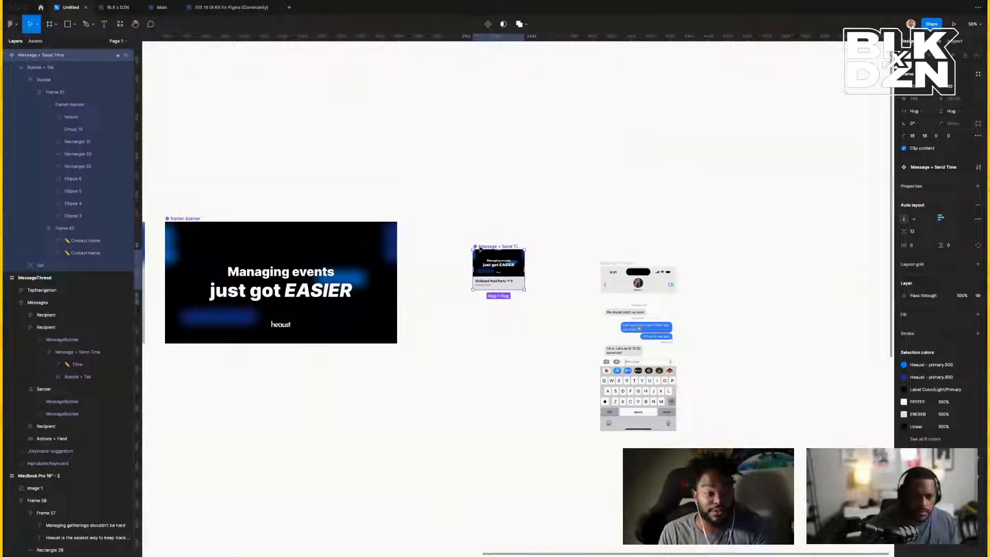
double_click(498, 246)
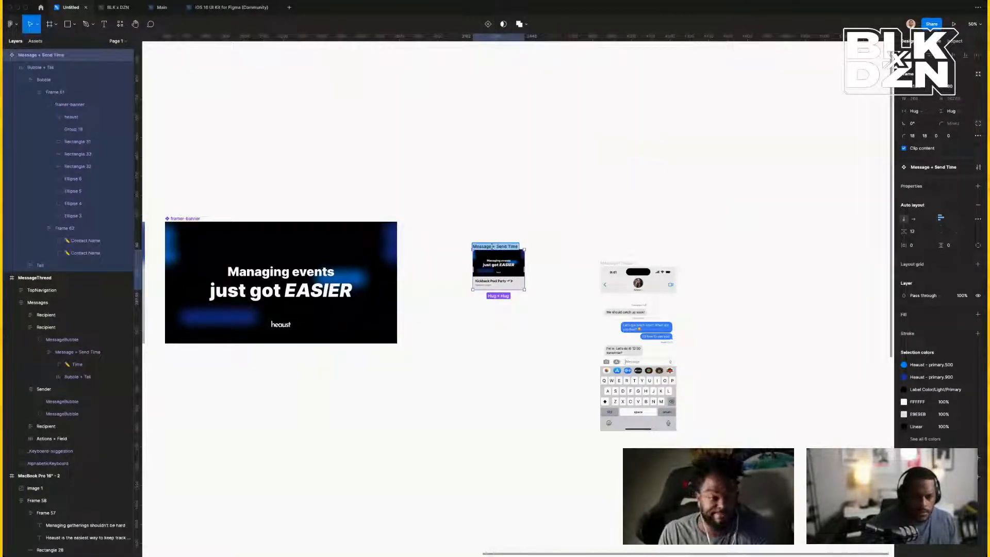
left_click(492, 247)
left_click_drag(492, 246, 507, 247)
key("BackSpace")
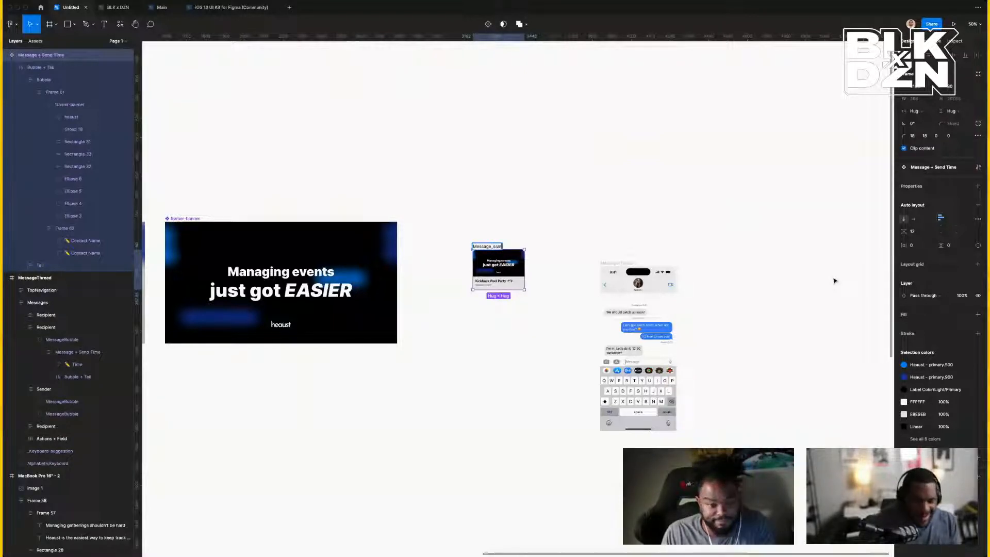
type("_sample")
key("Return")
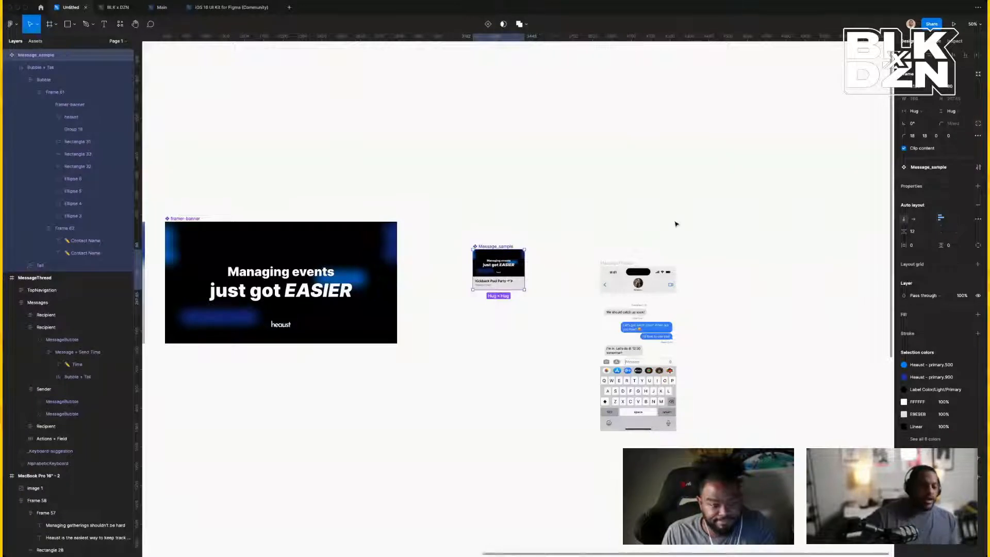
left_click(538, 234)
left_click_drag(510, 248, 627, 190)
Zoom to 100% on the phone thread, try hiding sender and recipient messages, then undo.
left_click(634, 352)
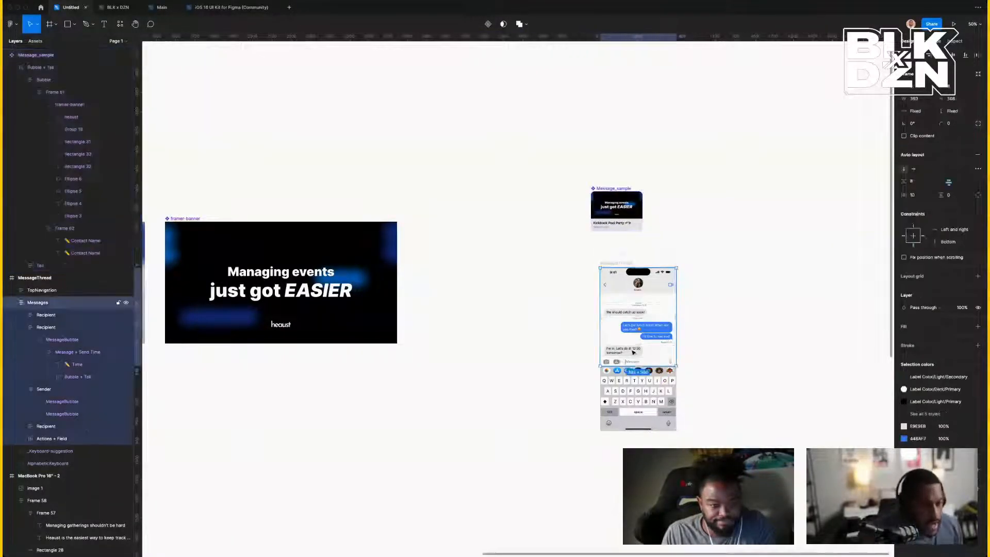
key("shift+0")
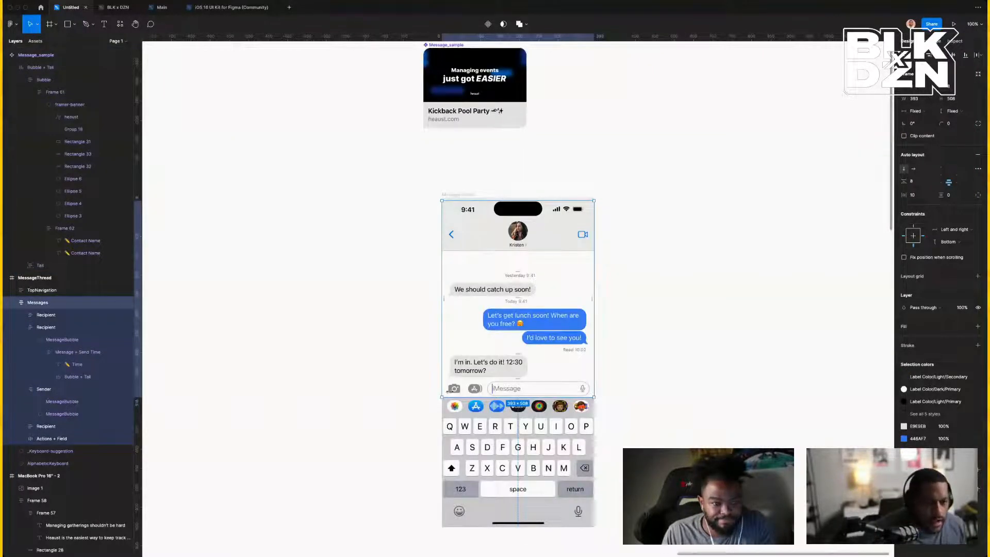
left_click(504, 365)
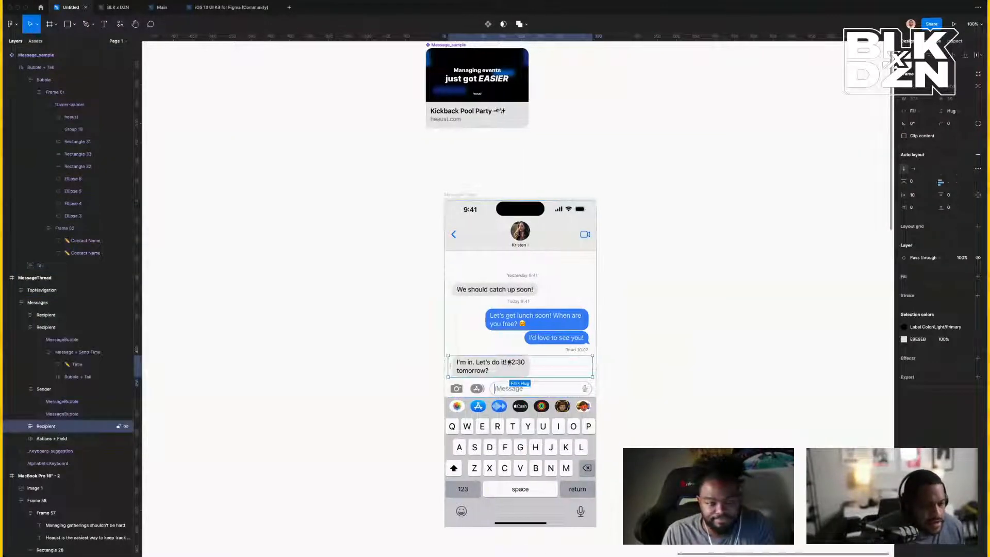
left_click(535, 316)
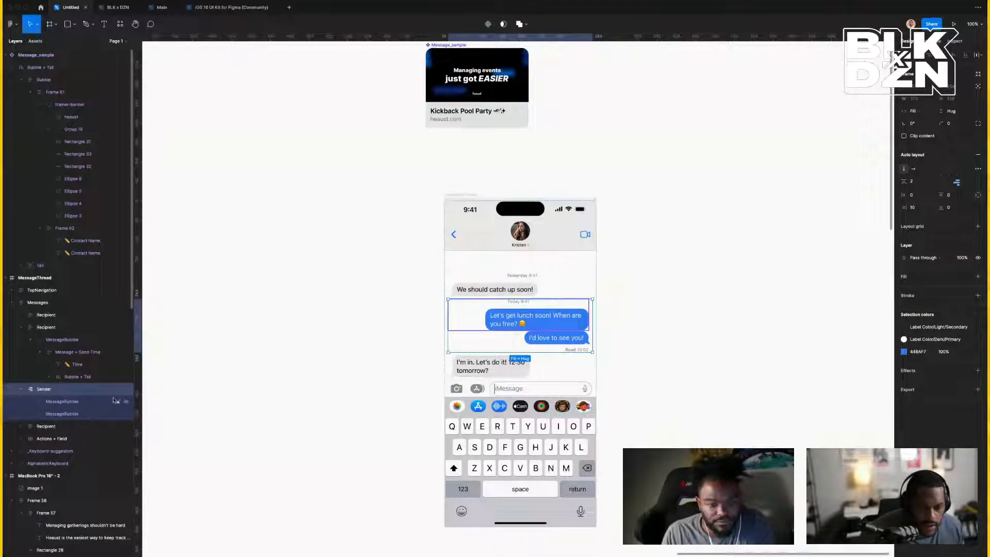
left_click(126, 391)
left_click(125, 390)
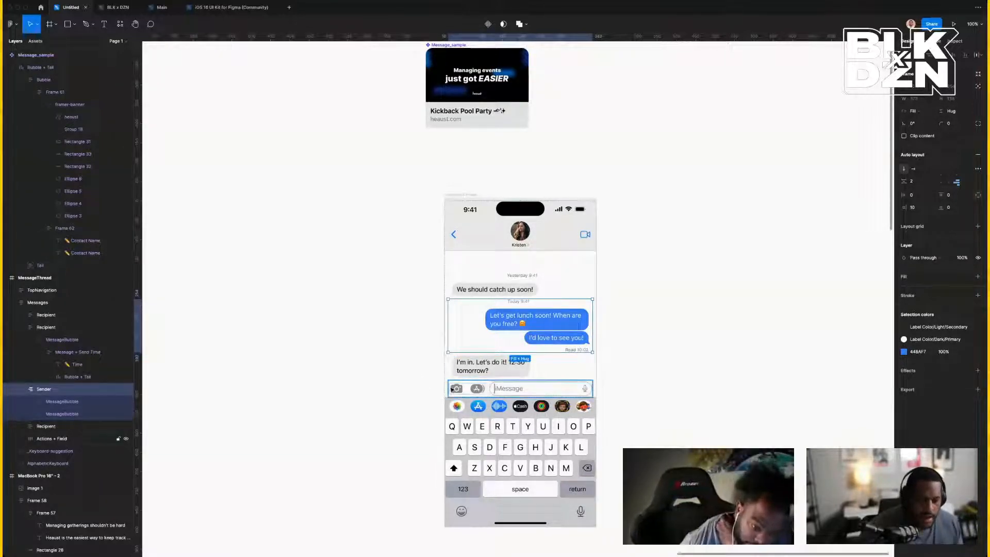
left_click(495, 366)
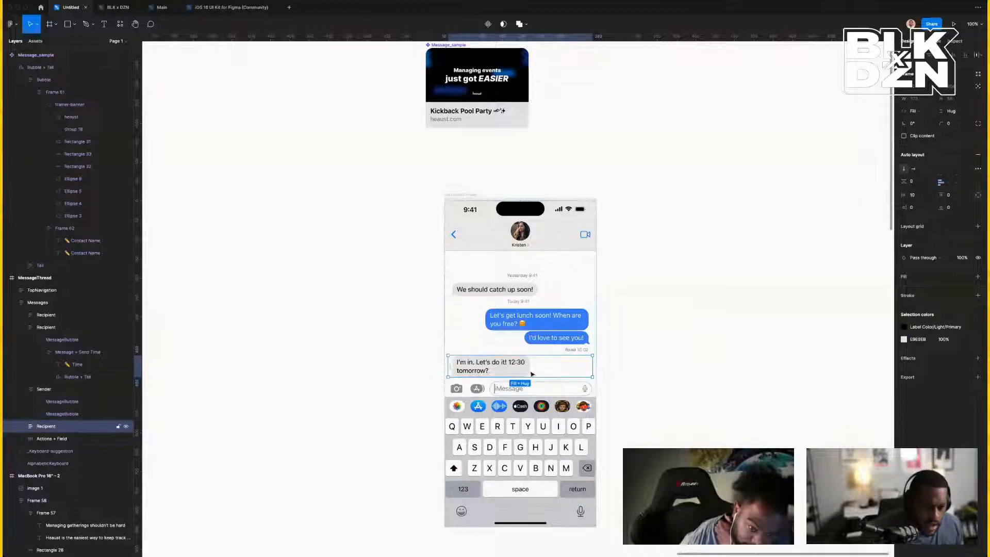
left_click(126, 427)
left_click(127, 427)
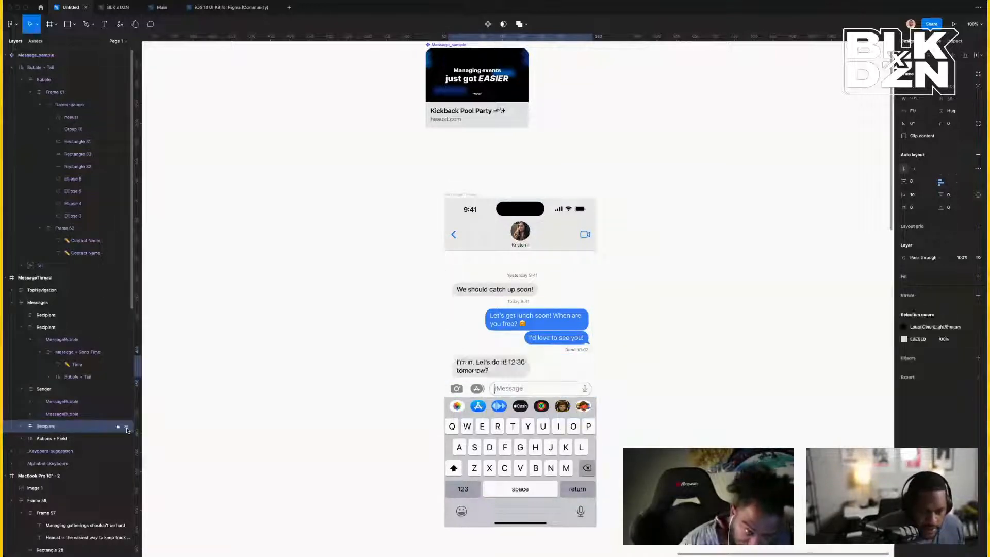
left_click(127, 427)
left_click(126, 389)
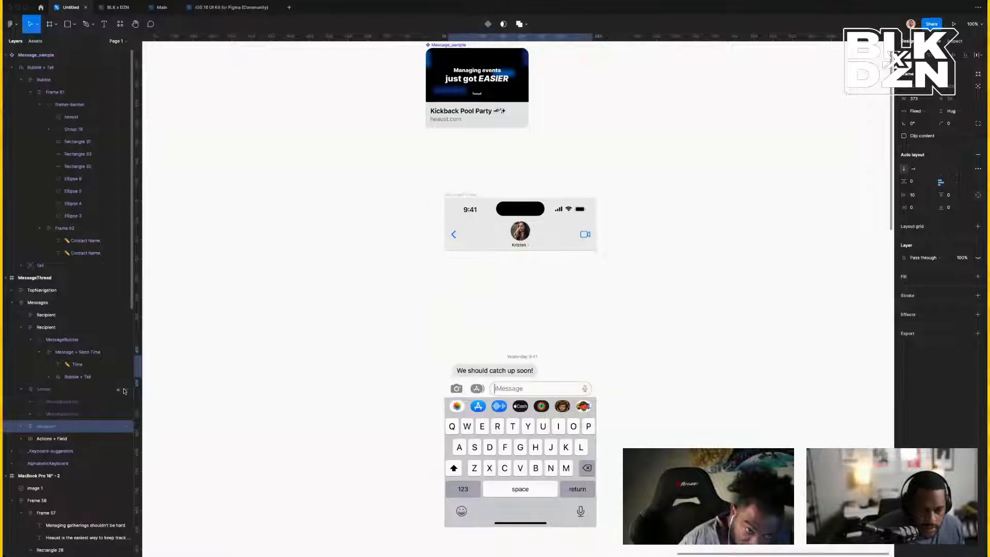
double_click(488, 370)
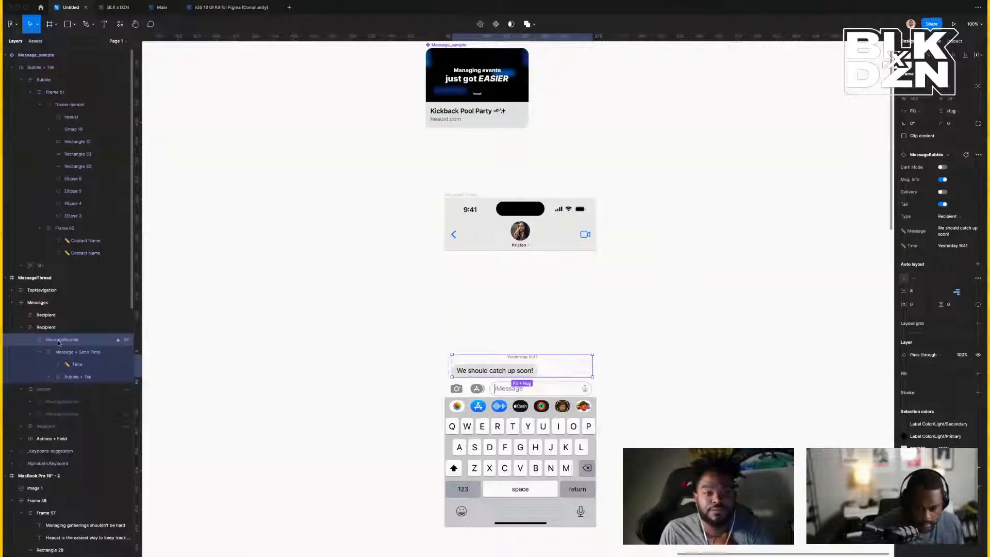
key("super+z")
key("super+z")
key("super+z")
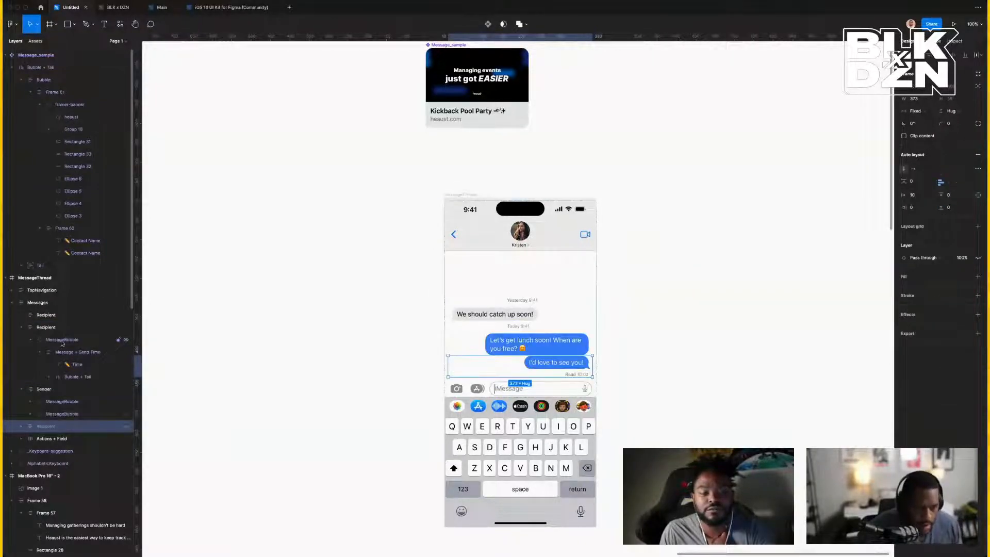
Inspect the sender bubbles, toggling the 'I'd love to see you!' tail and delivery status.
left_click(522, 347)
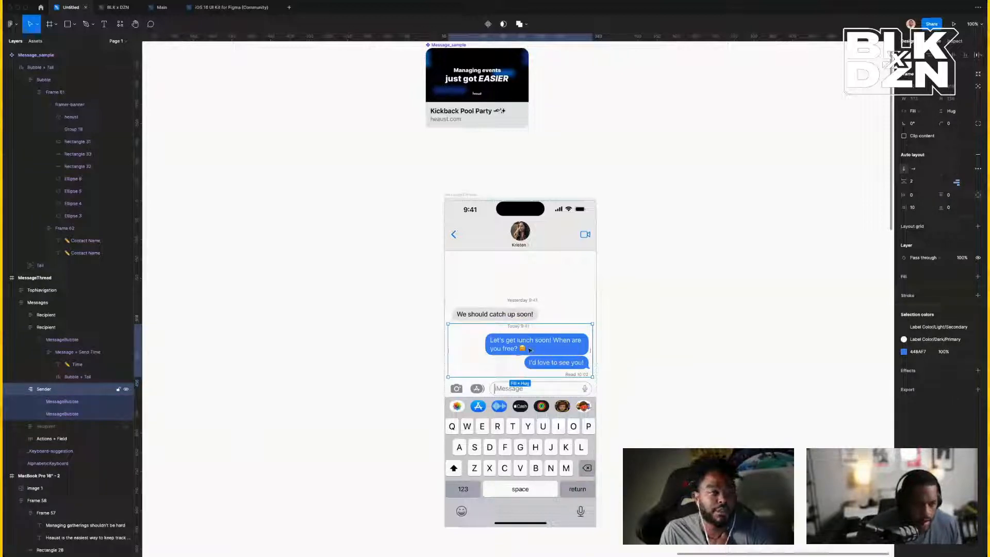
left_click(72, 401)
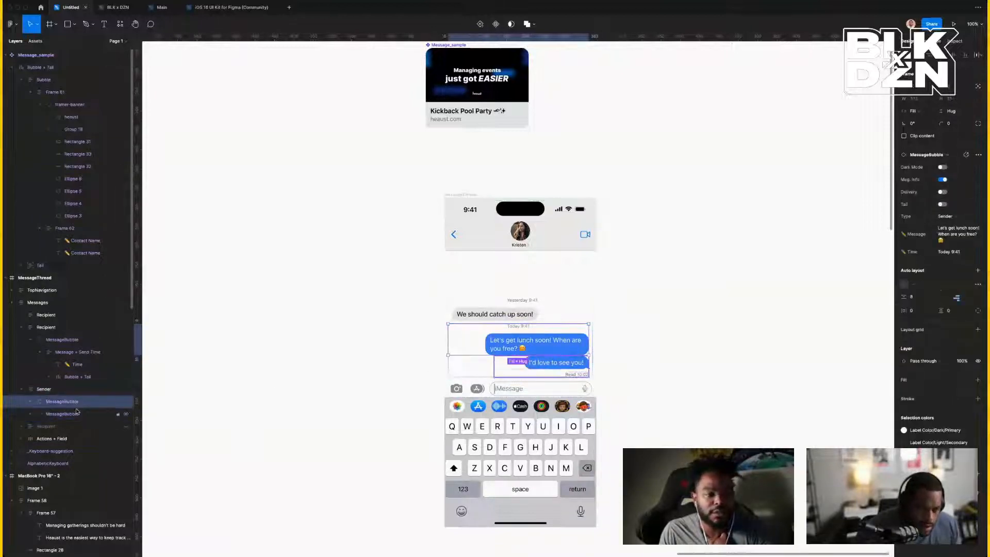
left_click(76, 414)
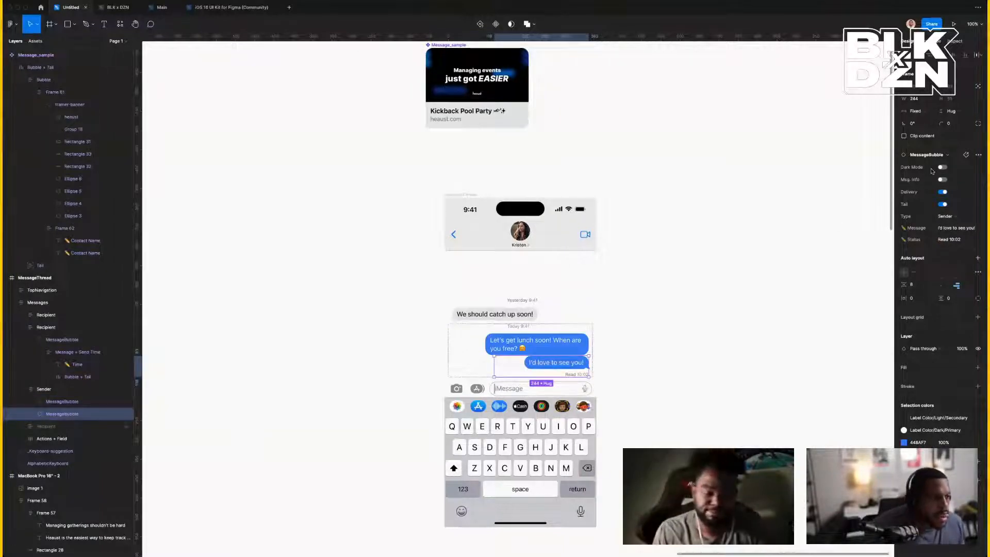
left_click(943, 205)
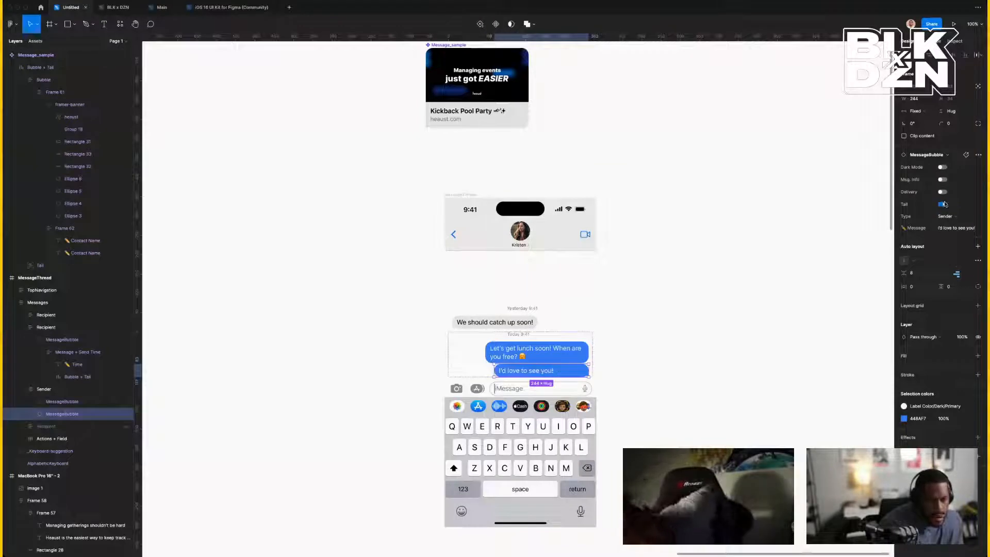
left_click(942, 204)
left_click(942, 192)
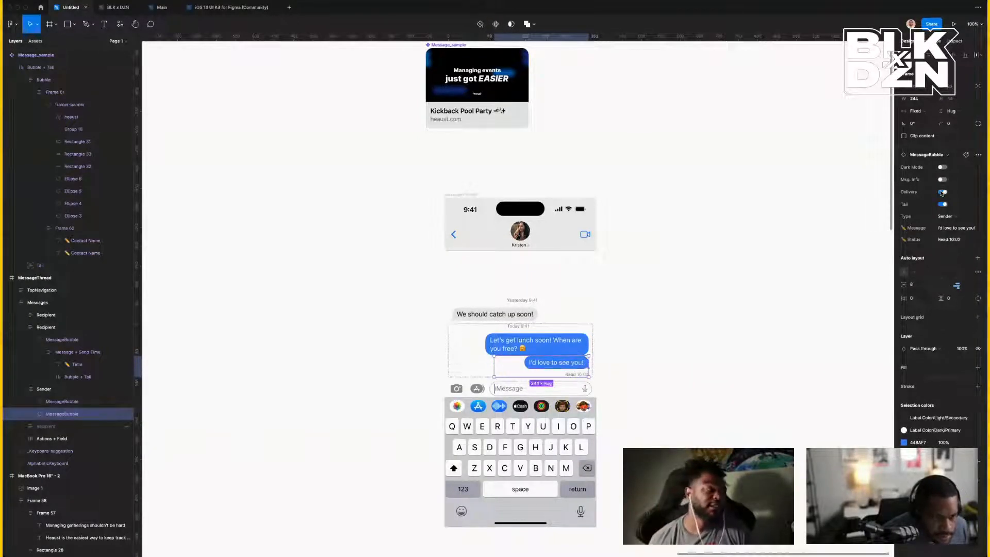
Hide the 'We should catch up soon!' recipient message.
left_click(567, 352)
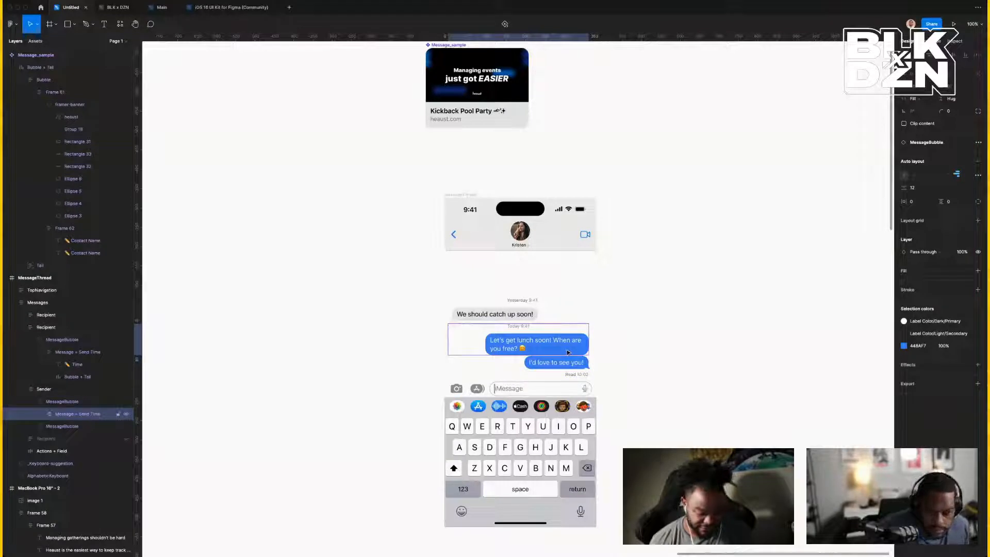
double_click(567, 352)
left_click(608, 352)
left_click(527, 345)
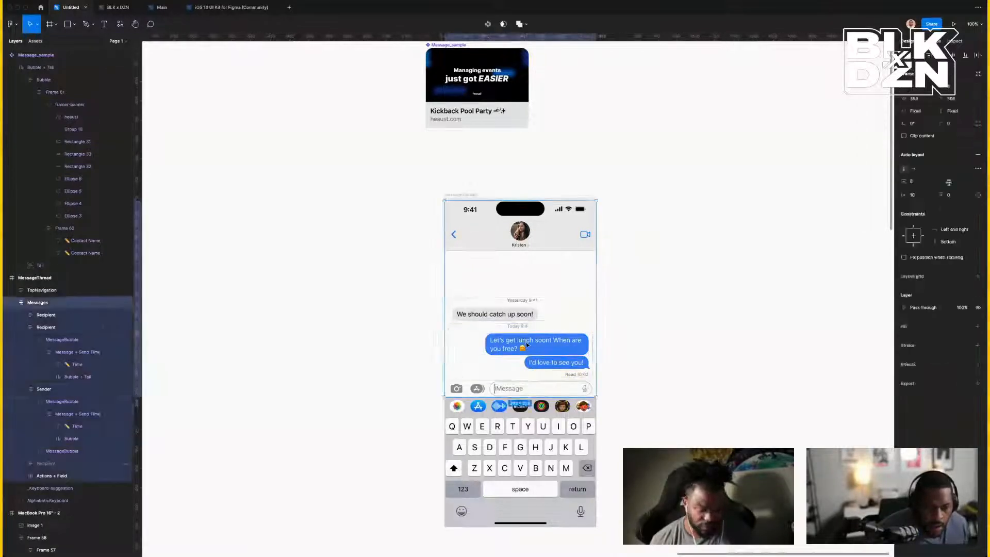
double_click(527, 345)
double_click(527, 346)
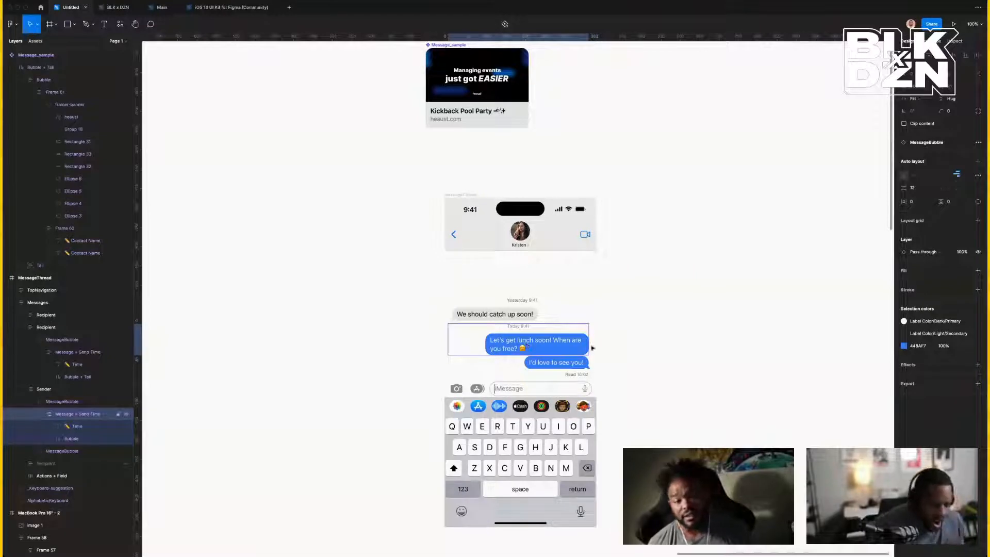
key("Escape")
double_click(470, 325)
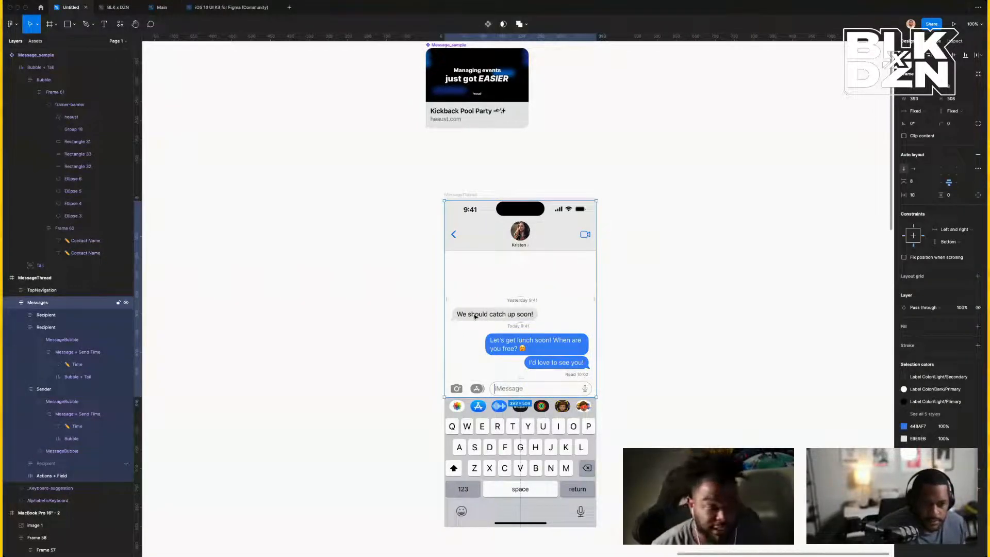
left_click(126, 327)
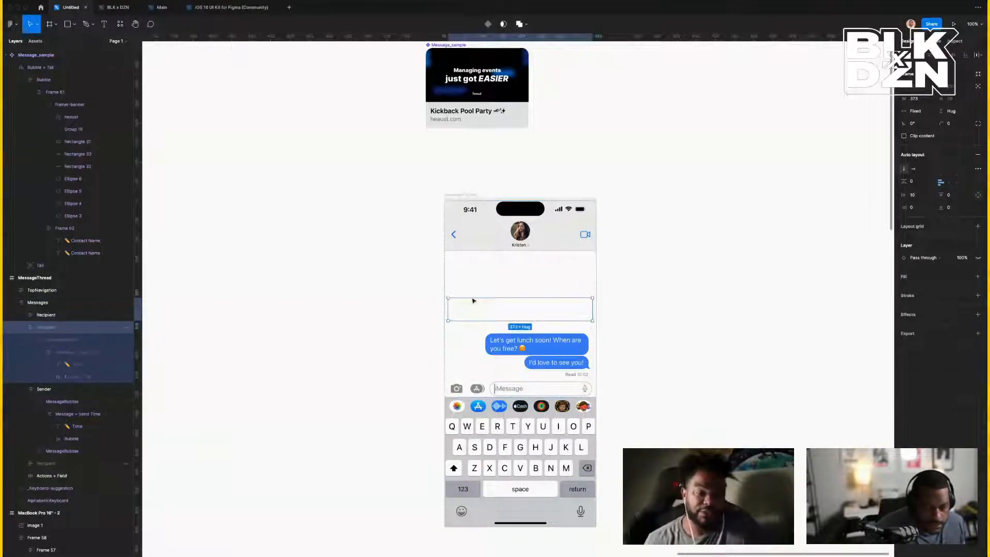
Detach the first sender bubble, 'Let's get lunch soon!', from its component.
left_click(577, 349)
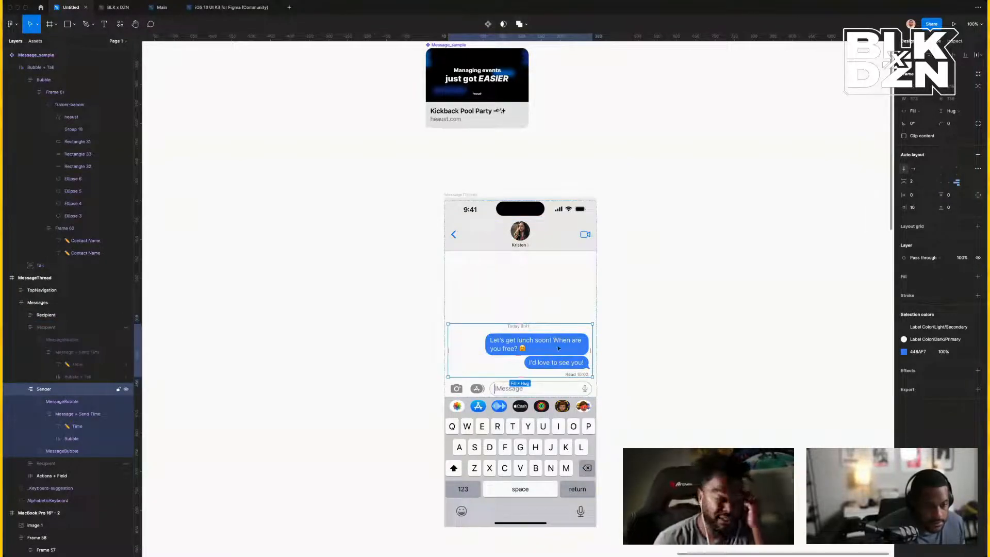
left_click(74, 404)
right_click(79, 405)
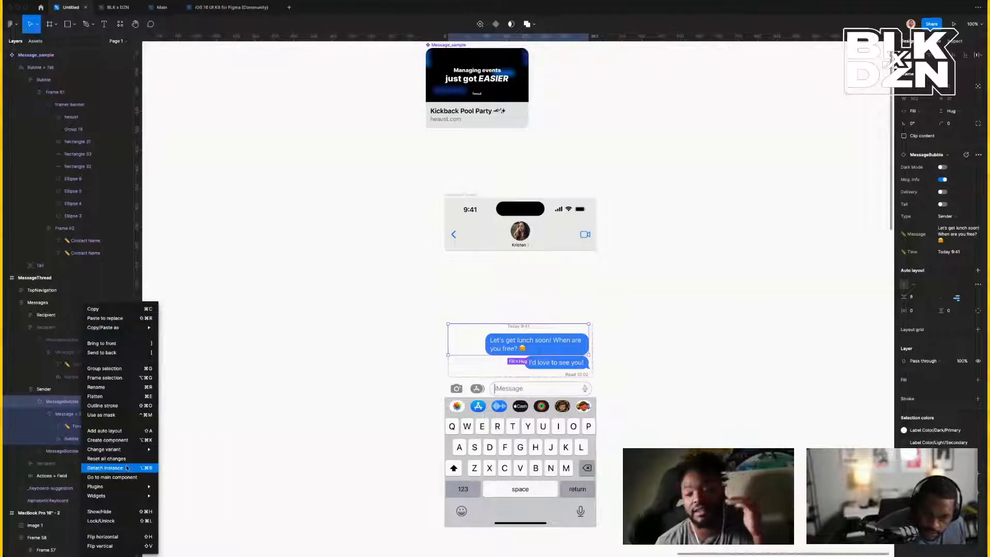
left_click(105, 468)
Replace the 'Let's get lunch soon!' bubble with the copied Kickback Pool Party card.
left_click(815, 372)
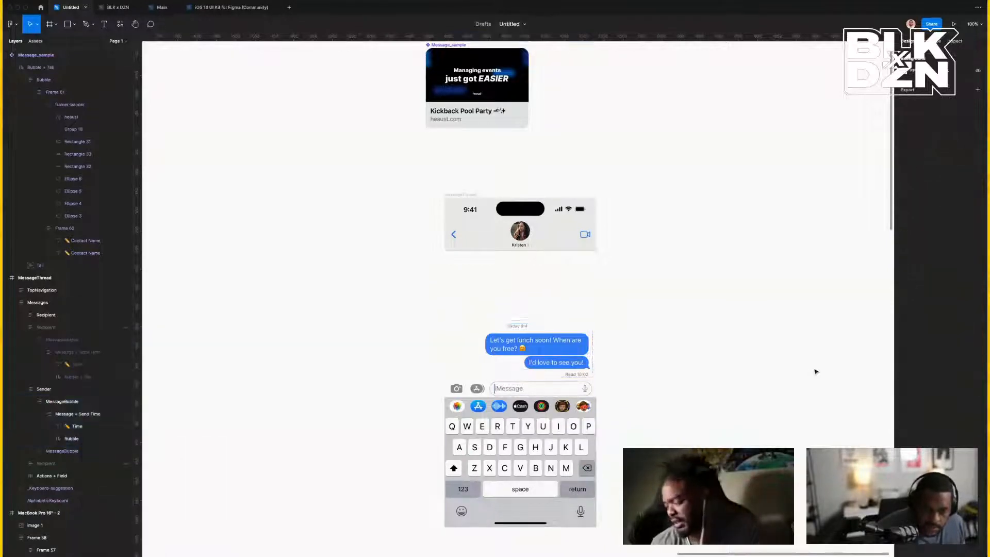
left_click(515, 110)
key("super+d")
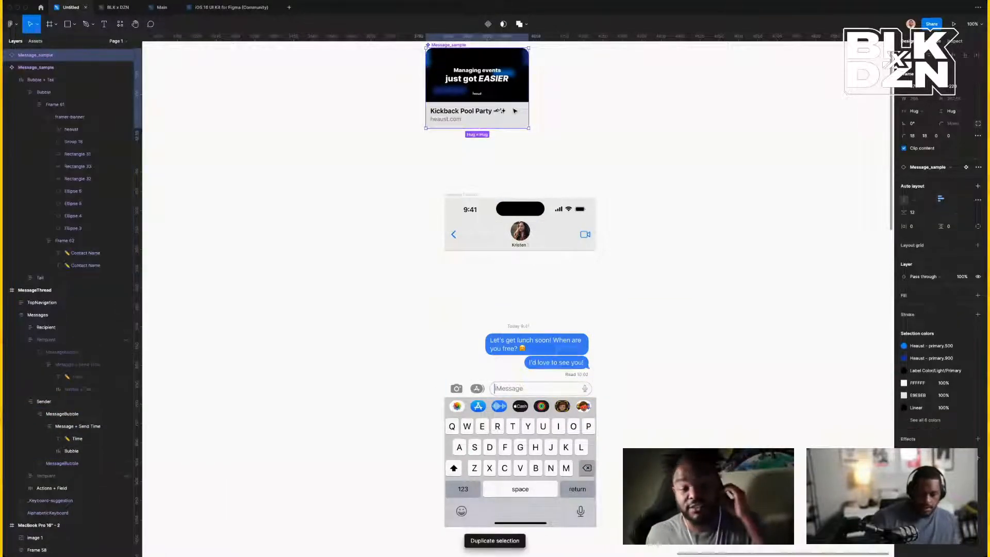
key("Delete")
left_click(542, 353)
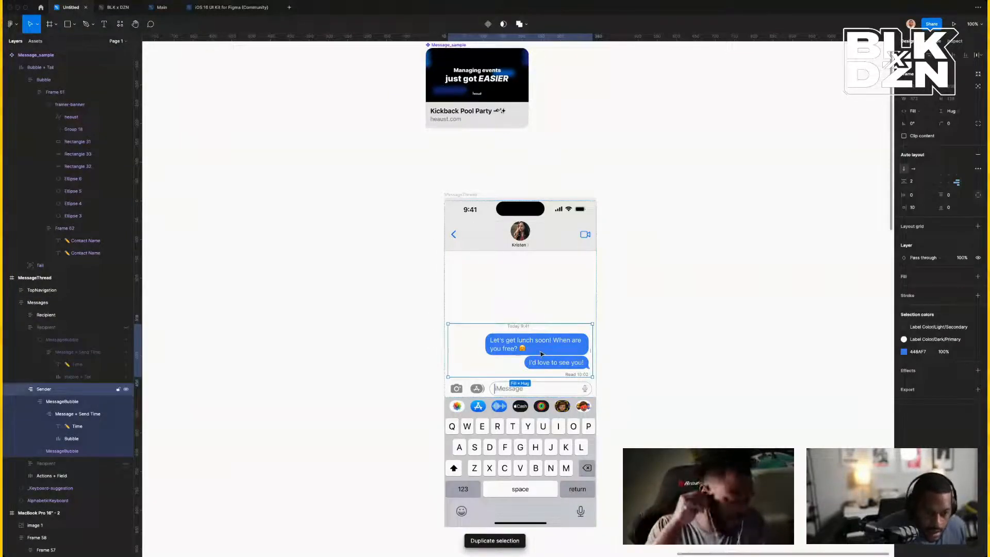
left_click(542, 353)
left_click(541, 353)
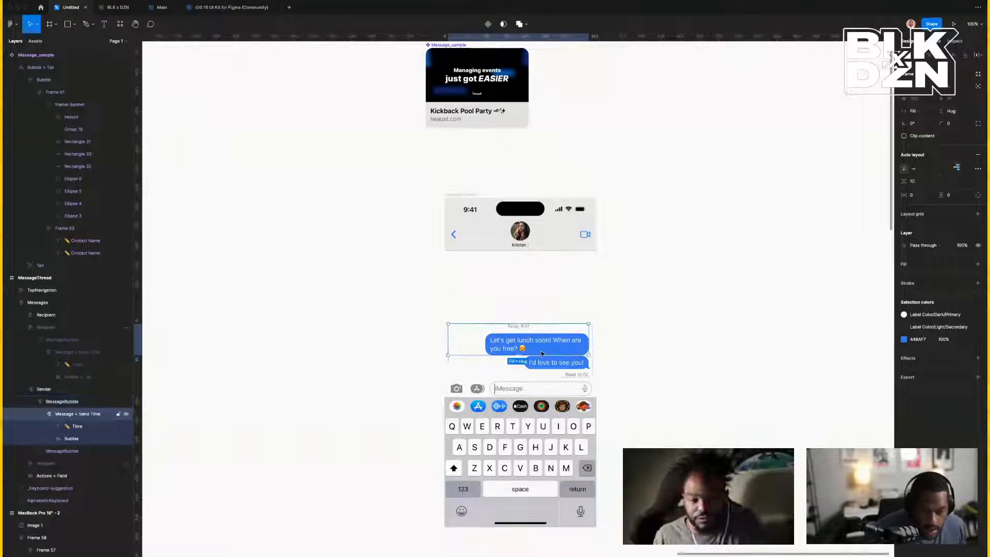
left_click(548, 350)
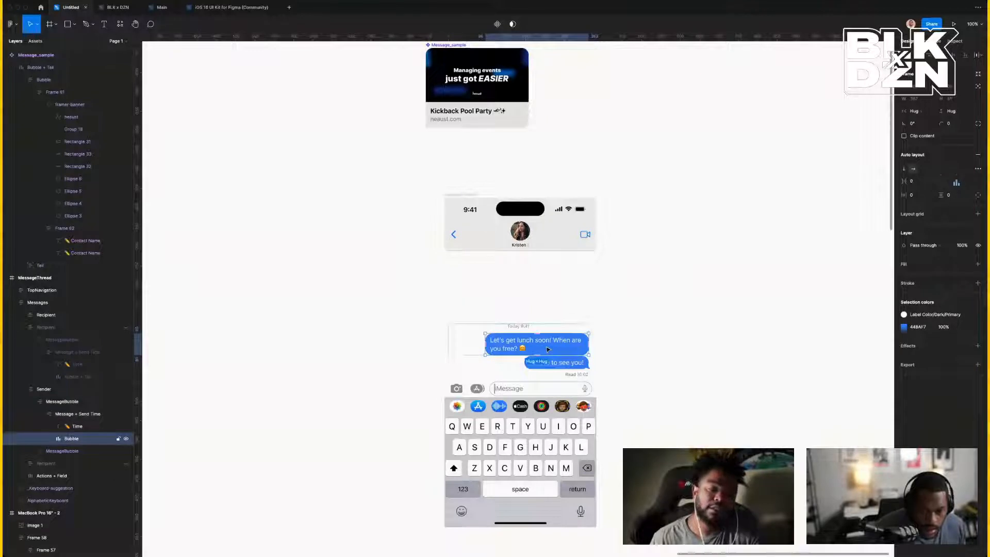
right_click(548, 350)
left_click(565, 336)
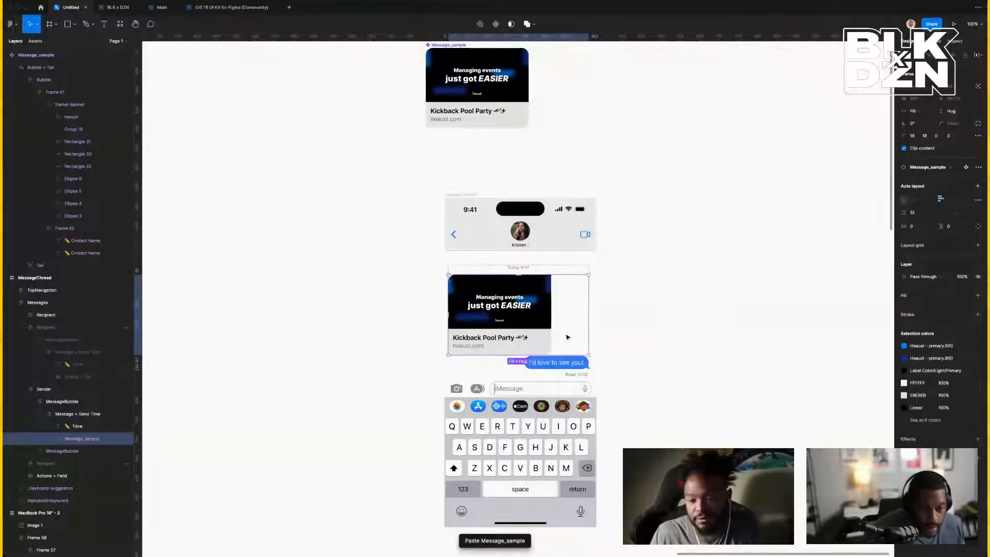
Drill into the pasted card in the thread and paste-replace it with the copied card again.
left_click(784, 369)
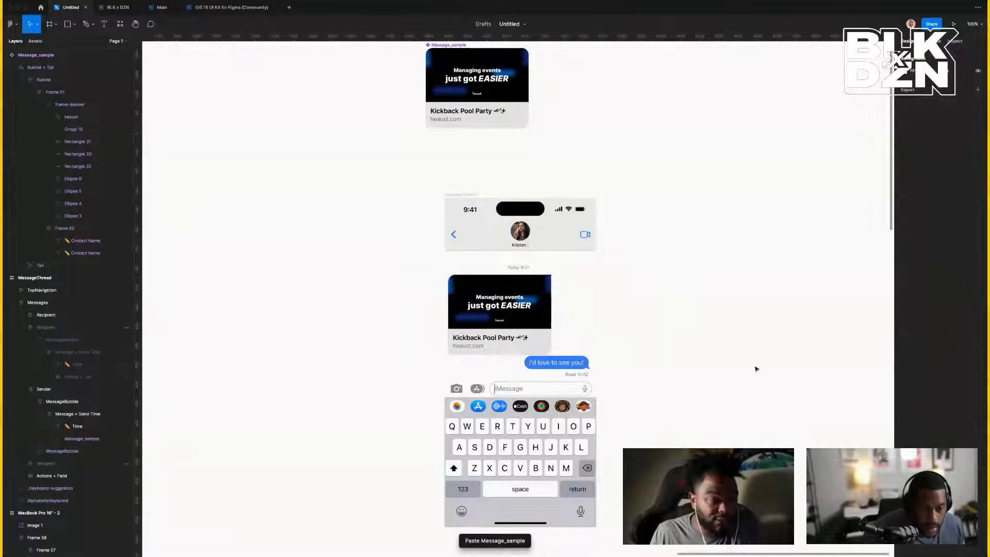
left_click(541, 315)
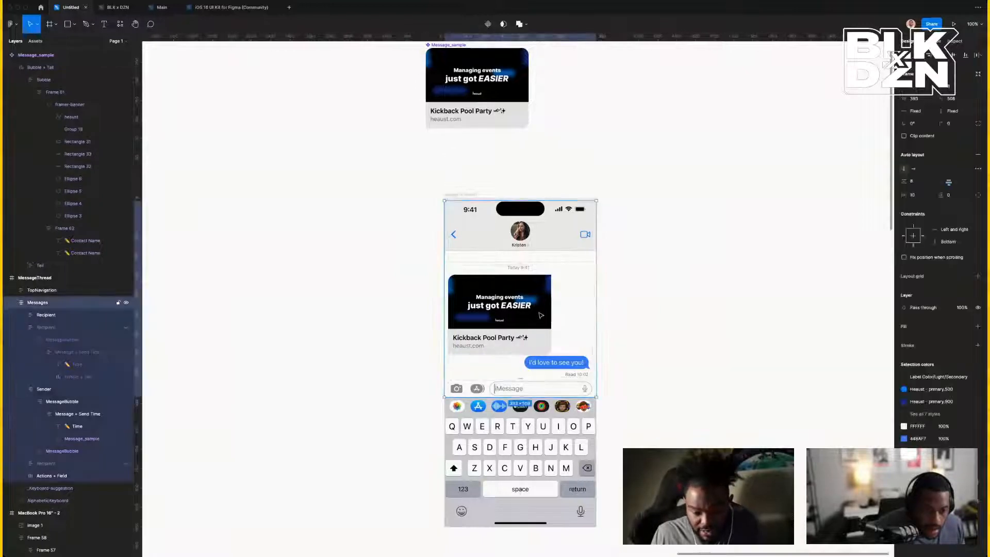
double_click(541, 315)
double_click(541, 315)
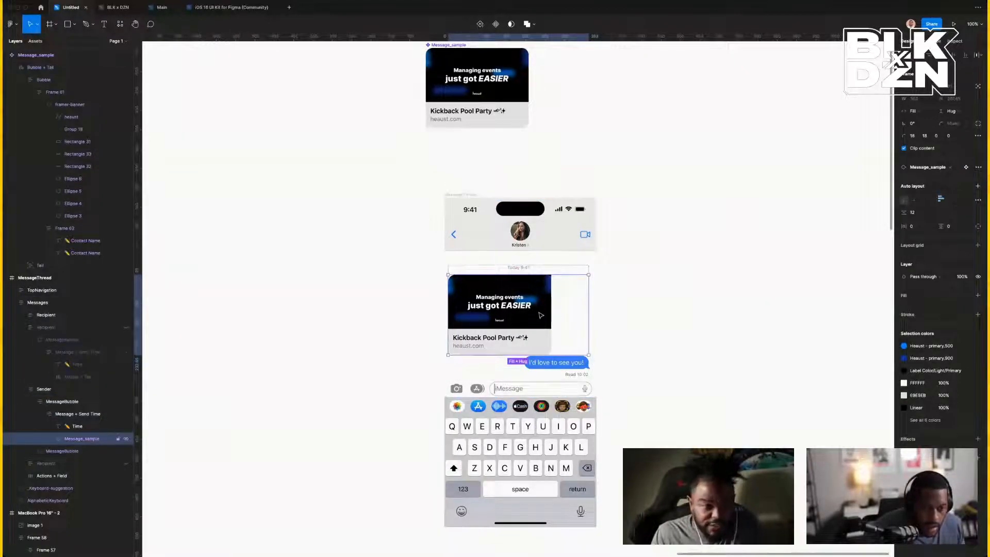
double_click(541, 315)
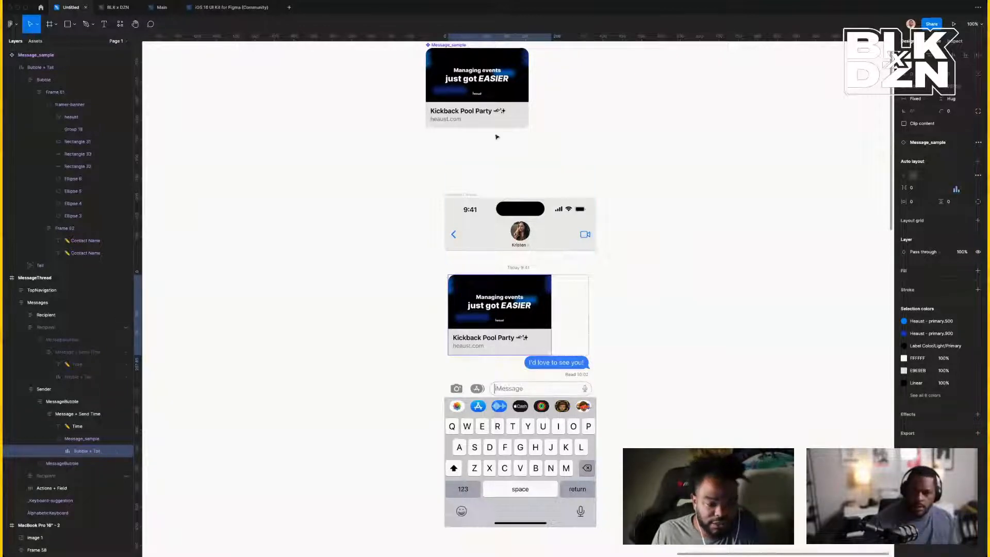
left_click(511, 124)
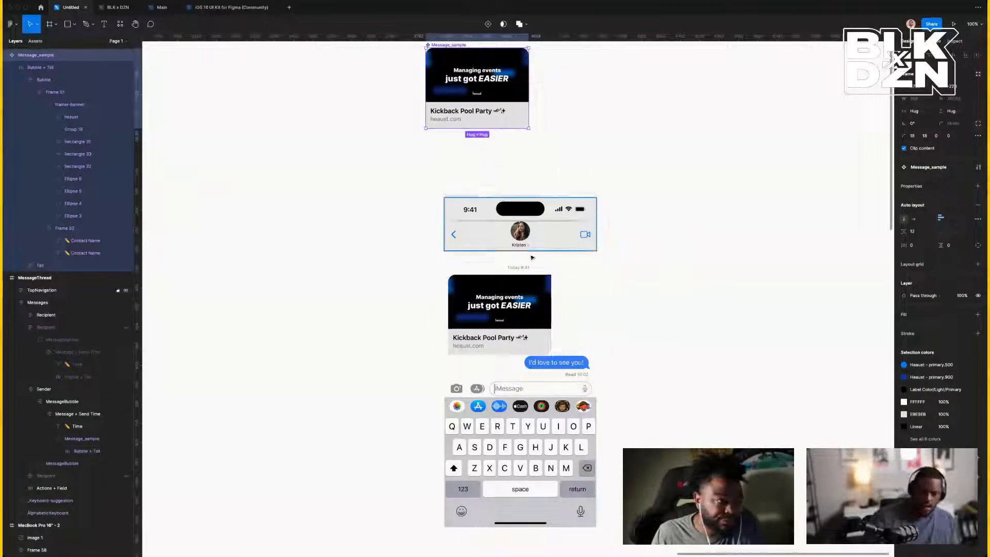
left_click(541, 304)
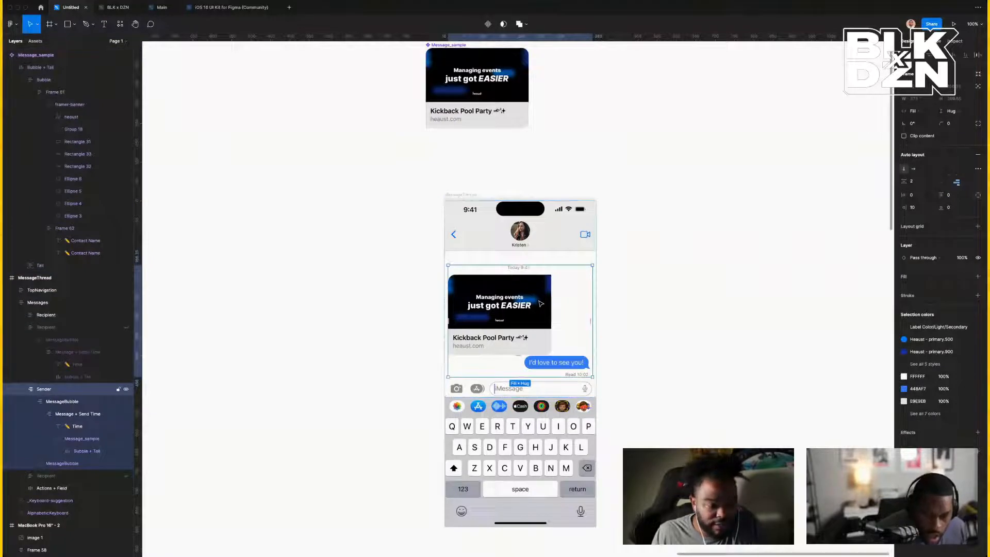
left_click(541, 303)
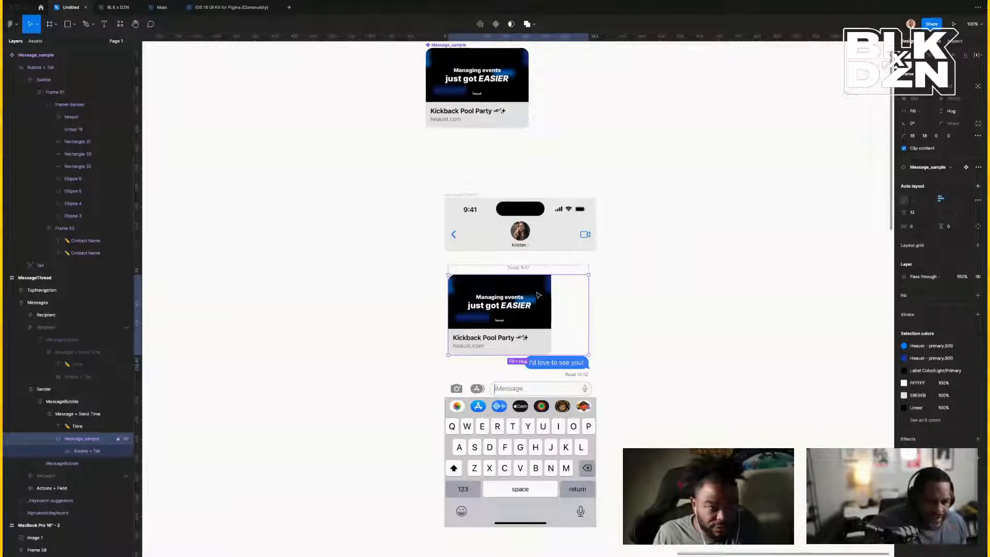
right_click(539, 293)
left_click(562, 316)
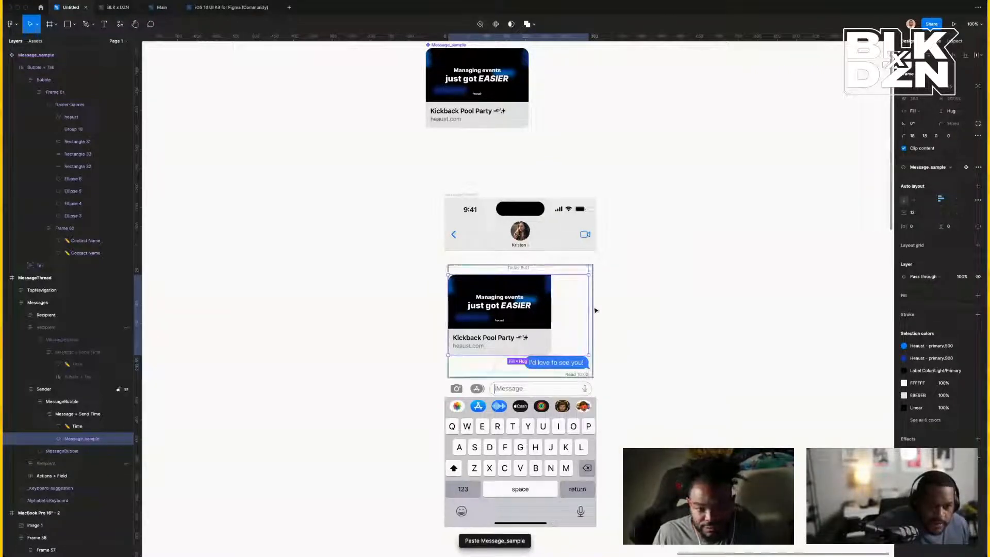
Move the original card just above the phone and select the card inside the thread.
left_click(506, 121)
left_click_drag(489, 92, 507, 161)
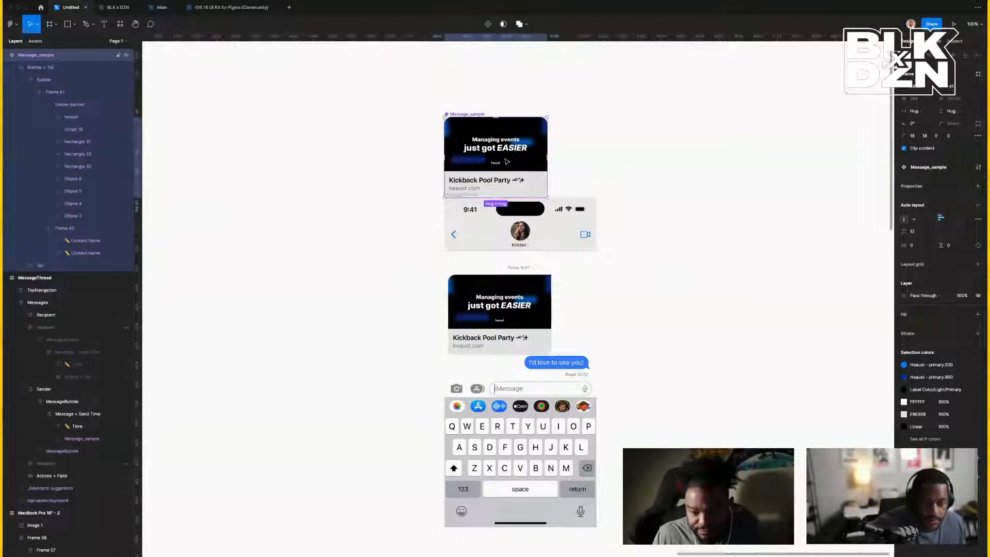
left_click(535, 301)
double_click(535, 300)
double_click(535, 300)
double_click(535, 301)
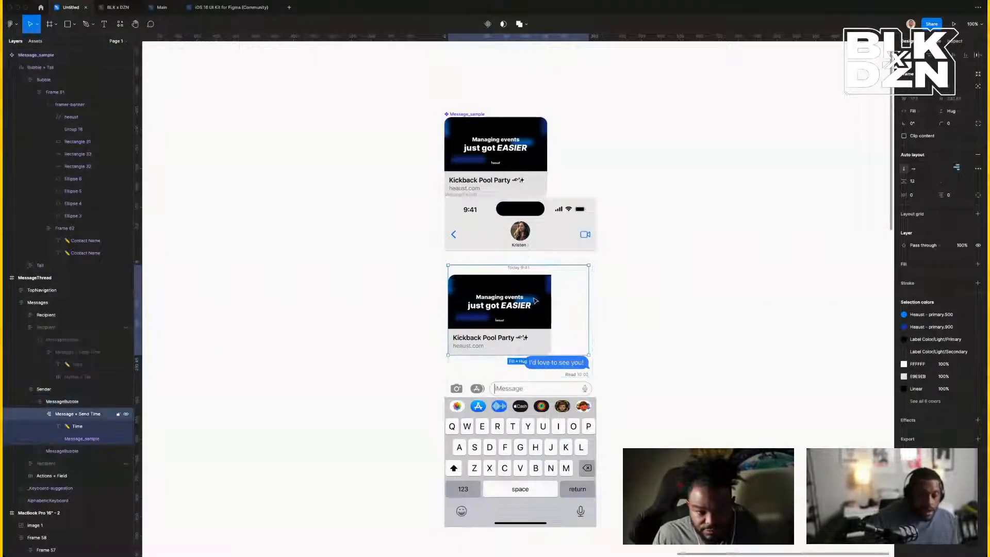
double_click(535, 301)
scroll(535, 301, "left", 1)
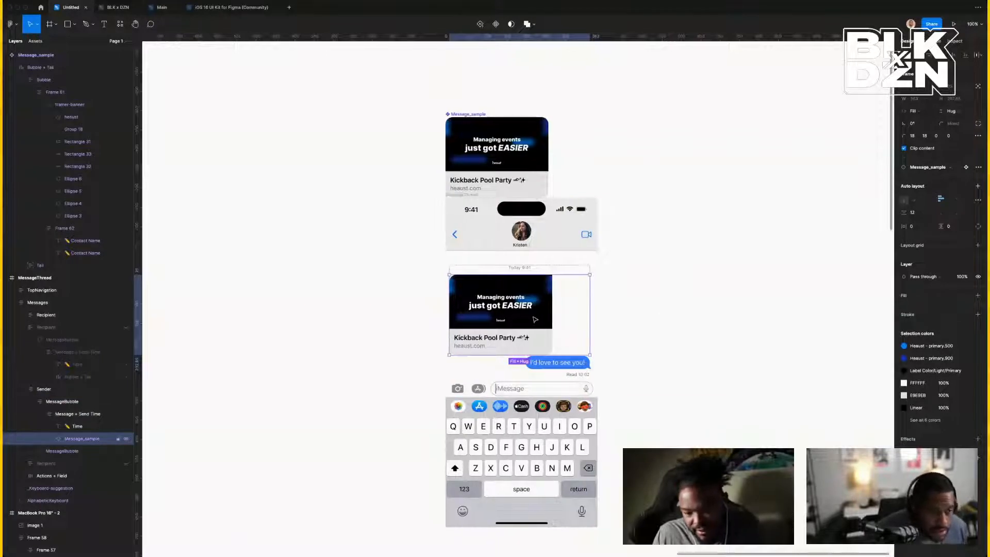
Make the card container hug its content and align the bubble contents bottom-left.
left_click(917, 111)
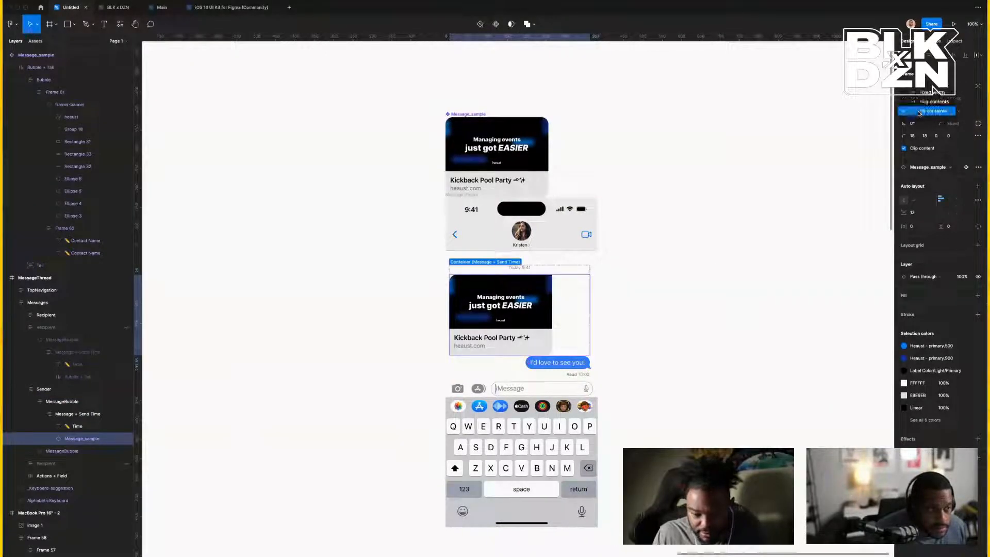
left_click(924, 102)
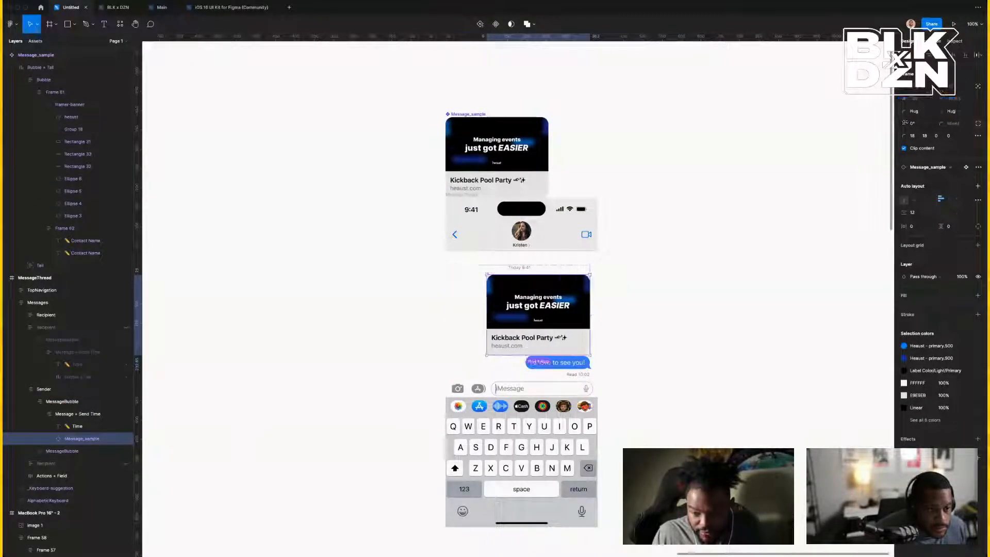
left_click(577, 266)
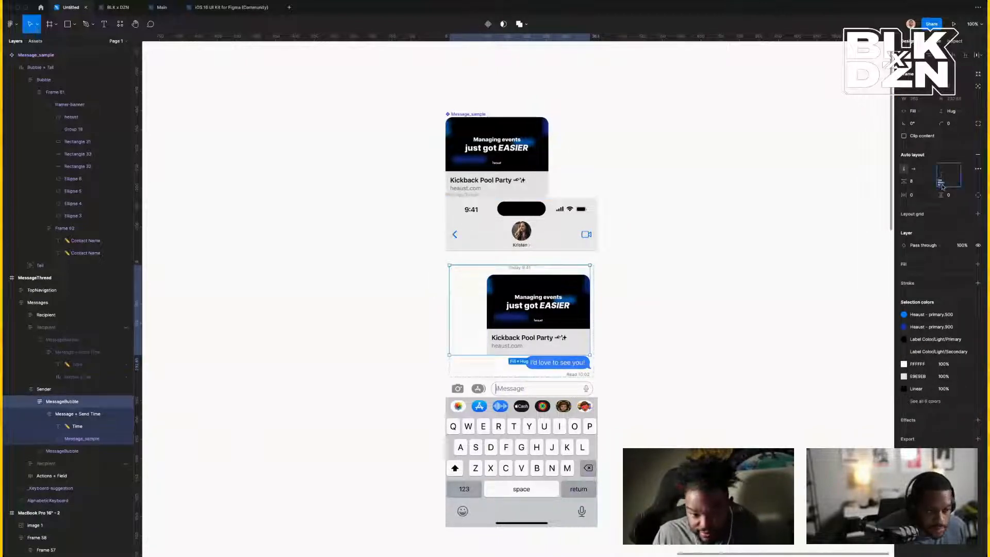
left_click(519, 305)
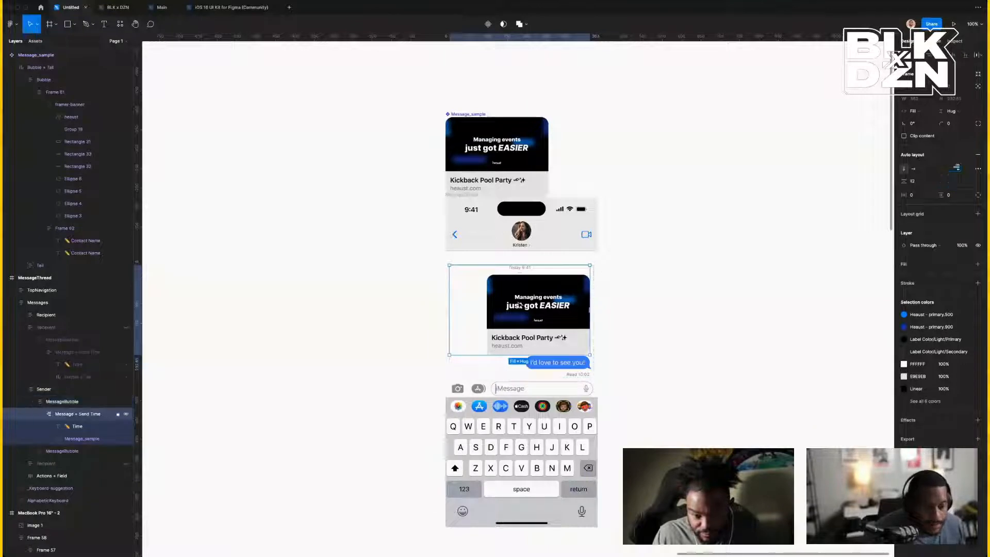
left_click(458, 305)
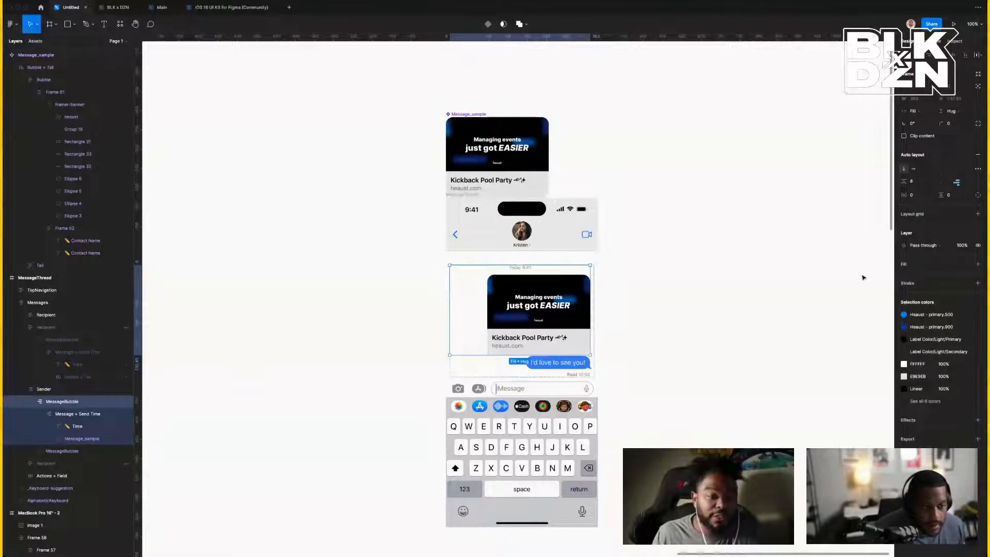
left_click(941, 182)
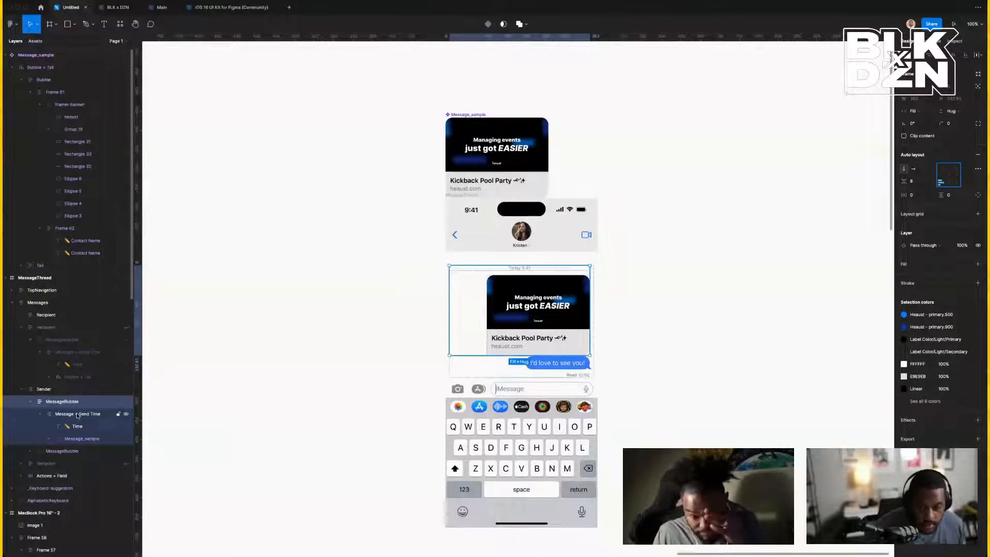
Align the link-preview card left within the message and send-time group.
left_click(39, 415)
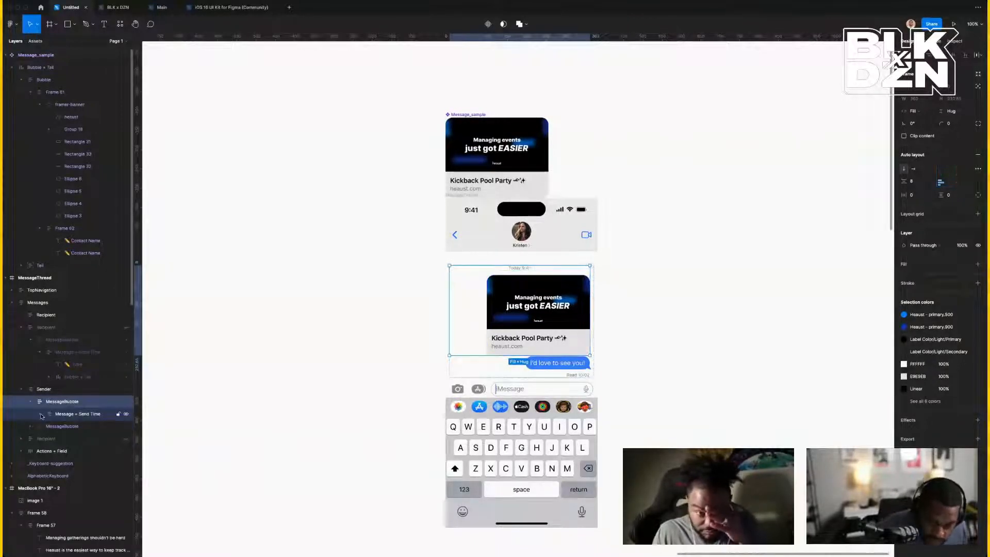
left_click(63, 415)
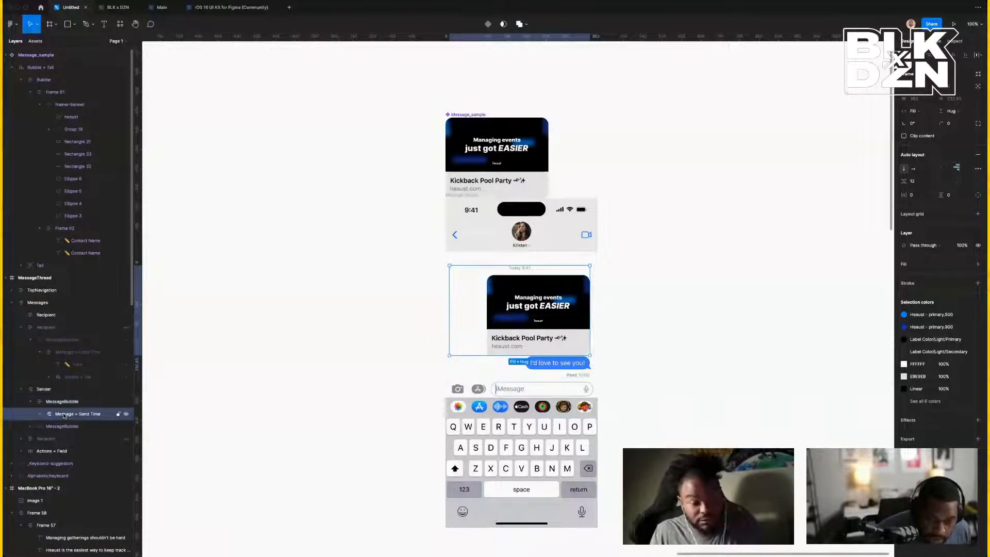
left_click(942, 170)
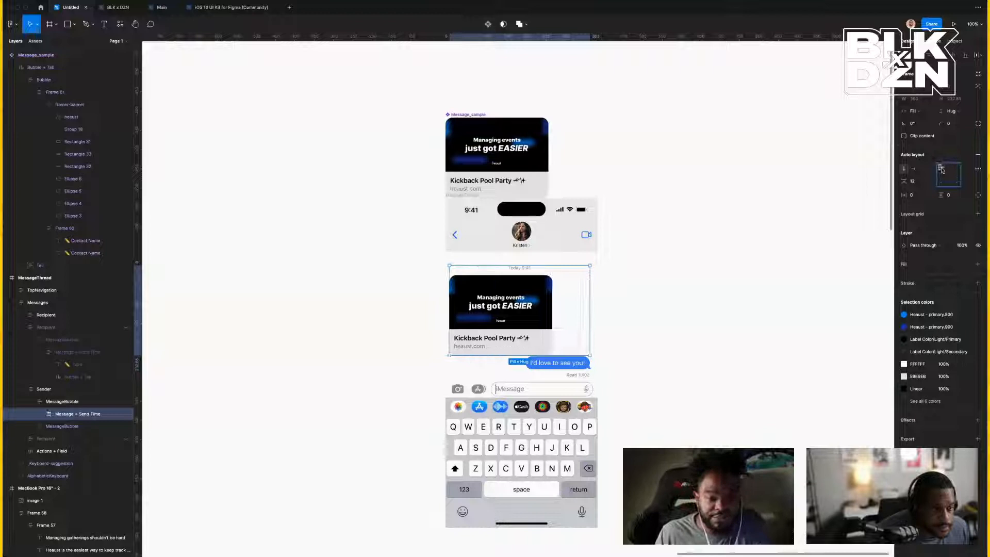
left_click(713, 264)
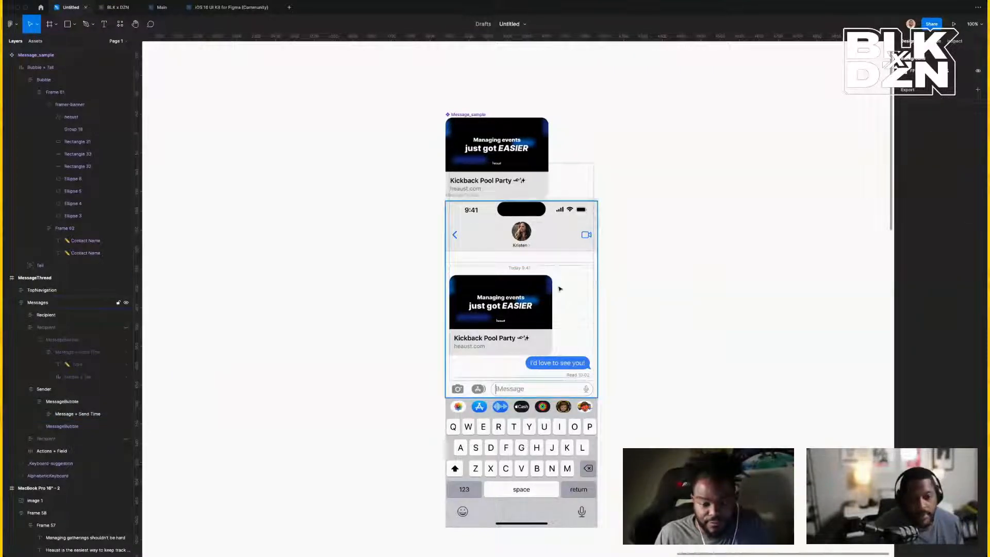
Drag the Message_sample component up and left, away from the phone mockup.
scroll(560, 289, "left", 3)
scroll(652, 288, "down", 3)
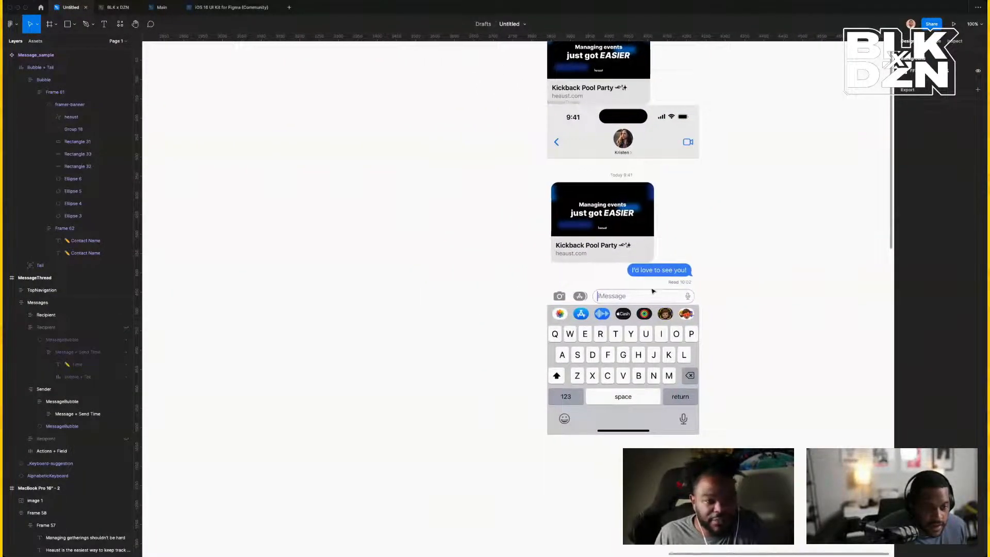
scroll(627, 267, "left", 2)
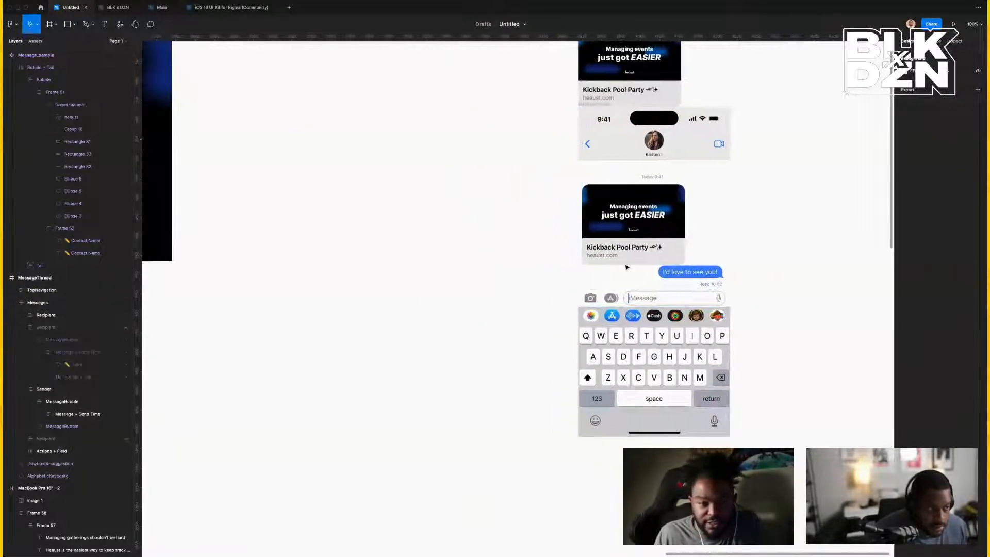
scroll(627, 268, "left", 10)
scroll(627, 267, "right", 12)
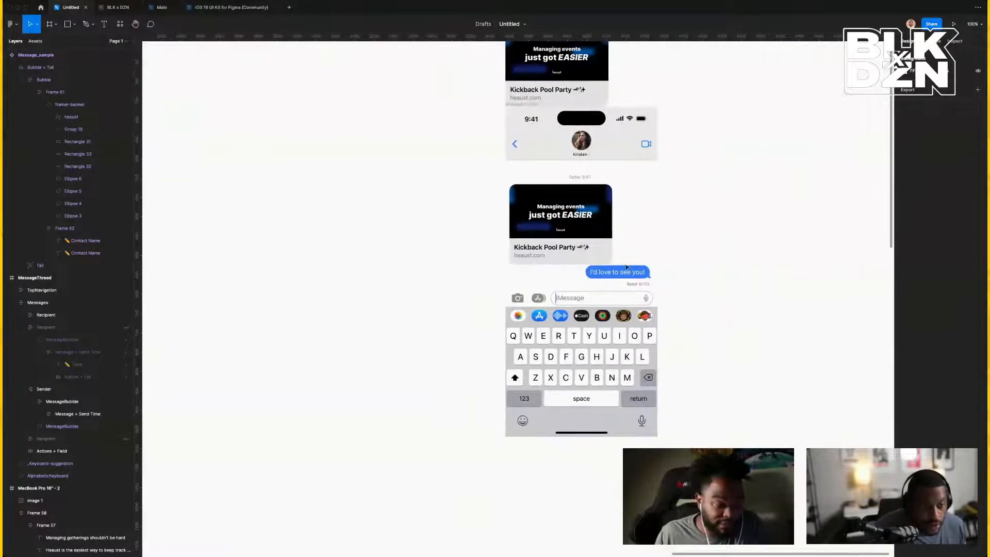
scroll(626, 266, "up", 5)
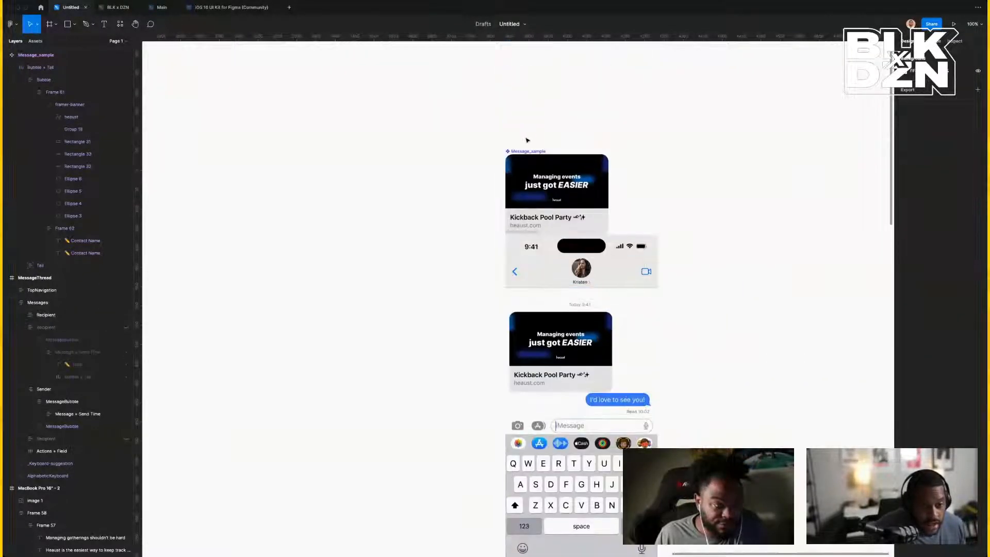
left_click_drag(528, 152, 503, 96)
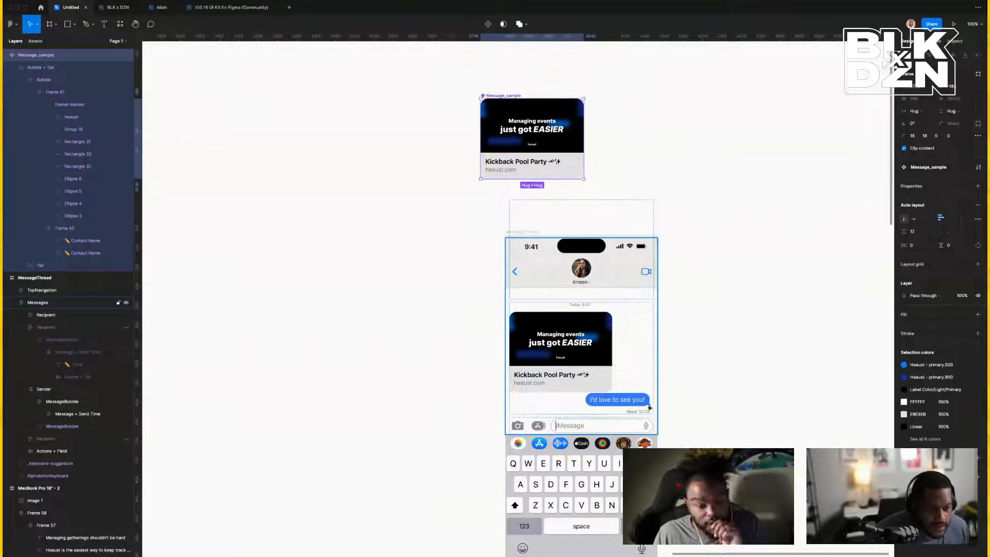
left_click(752, 391)
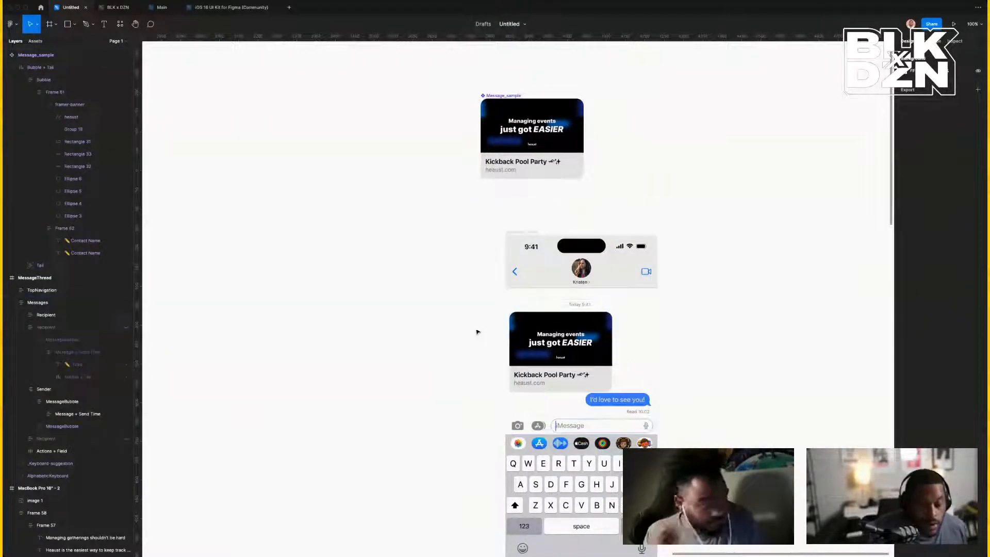
Scroll over to the framer-banner and select it and its heaust logo.
scroll(448, 329, "left", 5)
scroll(449, 329, "left", 5)
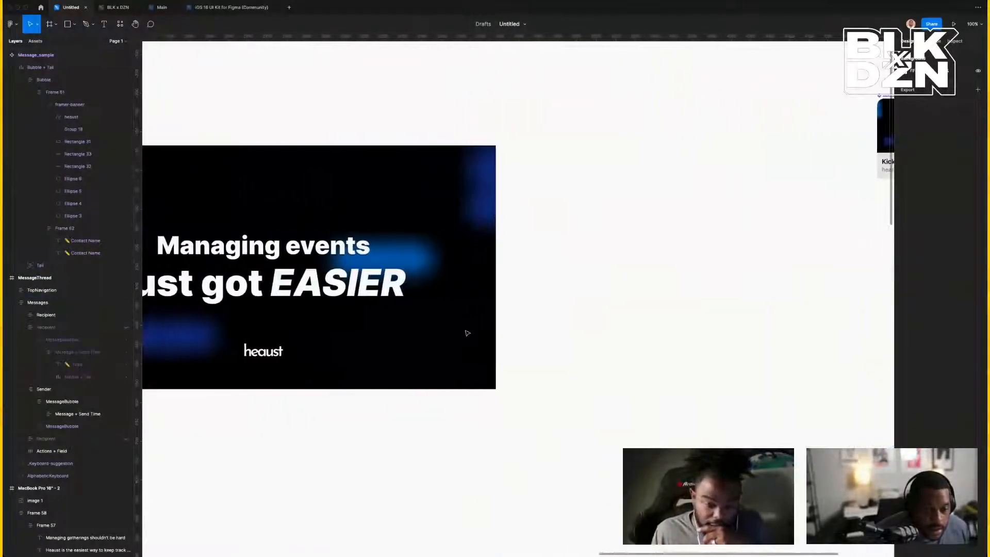
scroll(398, 364, "left", 3)
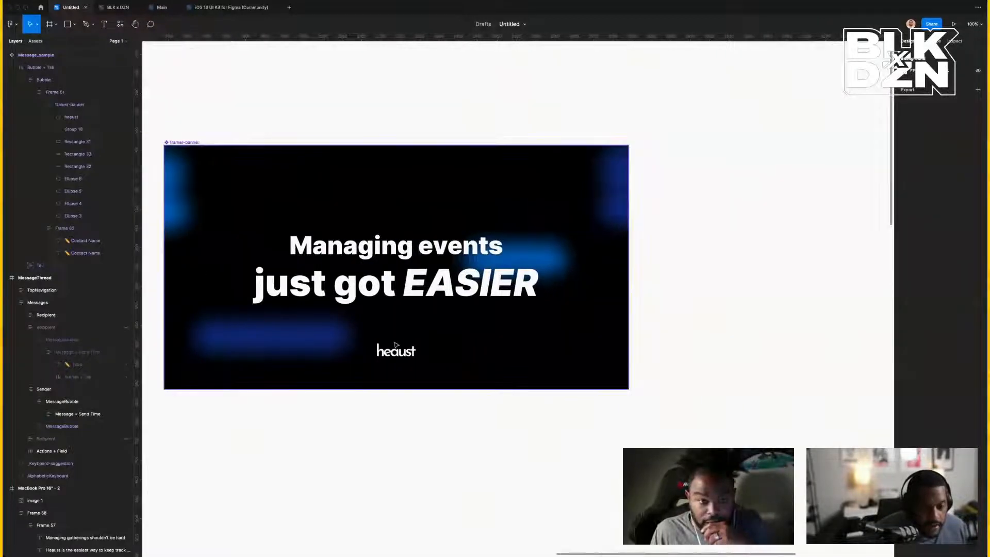
left_click(397, 348)
left_click(401, 353)
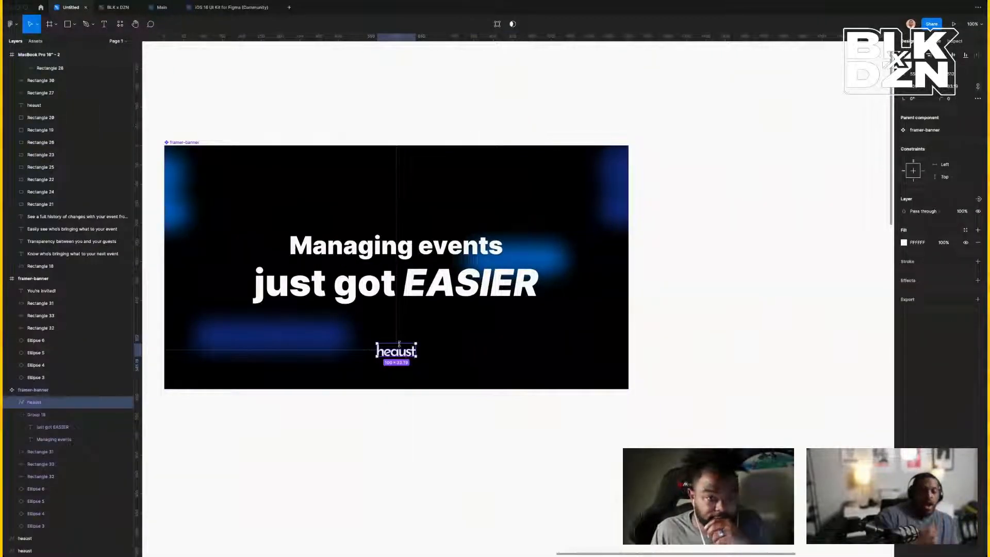
Add a 4-column stretch layout grid with a 20 gutter to the framer-banner.
left_click(189, 144)
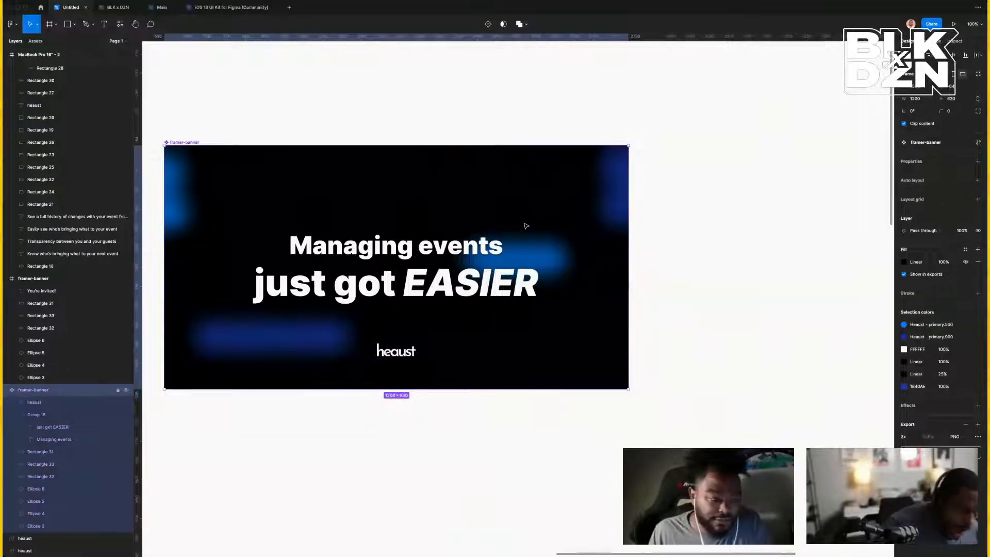
left_click(978, 199)
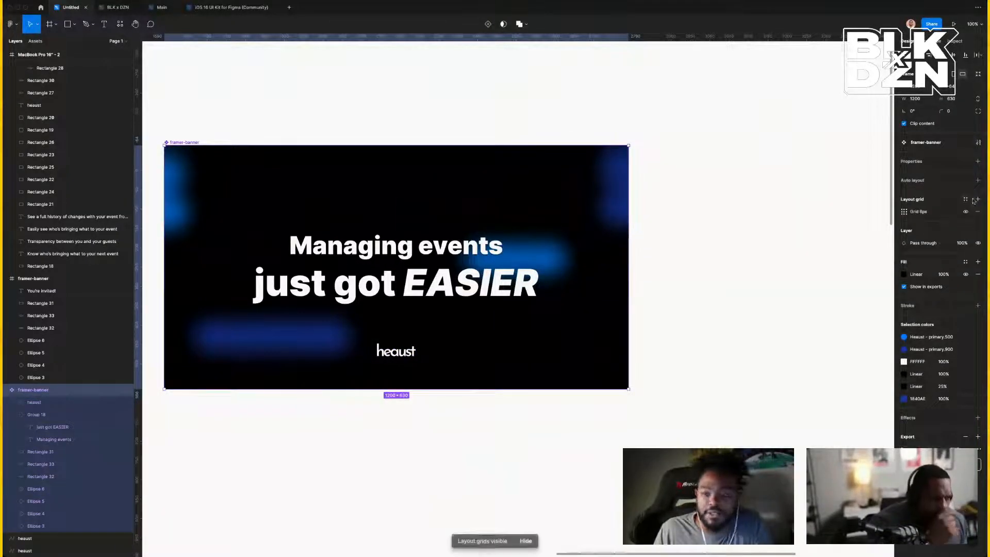
left_click(977, 215)
left_click(965, 199)
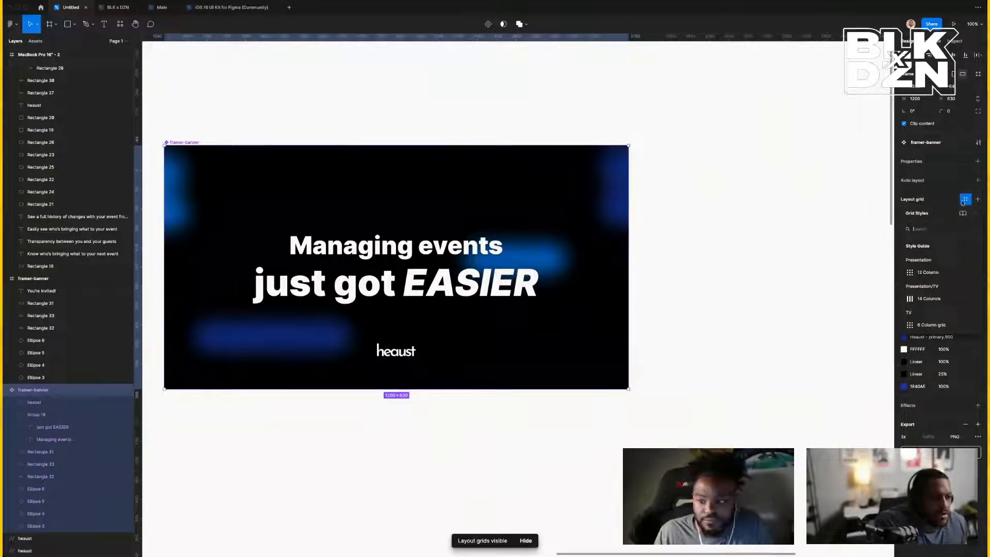
left_click(966, 199)
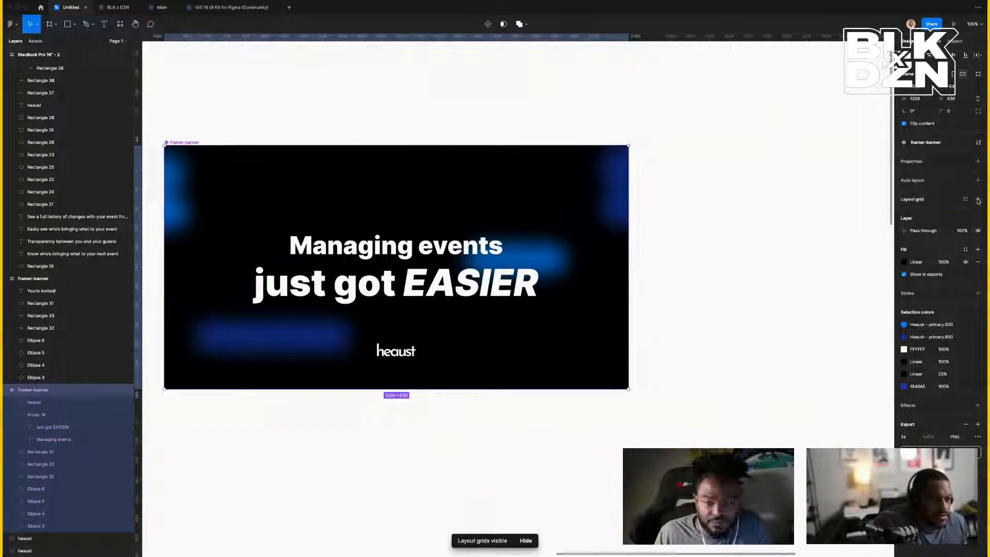
left_click(978, 199)
left_click(965, 212)
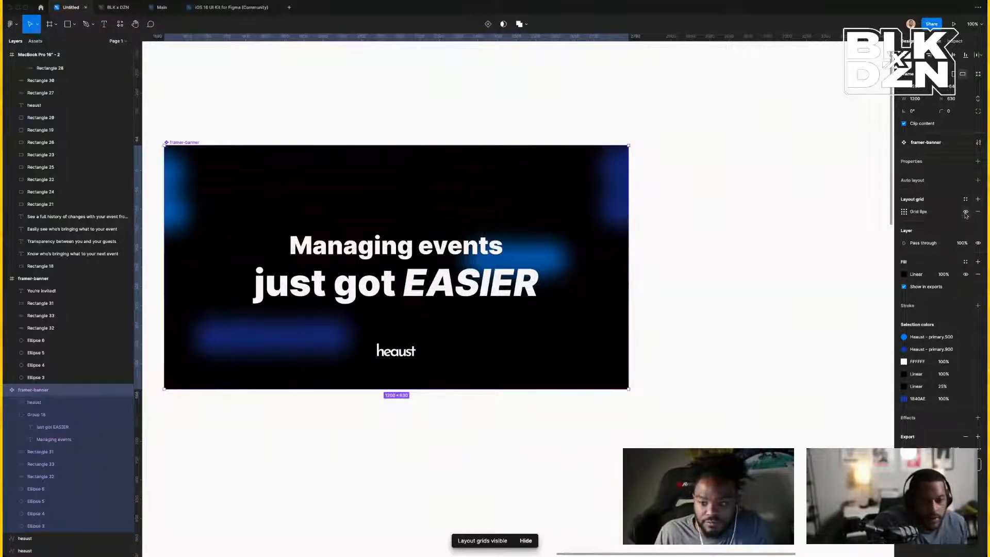
left_click(904, 212)
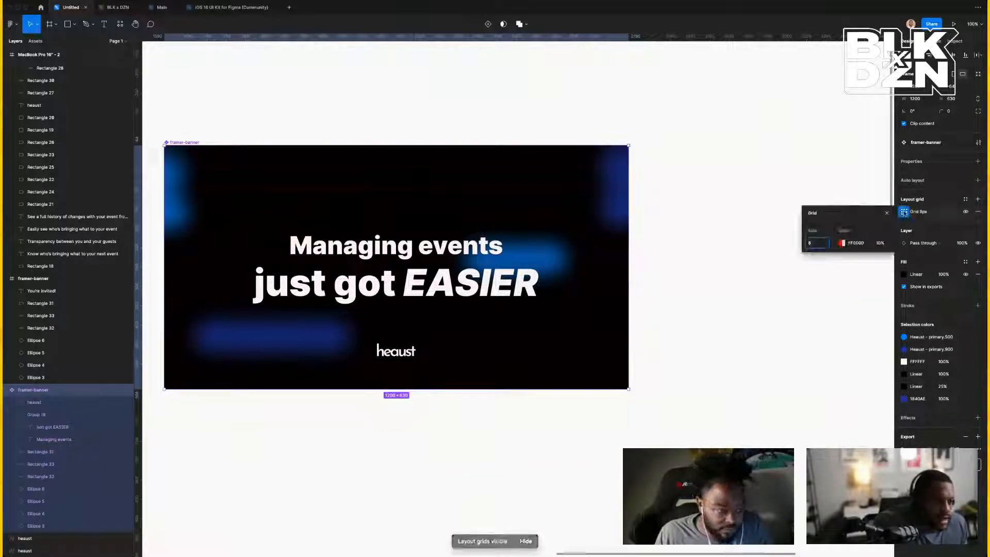
left_click(814, 213)
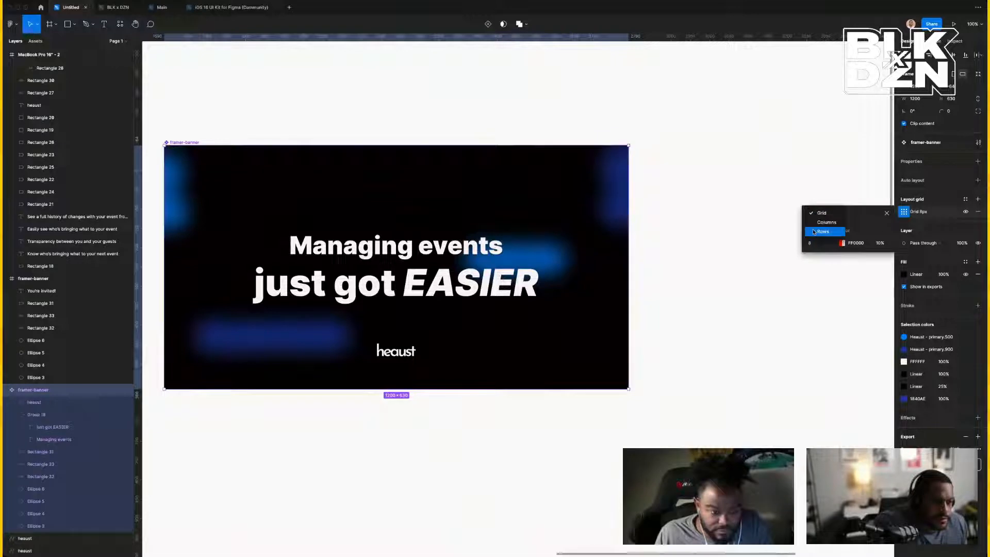
left_click(821, 222)
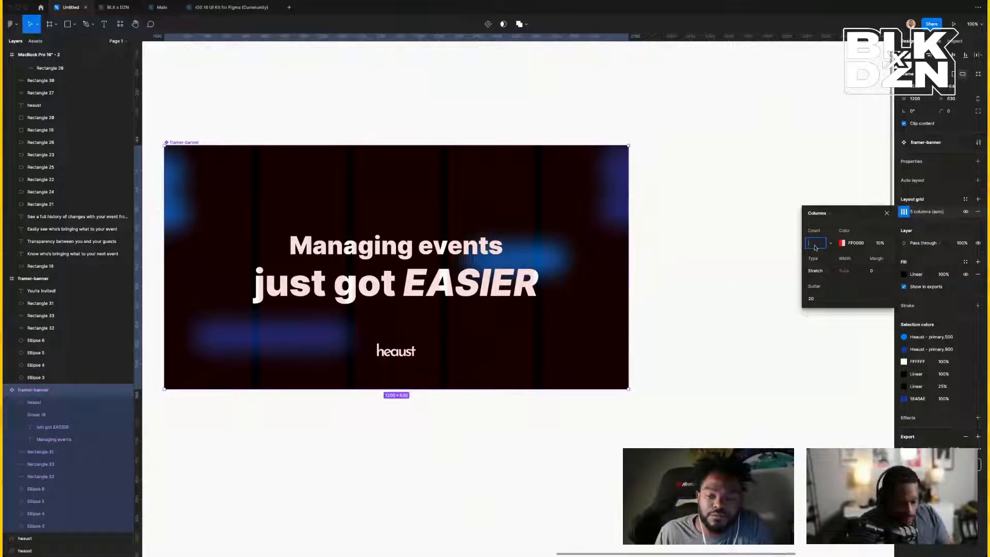
key("Return")
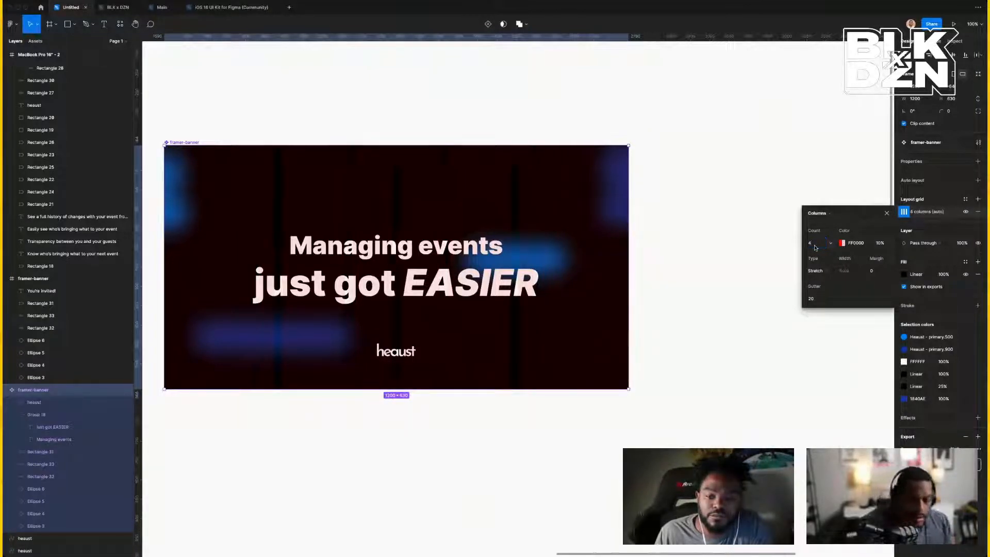
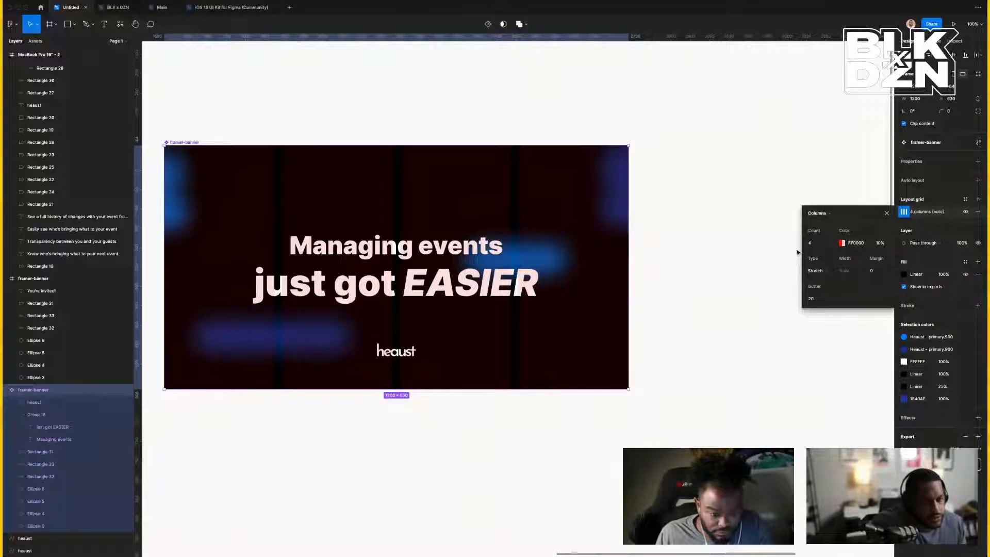
Change the framer-banner's column grid to 6 stretch columns with 24 gutter and 0 margin.
left_click(825, 245)
type("6")
key("Return")
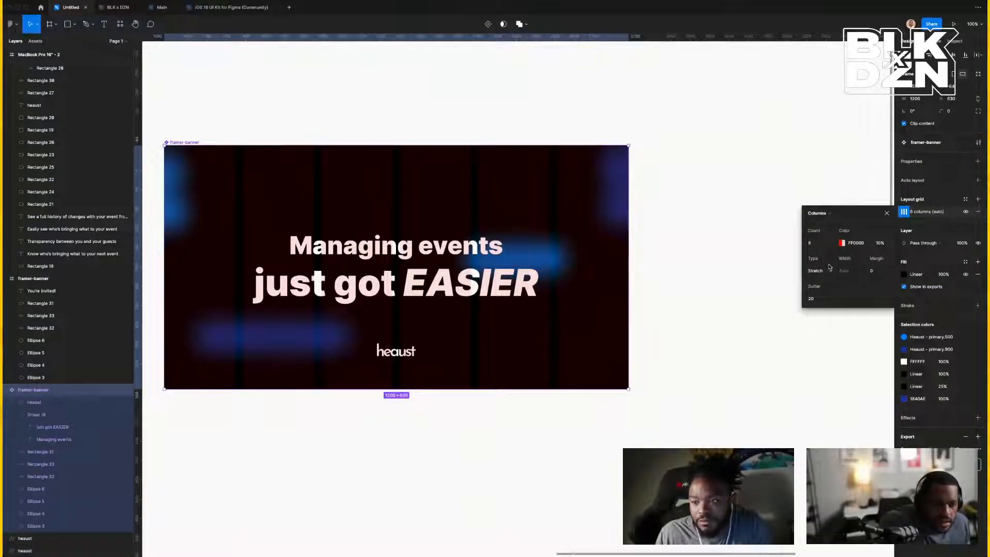
left_click(823, 302)
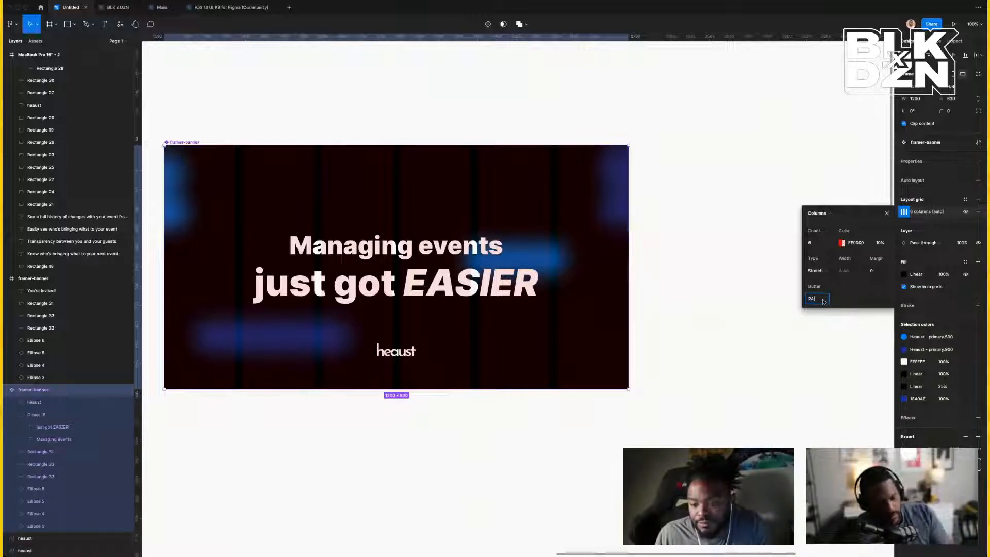
type("24")
key("Escape")
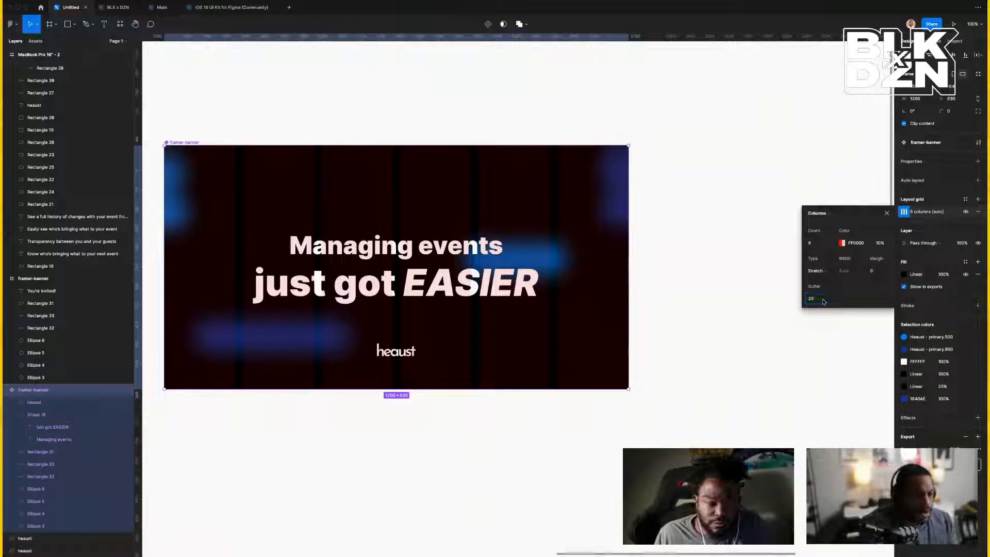
left_click(821, 303)
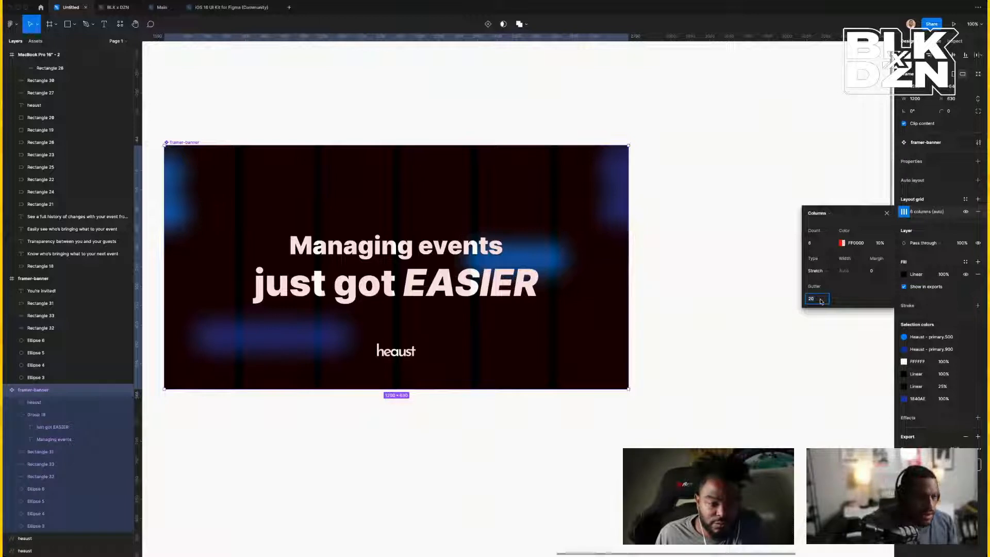
key("Up")
key("Up")
key("Up")
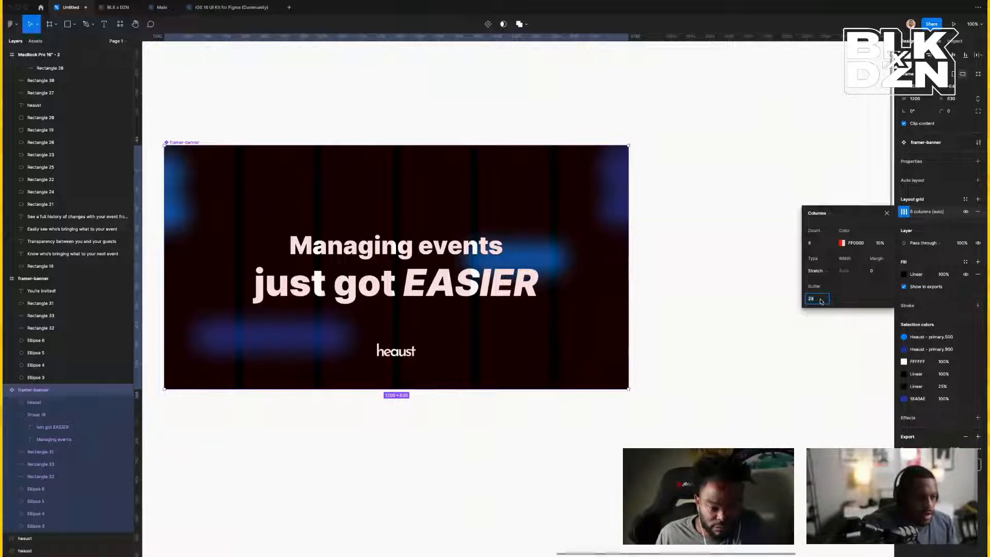
left_click(877, 270)
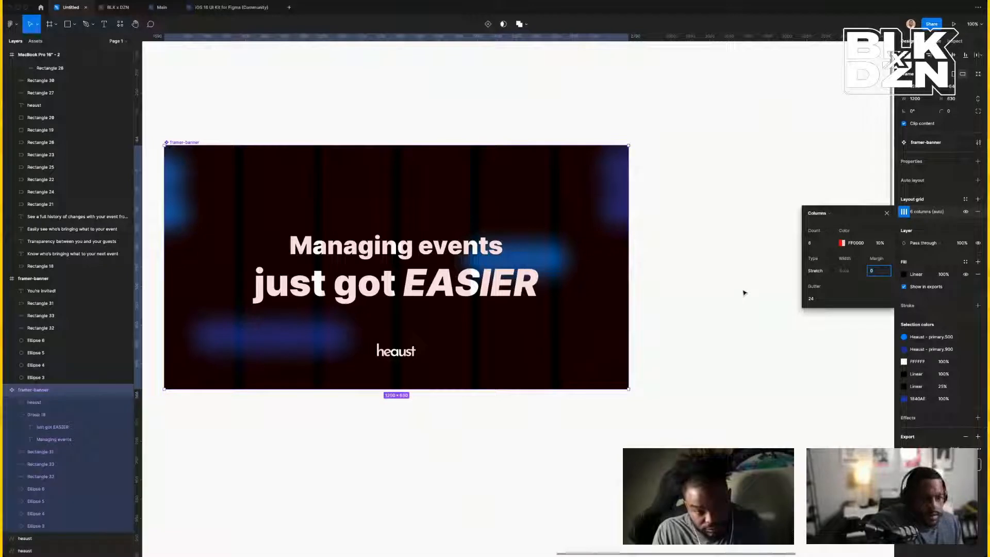
left_click(714, 289)
Enlarge the heaust logo to about 388×129 and move it above the headline.
double_click(401, 352)
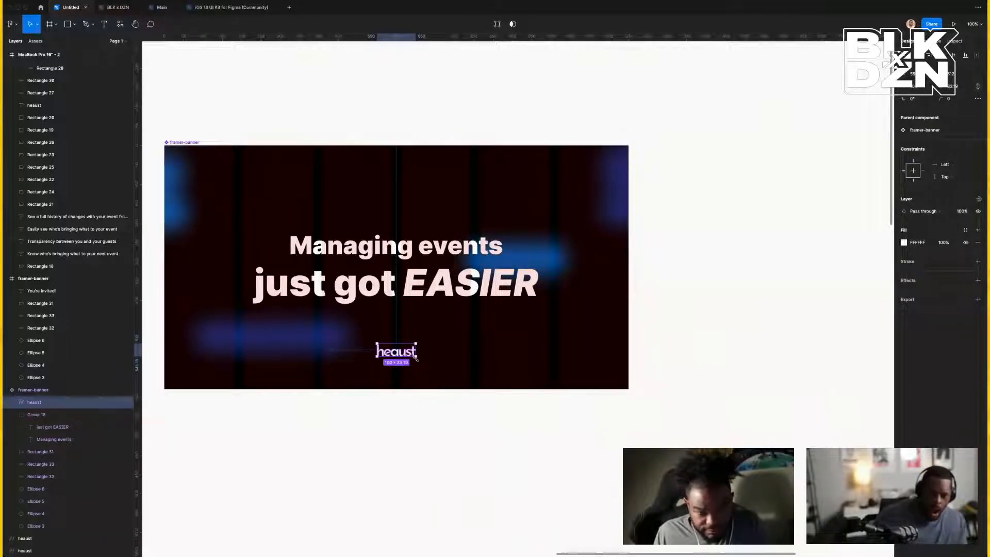
left_click_drag(416, 359, 457, 376)
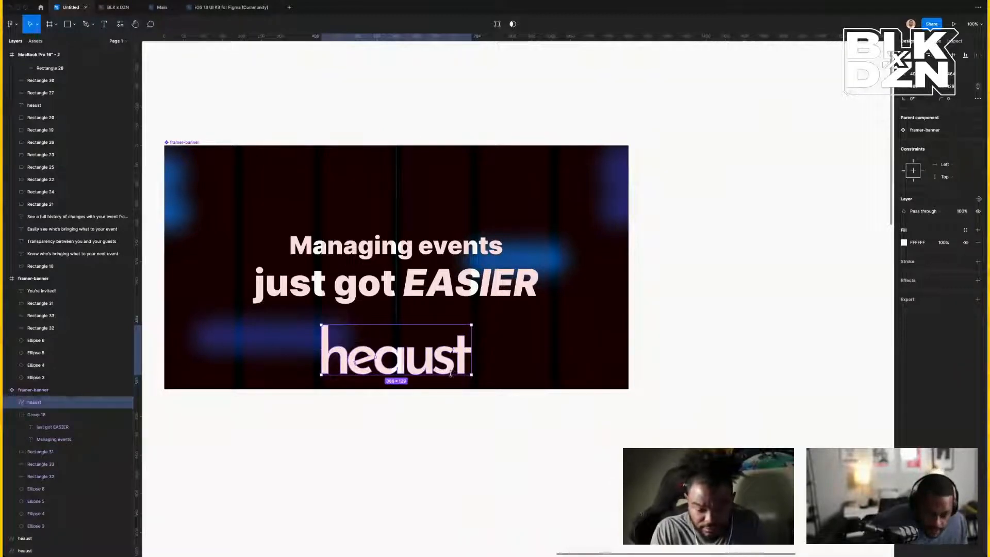
left_click_drag(446, 374, 444, 312)
key("ctrl+z")
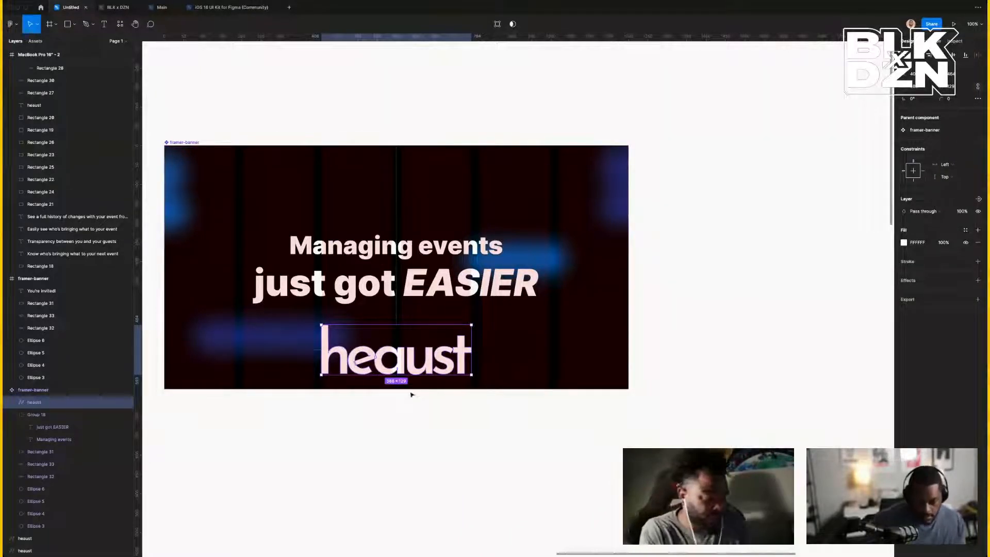
scroll(412, 393, "up", 1)
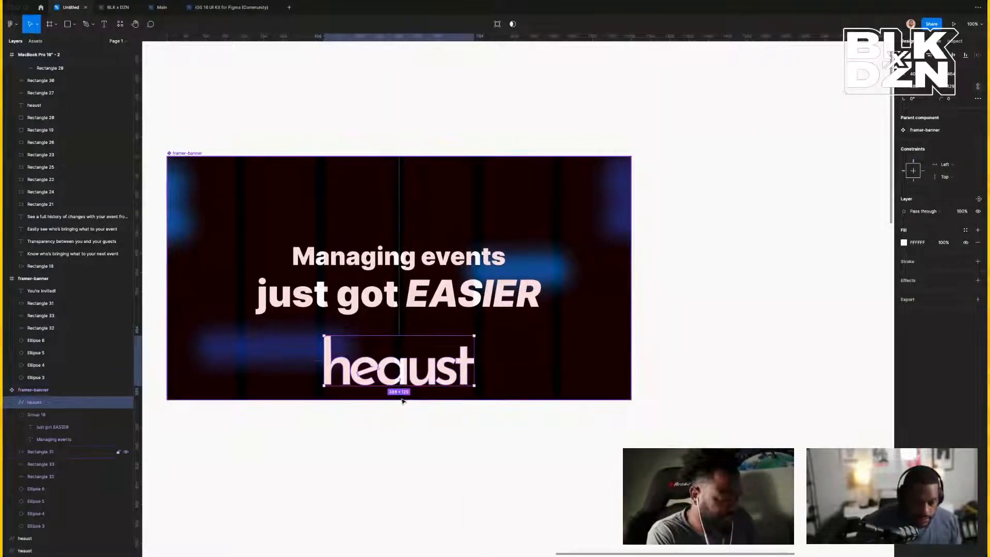
left_click(450, 433)
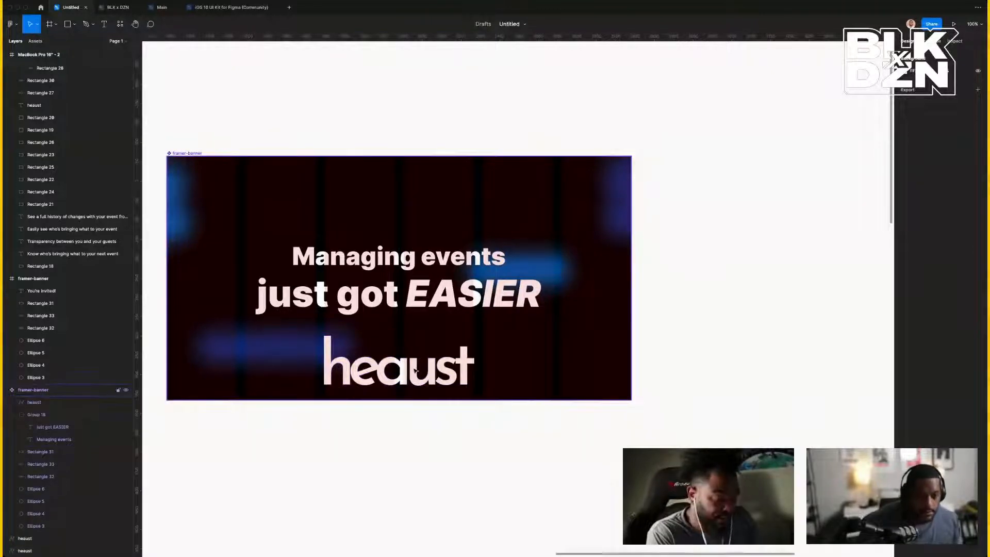
left_click(415, 370)
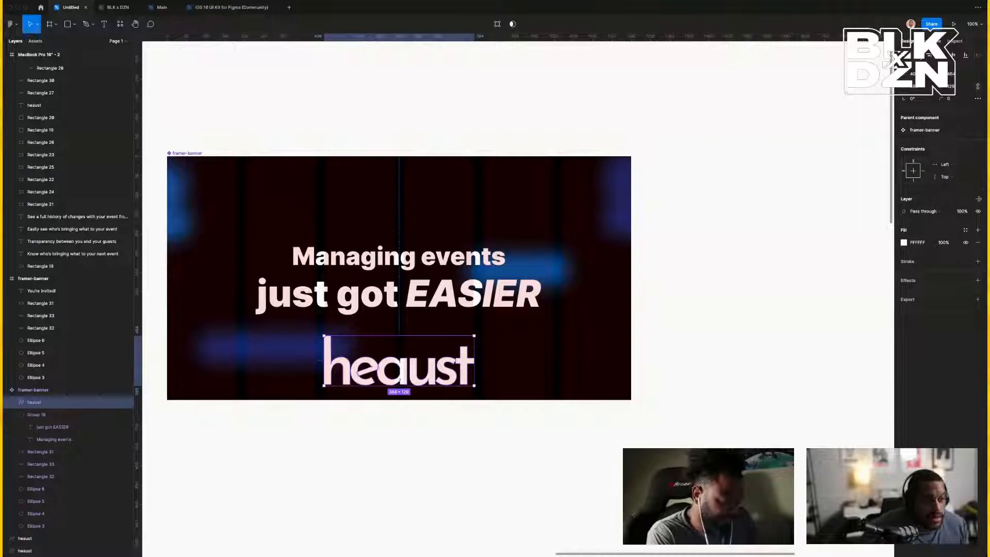
left_click(447, 286)
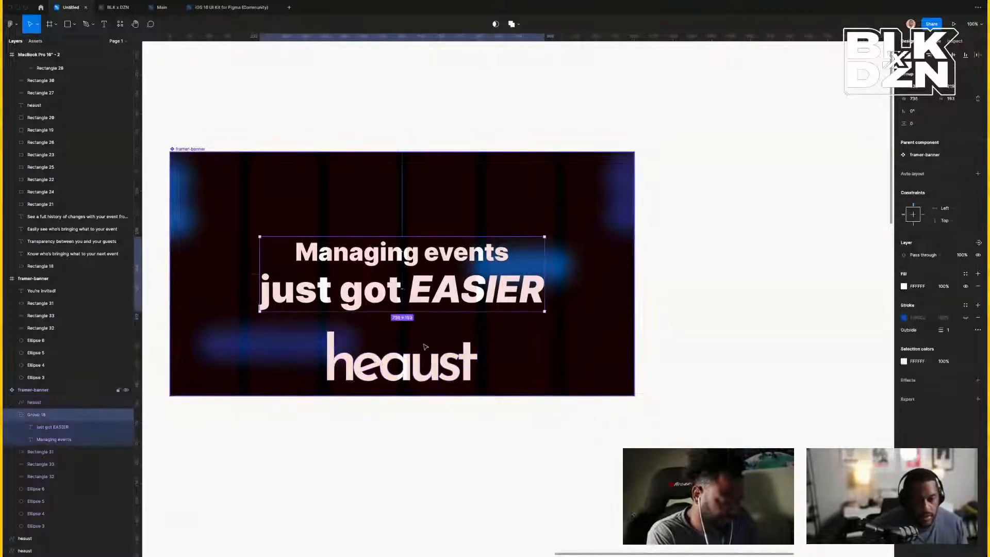
left_click_drag(418, 374, 441, 224)
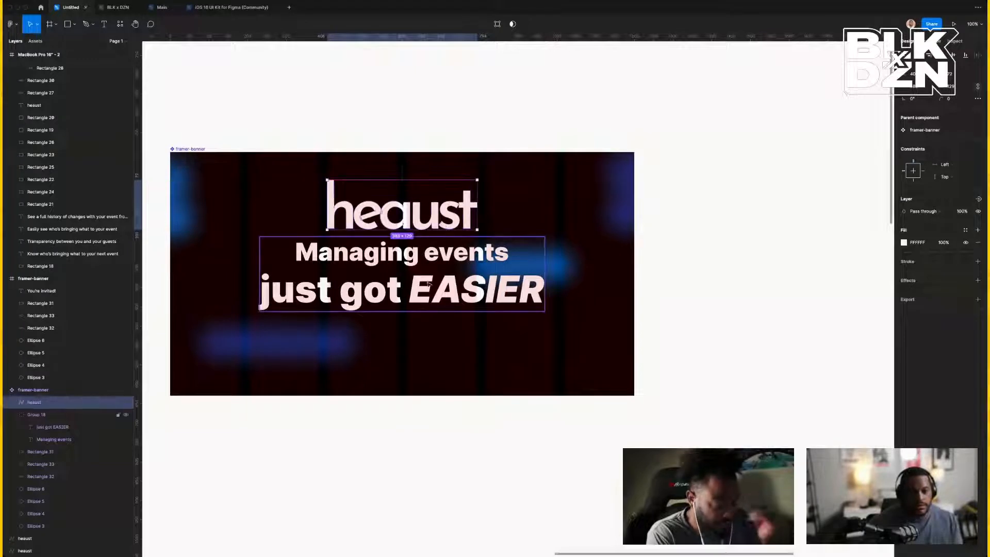
Delete the 'Managing events' line, leaving only 'just got EASIER'.
double_click(433, 263)
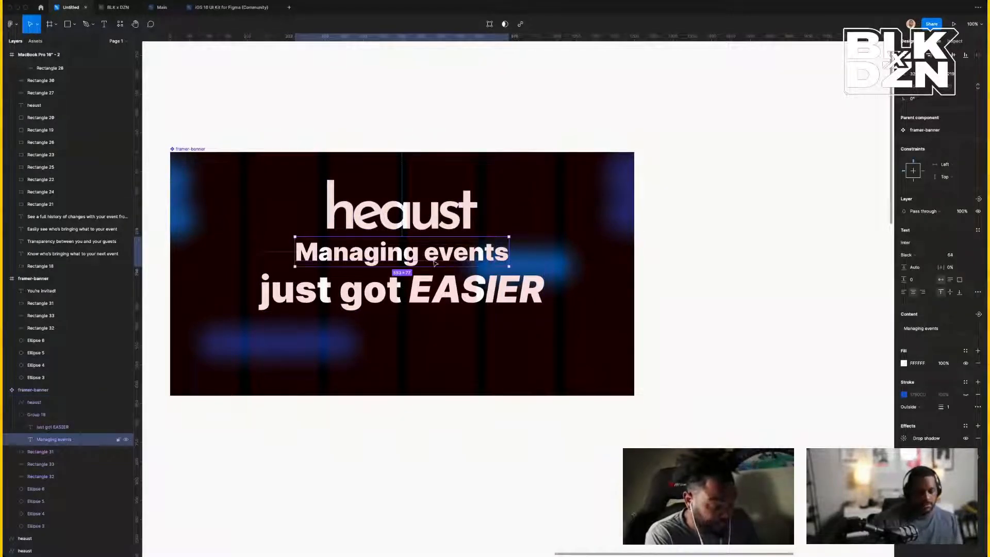
key("Delete")
left_click(435, 294)
double_click(435, 294)
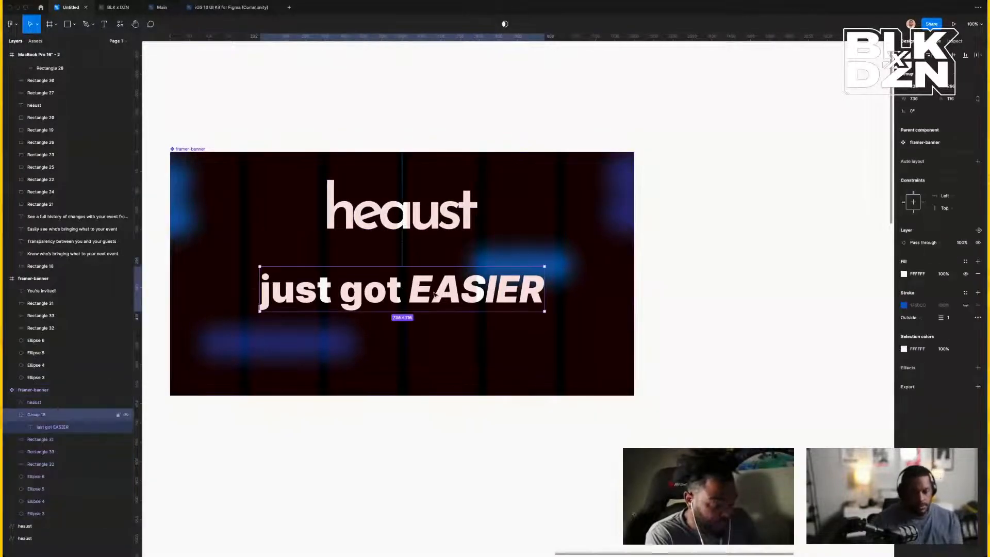
scroll(634, 309, "down", 5)
left_click(219, 301)
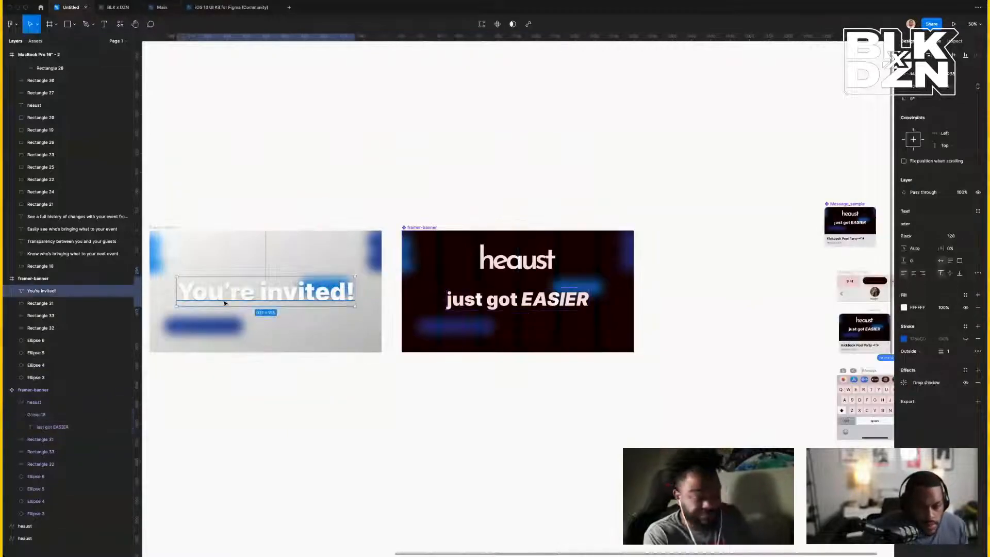
Replace 'just got EASIER' with 'You're invited!' copied from the light banner.
double_click(485, 304)
key("Delete")
left_click(296, 297)
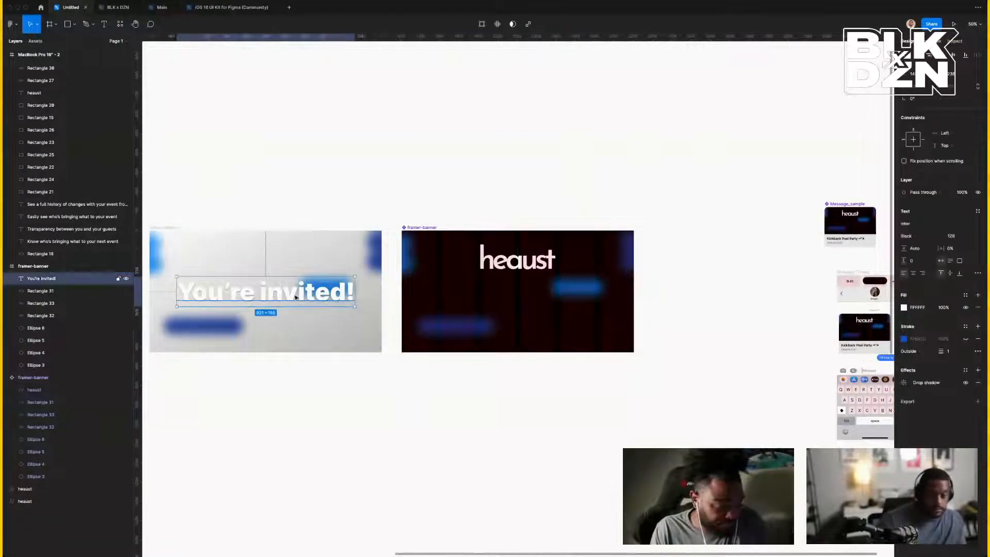
left_click(450, 264)
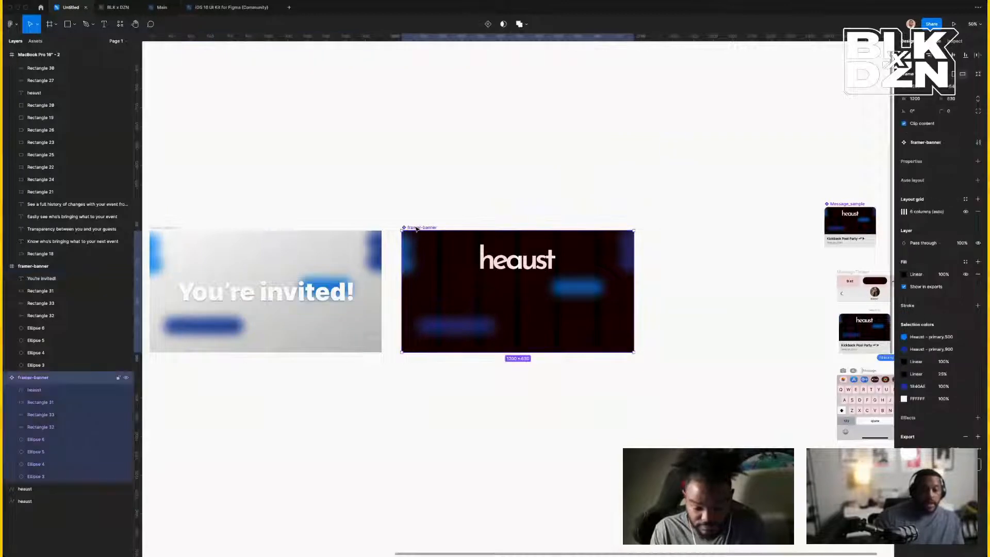
key("ctrl+v")
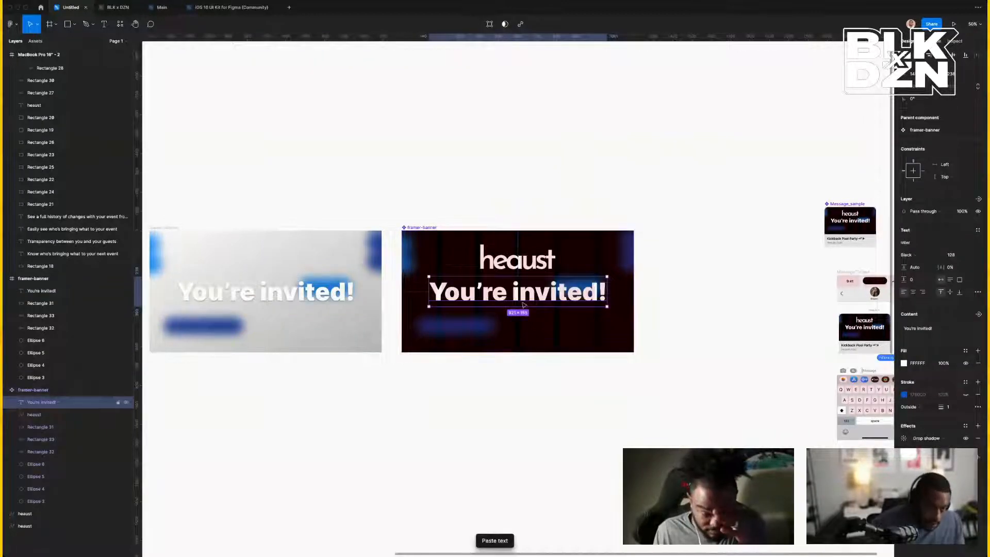
Move the heaust logo below the pasted 'You're invited!' headline.
left_click(509, 263)
left_click_drag(509, 263, 514, 328)
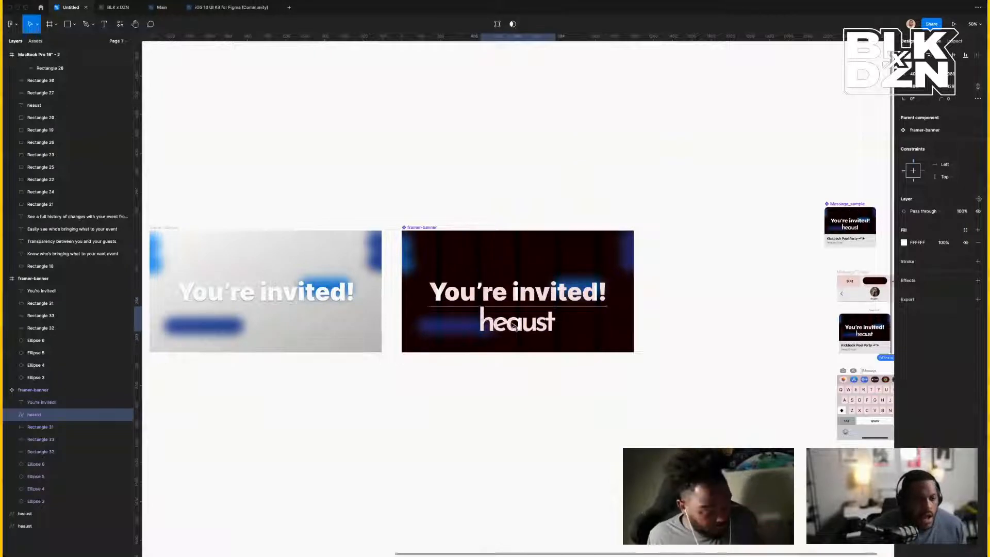
left_click(579, 379)
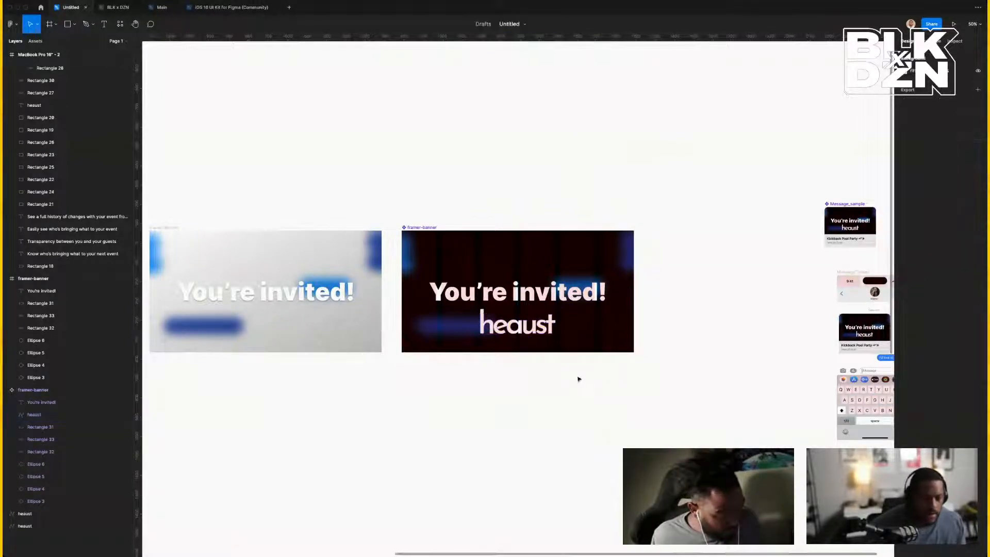
key("t")
left_click(574, 384)
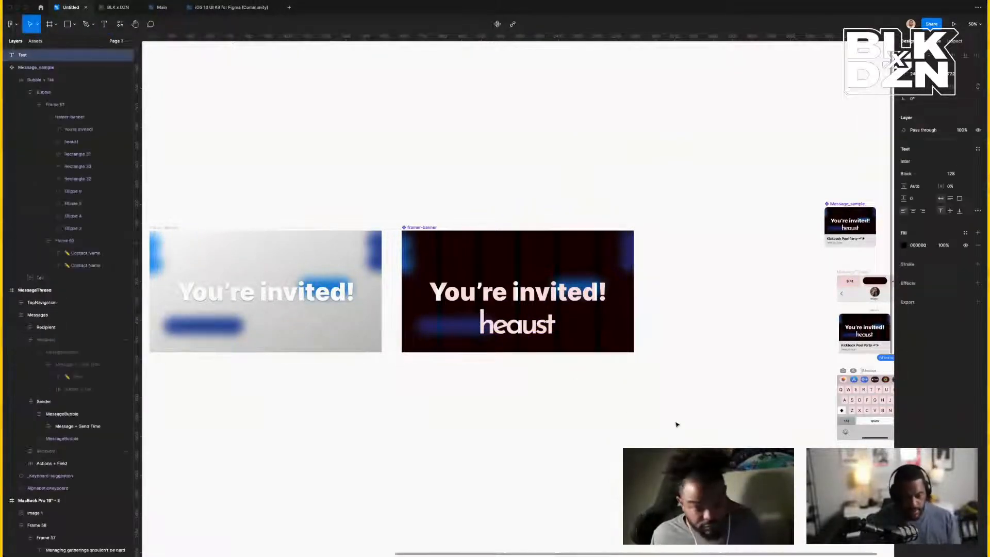
Add a 'by' label in the headline's white text style, placed left of the heaust logo.
type("by")
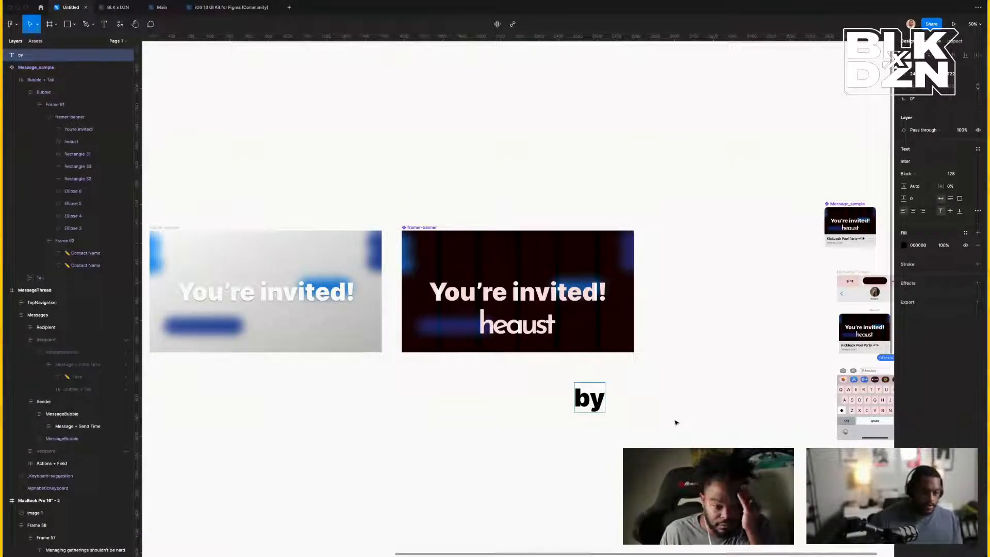
double_click(559, 299)
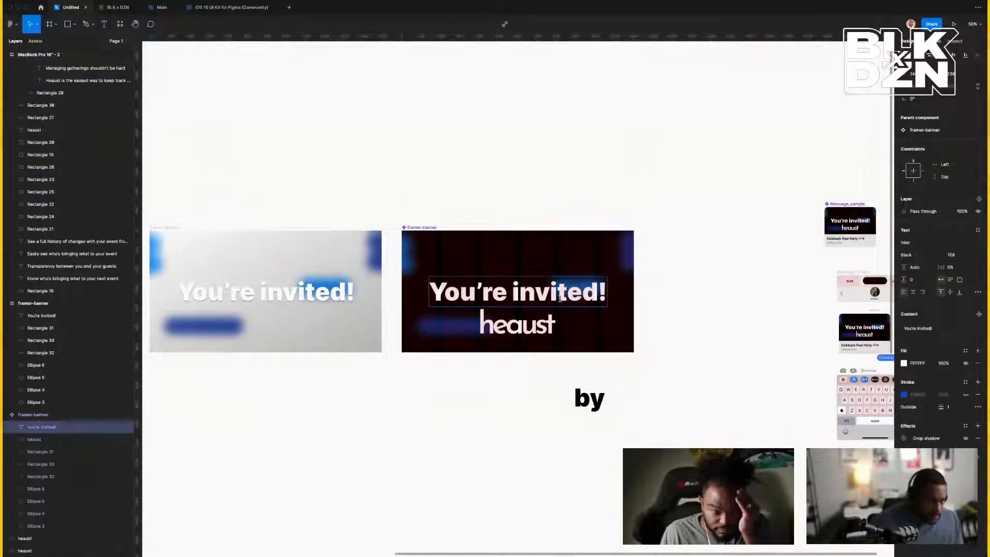
key("Escape")
left_click(598, 406)
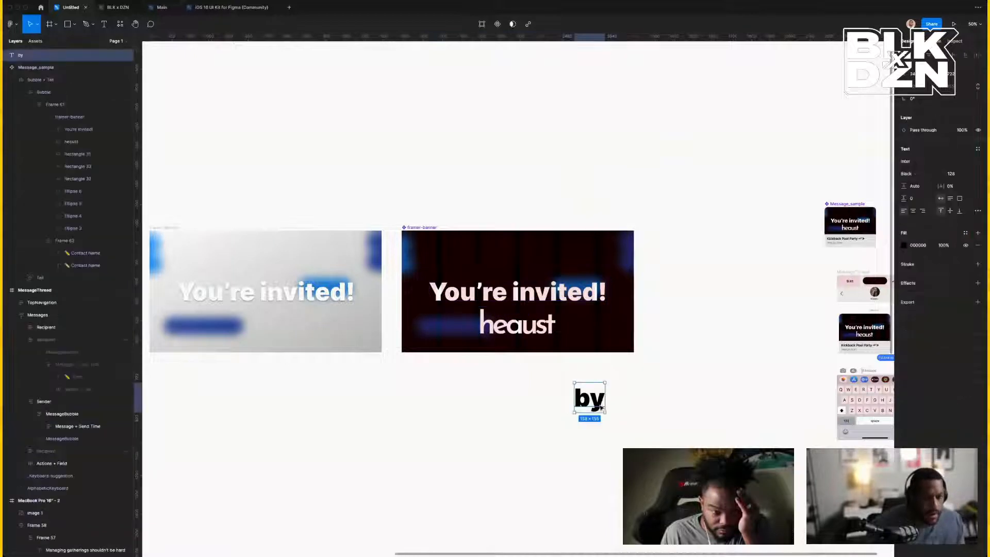
left_click(592, 287)
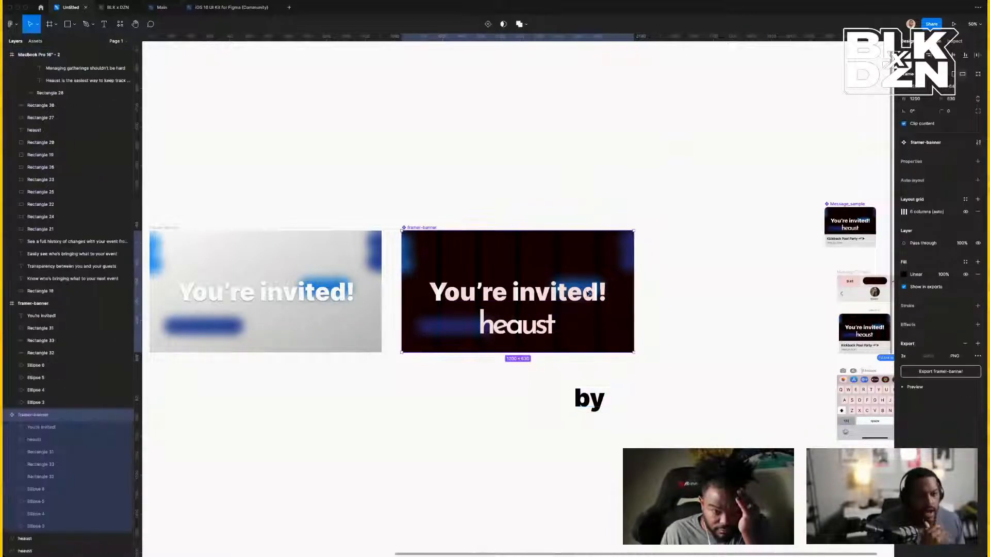
double_click(584, 294)
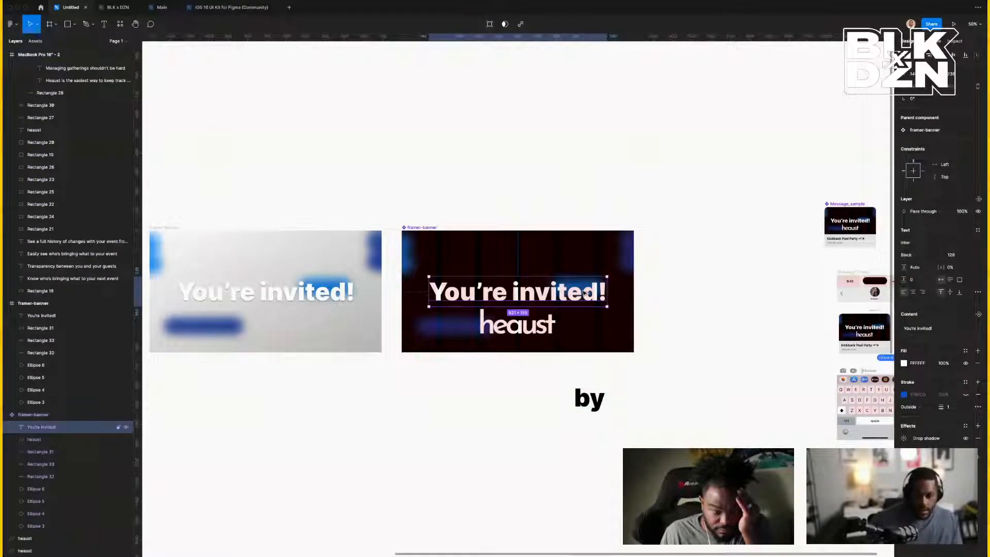
left_click(586, 404)
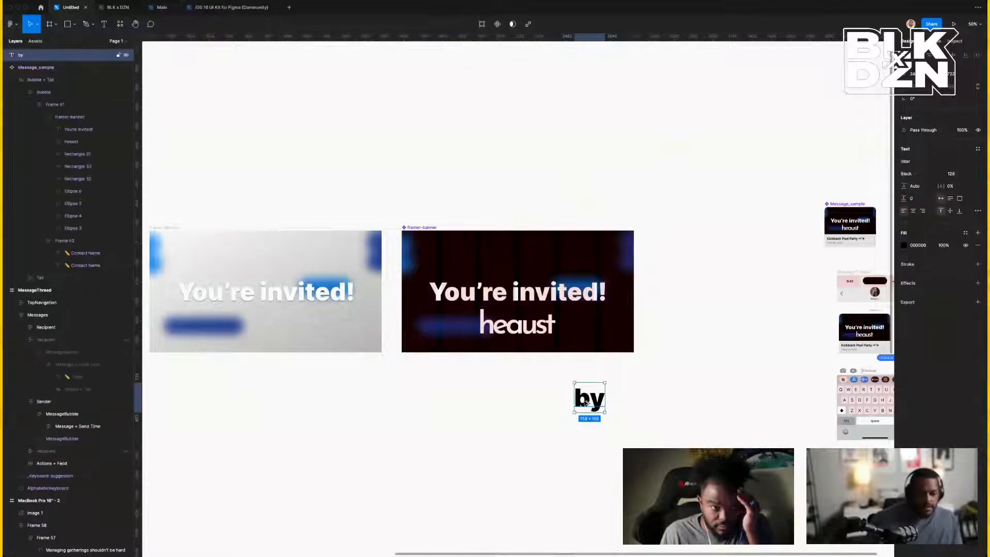
key("super+alt+v")
key("Escape")
mouse_move(594, 407)
left_mouse_down()
mouse_move(477, 366)
mouse_move(466, 330)
left_mouse_up()
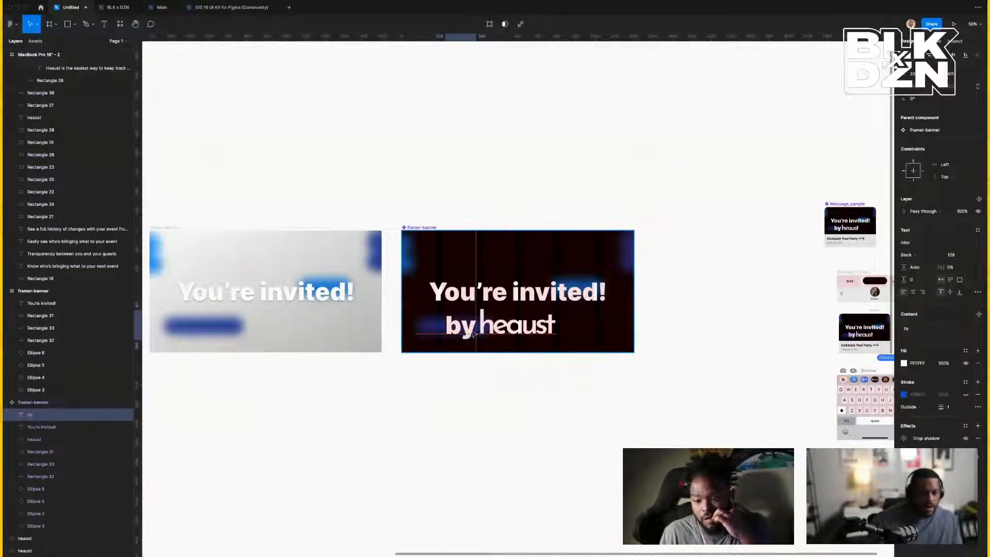
Set the 'by' label's weight to Bold after trying Medium and Semi Bold.
left_click(918, 255)
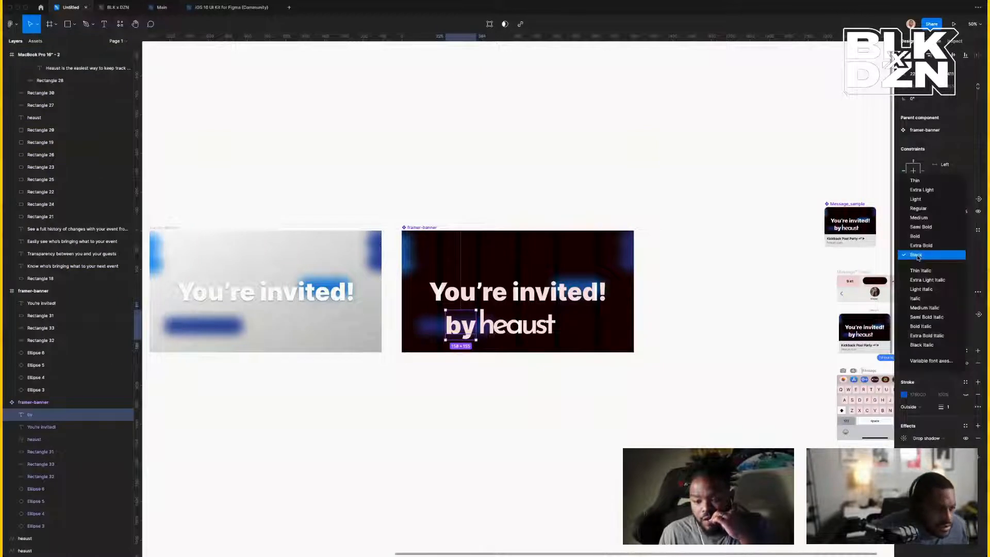
left_click(926, 216)
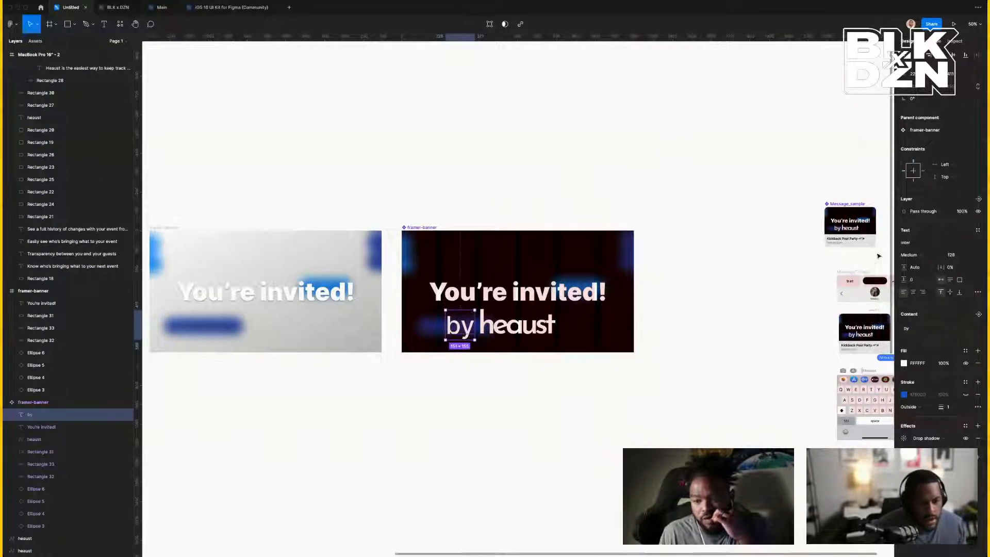
left_click(917, 255)
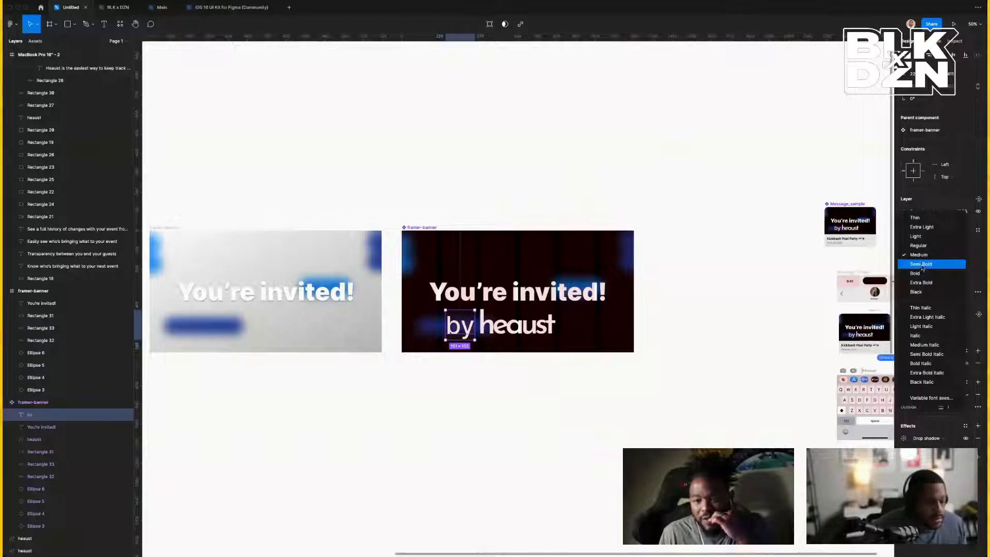
left_click(922, 264)
left_click(922, 254)
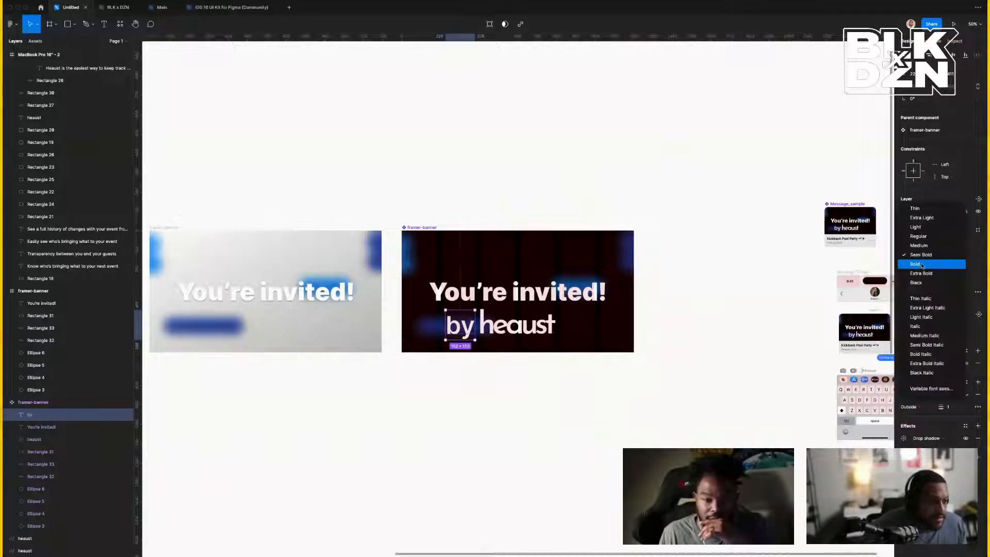
left_click(923, 263)
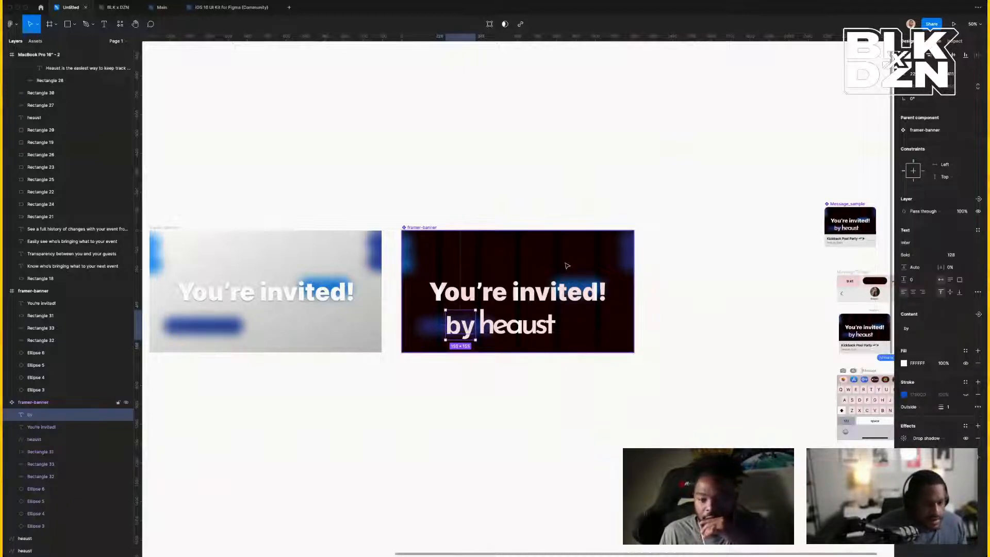
left_click(513, 334)
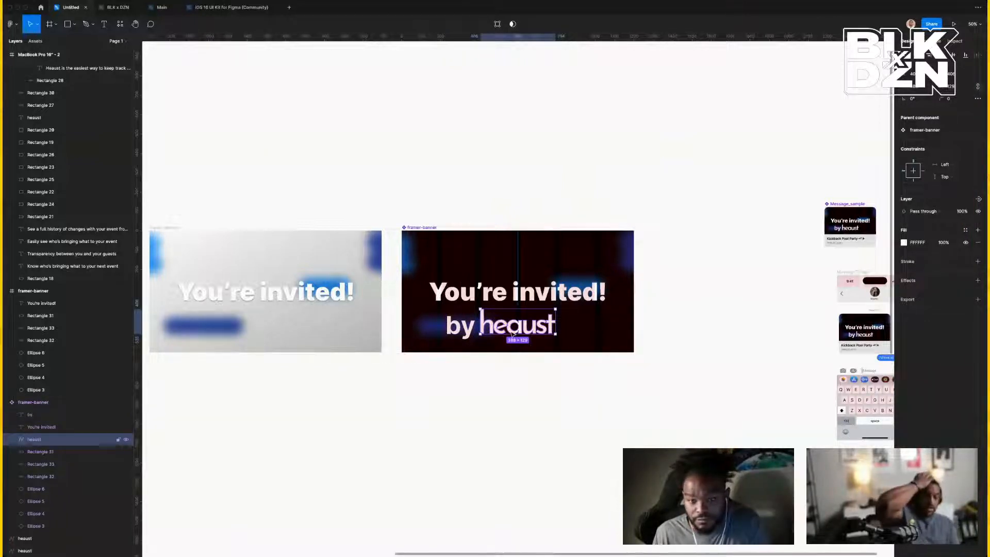
Drag the MessageThread phone mockup beside the framer-banner and zoom to it with Shift+2.
scroll(517, 335, "right", 5)
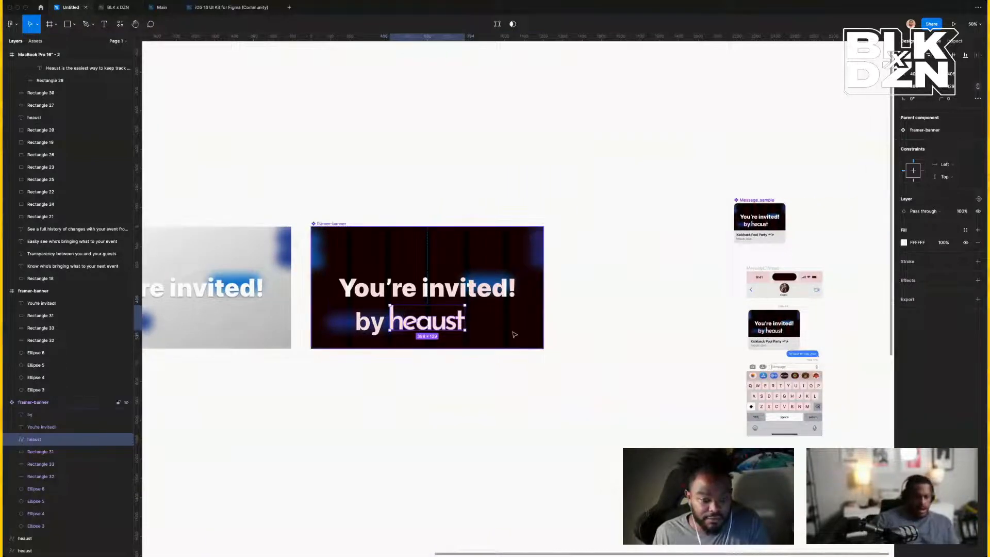
left_click(401, 294)
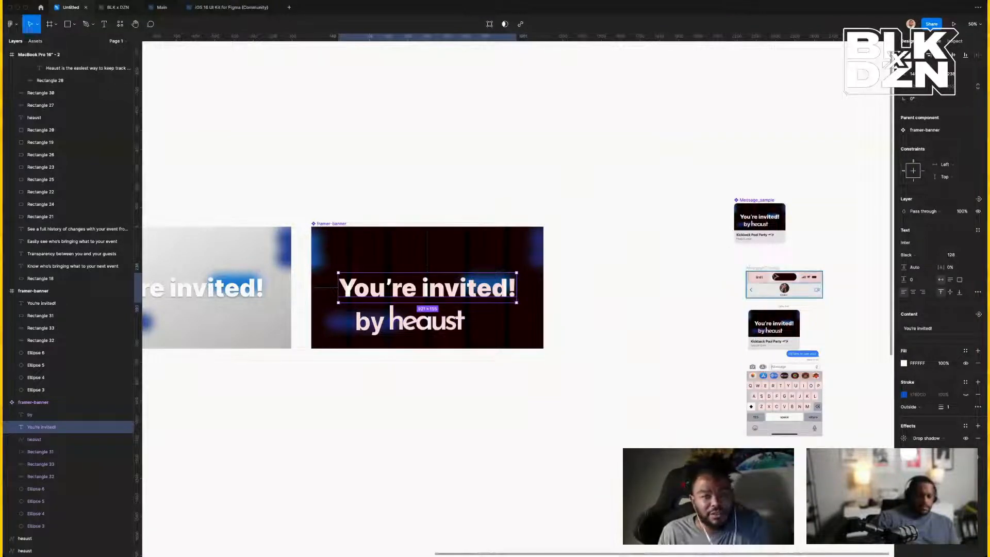
left_click_drag(766, 268, 584, 210)
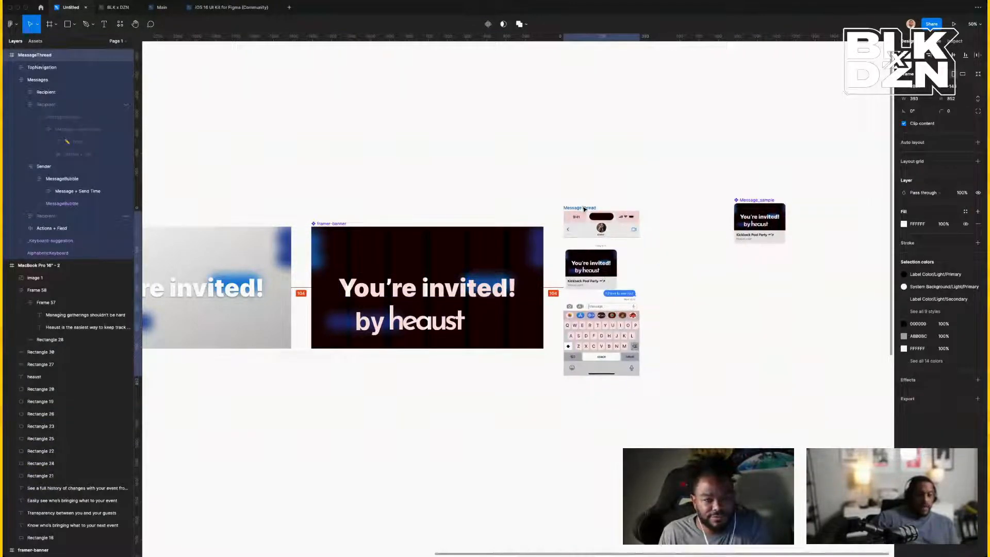
key("shift+2")
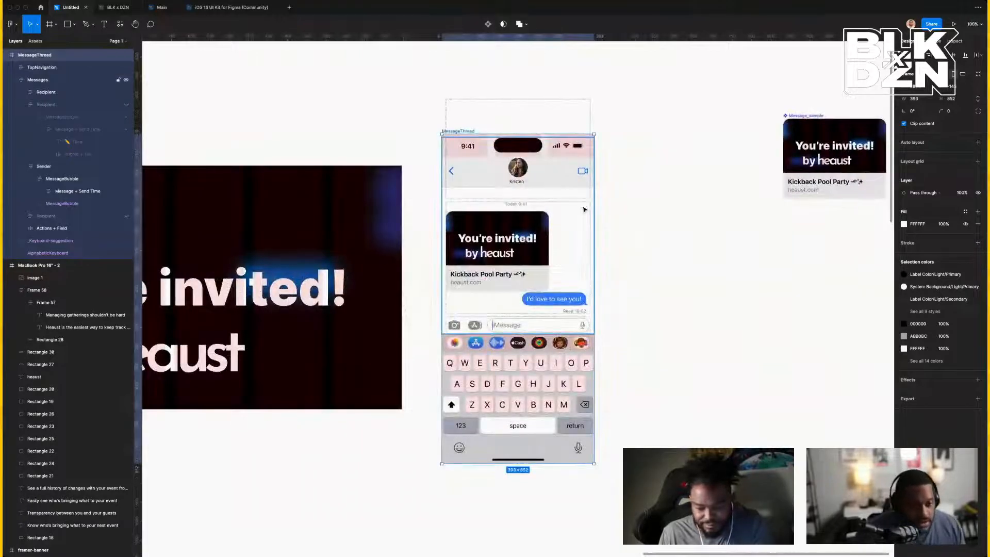
scroll(584, 210, "left", 5)
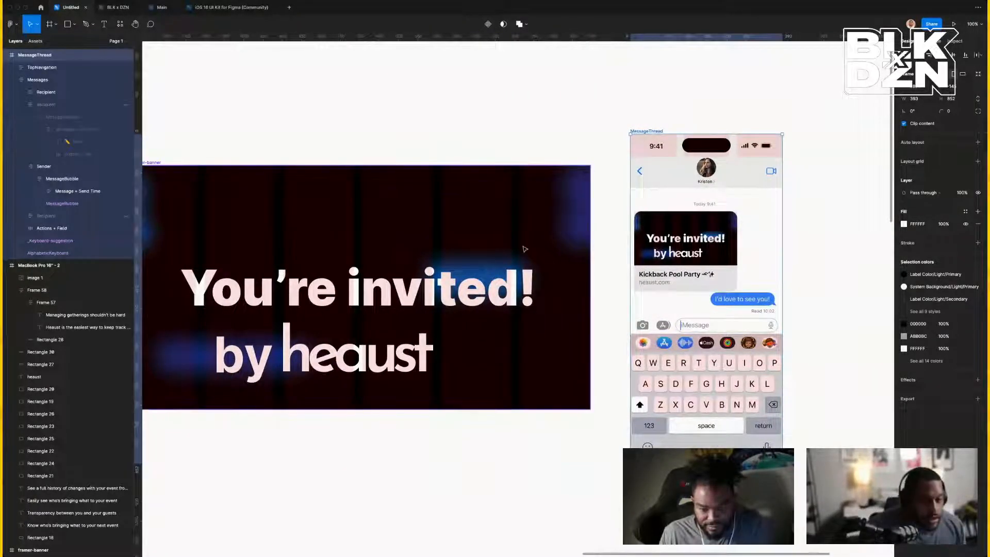
Move the heaust logo above the 'You're invited!' headline.
left_click(472, 289)
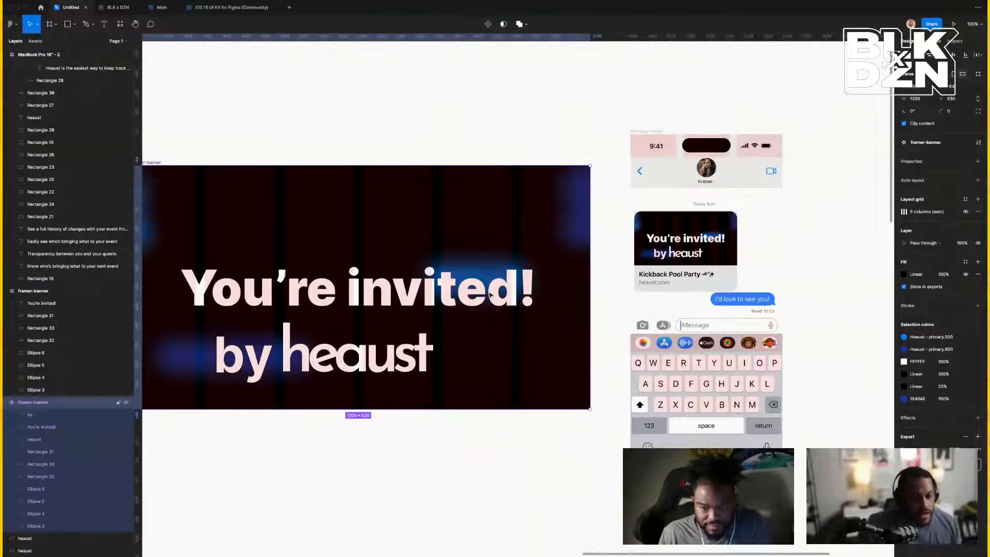
left_click(490, 295)
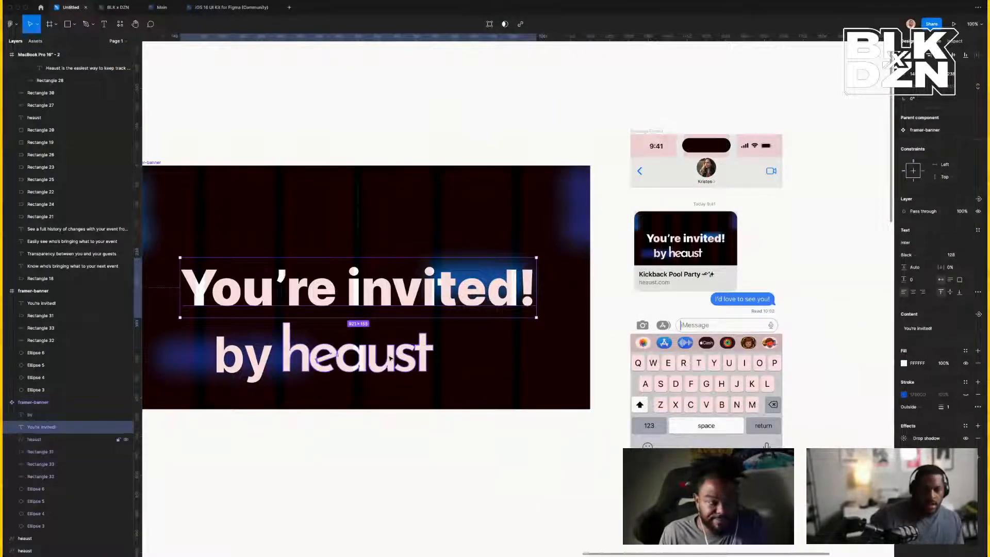
left_click_drag(401, 359, 401, 238)
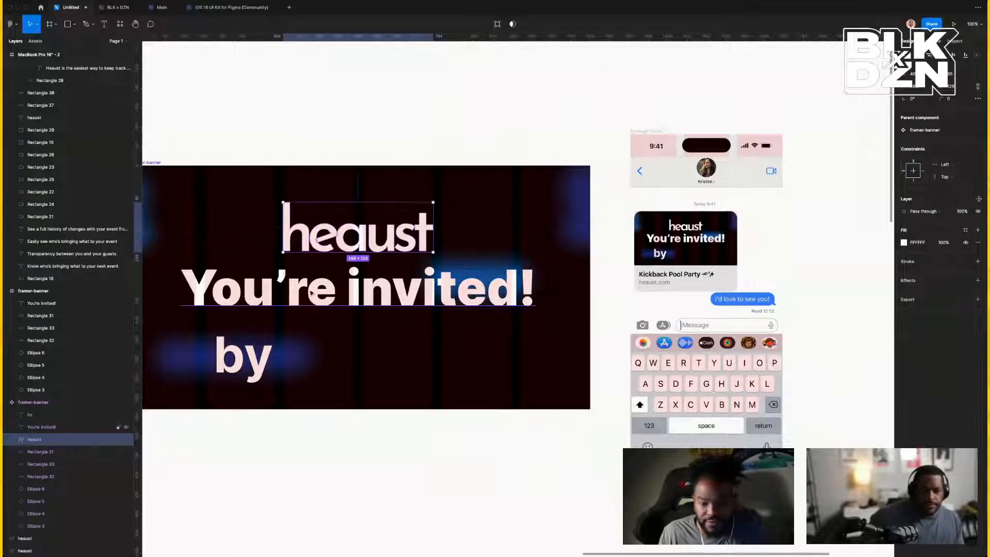
Delete the 'by' label and lower 'You're invited!' about 40 px in the banner.
scroll(427, 355, "left", 5)
left_click(427, 354)
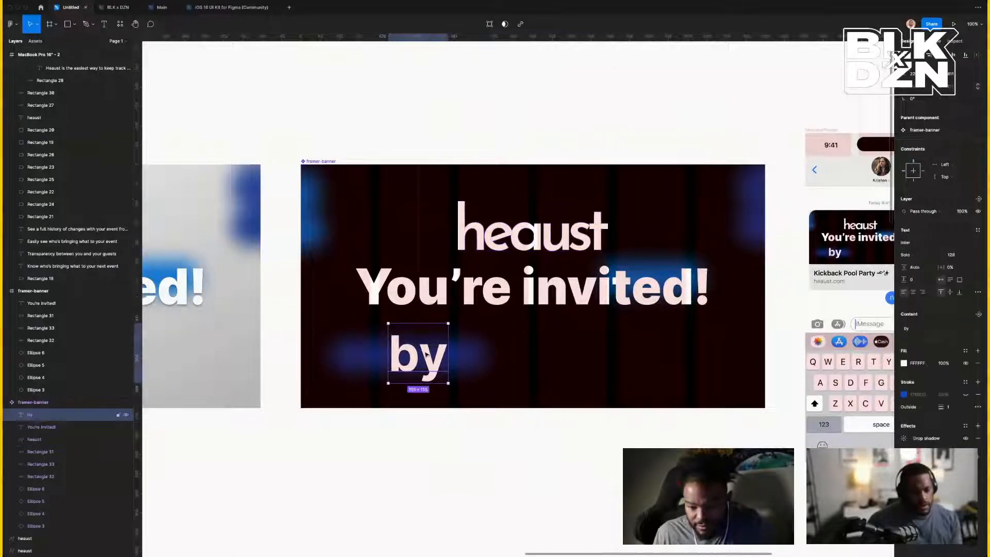
key("Delete")
left_click(485, 303)
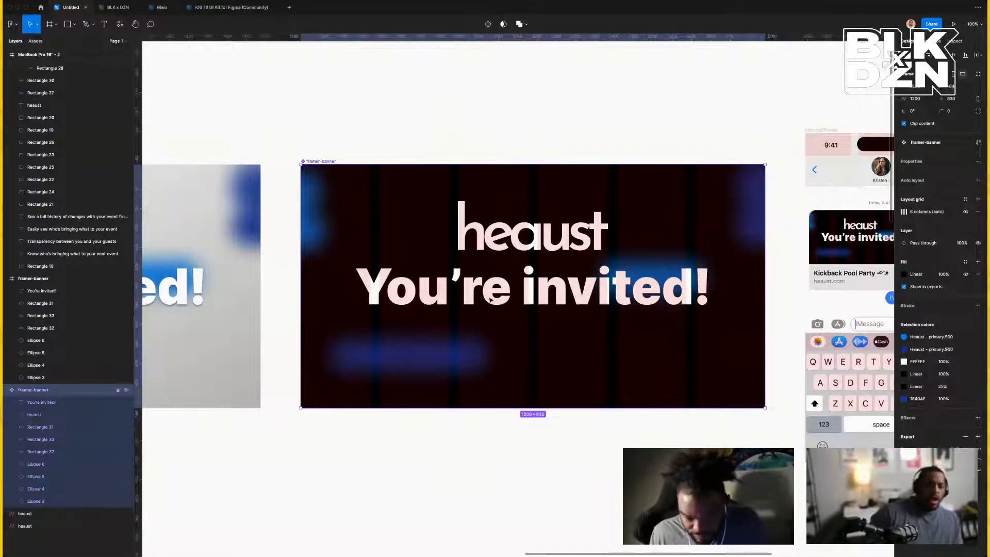
left_click(489, 299)
left_click_drag(490, 300, 490, 347)
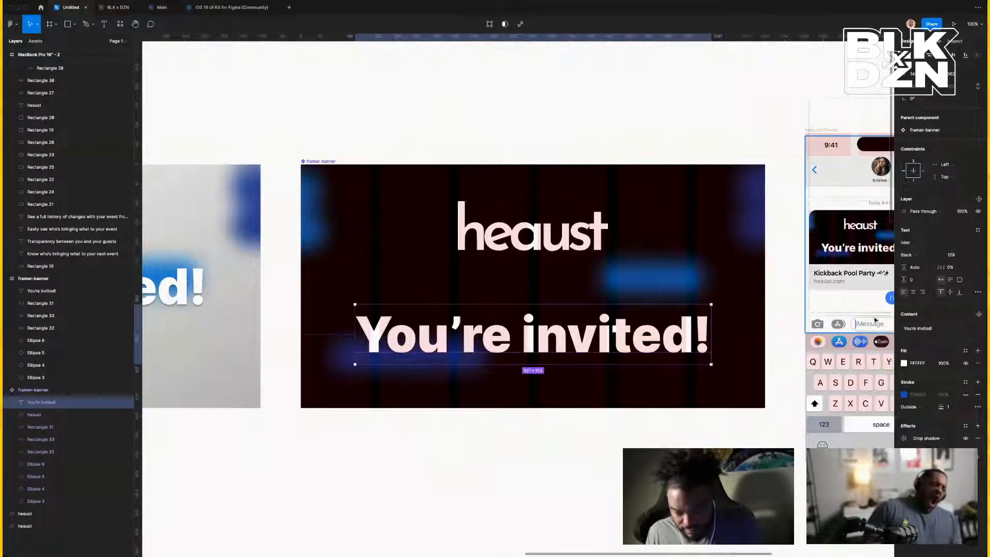
Make 'You're invited!' Bold and apply the Uber 112/Family #1/Bold text style.
left_click(913, 255)
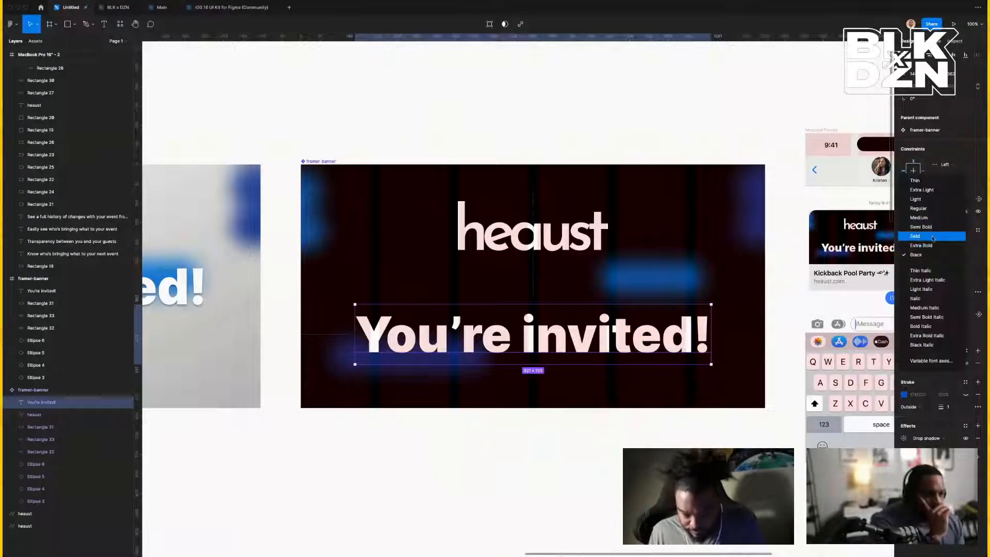
left_click(932, 238)
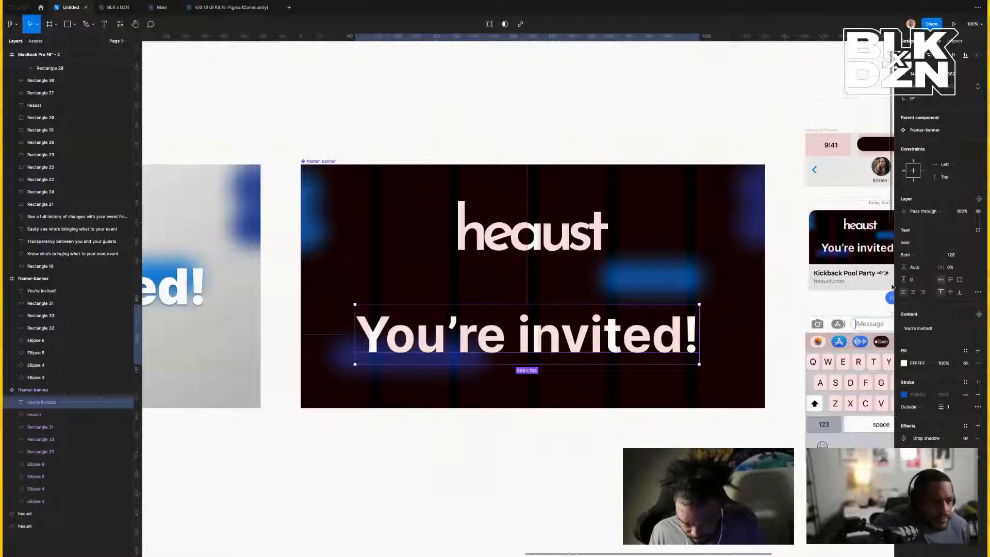
left_click(978, 232)
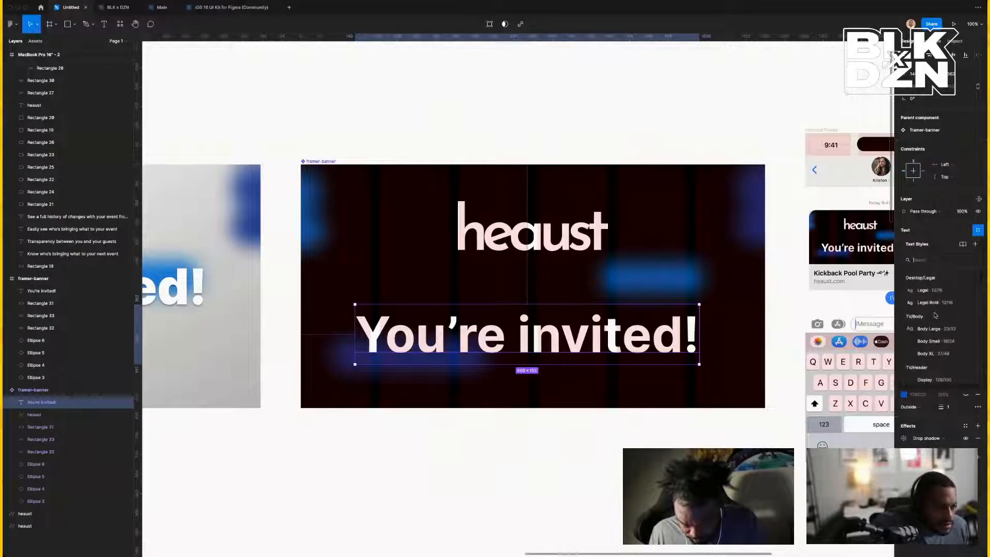
scroll(935, 315, "down", 2)
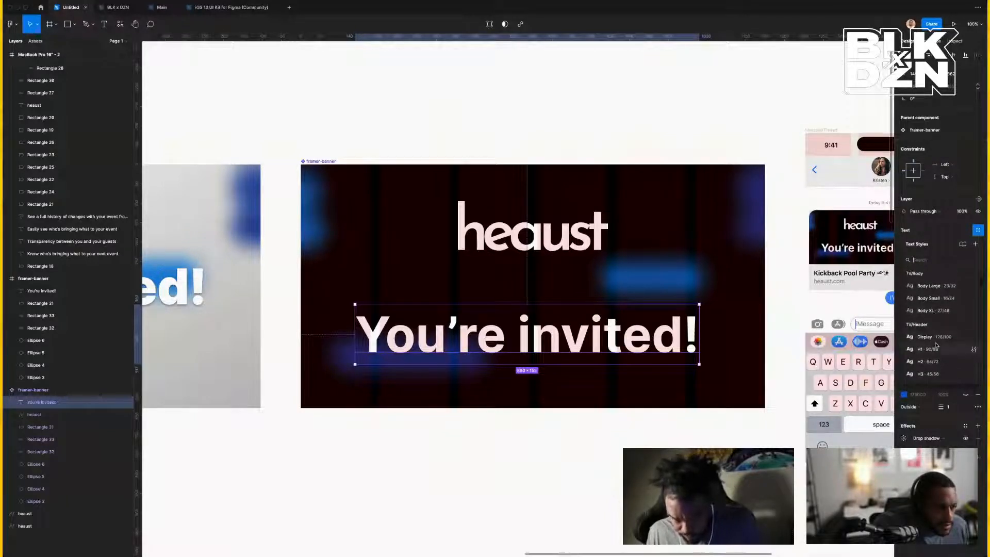
scroll(936, 339, "up", 2)
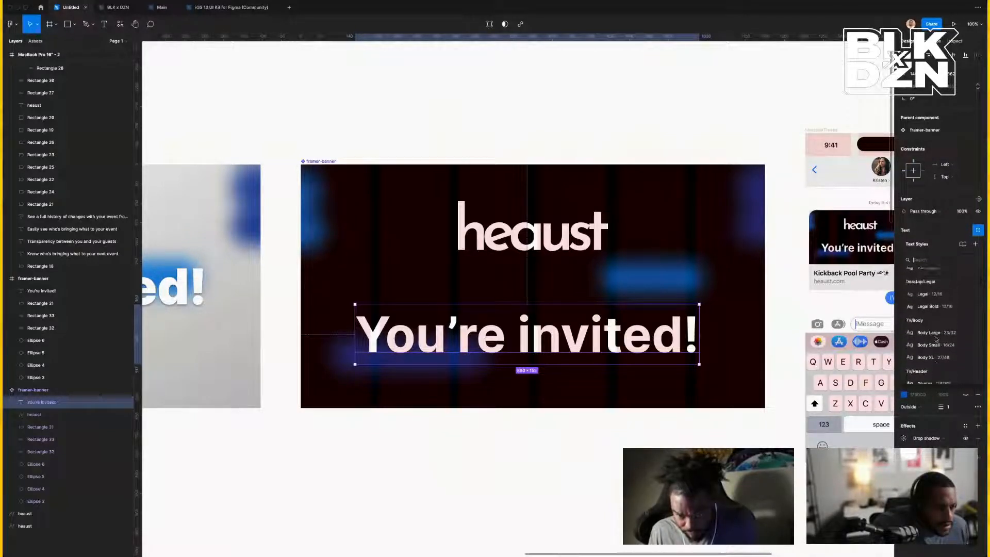
scroll(936, 339, "down", 1)
scroll(936, 339, "down", 2)
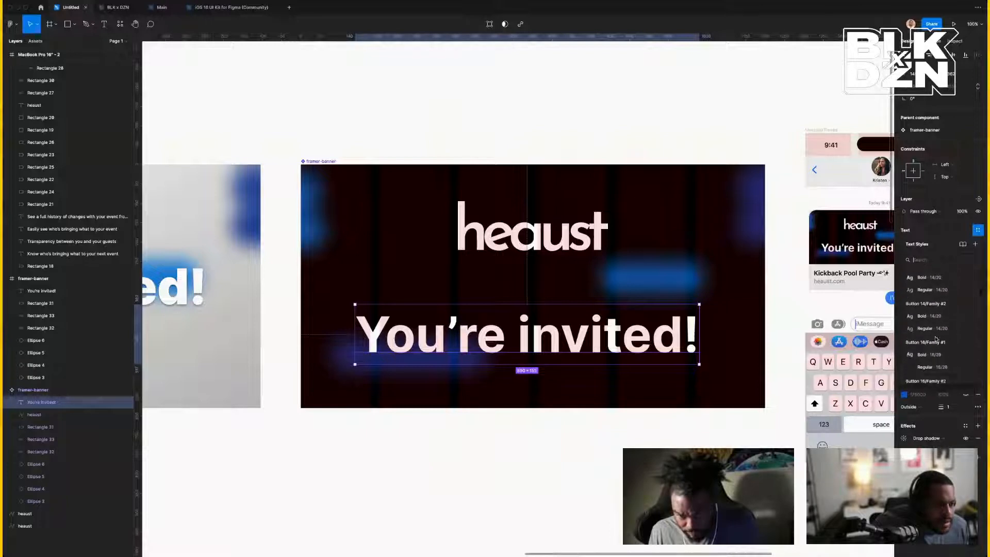
scroll(936, 339, "down", 1)
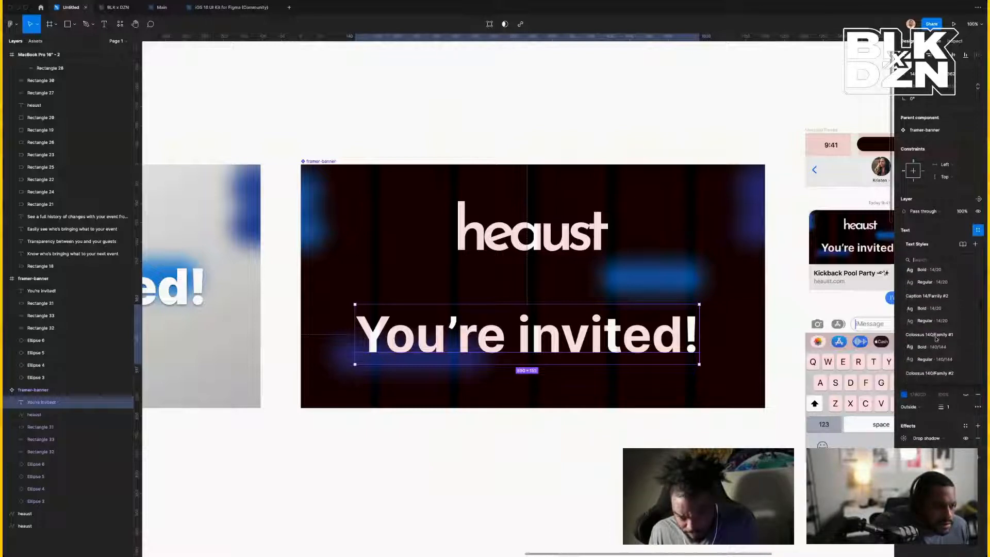
scroll(936, 338, "down", 4)
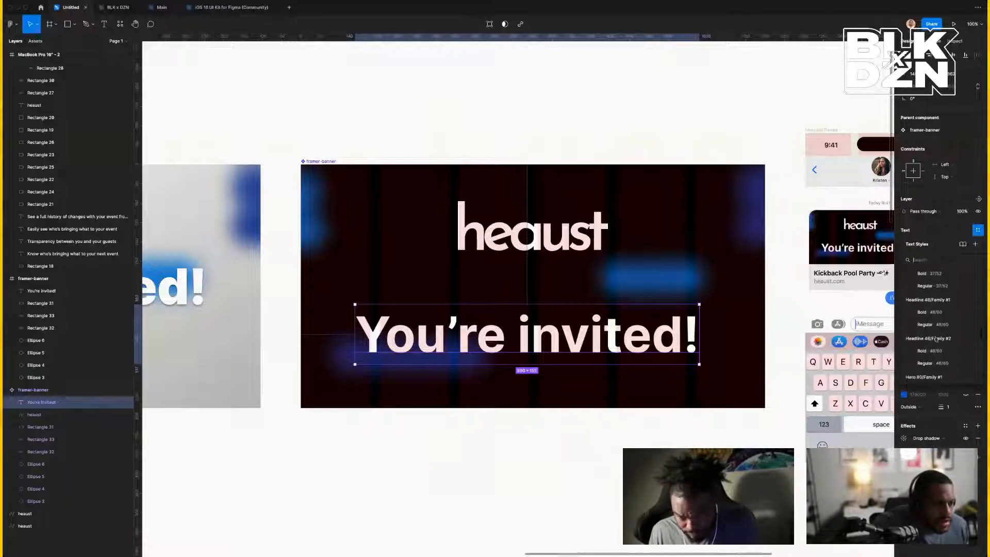
scroll(936, 339, "down", 6)
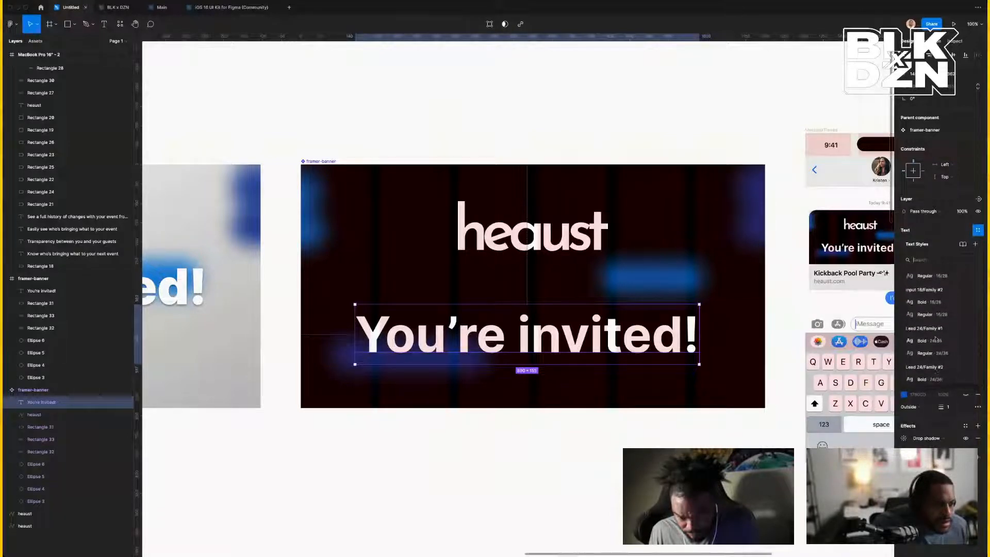
scroll(936, 338, "down", 3)
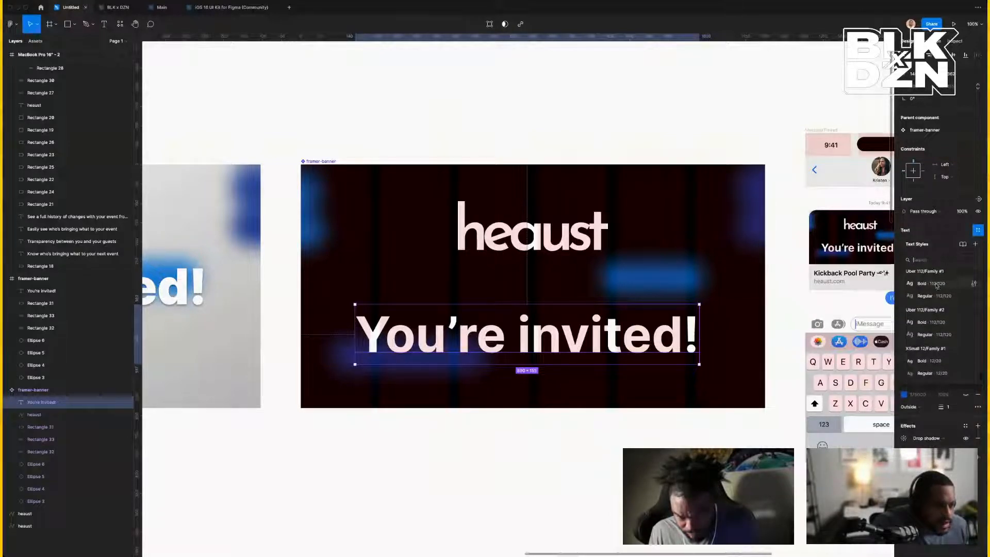
left_click(936, 285)
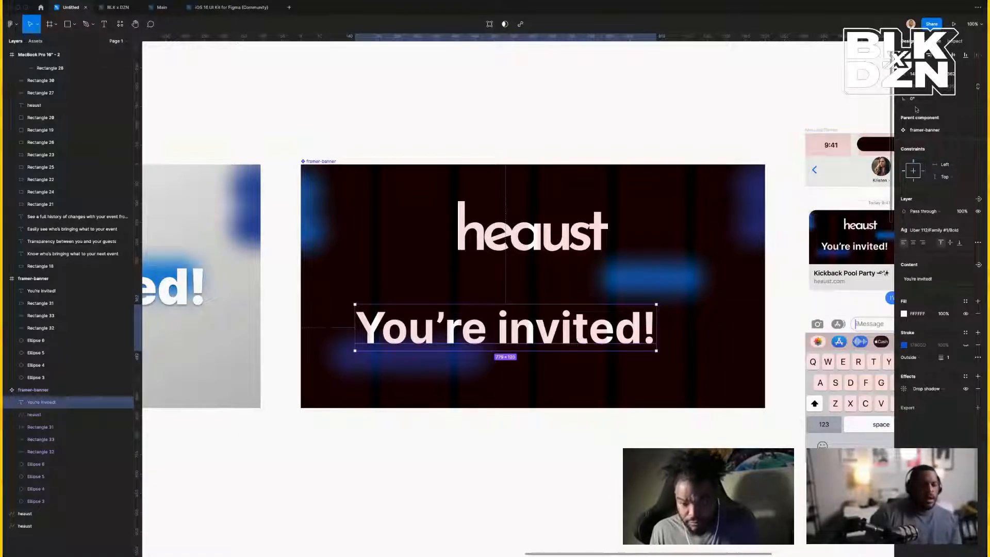
Center 'You're invited!' horizontally, raise it, and place the heaust logo below it.
key("alt+h")
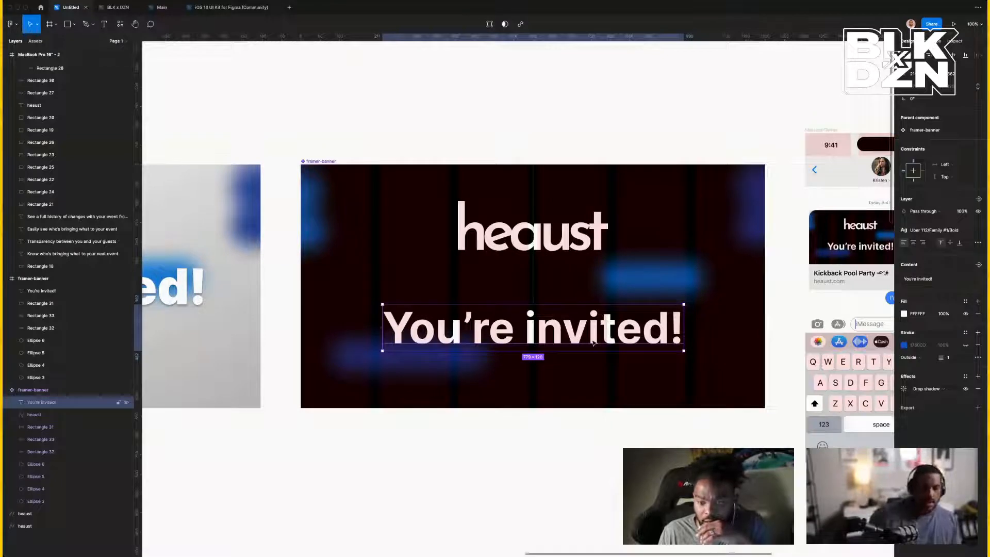
left_click_drag(593, 343, 593, 302)
left_click(564, 248)
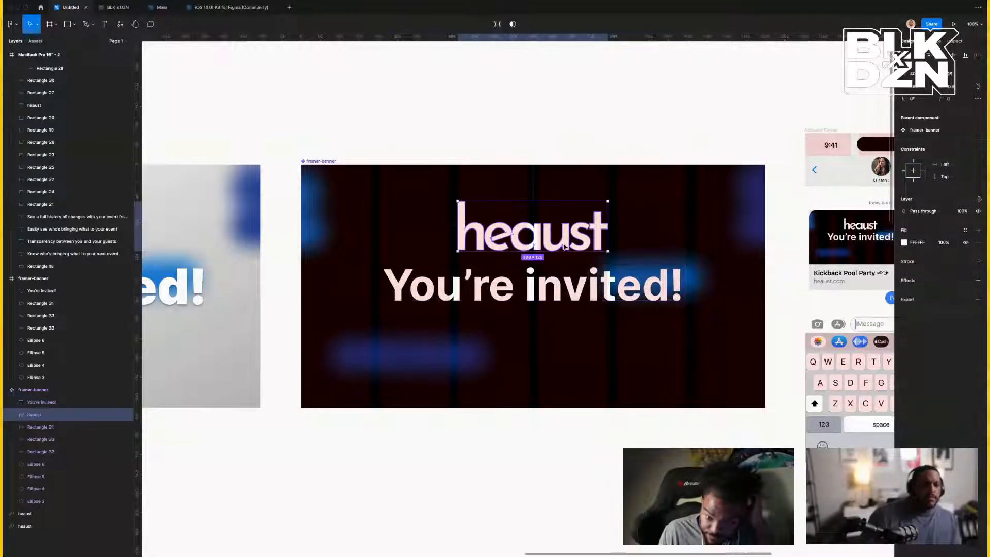
left_click_drag(564, 248, 575, 376)
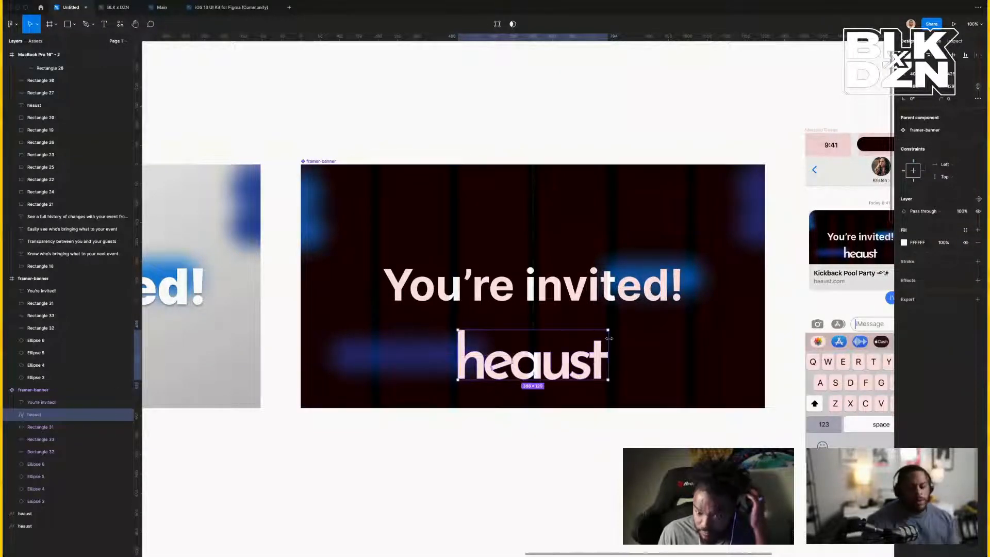
left_click(588, 289)
left_click_drag(588, 289, 583, 260)
Nudge the headline up and pull the heaust logo snugly beneath it.
scroll(562, 186, "left", 1)
key("alt")
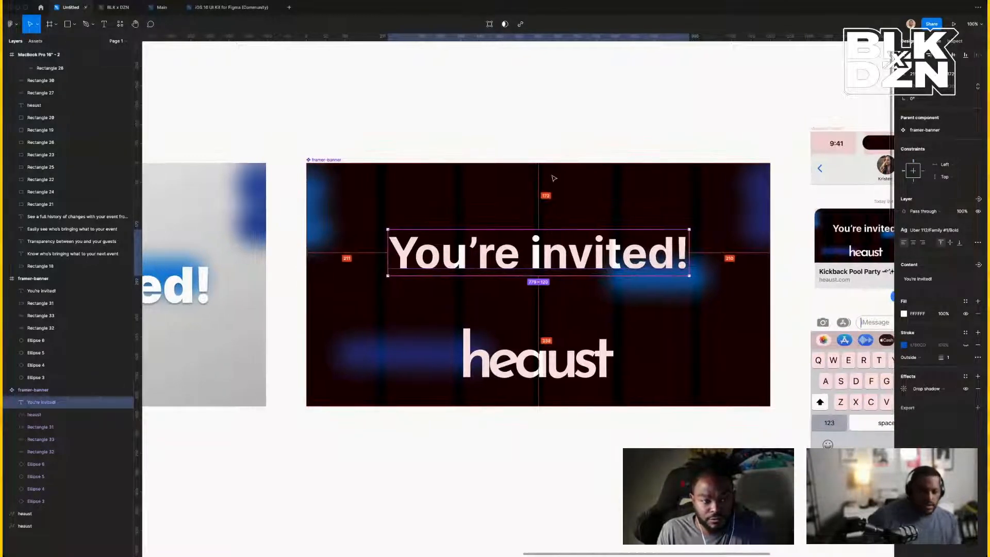
key("Up")
key("Up")
key("Up")
key("Up")
key("Up")
key("Up")
key("Up")
key("Up")
key("Up")
key("Up")
key("Up")
key("Up")
key("Up")
key("Up")
key("Up")
key("Up")
key("Up")
key("Up")
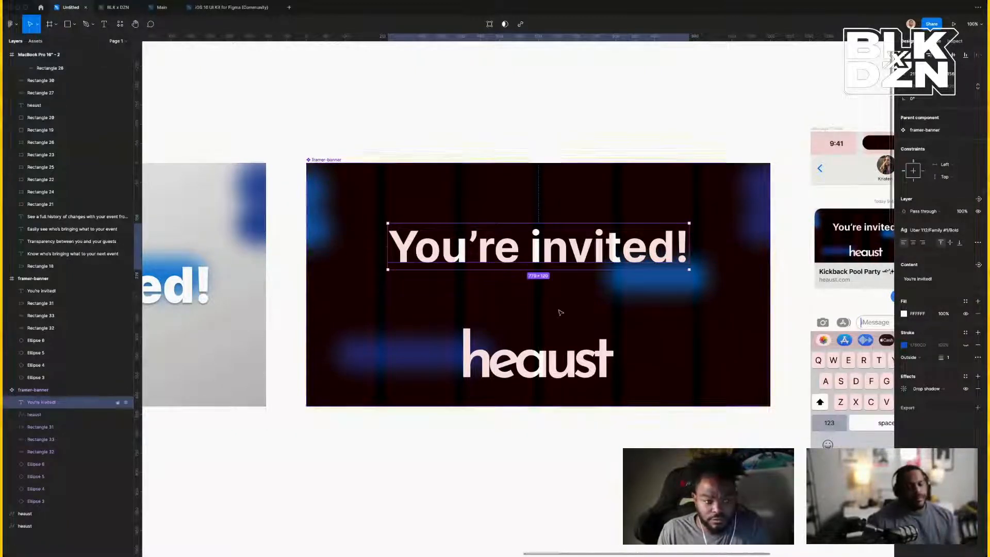
left_click_drag(546, 371, 541, 331)
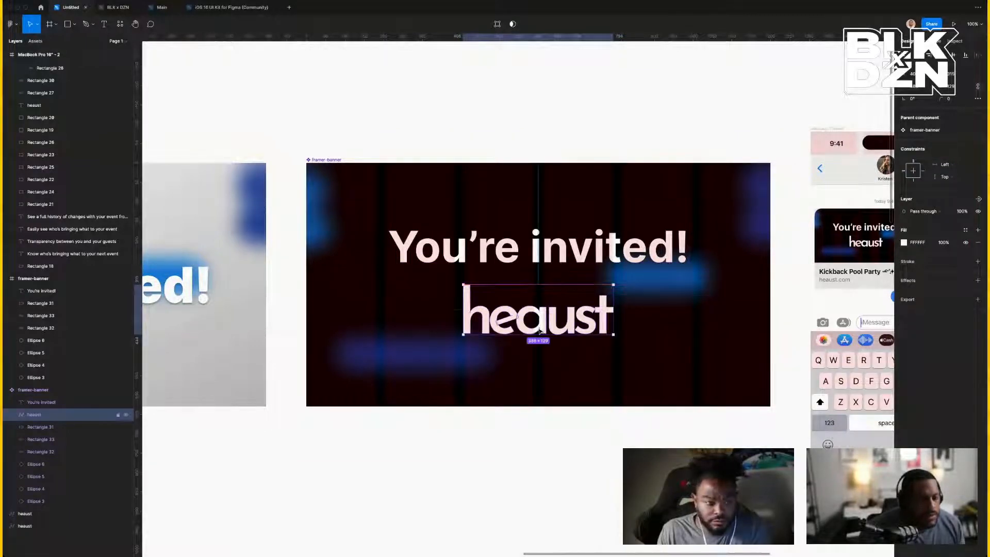
scroll(540, 331, "right", 5)
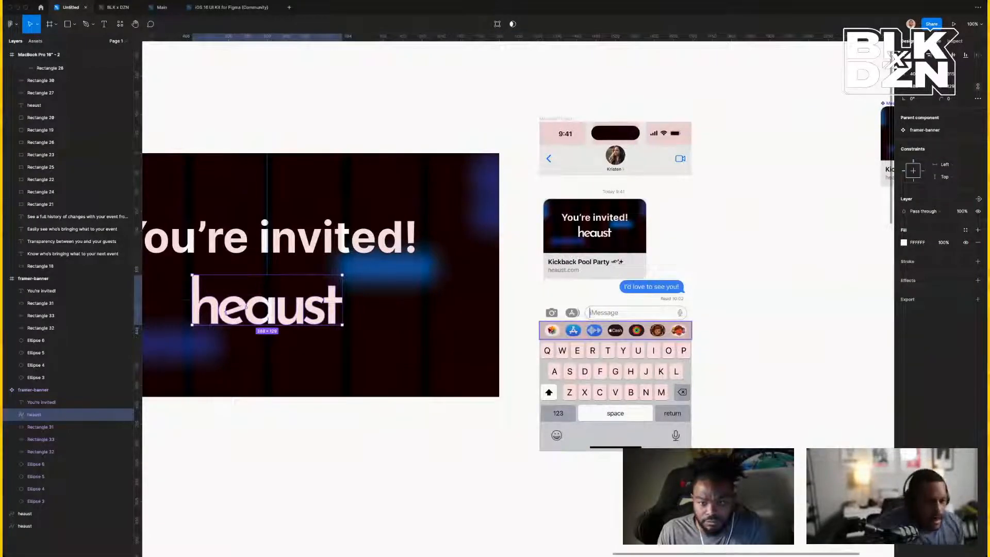
scroll(361, 232, "left", 5)
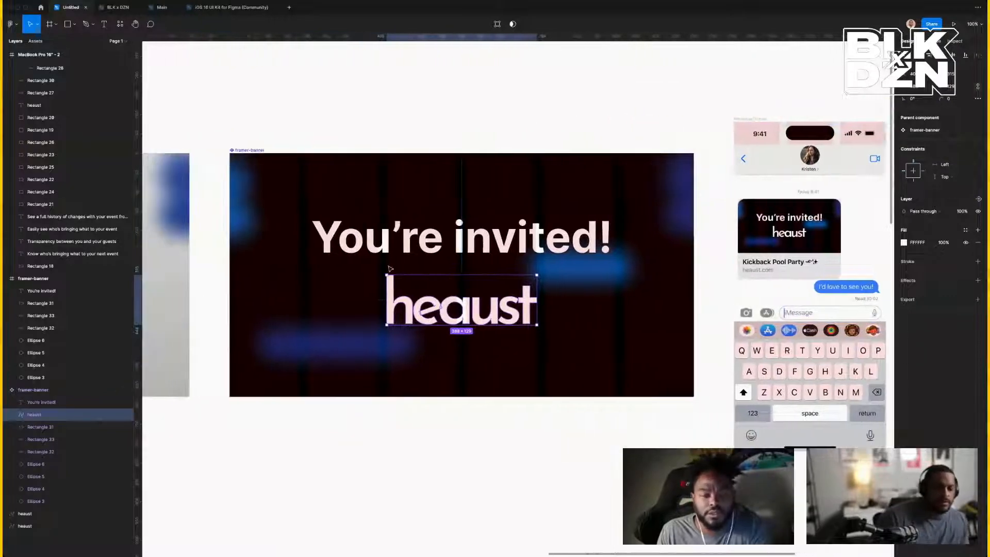
left_click(404, 162)
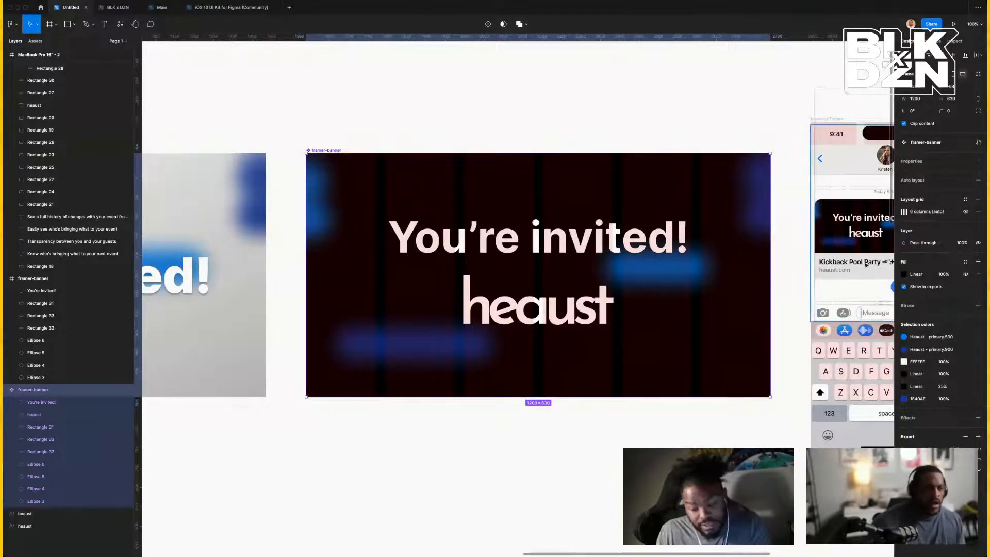
Hide the banner's column layout grid overlay.
left_click(966, 212)
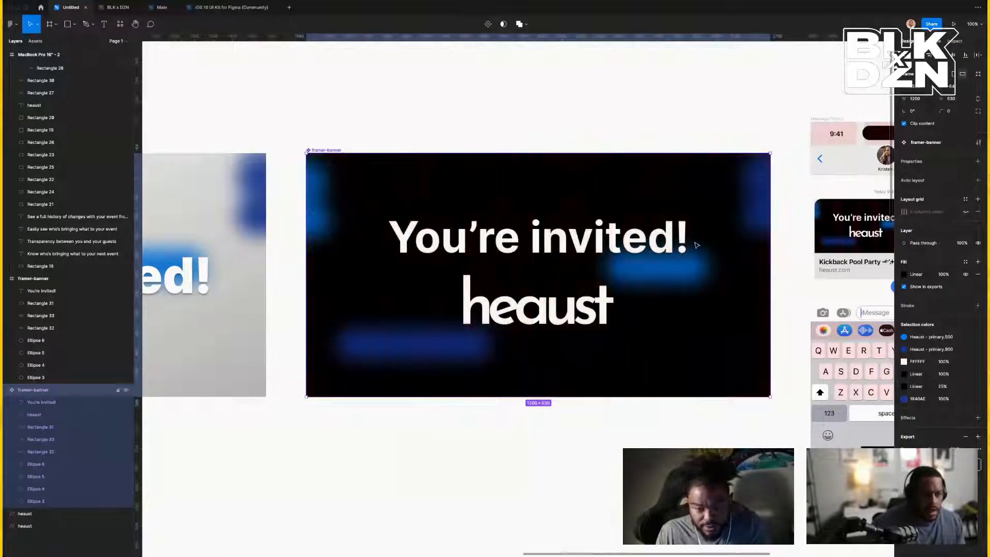
left_click(596, 103)
scroll(600, 142, "right", 4)
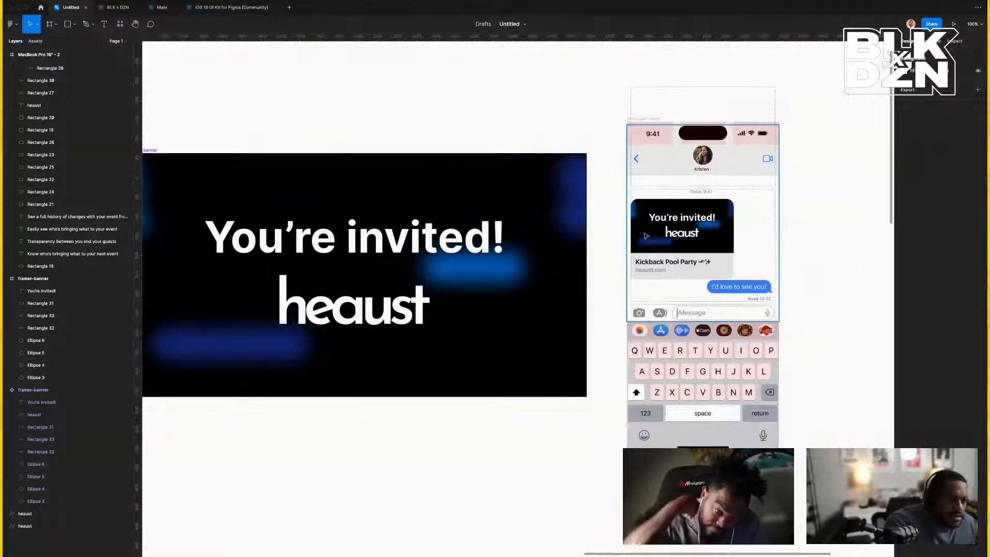
Move the heaust logo lower toward the banner's bottom edge and shrink it around its centre.
left_click(353, 310)
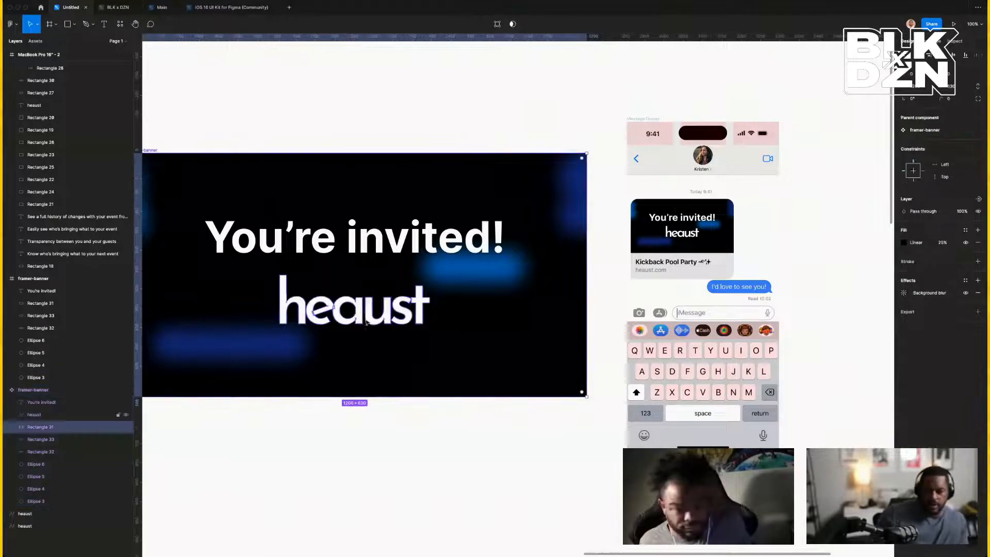
double_click(354, 312)
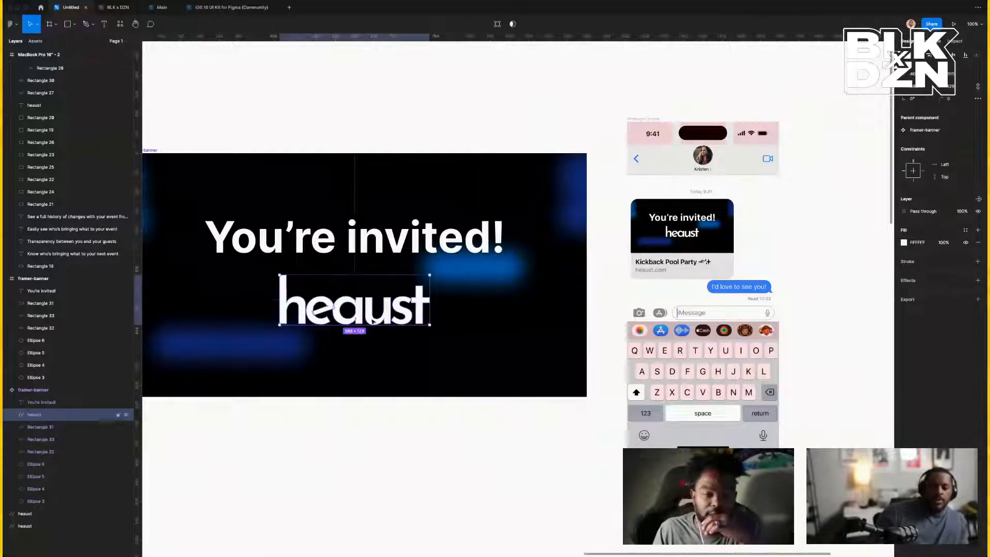
left_click_drag(374, 320, 372, 354)
key("alt")
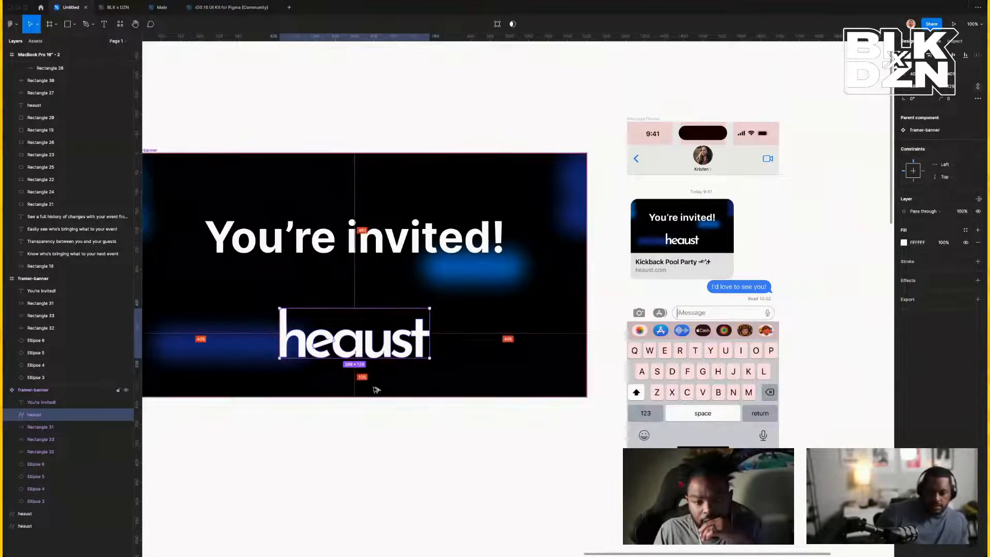
key("alt")
scroll(379, 401, "left", 1)
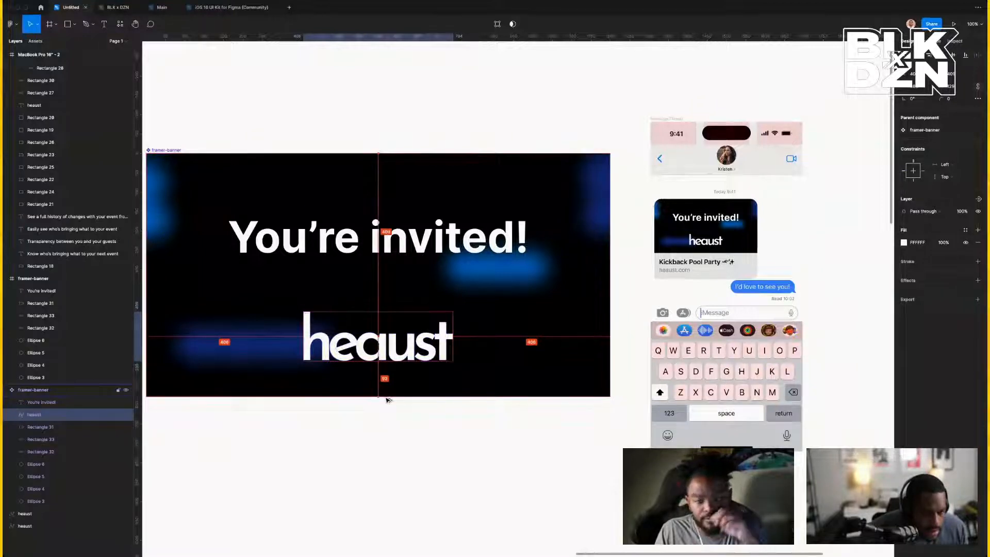
key("shift+Down")
key("shift+Down")
key("shift+Down")
key("Down")
key("Down")
key("Down")
key("Down")
key("Down")
key("Down")
key("Down")
key("Down")
key("Down")
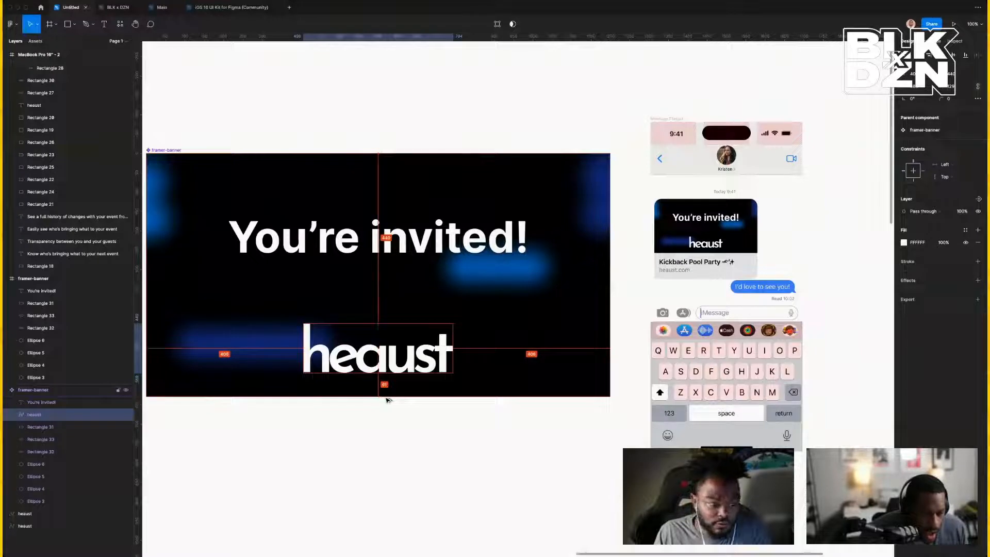
key("Up")
key("Up")
key("Up")
key("Up")
key("Up")
key("Up")
key("Up")
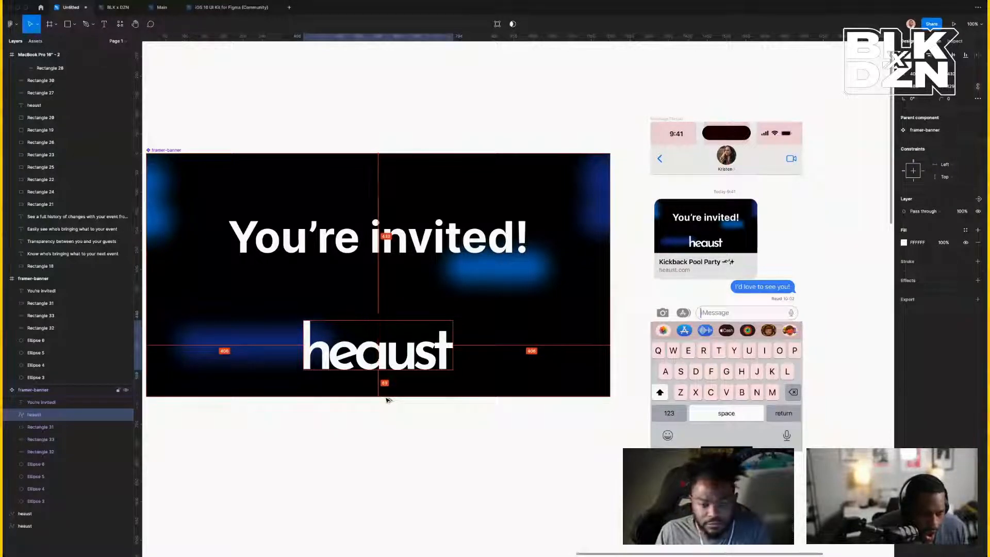
key("Up")
key("Up")
key("Up")
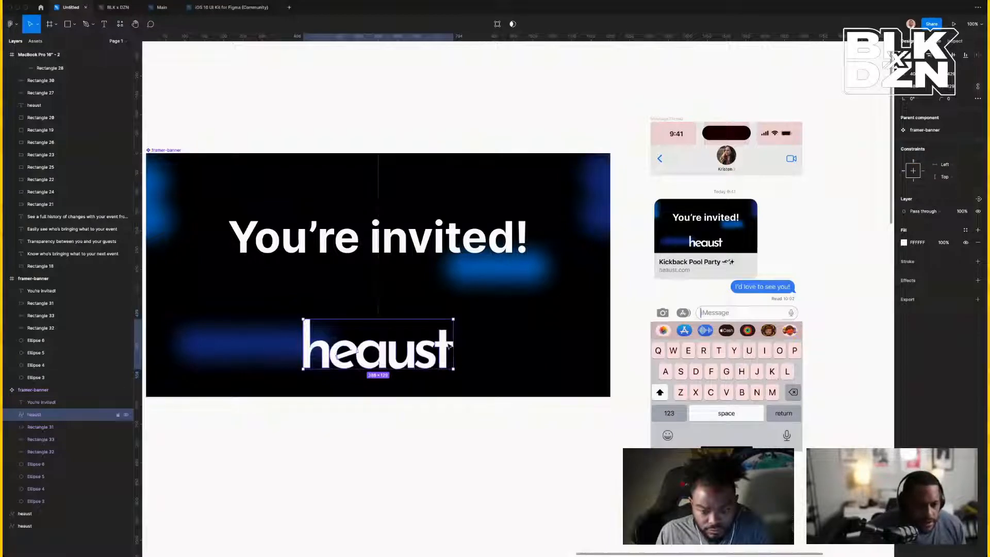
key("alt")
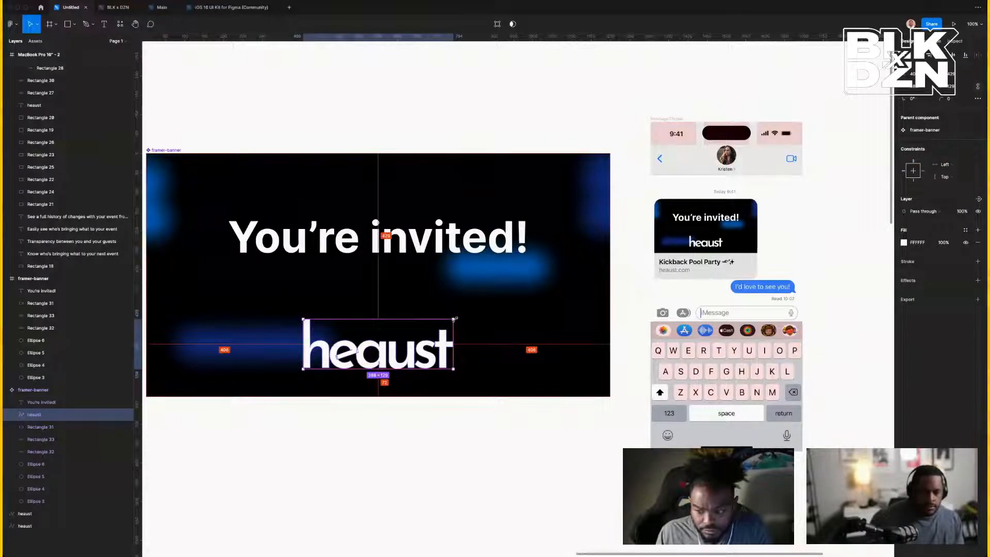
left_click_drag(454, 319, 430, 330)
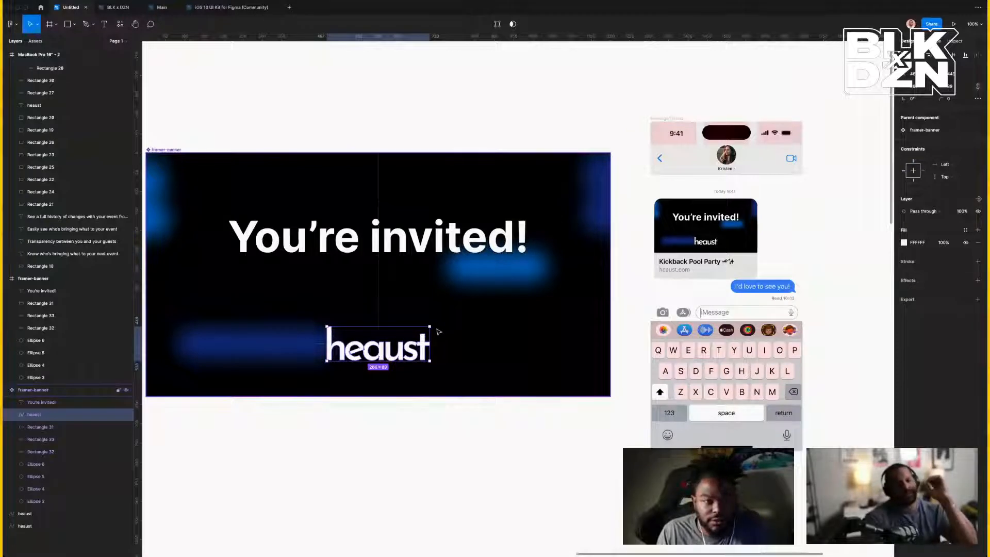
double_click(489, 247)
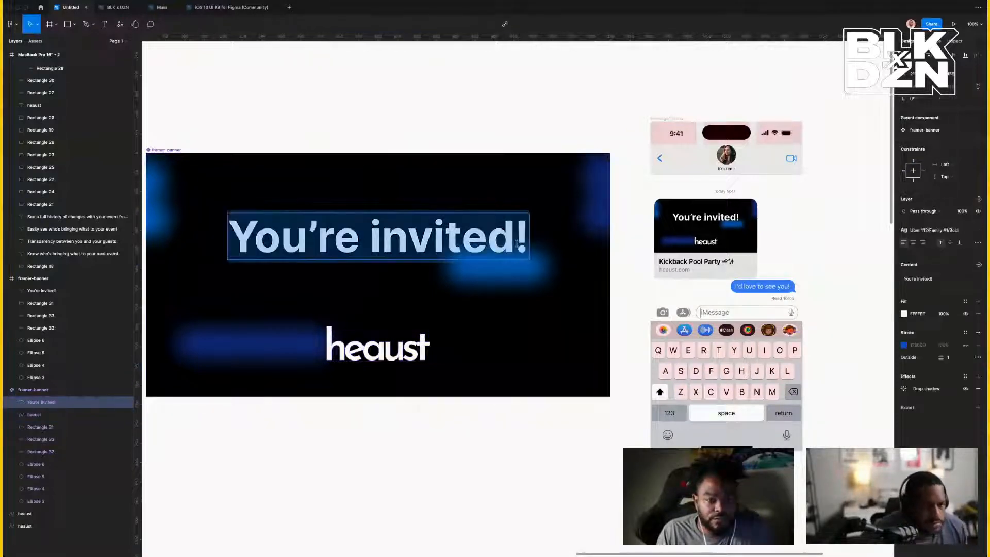
left_click(515, 241)
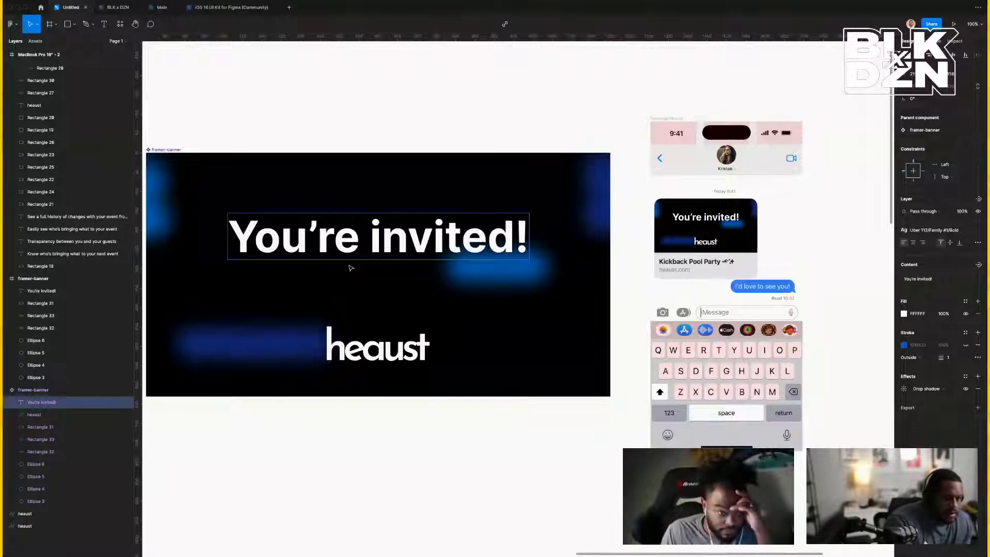
key("Escape")
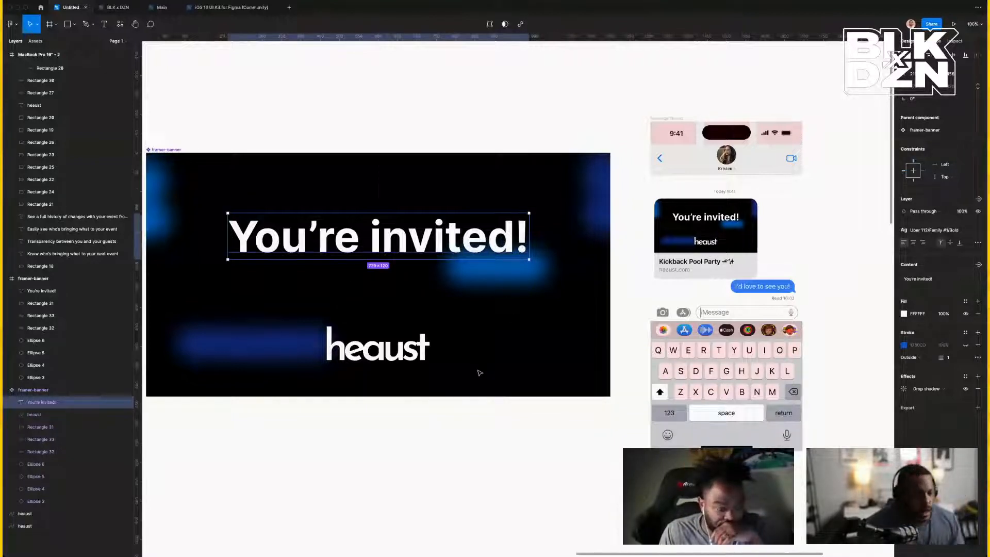
key("Escape")
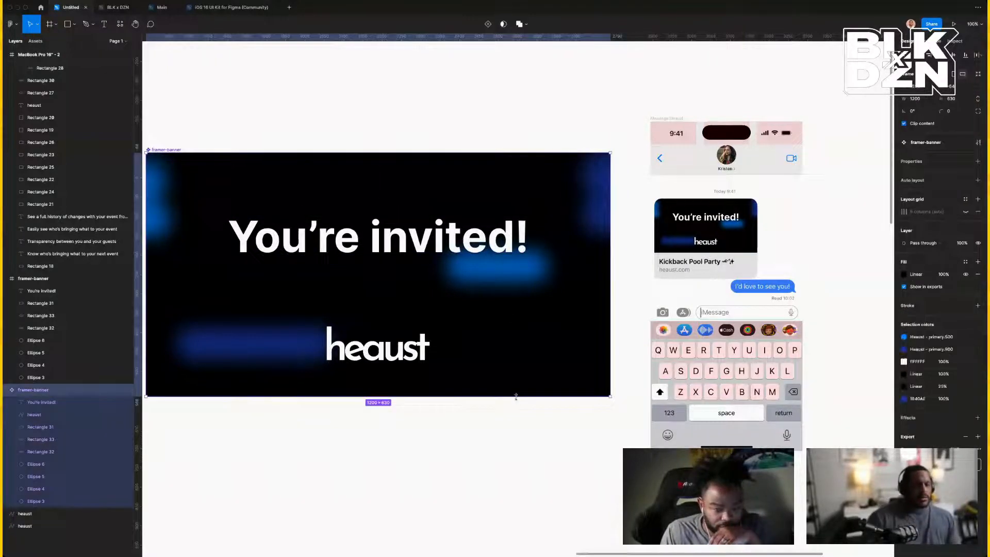
Delete the blurred blue layers from Rectangle 31 through Ellipse 3 in the banner.
left_click(448, 341)
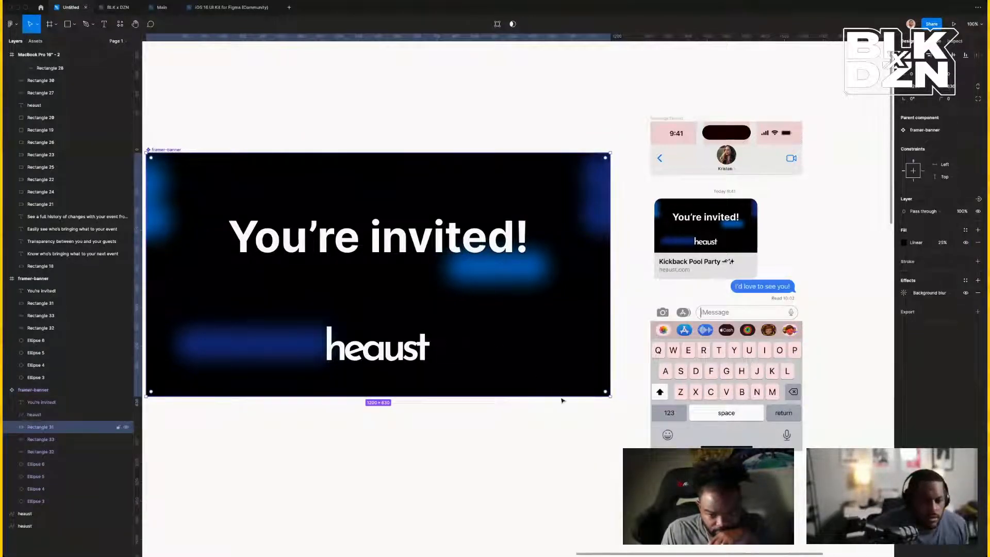
scroll(559, 419, "left", 8)
left_click(627, 344)
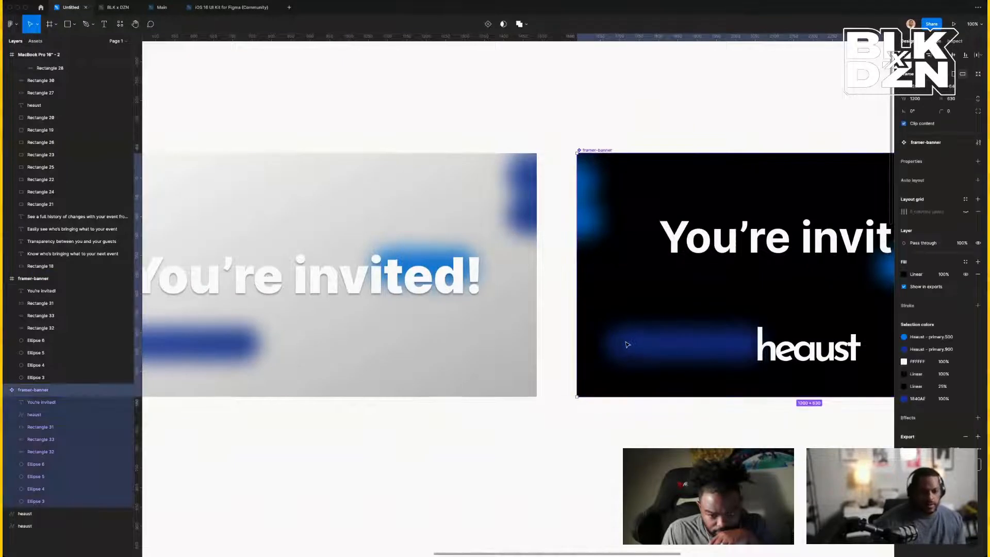
left_click(42, 403)
left_click(43, 394)
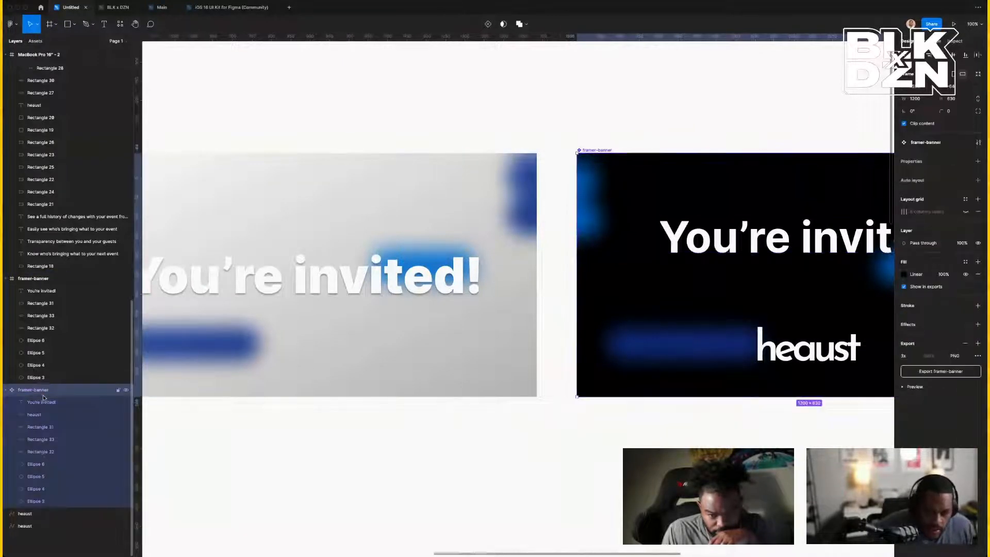
left_click(61, 501)
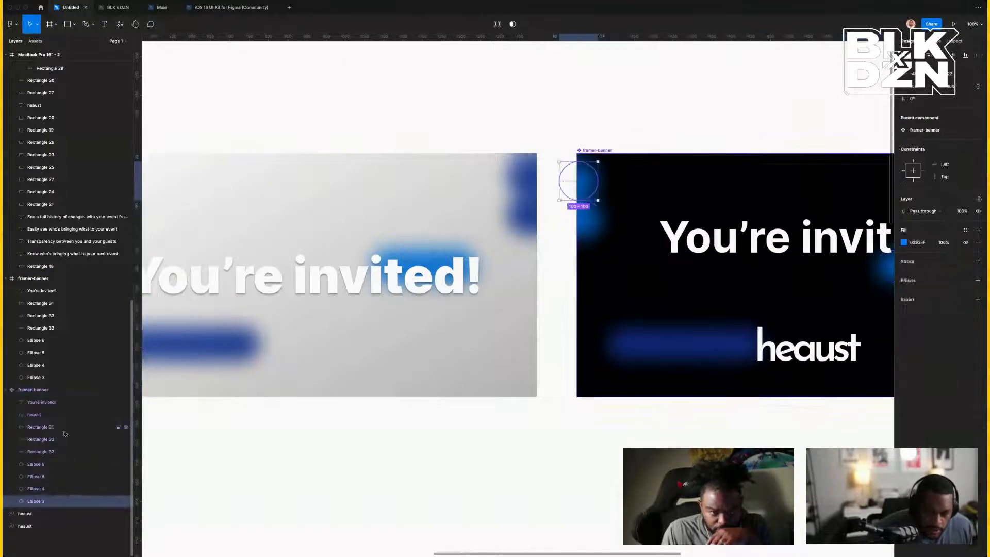
left_click(51, 403, "shift")
left_click(50, 426)
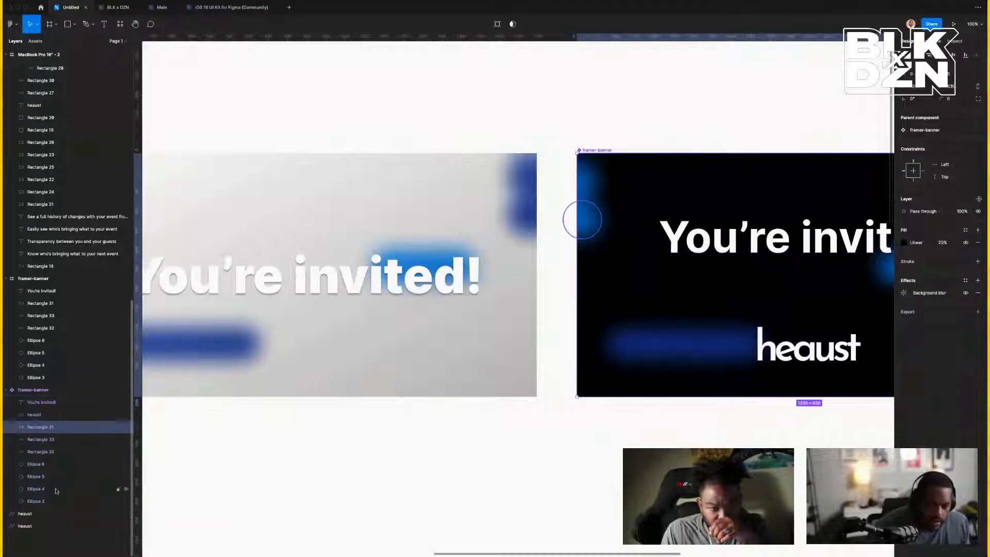
left_click(61, 502, "shift")
key("Delete")
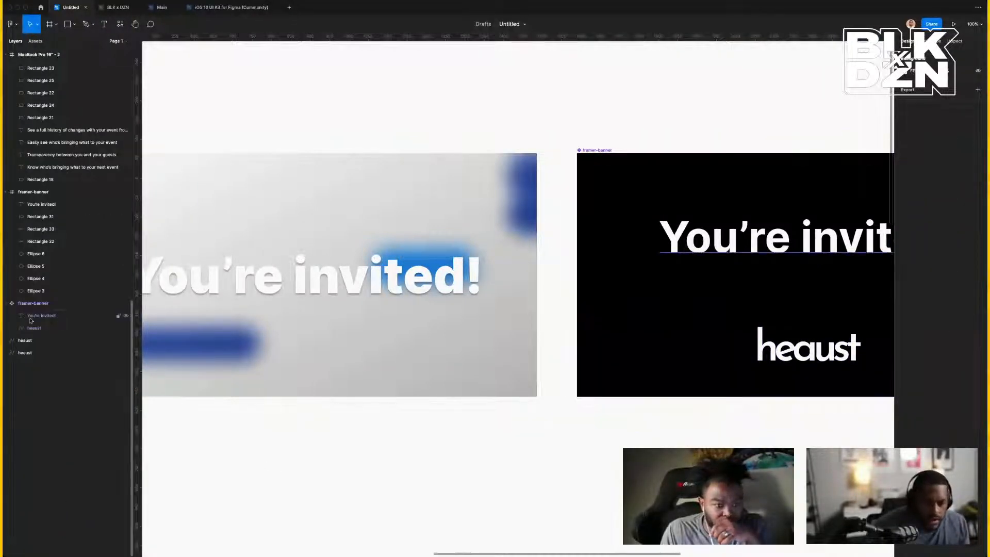
Fill the framer-banner with the Iris/60 lavender colour style.
scroll(361, 161, "right", 6)
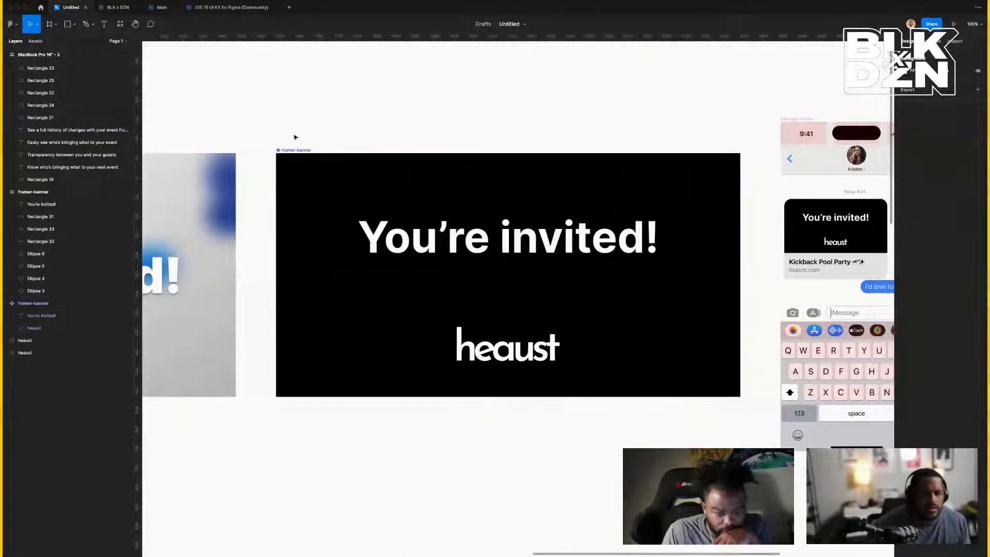
left_click(295, 151)
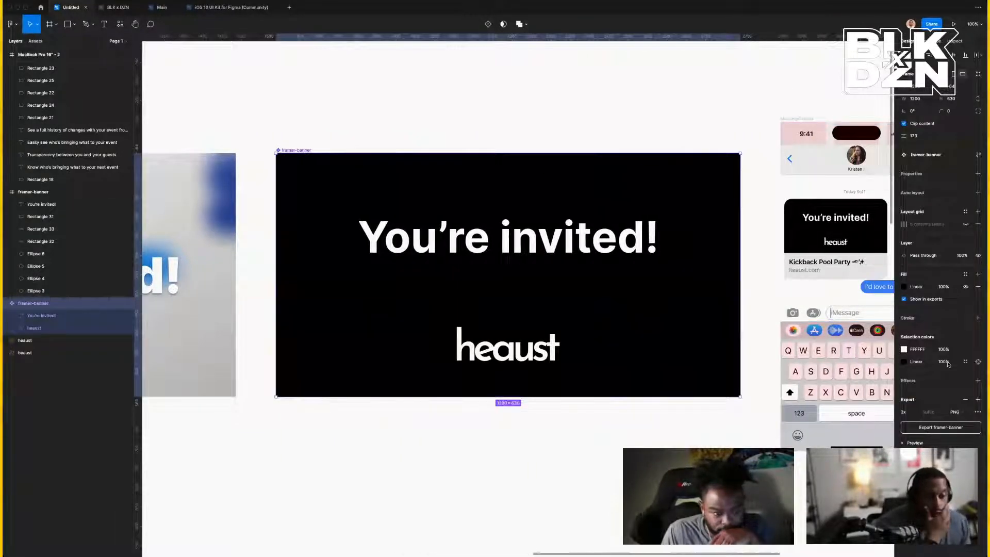
left_click(965, 349)
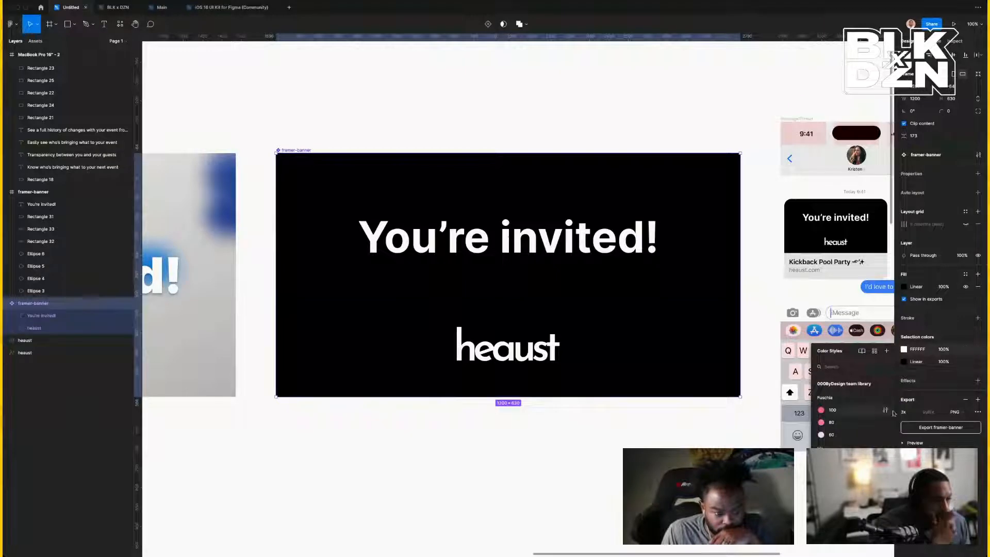
key("Escape")
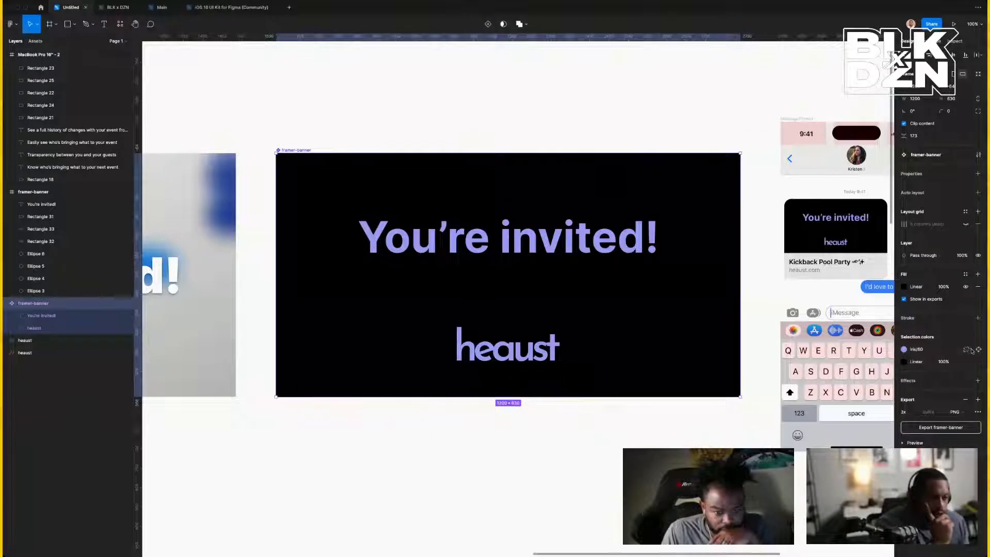
left_click(965, 274)
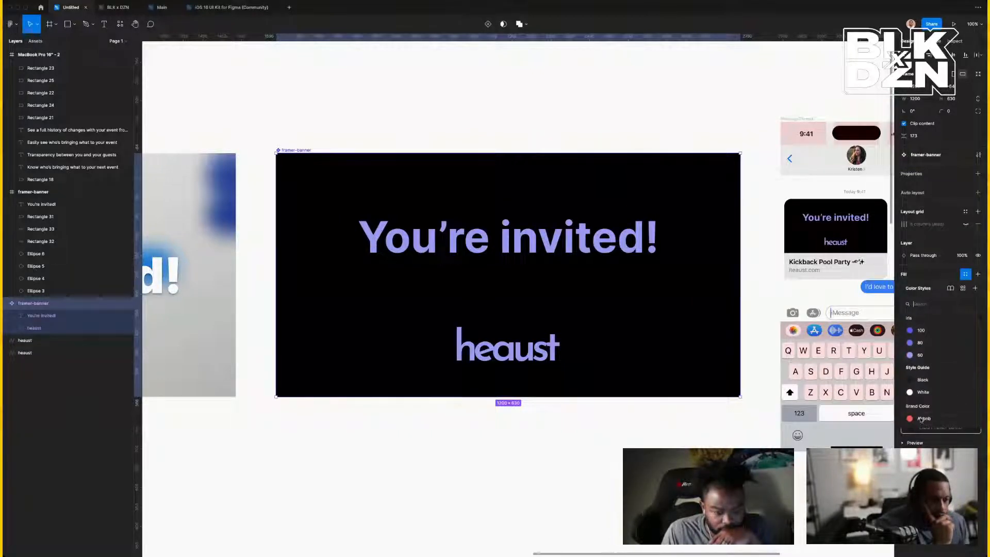
left_click(920, 422)
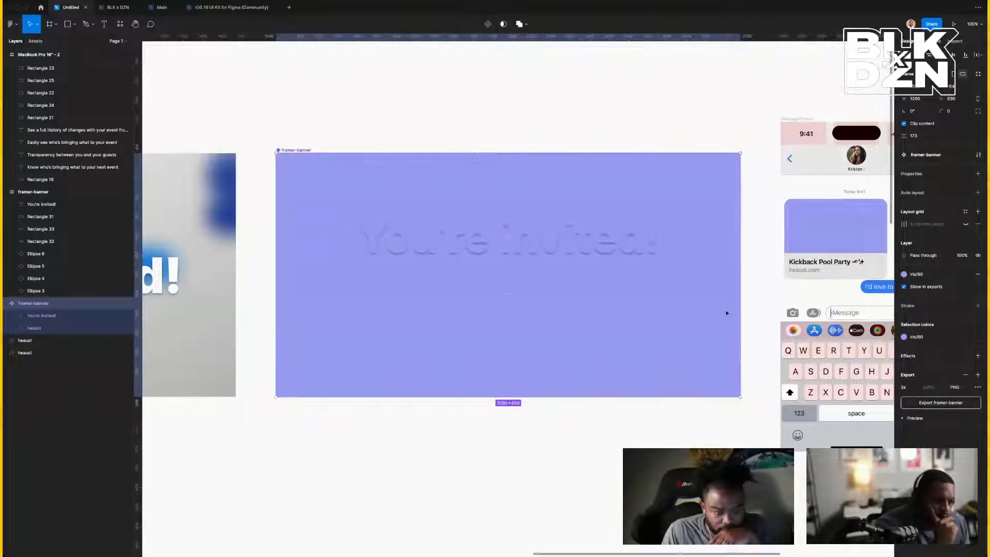
Remove the Drop shadow effect from the 'You're invited!' headline.
left_click(540, 248)
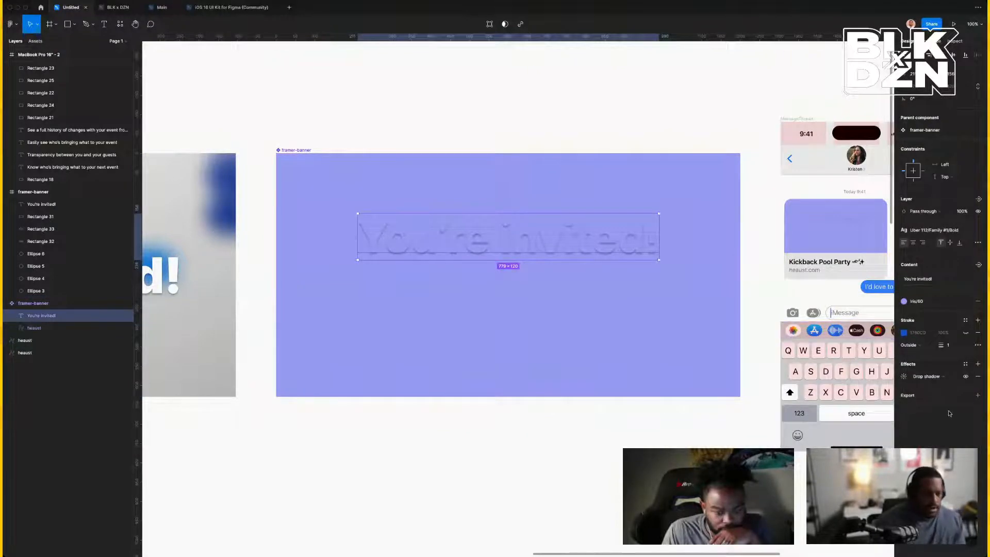
left_click(977, 375)
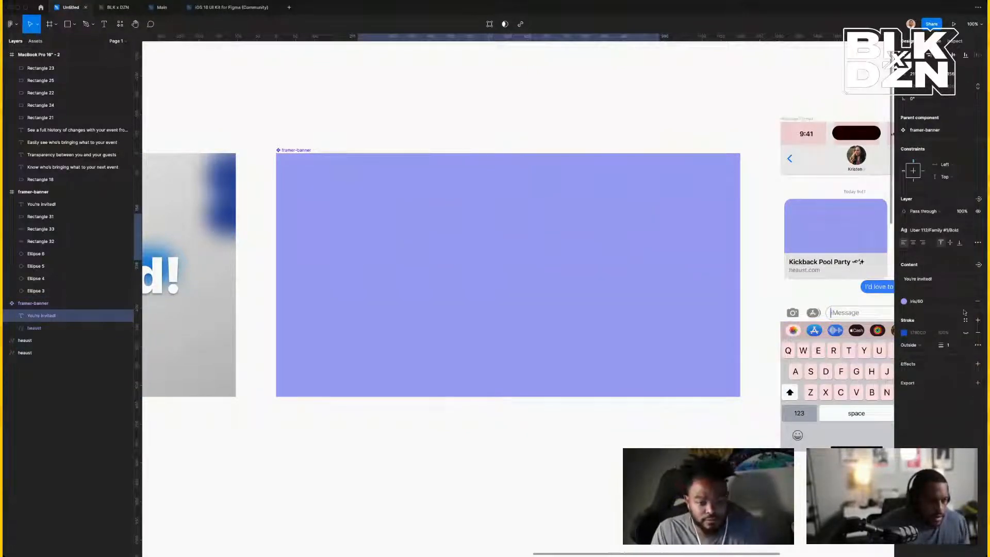
left_click(965, 303)
key("ctrl+z")
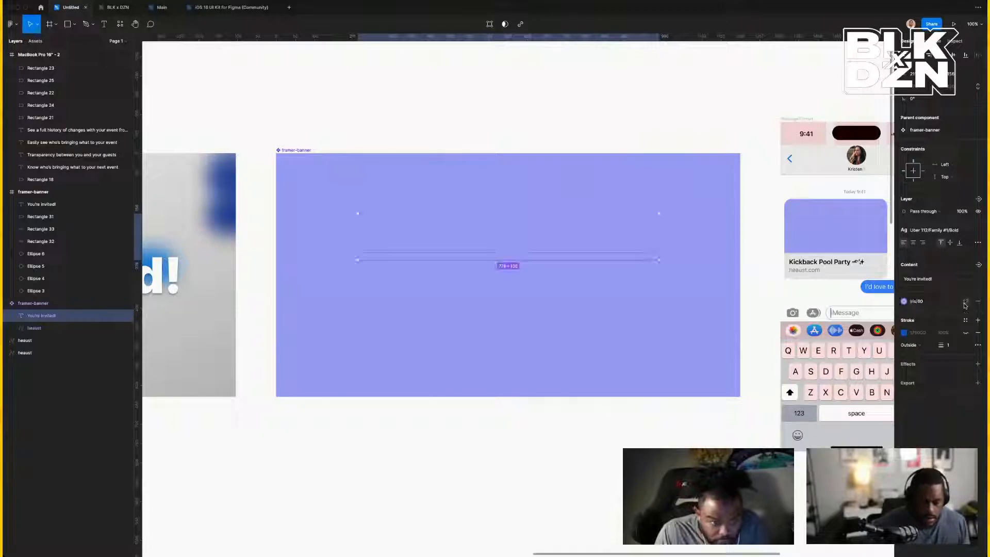
Apply the White colour style to both the headline and the heaust logo.
left_click(912, 304)
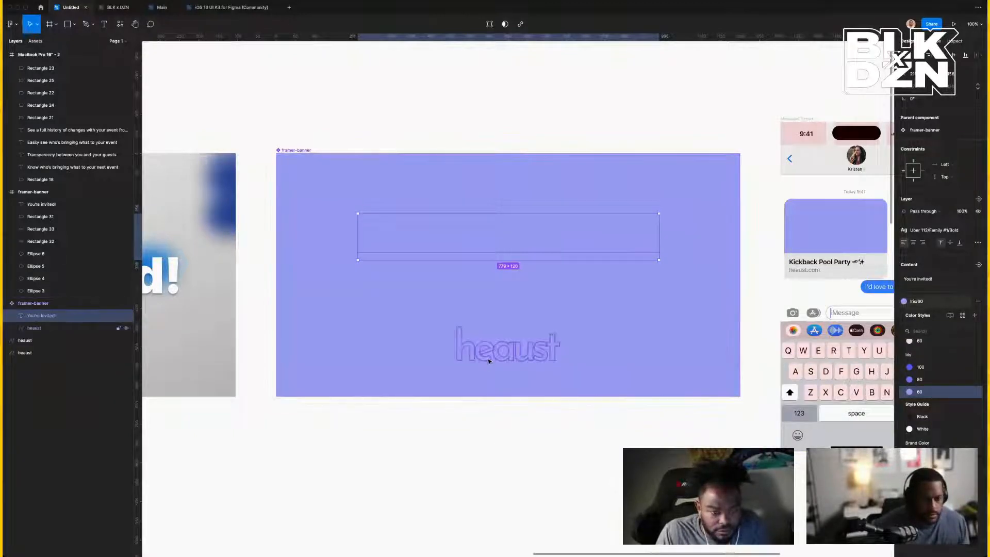
left_click(489, 349, "shift")
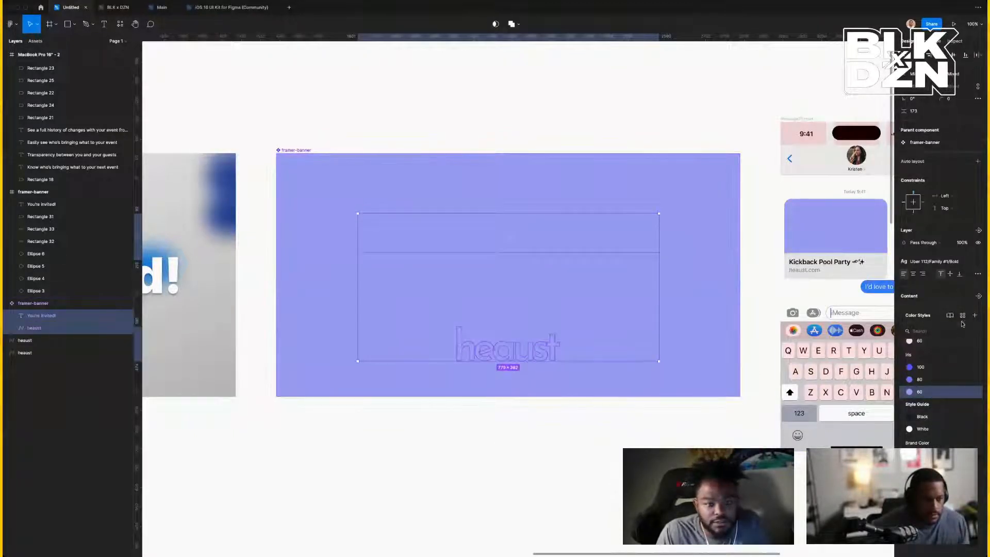
scroll(948, 355, "up", 3)
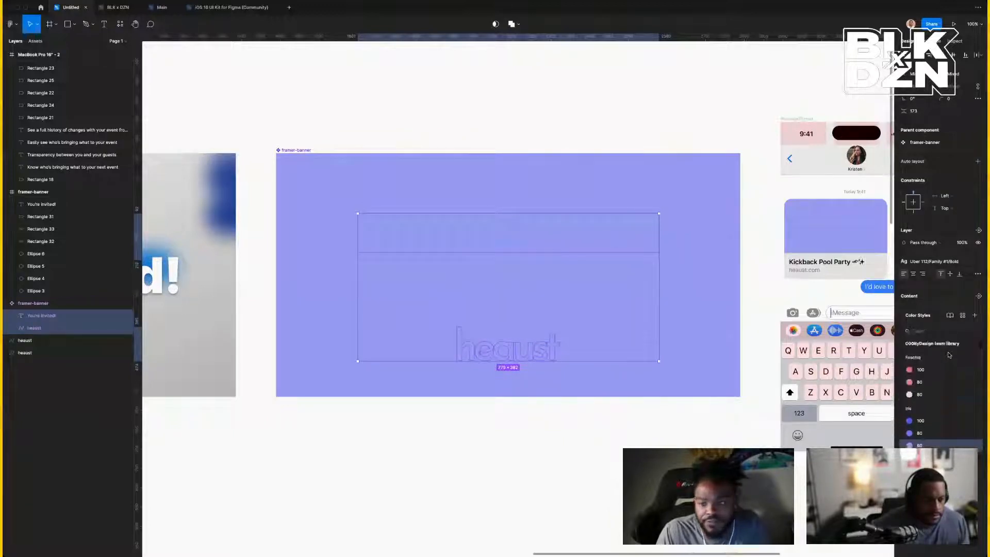
scroll(949, 354, "down", 4)
left_click(911, 366)
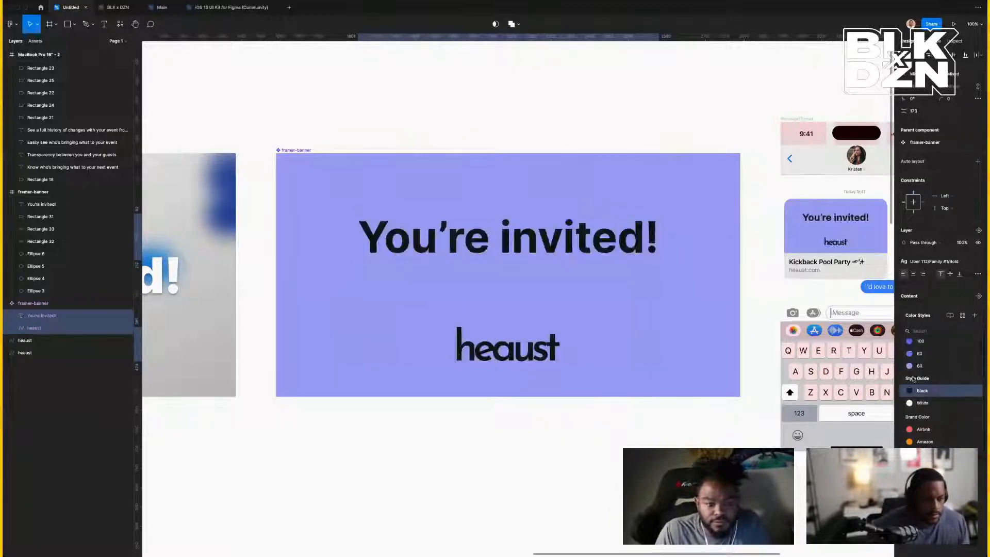
left_click(920, 402)
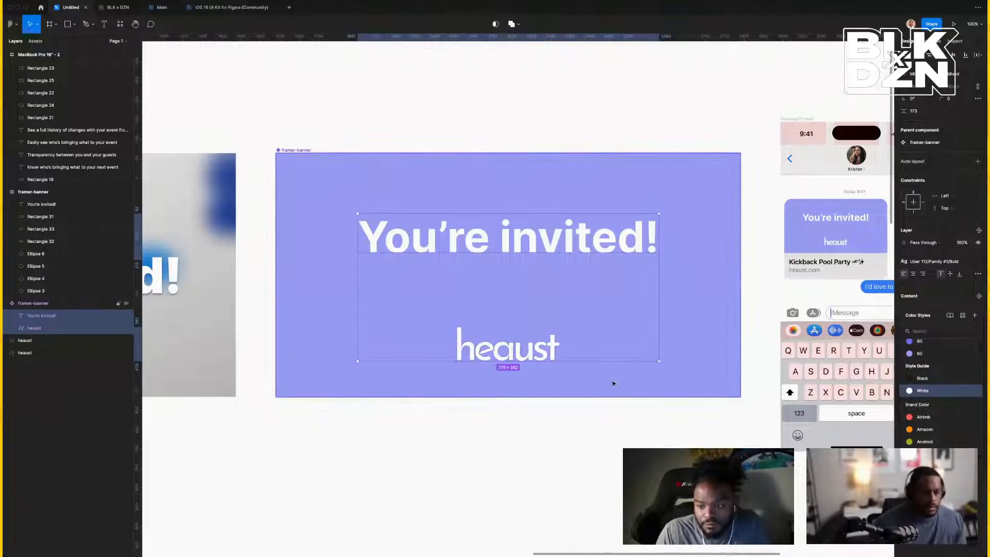
left_click(560, 383)
scroll(563, 383, "left", 2)
Drag the 'You're invited!' headline to the banner's left and the heaust logo to its lower-left.
scroll(563, 383, "right", 3)
scroll(563, 383, "up", 1)
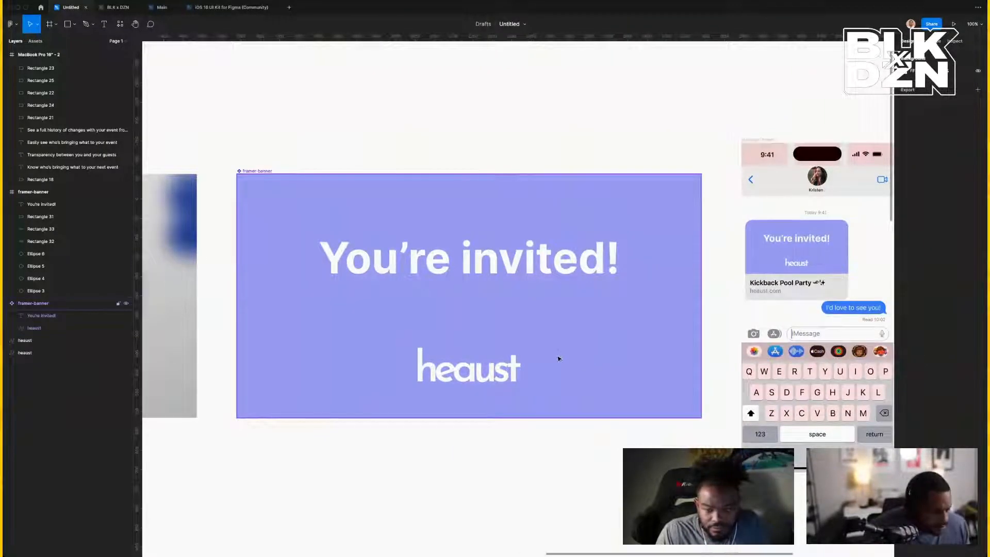
left_click(470, 369)
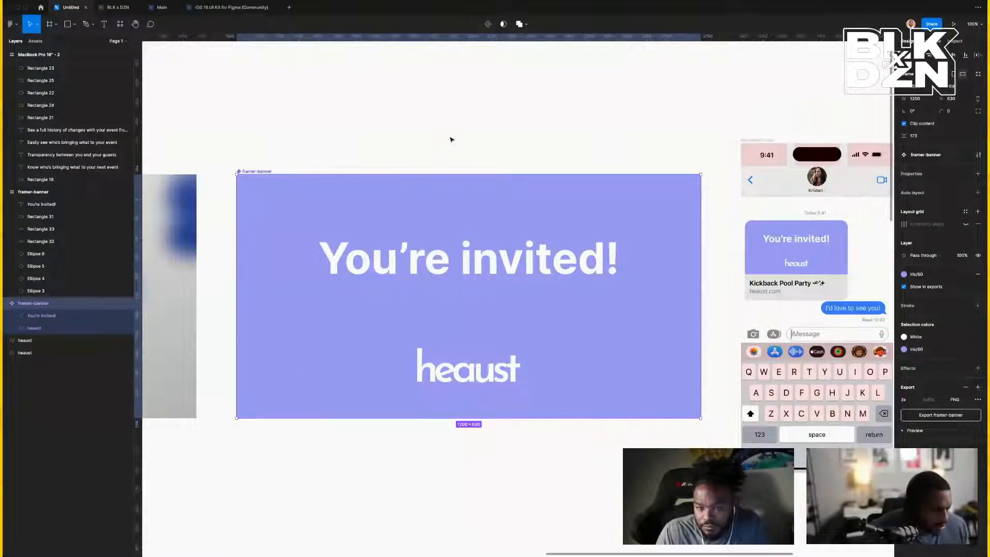
double_click(491, 258)
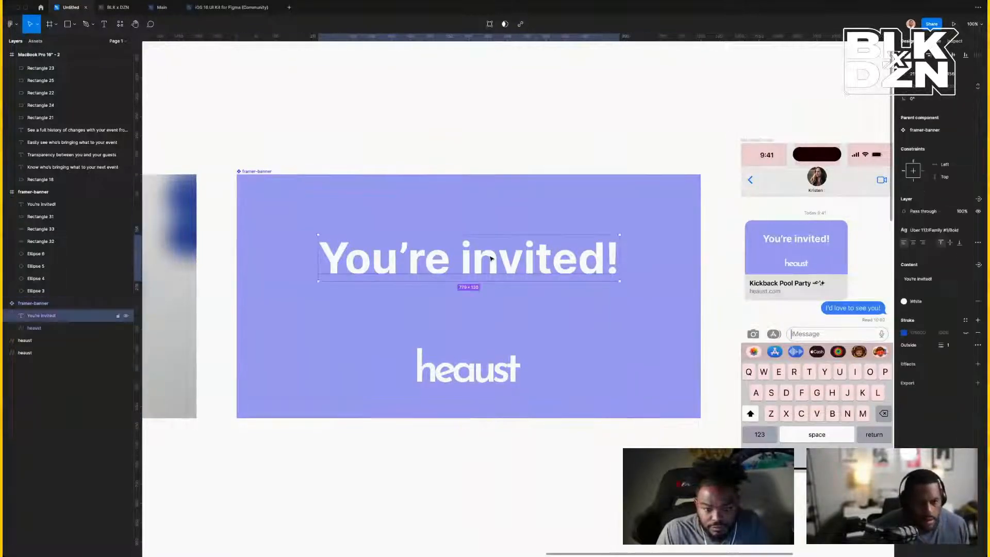
left_click_drag(491, 258, 435, 259)
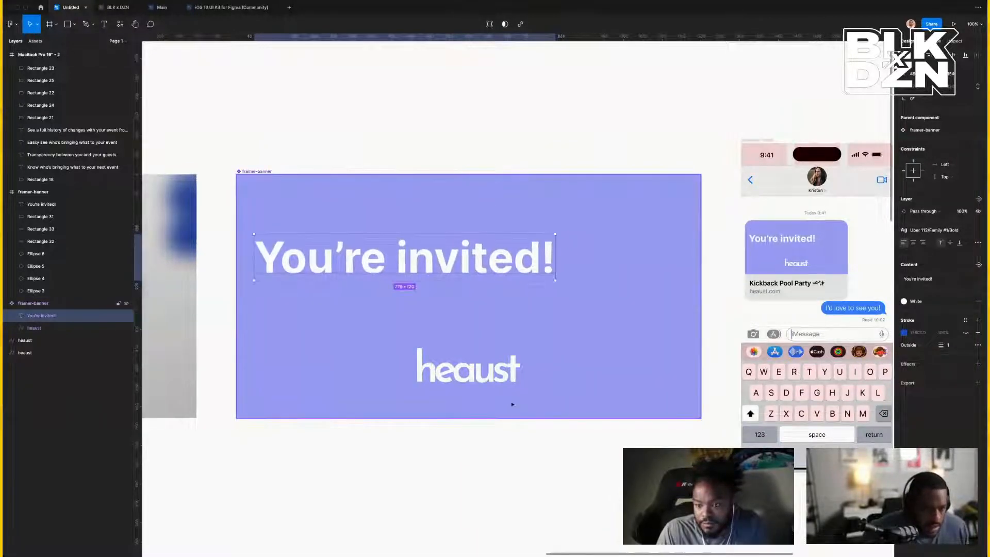
left_click_drag(491, 380, 344, 385)
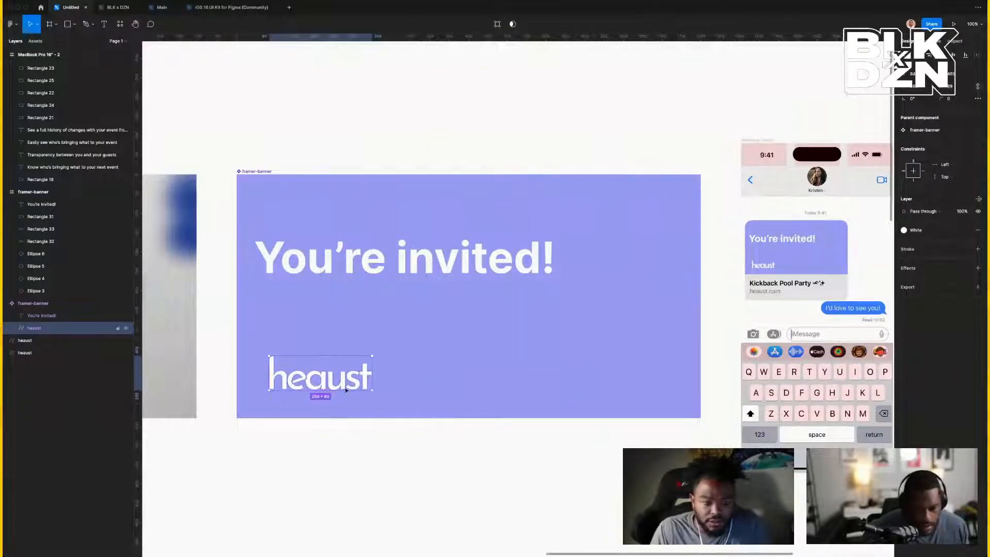
key("alt")
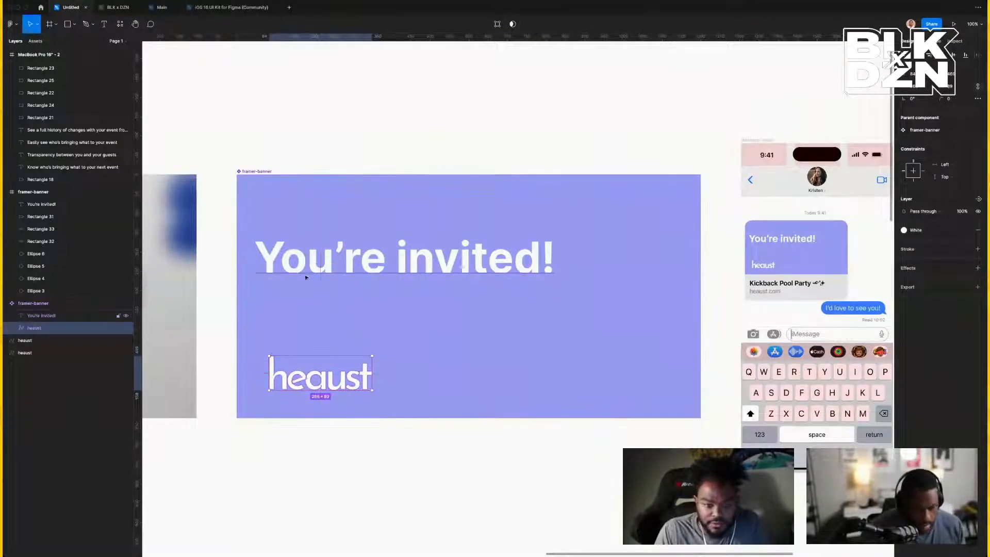
left_click(316, 259, "shift")
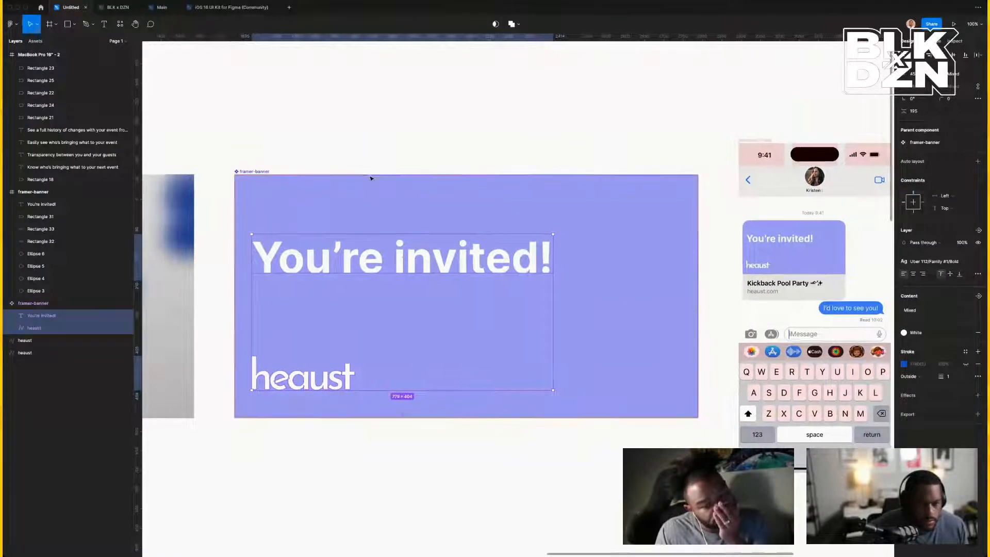
Nudge the headline and heaust logo together with arrow keys to balance their margins.
scroll(263, 212, "right", 2)
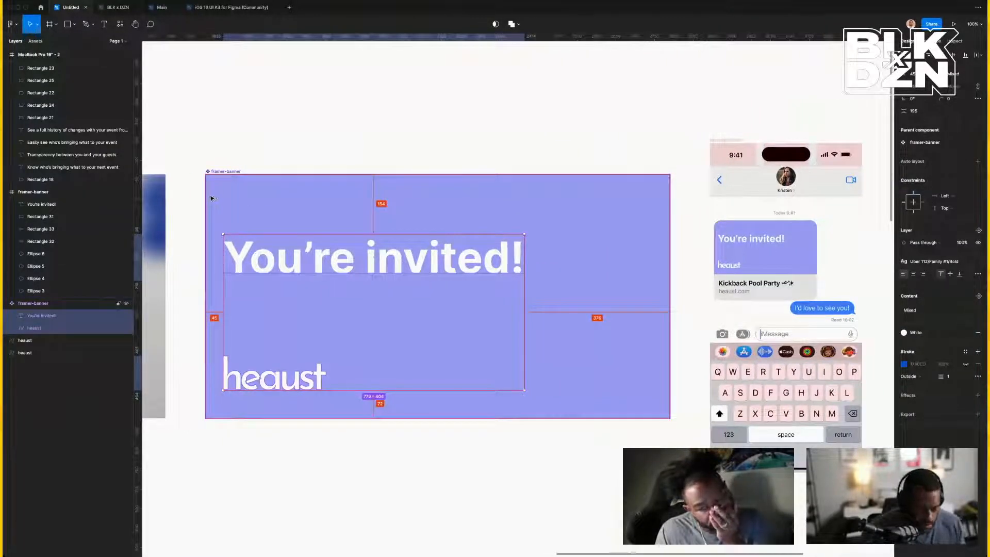
key("shift+Right")
key("shift+Right")
key("shift+Right")
key("Right")
key("Right")
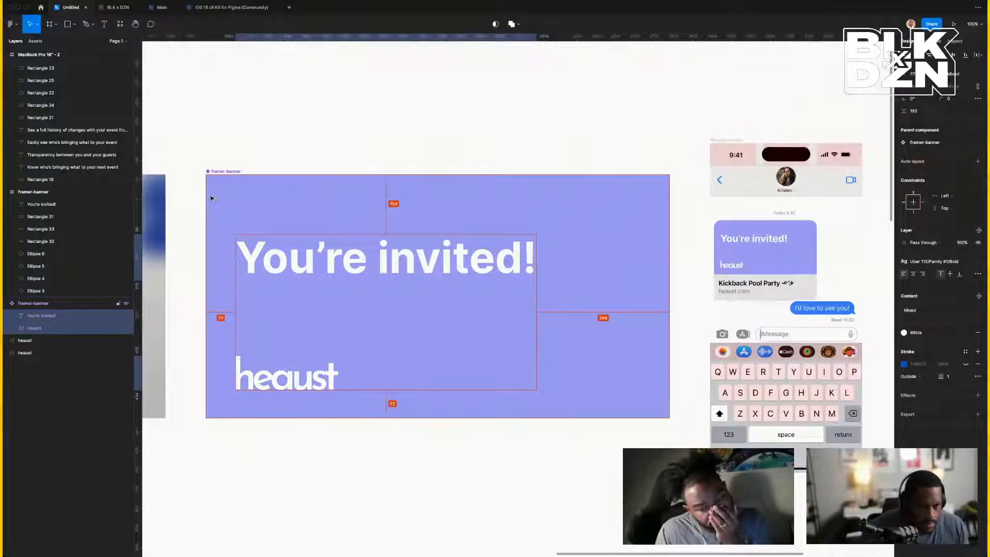
key("Right")
key("Right")
key("Right")
key("Right")
key("Right")
key("Right")
key("Right")
key("Right")
key("Right")
key("Right")
key("Right")
key("Right")
key("Right")
key("Right")
key("Right")
key("Right")
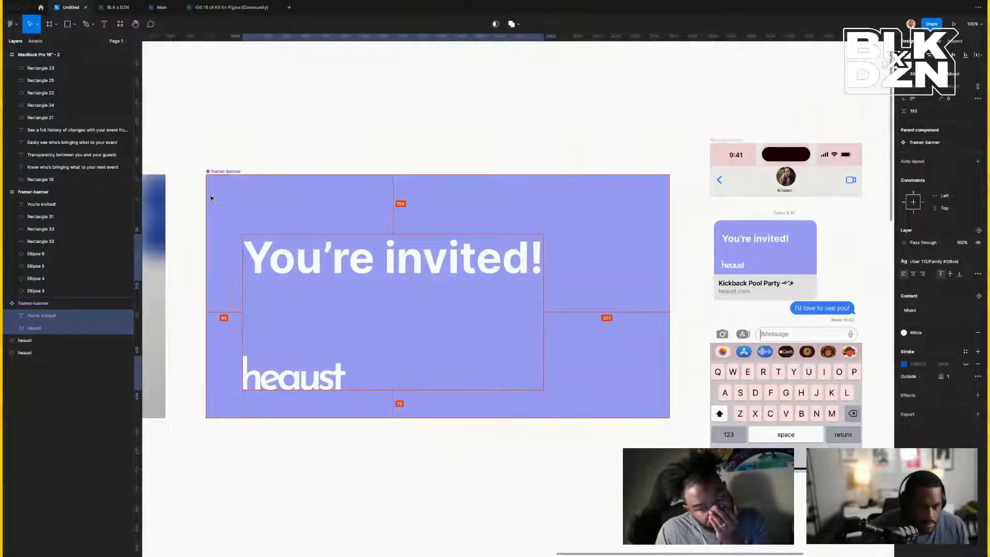
key("shift+Up")
key("shift+Up")
key("shift+Up")
key("shift+Up")
key("Up")
key("Up")
key("Up")
key("Up")
key("Up")
key("Up")
key("Up")
key("Up")
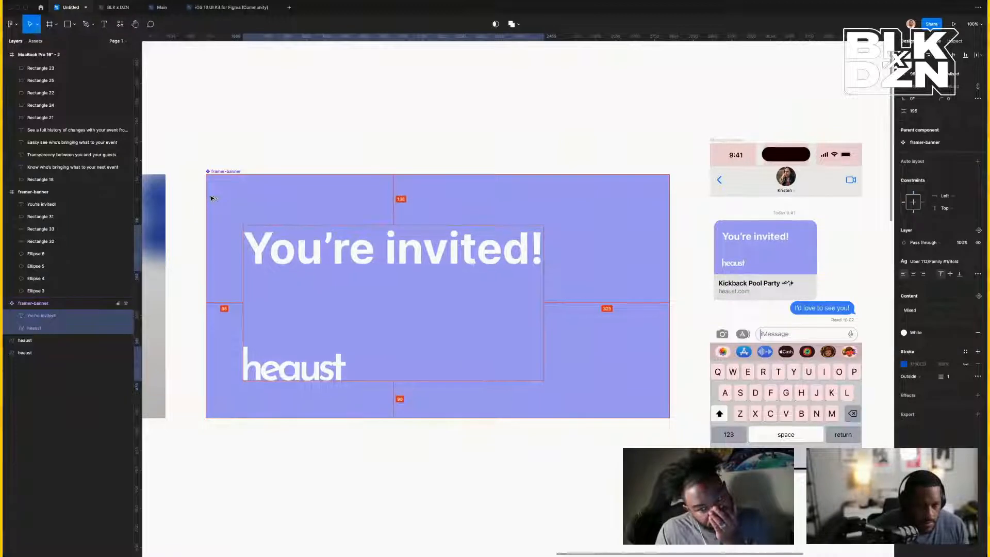
key("shift+Down")
key("shift+Down")
key("Down")
key("Down")
key("Down")
key("Down")
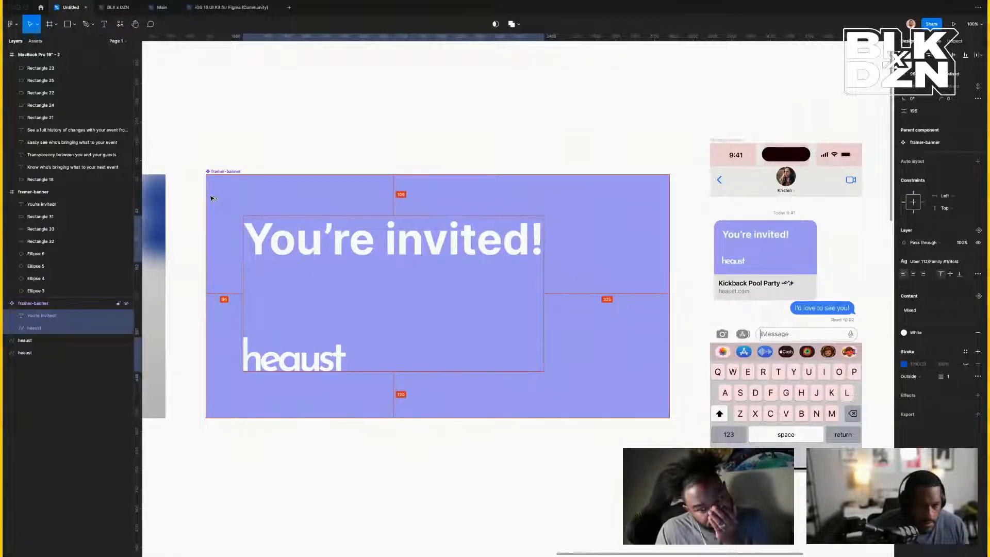
key("Up")
key("Up")
key("Up")
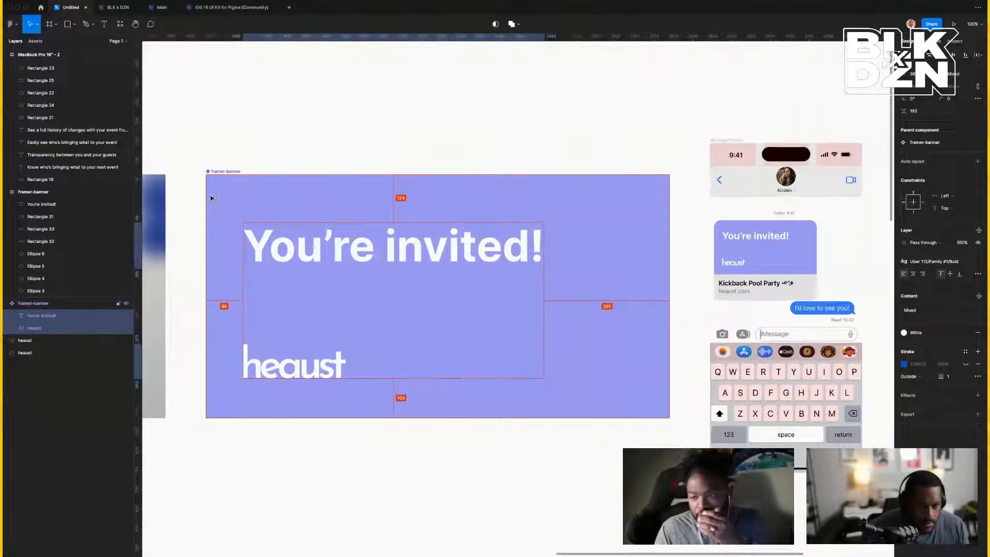
key("Down")
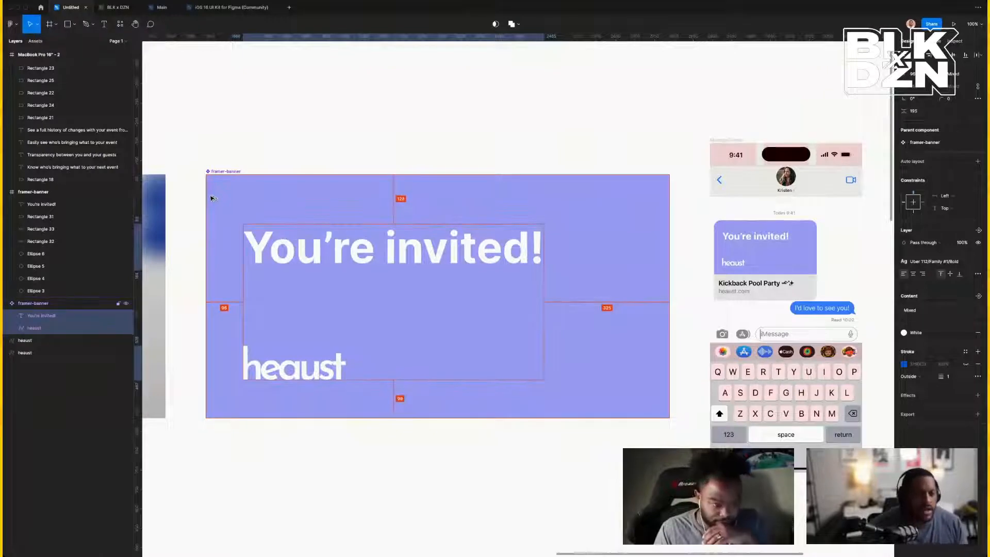
left_click(348, 440)
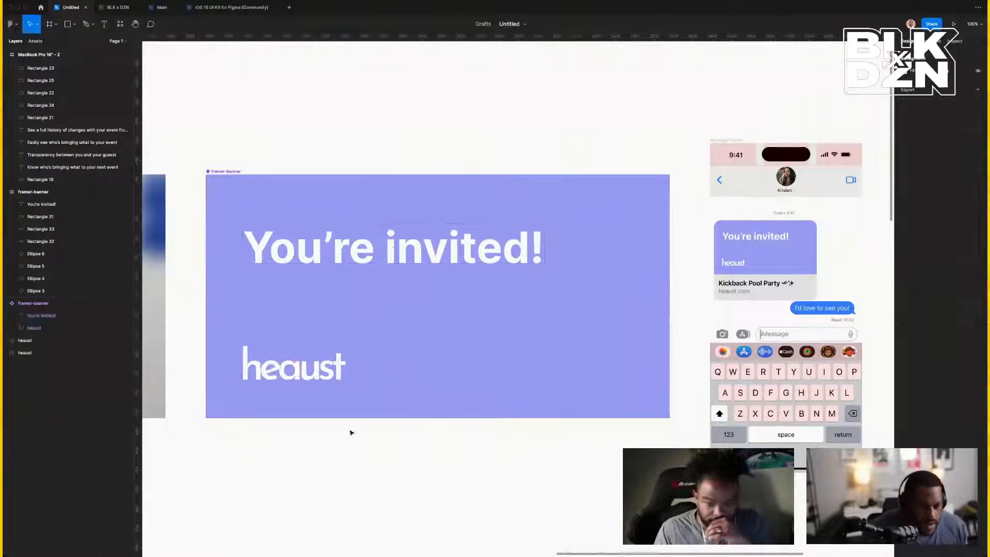
Nudge the heaust logo down 2 px, then clear the selection.
left_click(311, 378)
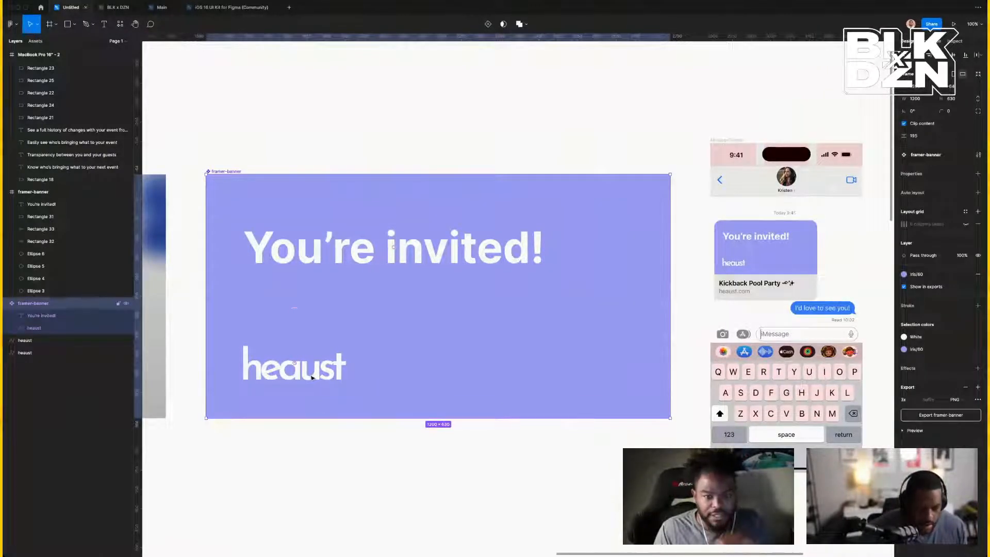
left_click(342, 446)
left_click(303, 375)
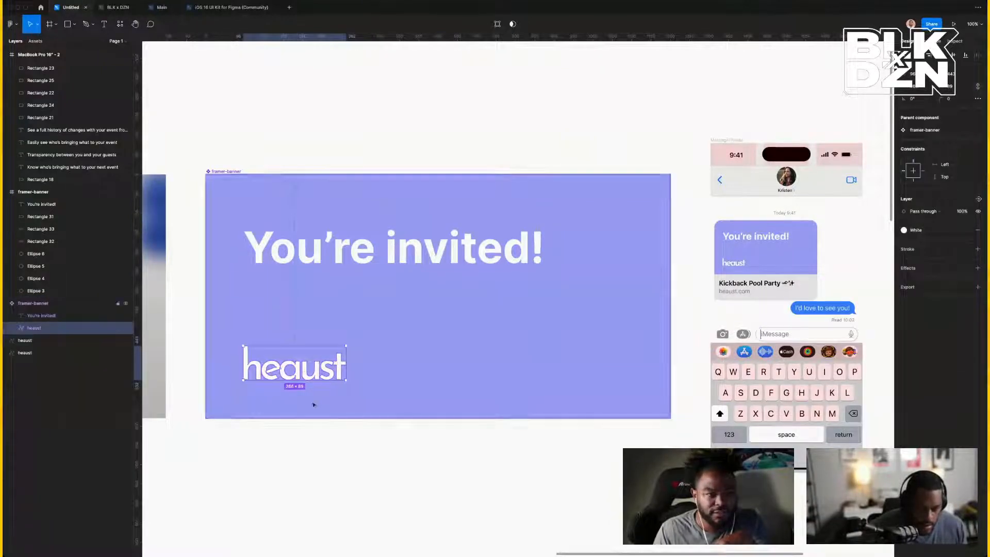
key("alt")
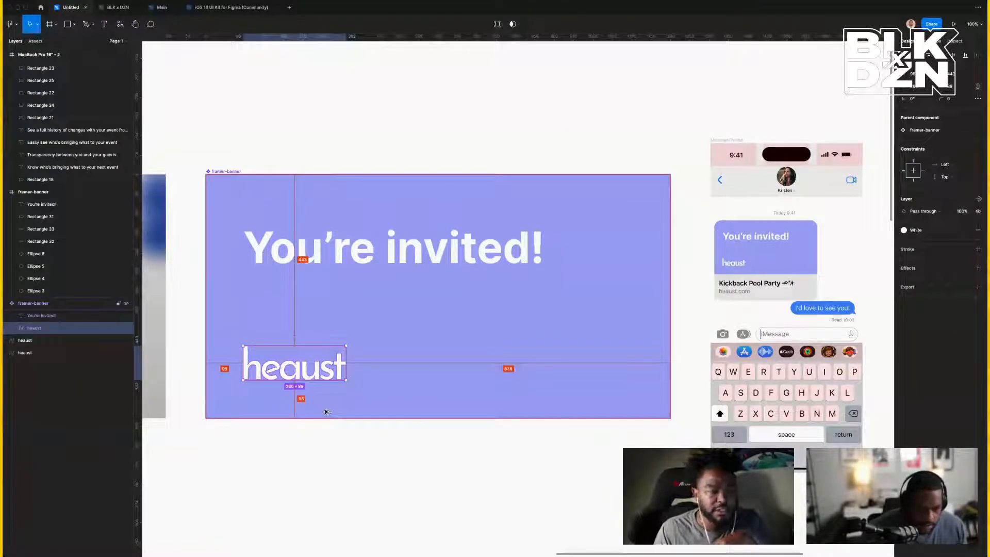
key("Down")
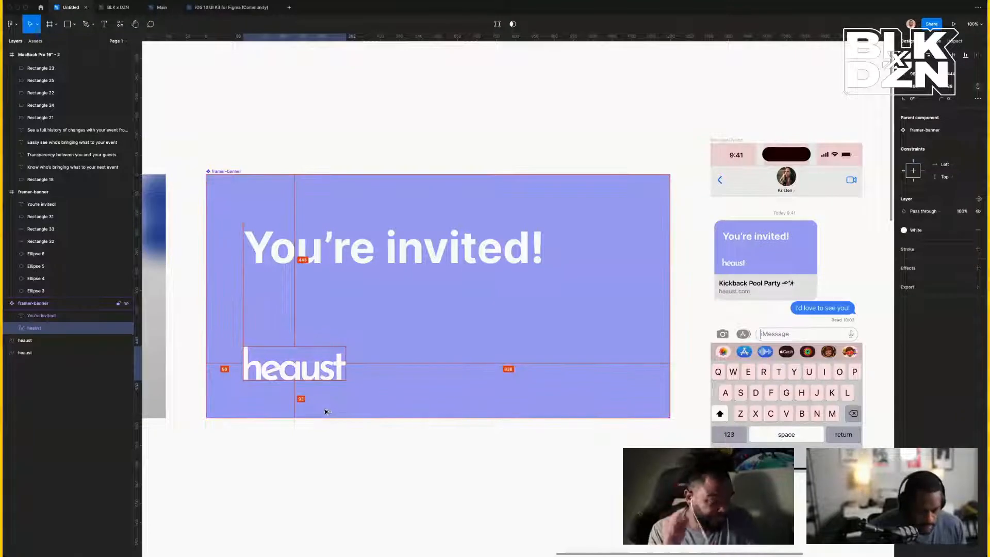
key("Down")
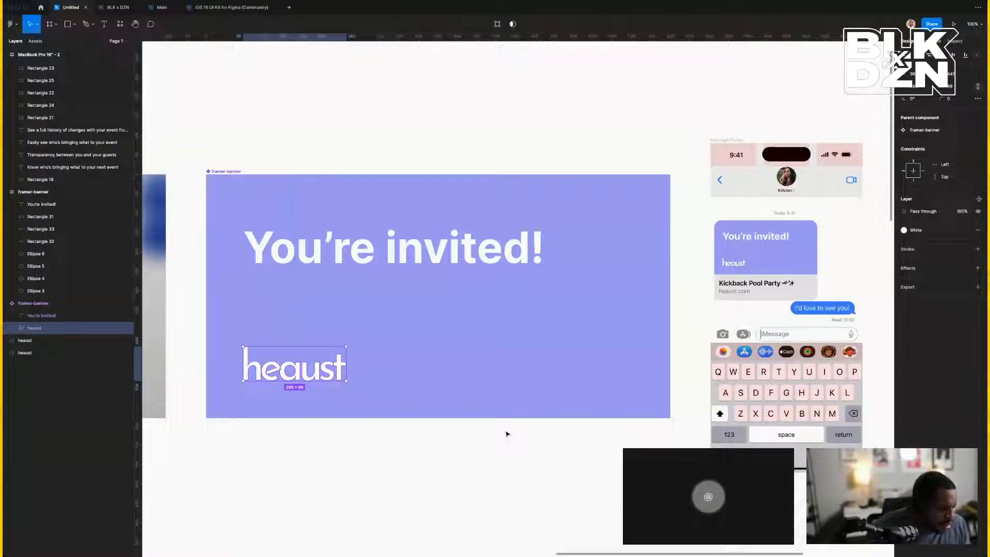
left_click(519, 515)
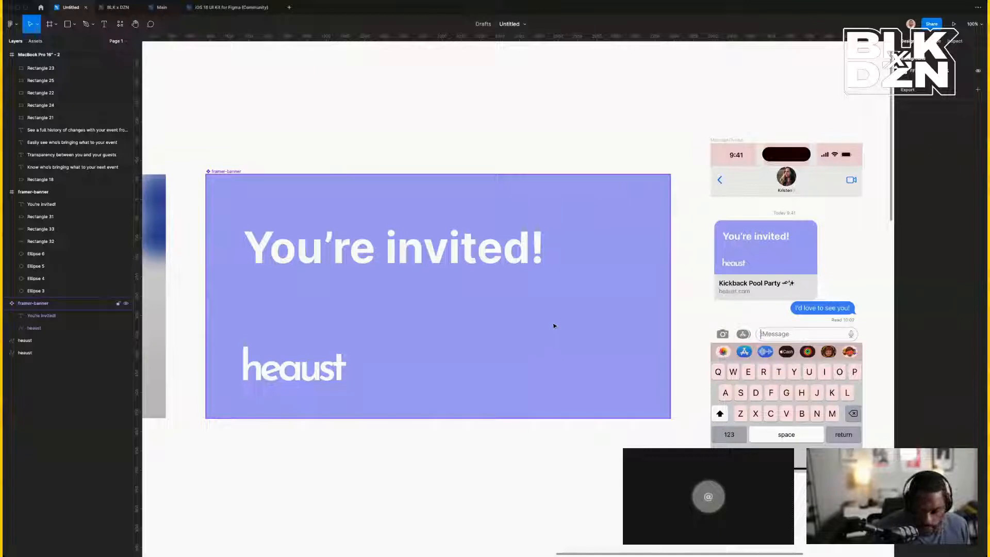
Detach the banner's Iris/60 style and lighten its fill to a pale lavender around #DCDCFF.
left_click(560, 358)
left_click(929, 351)
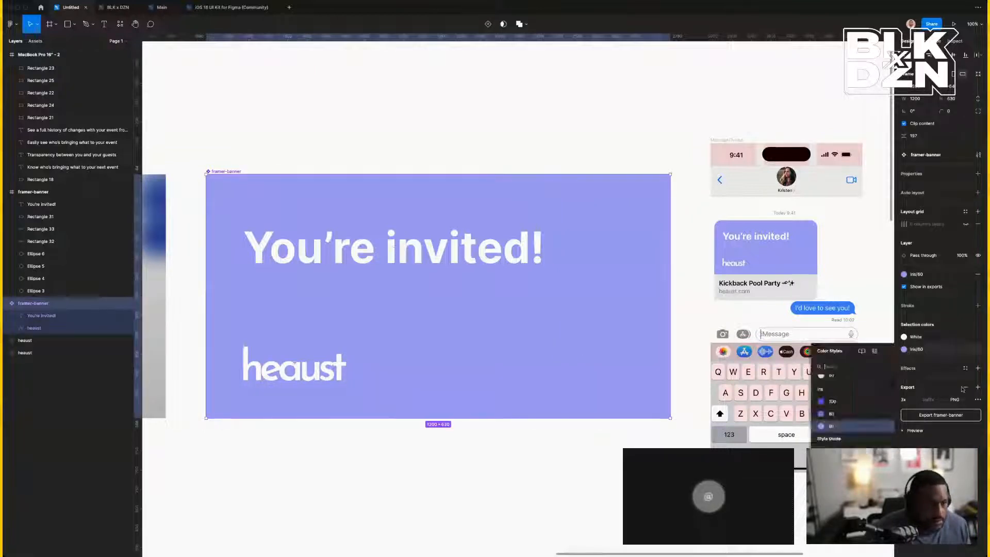
scroll(843, 423, "down", 10)
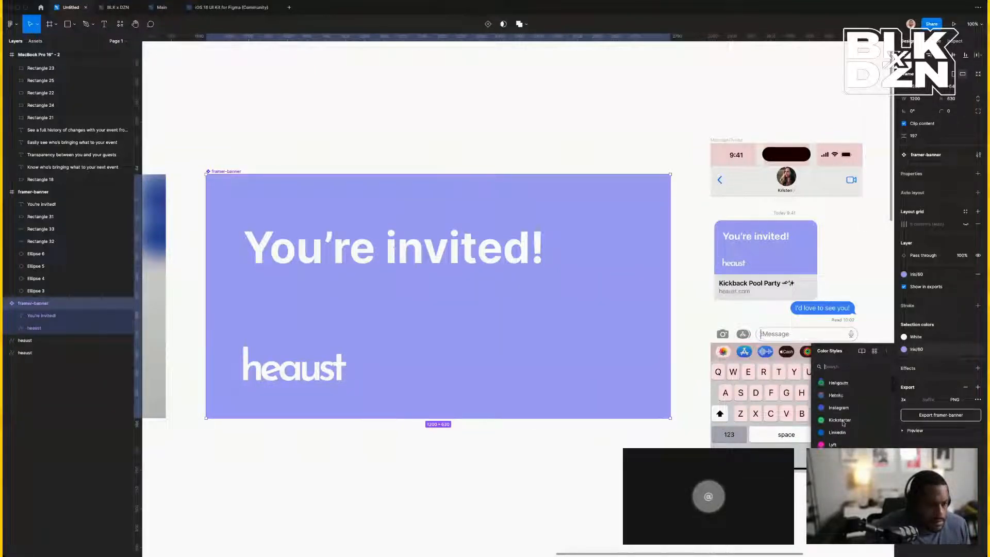
scroll(844, 424, "up", 10)
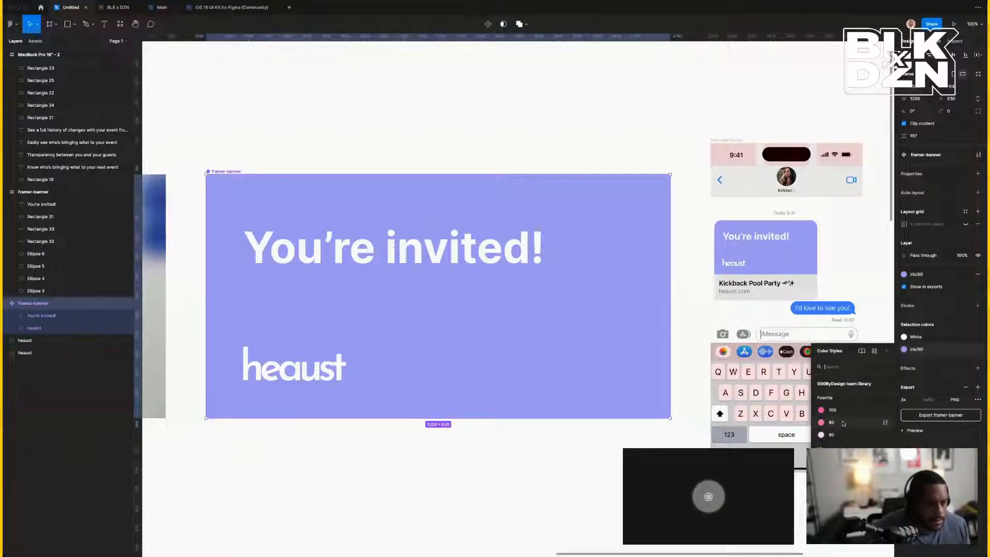
left_click(964, 350)
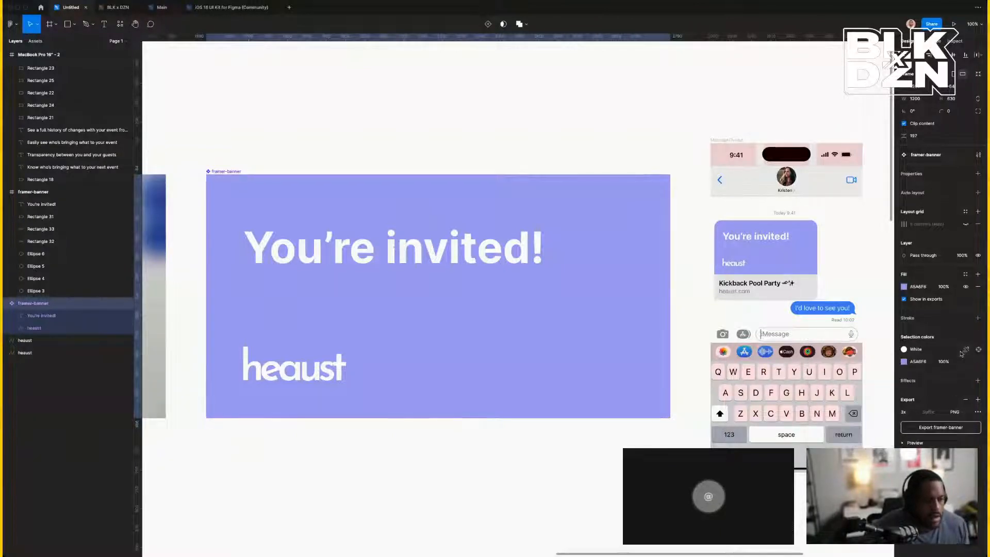
left_click(903, 362)
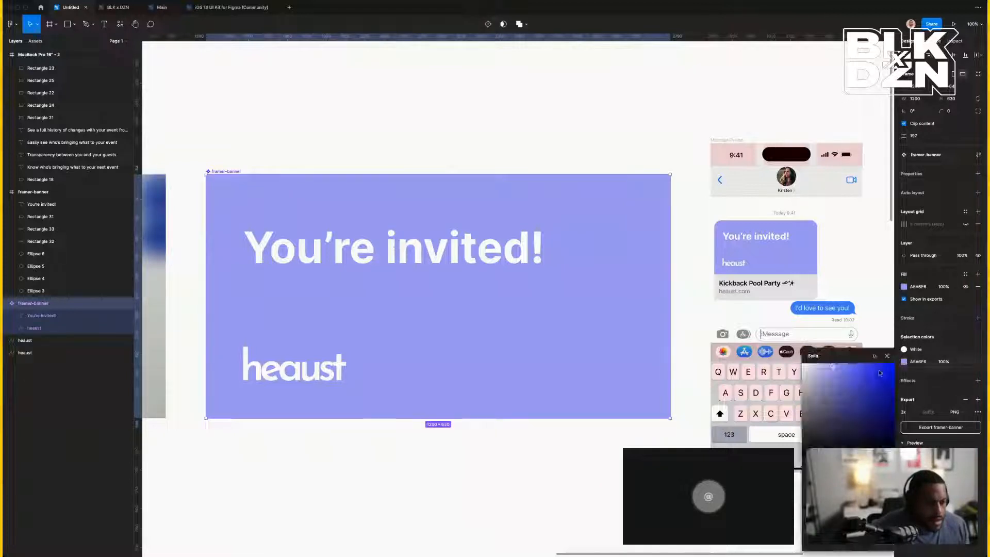
left_click(820, 365)
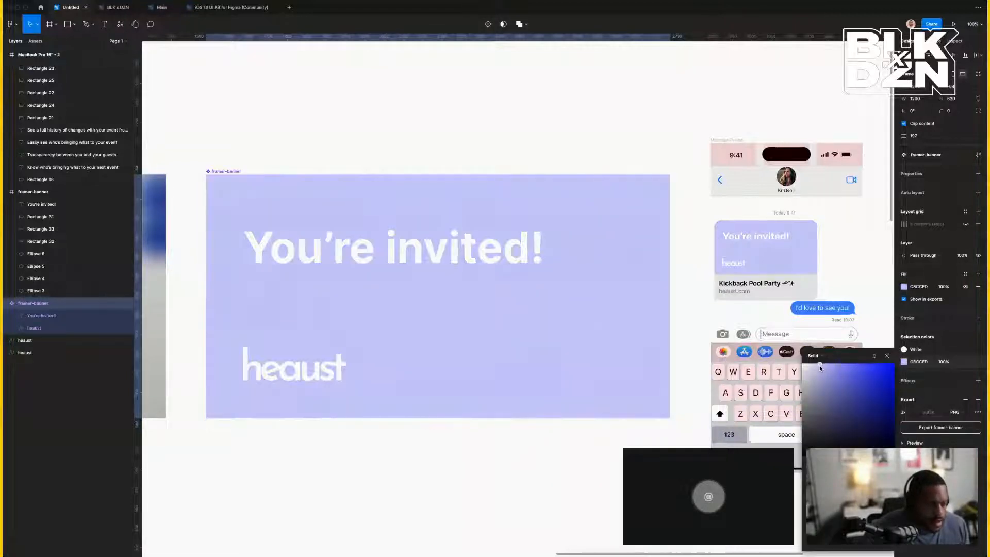
left_click_drag(819, 366, 813, 362)
Select the iris-blue heaust logo elsewhere on the canvas as the style source.
left_click(335, 464)
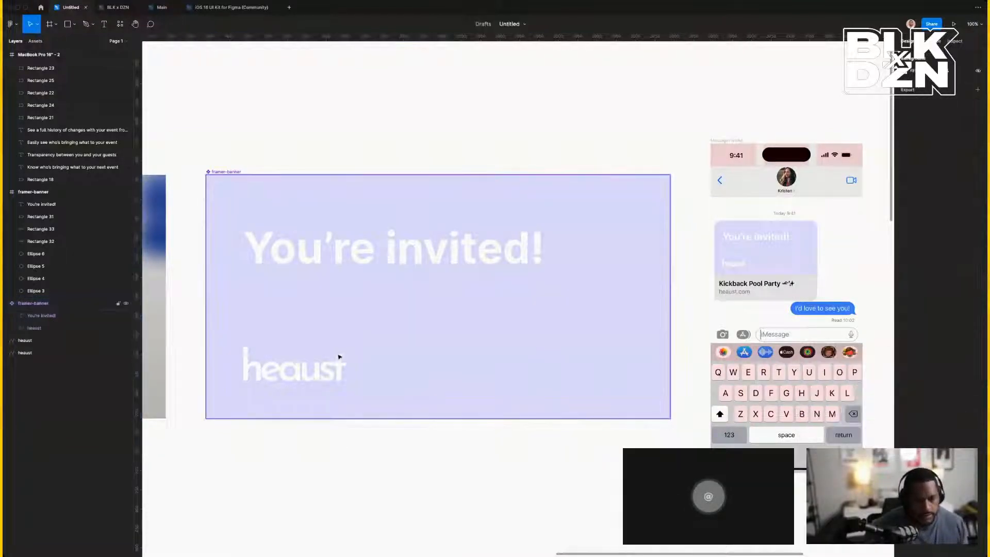
left_click(332, 258)
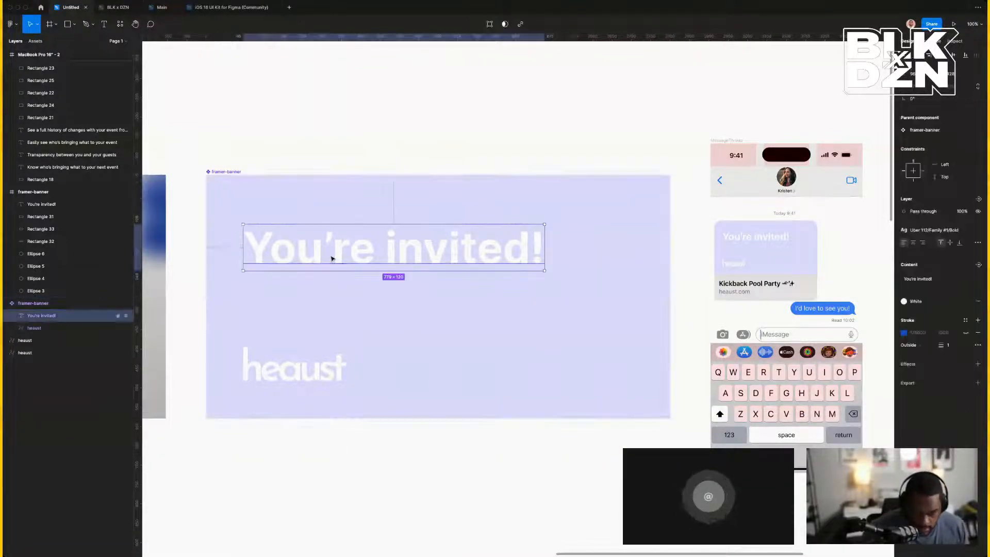
left_click(318, 366, "shift")
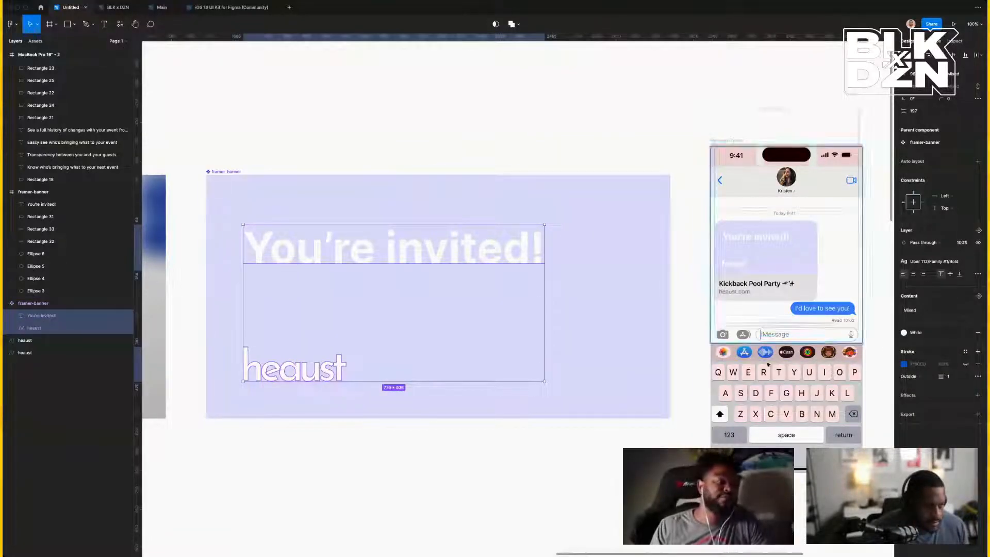
left_click(501, 438)
left_click(296, 367)
scroll(305, 373, "left", 10)
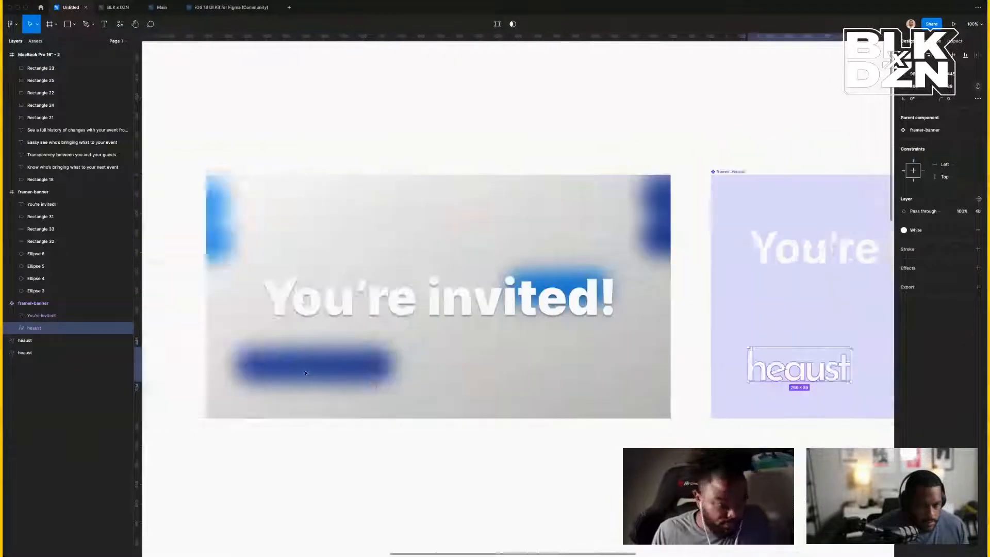
scroll(305, 372, "left", 10)
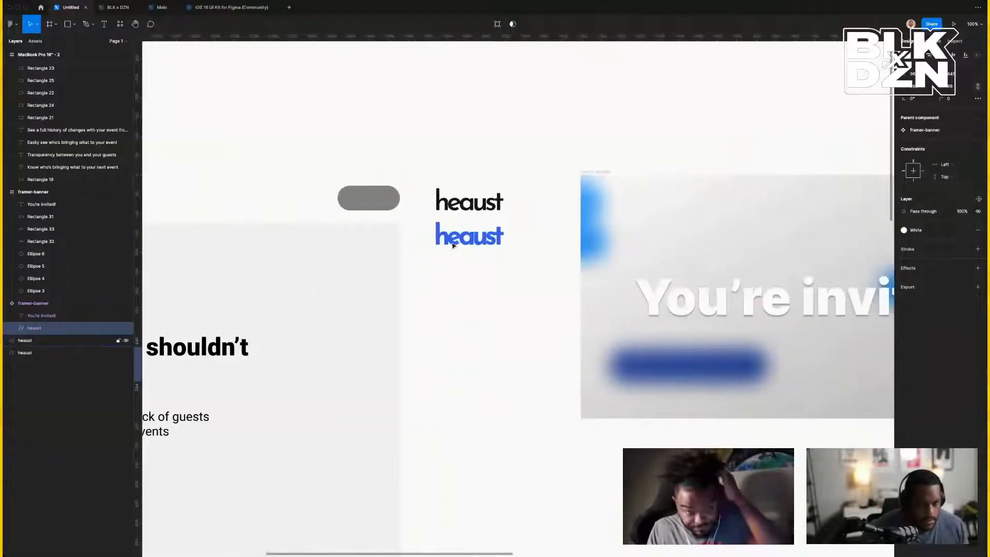
left_click(452, 243)
scroll(450, 242, "right", 20)
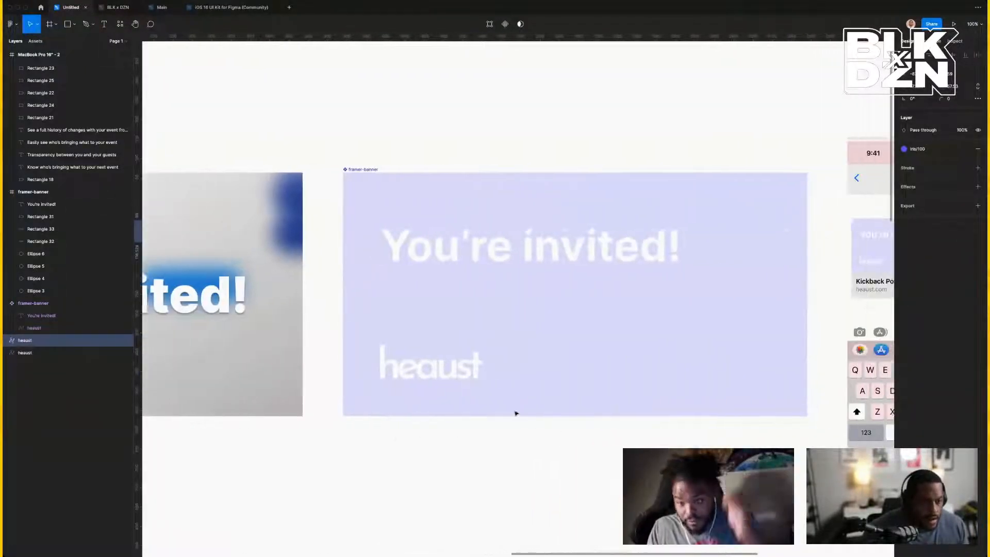
Paste the blue logo's properties onto the banner's white heaust logo.
left_click(418, 391)
left_click(419, 377)
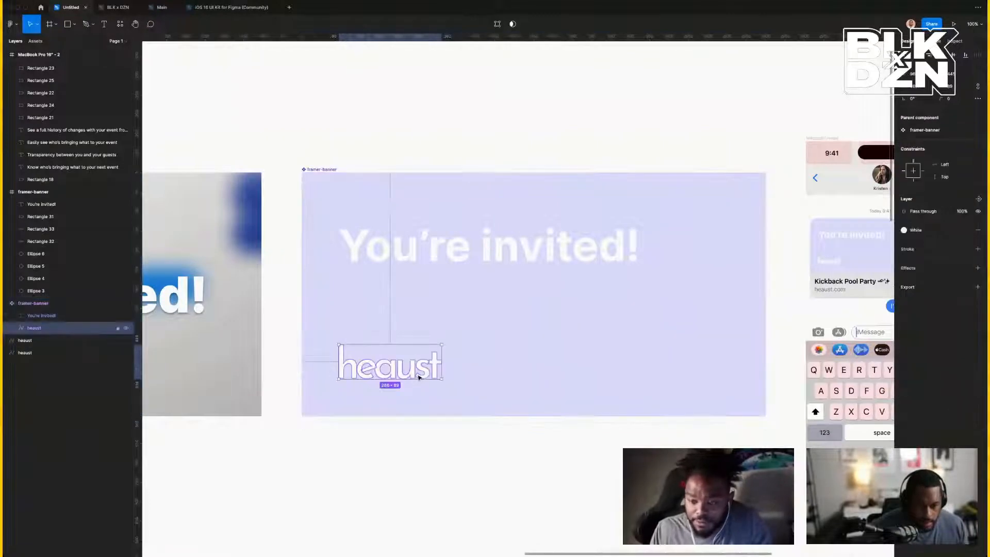
key("alt+super+v")
left_click(507, 549)
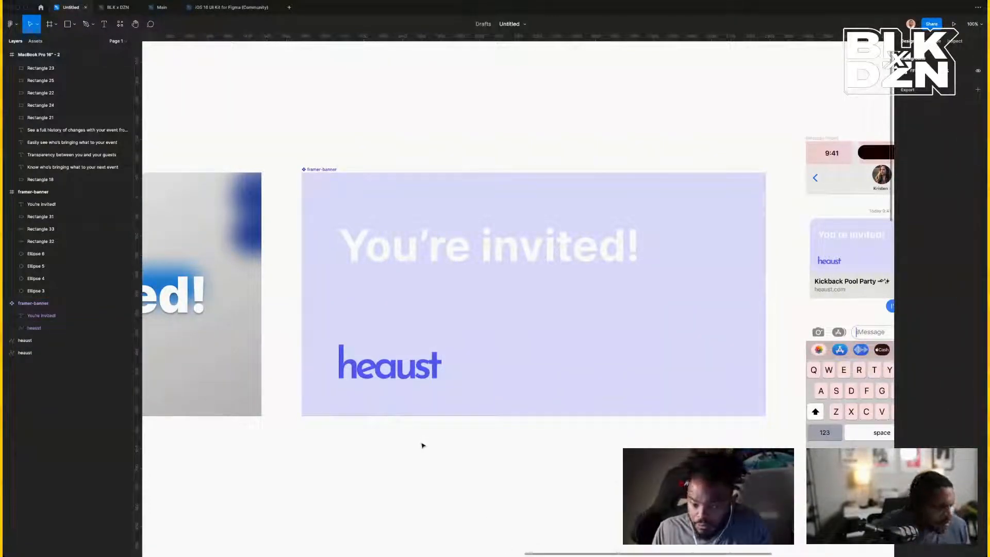
scroll(423, 438, "right", 3)
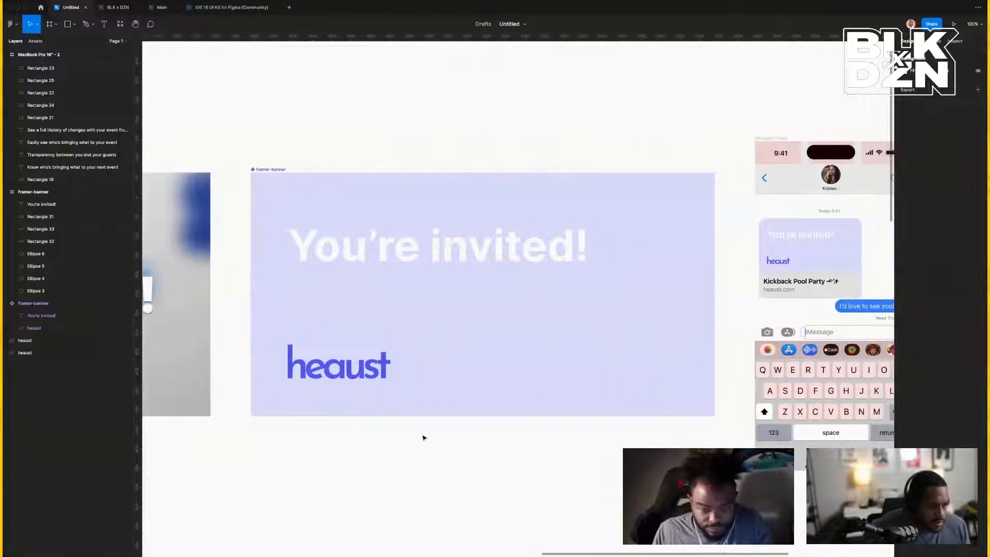
Make the 'You're invited!' headline Black and move it about 43 px higher.
left_click(342, 265)
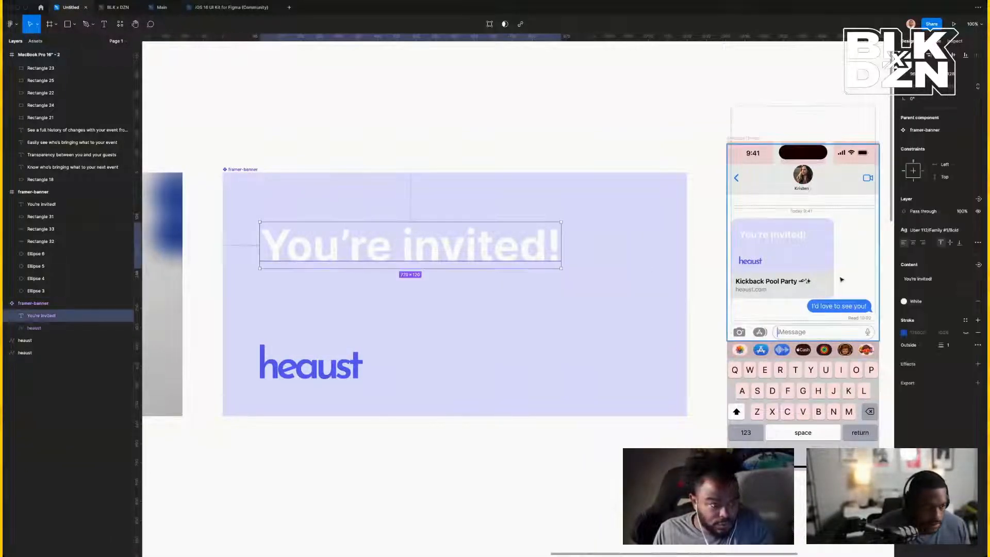
left_click(914, 302)
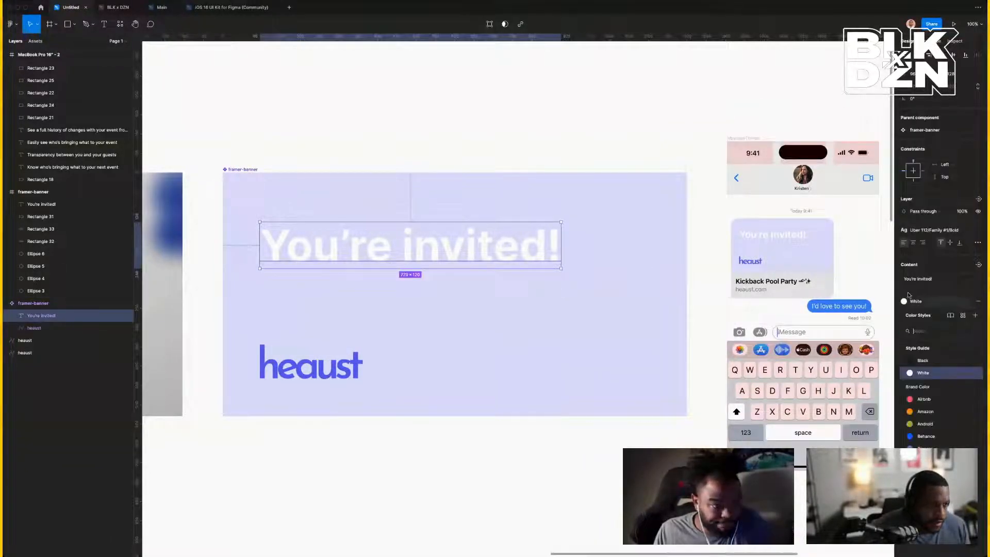
left_click(926, 361)
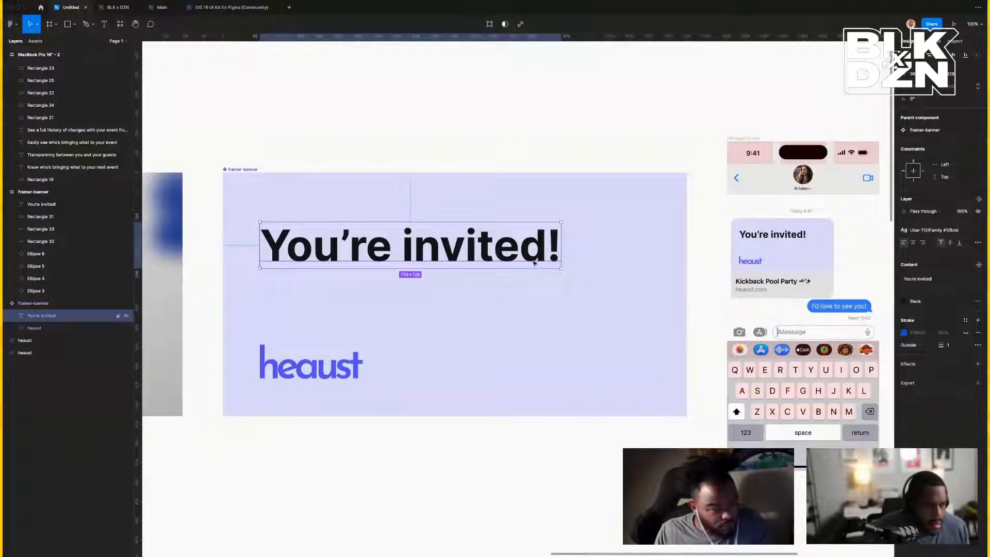
left_click_drag(526, 260, 517, 237)
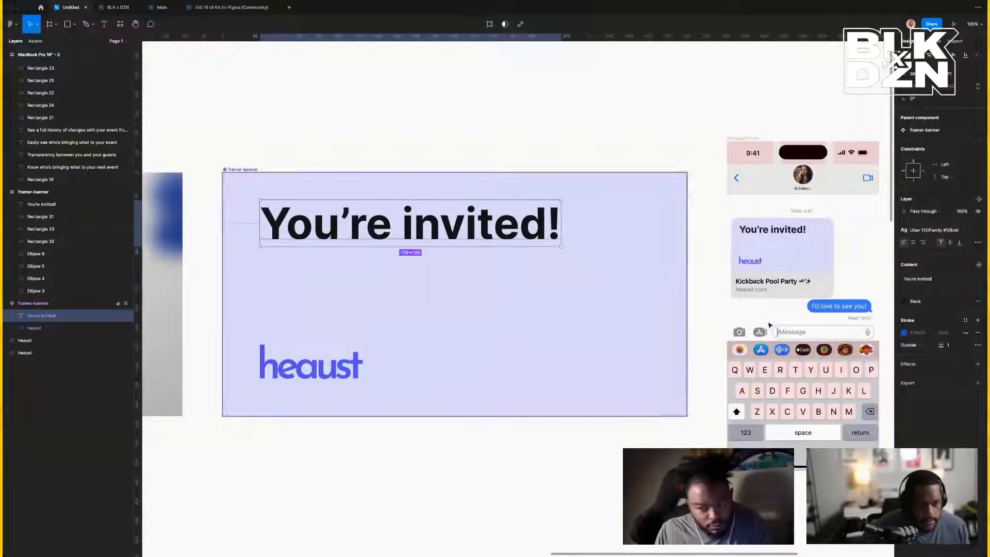
Reselect the 'You're invited!' headline and duplicate it with Cmd+D.
double_click(784, 282)
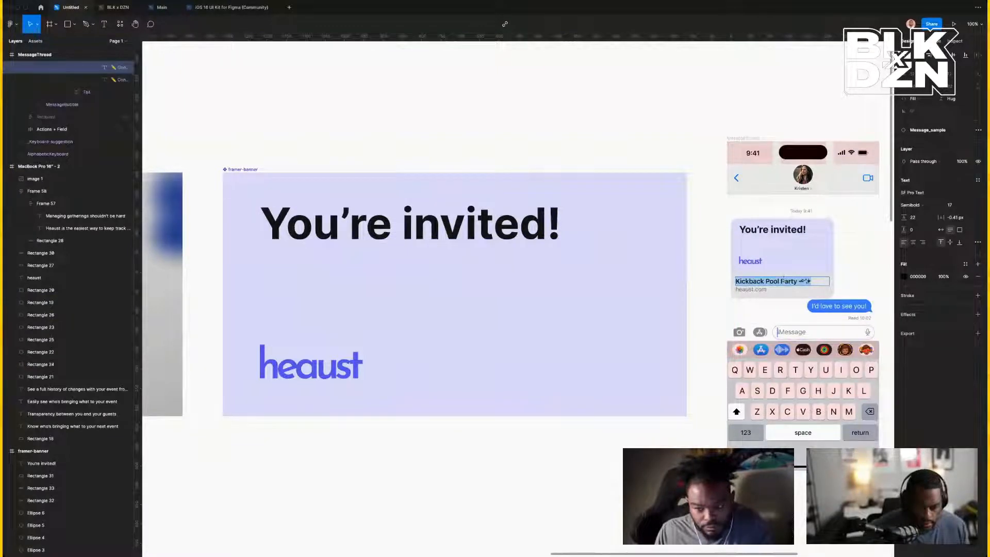
left_click(475, 236)
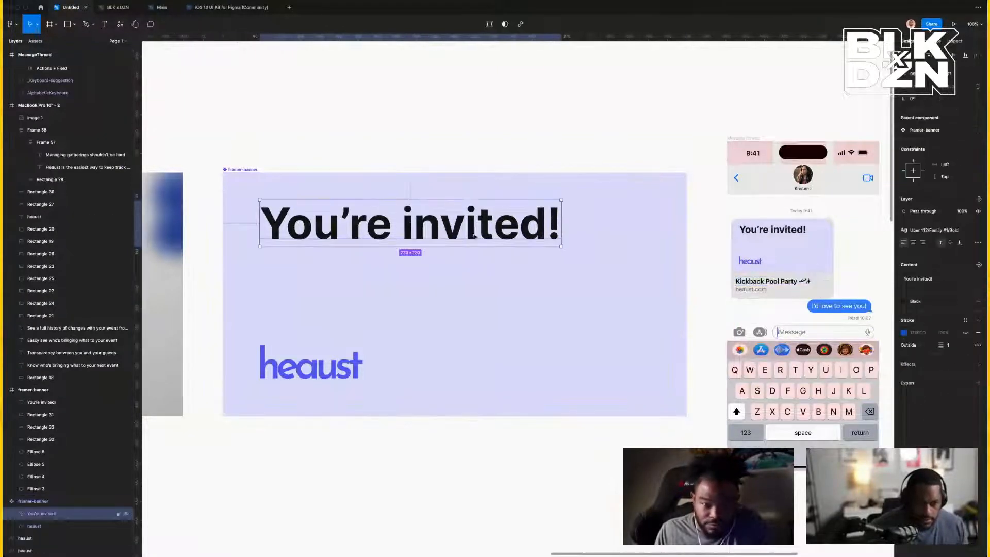
double_click(474, 234)
key("Escape")
key("Escape")
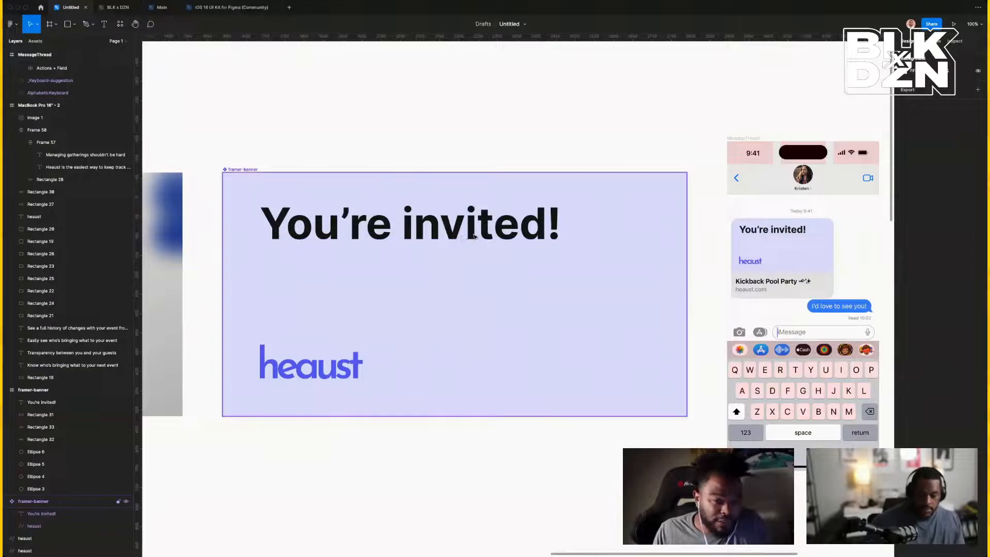
left_click(462, 235)
left_click(450, 115)
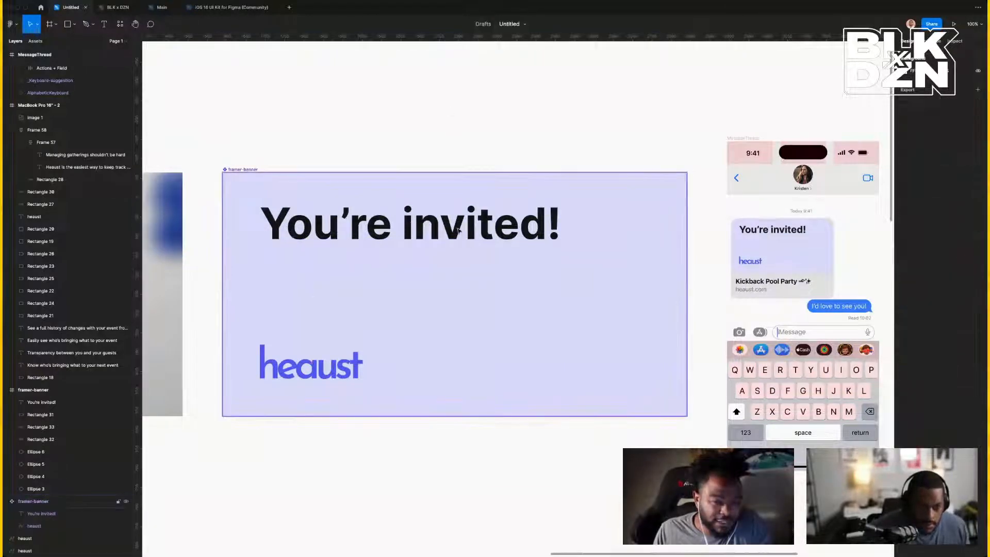
double_click(458, 230)
key("super+d")
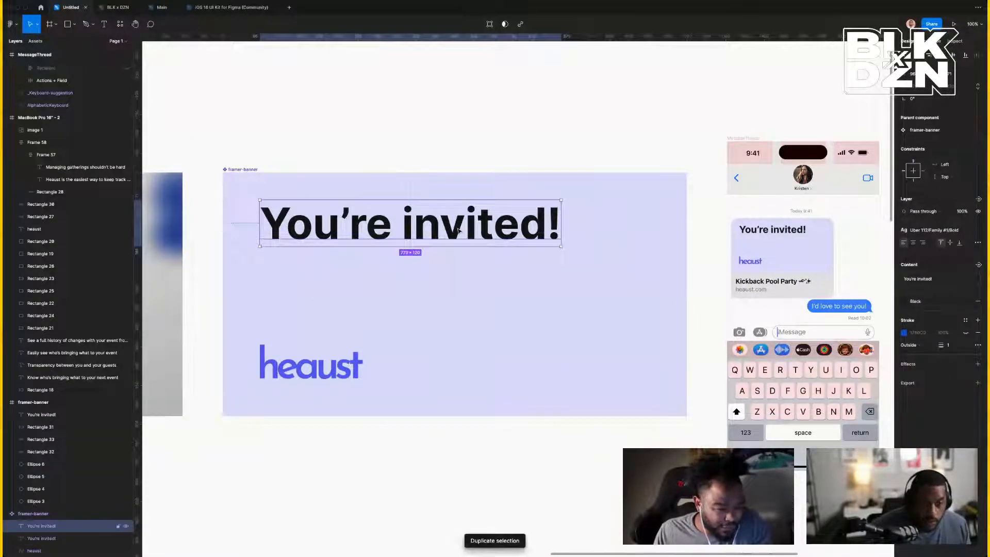
Move the copy below and paste 'Kickback Pool Party 🏊✨' into it, keeping the headline style.
left_click_drag(459, 230, 451, 263)
double_click(451, 261)
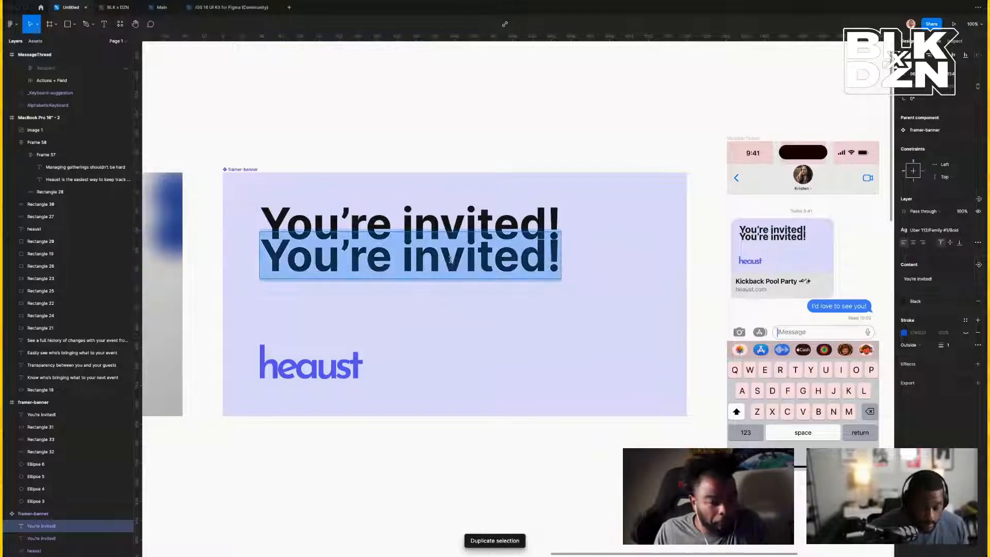
type("Kickback Pool Party 🏊✨")
key("Escape")
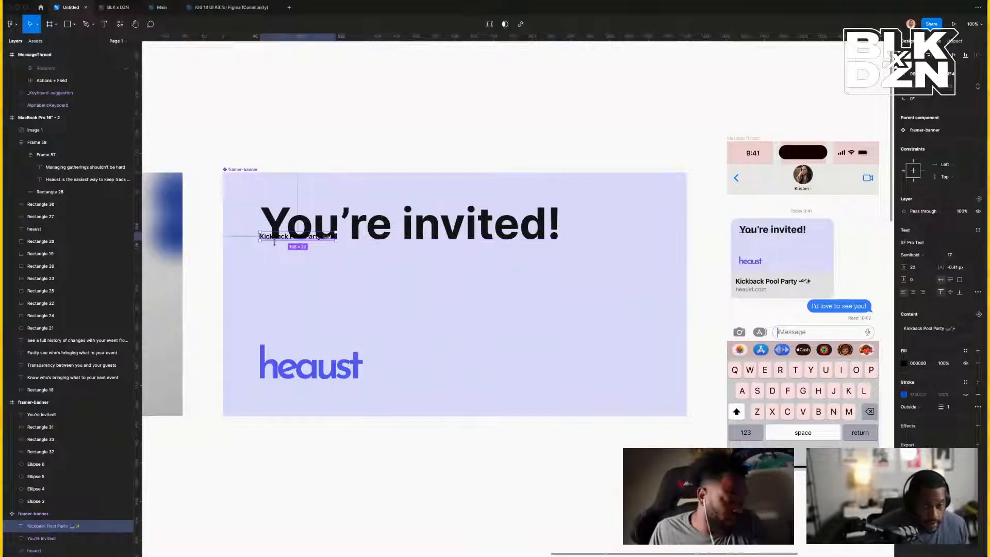
key("super+z")
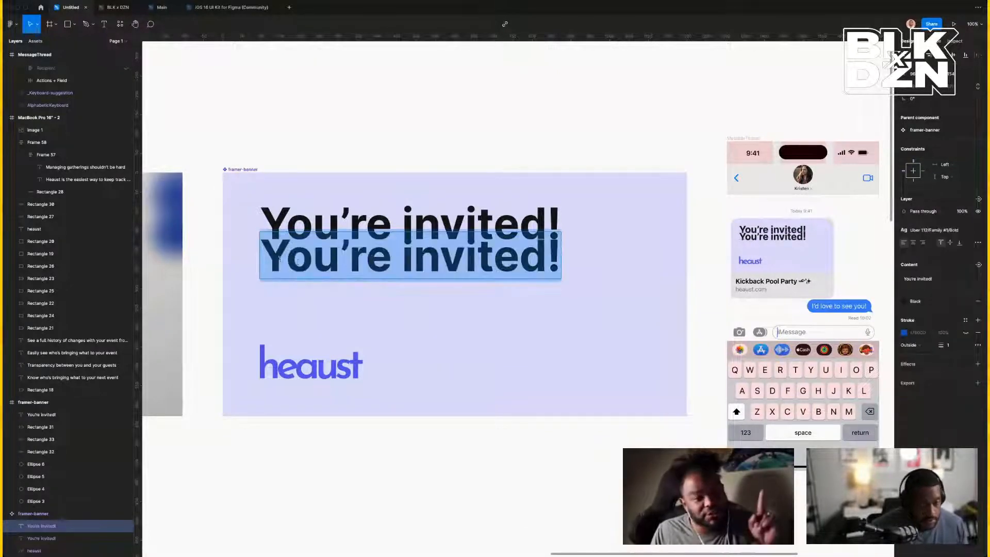
left_click_drag(286, 258, 624, 279)
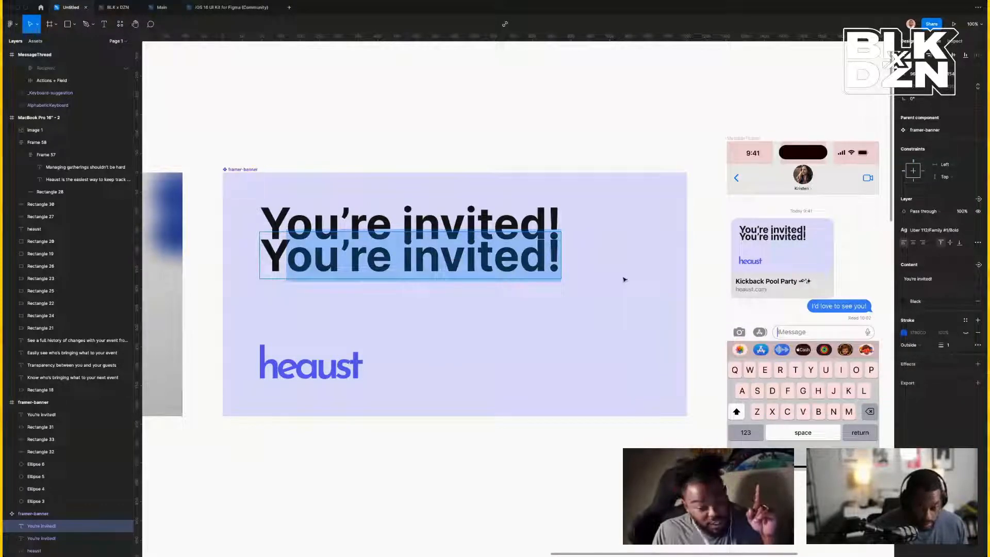
type("Kickback Pool Party 🏊✨")
key("Escape")
Delete the stray Y and narrow the text box so the headline wraps onto two lines.
double_click(293, 264)
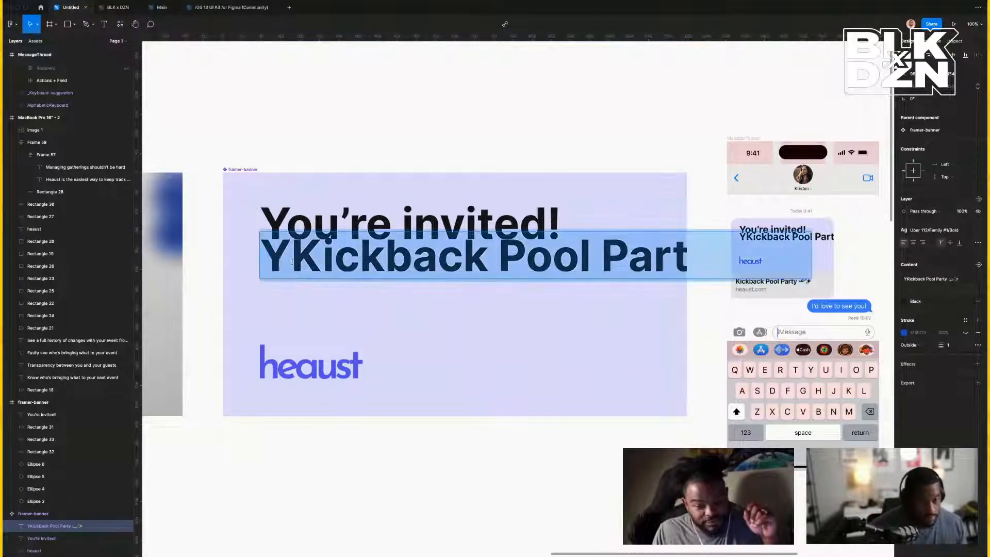
left_click(293, 263)
key("BackSpace")
key("Escape")
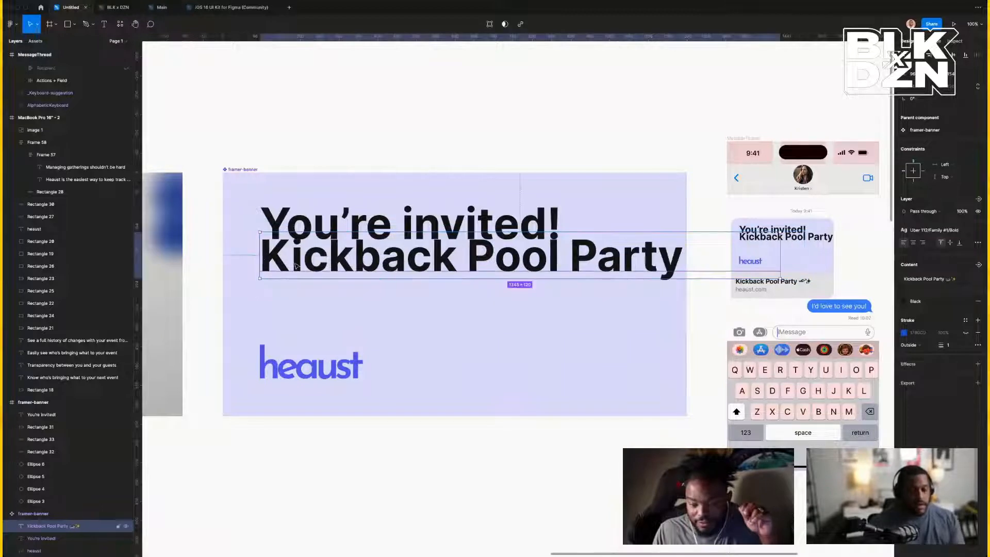
left_click_drag(781, 266, 659, 267)
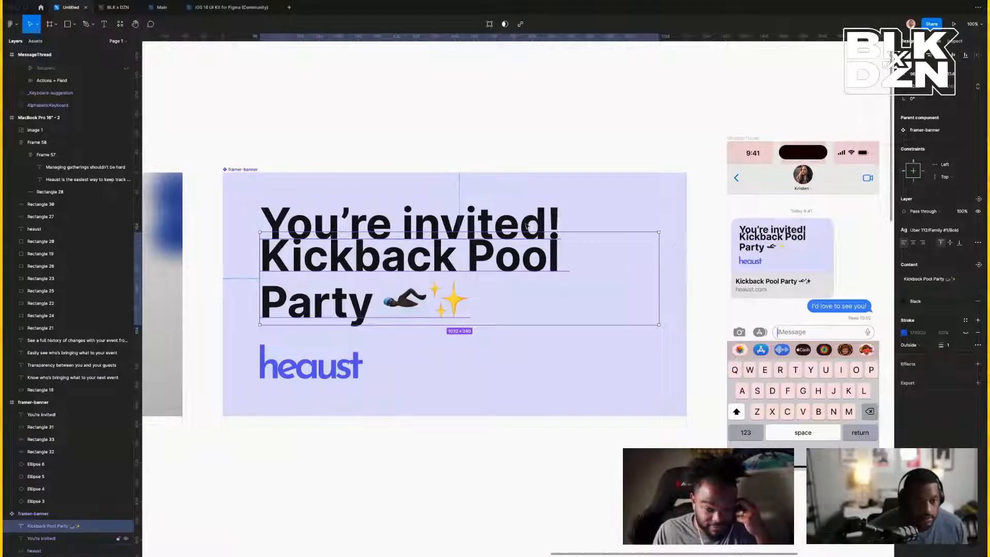
left_click(495, 220)
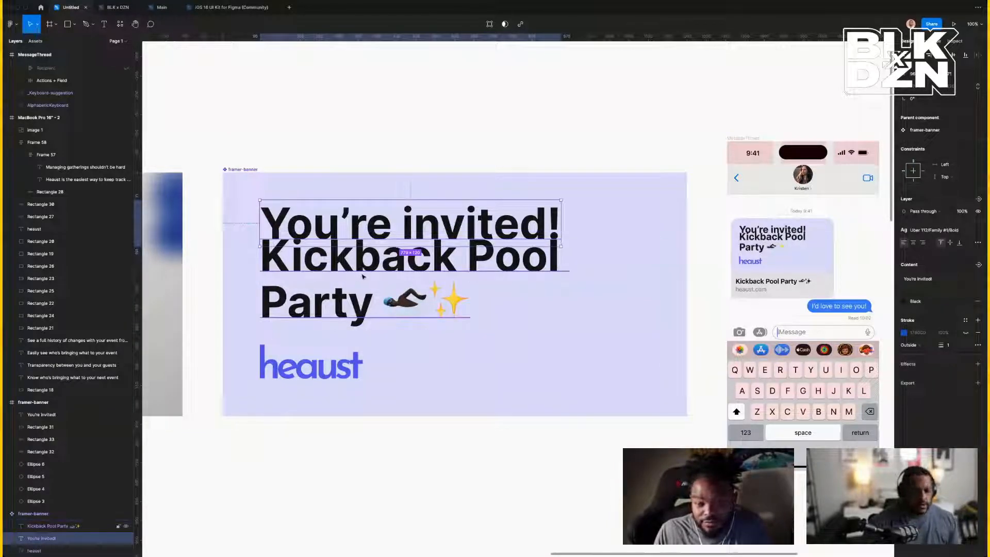
Try the Hero 80 Bold and Regular text styles on 'You're invited!'.
left_click(962, 232)
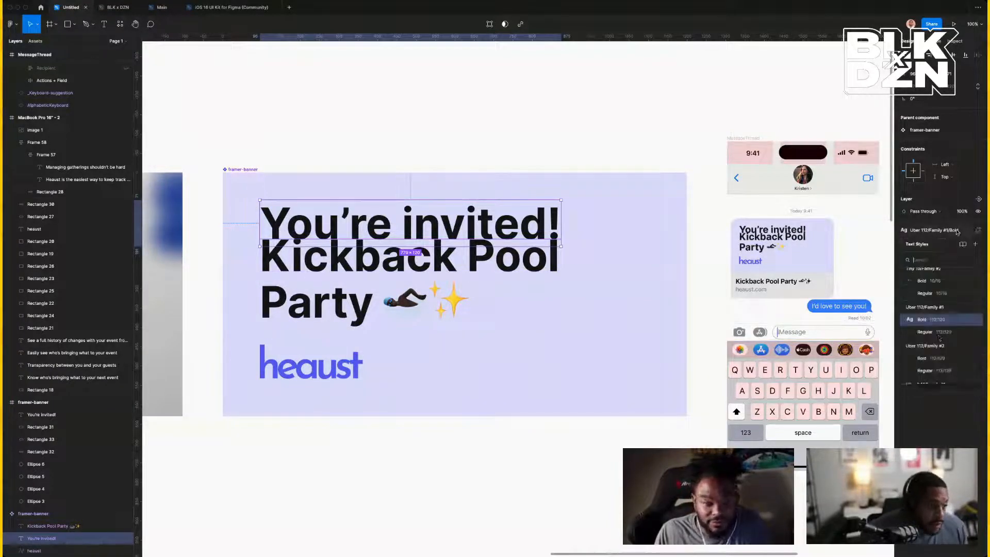
scroll(938, 349, "down", 2)
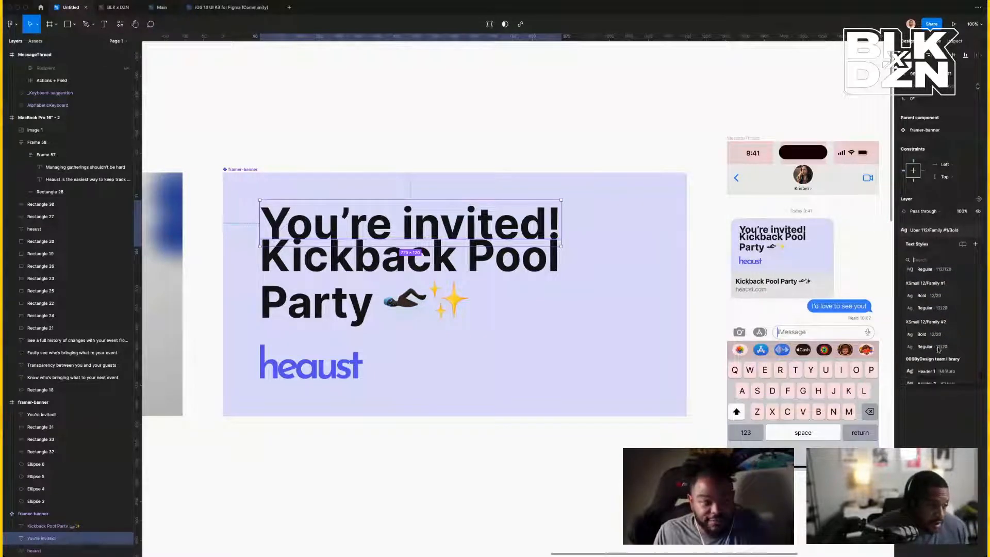
scroll(938, 349, "down", 5)
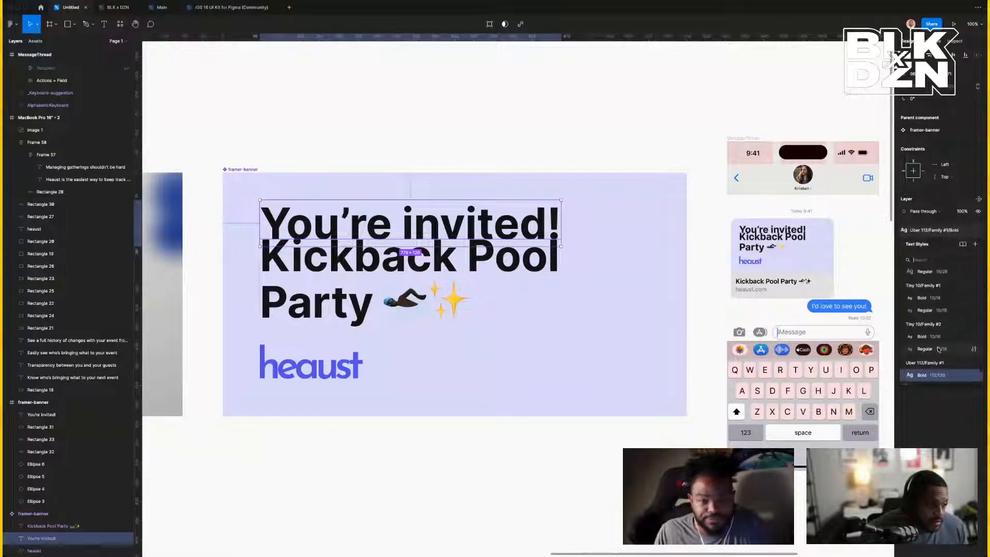
scroll(939, 350, "down", 5)
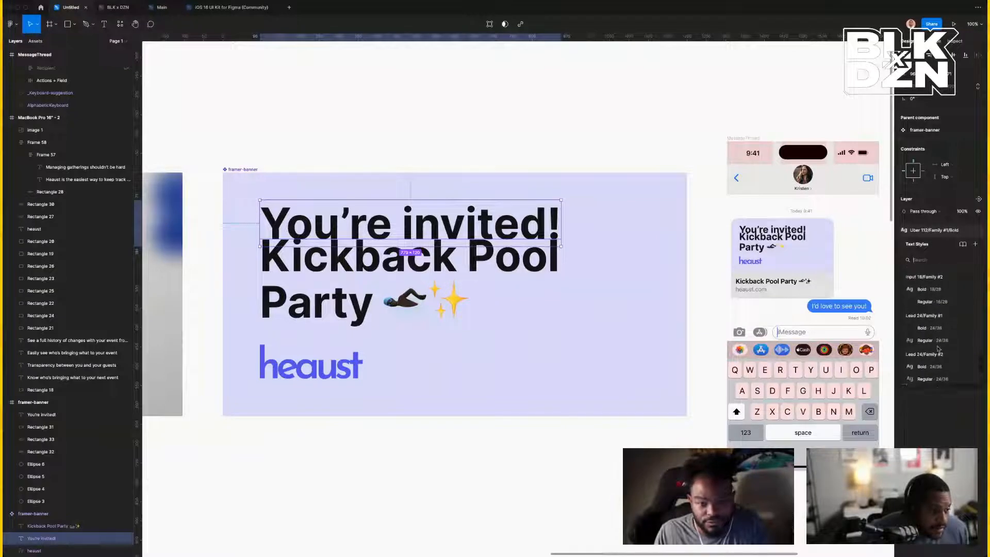
scroll(938, 350, "down", 5)
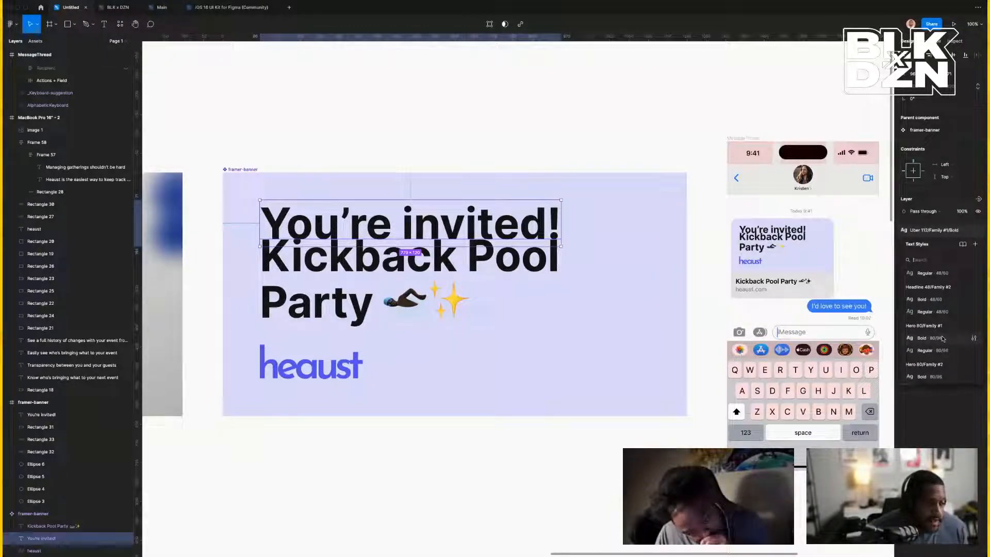
left_click(941, 339)
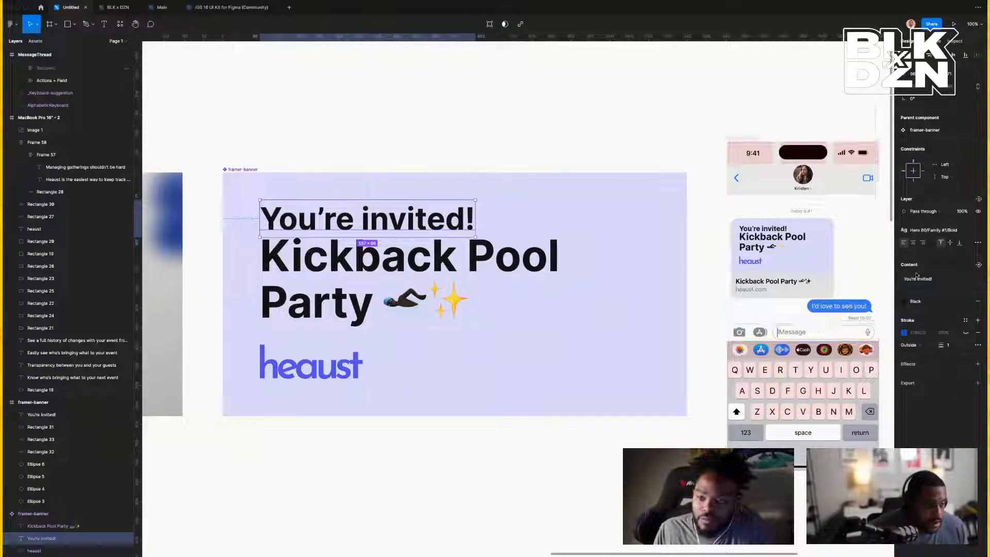
left_click(928, 231)
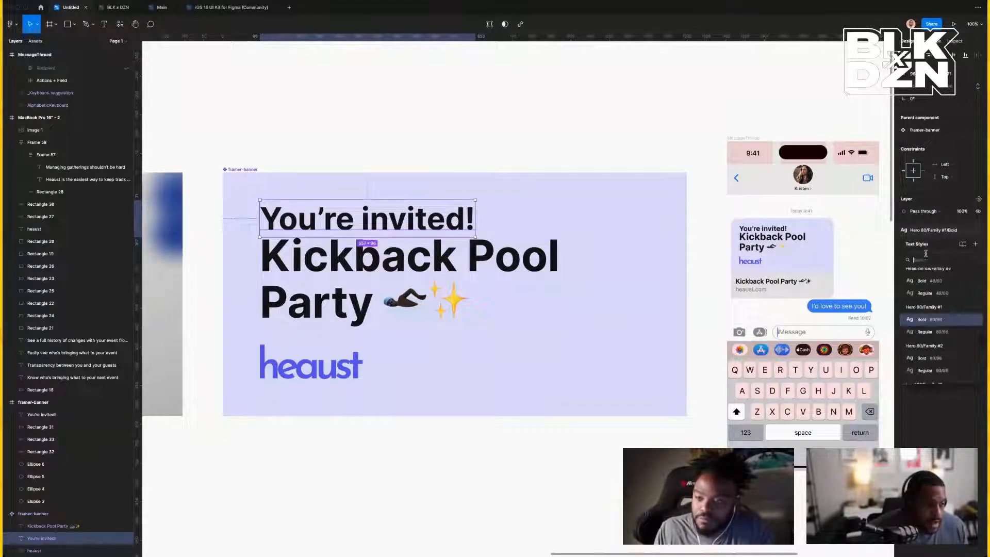
left_click(925, 332)
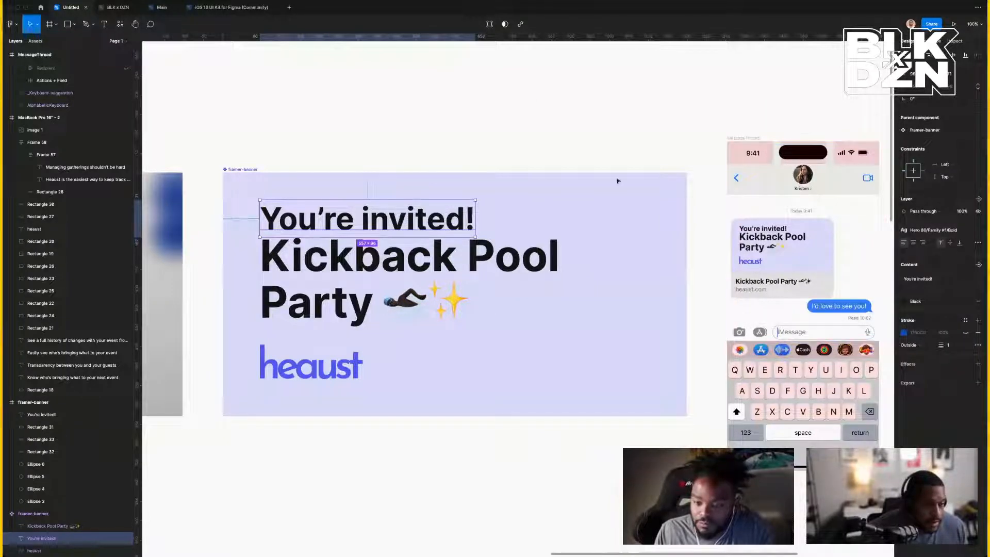
left_click(400, 119)
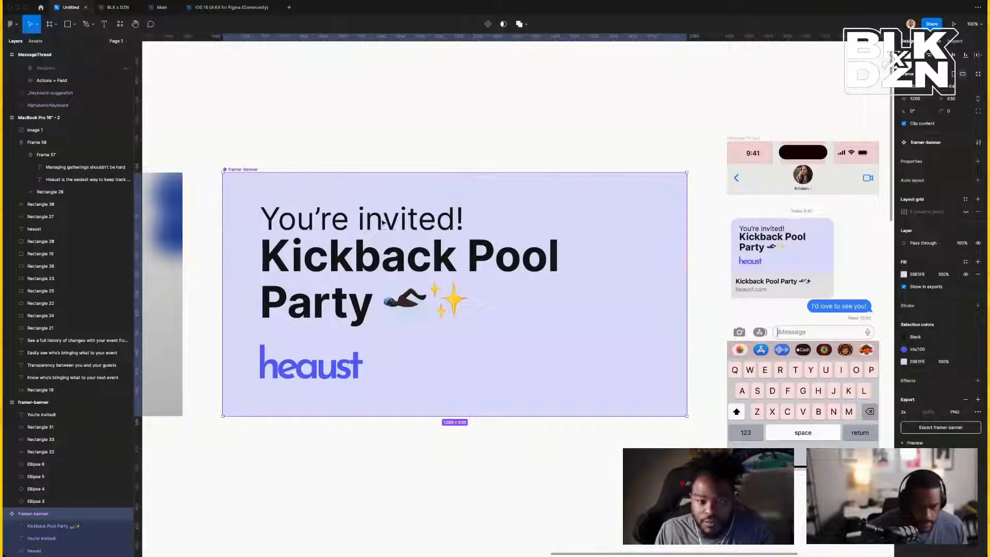
Apply Headline 48/Family #1/Bold to 'You're invited!' after trying Family #2.
left_click(383, 223)
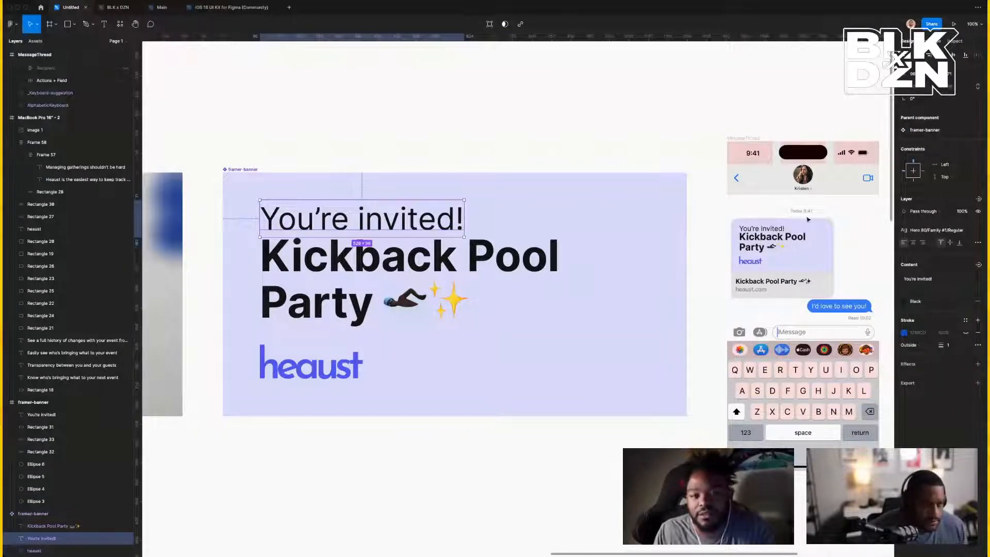
left_click(930, 230)
scroll(939, 325, "up", 3)
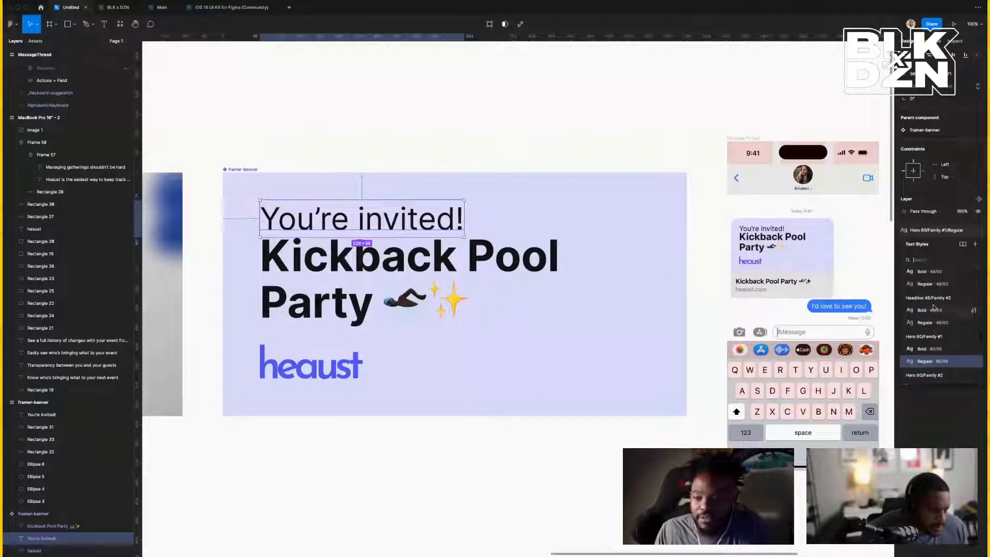
left_click(931, 311)
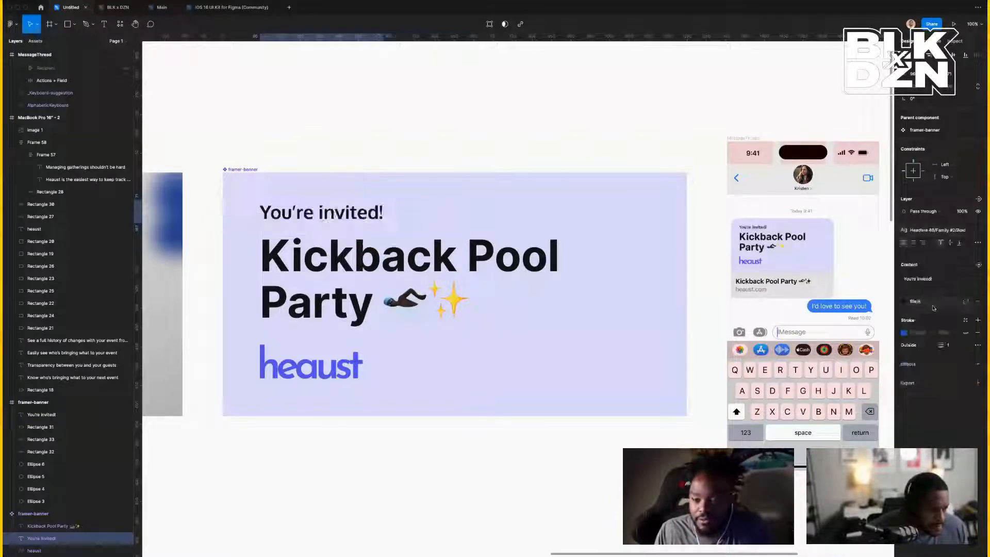
left_click(960, 235)
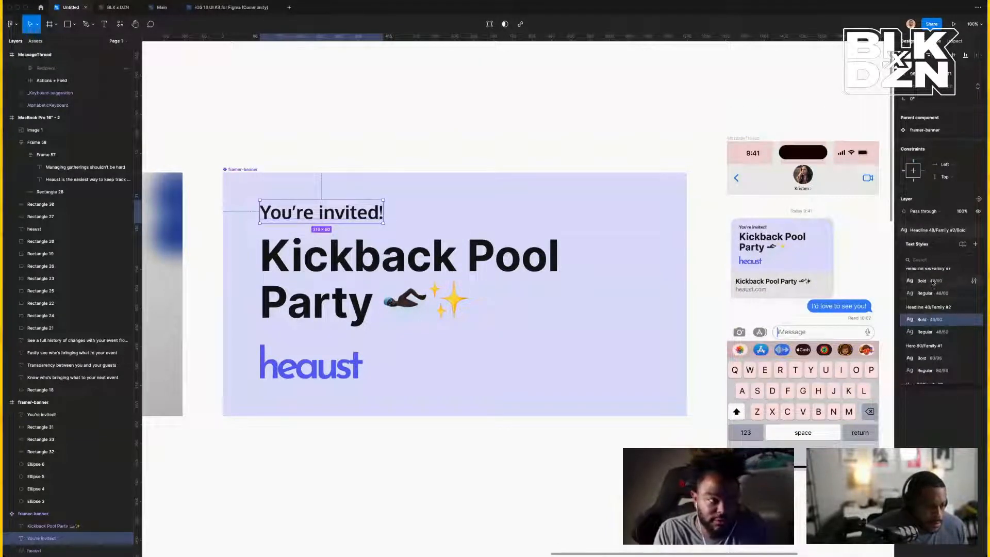
left_click(934, 283)
left_click(416, 221)
key("Escape")
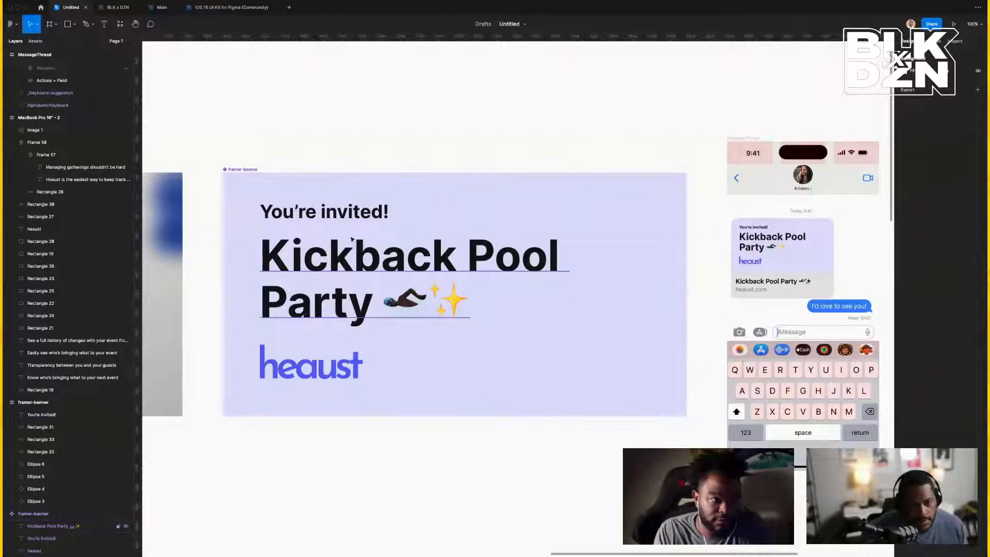
Select both the 'You're invited!' line and the 'Kickback Pool Party' headline.
double_click(365, 248)
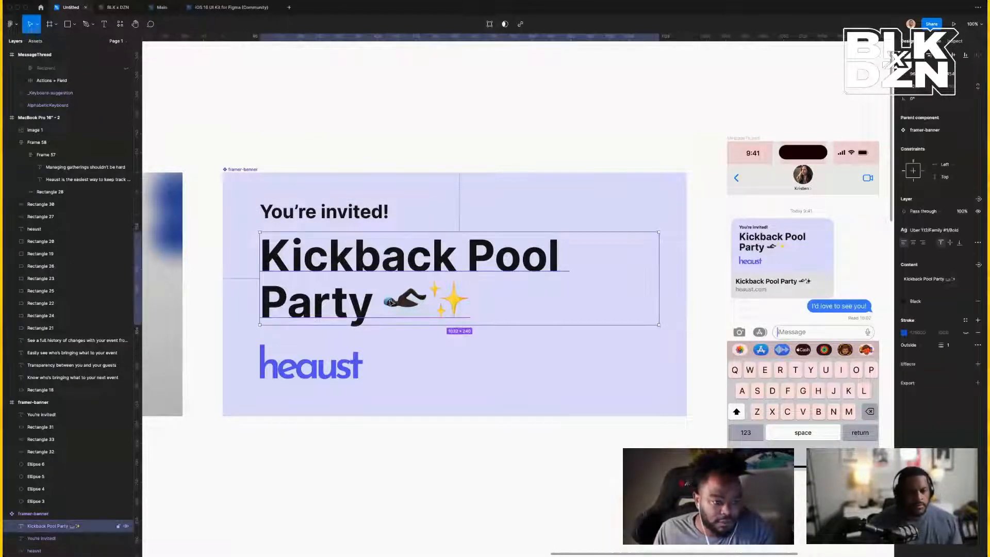
double_click(390, 302)
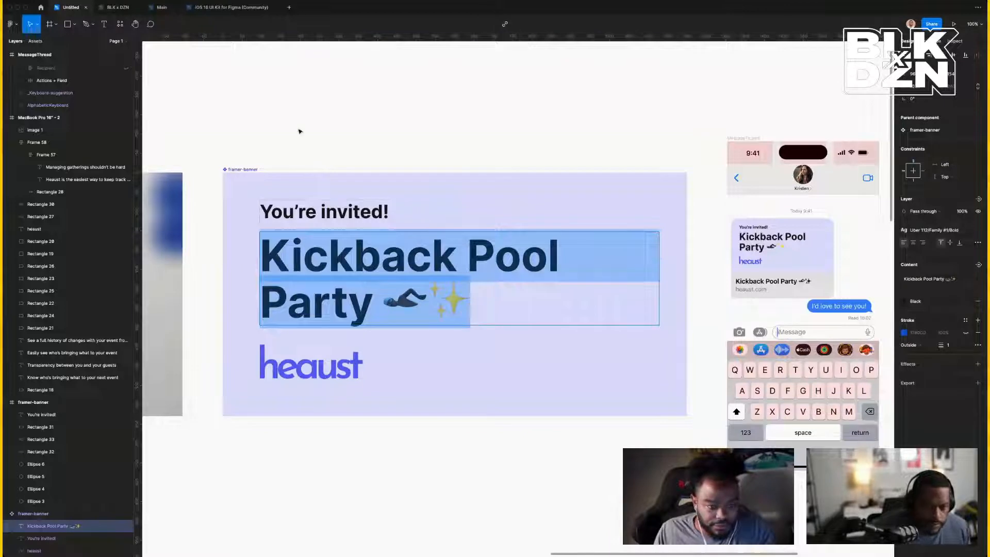
key("Escape")
left_click(343, 212)
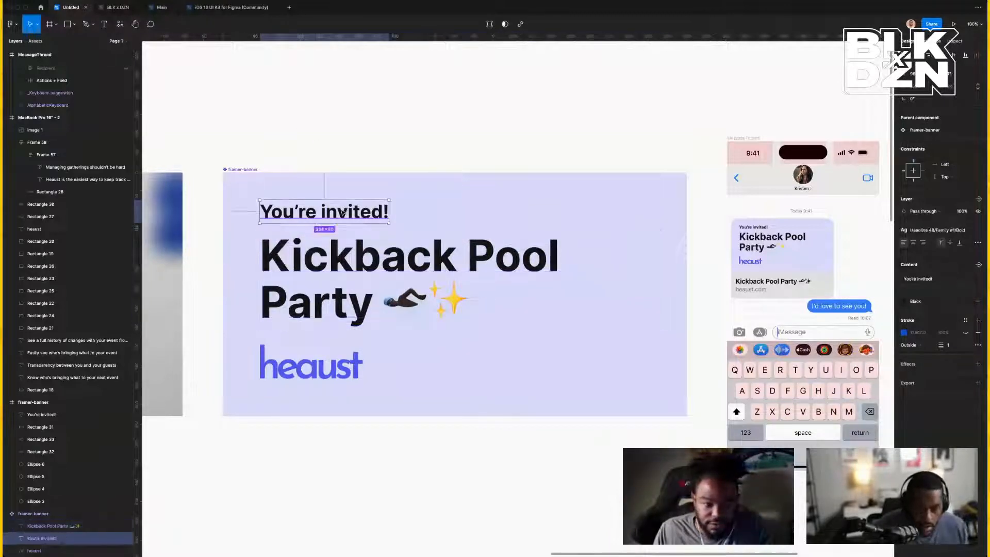
left_click(338, 255, "shift")
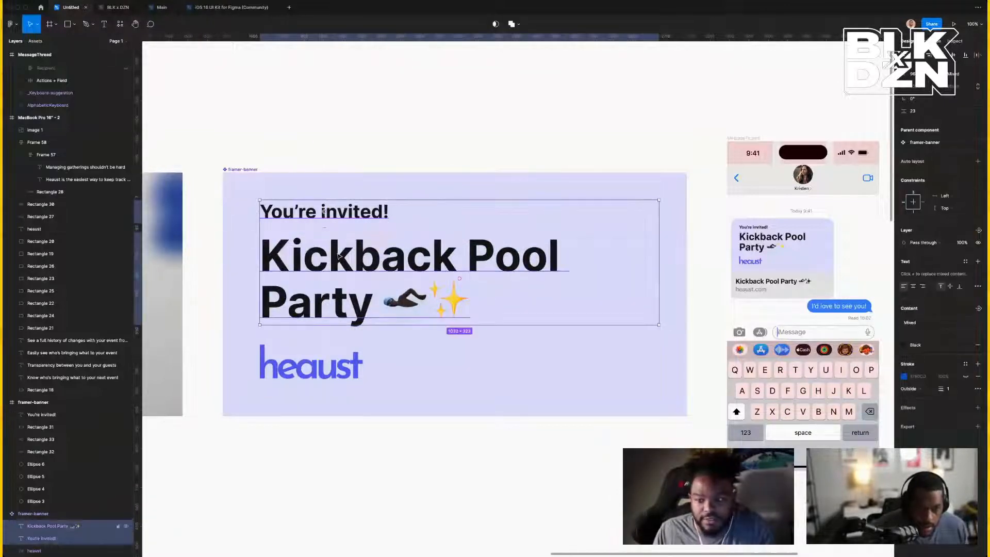
Wrap the two texts and heaust logo in auto layout with a 32 gap.
left_click(325, 364, "shift")
key("shift+a")
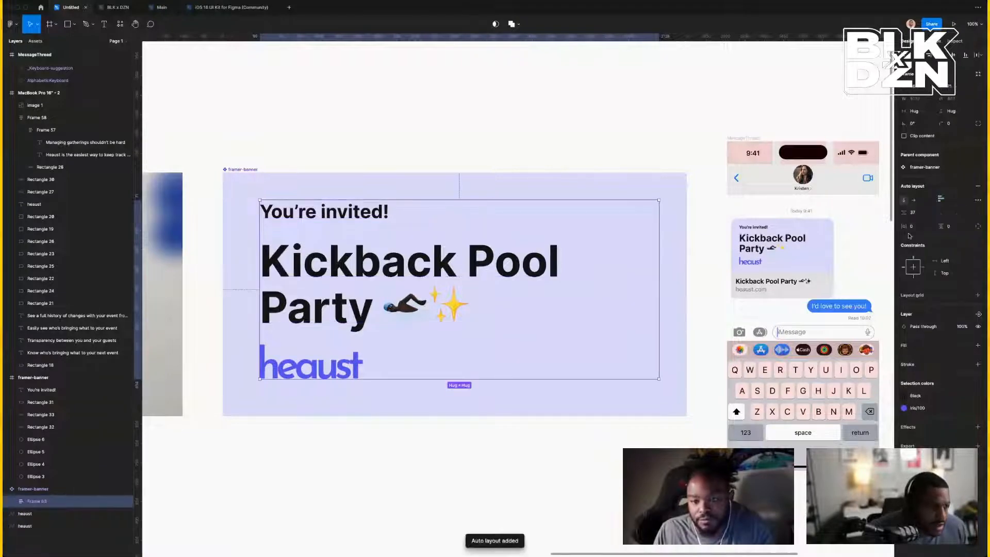
type("32")
key("Return")
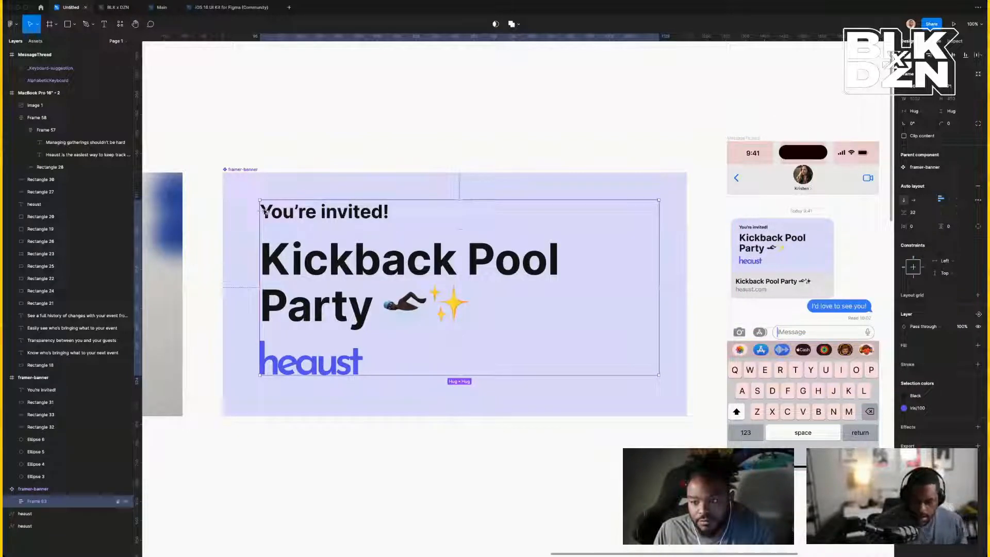
key("alt")
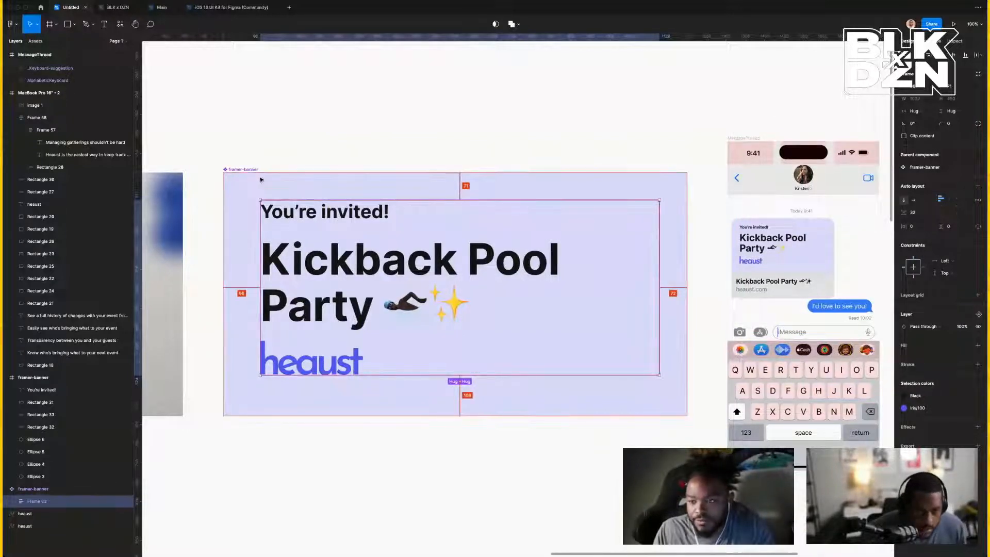
scroll(260, 180, "up", 3)
scroll(261, 179, "left", 2)
scroll(261, 179, "up", 3)
scroll(261, 179, "left", 2)
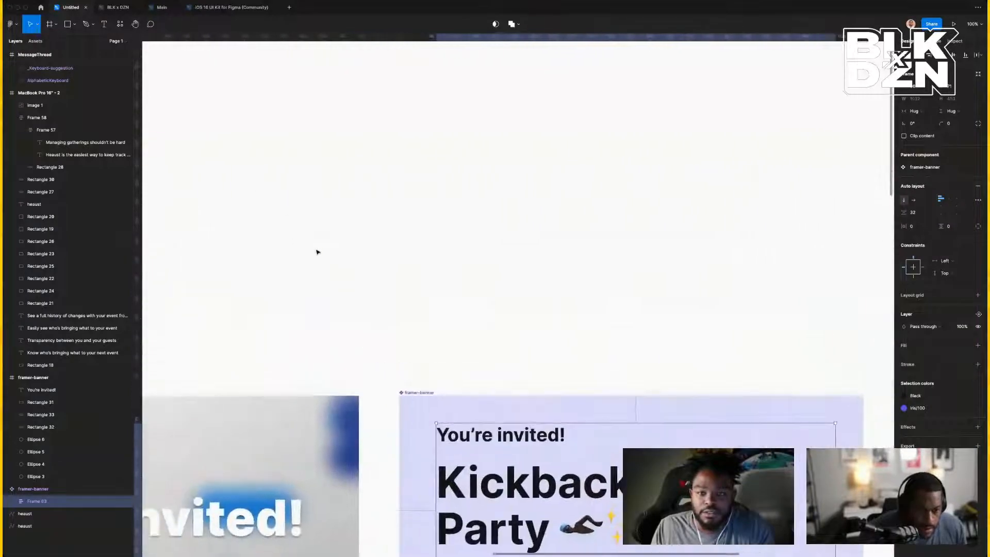
scroll(317, 250, "right", 4)
scroll(317, 250, "down", 3)
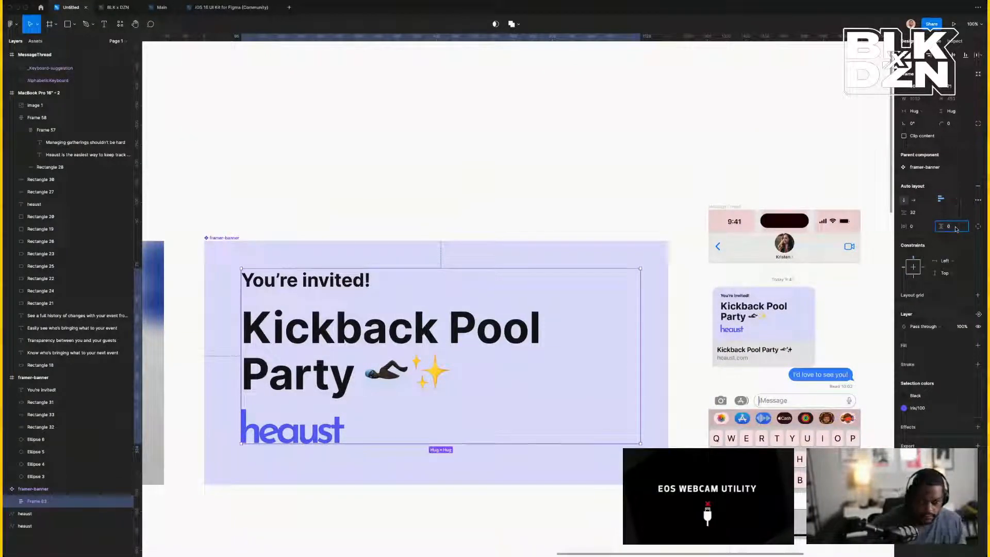
Set 96 padding, centre the contents, and size the frame to 1200×630.
type("96")
left_click(919, 227)
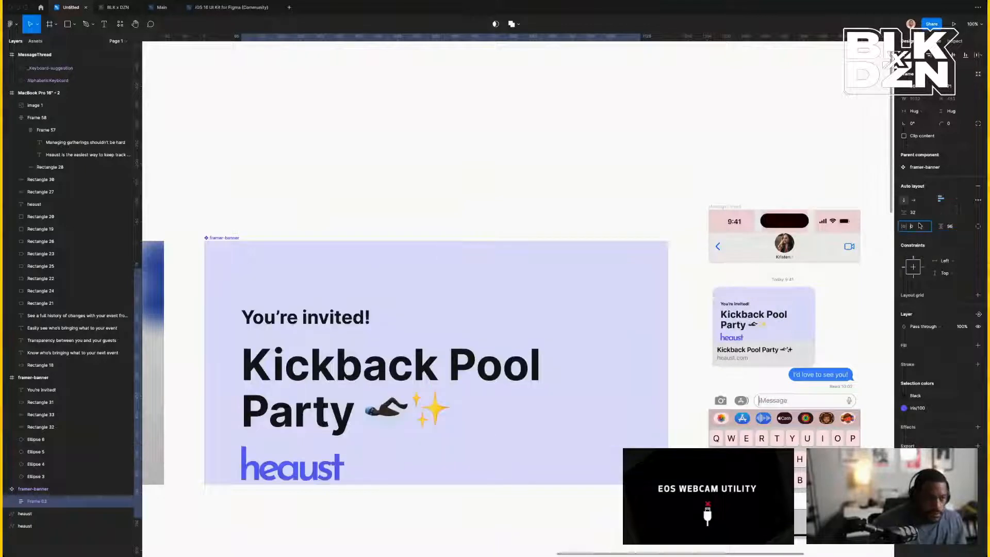
type("96")
key("Return")
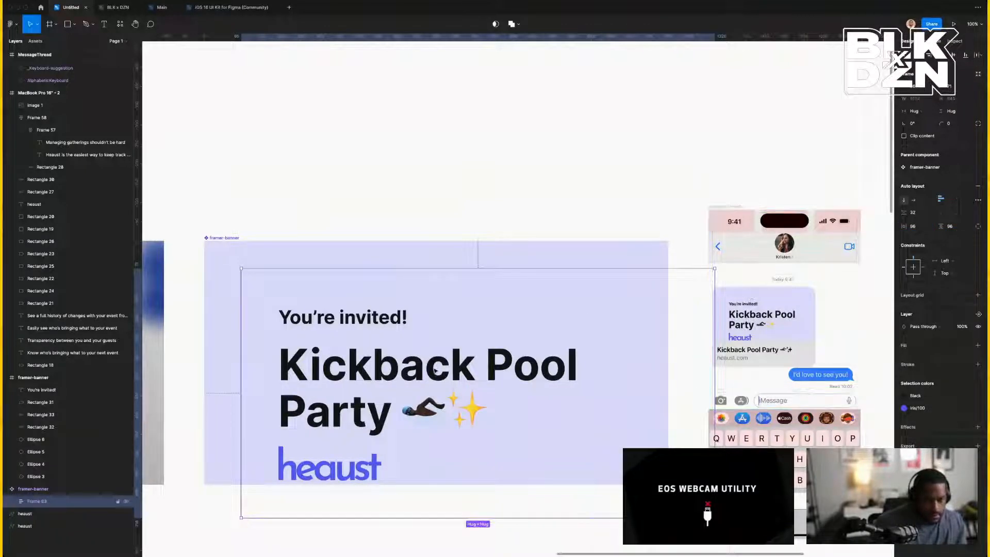
left_click(914, 57)
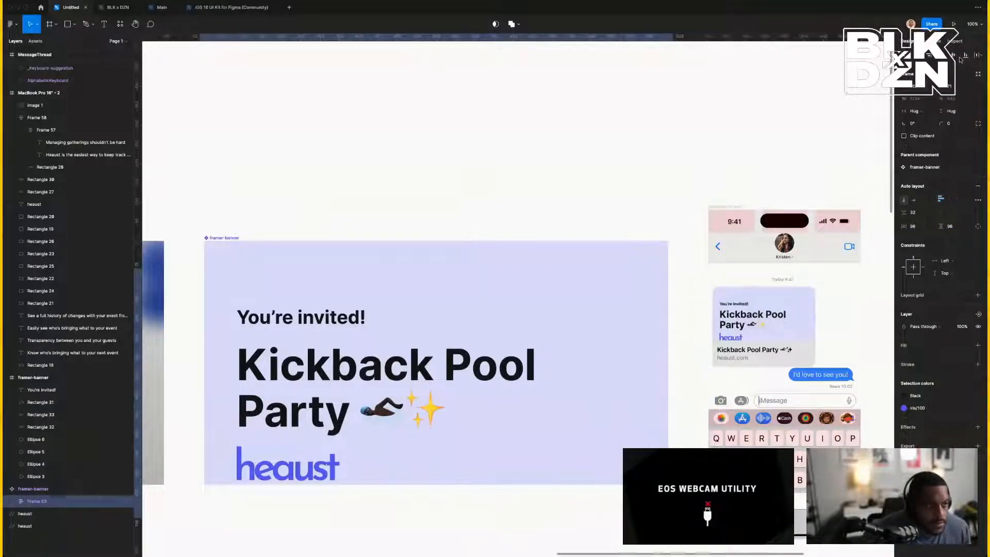
left_click(954, 55)
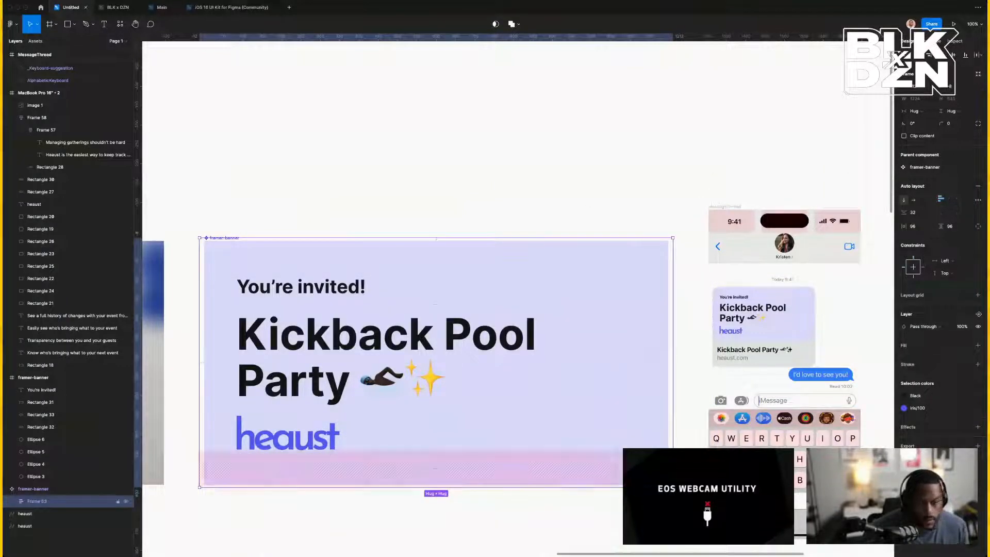
left_click_drag(673, 487, 668, 485)
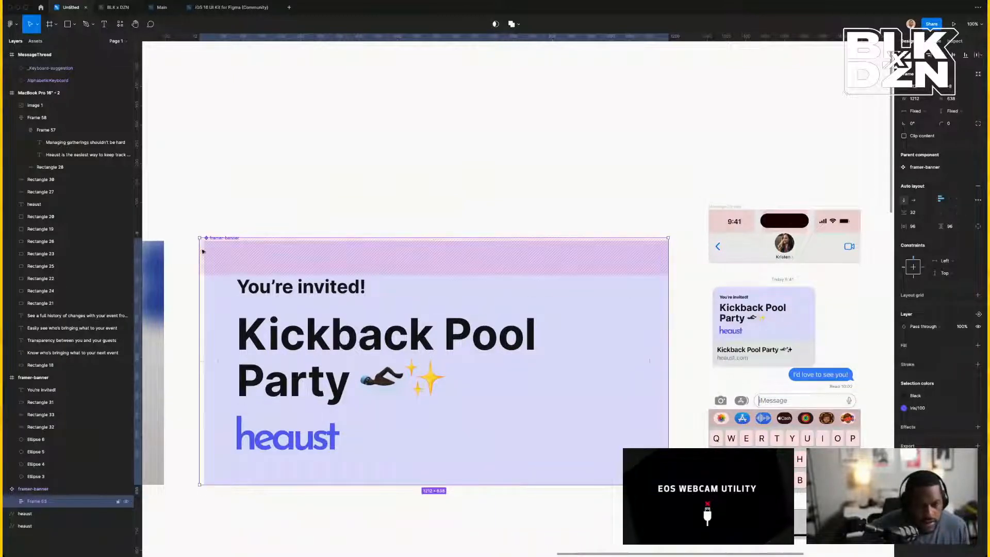
left_click_drag(200, 239, 205, 240)
left_click(356, 189)
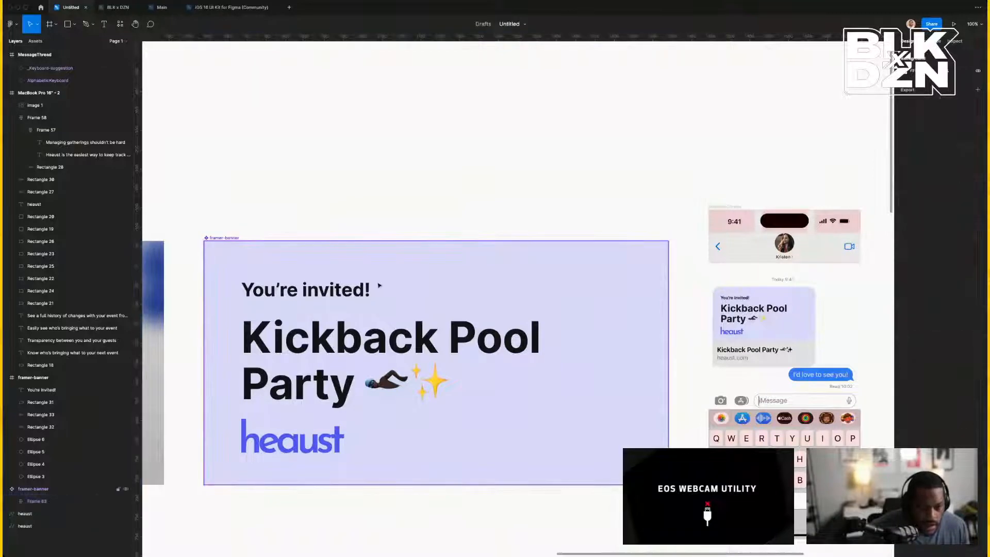
scroll(377, 286, "down", 5)
scroll(379, 285, "down", 2)
scroll(361, 268, "left", 3)
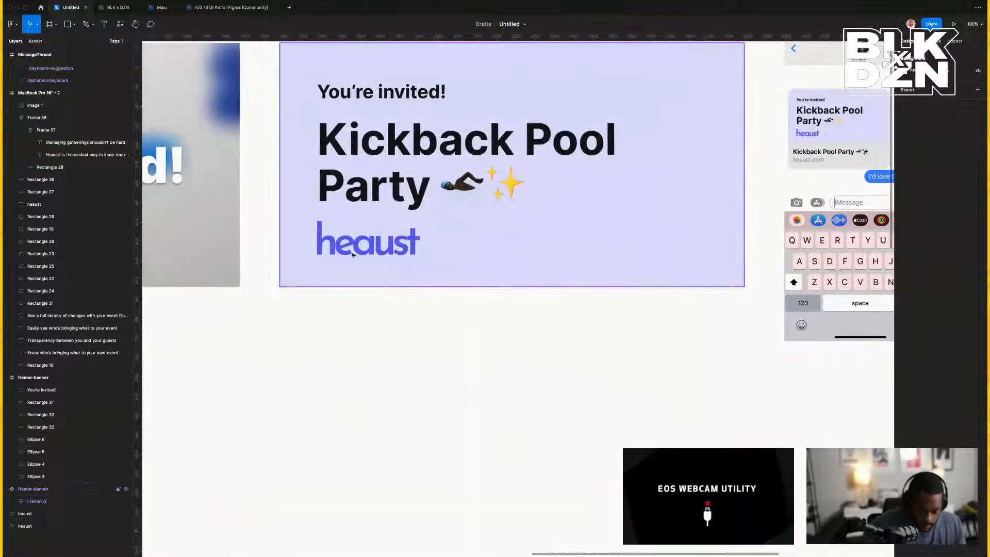
left_click(357, 243)
left_click(357, 243)
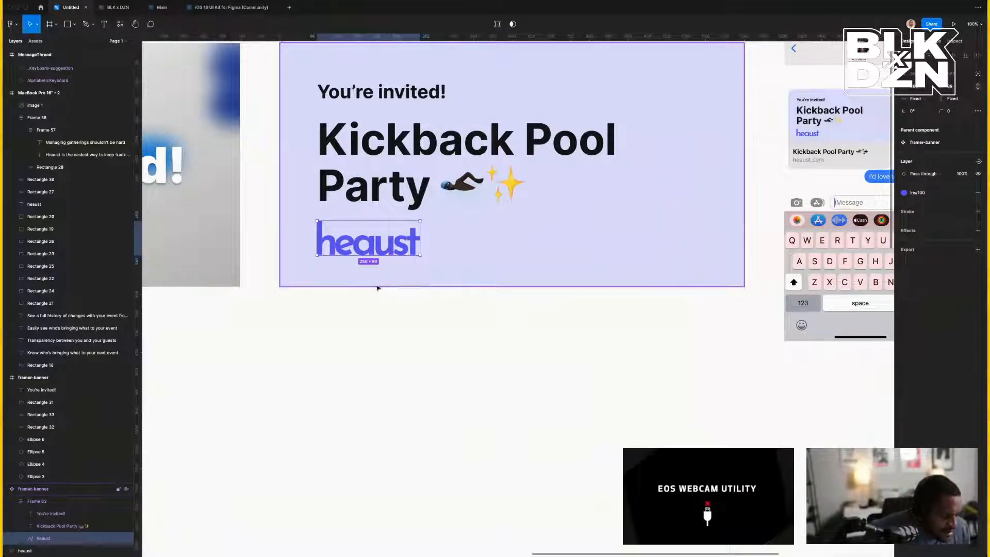
scroll(397, 340, "up", 5)
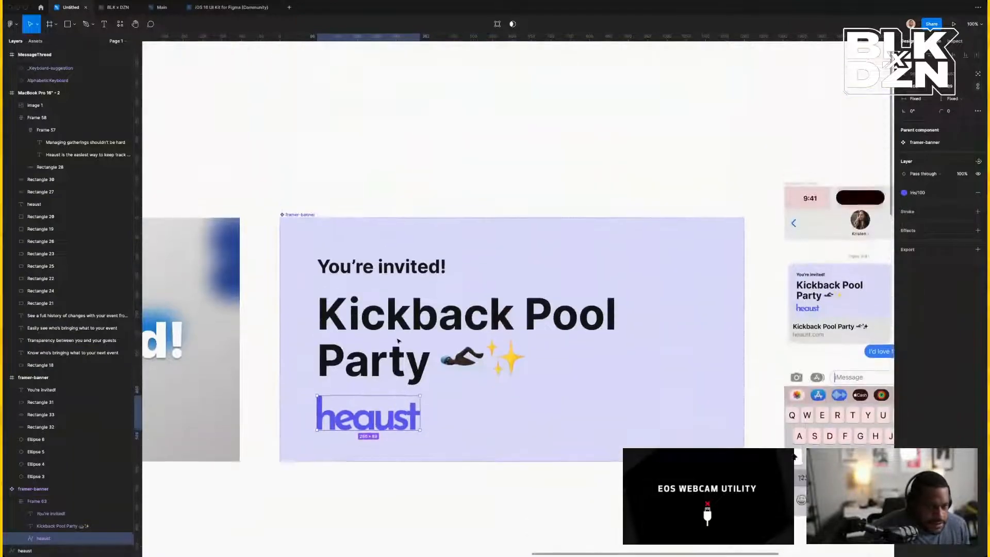
scroll(408, 338, "left", 5)
scroll(423, 334, "left", 10)
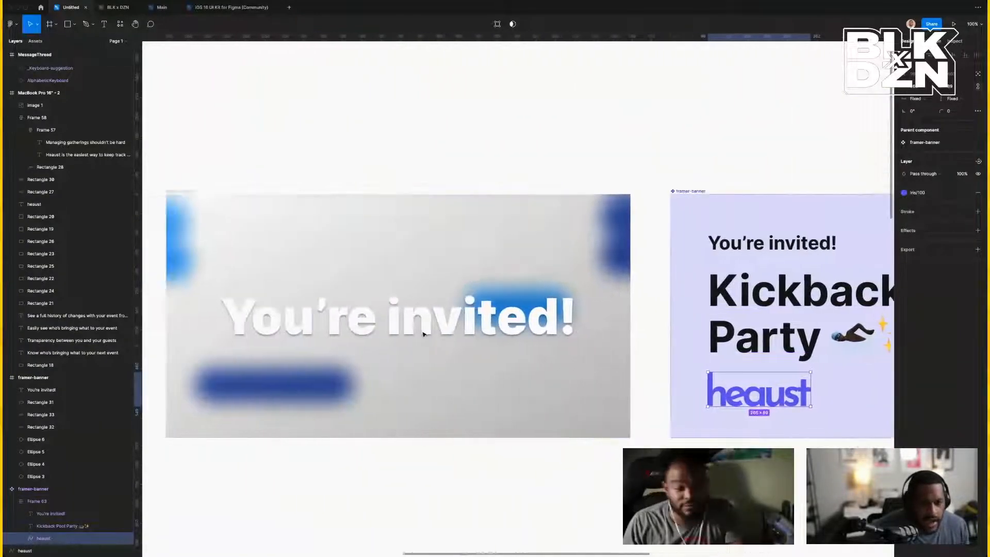
scroll(294, 281, "right", 1)
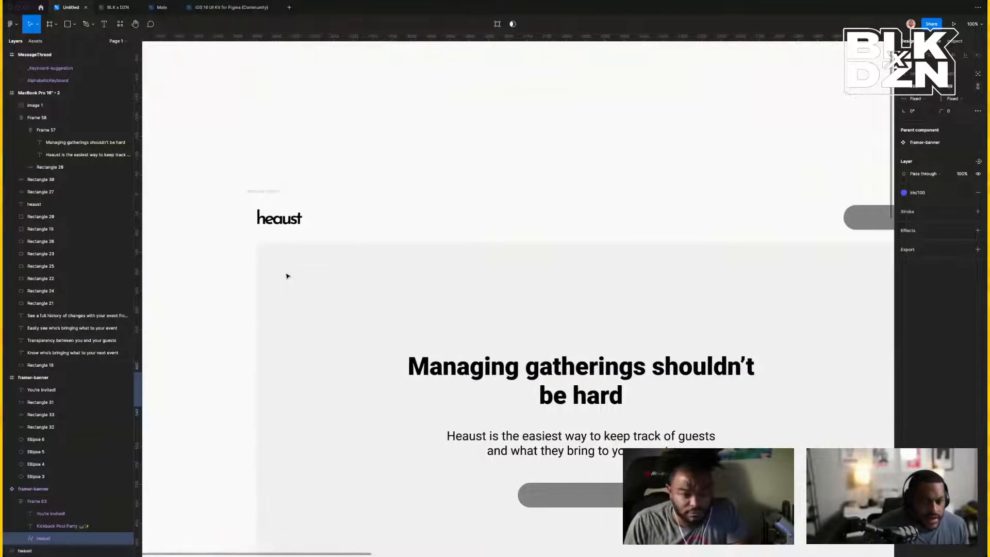
key("super+minus")
scroll(288, 276, "left", 2)
scroll(288, 275, "left", 12)
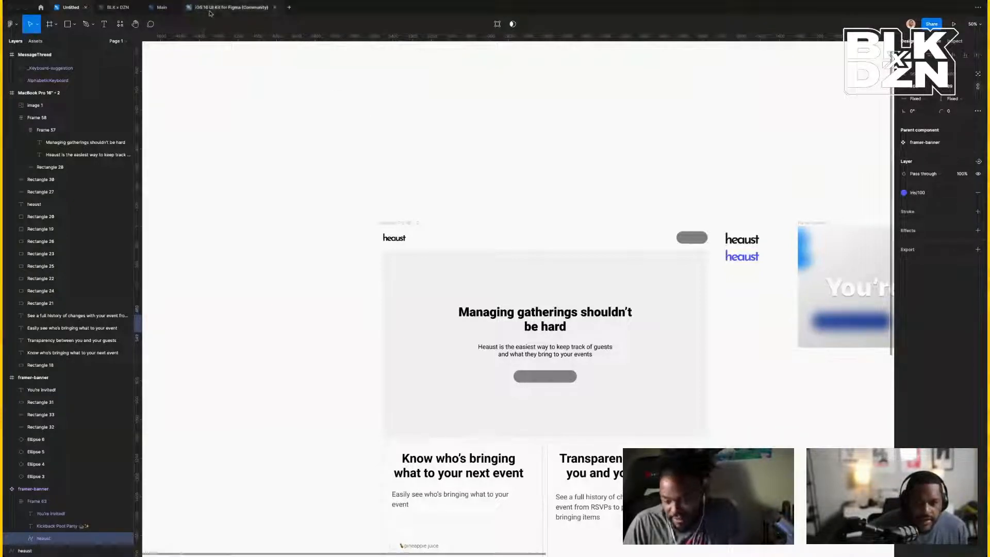
Copy Vector 1 and Vector 2 of the proposed_favicon 'h' from the Main file, then return to Untitled.
left_click(162, 7)
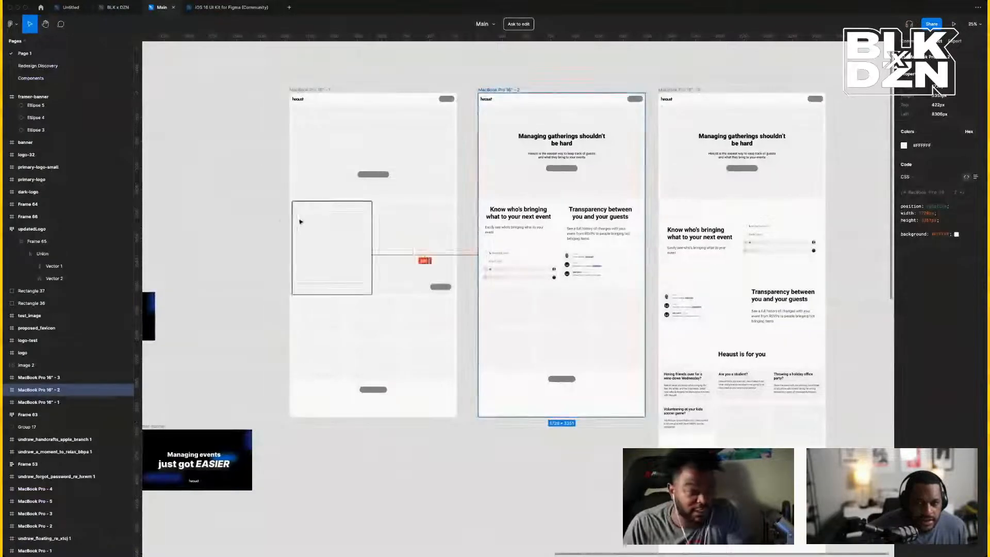
scroll(303, 218, "left", 3)
scroll(281, 222, "left", 8)
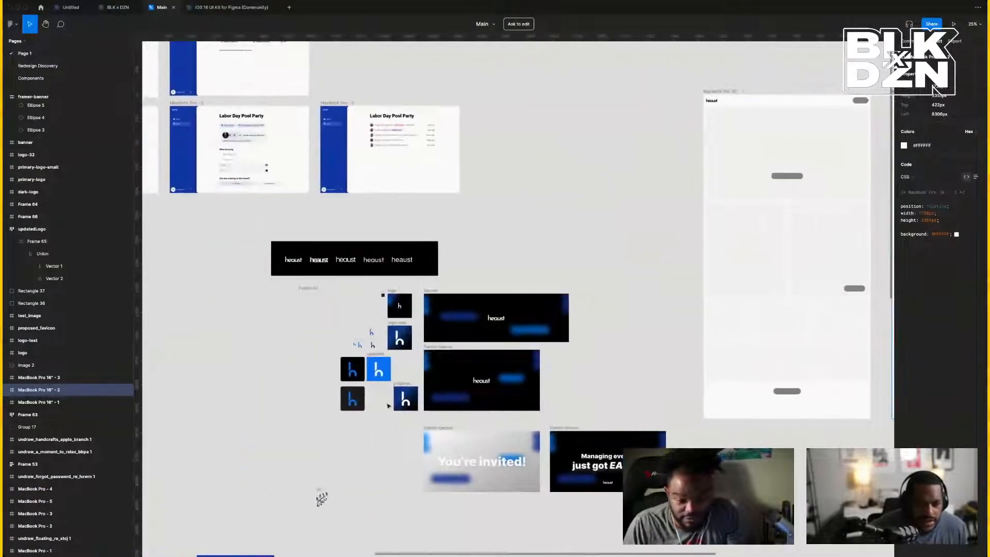
double_click(406, 398)
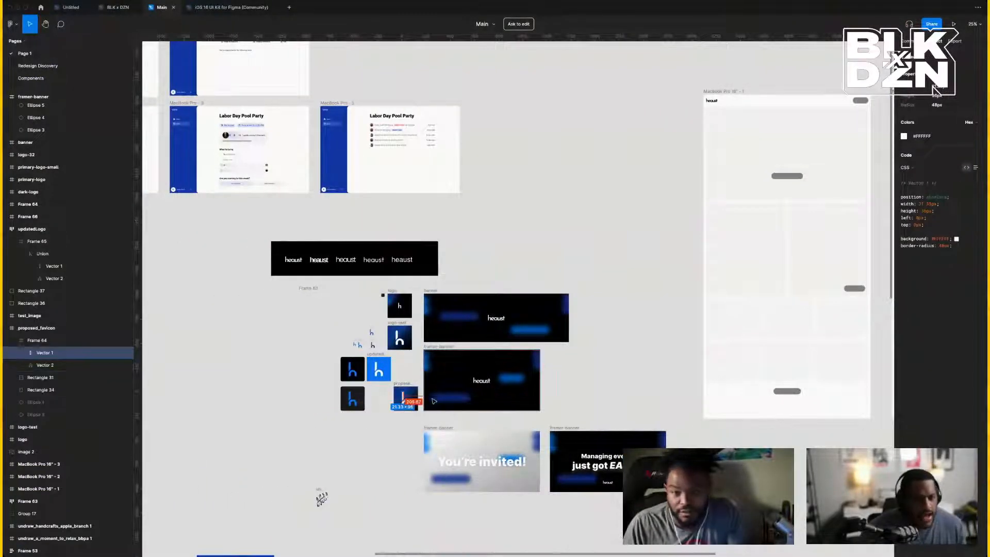
left_click(411, 426)
key("ctrl+equal")
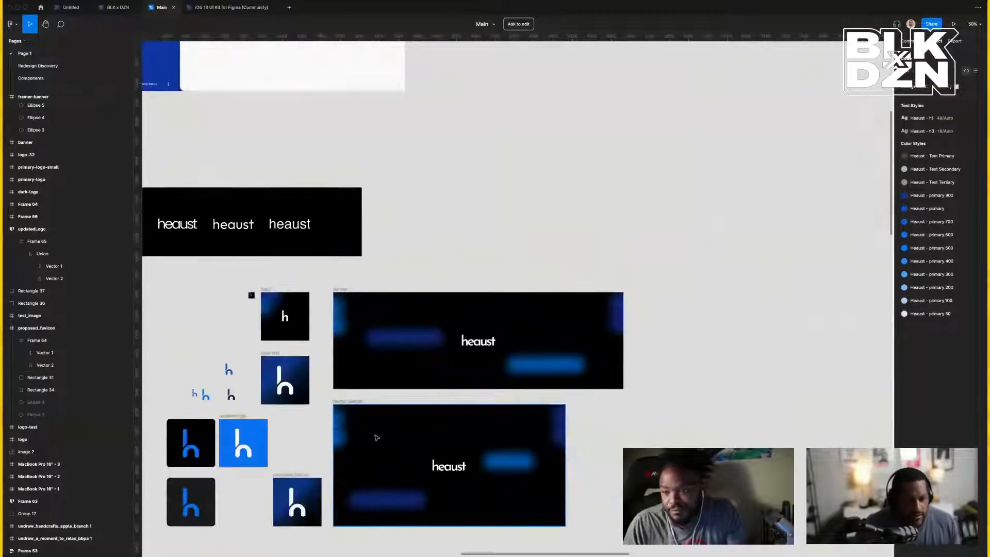
left_click(296, 511)
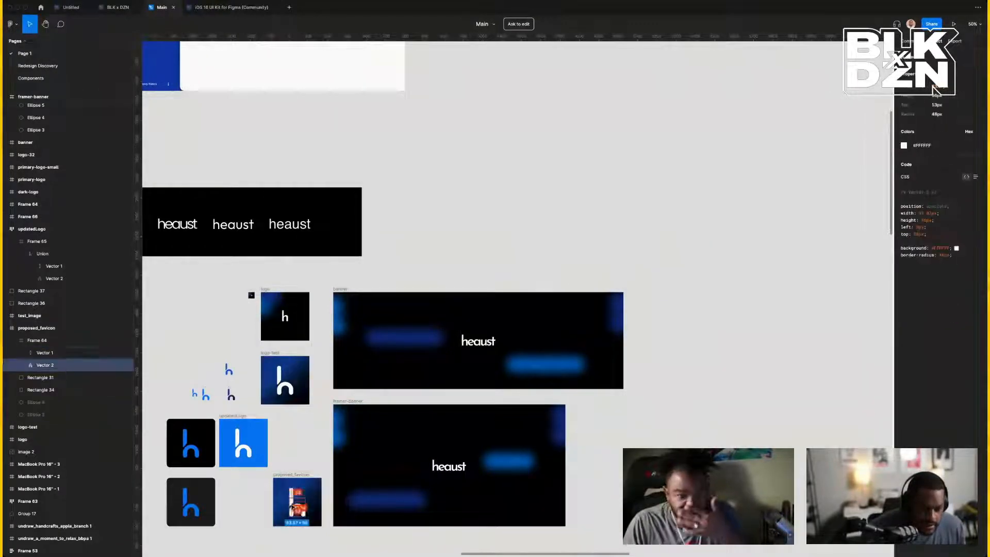
left_click(41, 356, "shift")
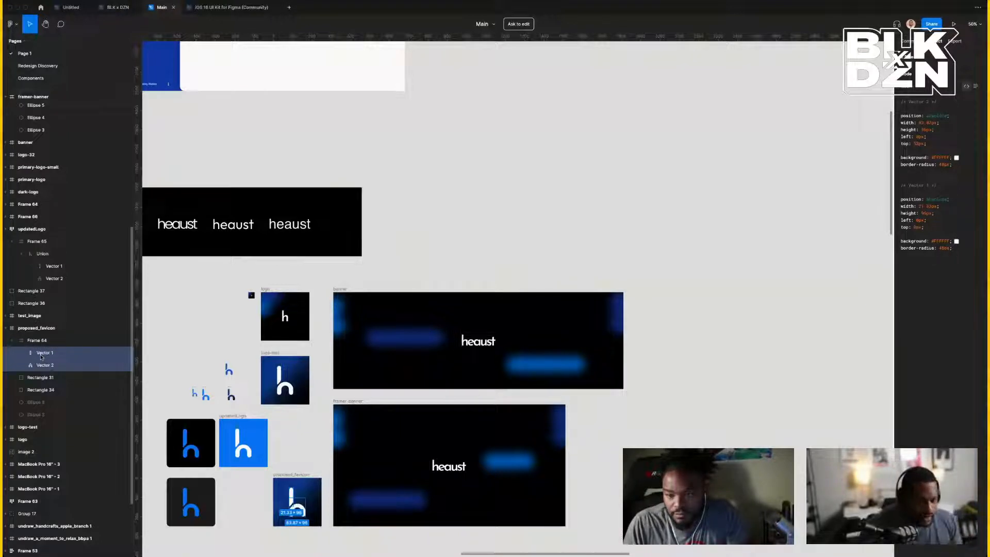
left_click(66, 7)
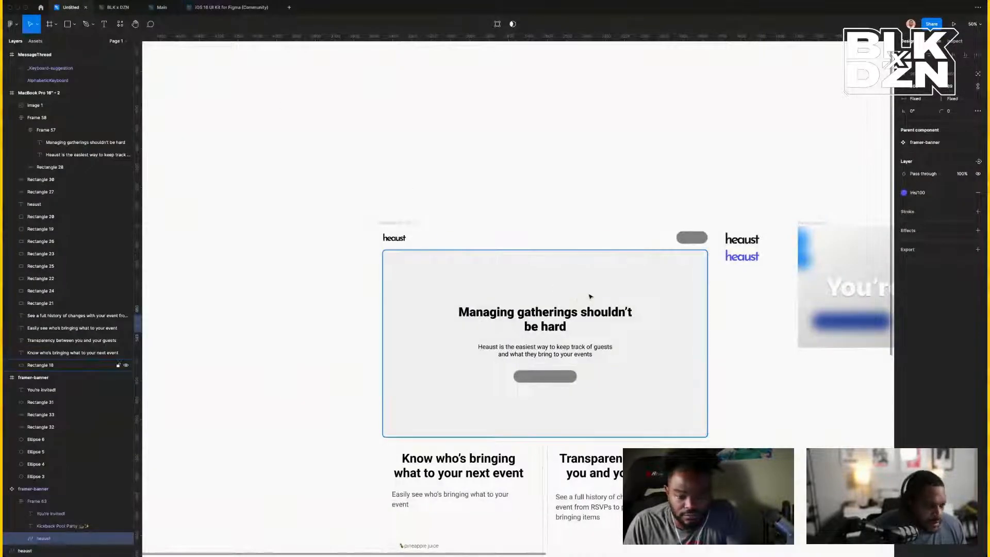
Paste the favicon's two 'h' vectors onto the canvas above the framer-banner frame.
scroll(590, 297, "down", 1)
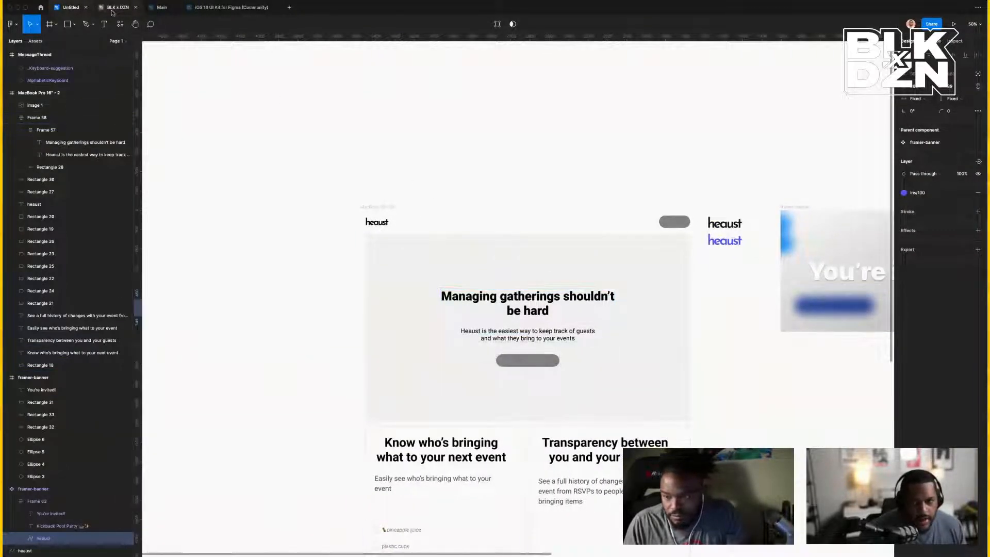
scroll(347, 122, "right", 10)
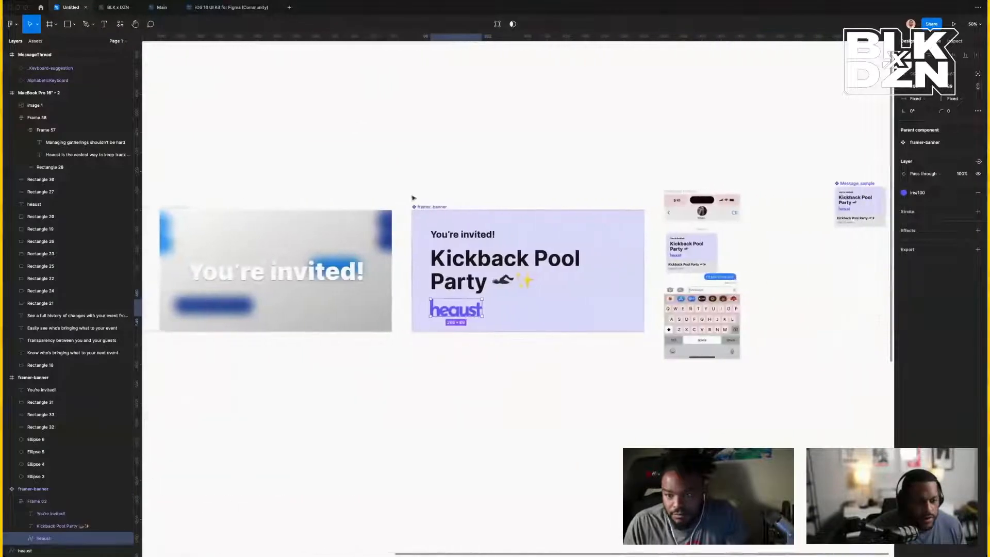
left_click(558, 320)
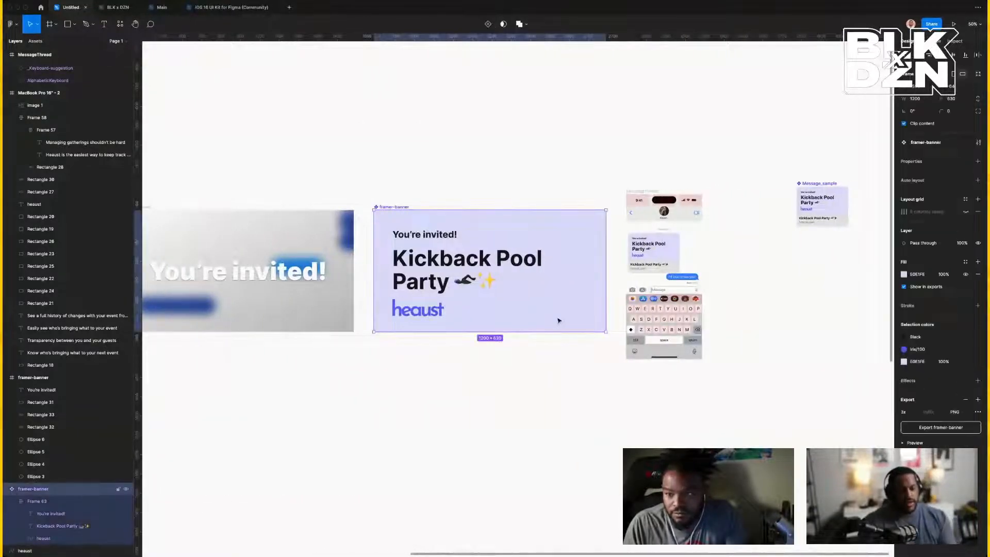
key("shift+0")
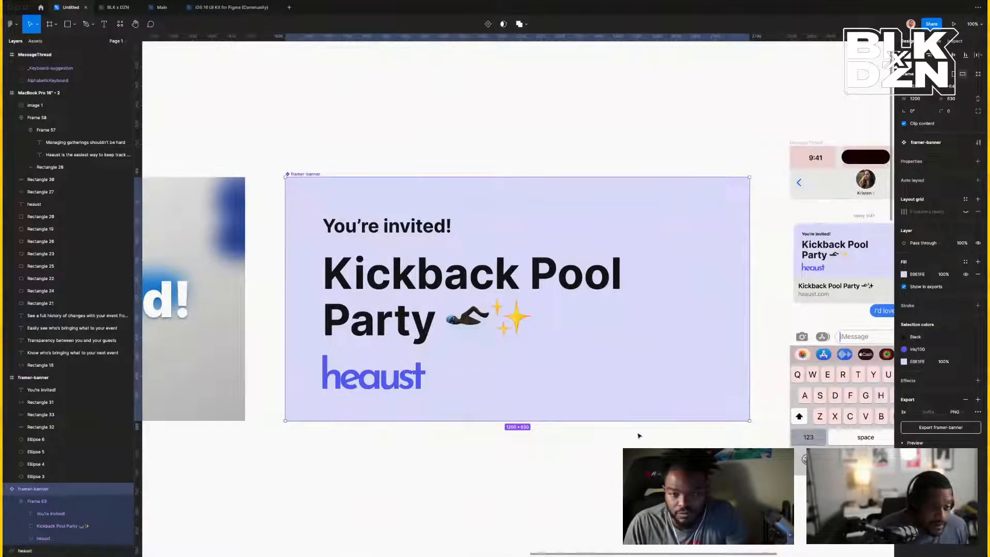
right_click(642, 380)
left_click(547, 461)
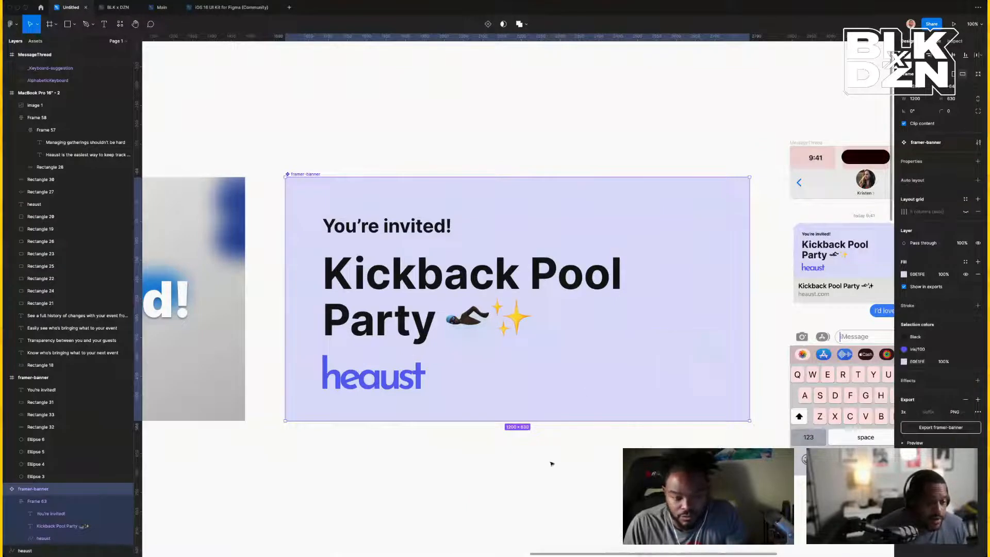
right_click(552, 463)
left_click(565, 469)
left_click_drag(578, 500, 620, 89)
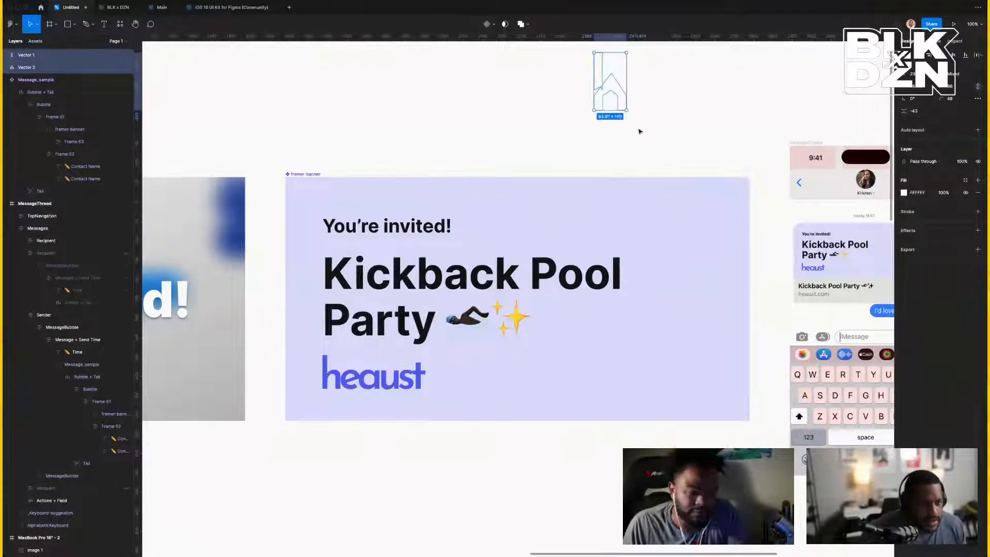
Fill the pasted vectors with the Iris/100 colour style and outline their strokes.
left_click(965, 180)
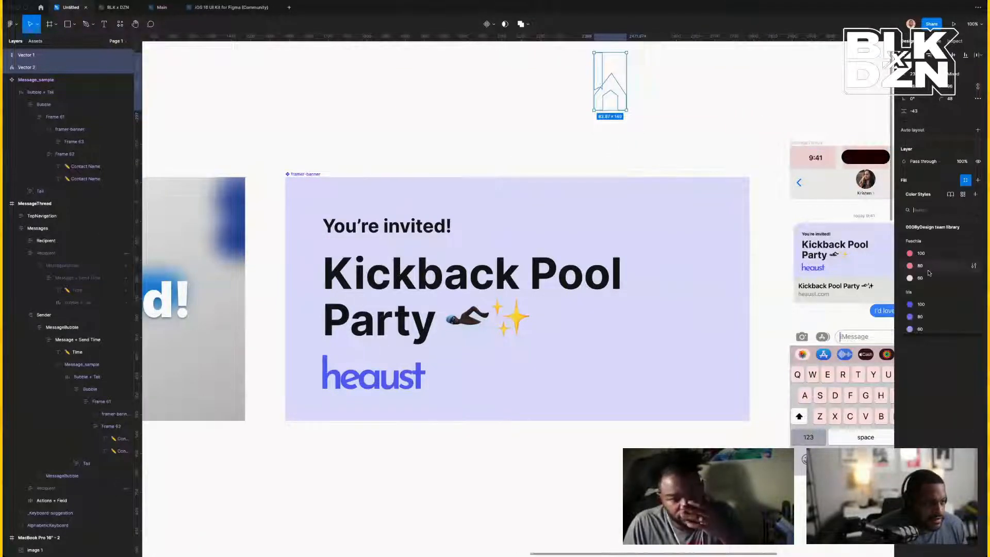
left_click(922, 304)
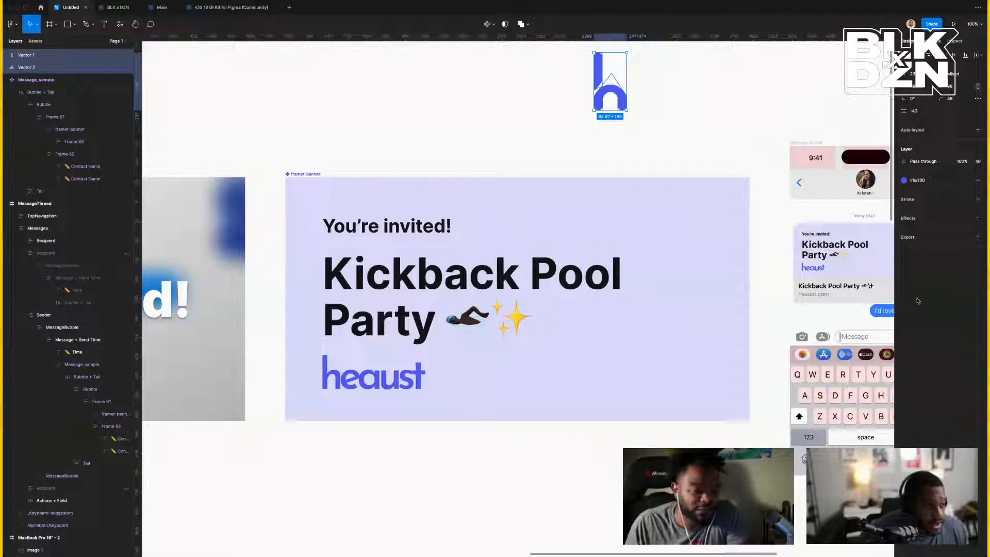
right_click(607, 96)
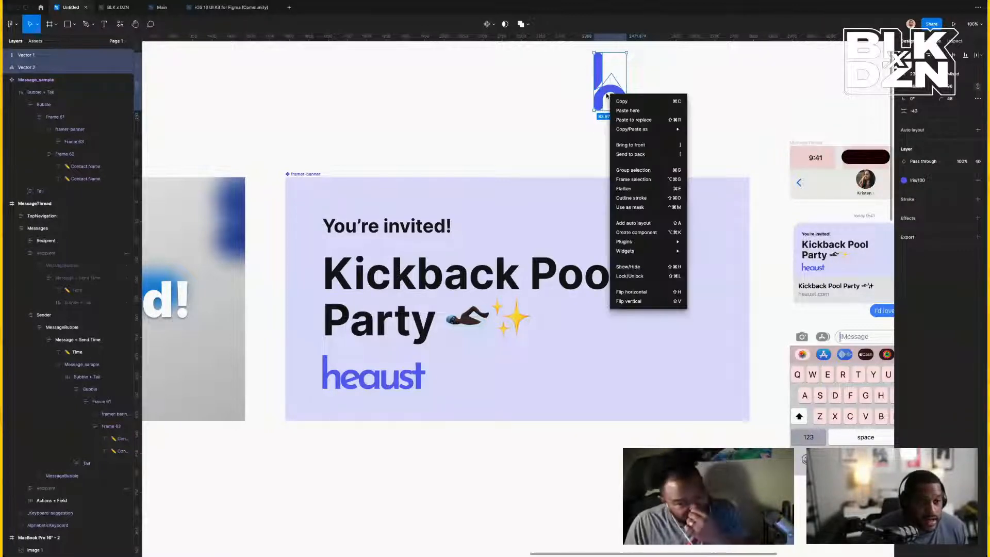
left_click(634, 198)
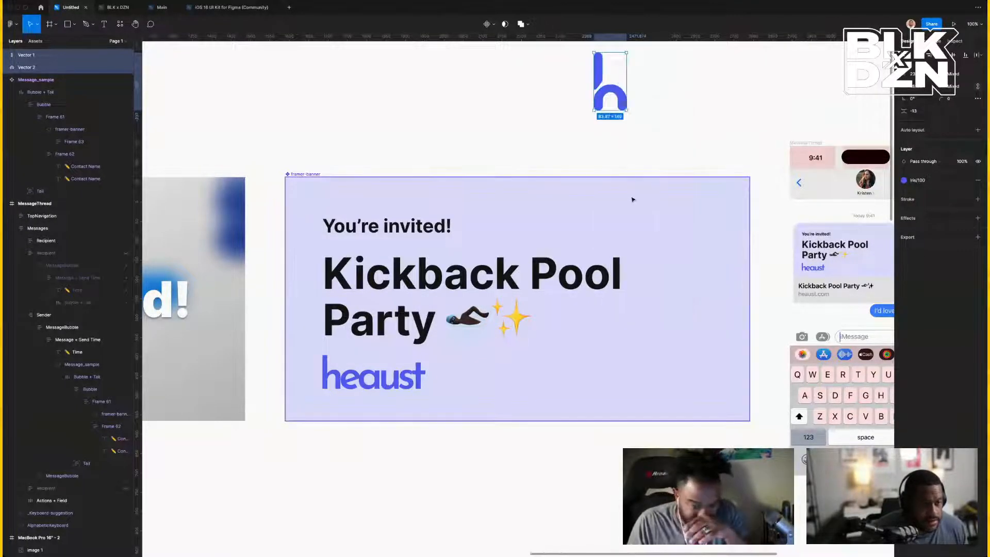
Merge both pieces of the 'h' into a single Union shape.
left_click(548, 103)
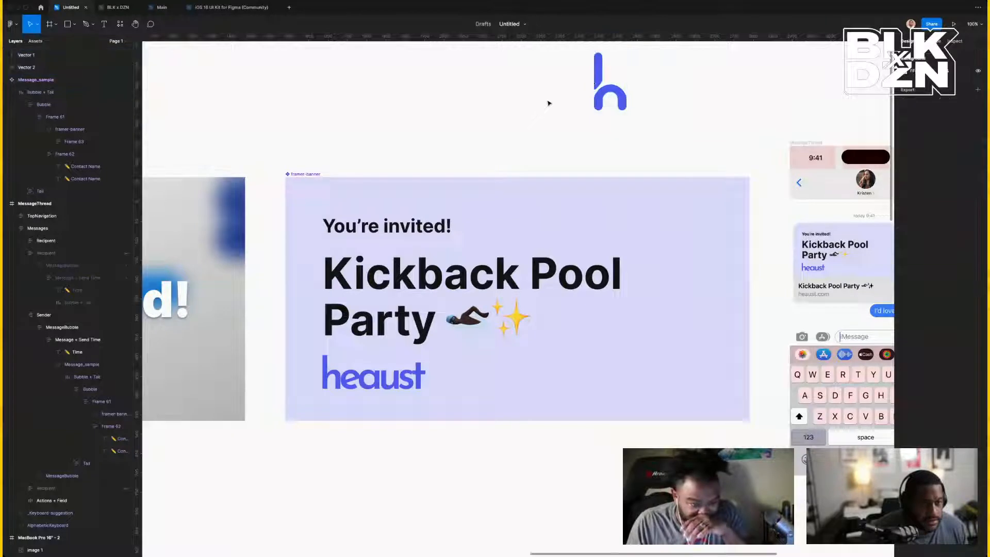
left_click(612, 93)
left_click_drag(546, 61, 651, 126)
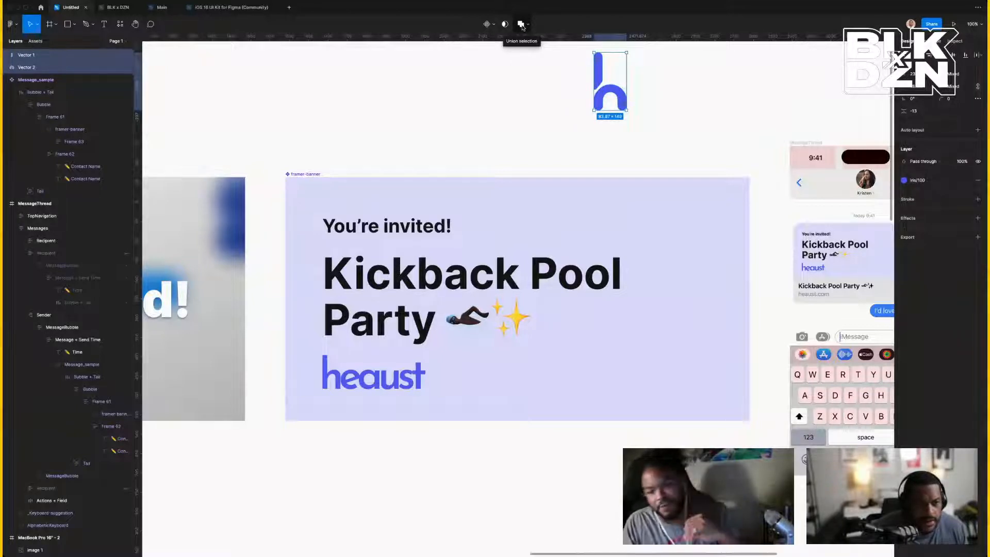
left_click(522, 25)
left_click(570, 91)
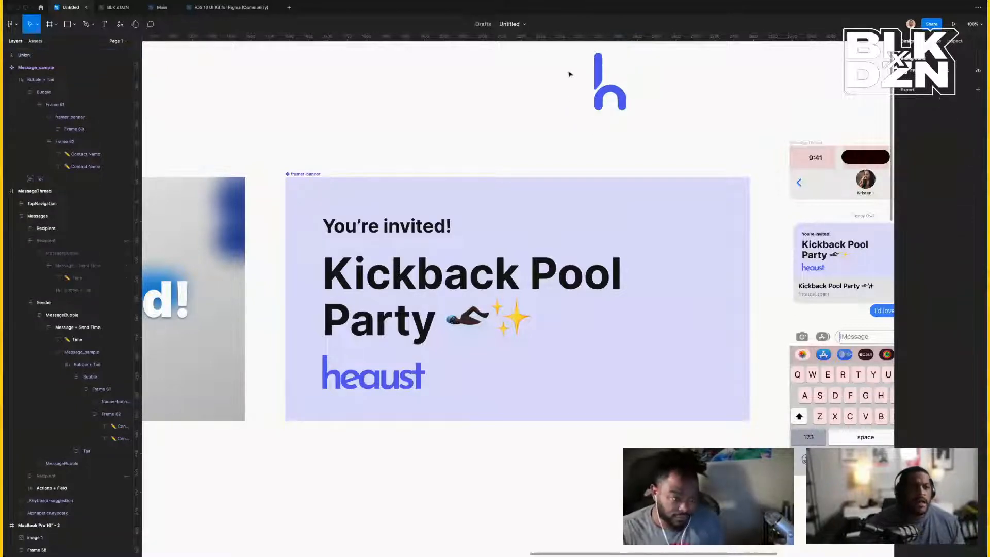
left_click(598, 91)
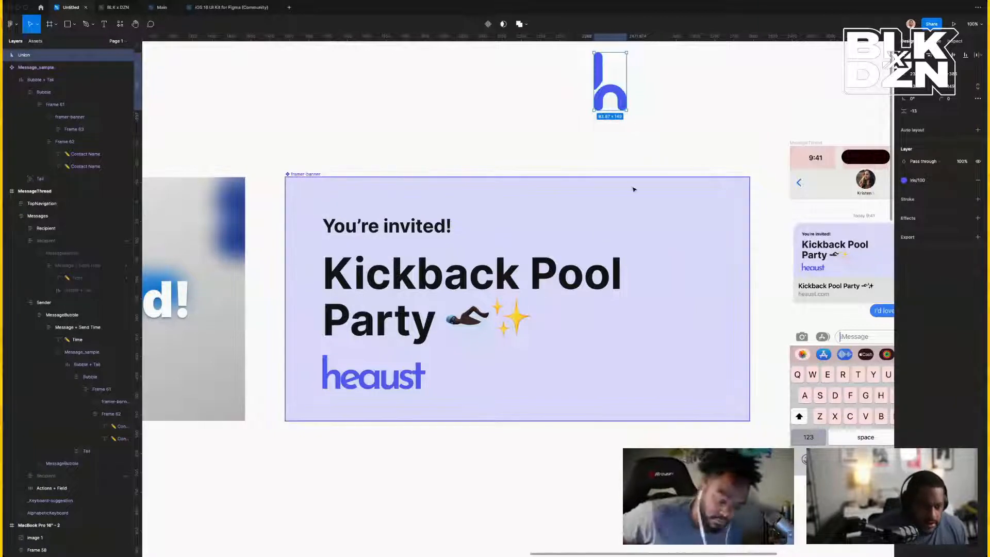
Ungroup Frame 63 in the banner, keeping its three text and logo children.
left_click(632, 215)
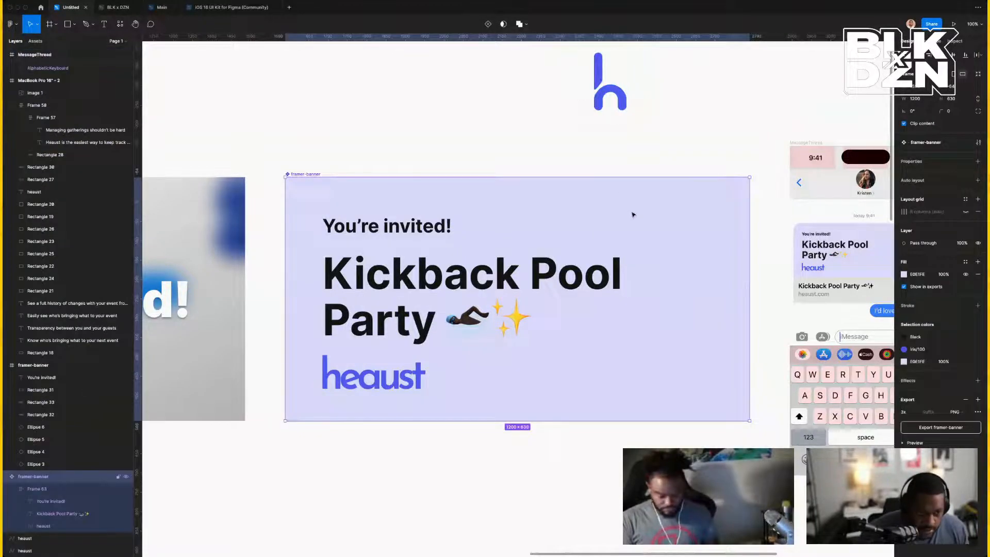
double_click(505, 273)
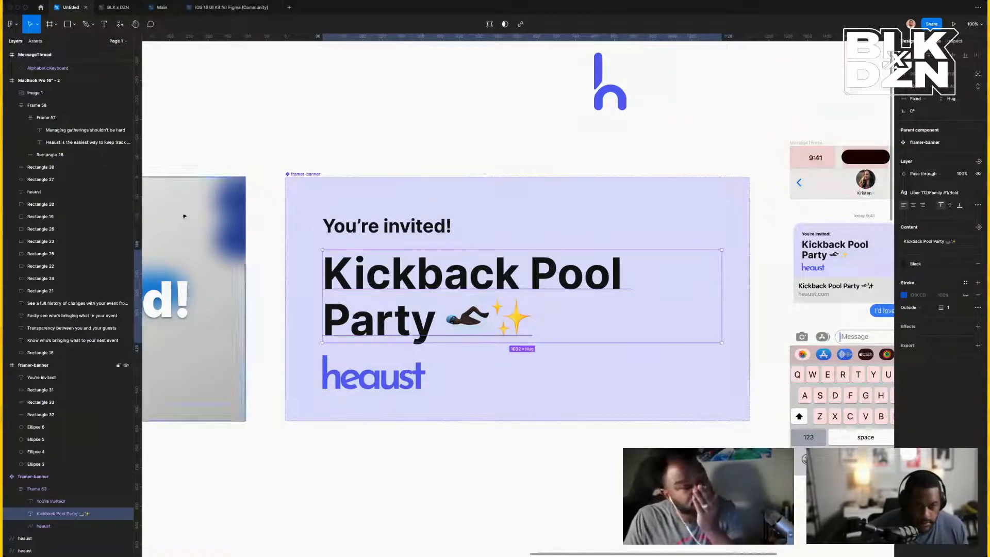
left_click(59, 487)
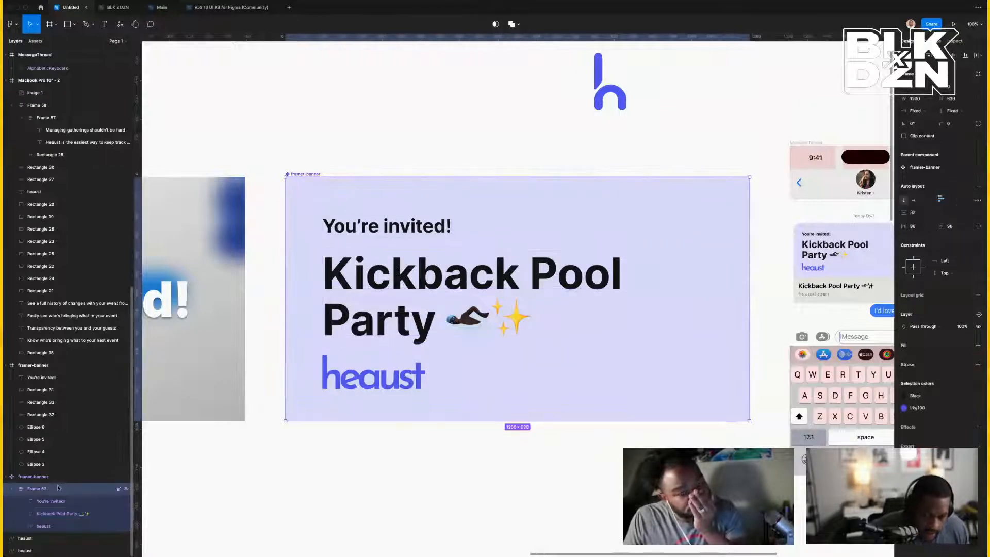
key("ctrl+shift+g")
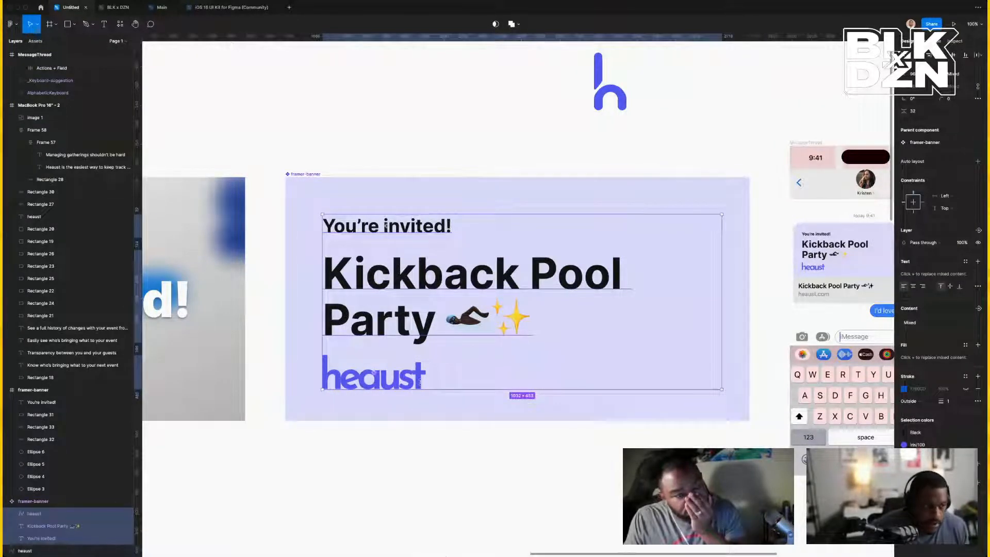
Paste a copy of the blue 'h' into the banner and move it to the right edge.
scroll(385, 411, "right", 3)
key("ctrl+v")
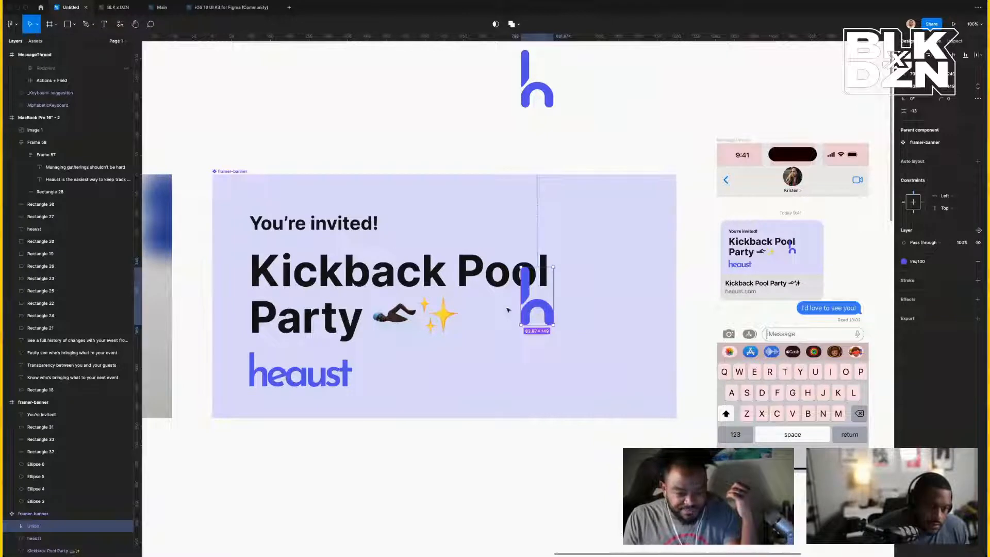
left_click_drag(550, 310, 421, 342)
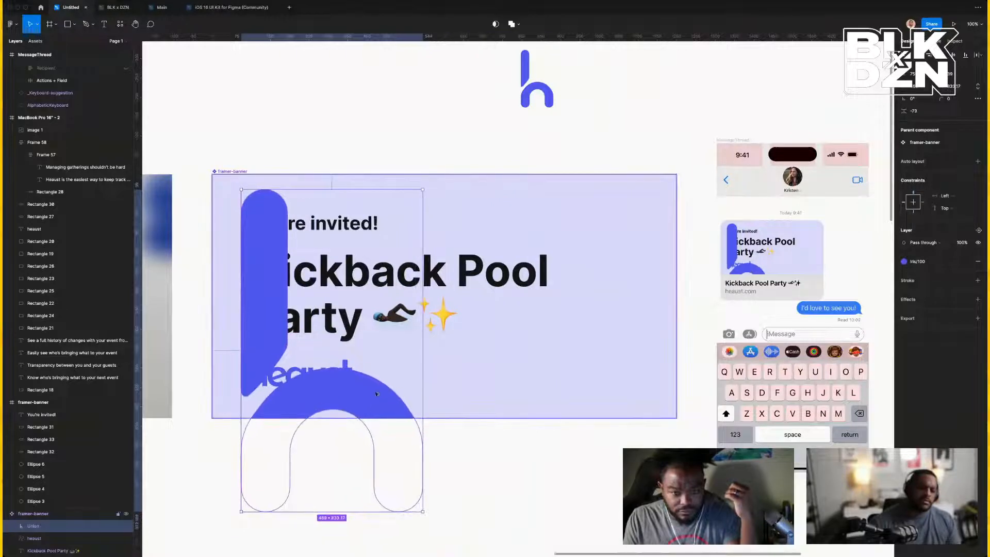
left_click_drag(385, 404, 679, 347)
key("super+z")
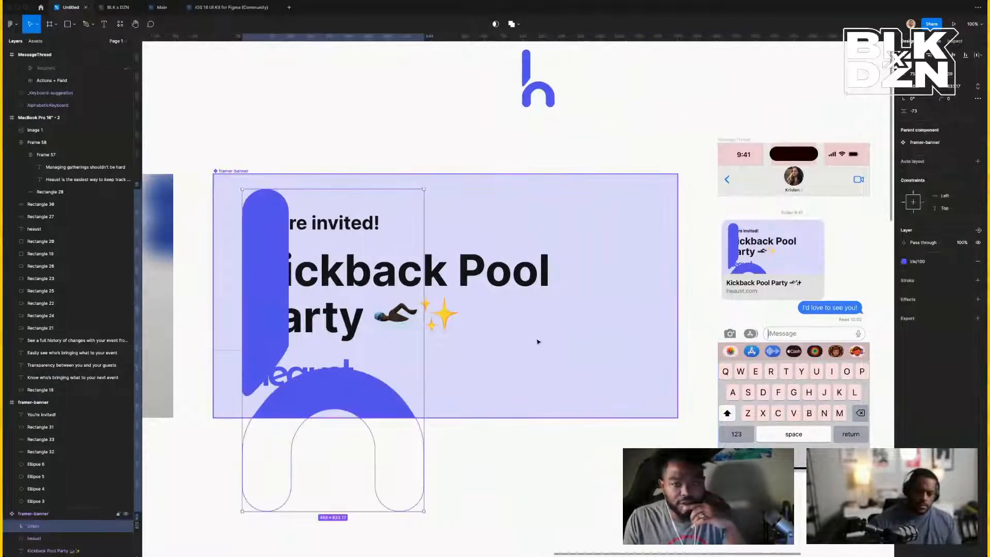
left_click_drag(370, 393, 339, 303)
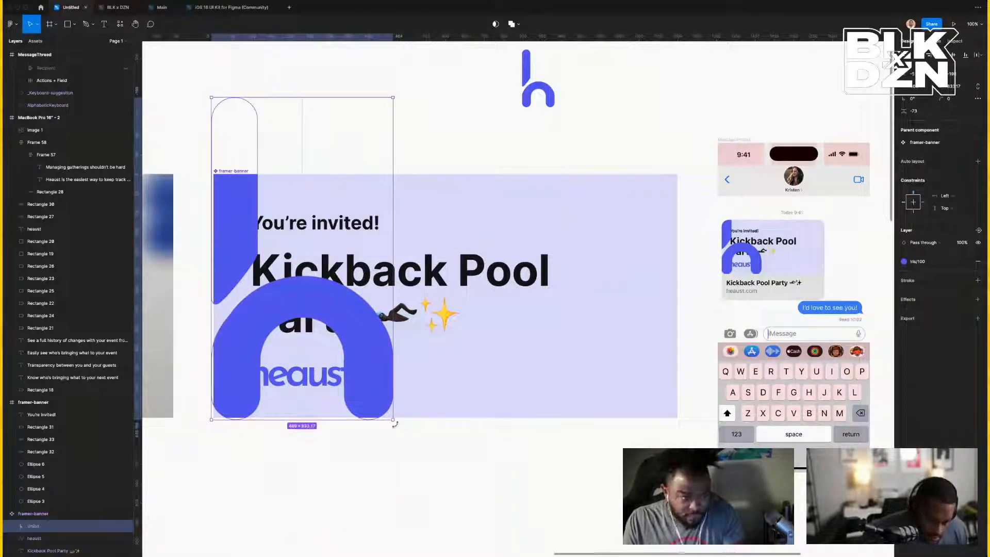
Tilt the 'h' slightly clockwise, slide it further right, and send it behind the headline.
left_click_drag(401, 429, 433, 392)
left_click_drag(477, 406, 670, 406)
scroll(71, 466, "down", 1)
scroll(71, 464, "down", 1)
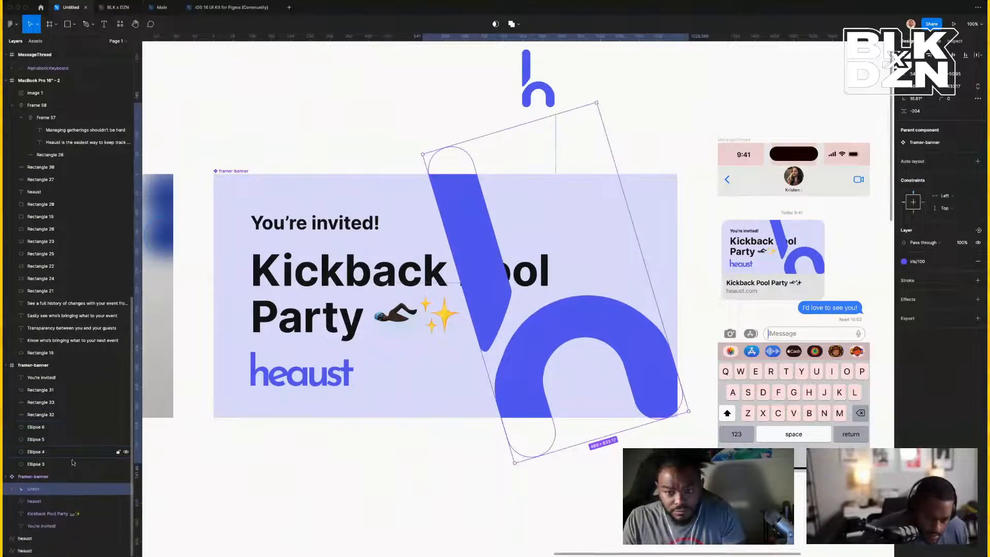
key("ctrl+shift+bracketleft")
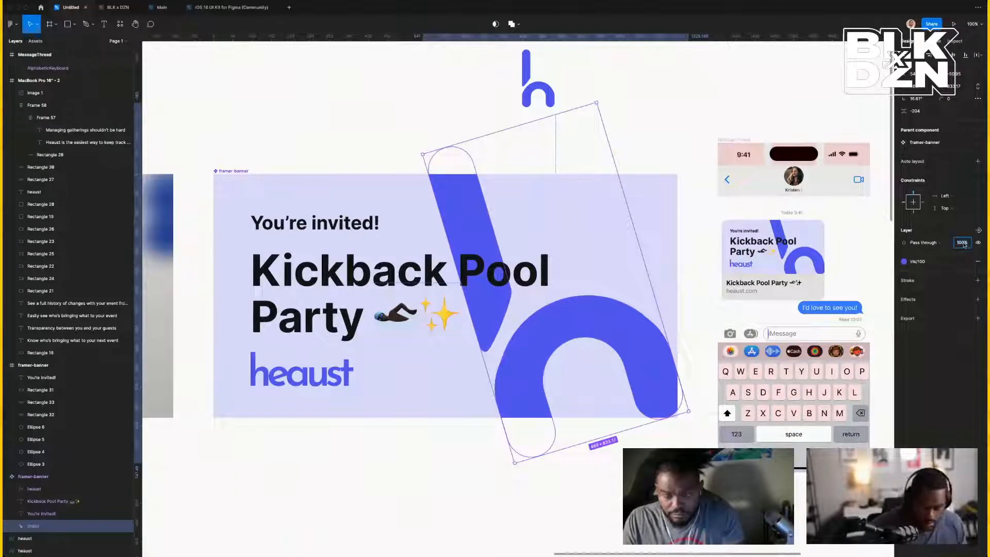
Set the large 'h' layer's opacity to 10%.
type("10")
key("Return")
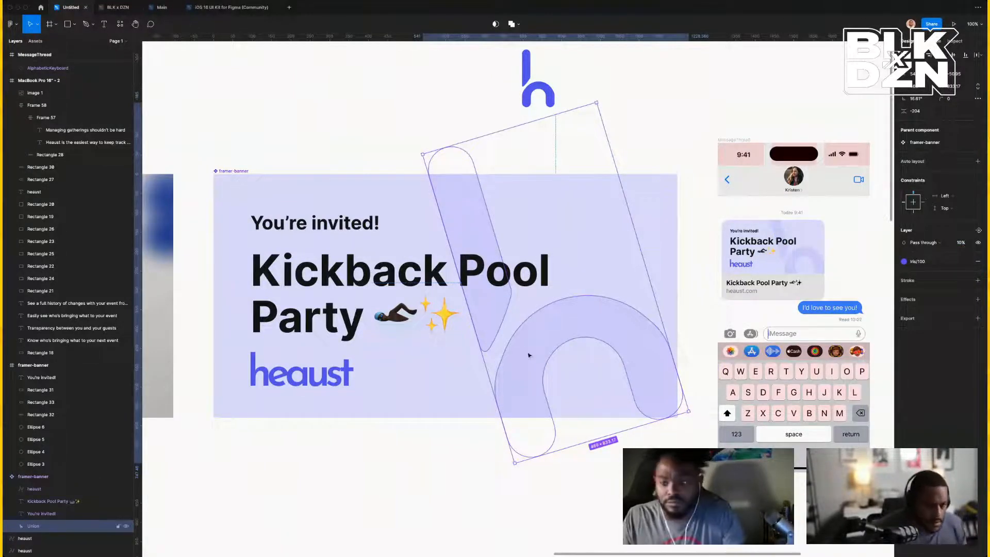
left_click(630, 162)
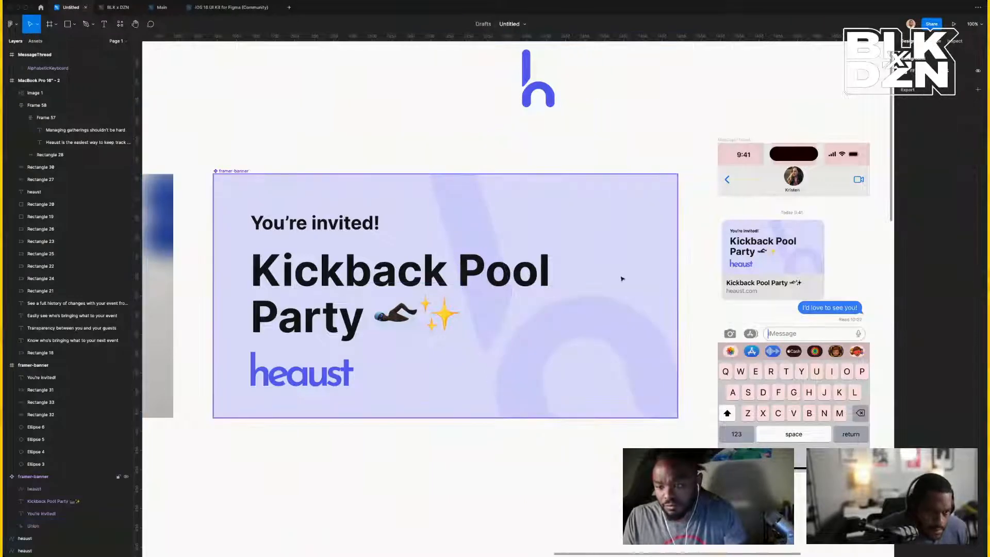
left_click(617, 329)
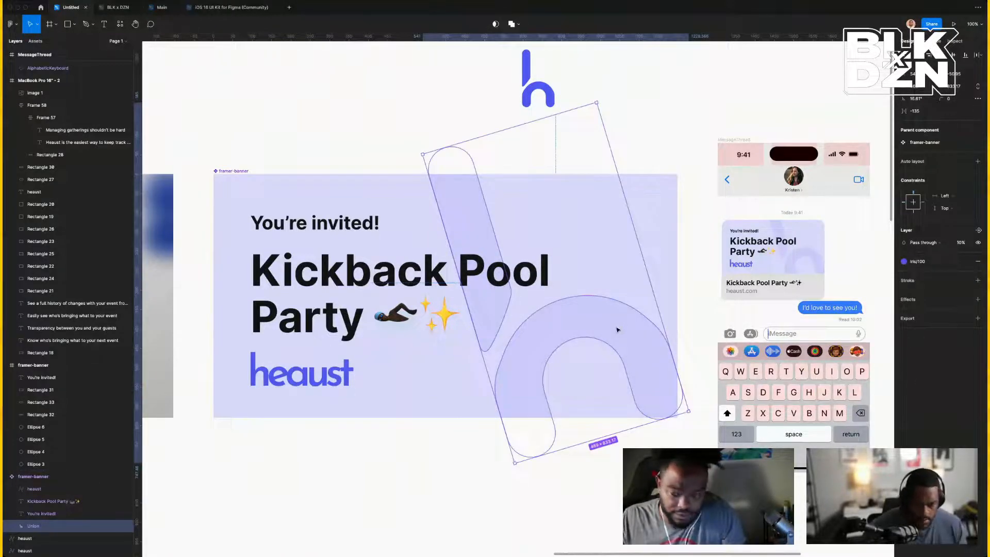
Shrink the 'h' to about 318×567 and reposition it near the banner's right edge.
left_click_drag(632, 327, 641, 334)
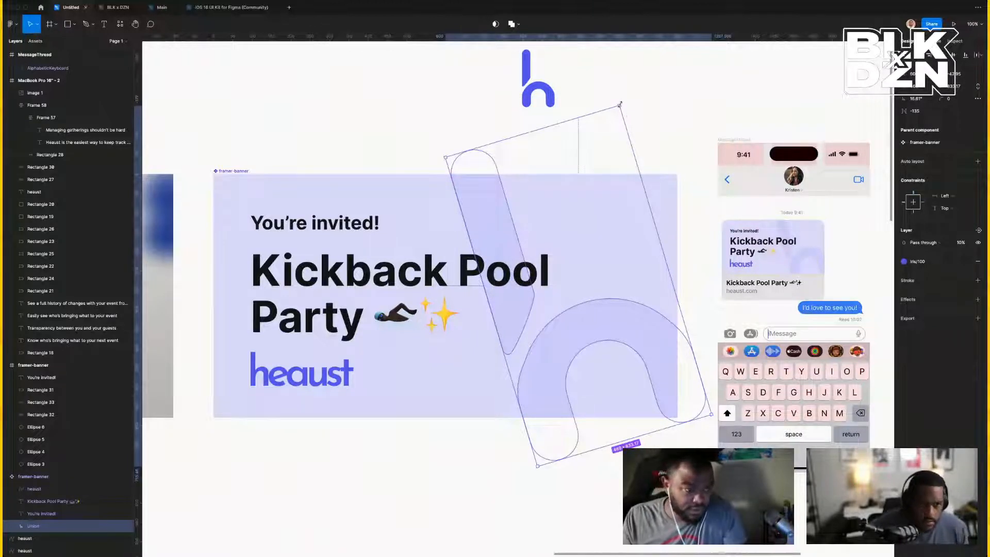
left_click_drag(620, 105, 611, 116)
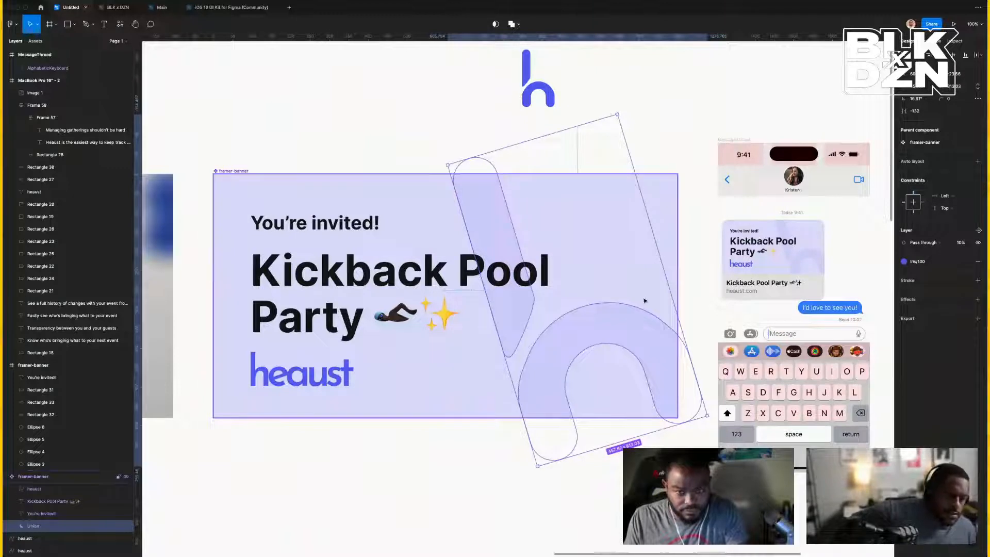
left_click_drag(651, 355, 625, 343)
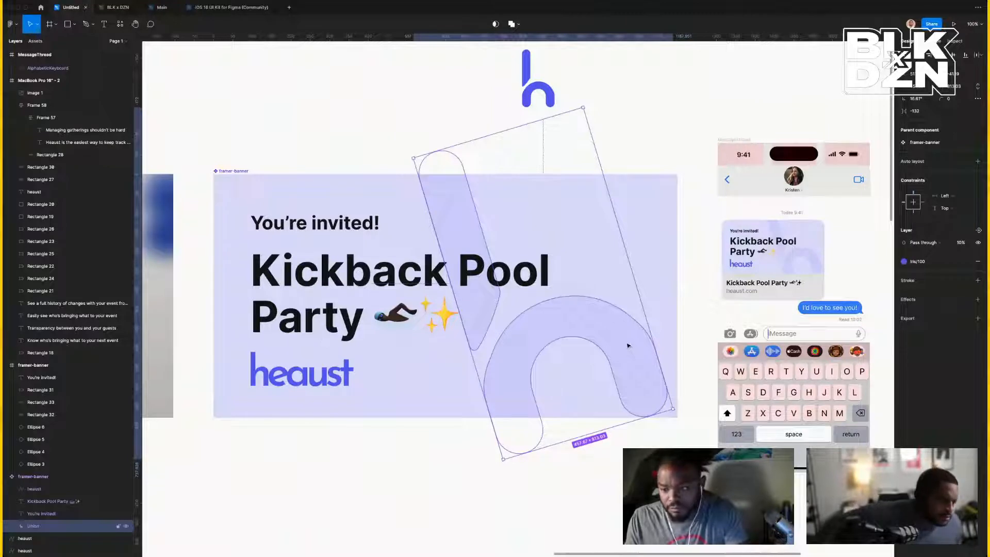
left_click_drag(628, 346, 632, 320)
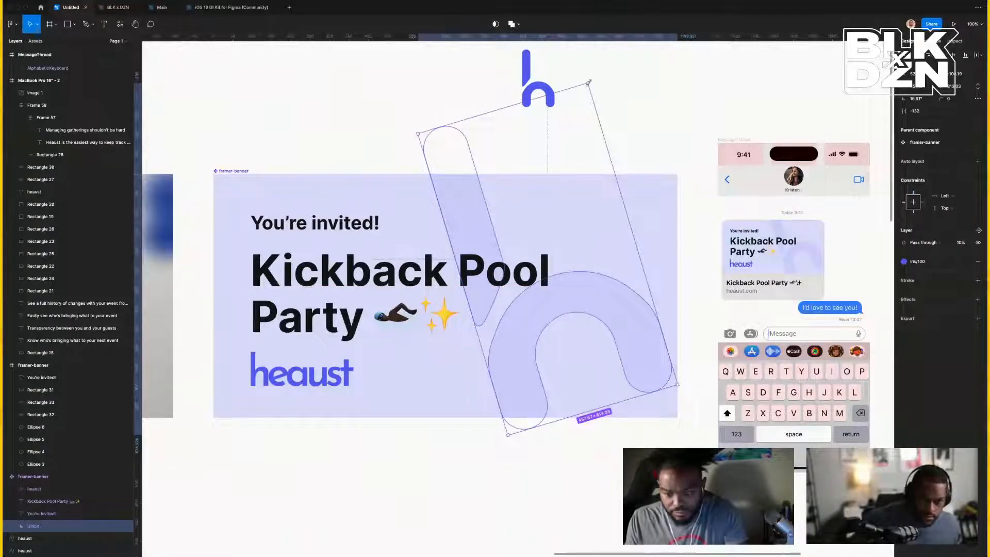
left_click_drag(589, 81, 563, 140)
left_click_drag(608, 325, 627, 338)
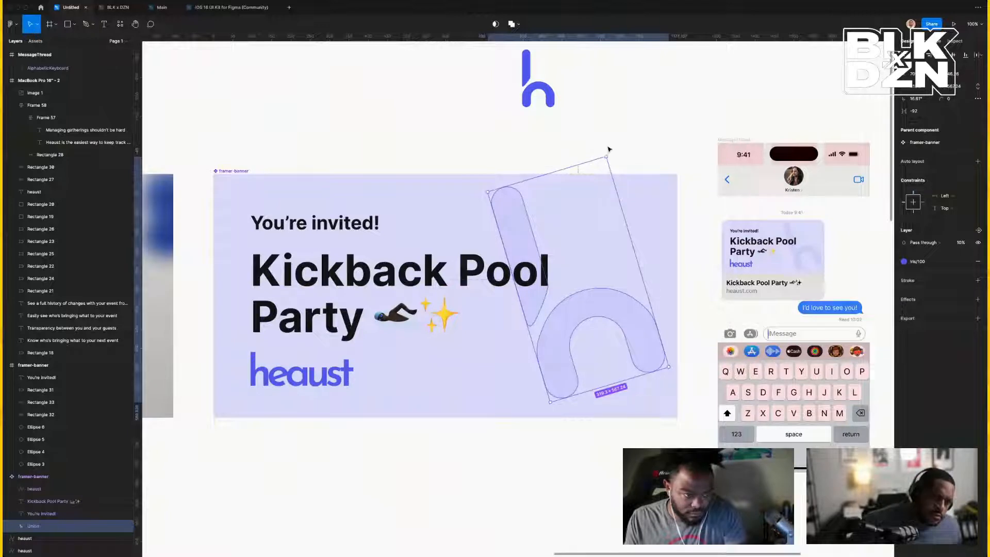
Stand the 'h' upright at 0°, set its vertical position, and trim its height slightly.
left_click_drag(608, 155, 638, 169)
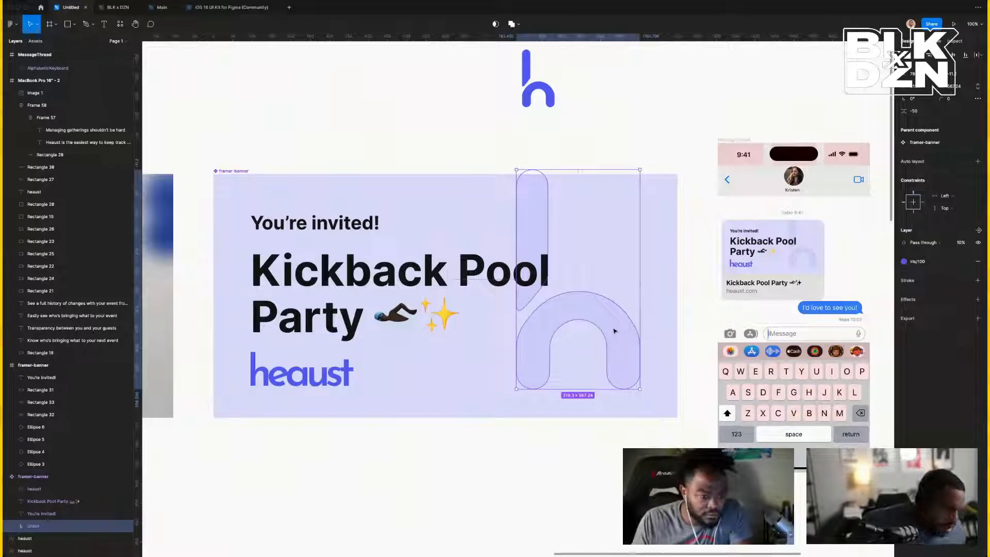
left_click_drag(614, 331, 634, 343)
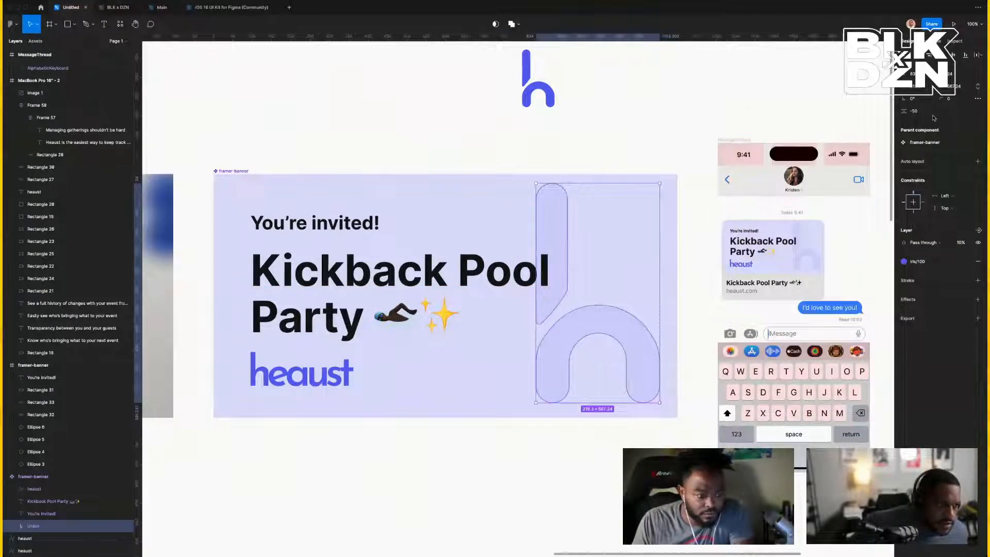
left_click(926, 115)
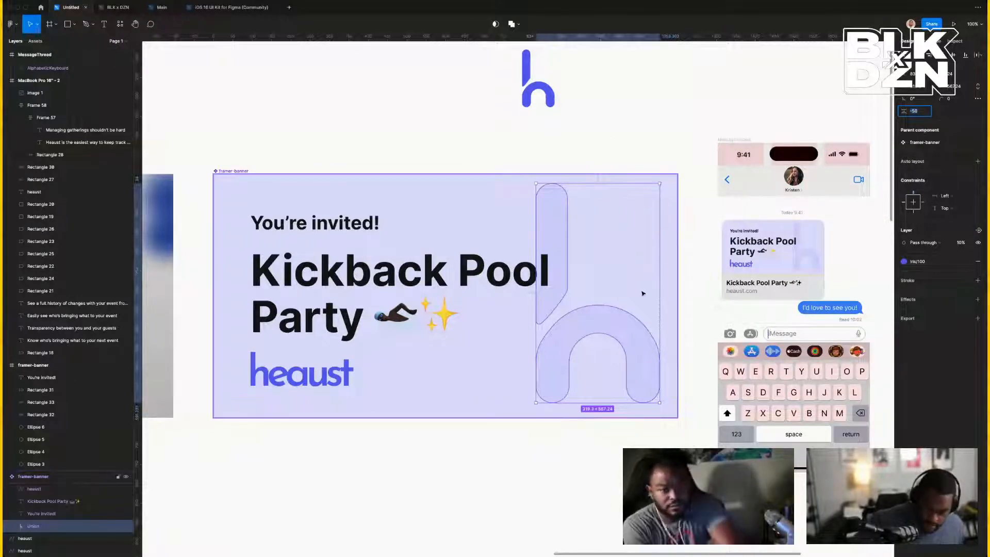
left_click_drag(659, 183, 654, 186)
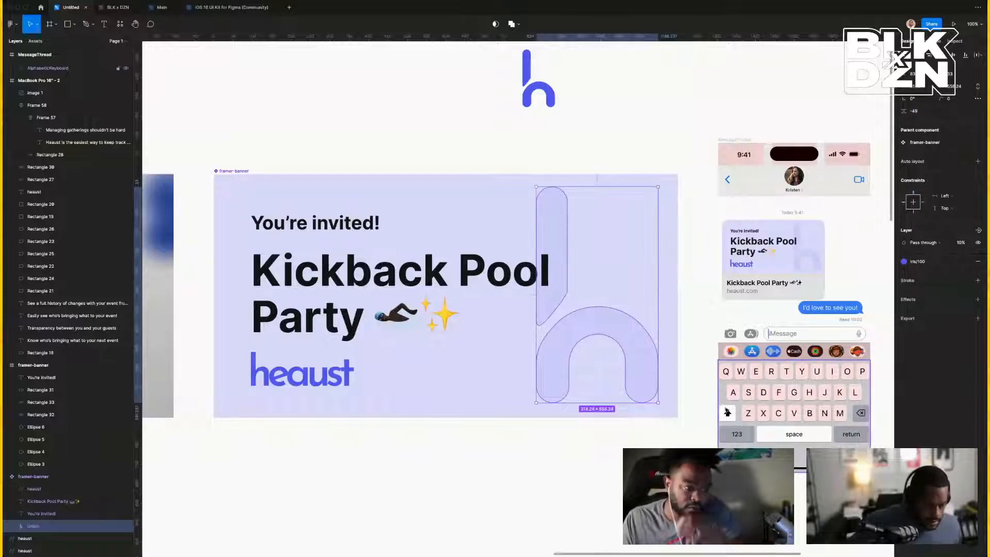
Select and copy the arch (Vector 2) from inside the 'h' Union.
left_click(711, 387)
left_click(642, 378)
double_click(642, 378)
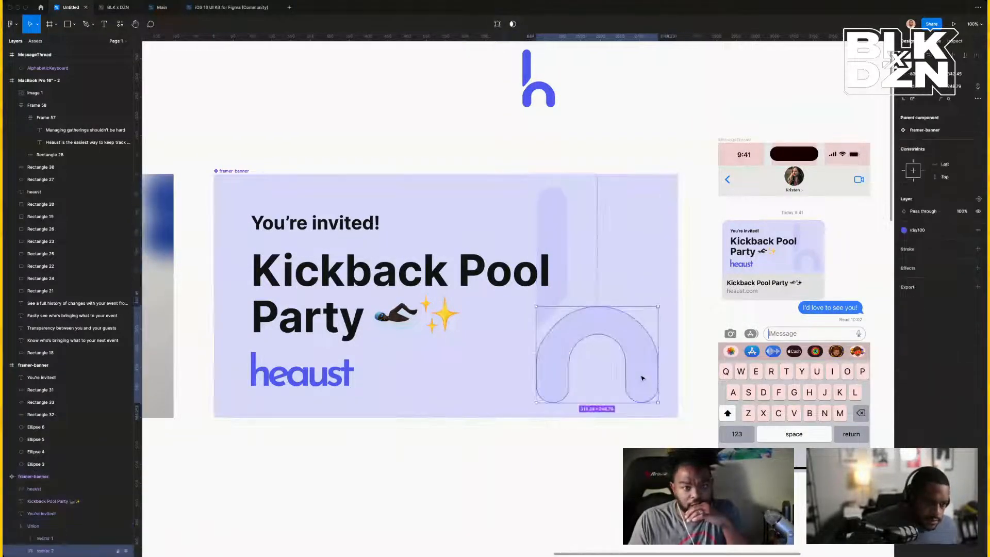
double_click(642, 378)
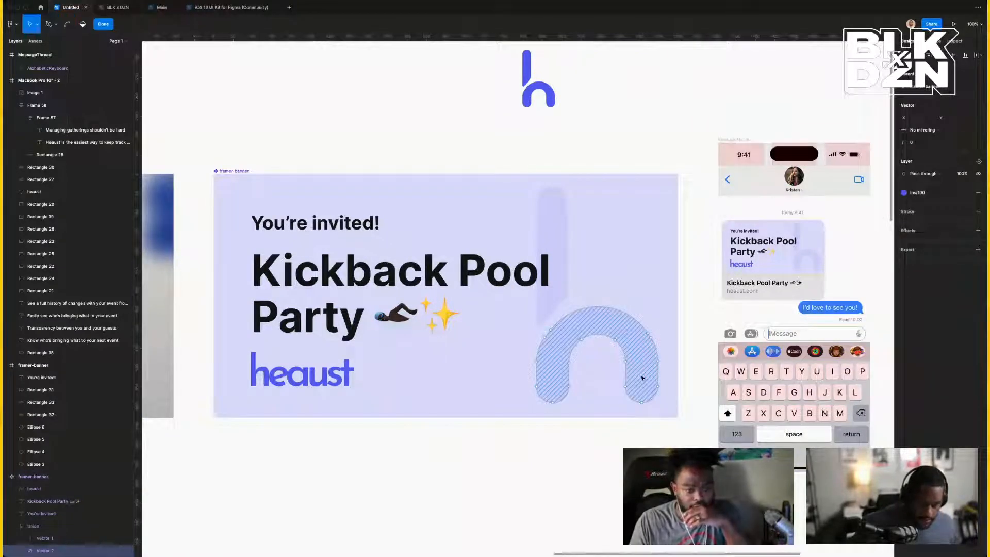
key("Escape")
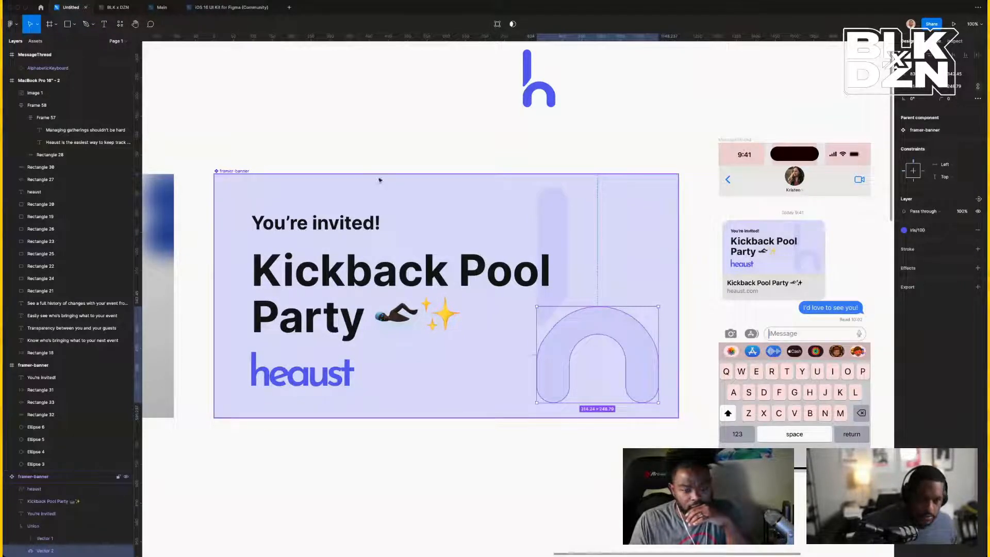
left_click(343, 154)
Paste the arch copy into the banner's top-left corner, rotated to about -135°.
key("ctrl+v")
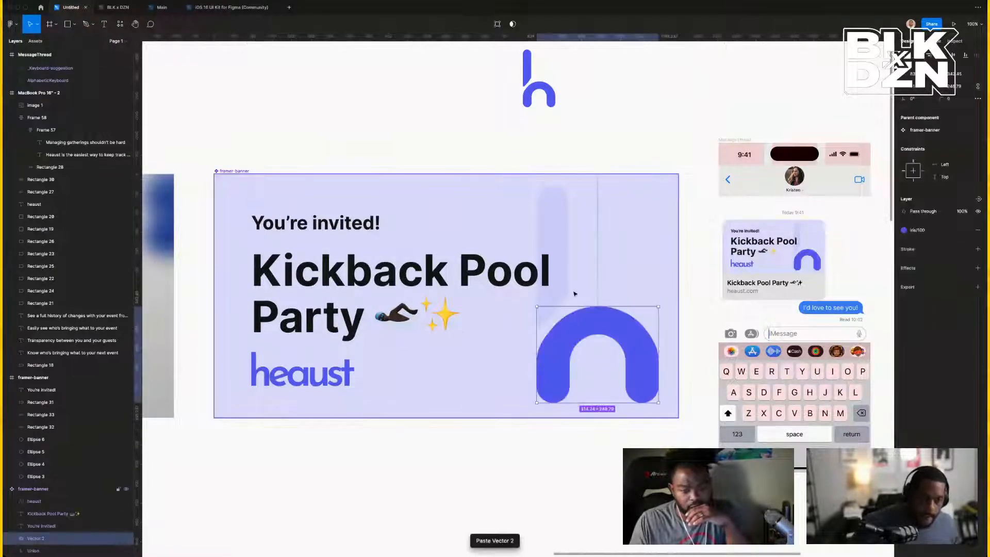
left_click_drag(621, 337, 314, 210)
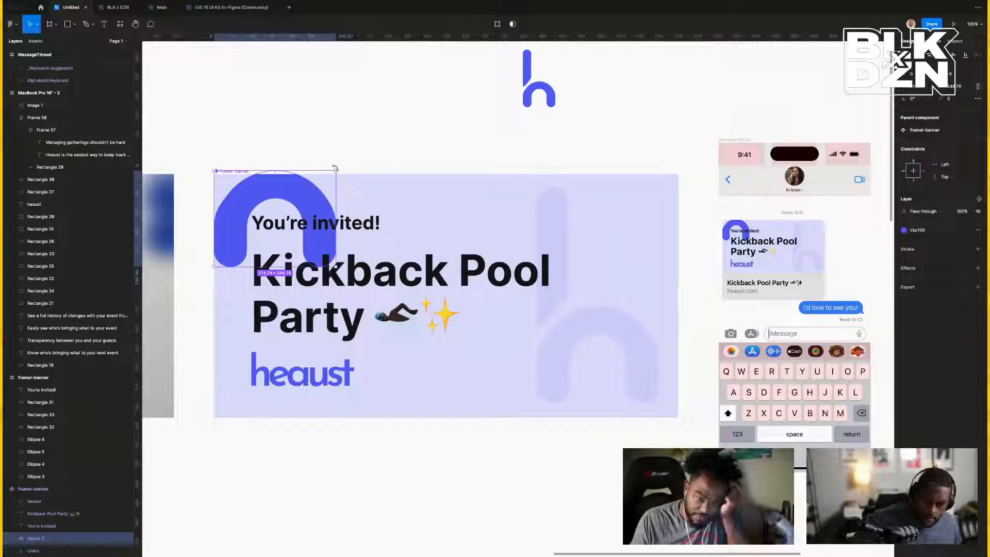
left_click_drag(335, 168, 263, 286)
left_click_drag(309, 205, 263, 180)
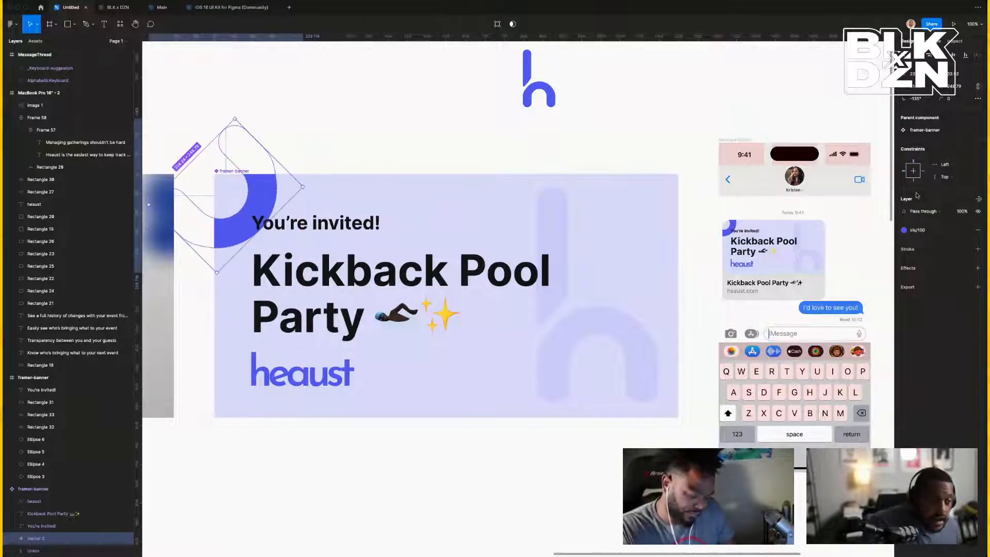
Give the arch copy 10% opacity and an Iris/80 fill.
left_click(962, 212)
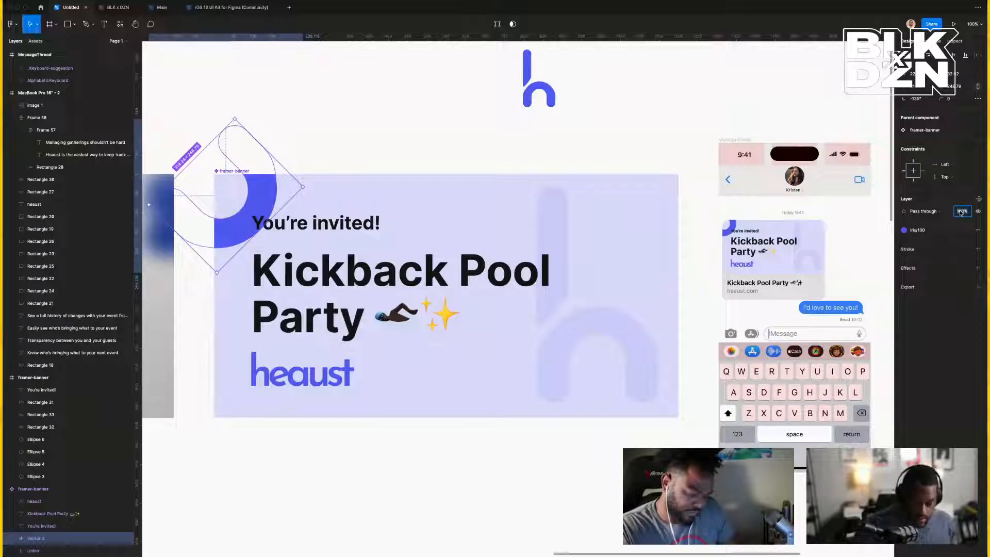
type("10")
key("Return")
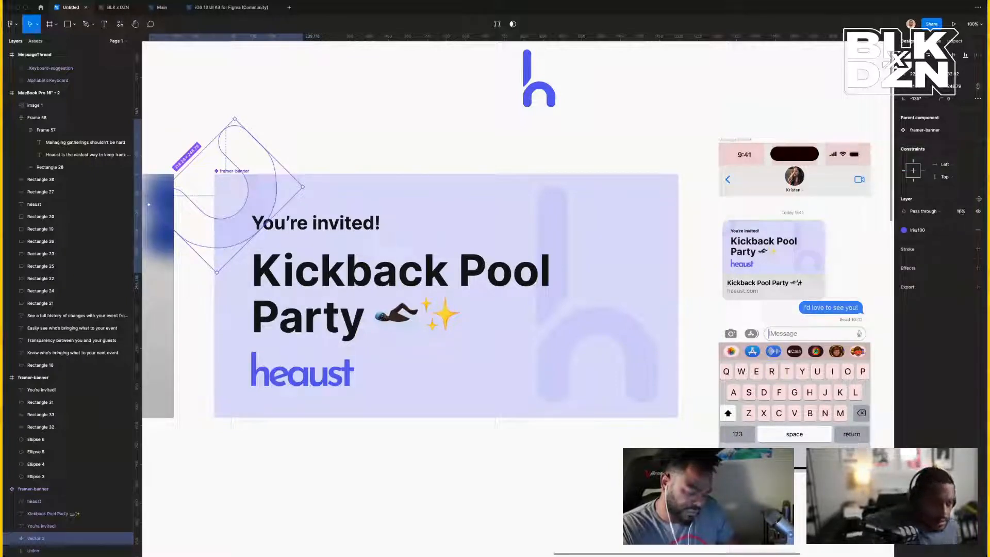
left_click(918, 231)
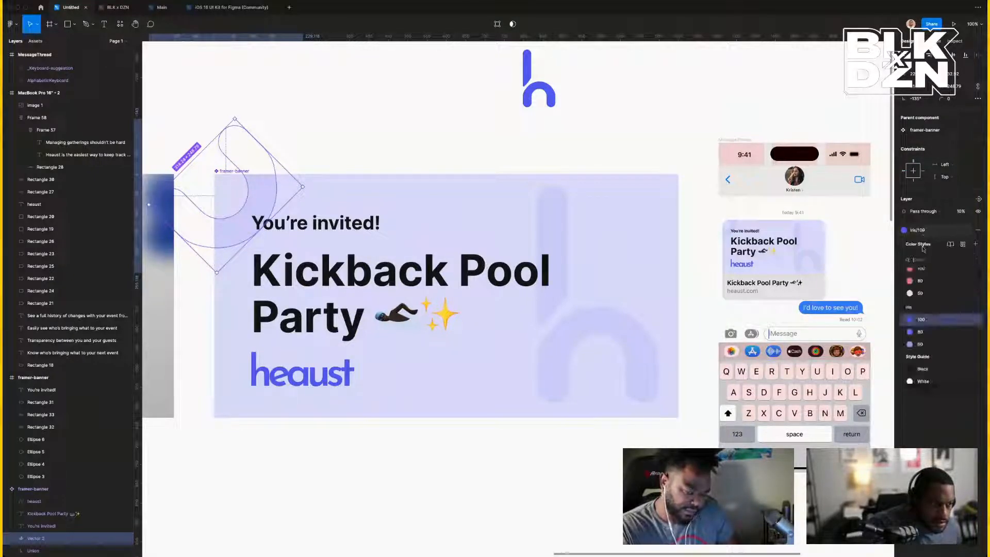
left_click(920, 331)
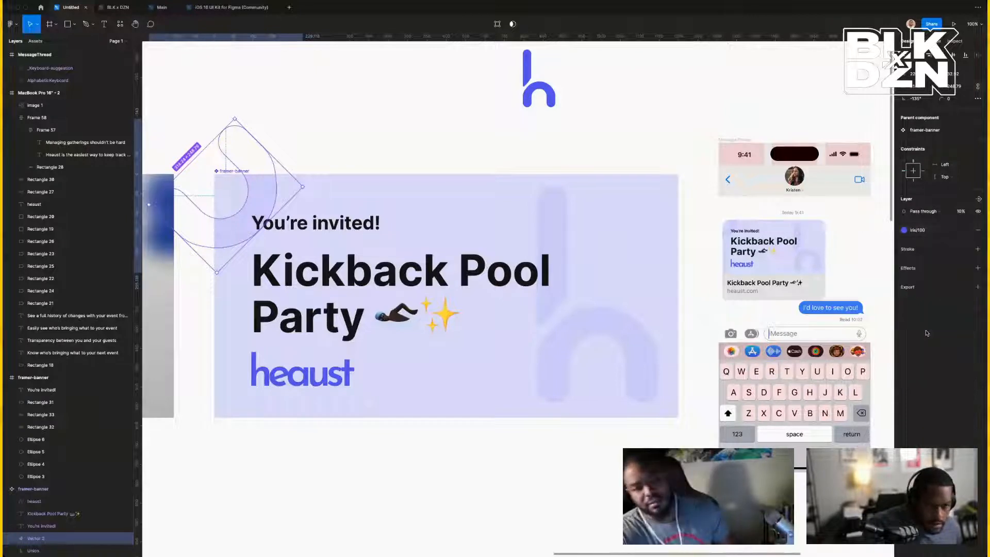
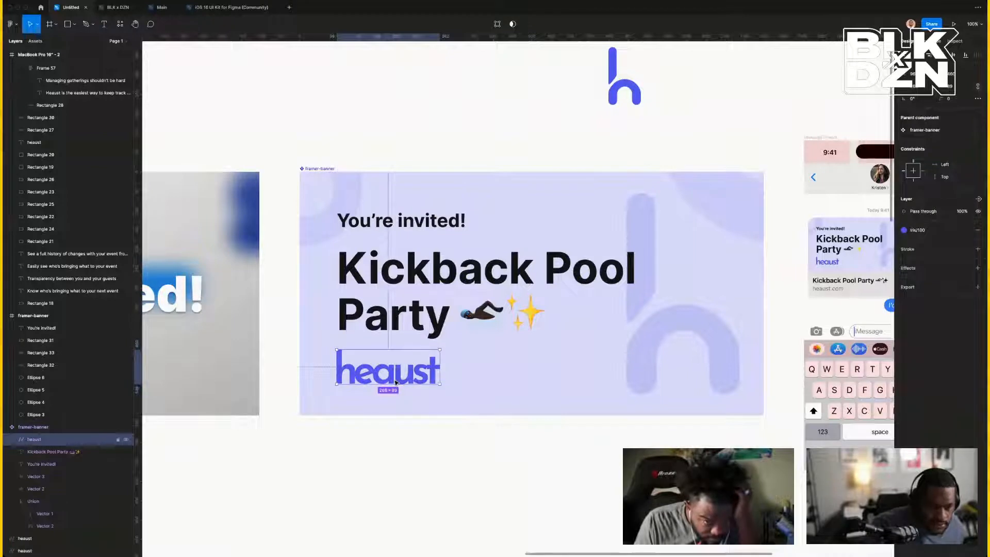
Browse the saved colour styles for the heaust fill.
scroll(396, 383, "right", 5)
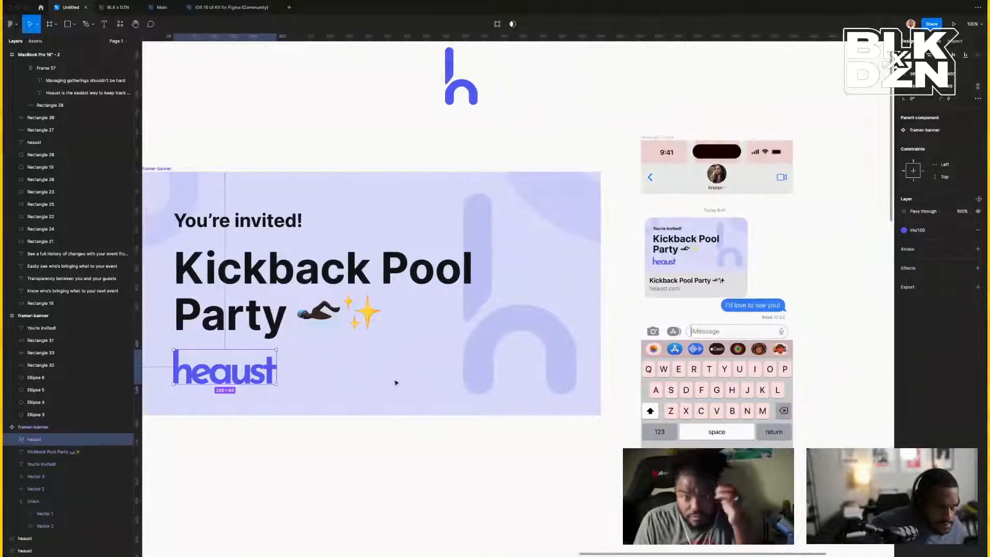
scroll(396, 383, "left", 3)
scroll(396, 383, "left", 8)
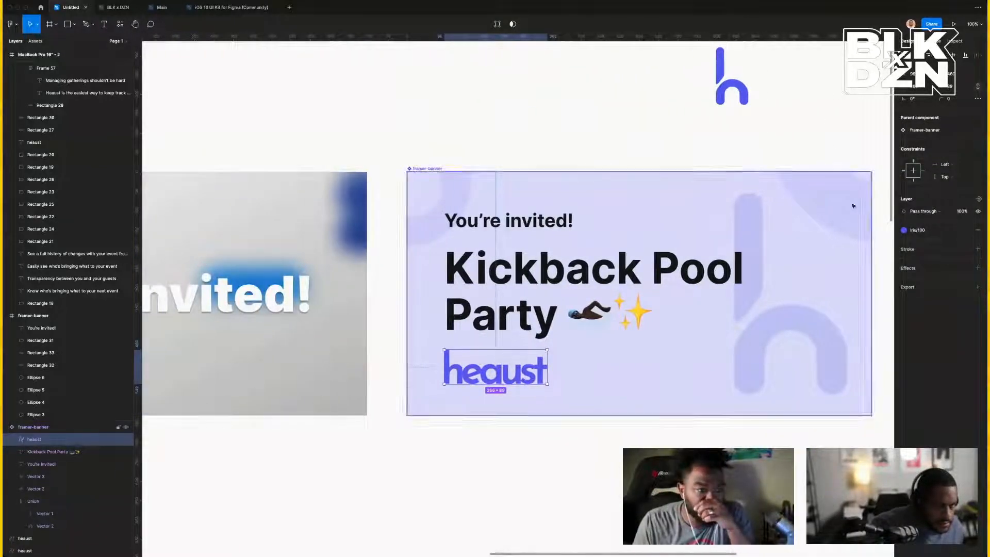
left_click(923, 231)
scroll(927, 303, "down", 5)
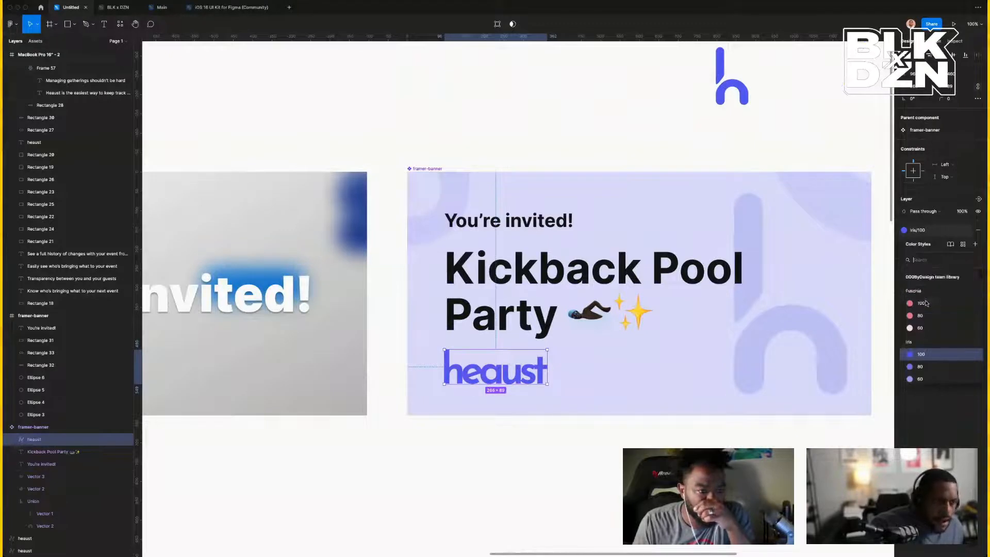
left_click(926, 302)
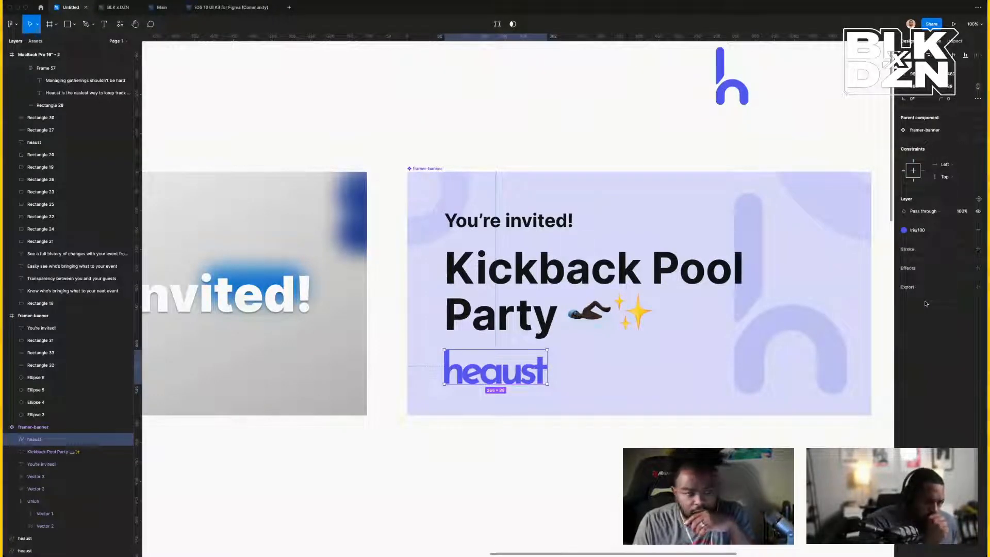
scroll(699, 318, "right", 10)
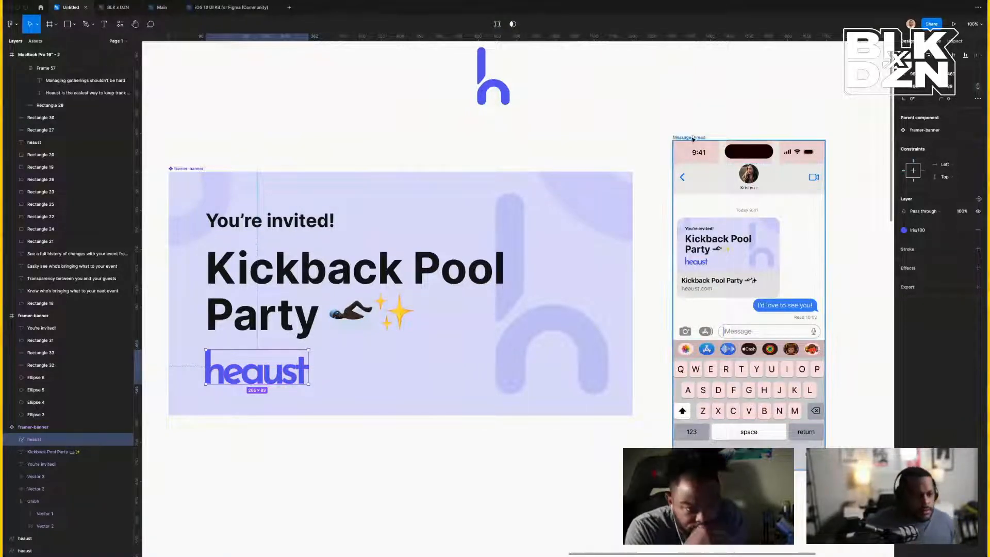
Inspect the iMessage mockup's 9:41 status bar group.
left_click(696, 183)
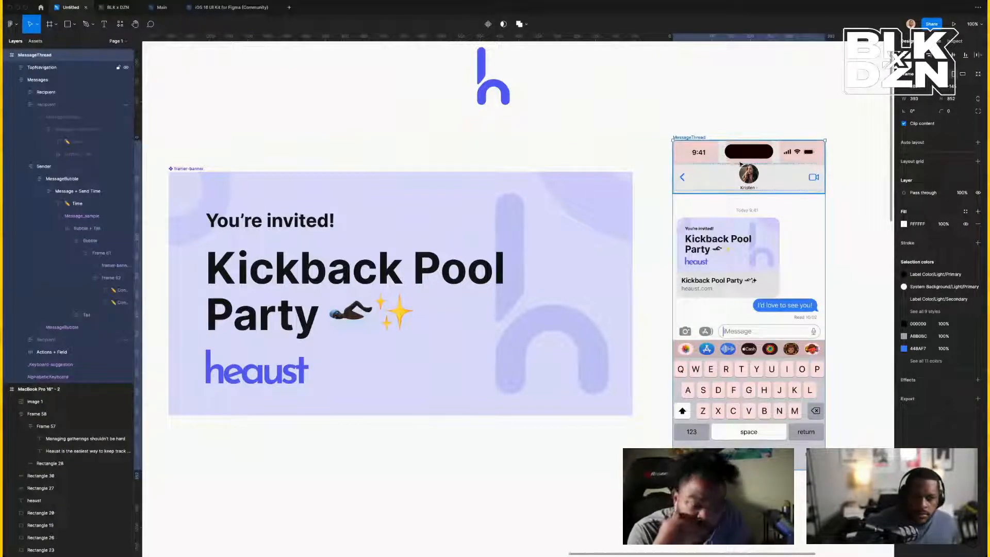
left_click(701, 157)
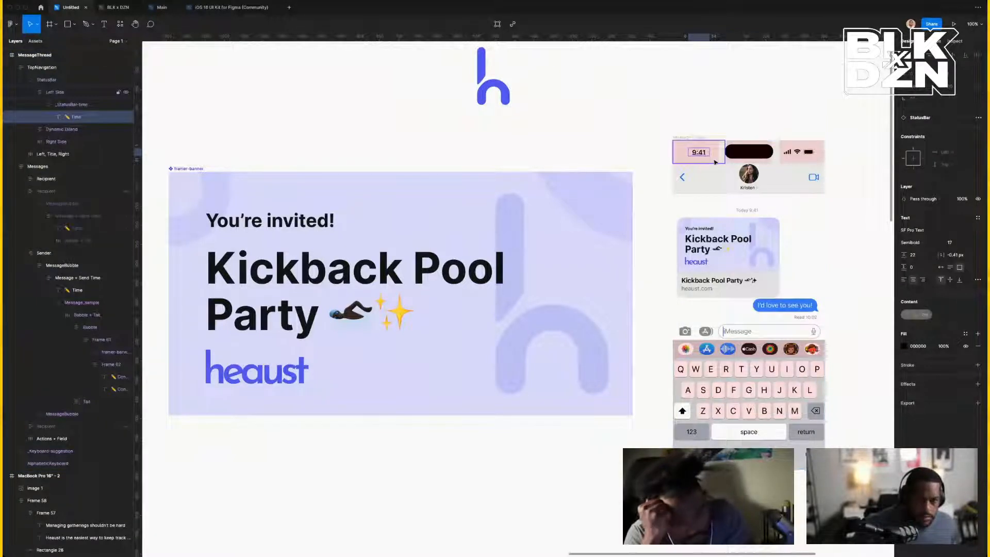
left_click(715, 161)
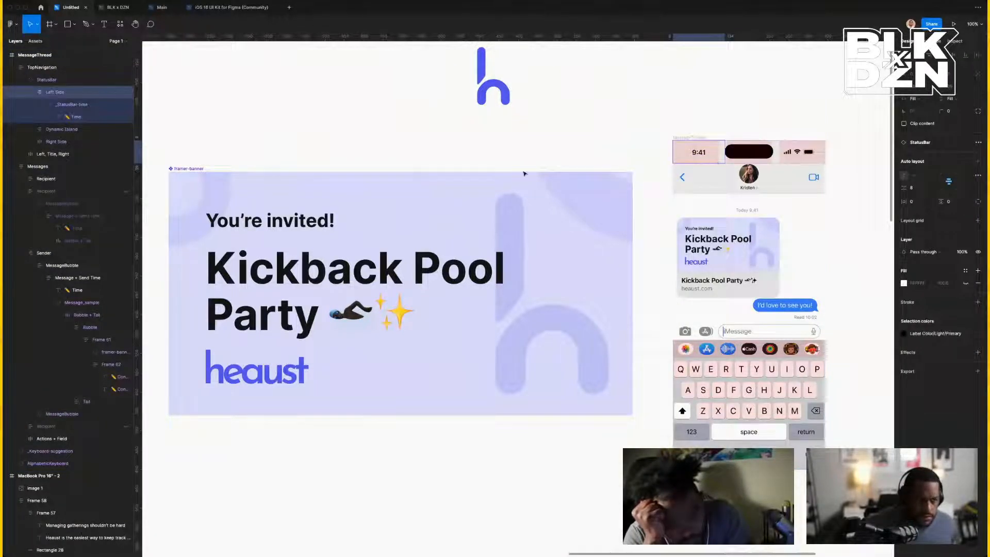
left_click(342, 142)
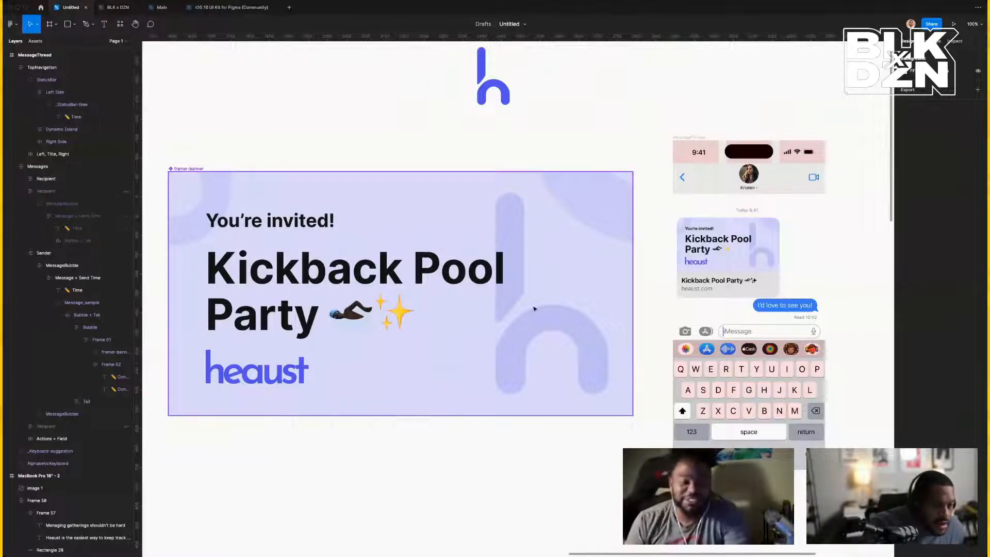
Round the faded h shape's height to 518 and place it 56 px from the banner top.
left_click(503, 287)
left_click(514, 368)
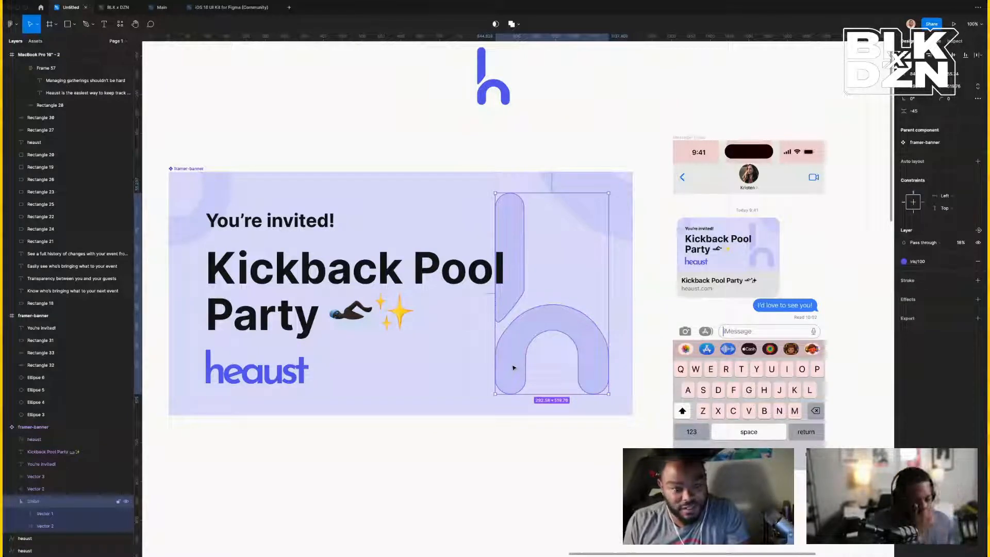
left_click_drag(513, 367, 512, 365)
key("super+z")
key("alt")
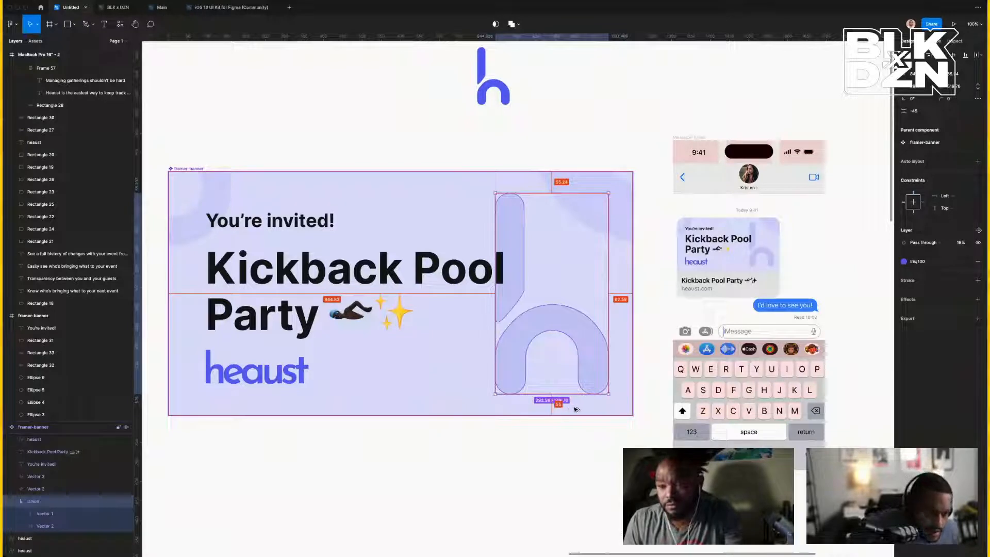
key("Up")
key("Down")
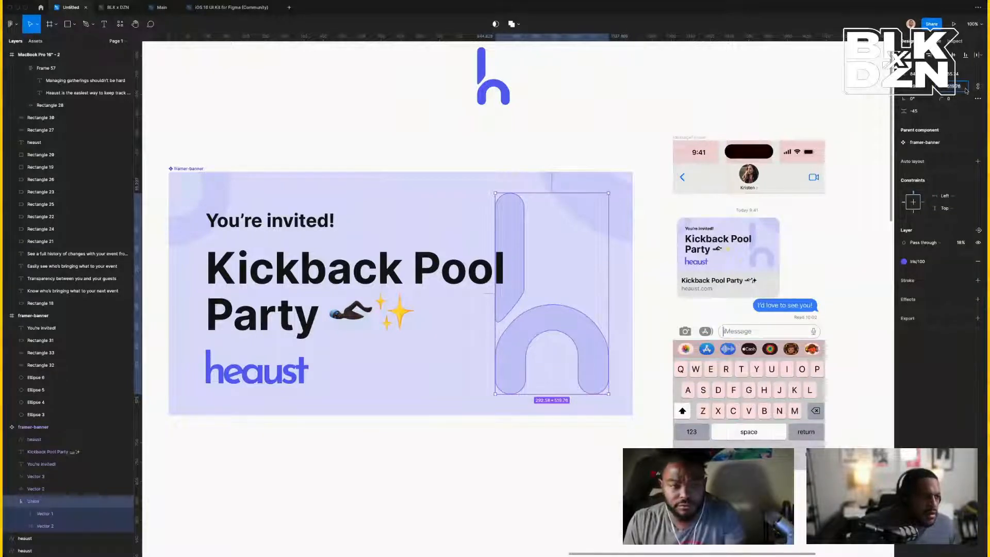
key("Up")
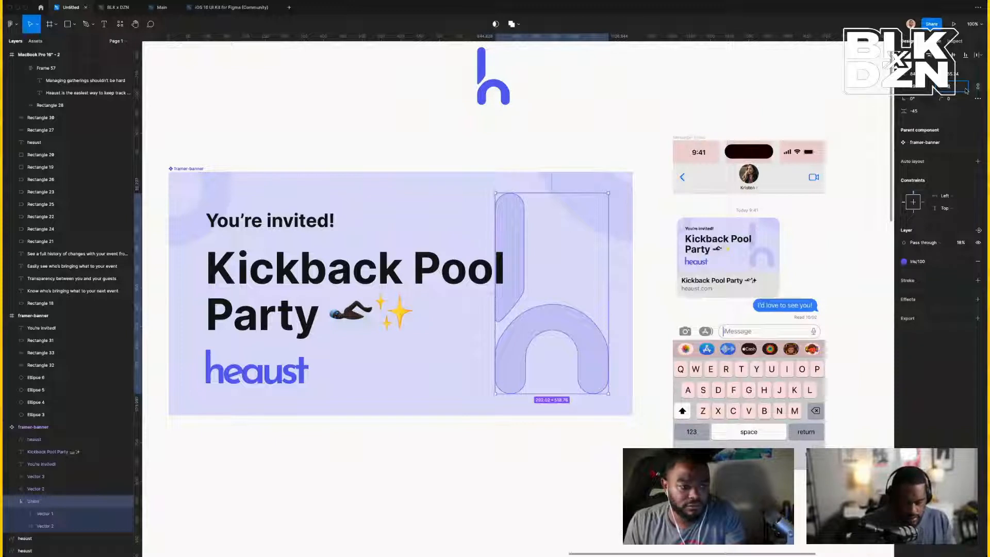
key("Up")
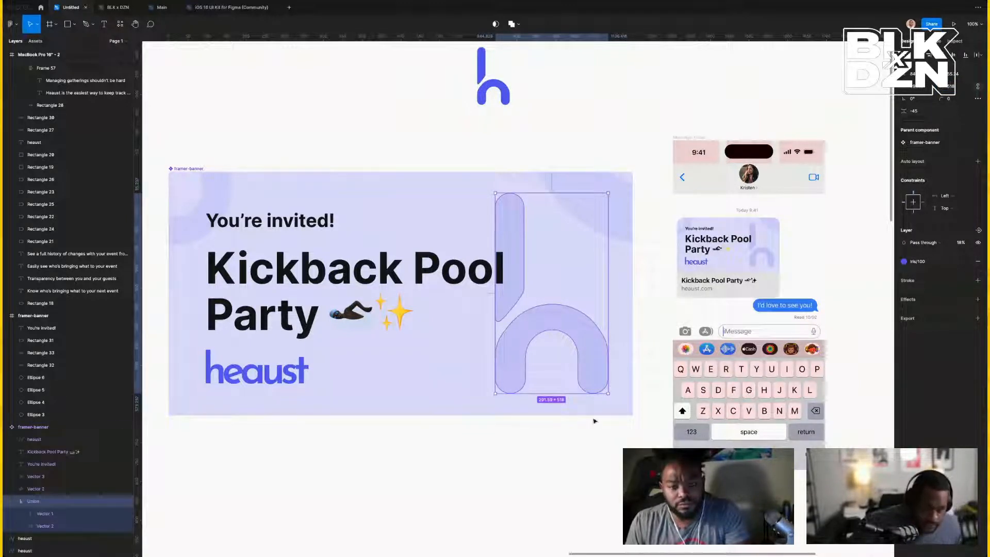
key("alt")
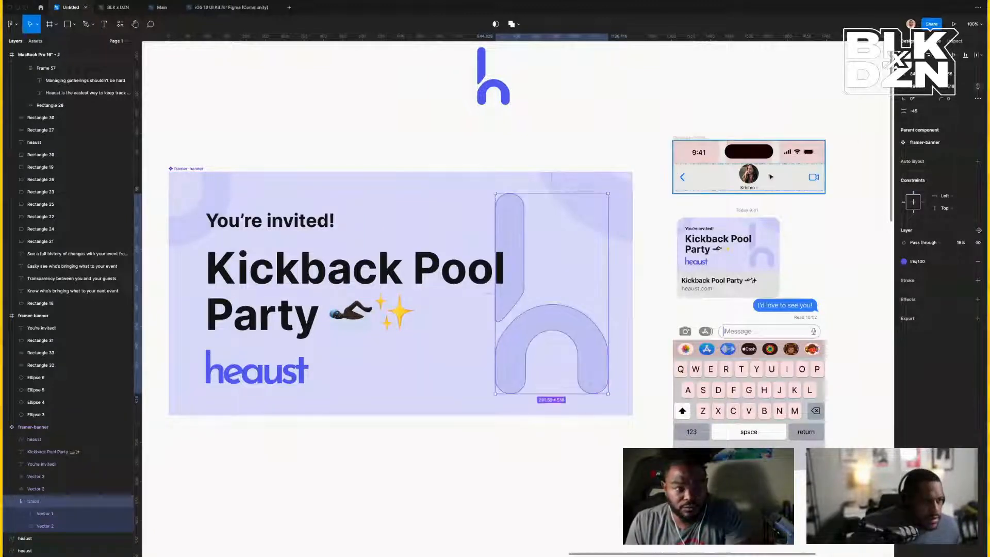
key("alt")
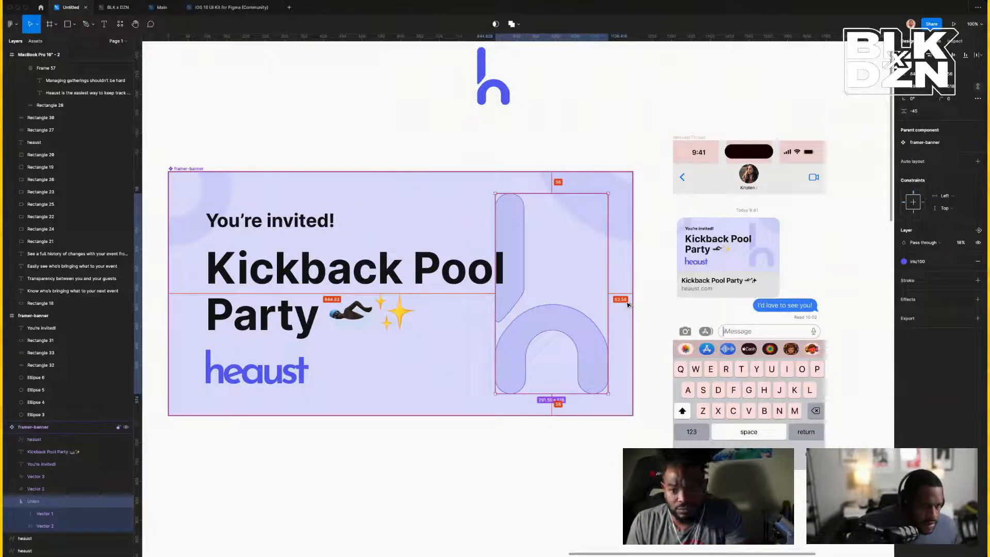
Round the h shape's horizontal position to 846 and compare its edge gaps.
scroll(628, 305, "left", 3)
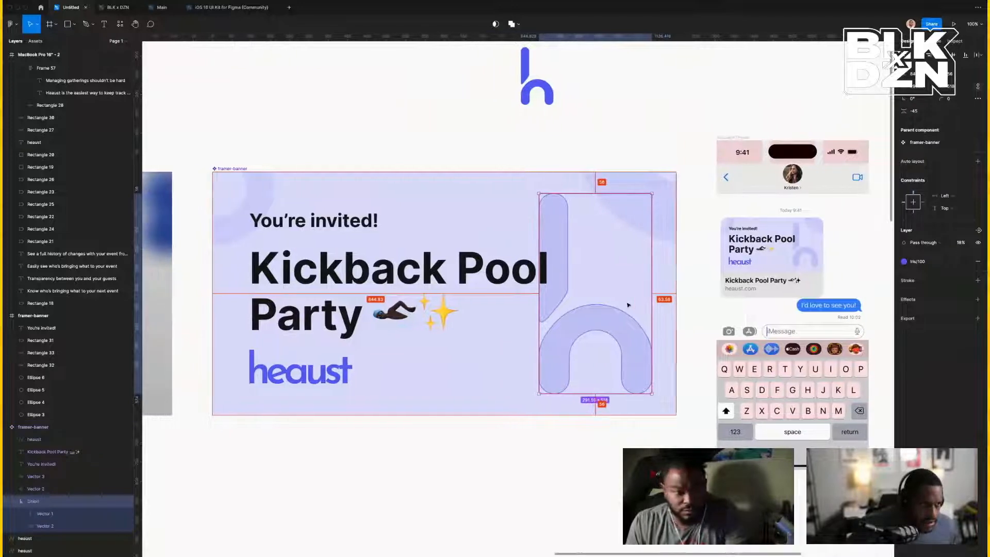
scroll(628, 305, "up", 2)
scroll(628, 305, "up", 2)
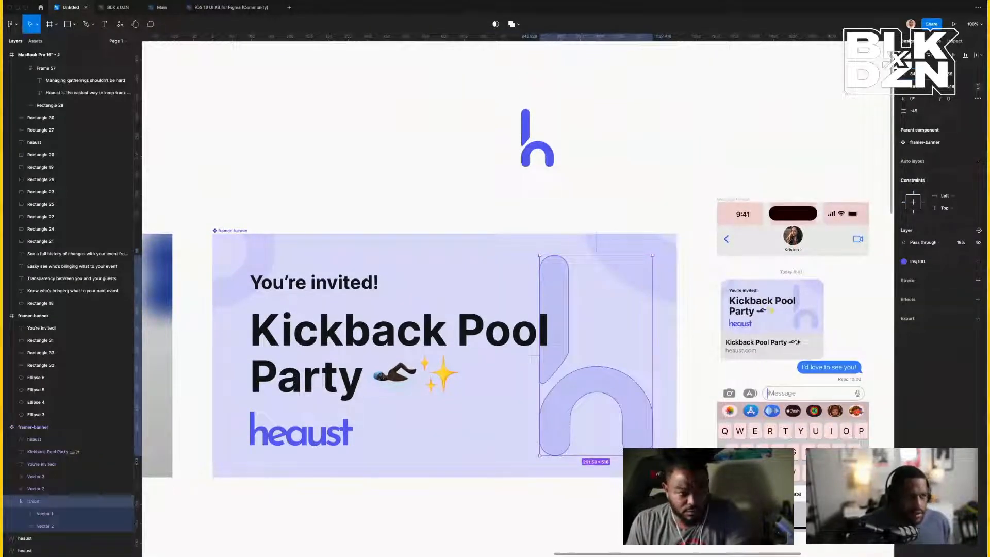
key("Return")
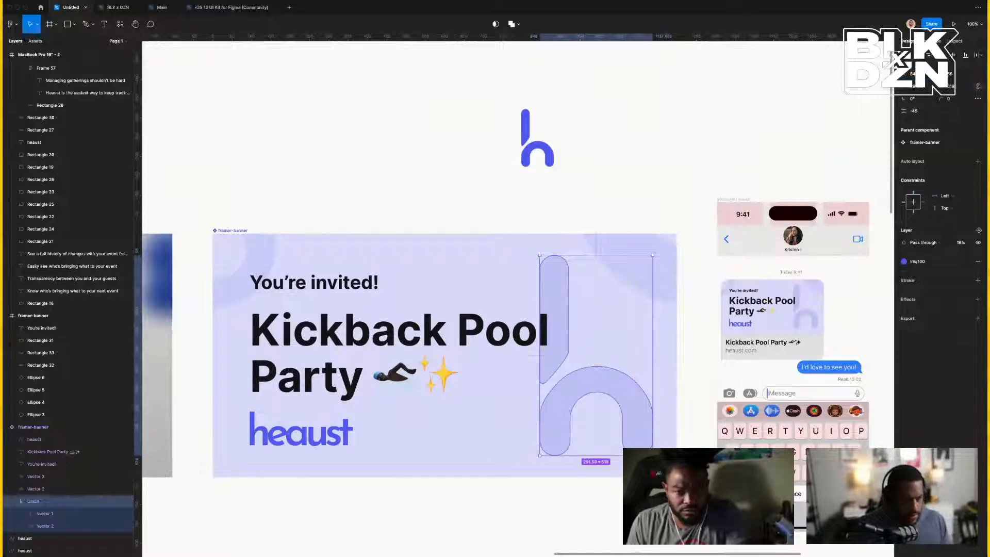
key("alt")
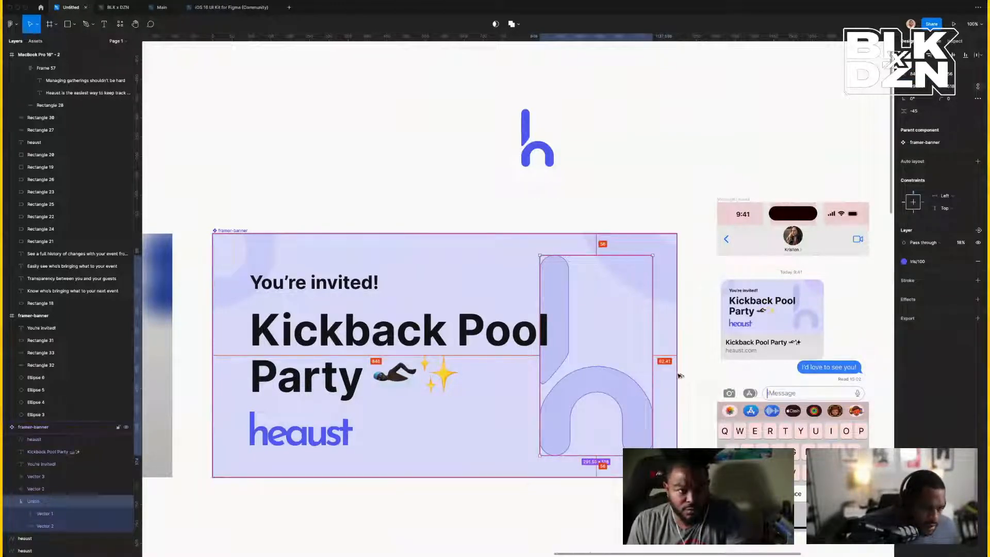
key("Right")
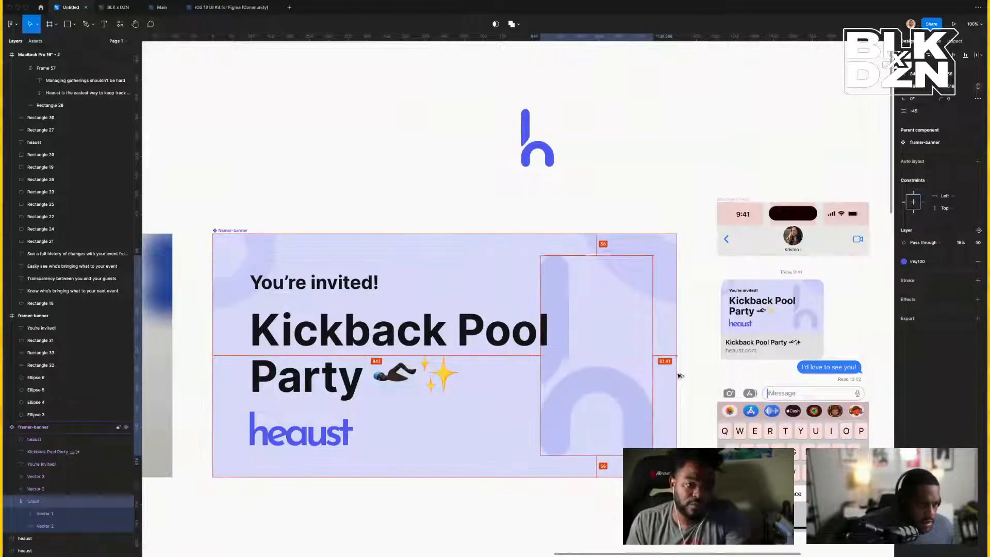
key("Left")
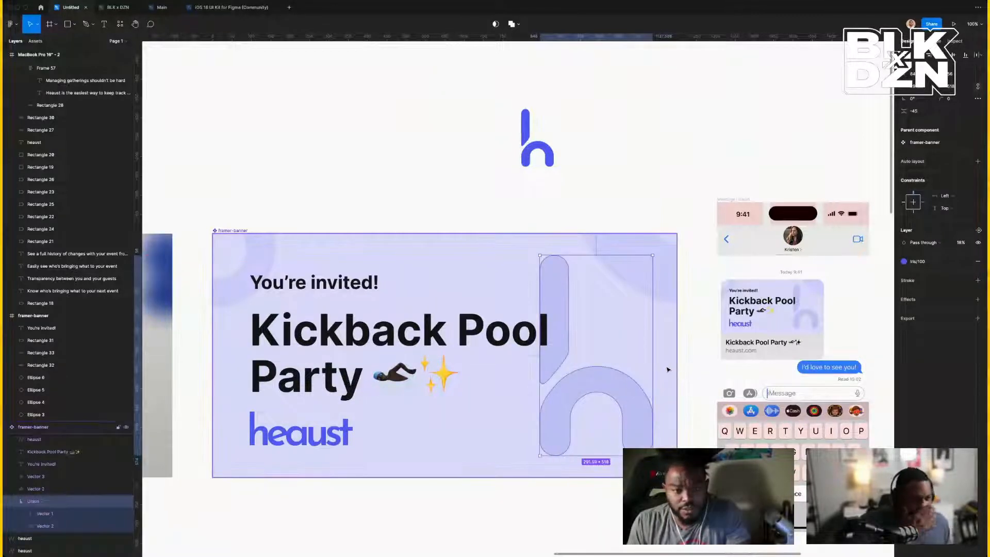
Round the h shape's width to 292 and nudge it 2 px left.
scroll(619, 356, "right", 1)
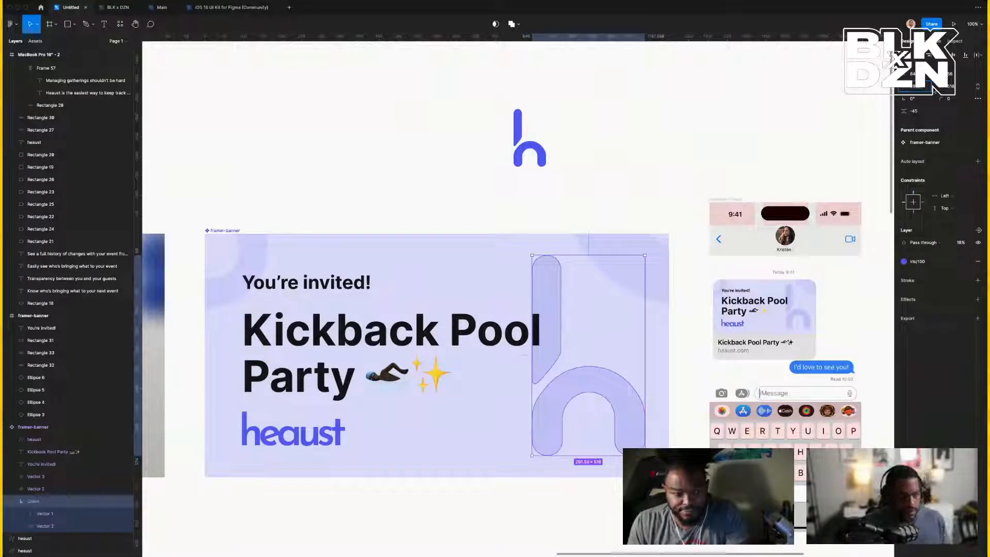
key("Return")
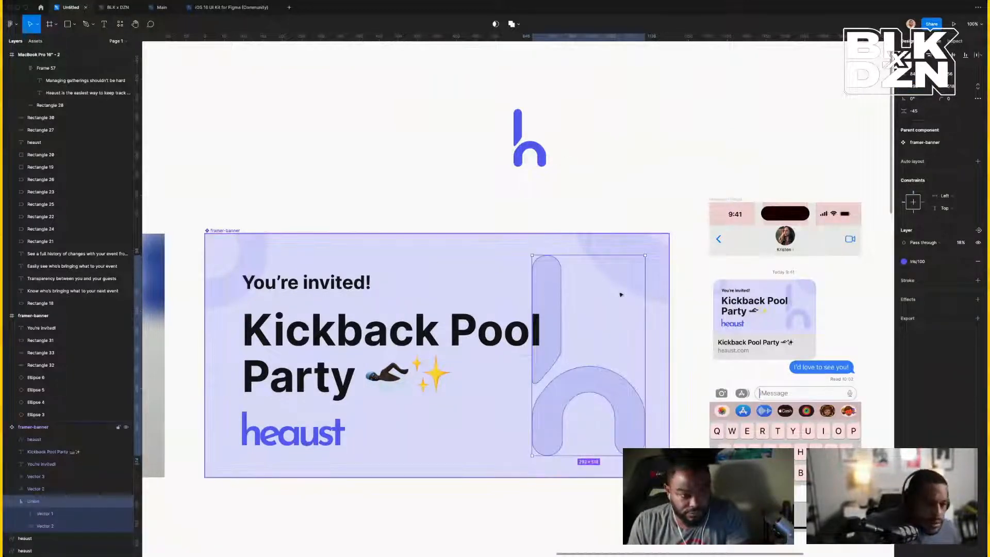
key("alt")
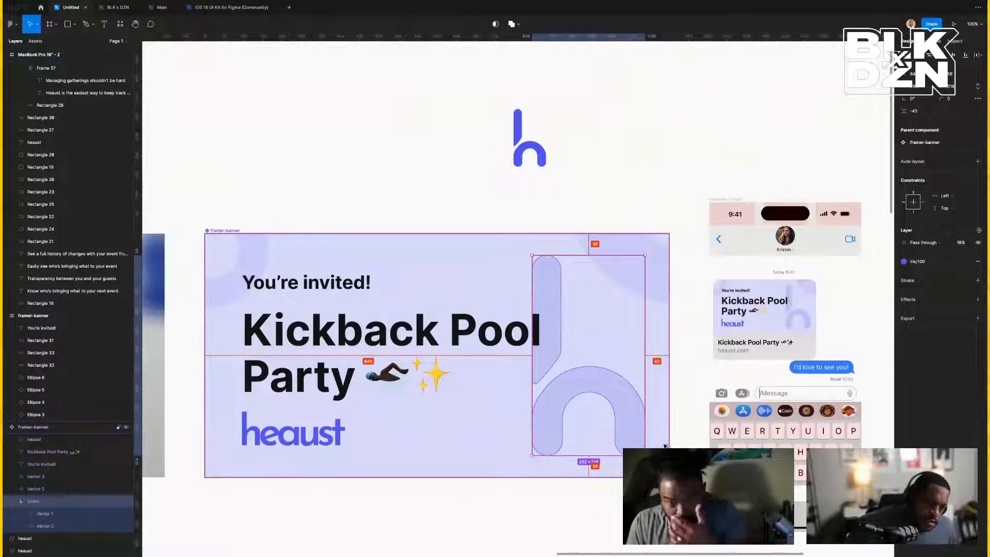
key("Left")
key("Left")
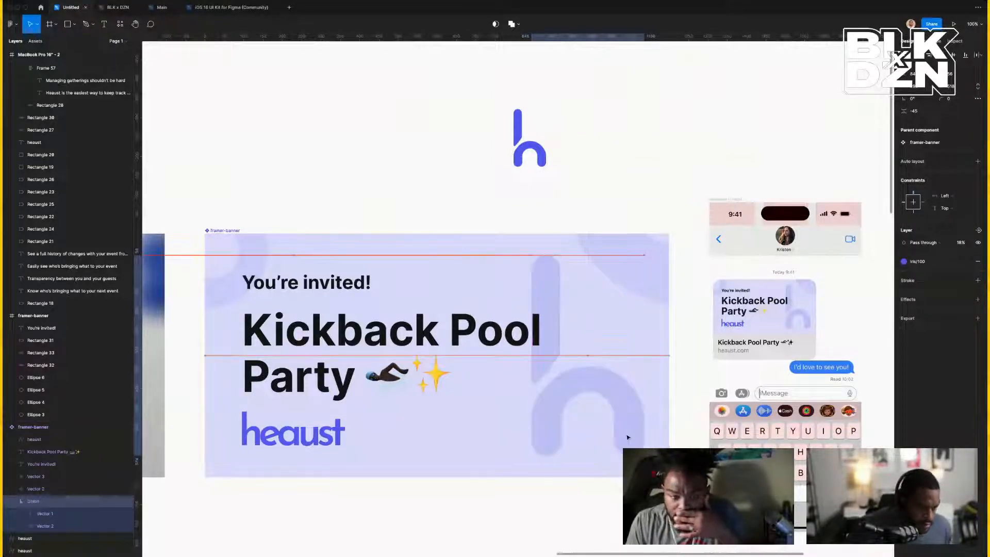
scroll(664, 431, "left", 1)
key("alt")
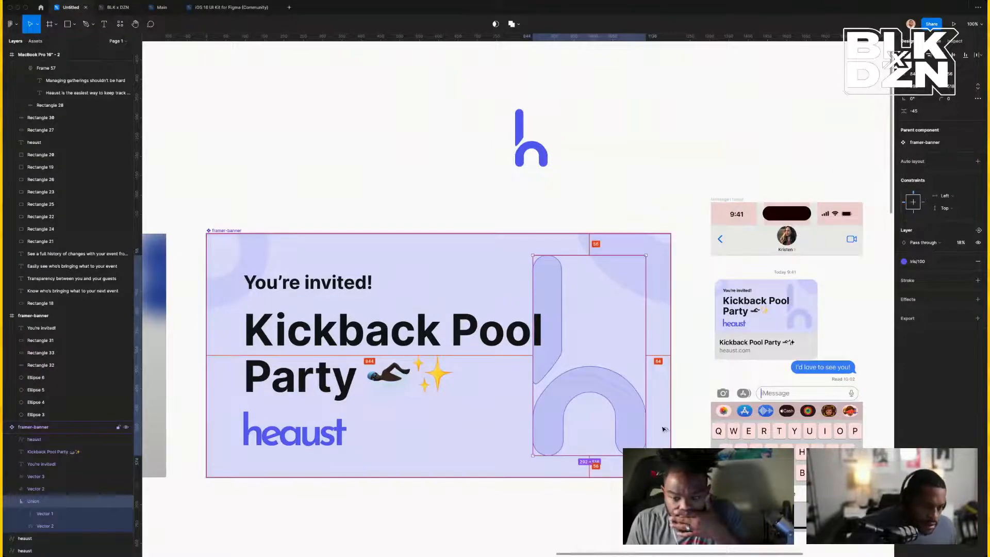
scroll(670, 428, "down", 4)
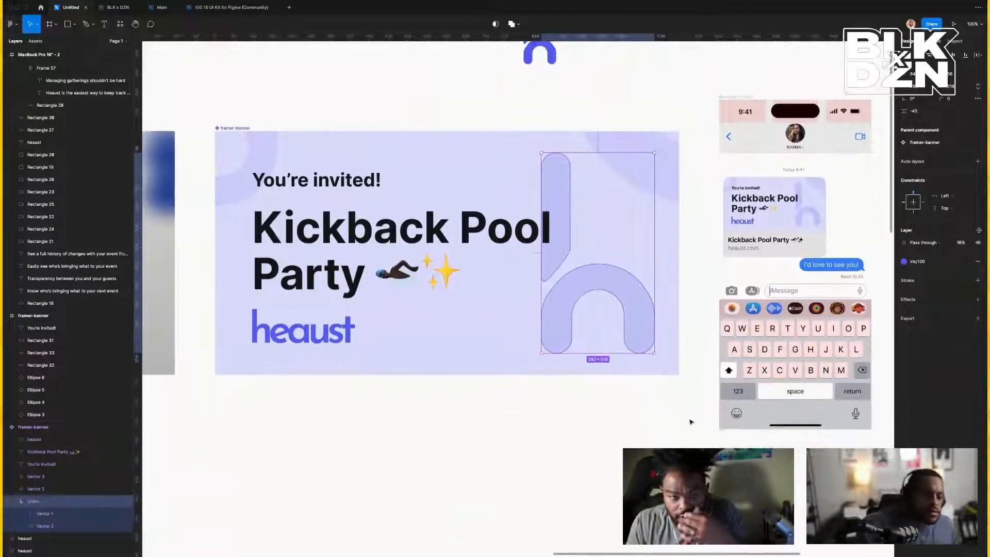
left_click(689, 421)
Add a second variant to the framer-banner component.
scroll(610, 466, "down", 1)
scroll(611, 468, "up", 3)
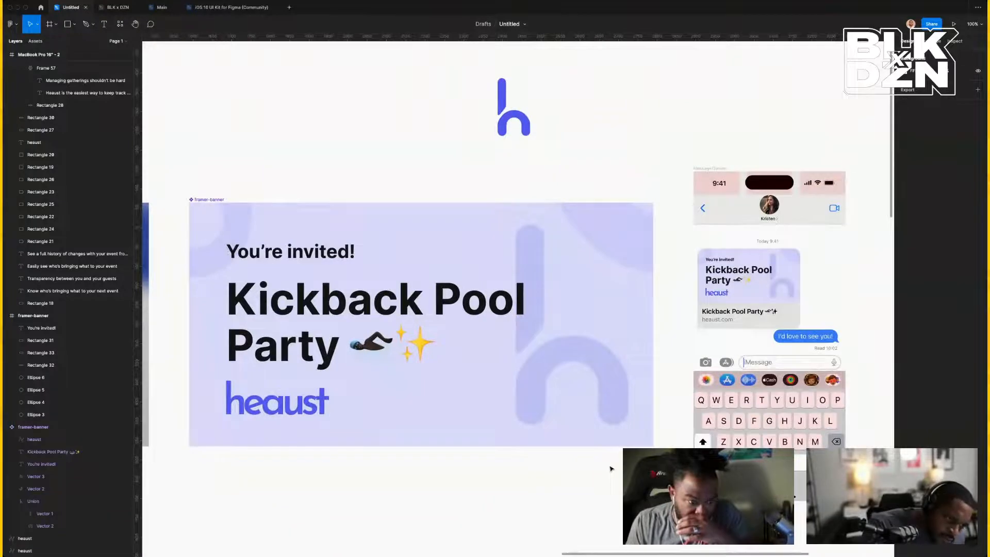
scroll(610, 468, "right", 10)
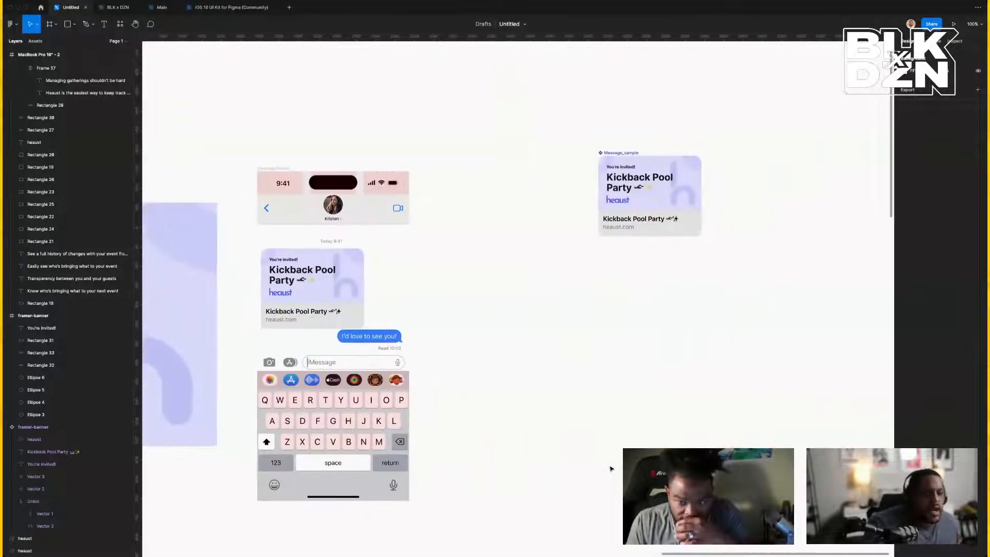
scroll(610, 469, "left", 18)
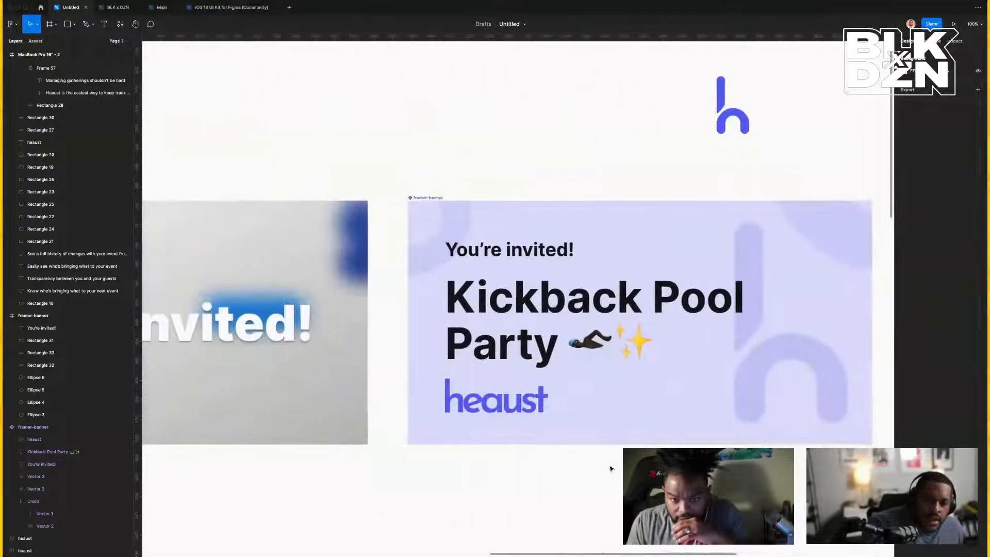
left_click(446, 199)
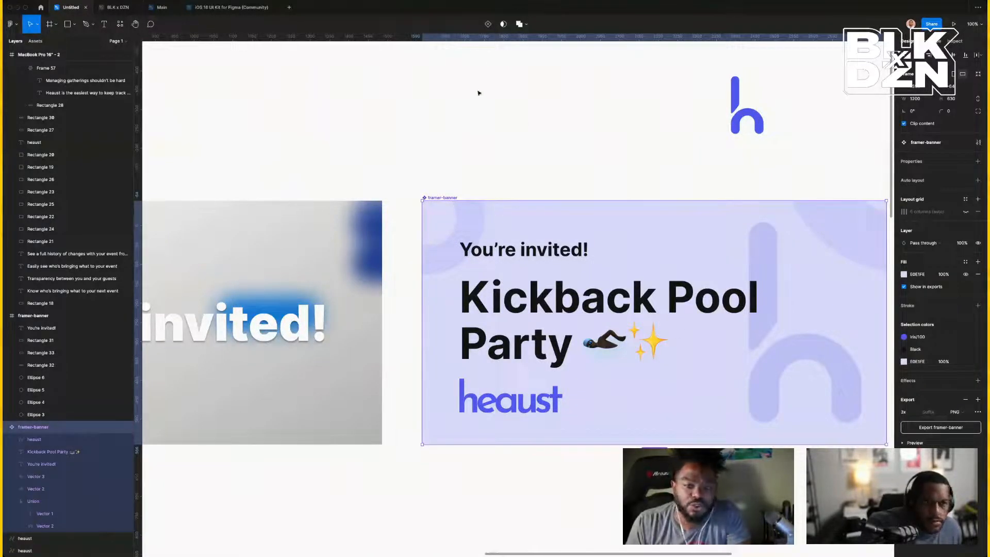
left_click(487, 24)
Move the new variant's h shape left, behind the text.
scroll(547, 110, "down", 6)
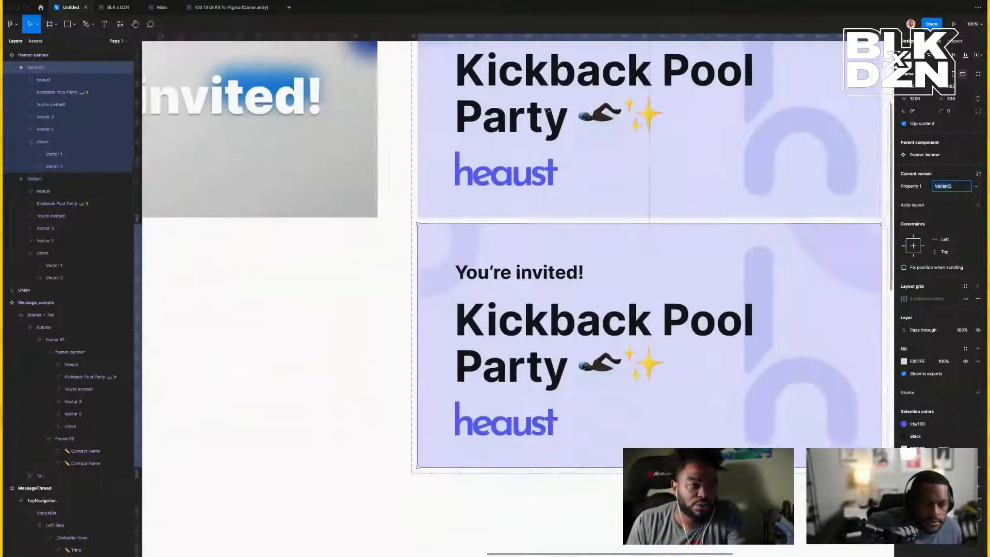
scroll(546, 111, "right", 5)
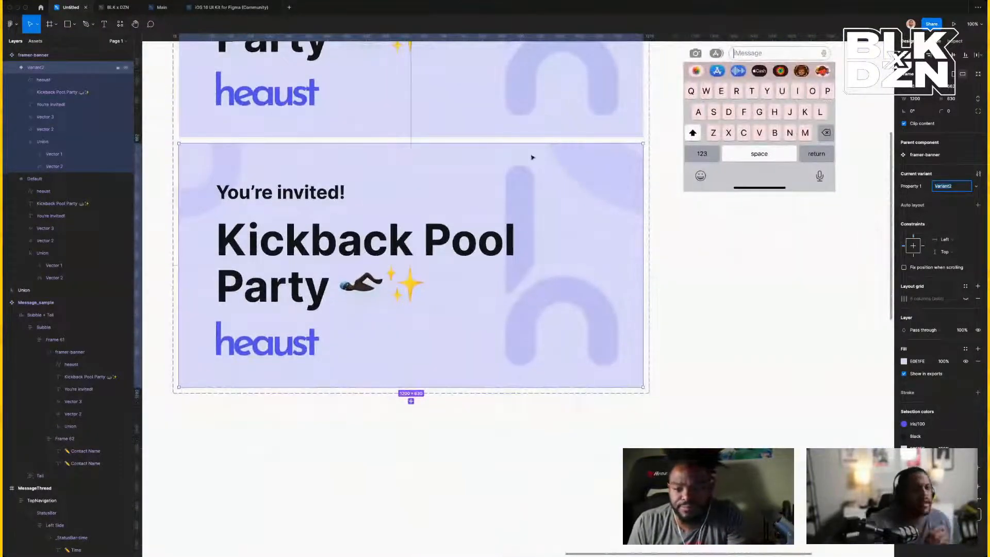
left_click(540, 297)
left_click(543, 306)
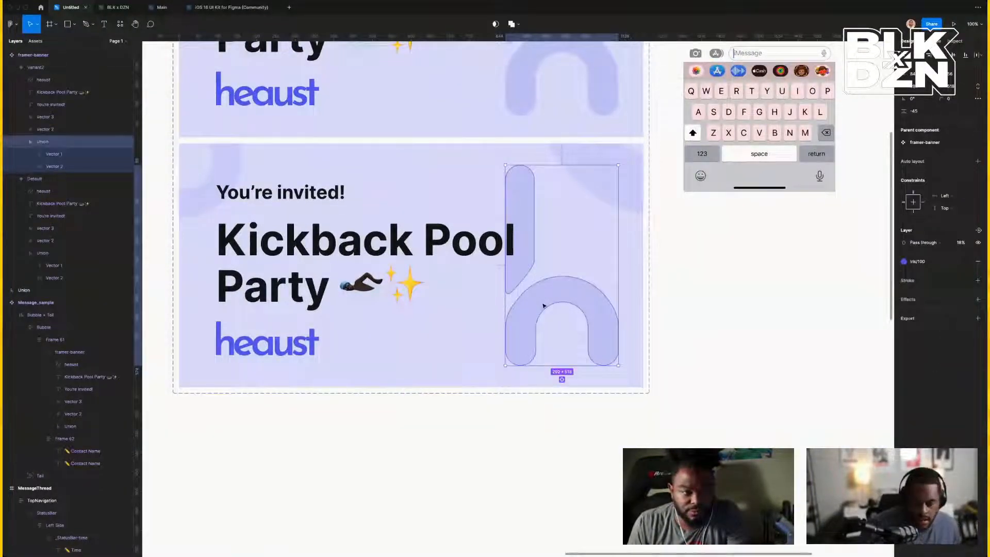
left_click_drag(543, 306, 244, 295)
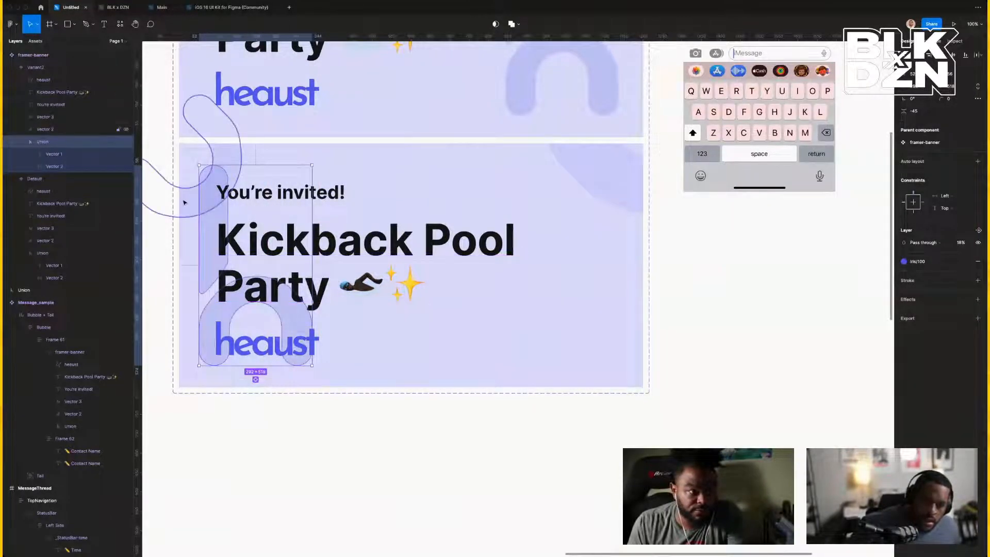
Place the curved shape bottom-right at 30° and delete the faint background shape.
left_click_drag(189, 205, 611, 373)
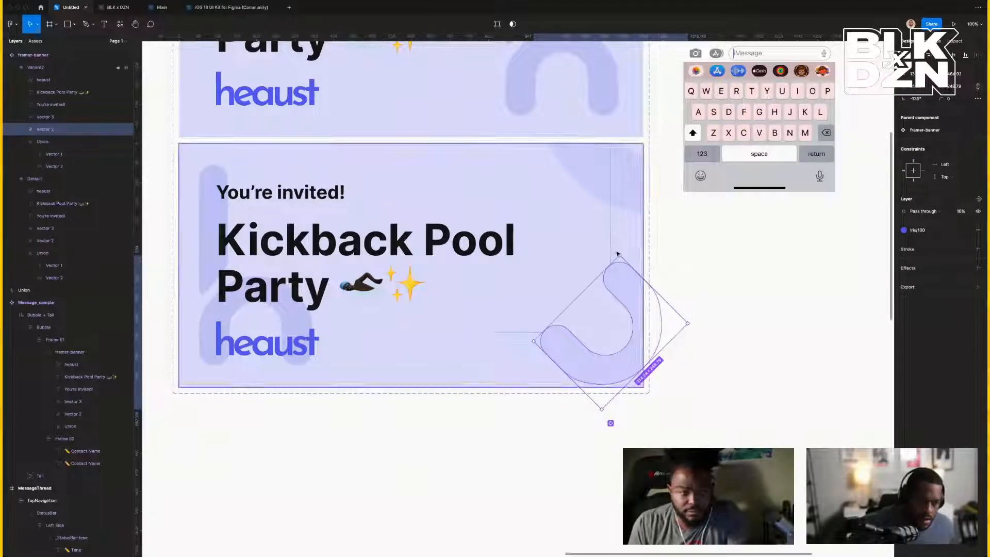
left_click_drag(617, 254, 548, 491)
left_click_drag(610, 327, 632, 293)
left_click(592, 170)
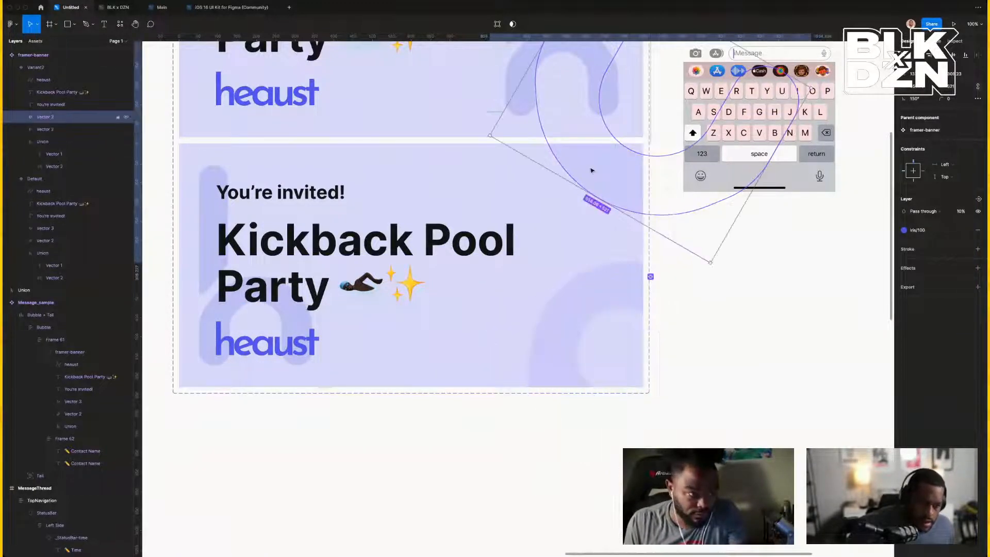
key("Delete")
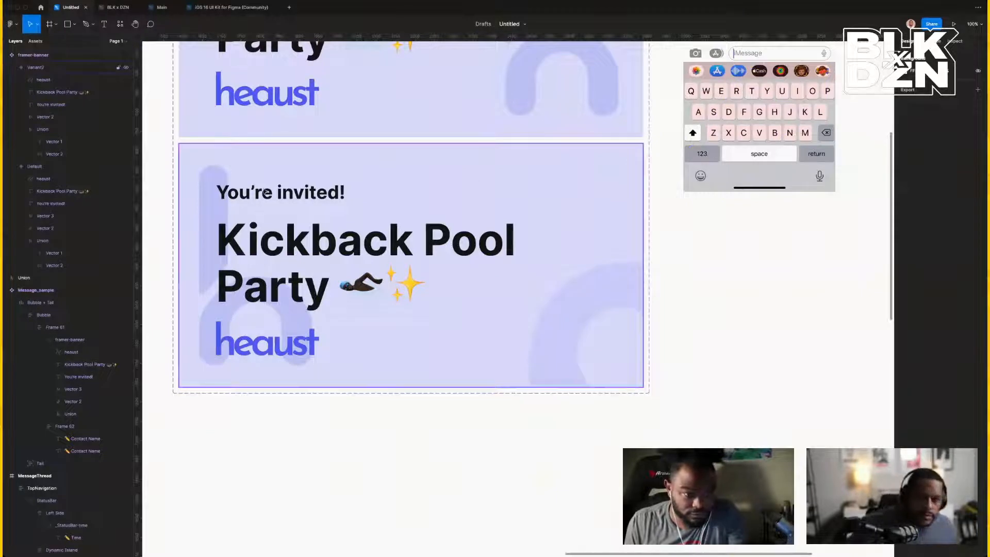
Shift the text and logo right; shrink the h shape to about 220×390, vertically centred.
left_click(266, 193)
double_click(270, 196)
left_click(289, 241, "shift")
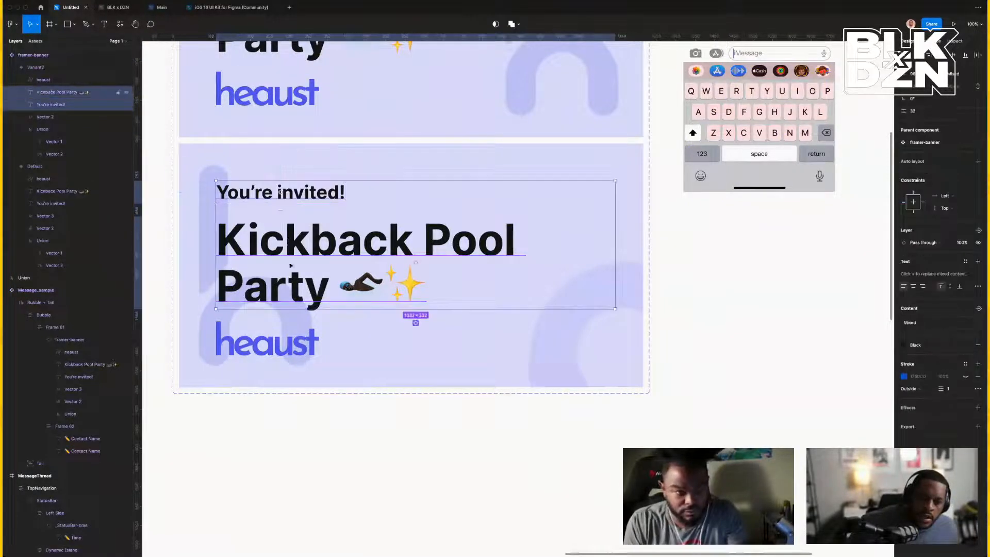
left_click(282, 355, "shift")
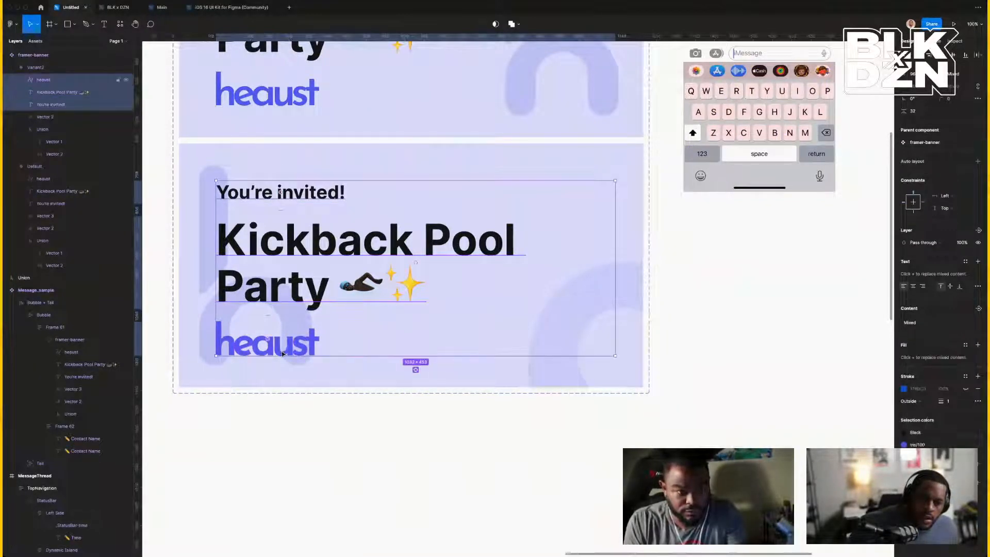
left_click_drag(282, 354, 385, 342)
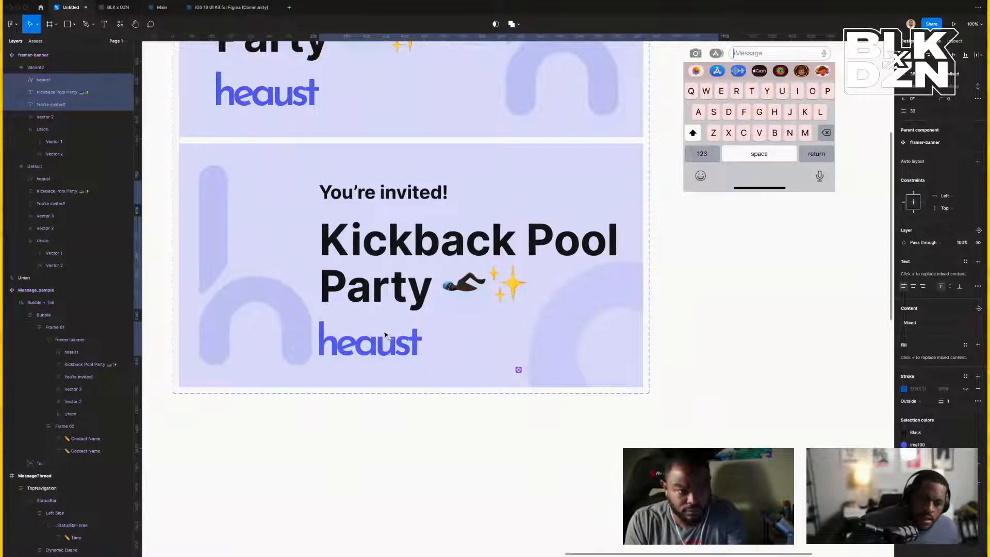
left_click(306, 313)
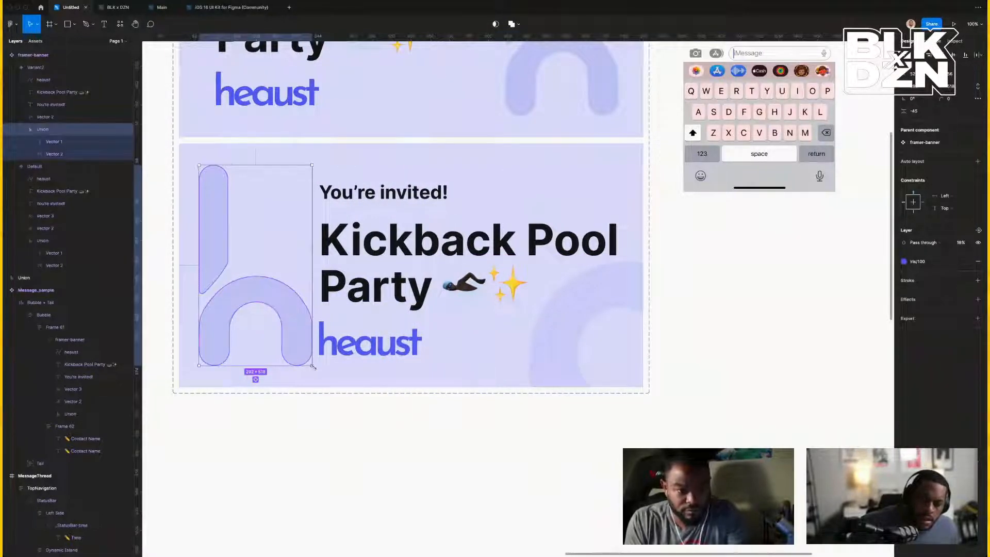
left_click_drag(314, 367, 226, 319)
left_click(952, 55)
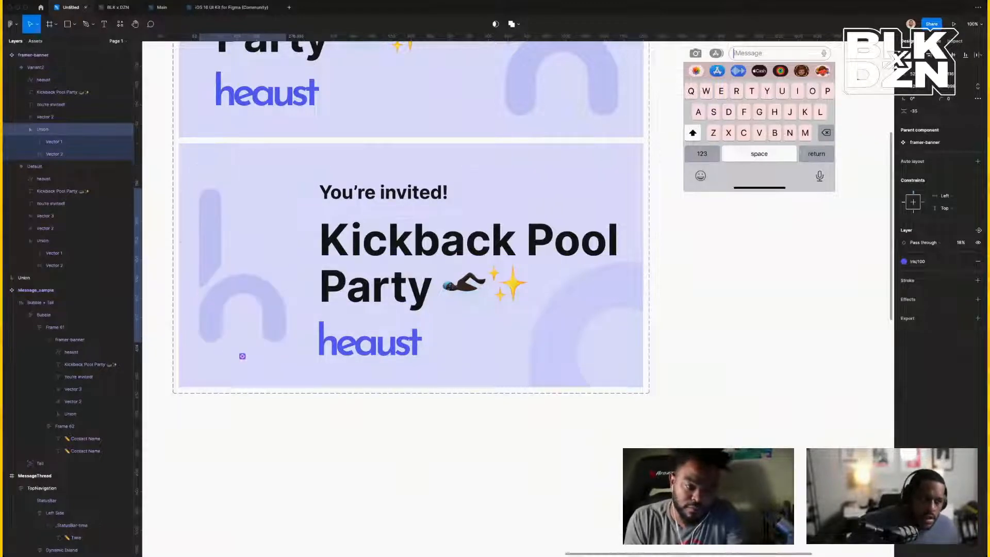
Select the You're invited! heading, title and heaust logo together in the new variant.
left_click(361, 192)
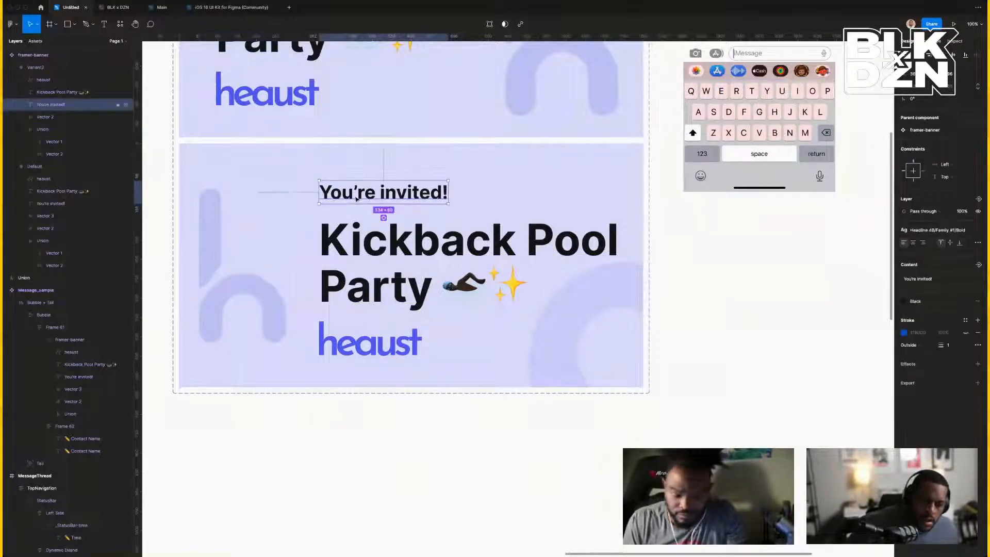
scroll(210, 276, "right", 2)
scroll(210, 276, "down", 1)
scroll(309, 289, "right", 3)
scroll(309, 289, "down", 1)
scroll(354, 303, "up", 3)
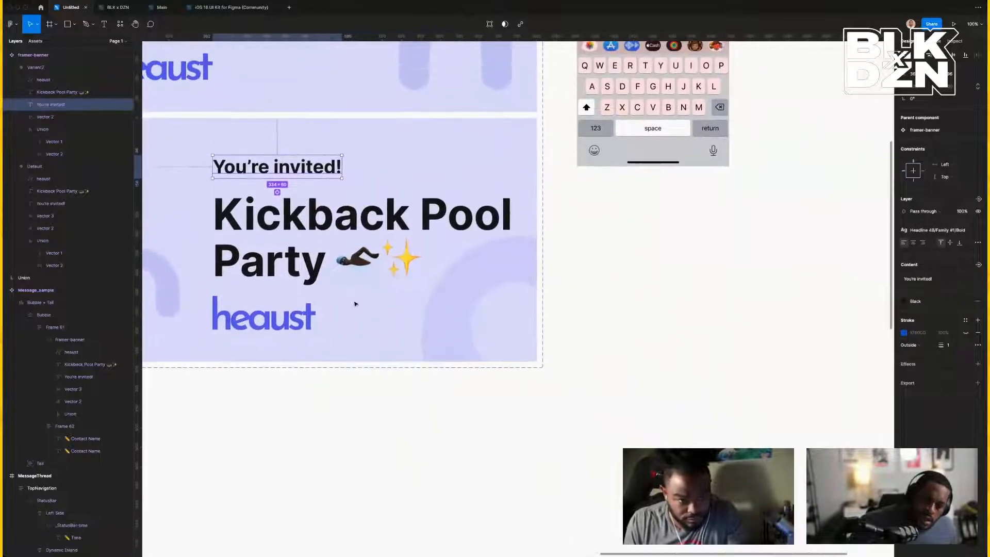
left_click(299, 274, "shift")
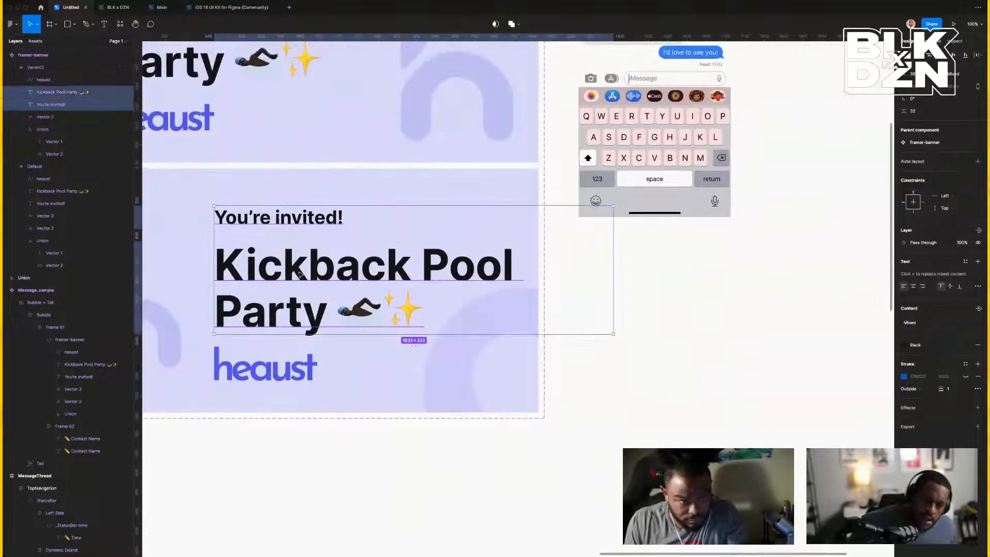
left_click(312, 371, "shift")
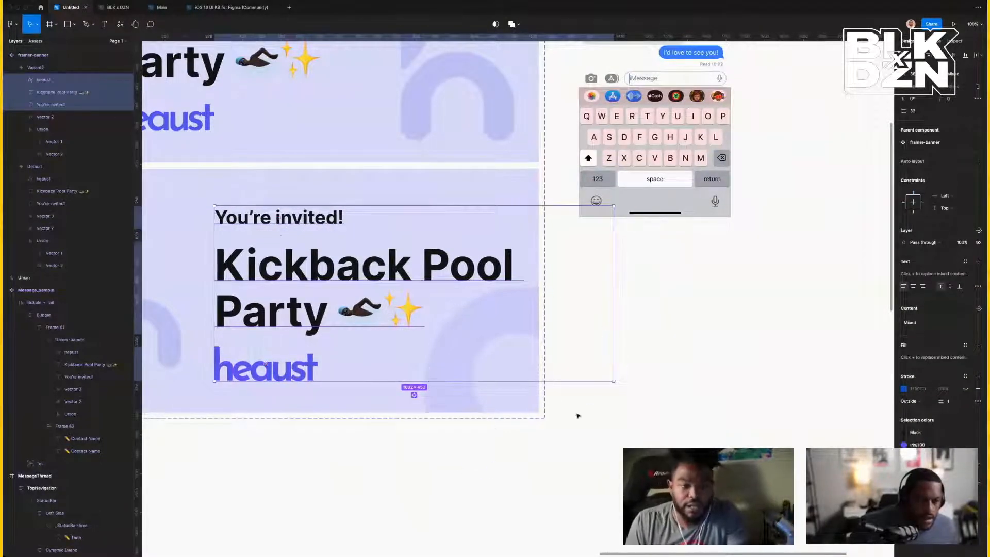
scroll(641, 404, "left", 4)
left_click(708, 437)
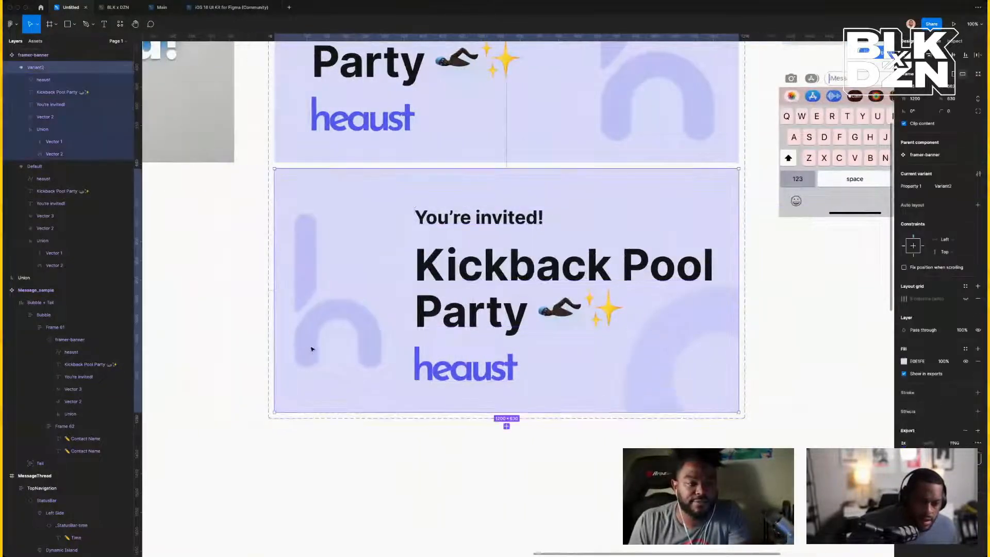
Raise the h shape slightly, undoing an accidental move of the variant frame.
left_click(313, 347)
left_click_drag(312, 324, 314, 325)
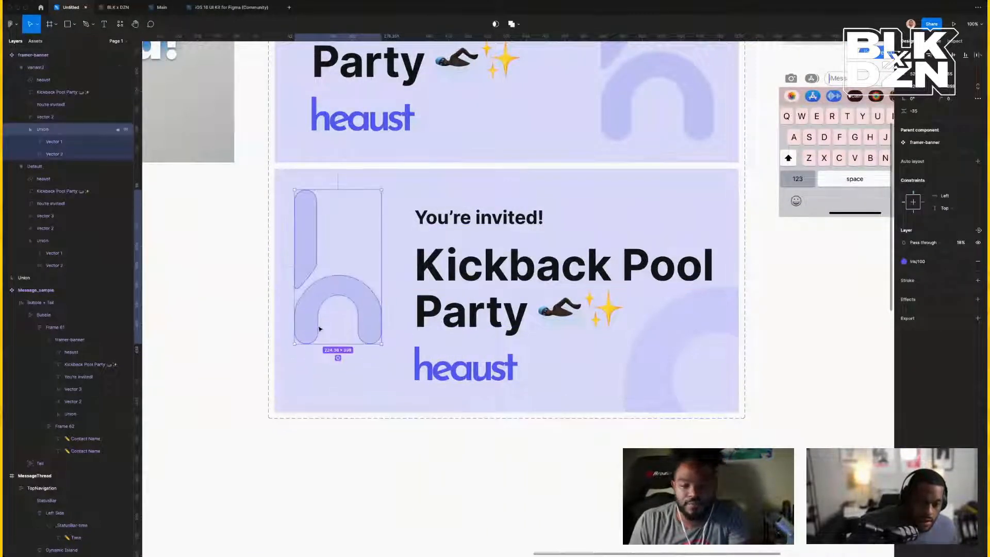
left_click_drag(439, 367, 337, 370)
key("super+z")
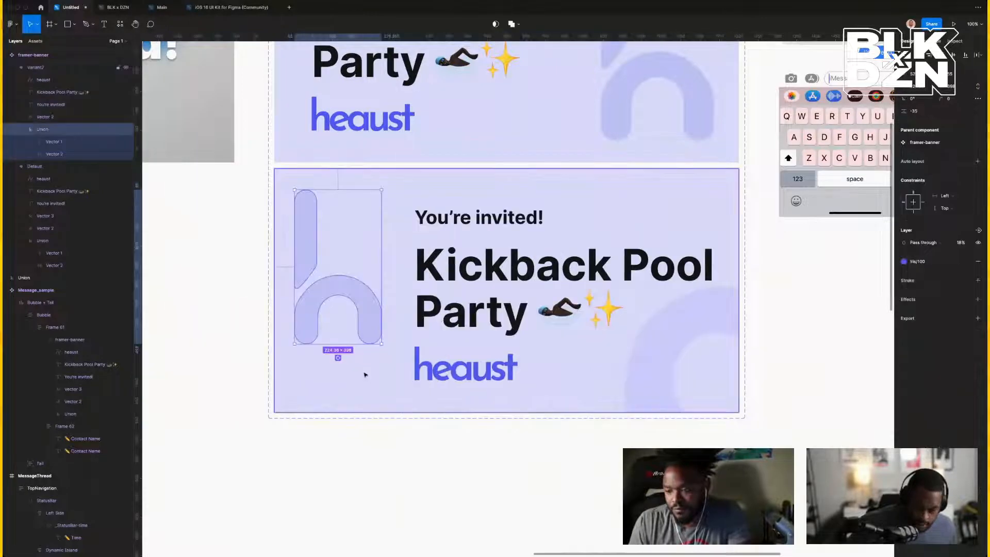
Stack the h shape above the heaust logo in a vertical auto layout with a 16 px gap.
left_click(421, 368)
left_click(366, 333, "shift")
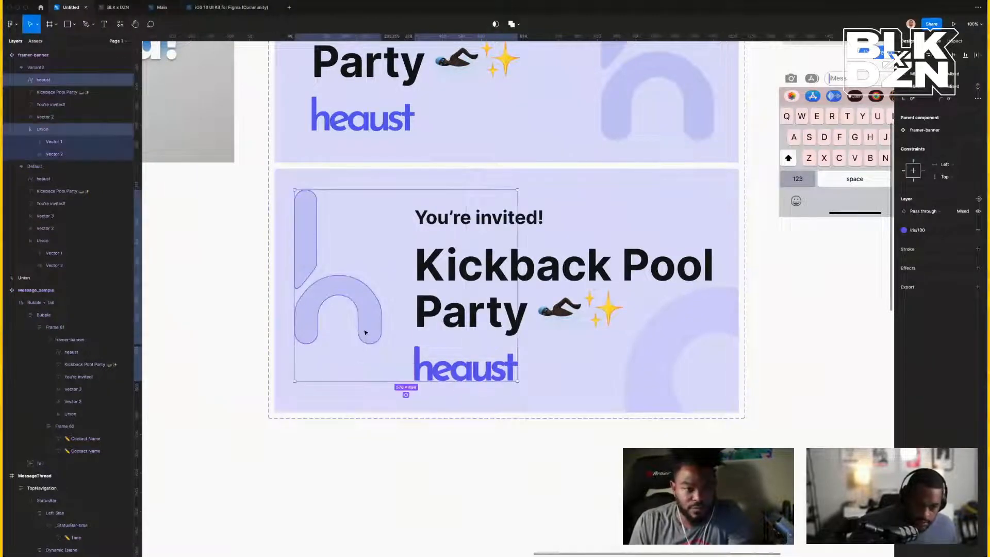
key("shift+a")
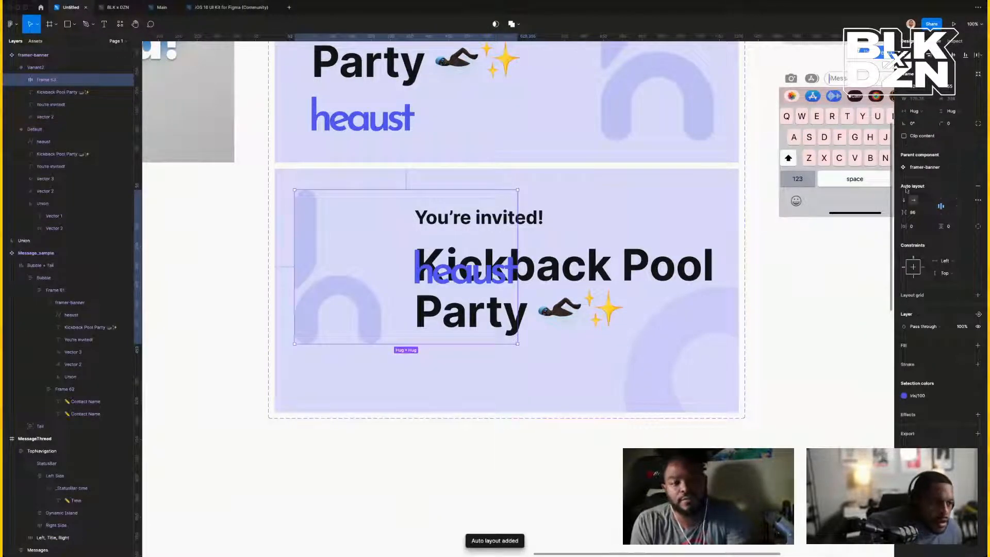
left_click(904, 200)
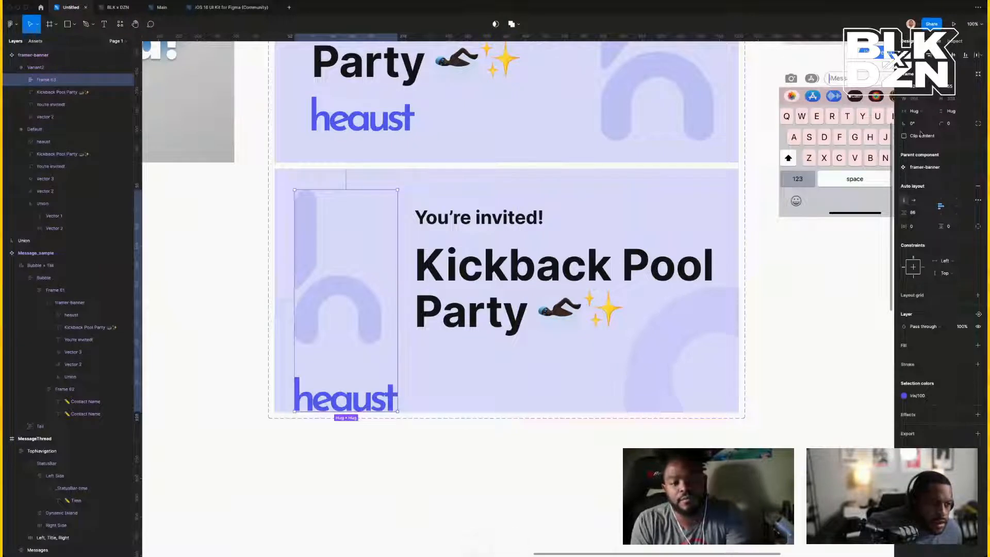
left_click(918, 213)
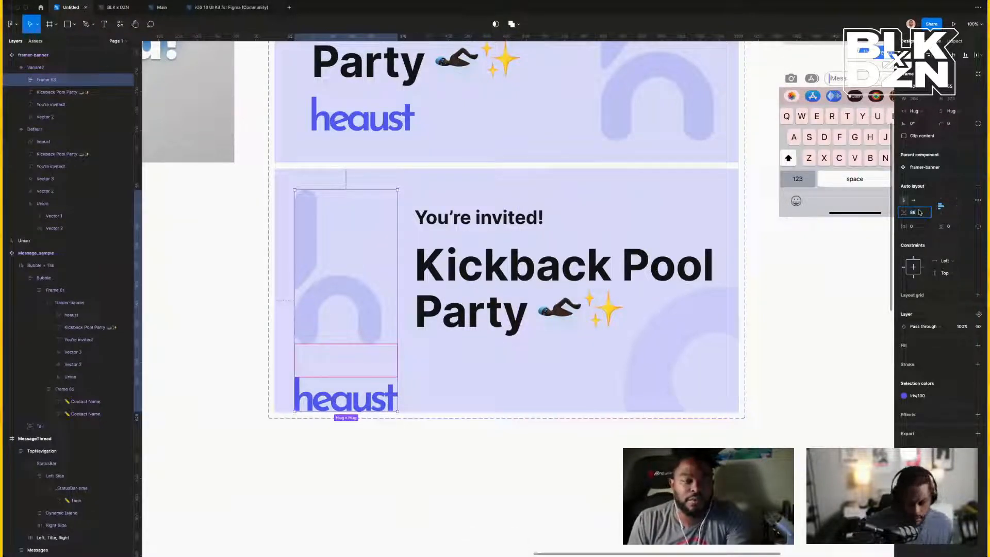
type("16")
key("Return")
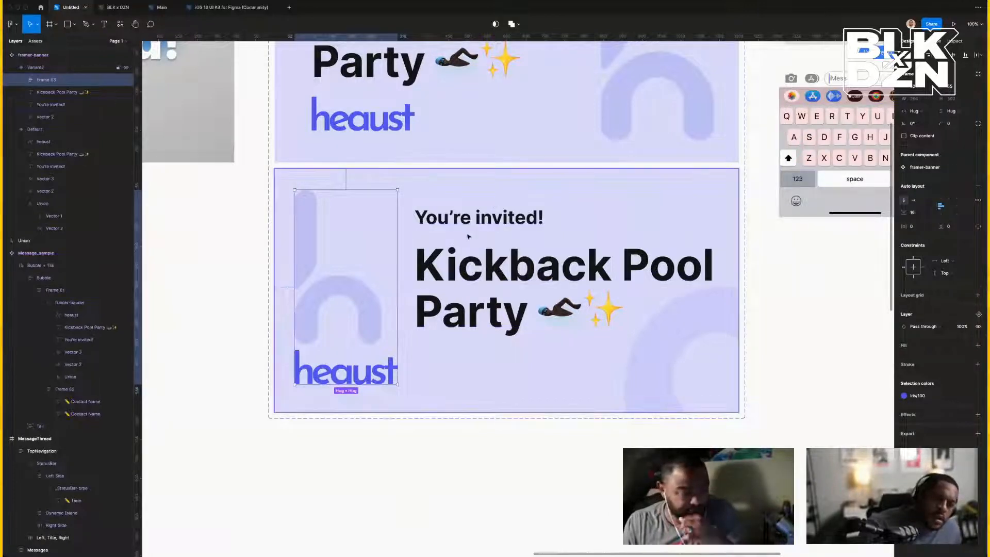
Narrow the Kickback Pool Party title to three lines and select it with You're invited!
left_click(516, 214)
left_click(488, 268, "shift")
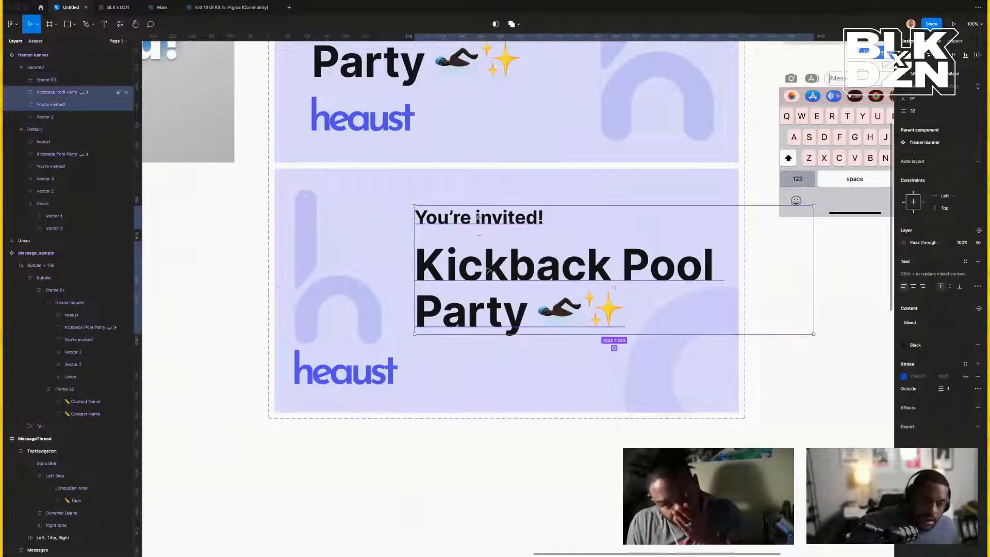
left_click(862, 270)
left_click(671, 268)
left_click(671, 268)
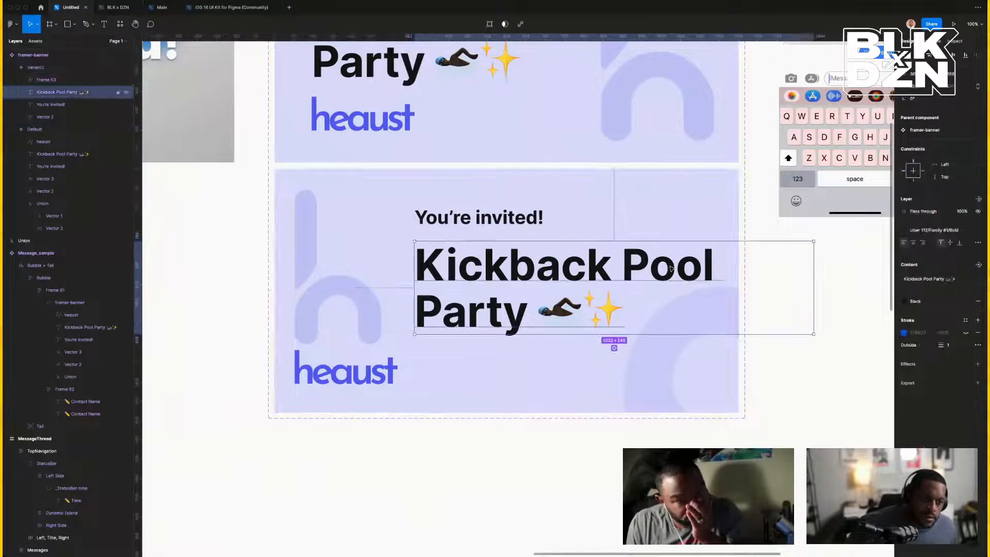
left_click_drag(813, 278, 713, 274)
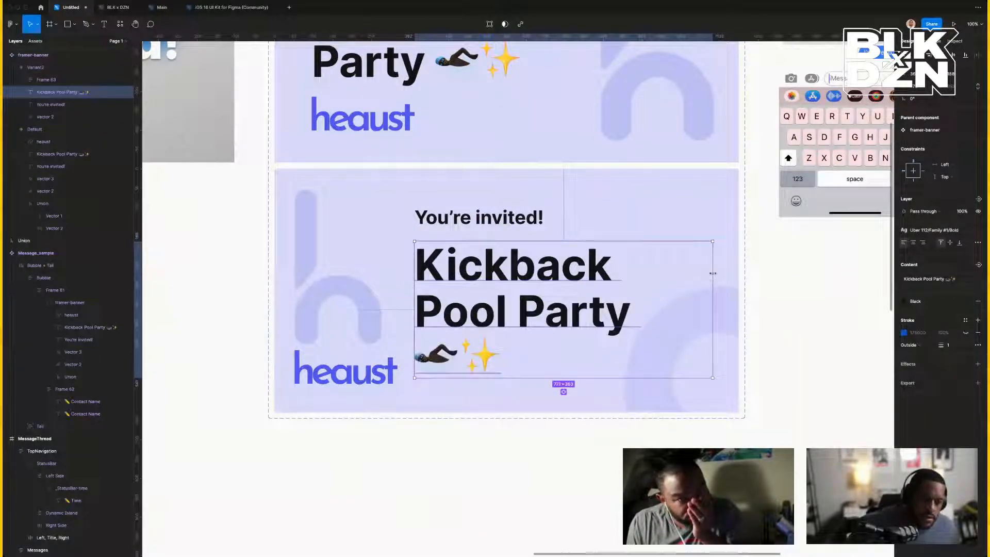
left_click(480, 218, "shift")
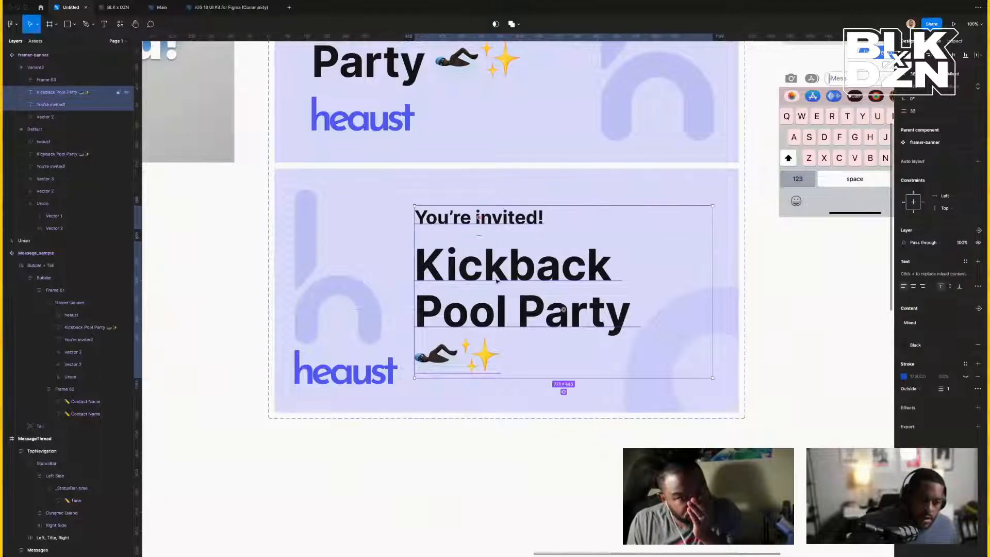
Wrap the logo column and invitation text in a new auto-layout frame.
left_click(338, 337, "shift")
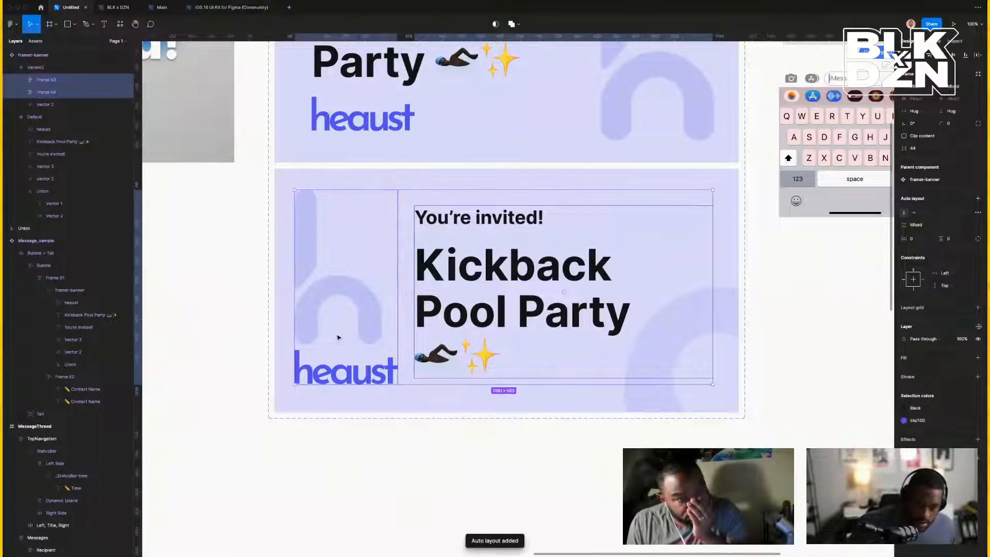
key("shift+a")
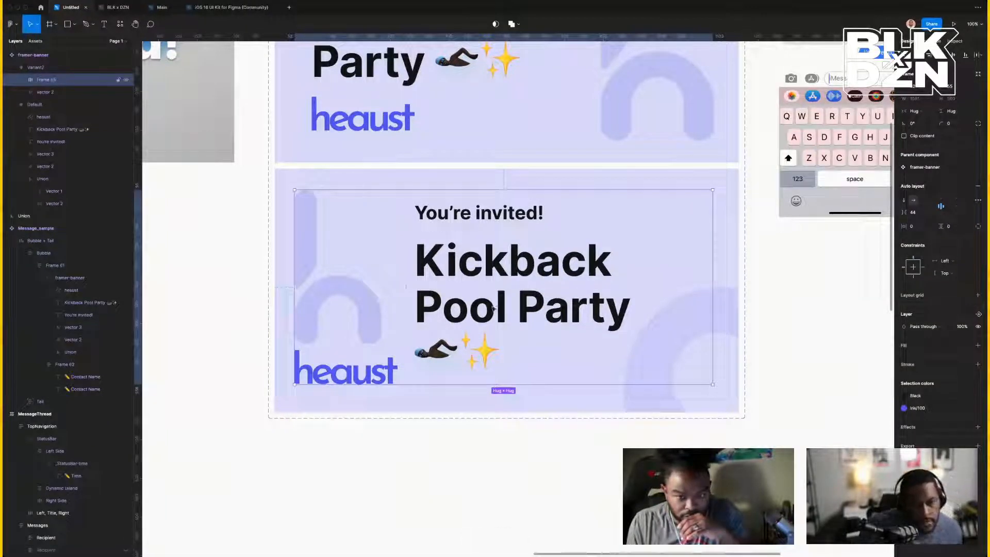
key("shift+Right")
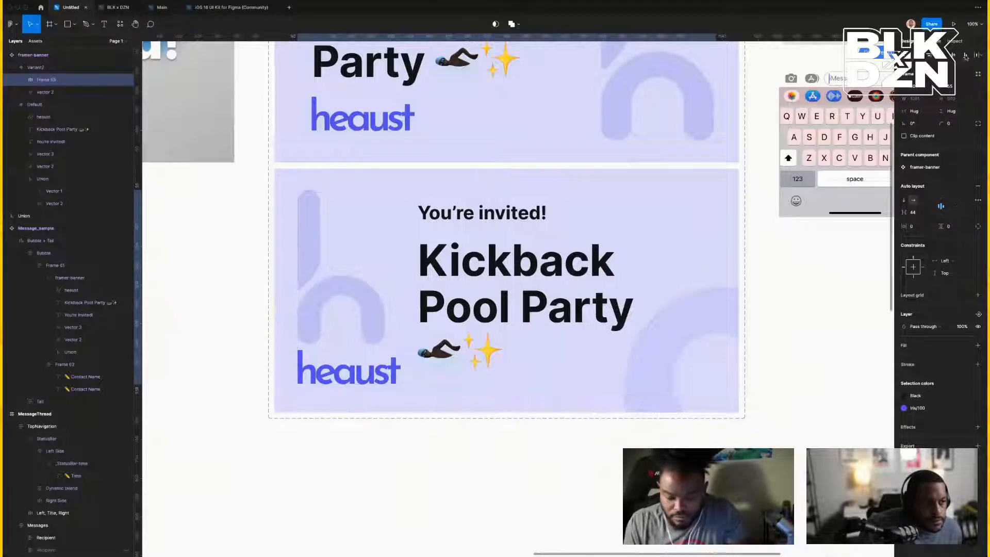
key("shift+Down")
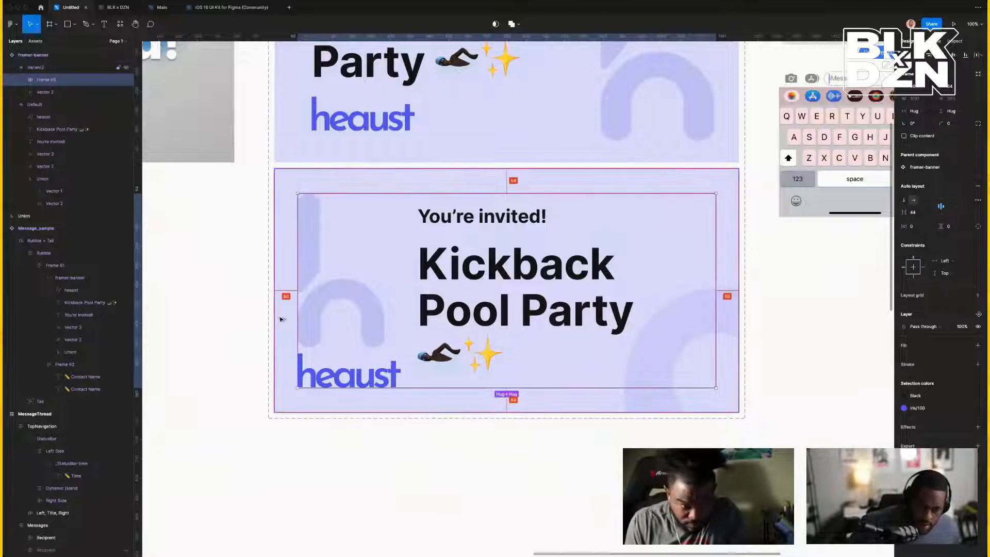
left_click(607, 462)
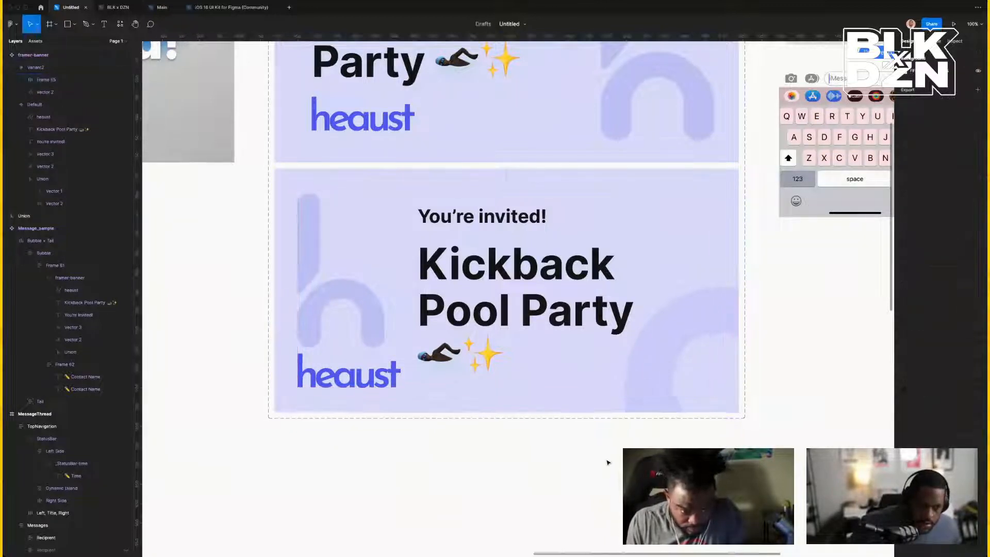
left_click(634, 406)
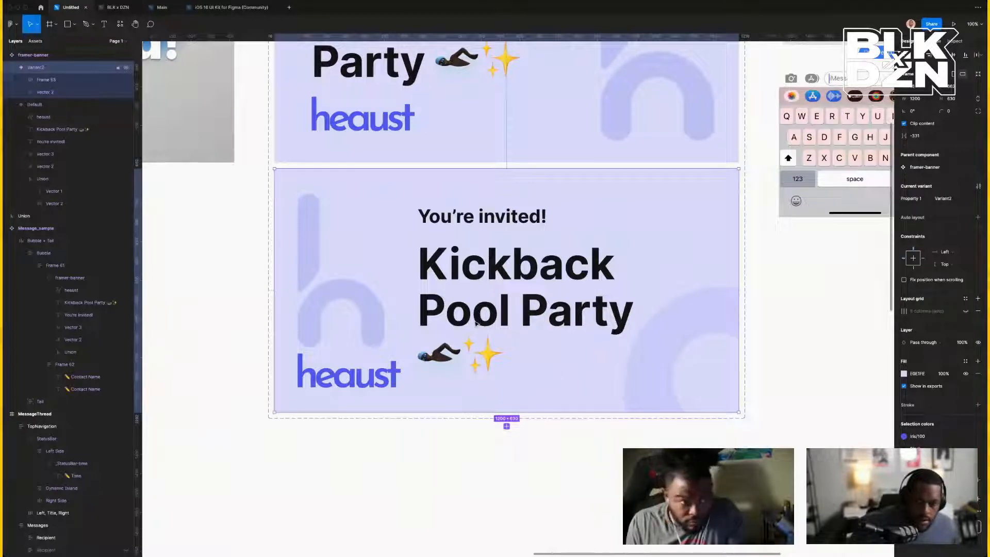
double_click(456, 322)
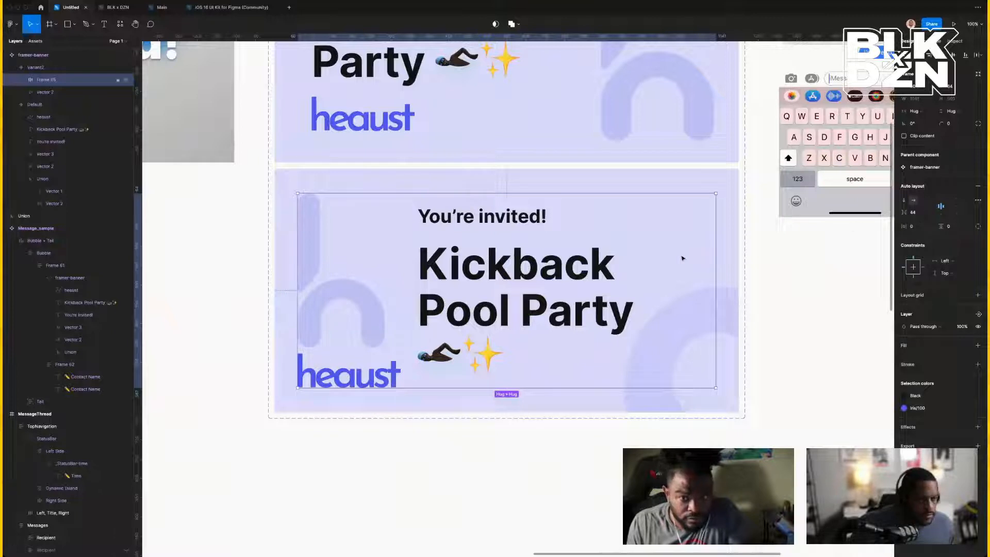
key("alt")
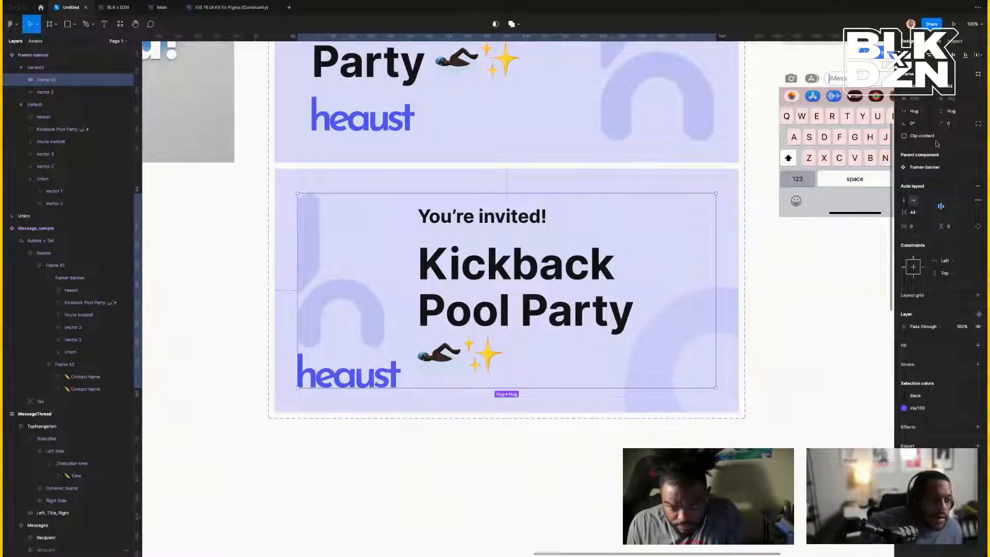
Give the frame 56 padding, centre it in the banner, and stretch it to 630 tall.
left_click(914, 228)
type("56")
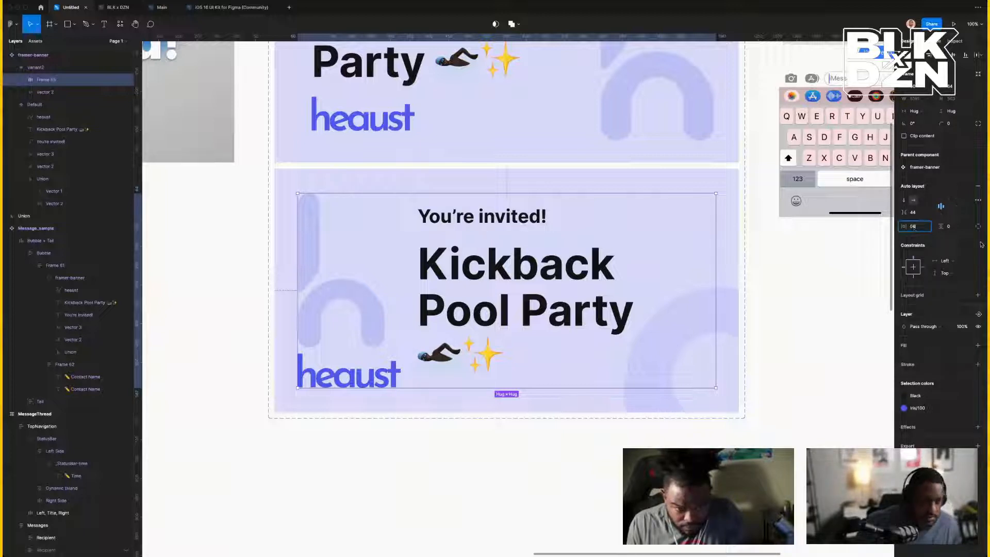
left_click(950, 227)
type("56")
key("Return")
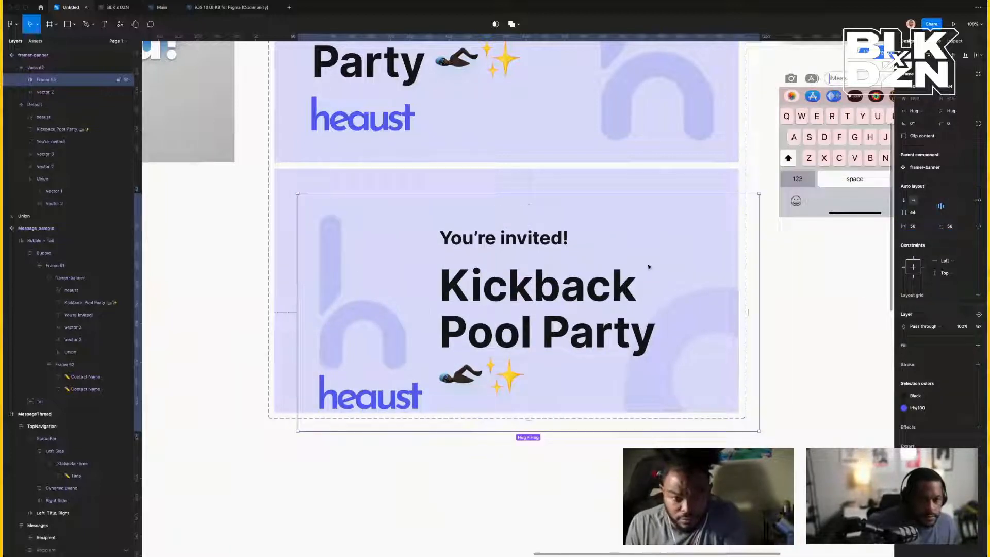
left_click(953, 55)
left_click(916, 55)
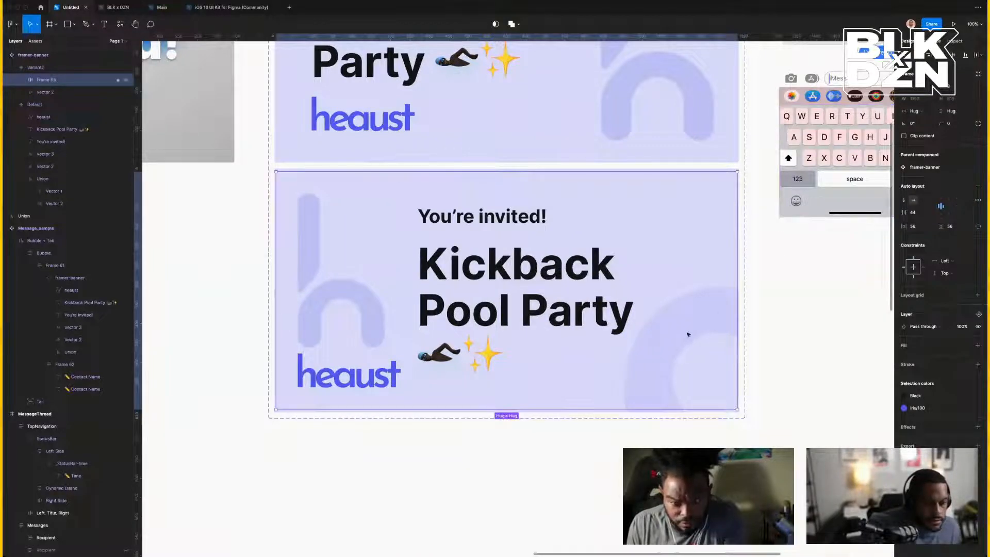
left_click_drag(564, 409, 564, 412)
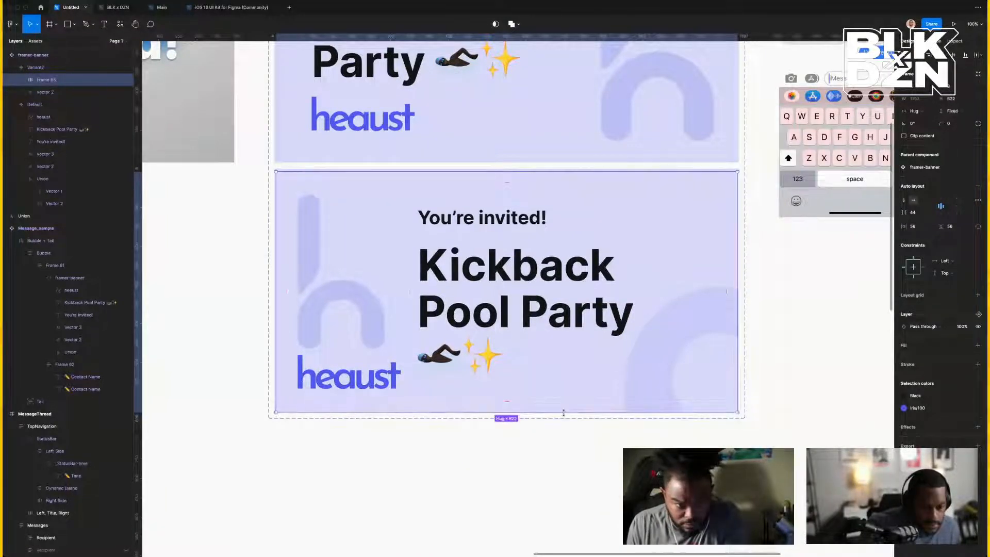
left_click_drag(516, 173, 516, 169)
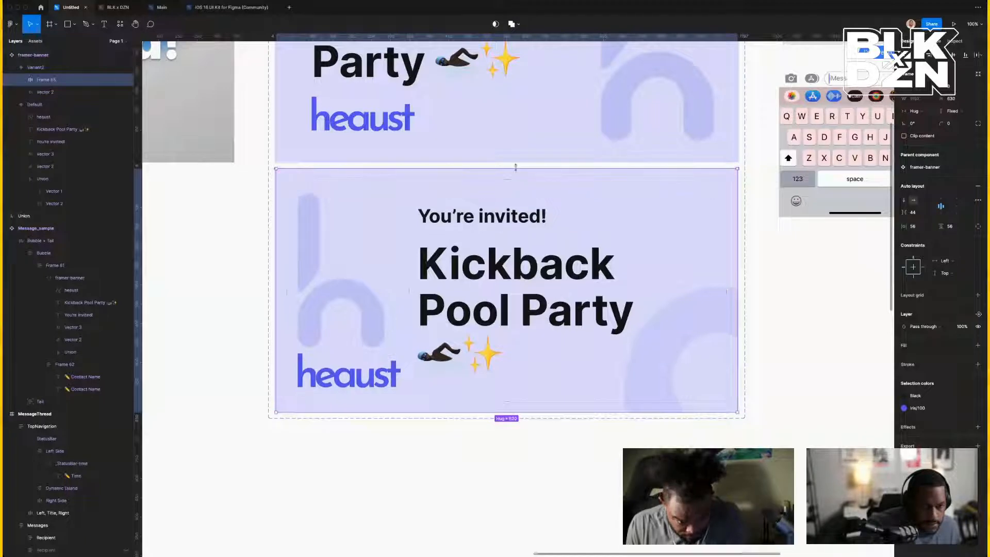
left_click(308, 337)
left_click(490, 310)
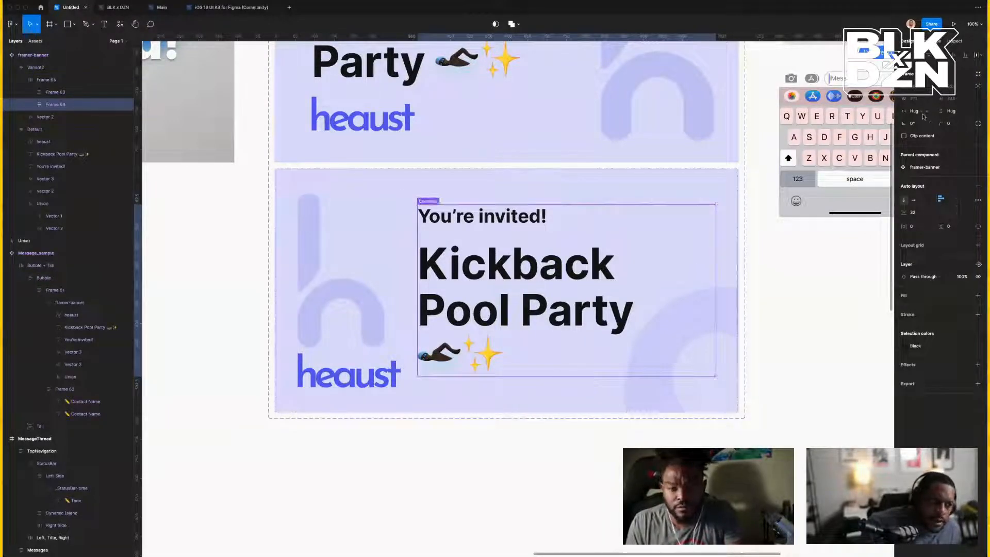
Make the text column fill height and width, with a 32 px gap between columns.
left_click(950, 111)
left_click(958, 124)
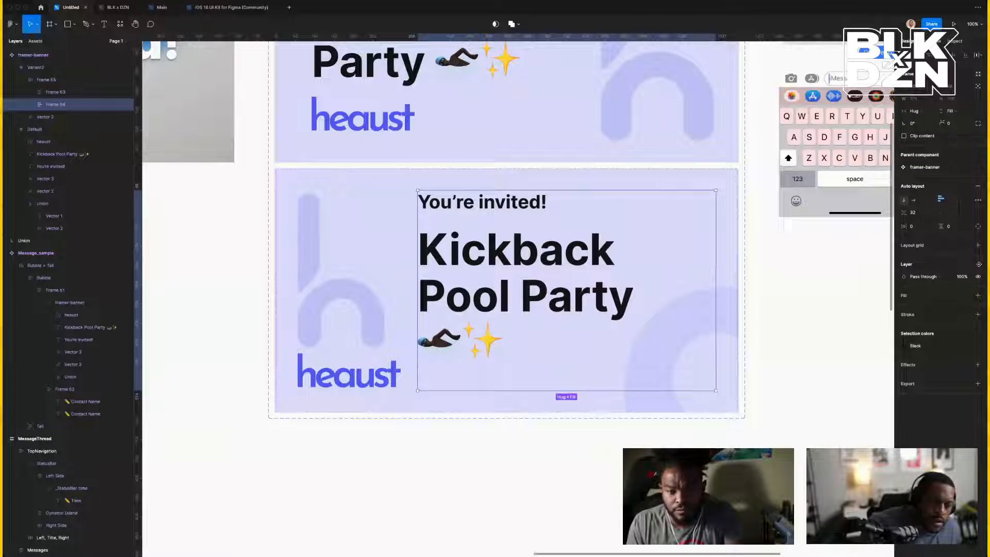
left_click(912, 111)
left_click(916, 127)
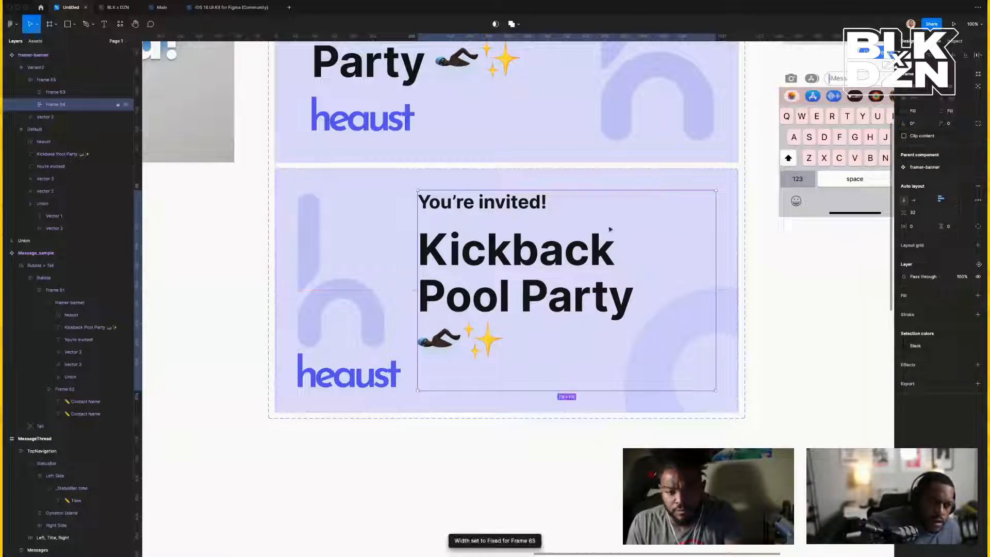
key("shift+Return")
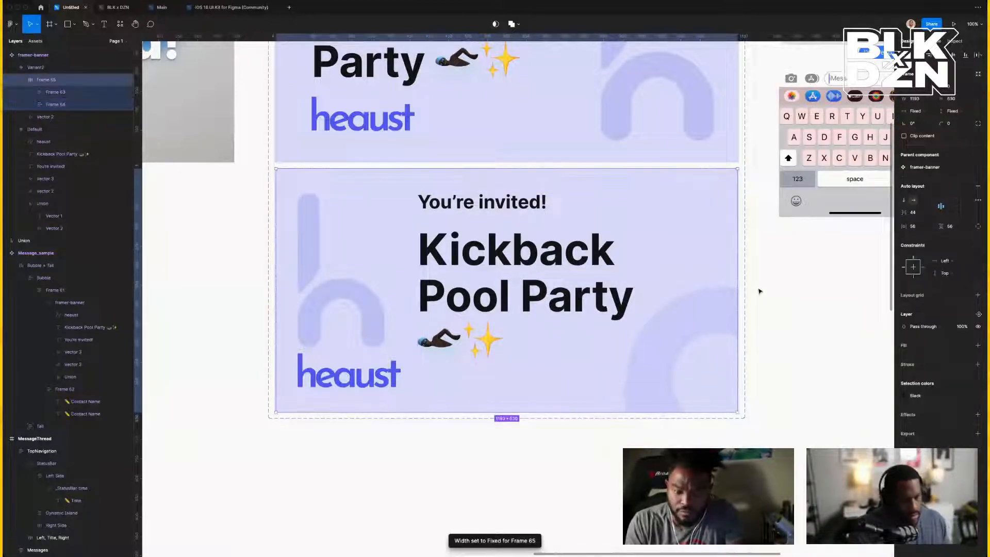
left_click(921, 217)
type("32")
key("Return")
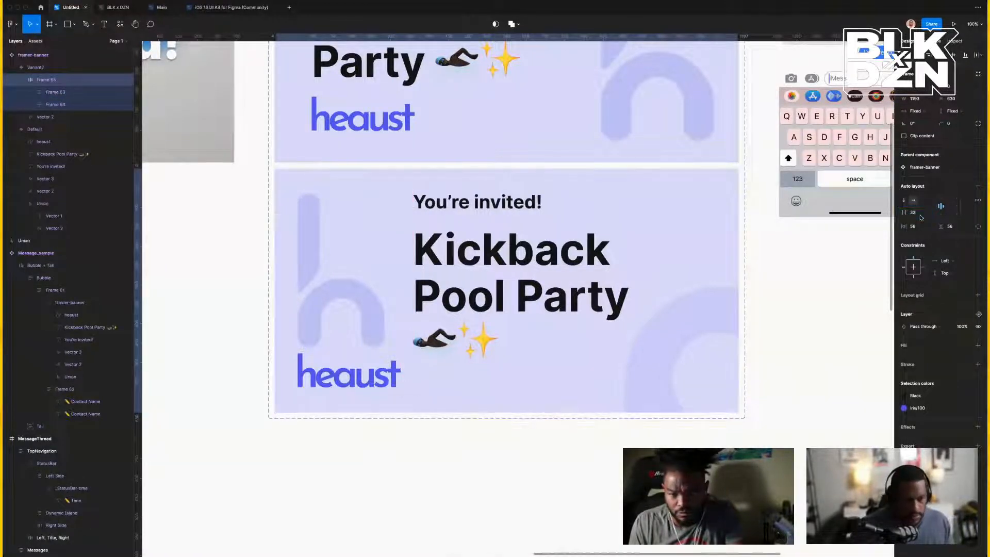
Widen the auto-layout frame to 1200 to match the banner.
left_click(313, 327)
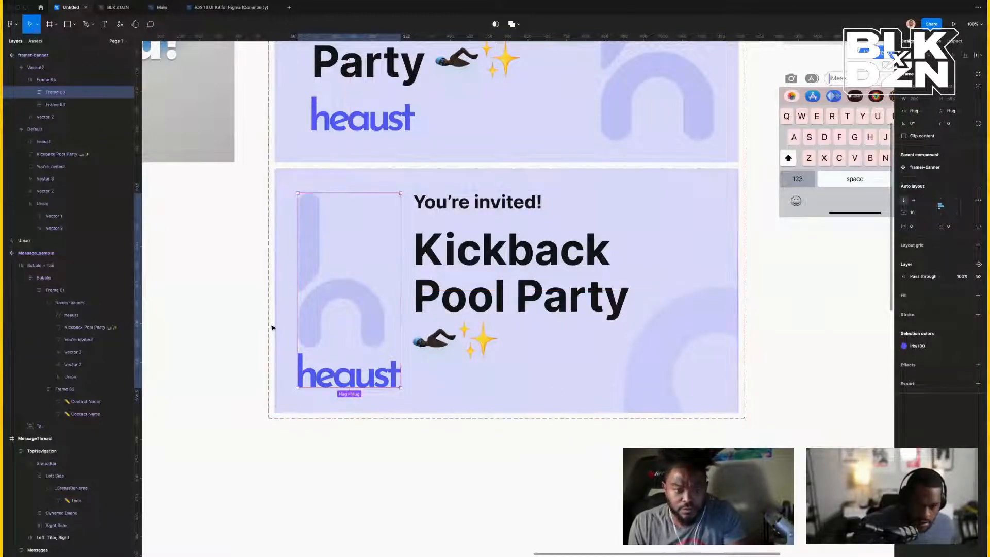
left_click(272, 326)
left_click(290, 326)
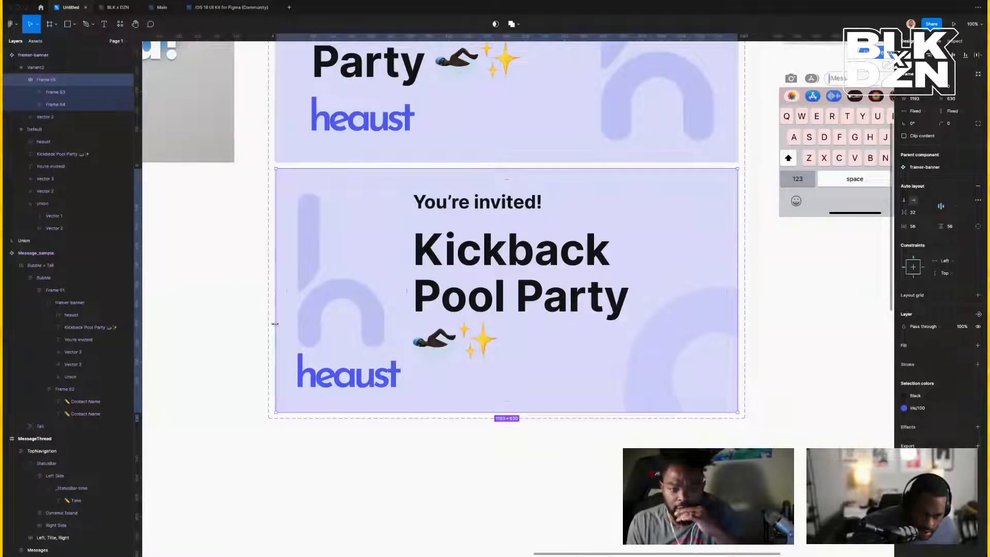
left_click_drag(275, 324, 274, 324)
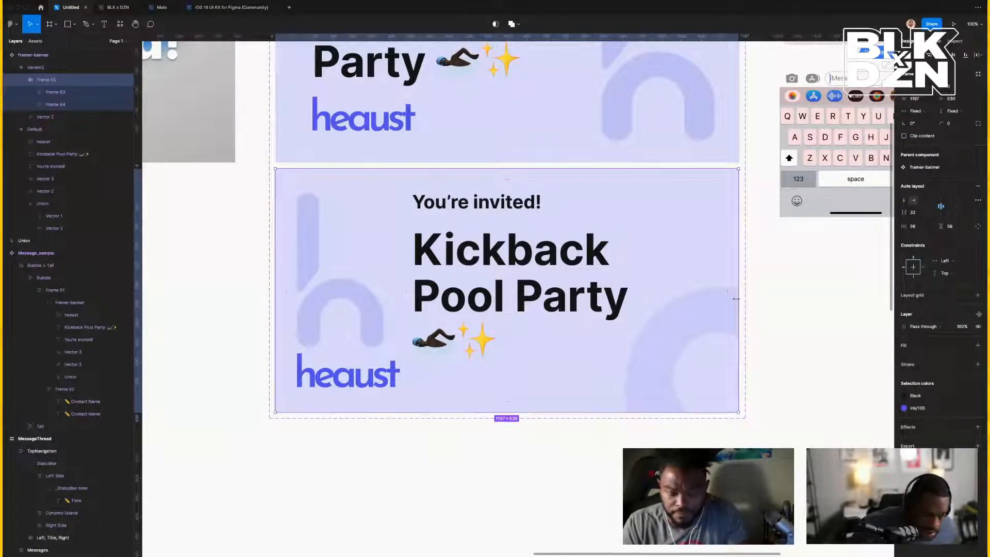
left_click_drag(737, 302, 739, 302)
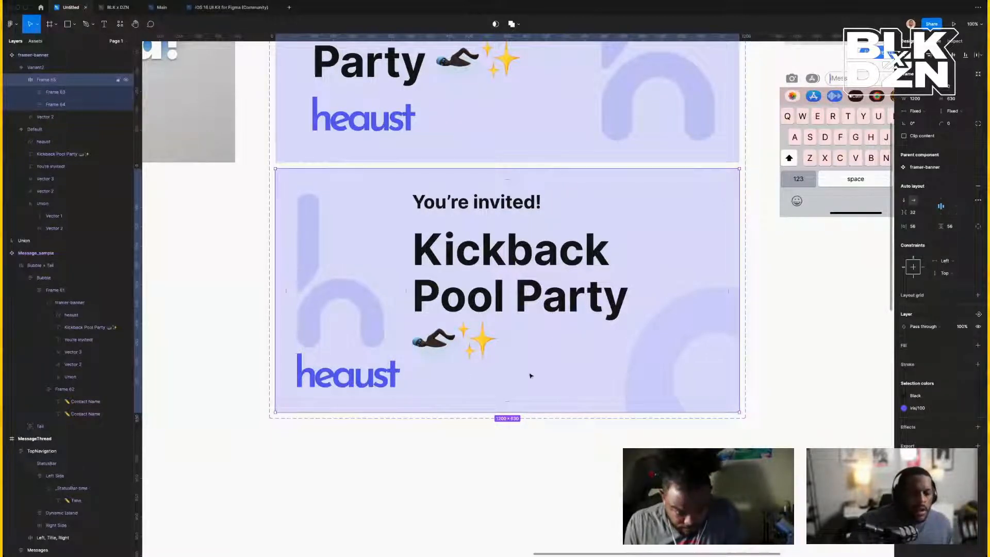
scroll(530, 376, "right", 3)
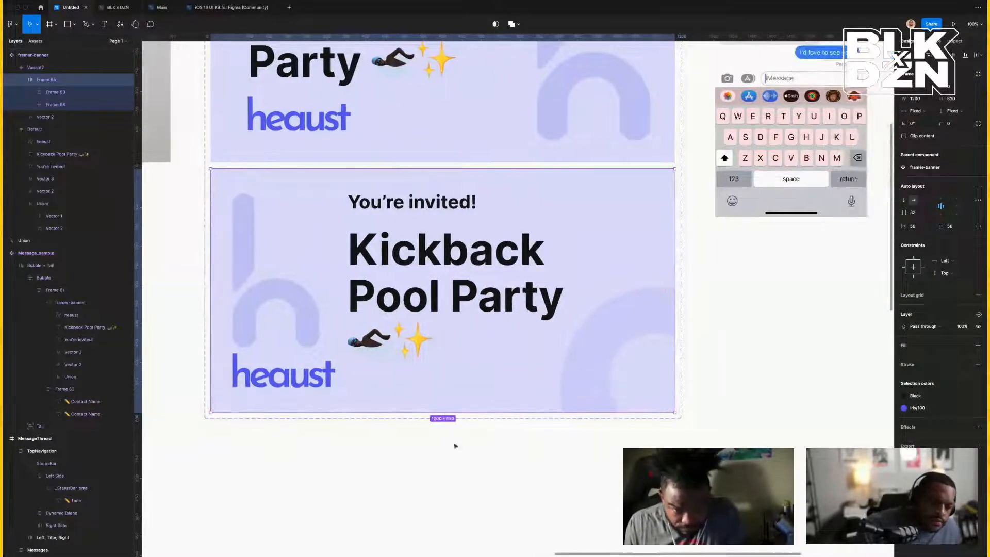
Set the logo column to fill height and the Kickback Pool Party heading to fill width.
left_click(299, 332)
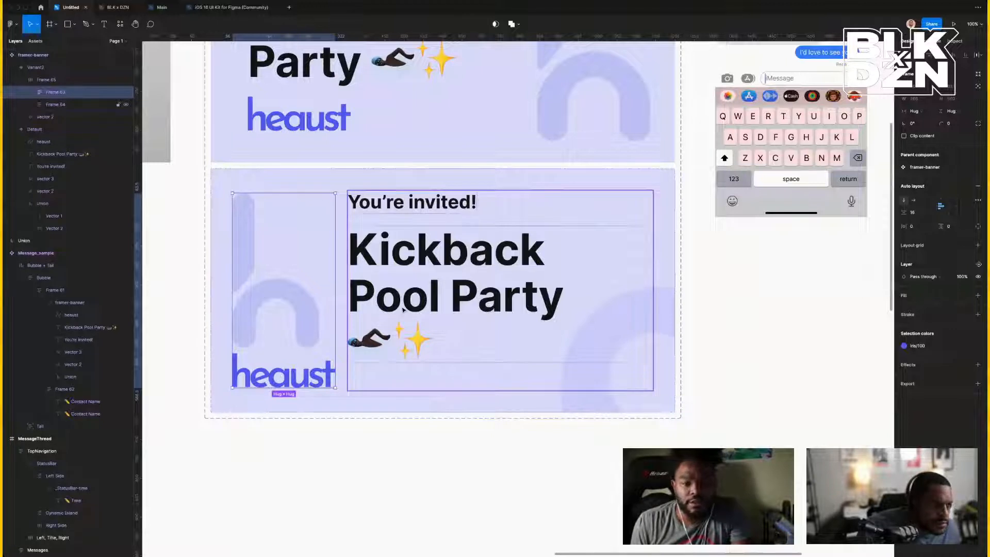
left_click(951, 111)
left_click(951, 120)
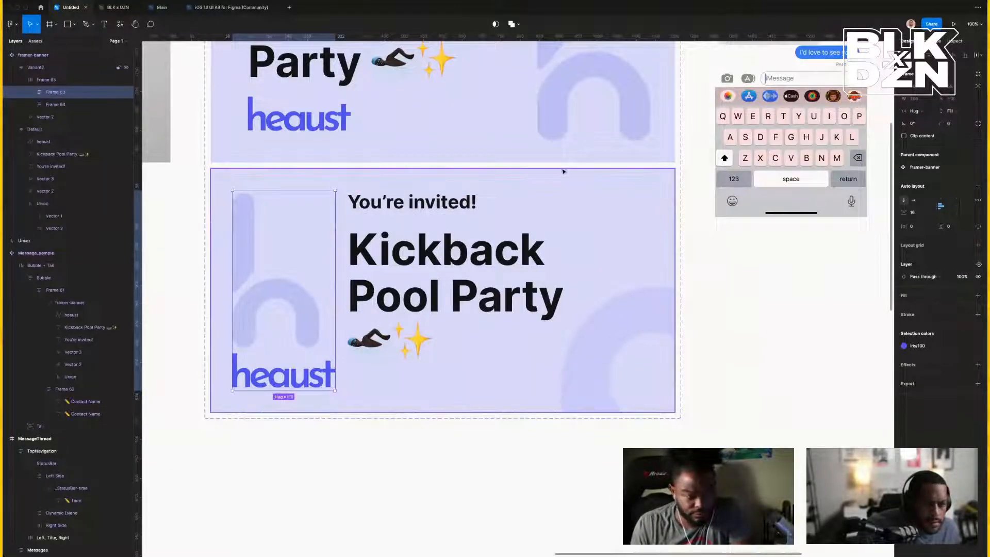
left_click(468, 222)
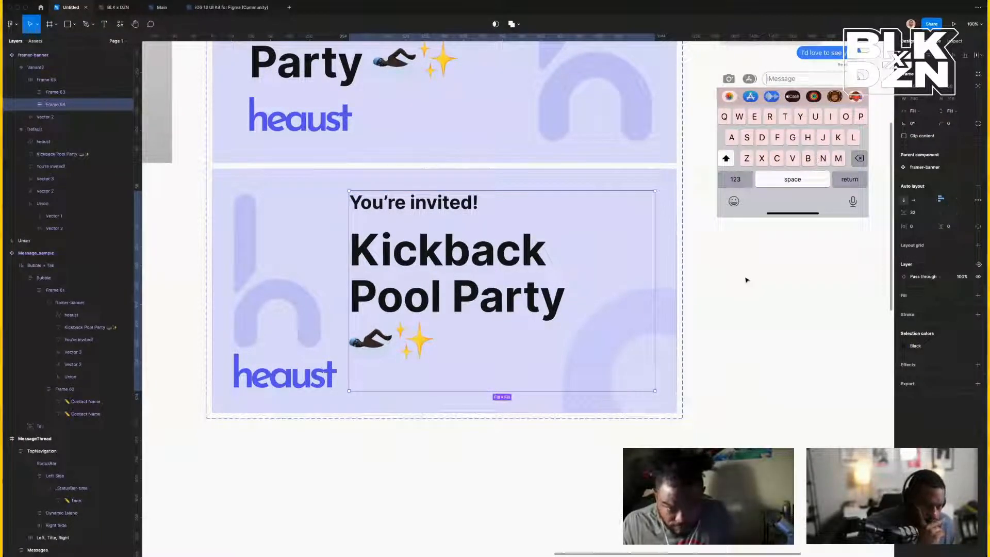
double_click(521, 290)
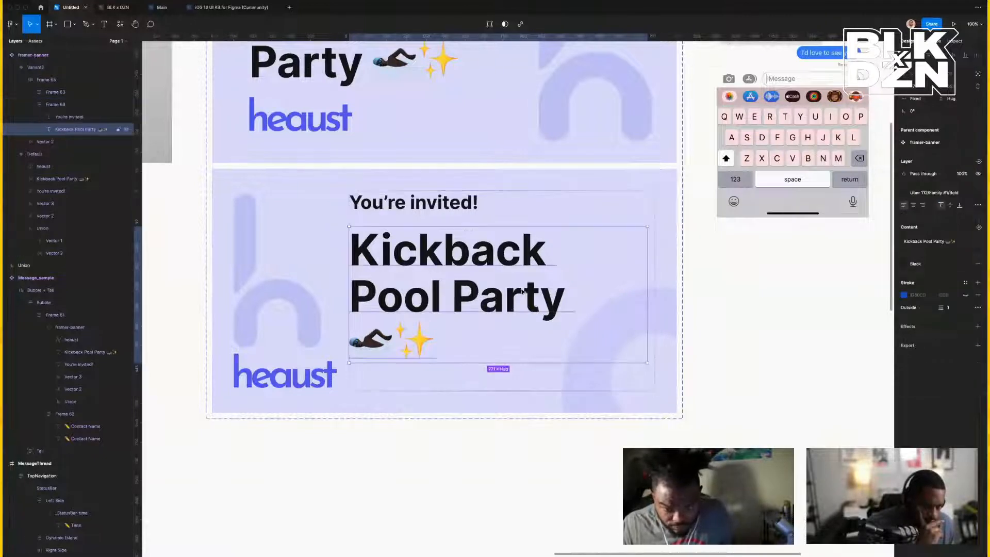
left_click(915, 98)
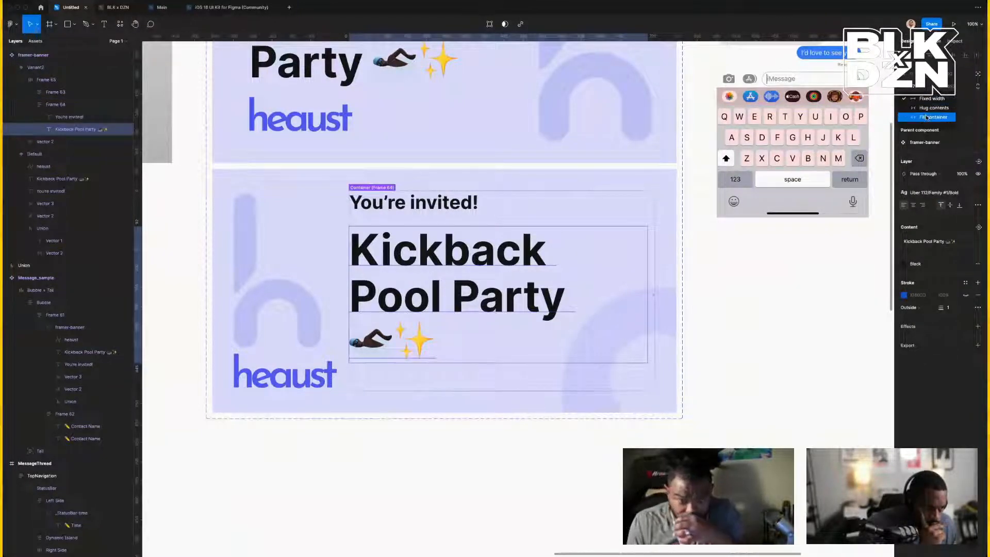
left_click(927, 117)
left_click(765, 300)
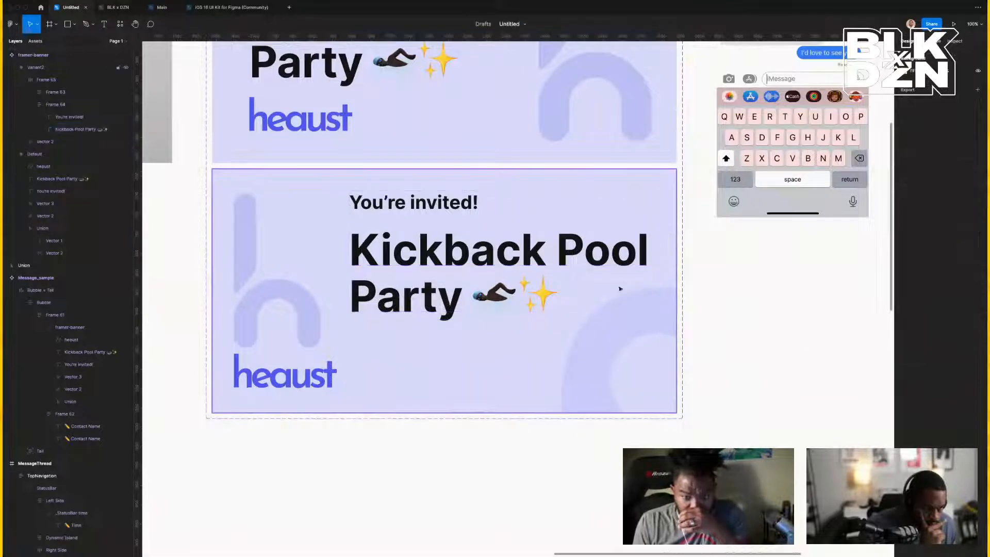
Duplicate the iMessage MessageThread mockup and select the copy's sent message bubble.
key("minus")
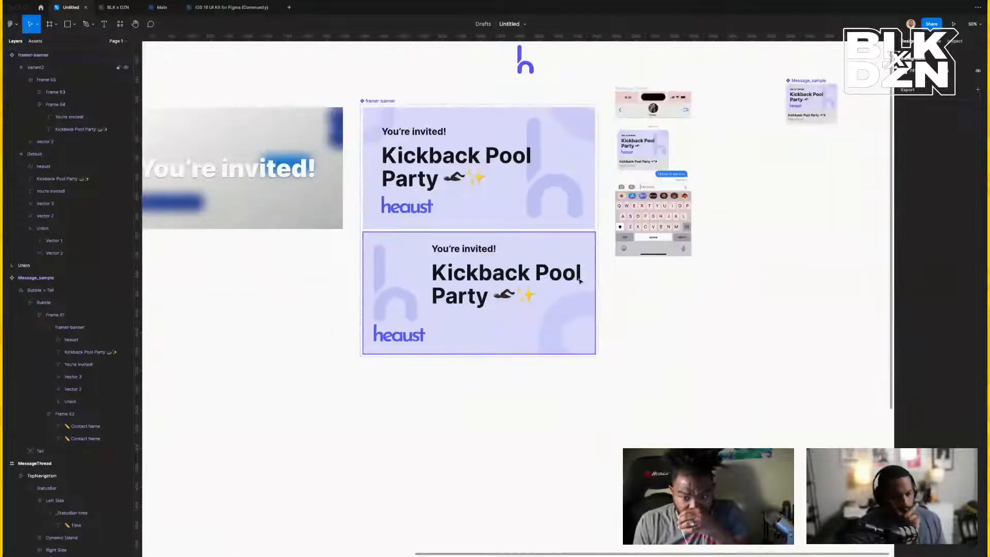
scroll(666, 240, "up", 3)
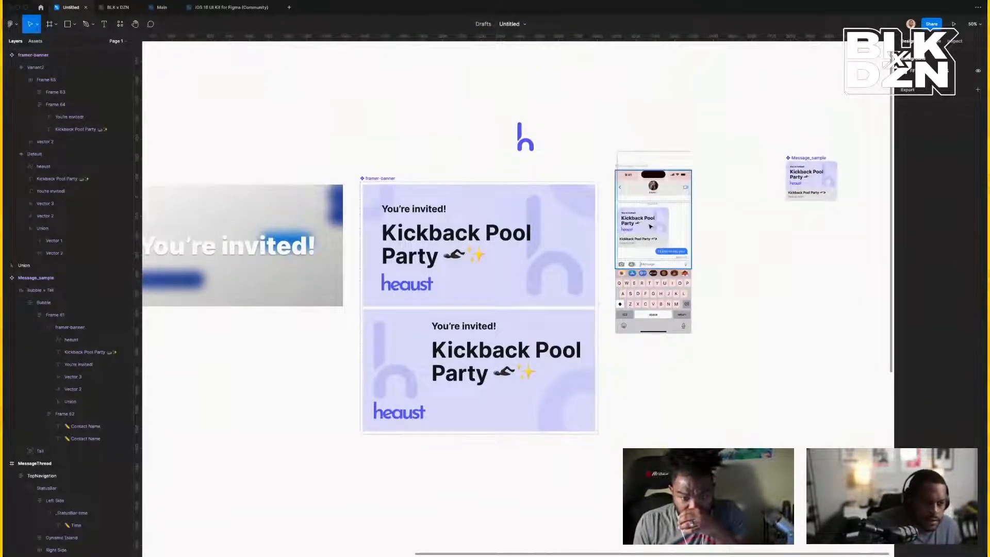
left_click(633, 167)
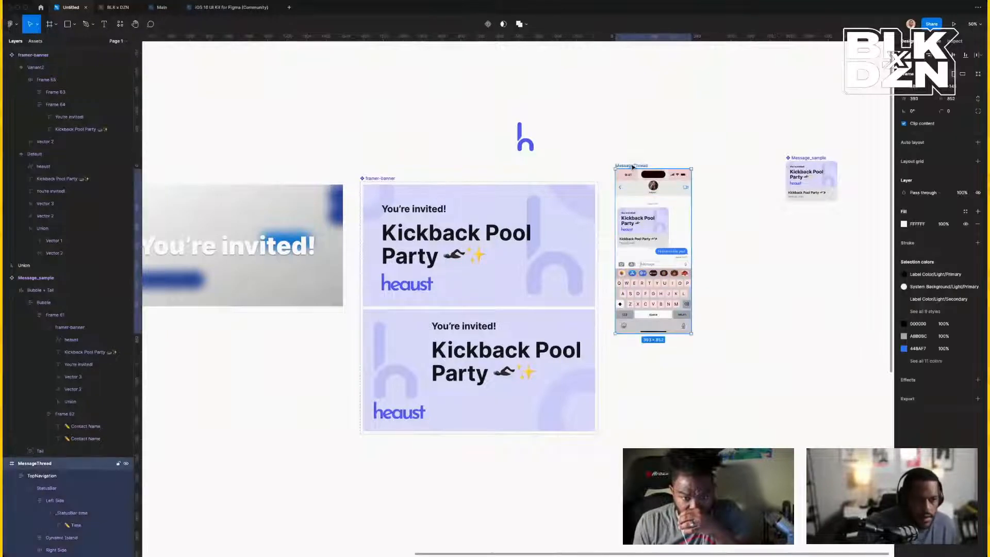
key("ctrl+d")
left_click(736, 241)
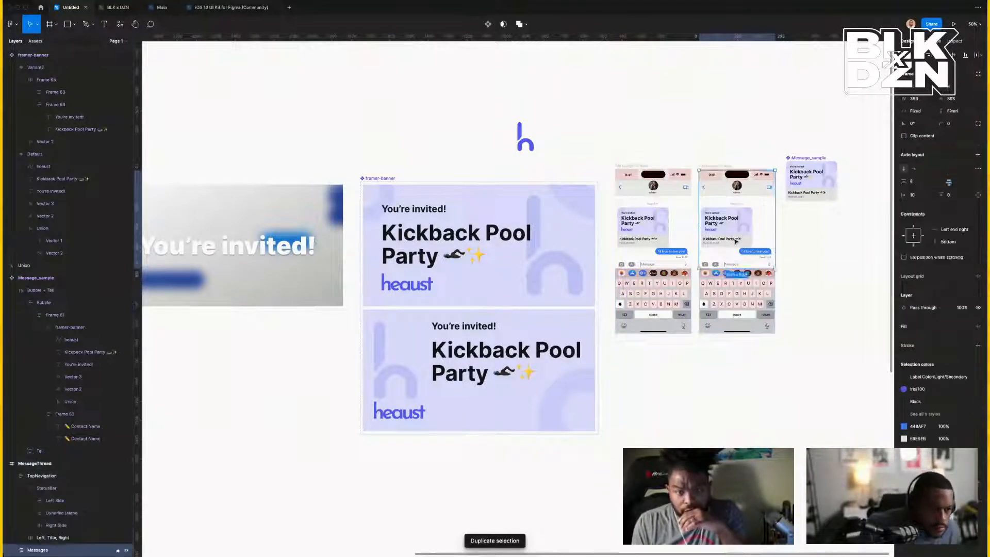
double_click(735, 241)
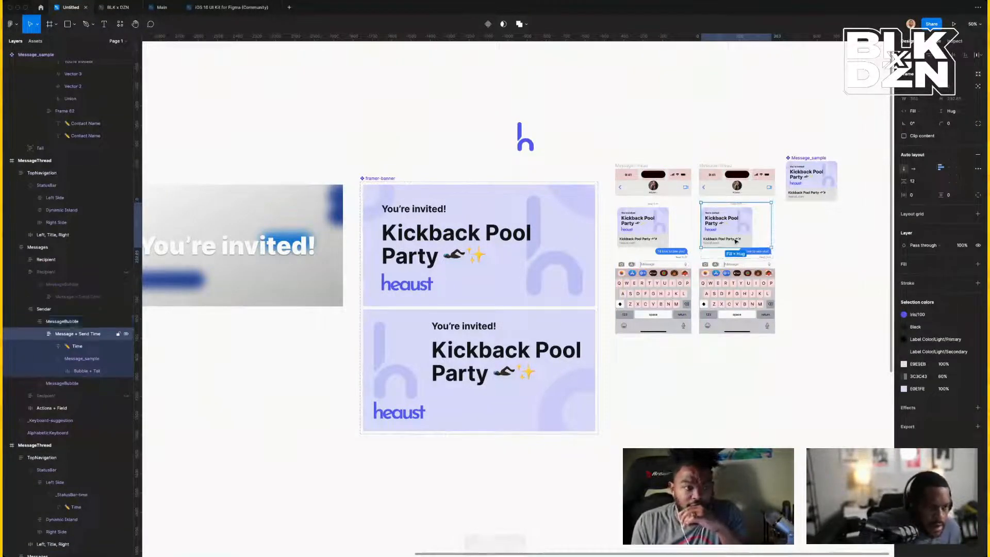
Inspect the second phone's message sample and the Default and lower banner variants.
double_click(737, 238)
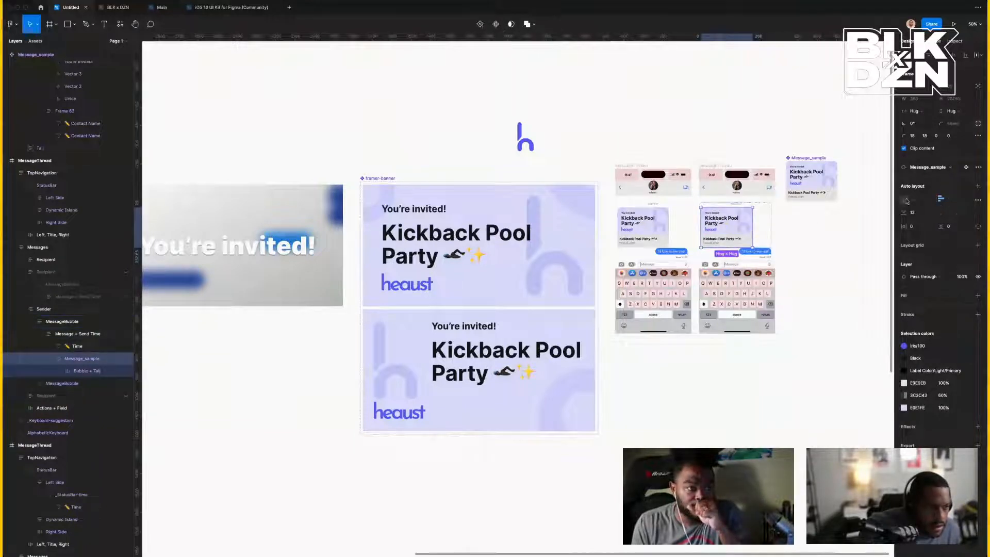
left_click(928, 168)
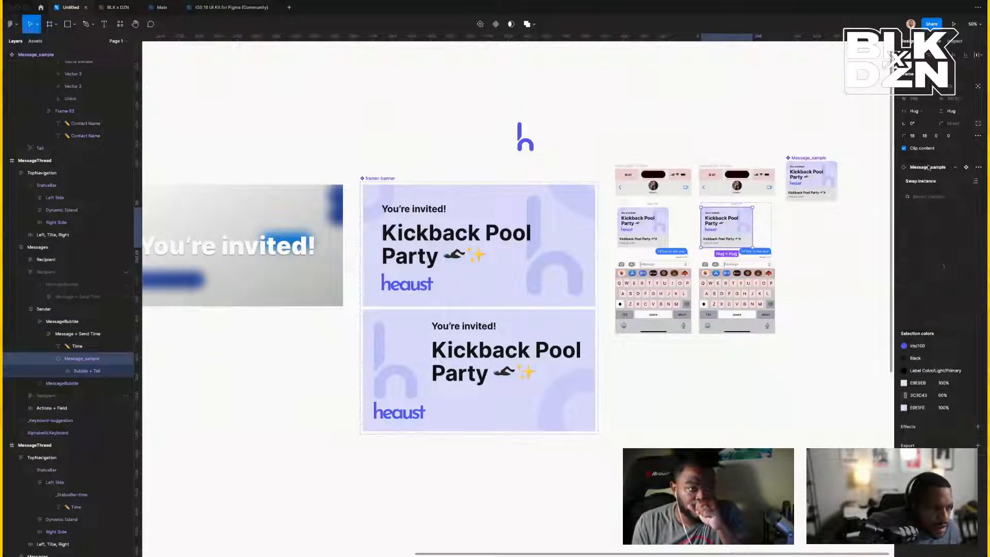
left_click(928, 168)
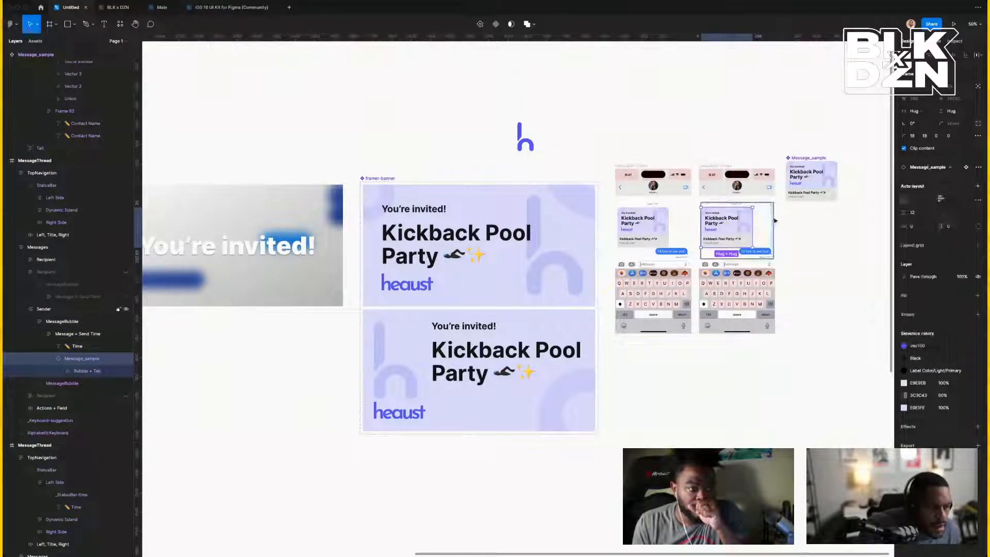
left_click(538, 329)
left_click(533, 261)
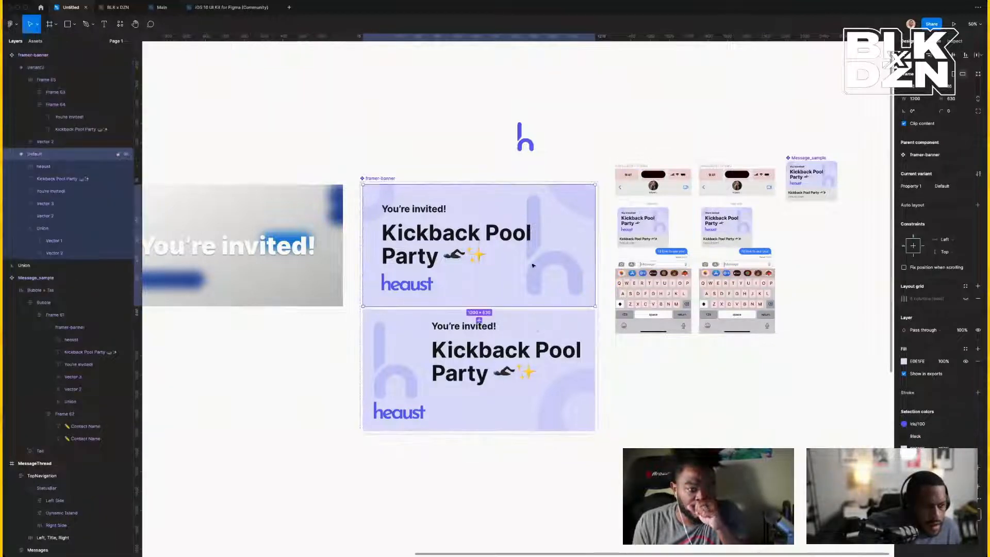
Switch the framer-banner instance inside the second phone's message bubble to Variant2.
left_click(734, 222)
double_click(734, 221)
double_click(734, 222)
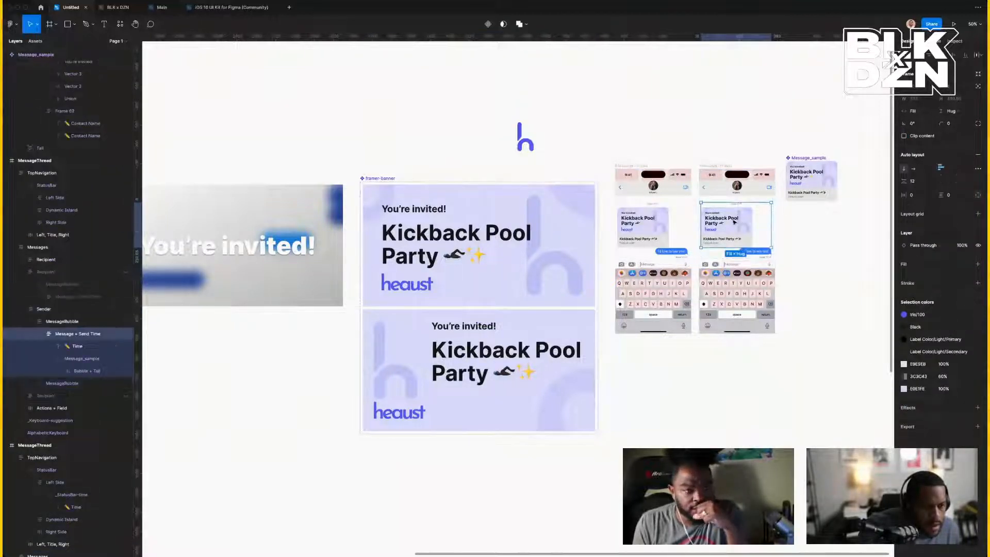
double_click(734, 221)
double_click(734, 222)
double_click(735, 221)
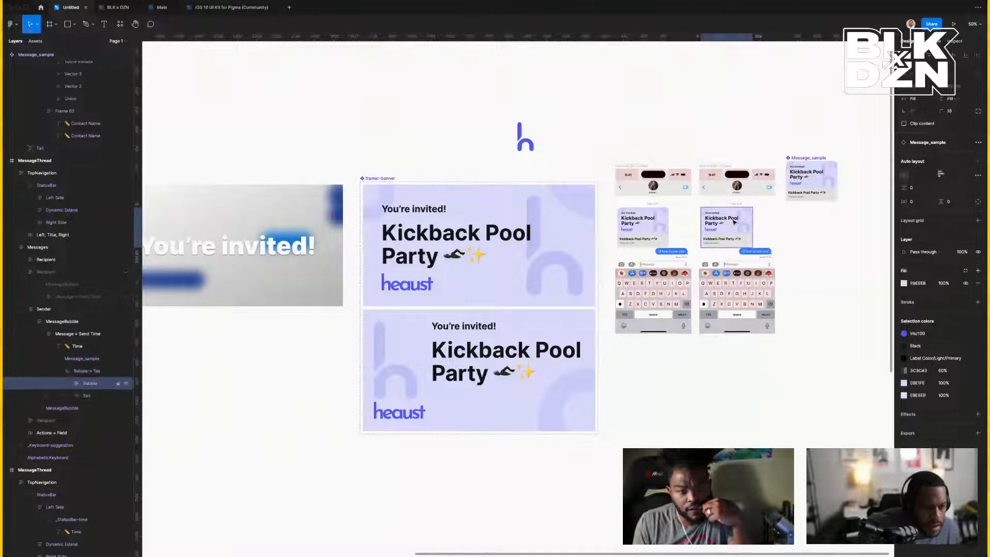
double_click(734, 221)
double_click(739, 228)
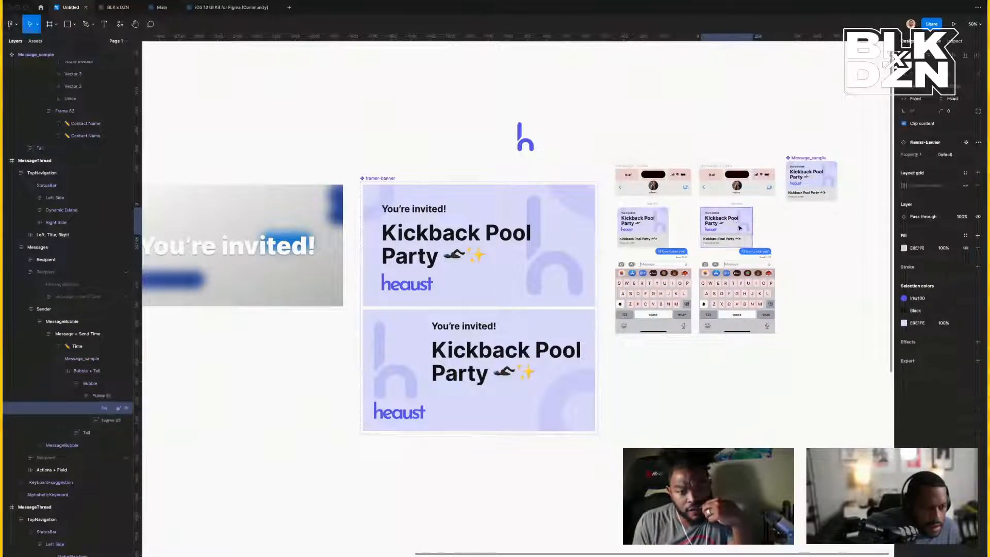
left_click(944, 155)
left_click(955, 163)
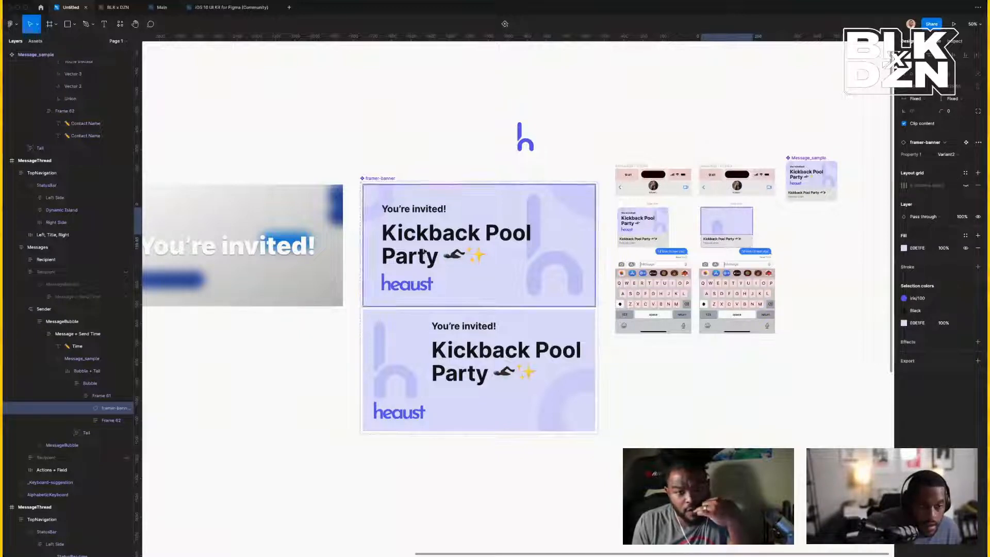
left_click(410, 323)
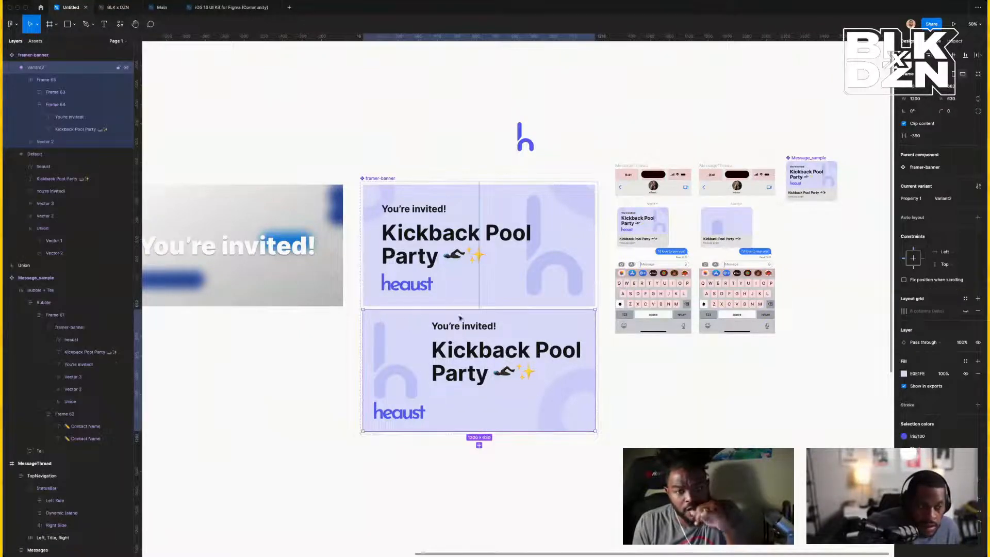
Set the Variant2 banner's horizontal and vertical constraints both to Scale.
left_click(949, 252)
left_click(954, 290)
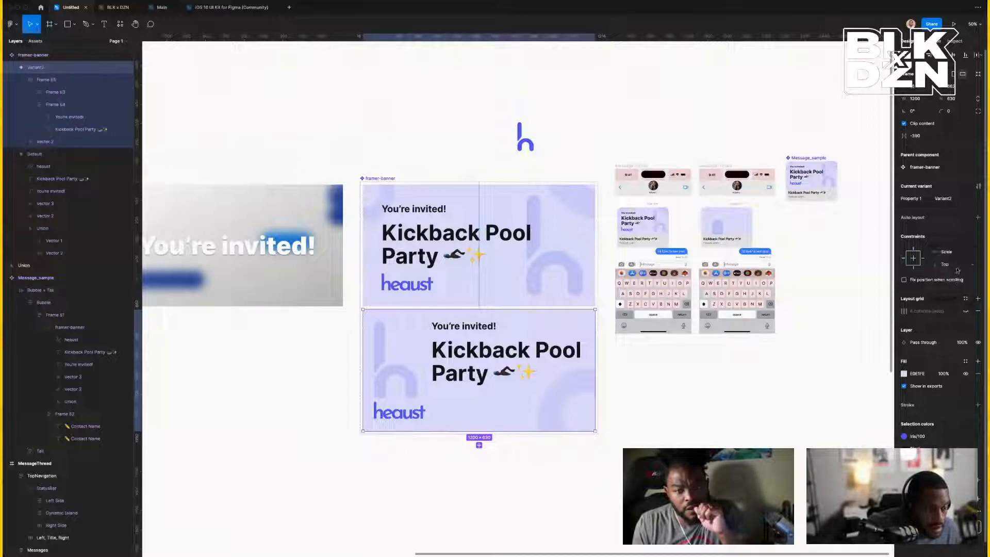
left_click(949, 264)
left_click(954, 301)
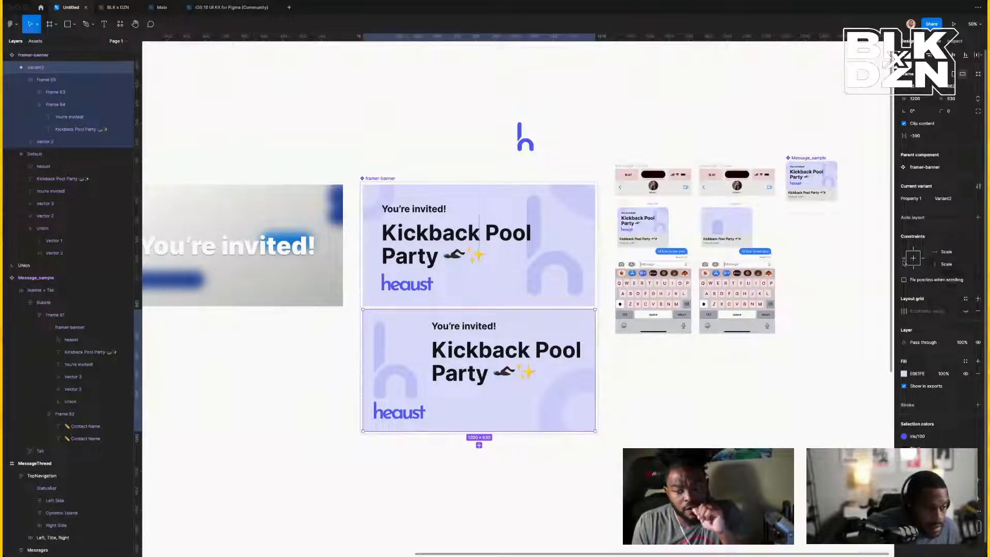
left_click(904, 258)
left_click(945, 265)
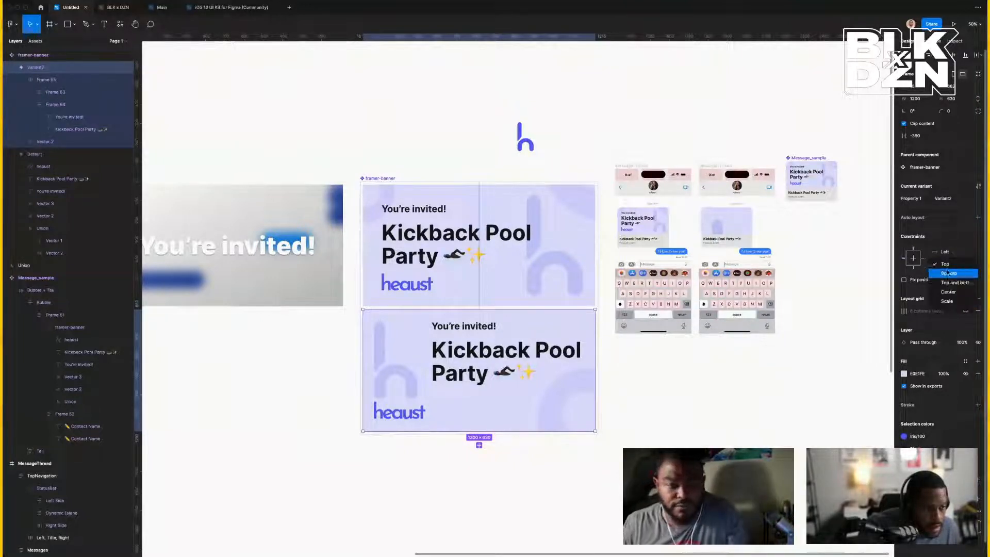
left_click(950, 300)
left_click(948, 252)
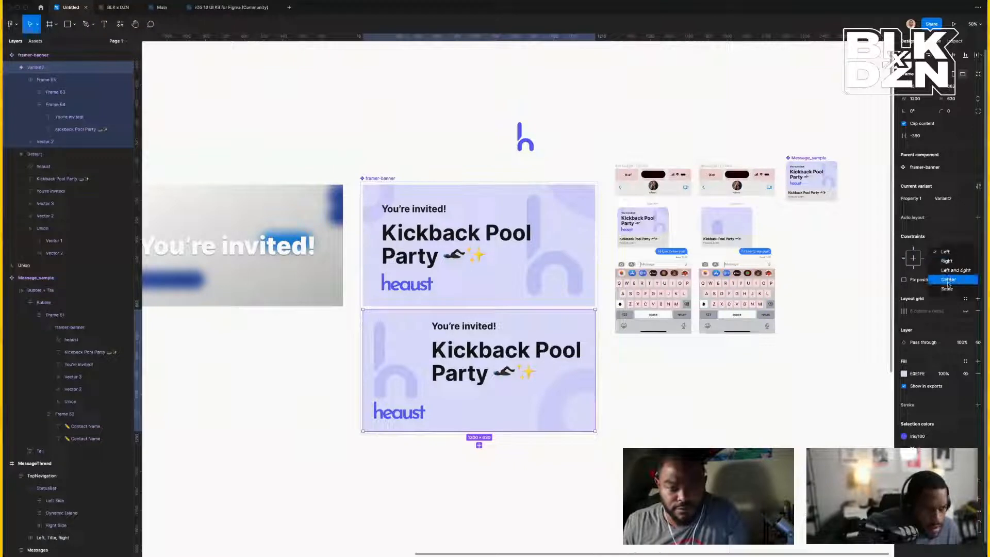
left_click(947, 289)
Inspect the Variant2 banner's content frame and heaust logo layers, then reselect the banner.
double_click(502, 347)
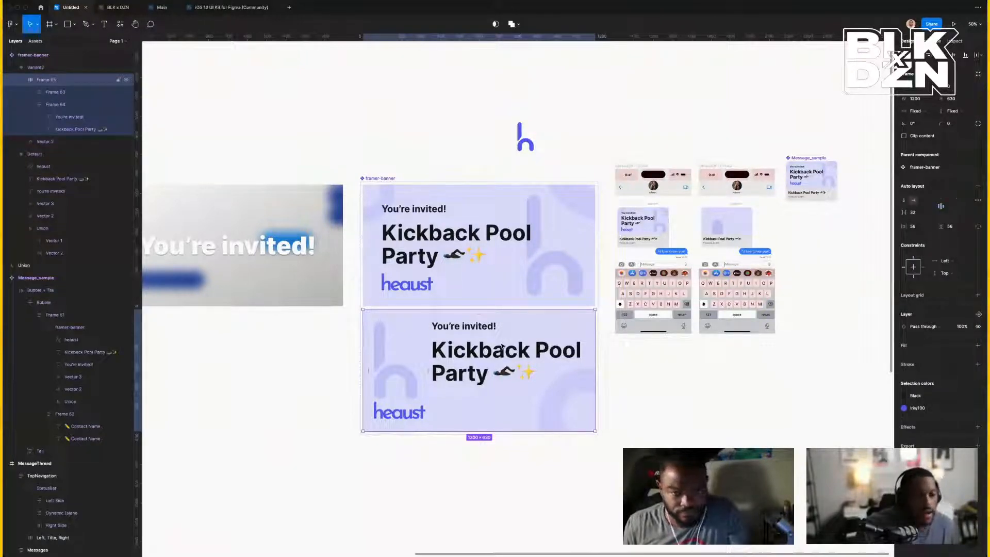
left_click(412, 422)
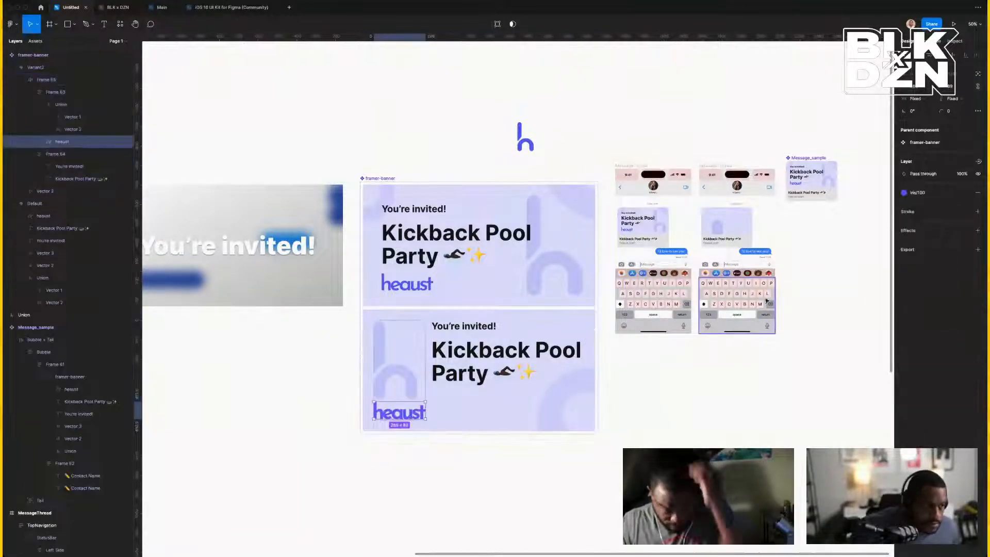
left_click(426, 393)
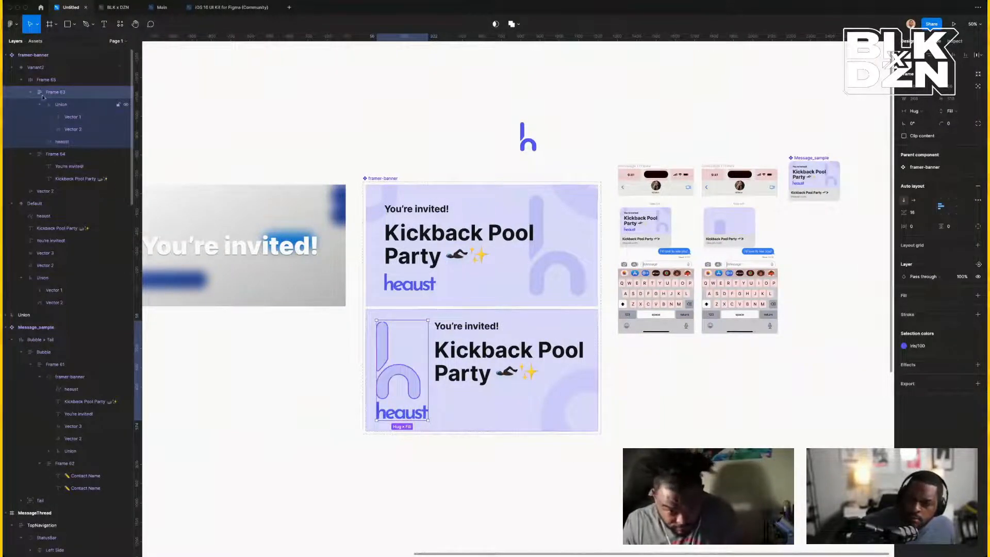
left_click(29, 67)
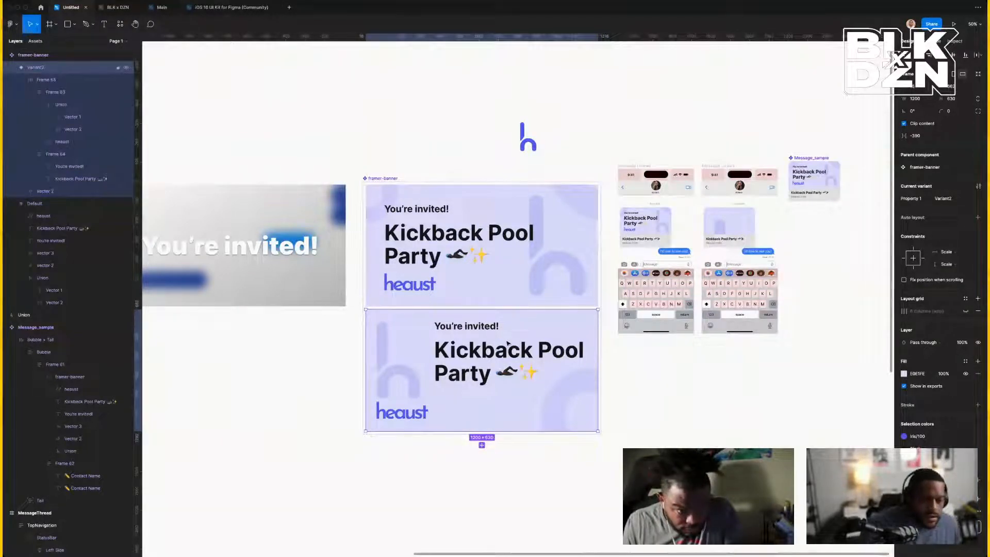
scroll(508, 345, "left", 1)
scroll(508, 344, "up", 3)
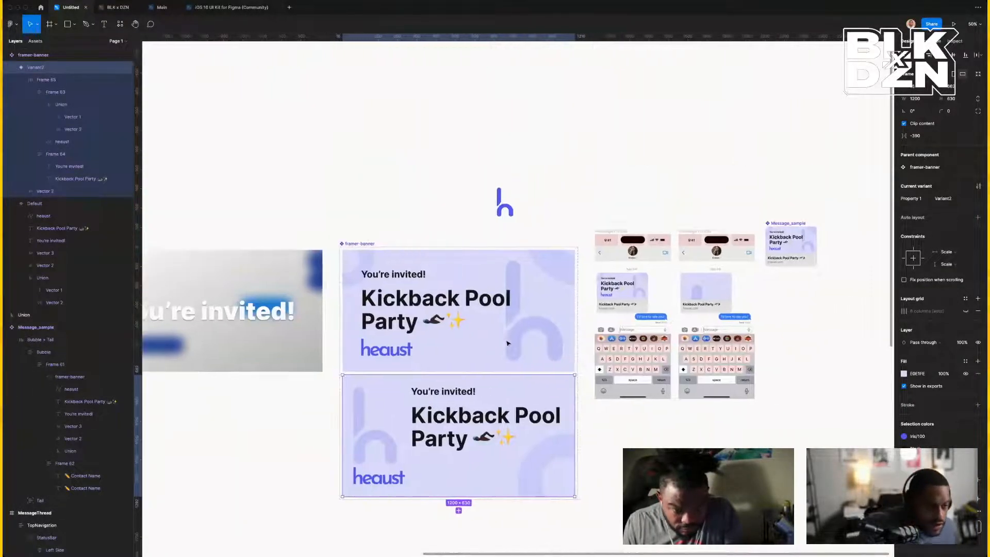
scroll(507, 343, "right", 2)
Drill into the second phone's message bubble to reach the banner's Frame 65.
left_click(644, 290)
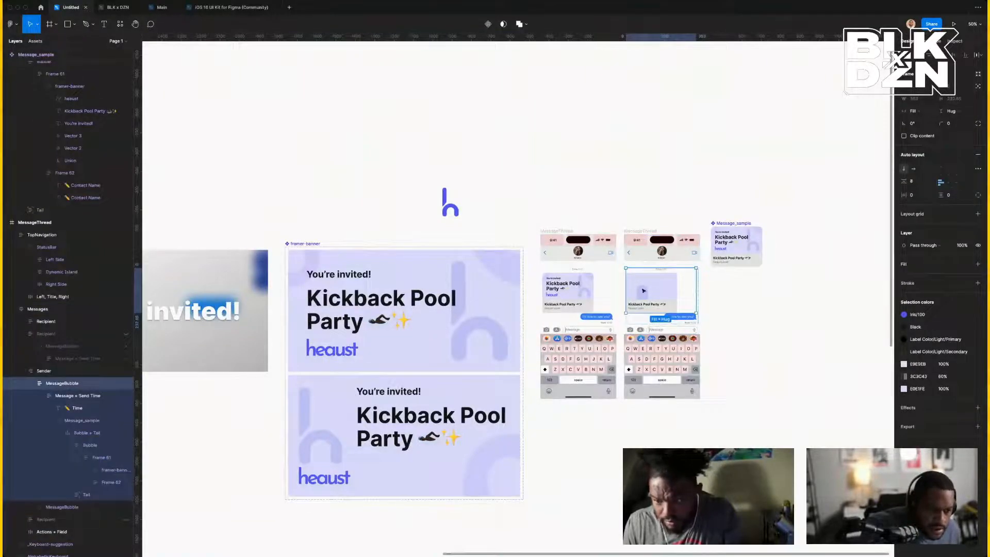
double_click(643, 290)
double_click(644, 291)
double_click(644, 291)
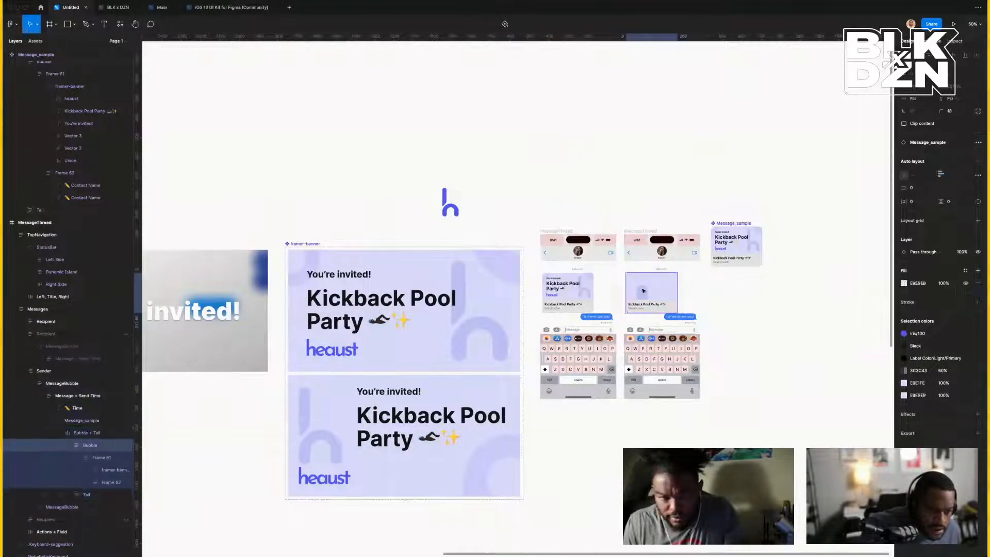
double_click(644, 291)
double_click(644, 290)
double_click(643, 290)
double_click(643, 291)
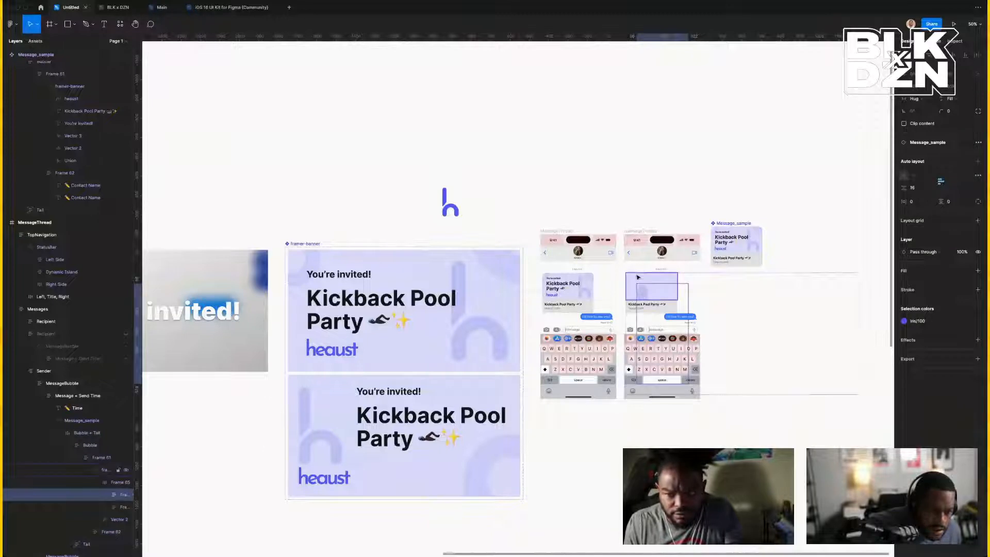
key("Escape")
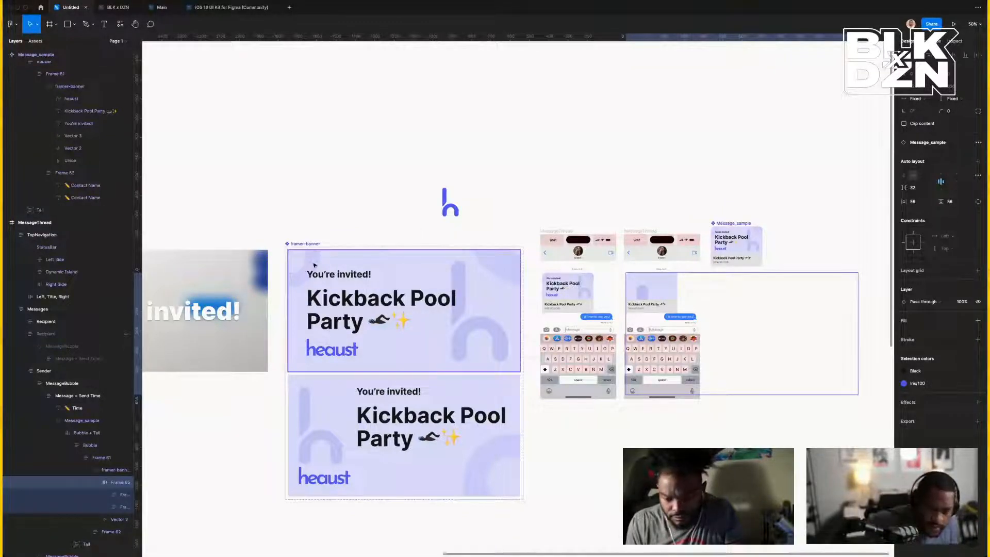
Set Variant2's content frame, Frame 65, to Scale horizontally and vertically.
left_click(347, 397)
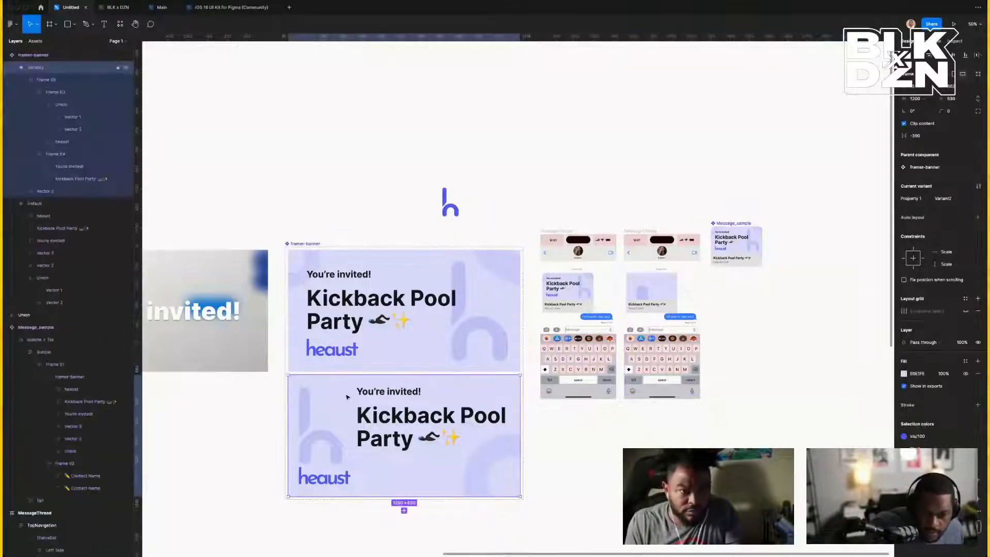
left_click(46, 80)
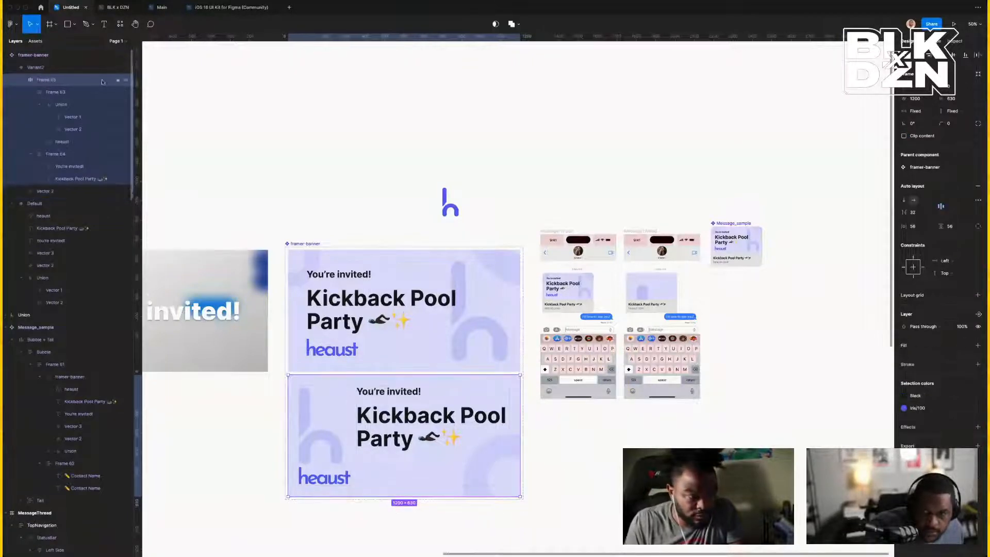
left_click(942, 261)
left_click(948, 298)
left_click(944, 273)
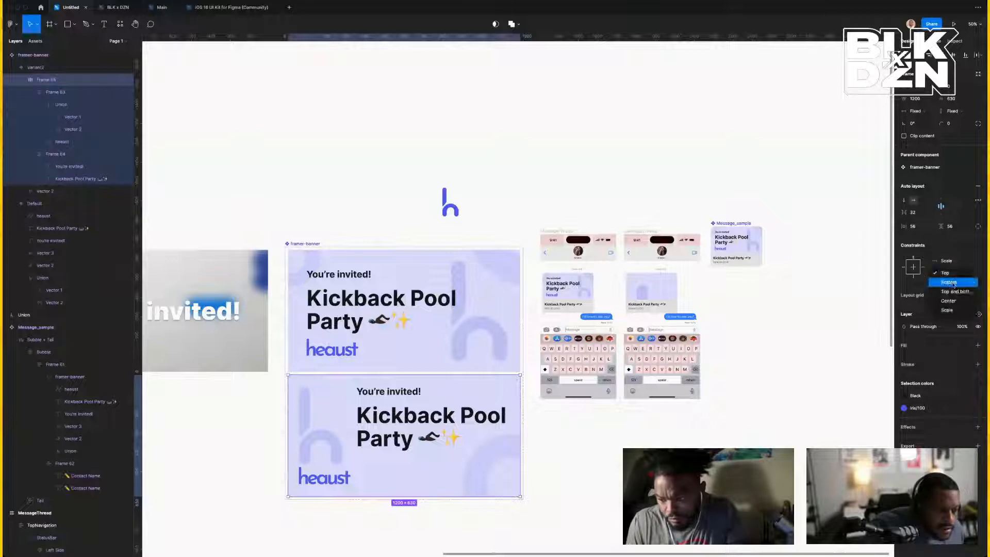
left_click(946, 310)
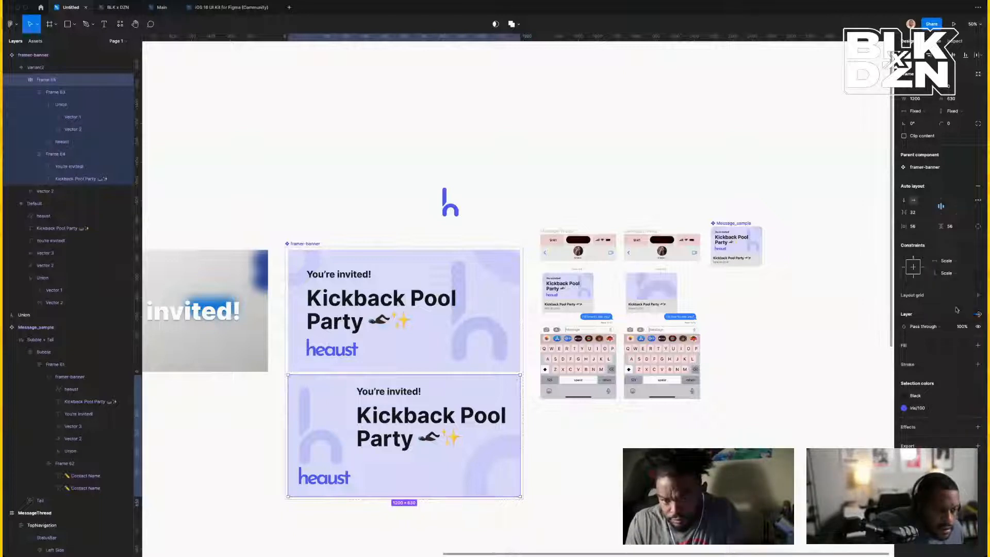
left_click(653, 298)
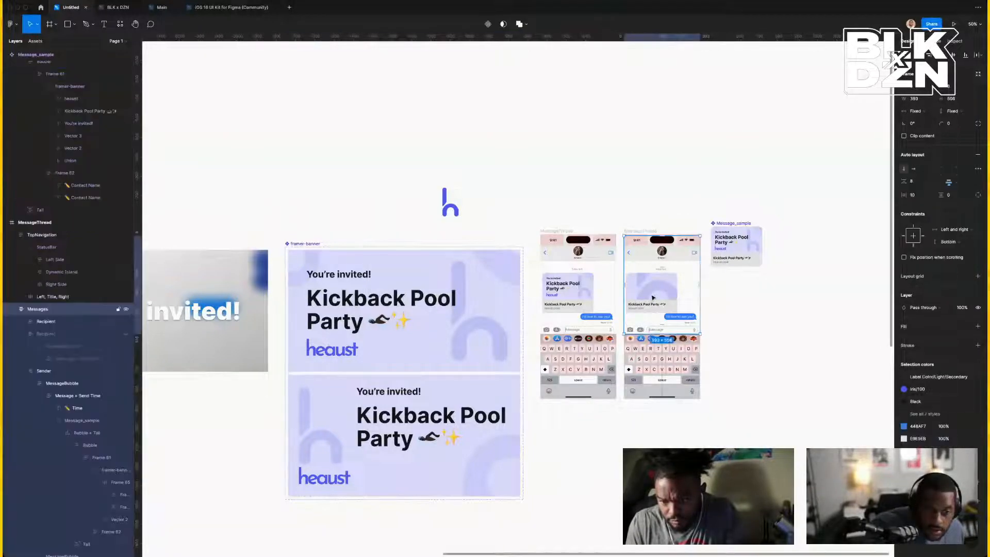
Drill into the second phone's message down to the embedded preview banner's layers.
double_click(652, 298)
double_click(652, 298)
double_click(652, 298)
double_click(652, 298)
double_click(653, 297)
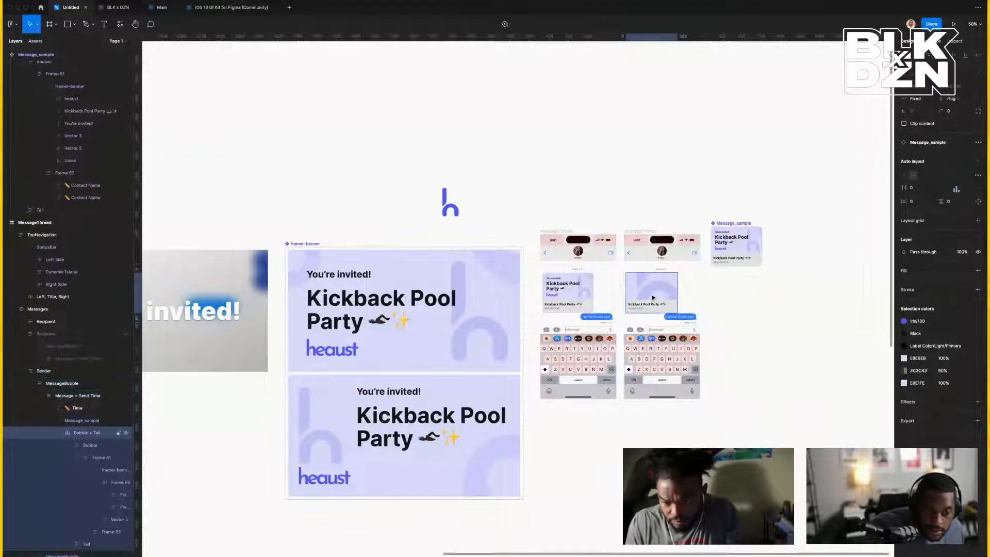
double_click(653, 298)
double_click(653, 293)
double_click(652, 294)
double_click(652, 294)
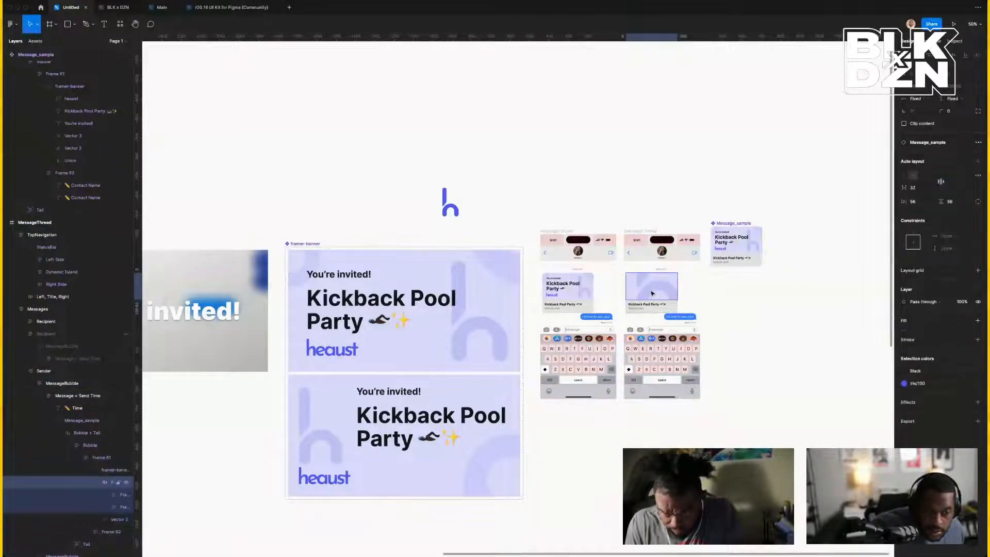
double_click(652, 293)
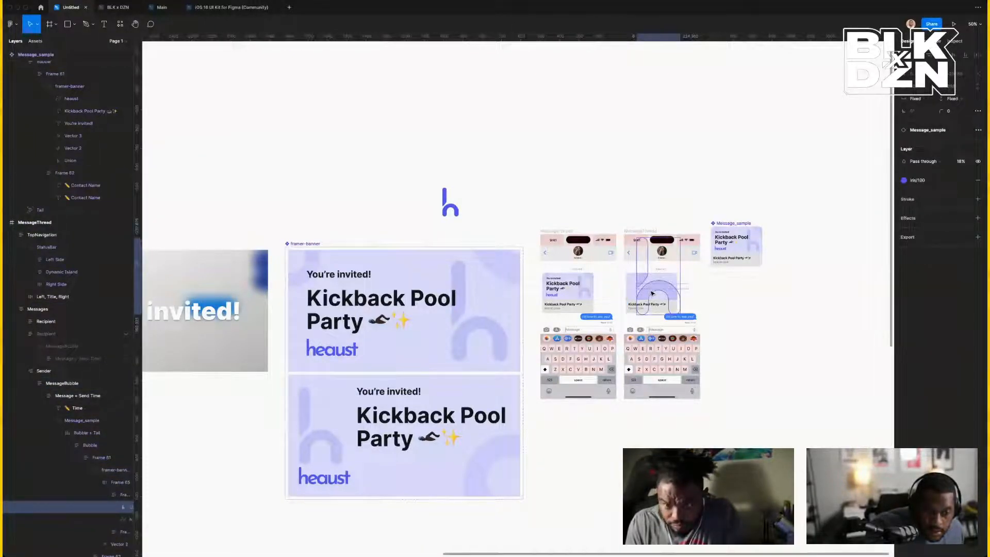
Set the h logo stem (Frame 63 > Union > Vector 1) to Scale both ways.
left_click(331, 452)
double_click(330, 453)
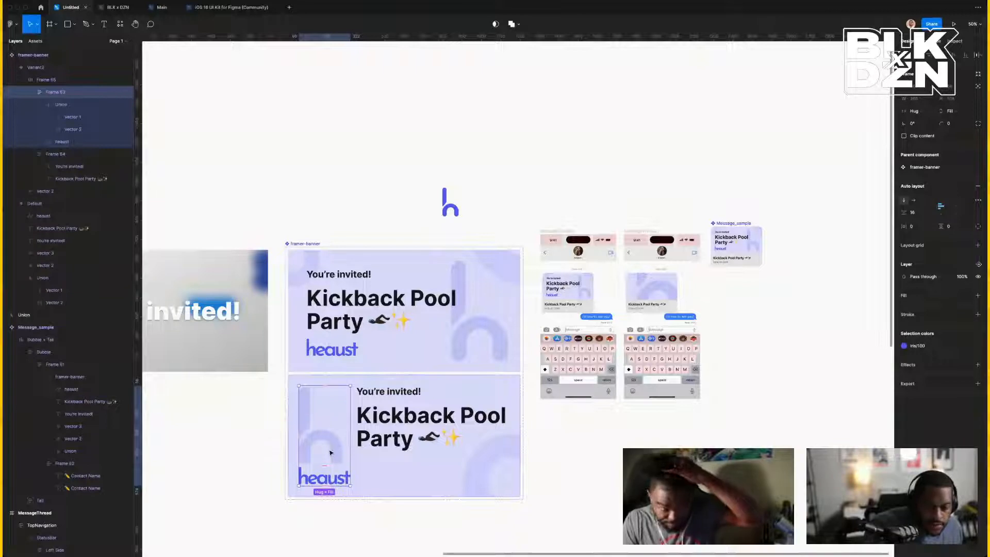
double_click(349, 447)
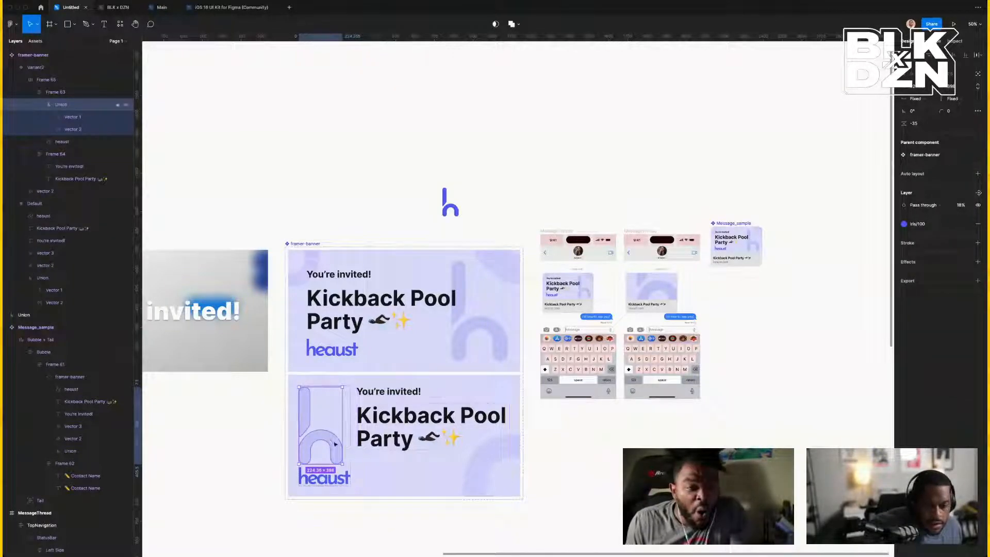
double_click(335, 444)
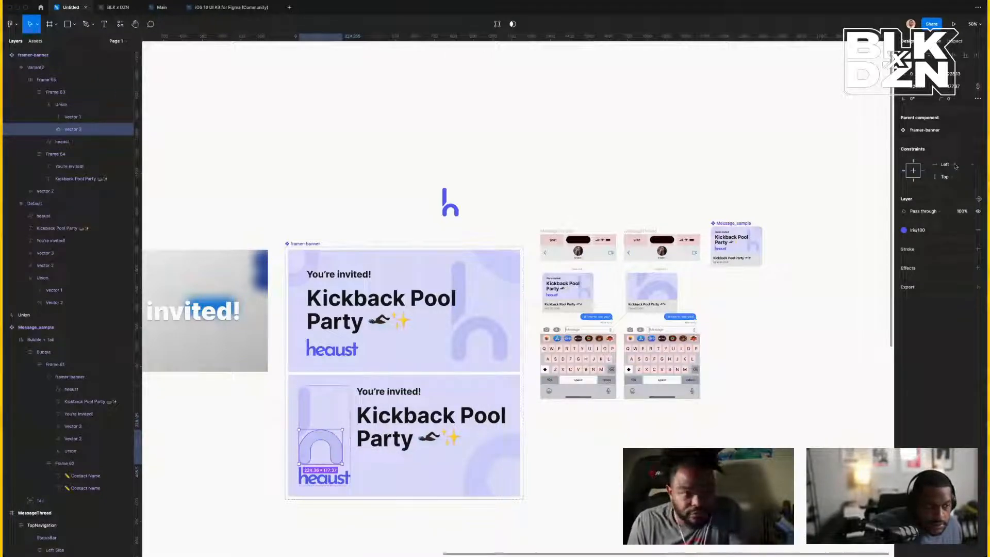
left_click(73, 105)
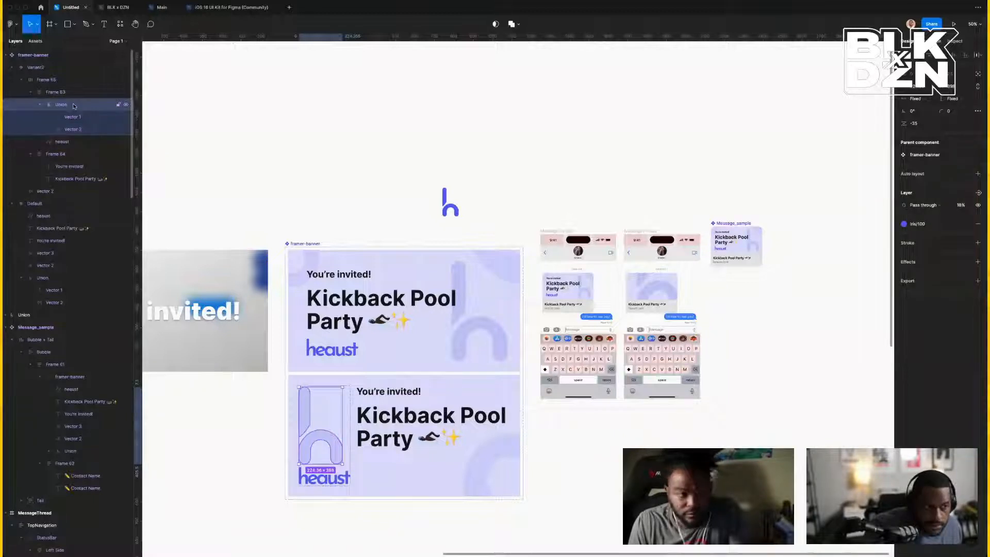
left_click(67, 95)
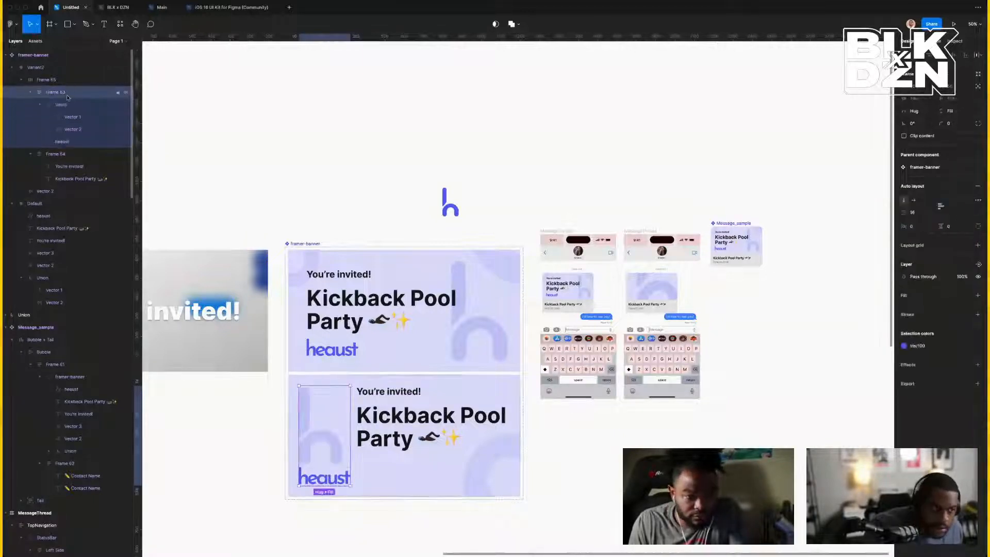
left_click(66, 104)
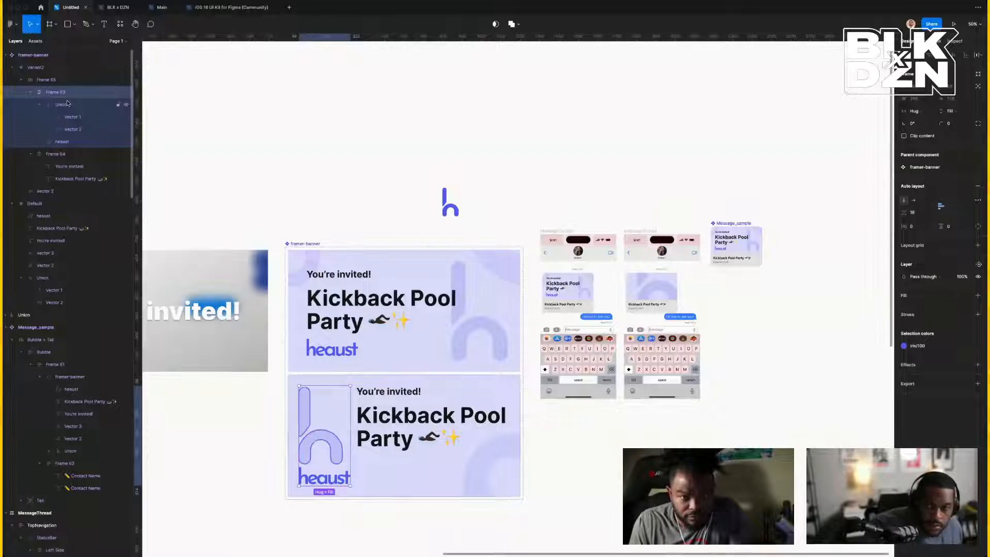
left_click(67, 119)
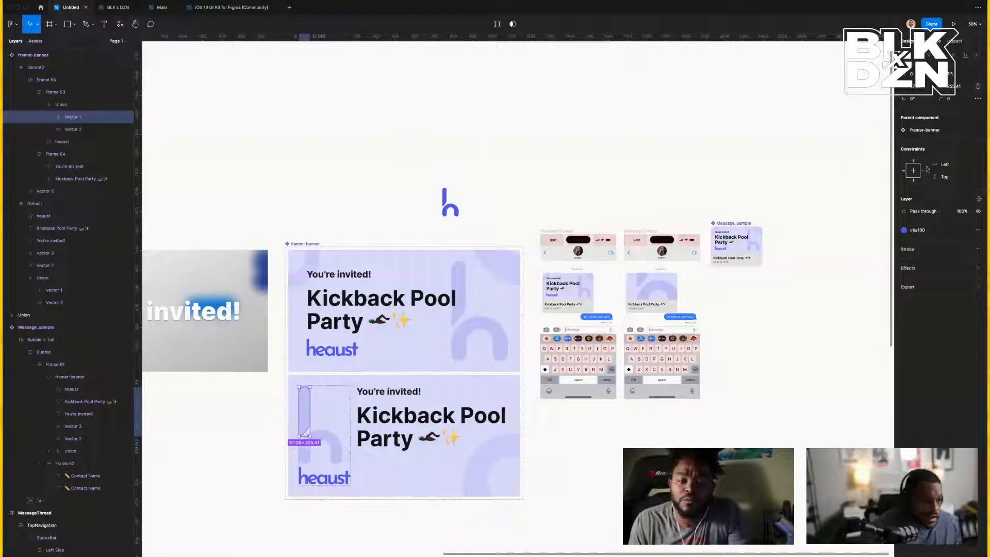
left_click(947, 165)
left_click(948, 200)
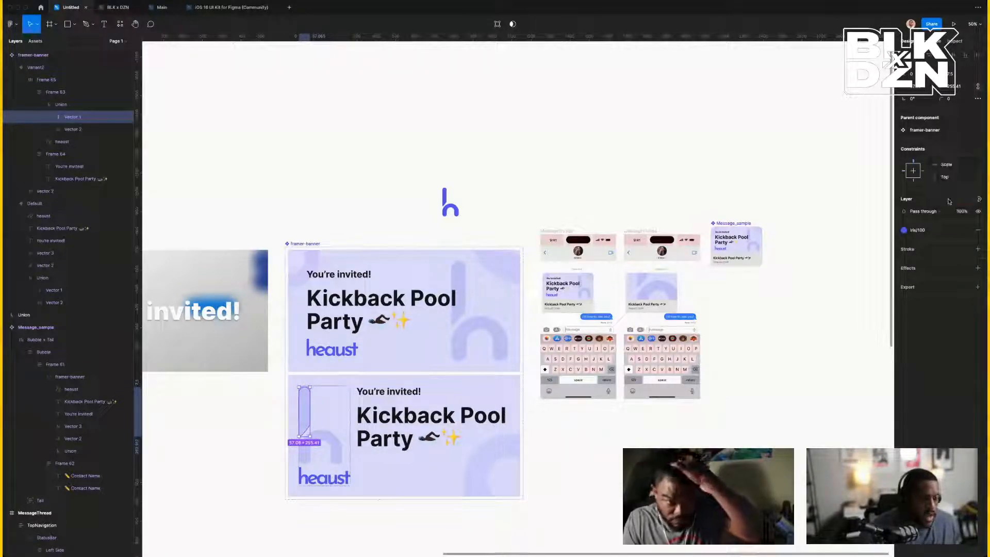
left_click(944, 177)
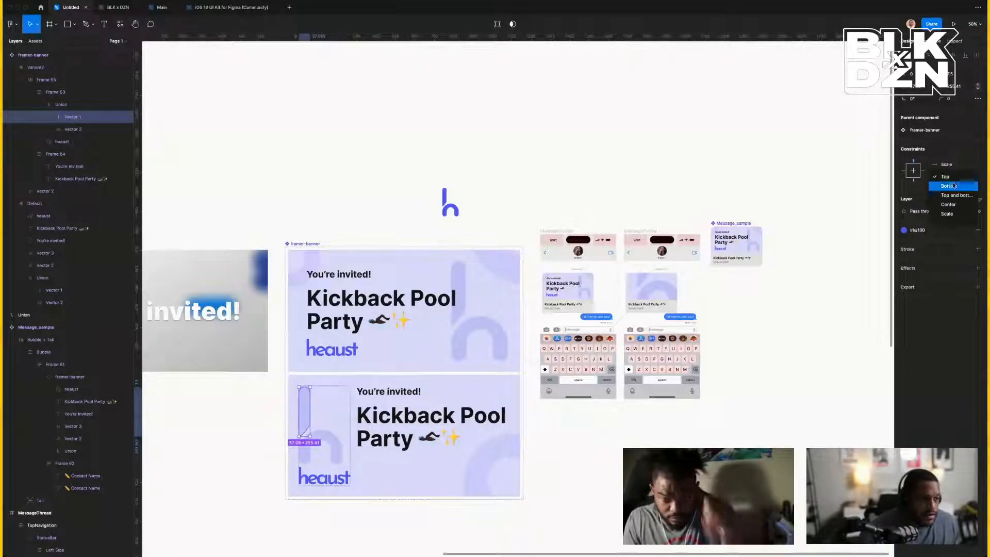
left_click(951, 214)
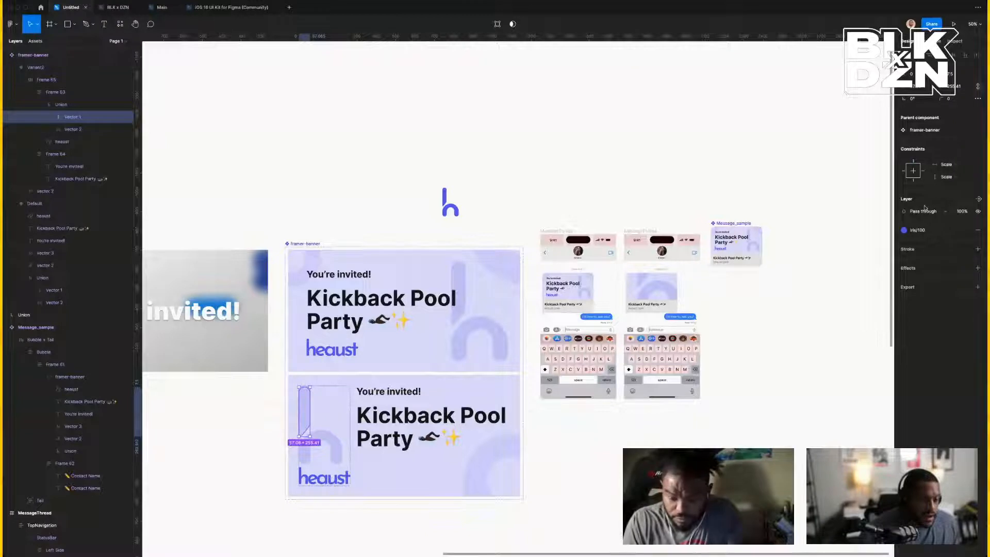
Check the preview banner's h logo layers in the phone mockup, then reselect Variant2.
double_click(650, 297)
double_click(650, 296)
double_click(650, 297)
double_click(651, 297)
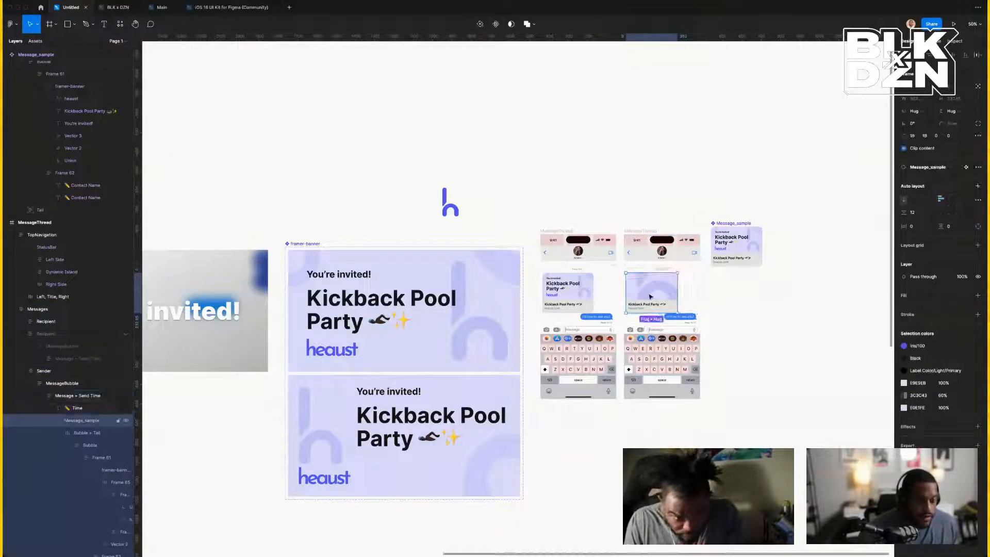
double_click(650, 297)
double_click(651, 297)
double_click(650, 297)
double_click(650, 297)
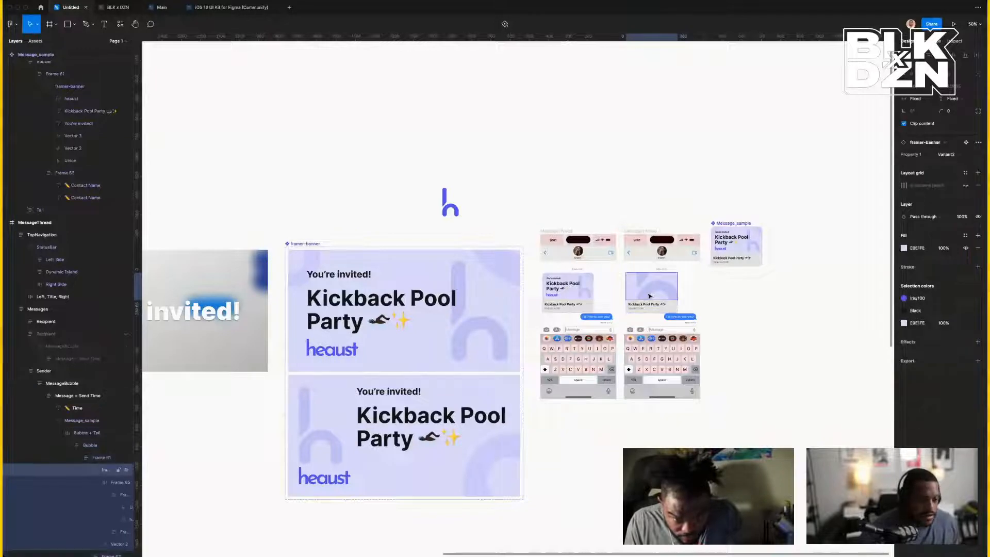
double_click(650, 297)
double_click(650, 297)
double_click(650, 297)
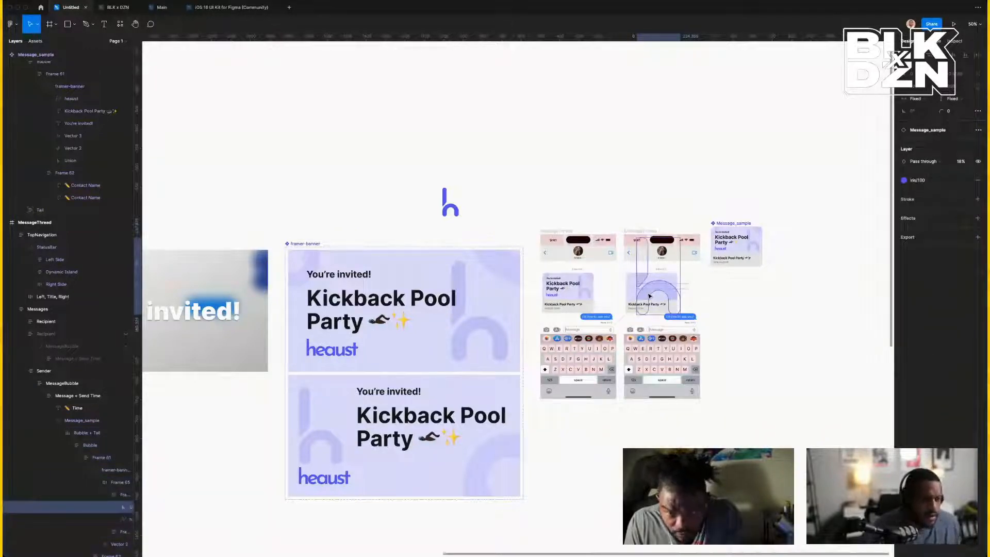
double_click(650, 297)
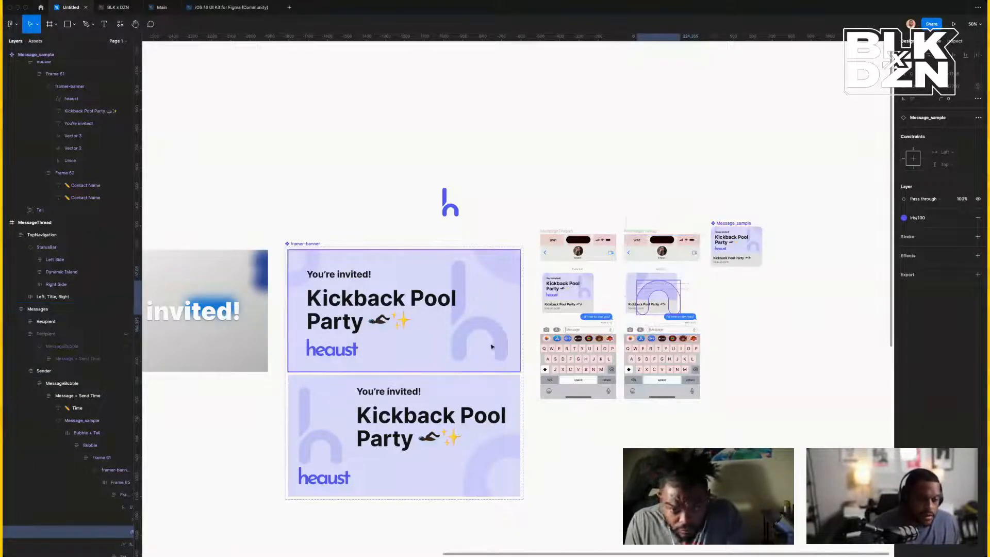
left_click(496, 407)
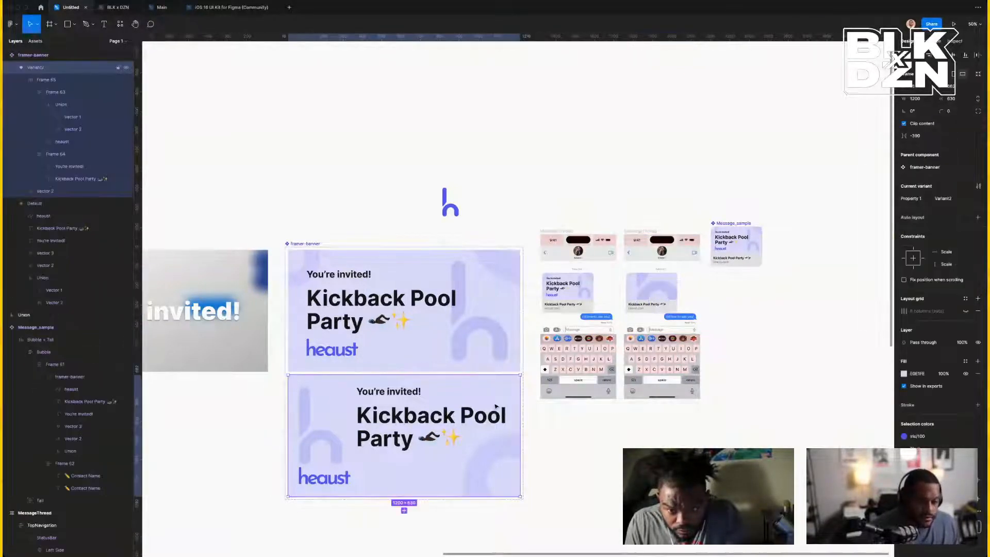
Paste a banner copy beside the phones, test-resize it, then undo back to 1200×630.
right_click(817, 347)
left_click(845, 352)
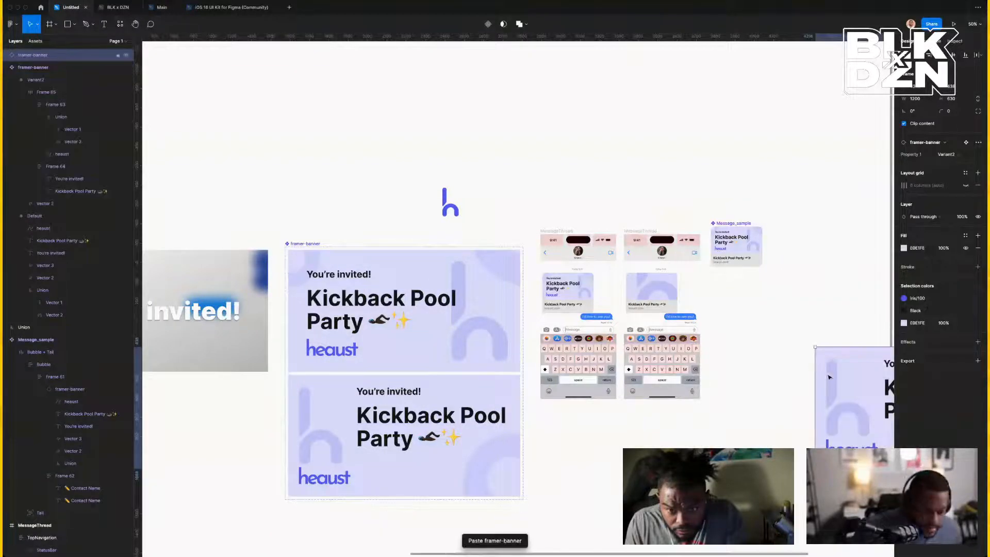
left_click(677, 290)
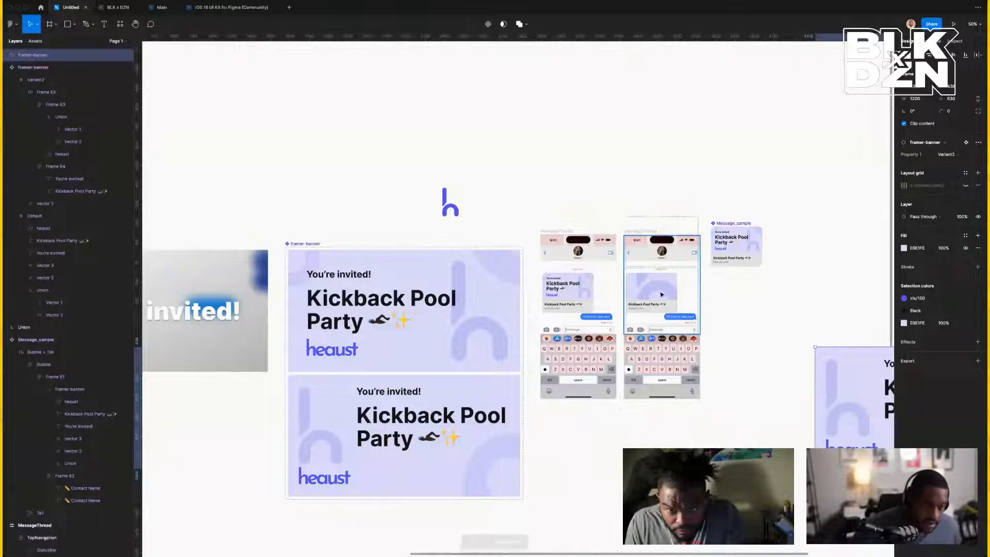
scroll(889, 371, "right", 5)
scroll(889, 370, "right", 2)
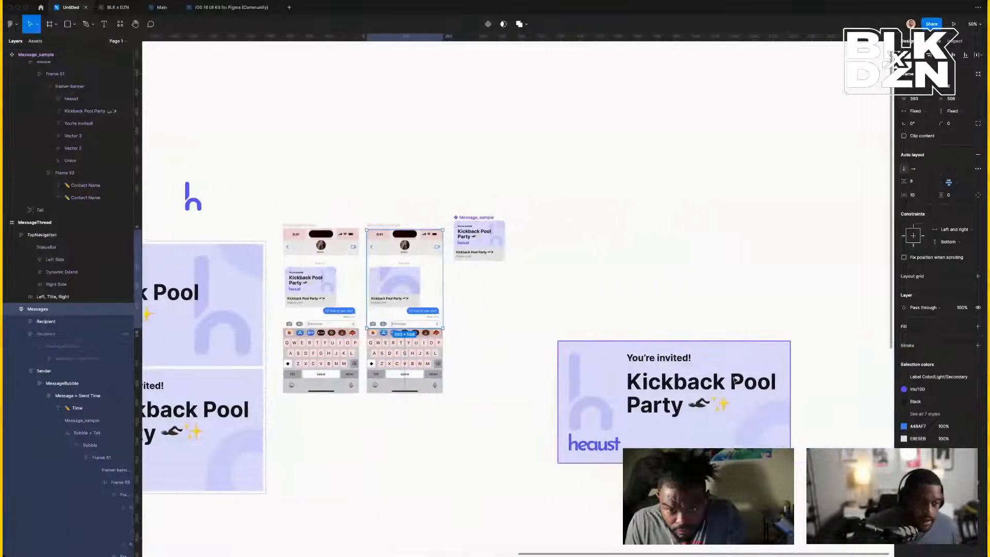
left_click(736, 379)
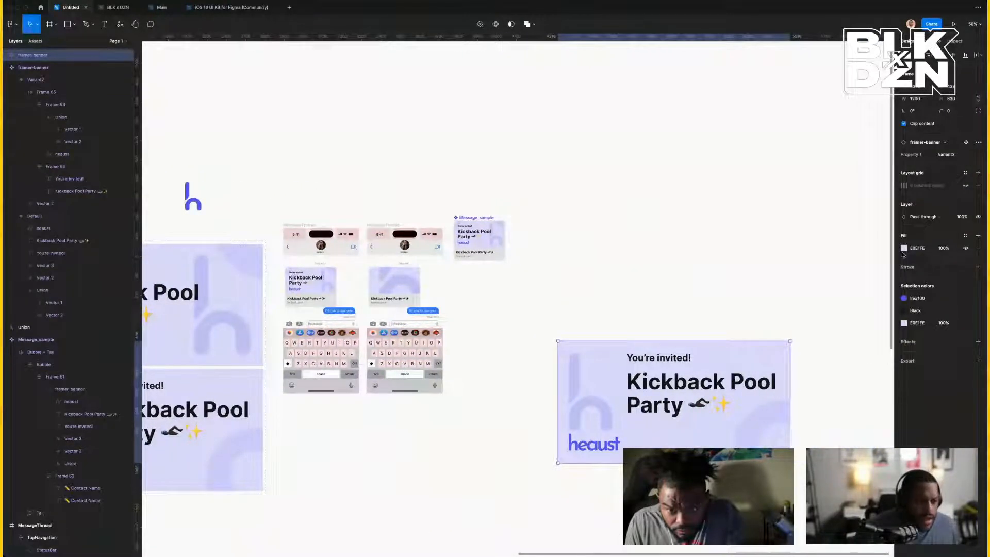
left_click_drag(790, 463, 671, 421)
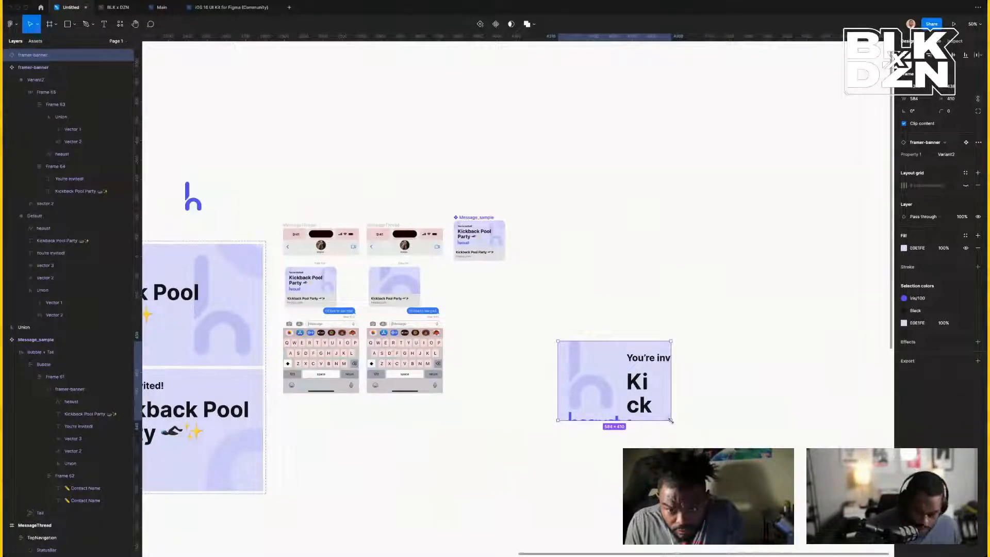
key("super+z")
scroll(330, 338, "left", 5)
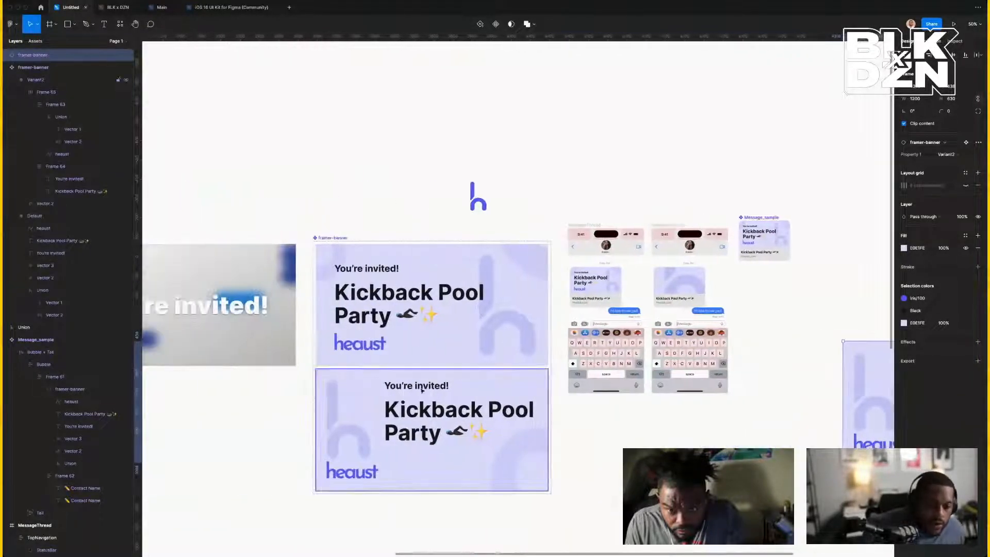
Convert Variant2's Frame 65 into a plain group.
left_click(421, 390)
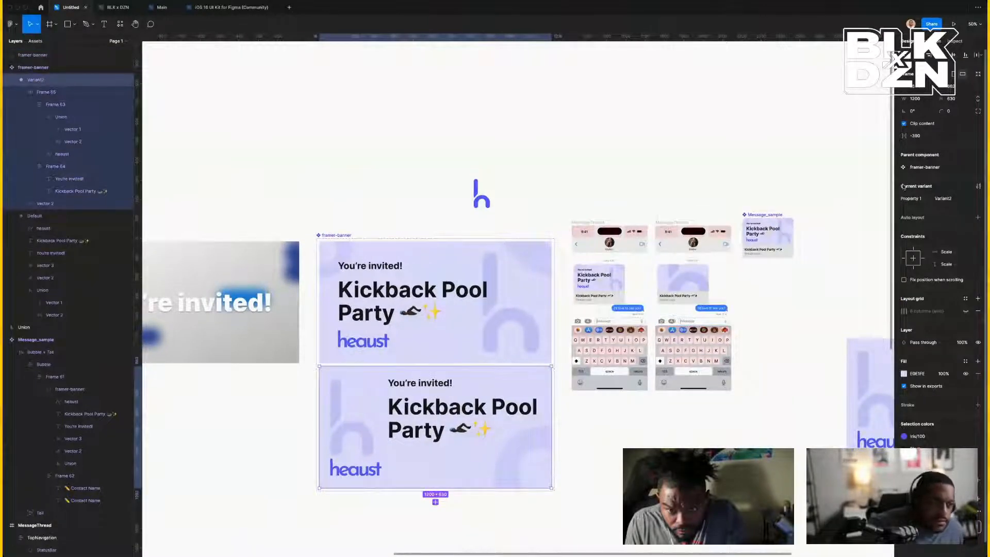
key("f")
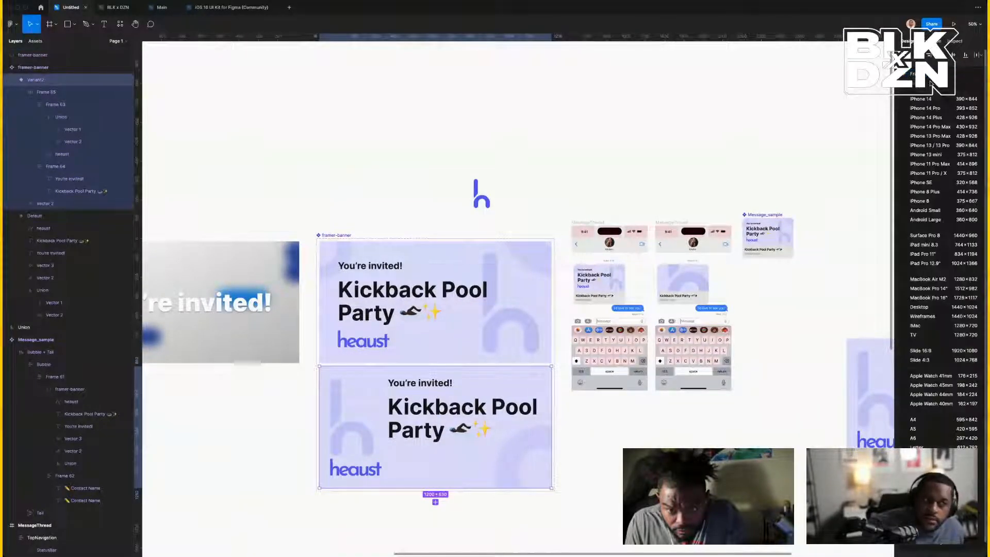
key("Escape")
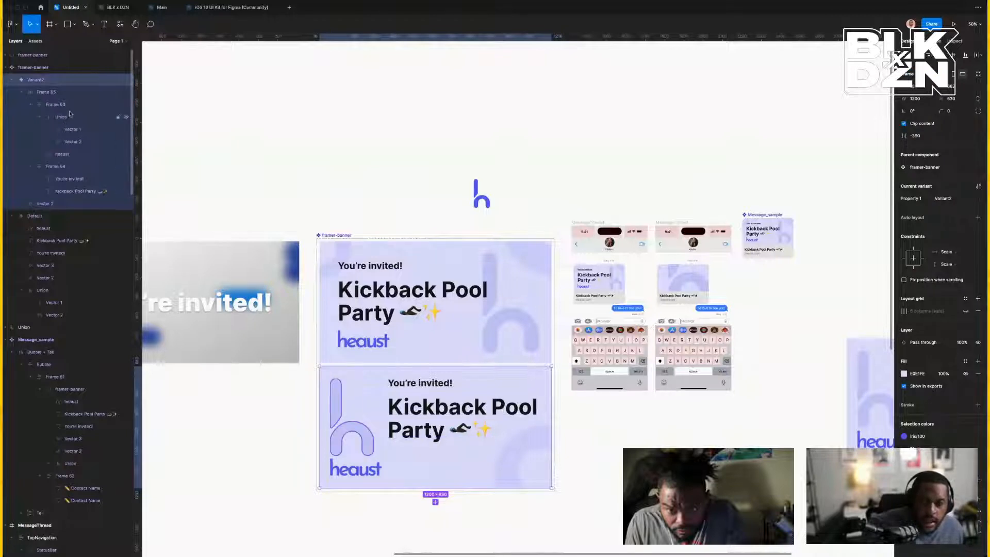
left_click(60, 94)
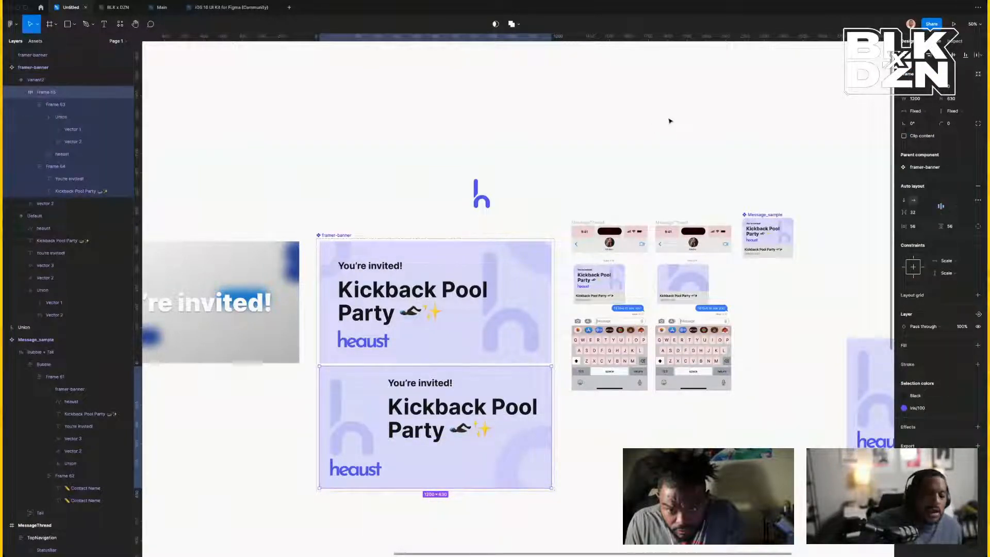
left_click(913, 75)
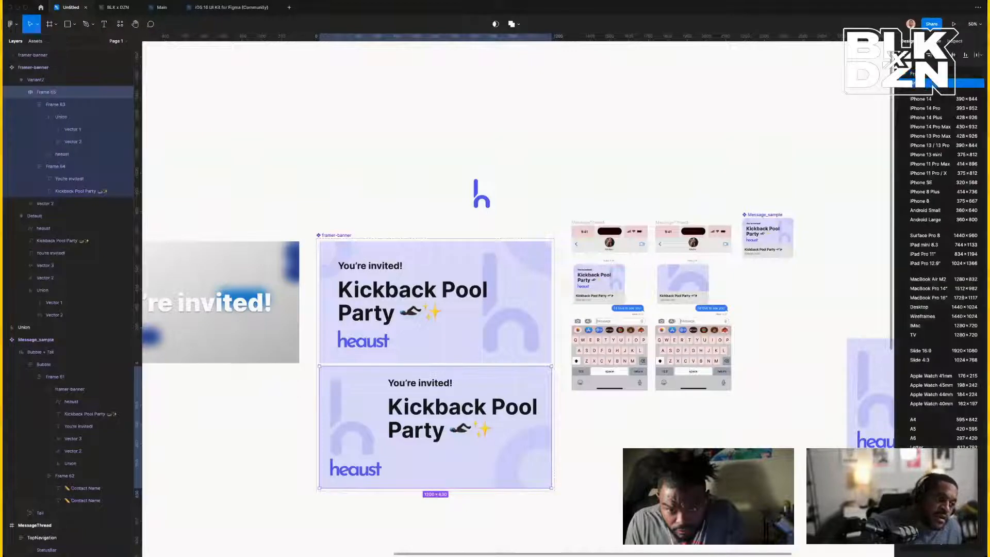
left_click(914, 83)
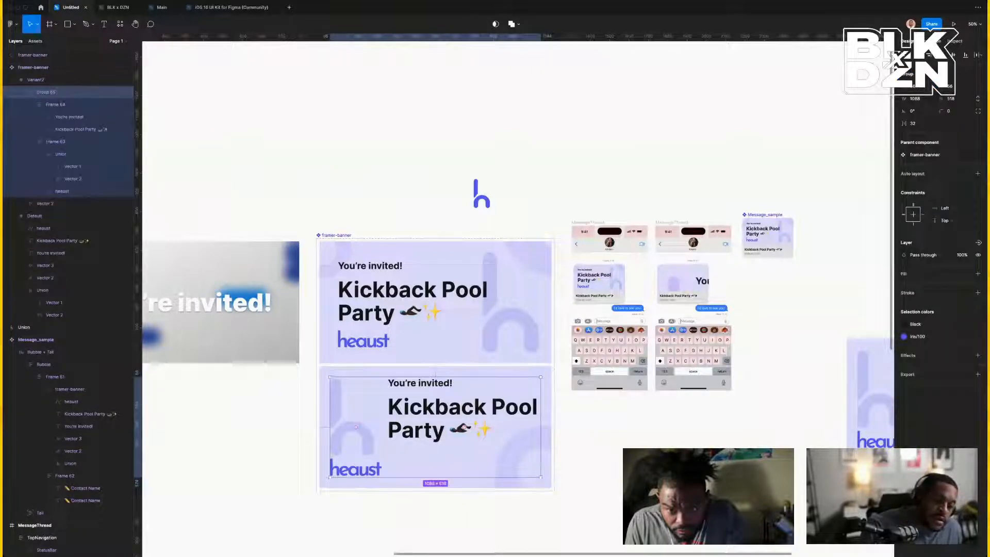
Ungroup Frame 64 (text layers) and Frame 63 (heaust logo) with Shift+Ctrl+G, then reselect Variant2.
left_click(549, 378)
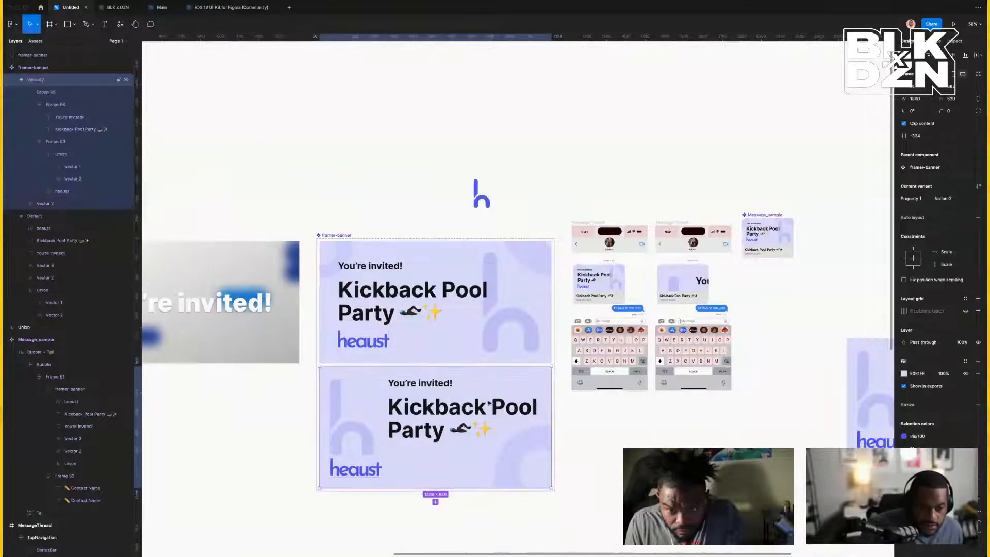
double_click(488, 406)
double_click(487, 409)
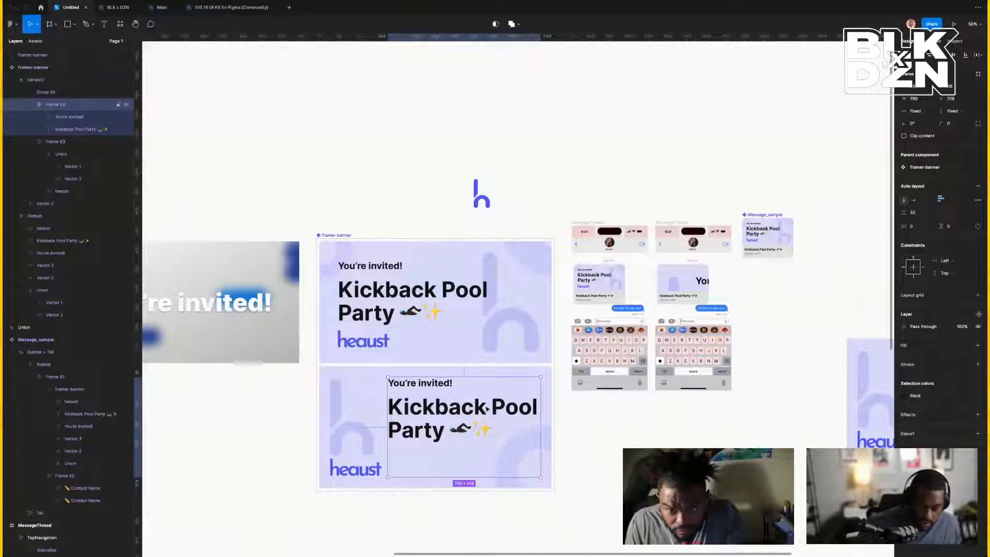
key("ctrl+shift+g")
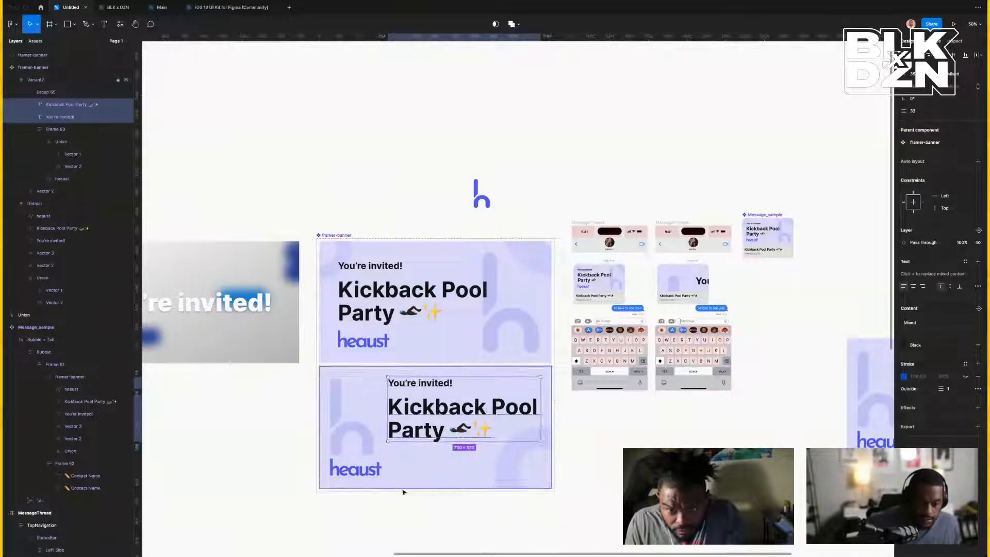
left_click(365, 466)
scroll(365, 467, "left", 1)
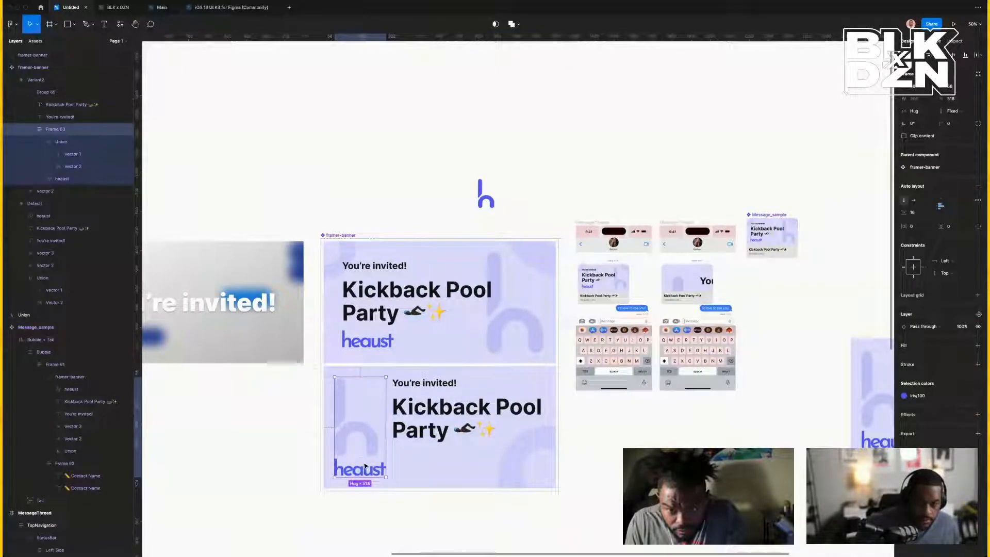
key("ctrl+shift+g")
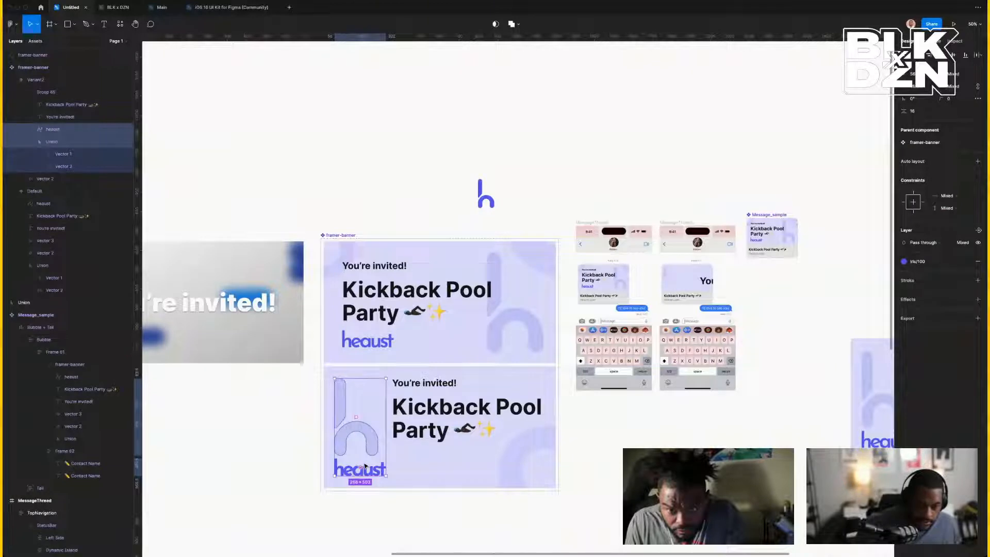
left_click(473, 461)
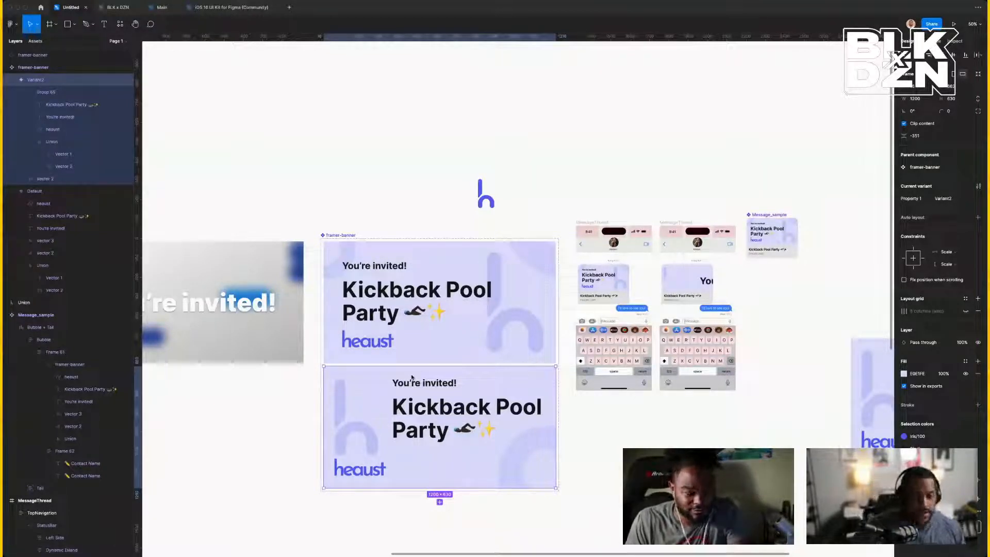
Scale the standalone banner copy from 1200×630 down to about 266 × 139.65 and zoom to it.
scroll(668, 395, "right", 8)
left_click(673, 395)
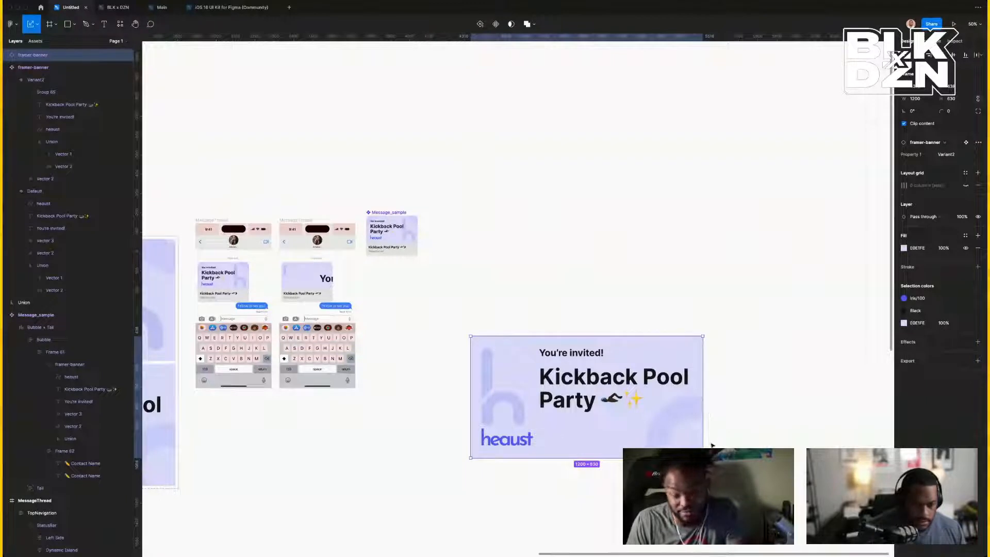
left_click_drag(586, 457, 521, 381)
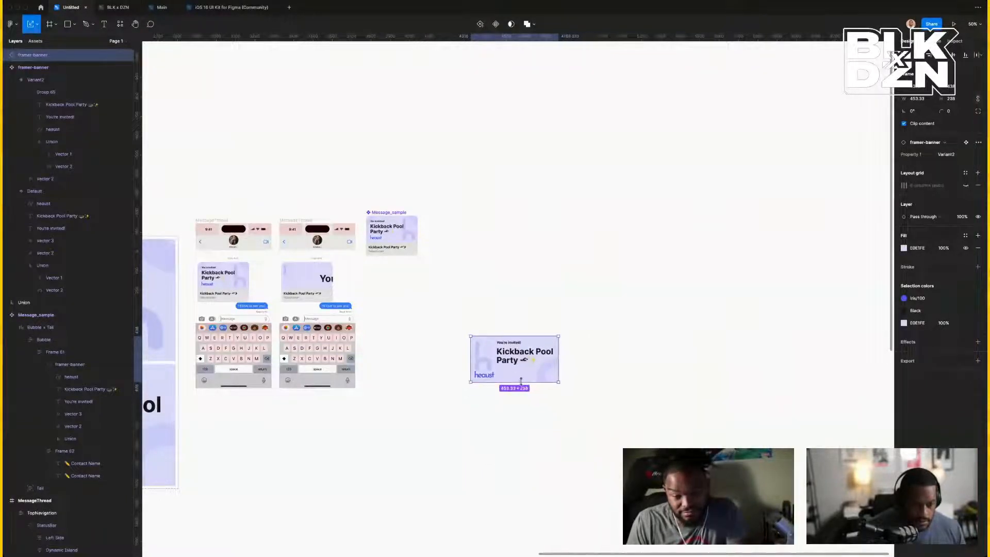
left_click(302, 279)
left_click(518, 274)
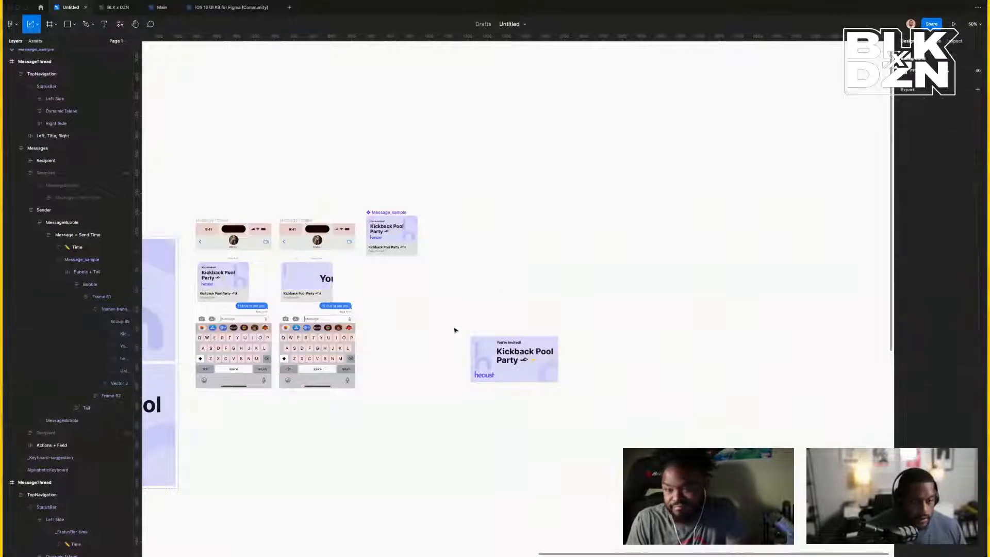
left_click(485, 343)
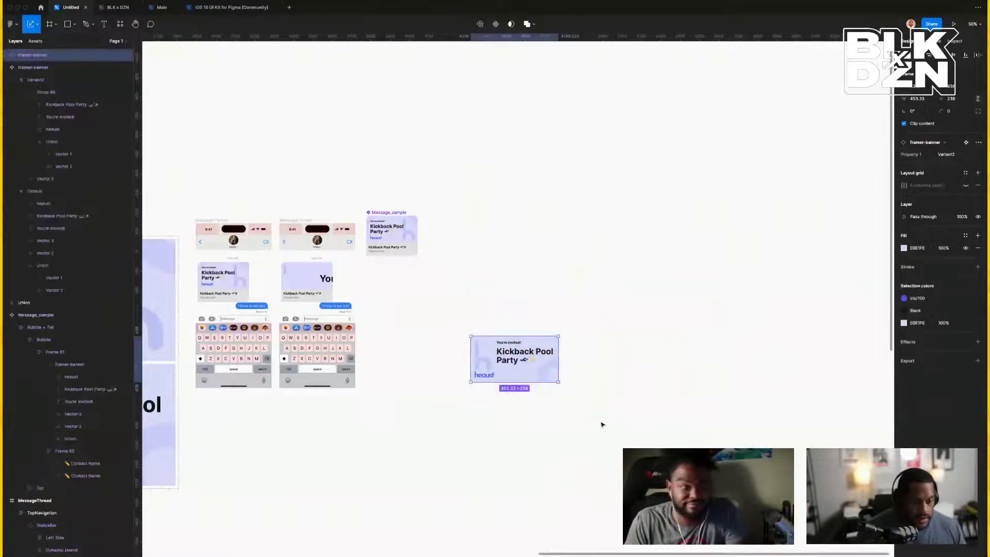
left_click_drag(558, 381, 522, 358)
left_click(544, 382)
left_click(499, 350)
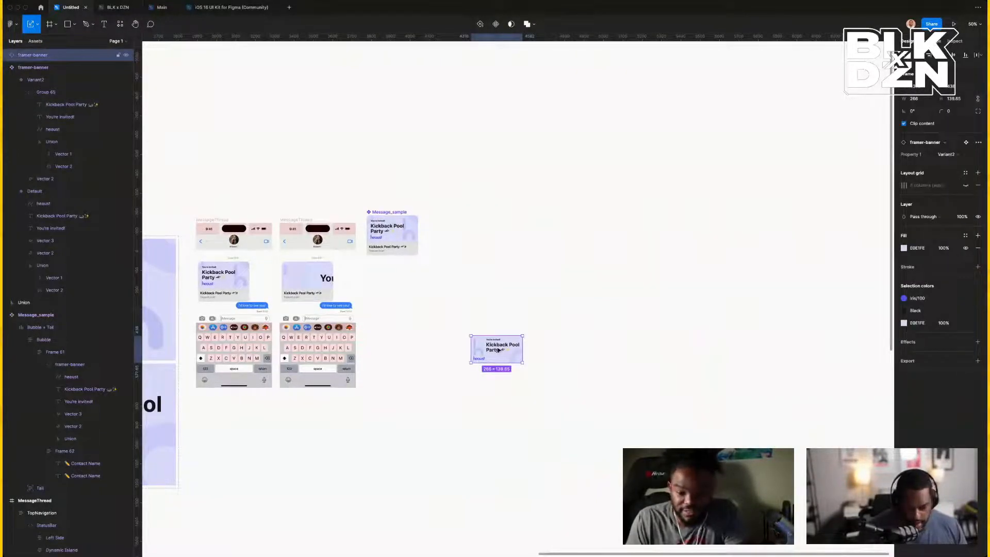
key("shift+2")
Detach the Message_sample instance in the iPhone mockup from its component.
scroll(499, 350, "left", 9)
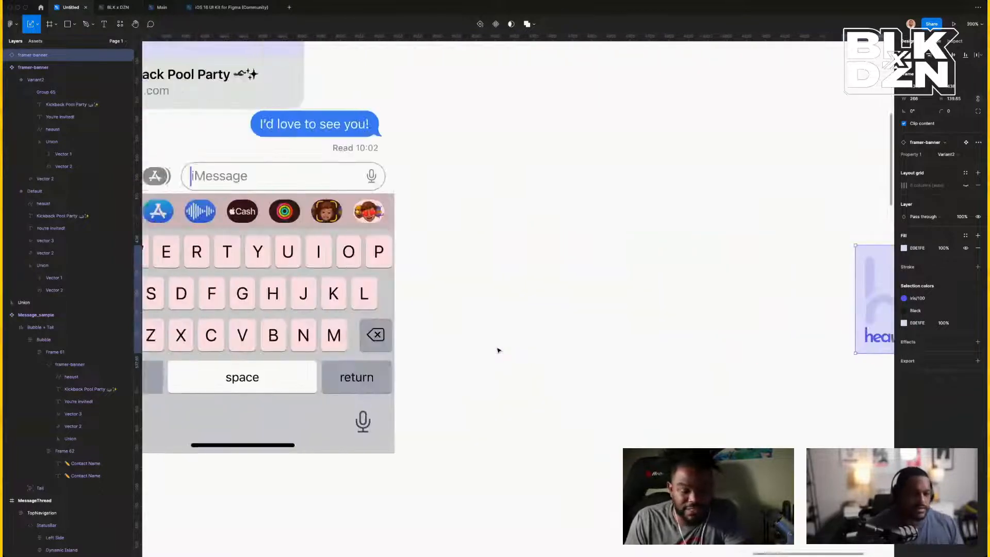
scroll(498, 350, "up", 4)
left_click(301, 238)
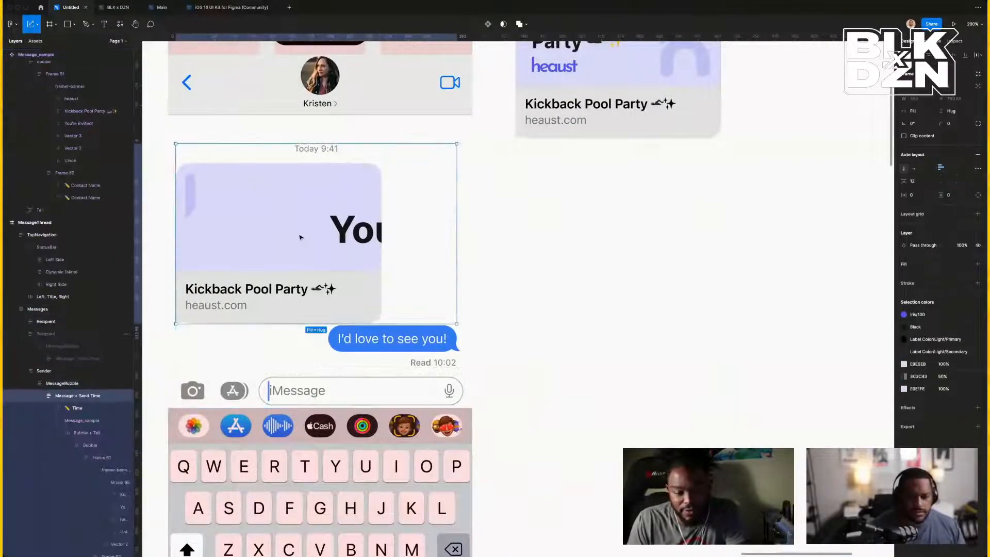
left_click(301, 237)
left_click(301, 237)
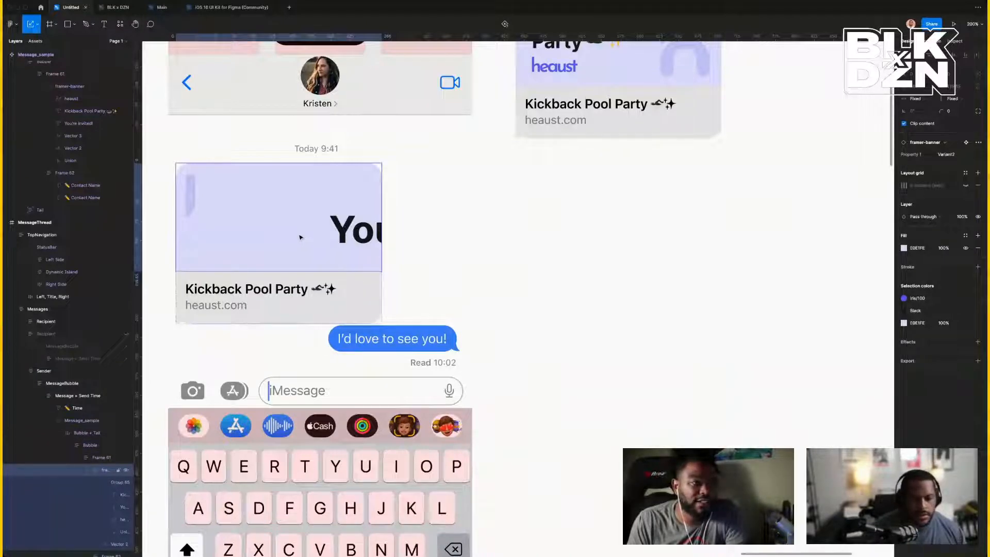
right_click(93, 424)
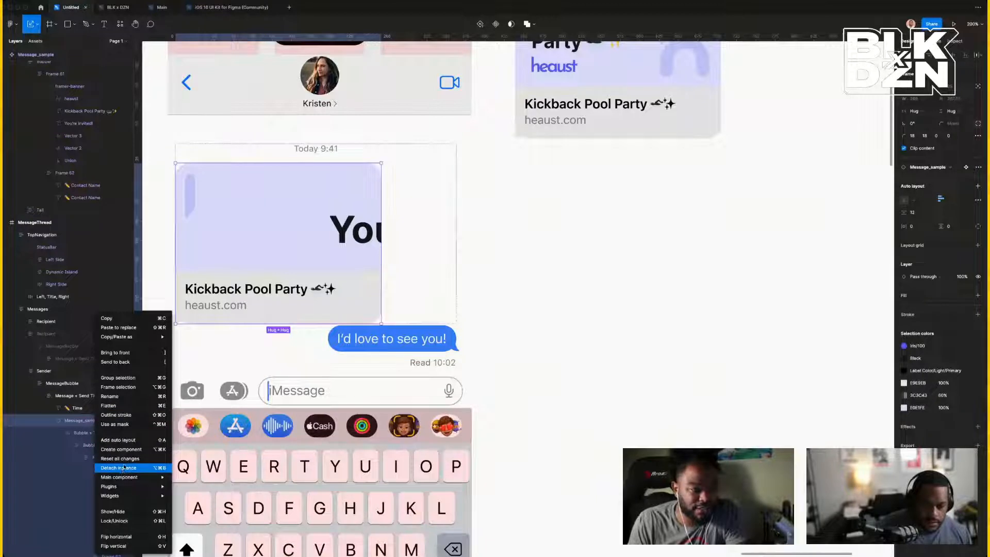
left_click(123, 468)
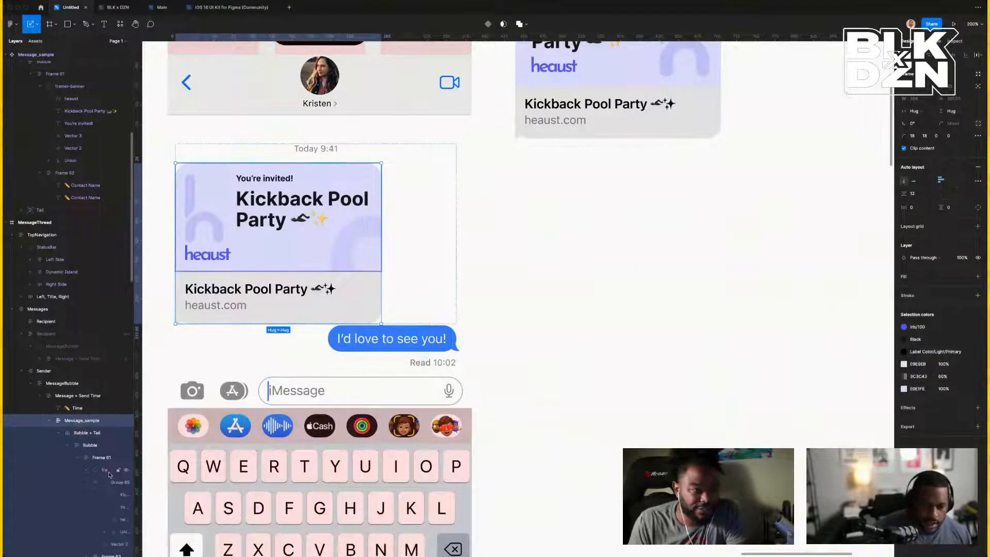
Replace the preview card's inner framer-banner with the copied 266 × 139.65 banner, then zoom out.
left_click(106, 470)
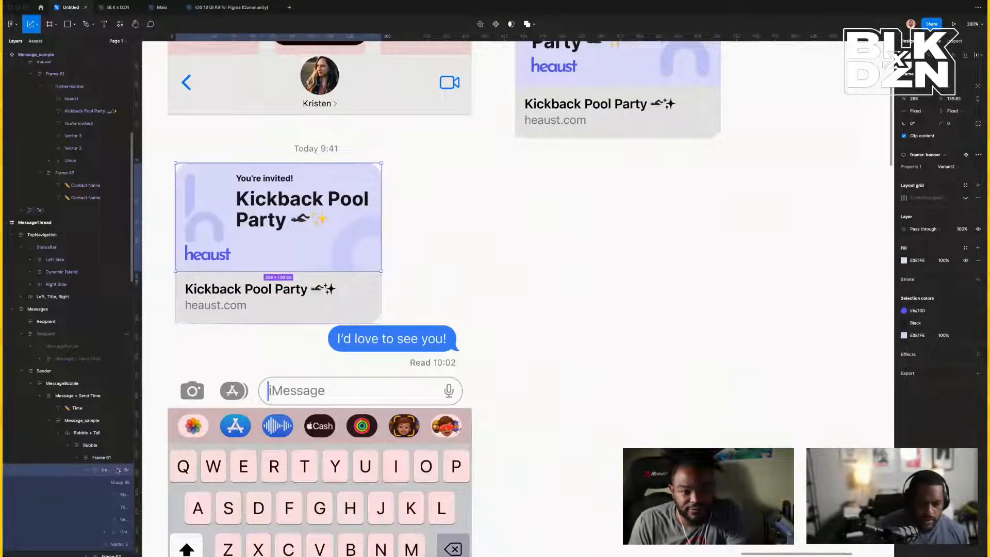
right_click(106, 470)
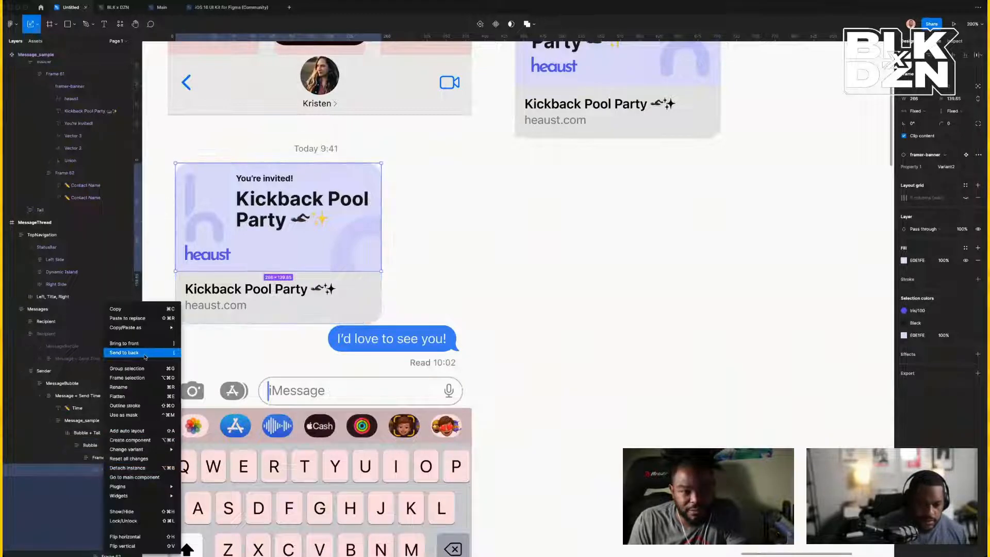
left_click(151, 319)
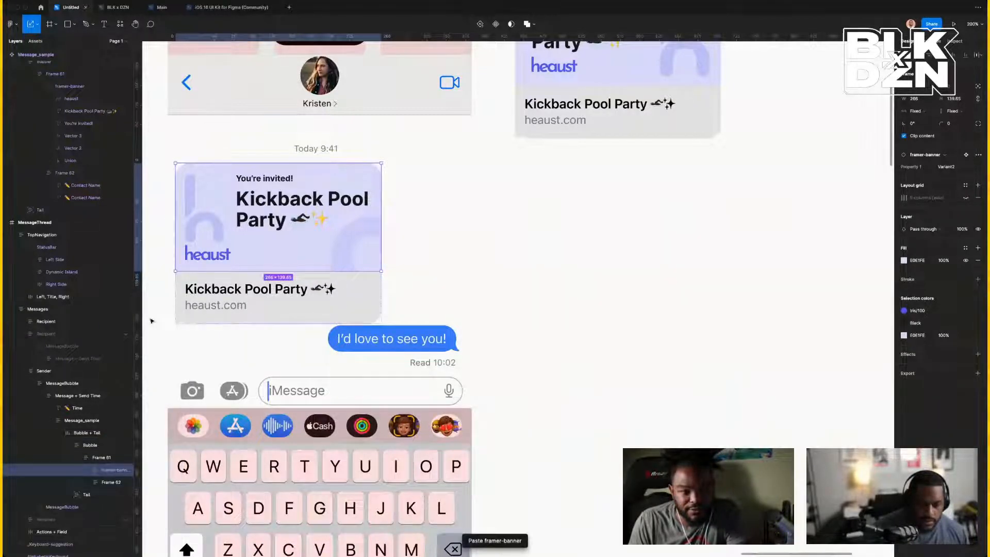
scroll(366, 380, "right", 2)
scroll(366, 381, "down", 1)
key("super+minus")
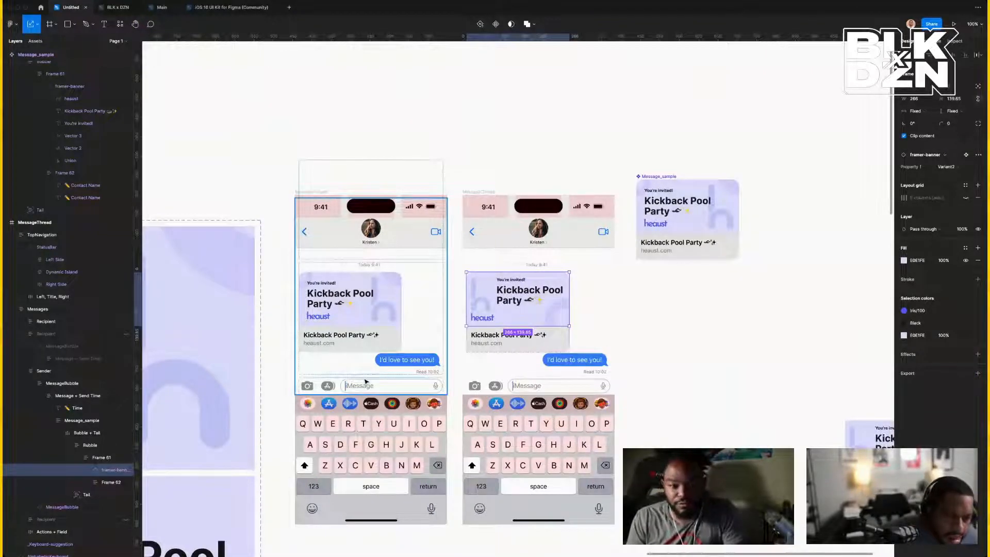
scroll(365, 381, "right", 3)
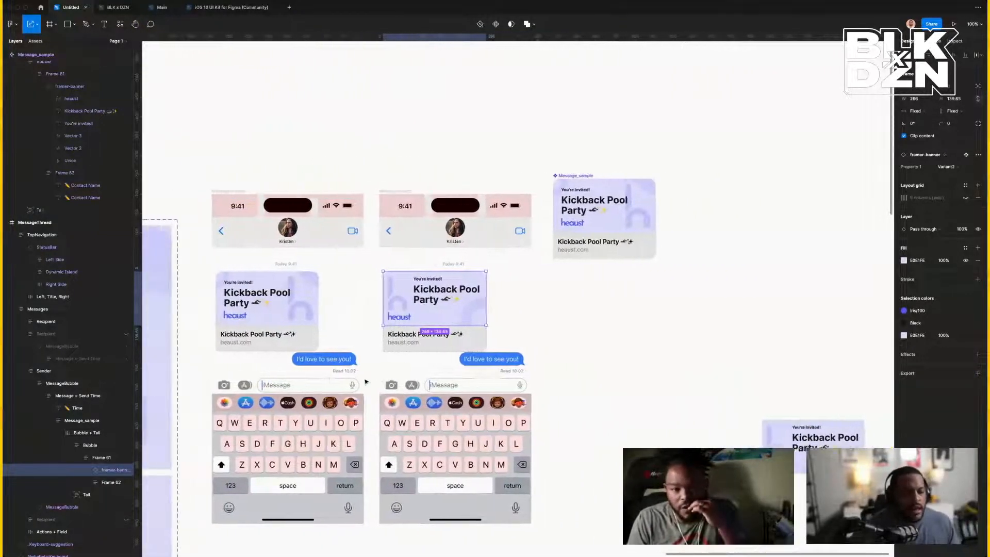
scroll(366, 381, "left", 2)
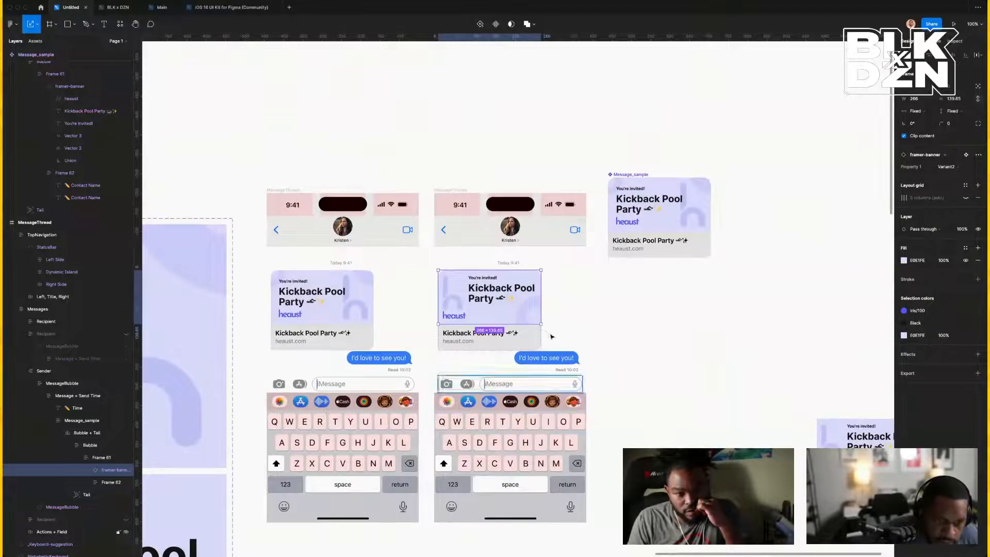
left_click(453, 190)
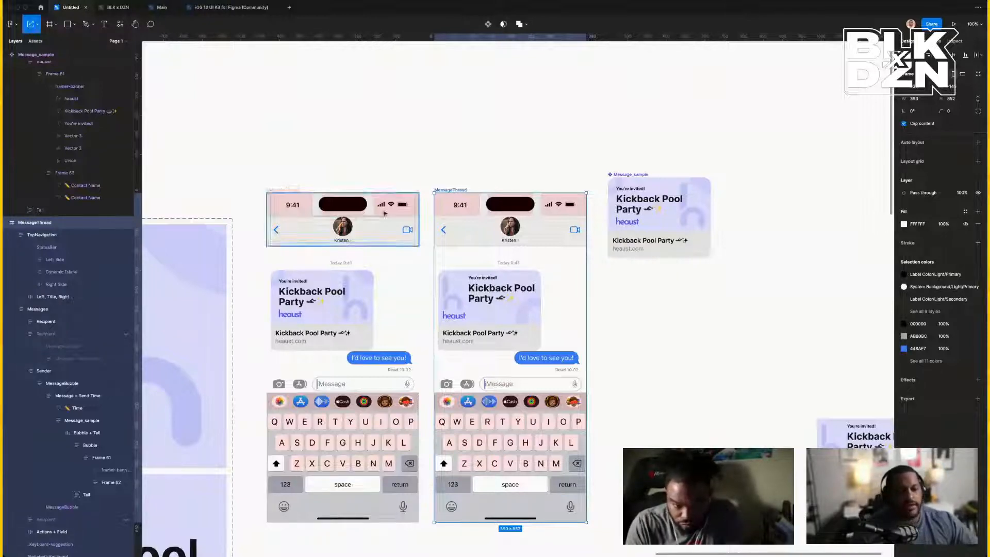
scroll(351, 284, "right", 5)
scroll(351, 284, "down", 1)
scroll(351, 284, "up", 10)
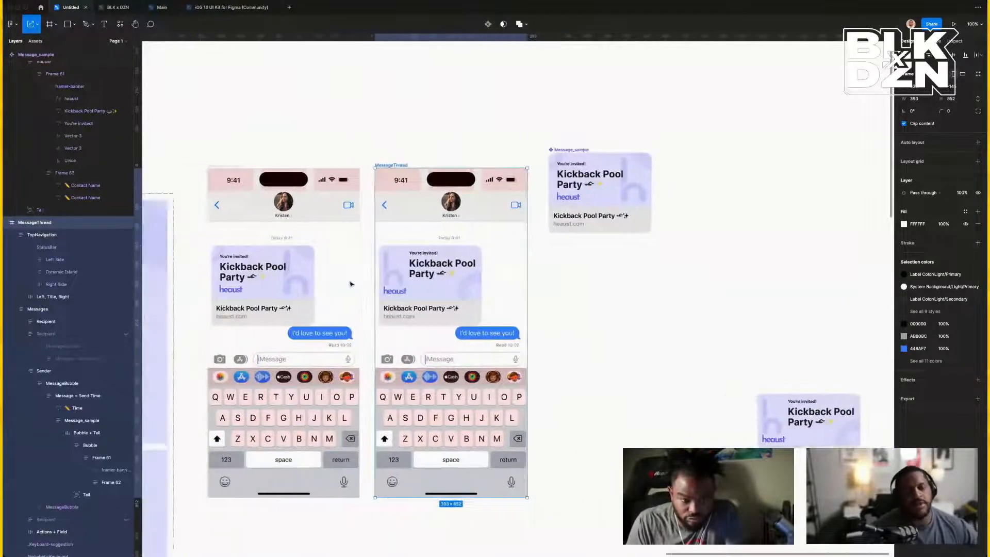
scroll(351, 284, "left", 4)
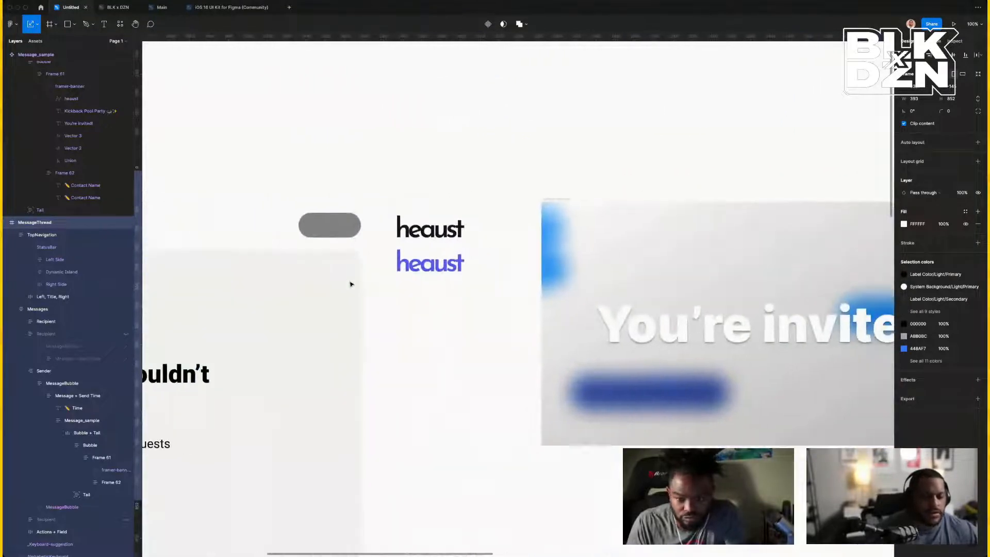
scroll(351, 284, "right", 20)
scroll(351, 284, "right", 15)
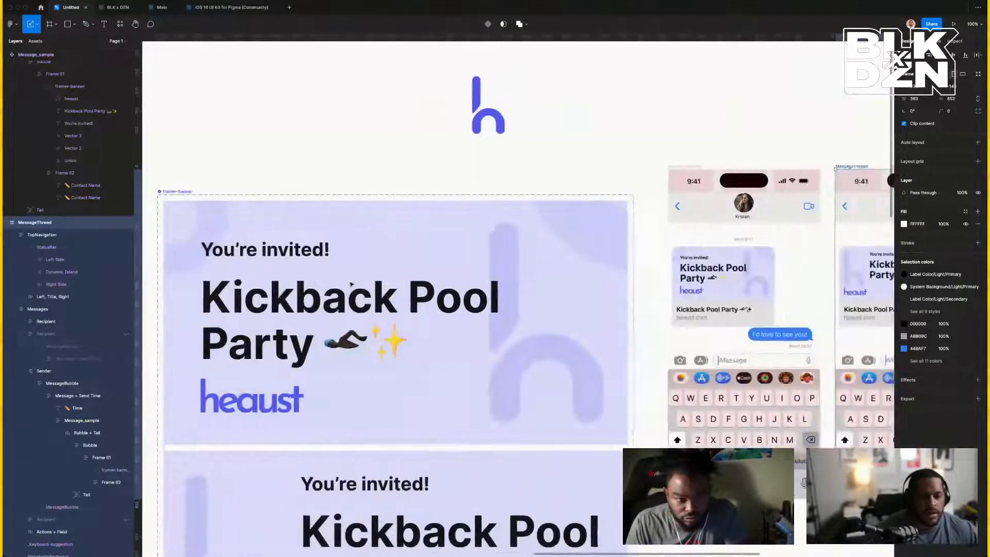
scroll(351, 284, "right", 4)
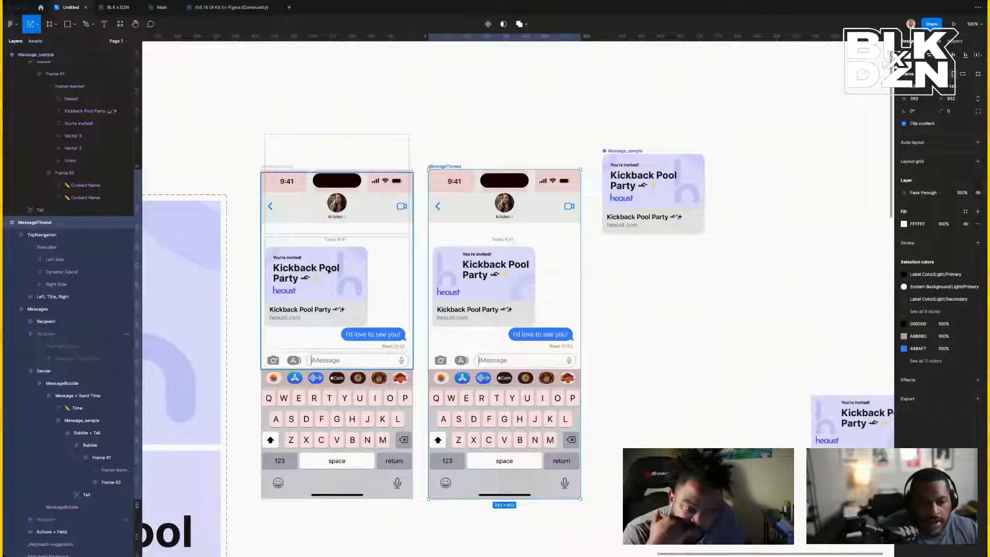
Select the heaust logo on the banner's Default variant.
double_click(285, 295)
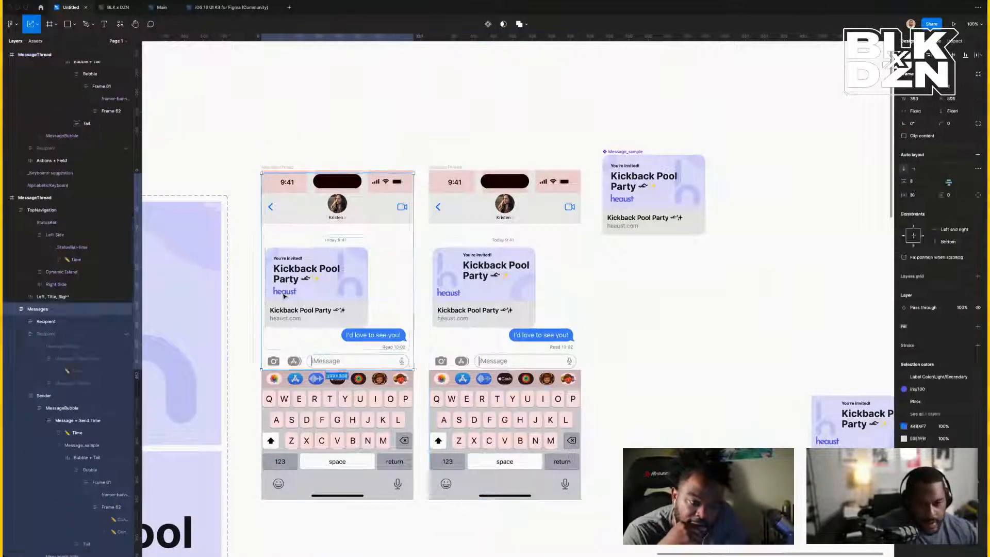
double_click(284, 295)
double_click(284, 296)
double_click(284, 295)
double_click(284, 296)
double_click(284, 296)
double_click(284, 296)
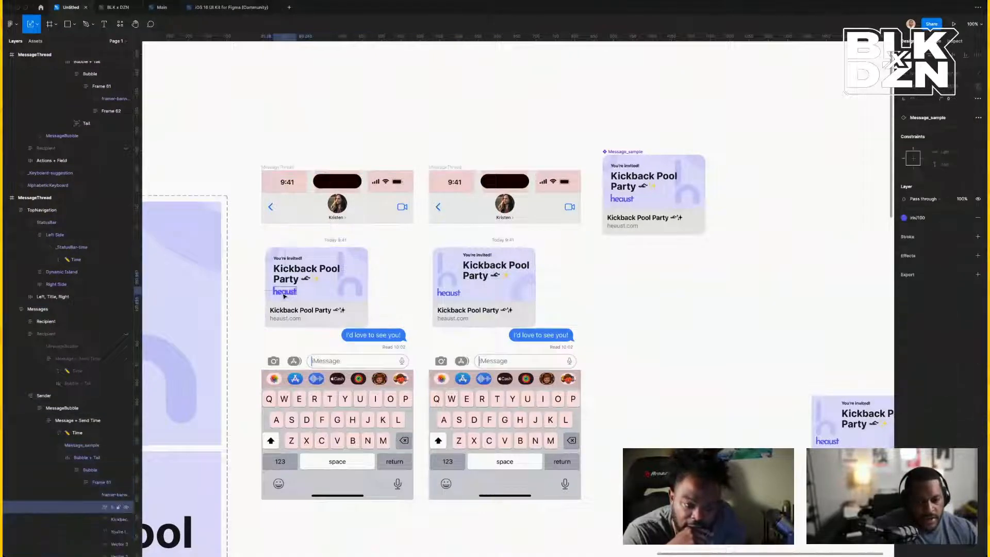
scroll(285, 297, "left", 5)
scroll(284, 297, "right", 10)
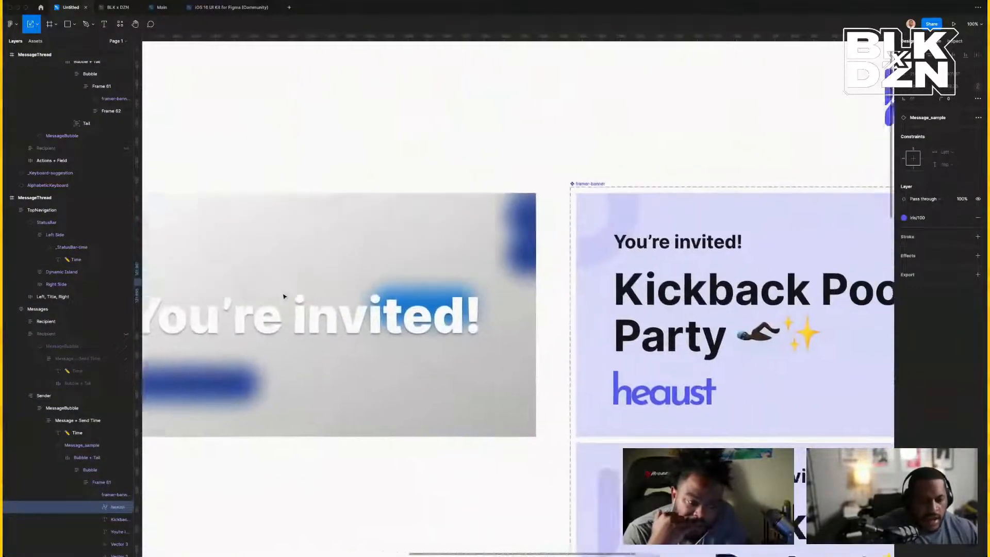
double_click(498, 385)
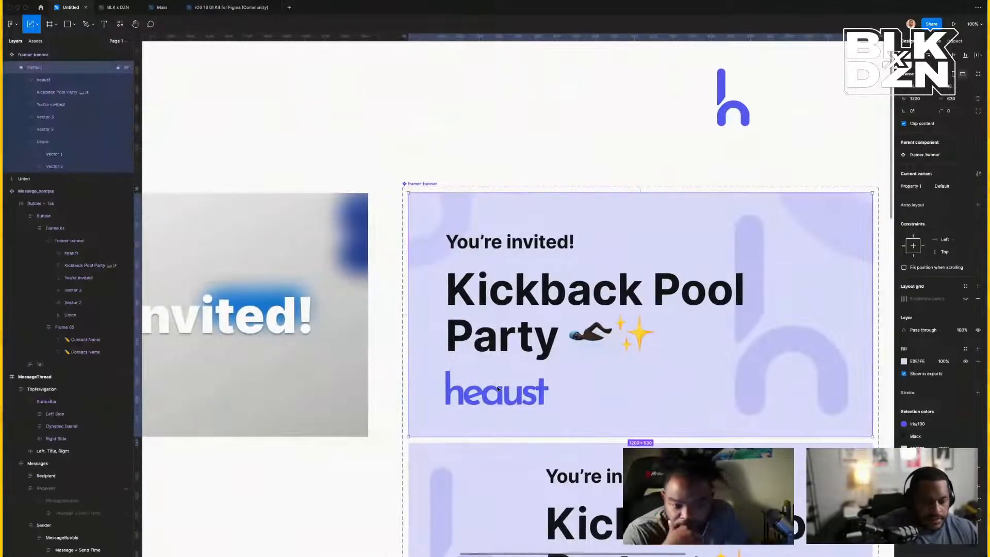
double_click(498, 388)
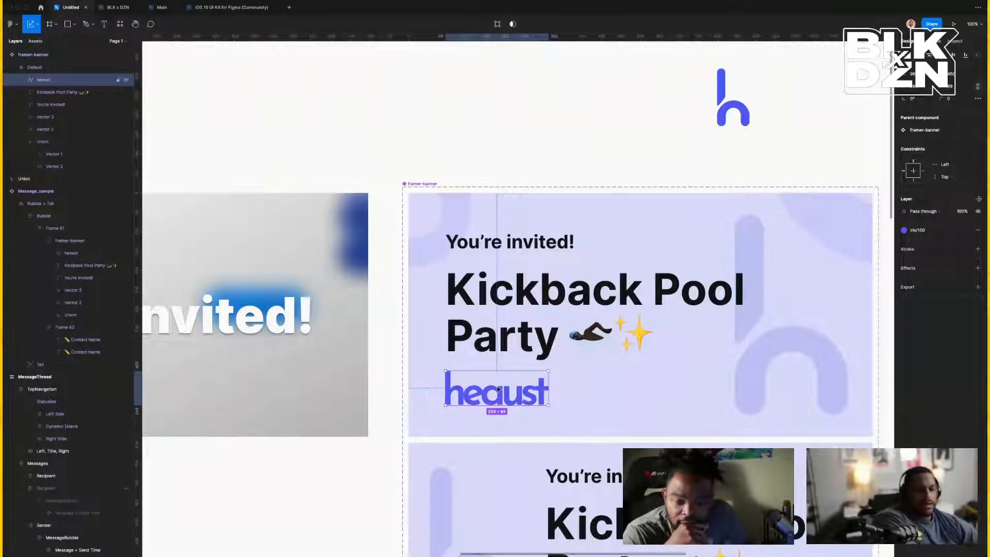
Wrap the heaust logo in auto layout and add a 'Powered by' text layer.
key("shift+a")
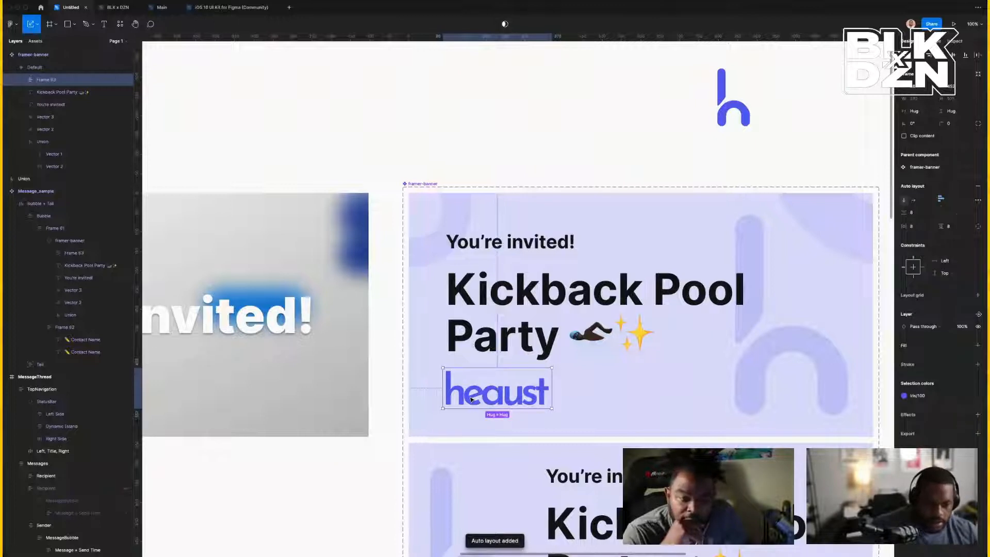
key("t")
left_click(446, 397)
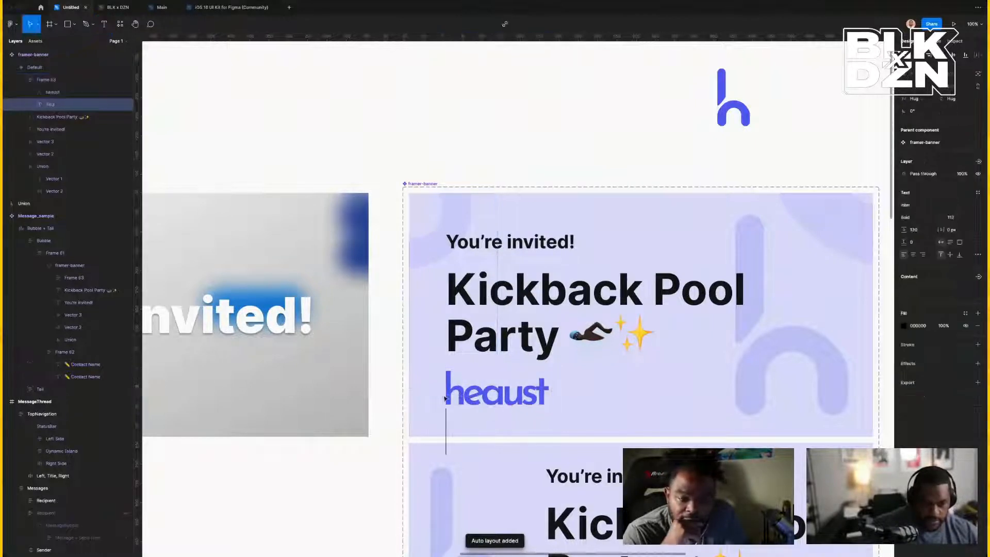
type("Powered by")
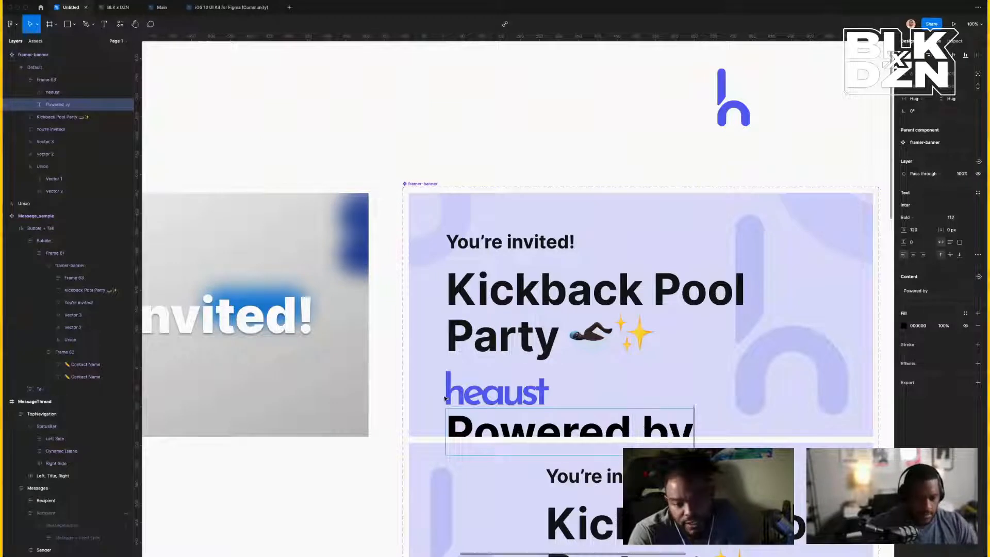
key("Escape")
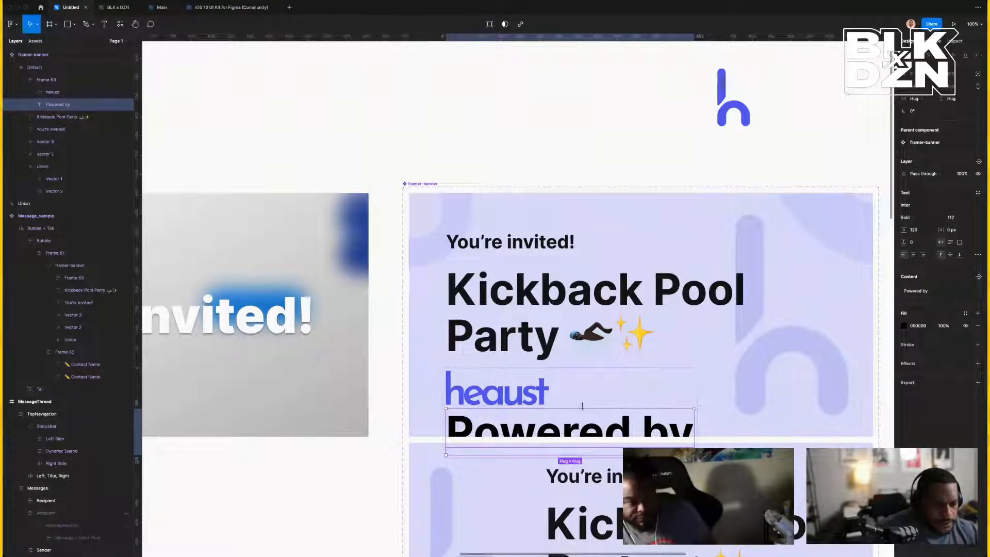
Lay the row out horizontally with 'Powered by' placed before the heaust logo.
left_click(633, 380)
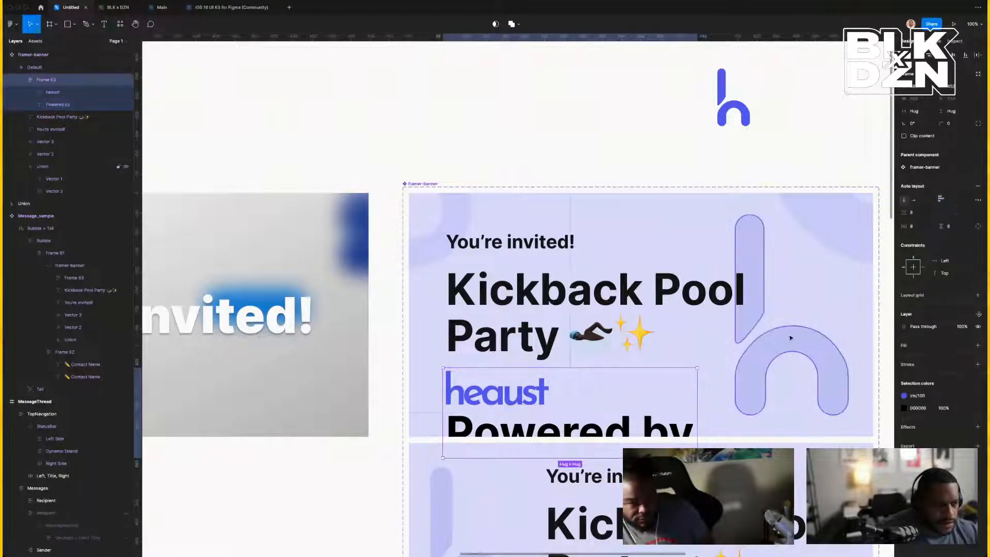
left_click(913, 200)
left_click(681, 403)
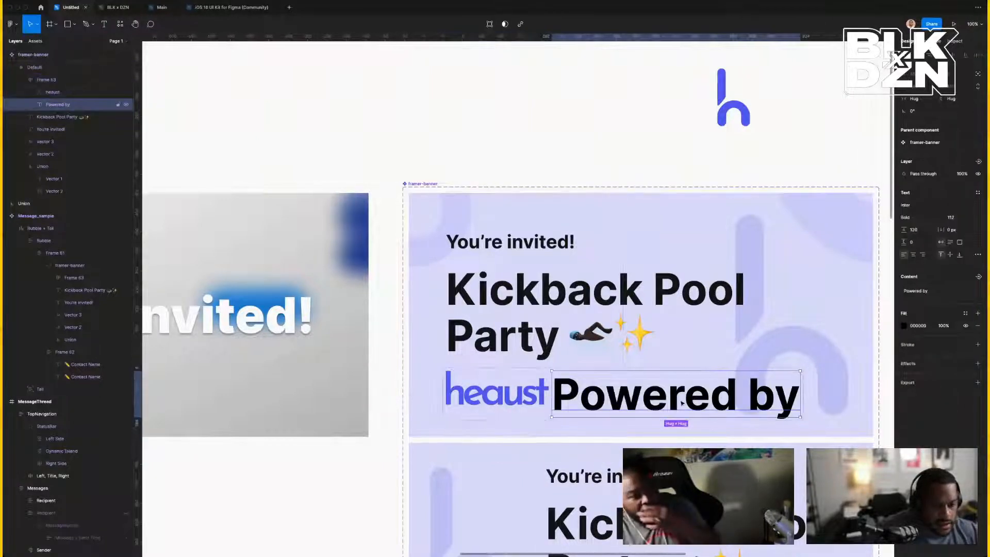
key("Left")
key("Return")
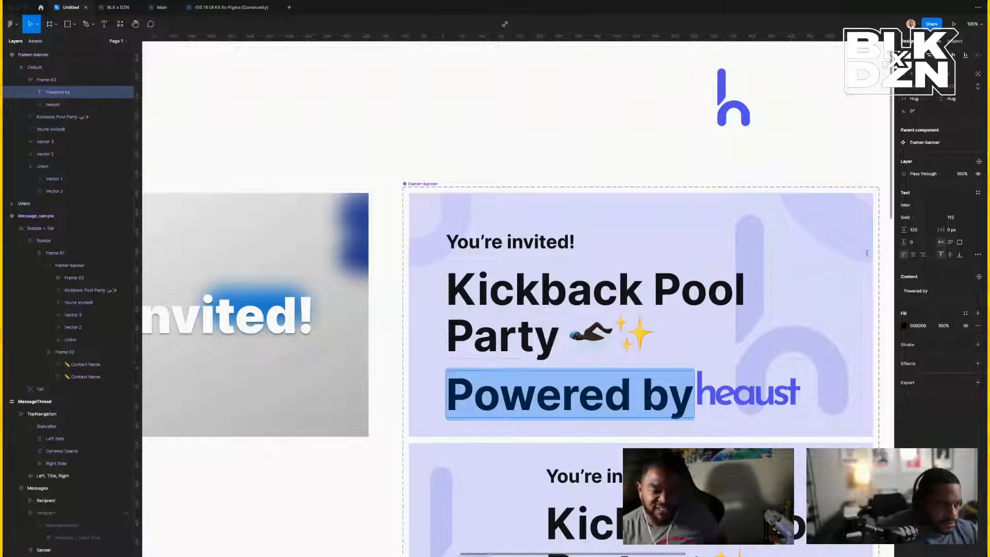
Set 'Powered by' to font size 93 and centre it vertically with the logo.
left_click(958, 219)
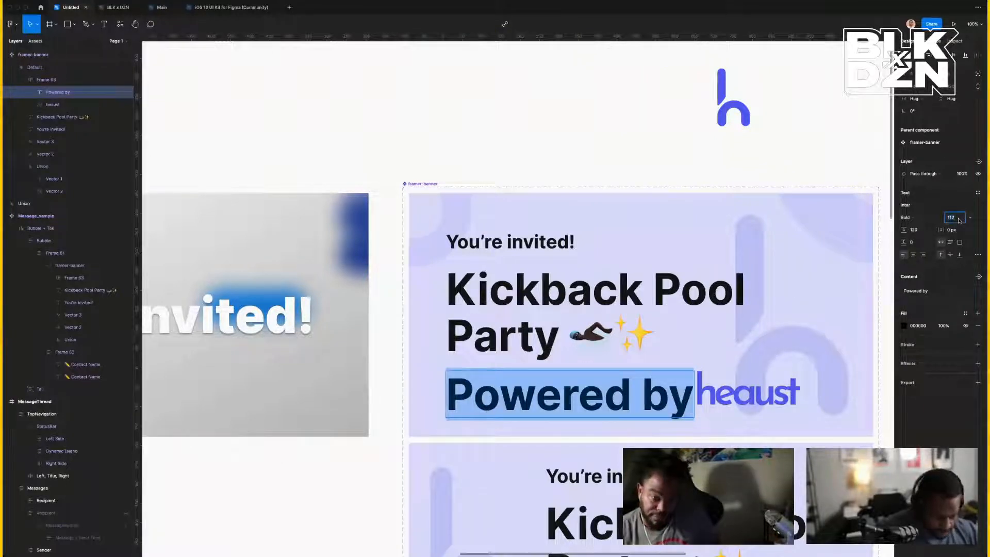
type("110")
key("Return")
key("Down")
key("Down")
key("Down")
key("Down")
key("Down")
key("Down")
key("Down")
key("Down")
key("Down")
key("Down")
key("Down")
key("Down")
key("Down")
key("Down")
key("Down")
key("Down")
key("Down")
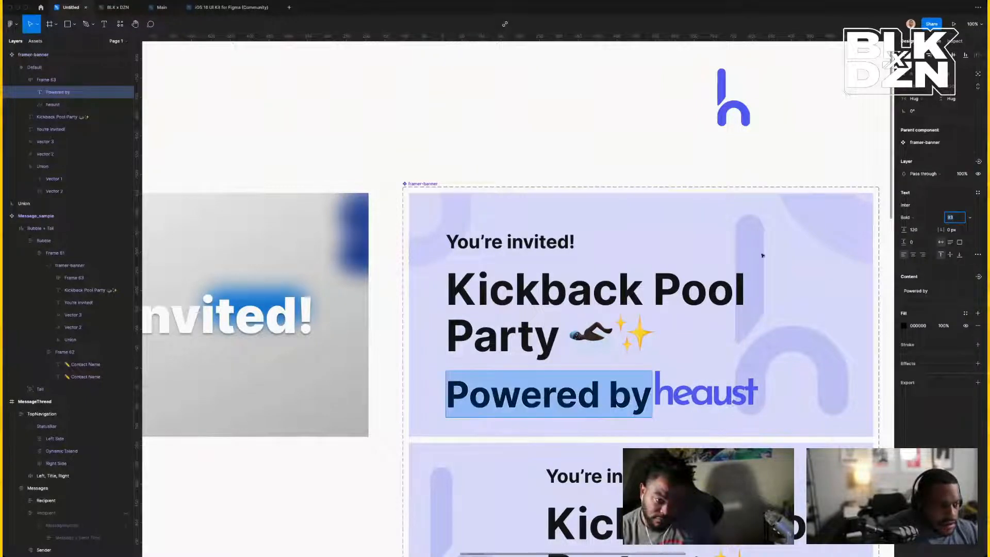
key("Escape")
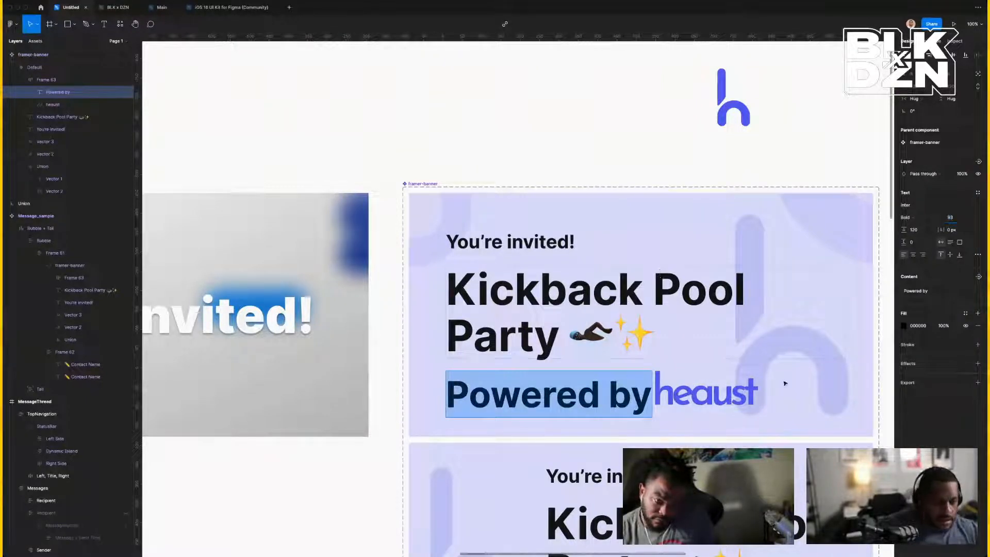
key("Escape")
key("Escape")
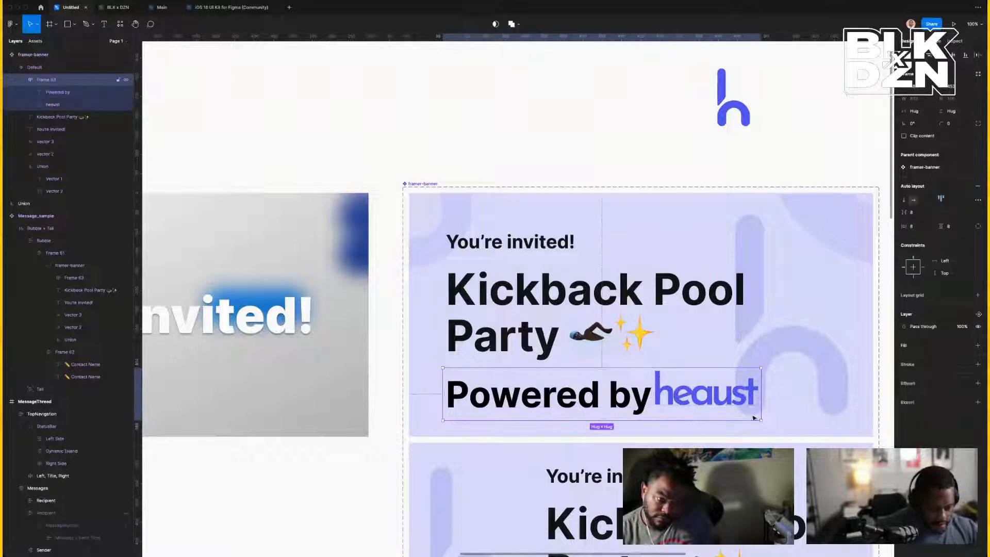
left_click(942, 206)
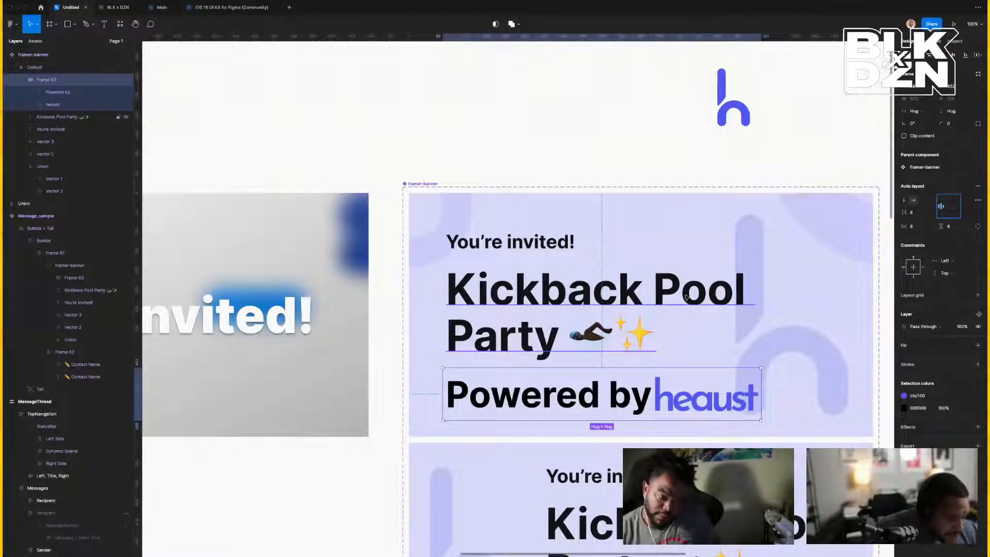
double_click(641, 392)
triple_click(638, 392)
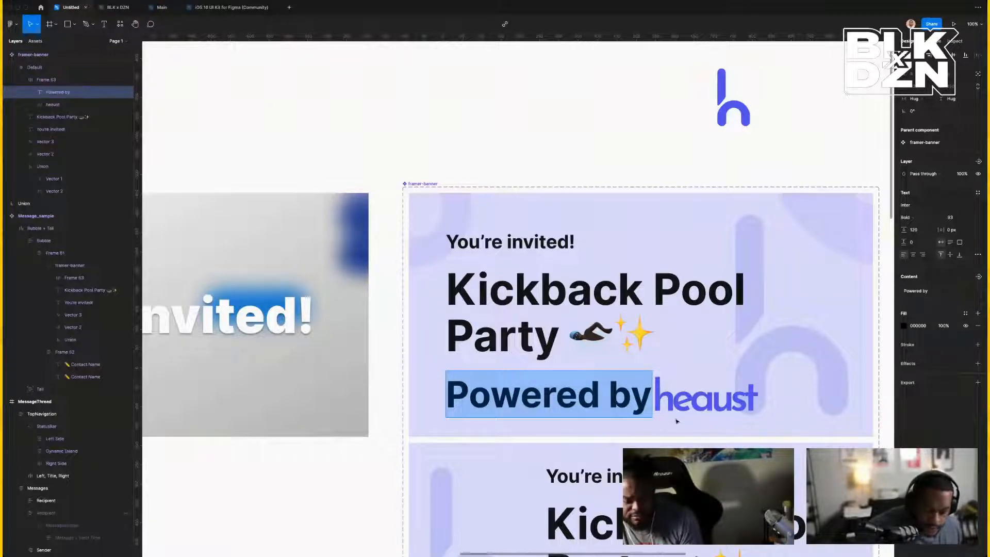
Pan to the iPhone mockups and drill into the left phone's Message_sample invite card.
scroll(692, 339, "right", 10)
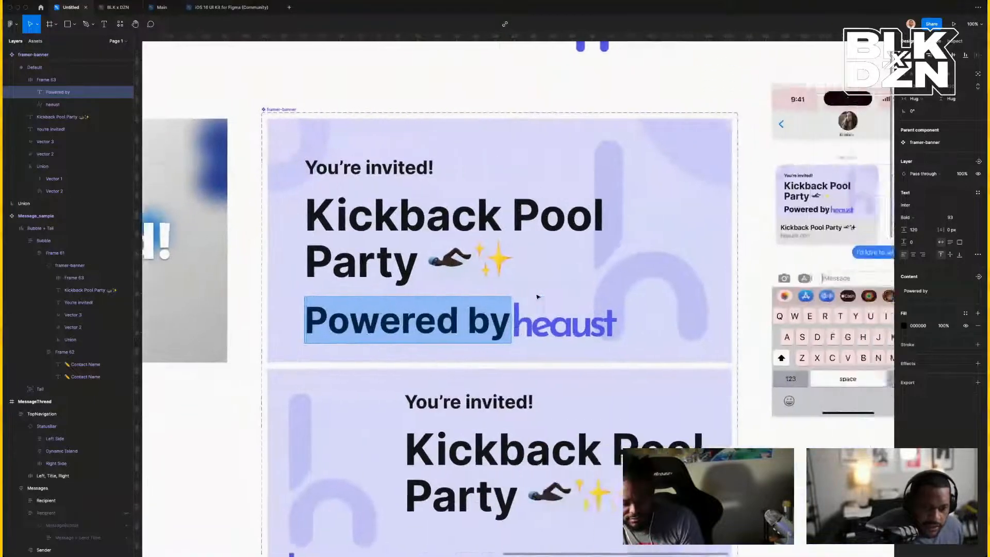
scroll(615, 243, "up", 2)
key("Escape")
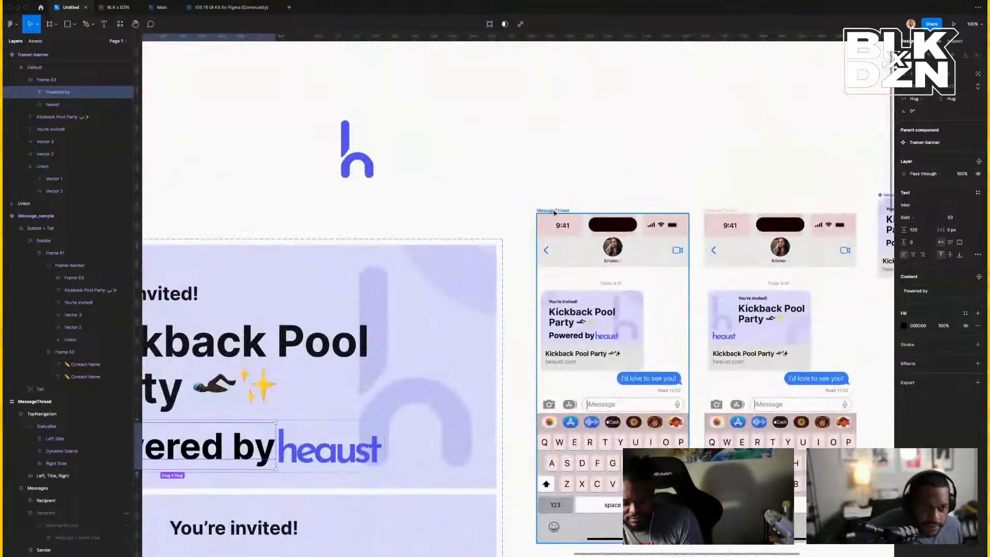
left_click(555, 212)
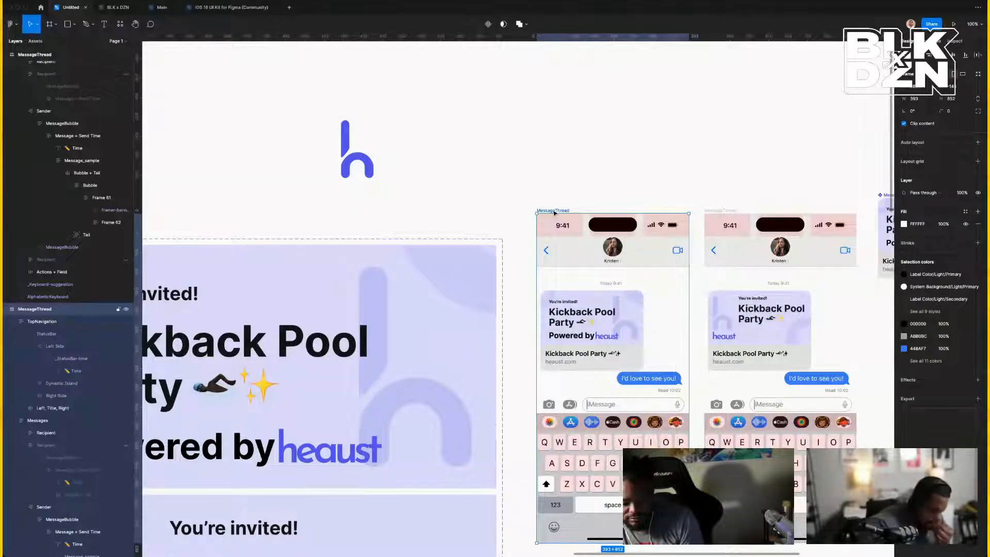
left_click(734, 211)
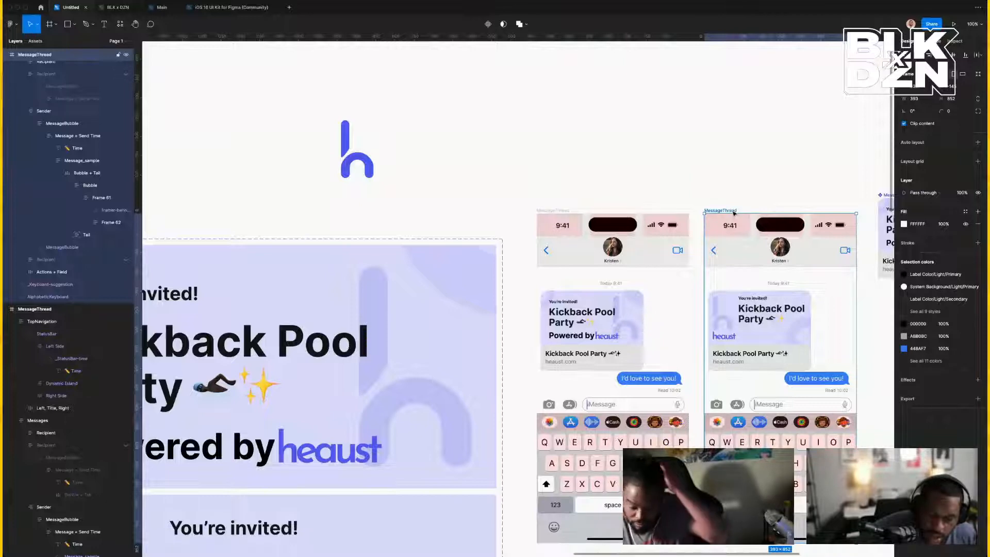
left_click(551, 211)
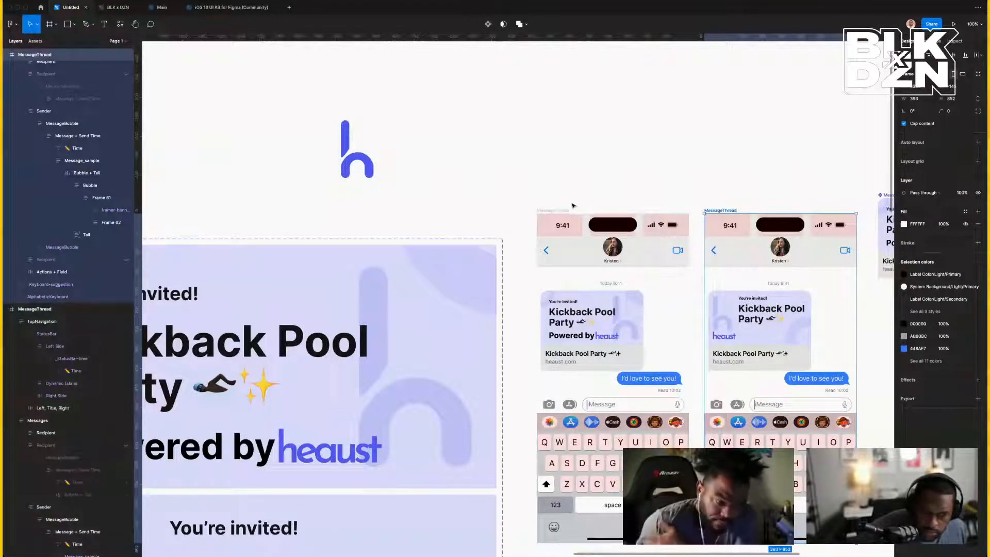
scroll(548, 211, "left", 3)
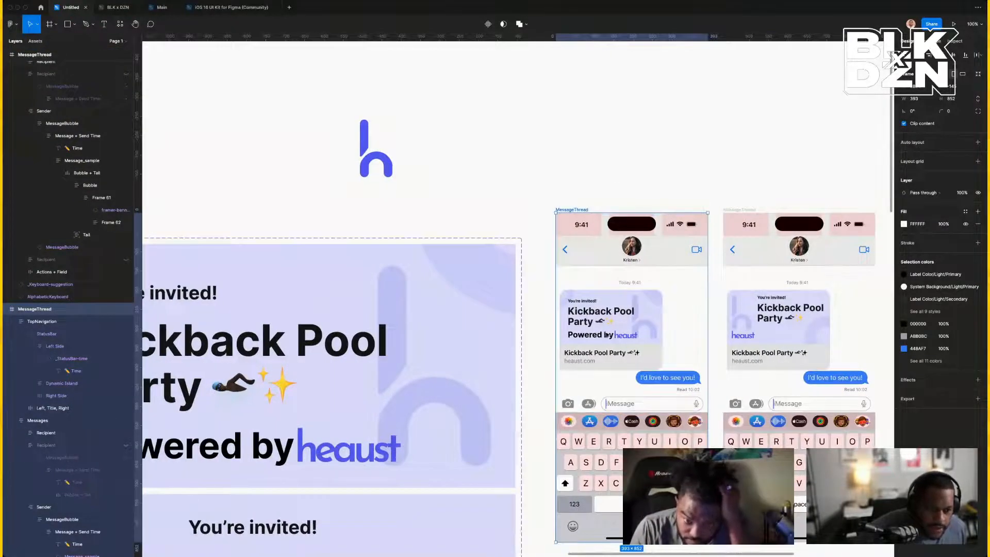
left_click(609, 338)
double_click(608, 338)
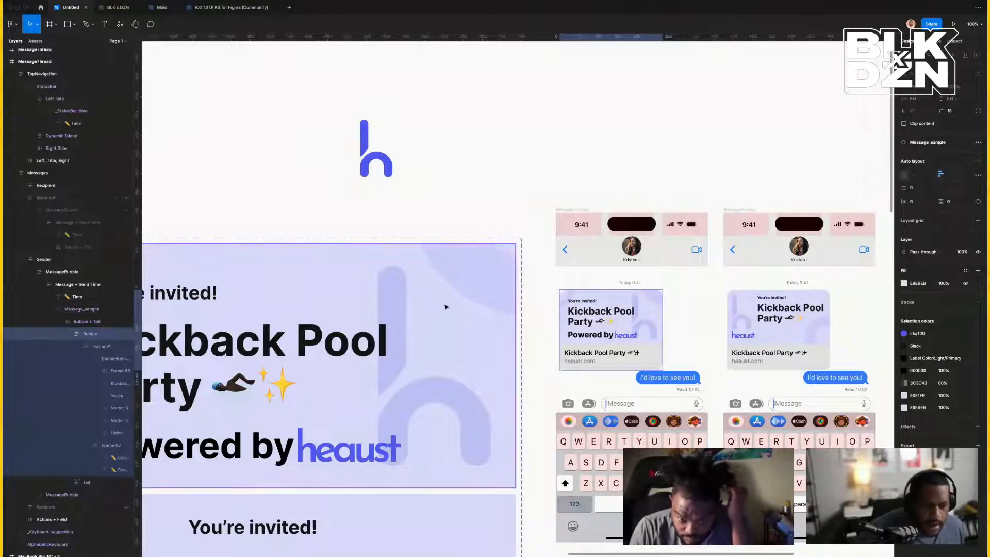
scroll(447, 307, "left", 5)
scroll(493, 225, "down", 4)
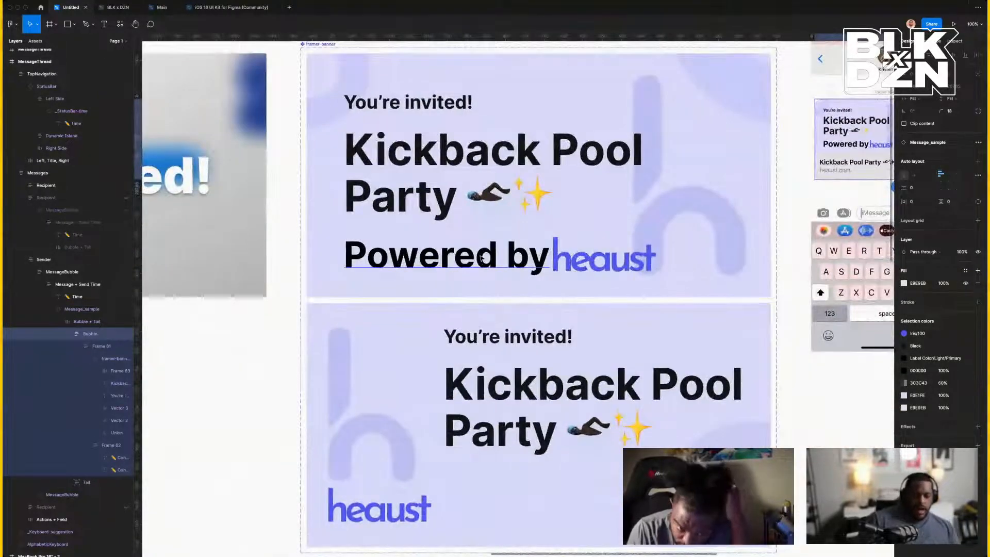
Reduce the 'Powered by' font size to 74 and centre the text vertically in its box.
double_click(480, 259, "super")
left_click(480, 257)
triple_click(495, 259)
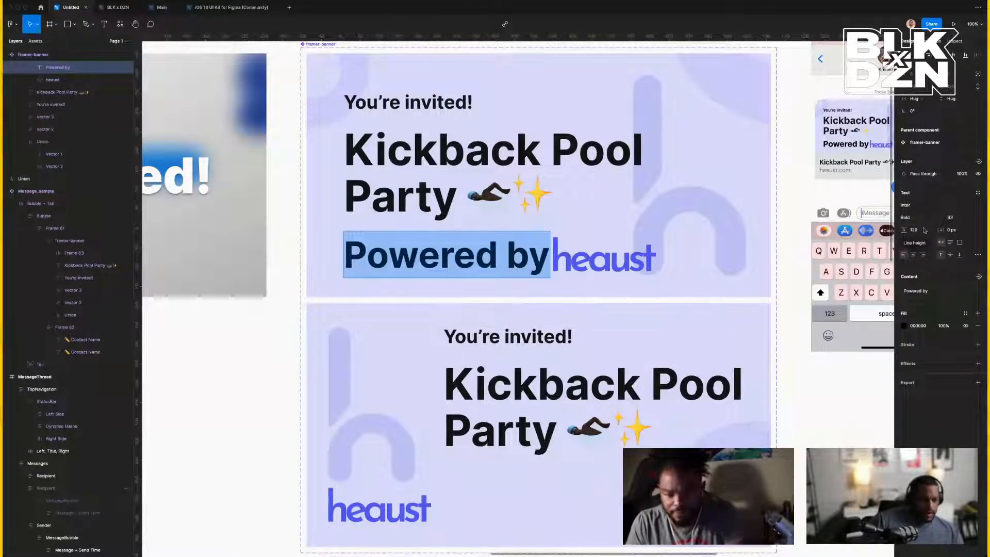
key("Down")
key("Down")
key("Down")
key("Down")
key("Down")
key("Down")
key("Down")
key("Down")
key("Down")
key("Down")
key("Down")
key("Down")
key("Down")
key("Down")
key("Down")
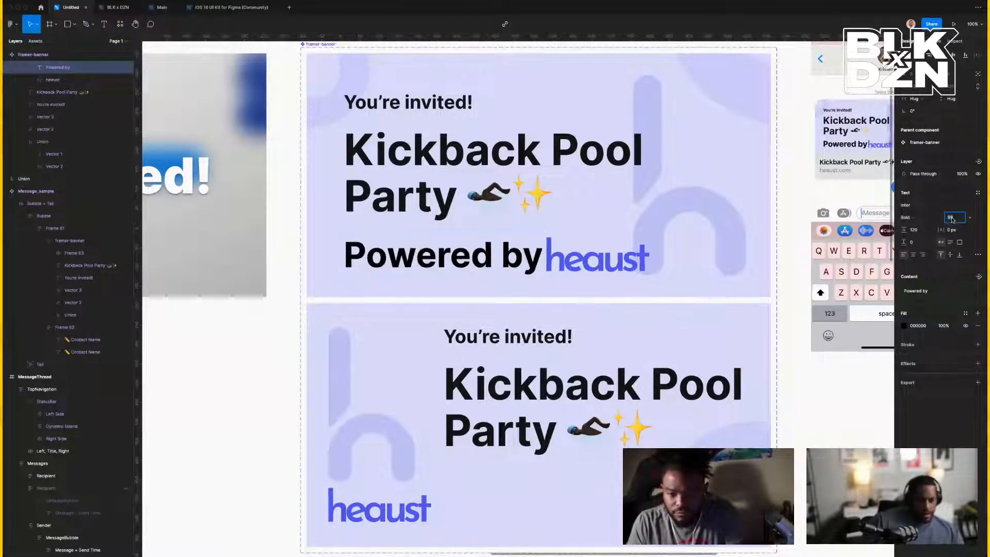
key("Down")
key("Down")
key("Down")
key("Down")
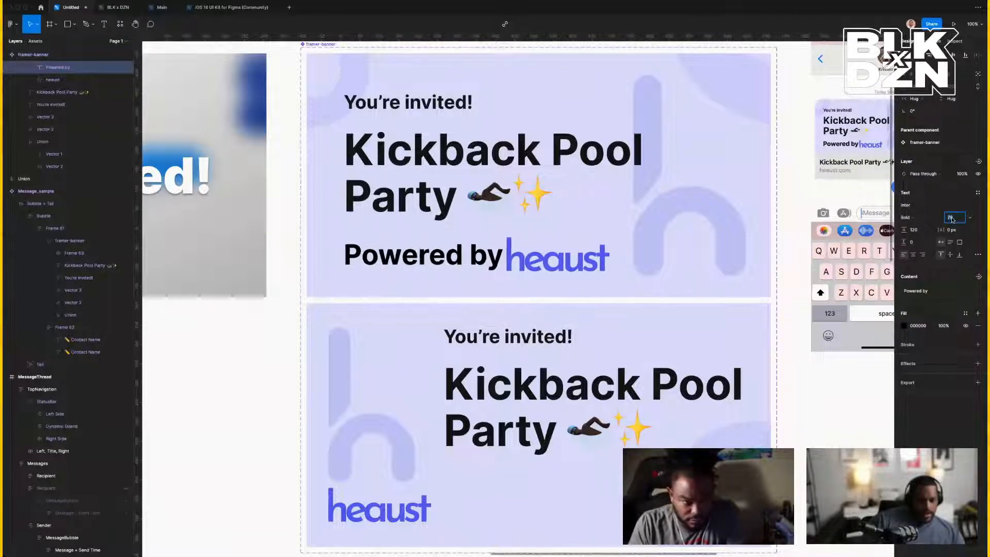
key("Up")
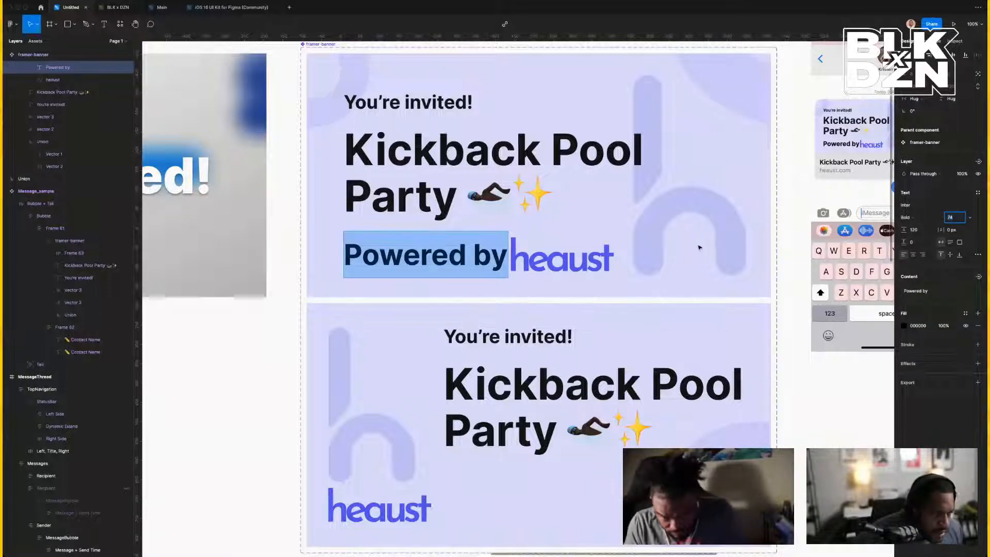
left_click(914, 230)
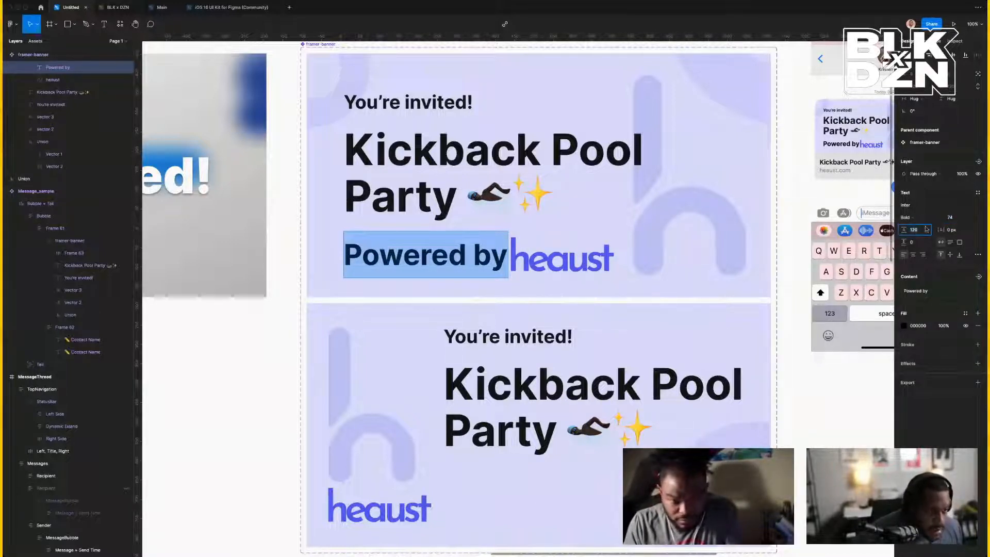
left_click(950, 255)
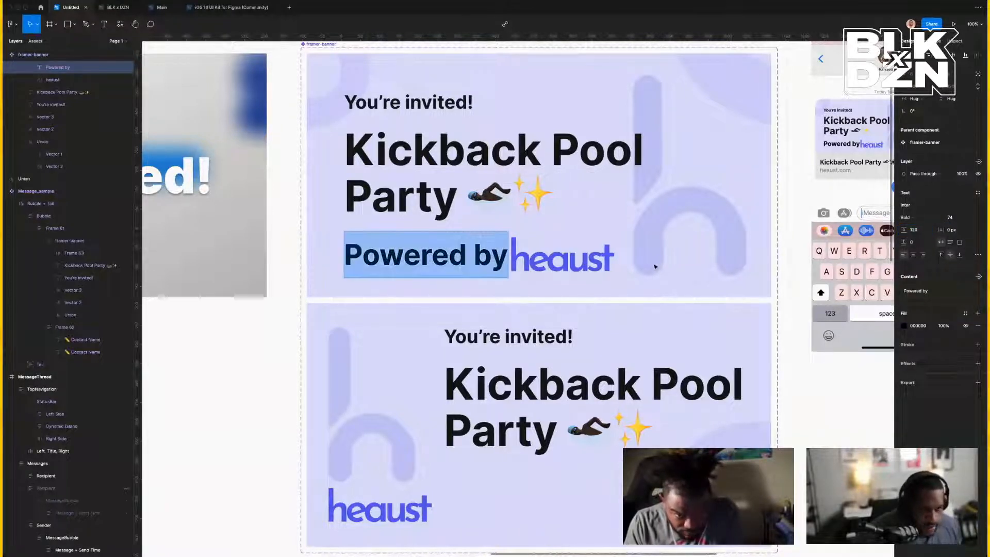
left_click(610, 271)
Group 'Powered by' and heaust into a top-aligned auto-layout row with a 16 gap.
left_click(608, 272, "shift")
key("shift+a")
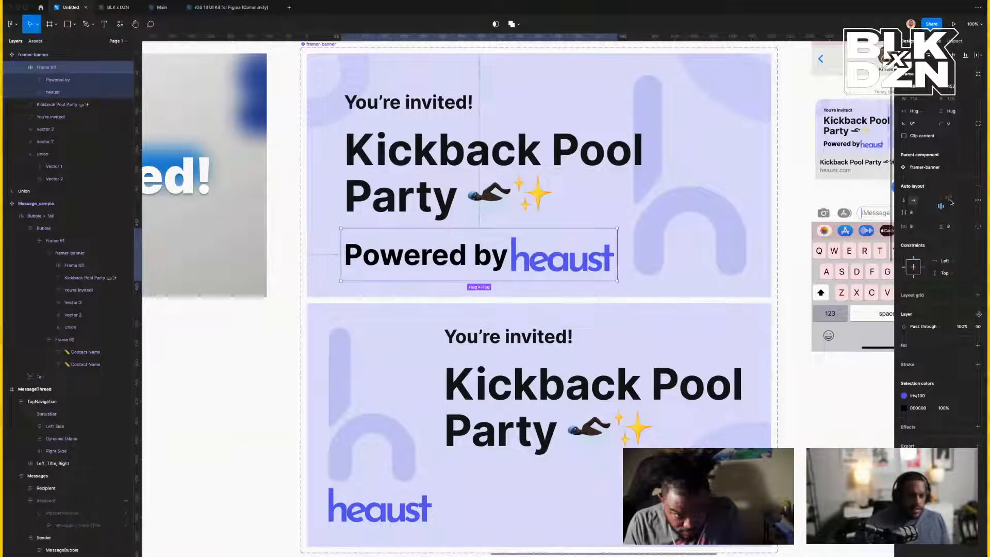
left_click(950, 201)
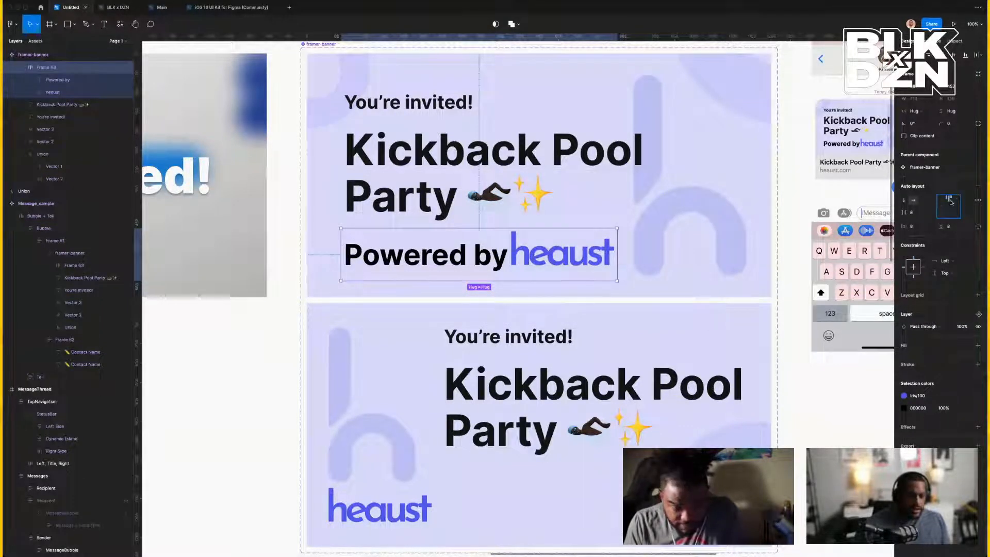
double_click(492, 258)
double_click(490, 256)
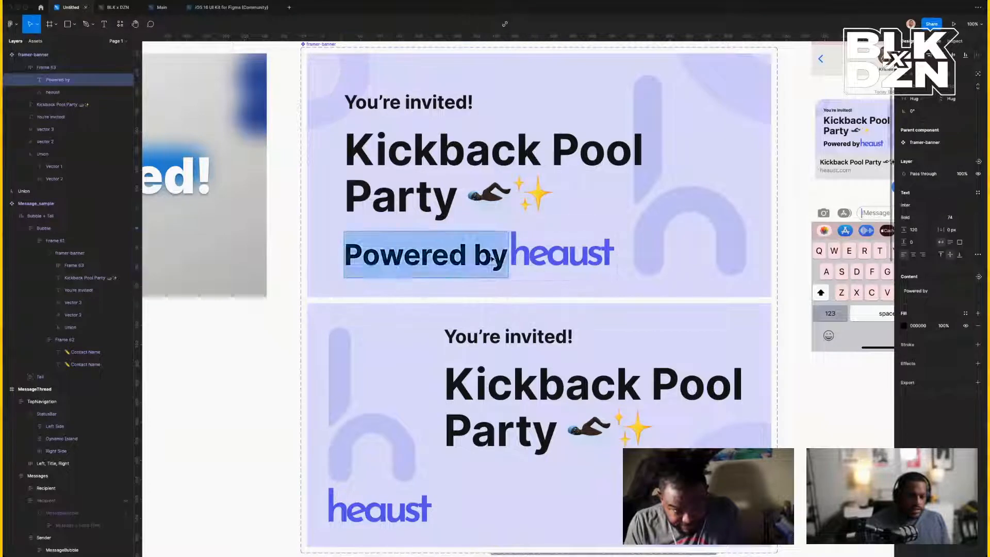
left_click(489, 256)
key("Escape")
key("Escape")
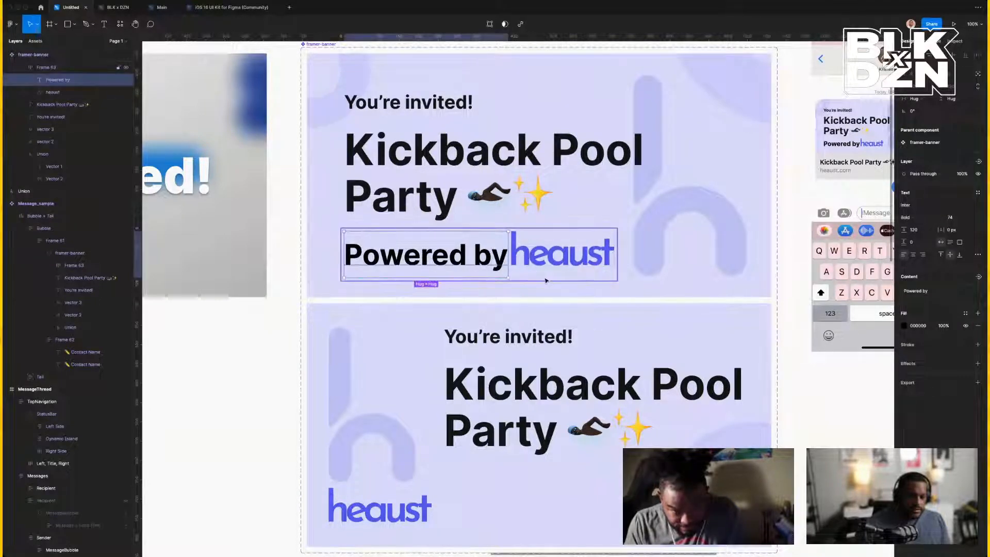
left_click(918, 215)
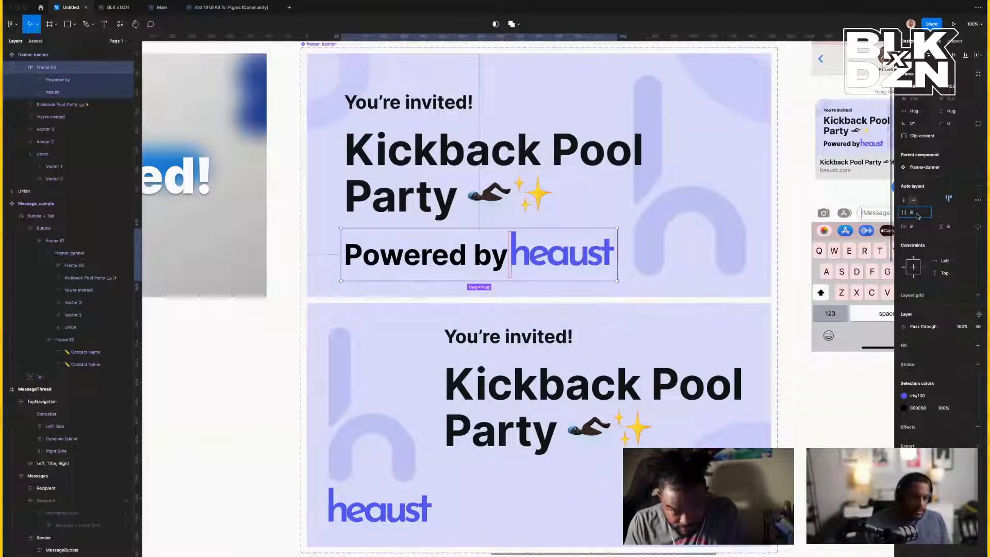
type("16")
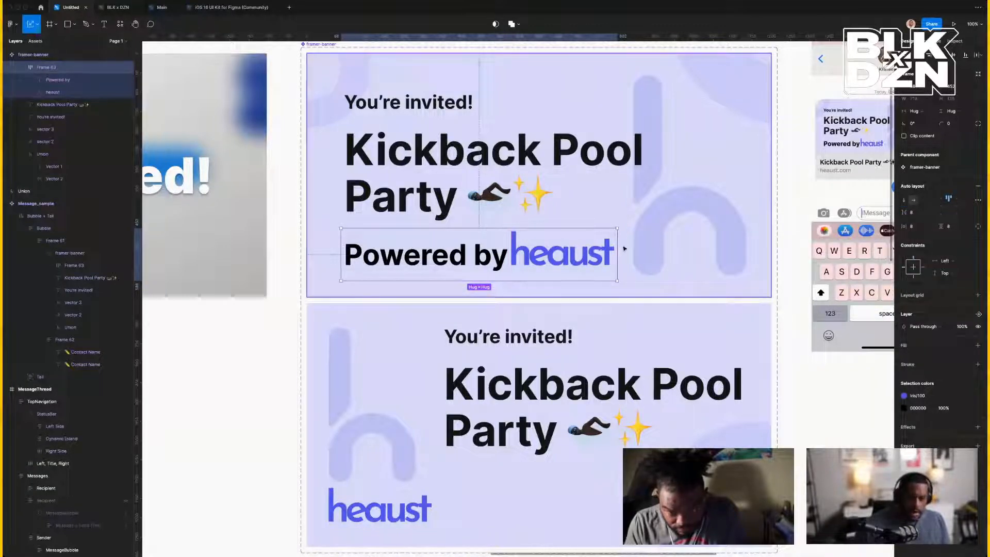
Scale the 'Powered by heaust' row slightly smaller and keep the text Bold after trying Semi Bold.
left_click_drag(618, 228, 565, 243)
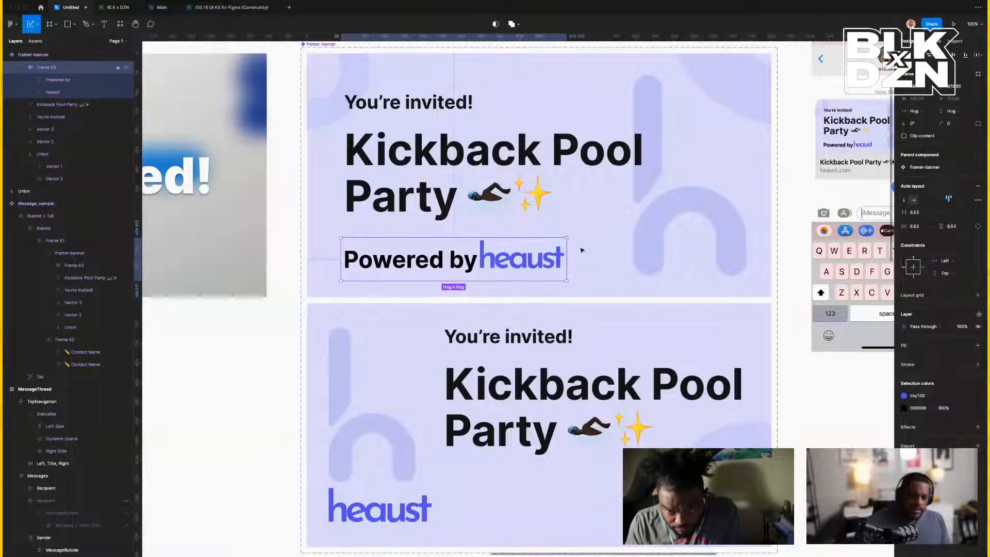
left_click(467, 265)
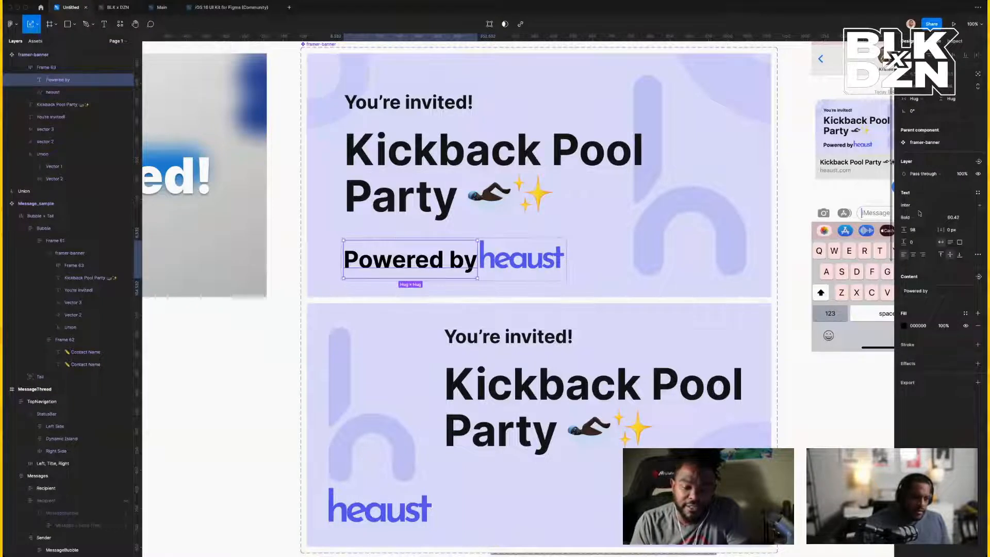
left_click(919, 213)
left_click(924, 206)
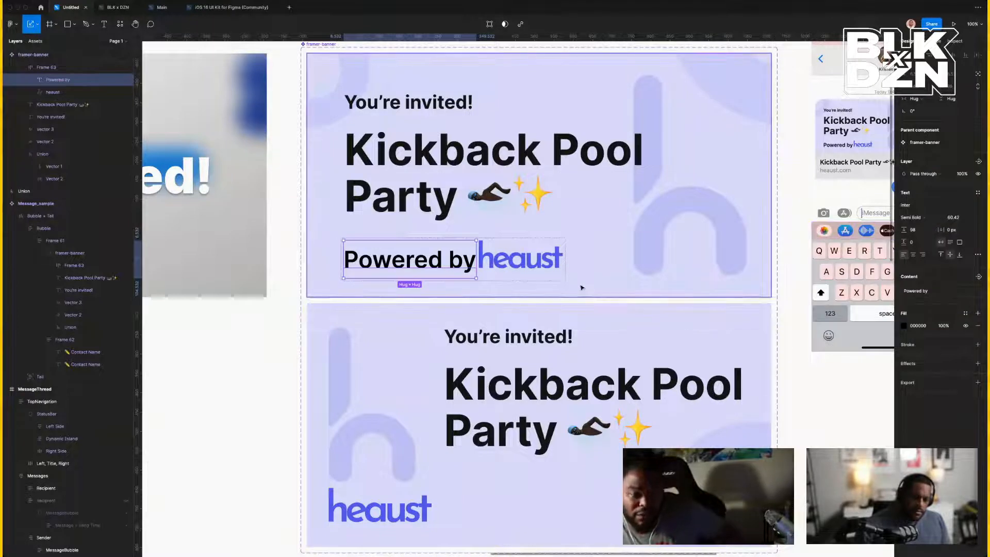
left_click(563, 280)
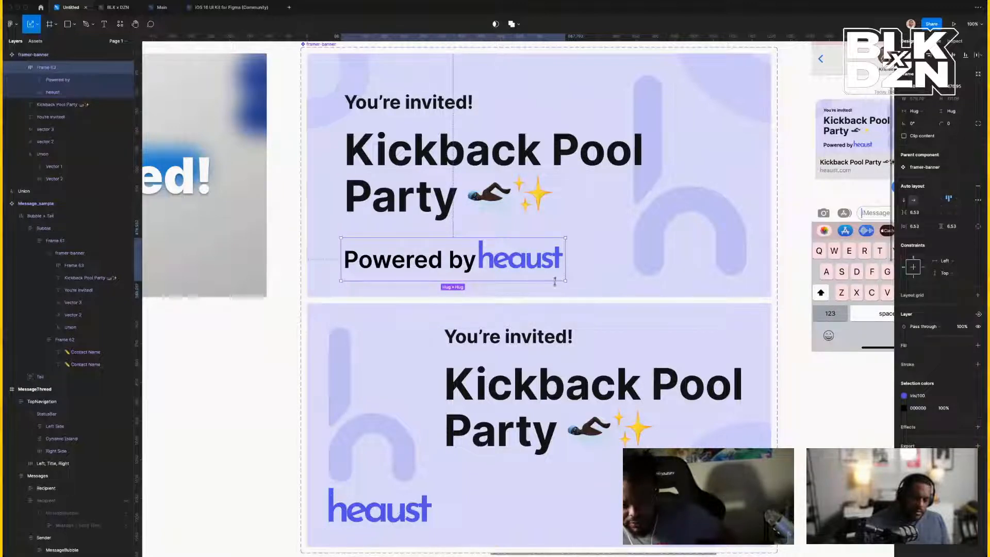
left_click(456, 268)
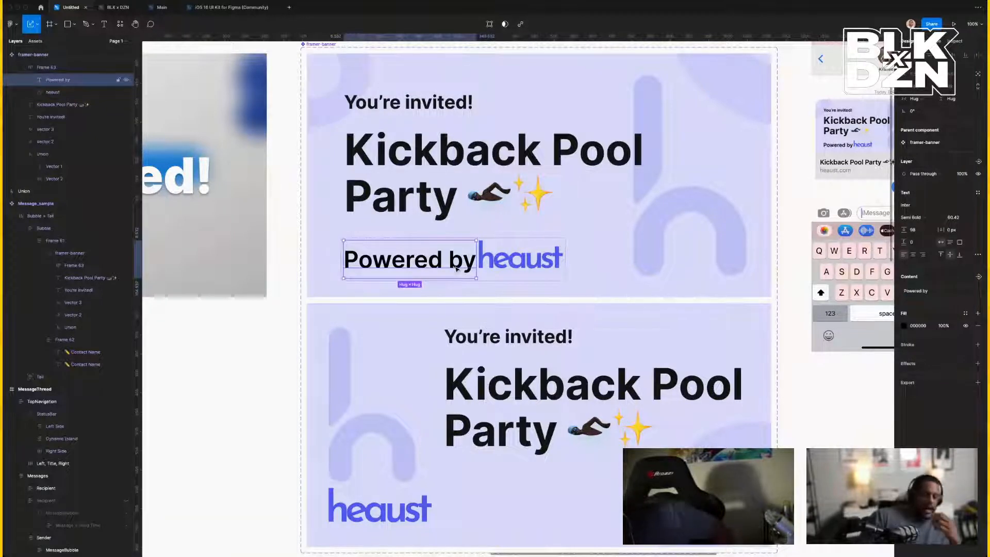
key("Delete")
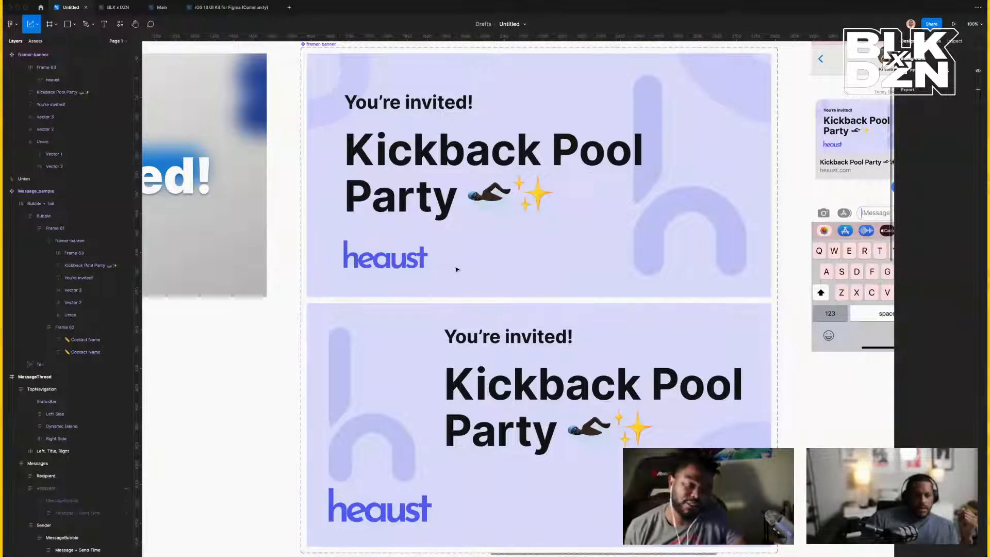
key("super+z")
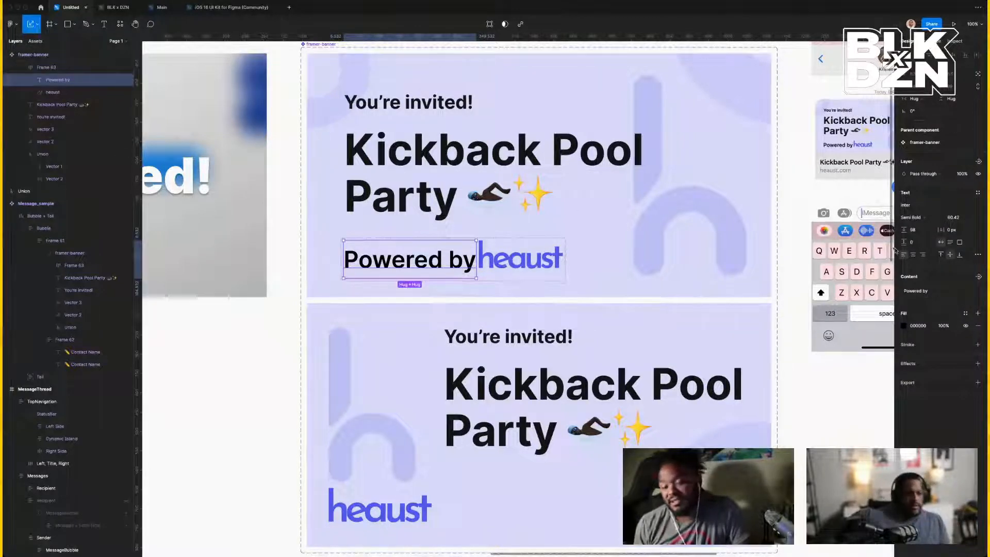
left_click(921, 218)
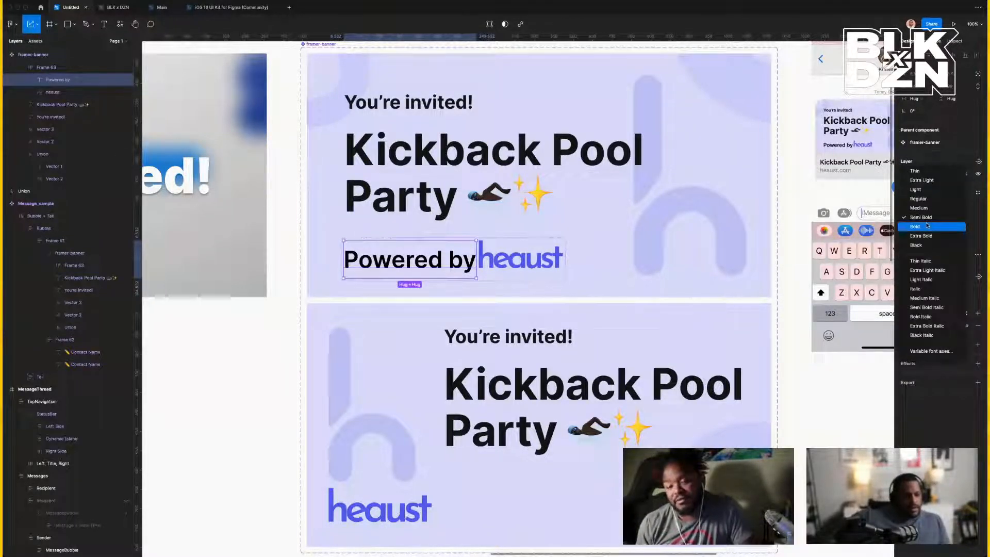
left_click(918, 228)
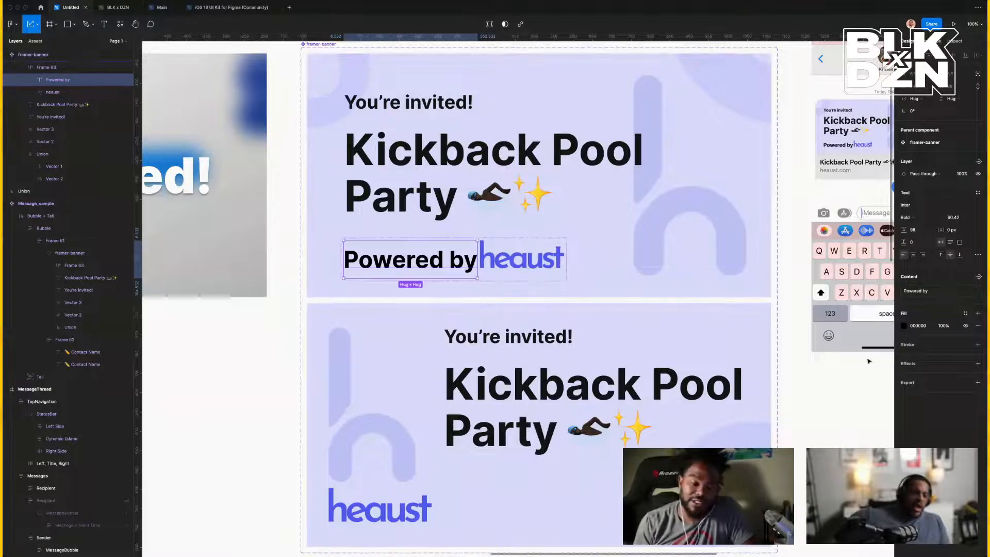
Set the row's item spacing to 8 and review it in the iMessage mockups.
left_click(794, 299)
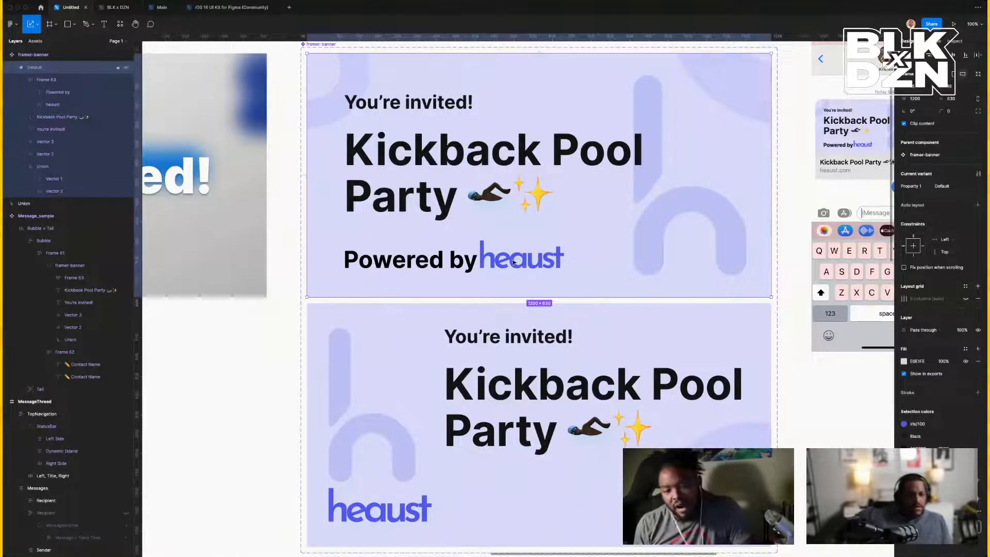
double_click(546, 278)
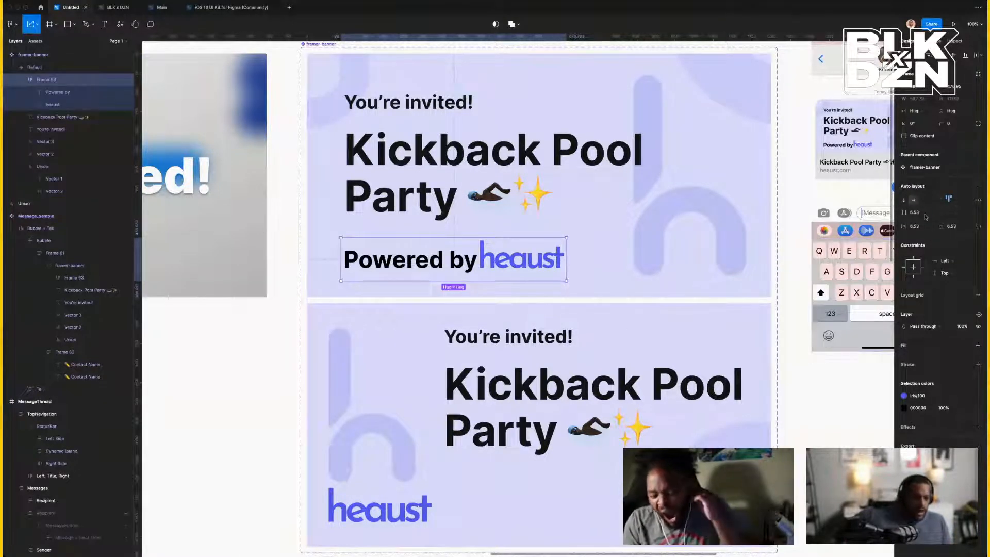
left_click(924, 216)
type("8")
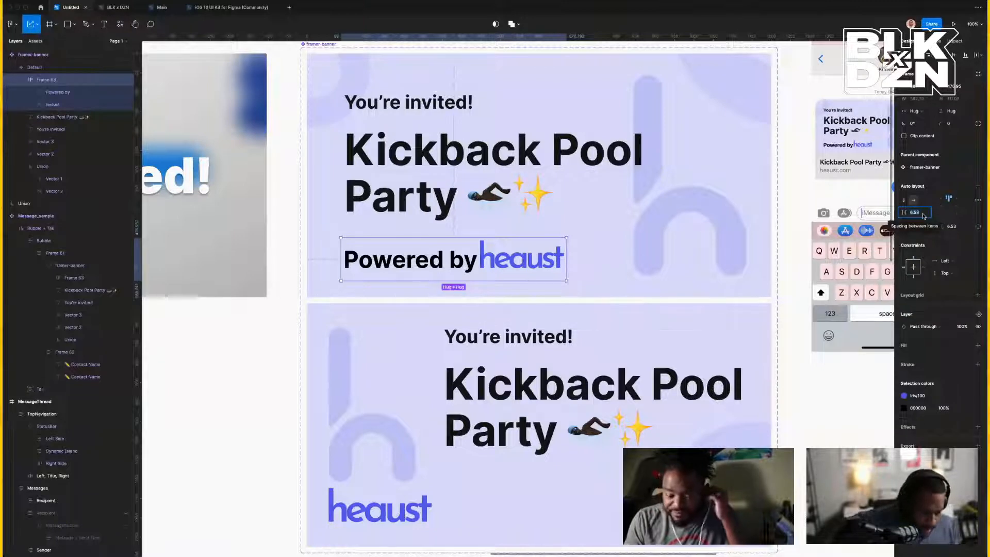
key("Return")
left_click(791, 263)
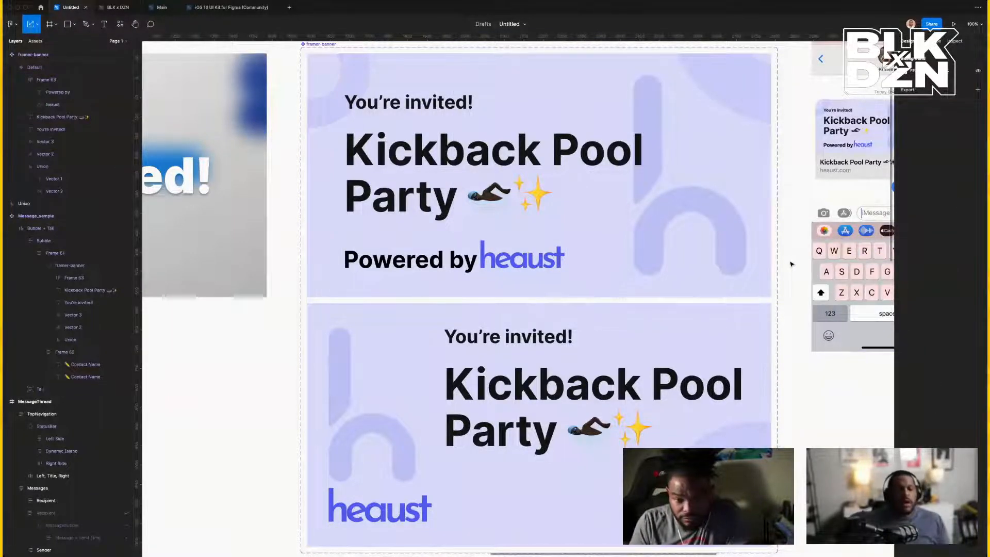
scroll(791, 264, "right", 10)
scroll(791, 264, "left", 10)
scroll(790, 264, "up", 4)
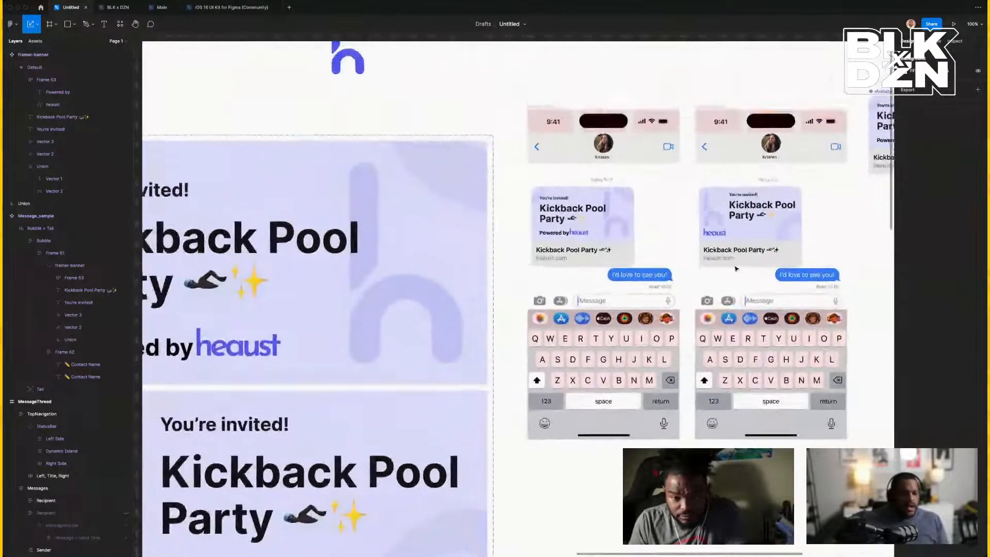
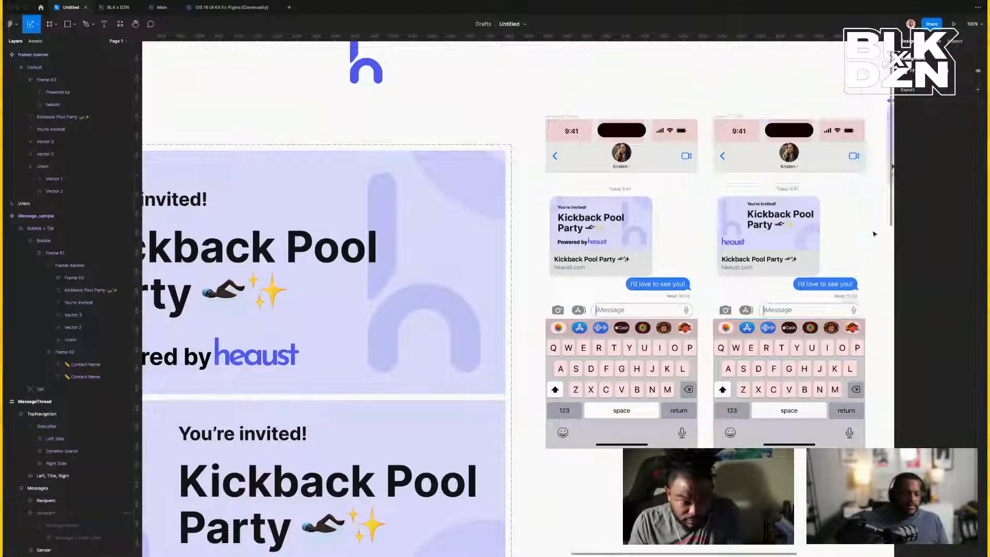
Apply the H2 header text style to the banner's 'You're invited!' heading.
left_click(624, 243)
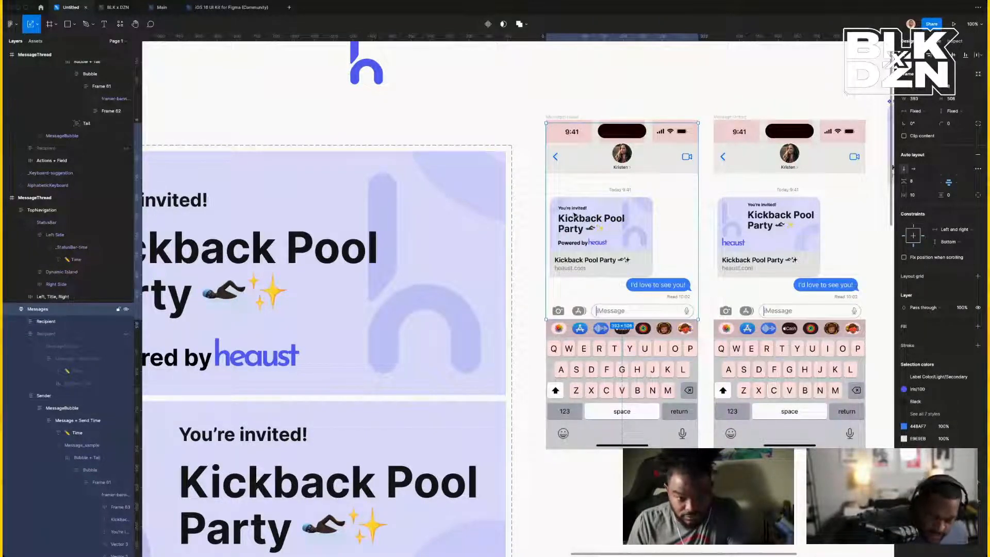
scroll(442, 209, "left", 3)
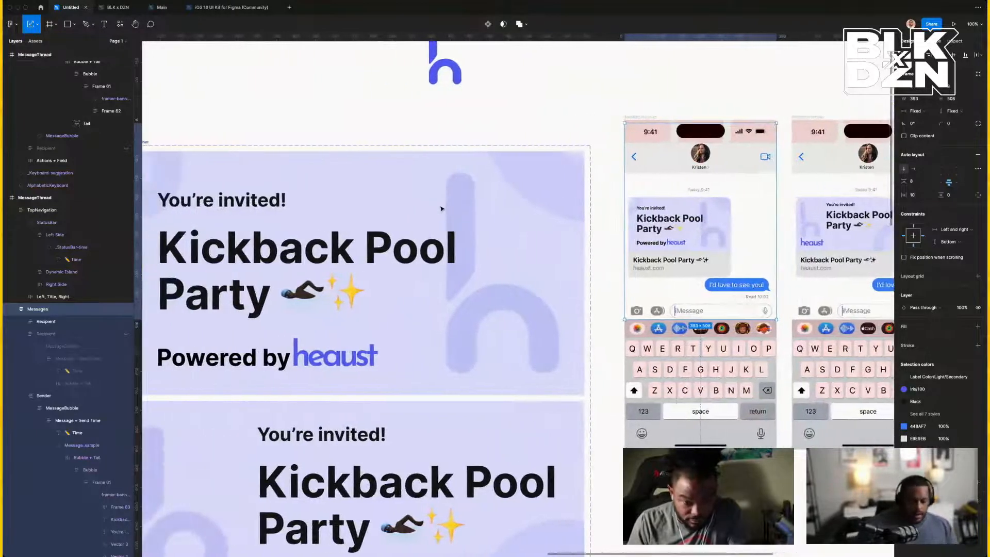
scroll(442, 210, "left", 3)
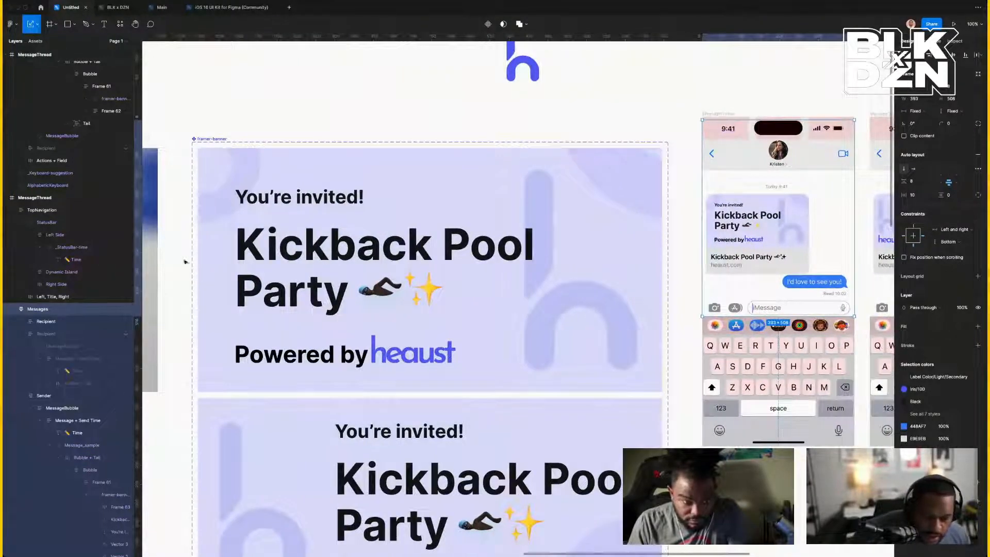
scroll(281, 212, "down", 2)
left_click(290, 201)
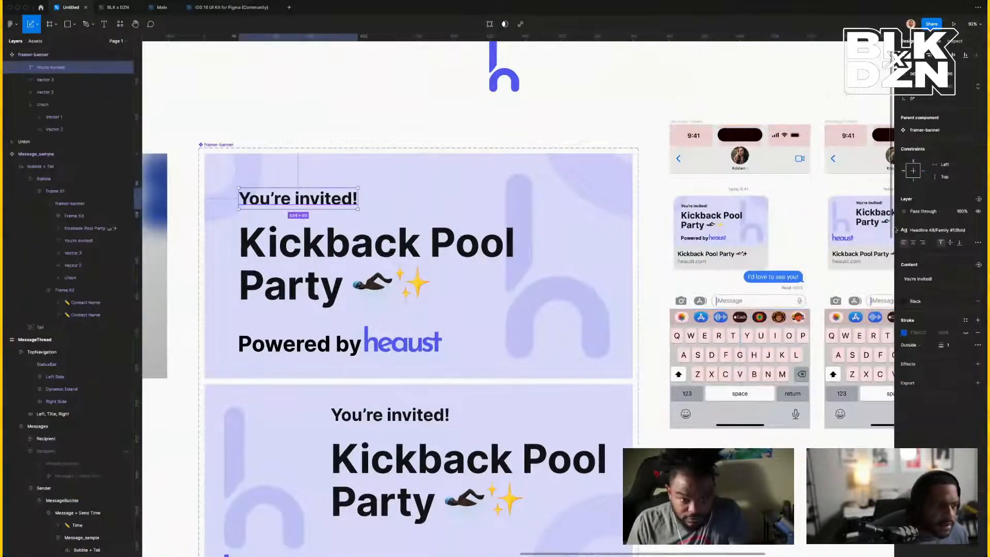
left_click(946, 229)
scroll(949, 304, "down", 3)
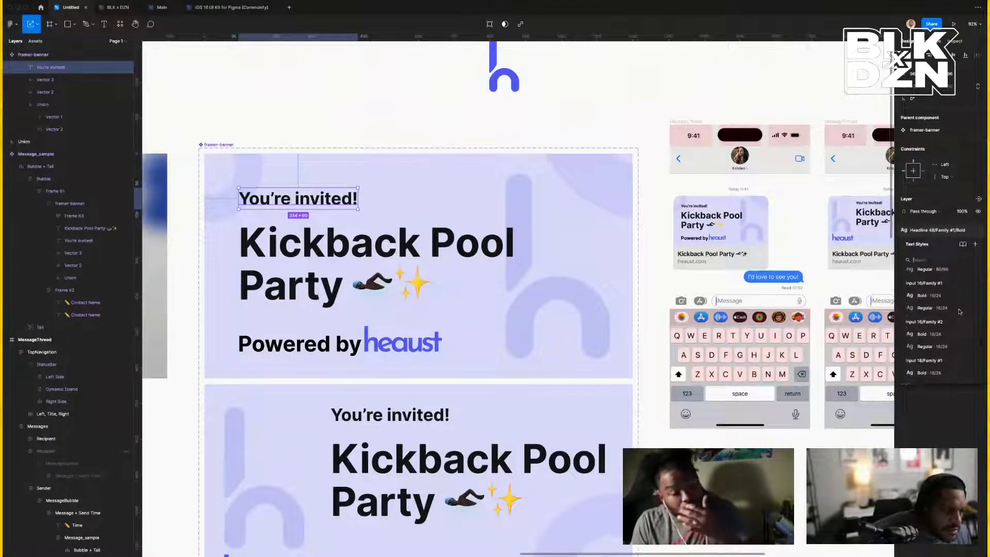
scroll(959, 312, "up", 5)
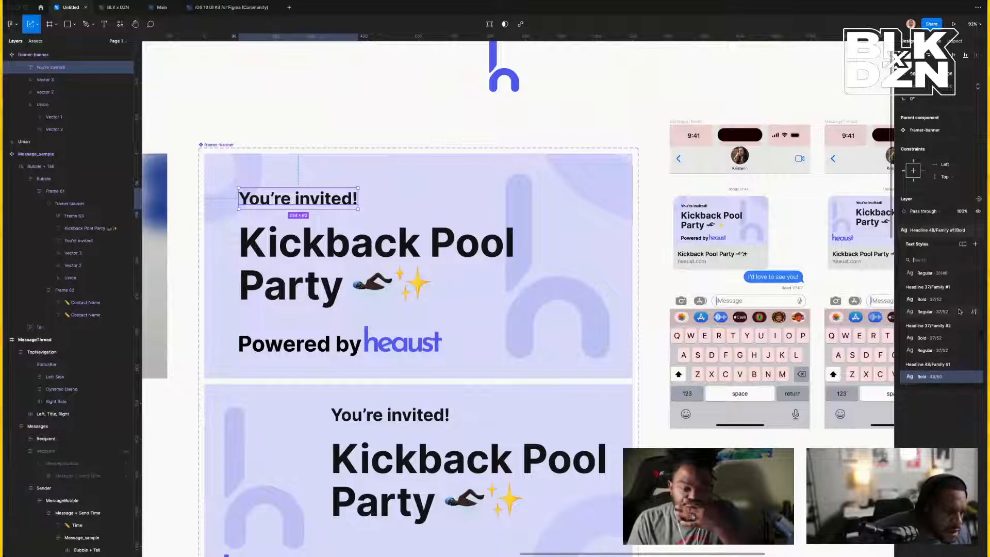
scroll(959, 311, "up", 2)
scroll(959, 311, "up", 6)
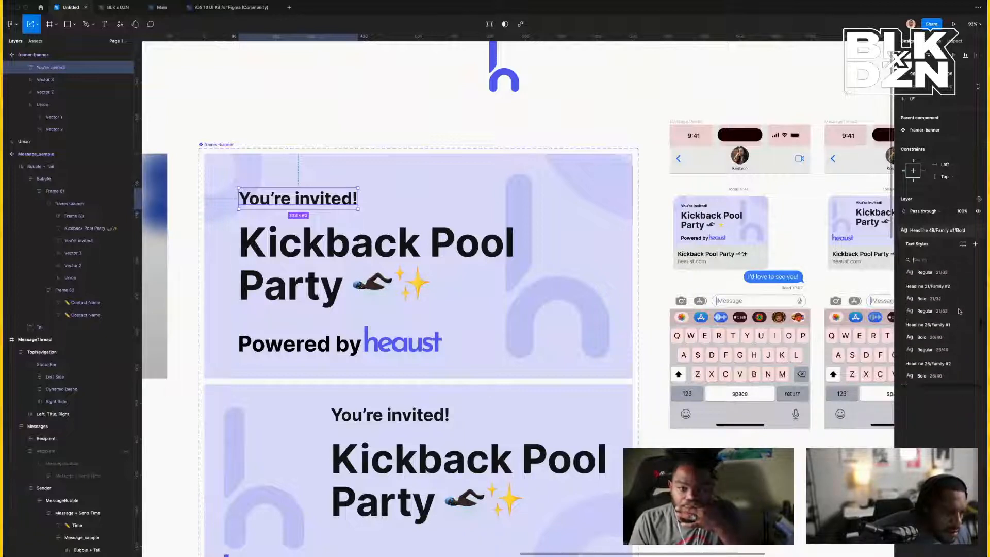
scroll(959, 311, "up", 5)
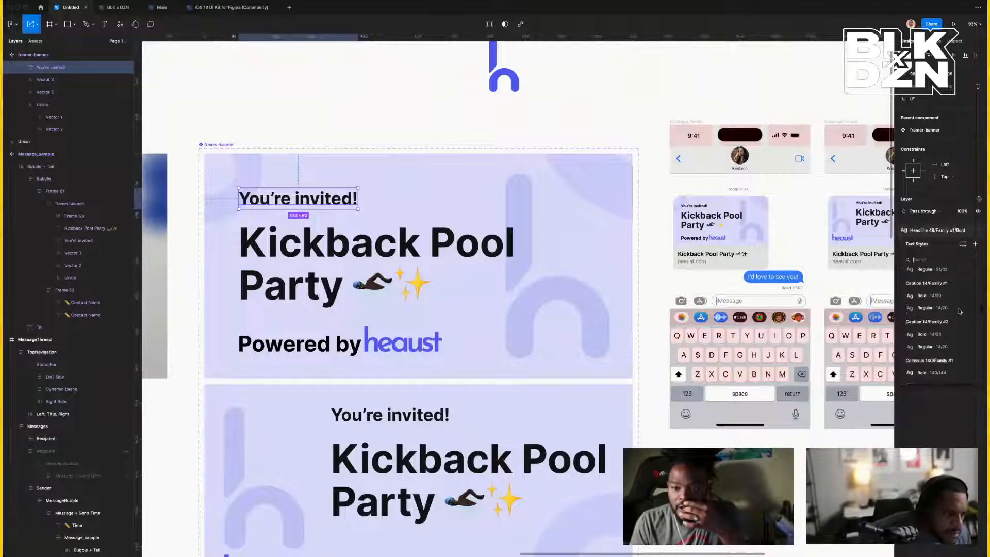
scroll(959, 312, "up", 6)
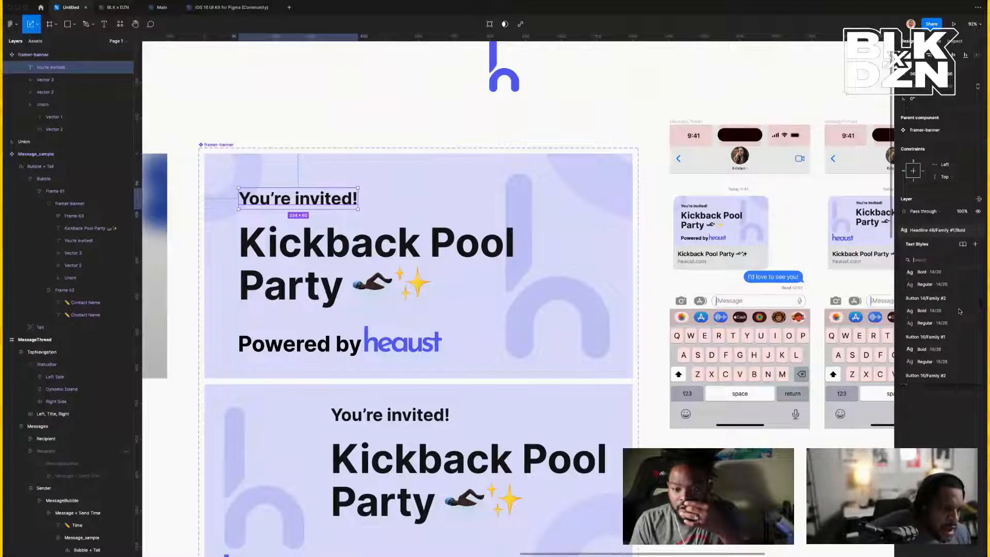
scroll(959, 311, "up", 2)
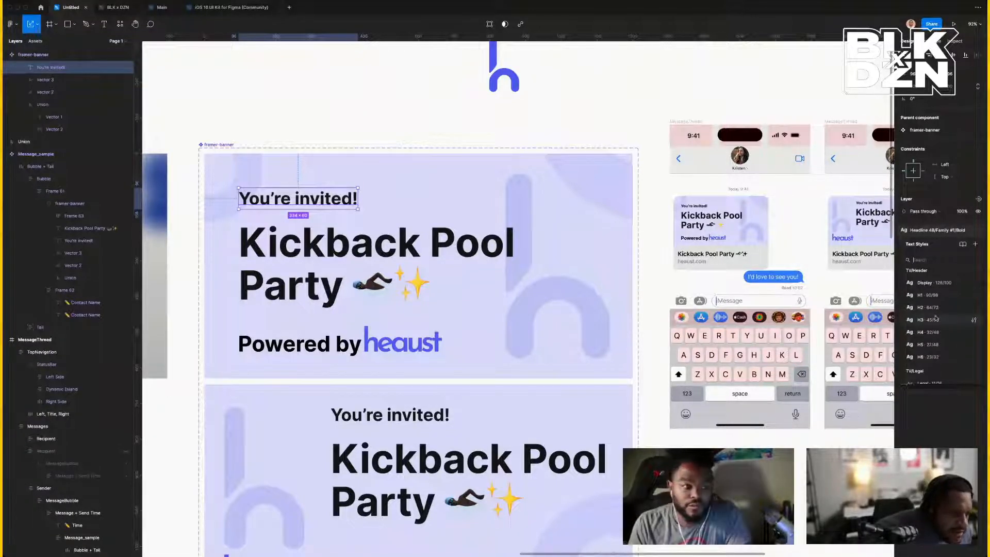
key("Escape")
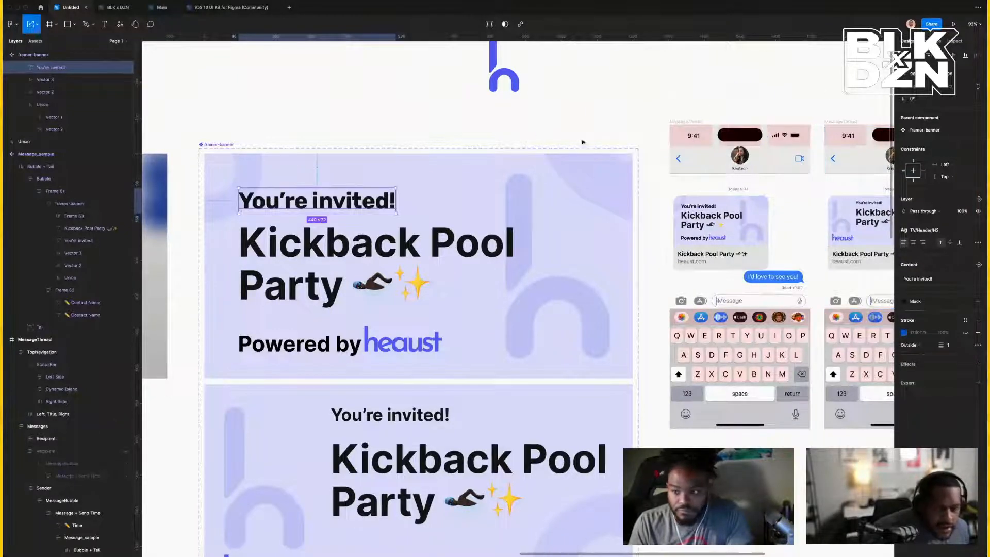
scroll(599, 142, "right", 4)
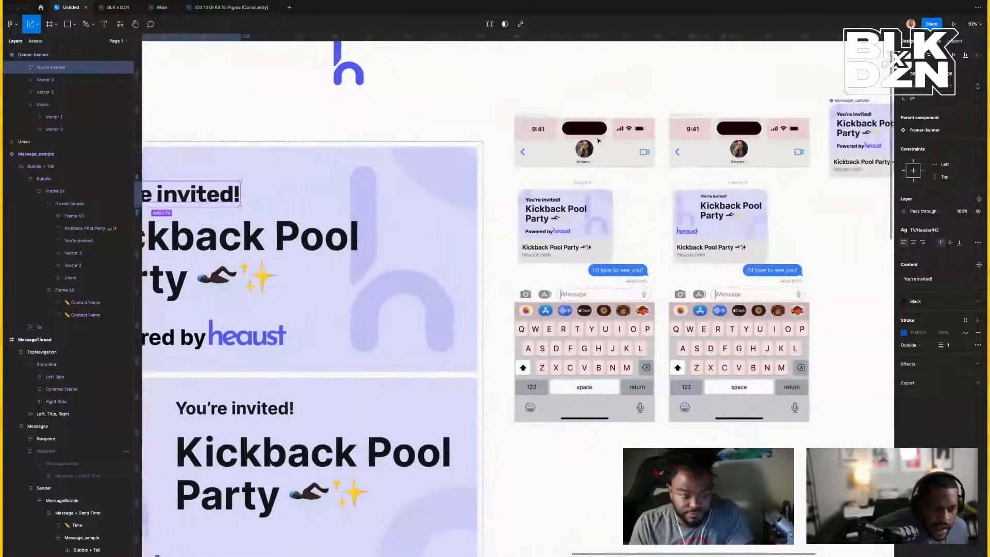
Group the left phone's MessageThread frame.
scroll(431, 155, "left", 4)
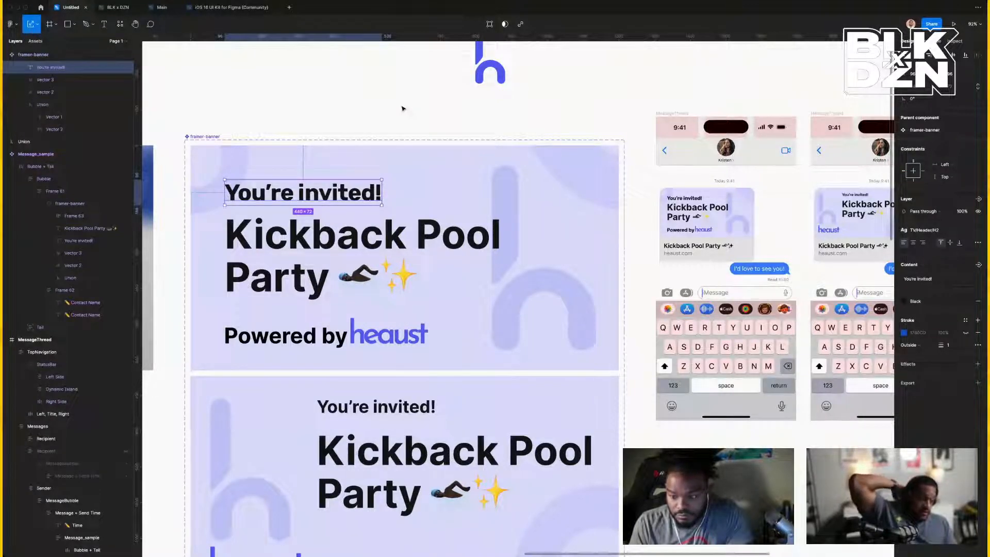
scroll(273, 150, "down", 3)
scroll(360, 149, "right", 2)
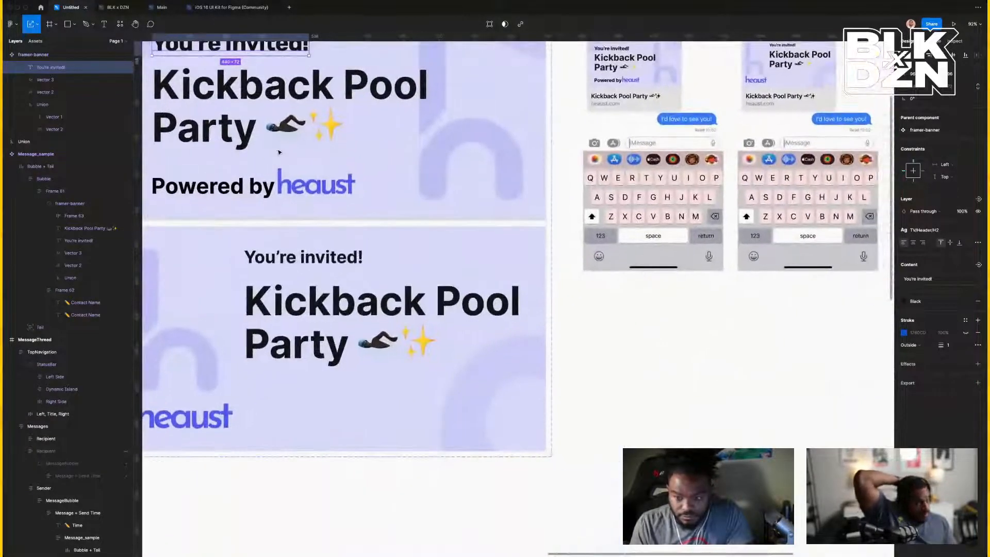
scroll(528, 146, "up", 2)
scroll(529, 147, "up", 2)
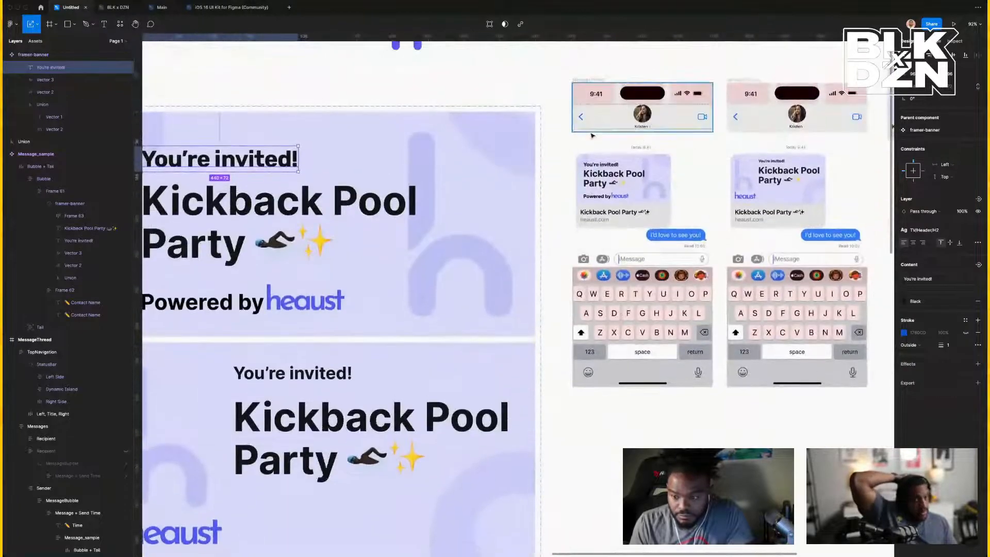
left_click(584, 80)
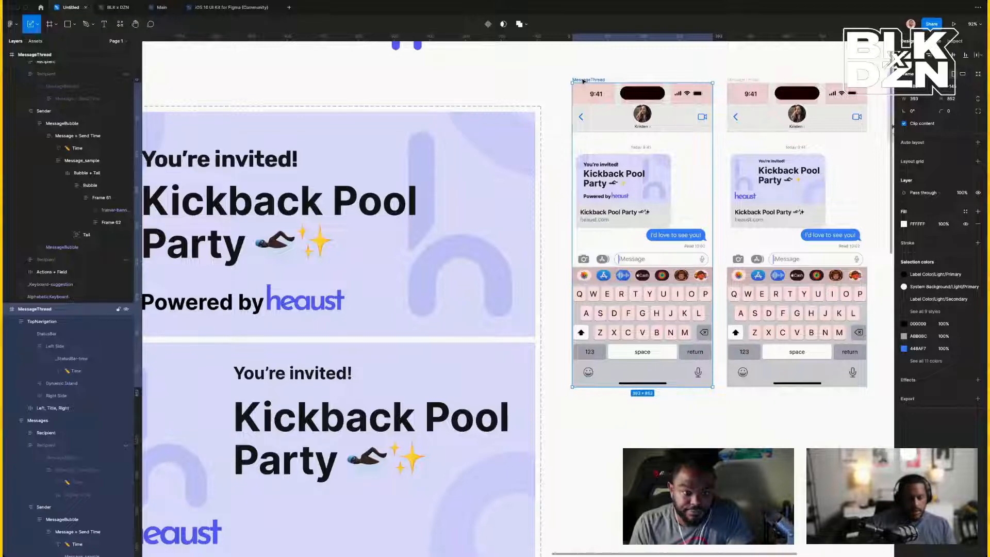
key("ctrl+g")
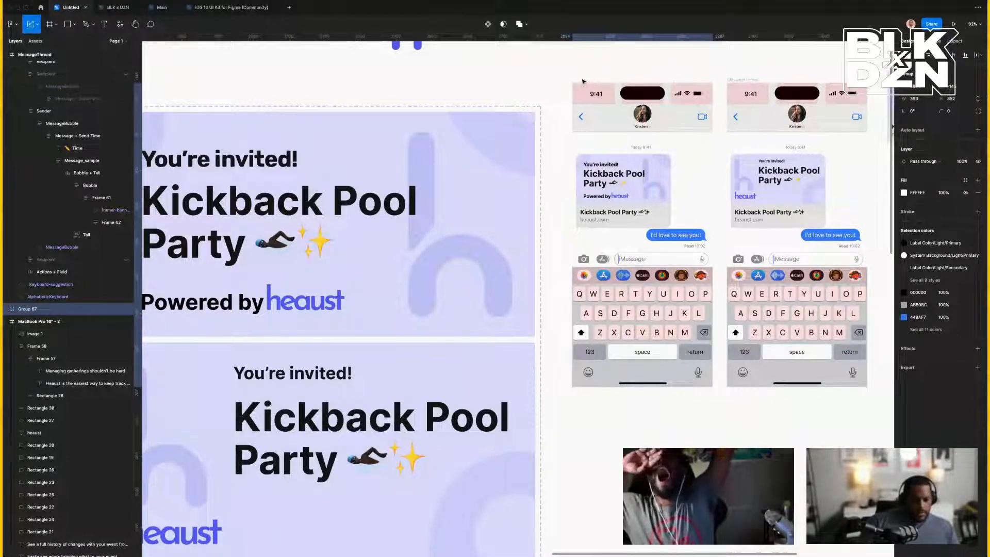
Hide the layout grids on the left iPhone frame so the keyboard loses its pink tint.
left_click(583, 81)
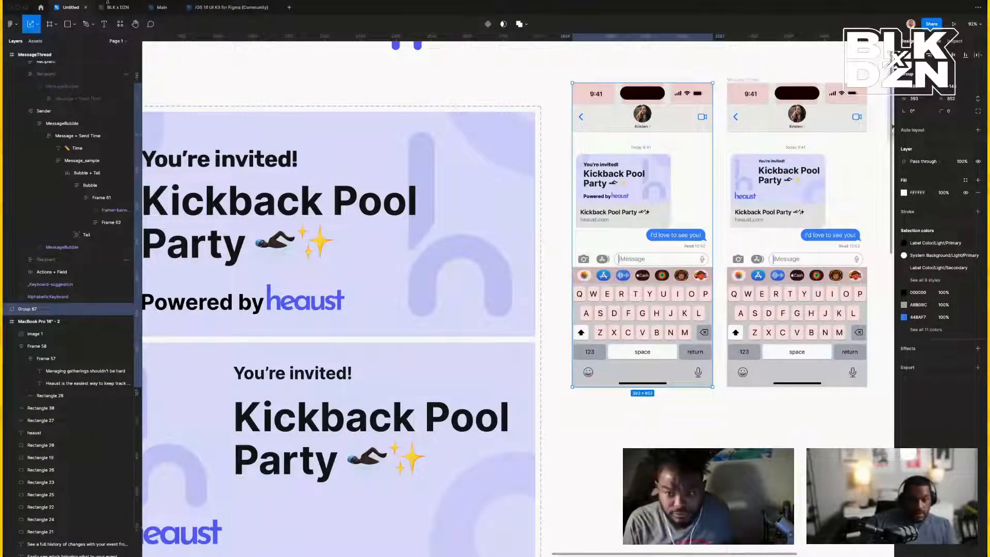
key("ctrl+g")
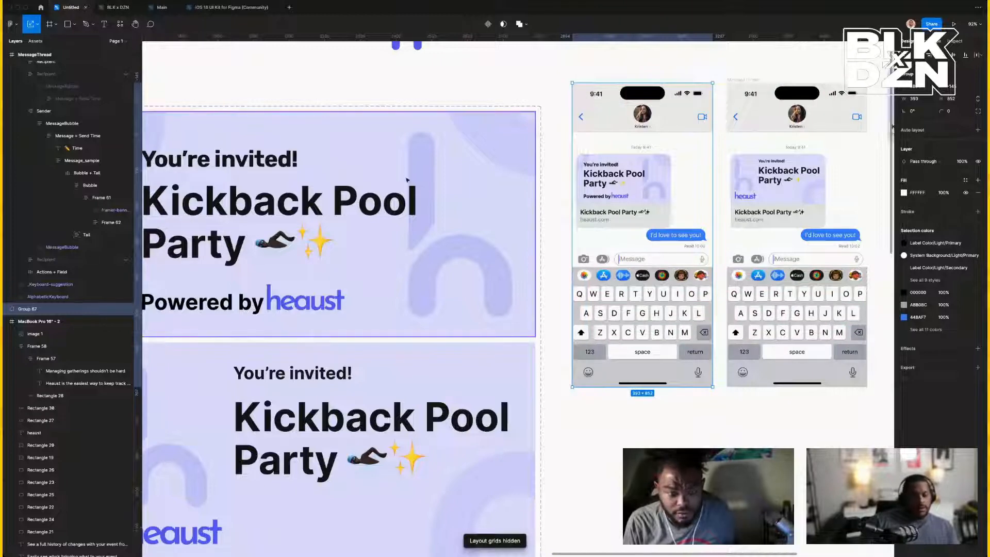
scroll(469, 215, "down", 1)
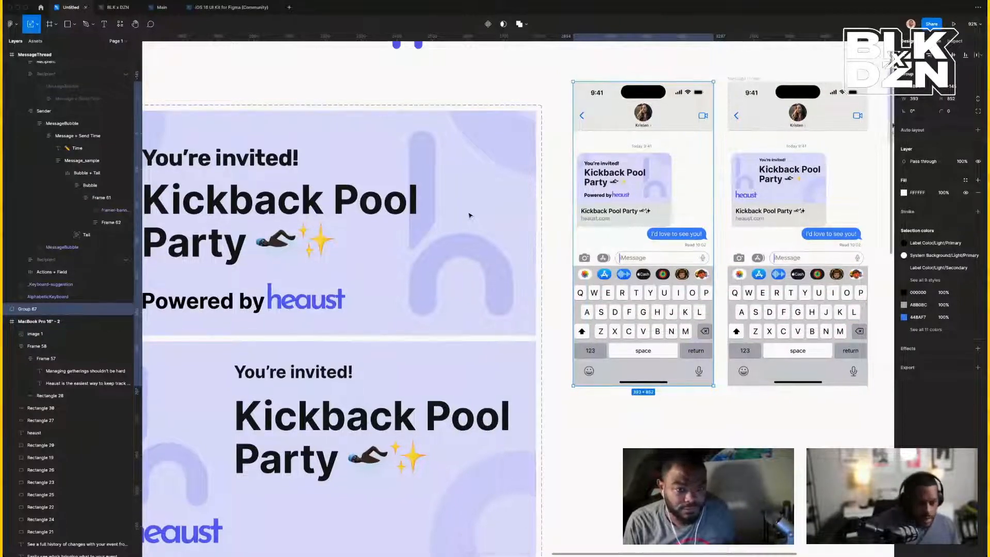
scroll(411, 135, "left", 6)
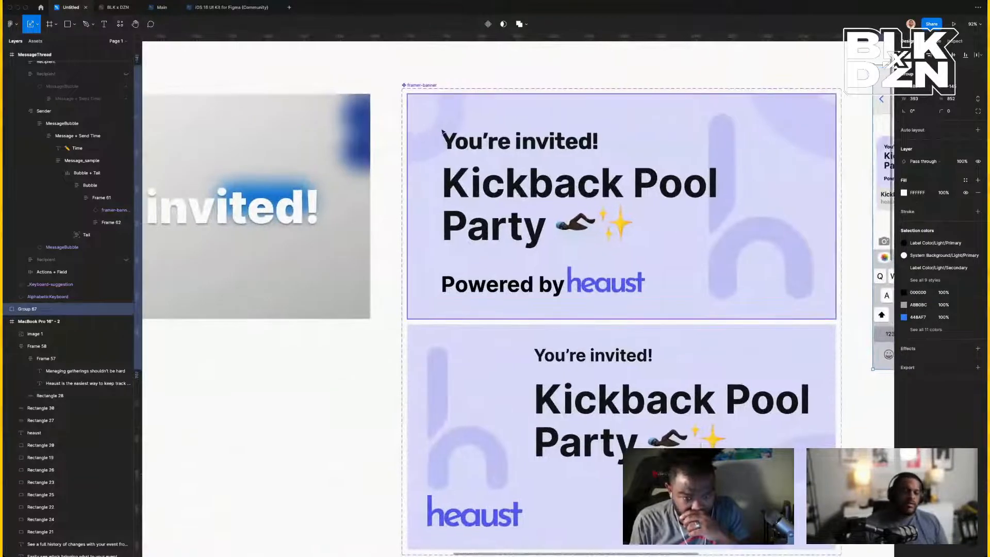
left_click(442, 132)
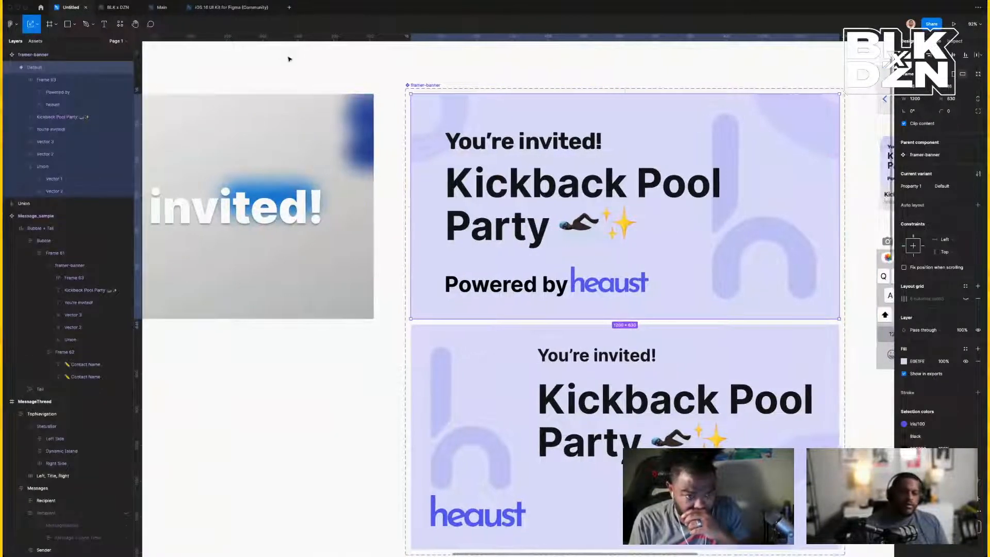
scroll(288, 62, "left", 1)
scroll(288, 59, "left", 1)
left_click(163, 7)
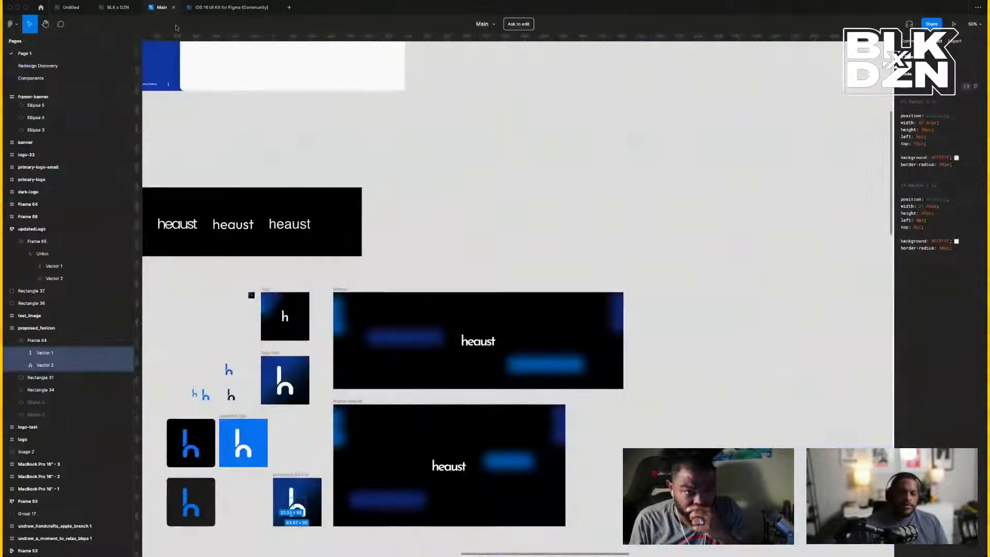
scroll(566, 255, "left", 5)
scroll(566, 255, "up", 6)
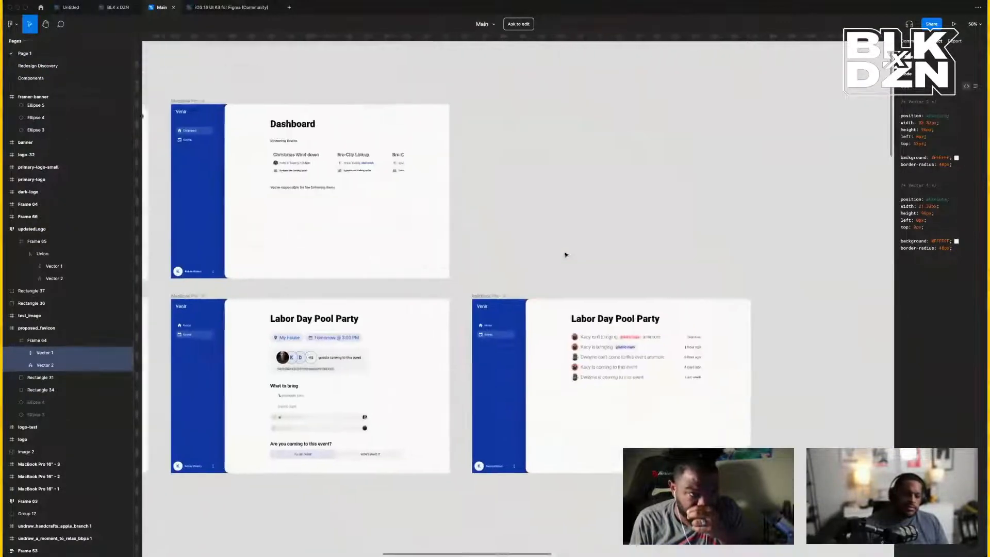
scroll(565, 255, "down", 4)
scroll(566, 255, "down", 10)
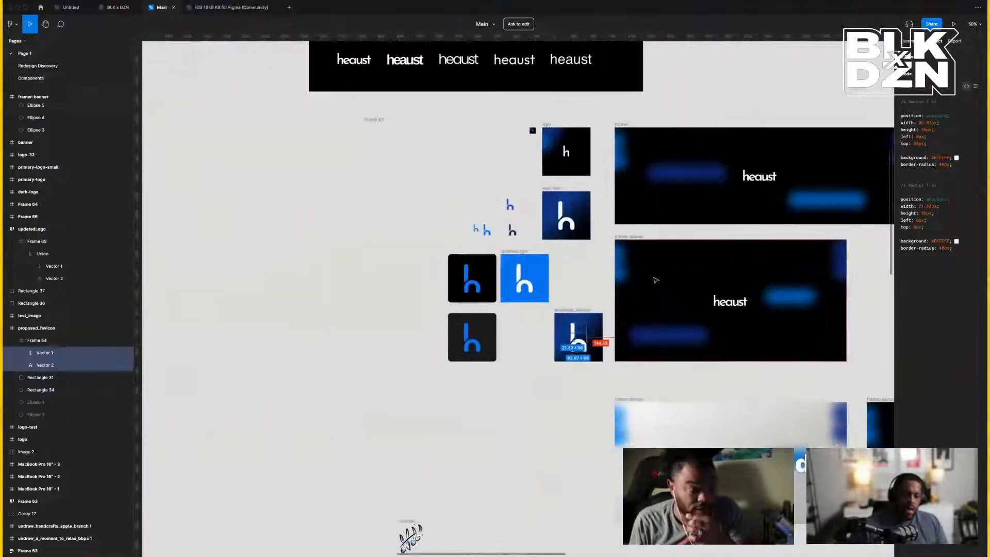
scroll(670, 310, "right", 5)
scroll(692, 358, "right", 1)
scroll(692, 358, "down", 1)
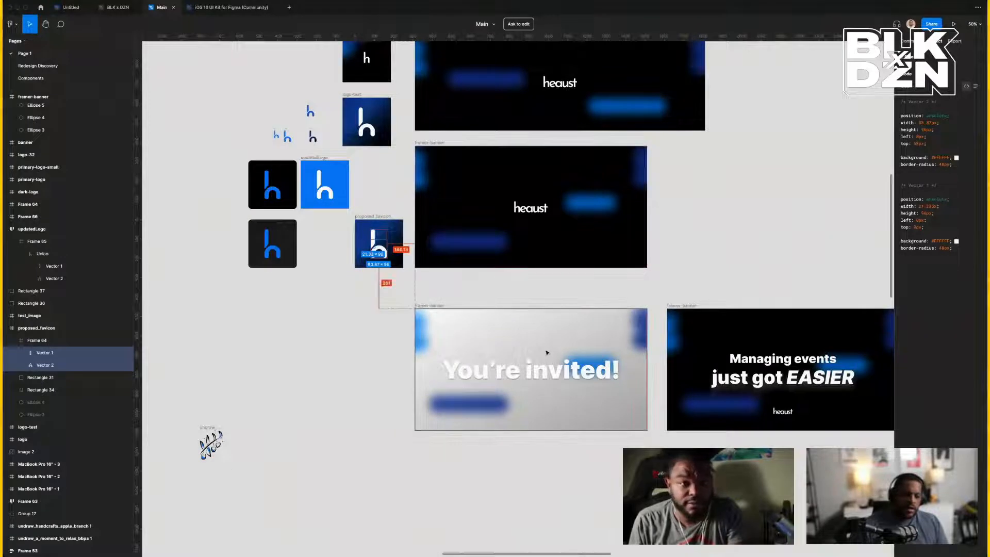
left_click(717, 354)
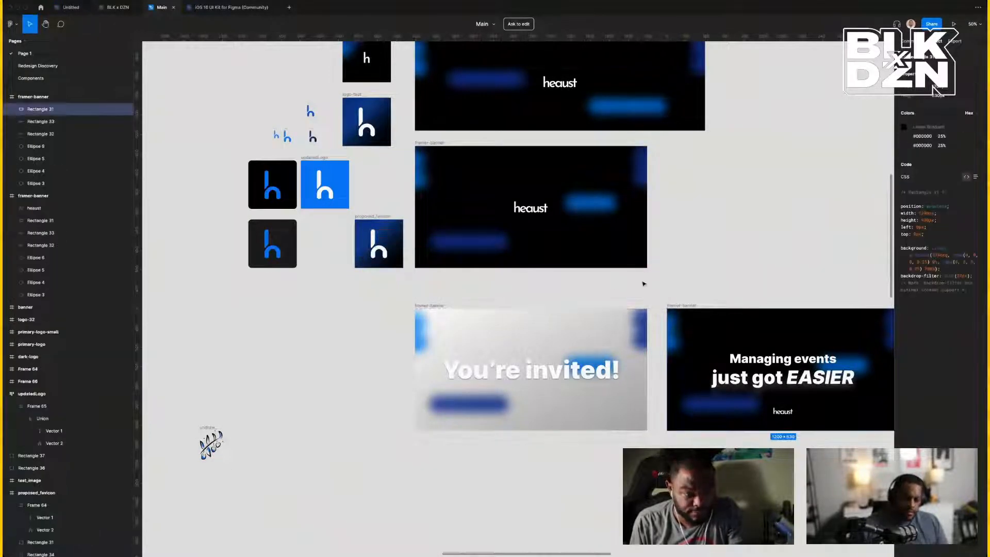
left_click(680, 306)
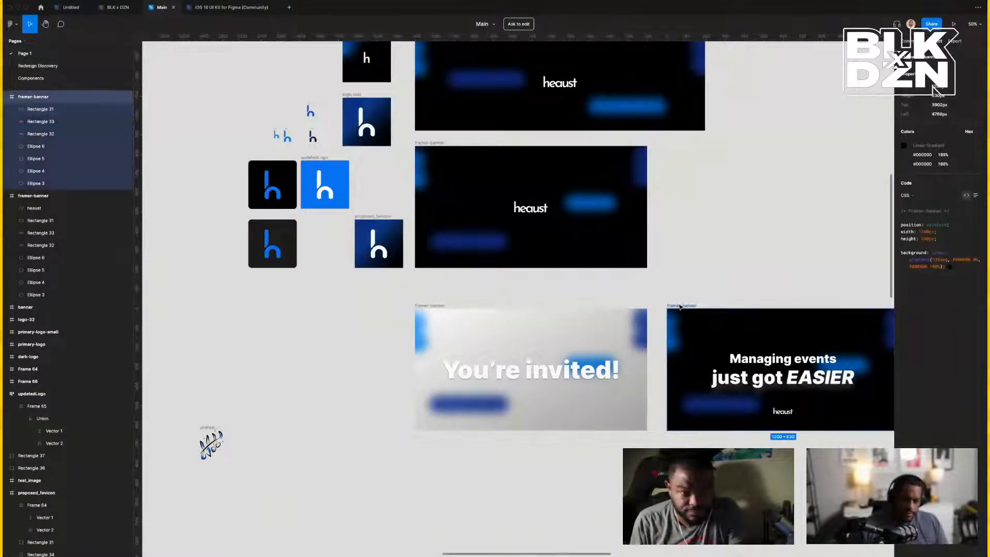
left_click(188, 67)
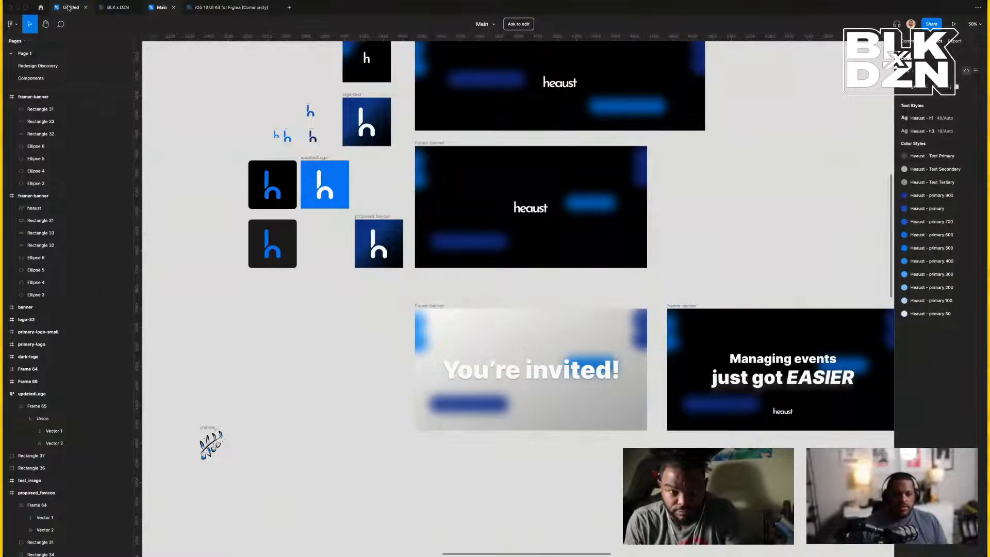
left_click(70, 7)
scroll(475, 102, "down", 5)
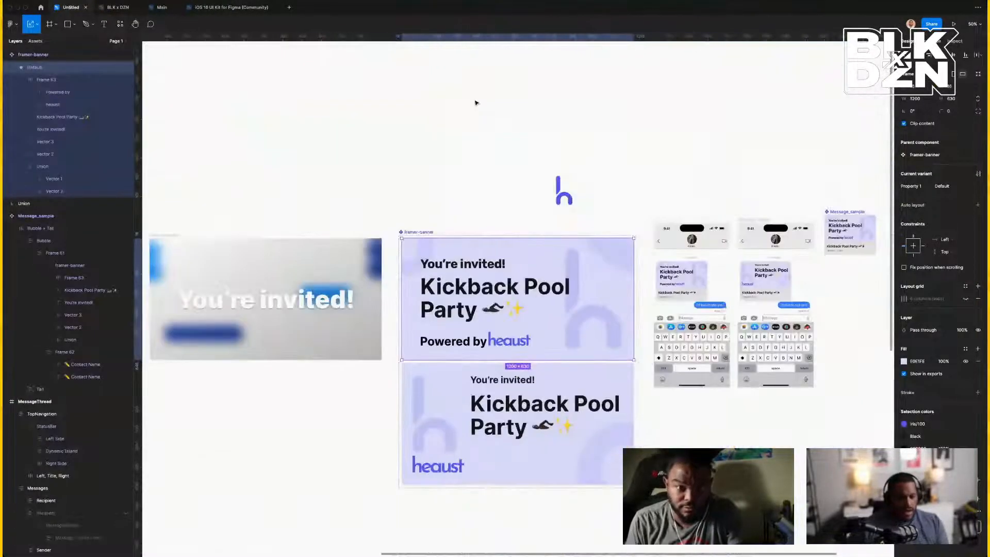
Swap the lower banner variant for the copied dark design with Paste to replace.
scroll(504, 267, "down", 5)
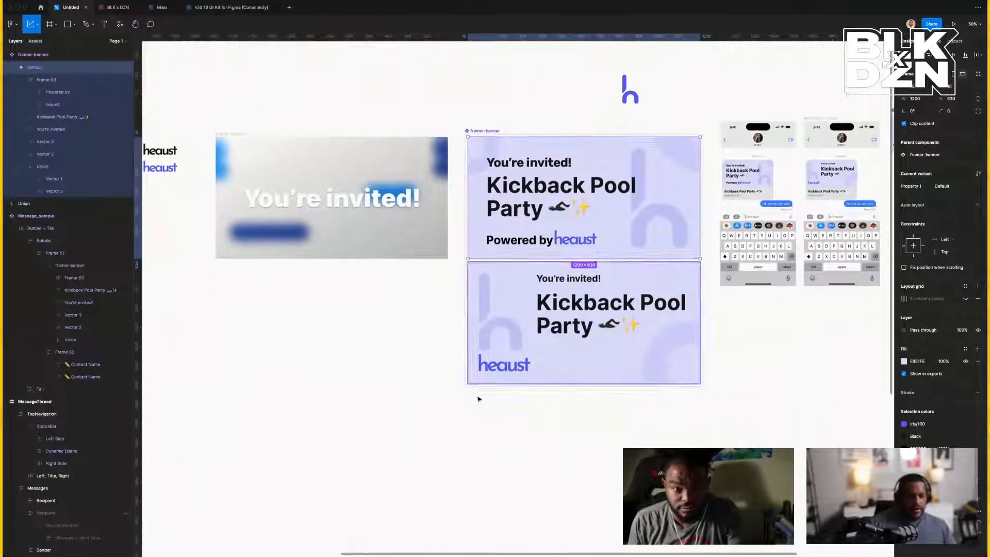
right_click(530, 300)
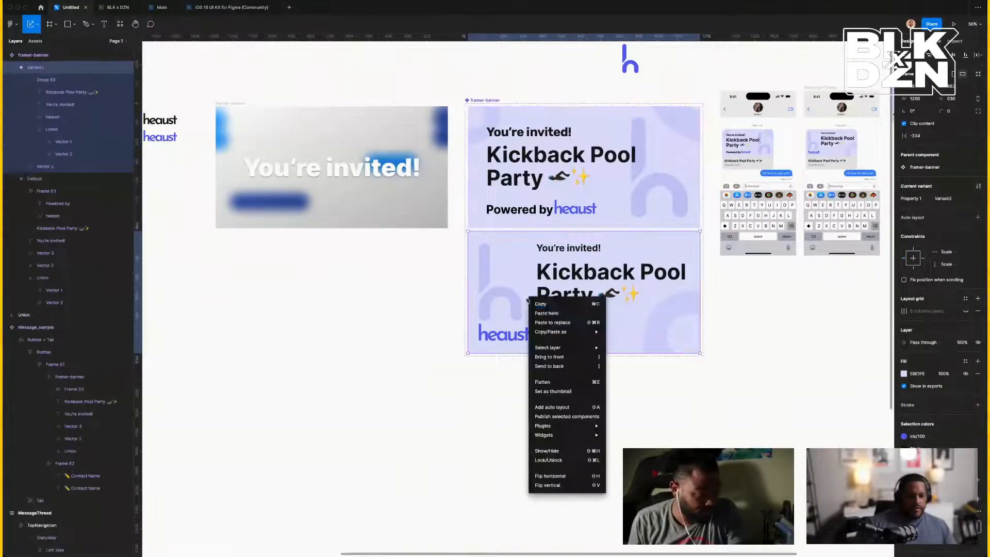
left_click(567, 323)
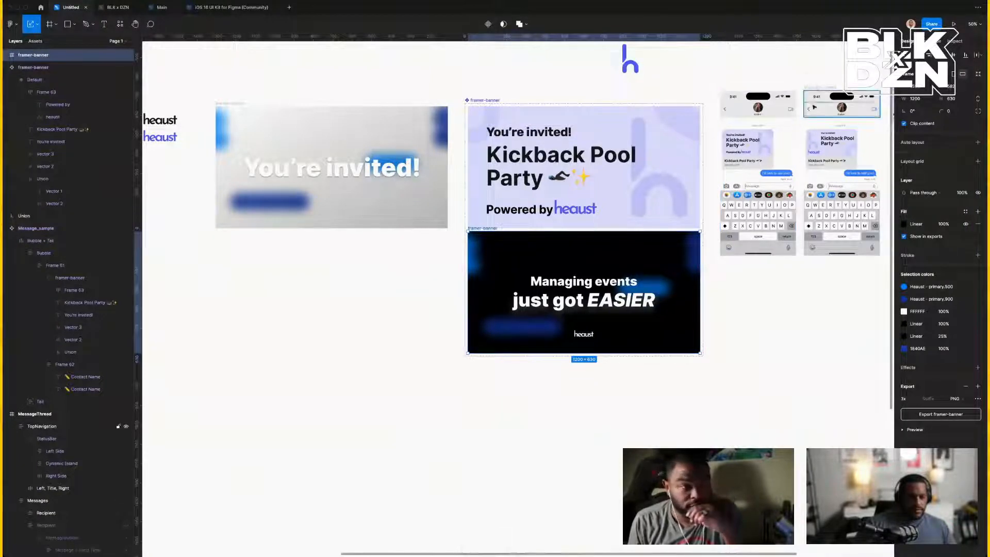
Duplicate the Message_sample preview and drill into its nested framer-banner.
left_click(807, 88)
scroll(786, 144, "right", 6)
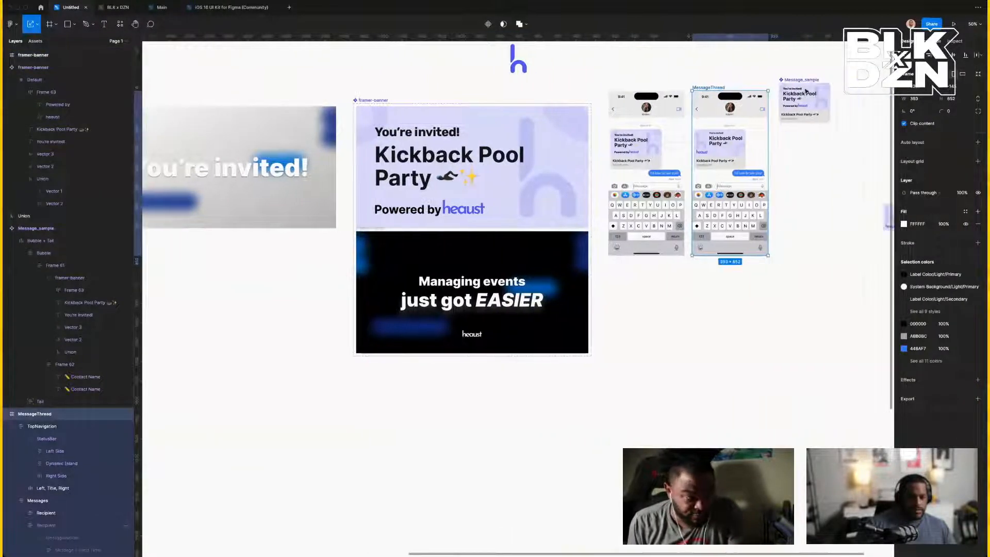
left_click(490, 150)
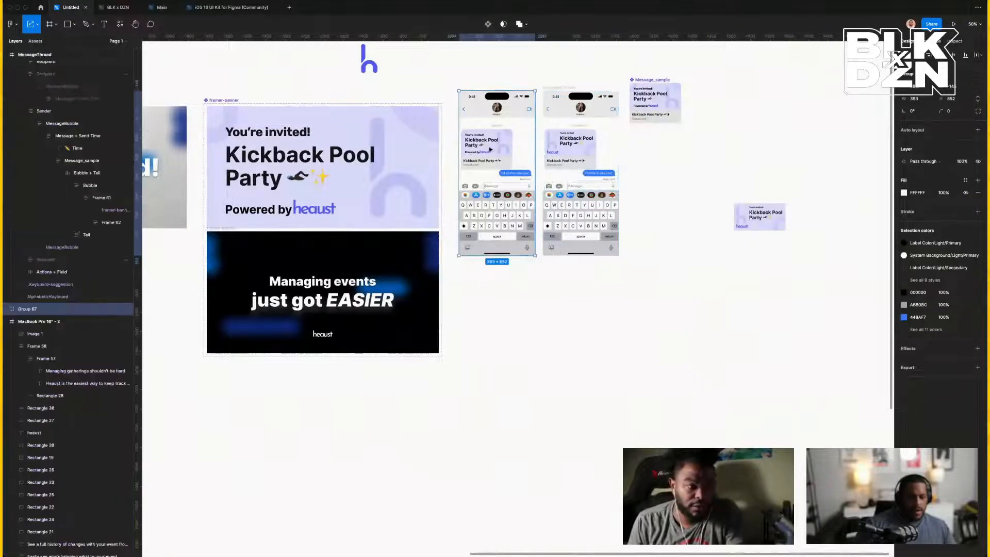
left_click(664, 106)
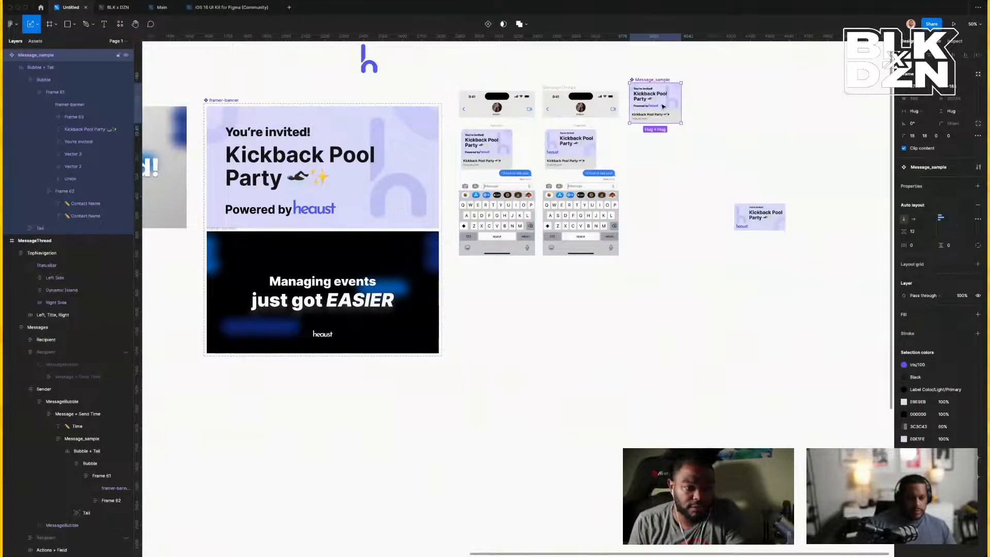
key("super+d")
left_click_drag(648, 111, 801, 129)
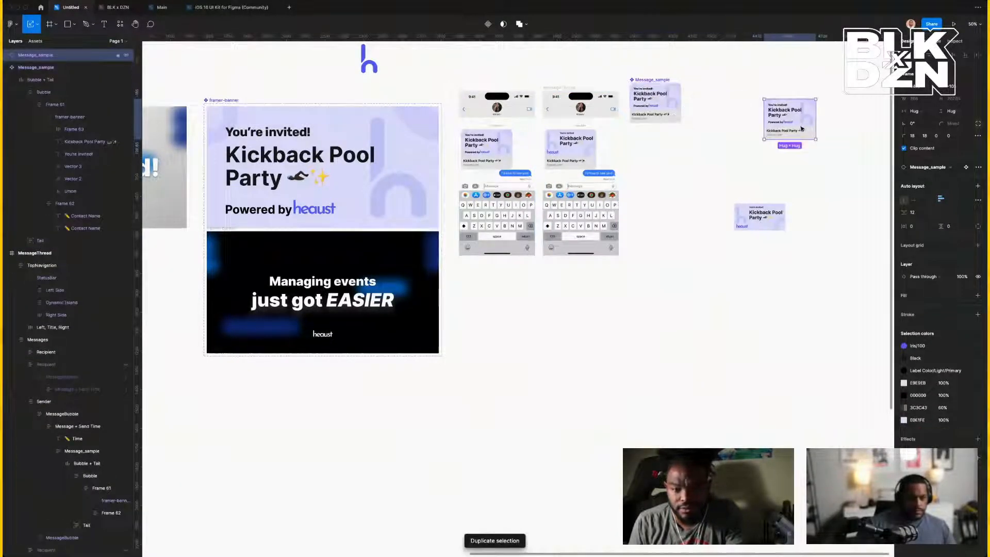
double_click(798, 123)
left_click(761, 104)
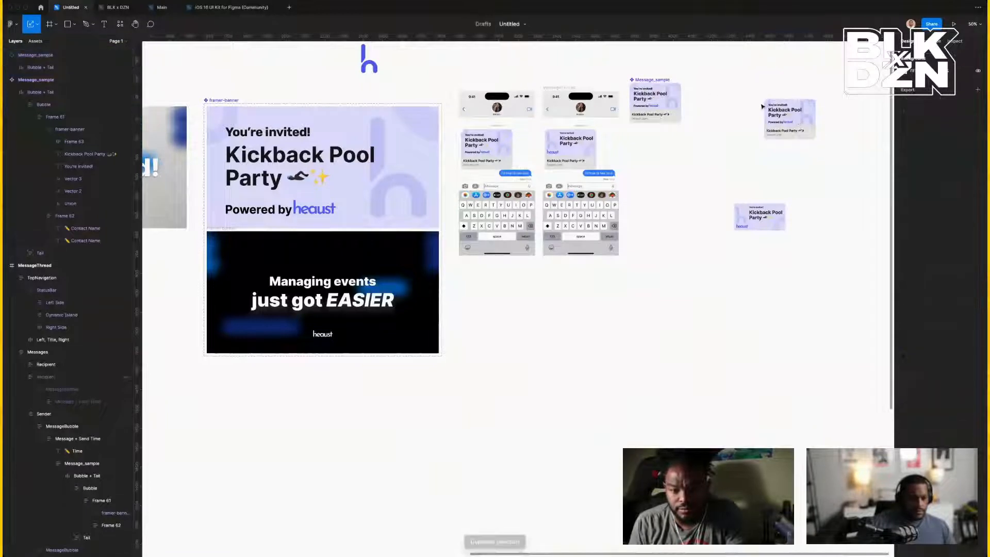
left_click(788, 122)
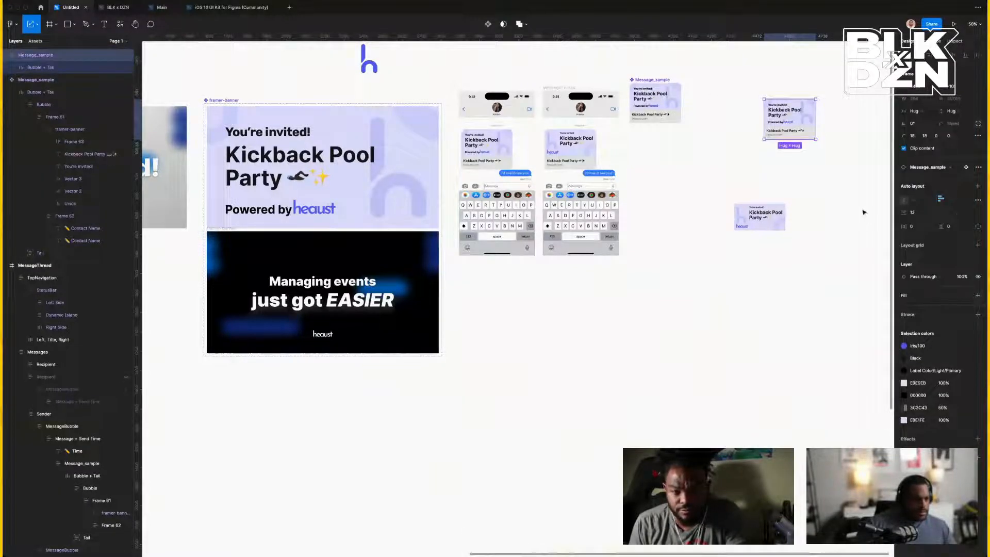
double_click(798, 110)
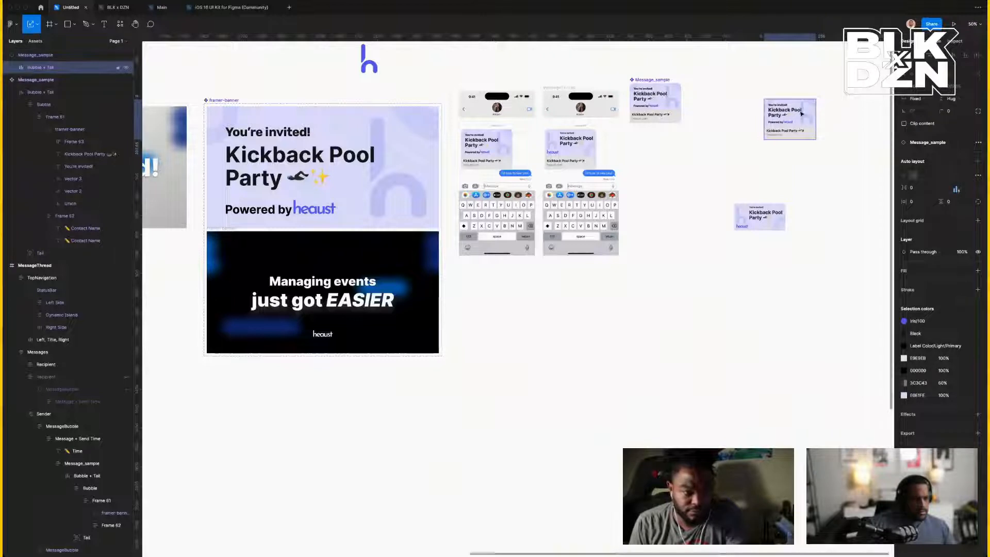
double_click(802, 114)
double_click(802, 113)
double_click(802, 114)
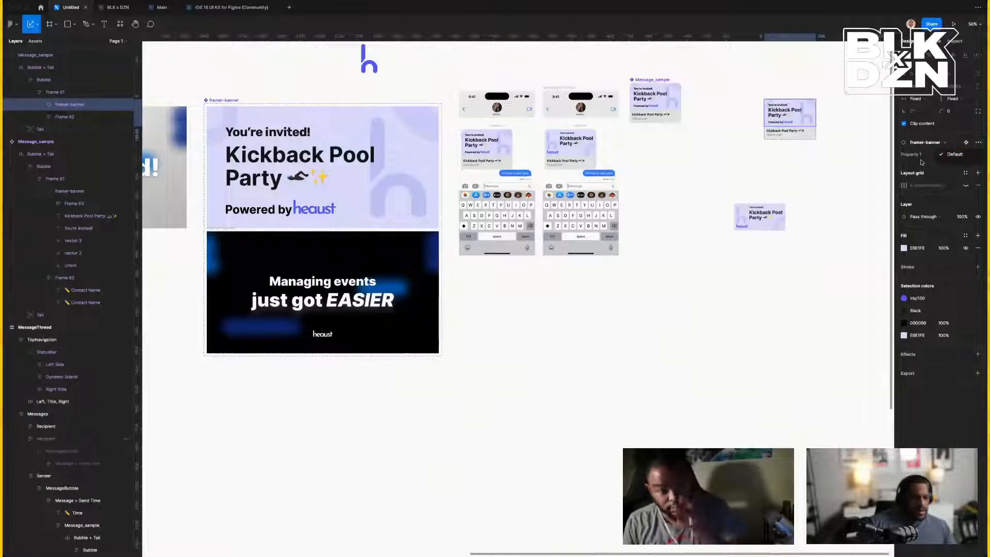
Undo the Message_sample copy and the banner swap, restoring the lavender Variant2.
scroll(457, 186, "left", 2)
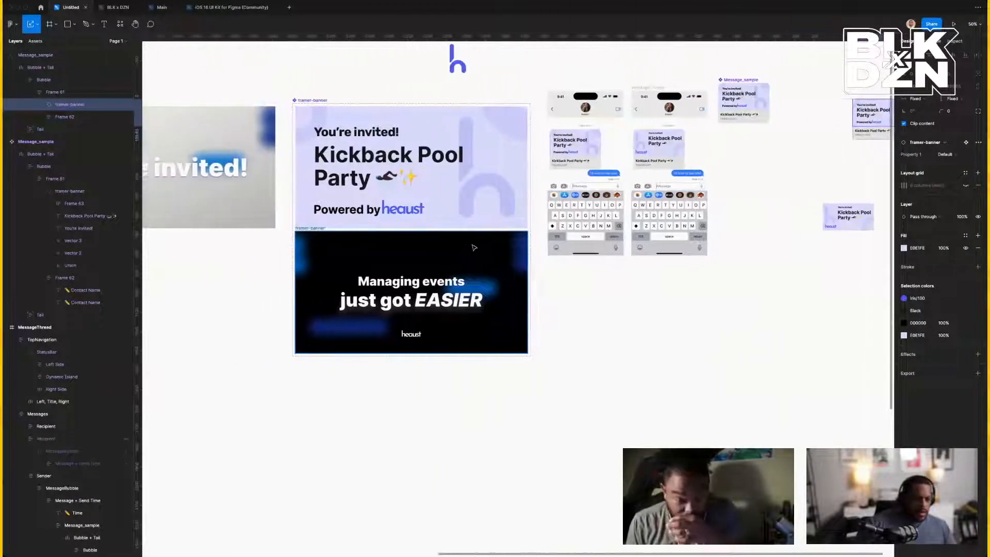
left_click(475, 253)
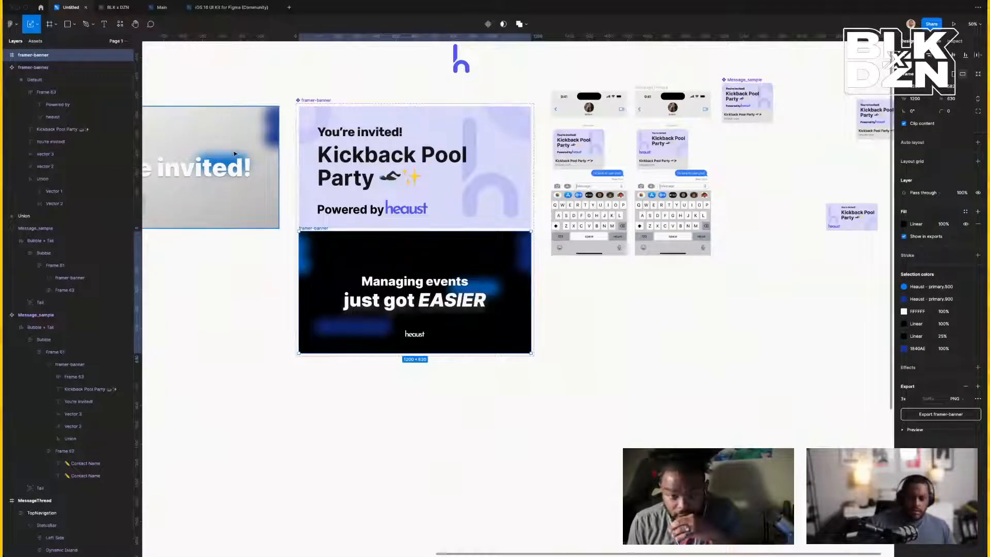
key("shift+Return")
key("shift+Return")
key("shift+Return")
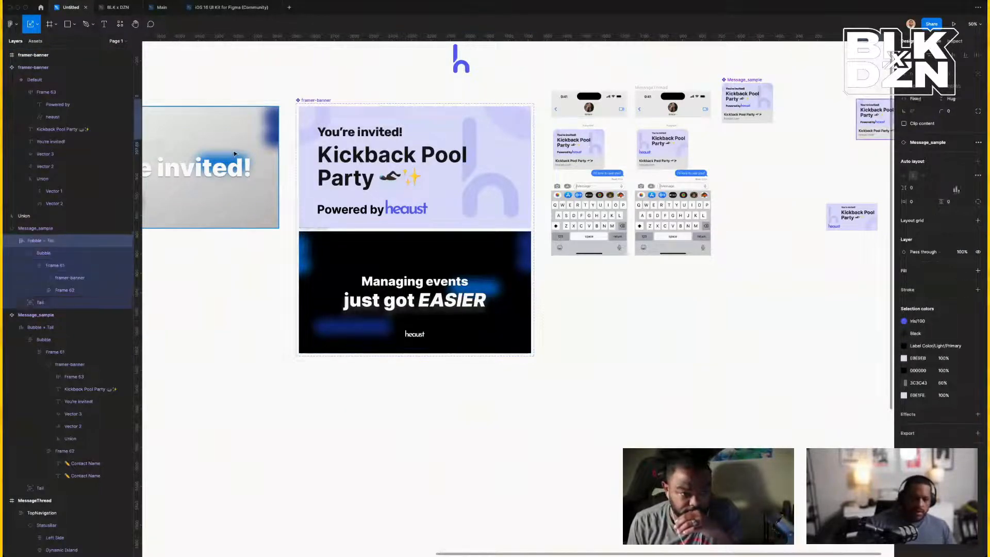
key("shift+Return")
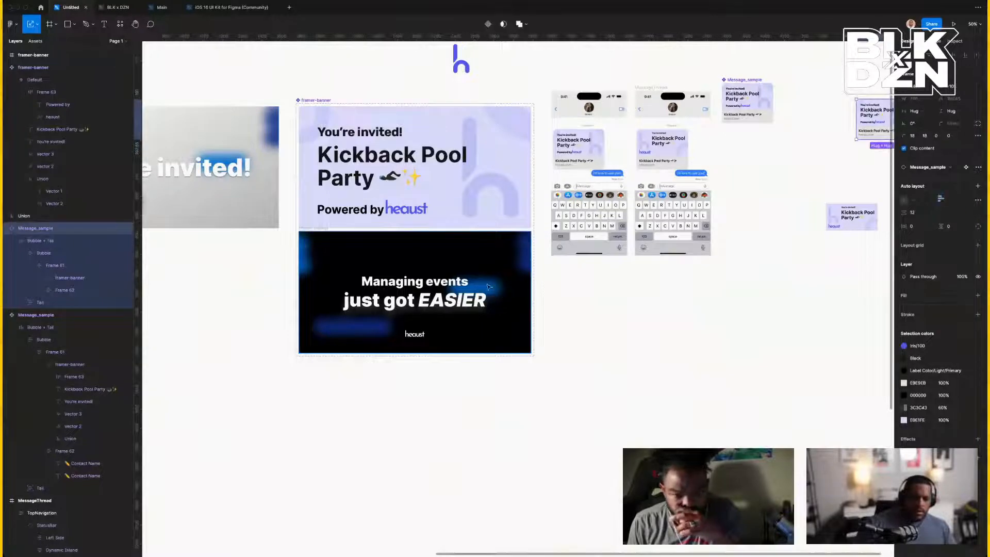
key("super+z")
key("super+z")
key("super+z")
key("super+z")
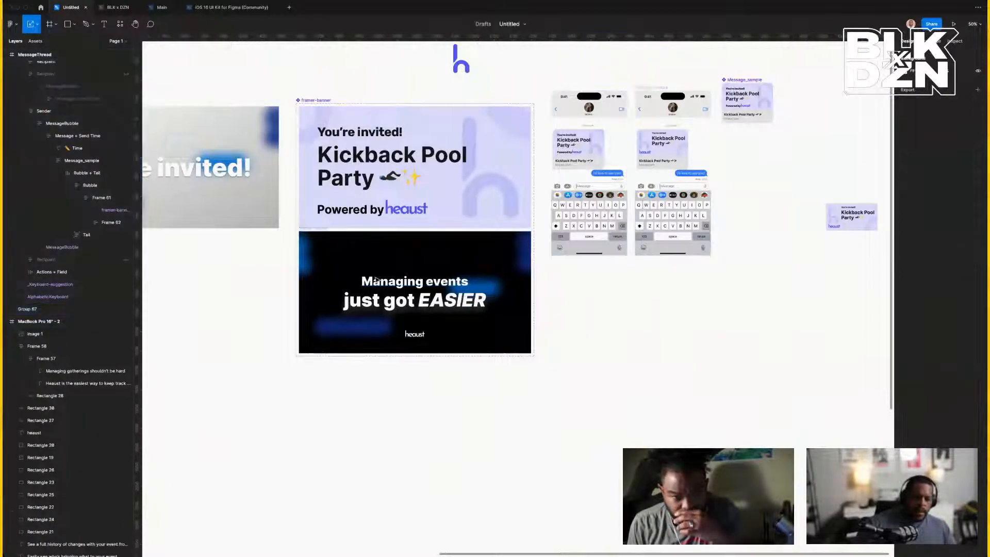
key("super+z")
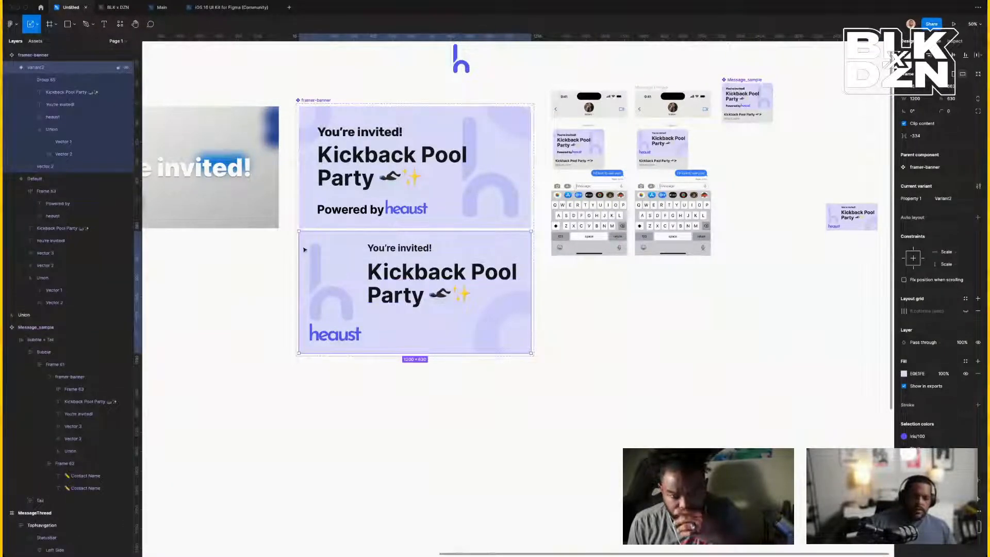
Paste the dark banner into Variant2 and delete the old Group 65.
key("super+v")
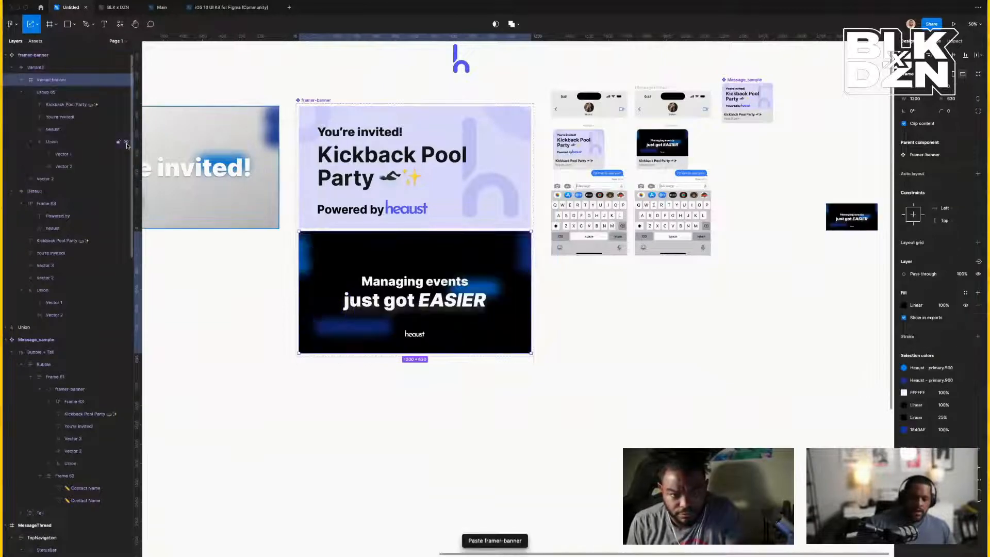
left_click(44, 93)
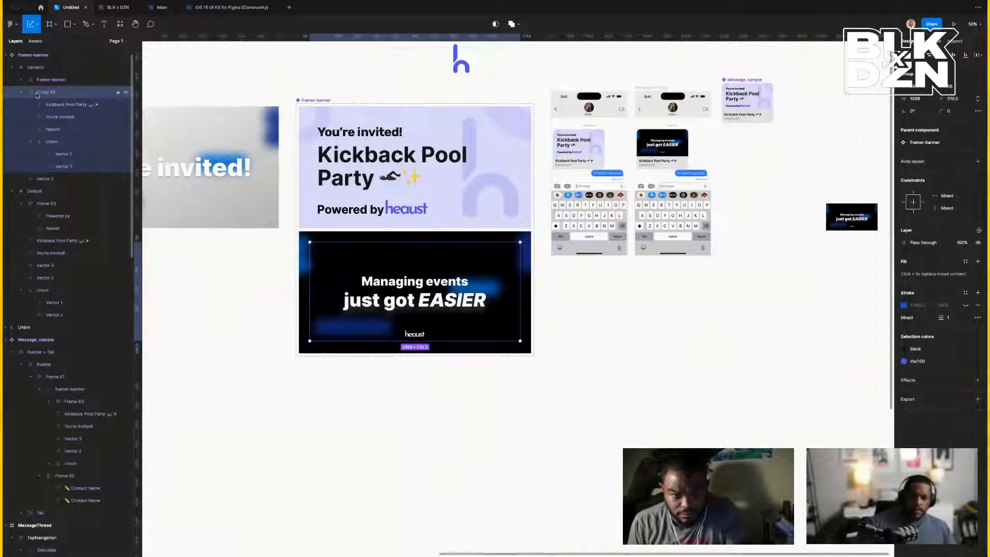
key("Delete")
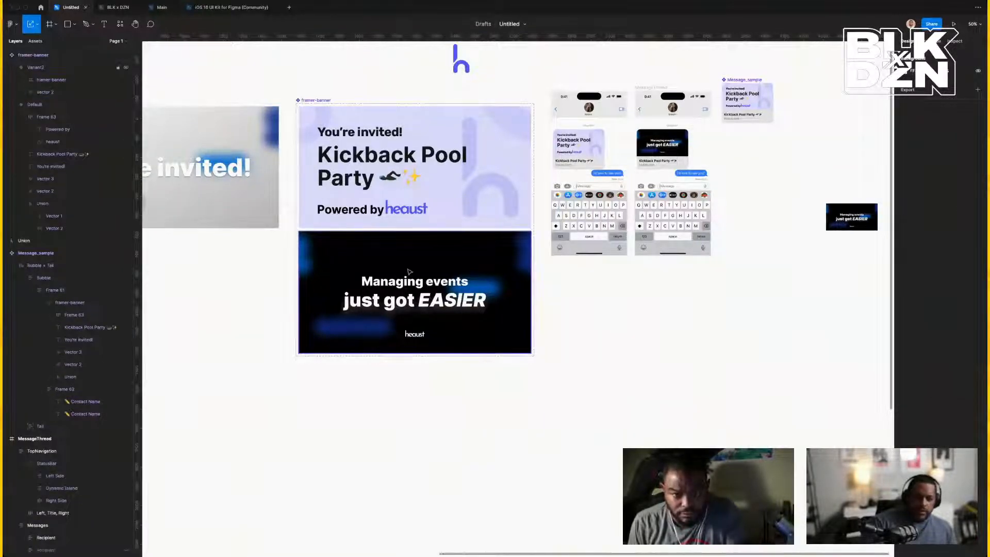
Zoom in on the left phone mockup to check the previewed banner.
scroll(409, 272, "right", 8)
scroll(409, 272, "right", 6)
scroll(409, 271, "left", 7)
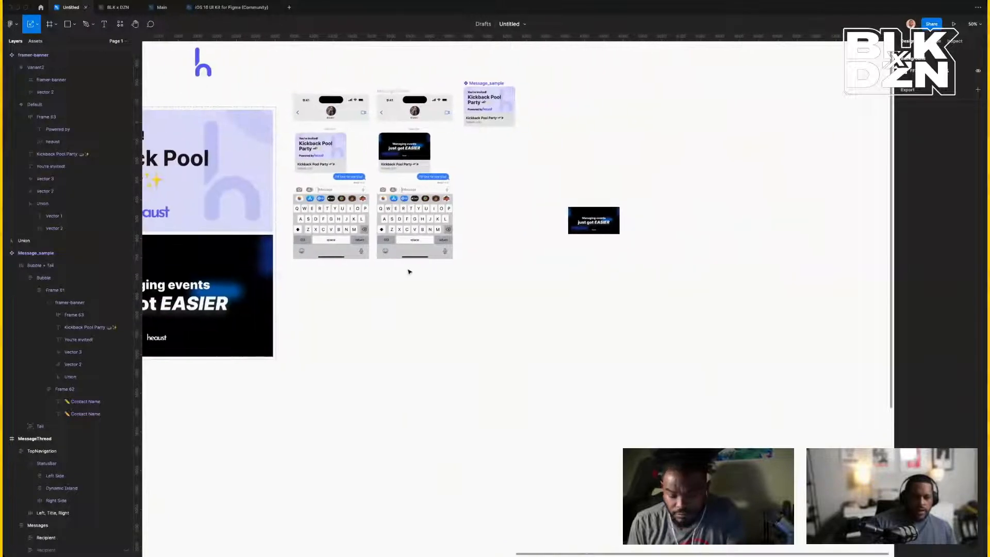
left_click(310, 107)
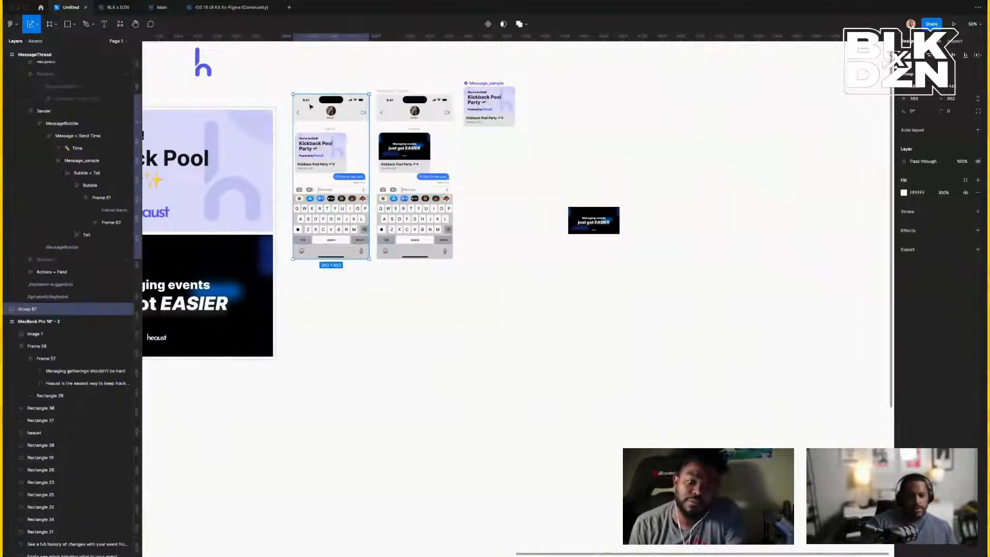
key("shift+2")
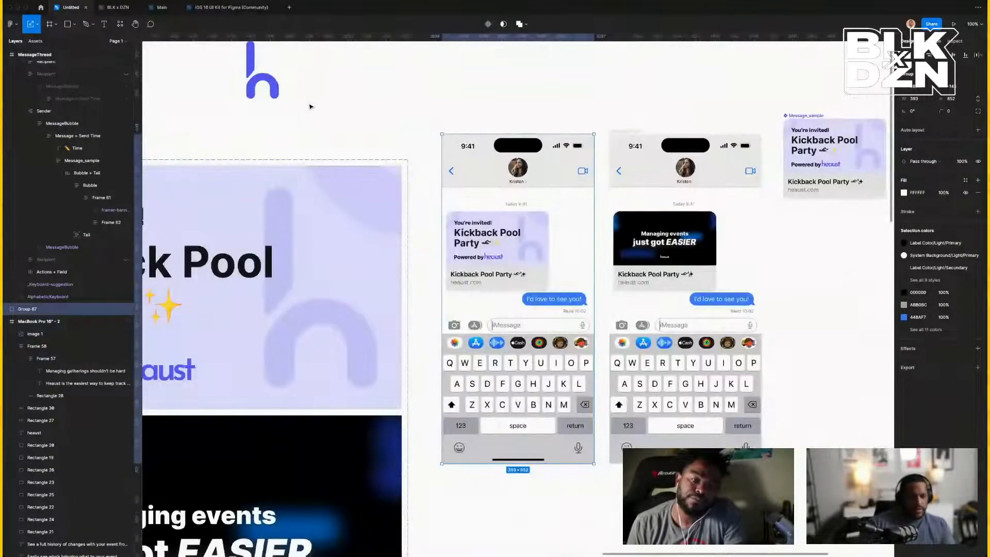
left_click(441, 101)
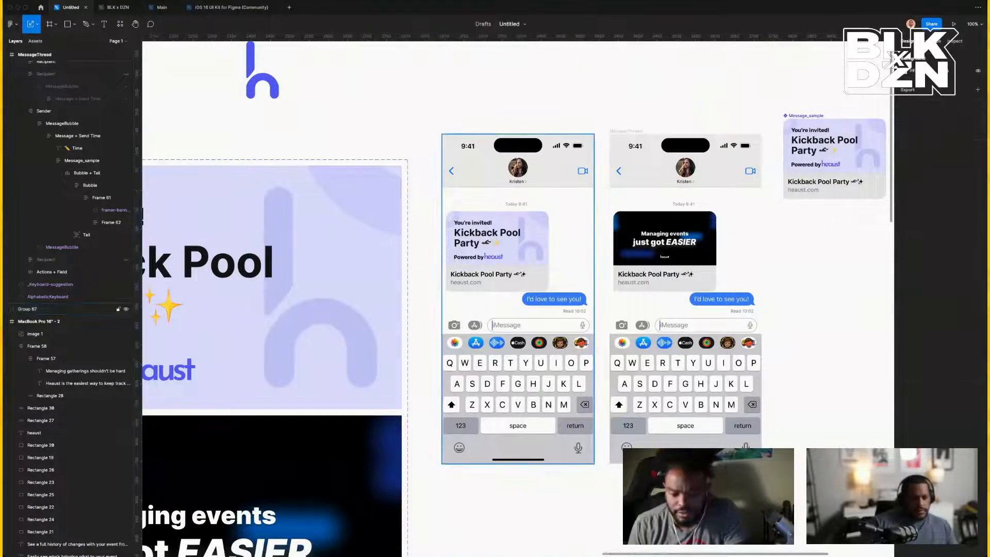
scroll(491, 233, "up", 5)
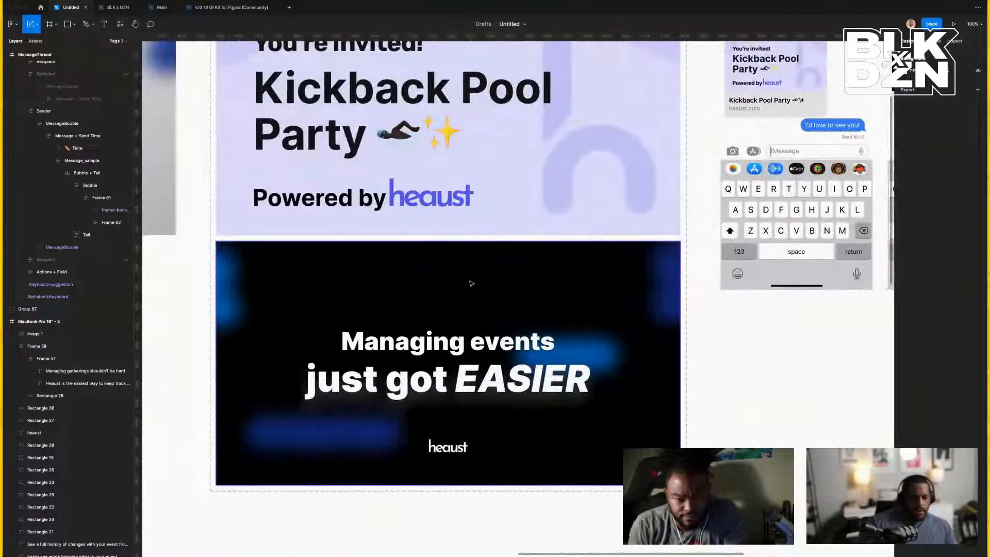
scroll(471, 283, "down", 5)
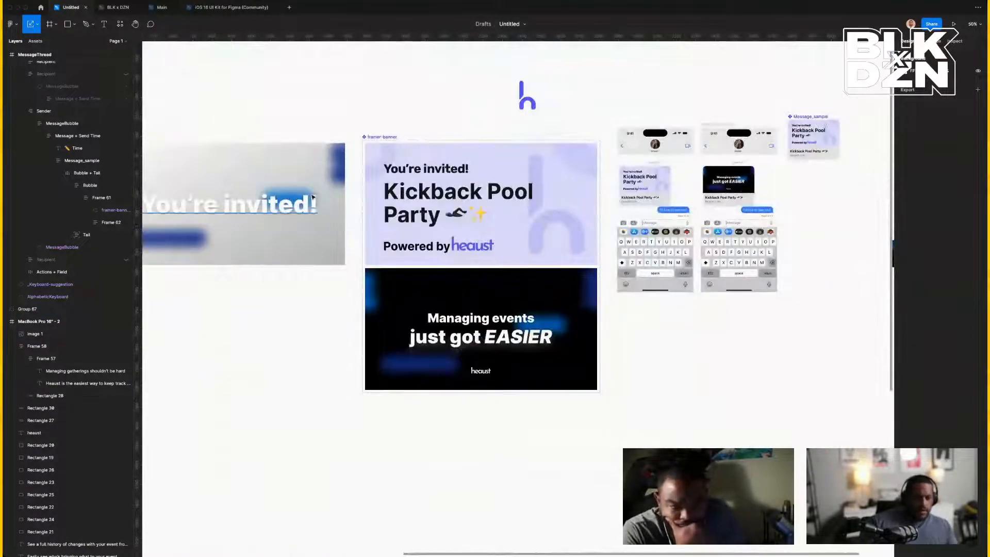
left_click(298, 210)
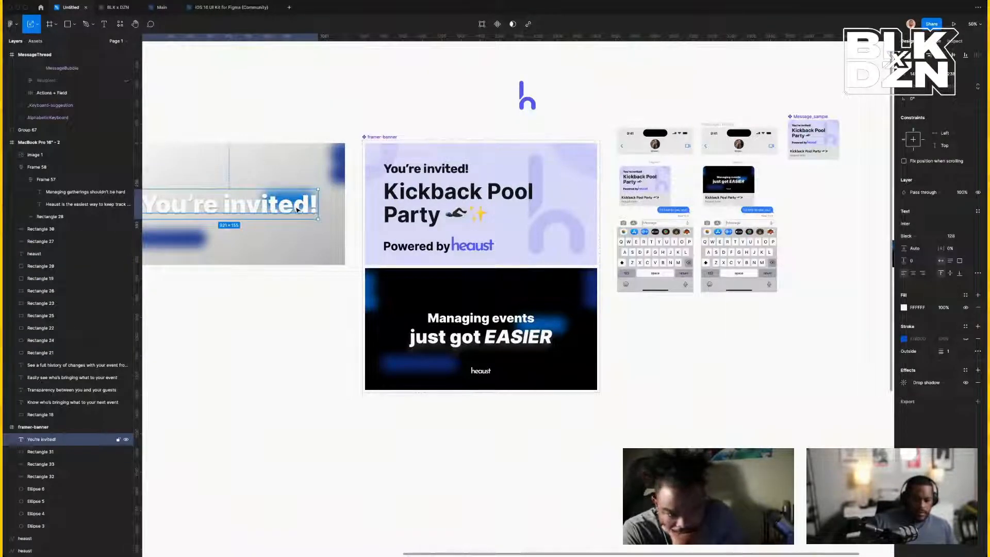
Duplicate and then remove the blurred banner frame, ending with the banner component set selected.
scroll(309, 172, "left", 4)
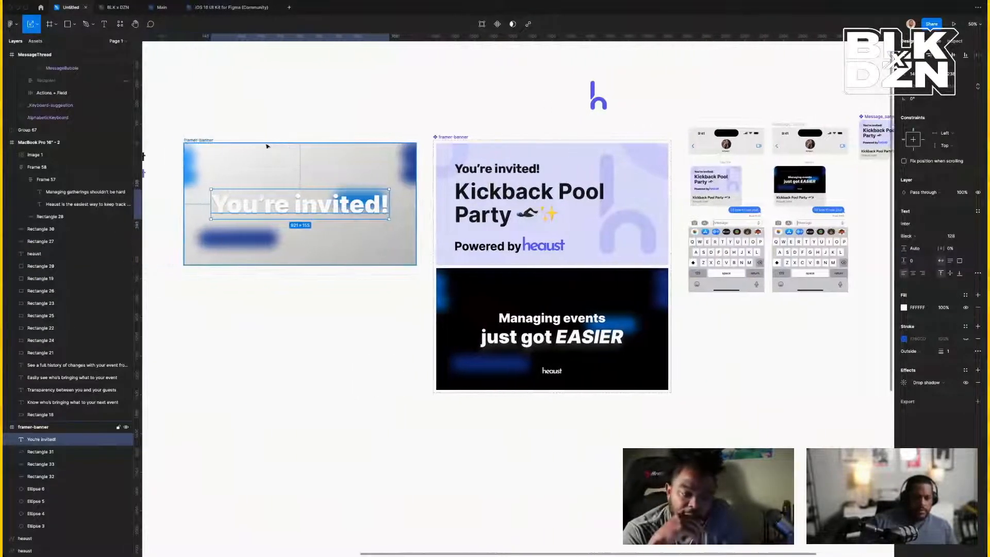
left_click(232, 141)
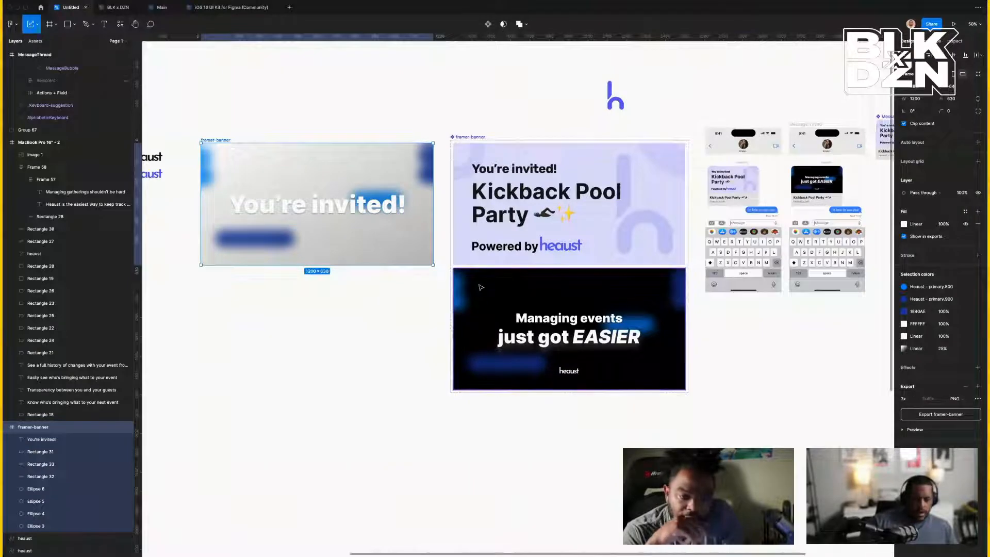
key("ctrl+d")
key("Delete")
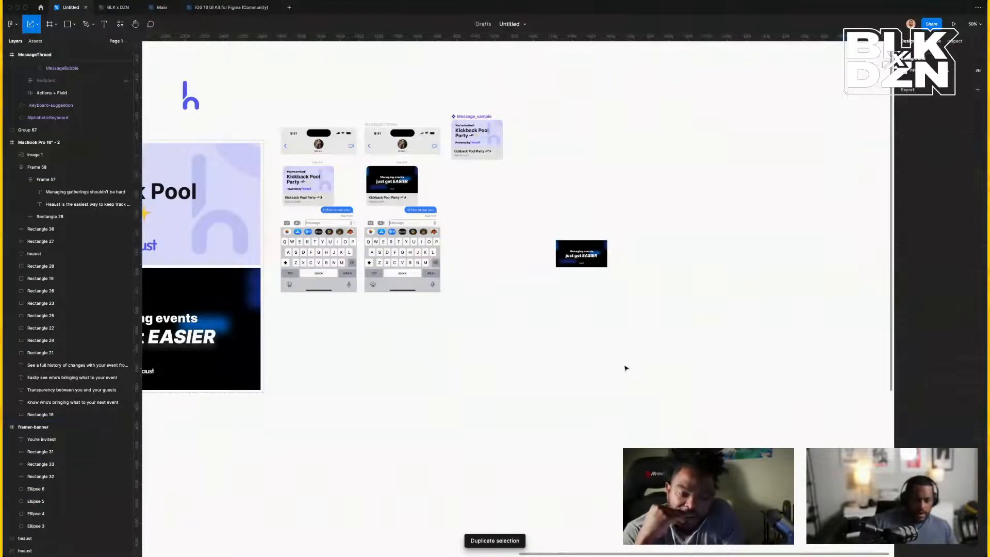
scroll(619, 364, "left", 6)
left_click(474, 369)
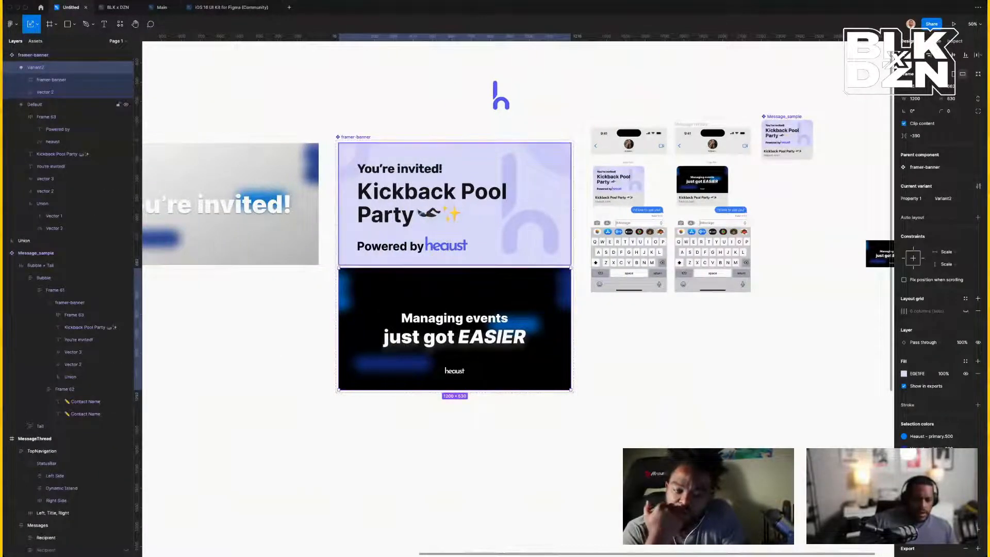
left_click(358, 137)
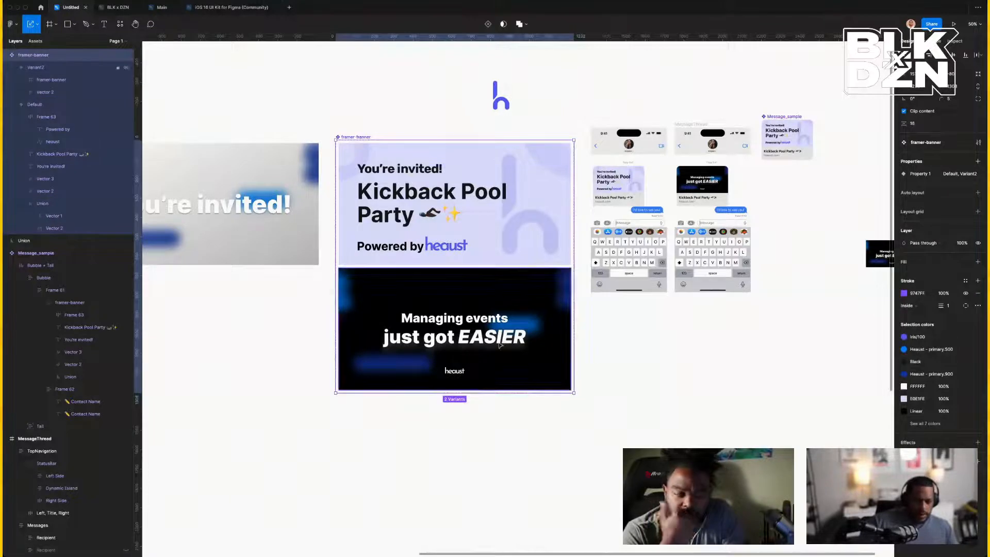
Add a second component property to the banner set, undoing an accidental resize.
left_click(978, 163)
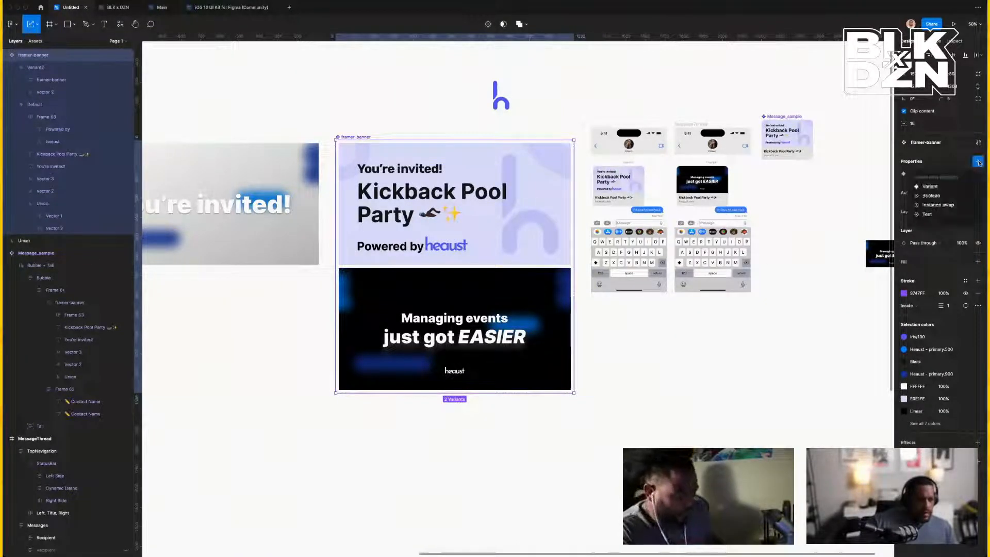
left_click(940, 189)
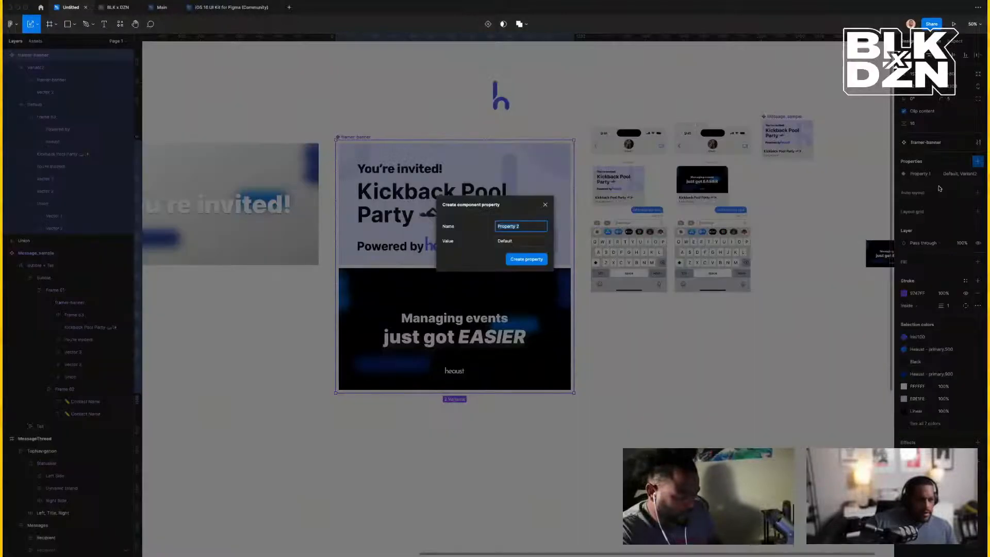
left_click(523, 263)
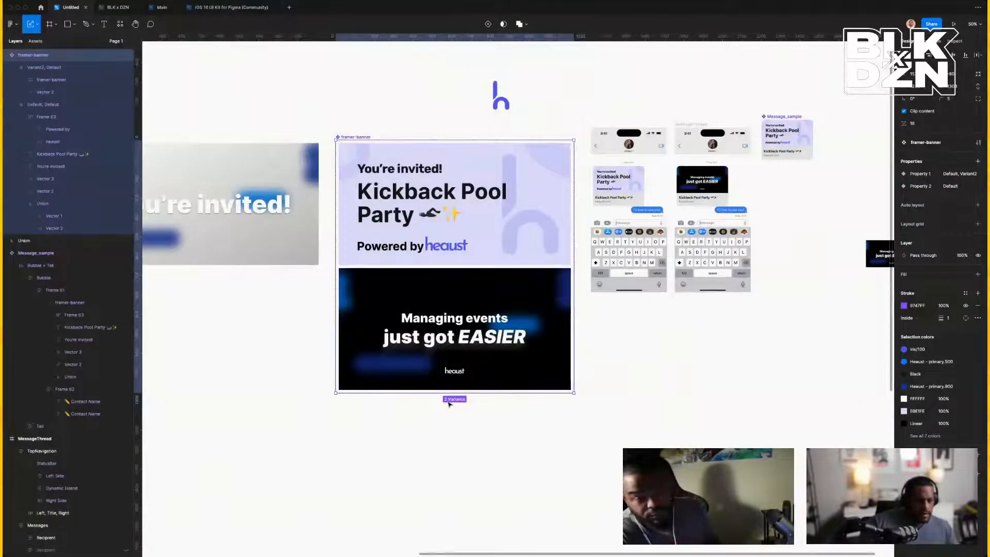
left_click_drag(452, 392, 454, 486)
key("ctrl+z")
Duplicate the dark variant and replace the copy's inner frame with the invitation banner.
left_click(417, 359)
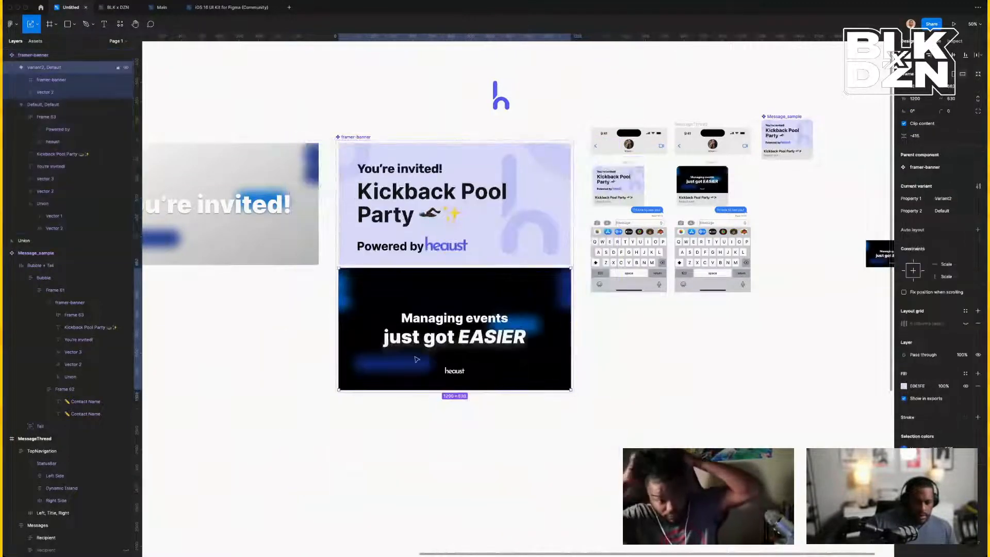
key("ctrl+d")
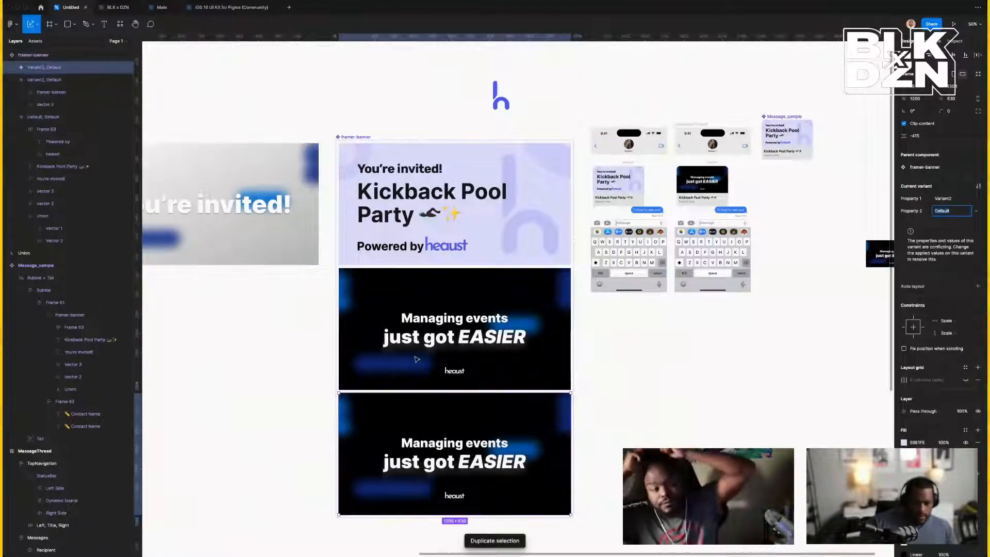
double_click(433, 431)
right_click(433, 431)
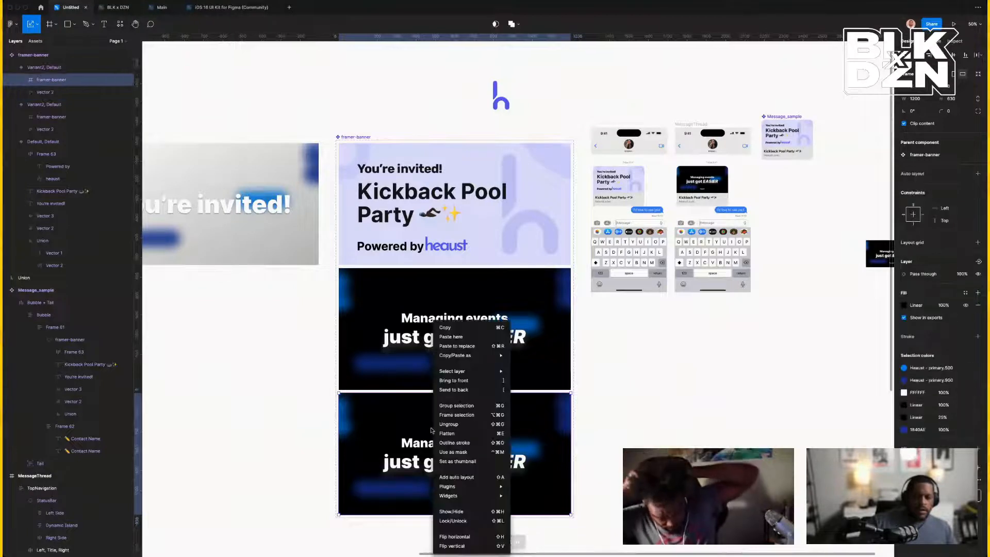
mouse_move(472, 370)
left_click(466, 346)
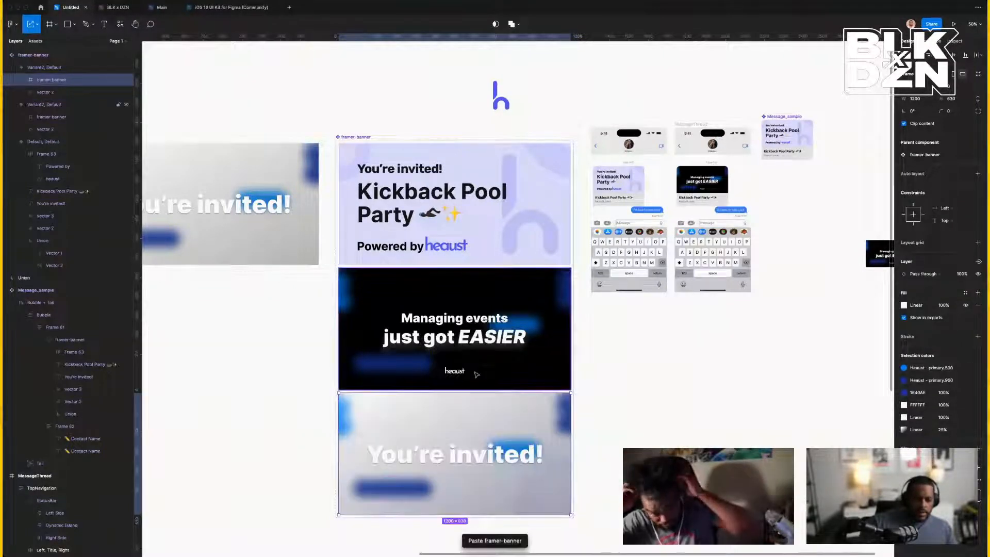
left_click(608, 361)
Move the Message_sample above the phones and duplicate the phone mockup into a third phone.
scroll(608, 361, "right", 5)
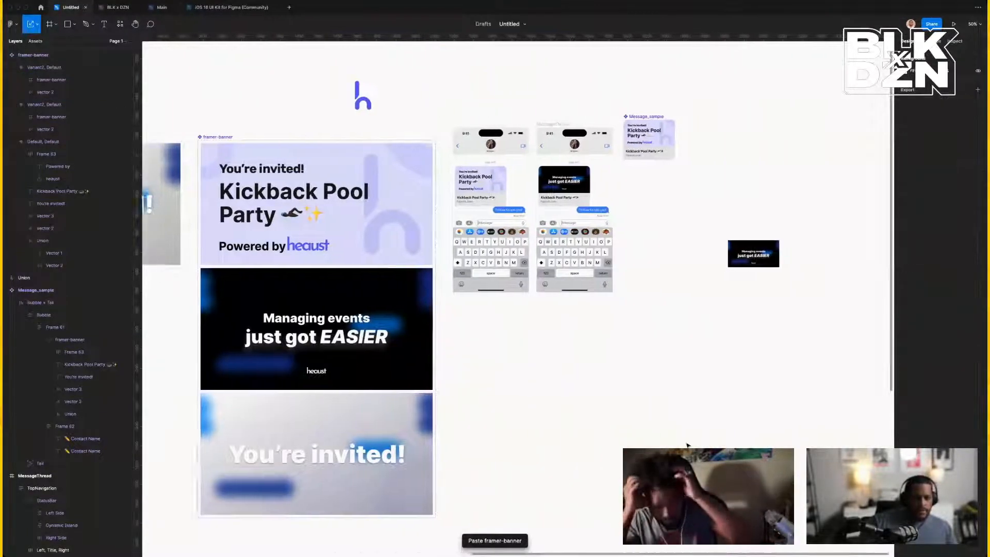
left_click_drag(551, 138, 483, 78)
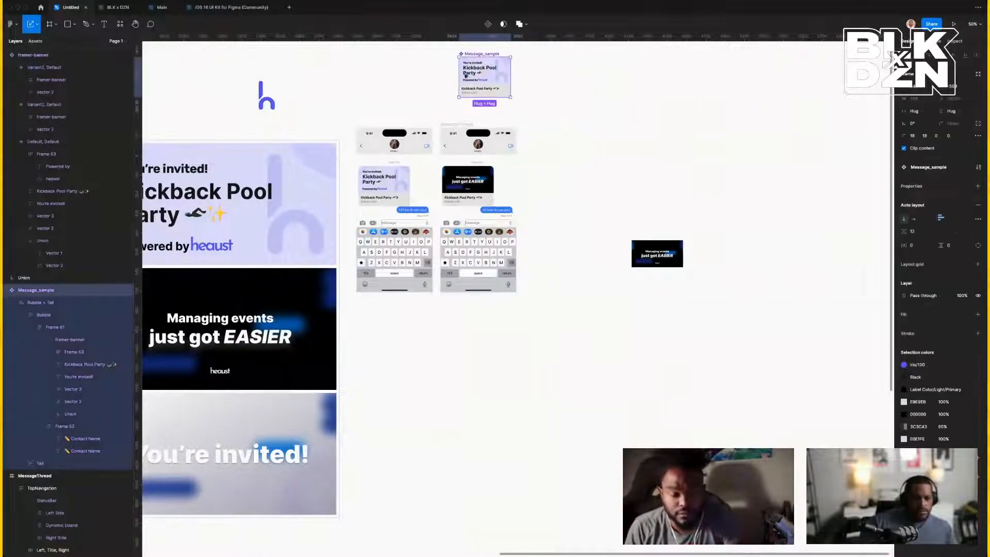
left_click(446, 127)
key("ctrl+d")
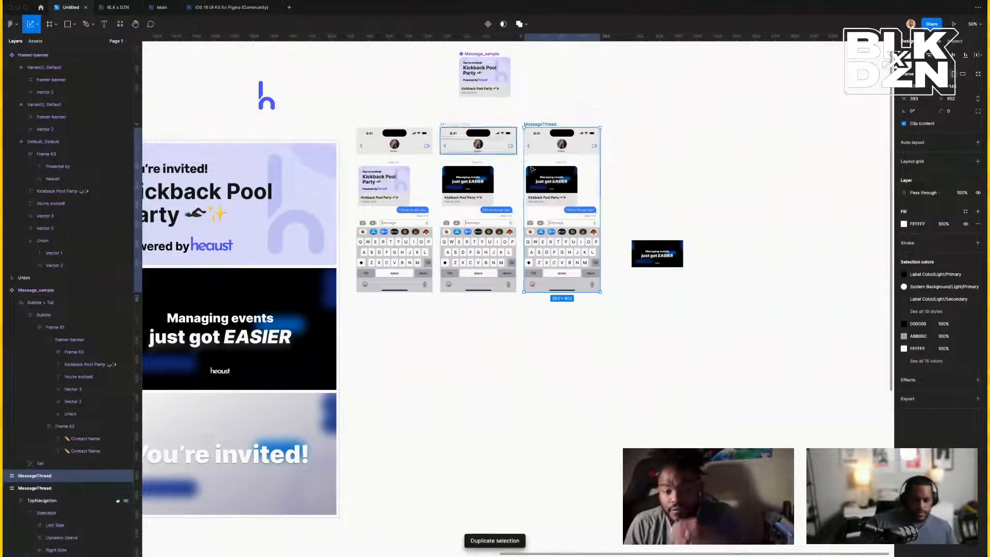
Drill into the third phone's message down to its embedded banner, then select the new bottom variant.
double_click(566, 184)
double_click(566, 184)
double_click(566, 184)
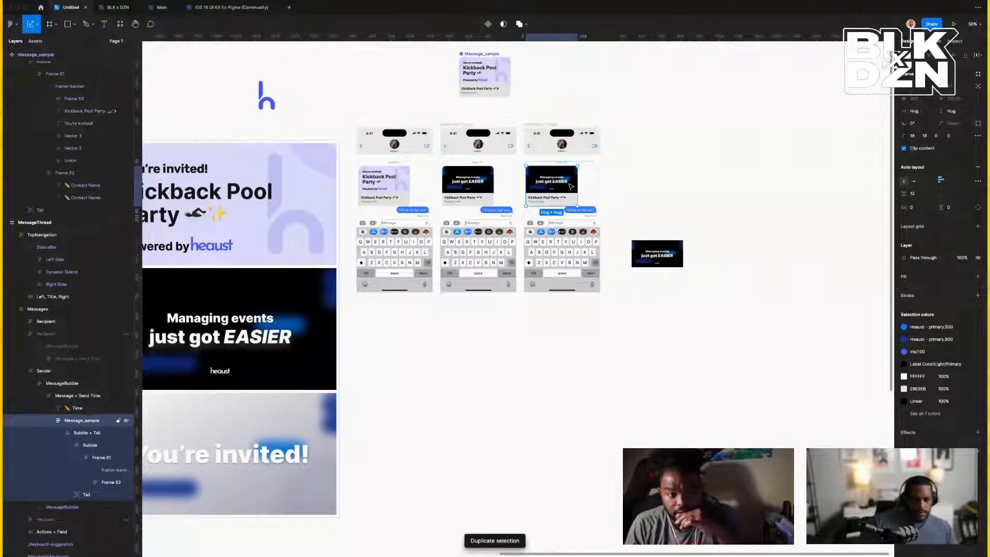
double_click(571, 187)
double_click(571, 187)
double_click(571, 188)
double_click(572, 188)
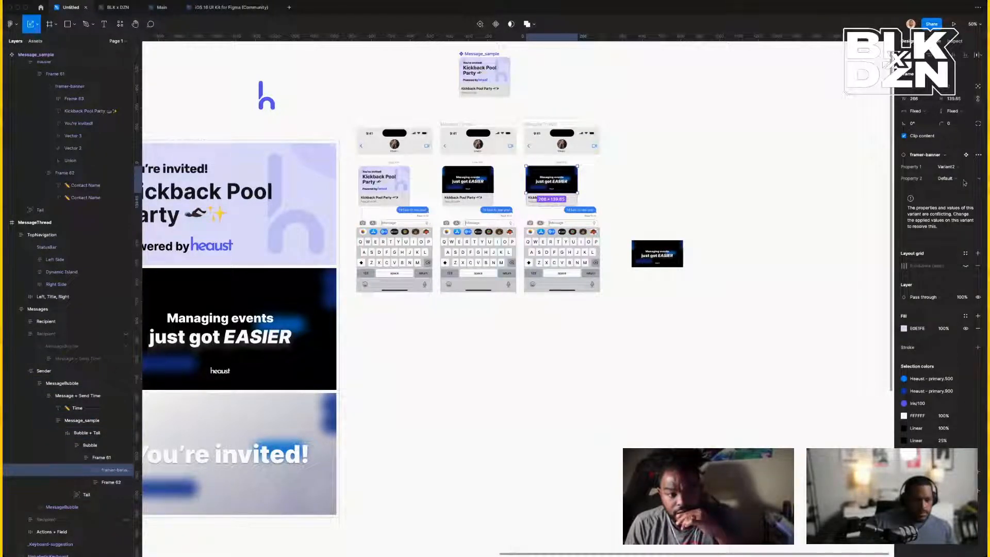
left_click(713, 207)
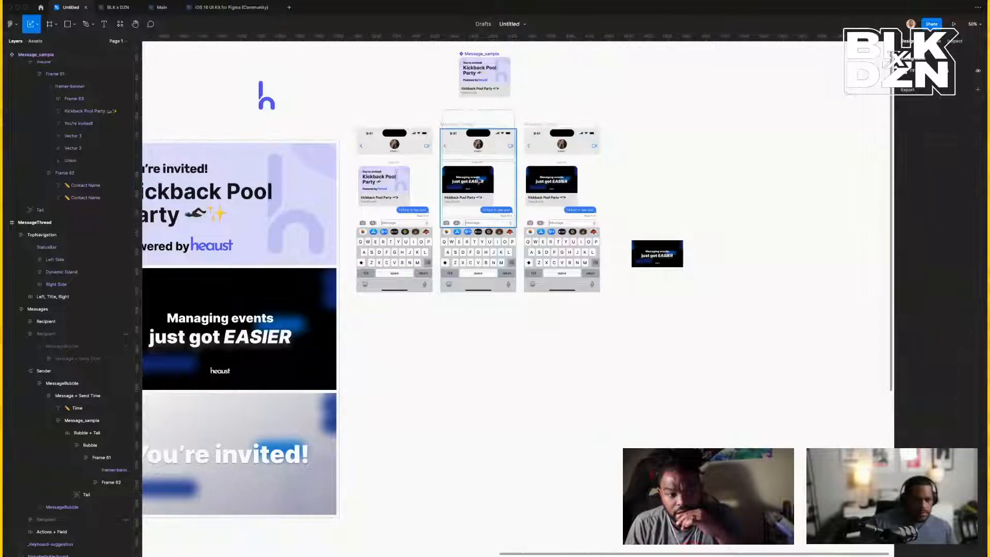
scroll(482, 187, "left", 5)
left_click(533, 404)
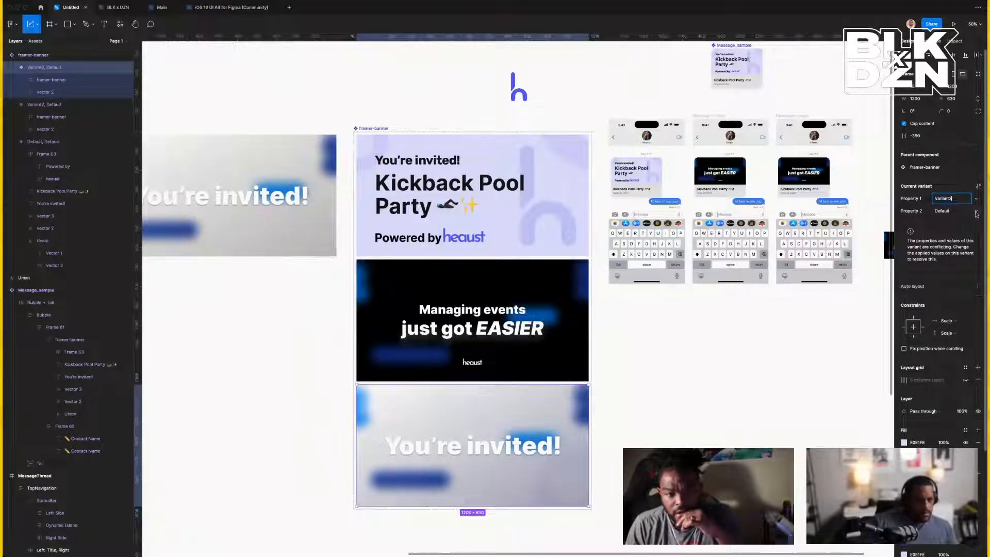
Remove the extra Property 2 from the banner component set.
left_click(975, 212)
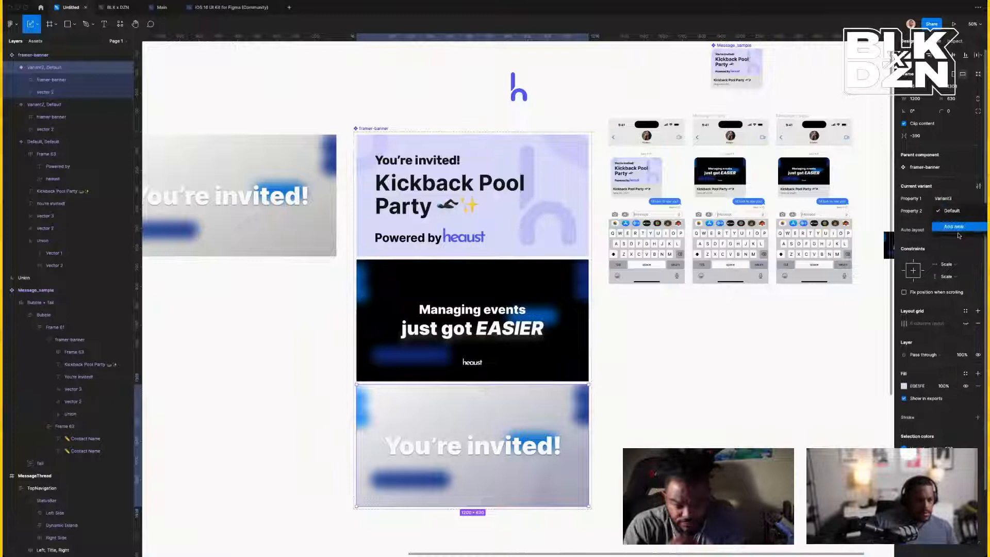
left_click(913, 226)
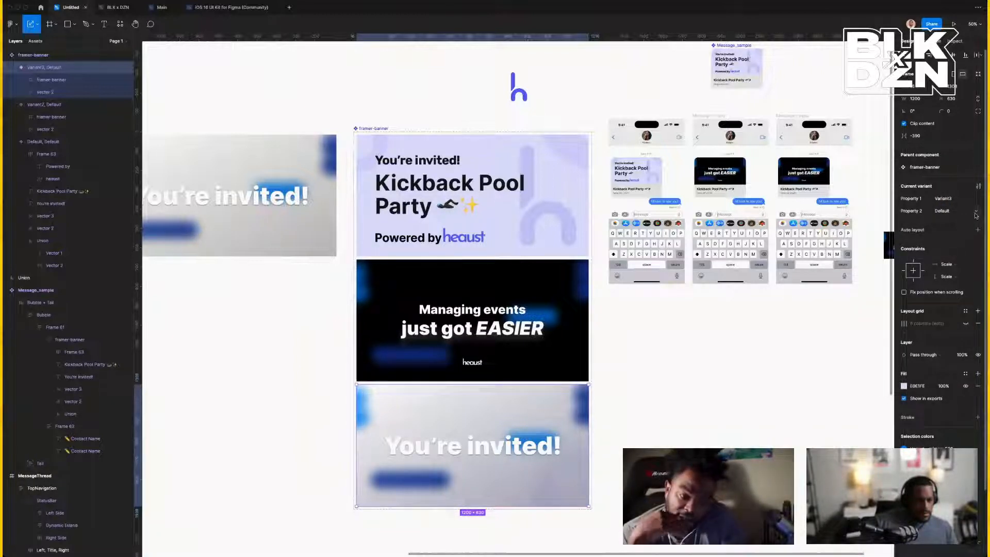
left_click(946, 214)
type("1")
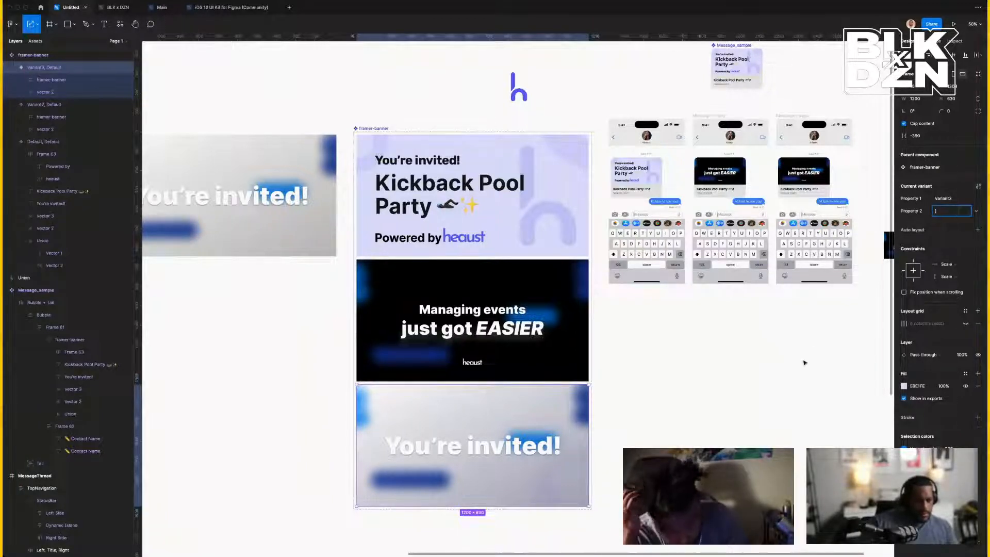
key("BackSpace")
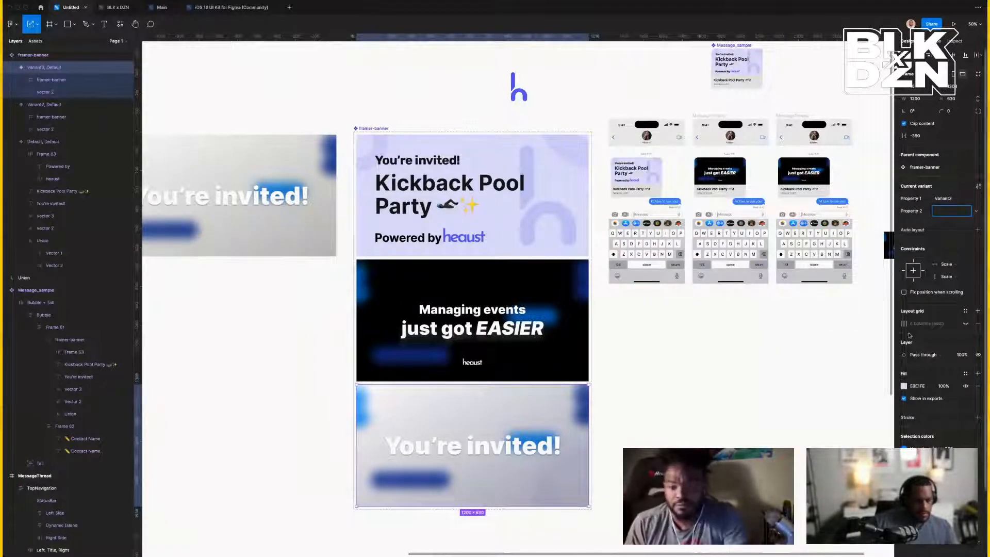
left_click(523, 338)
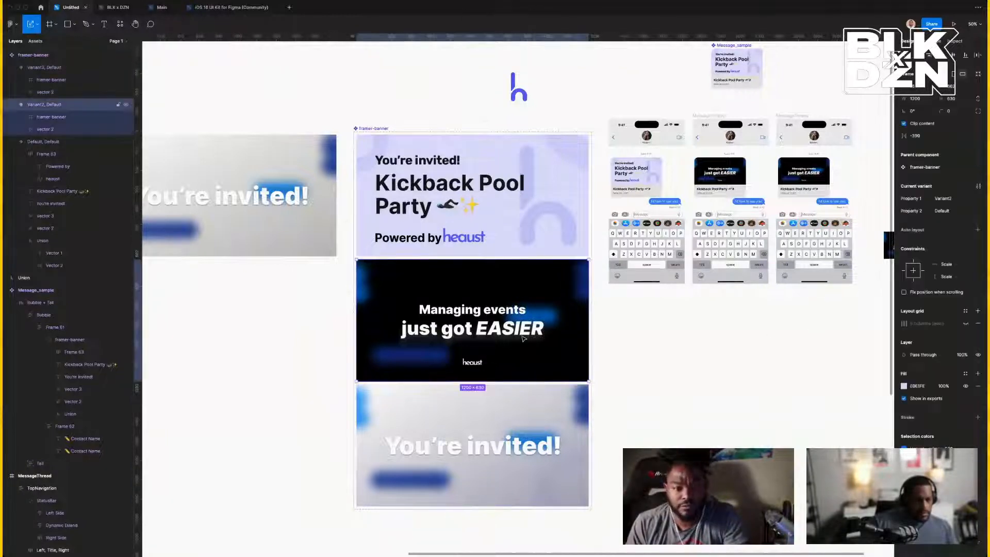
left_click(516, 251)
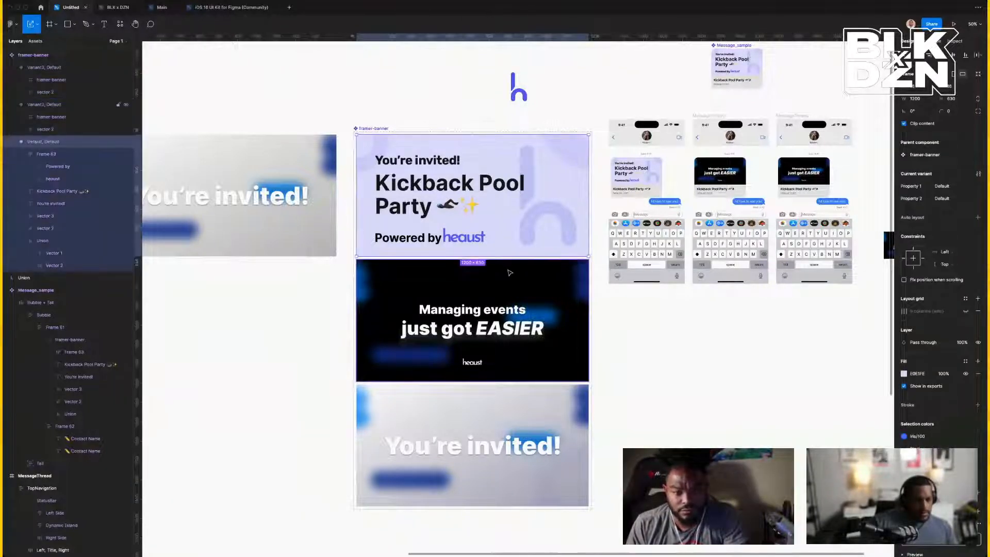
left_click(377, 129)
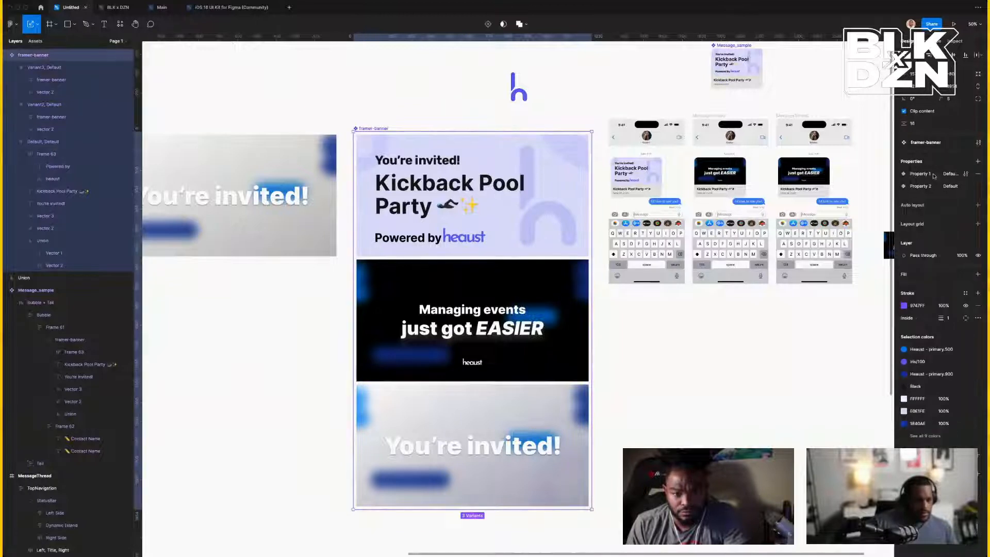
left_click(979, 187)
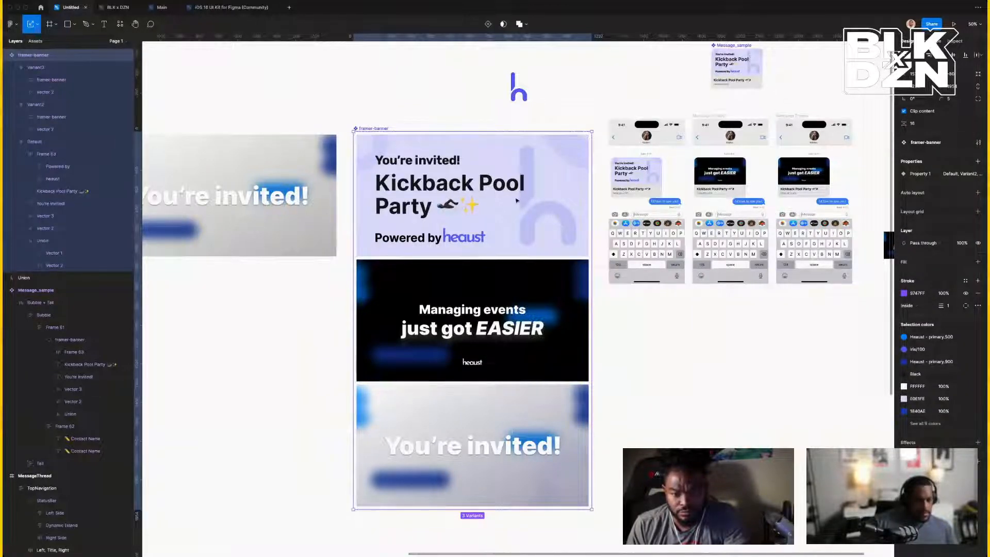
Rename the dark variant's Property 1 value to 2 and the invitation variant's to 3.
left_click(541, 295)
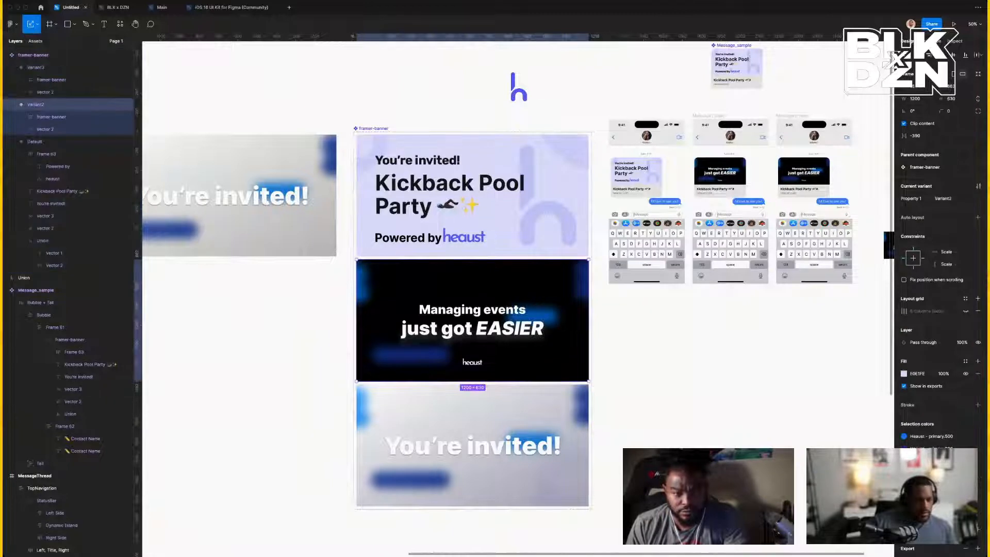
type("02")
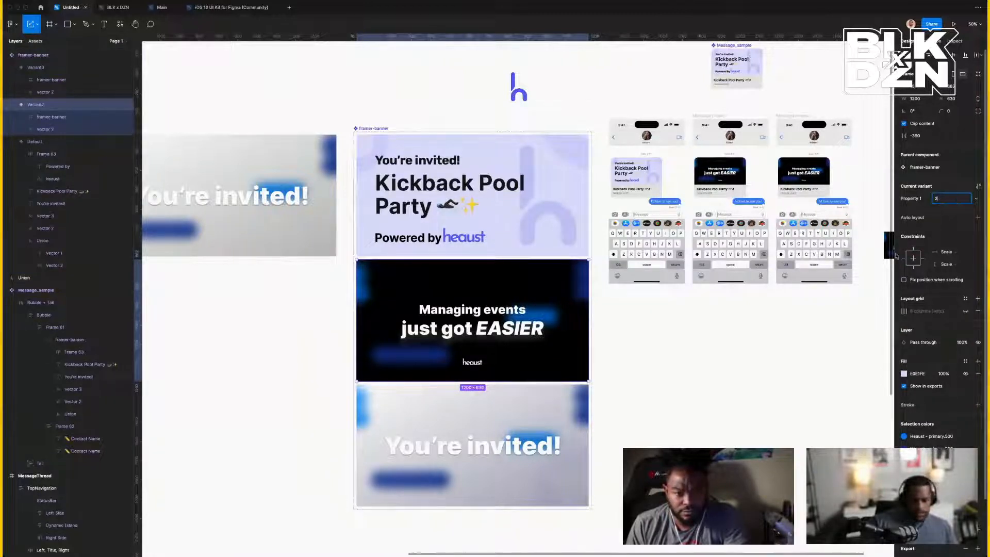
left_click(525, 416)
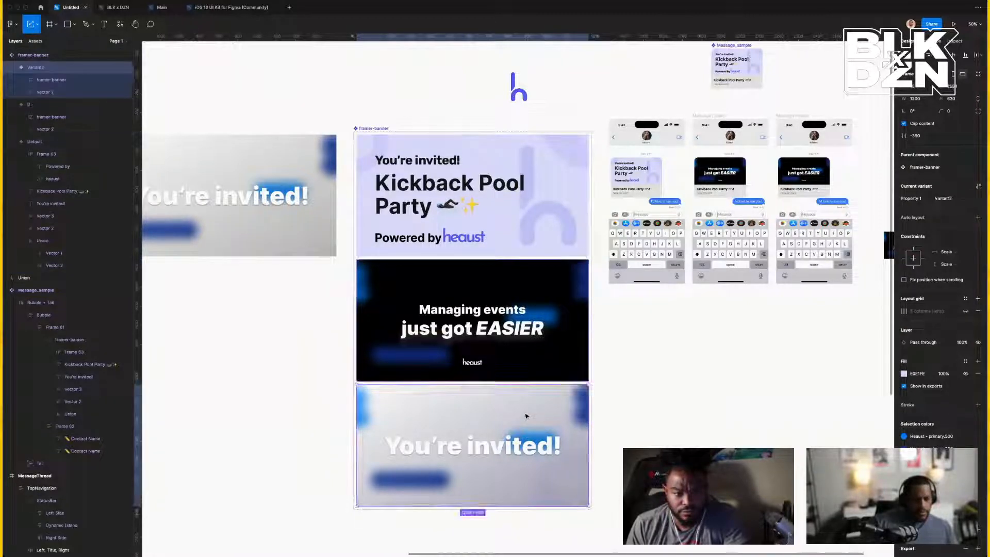
left_click(953, 199)
type("3")
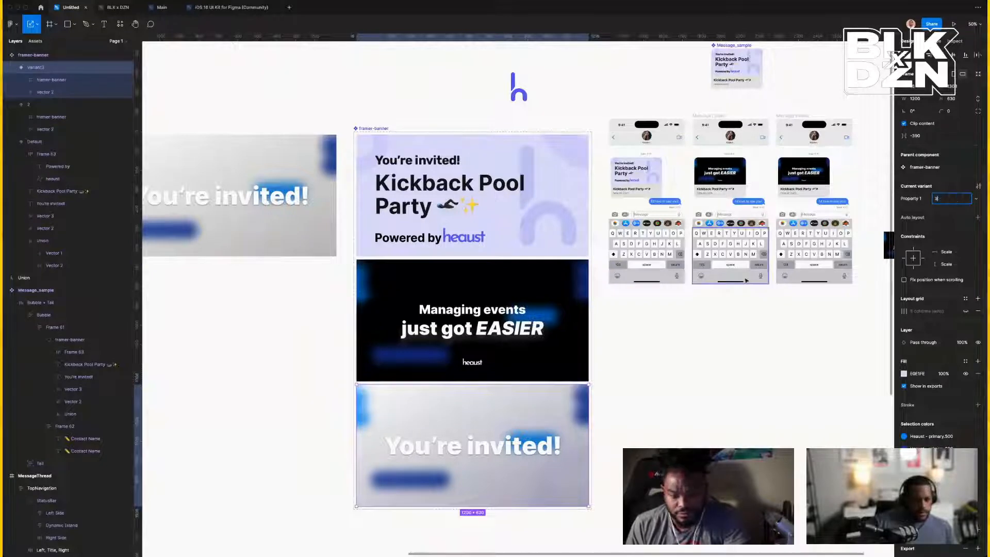
left_click(787, 371)
Replace the dark variant's 'Managing events' text with the copied 'You're invited!' headline, centred horizontally.
double_click(532, 447)
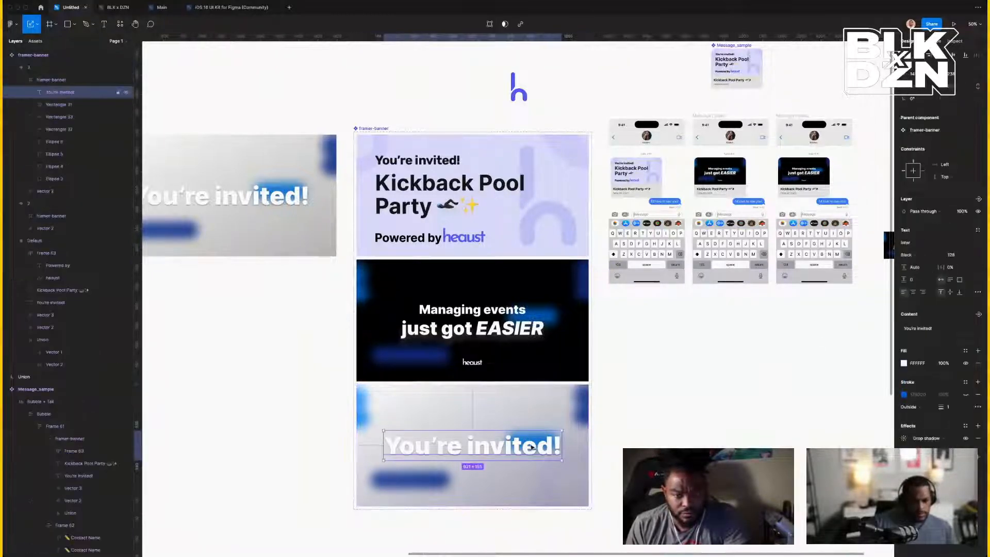
left_click(469, 330)
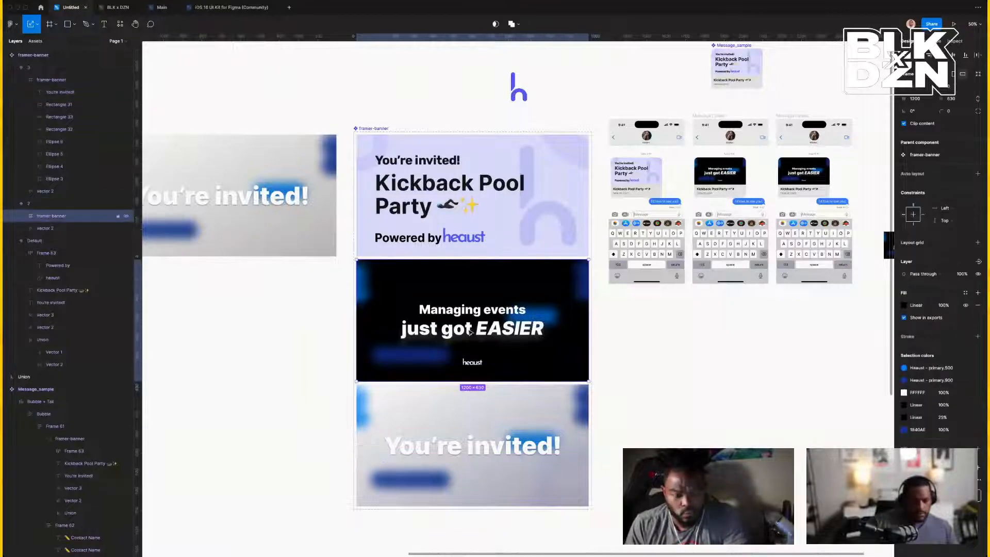
double_click(470, 330)
right_click(469, 331)
left_click(494, 353)
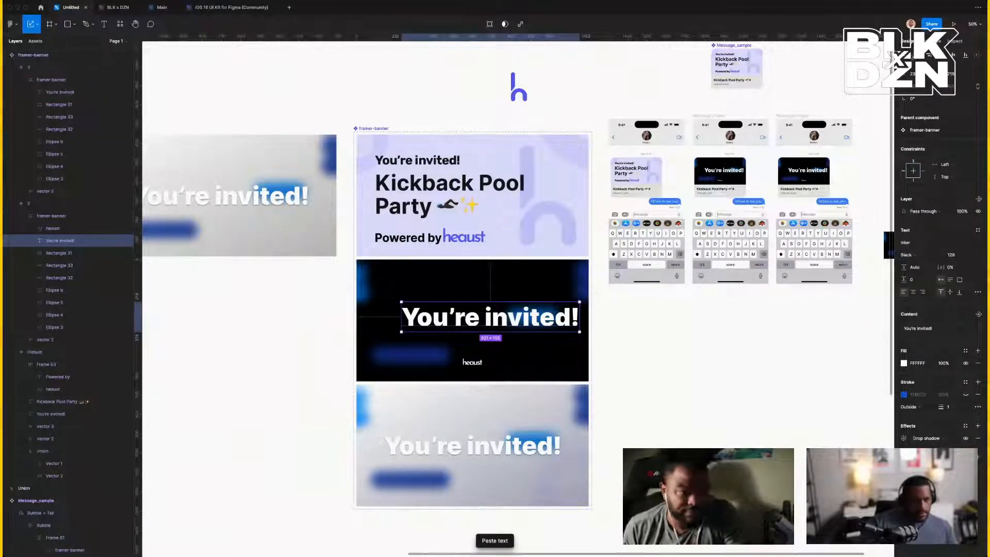
left_click(917, 56)
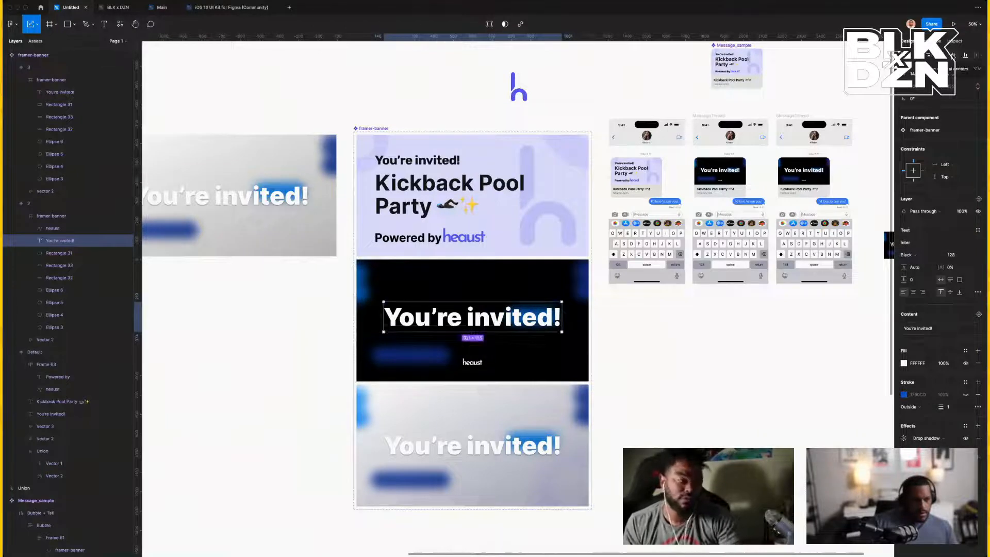
Drill into the third phone's message bubble toward the embedded banner instance.
scroll(856, 304, "up", 2)
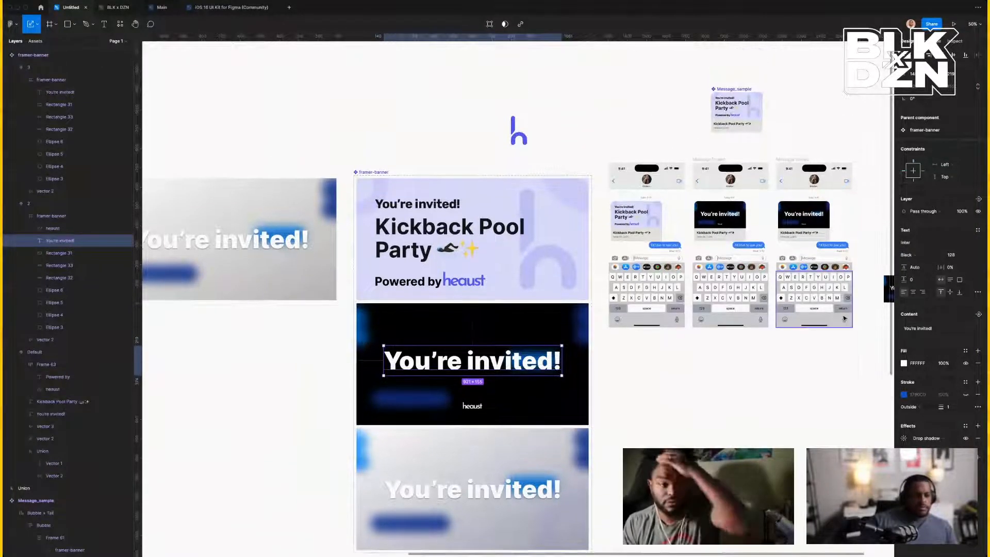
scroll(822, 399, "up", 1)
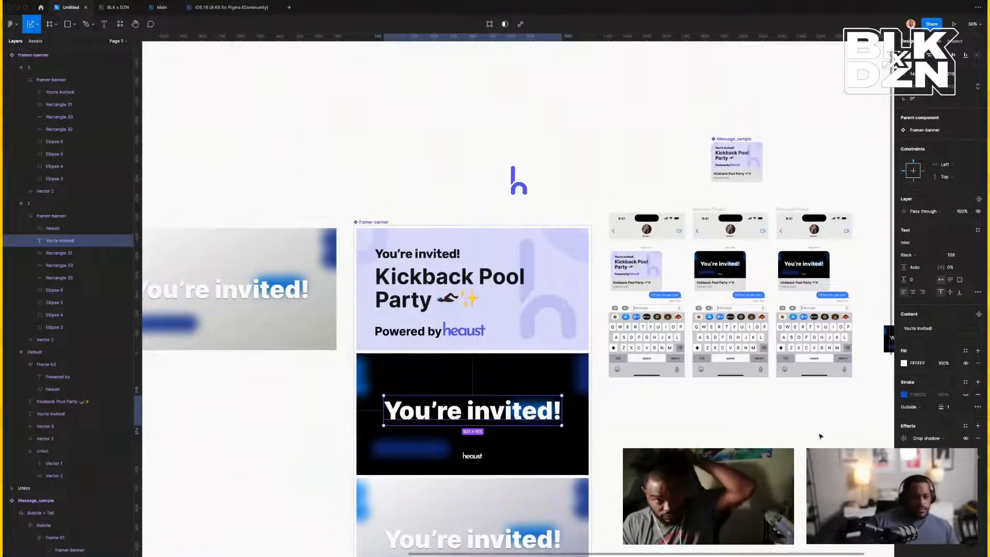
left_click(804, 268)
double_click(805, 269)
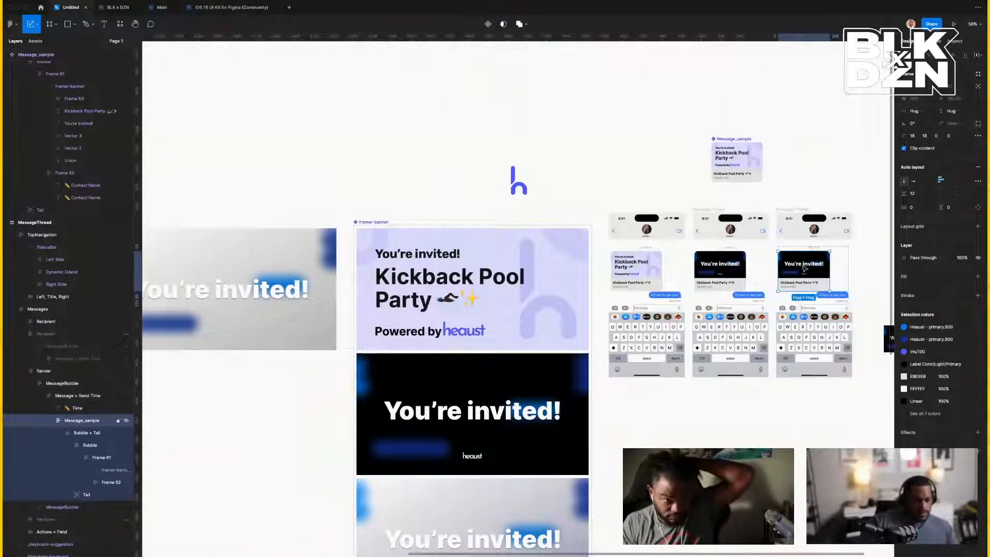
double_click(805, 269)
double_click(804, 268)
Switch the third phone's preview banner instance to variant 3.
double_click(804, 268)
double_click(805, 268)
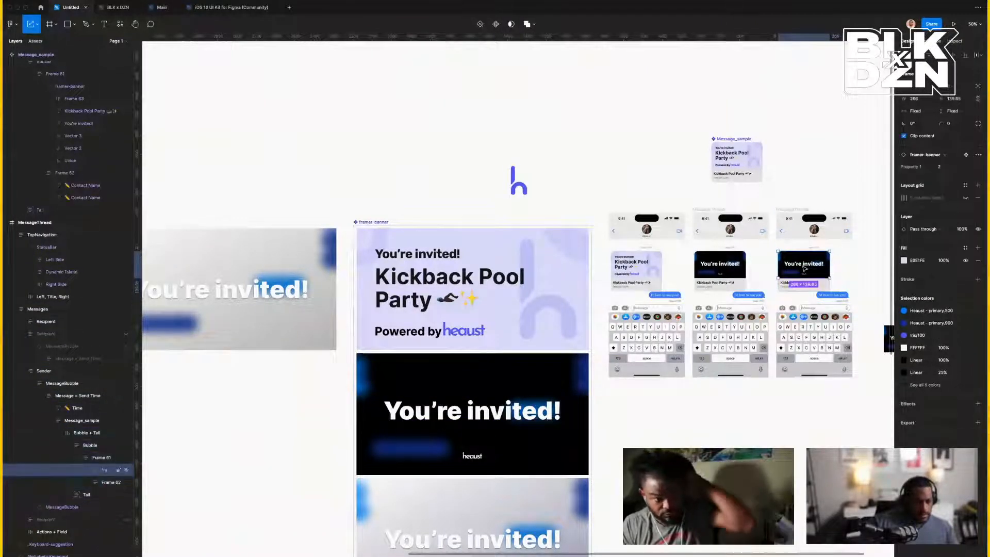
left_click(944, 167)
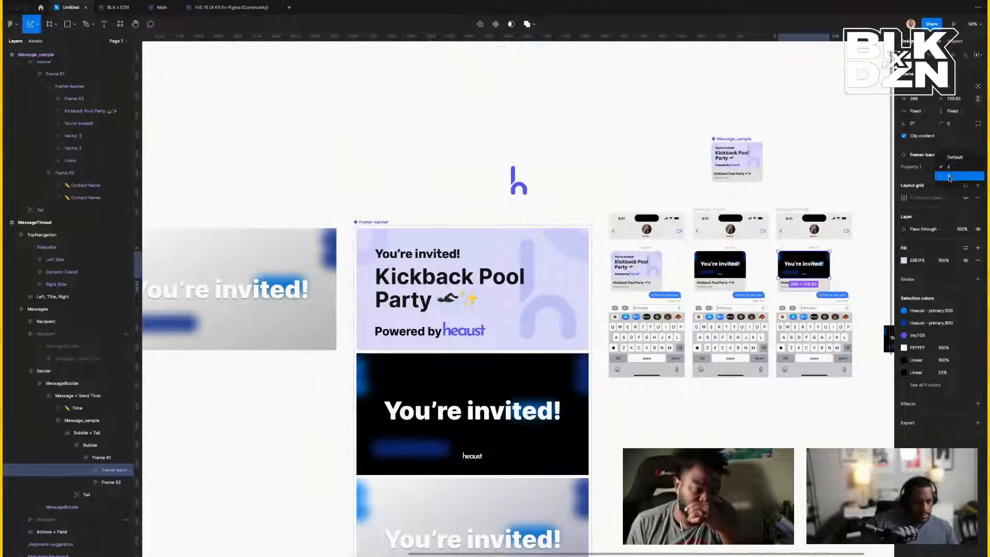
left_click(949, 176)
scroll(745, 298, "down", 5)
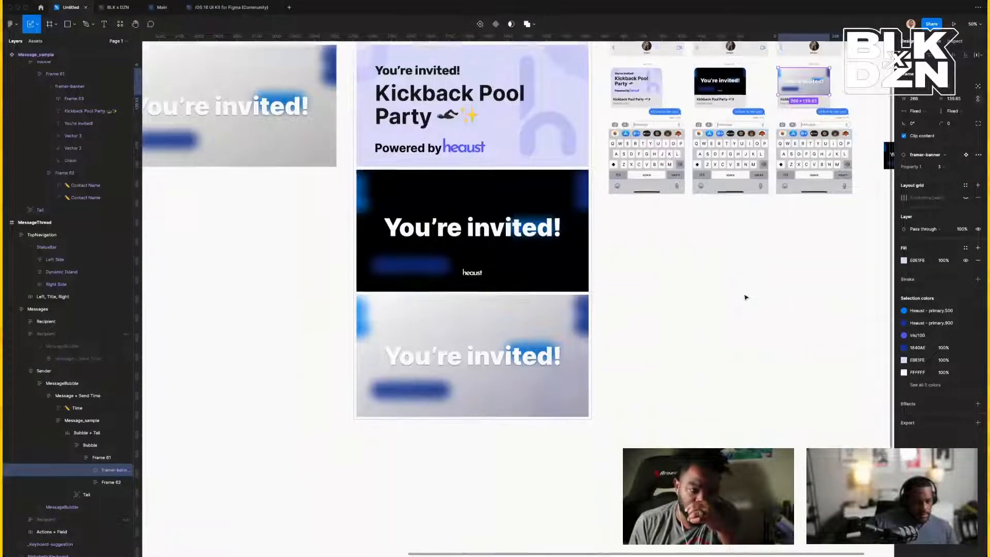
scroll(745, 297, "down", 1)
Copy the heaust wordmark from the black banner into the light third banner, coloured Iris/100.
double_click(470, 233)
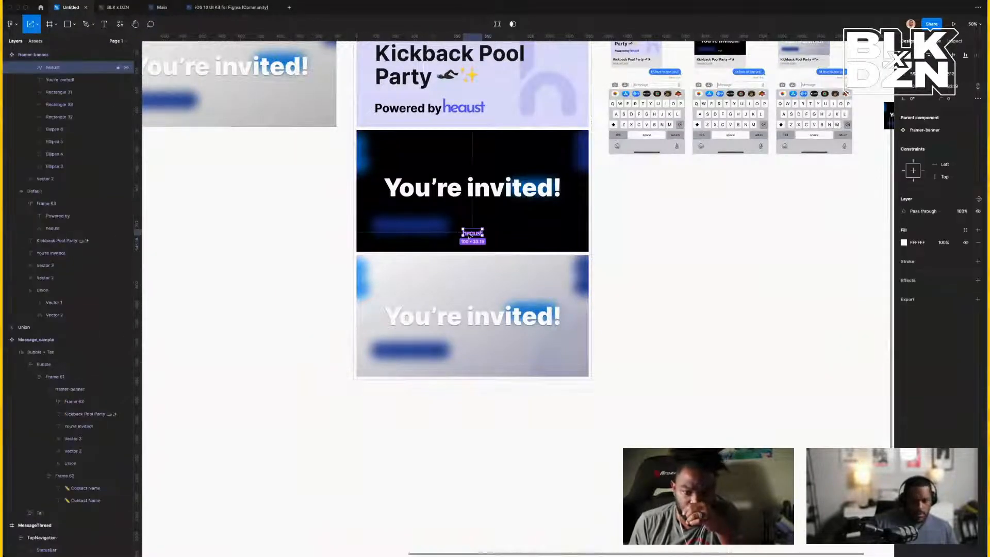
key("ctrl+c")
left_click(380, 281)
key("ctrl+v")
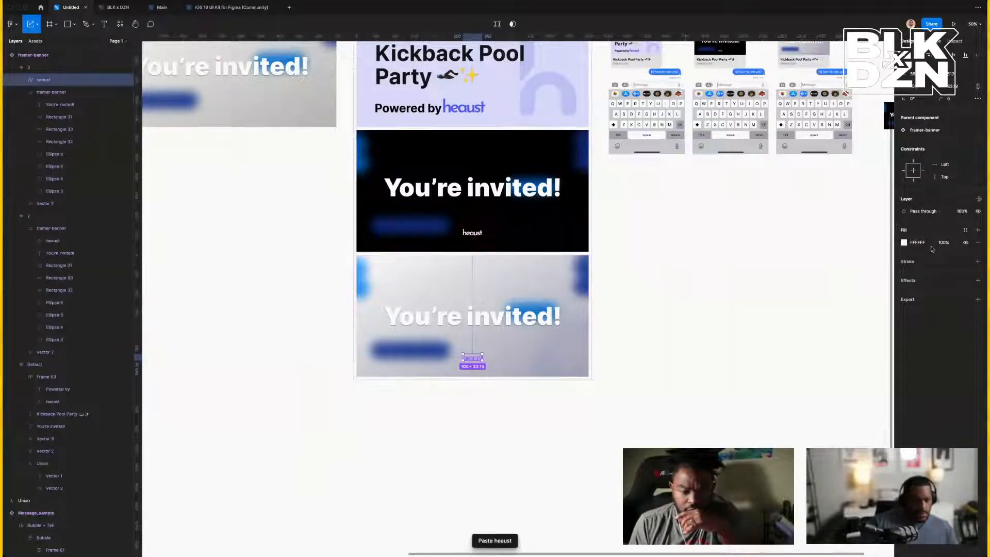
left_click(966, 230)
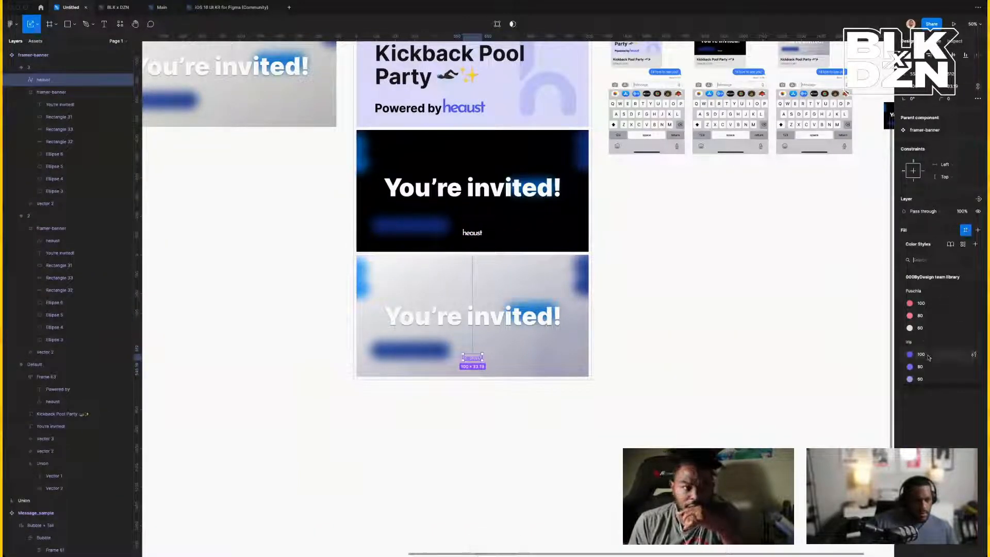
left_click(944, 355)
left_click(721, 266)
scroll(724, 288, "up", 5)
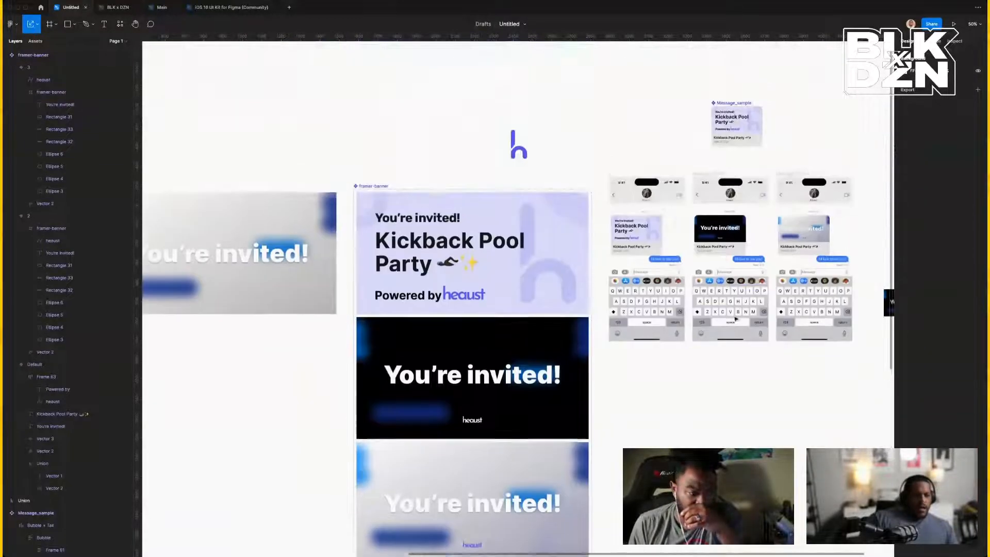
left_click(631, 198)
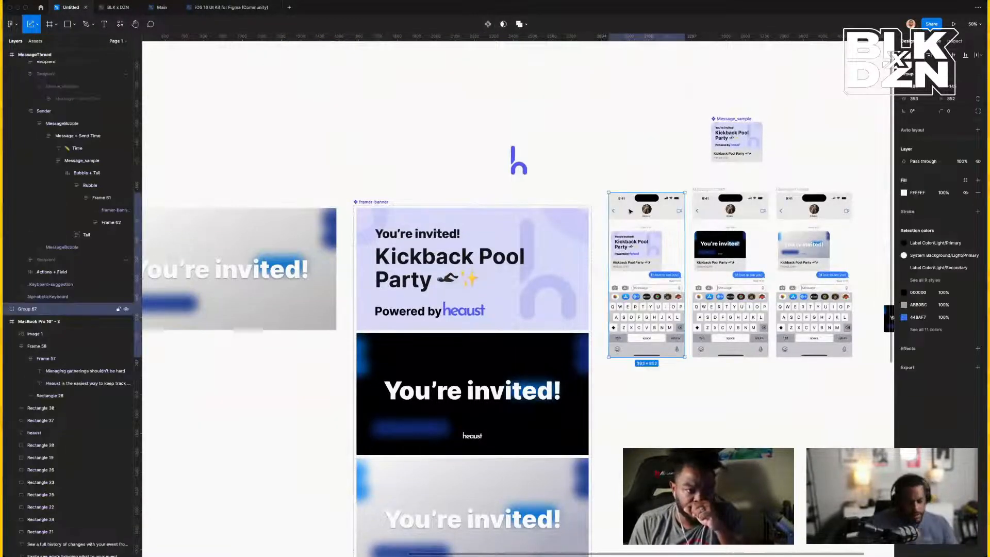
key("shift+2")
key("minus")
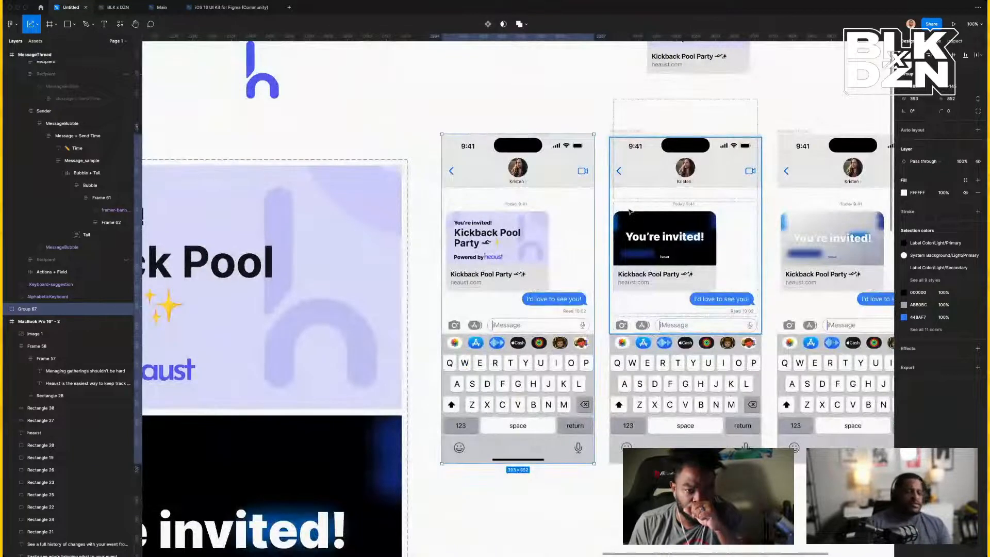
scroll(629, 211, "right", 4)
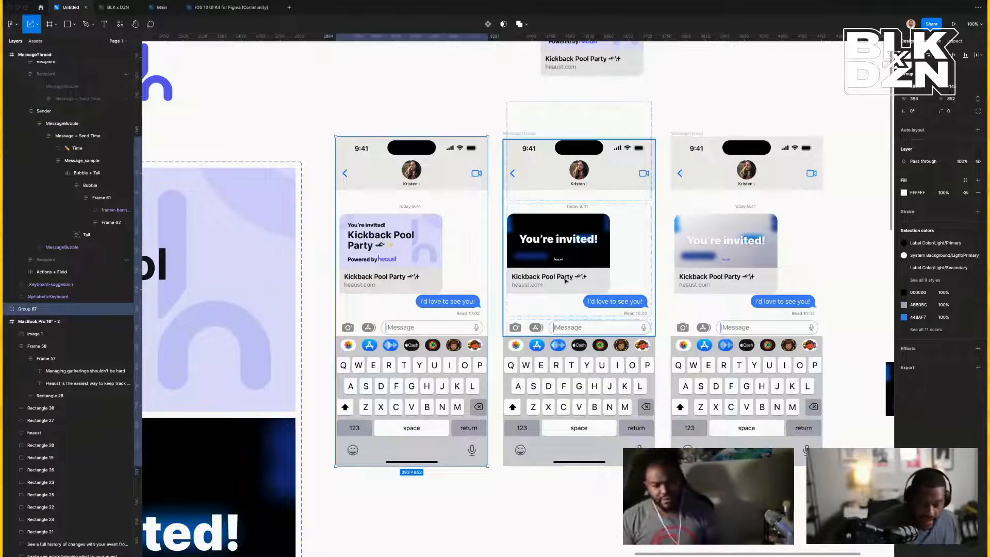
left_click(565, 261, "super")
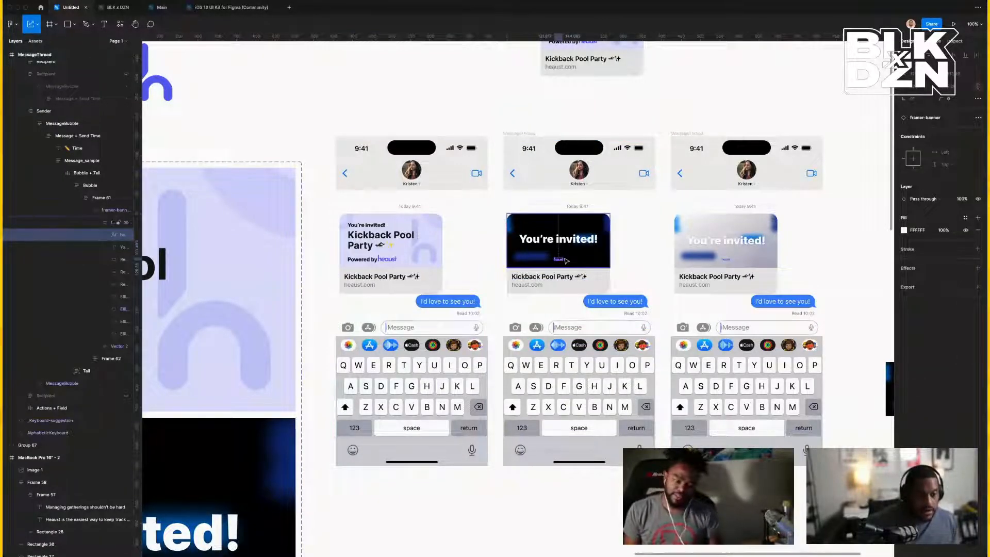
key("super+equal")
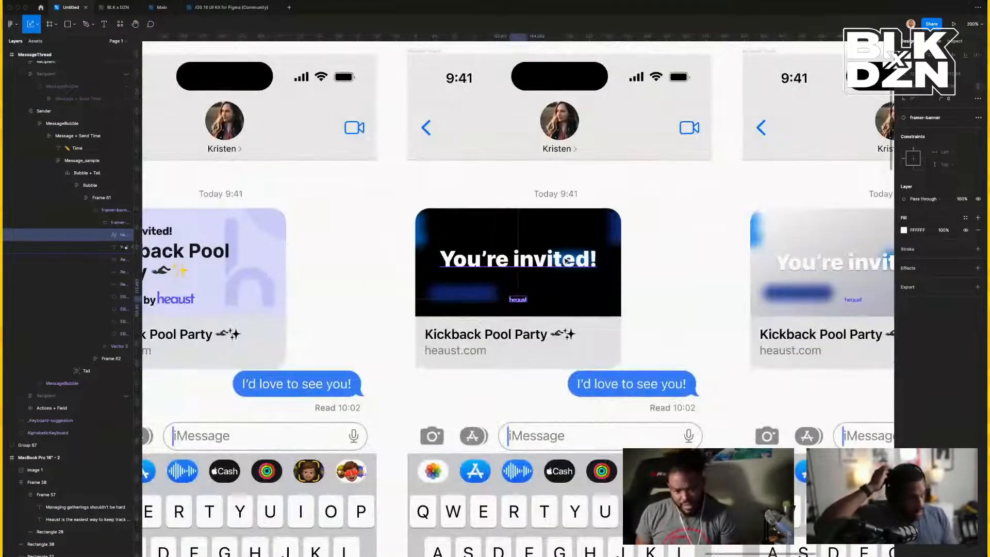
scroll(567, 261, "down", 6)
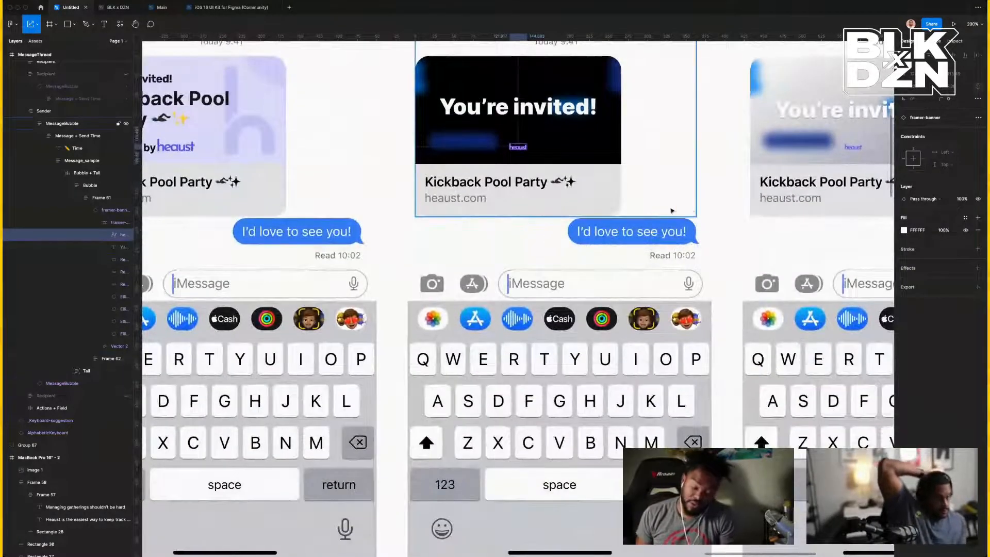
left_click(672, 211)
left_click(736, 222)
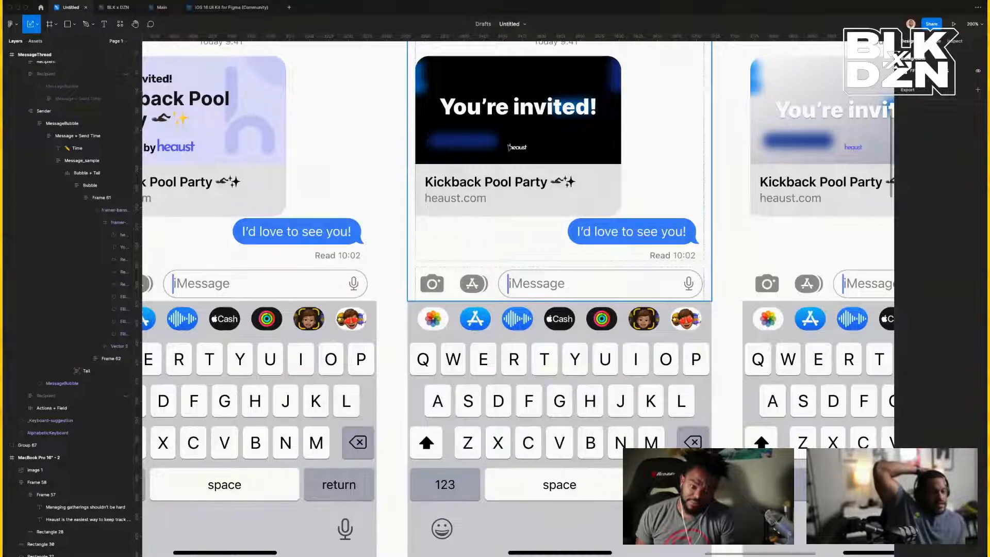
scroll(509, 147, "up", 5)
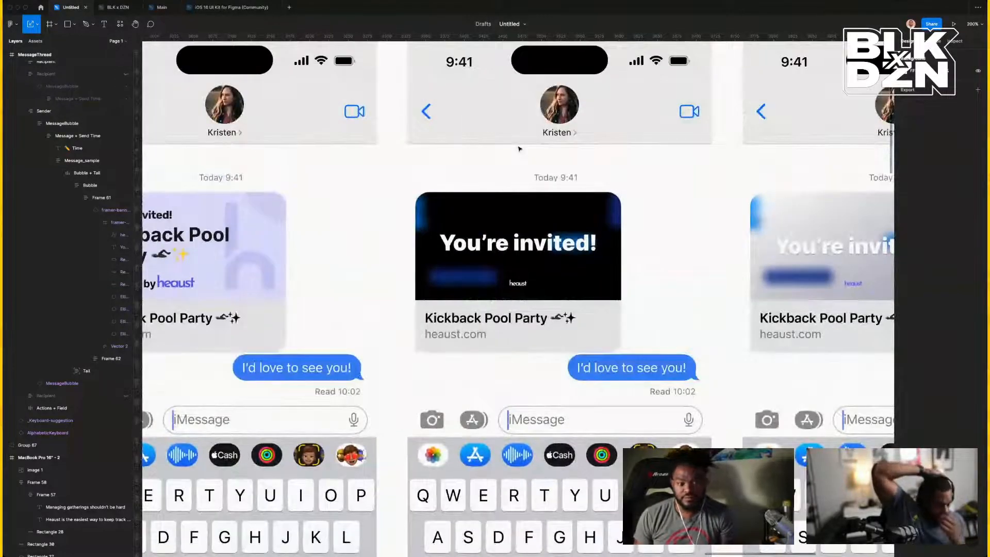
key("shift+0")
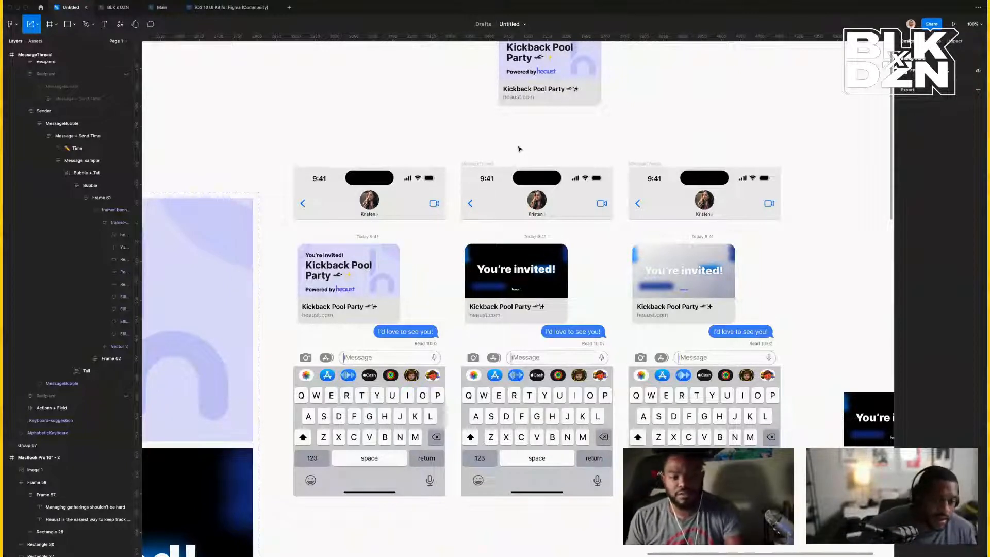
Inspect the large faint arch shape inside the lavender message card's banner.
left_click(391, 286)
scroll(391, 286, "left", 10)
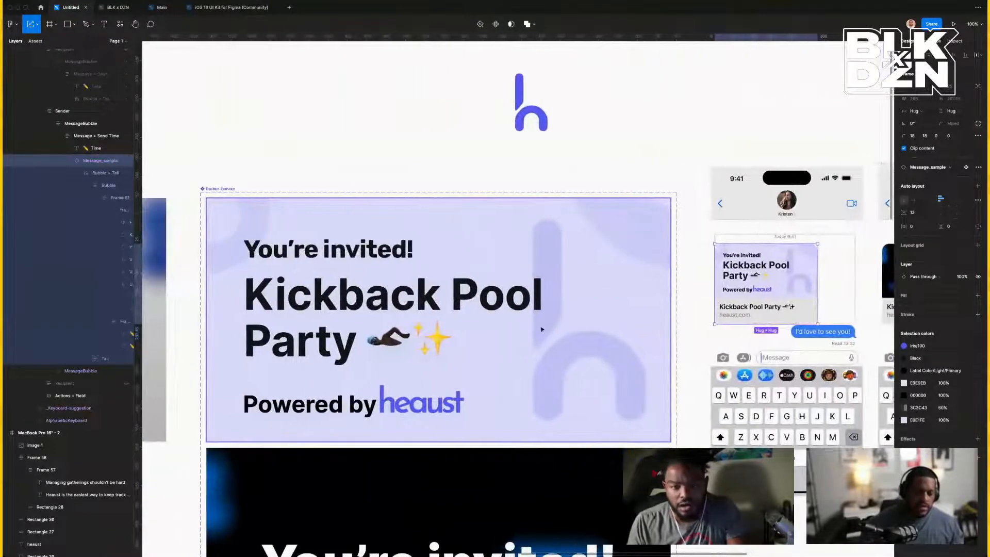
double_click(542, 328)
left_click(550, 414)
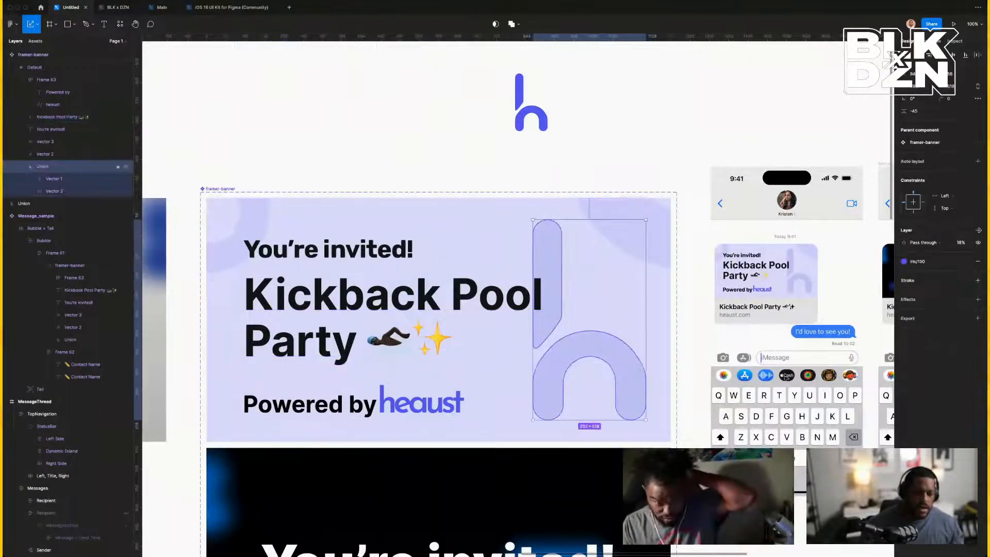
key("ctrl+minus")
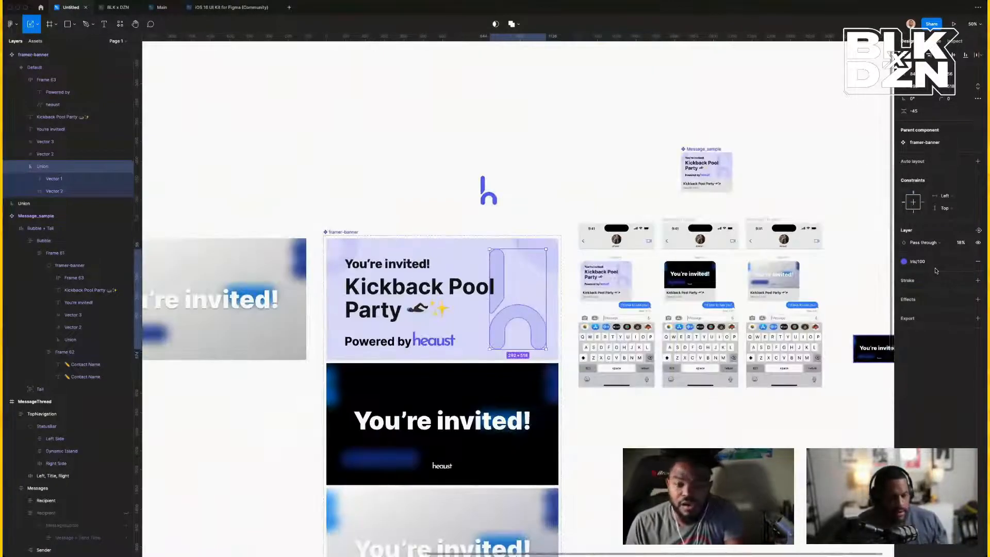
Look over the standalone h logo on the canvas, then deselect it.
left_click(493, 201)
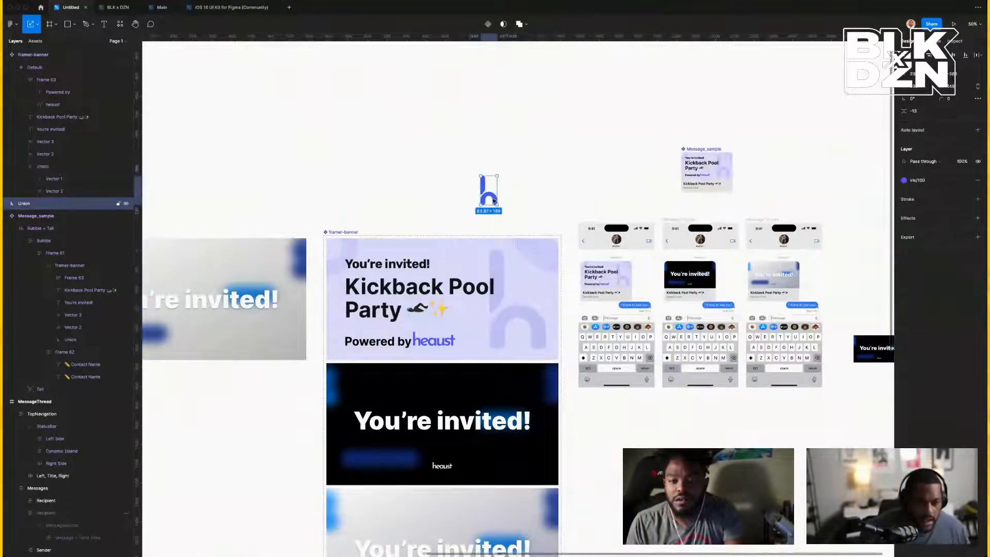
scroll(494, 201, "left", 10)
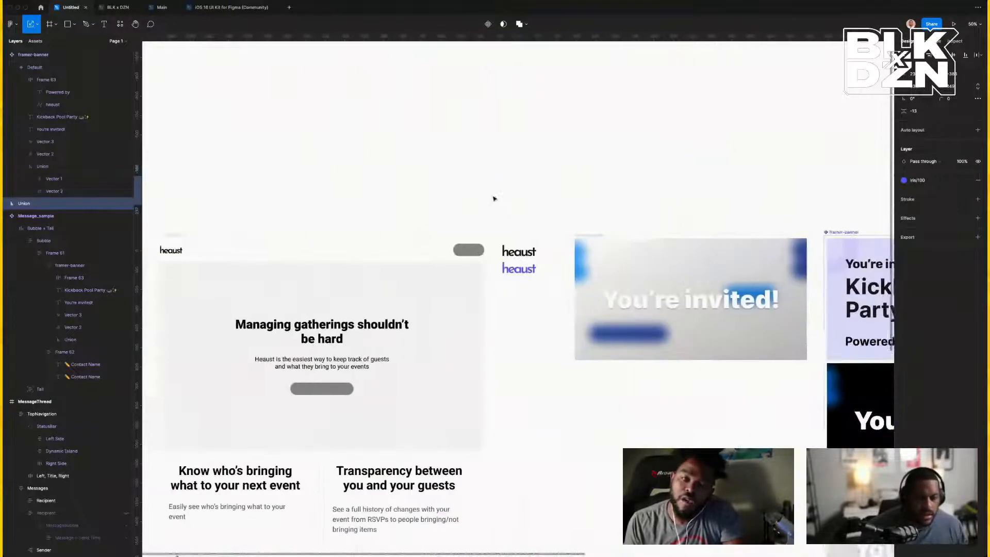
scroll(536, 219, "down", 3)
scroll(570, 239, "right", 10)
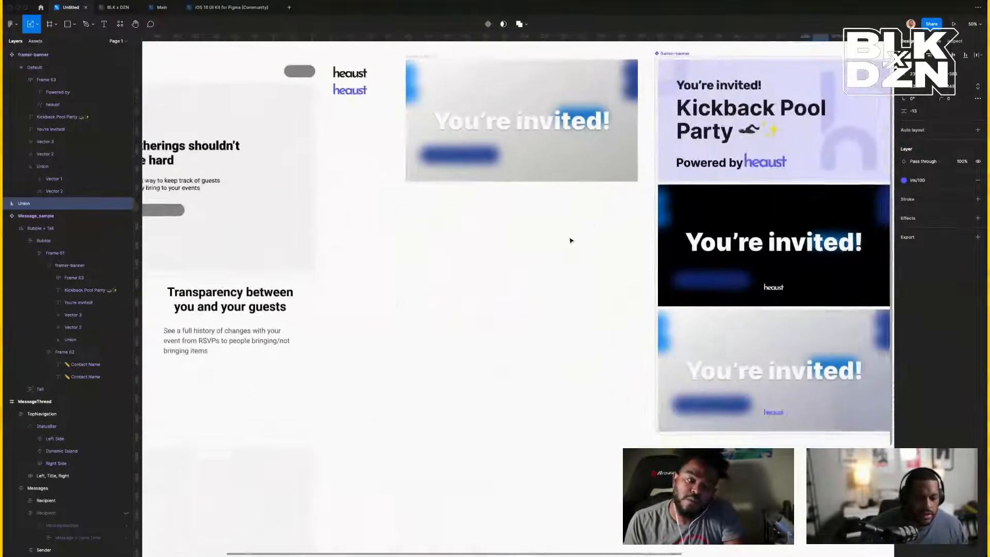
scroll(570, 238, "left", 3)
scroll(571, 239, "up", 2)
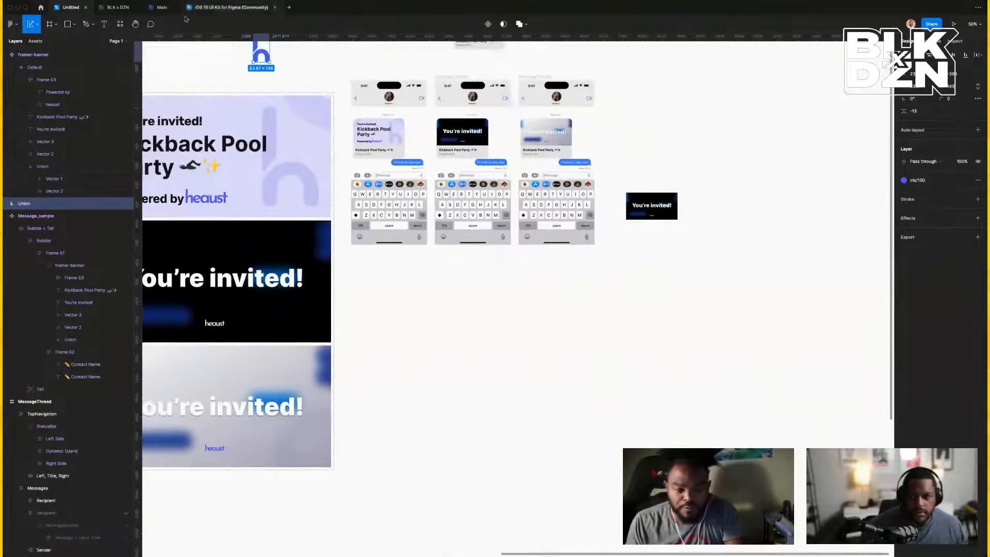
left_click(212, 52)
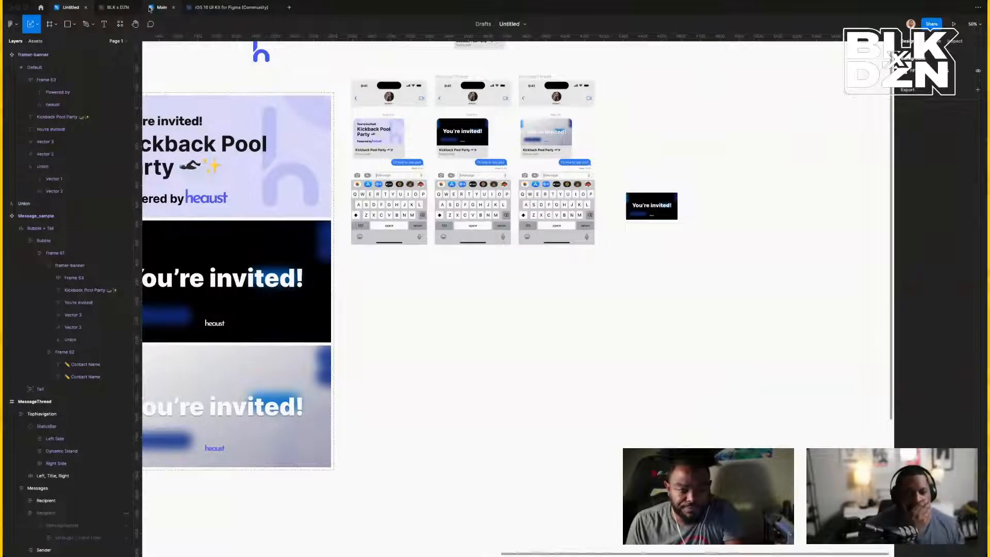
In the Main file, select the blue updatedLogo tile, then go back to the Untitled file.
left_click(161, 7)
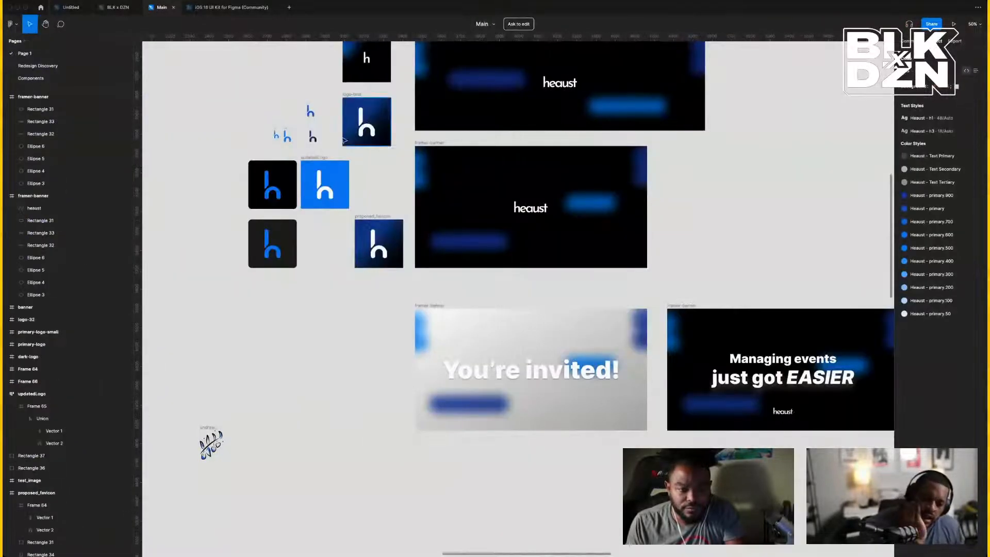
left_click(318, 160)
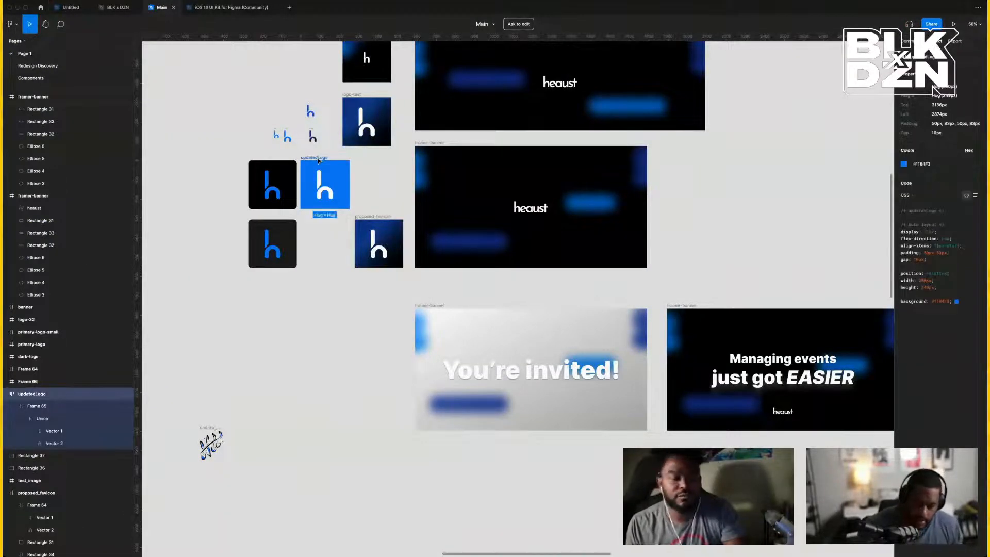
left_click(70, 7)
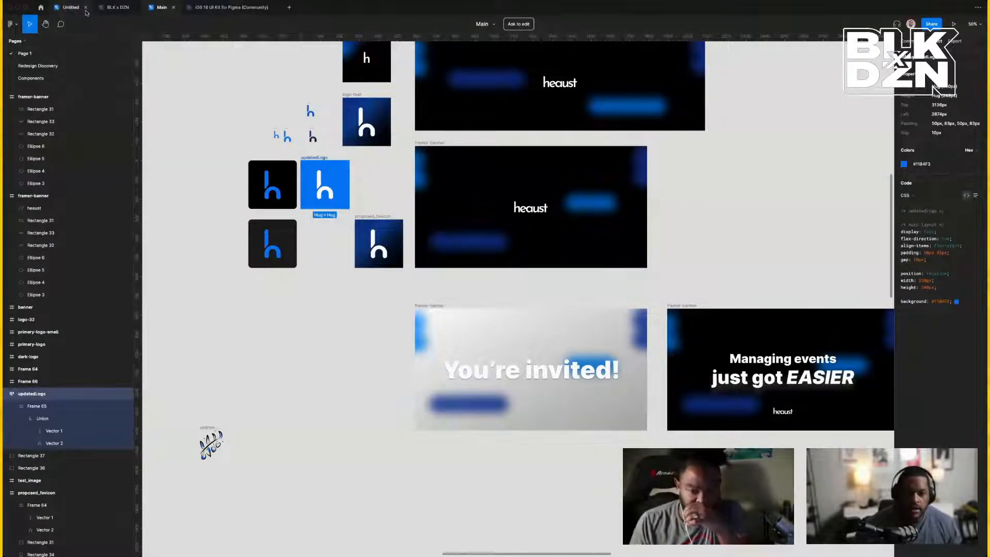
scroll(419, 168, "right", 1)
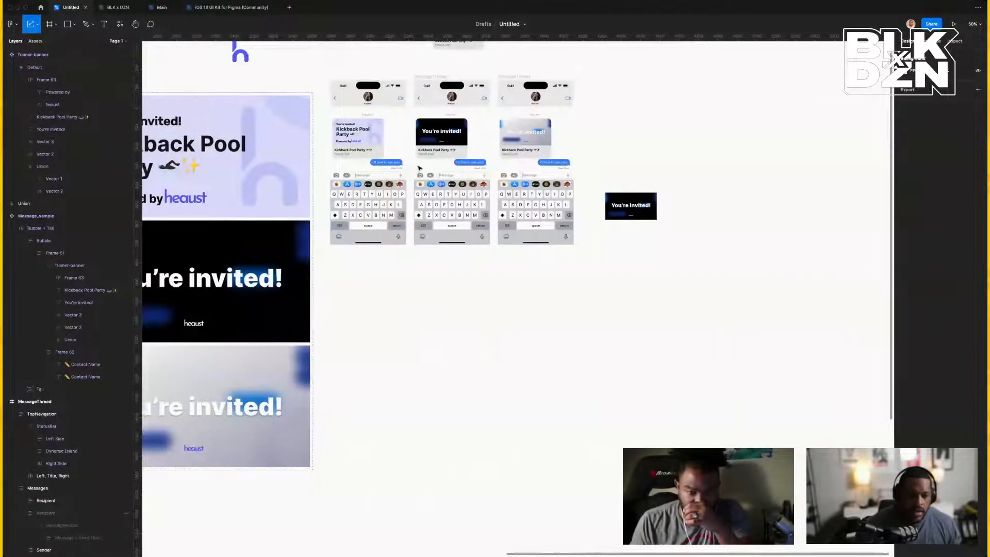
Paste the updatedLogo tile onto the canvas and give the first banner's large h shape a plain blue fill.
right_click(504, 316)
left_click(535, 322)
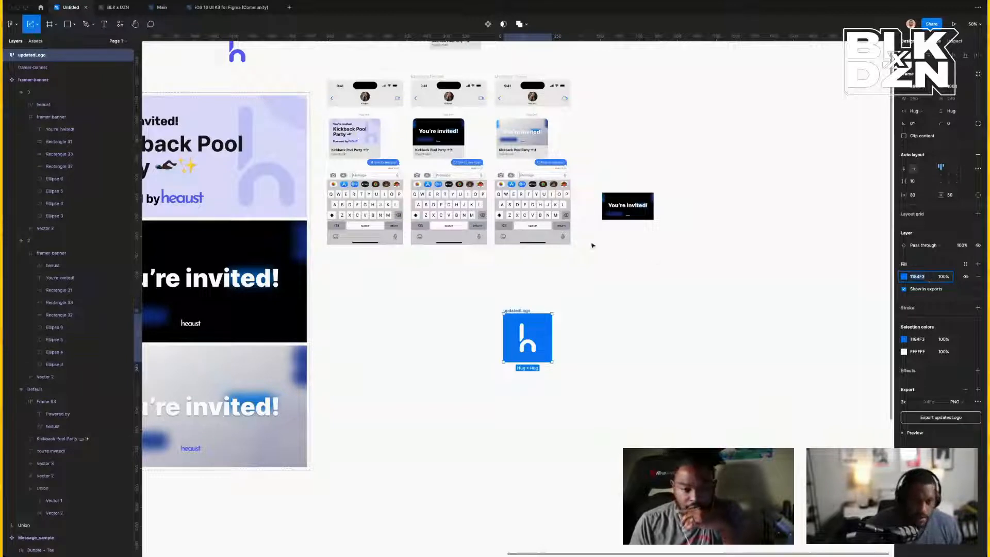
left_click(264, 177)
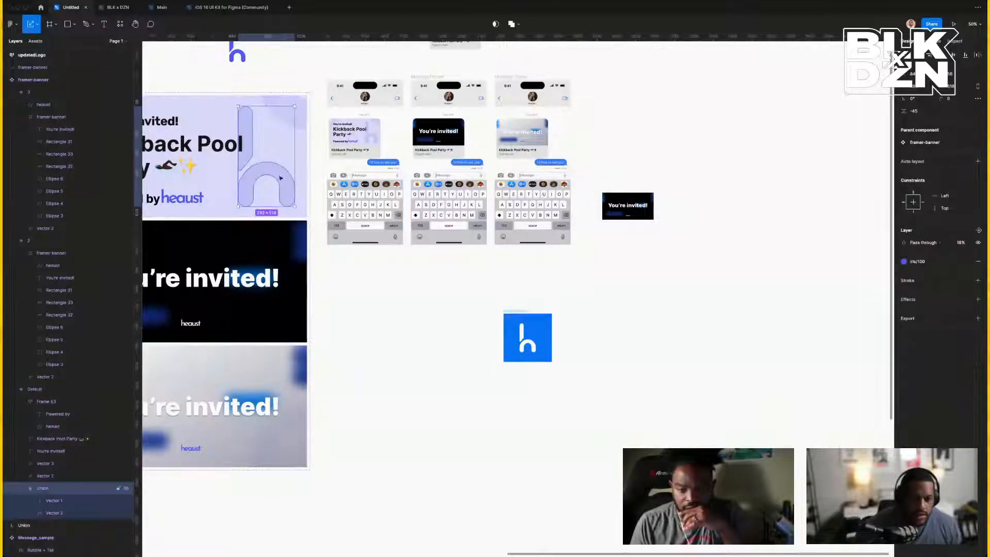
left_click(966, 262)
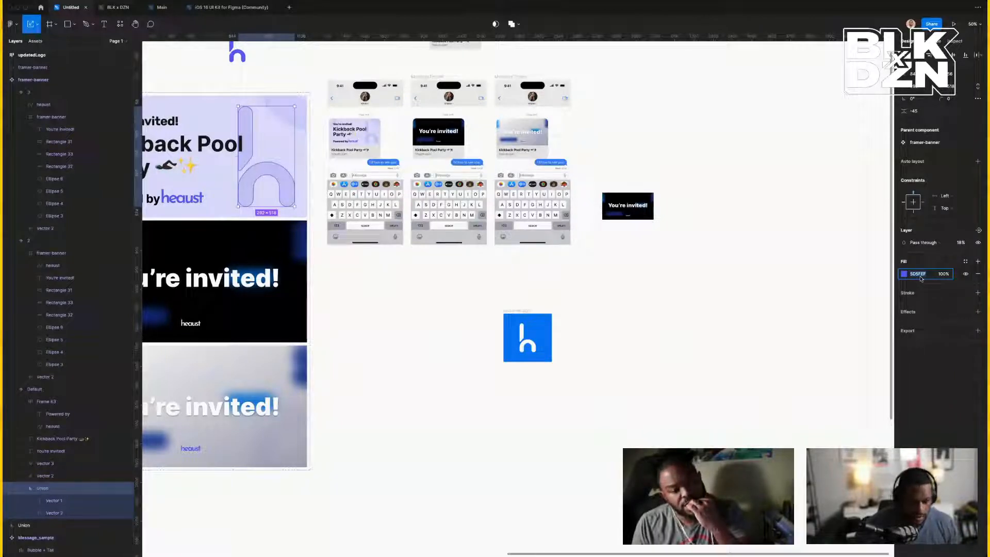
key("Return")
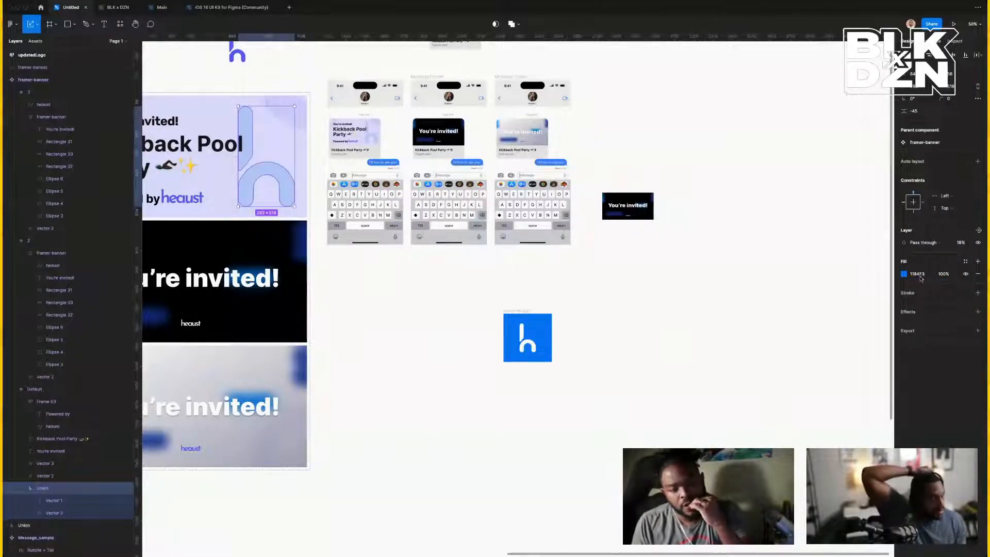
scroll(592, 228, "left", 3)
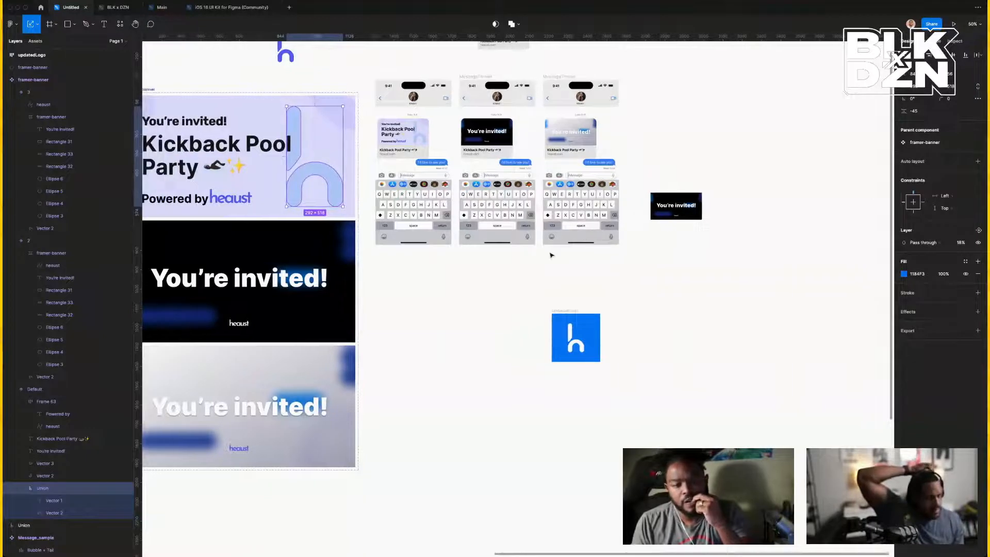
Detach the heaust wordmark's Iris/100 style and set its fill to 1184F3.
left_click(233, 202)
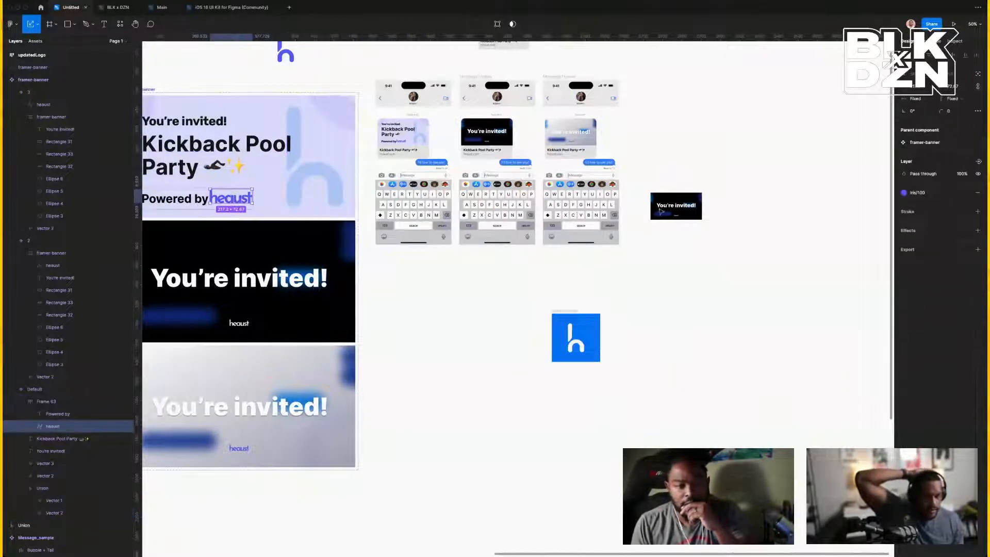
left_click(966, 193)
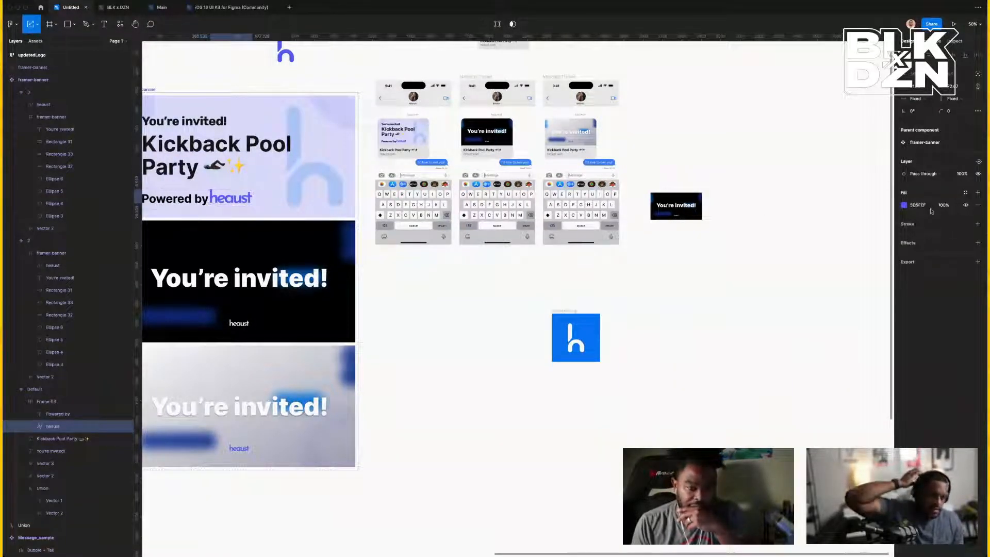
left_click(944, 206)
left_click(923, 207)
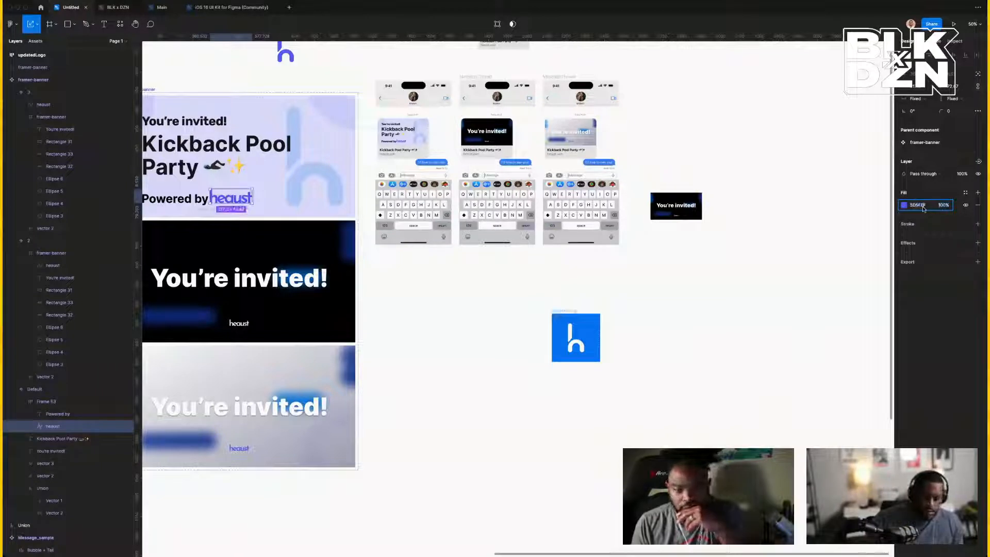
type("116AF0")
key("Return")
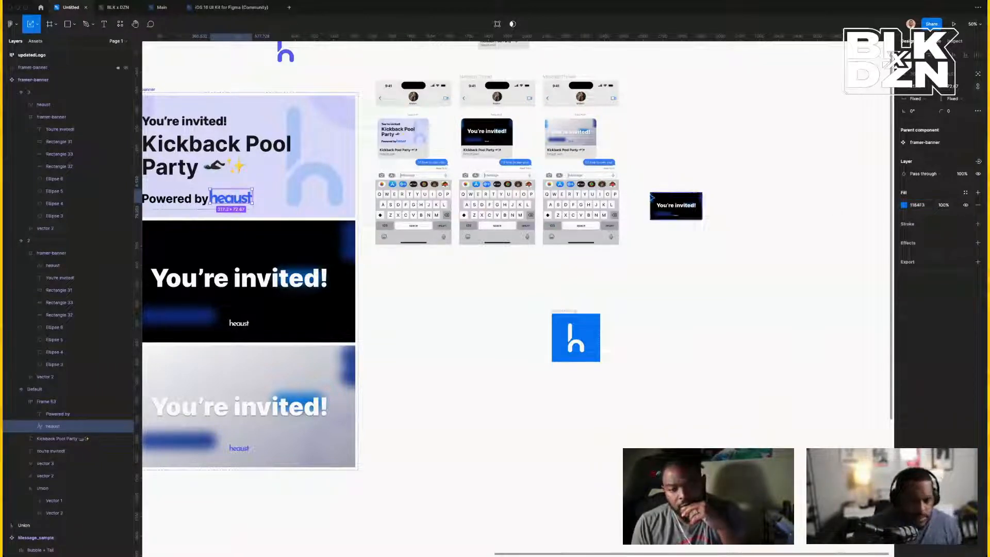
left_click(559, 264)
scroll(558, 264, "left", 1)
scroll(574, 242, "left", 6)
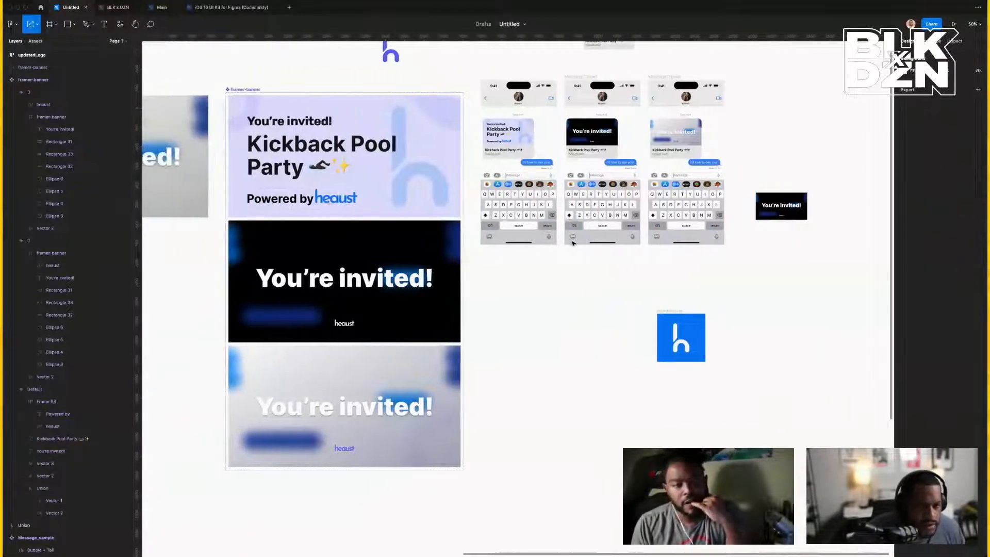
scroll(311, 216, "left", 2)
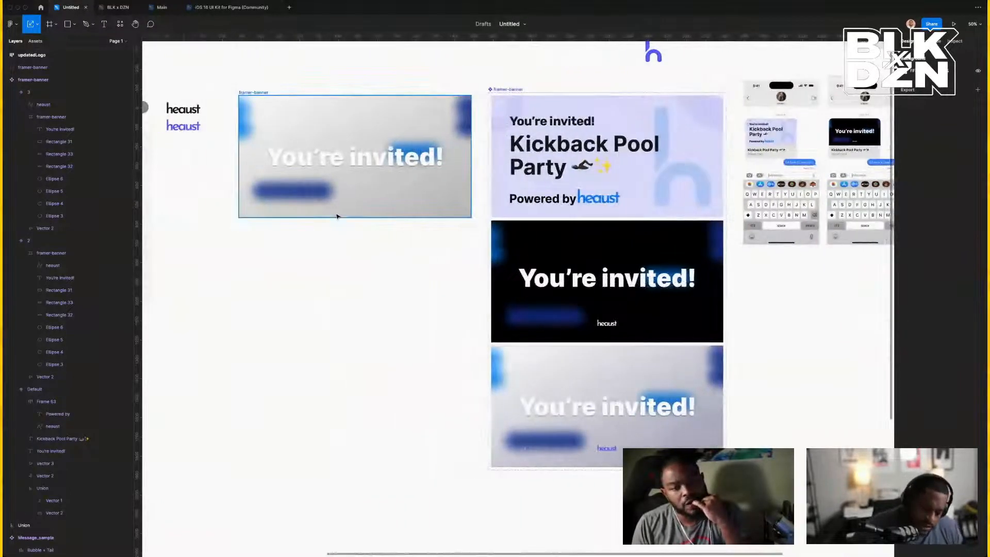
scroll(564, 157, "right", 8)
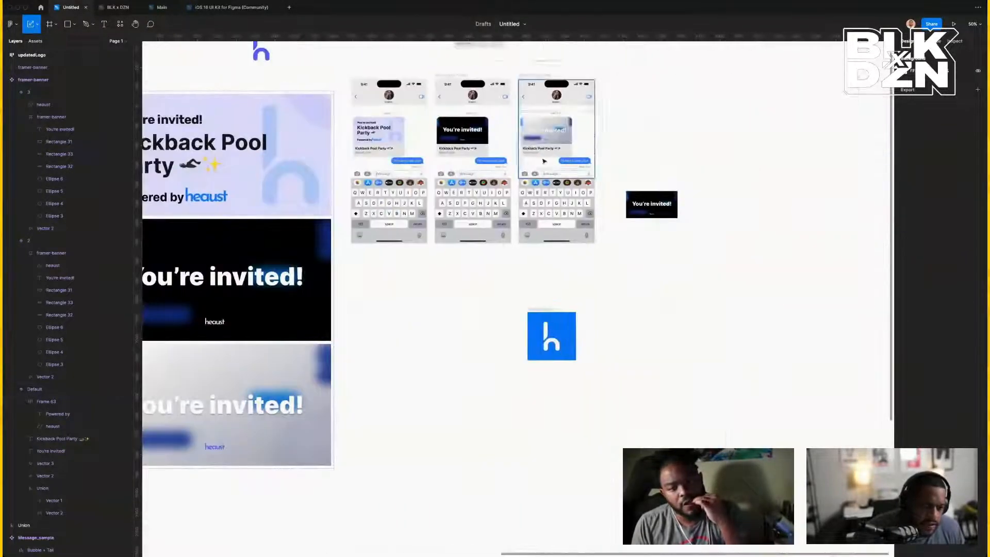
Select Group 66 inside the first phone mockup.
left_click(372, 149)
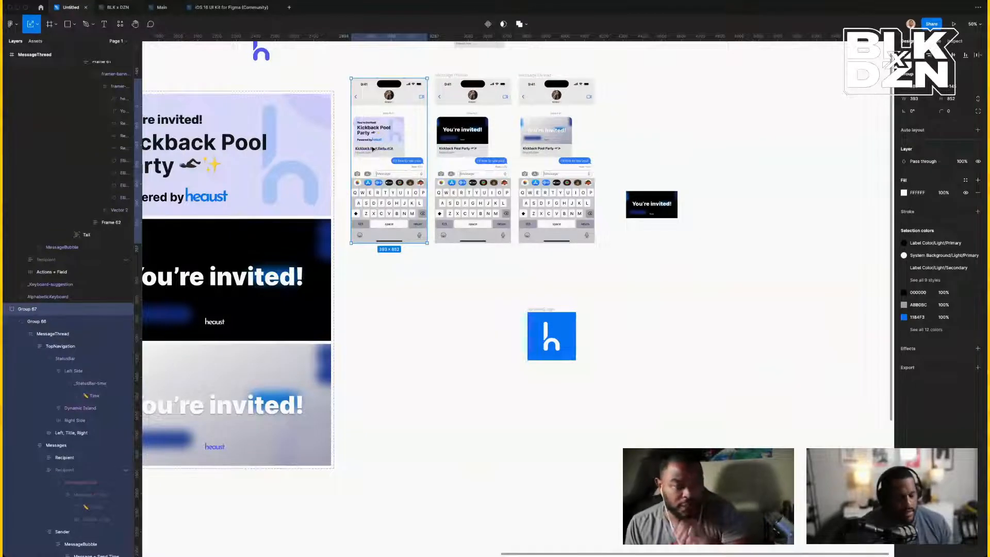
scroll(372, 149, "up", 5)
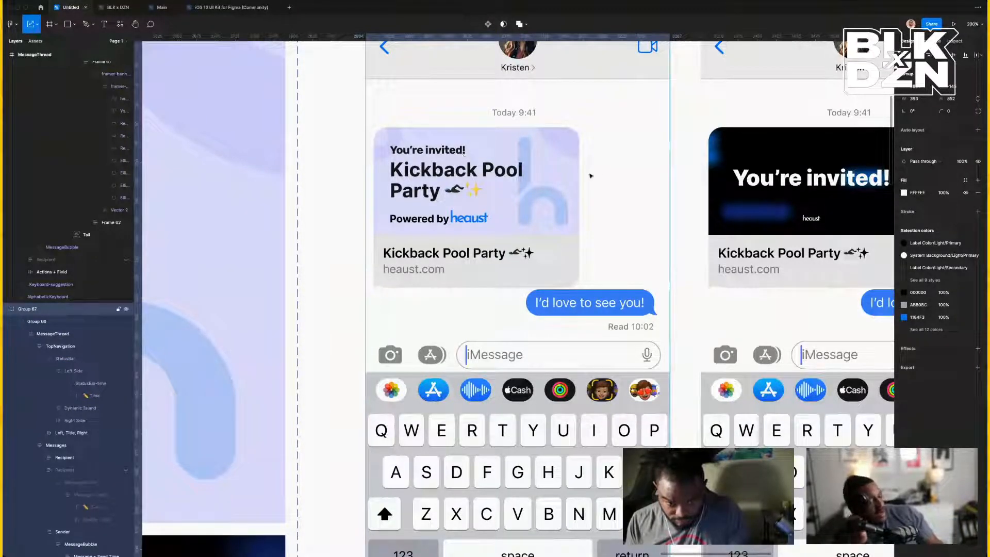
key("Return")
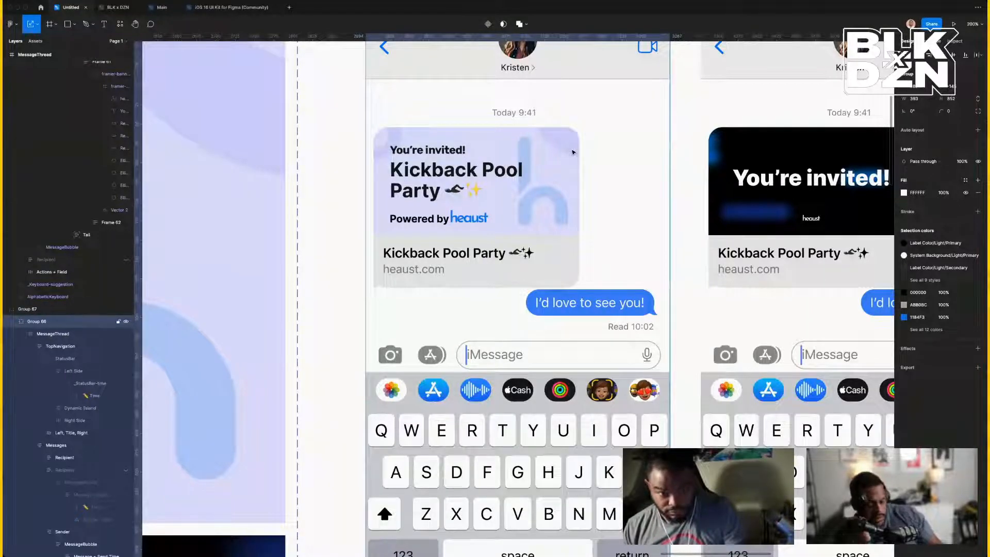
scroll(554, 154, "left", 5)
Detach Vector 3's iris/100 style and fill the faint h shape with 1184F3.
left_click(466, 139, "super")
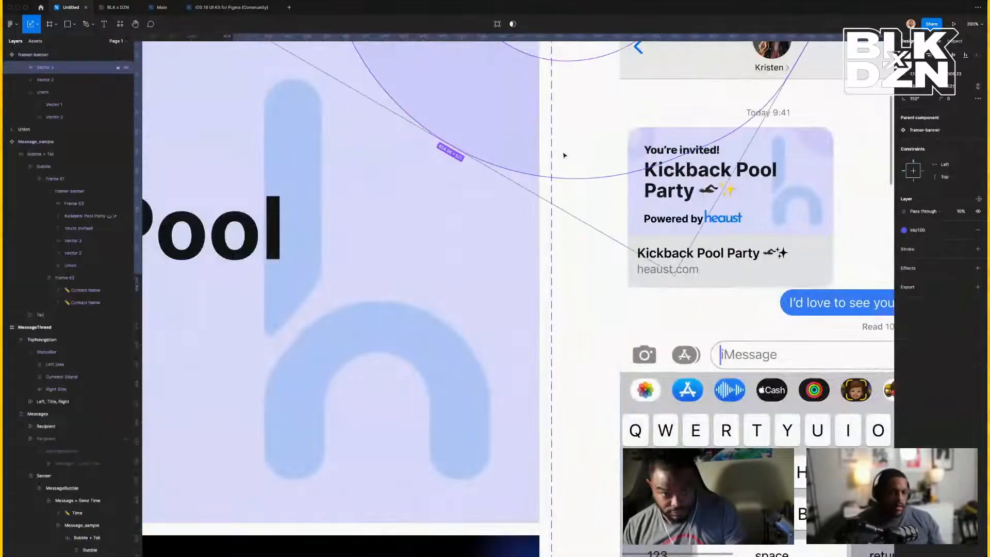
left_click(976, 231)
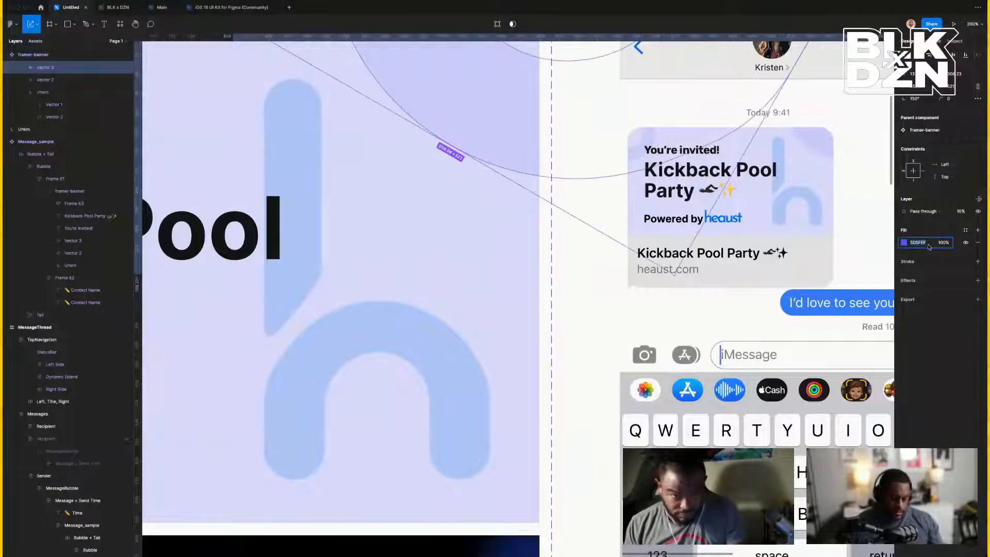
type("1184F3")
key("Return")
key("super+minus")
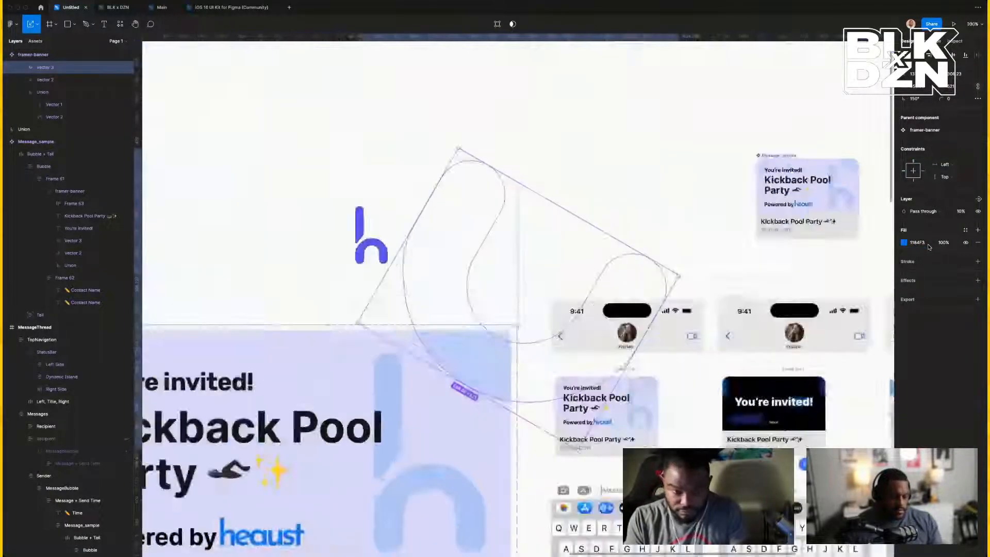
key("super+minus")
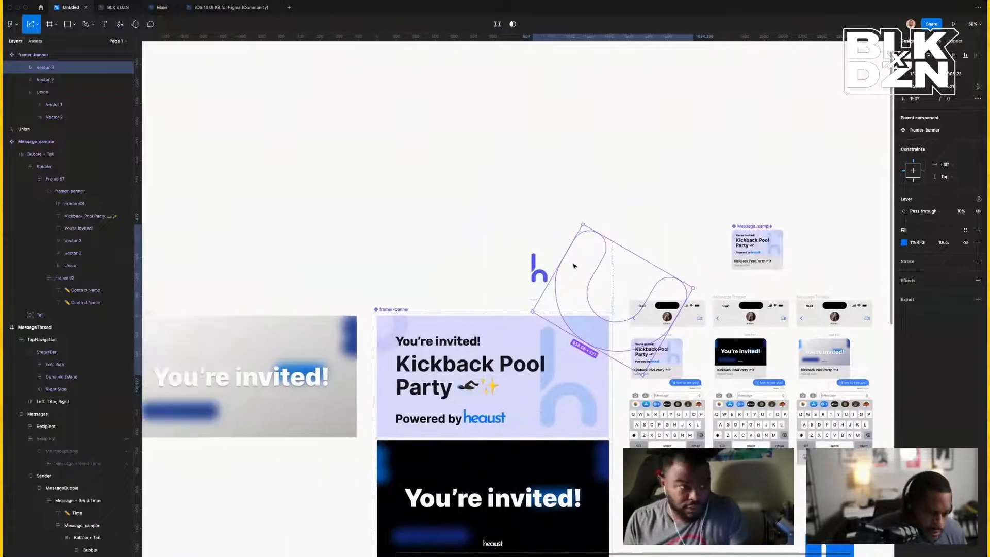
scroll(573, 266, "left", 6)
left_click(629, 359)
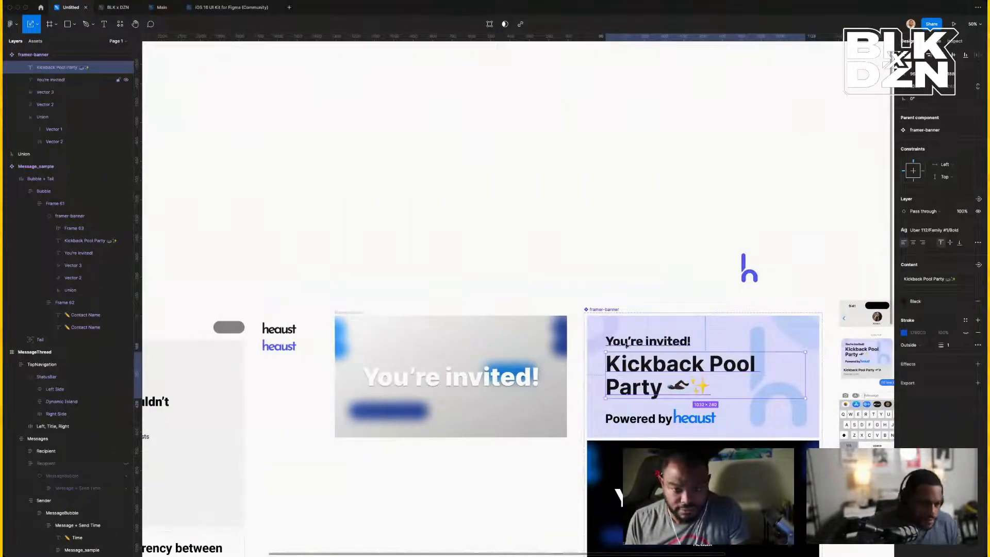
left_click(626, 344)
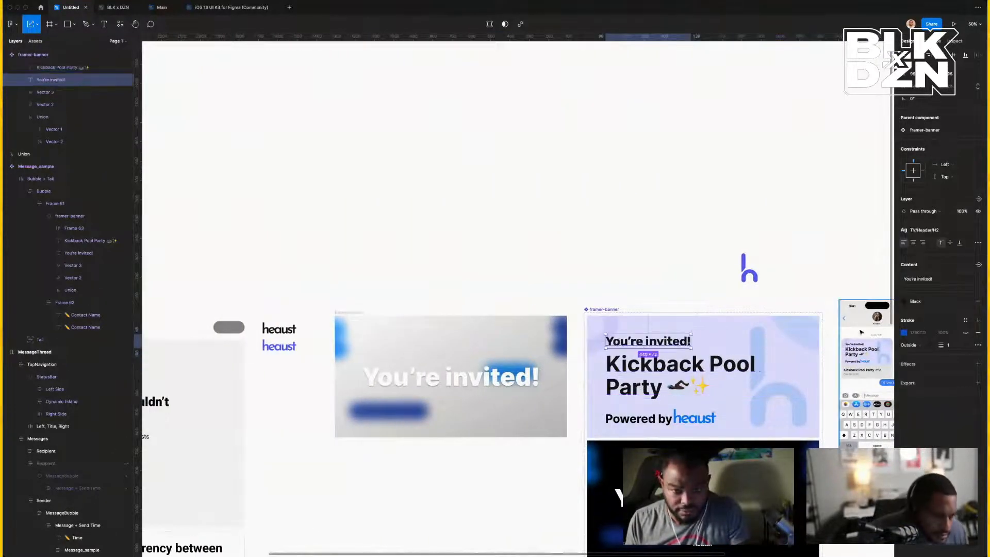
Remove the You're invited! heading's outline and apply the LinkedIn colour style to its fill.
left_click(965, 334)
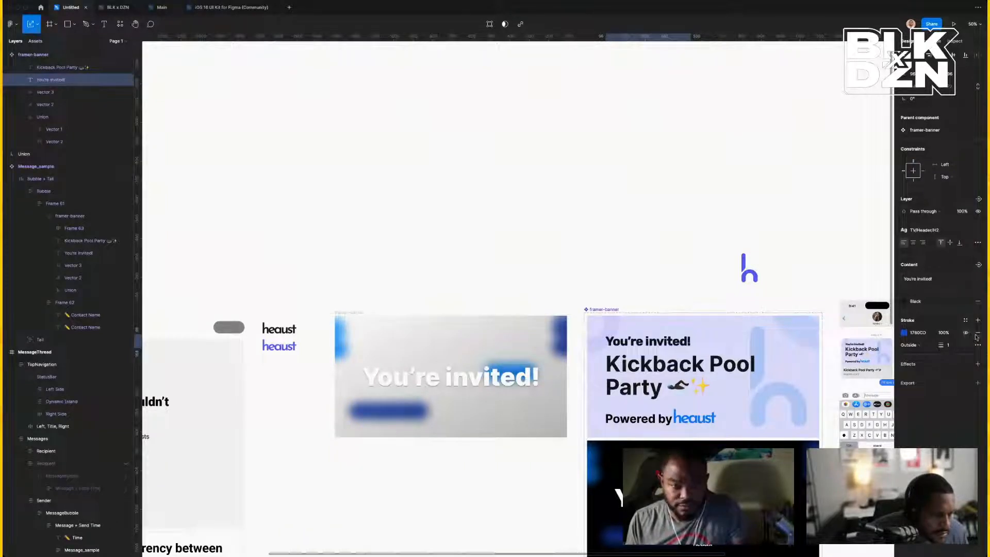
left_click(977, 335)
left_click(916, 301)
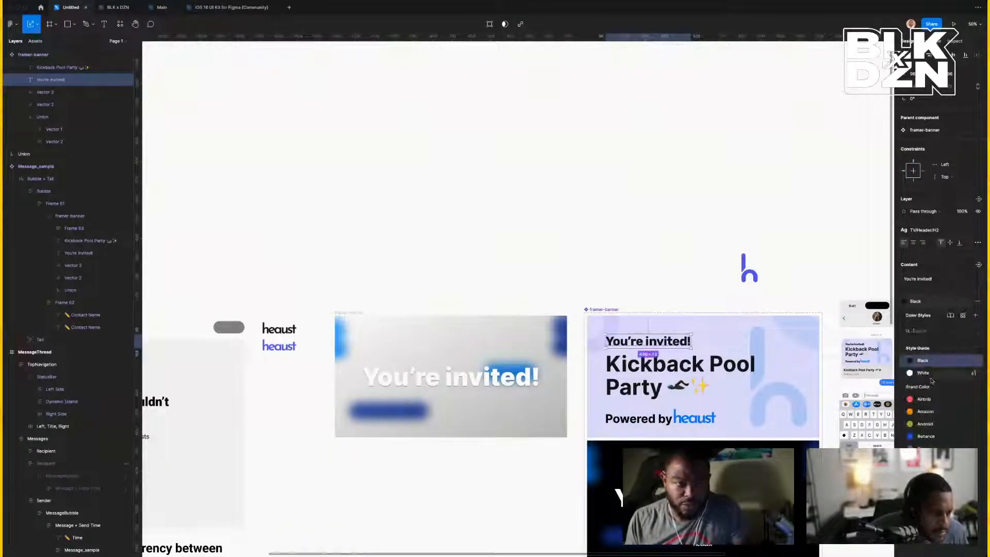
scroll(932, 380, "down", 8)
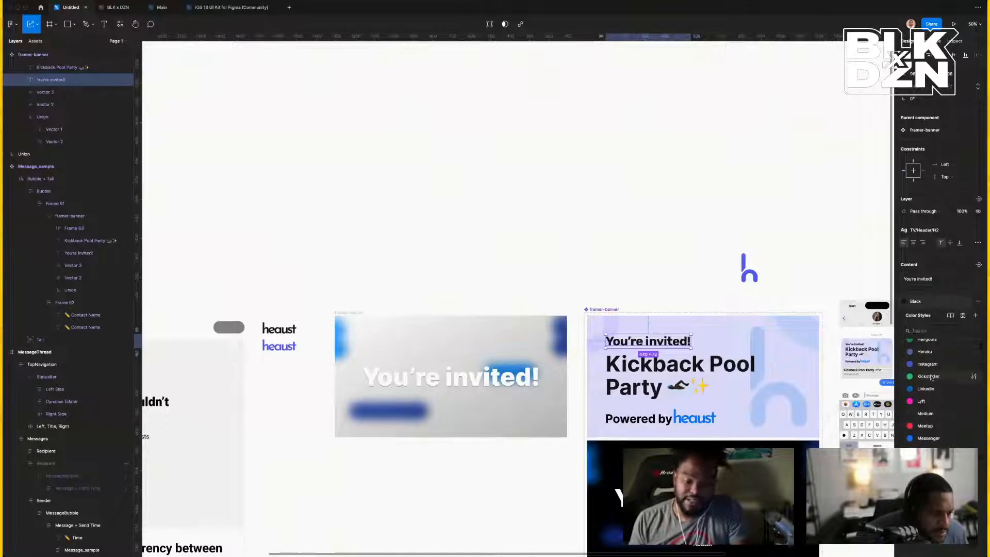
key("Escape")
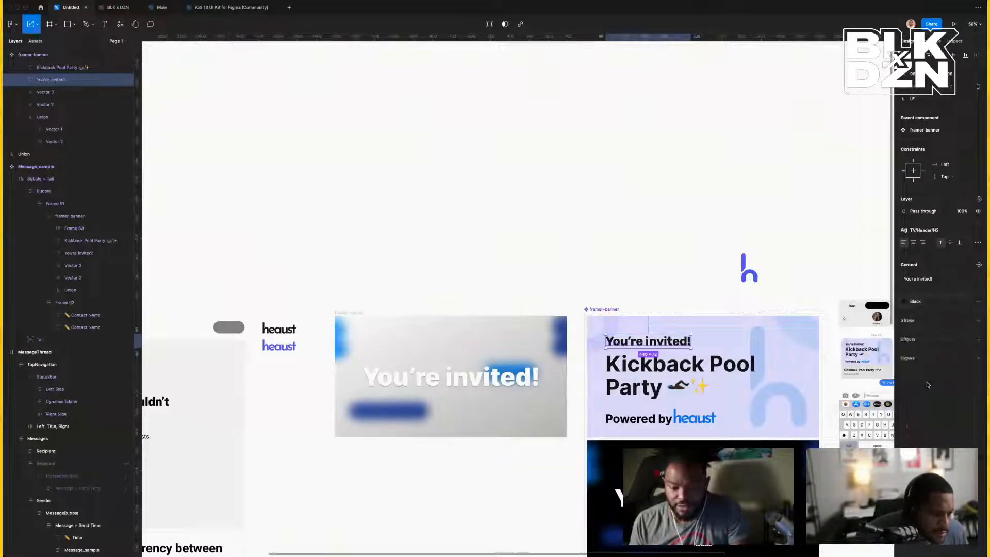
scroll(753, 270, "right", 5)
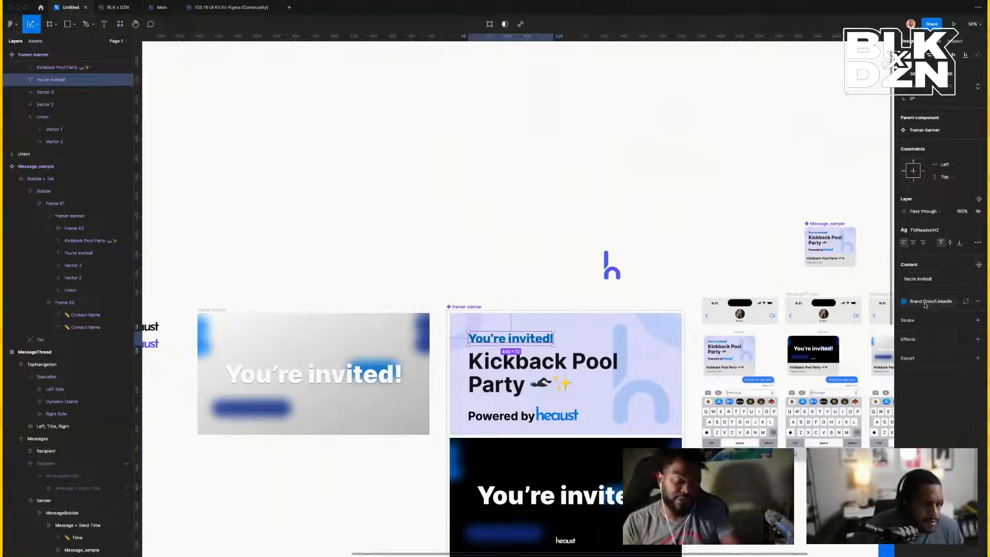
Detach the heading's fill, set it to 1184F3, and darken it to a deep blue.
left_click(965, 301)
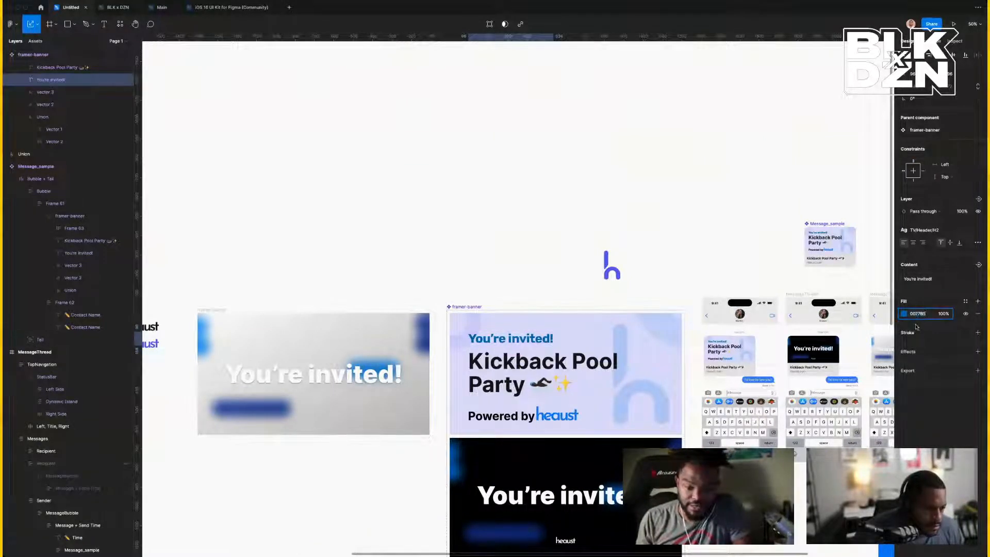
key("Return")
left_click(904, 313)
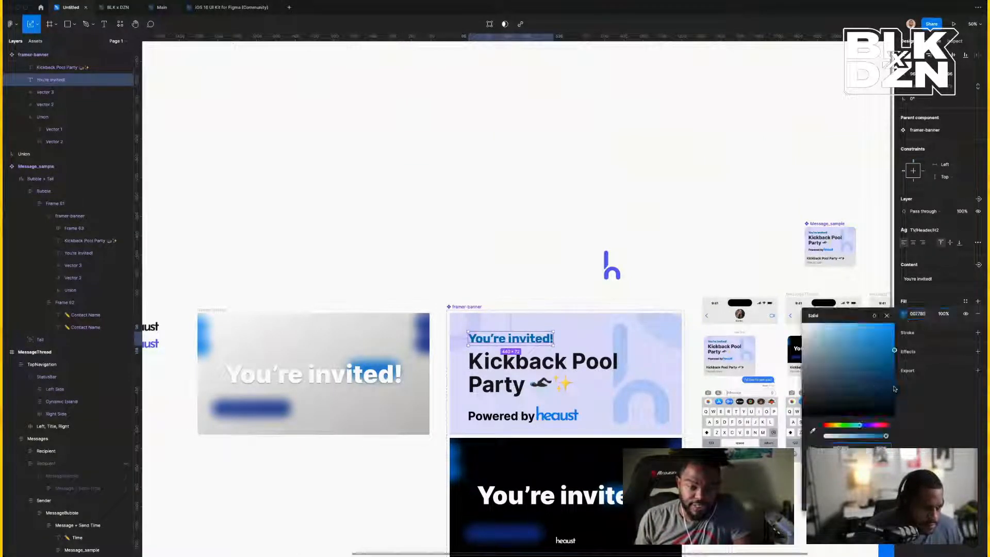
left_click(894, 385)
left_click_drag(894, 386, 894, 384)
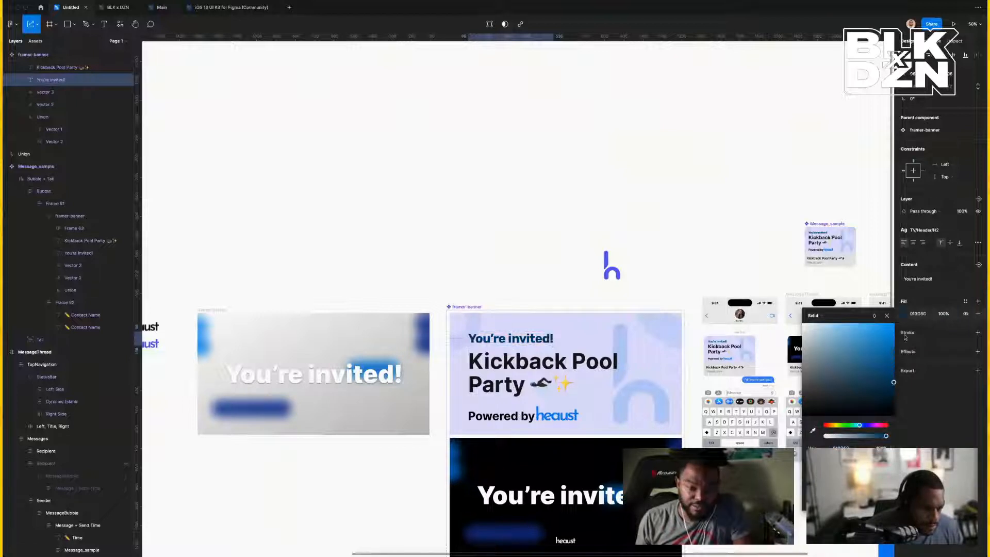
left_click(927, 313)
type("1184F3")
key("Return")
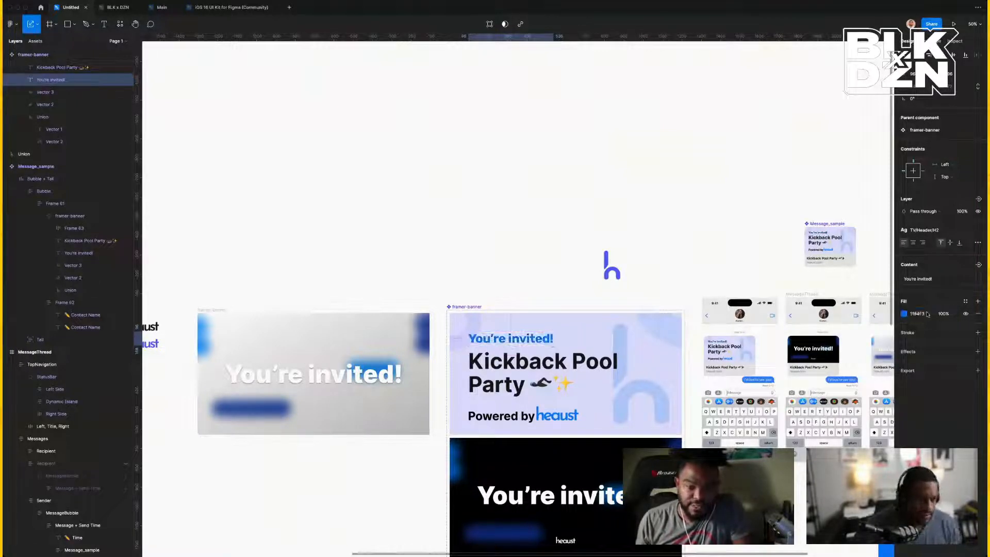
left_click(904, 314)
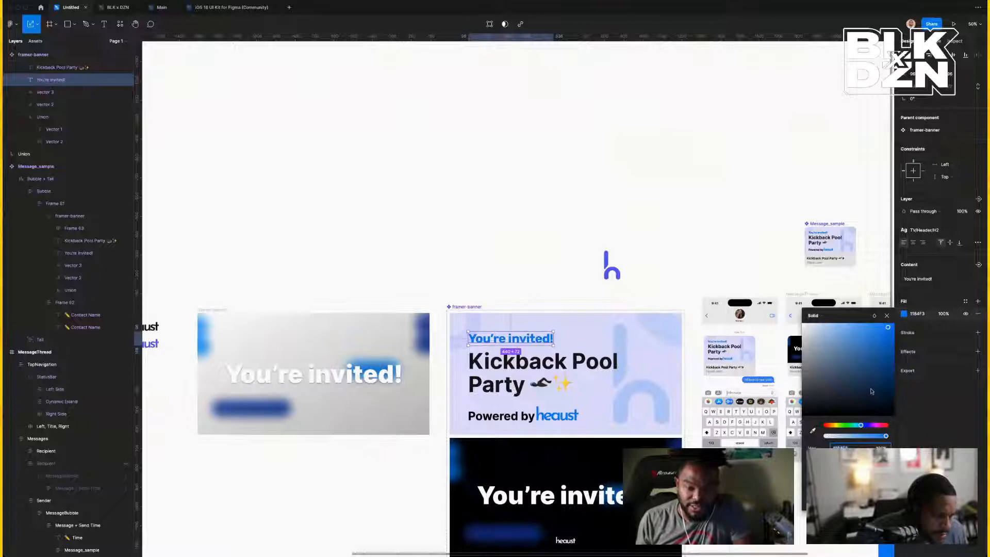
left_click_drag(890, 386, 890, 369)
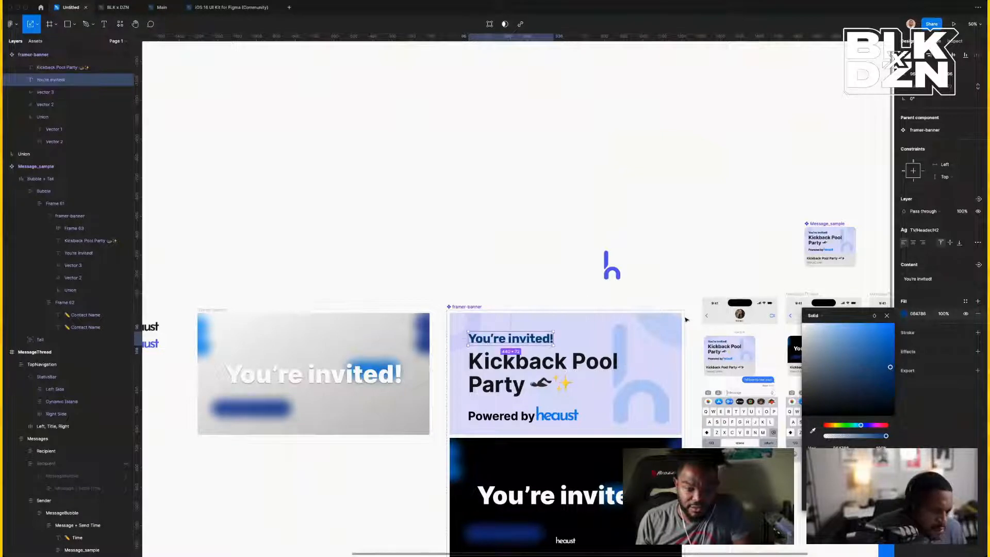
left_click(663, 276)
Zoom to the first phone mockup and pan until the full framer-banner is visible.
scroll(663, 276, "left", 1)
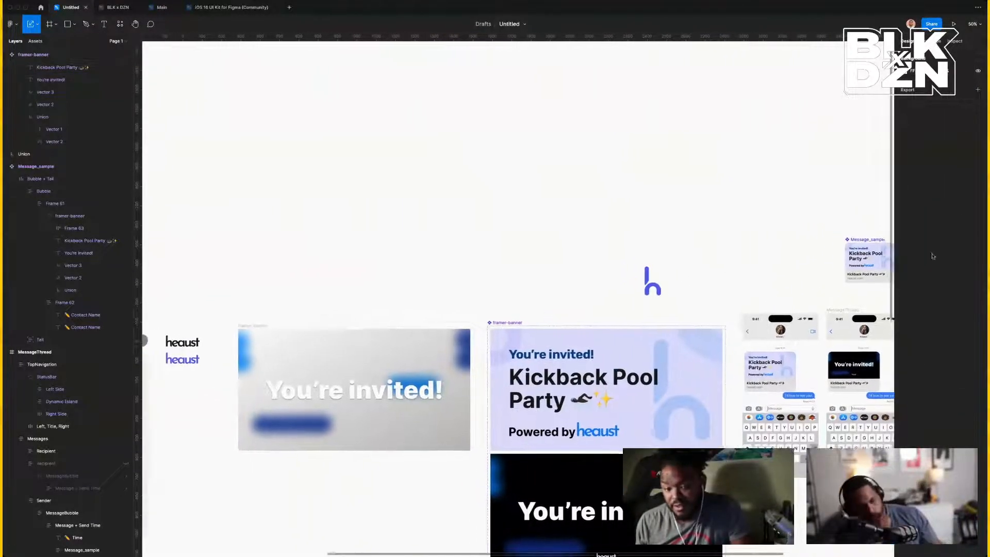
scroll(585, 339, "down", 3)
scroll(585, 338, "right", 2)
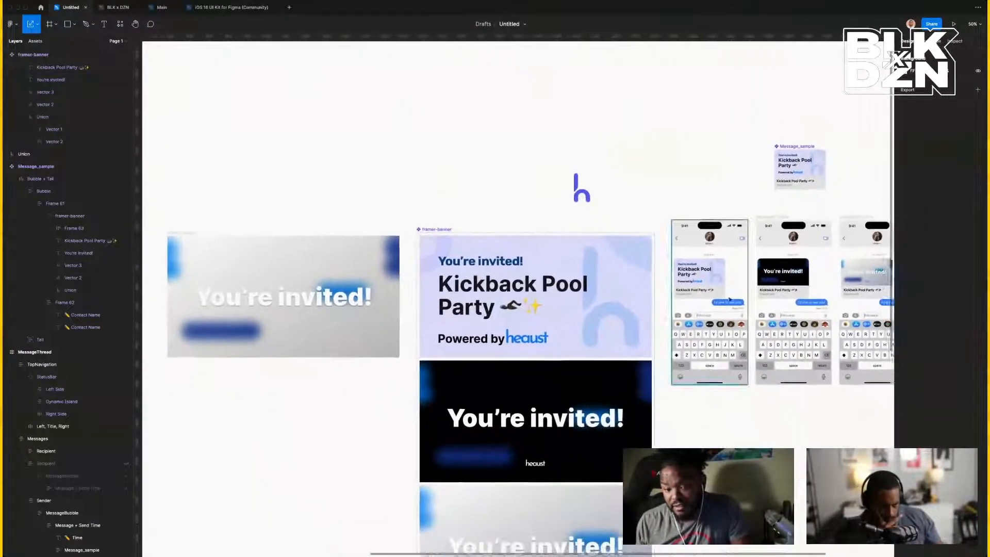
left_click(680, 209)
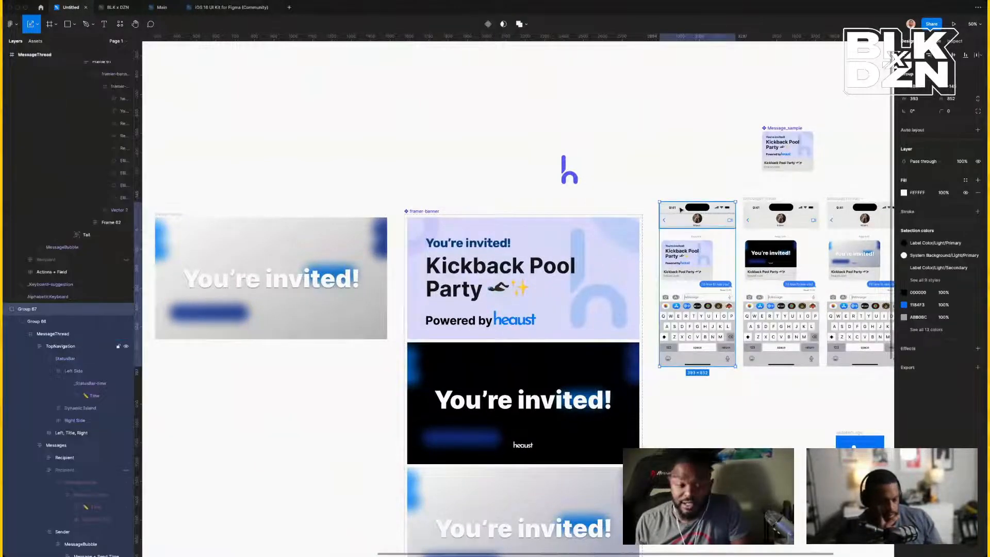
key("shift+2")
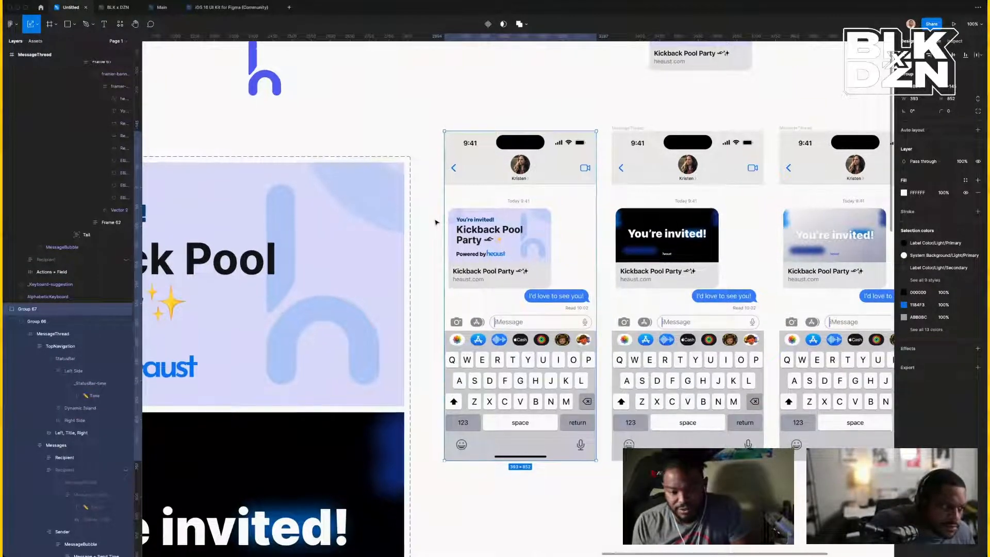
scroll(436, 222, "down", 2)
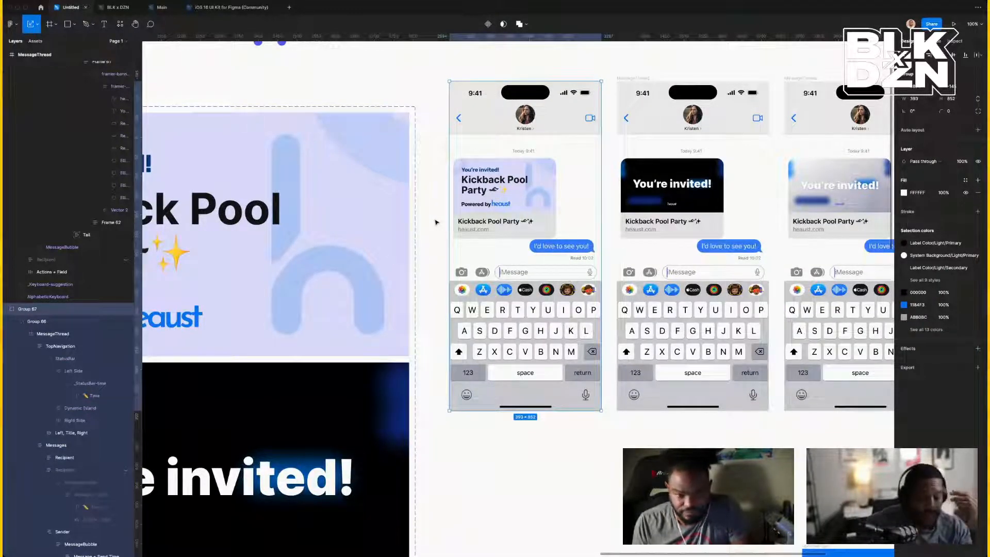
scroll(435, 222, "left", 6)
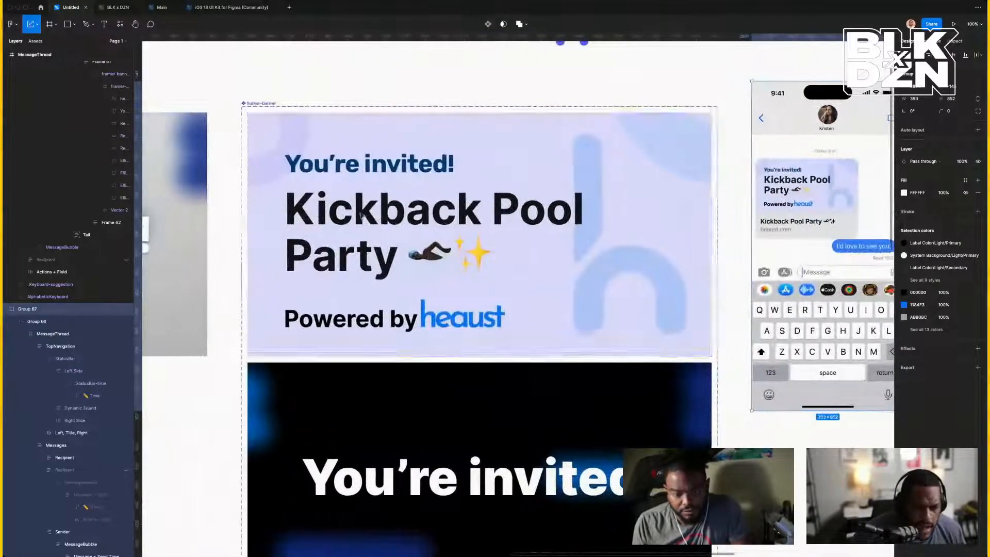
Distribute You're invited!, Kickback Pool Party and Powered by heaust vertically with 32 spacing.
double_click(326, 162)
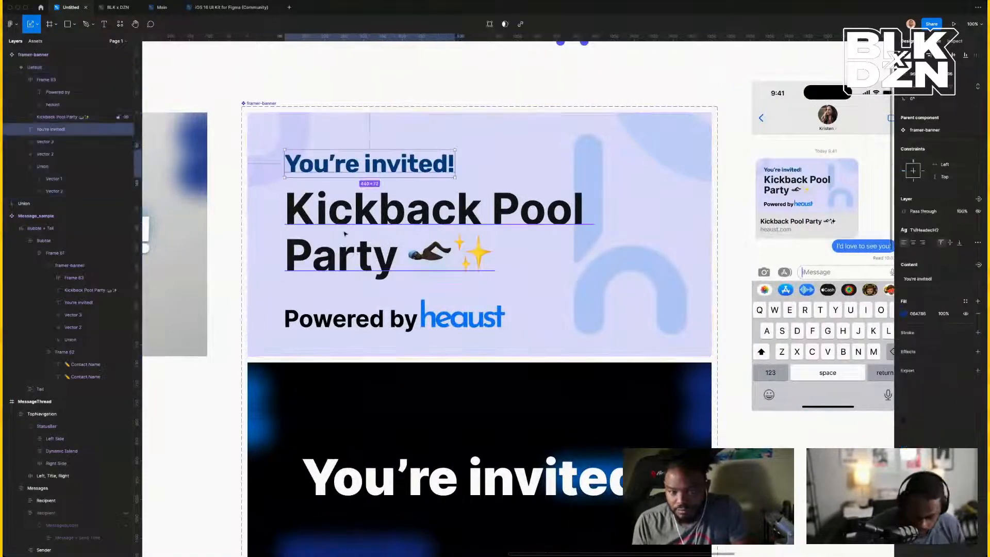
left_click(361, 319, "shift")
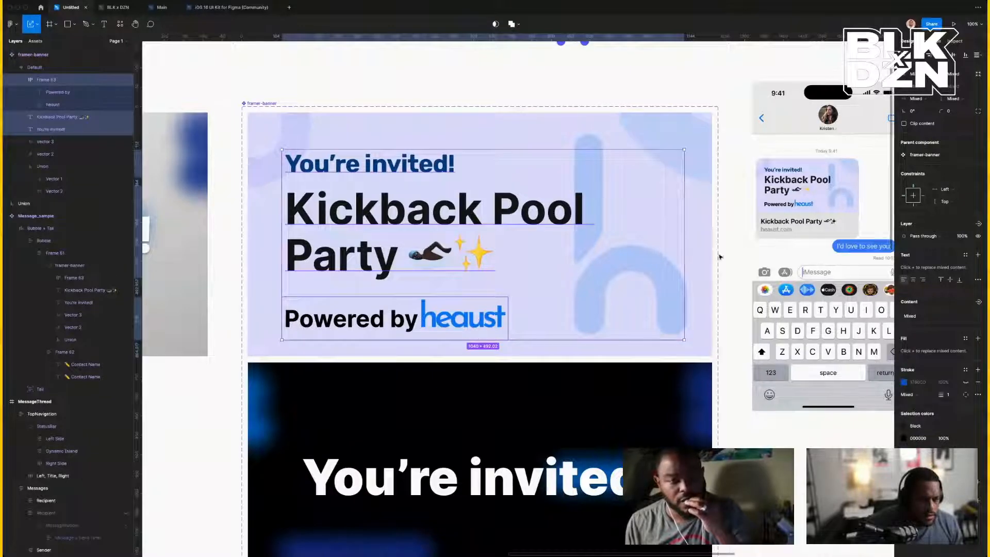
left_click(980, 55)
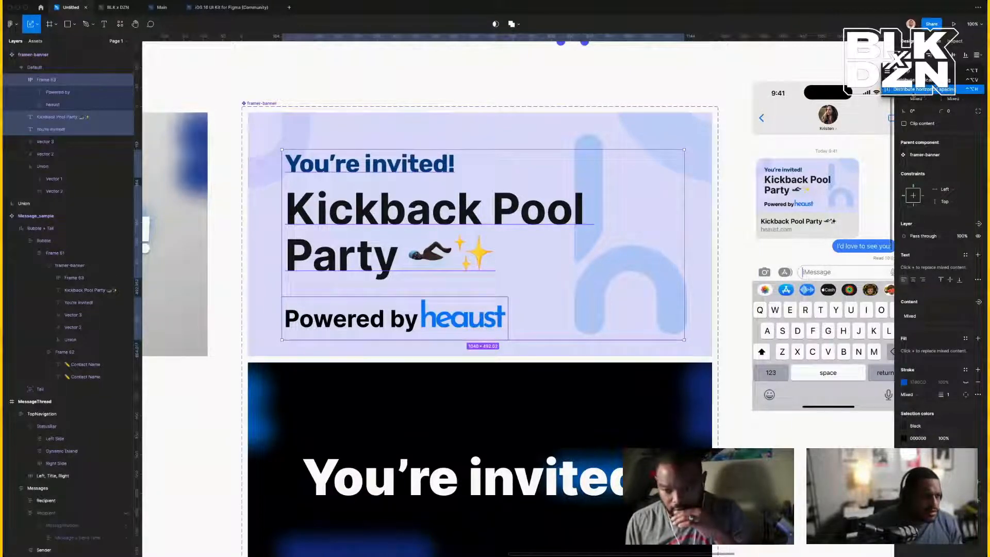
left_click(959, 81)
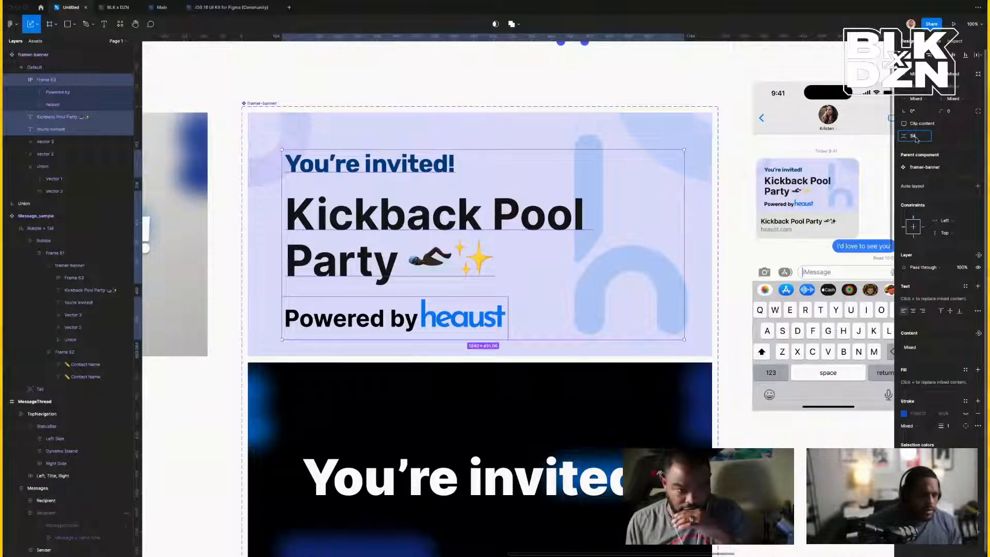
type("32")
key("Return")
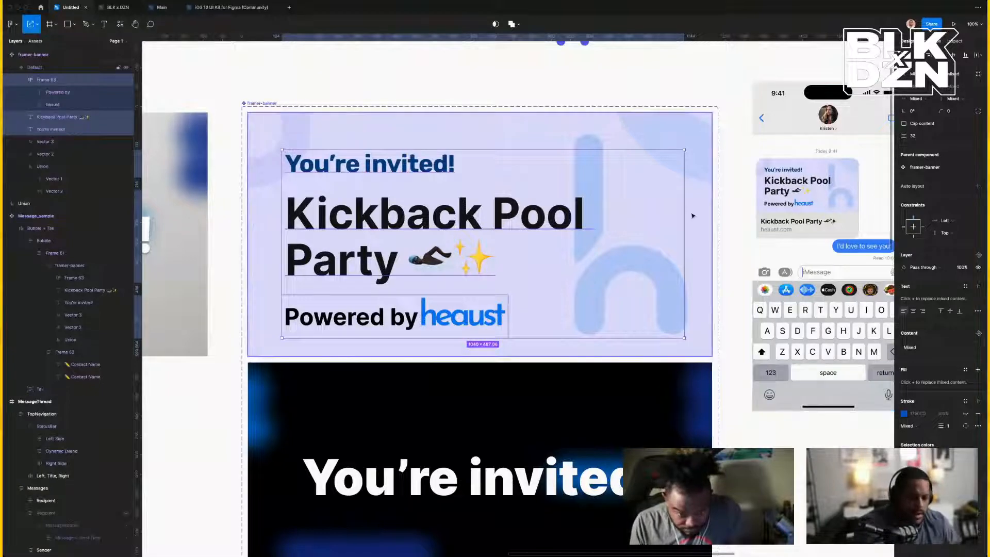
scroll(544, 115, "right", 5)
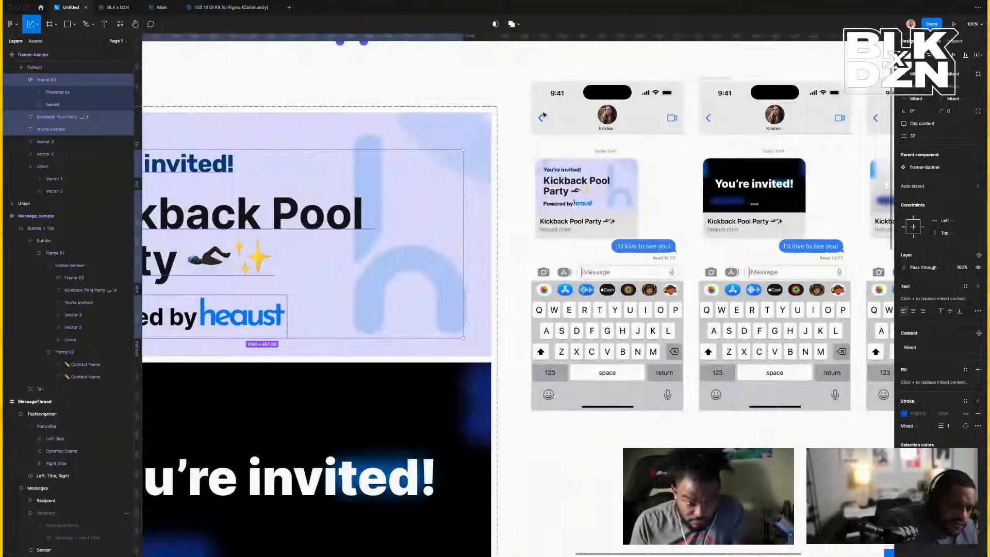
scroll(544, 114, "right", 6)
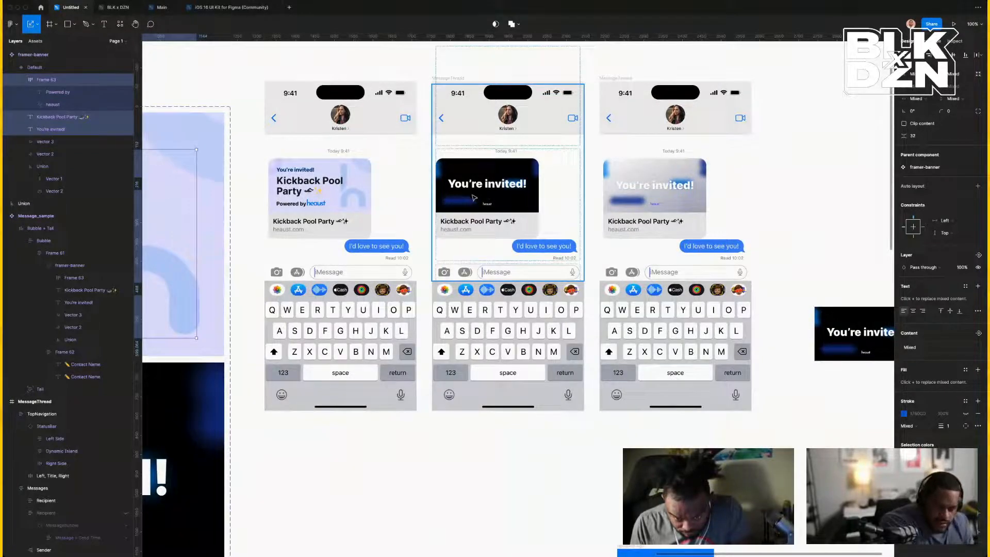
scroll(475, 197, "left", 3)
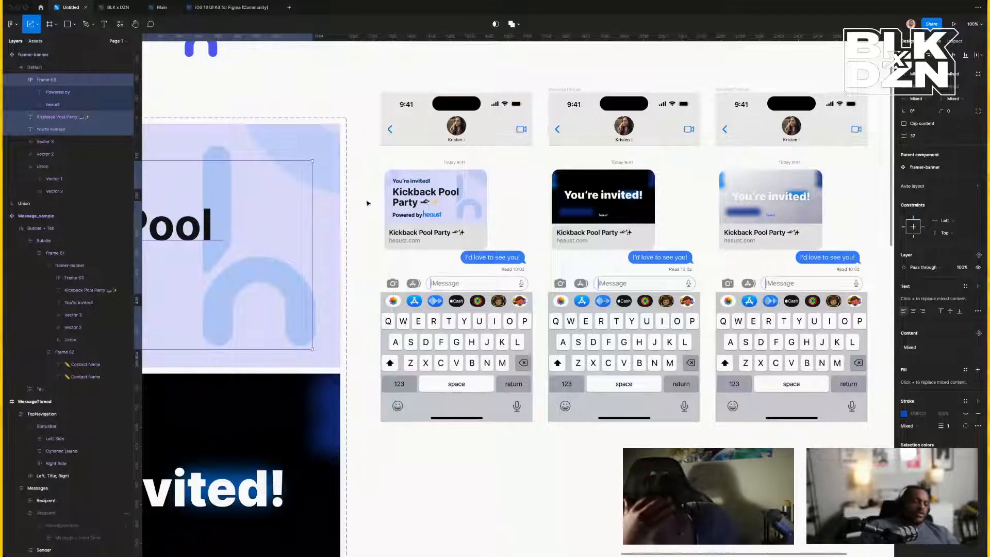
scroll(368, 203, "left", 7)
scroll(460, 224, "left", 4)
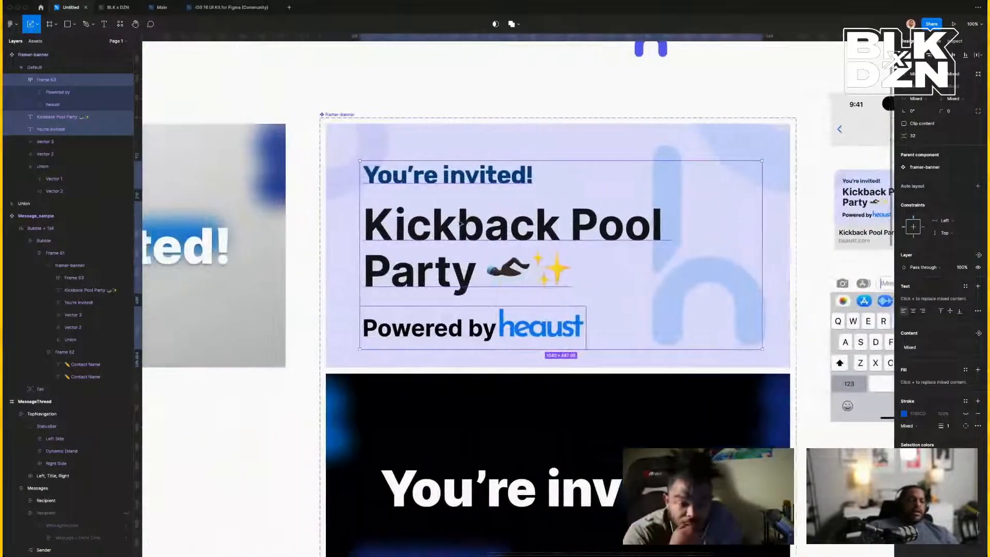
scroll(474, 331, "right", 5)
scroll(474, 331, "right", 1)
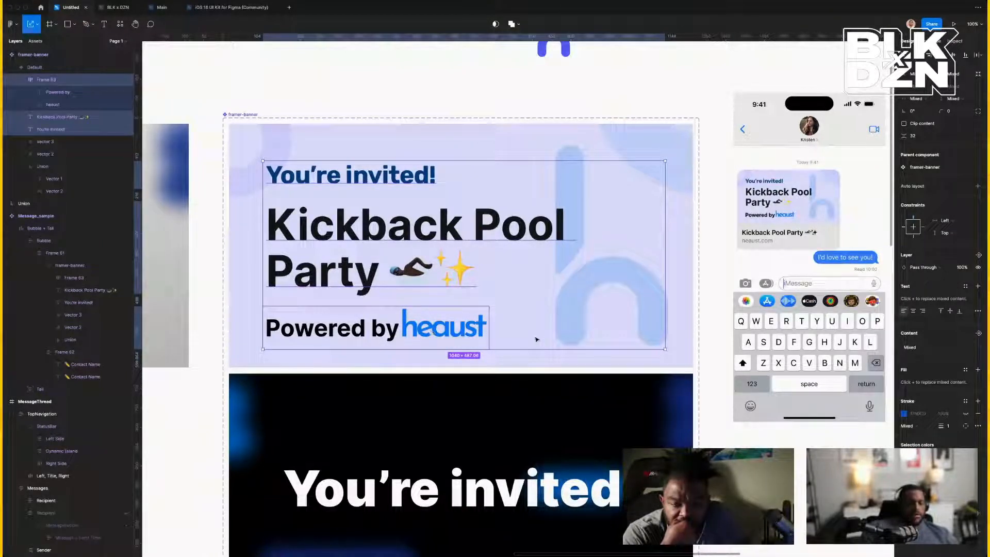
scroll(410, 319, "right", 5)
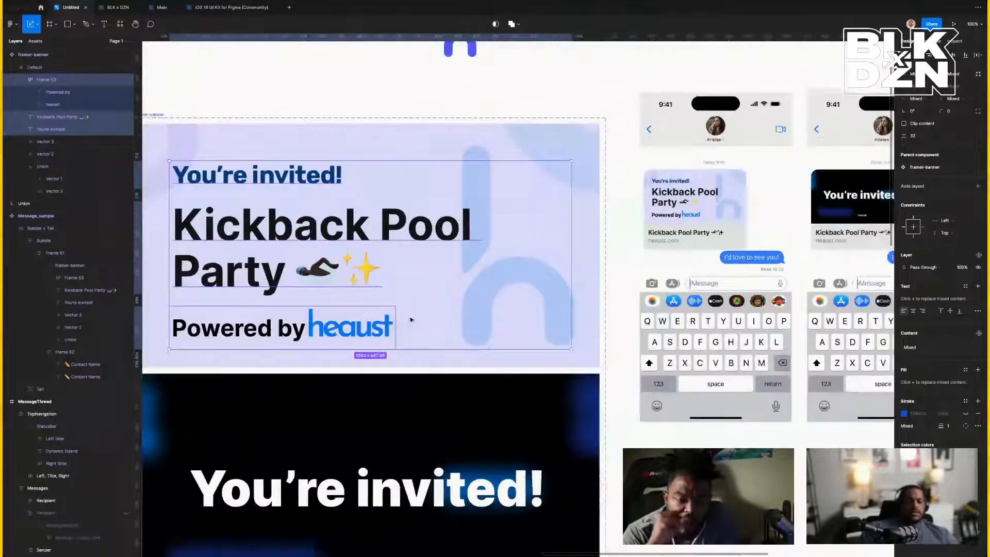
scroll(410, 320, "left", 10)
scroll(410, 319, "left", 5)
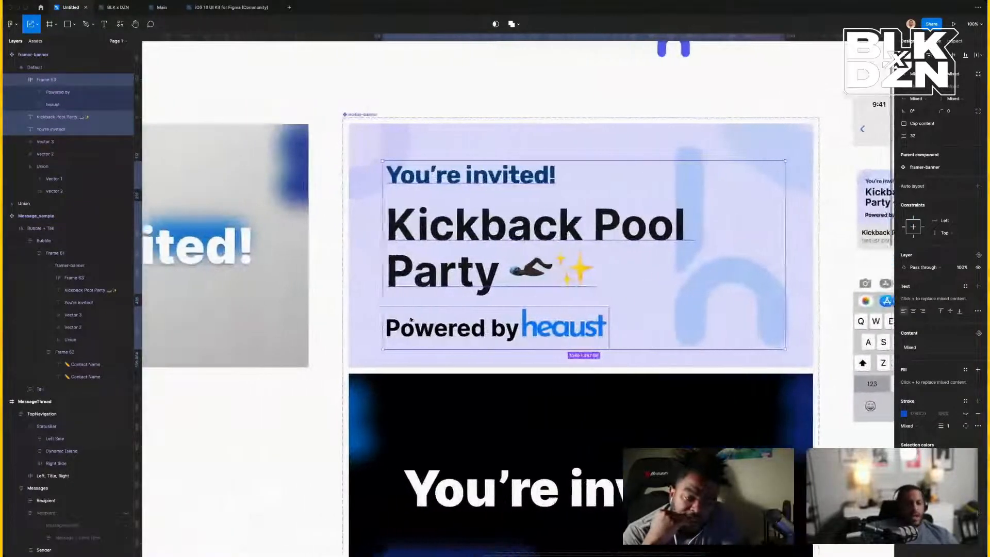
scroll(410, 320, "right", 8)
scroll(411, 319, "right", 10)
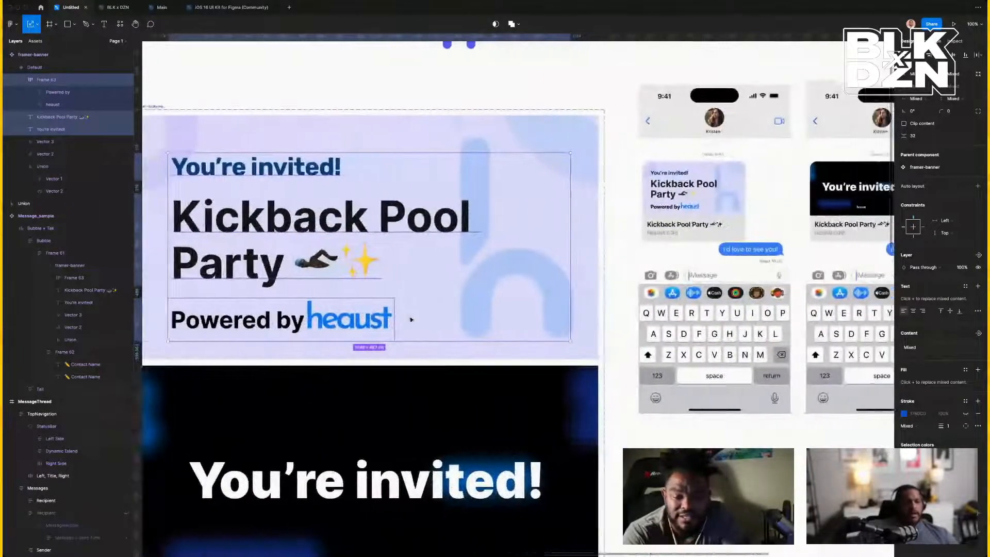
scroll(411, 319, "left", 12)
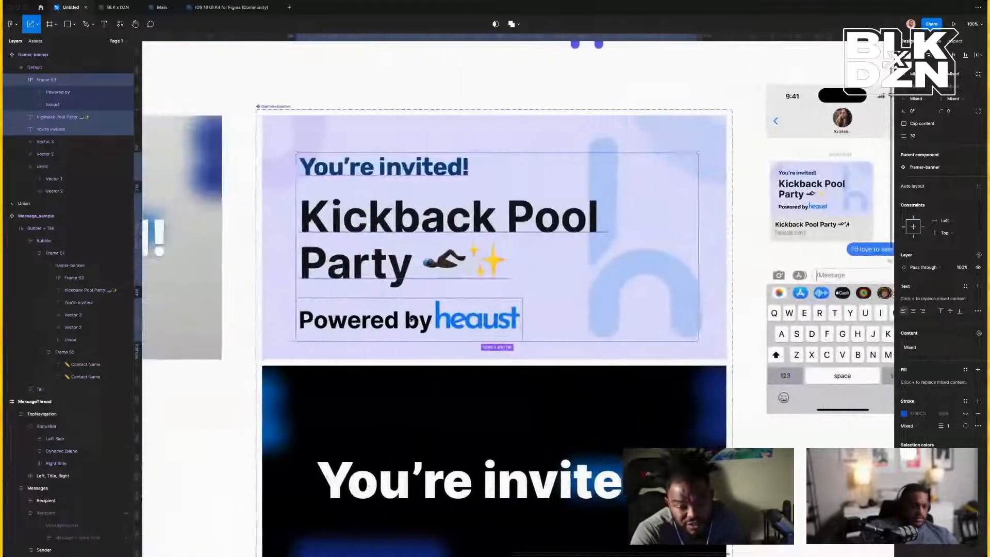
scroll(411, 319, "right", 4)
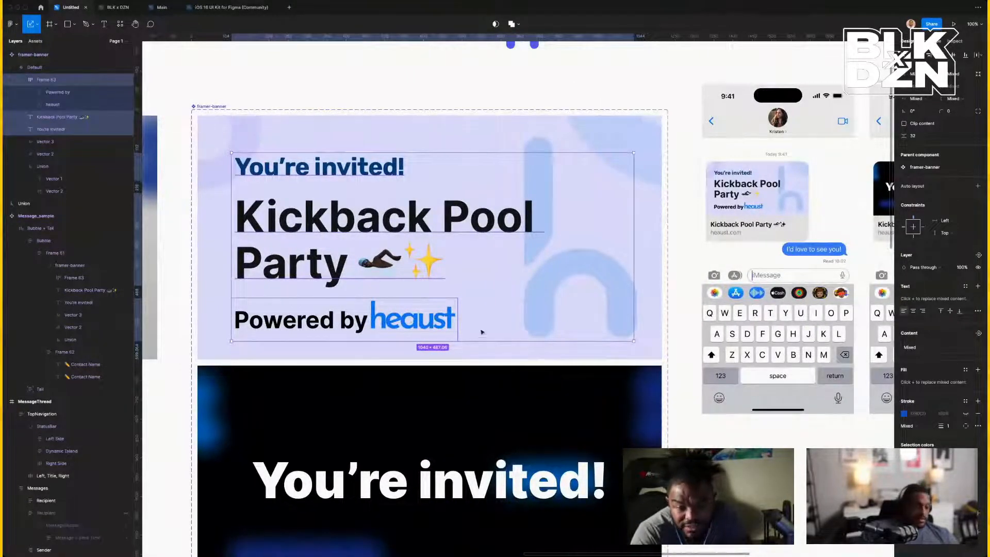
Check the heaust wordmark and faint h Union shape, then zoom out to the whole board.
double_click(400, 323)
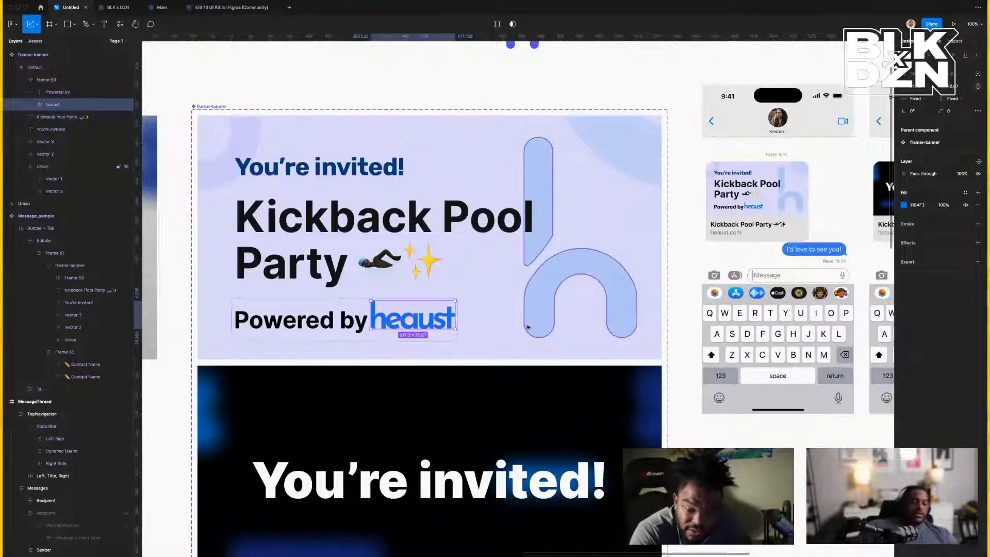
left_click(544, 306)
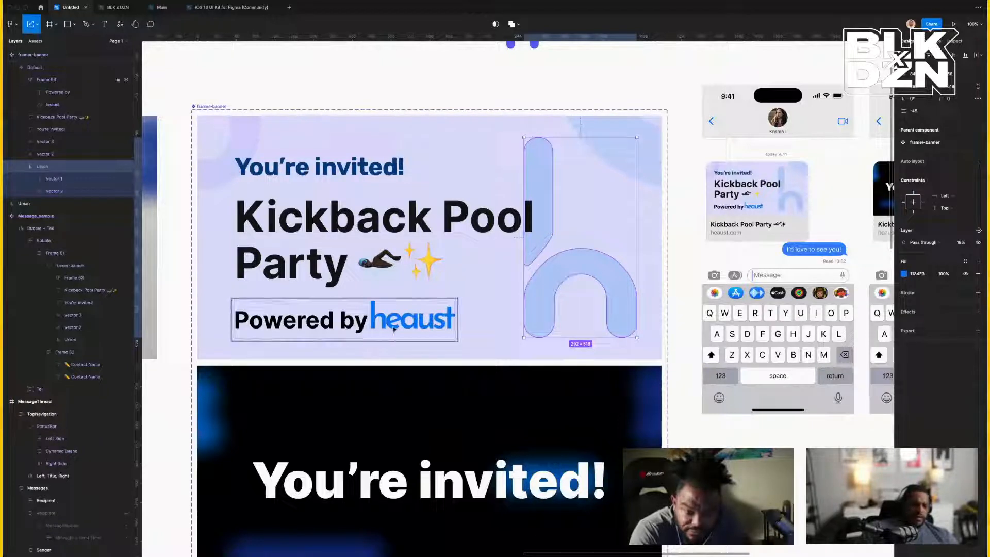
double_click(394, 329)
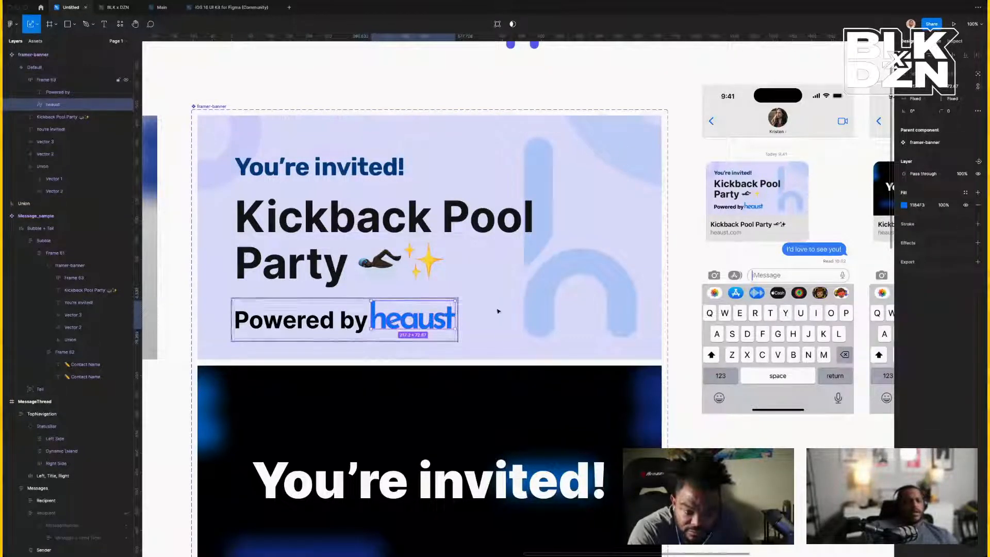
scroll(577, 309, "left", 2)
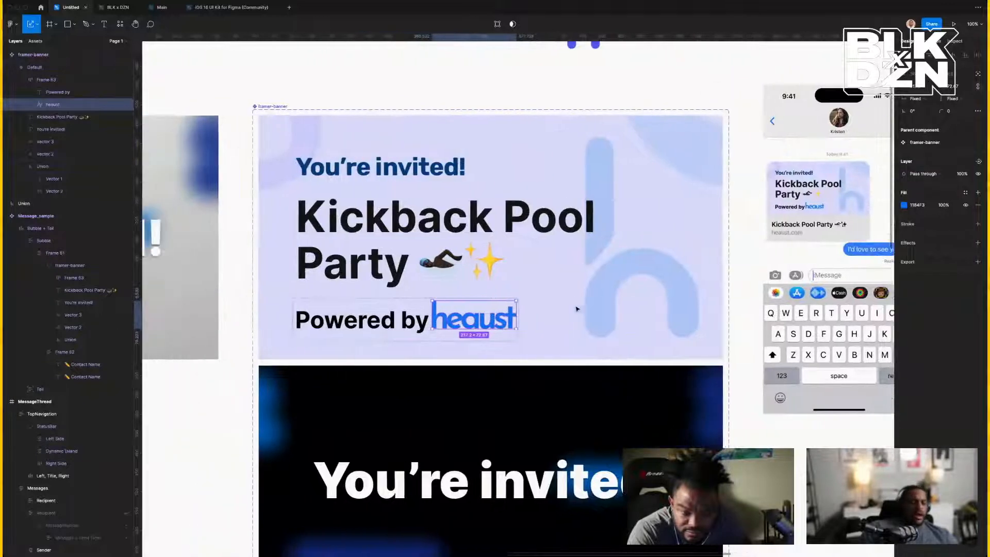
key("super+minus")
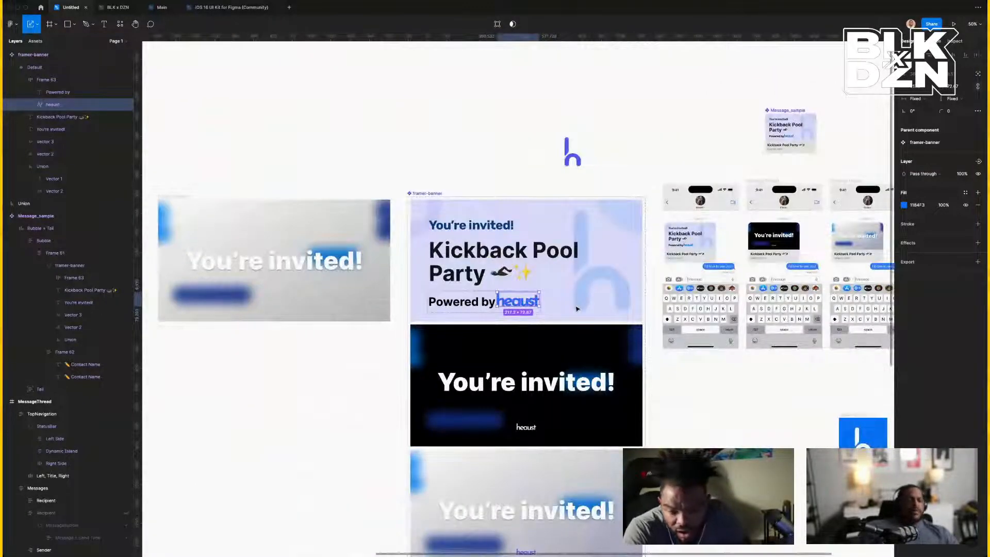
scroll(577, 309, "down", 1)
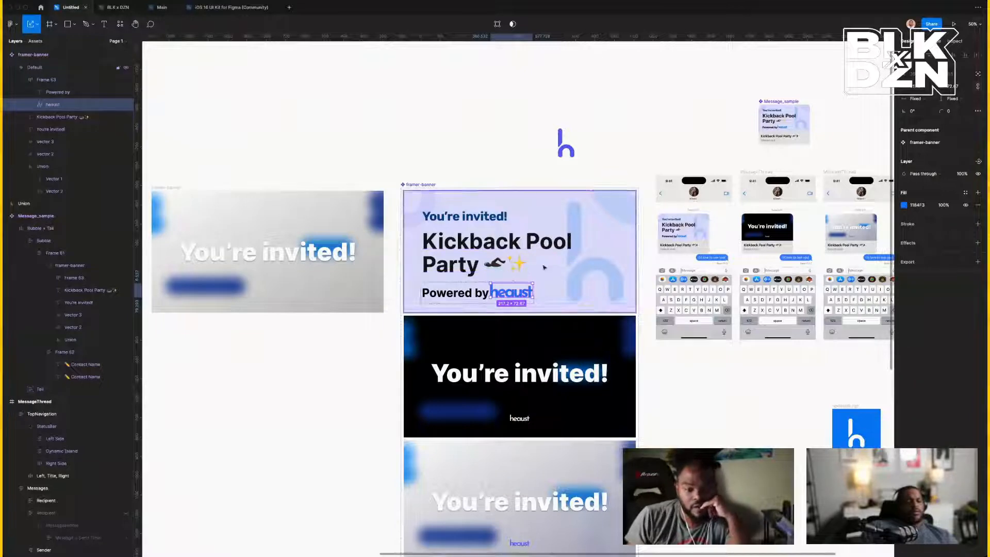
scroll(483, 255, "right", 6)
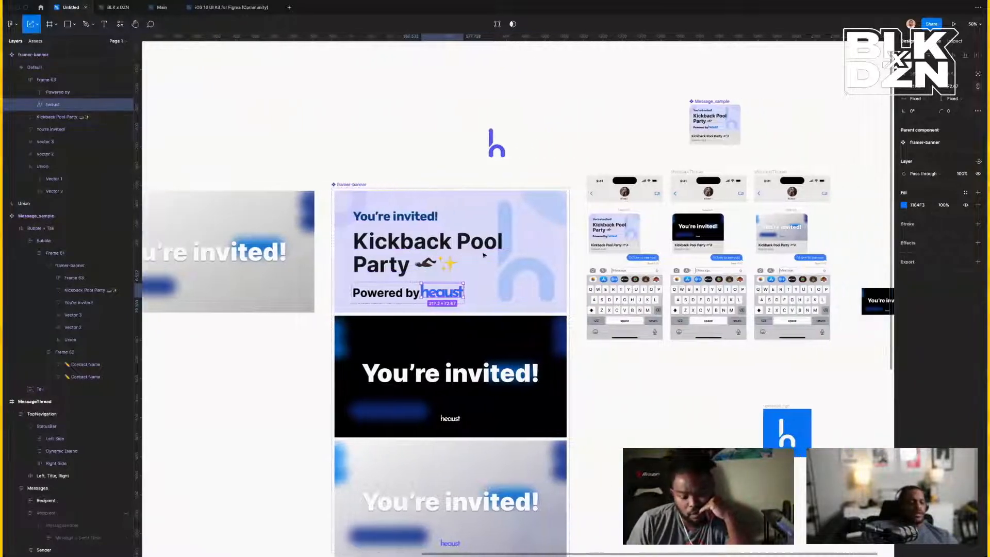
Delete the blue h logo frame by mistake, then restore it.
left_click(696, 406)
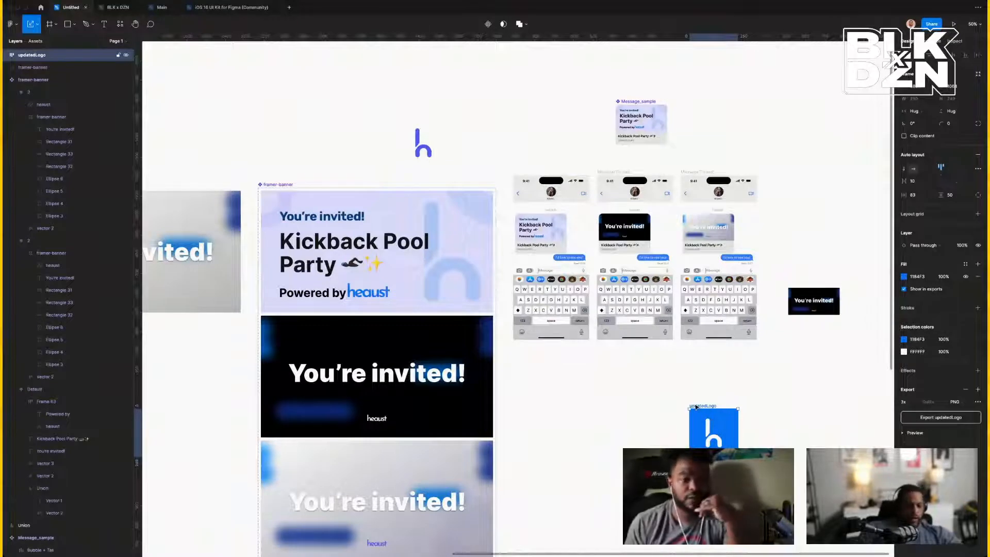
key("Delete")
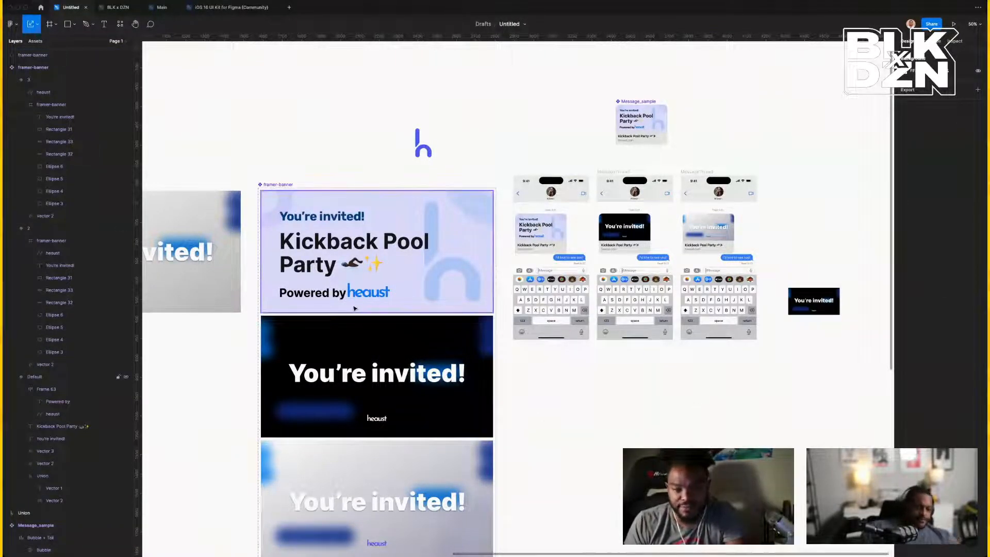
left_click(285, 252)
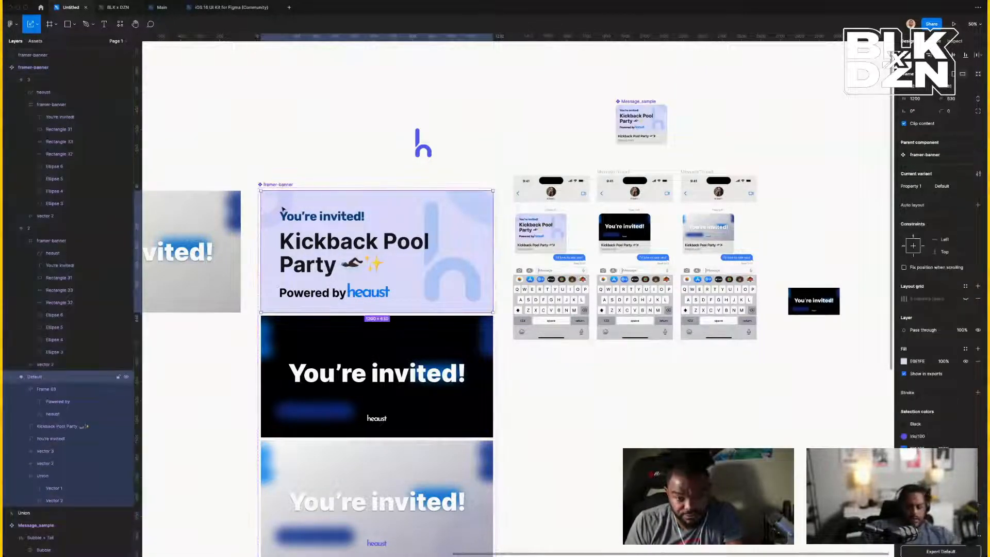
key("Escape")
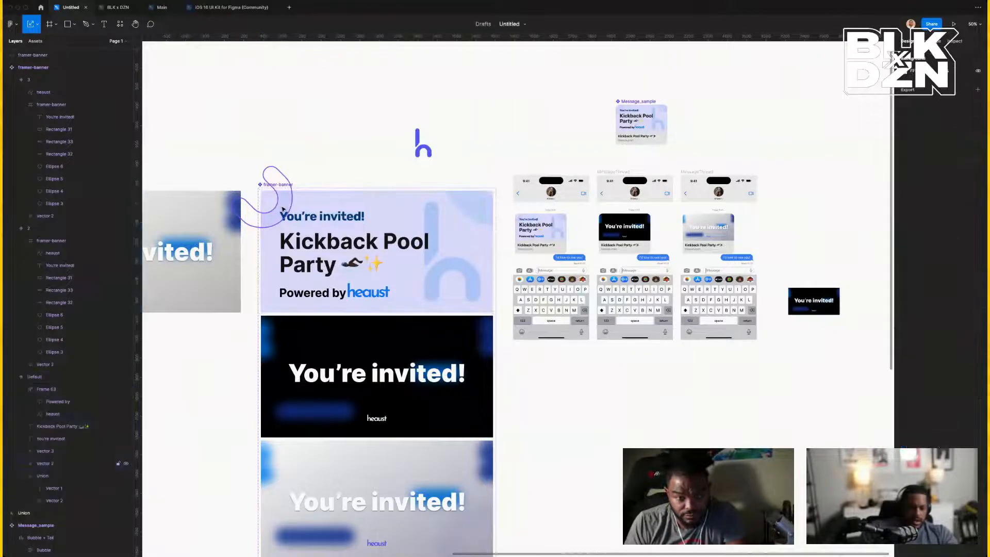
key("ctrl+v")
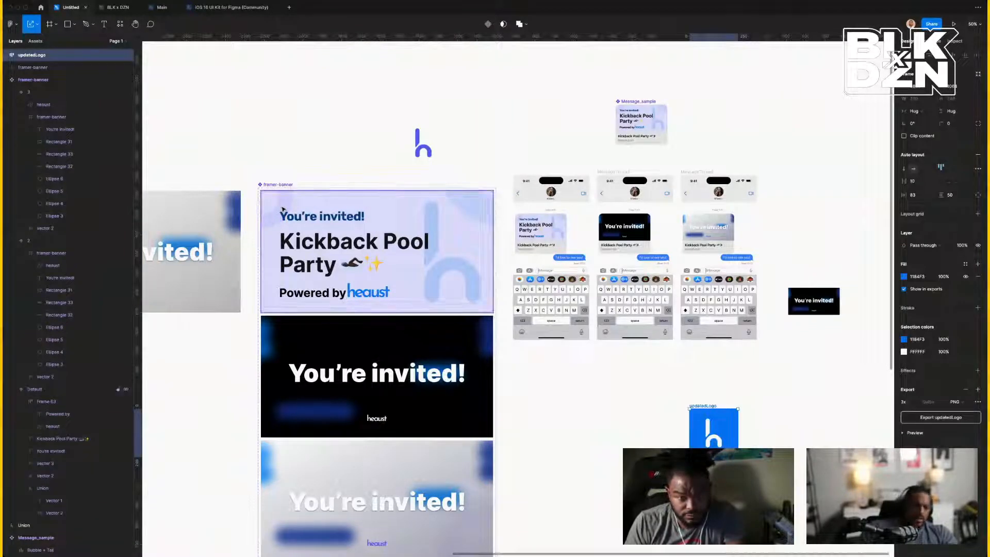
Duplicate the Kickback Pool Party banner variant with Ctrl+D and select the new copy.
left_click(286, 230)
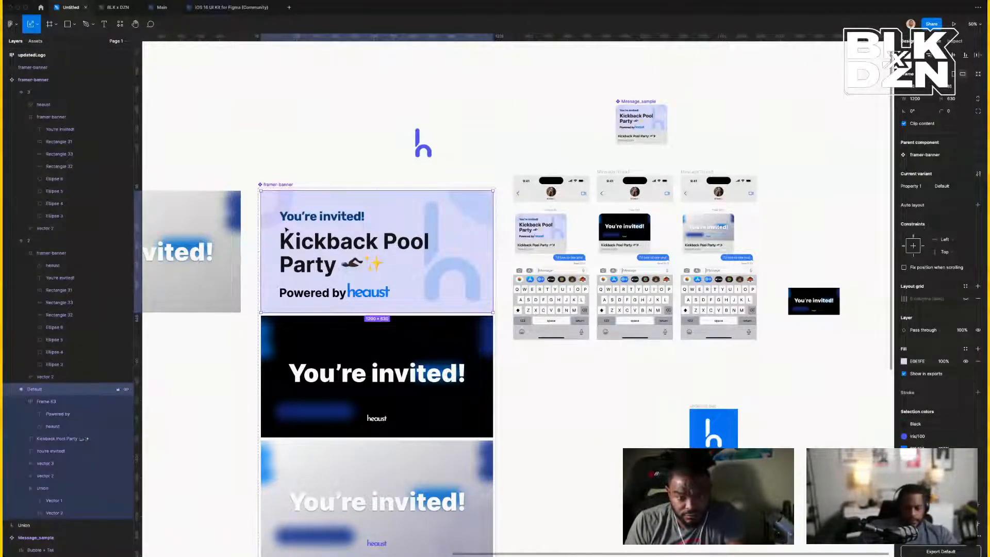
key("ctrl+d")
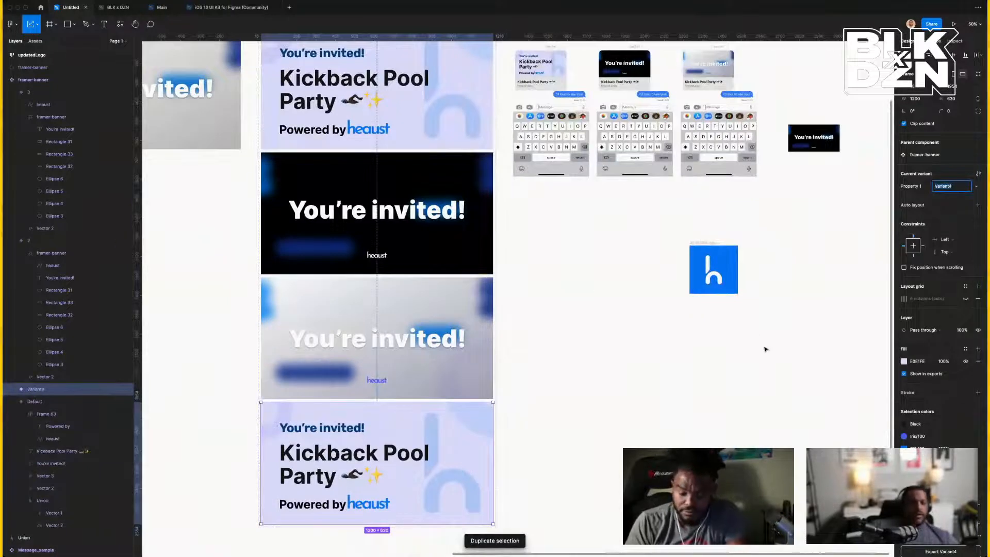
left_click(738, 287)
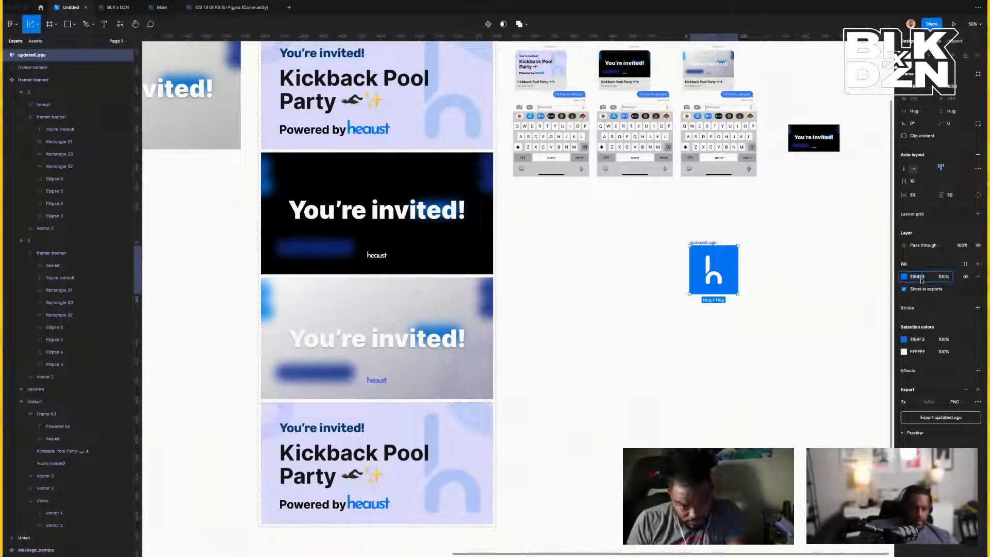
scroll(505, 389, "down", 3)
left_click(479, 374)
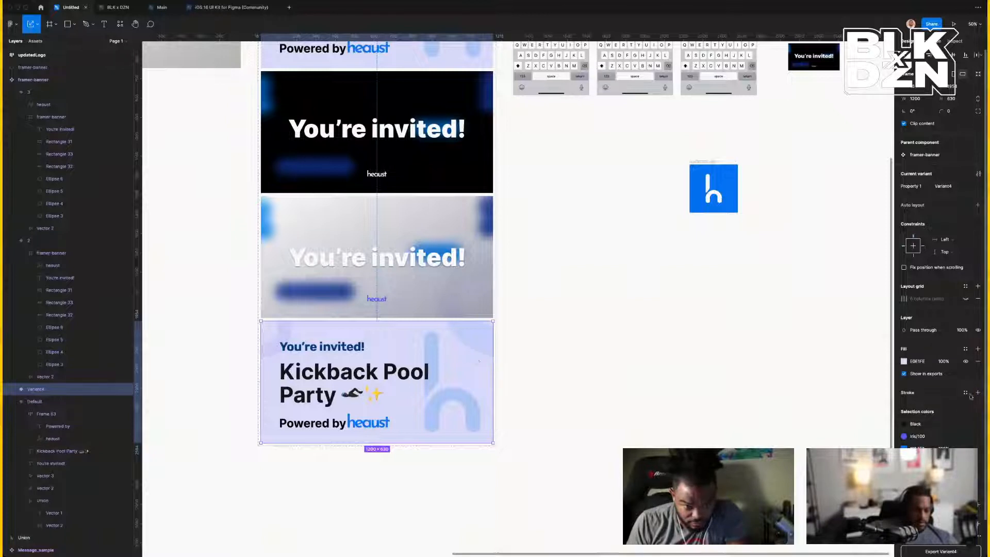
Set the Variant4 banner's background fill to 1184F3.
left_click(921, 366)
type("1184F3")
key("Return")
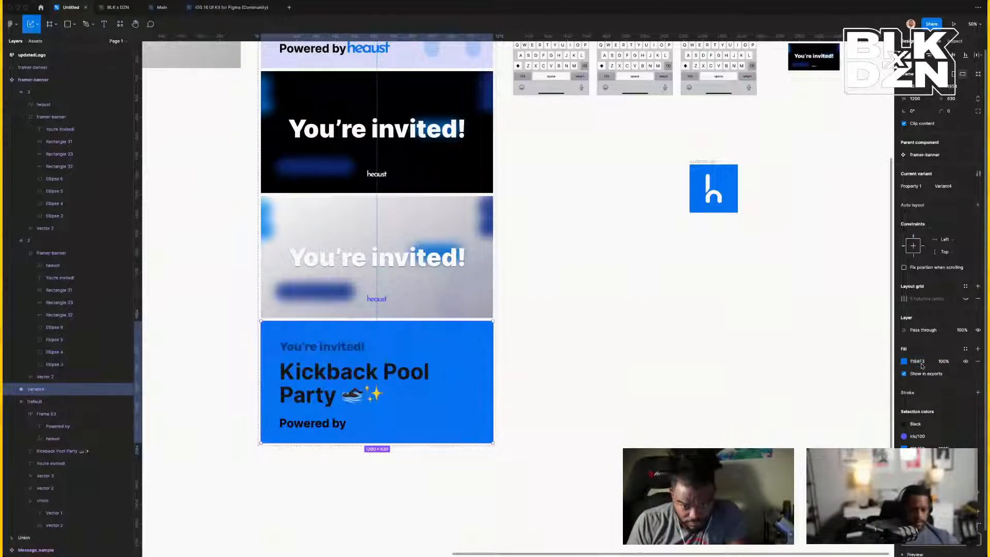
Fill both faint h logo shapes with the White colour style.
left_click(441, 414)
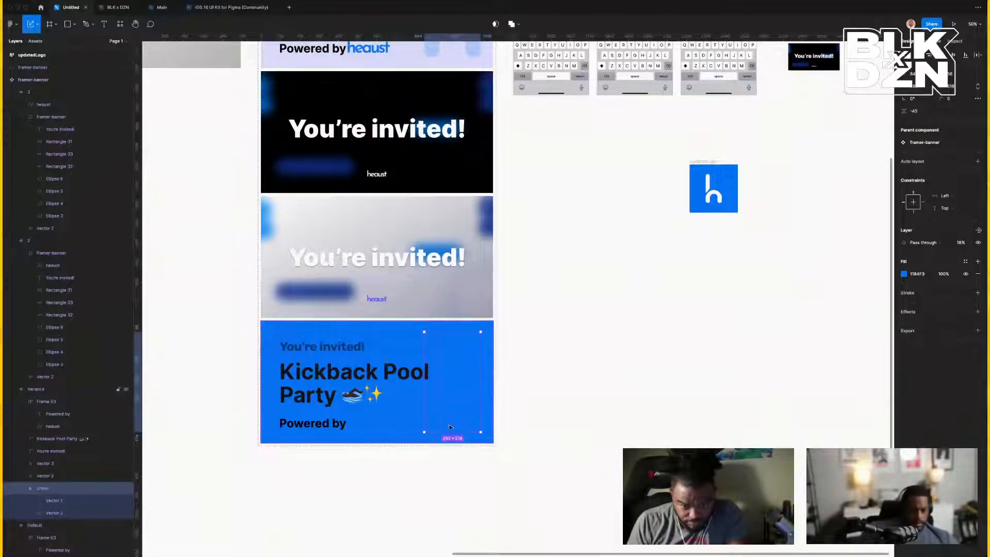
left_click(479, 348, "shift")
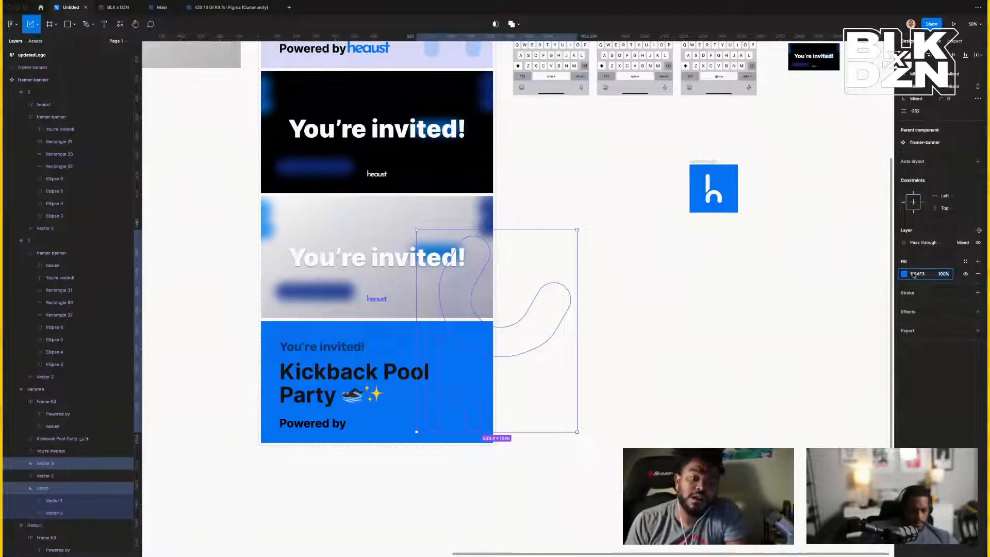
left_click(964, 262)
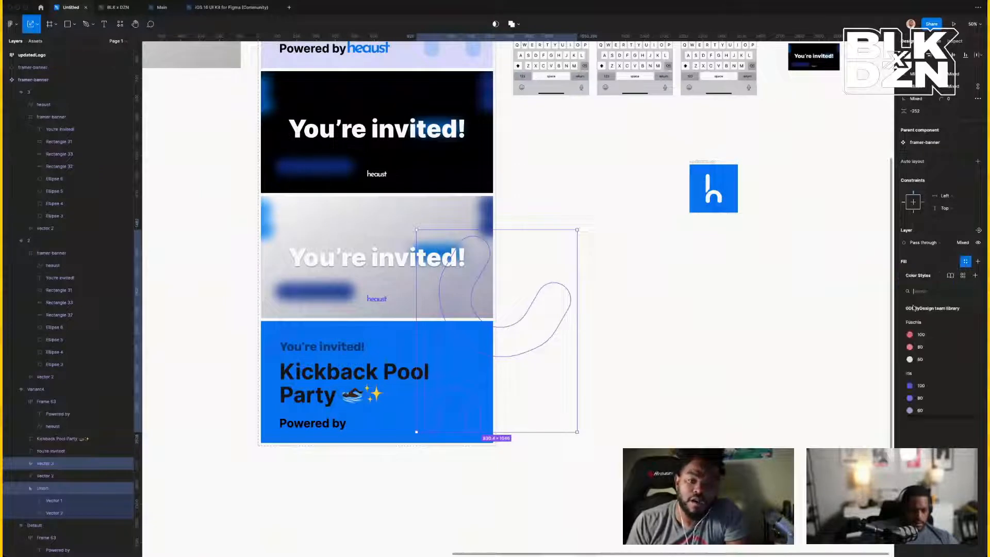
scroll(915, 356, "down", 2)
left_click(910, 361)
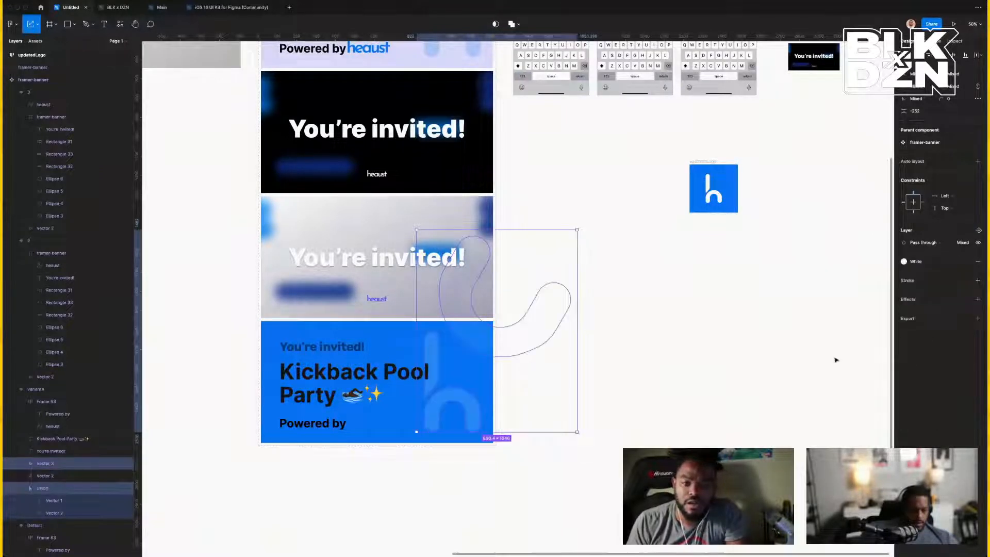
left_click(728, 420)
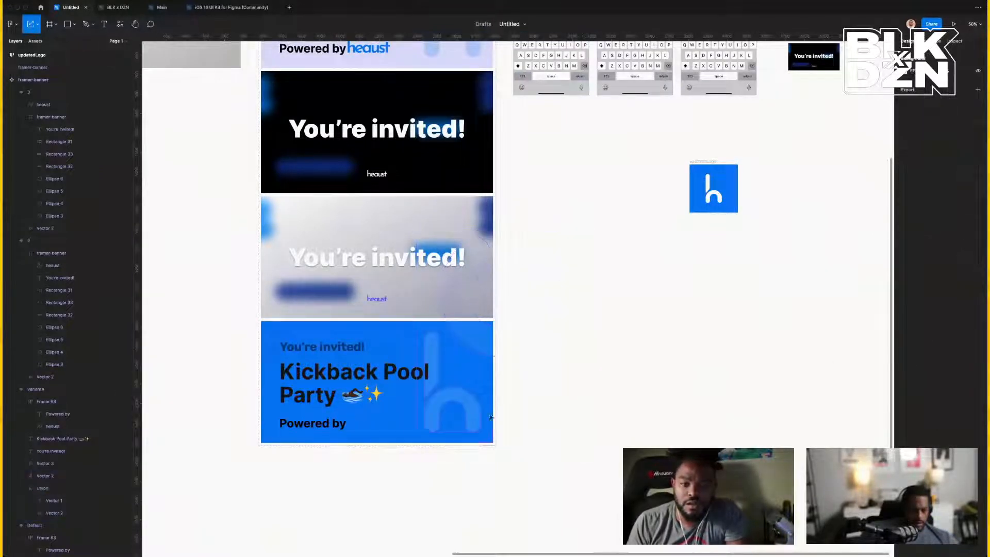
Try the White style on the 'You're invited!' and Powered by layers together, then undo it.
left_click(332, 425)
left_click(367, 428)
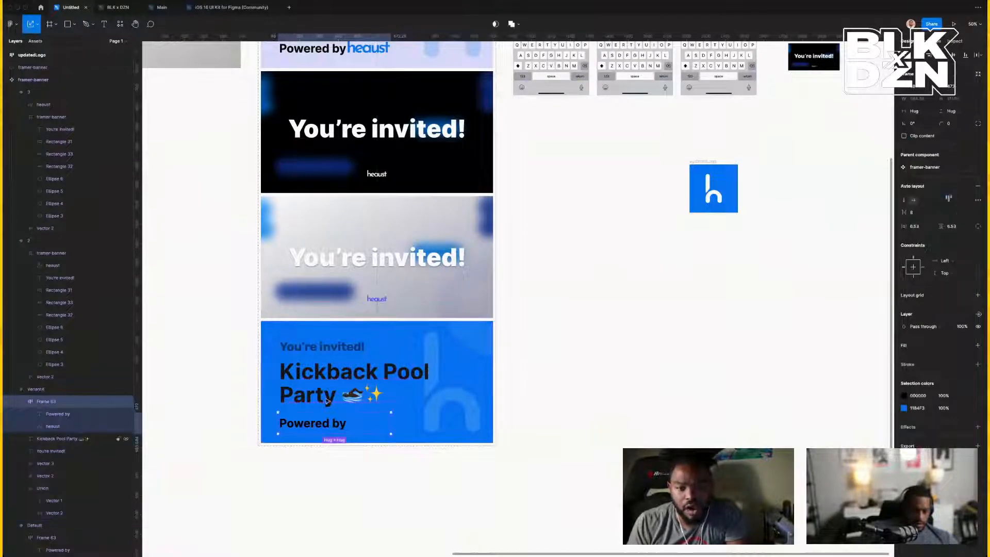
left_click(322, 347, "shift")
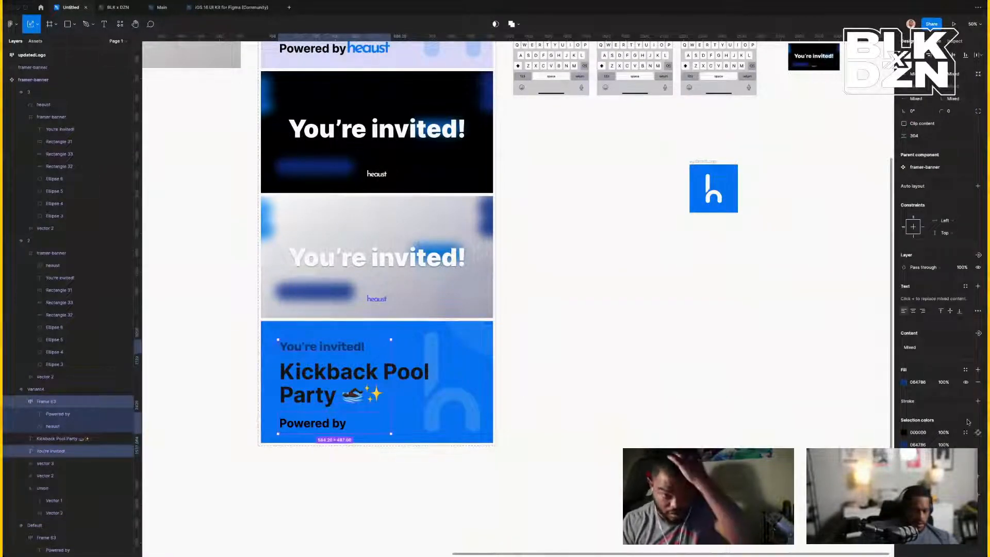
left_click(965, 370)
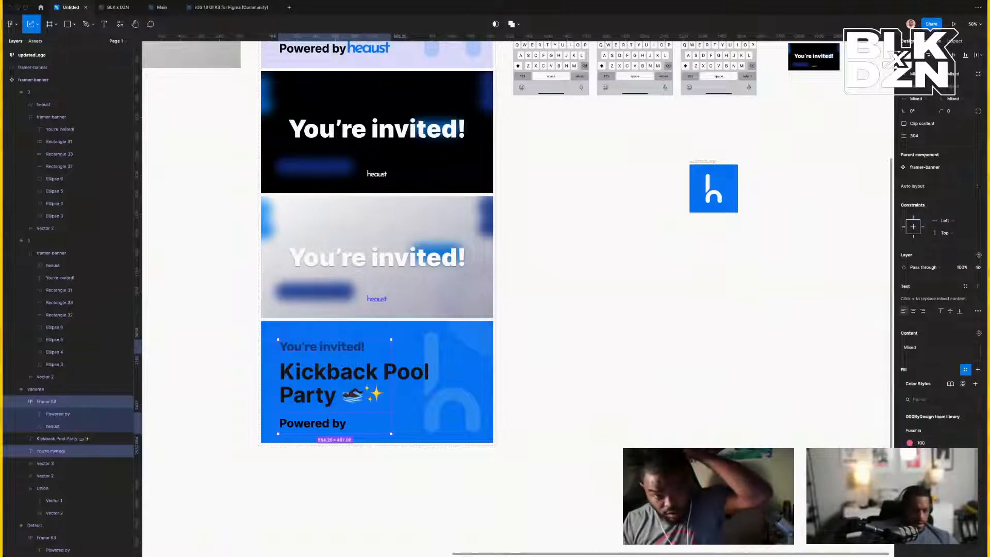
scroll(928, 480, "down", 3)
left_click(928, 480)
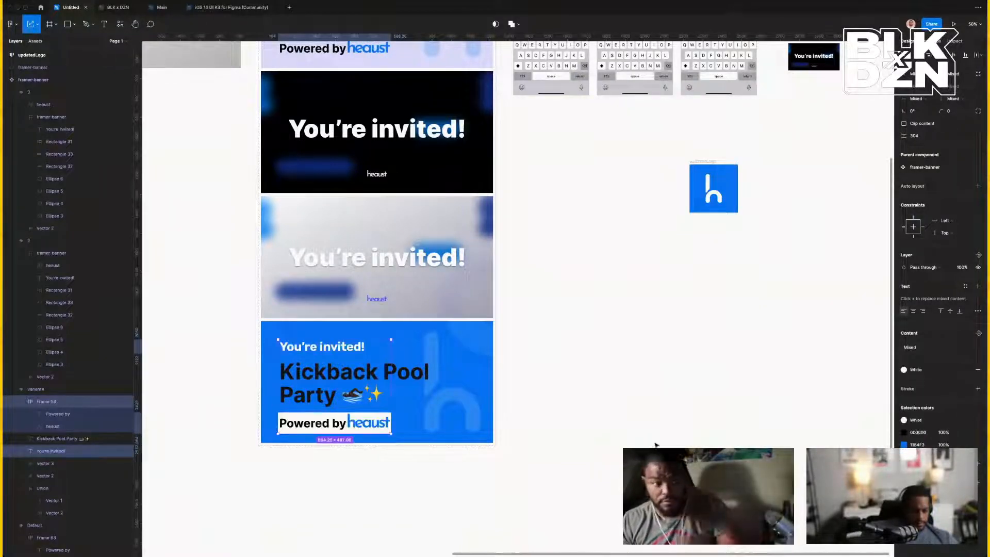
key("super+z")
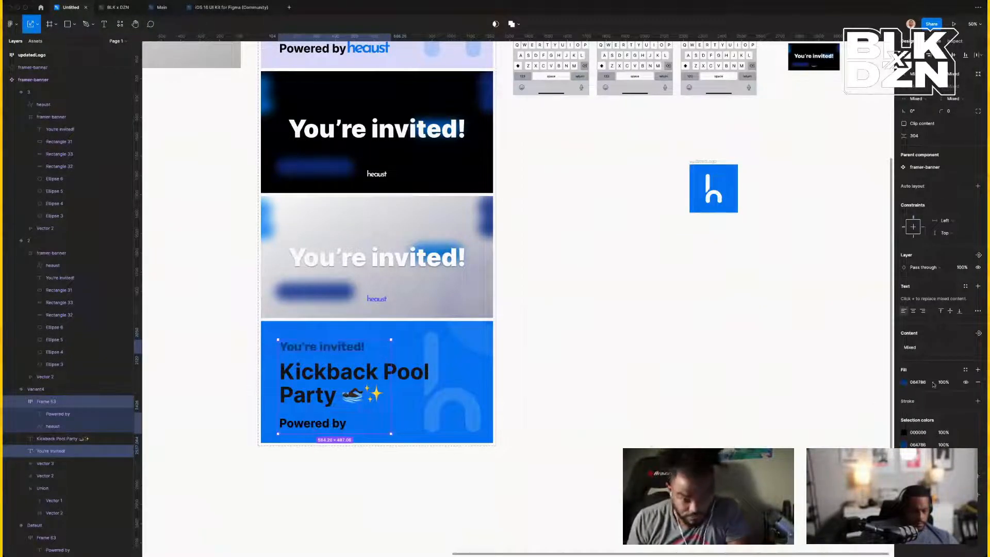
Apply the White colour style to the 'You're invited!' and 'Powered by' text fills.
left_click(963, 445)
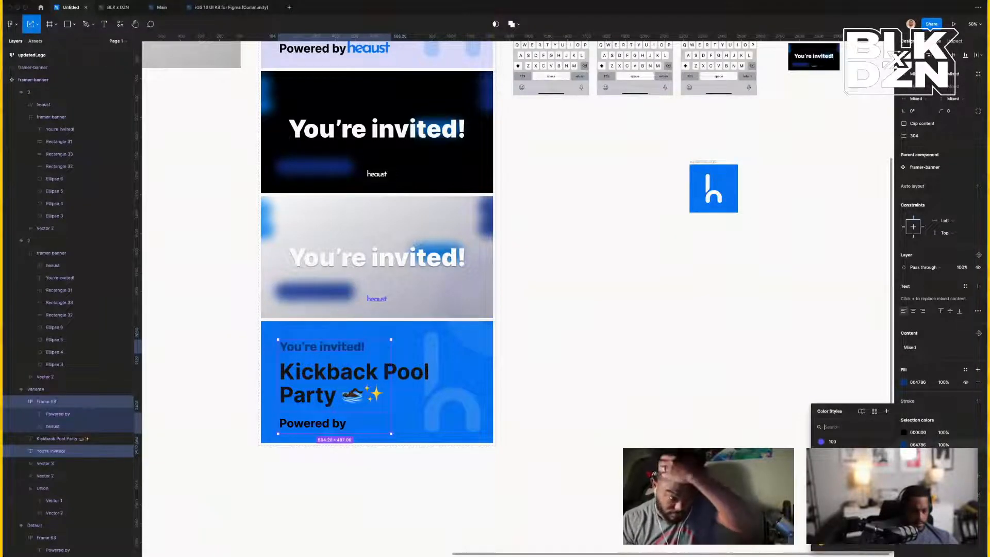
left_click(840, 491)
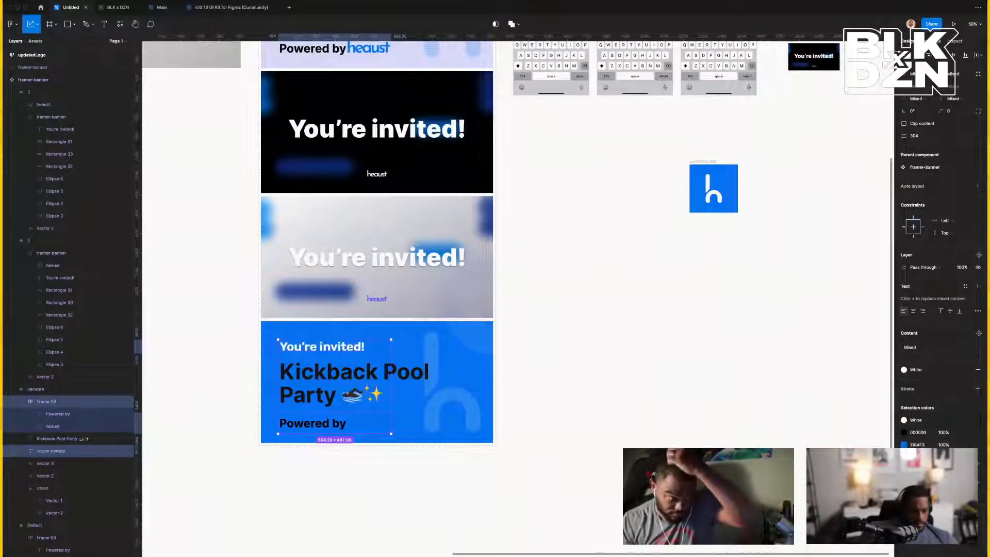
left_click(965, 432)
scroll(800, 517, "down", 2)
scroll(800, 517, "down", 1)
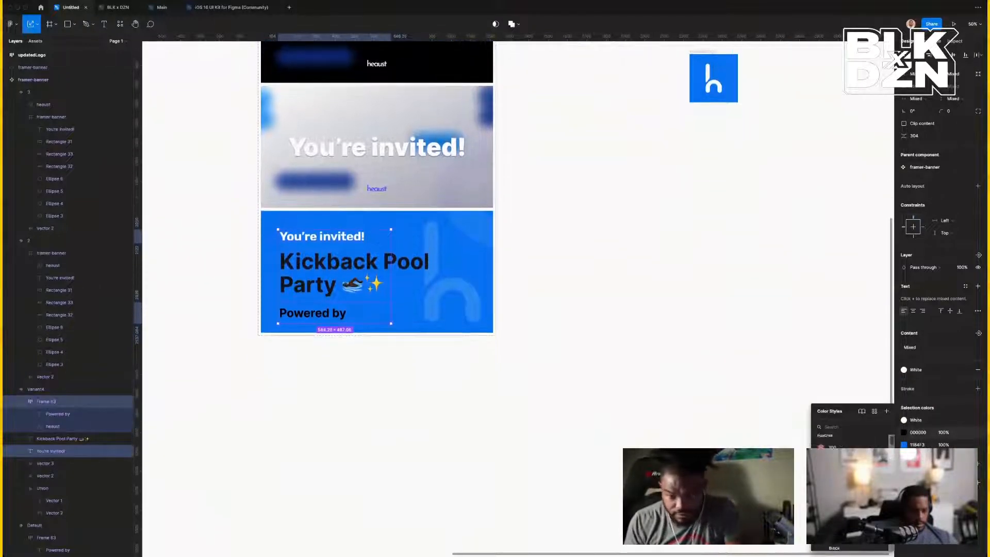
left_click(832, 495)
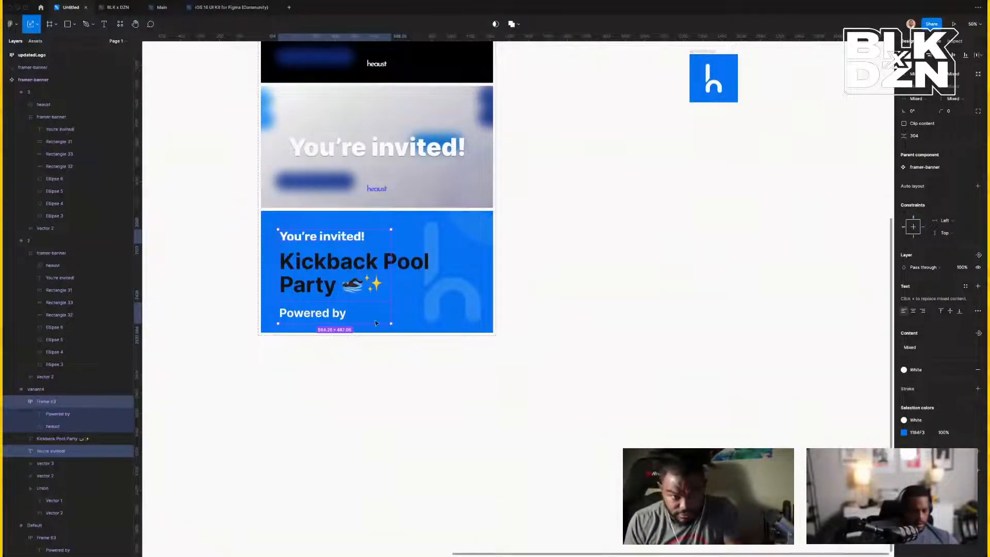
Make the 'Kickback Pool Party' headline white using the White colour style.
left_click(315, 264)
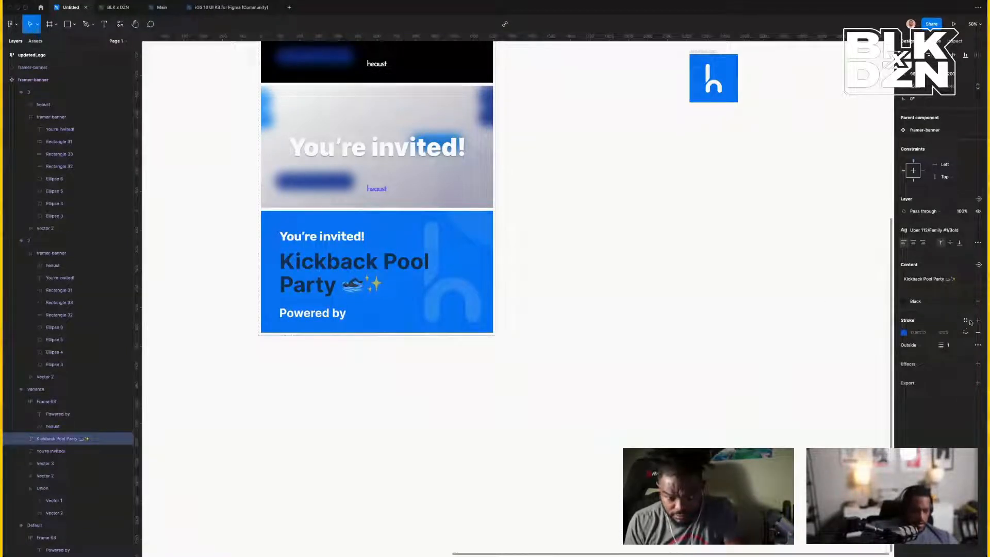
left_click(941, 303)
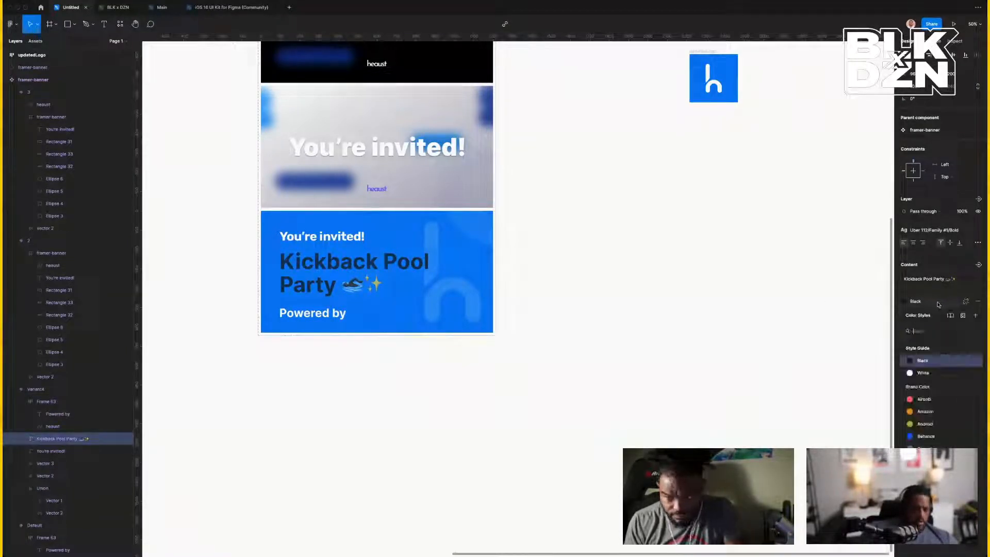
left_click(920, 358)
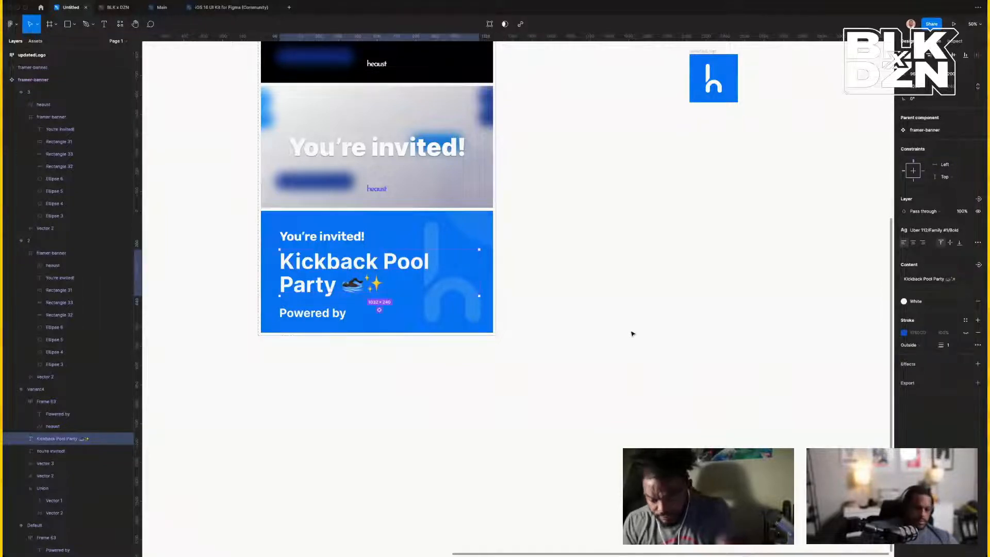
scroll(639, 333, "up", 5)
scroll(633, 334, "up", 3)
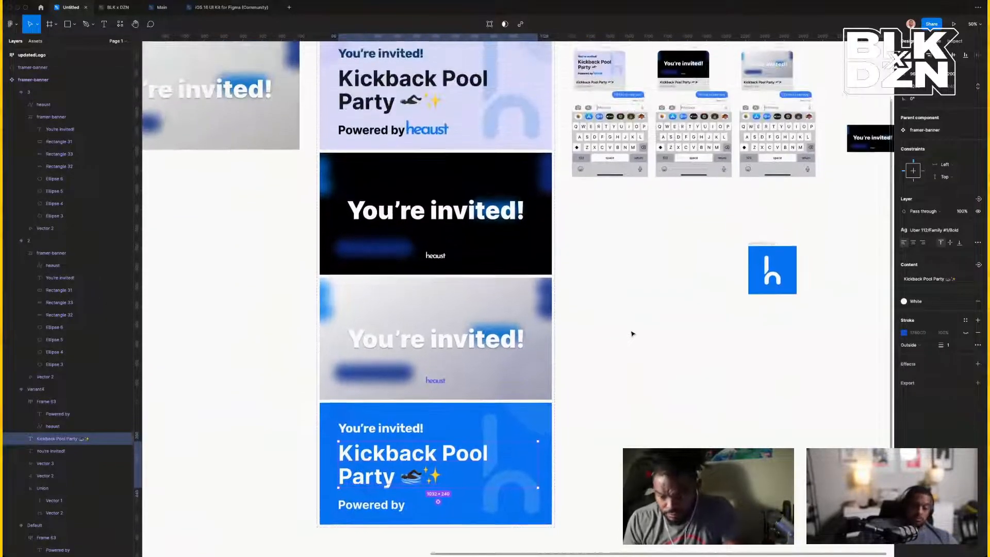
scroll(634, 355, "down", 2)
left_click(634, 355)
scroll(670, 360, "down", 2)
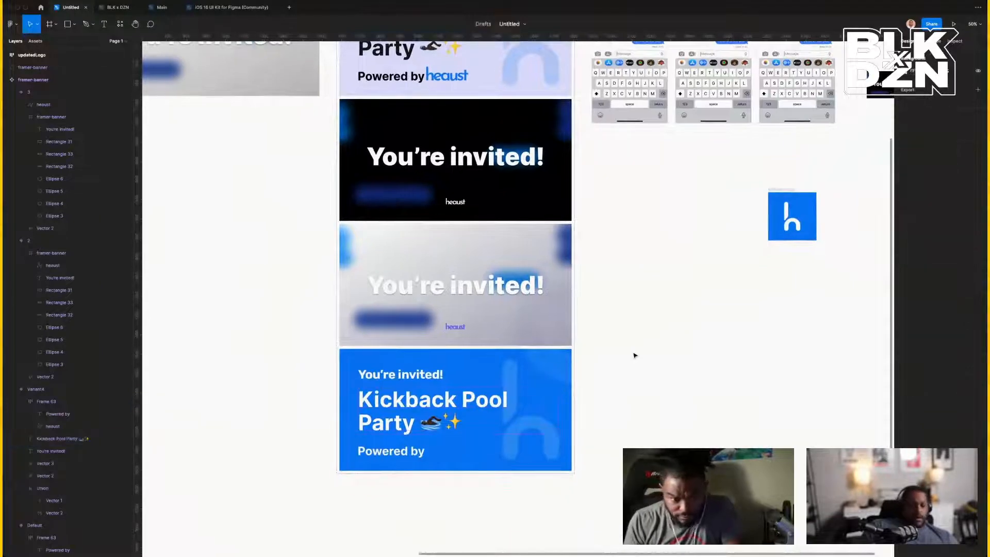
scroll(718, 367, "up", 4)
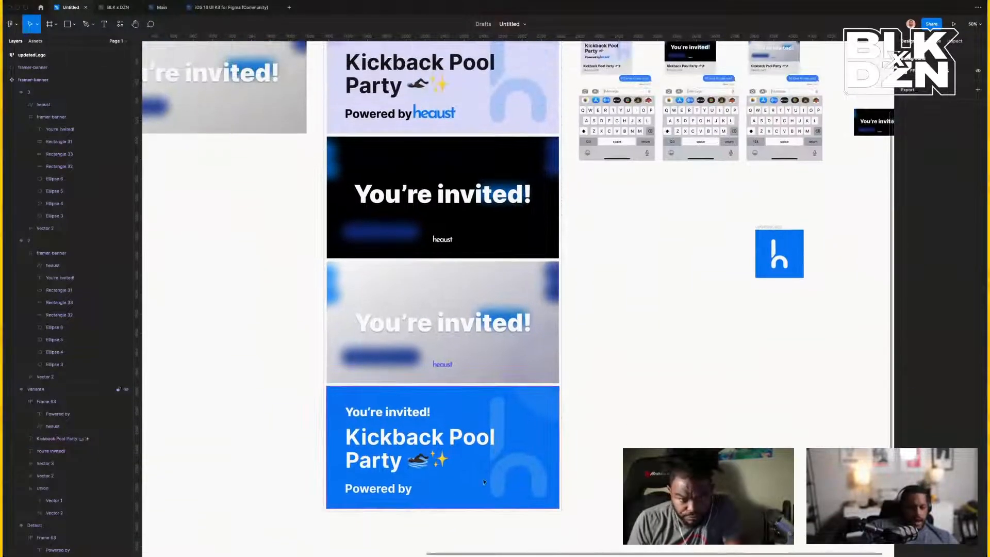
Apply the White colour style to the heaust logo beside 'Powered by'.
mouse_move(435, 497)
left_mouse_down()
mouse_move(426, 501)
mouse_move(435, 497)
left_mouse_up()
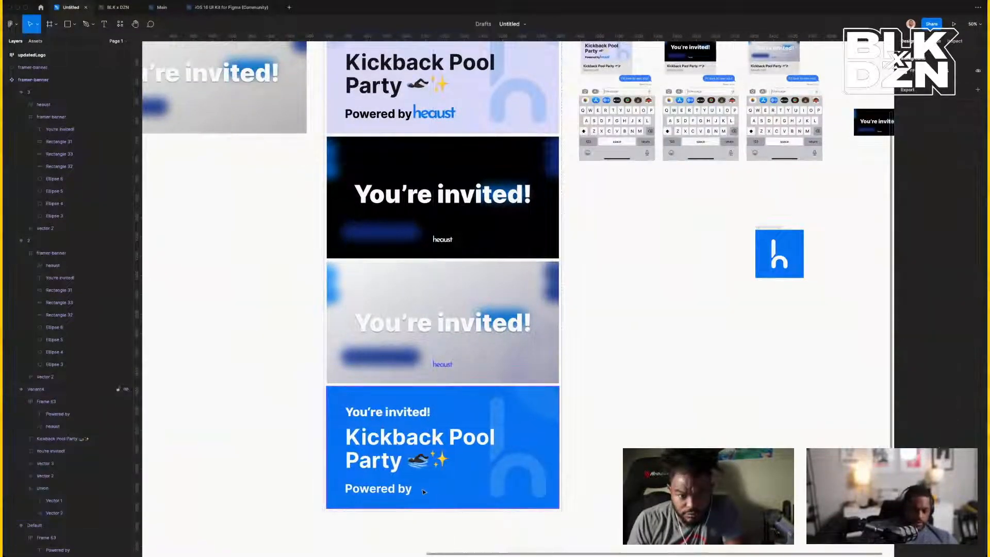
double_click(434, 490)
left_click(435, 491)
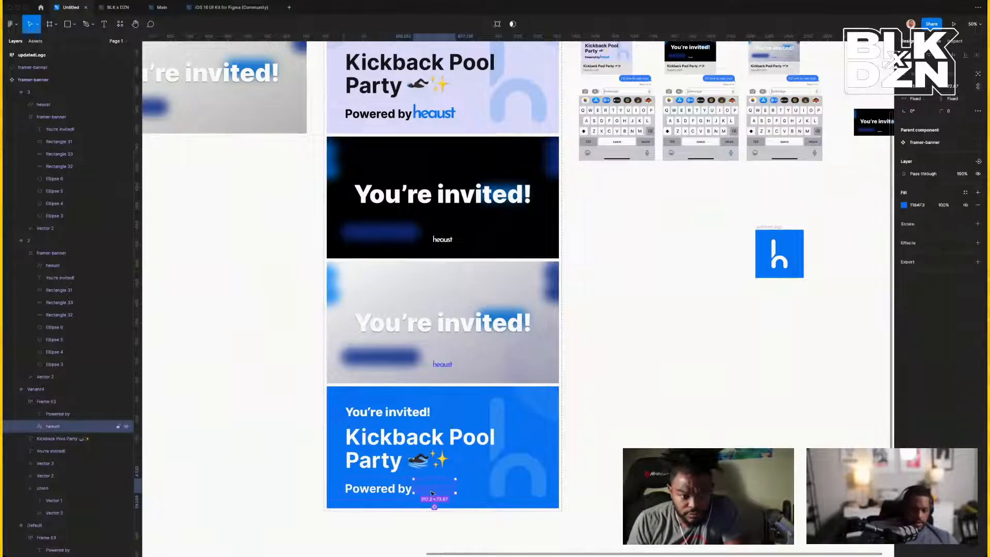
left_click(965, 192)
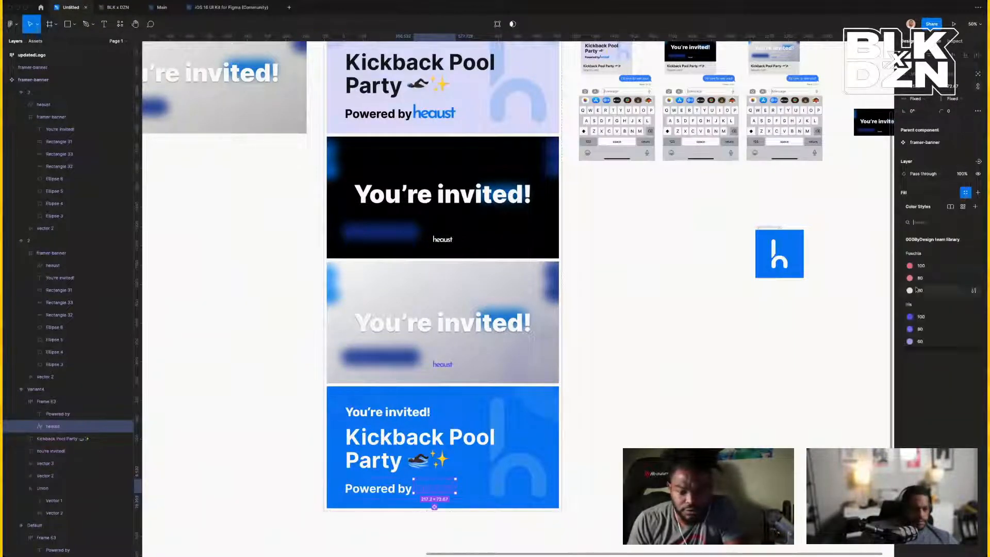
scroll(920, 301, "down", 5)
left_click(913, 264)
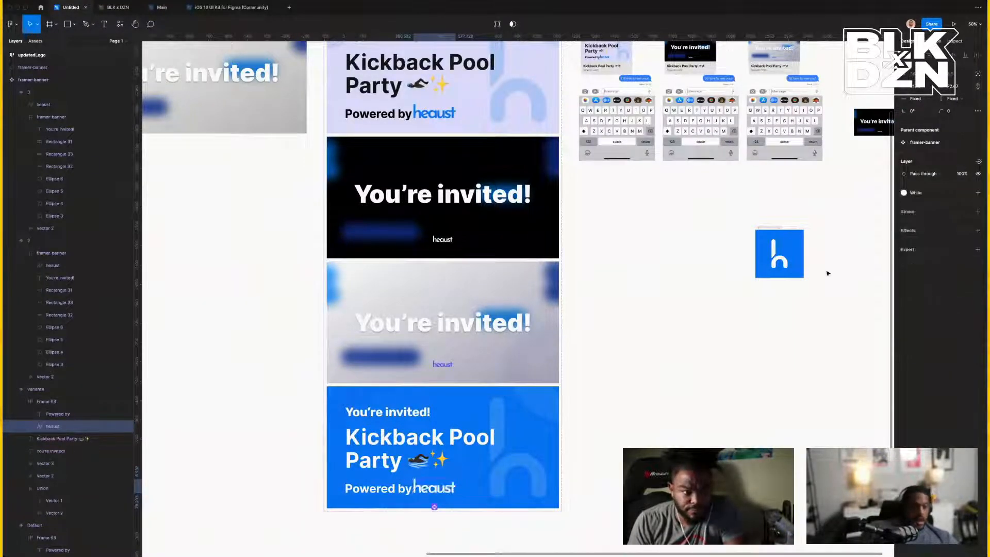
left_click(575, 320)
Duplicate the third phone mockup, delete its small dark banner, and move it beside the others.
scroll(575, 321, "up", 3)
scroll(575, 320, "right", 4)
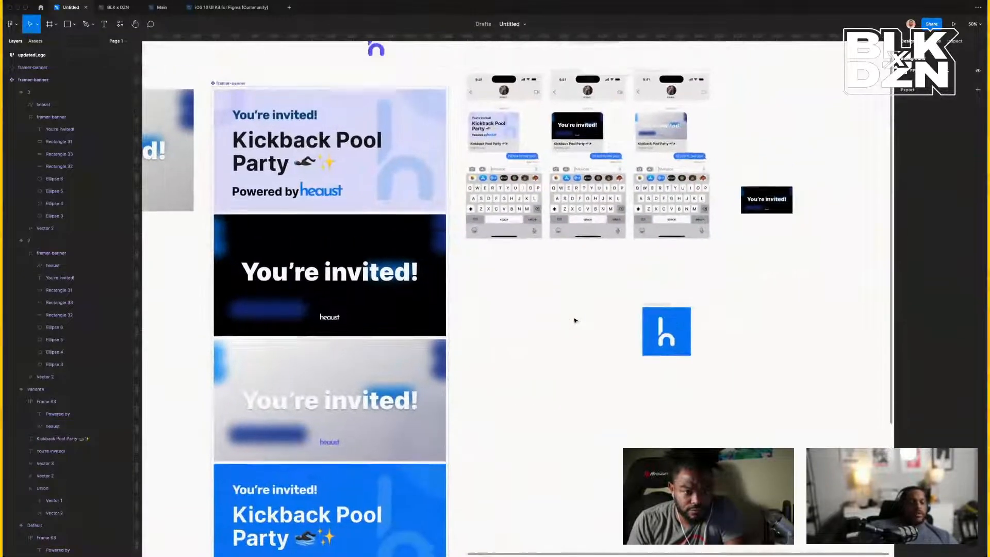
scroll(575, 321, "up", 3)
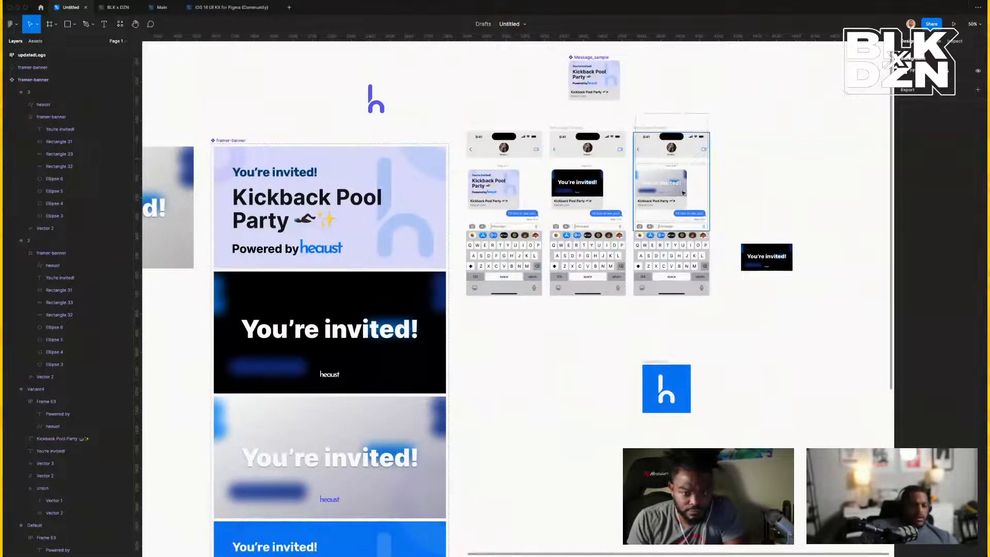
scroll(681, 187, "left", 1)
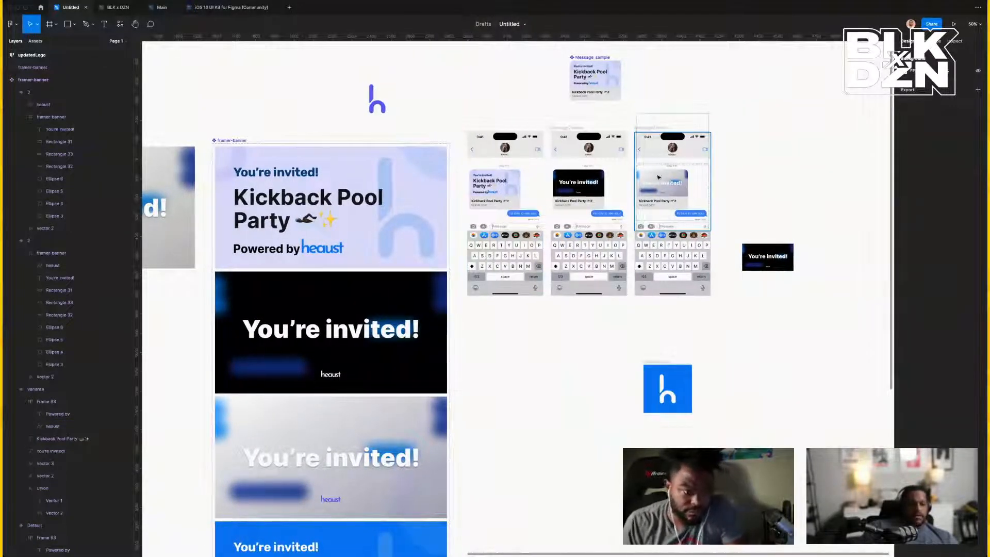
left_click(657, 127)
key("ctrl+d")
scroll(713, 162, "right", 1)
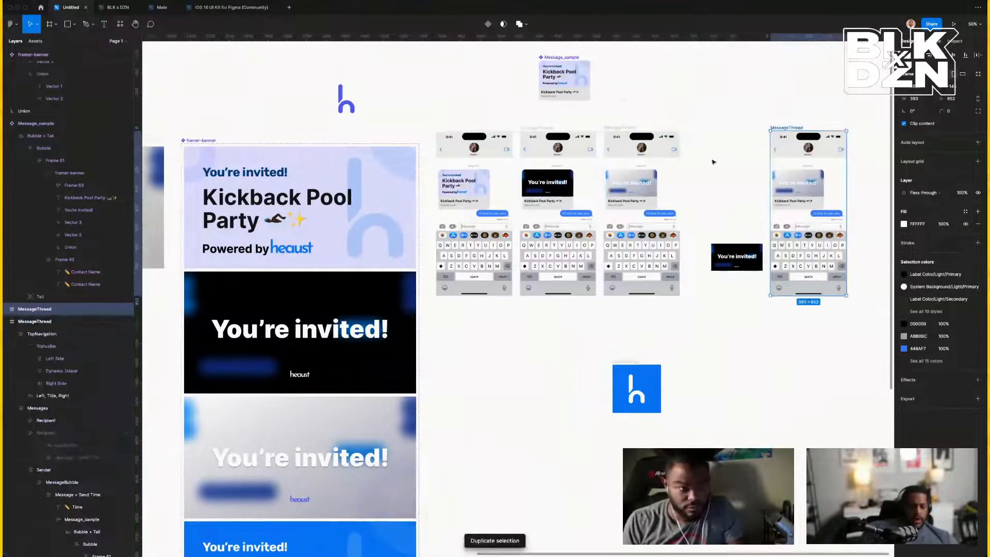
left_click(741, 250)
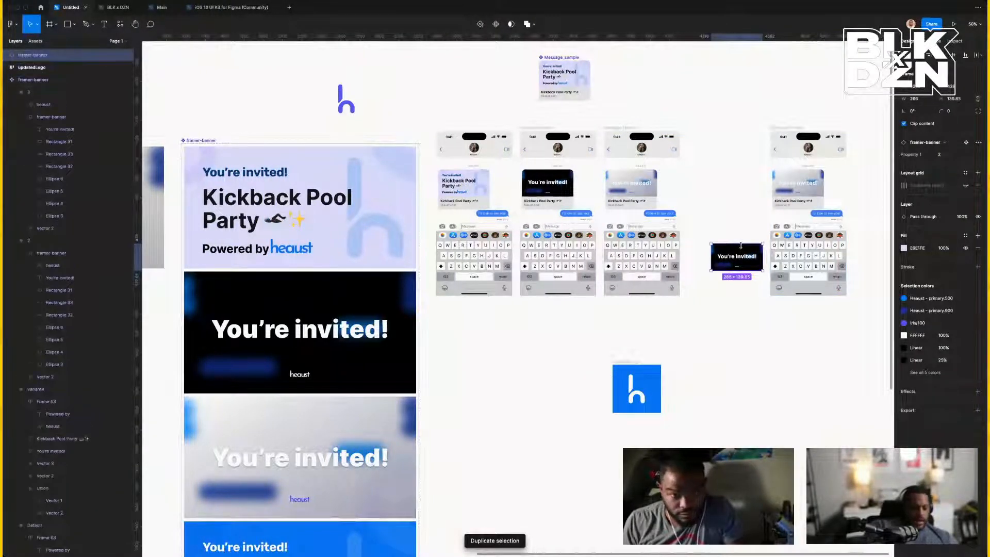
key("Delete")
scroll(776, 131, "down", 1)
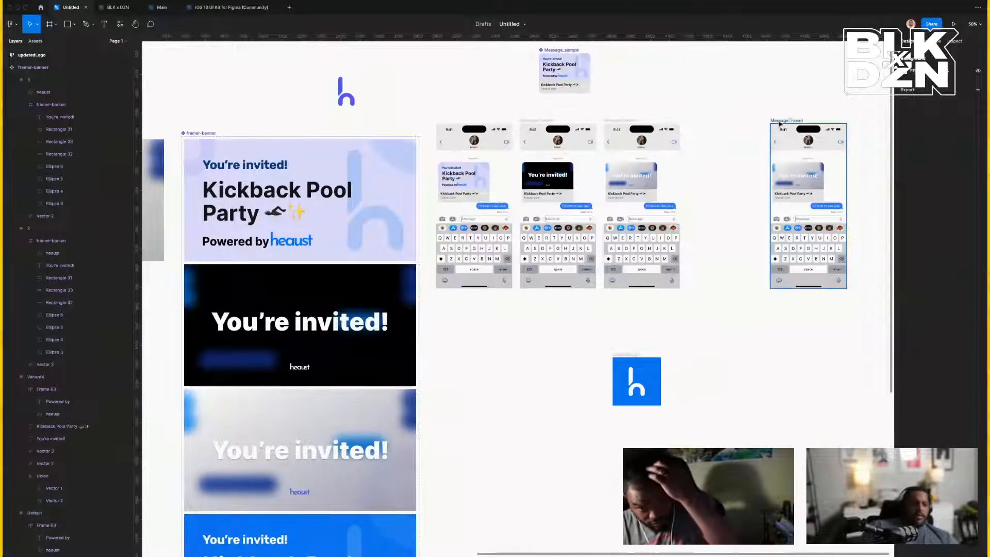
left_click_drag(780, 124, 704, 124)
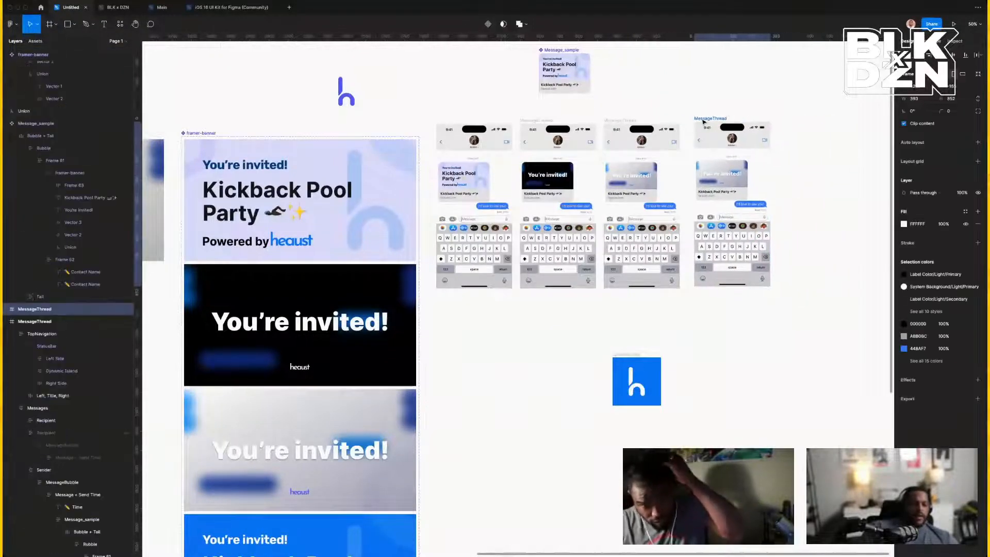
Set the fourth mockup's framer-banner Property 1 to Variant4, then select that message thread.
double_click(714, 179)
double_click(714, 179)
double_click(714, 179)
double_click(714, 179)
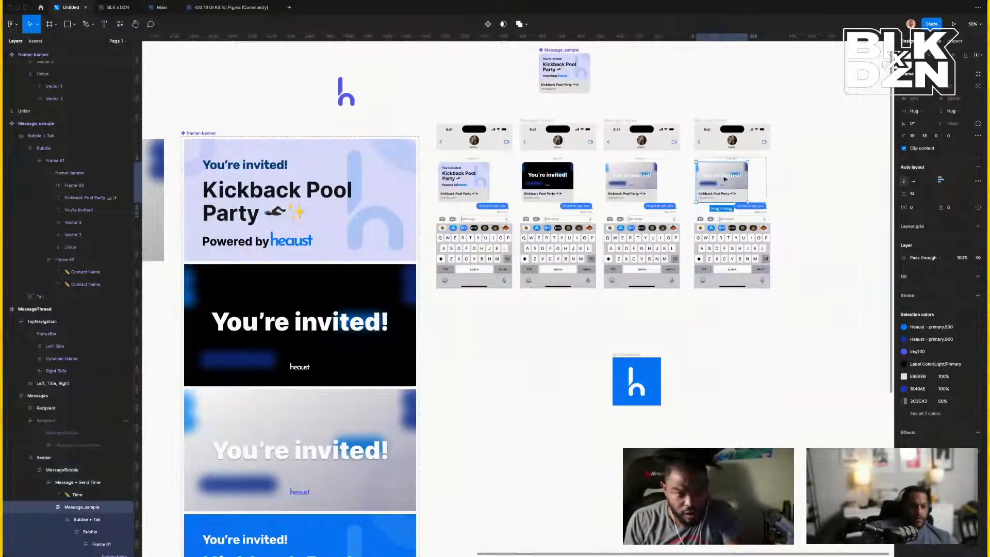
double_click(725, 178)
double_click(725, 179)
double_click(724, 179)
double_click(725, 178)
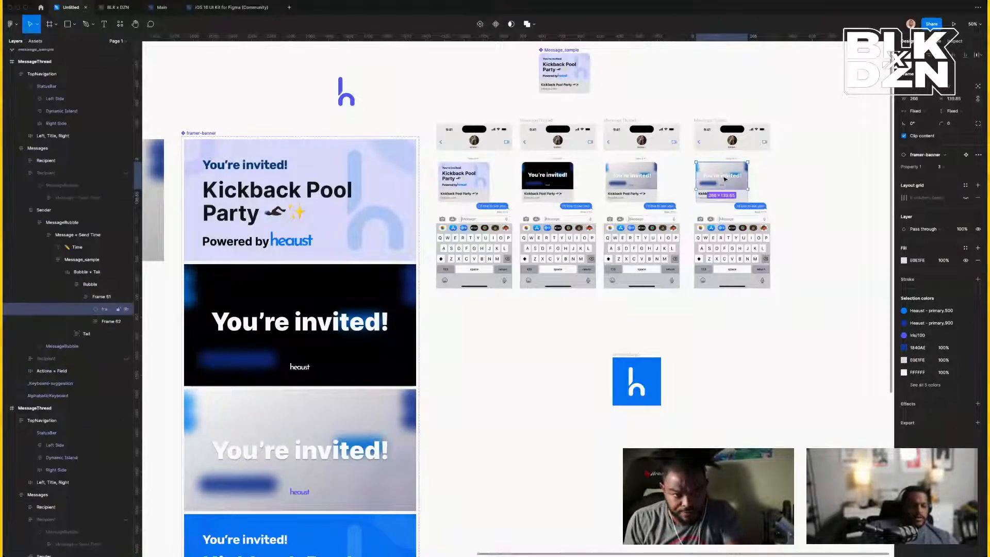
left_click(945, 168)
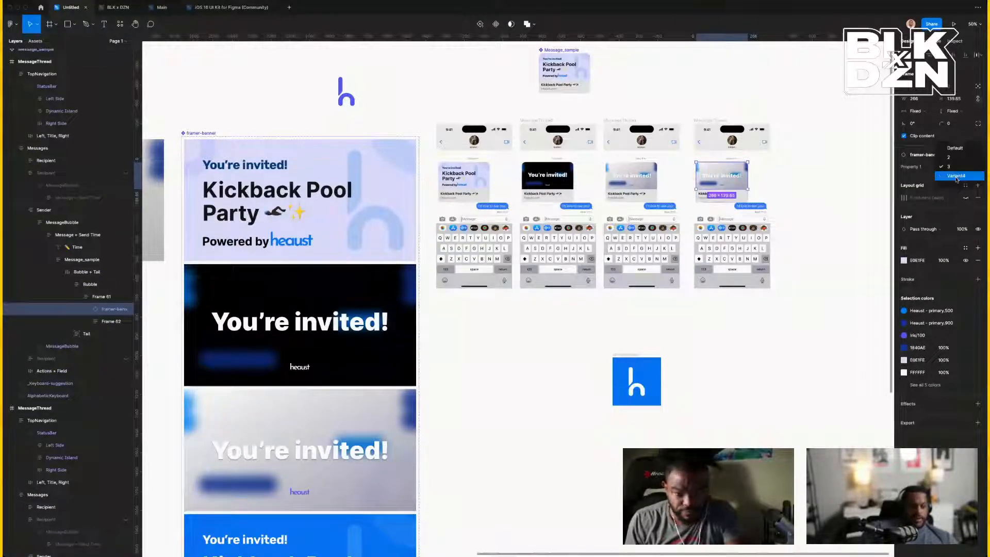
left_click(951, 179)
left_click(714, 109)
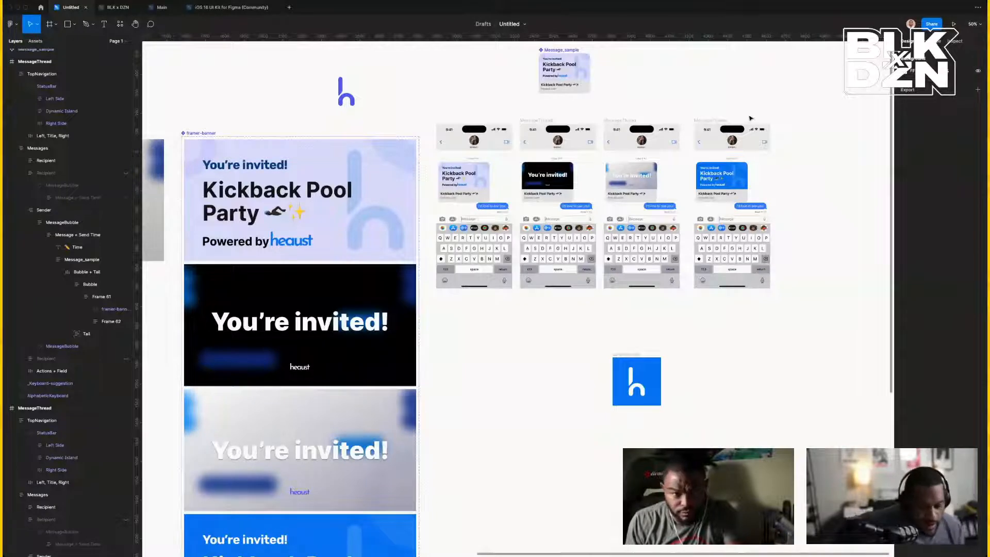
left_click(715, 121)
Zoom to the rightmost message thread at 200% and pan across the mockups to compare banners.
key("shift+2")
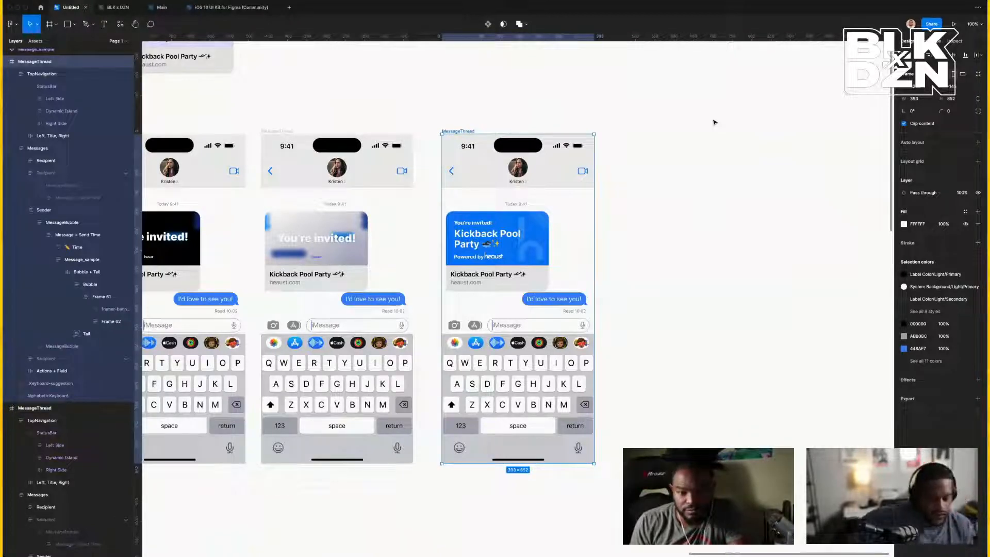
key("ctrl+equal")
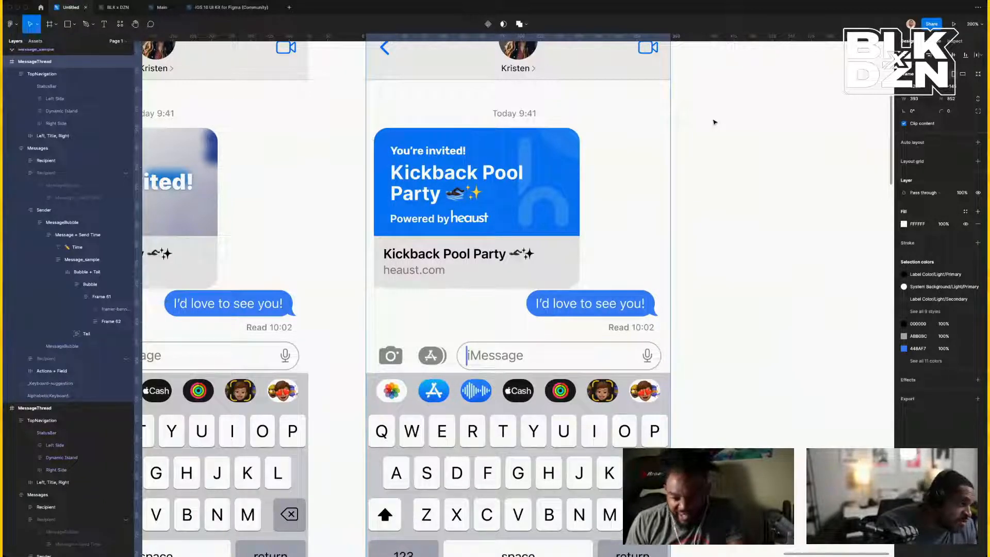
scroll(717, 116, "left", 10)
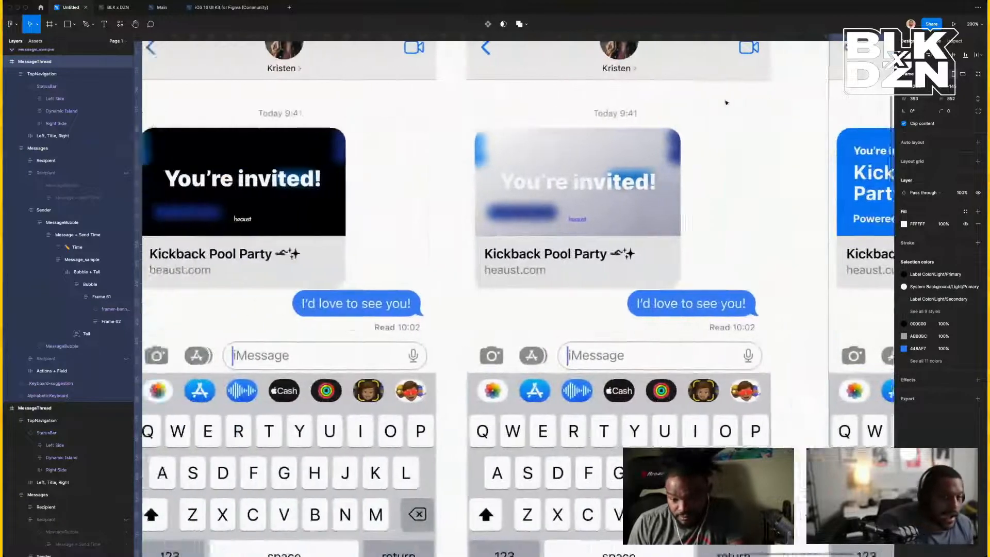
scroll(726, 103, "left", 5)
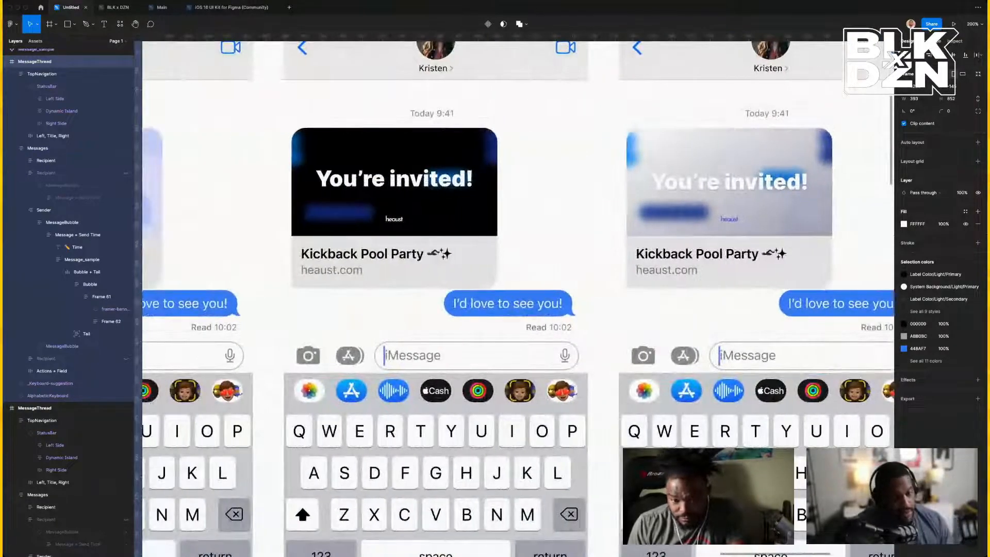
scroll(770, 215, "left", 20)
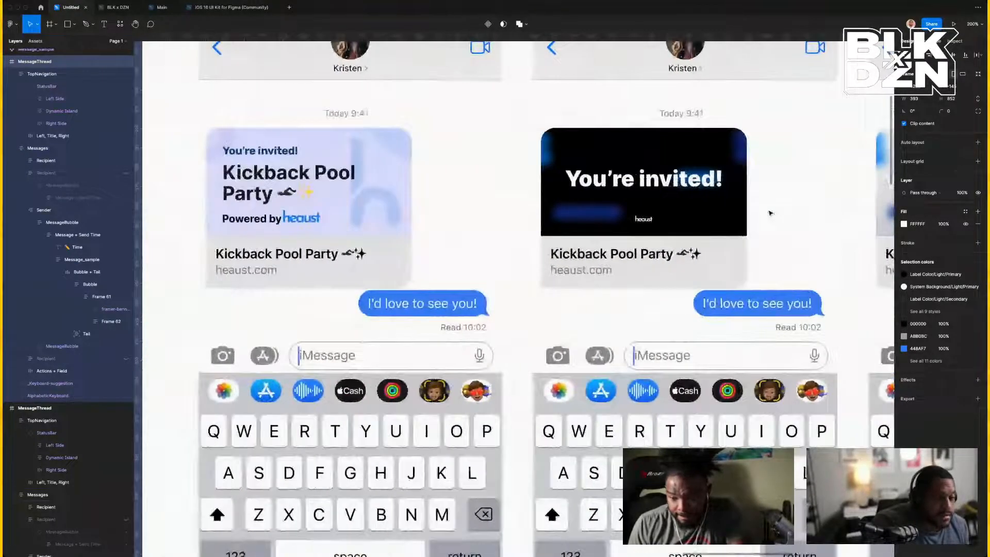
scroll(770, 213, "right", 18)
scroll(464, 196, "left", 12)
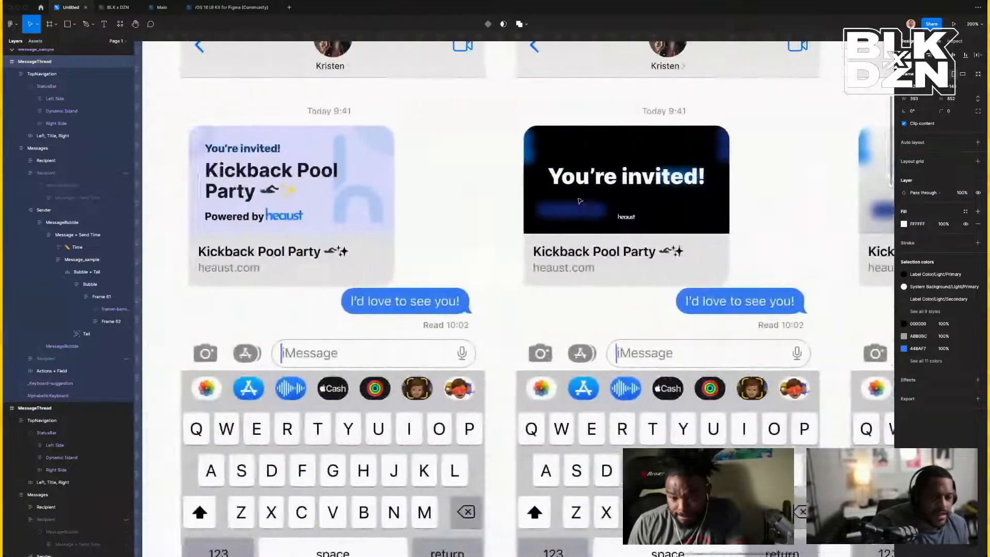
scroll(434, 189, "left", 1)
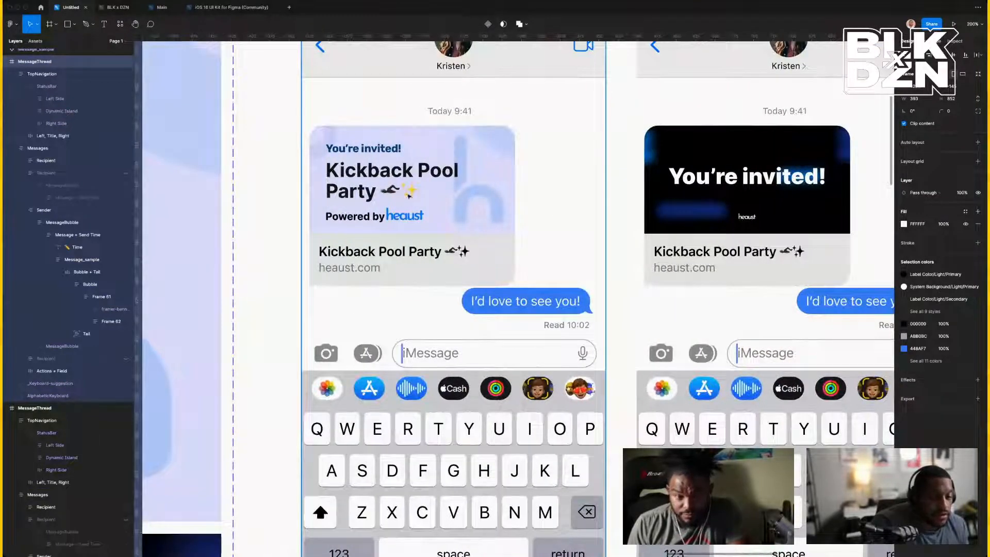
scroll(408, 197, "right", 20)
scroll(422, 193, "left", 15)
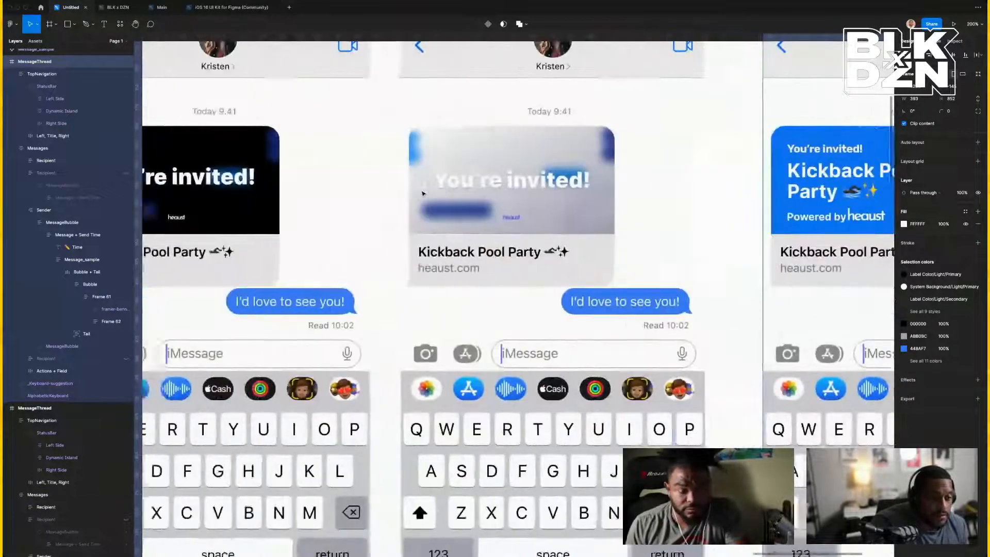
scroll(416, 192, "right", 9)
scroll(416, 193, "right", 16)
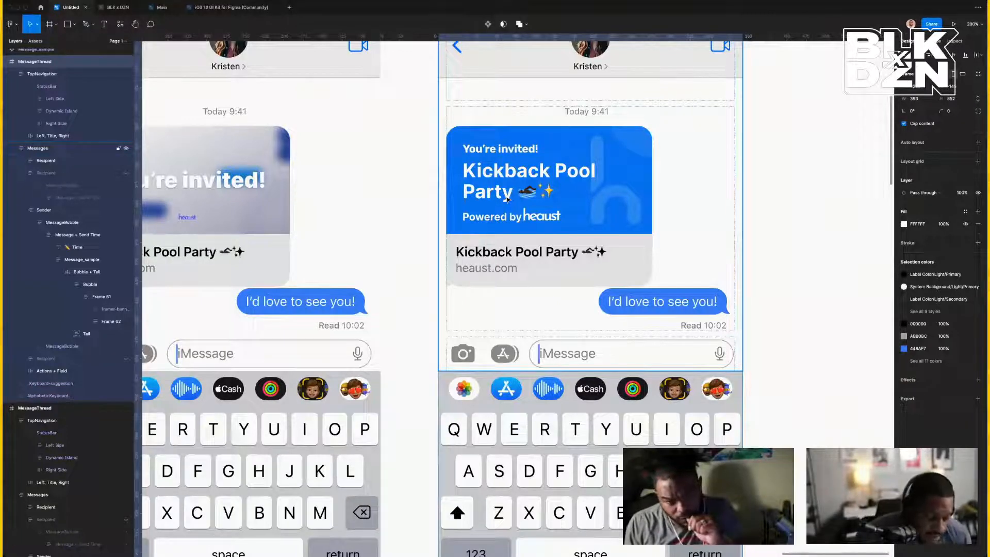
Drill into the blue invite bubble down to the 'Kickback Pool Party' title layer.
left_click(521, 196)
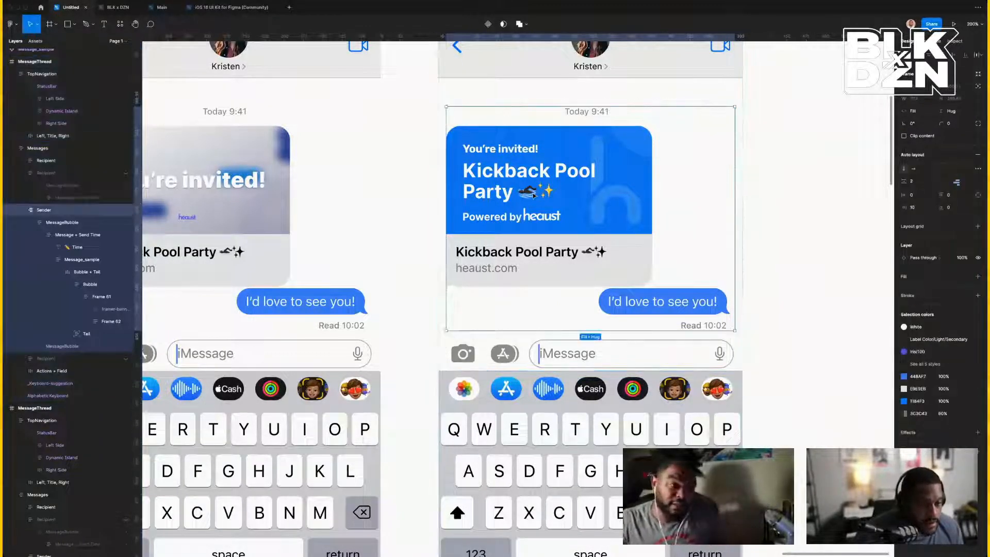
double_click(533, 195)
double_click(533, 196)
double_click(534, 195)
double_click(533, 195)
double_click(533, 193)
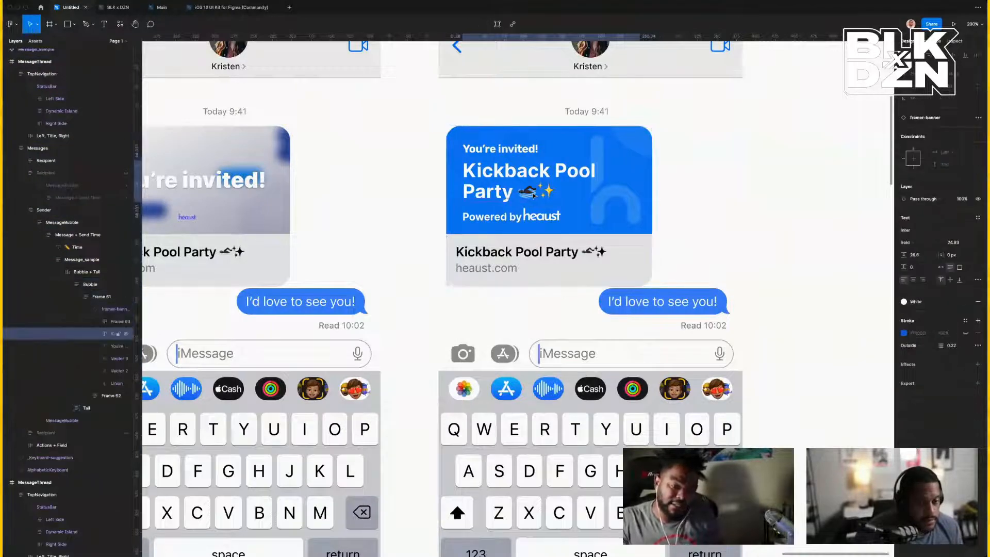
double_click(532, 192)
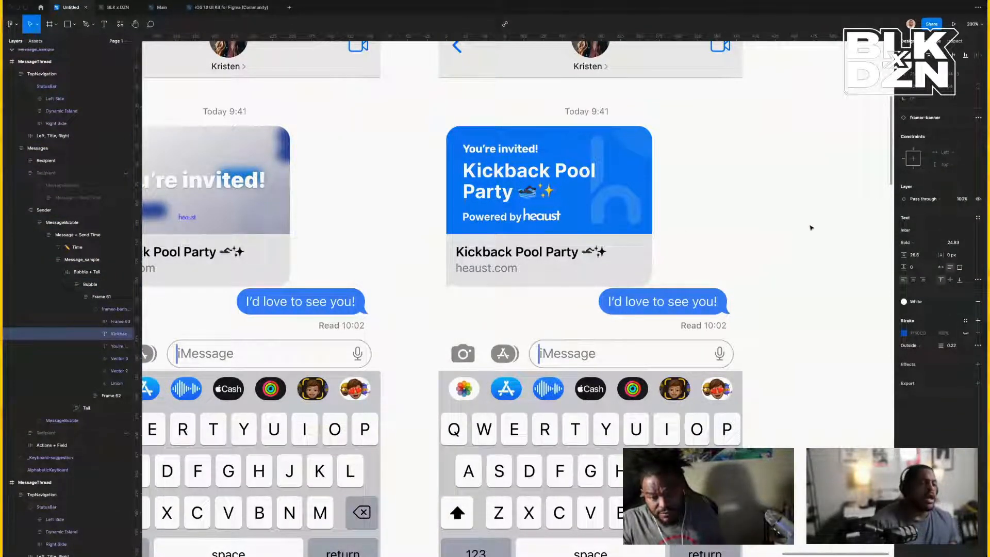
left_click(634, 217)
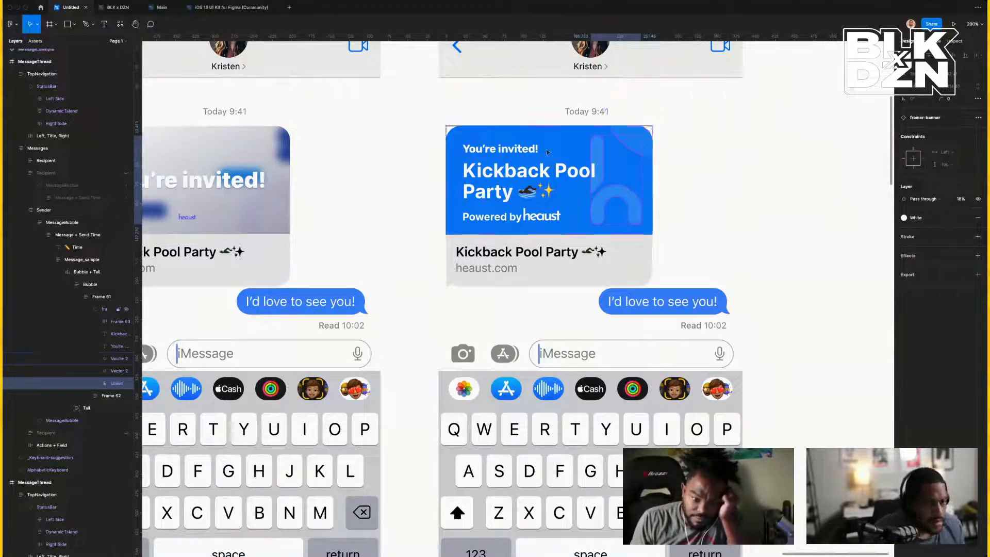
left_click(633, 152)
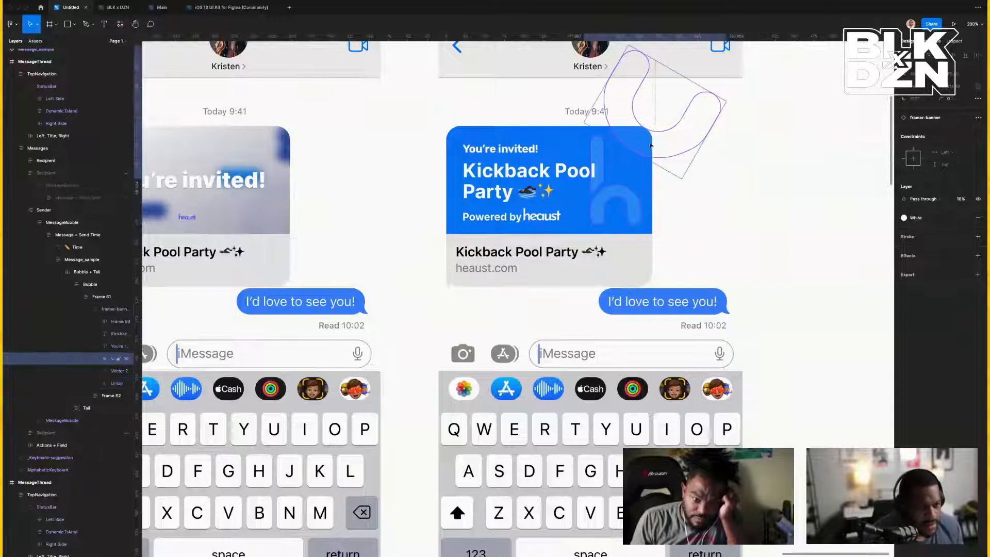
scroll(476, 161, "left", 2)
scroll(476, 160, "left", 3)
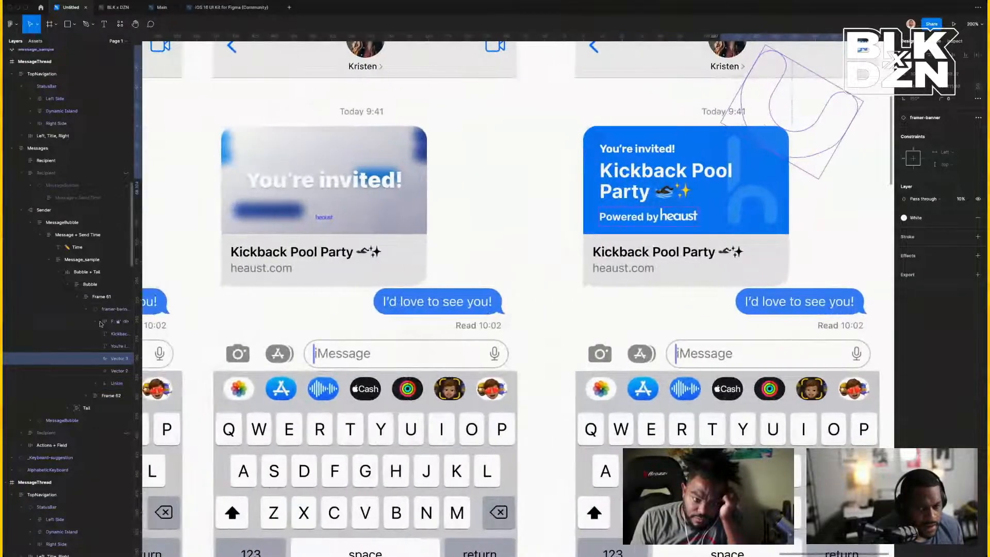
left_click(126, 361)
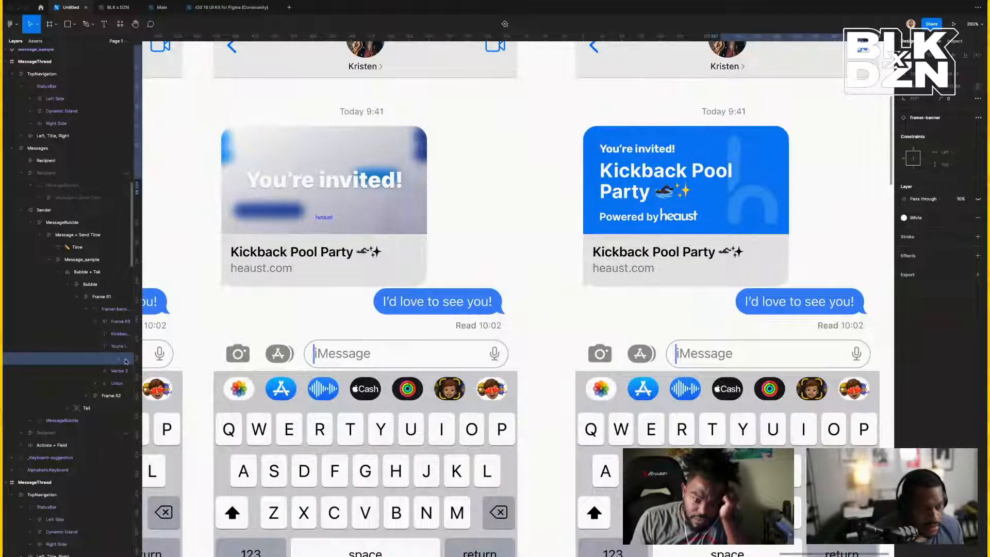
left_click(125, 361)
left_click(126, 360)
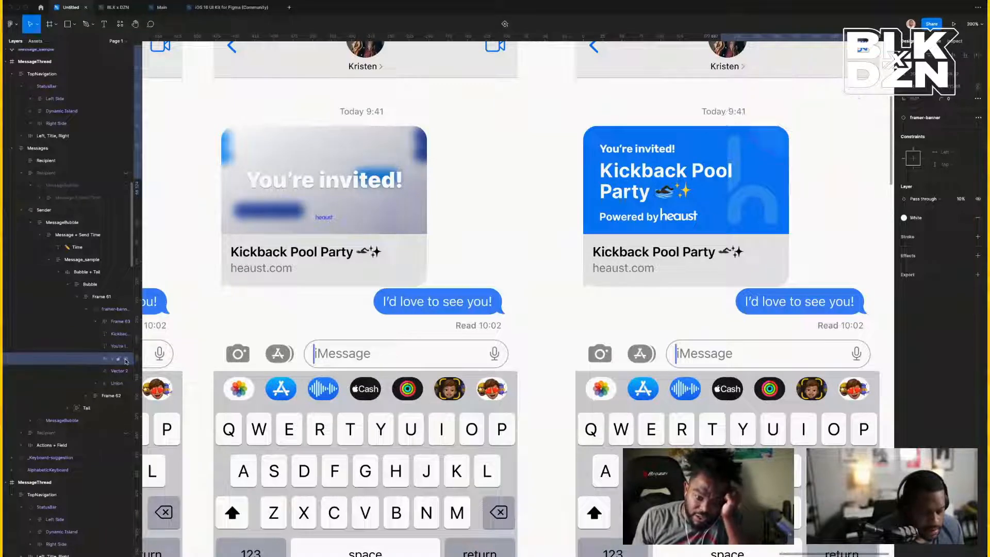
left_click(125, 361)
left_click(126, 361)
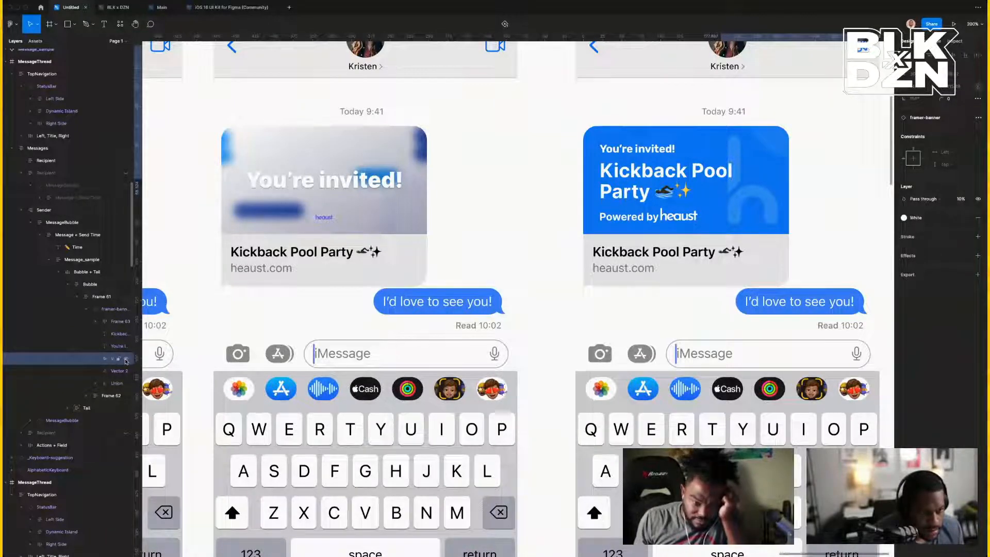
left_click(125, 360)
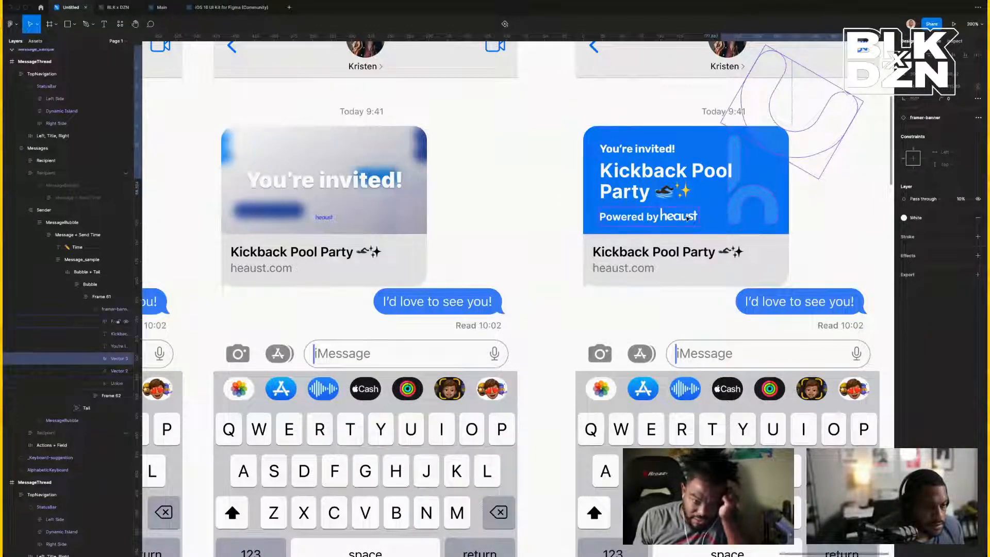
left_click(687, 219)
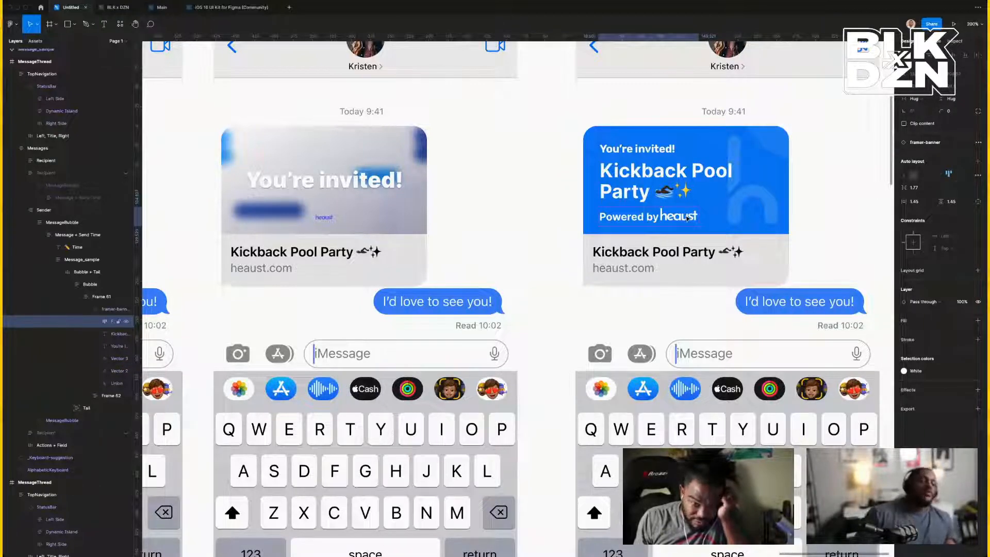
Zoom out and select the 'Powered by' text layer in the blue banner.
key("super+minus")
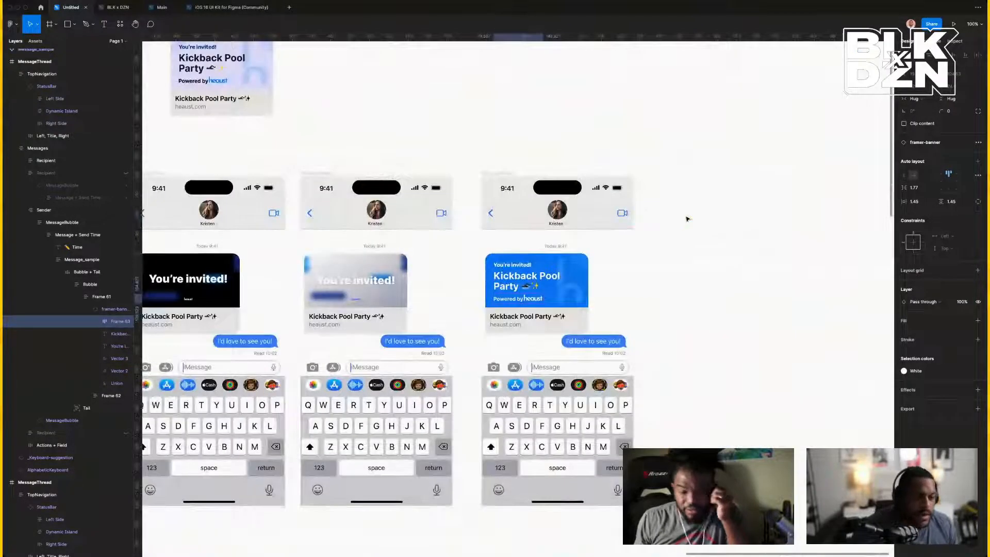
scroll(686, 219, "left", 5)
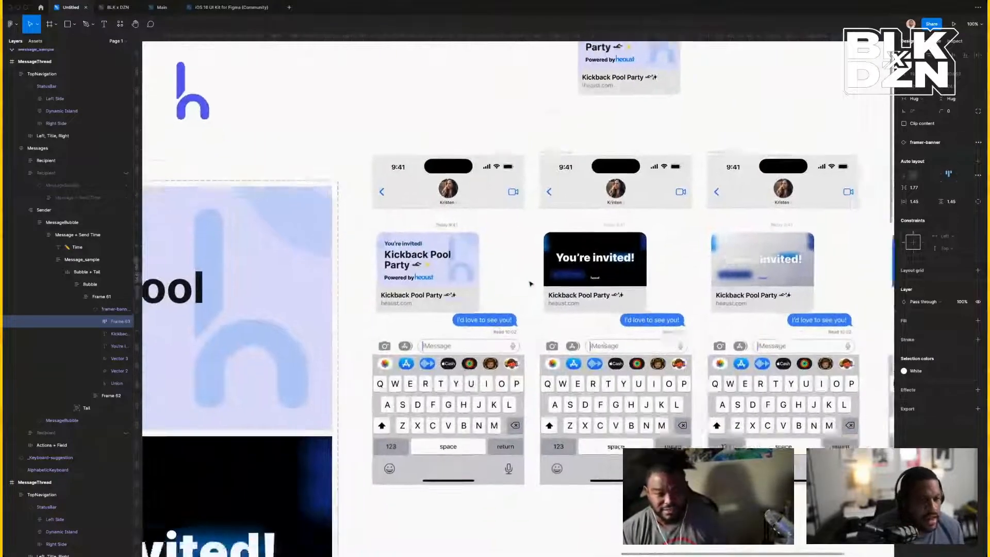
scroll(530, 283, "right", 6)
scroll(530, 283, "down", 2)
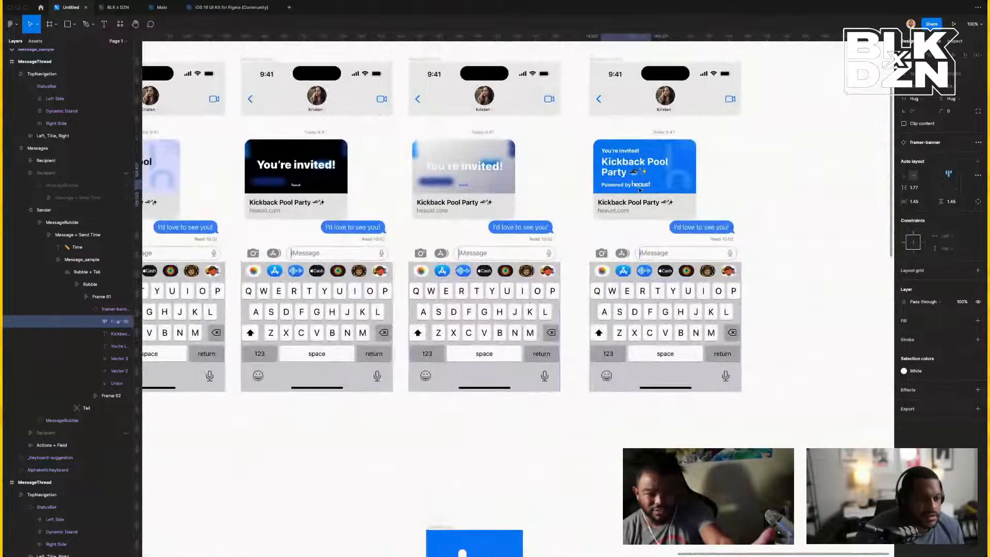
double_click(622, 188)
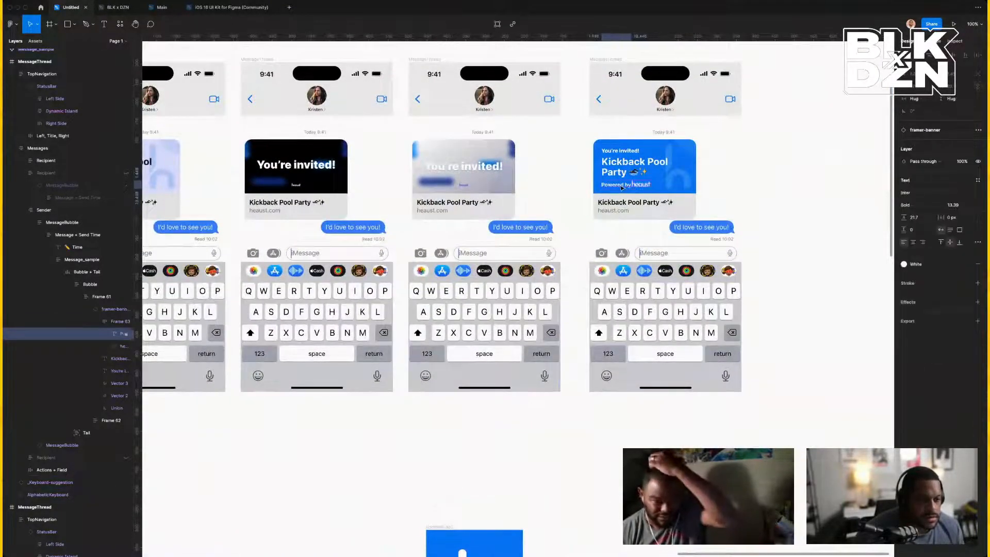
scroll(622, 188, "left", 4)
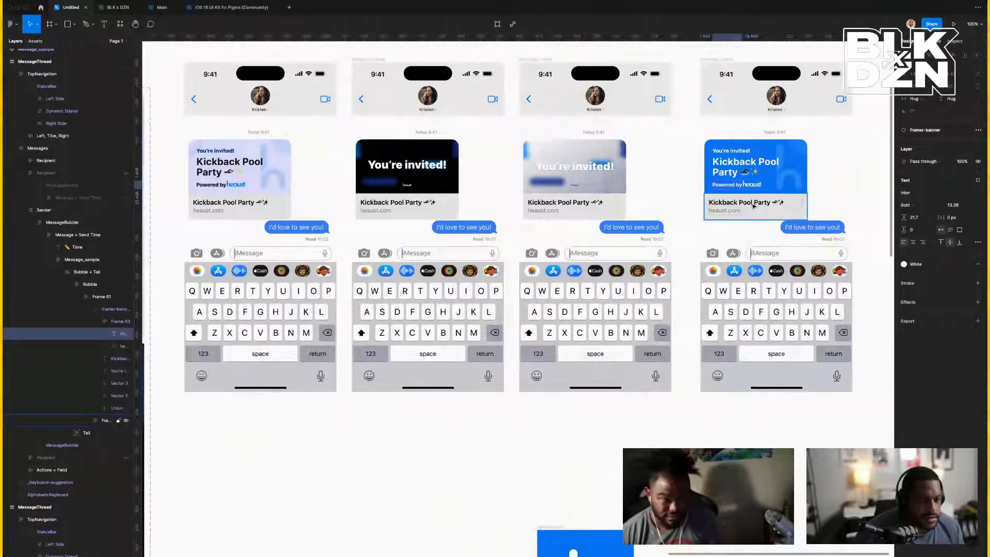
scroll(753, 207, "right", 3)
scroll(762, 204, "up", 5)
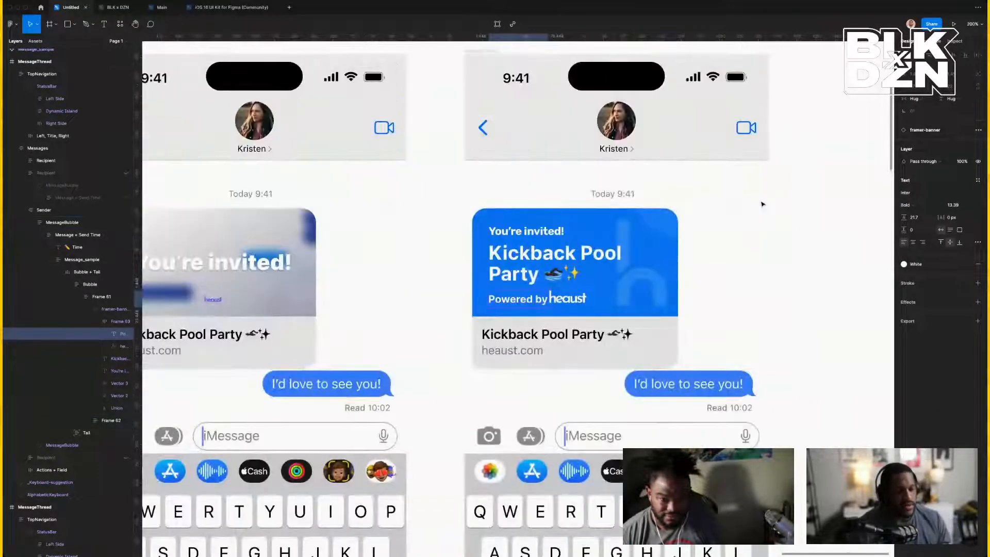
Apply the Black colour style to the 'Powered by' text, then reselect it.
left_click(915, 264)
left_click(928, 326)
left_click(824, 304)
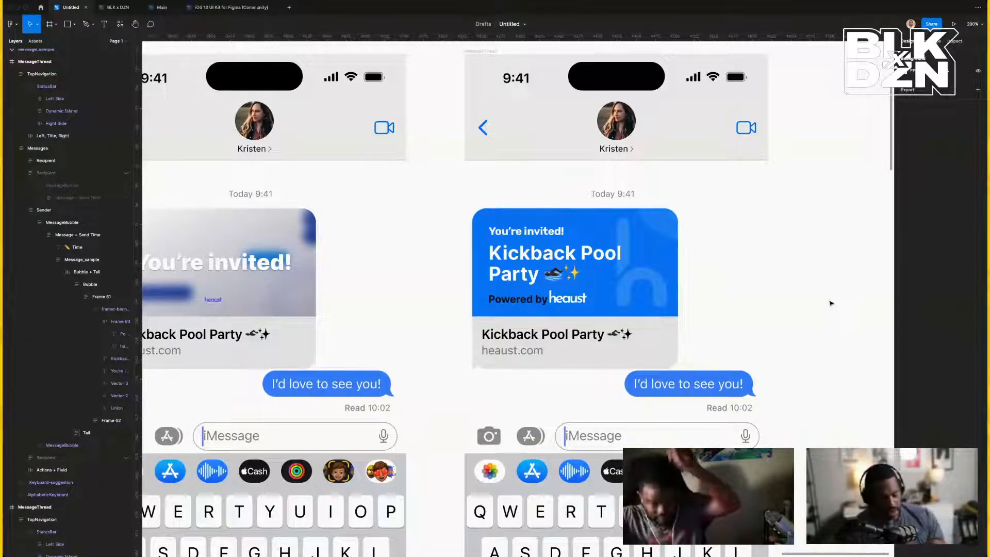
key("super+z")
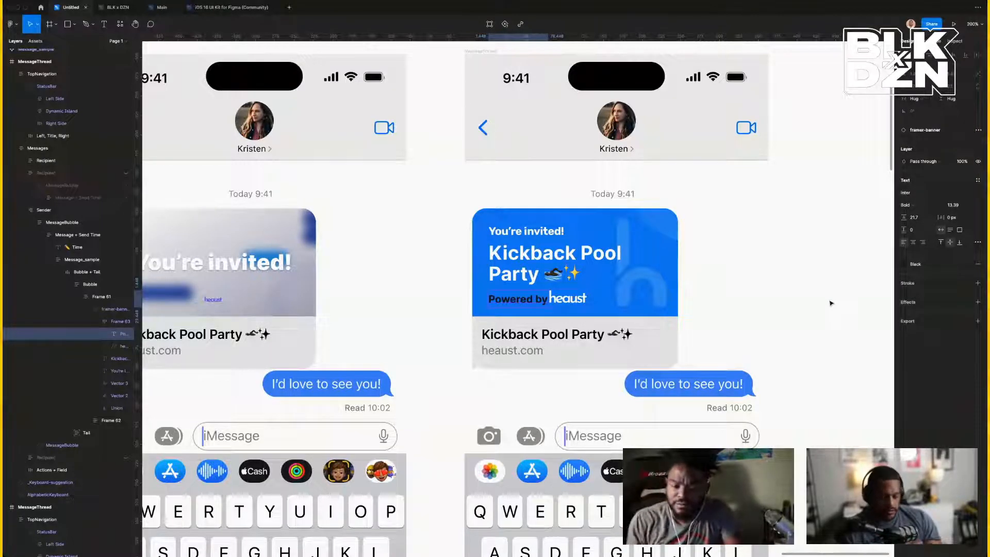
Try the Brand Color/Facebook style on the text, then undo back to white.
left_click(923, 264)
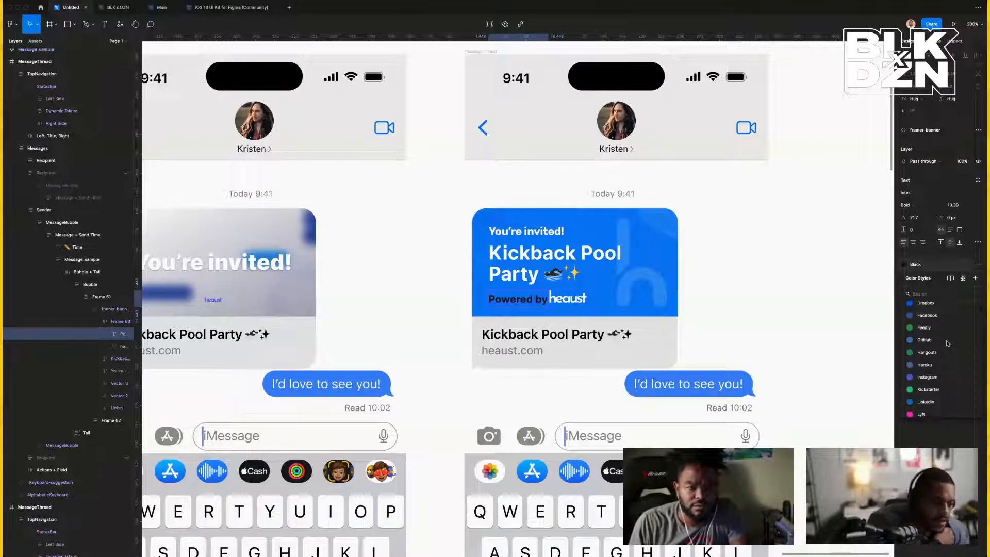
left_click(943, 358)
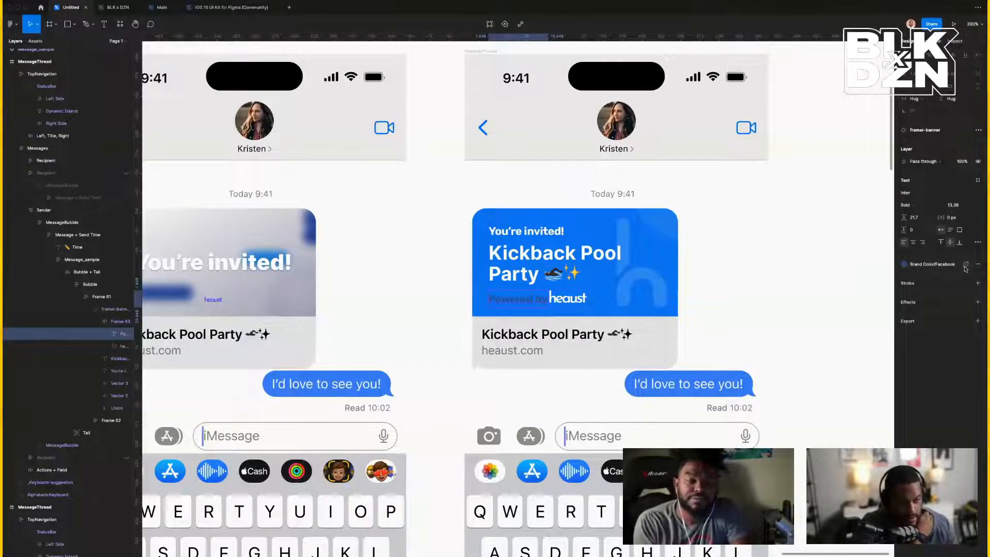
key("super+z")
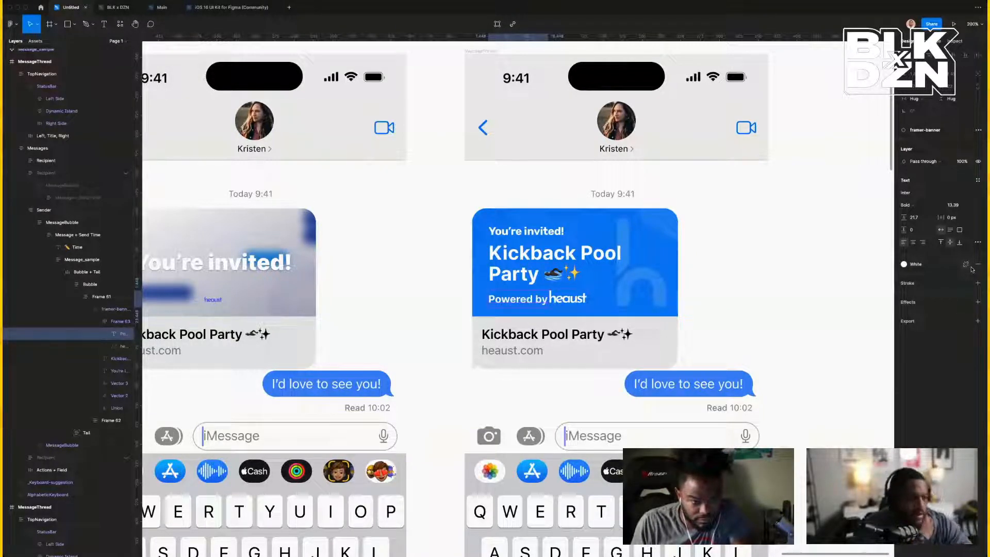
Change the 'Powered by' text weight from Bold to Semi Bold.
left_click(691, 312)
double_click(506, 304)
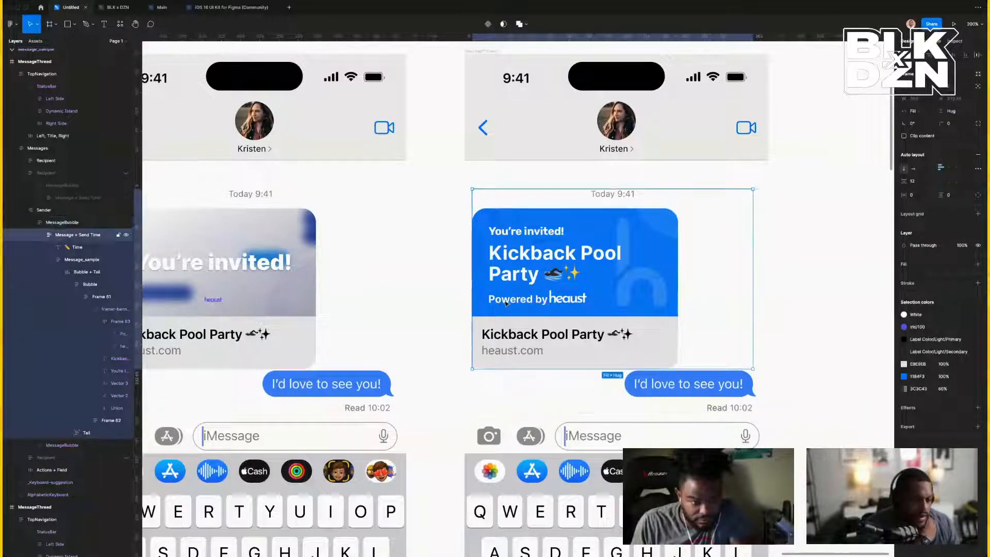
double_click(506, 303)
double_click(506, 303)
double_click(506, 304)
double_click(506, 304)
double_click(505, 303)
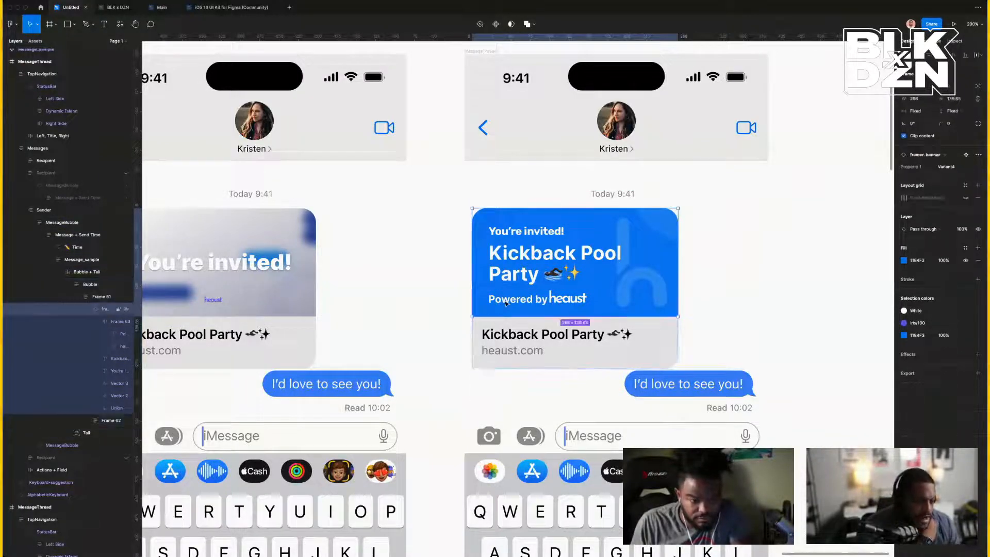
double_click(506, 304)
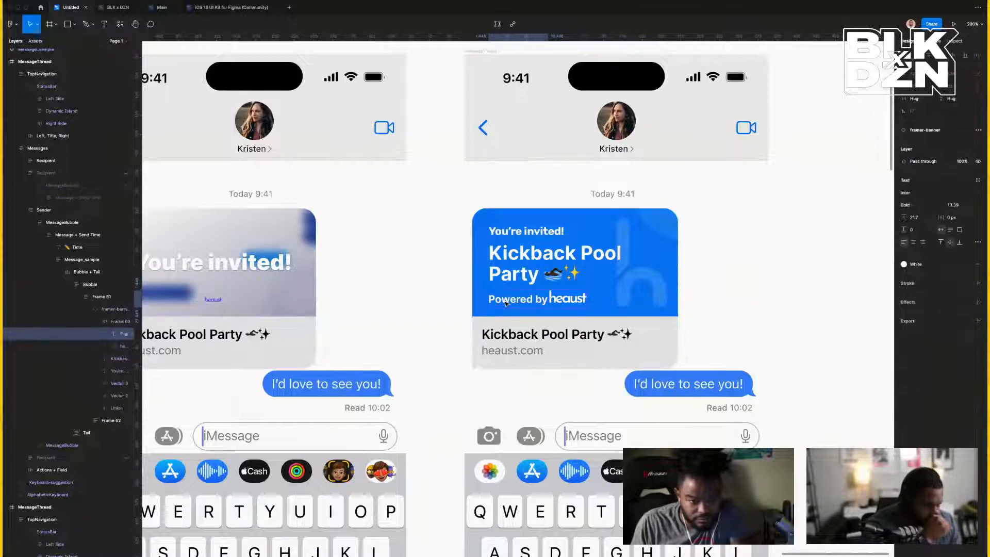
left_click(928, 206)
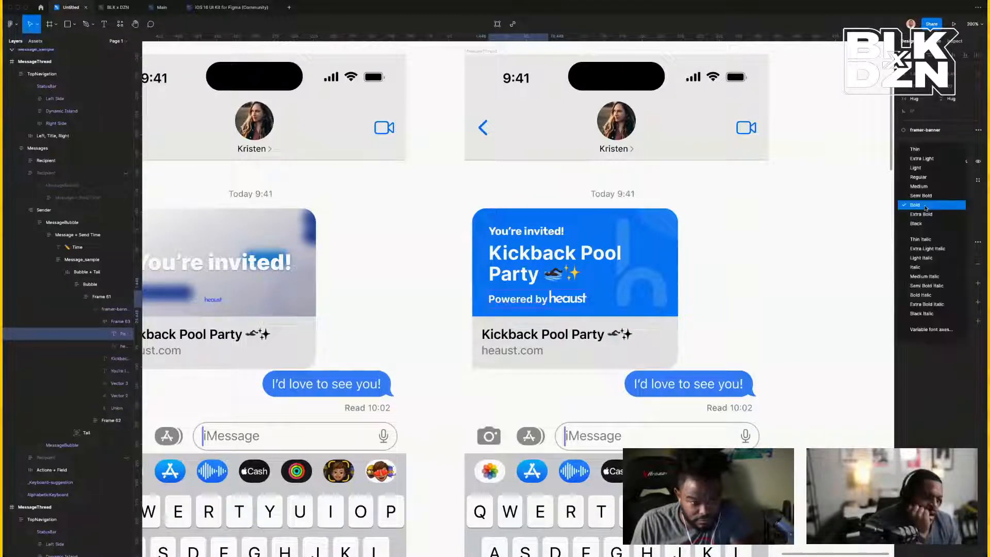
left_click(930, 195)
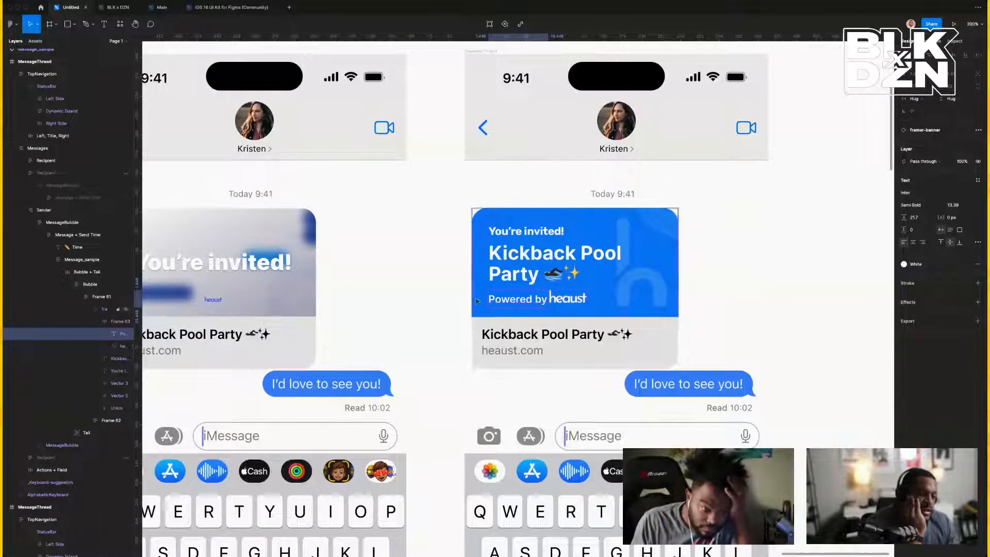
scroll(536, 304, "left", 3)
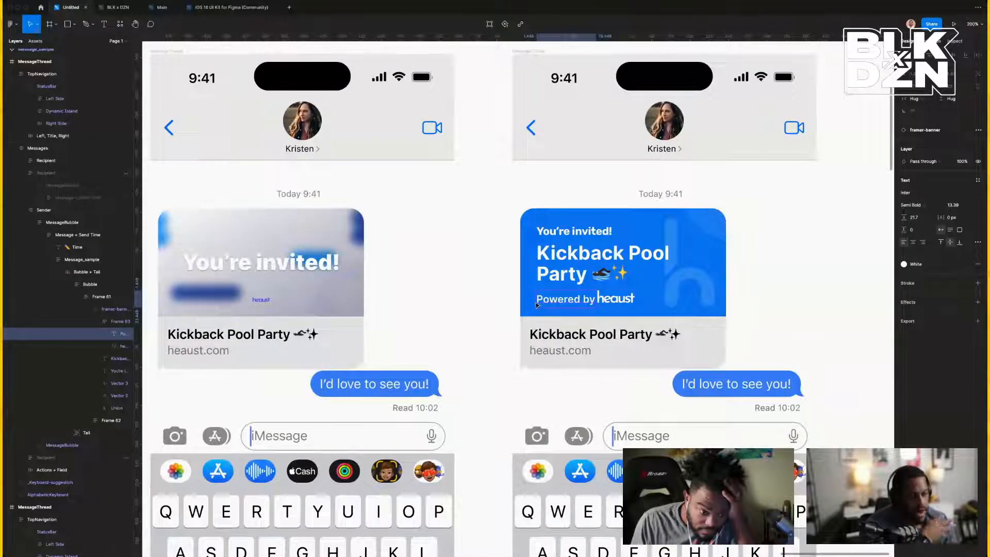
scroll(574, 265, "right", 1)
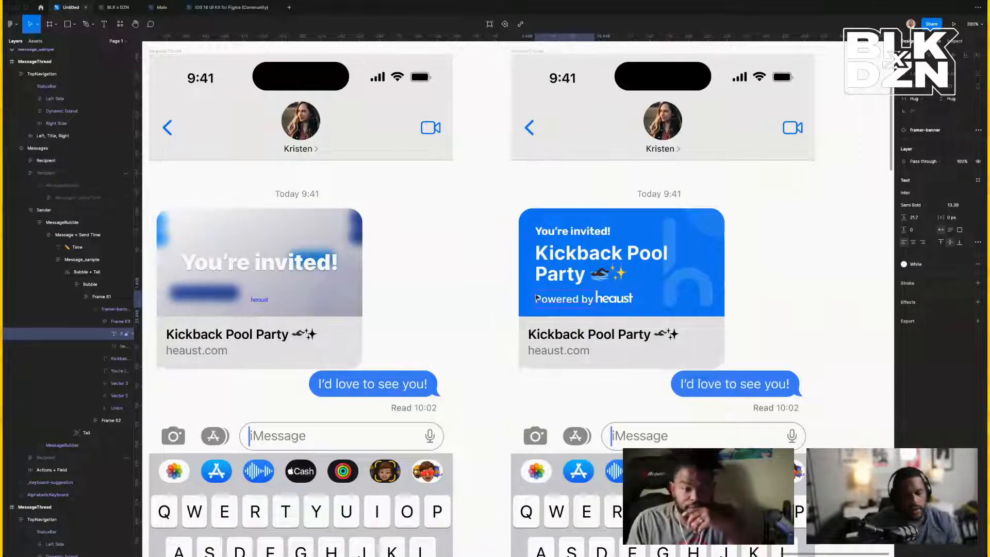
scroll(536, 298, "left", 10)
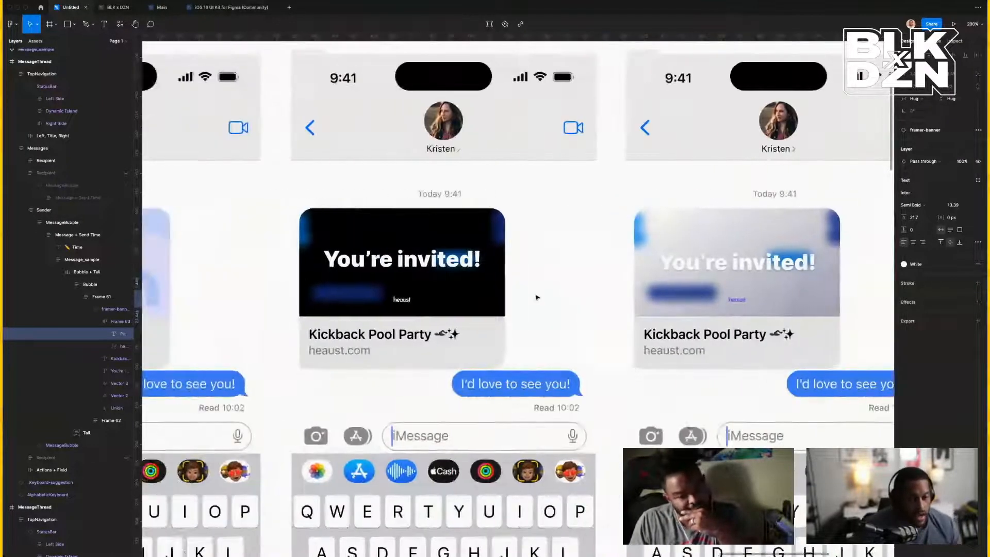
scroll(537, 298, "down", 5)
scroll(537, 297, "left", 4)
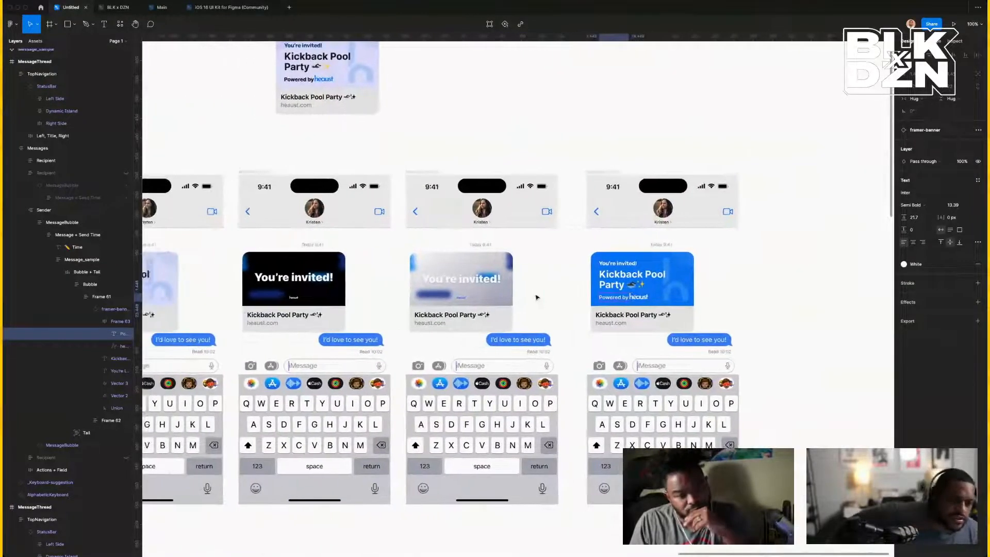
scroll(536, 297, "down", 3)
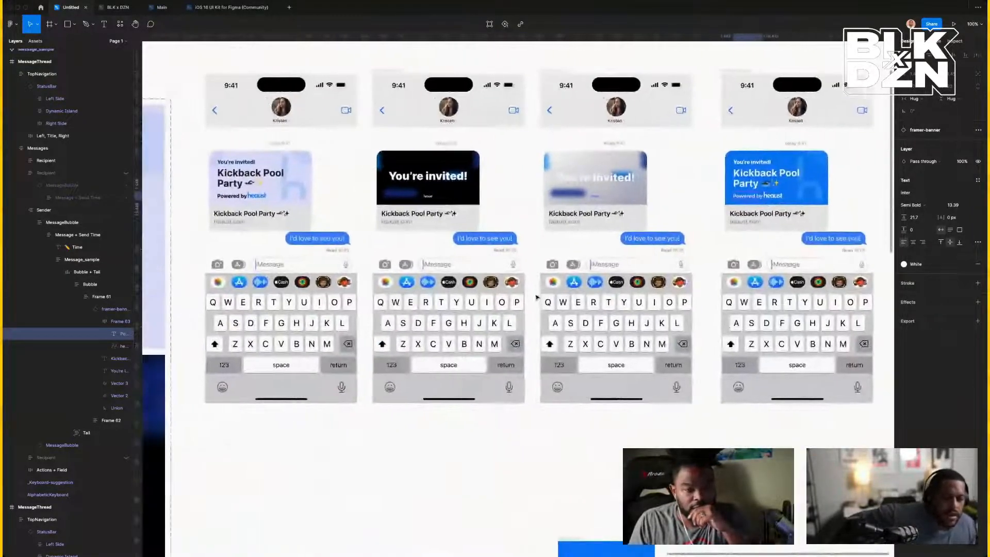
scroll(536, 297, "left", 4)
scroll(536, 296, "up", 1)
scroll(536, 297, "right", 4)
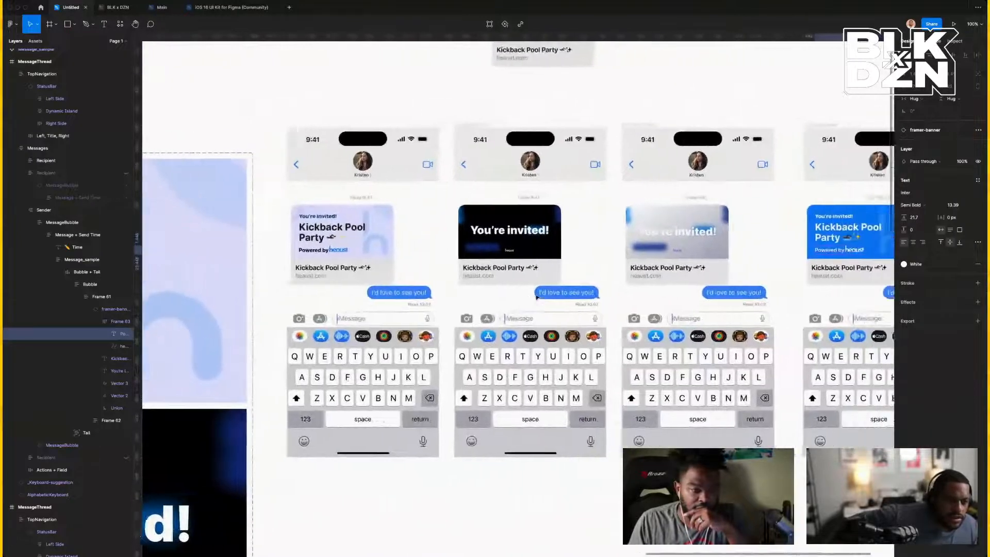
scroll(706, 322, "right", 2)
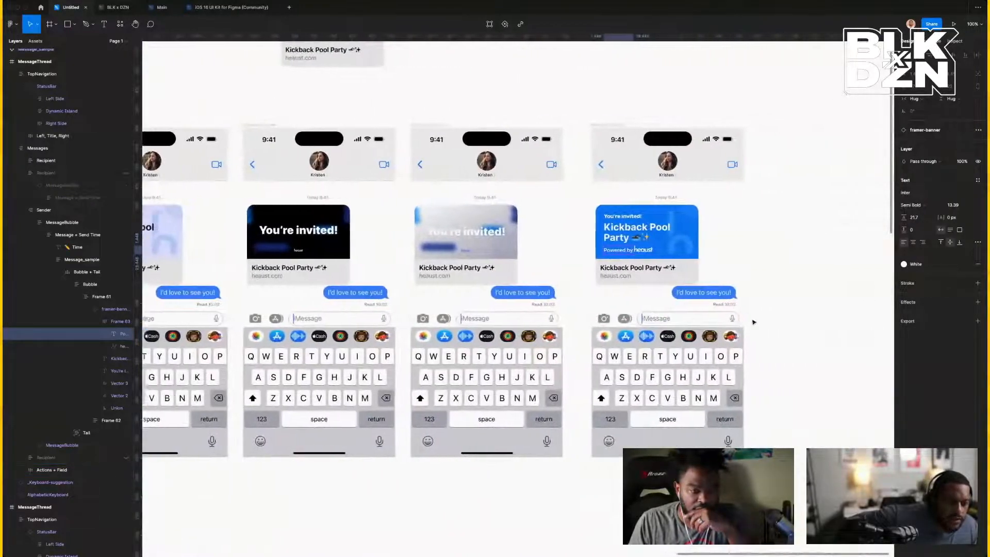
scroll(673, 233, "left", 10)
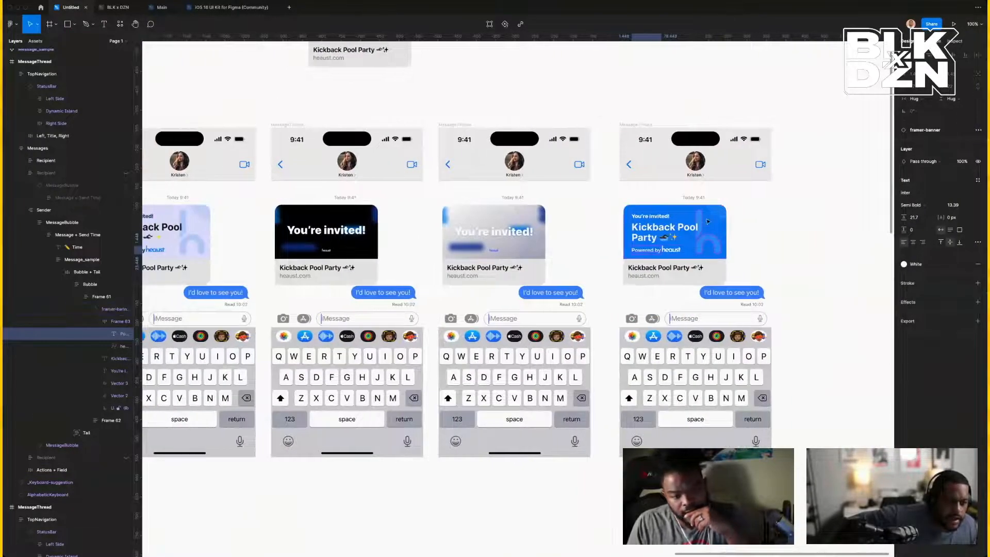
scroll(618, 243, "down", 6)
scroll(589, 247, "down", 8)
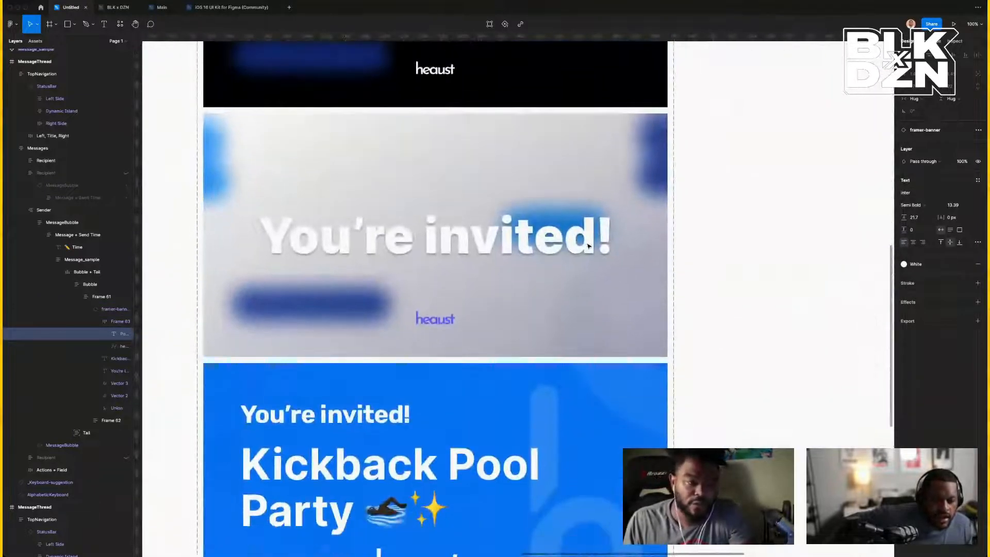
Duplicate the faint h logo shape, rotate the copy, and place it past the lower-left corner.
left_click(641, 267)
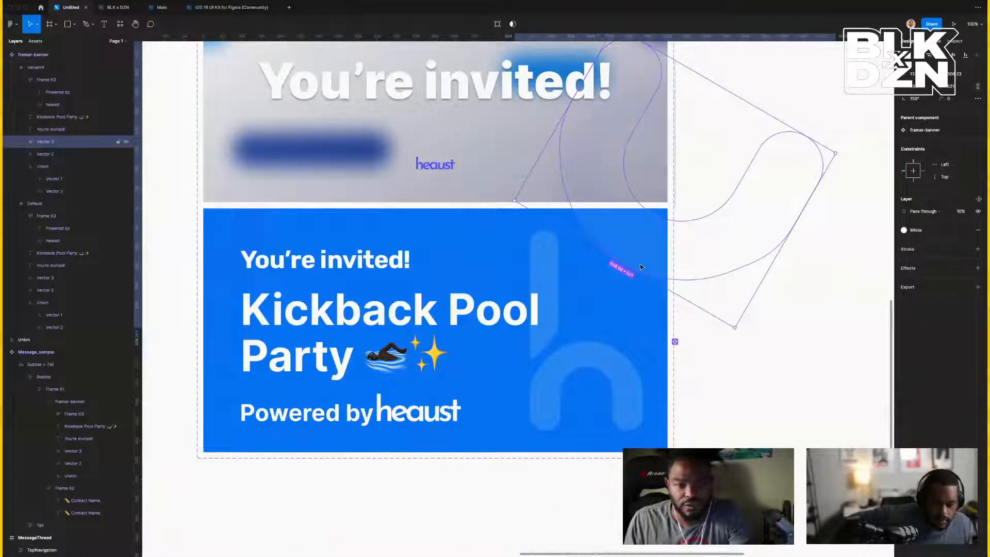
key("super+d")
scroll(824, 191, "left", 1)
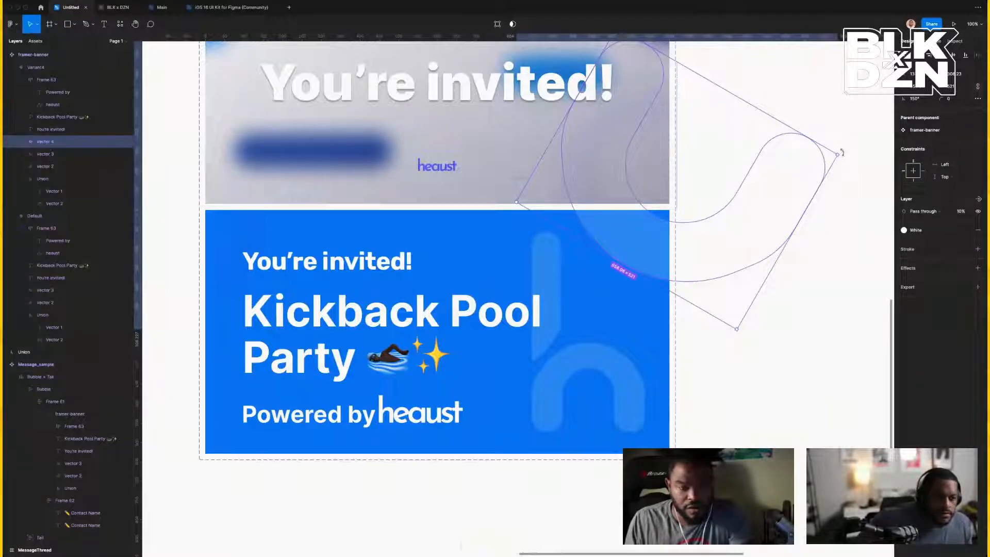
left_click_drag(839, 154, 519, 207)
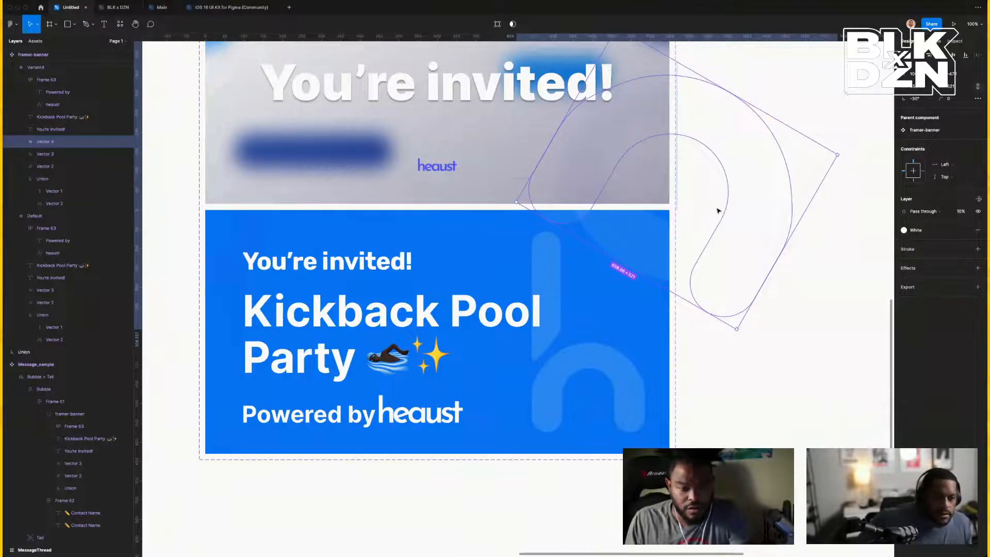
left_click_drag(738, 177, 261, 436)
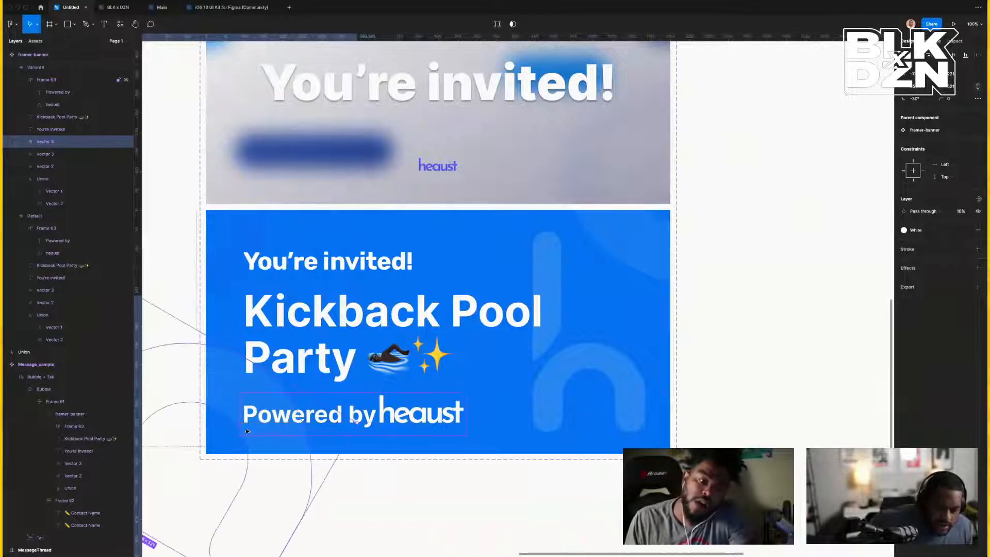
left_click_drag(228, 405, 243, 391)
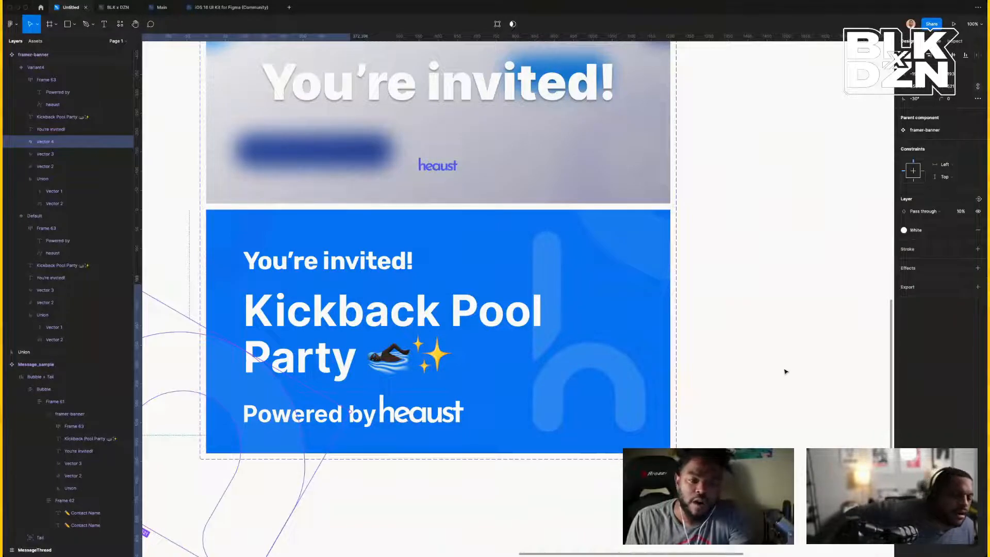
scroll(784, 371, "right", 5)
scroll(784, 371, "left", 10)
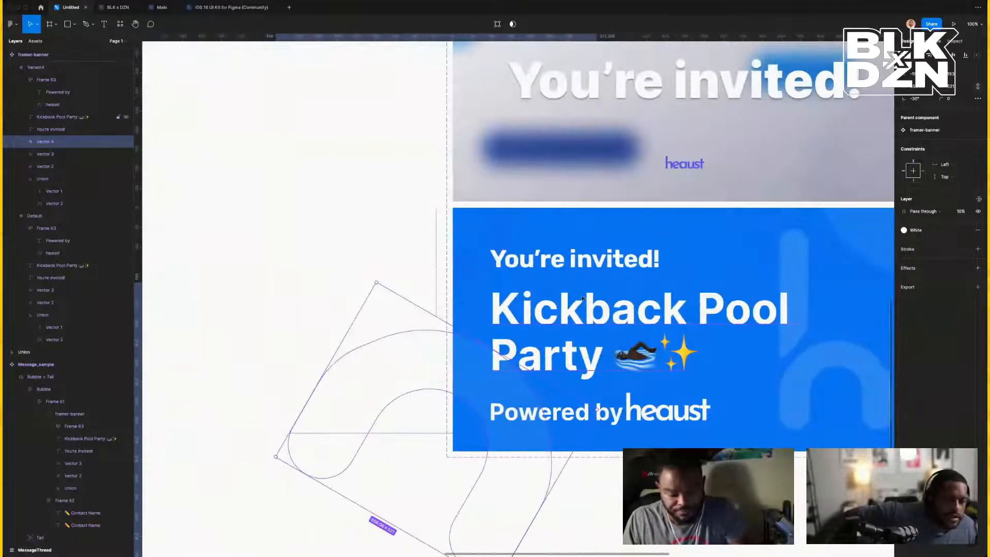
Select the 'You're invited!', 'Kickback Pool Party' and 'Powered by heaust' text layers together.
left_click(551, 272)
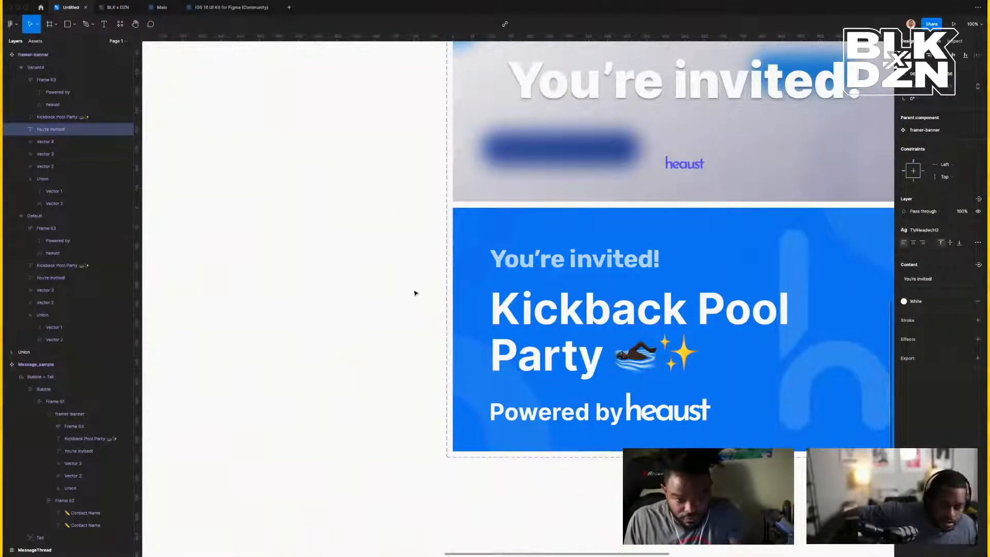
left_click(385, 337)
double_click(542, 327)
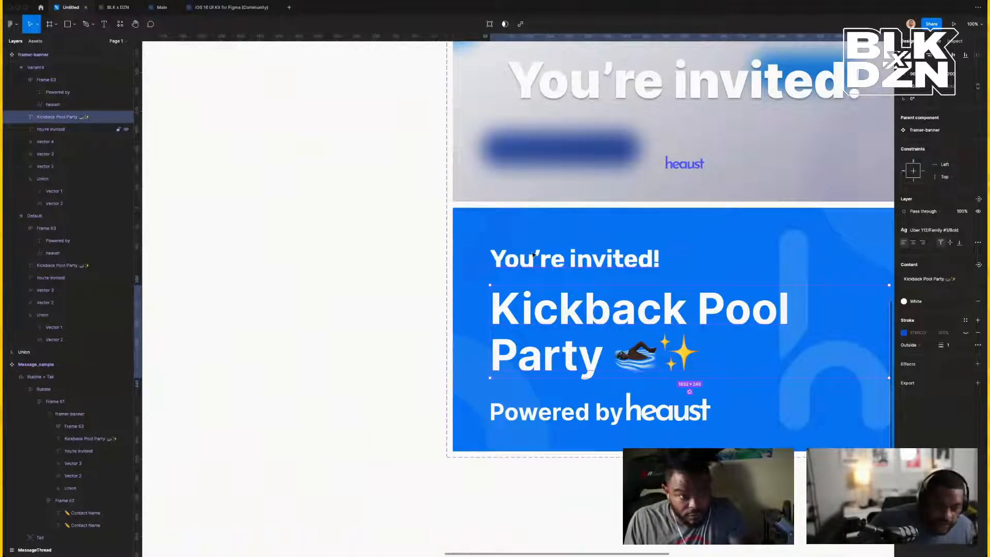
left_click(534, 254, "shift")
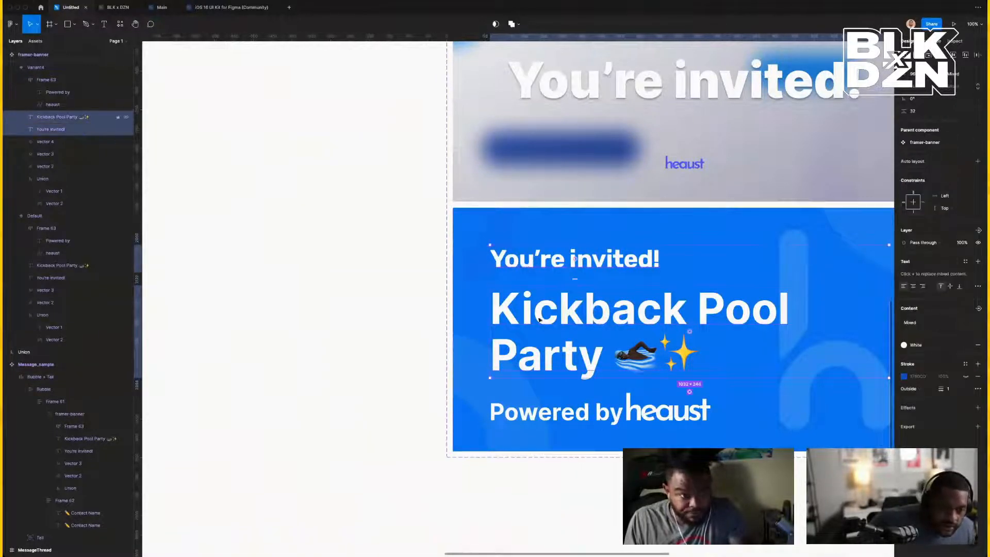
left_click(571, 410, "shift")
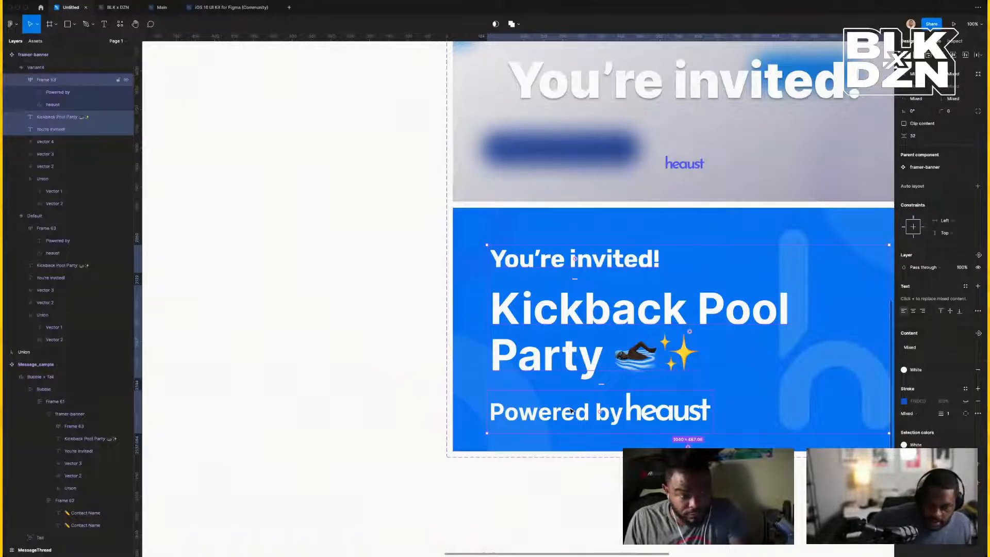
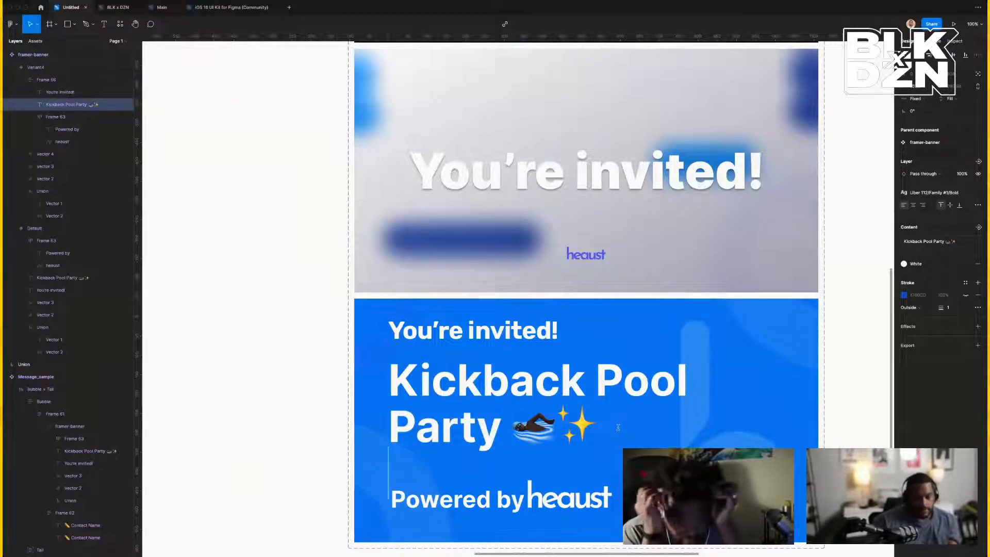
Paste another 'Party' onto the end of the Kickback Pool Party title.
type("Party")
key("Escape")
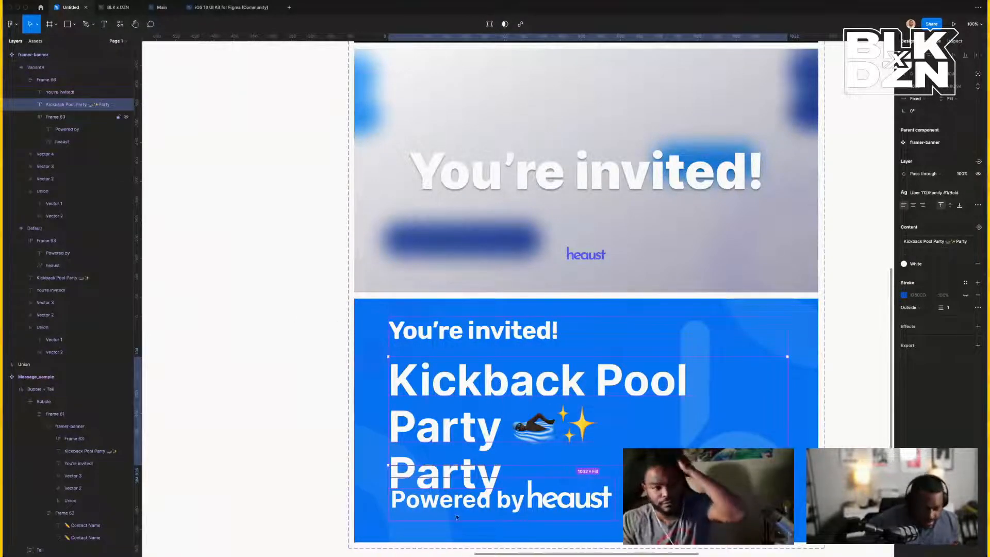
left_click(403, 472)
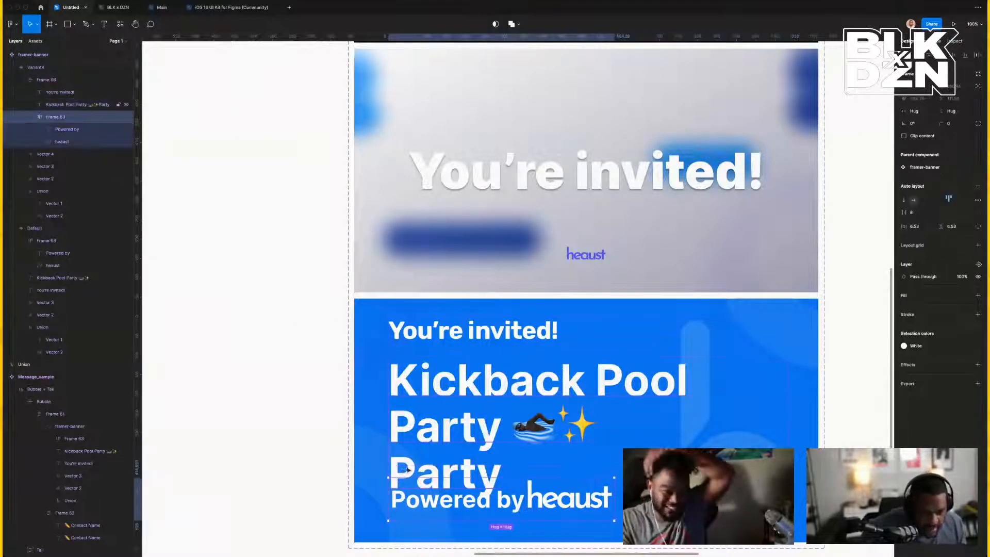
left_click(431, 459)
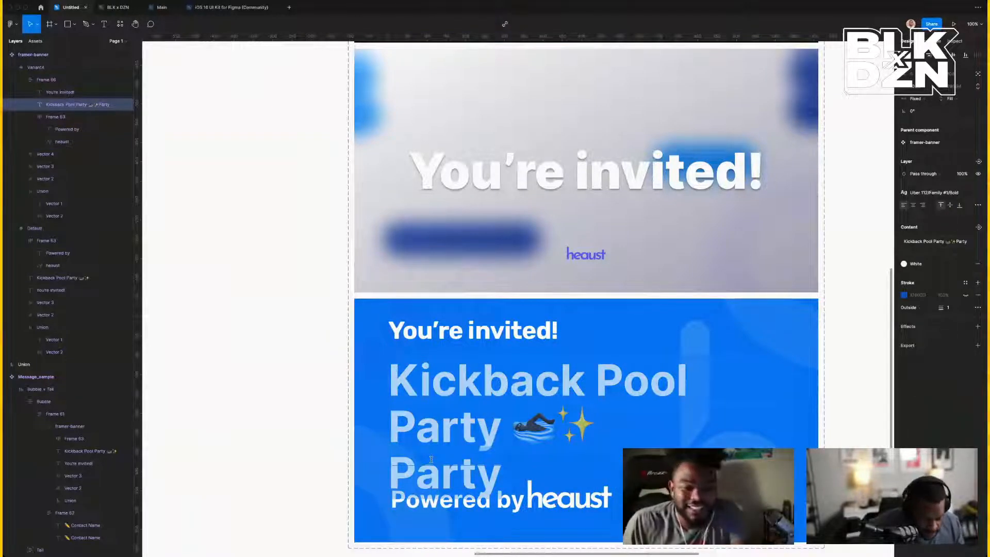
Join the final 'Party' onto line two and insert 'sfdkjnaf ' before it.
key("Right")
key("Left")
key("Left")
key("Left")
key("Left")
key("Left")
key("Left")
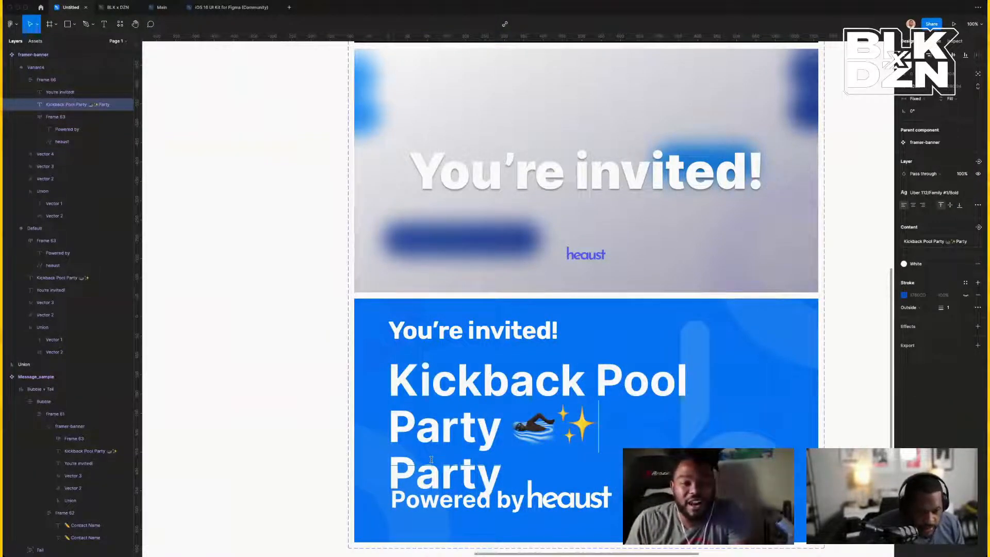
key("Delete")
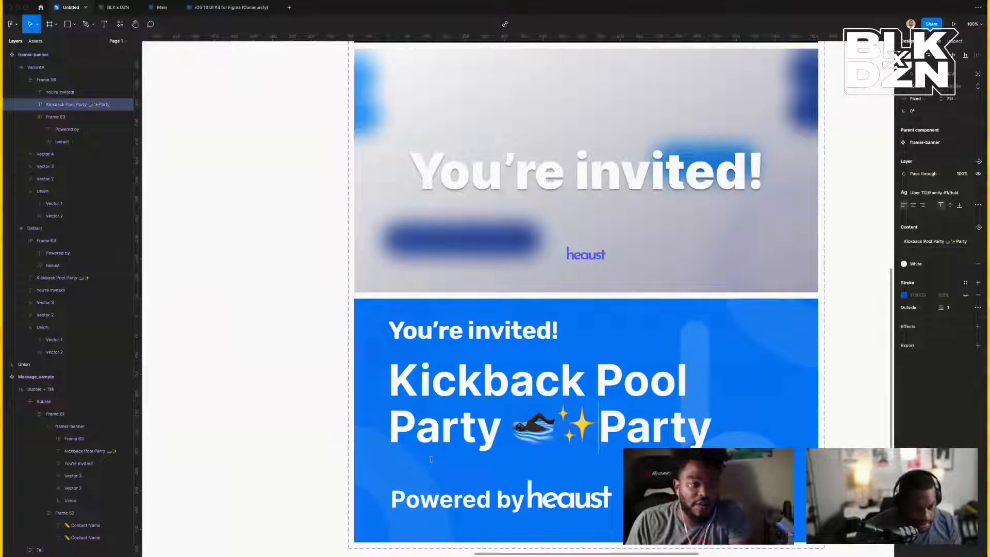
type("sfdkjnafg")
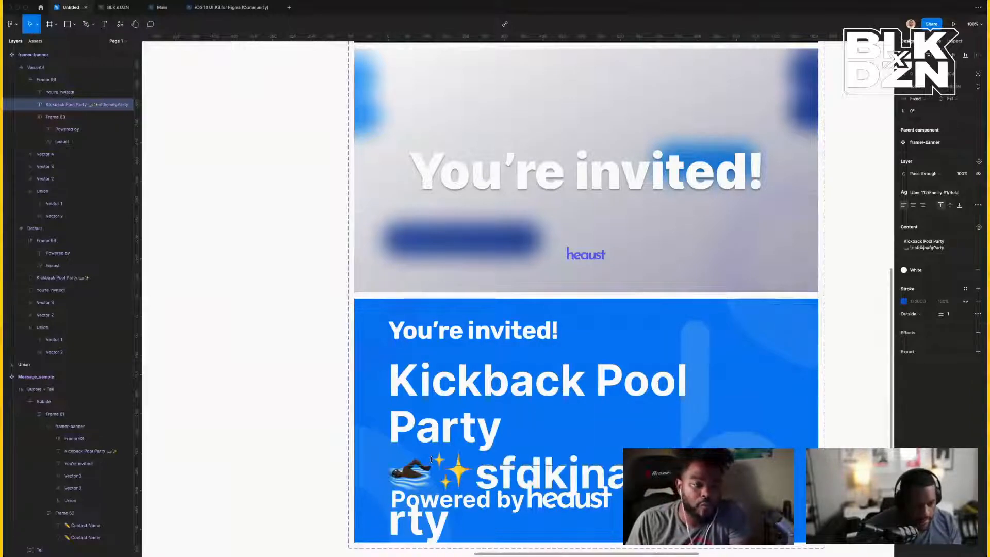
key("BackSpace")
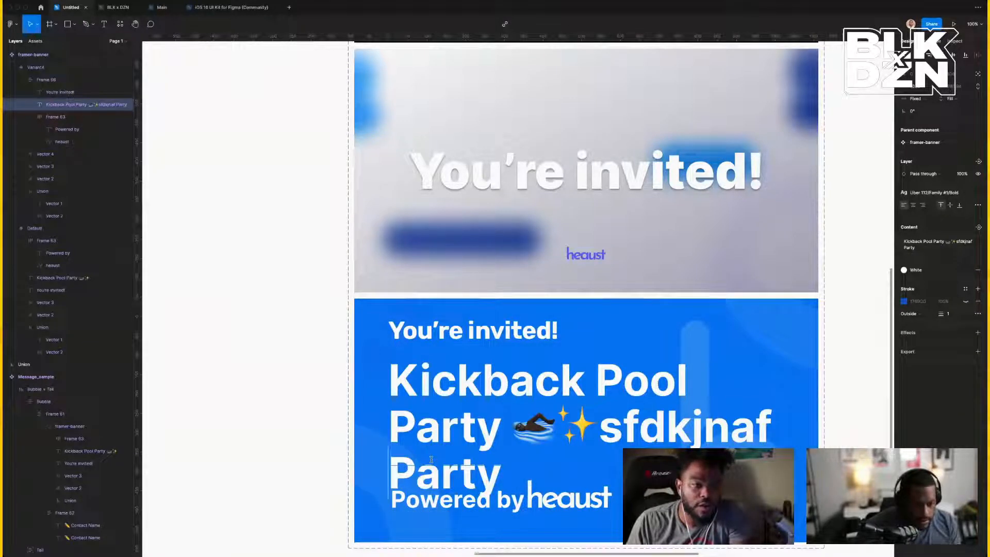
key("Escape")
Reselect the lengthened title and undo its accidental wrapping-width change.
left_click(575, 508)
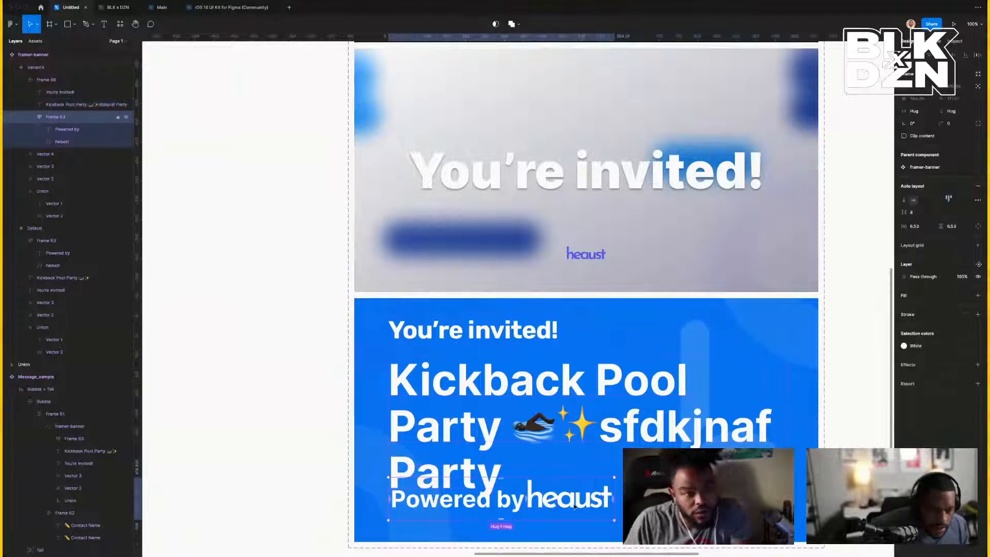
left_click(453, 464)
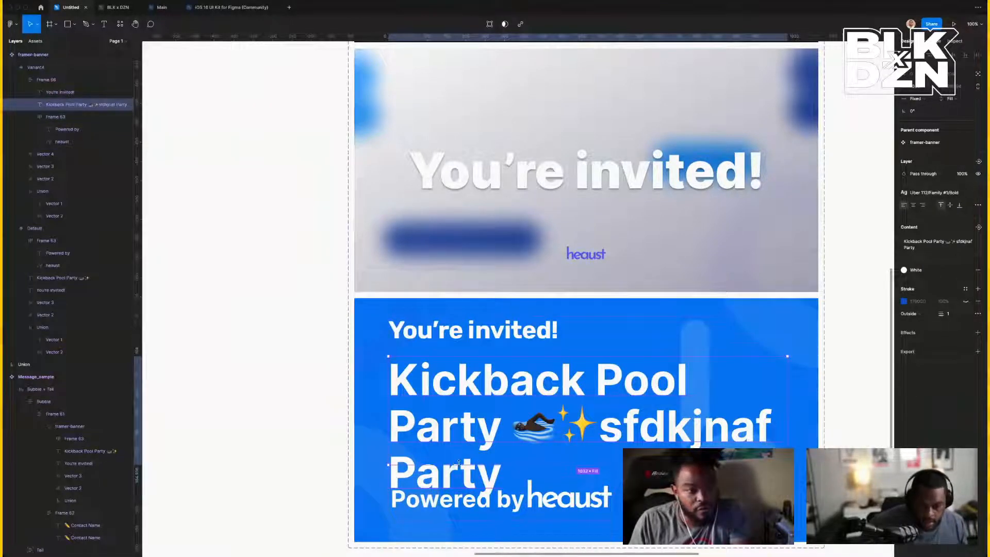
double_click(458, 463)
left_click(458, 463)
key("super+z")
key("super+z")
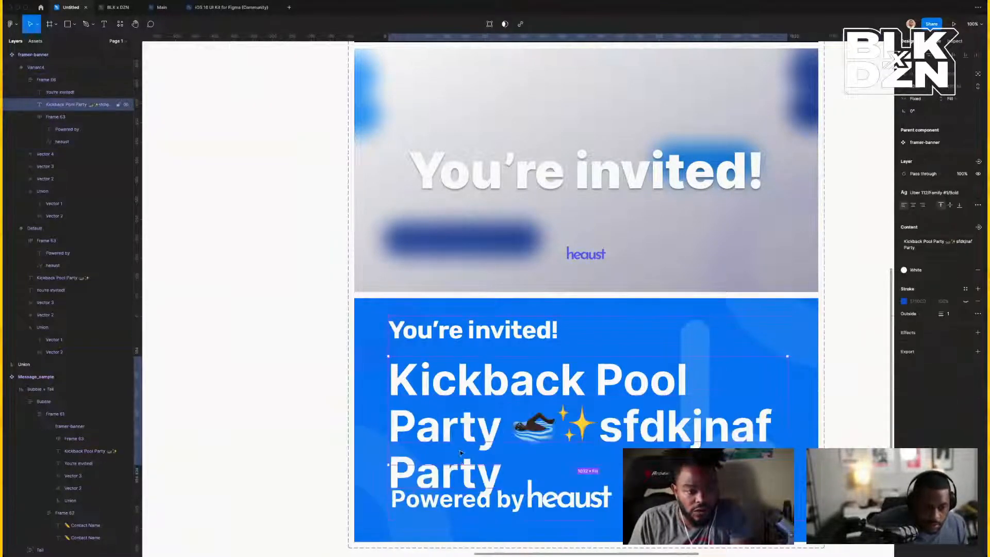
Set the banner title's font size to 106.
double_click(448, 384)
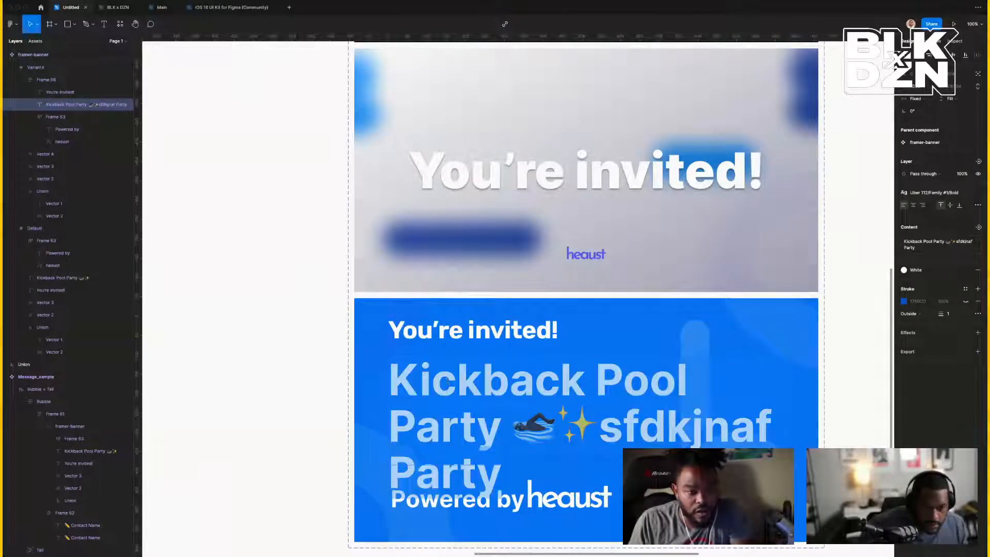
left_click(978, 193)
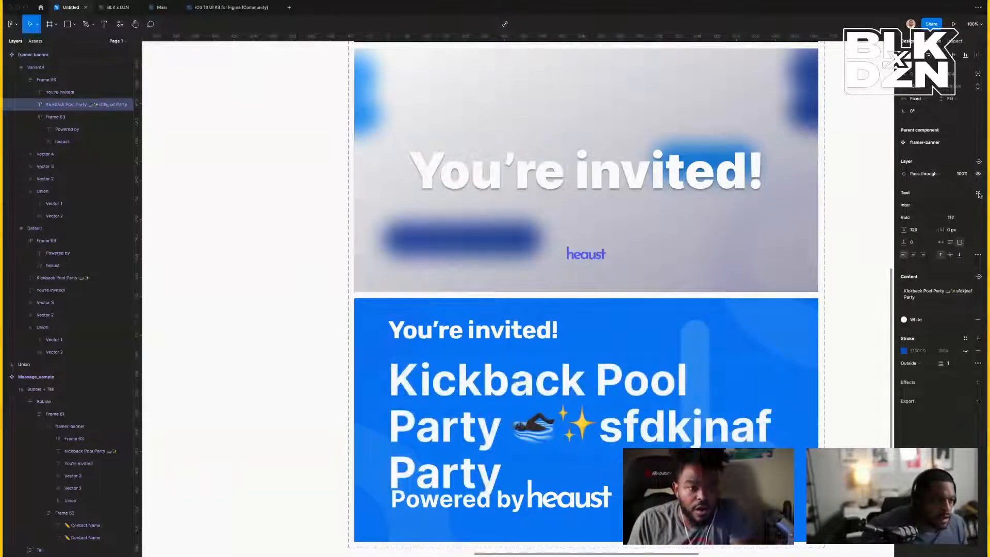
left_click(961, 220)
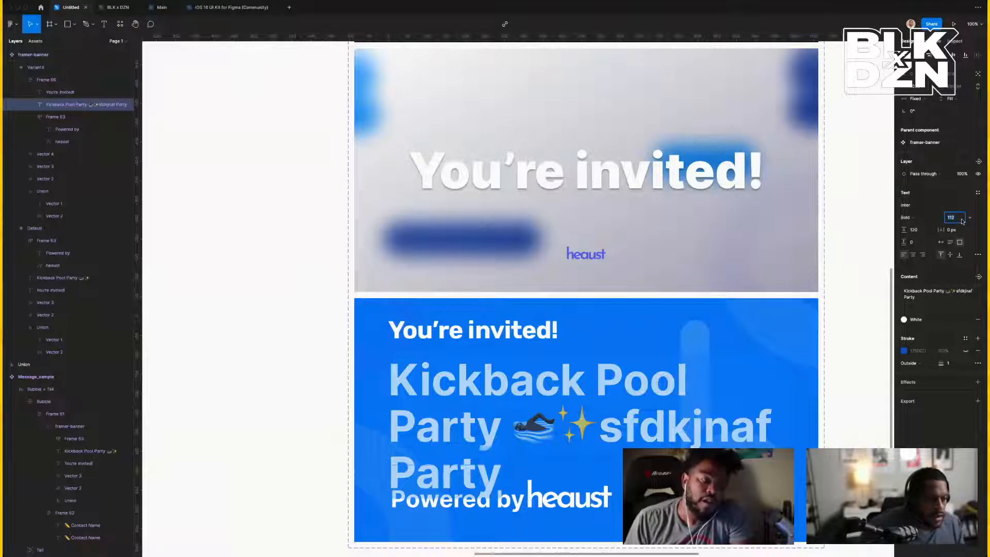
key("Down")
key("Down")
key("Down")
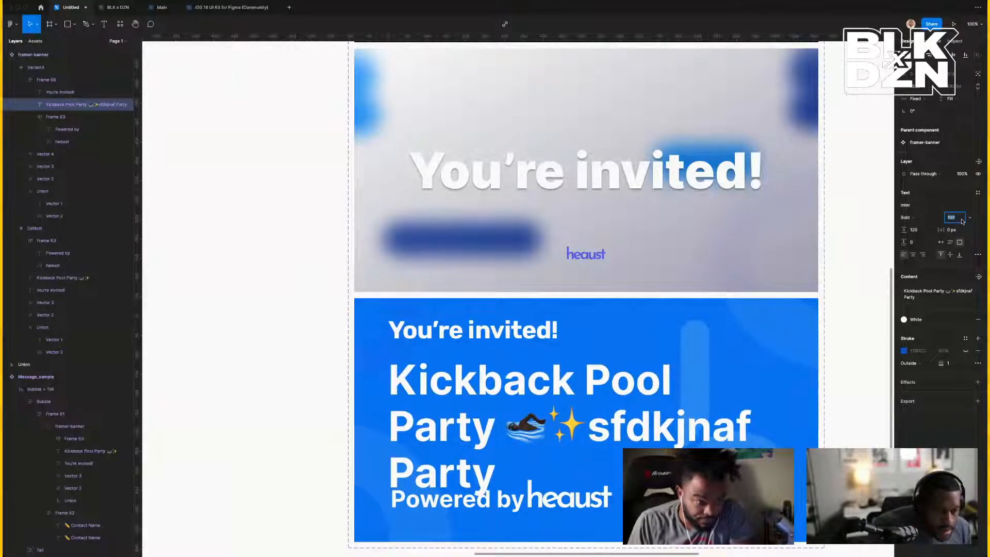
key("Down")
key("Up")
key("Down")
key("Up")
key("Up")
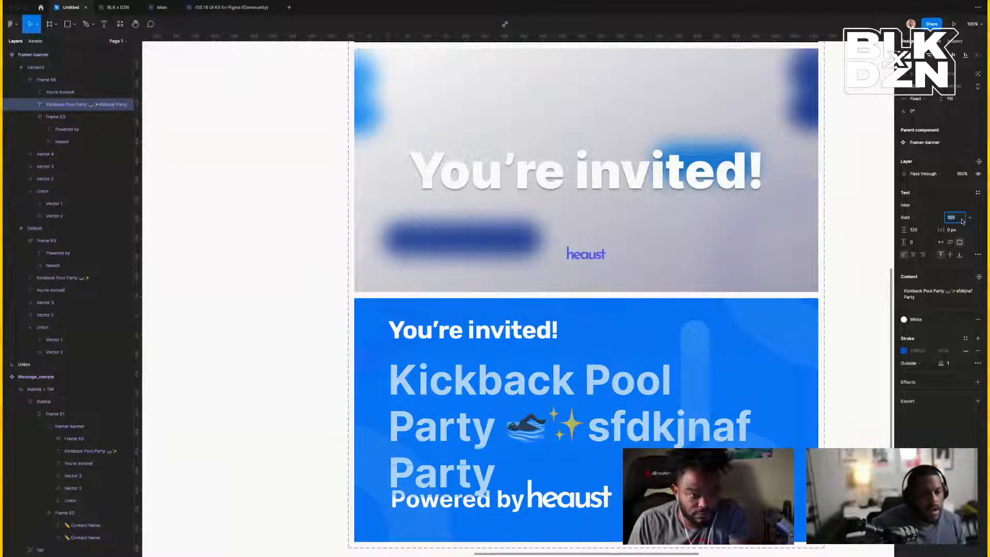
left_click(499, 470)
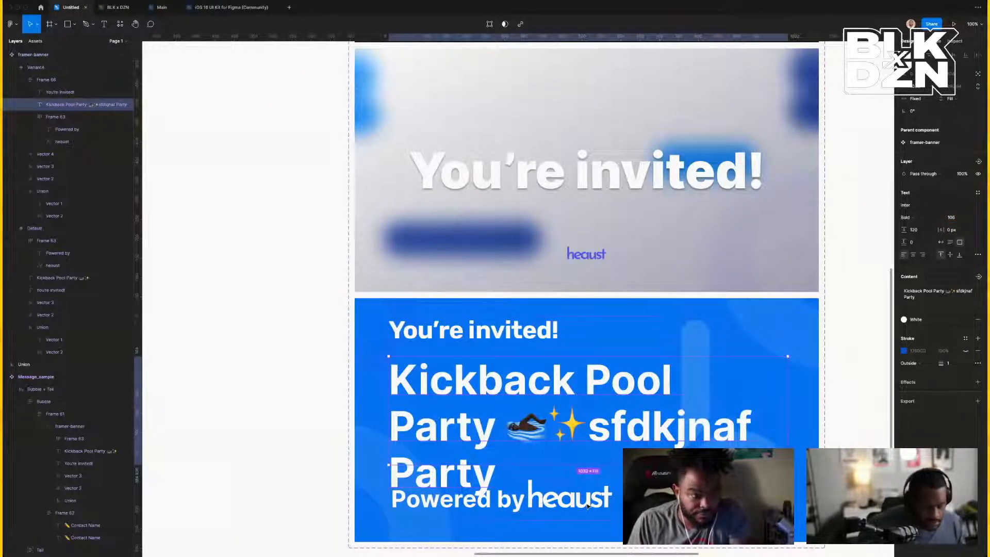
Set Frame 66's auto-layout gap between text rows to 24.
key("Escape")
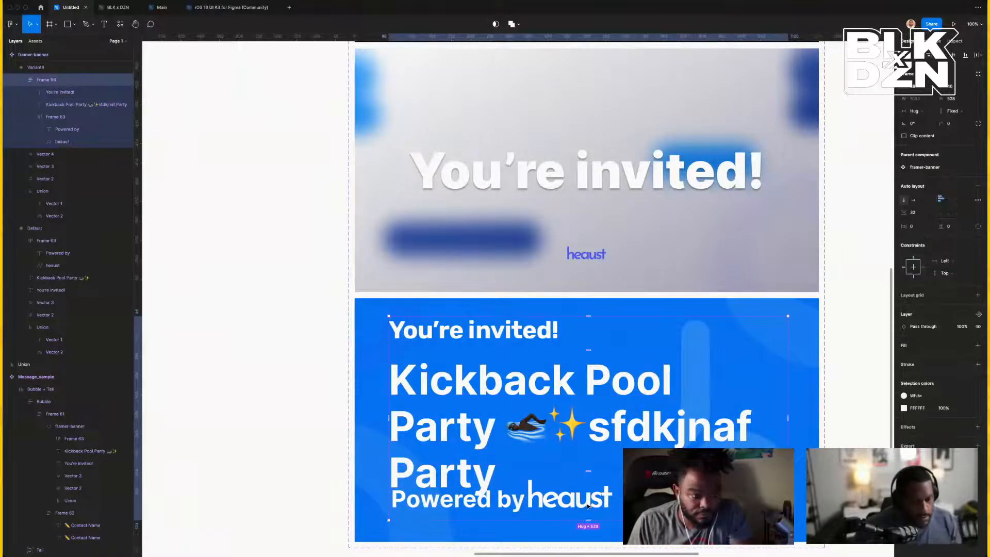
left_click(922, 216)
type("24")
key("Return")
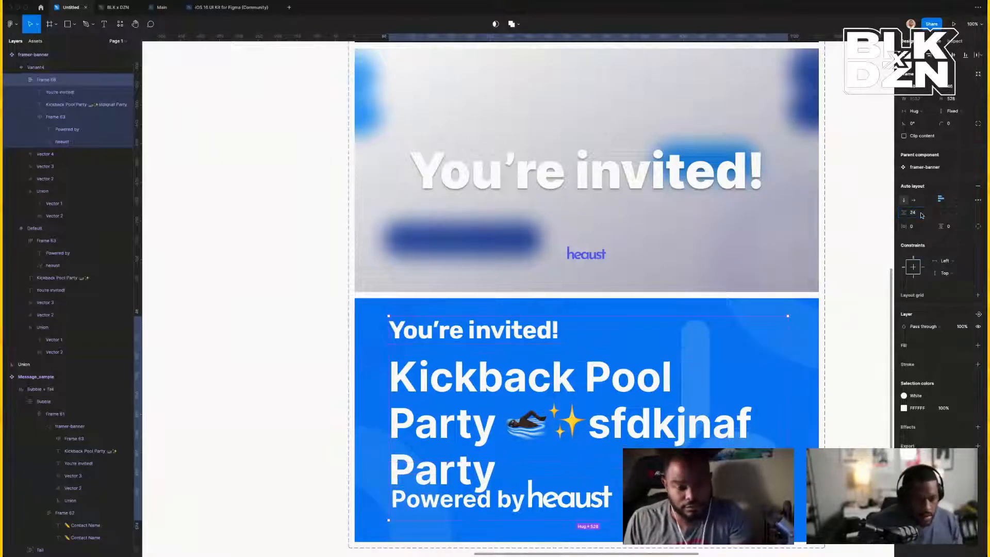
left_click(858, 276)
Make the title text's height hug its contents.
left_click(667, 386)
left_click(666, 385)
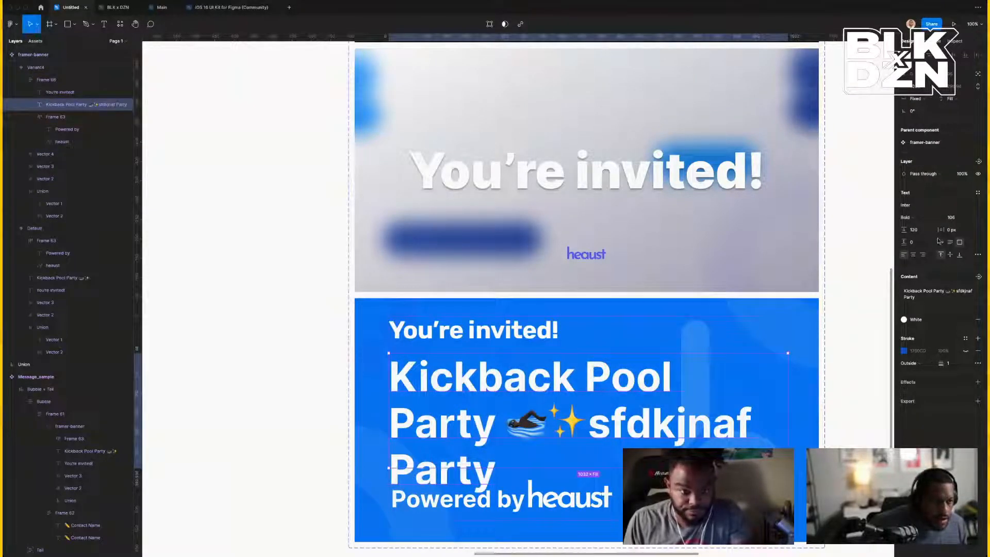
left_click(951, 100)
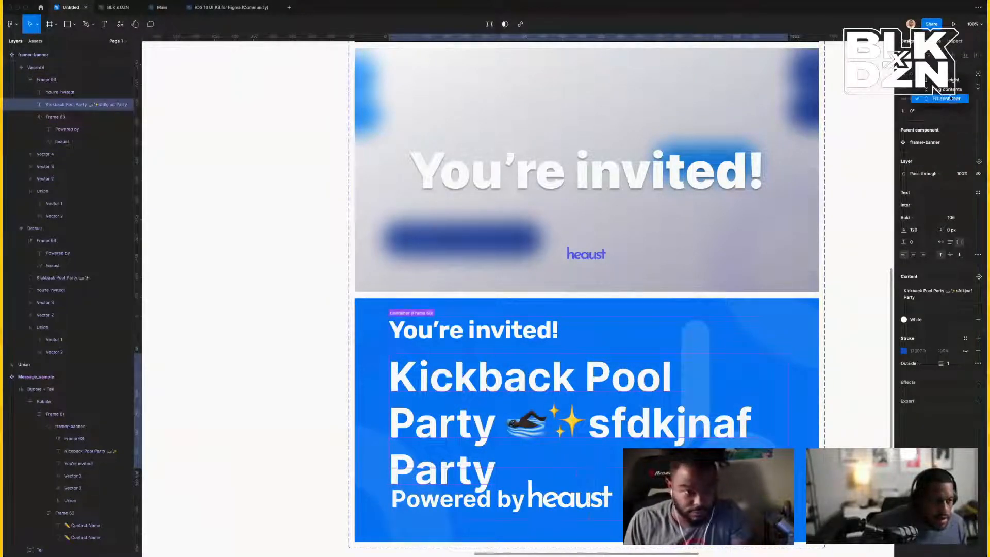
left_click(944, 87)
key("Escape")
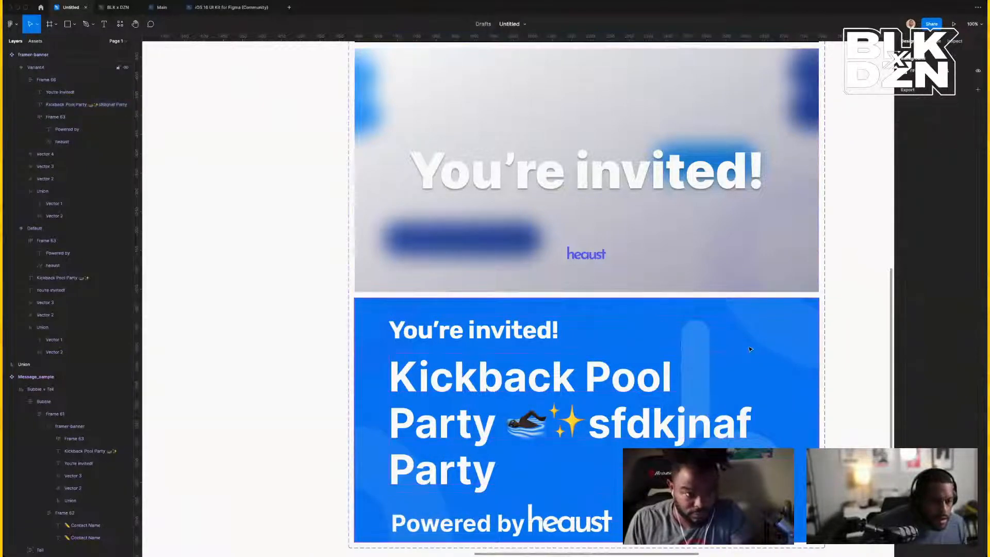
Set Frame 66's height to Hug contents so the footer clears the title.
scroll(716, 284, "down", 4)
left_click(548, 368)
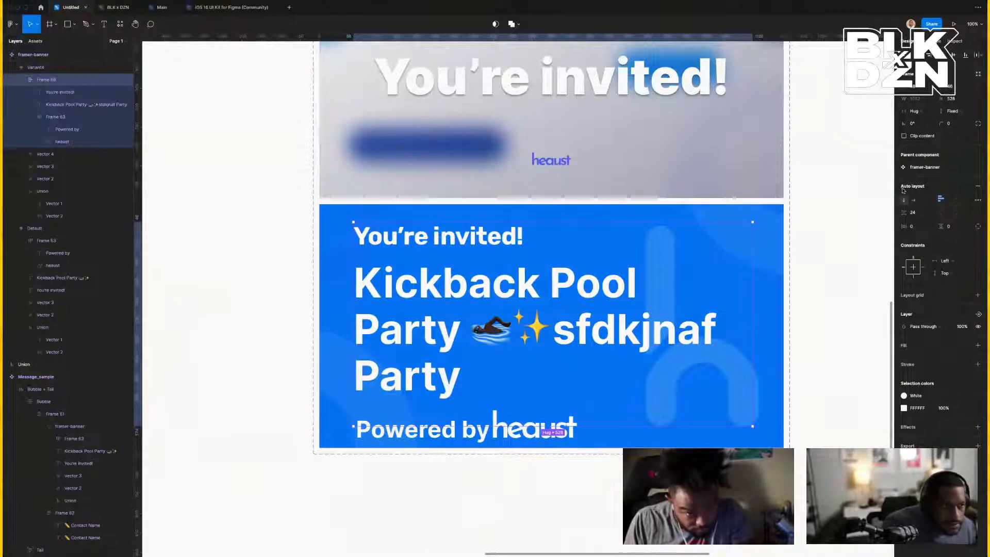
left_click(950, 111)
left_click(952, 121)
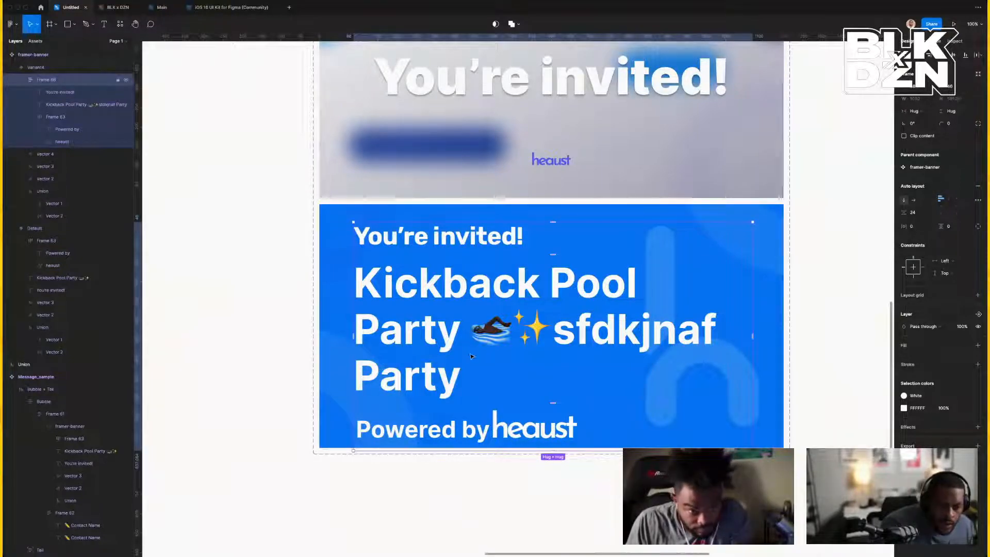
left_click(448, 368)
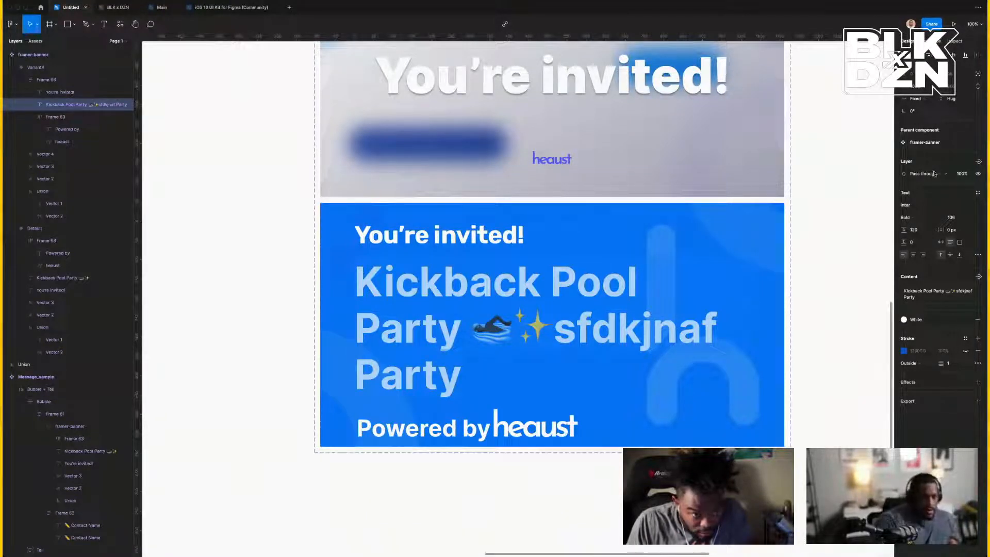
Lower the title's font size to 99.
left_click(958, 222)
key("Down")
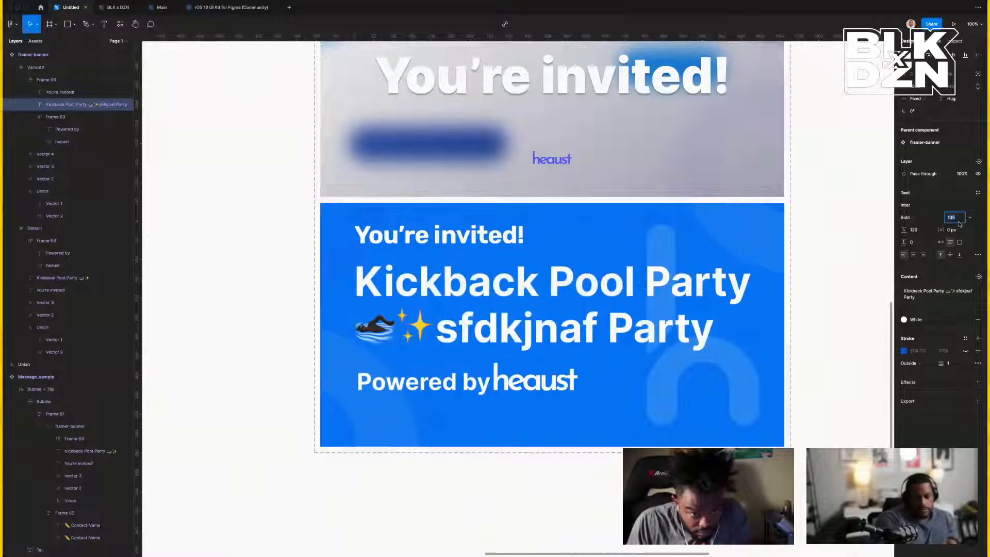
key("Down")
key("Down")
key("Down")
key("Down")
key("Down")
key("Down")
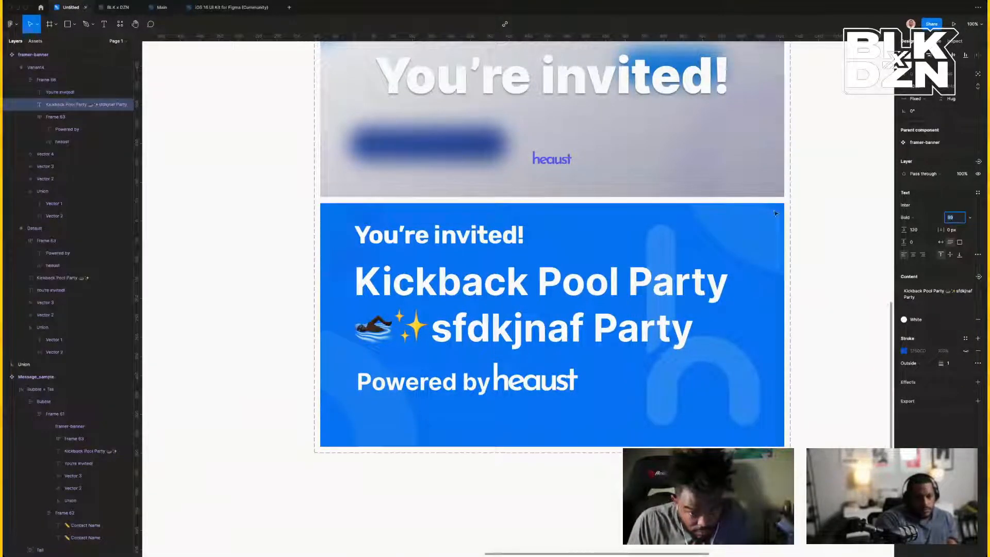
Insert 'zx czxbvzvsf' before the final 'Party' in the heading.
double_click(543, 327)
left_click(597, 330)
type("zx czxbvzvsf")
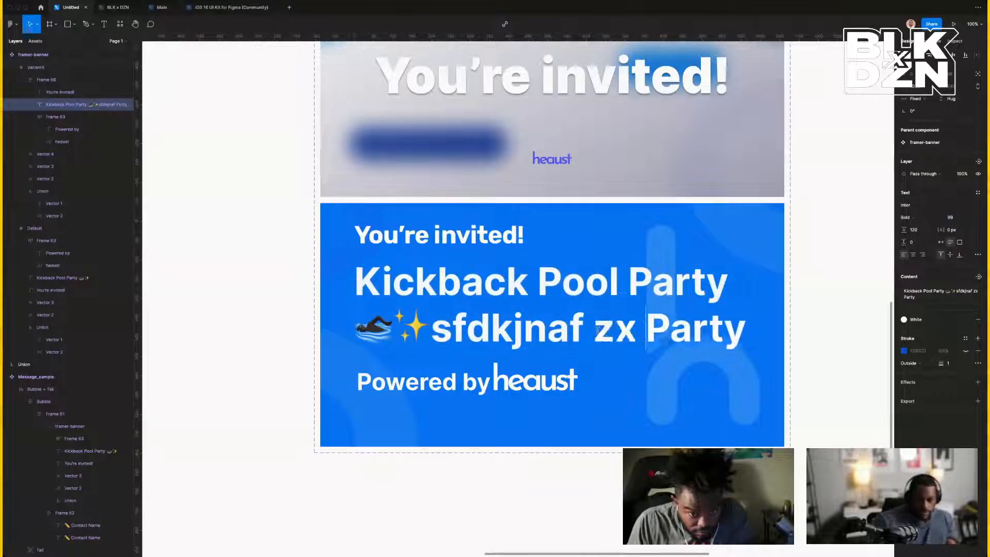
key("Escape")
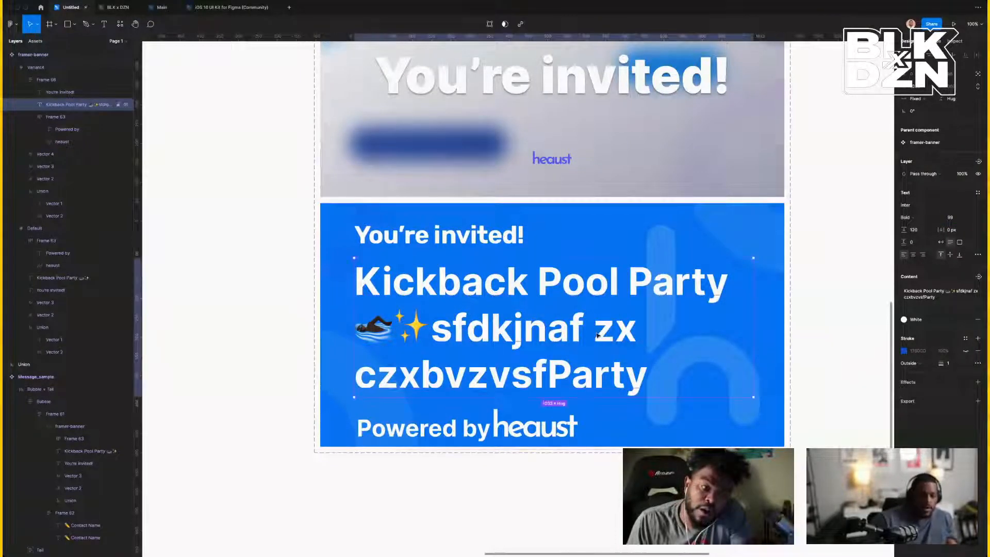
key("Escape")
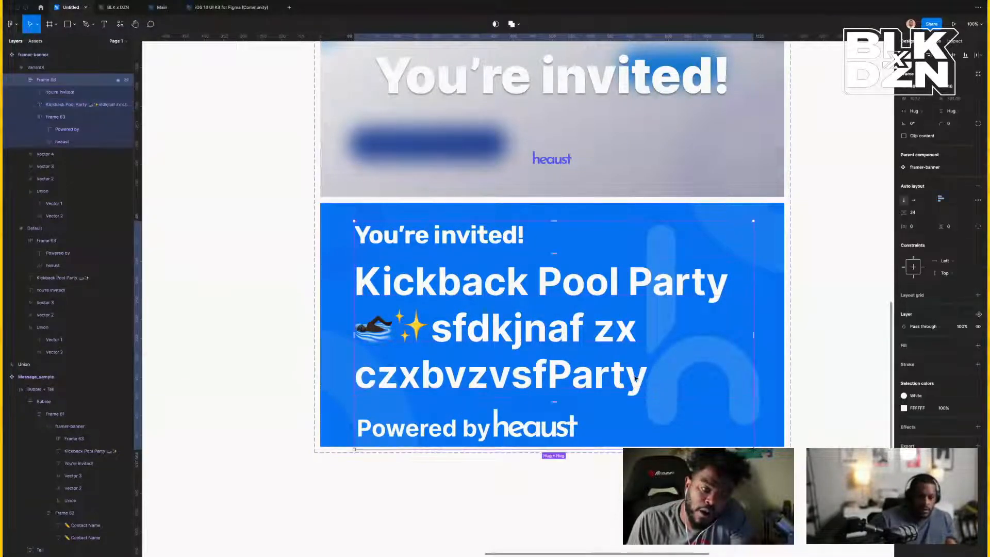
Set the Kickback Pool Party heading's font size to 100.
left_click(636, 378)
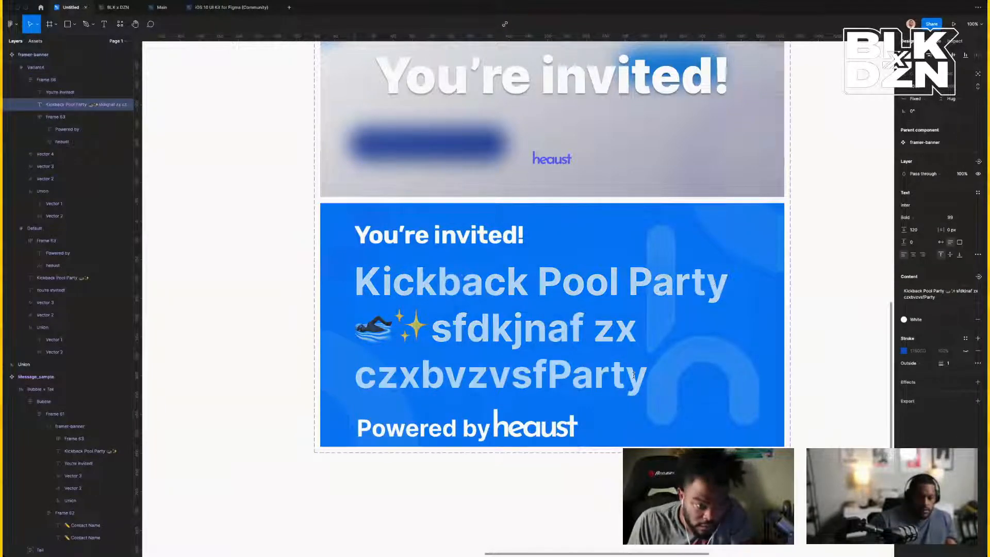
left_click(956, 219)
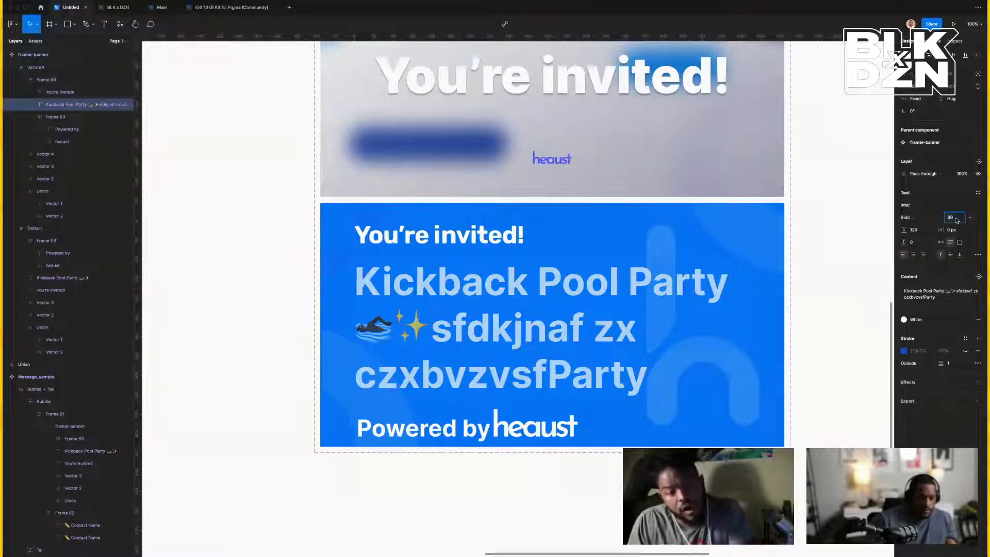
key("Down")
key("Down")
key("Down")
key("Down")
key("Down")
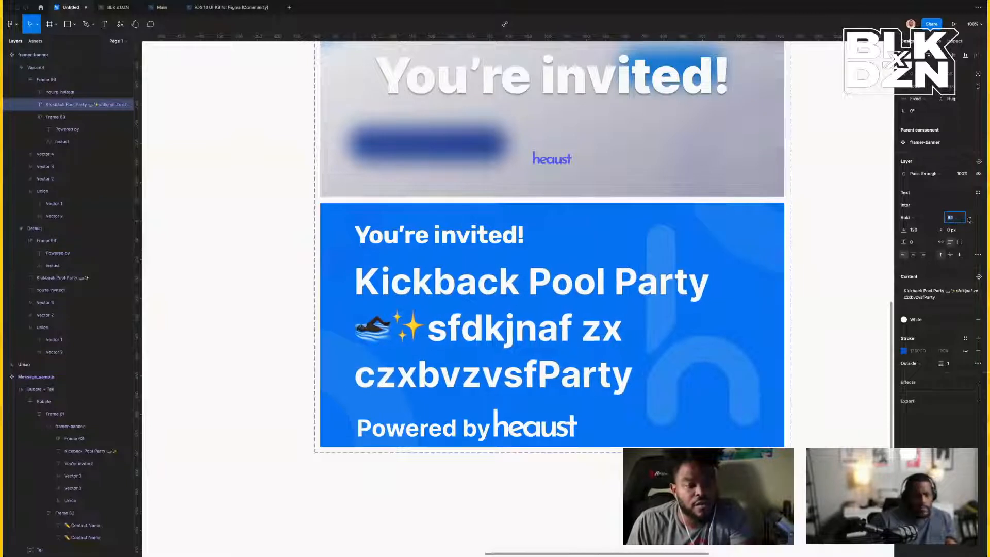
key("Up")
key("Up")
key("Up")
key("Up")
key("Up")
key("Up")
key("Up")
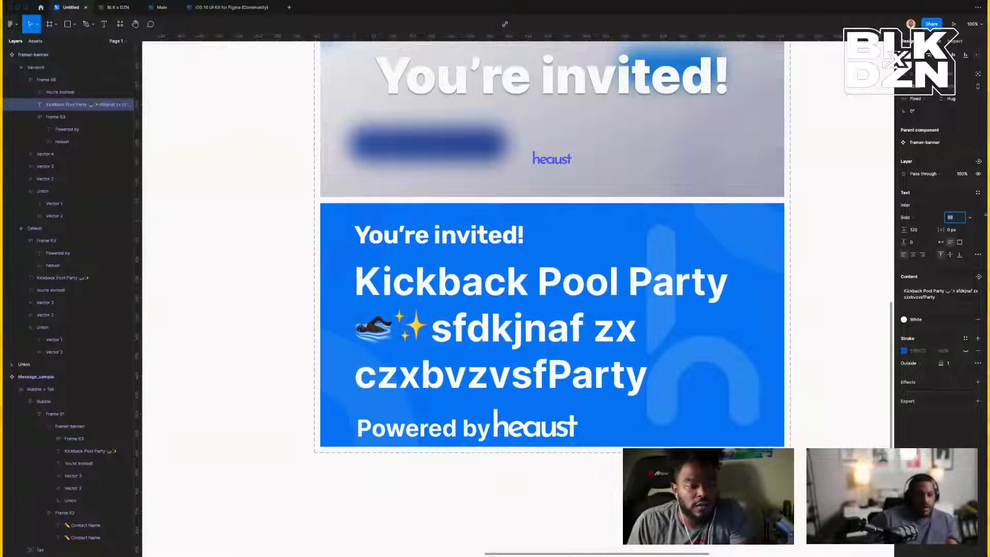
key("Down")
key("Down")
key("Down")
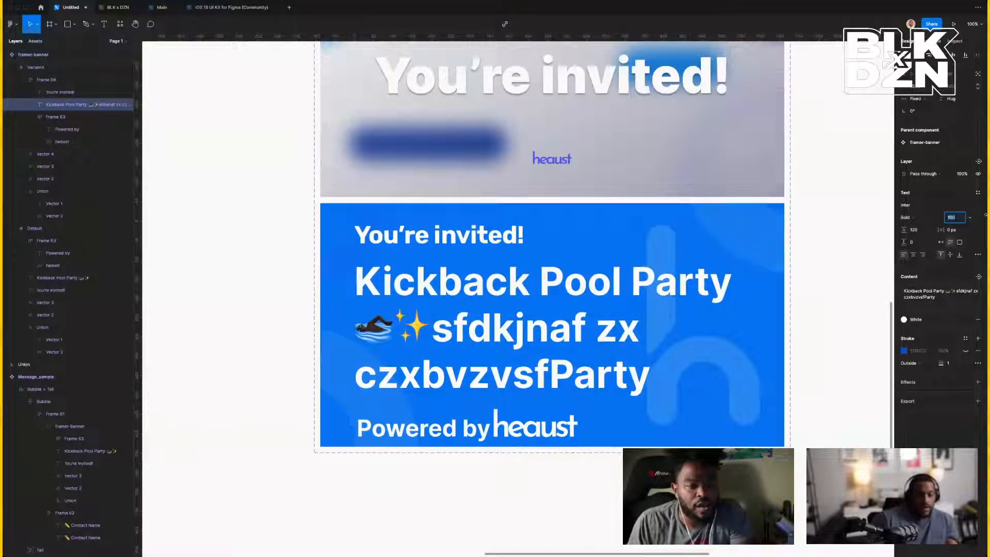
key("Return")
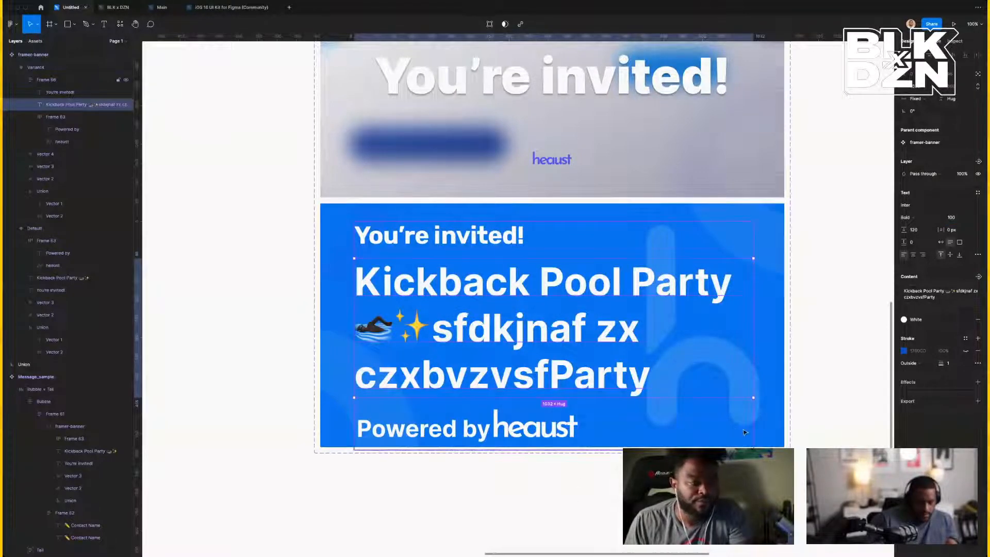
Reduce the parent frame's auto-layout gap from 24 to 16.
key("Escape")
left_click(925, 214)
type("16")
key("Return")
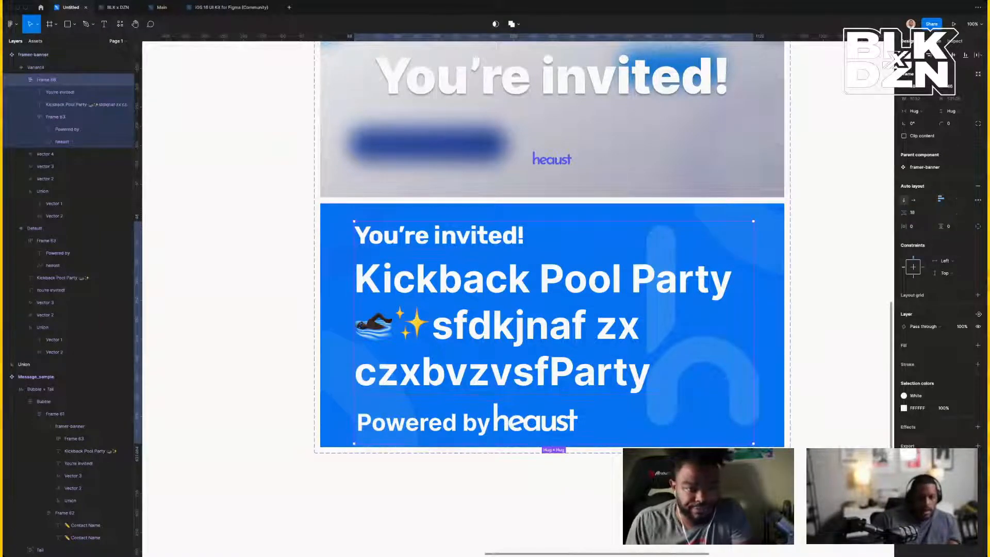
Clear the heading text and start retyping it with 'The'.
left_click(557, 338)
double_click(558, 338)
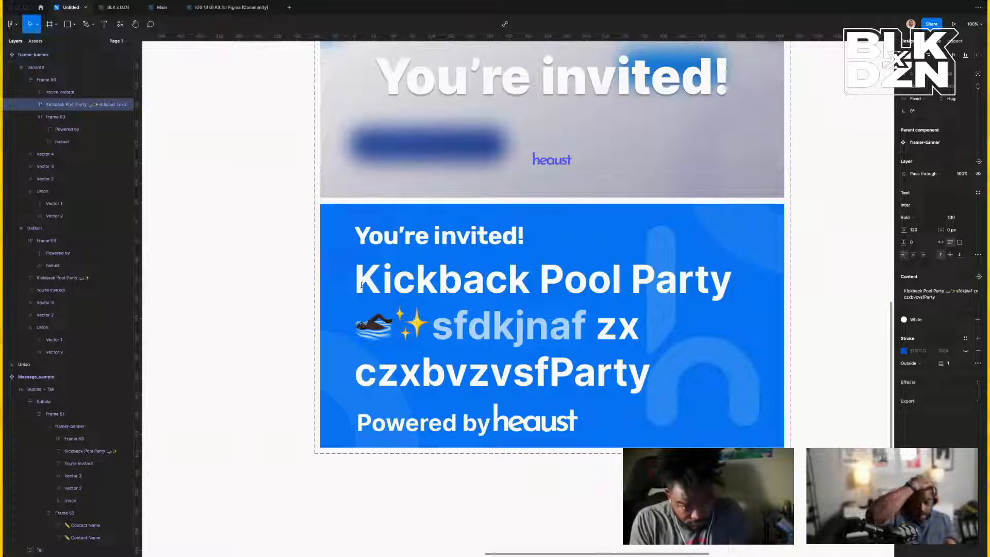
key("ctrl+a")
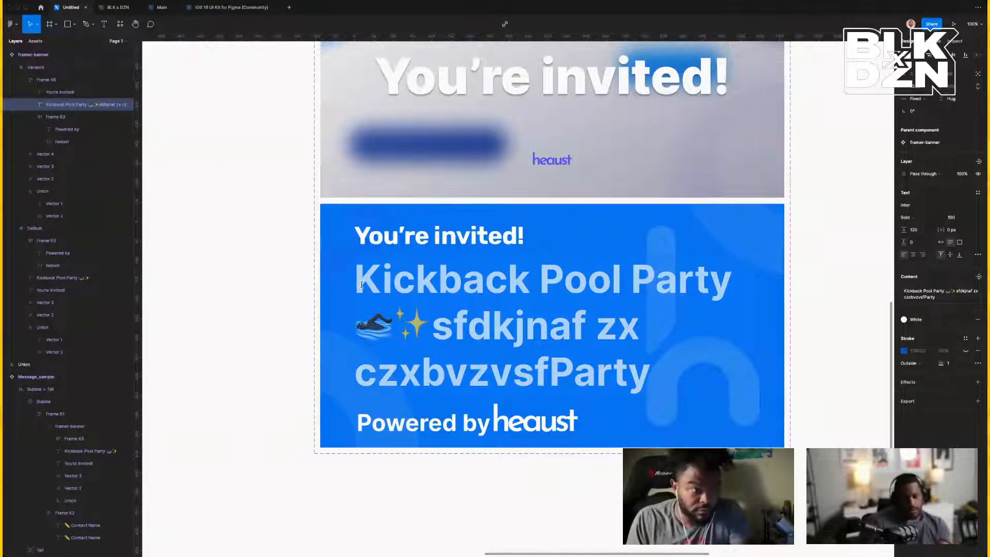
type("THe")
key("BackSpace")
key("BackSpace")
Retype the heading as 'Real House Wifes of Atlanta Watch Party hosted by' plus the host's name.
type("he")
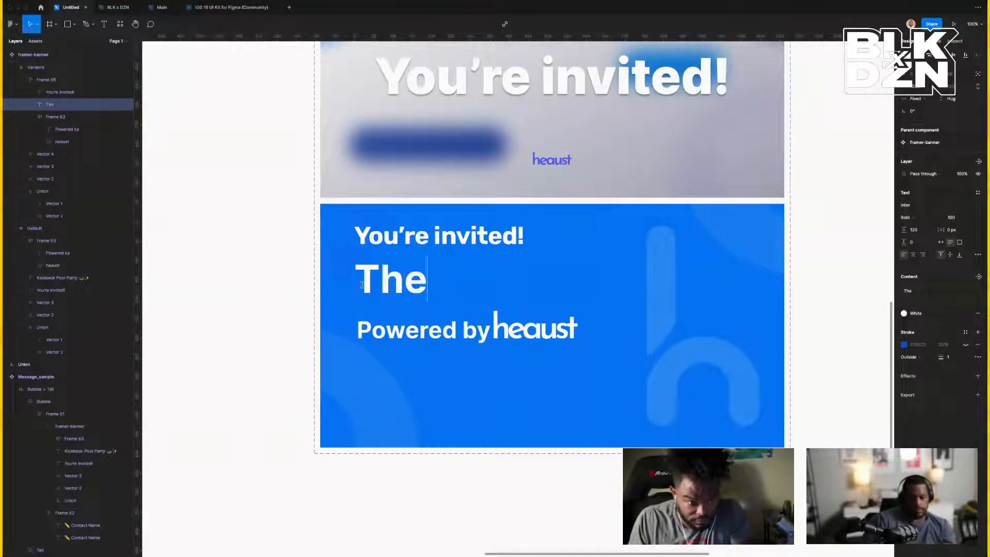
key("BackSpace")
key("BackSpace")
key("BackSpace")
type("Real H")
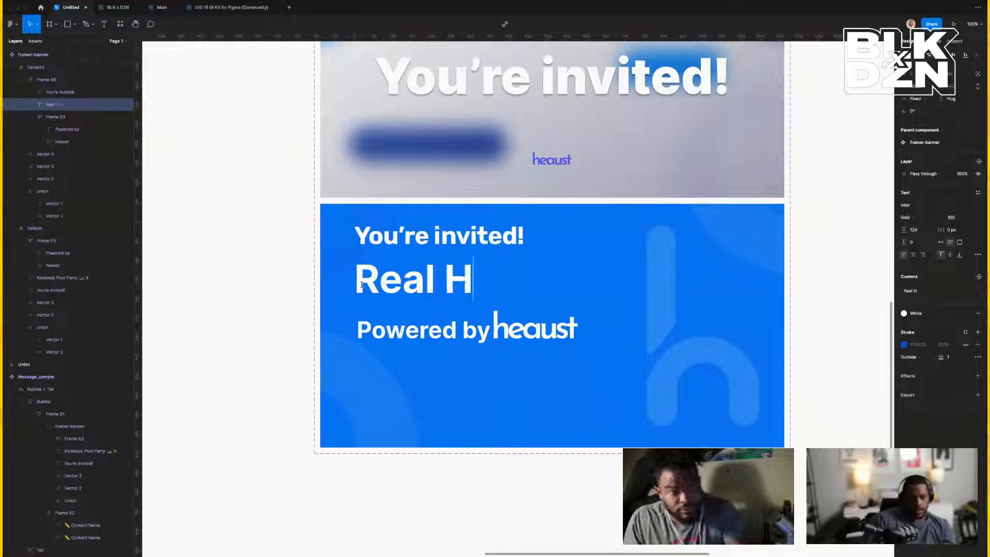
type("ouse Wifes ")
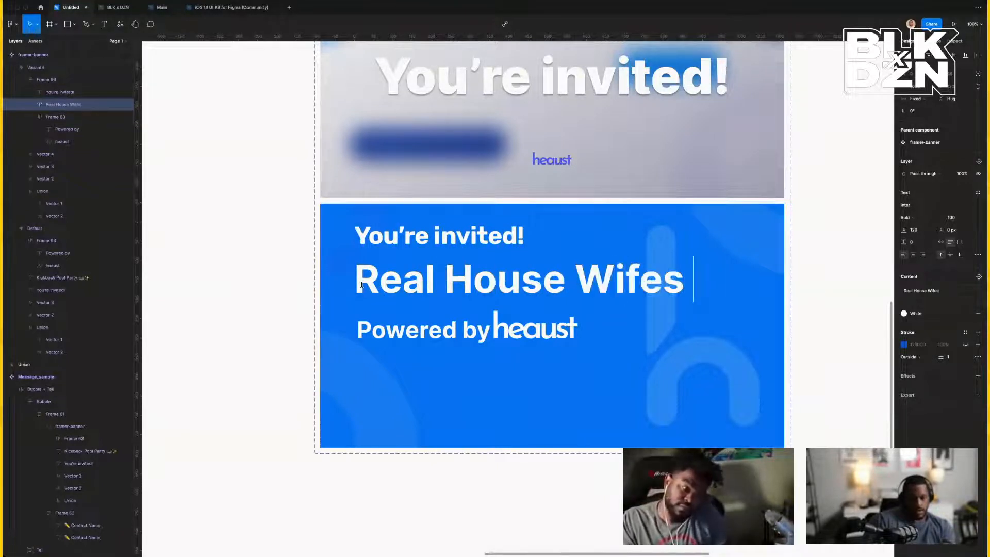
type("of At")
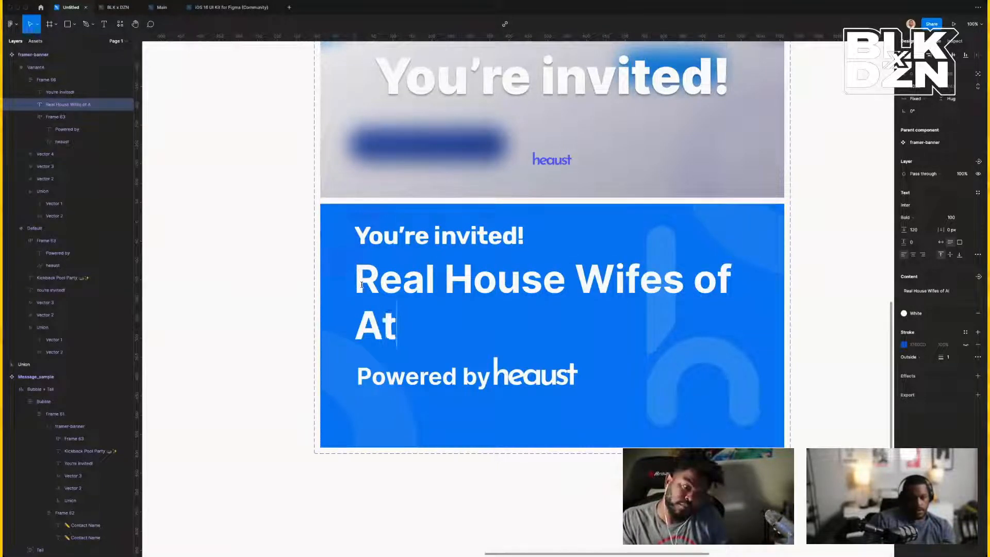
type("lanta Wat")
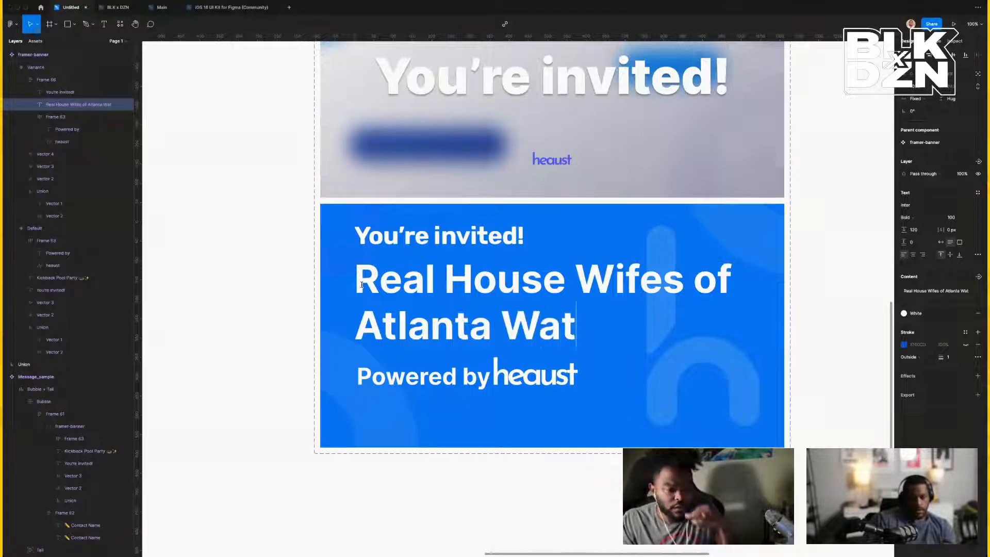
type("ch Party")
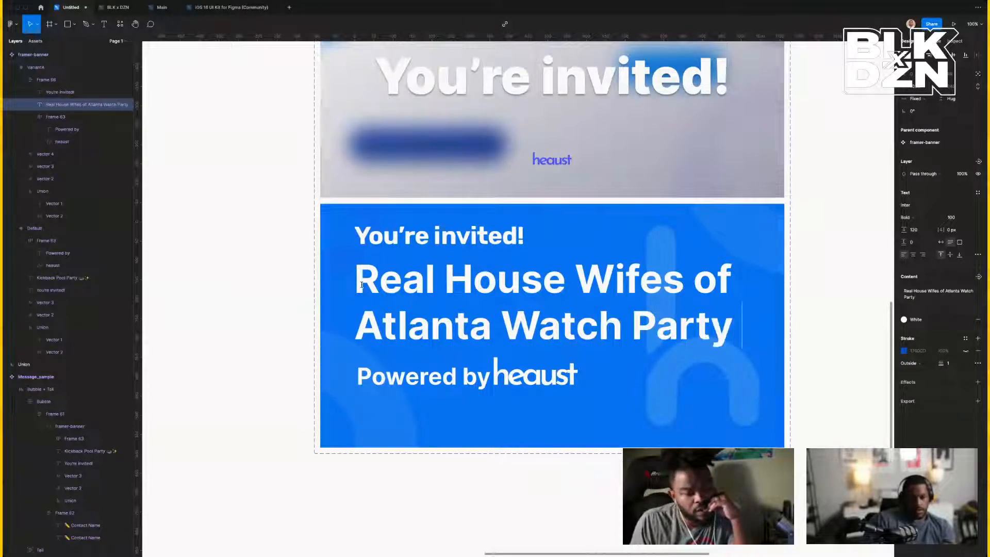
type(" hosted by ")
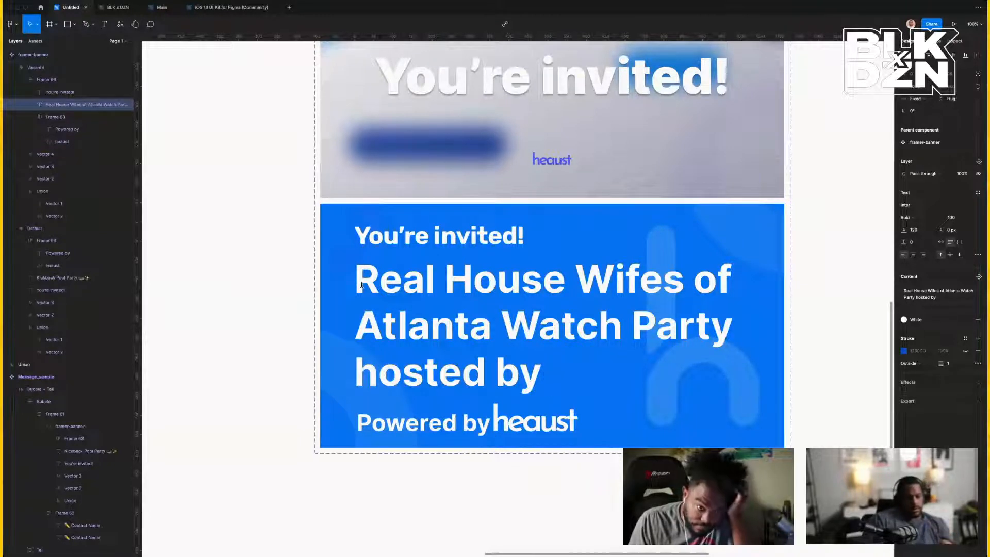
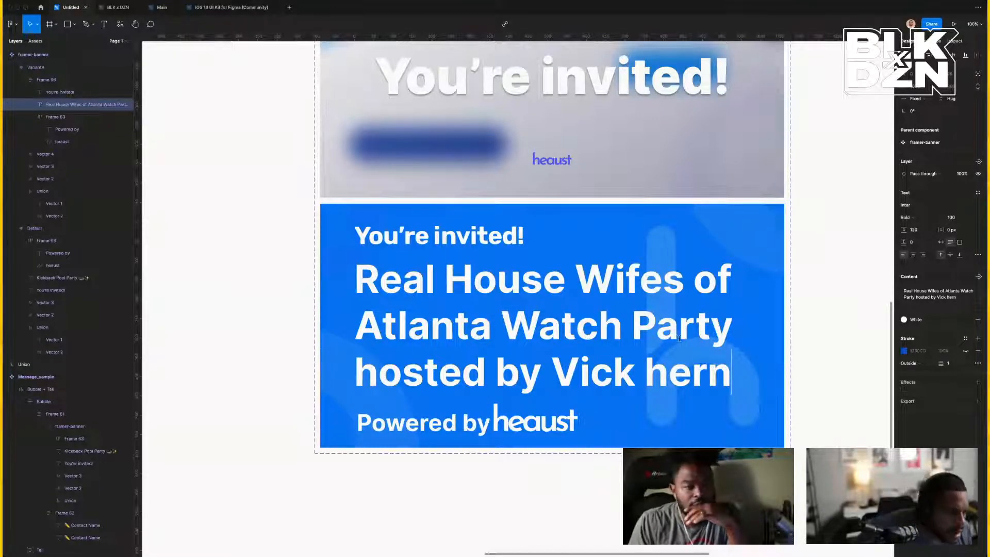
Make the heading a fixed-size truncating text box so it ends in an ellipsis after three lines.
left_click(978, 254)
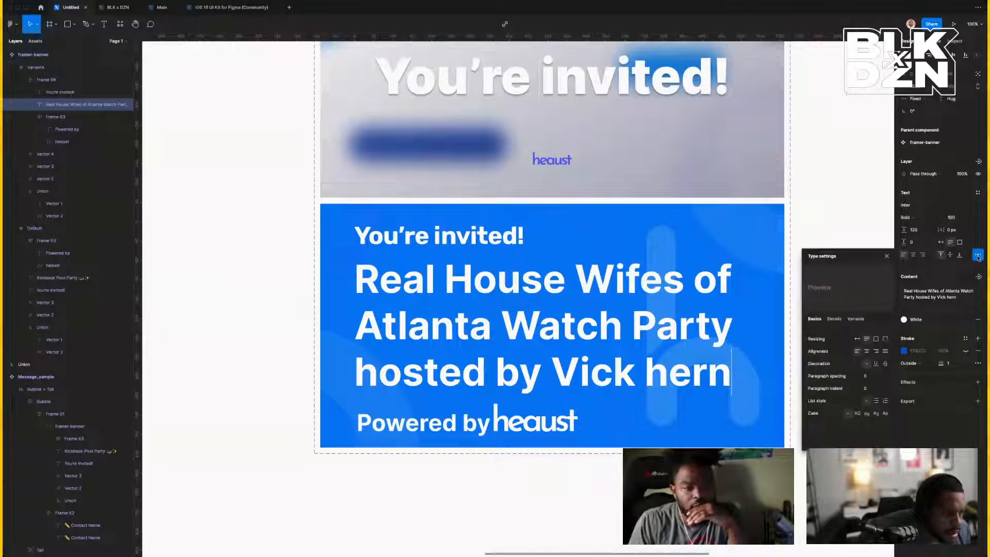
left_click(885, 340)
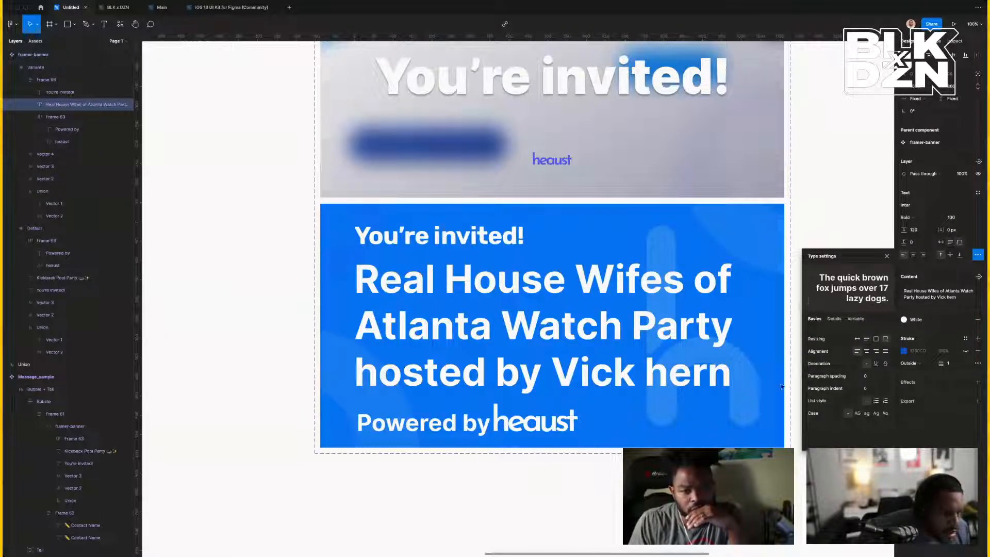
double_click(746, 382)
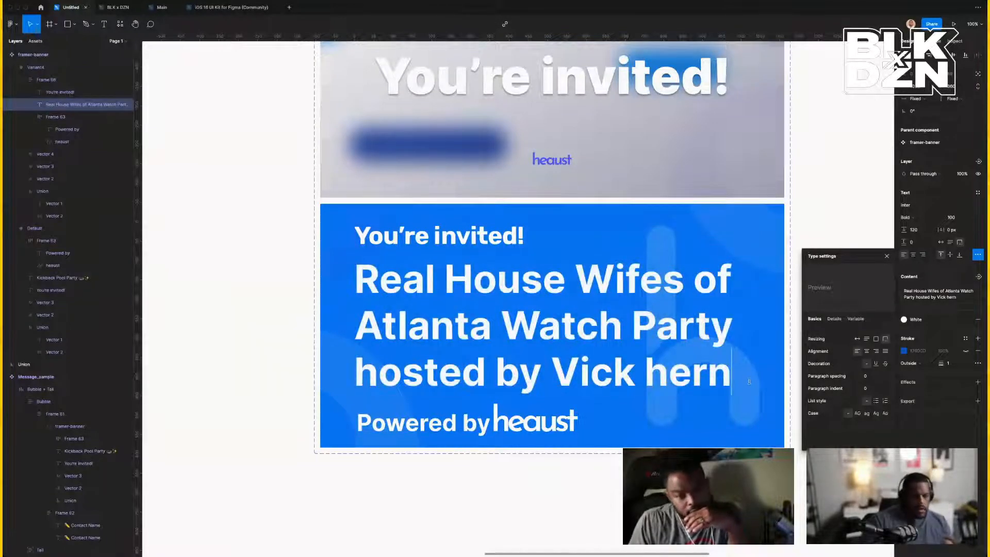
type("dw")
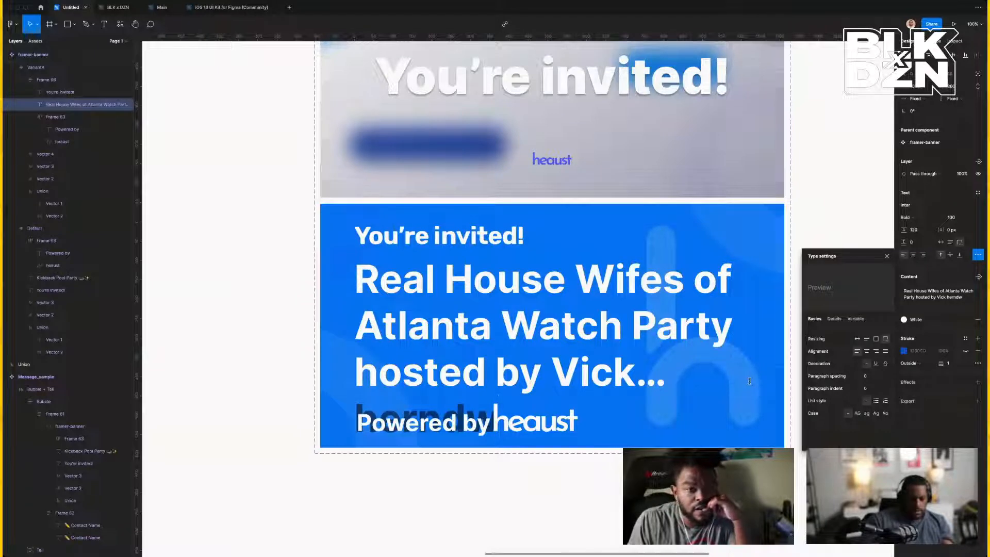
key("Escape")
scroll(590, 416, "right", 1)
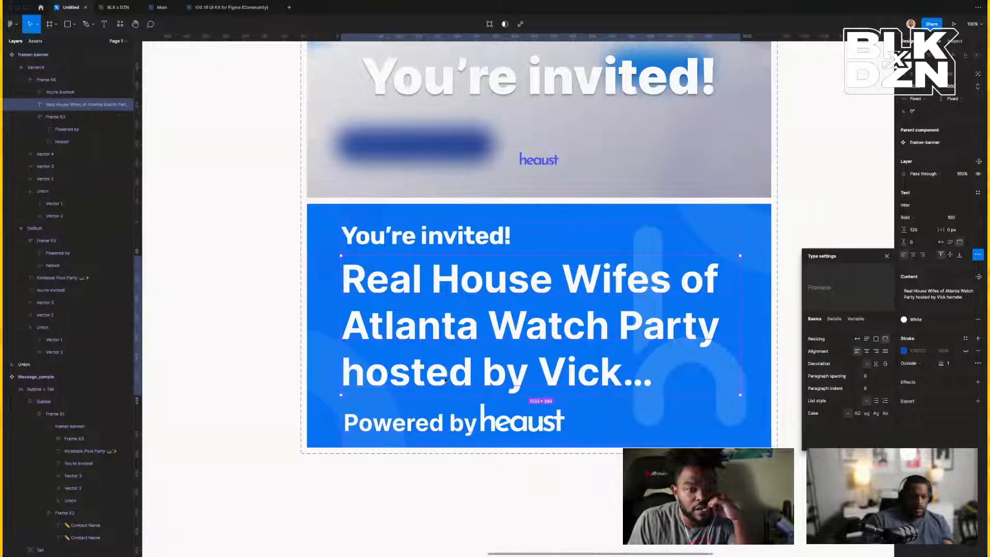
left_click(260, 264)
scroll(361, 265, "right", 5)
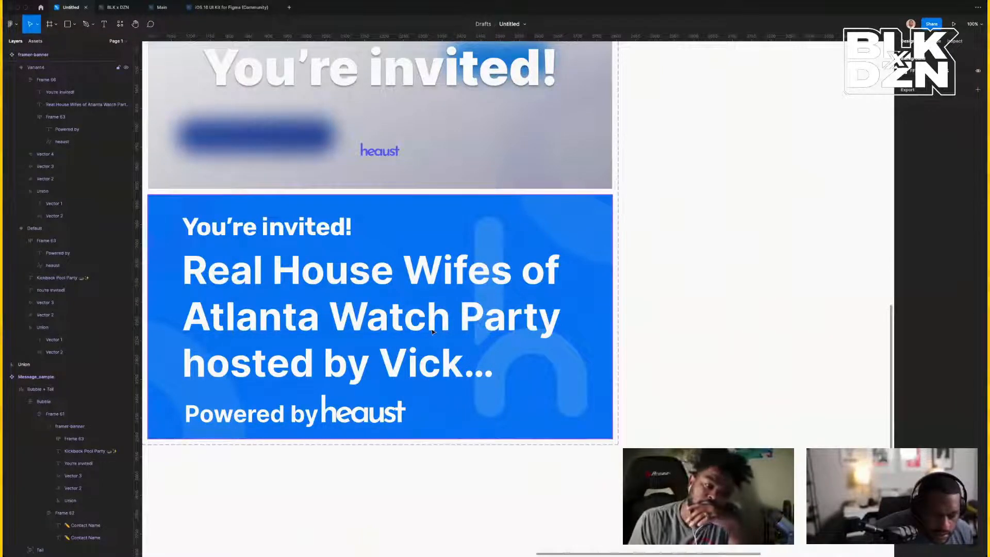
scroll(663, 378, "left", 3)
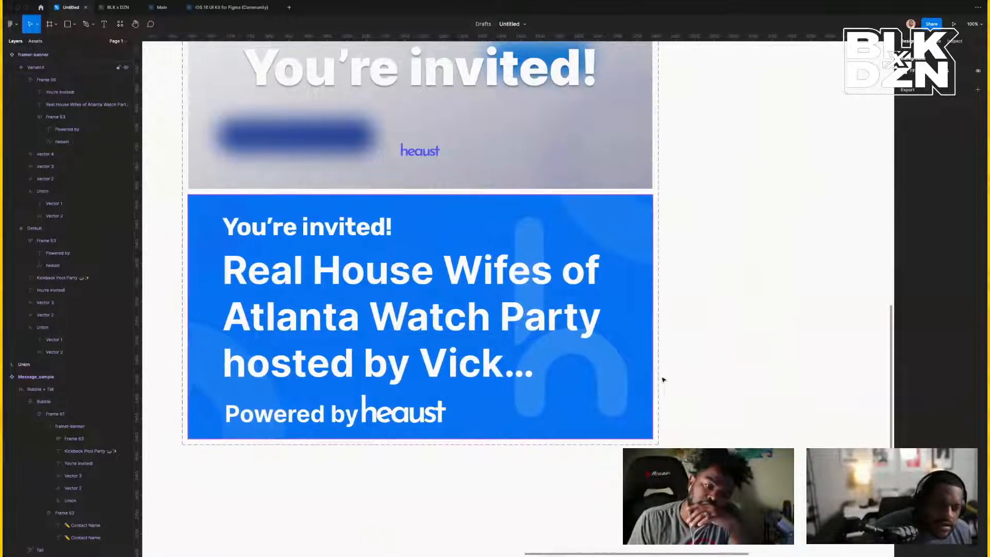
Check the blue Variant4 banner, its long title and the Powered by heaust group.
left_click(219, 210)
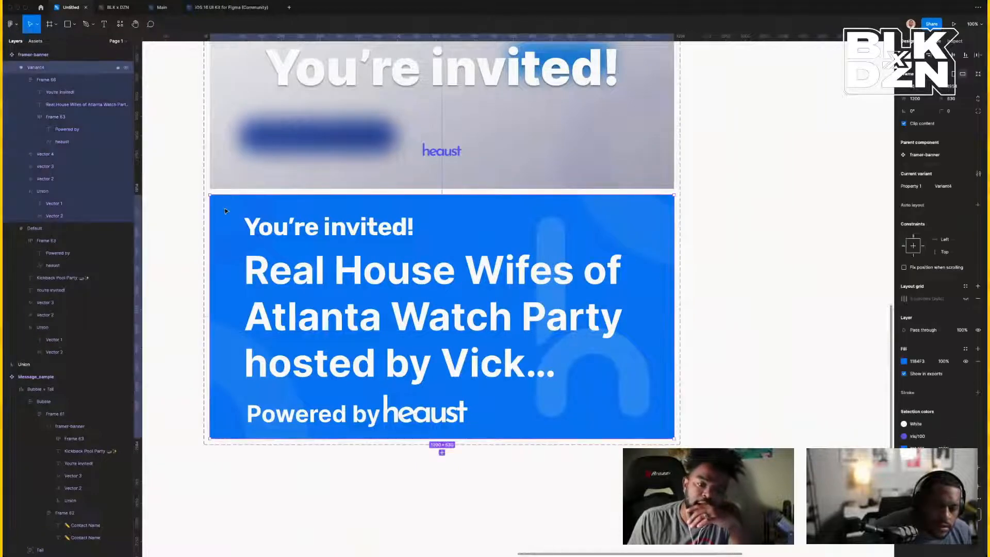
scroll(225, 211, "up", 5)
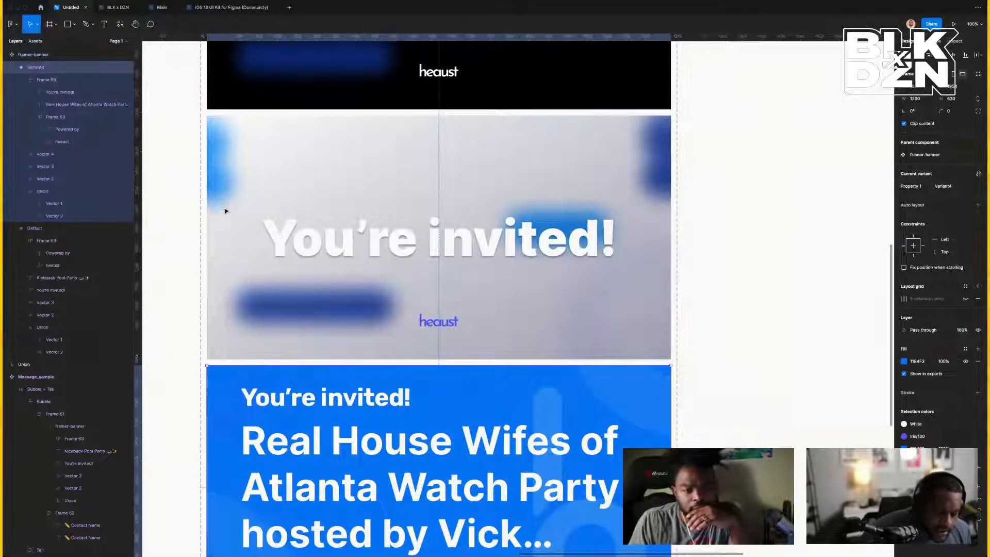
scroll(226, 210, "down", 4)
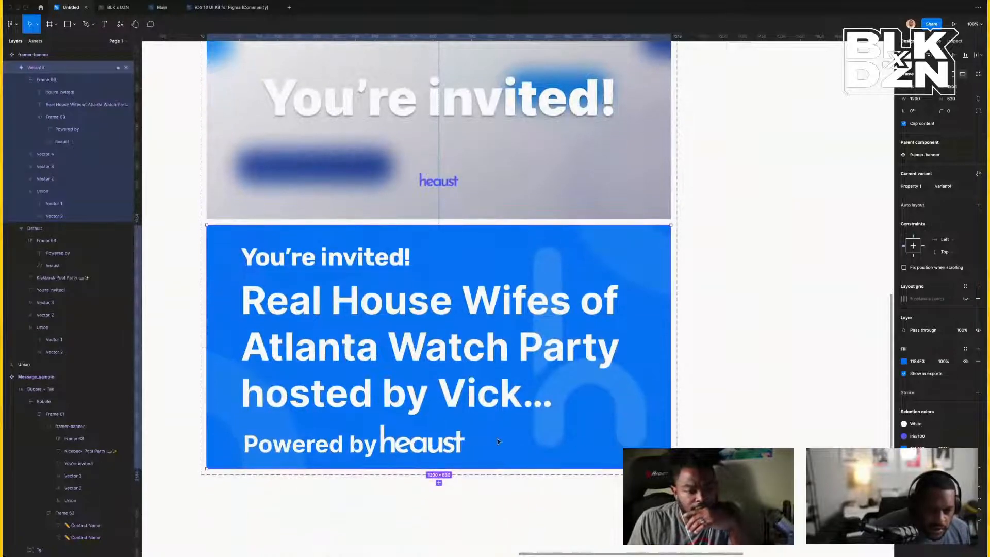
left_click(420, 419)
left_click(414, 407)
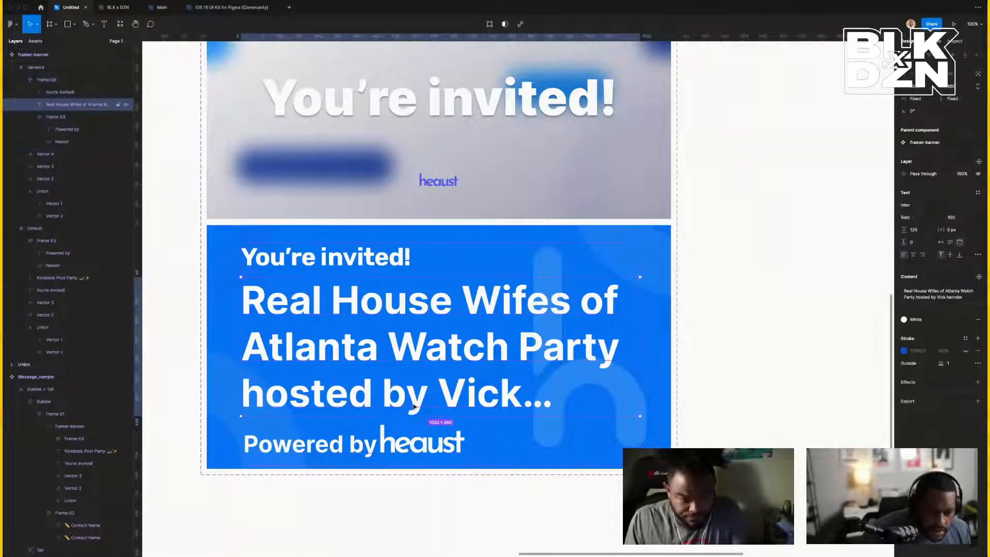
left_click(418, 443)
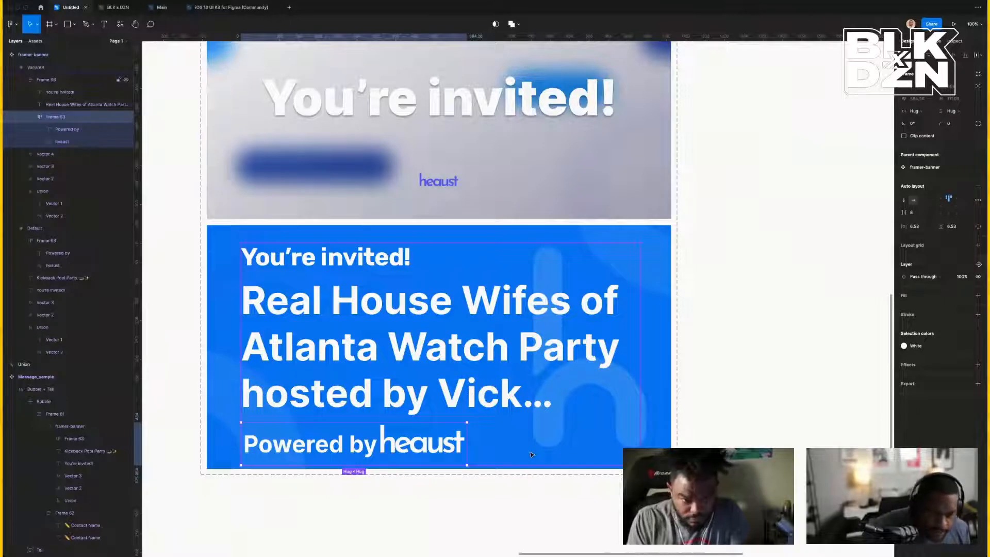
Pan the canvas over to the three iMessage phone mockups.
scroll(531, 454, "right", 15)
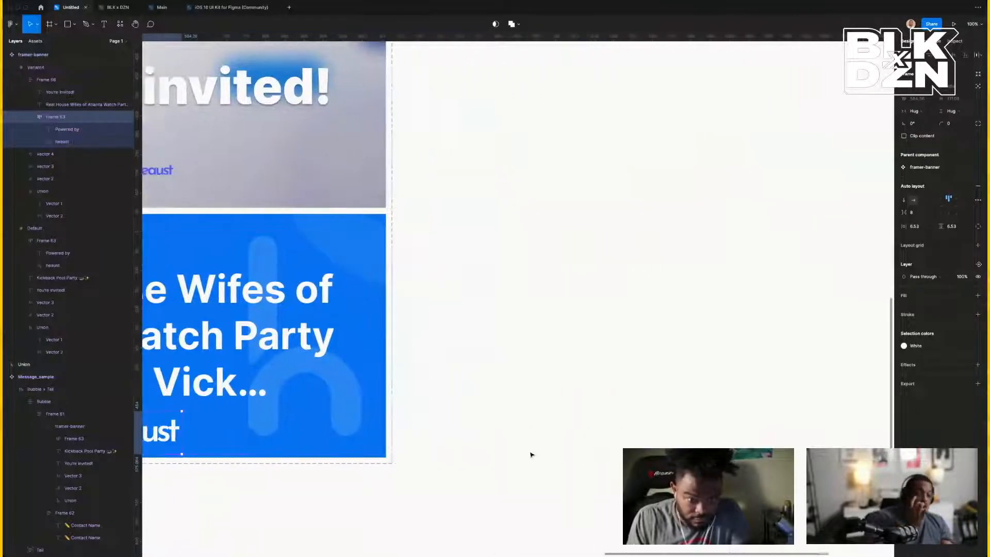
scroll(532, 454, "right", 5)
scroll(532, 455, "up", 10)
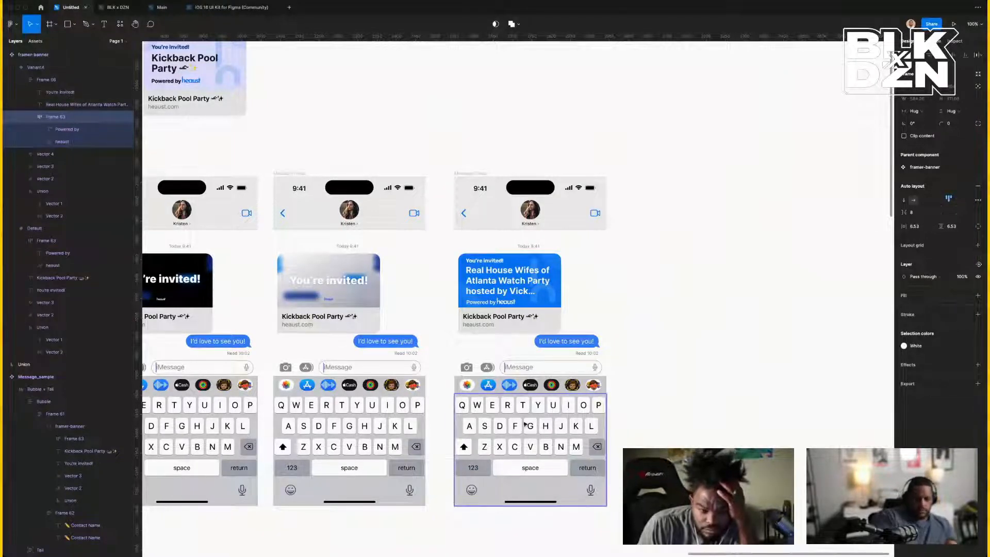
Zoom to the MessageThread phone mockup showing the truncated Real House Wifes banner.
left_click(469, 174)
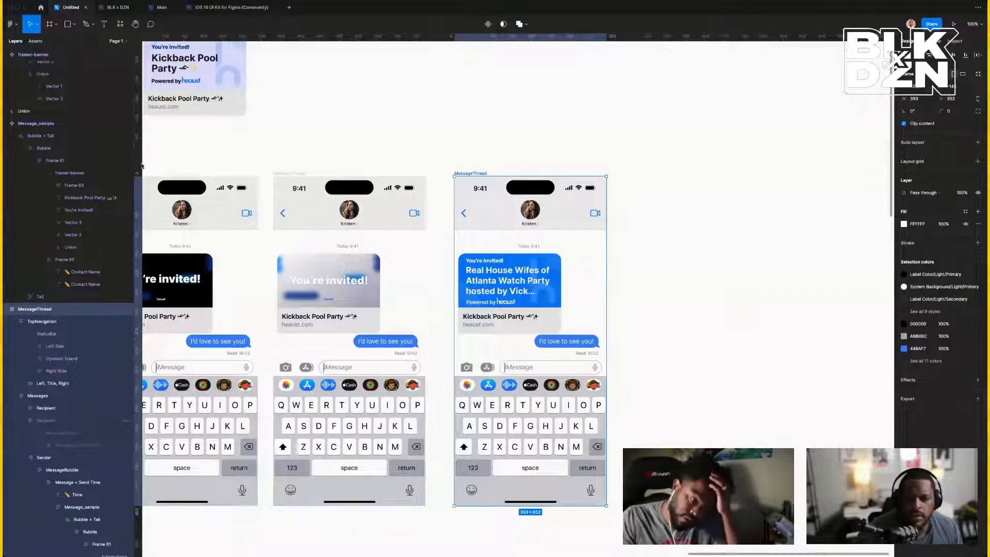
key("shift+1")
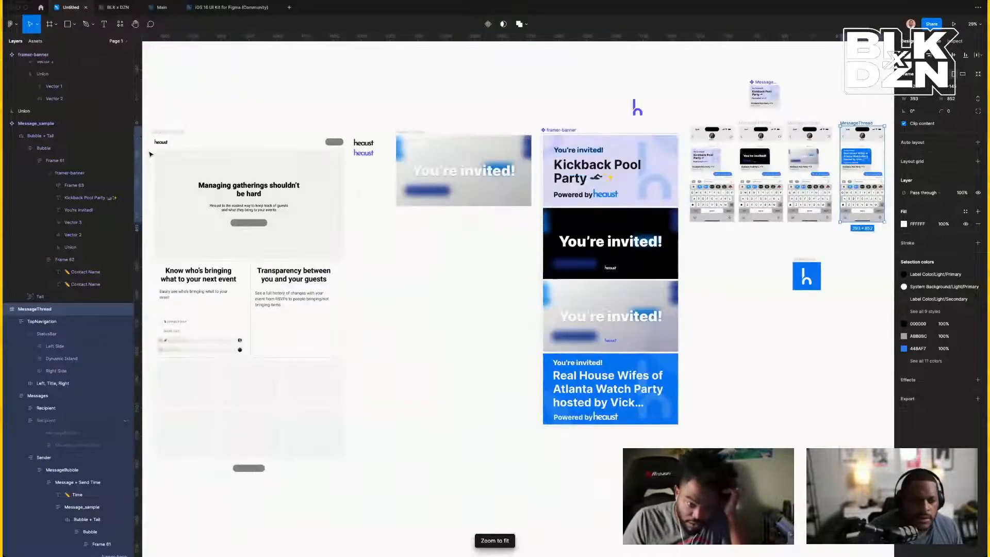
key("super+z")
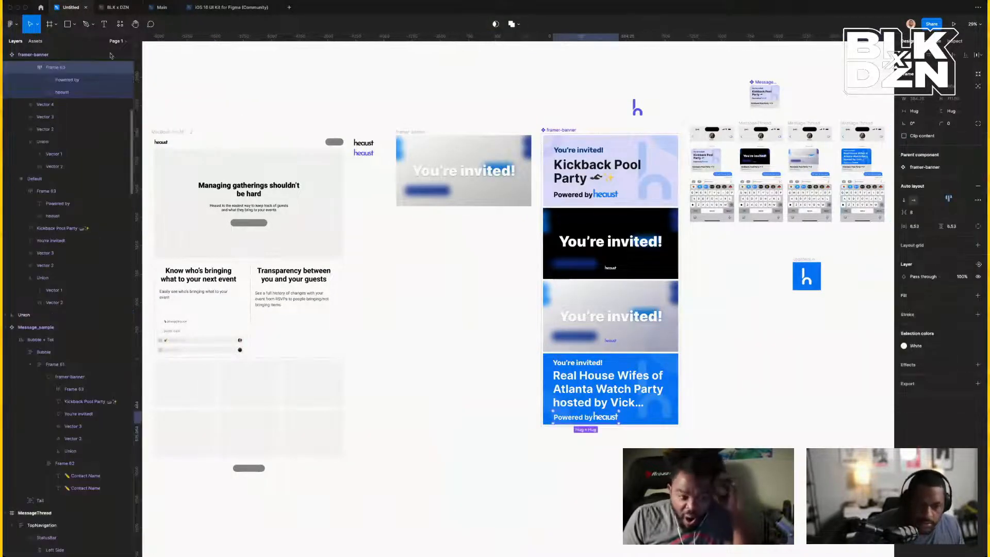
scroll(453, 168, "right", 10)
scroll(418, 163, "right", 5)
scroll(382, 159, "left", 6)
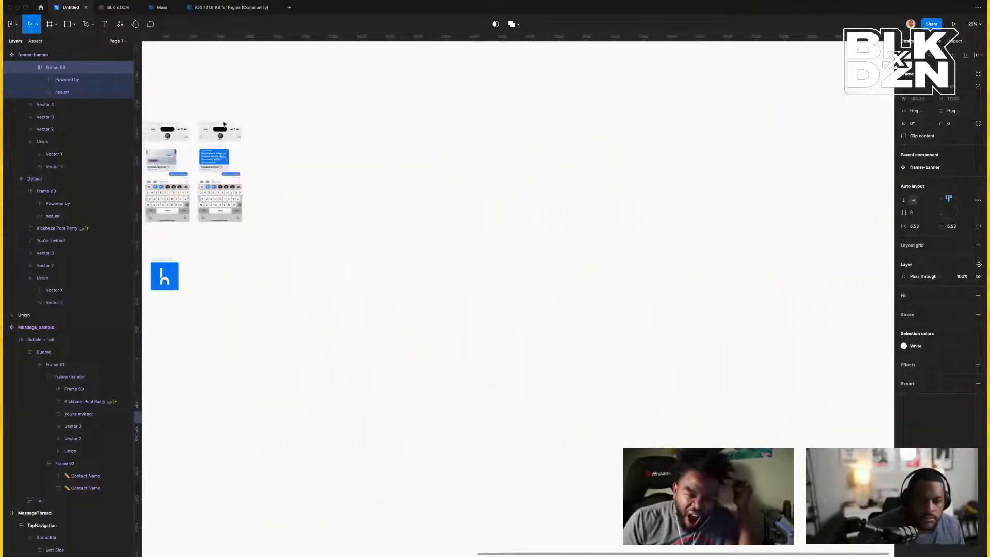
left_click(236, 122)
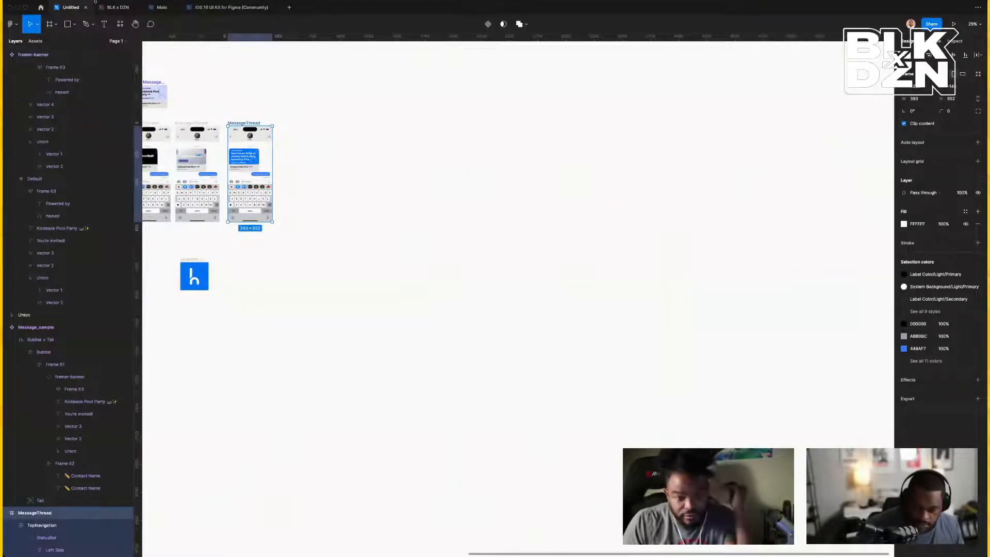
key("shift+2")
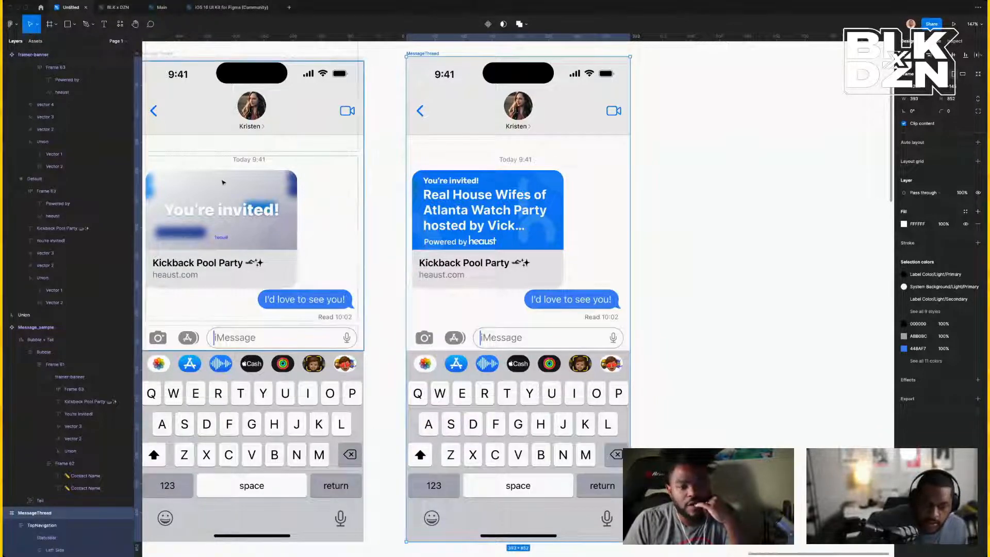
Replace the right phone's invitation title with 'Kickback Pool Party' and remove the leftover characters.
double_click(492, 218, "super")
left_click(519, 226)
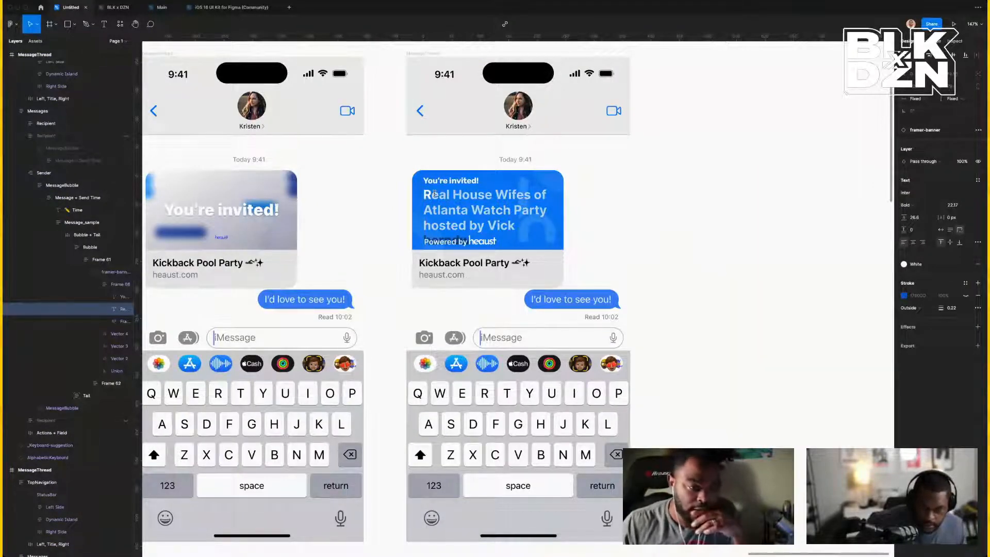
type("Kickback Pool Party 🏊✨")
left_click_drag(433, 195, 423, 194)
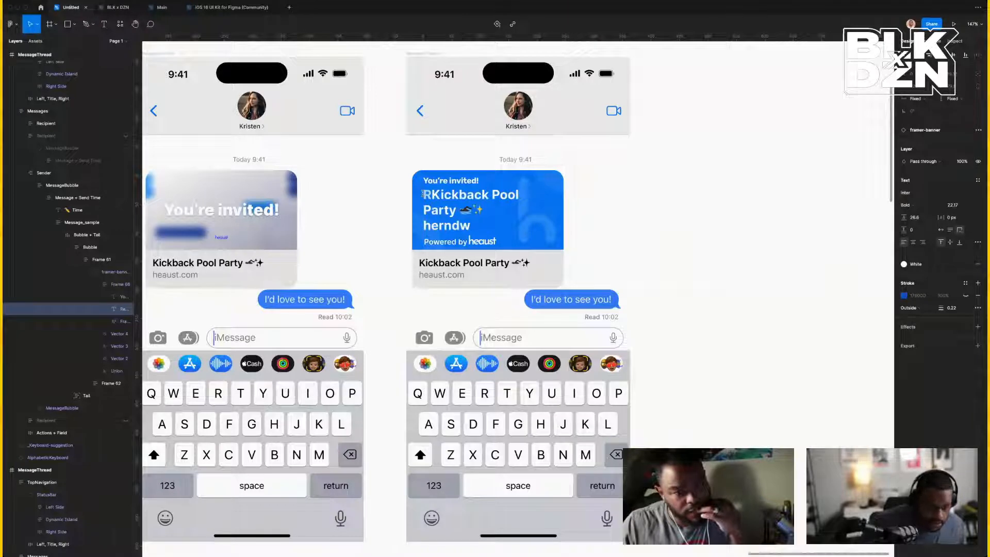
key("BackSpace")
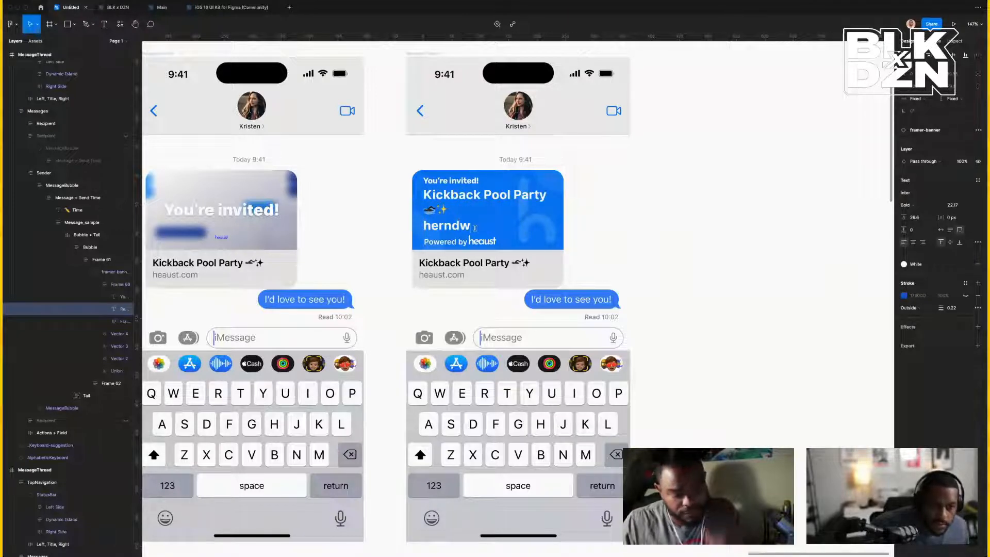
key("alt+BackSpace")
key("BackSpace")
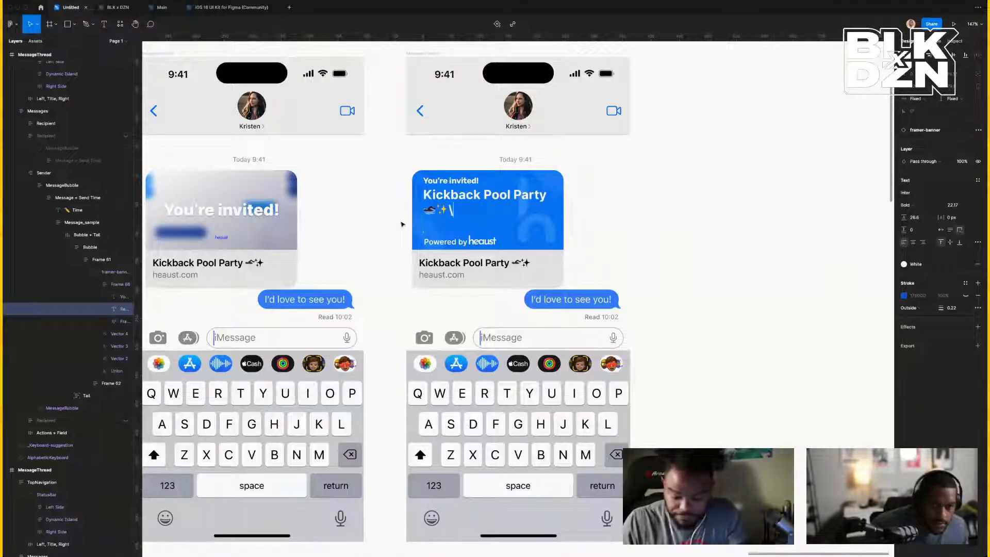
key("Escape")
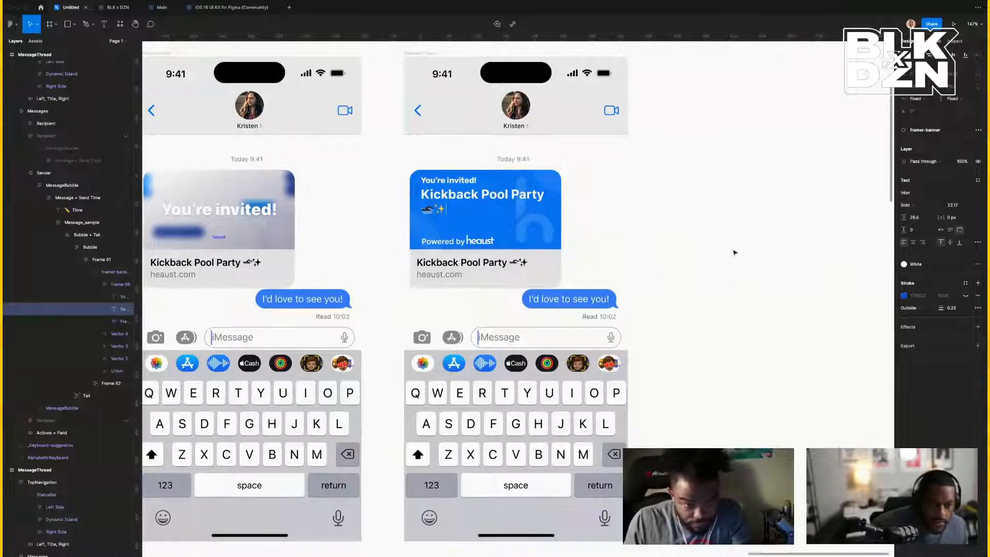
Reselect the invitation title to check it, then clear the selection.
key("Escape")
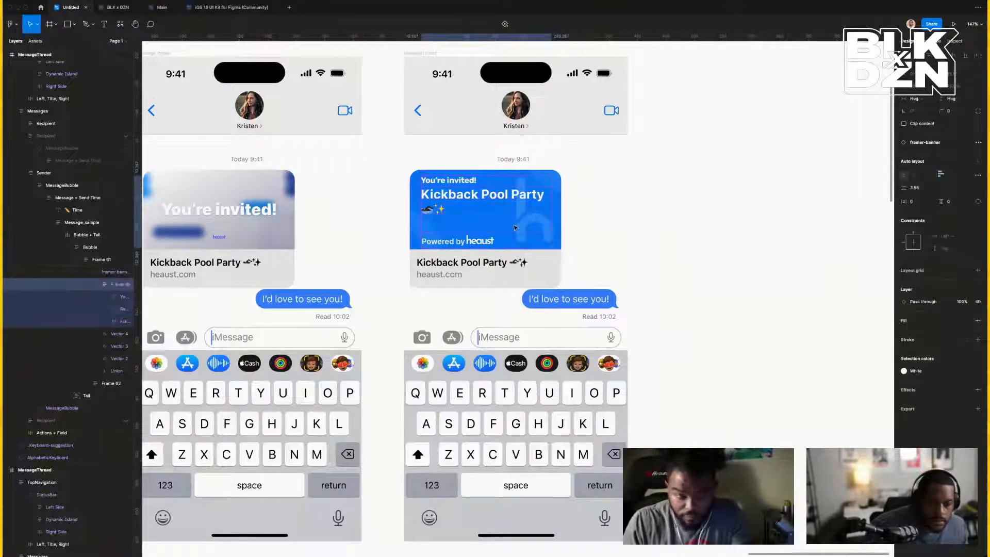
left_click(123, 309)
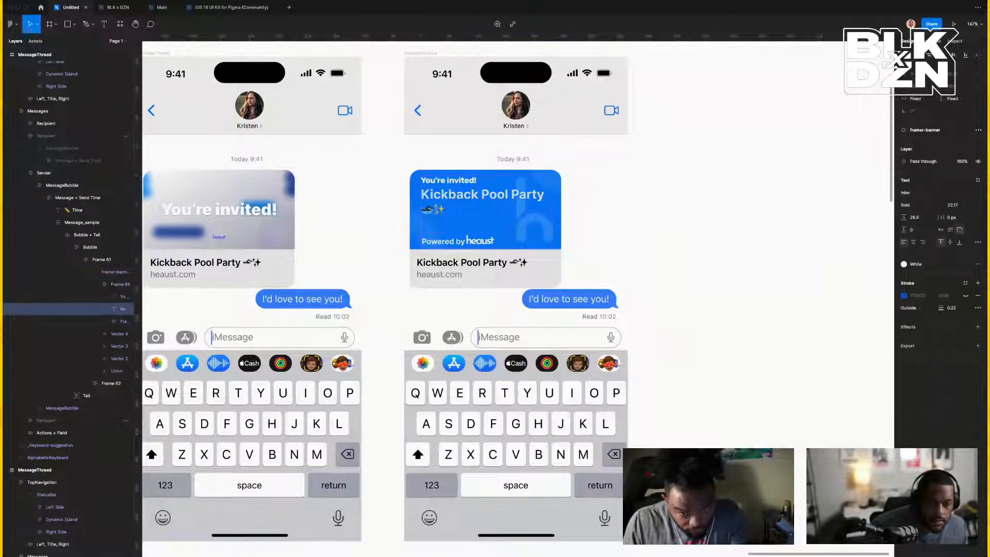
key("Up")
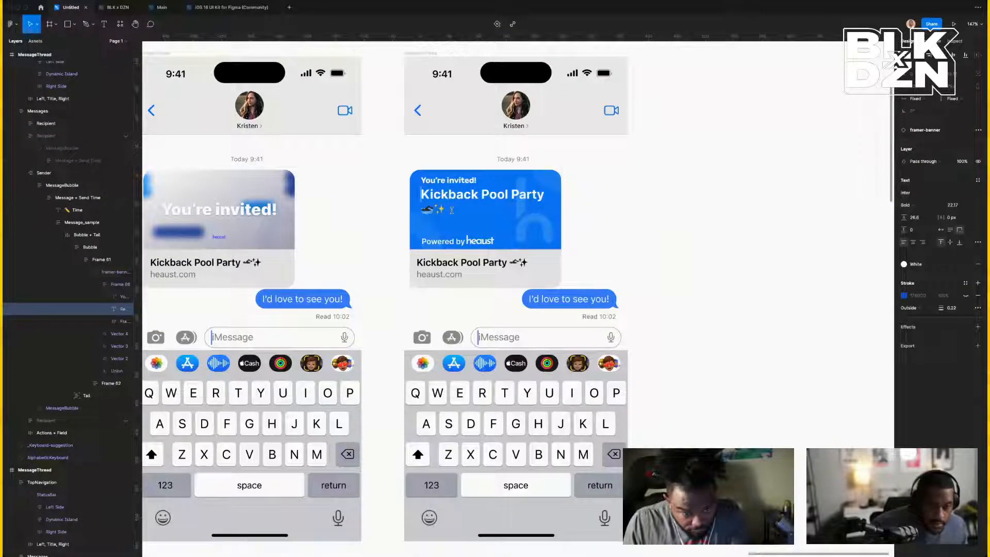
key("Escape")
left_click(718, 238)
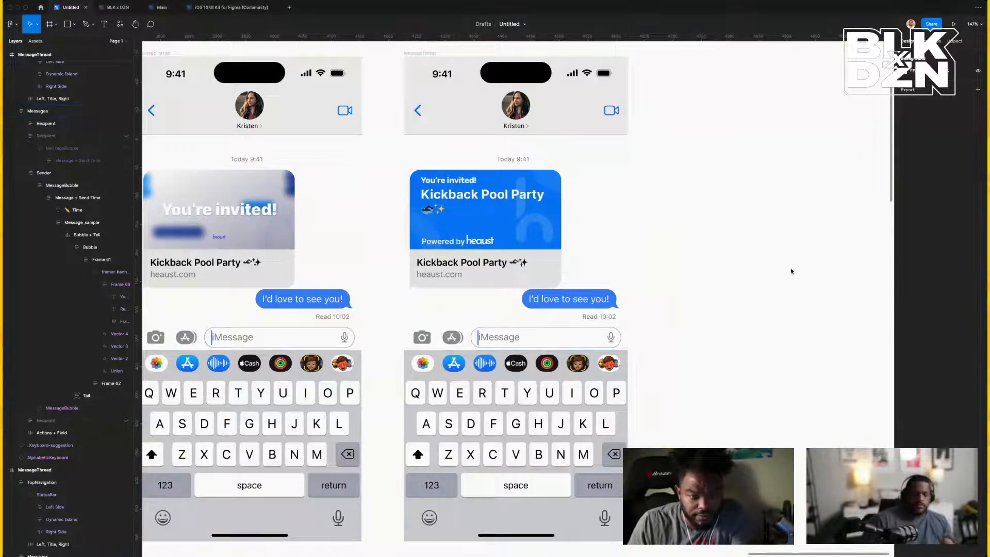
Select the sent invitation message group in the right phone and view it at actual size.
left_click(468, 195)
double_click(468, 196)
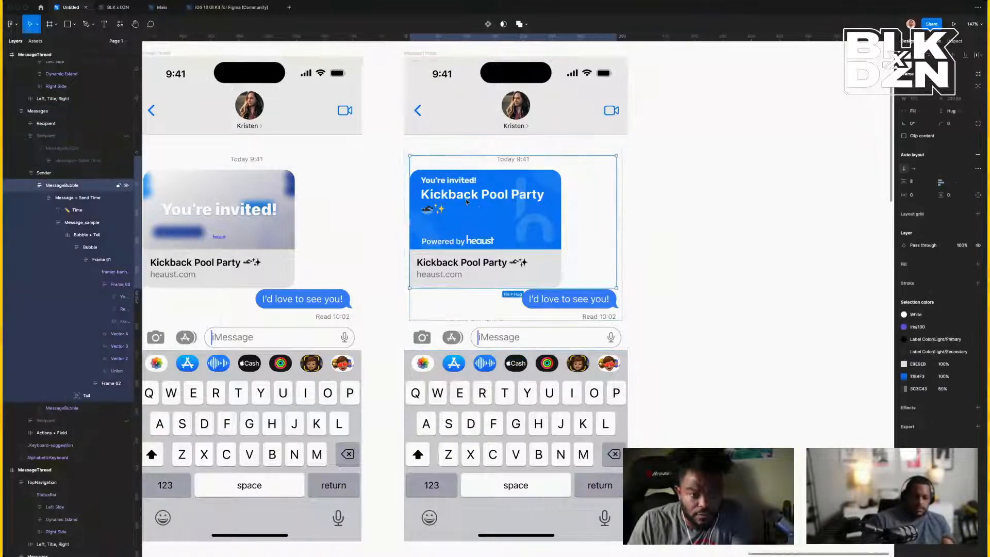
double_click(468, 204)
scroll(468, 204, "left", 20)
scroll(468, 205, "left", 5)
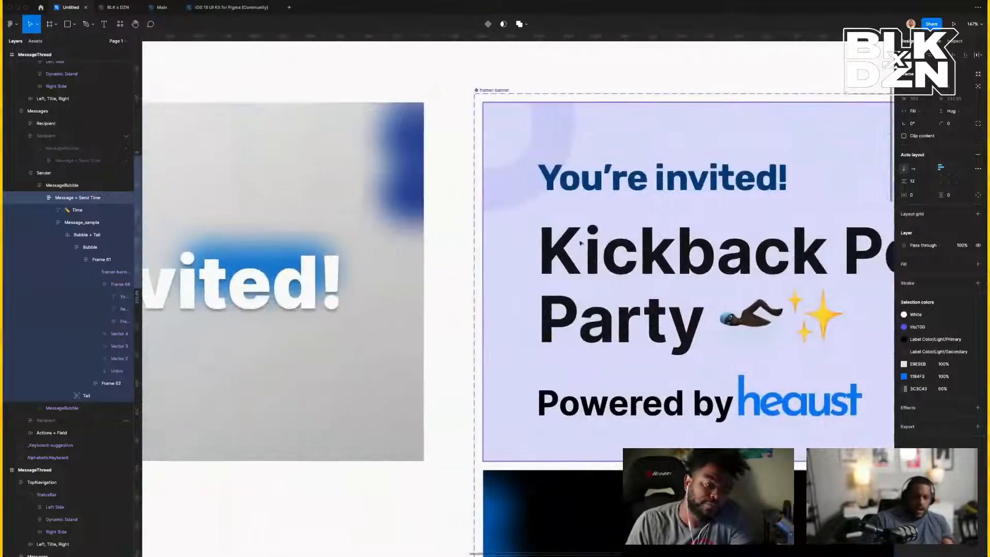
key("super+0")
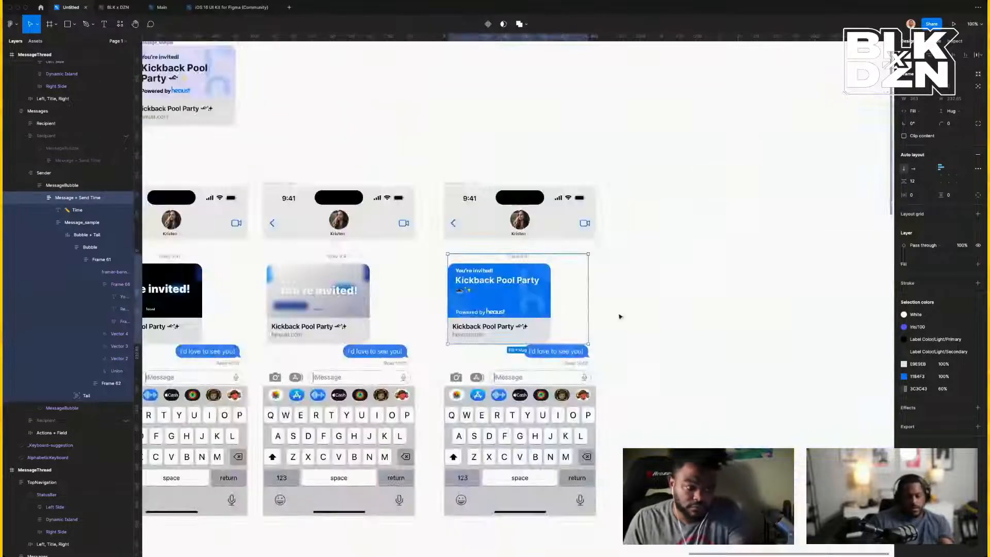
Navigate back to the framer-banner component and select its blue Variant4 banner.
scroll(620, 317, "down", 5)
scroll(621, 317, "left", 12)
scroll(620, 317, "left", 5)
scroll(620, 317, "down", 20)
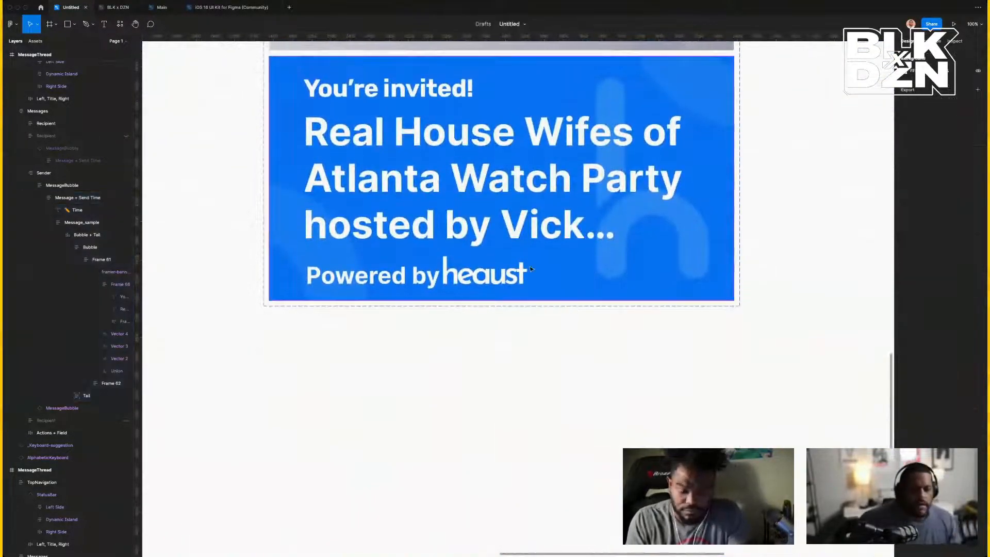
left_click(531, 269)
scroll(486, 272, "up", 3)
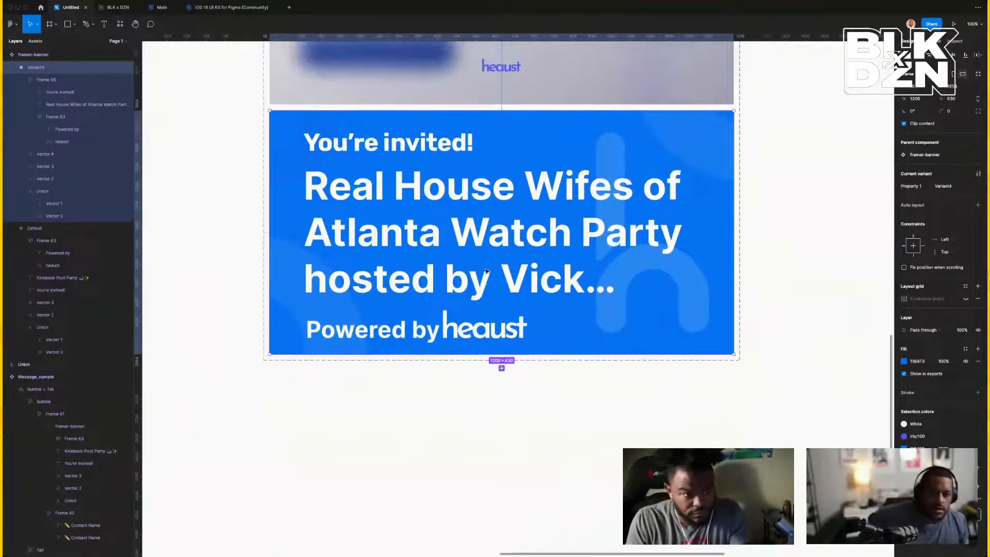
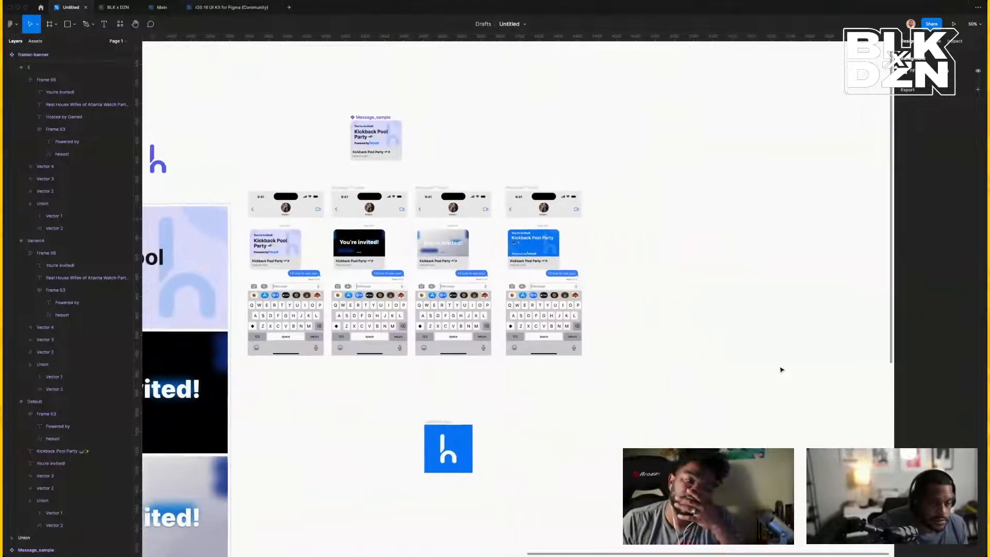
Scroll to the banner variants and select the blue Variant4 banner's long watch-party title.
scroll(781, 369, "left", 9)
scroll(781, 370, "down", 5)
left_click(587, 344)
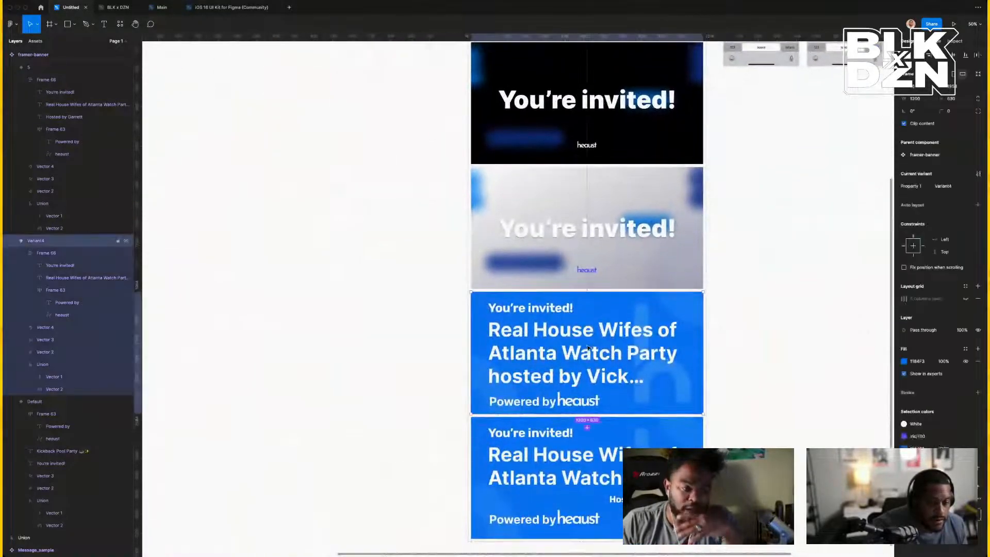
Shorten the blue banner's title text box so the long title truncates.
double_click(587, 344)
double_click(587, 344)
triple_click(586, 345)
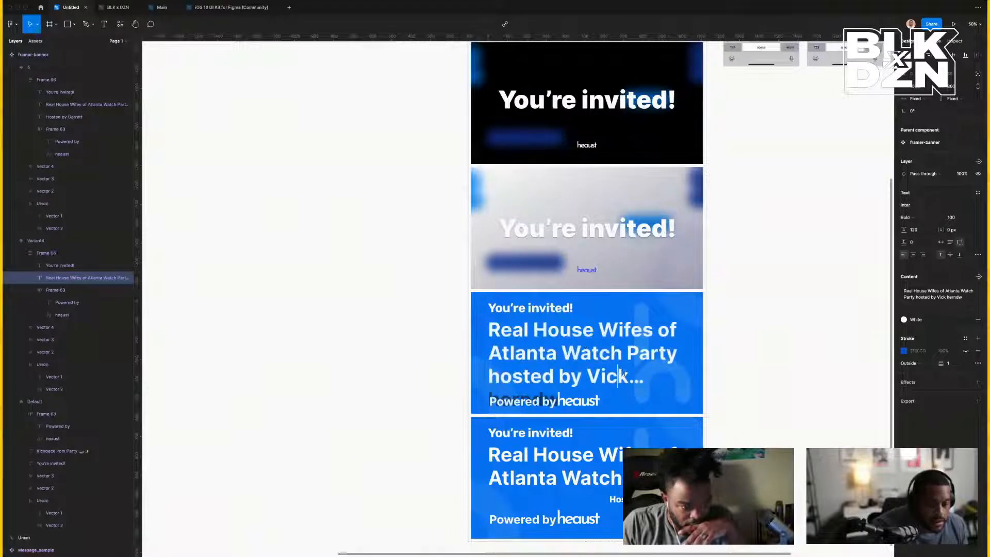
left_click(498, 375)
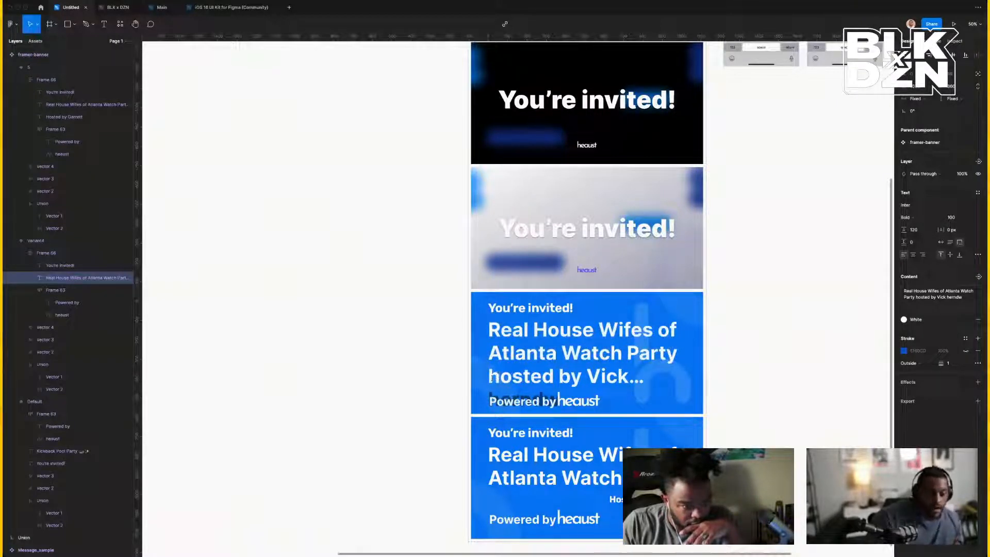
key("Escape")
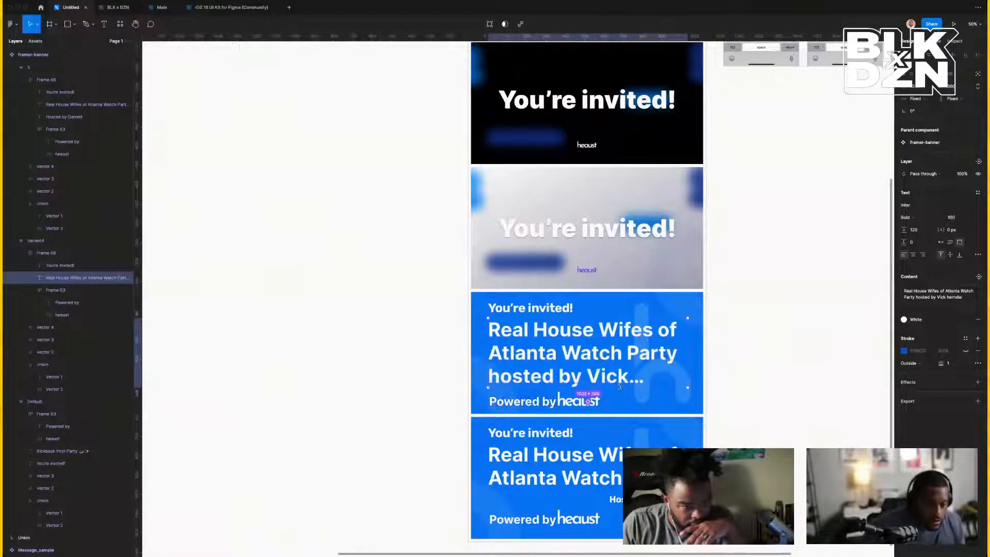
left_click_drag(620, 386, 625, 364)
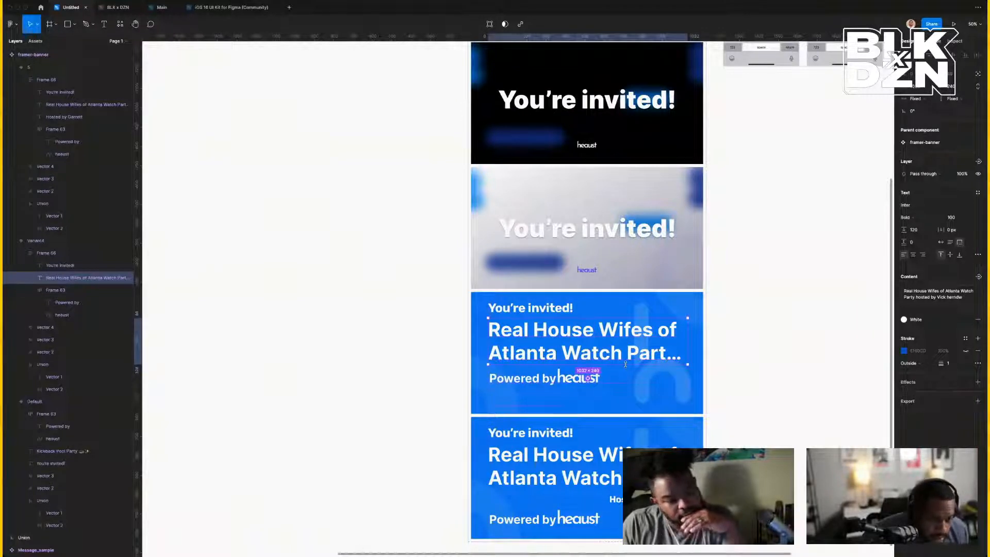
Set the blue banner title's font size to 112.
double_click(631, 348)
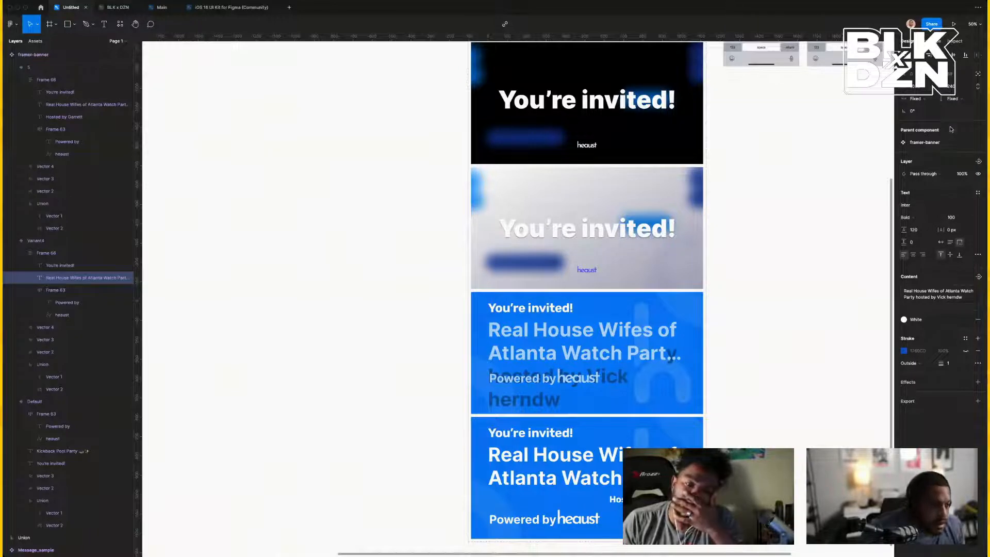
left_click(956, 217)
type("112")
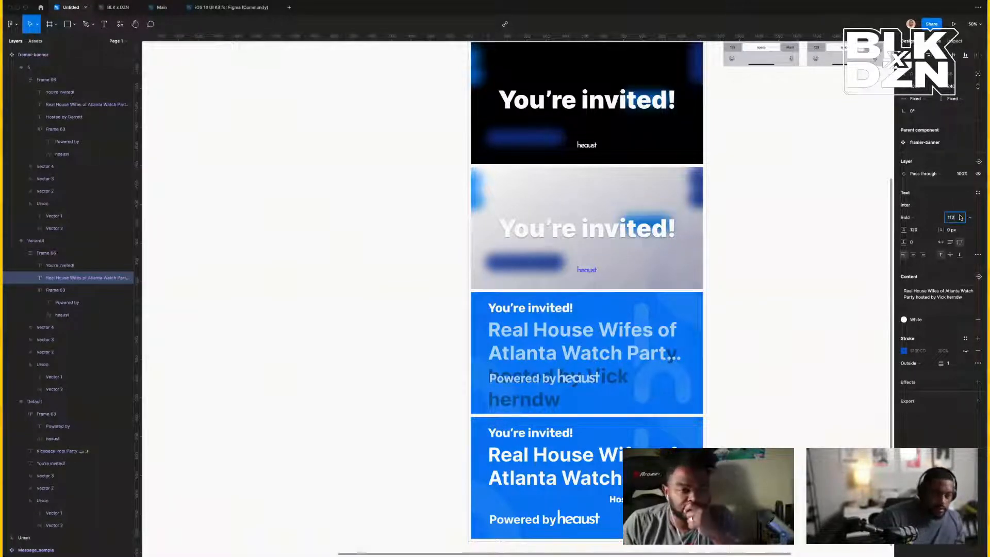
key("Return")
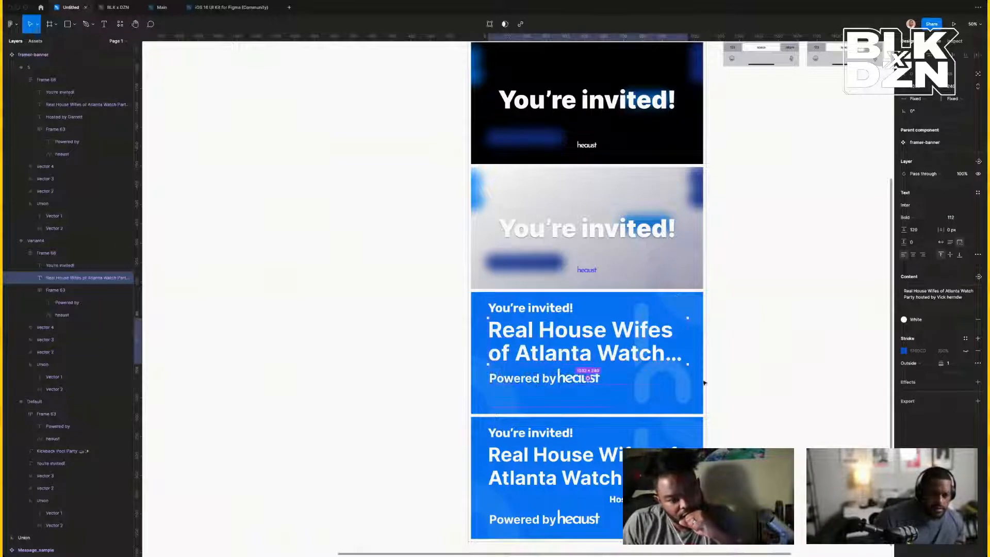
left_click(831, 394)
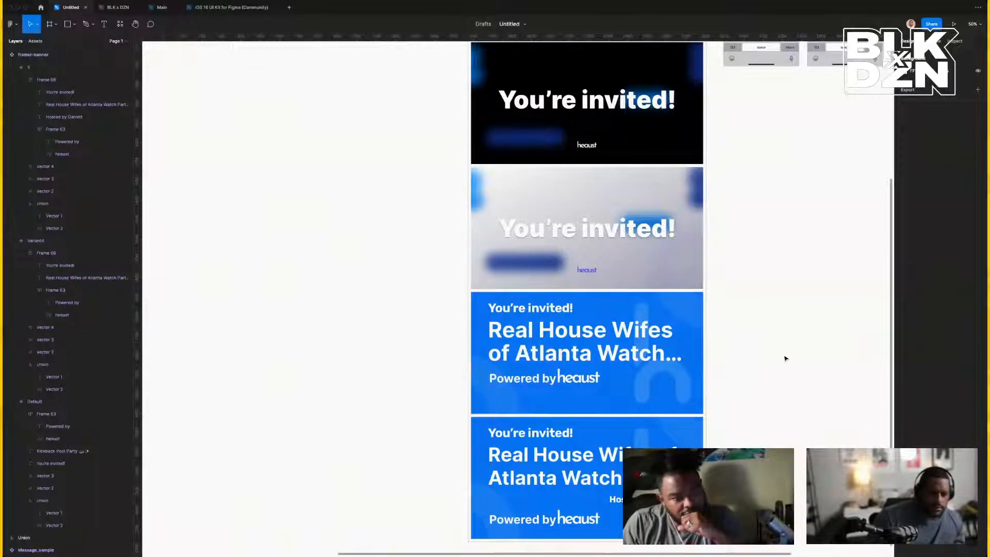
Set the title's height sizing inside Frame 66 to Hug contents.
left_click(636, 357)
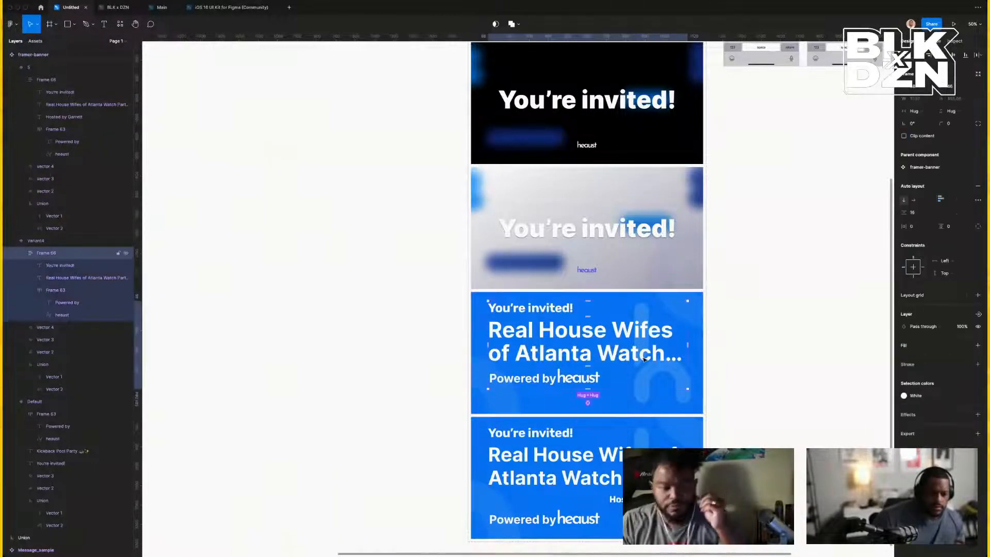
left_click(636, 358)
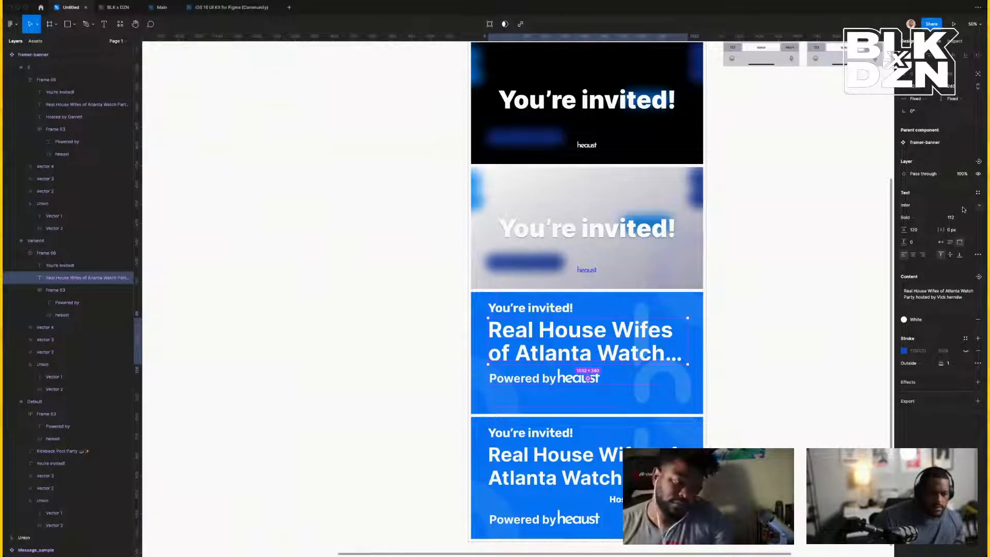
left_click(959, 99)
left_click(961, 108)
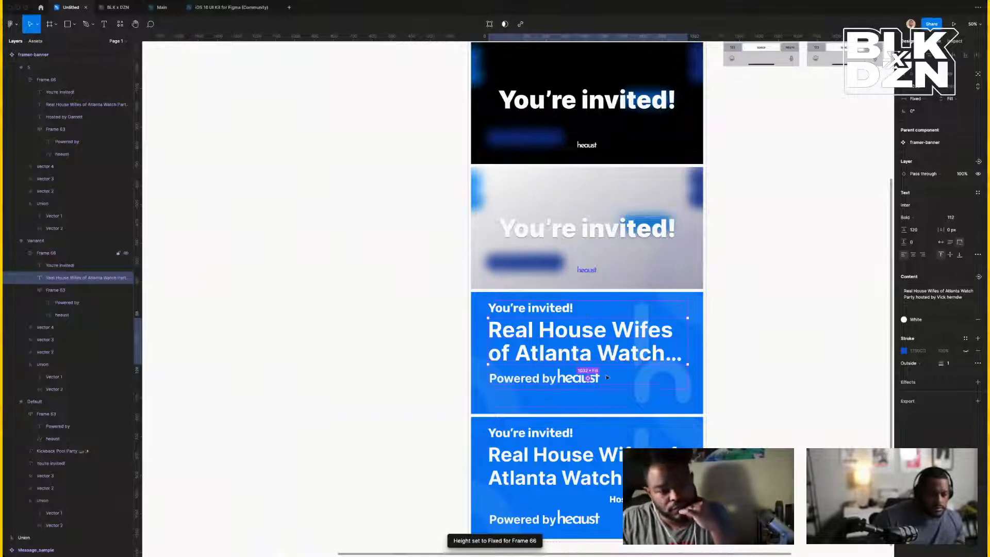
key("Escape")
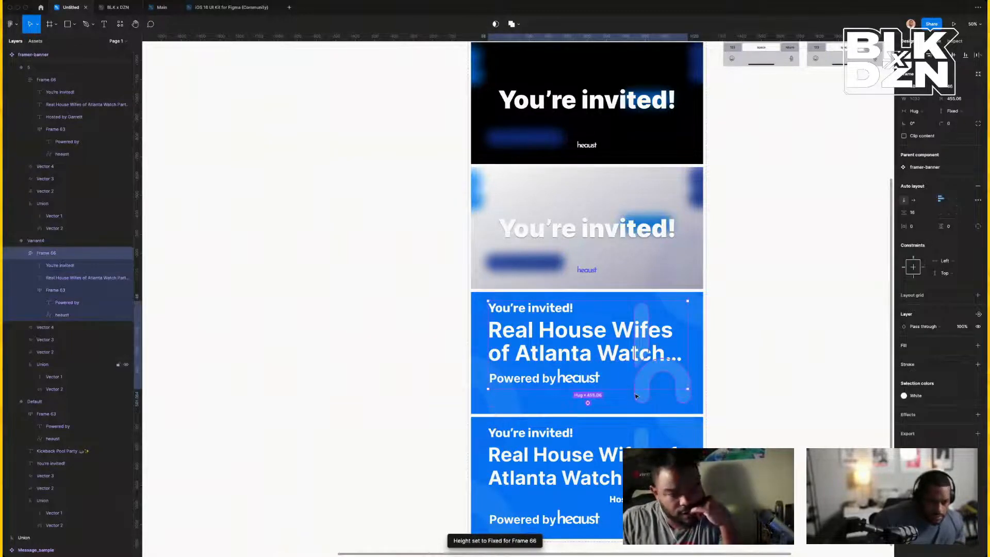
left_click(752, 352)
Drag Frame 66's bottom edge down to a 528 height, pushing 'Powered by heaust' lower.
scroll(752, 352, "right", 15)
scroll(753, 352, "up", 12)
scroll(752, 352, "left", 12)
scroll(752, 352, "down", 12)
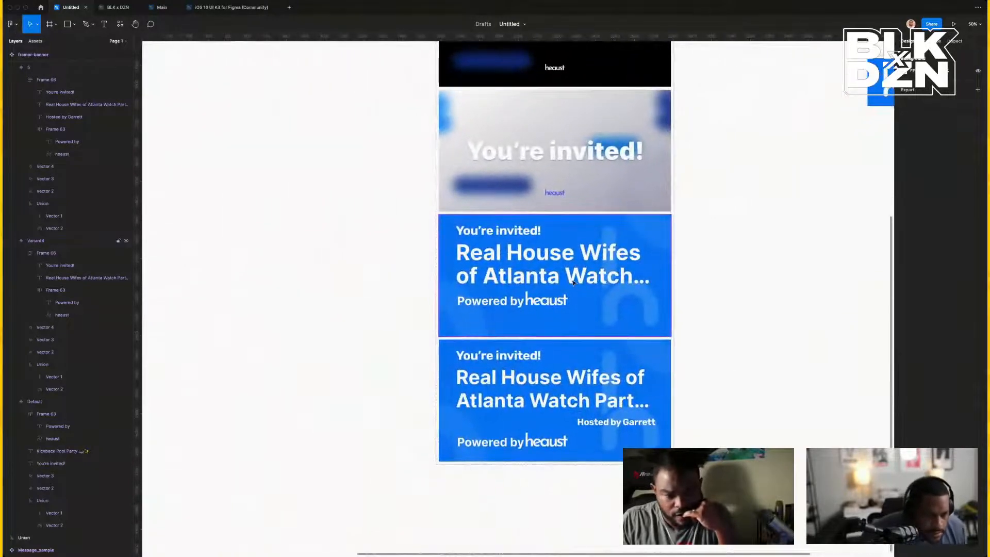
double_click(571, 283)
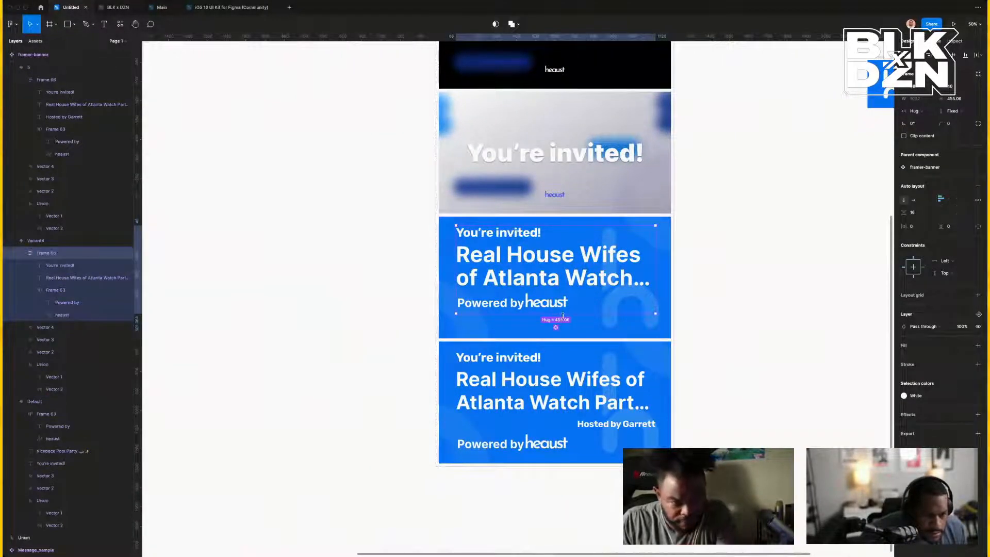
left_click_drag(563, 316, 563, 327)
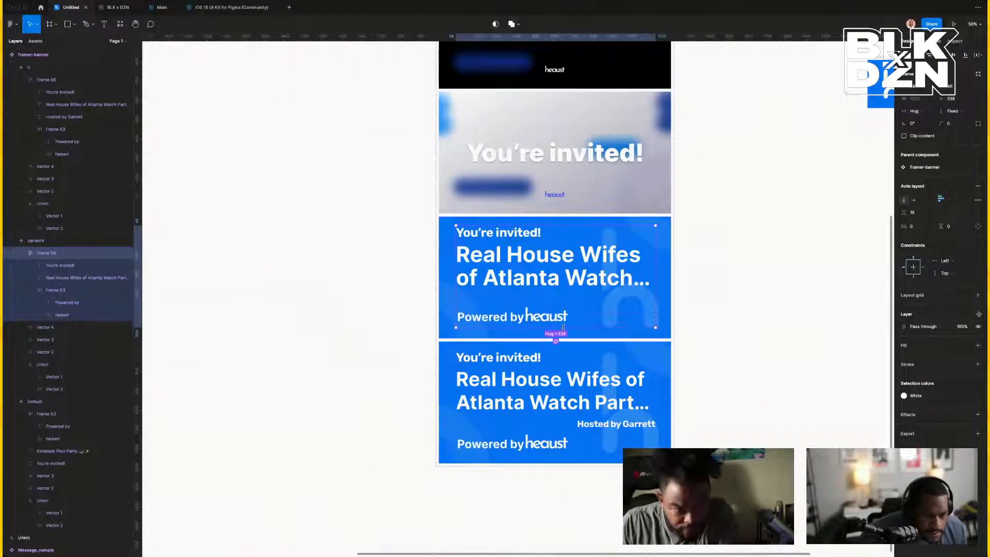
left_click(756, 301)
scroll(755, 301, "up", 10)
scroll(755, 301, "right", 8)
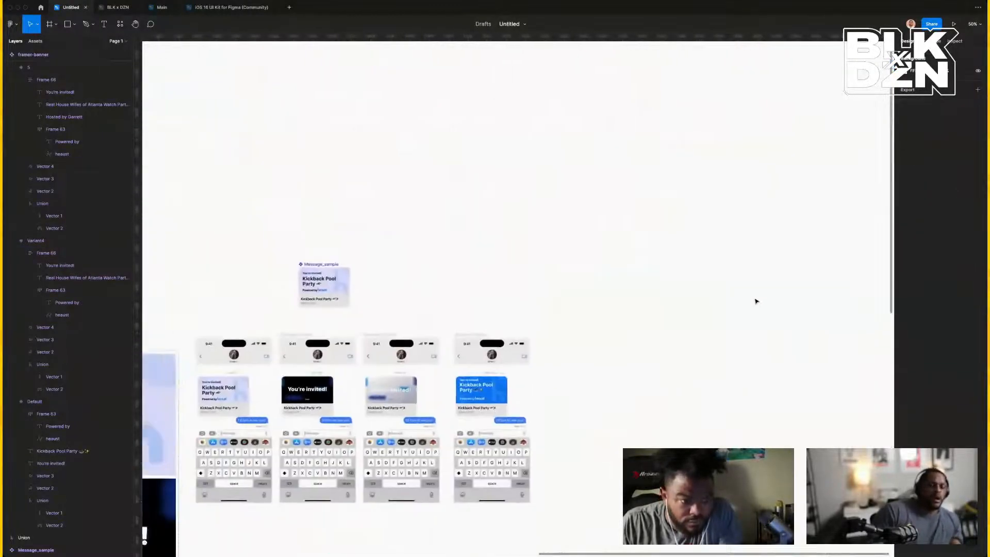
Zoom in on the fourth phone's message thread to inspect it.
scroll(622, 349, "left", 3)
scroll(610, 361, "down", 3)
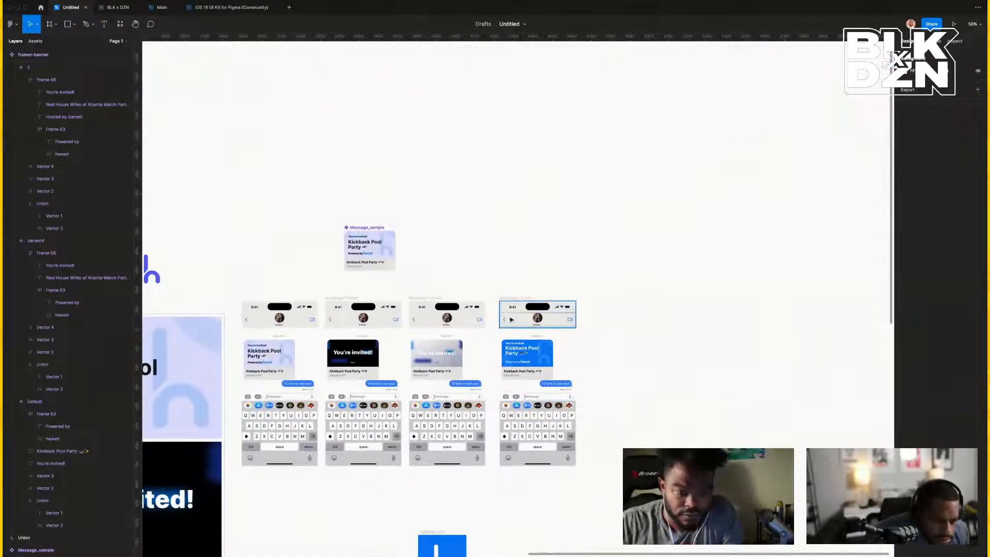
left_click(509, 299)
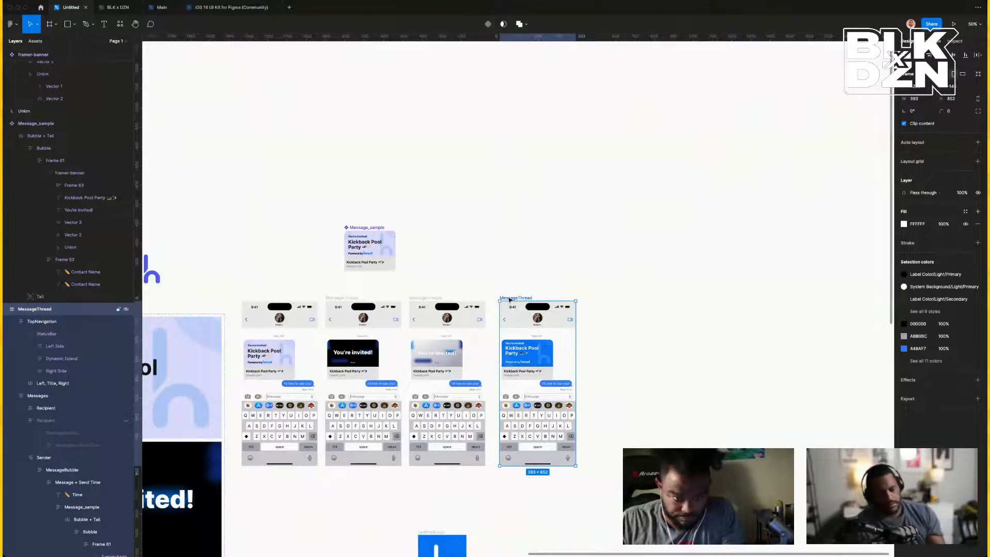
key("super+equal")
key("super+equal")
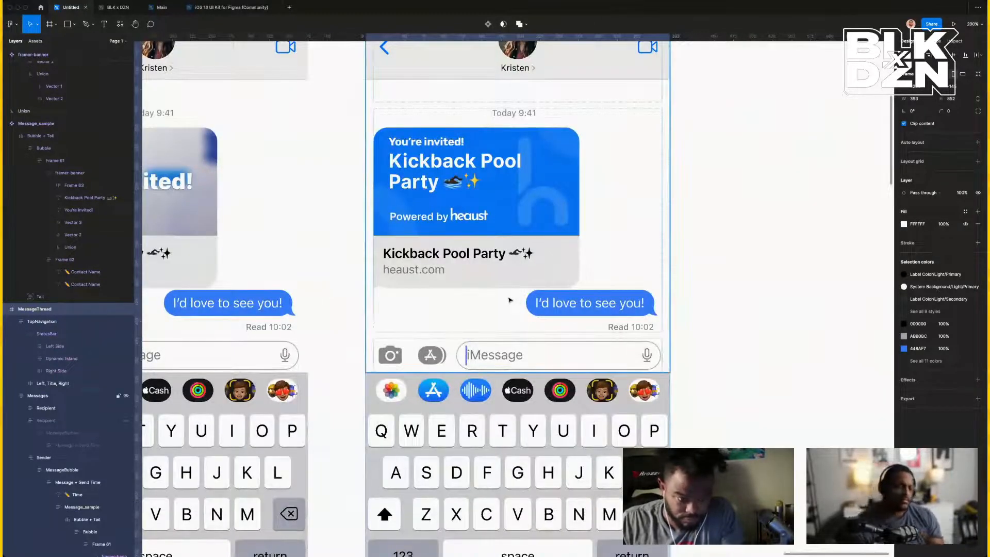
left_click(793, 342)
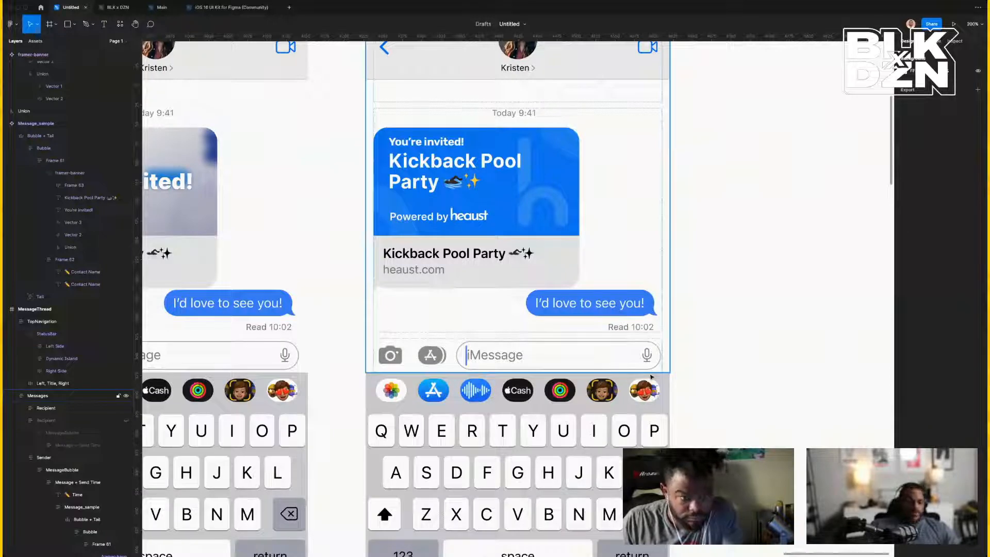
Delete the square blue updatedLogo frame sitting below the phone mockups.
scroll(651, 378, "left", 5)
scroll(553, 375, "up", 2)
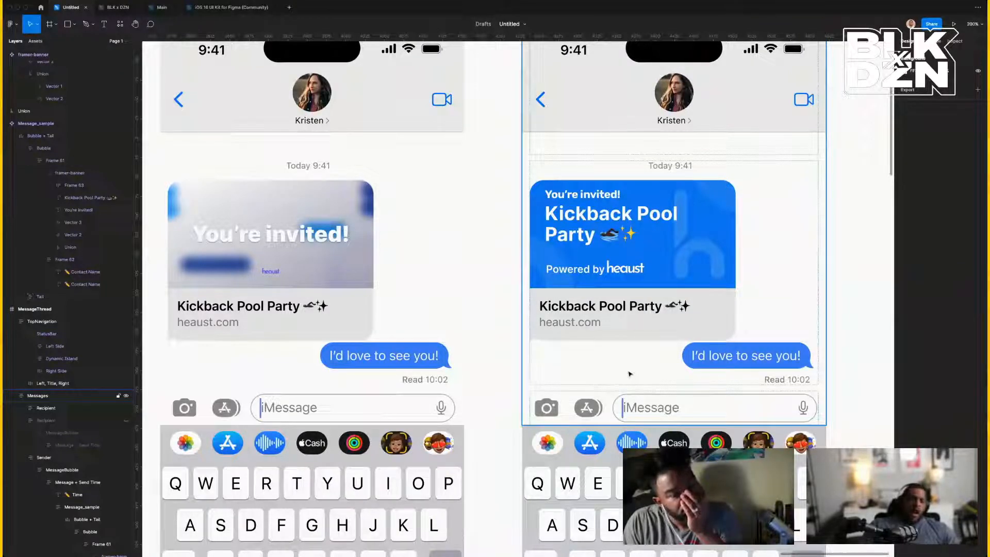
scroll(629, 373, "left", 5)
scroll(626, 373, "up", 3)
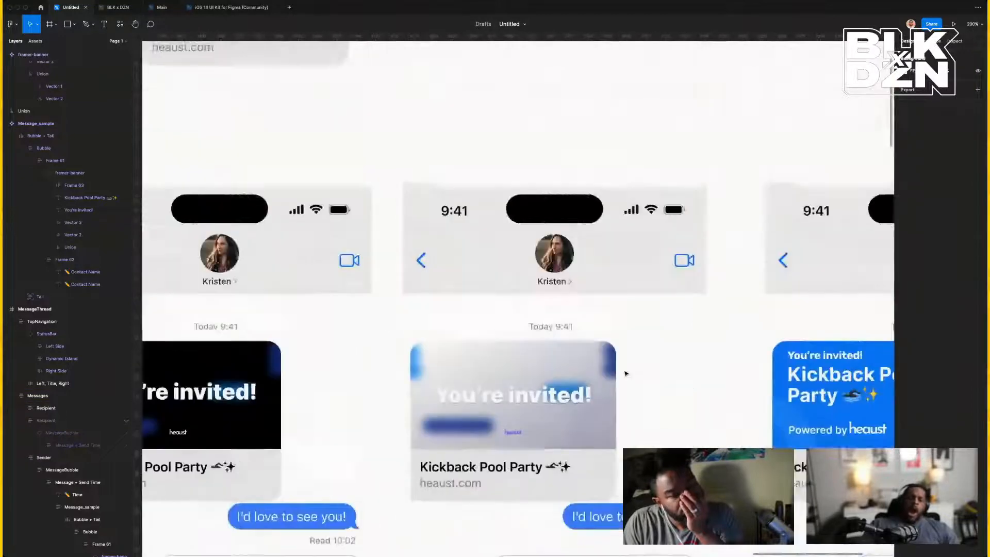
scroll(626, 373, "up", 3)
scroll(626, 374, "right", 1)
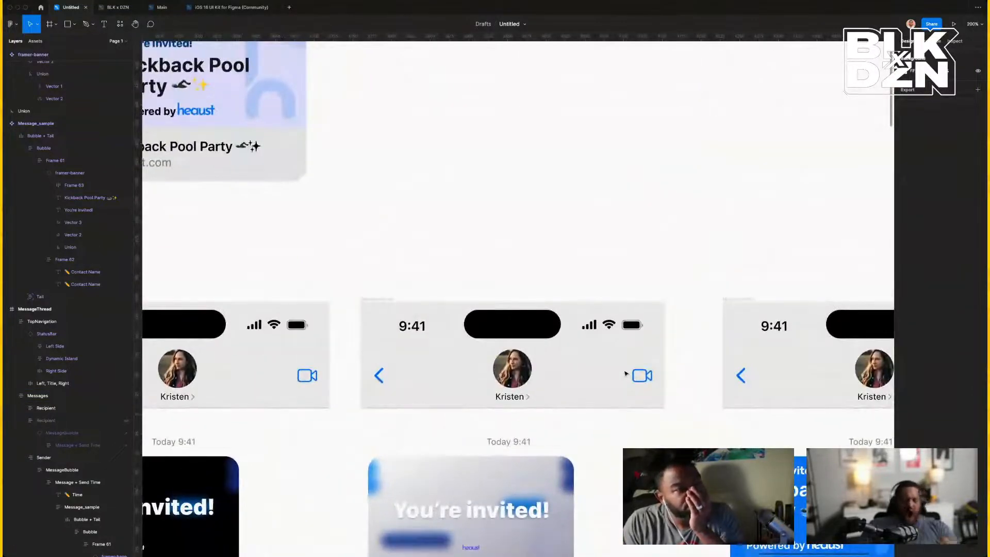
key("super+minus")
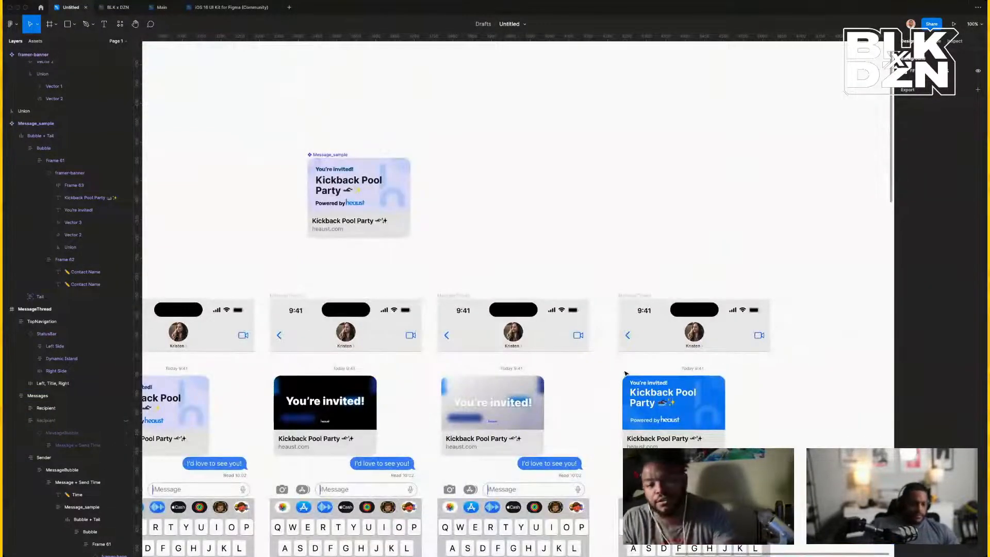
scroll(626, 374, "down", 3)
scroll(625, 373, "left", 1)
scroll(625, 373, "down", 1)
scroll(626, 373, "left", 1)
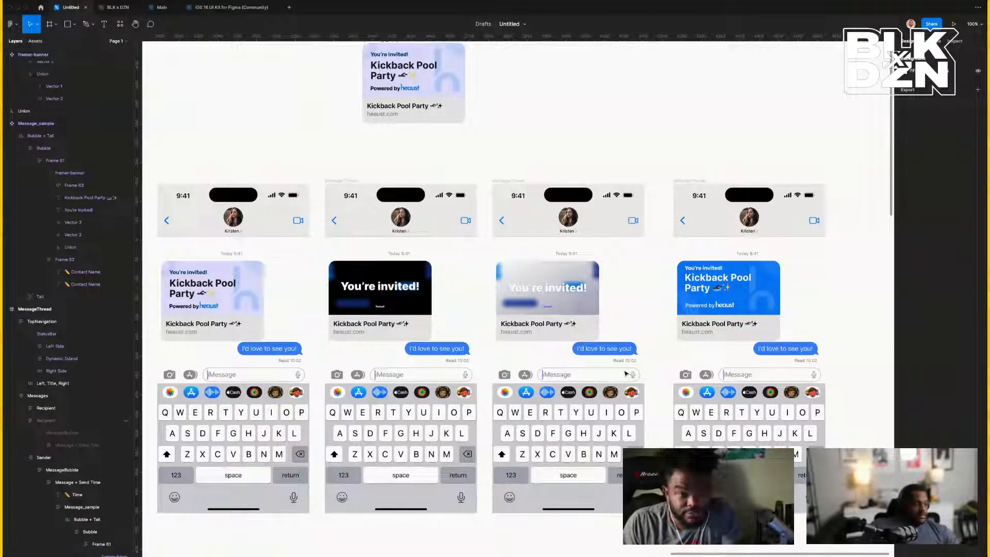
scroll(626, 374, "down", 1)
scroll(626, 374, "left", 1)
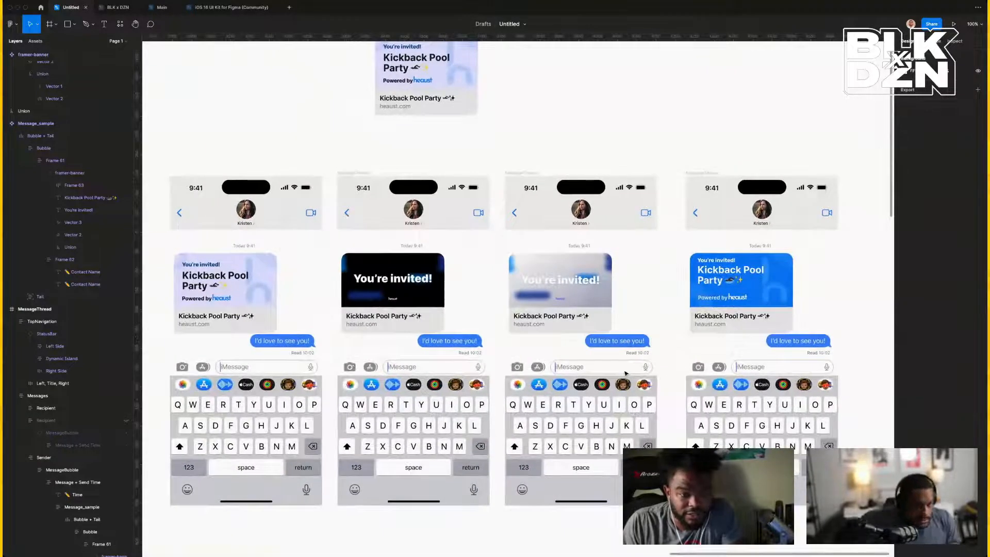
scroll(625, 373, "down", 1)
scroll(625, 373, "left", 1)
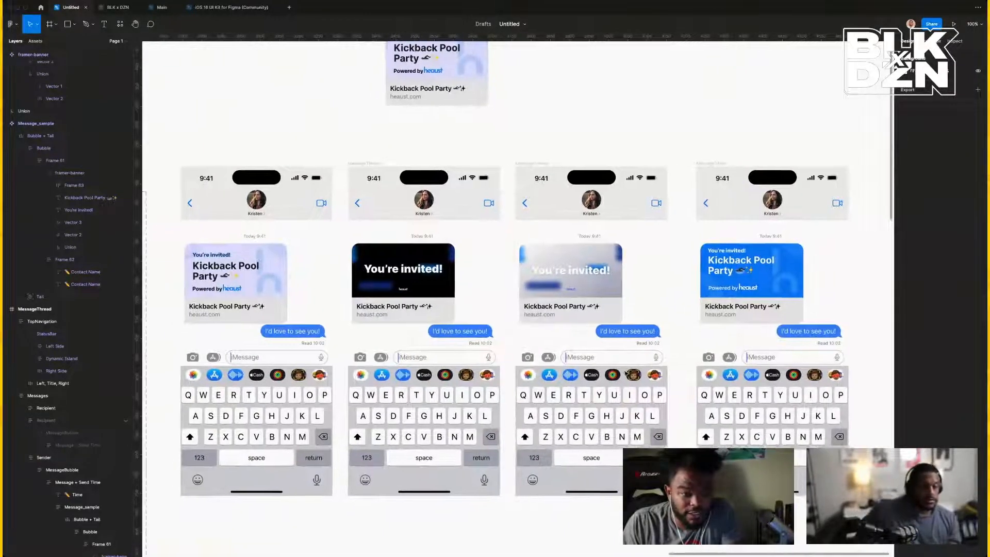
scroll(626, 374, "right", 3)
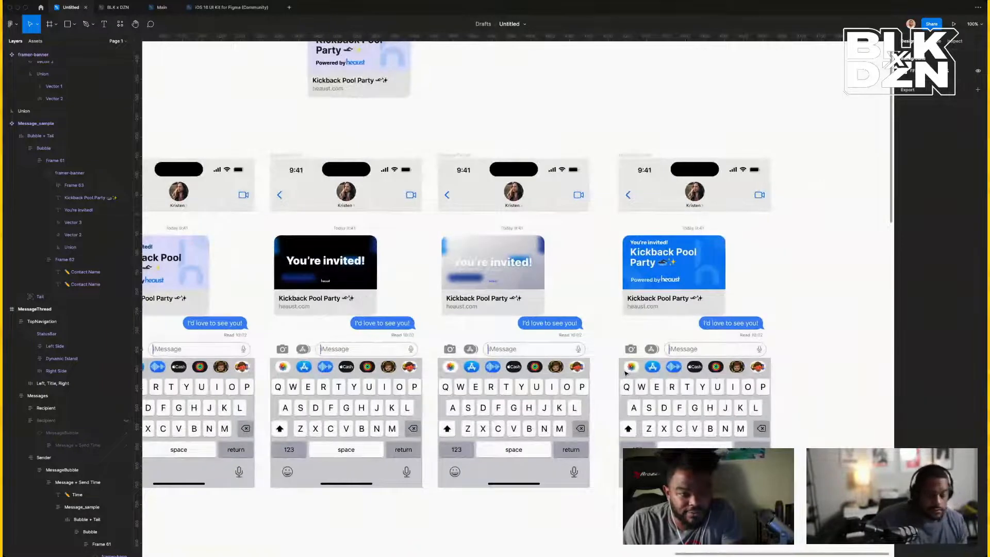
key("minus")
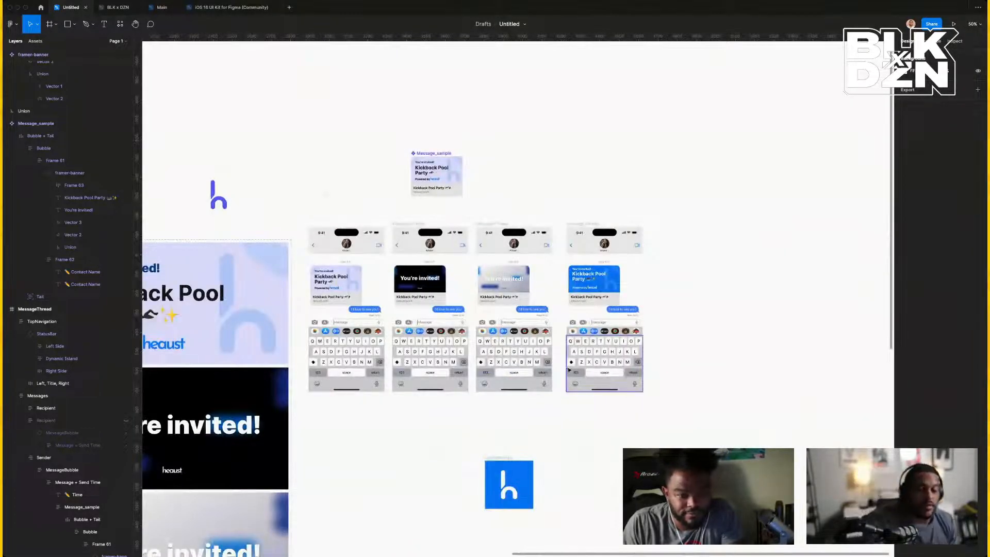
scroll(568, 323, "down", 3)
scroll(568, 323, "left", 1)
left_click(537, 355)
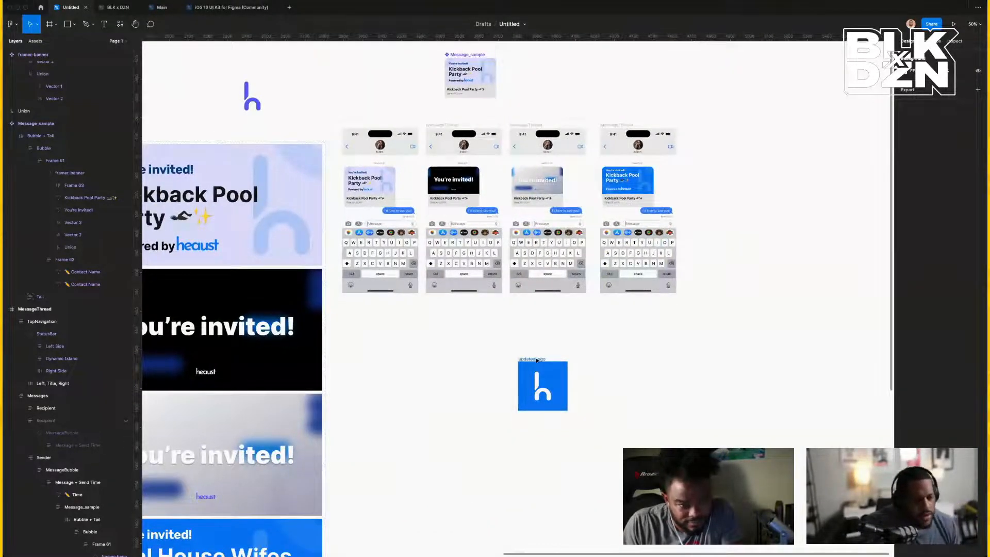
scroll(536, 358, "left", 2)
key("Delete")
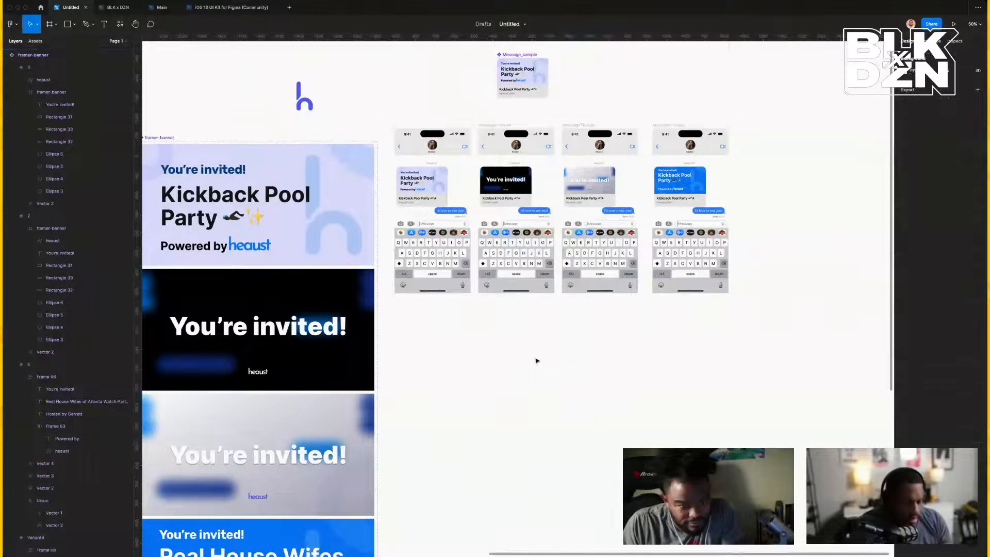
scroll(537, 361, "left", 7)
scroll(536, 360, "down", 5)
scroll(537, 360, "down", 5)
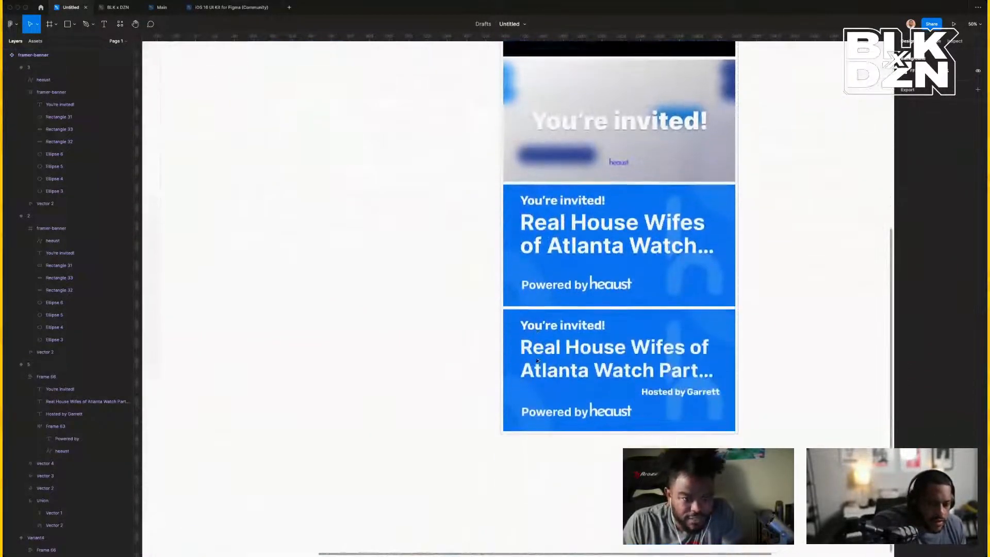
scroll(536, 360, "left", 3)
scroll(536, 359, "up", 1)
scroll(536, 360, "down", 3)
scroll(536, 361, "down", 3)
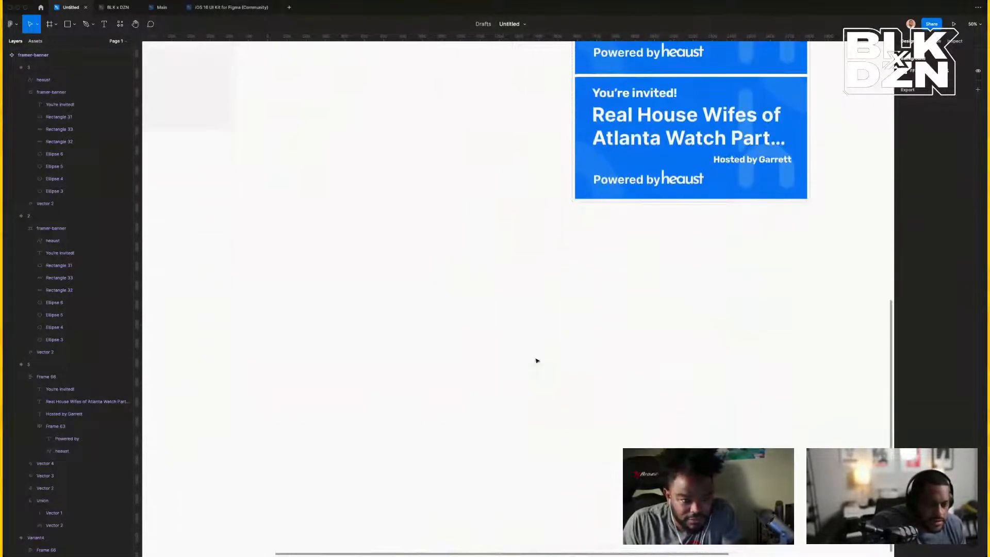
scroll(536, 360, "up", 12)
scroll(537, 360, "left", 7)
scroll(537, 360, "down", 1)
scroll(536, 361, "left", 2)
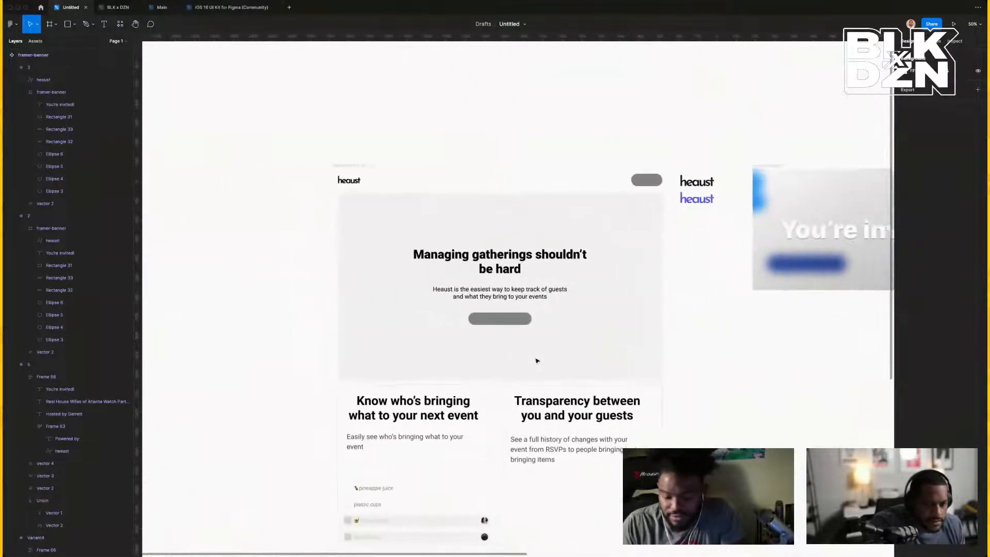
scroll(536, 361, "right", 2)
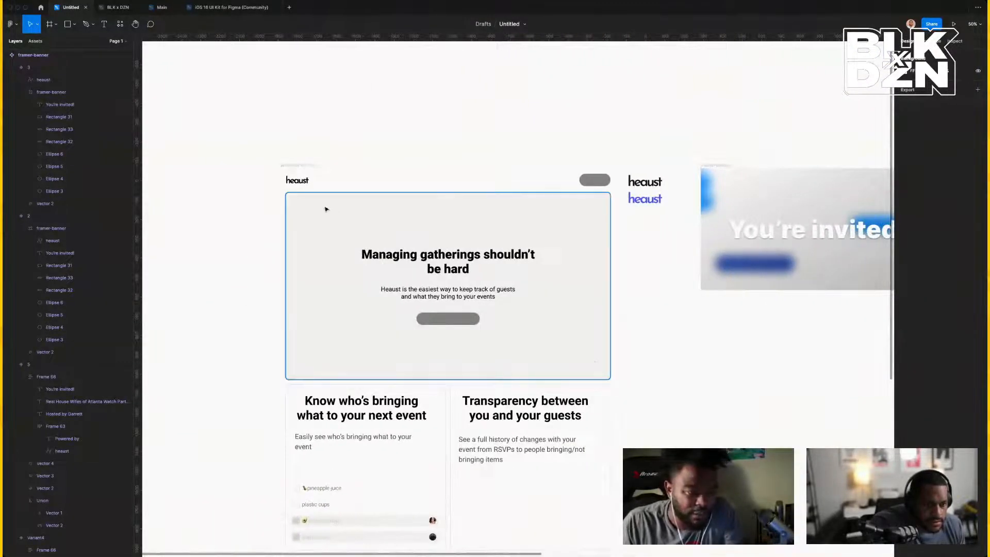
Set the page's Background colour to dark grey 393939 after briefly trying black.
left_click(283, 166)
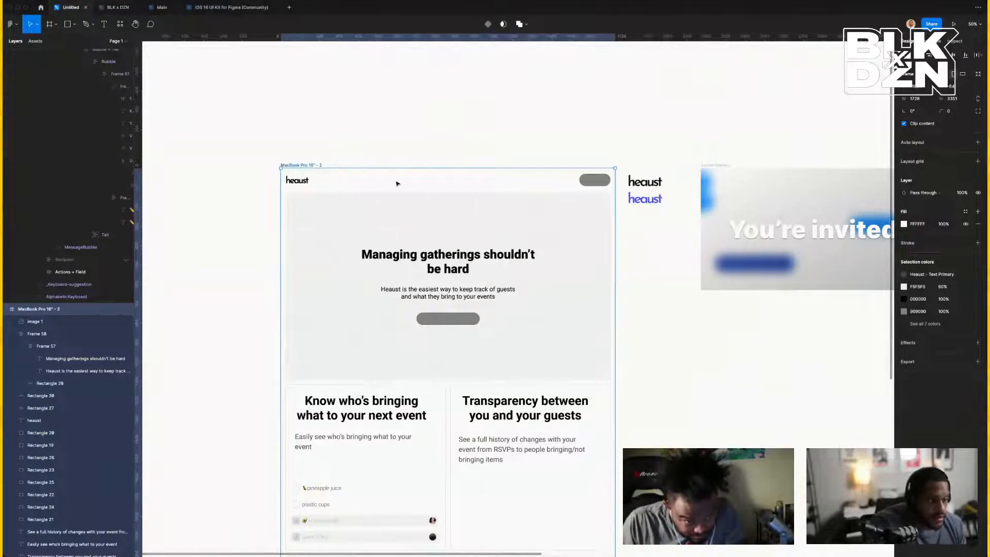
left_click(293, 120)
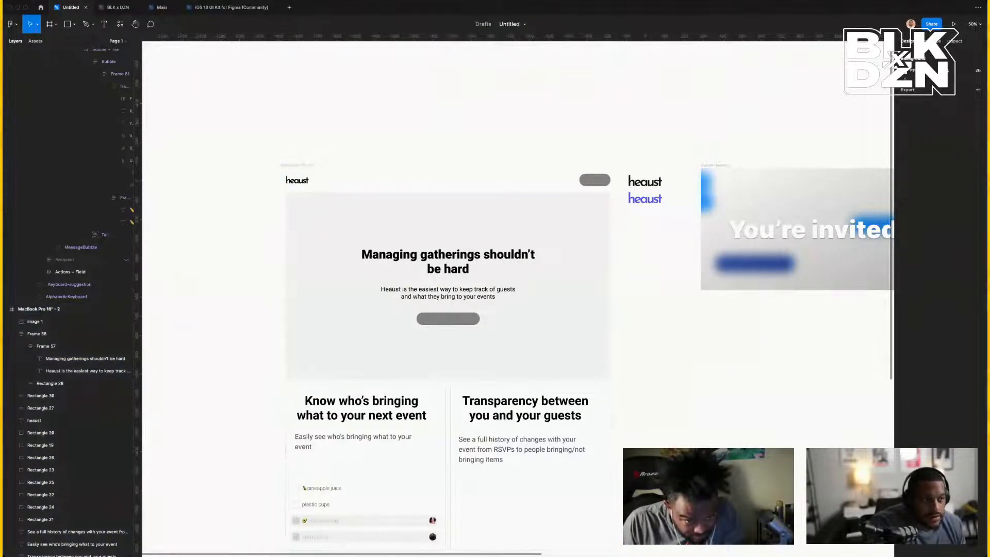
left_click(905, 71)
left_click_drag(812, 149, 758, 19)
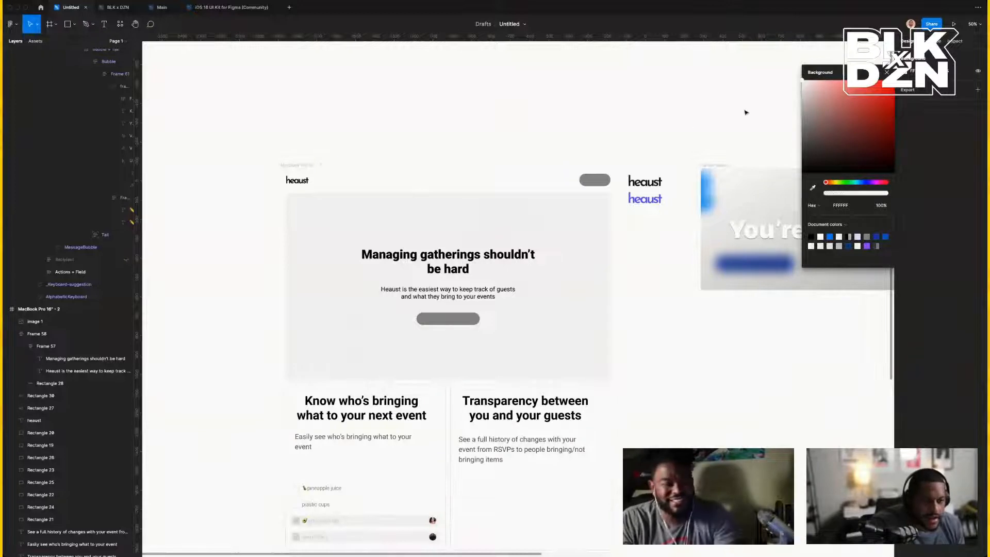
left_click_drag(807, 90, 750, 155)
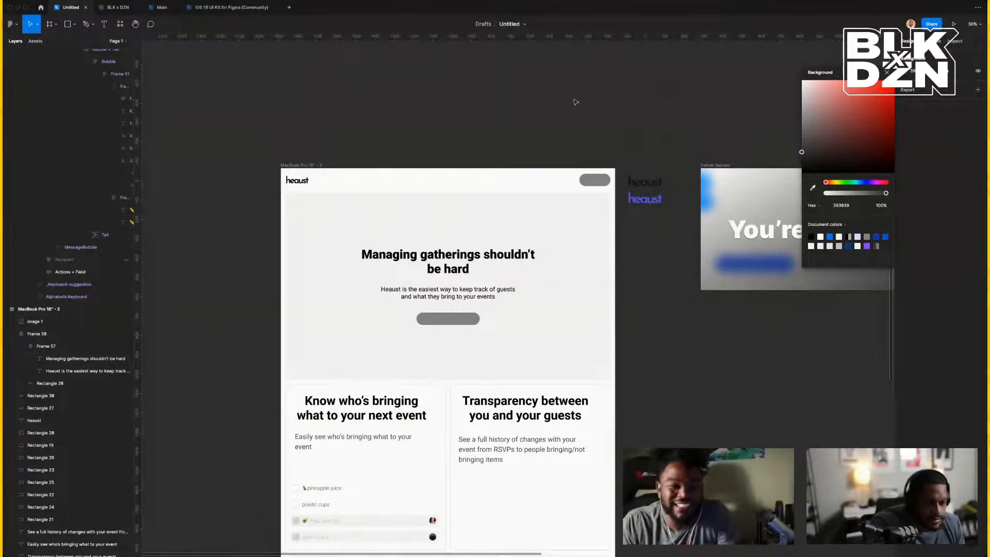
Review the banners on the dark canvas and select the bottom Real House Wifes banner.
scroll(576, 102, "right", 15)
scroll(576, 102, "down", 3)
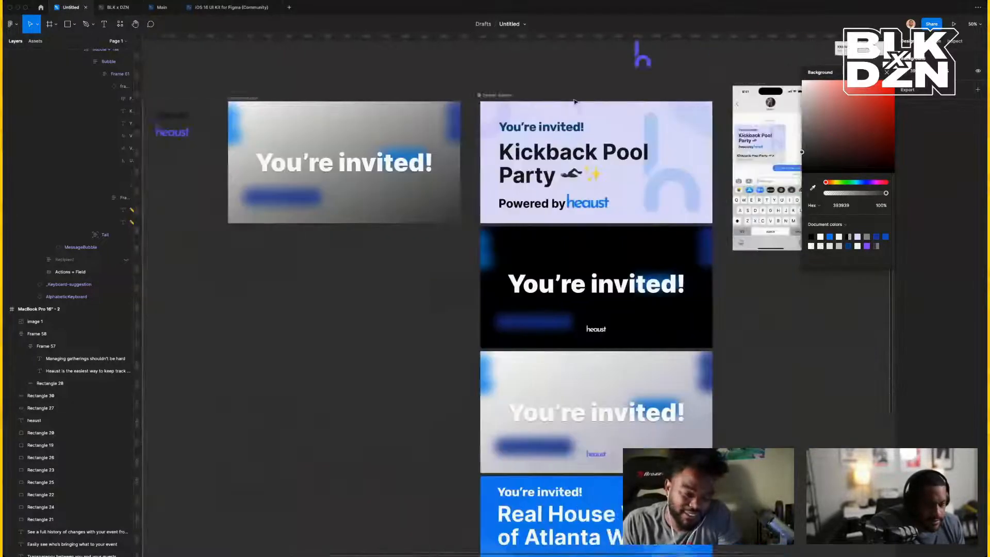
scroll(576, 102, "up", 4)
scroll(576, 102, "right", 1)
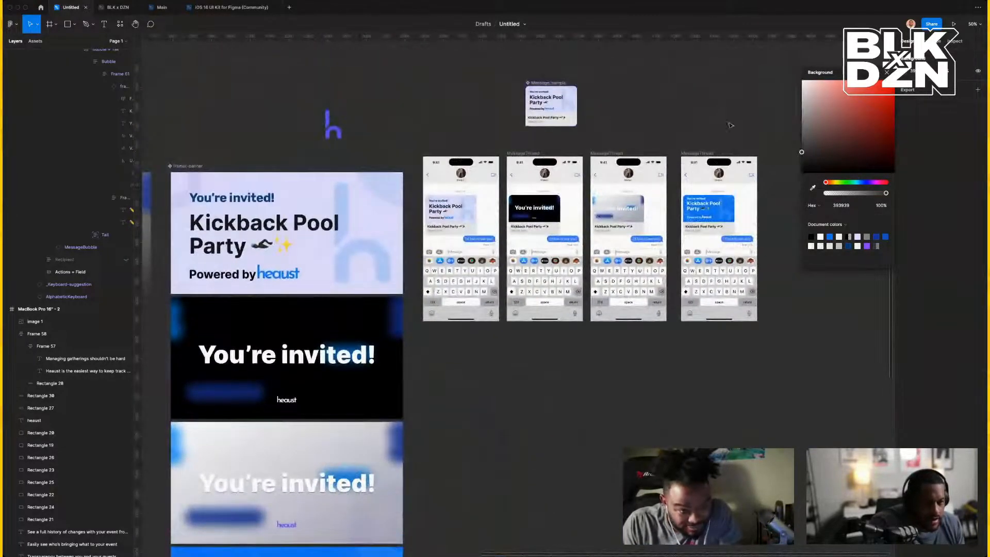
scroll(593, 129, "left", 10)
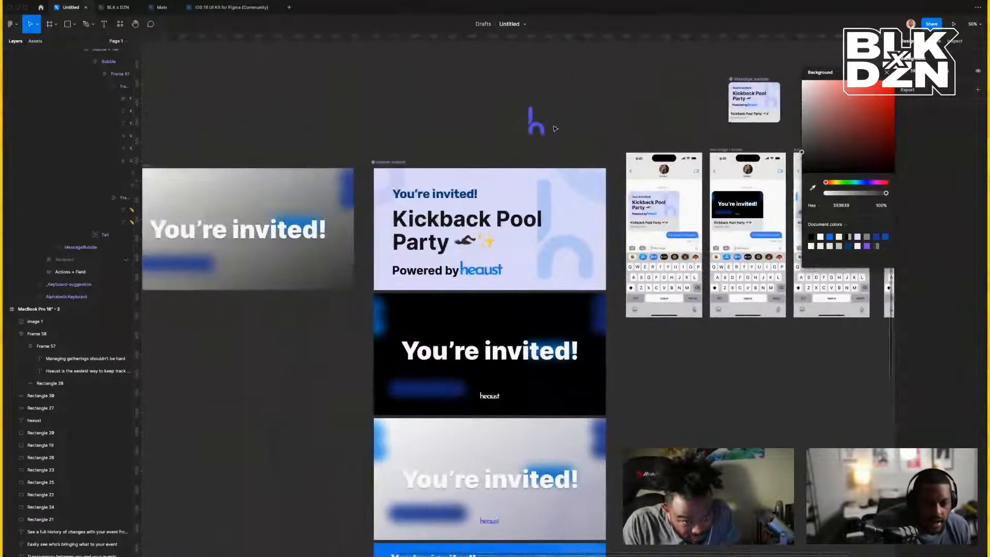
scroll(555, 128, "down", 4)
scroll(554, 128, "down", 2)
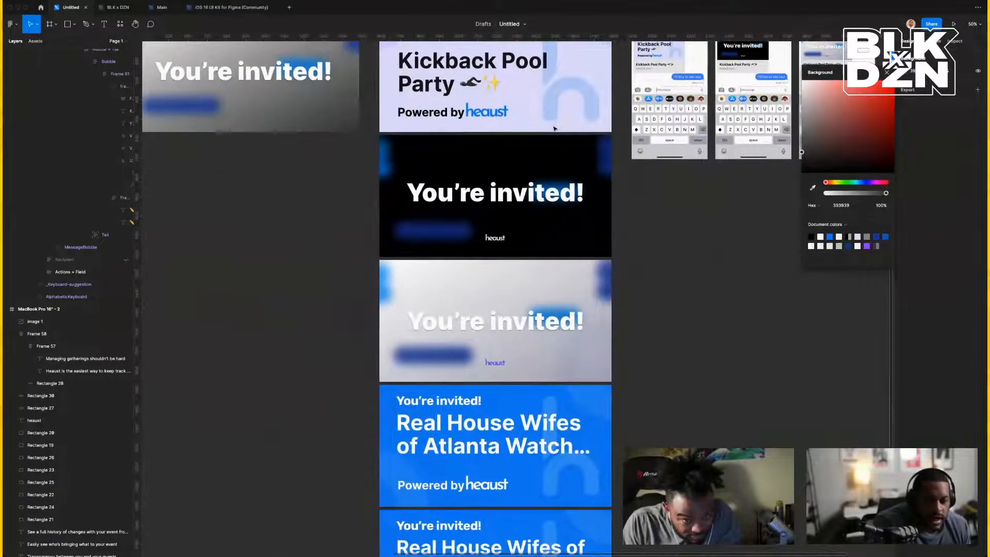
scroll(554, 129, "up", 2)
scroll(554, 129, "down", 8)
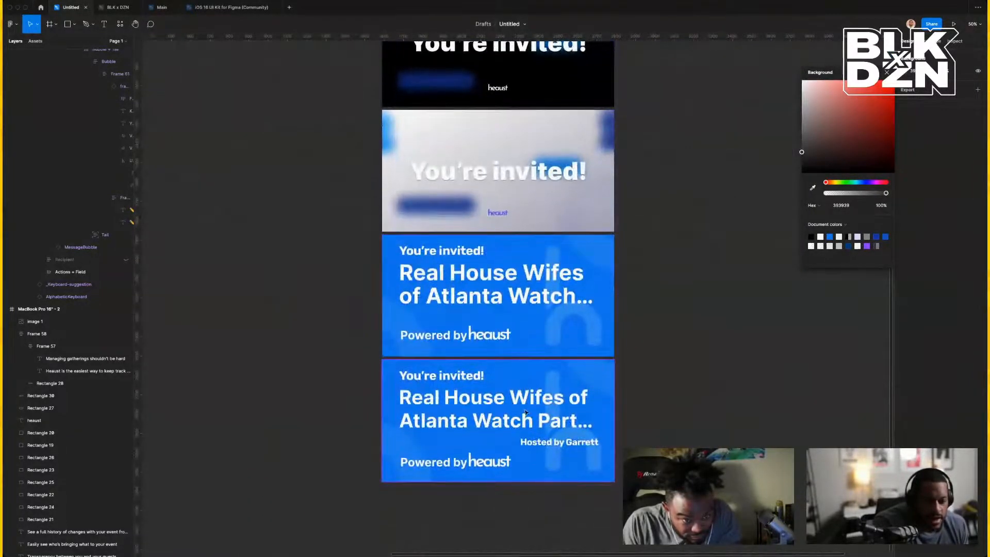
left_click(525, 412)
scroll(528, 412, "right", 15)
scroll(529, 411, "up", 5)
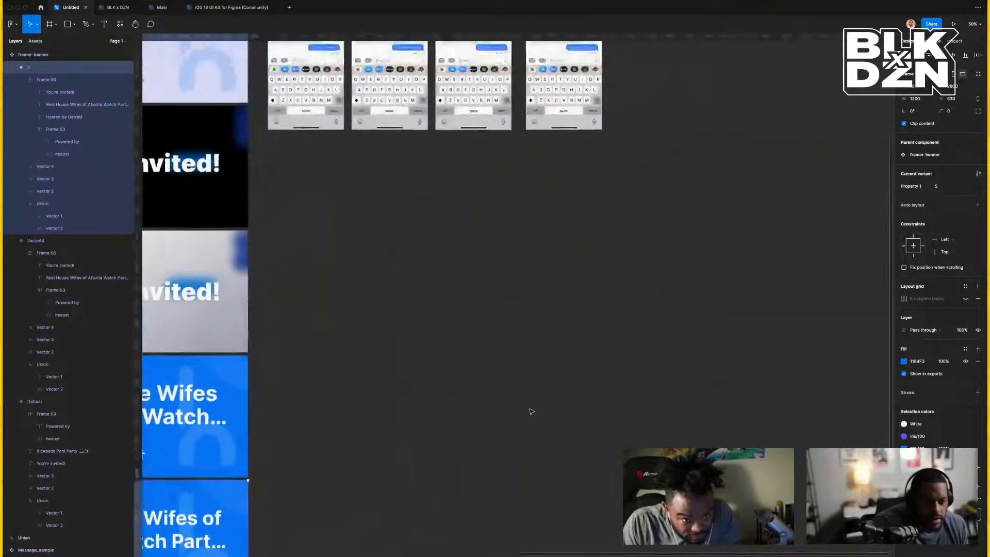
scroll(531, 411, "up", 14)
left_click(575, 381)
Duplicate the fourth message-thread phone mockup and view it at 100%.
left_click(543, 323)
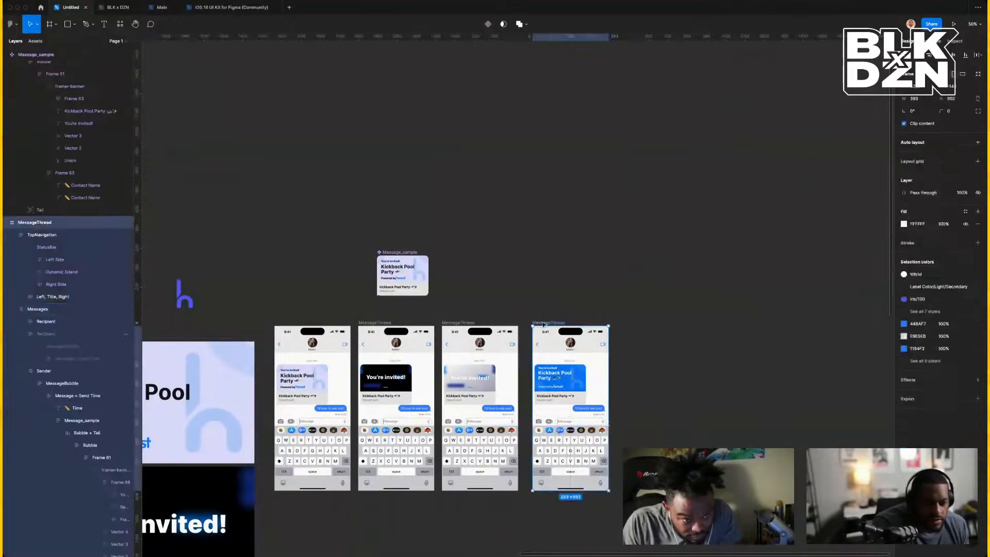
key("super+d")
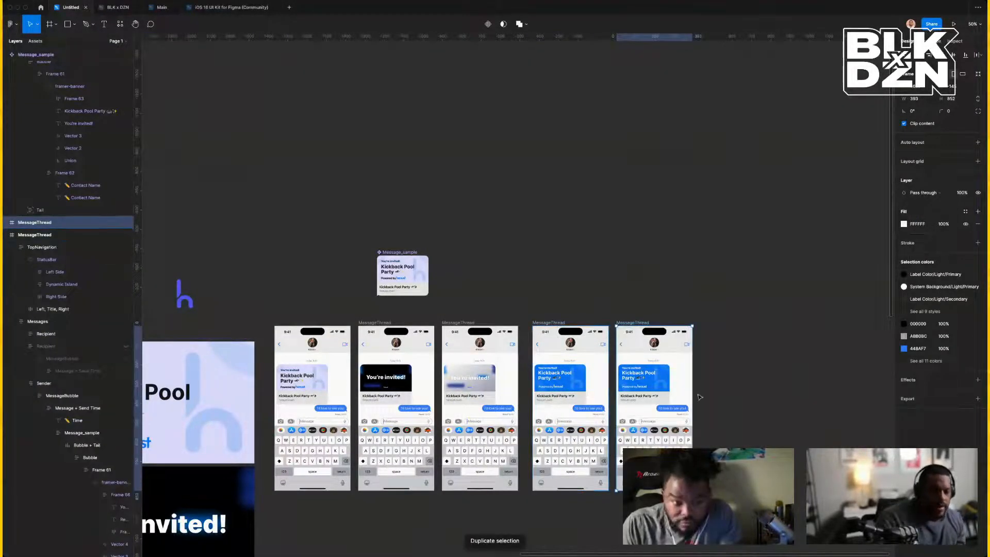
key("shift+0")
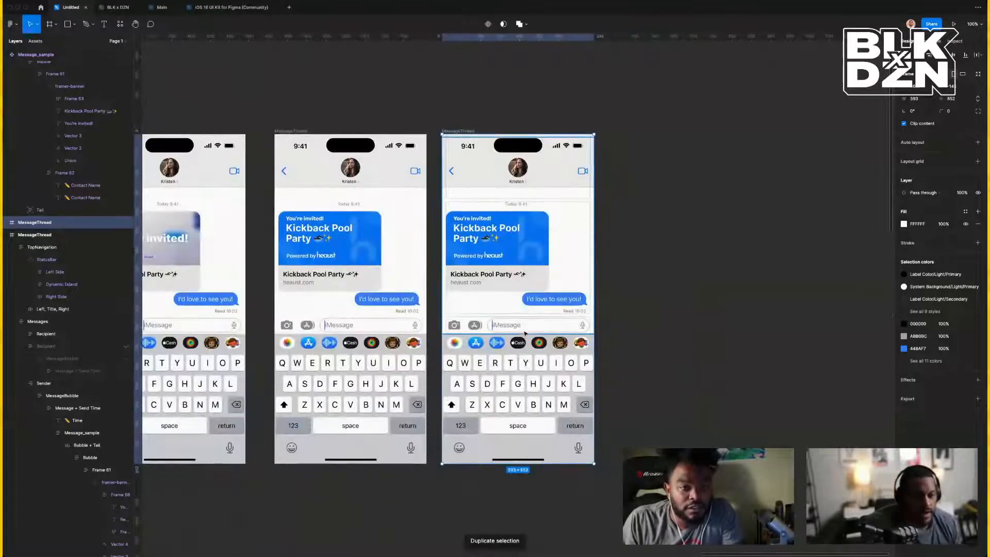
Switch the duplicate's nested framer-banner Property 1 to variant 5.
left_click(531, 263)
double_click(532, 262)
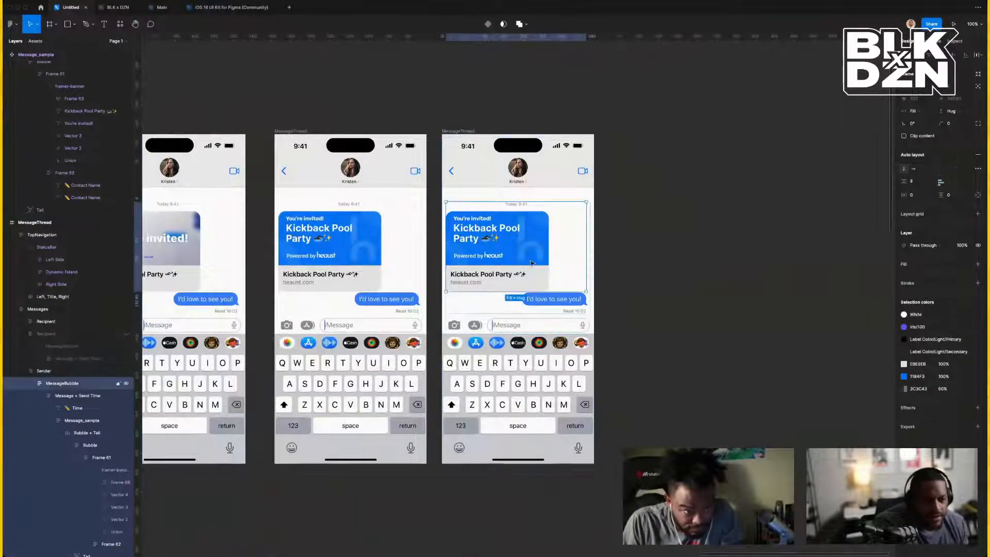
double_click(532, 261)
double_click(531, 258)
double_click(531, 256)
double_click(532, 255)
double_click(531, 254)
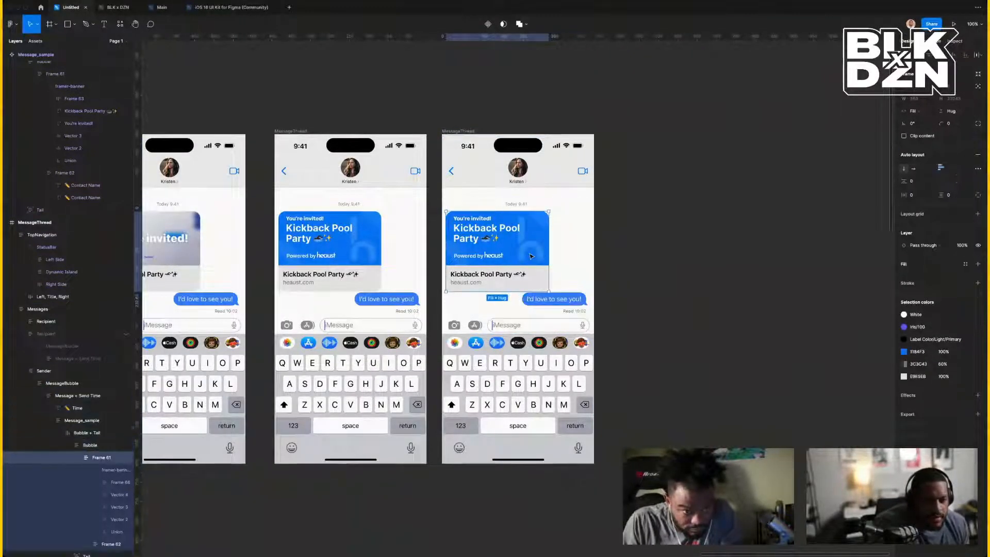
double_click(532, 253)
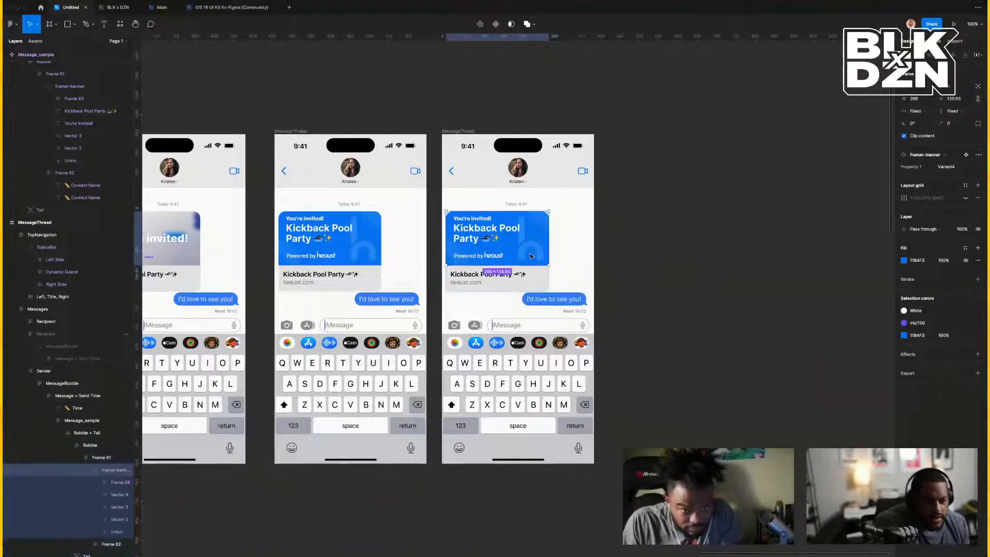
left_click(961, 171)
left_click(948, 179)
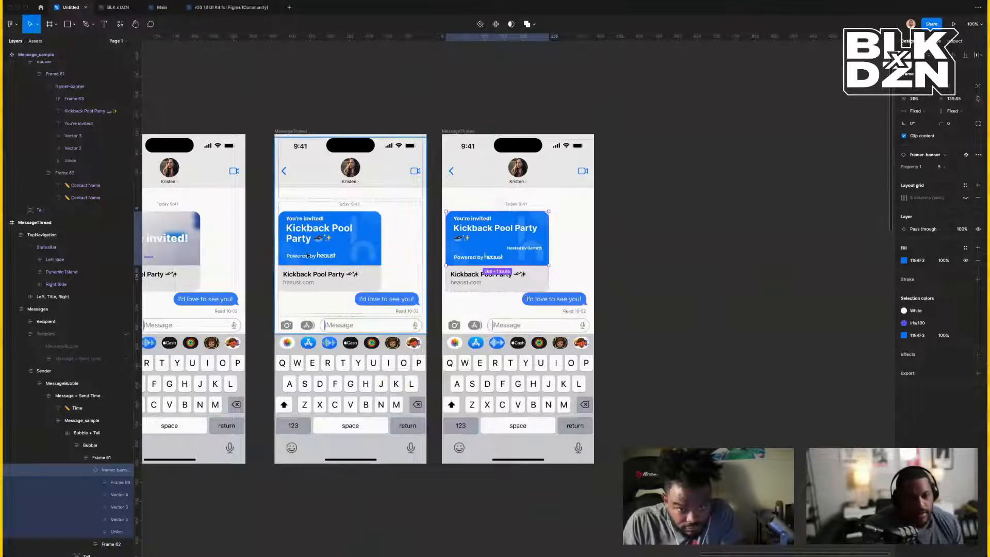
Delete the duplicated phone mockup frame again.
left_click(717, 248)
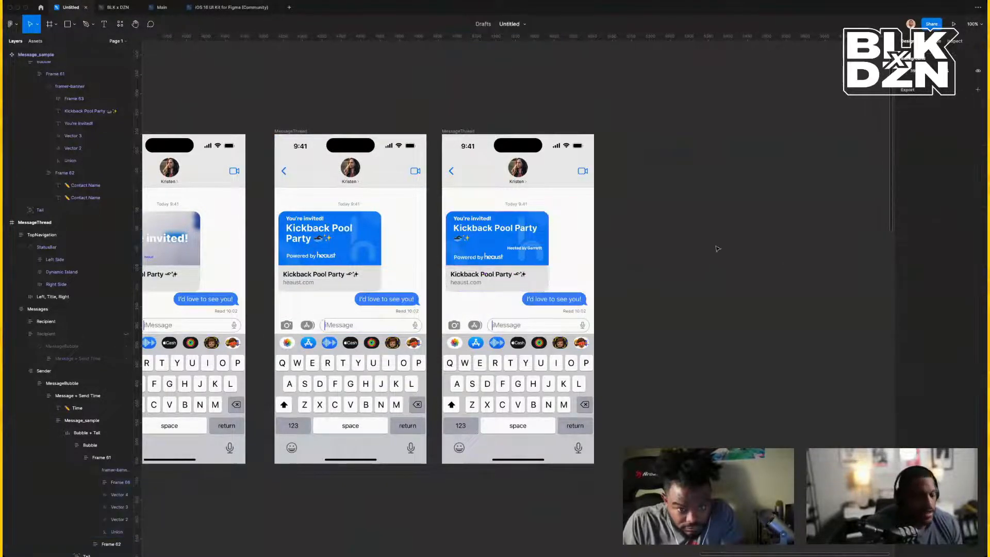
scroll(576, 249, "up", 1)
double_click(576, 249)
double_click(576, 251)
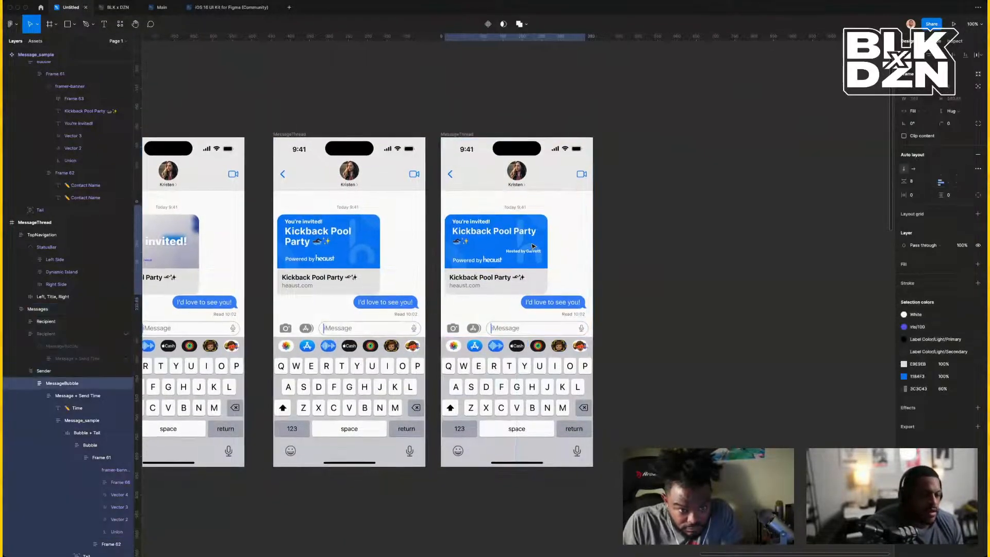
left_click(709, 271)
left_click(461, 135)
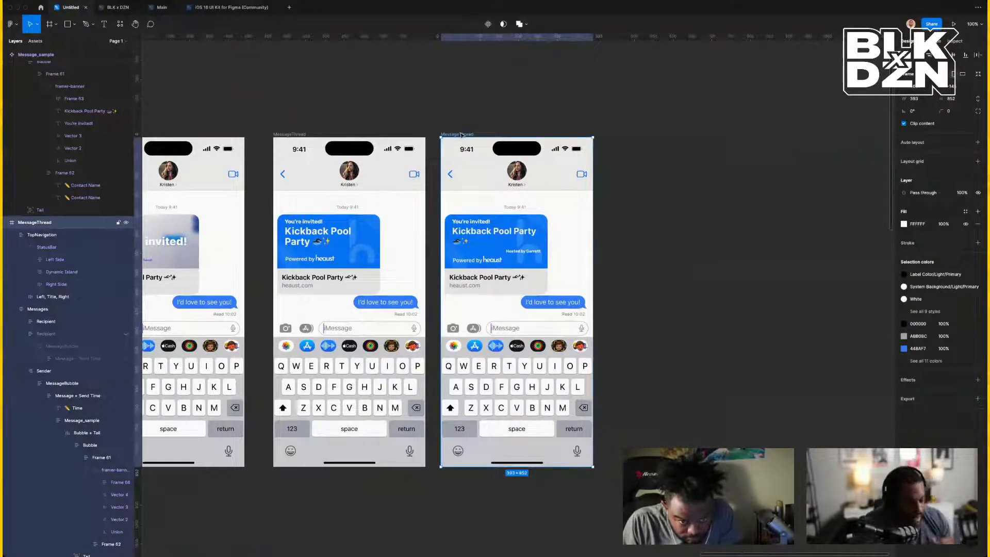
key("Delete")
scroll(462, 135, "left", 7)
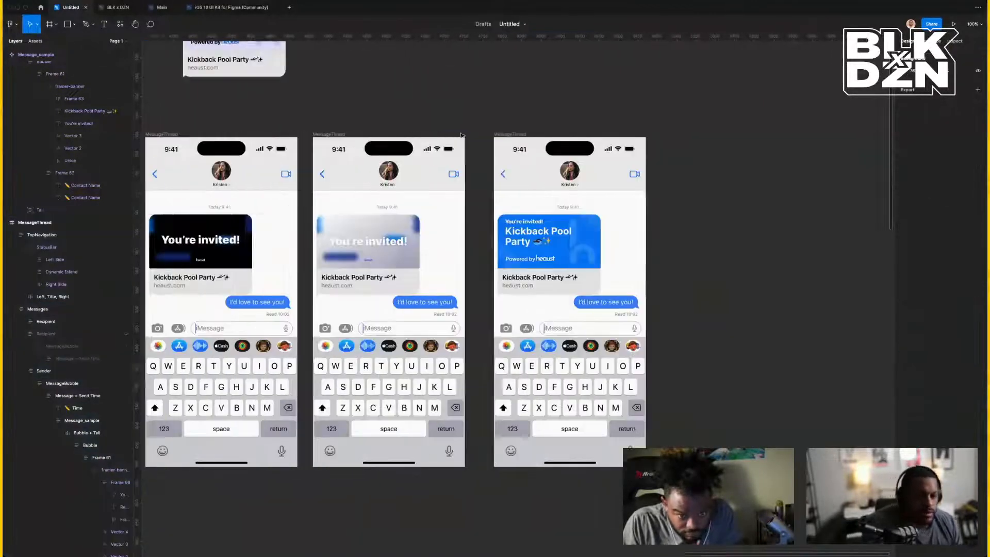
scroll(462, 135, "right", 2)
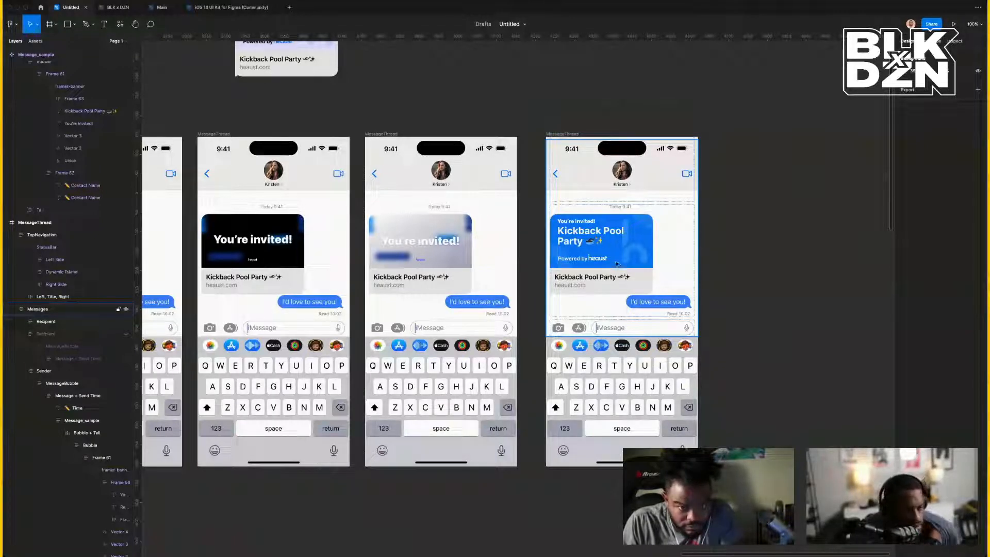
scroll(618, 264, "left", 4)
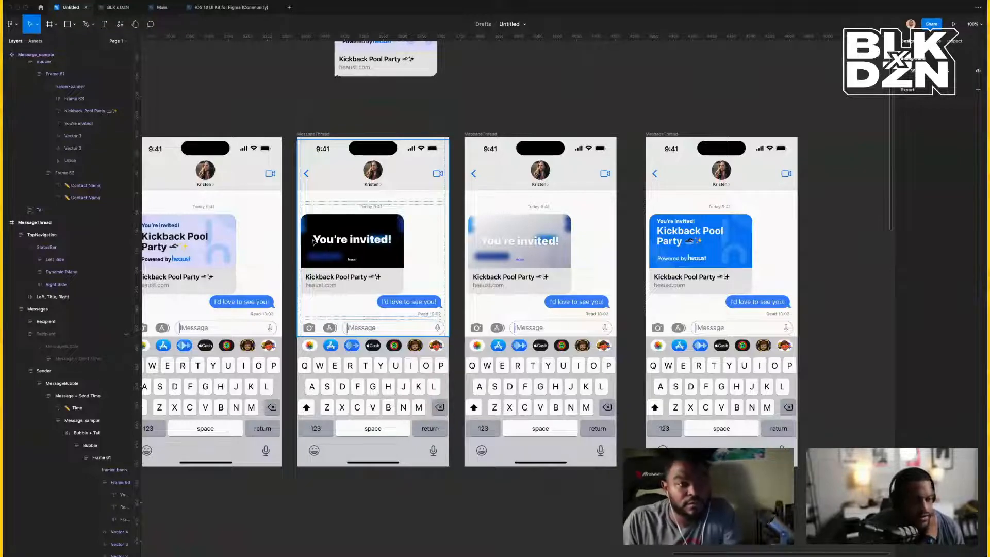
scroll(368, 256, "left", 5)
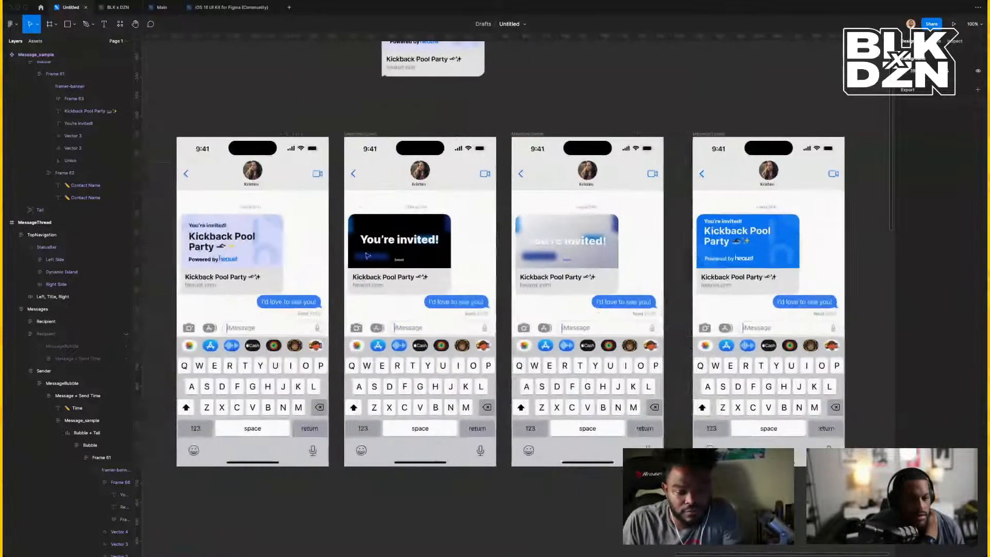
scroll(466, 257, "right", 8)
scroll(467, 257, "right", 1)
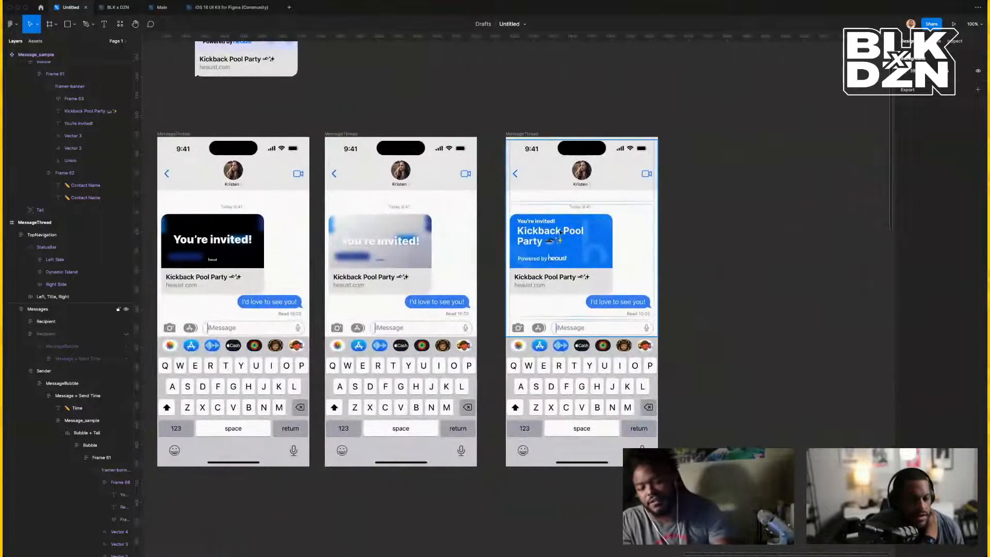
scroll(466, 266, "left", 1)
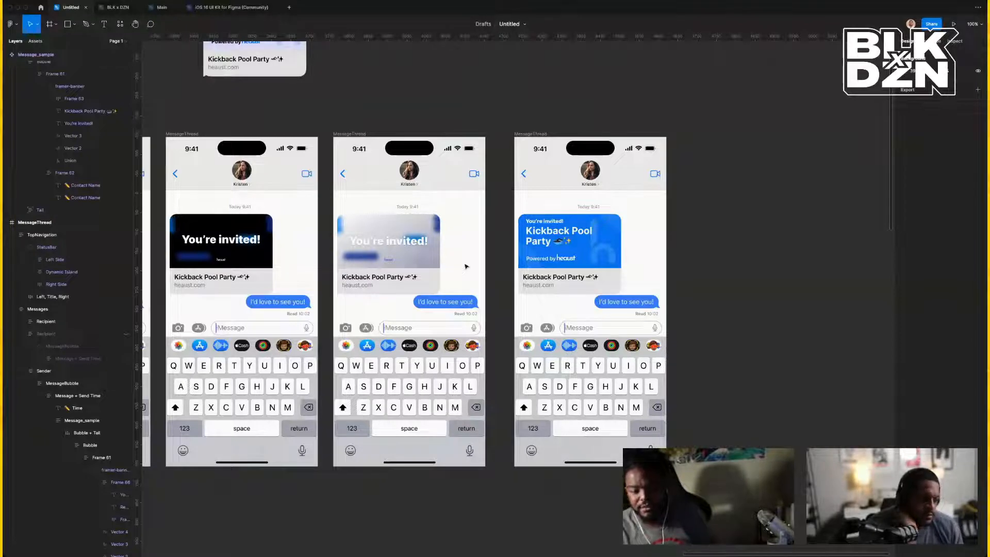
scroll(460, 259, "left", 2)
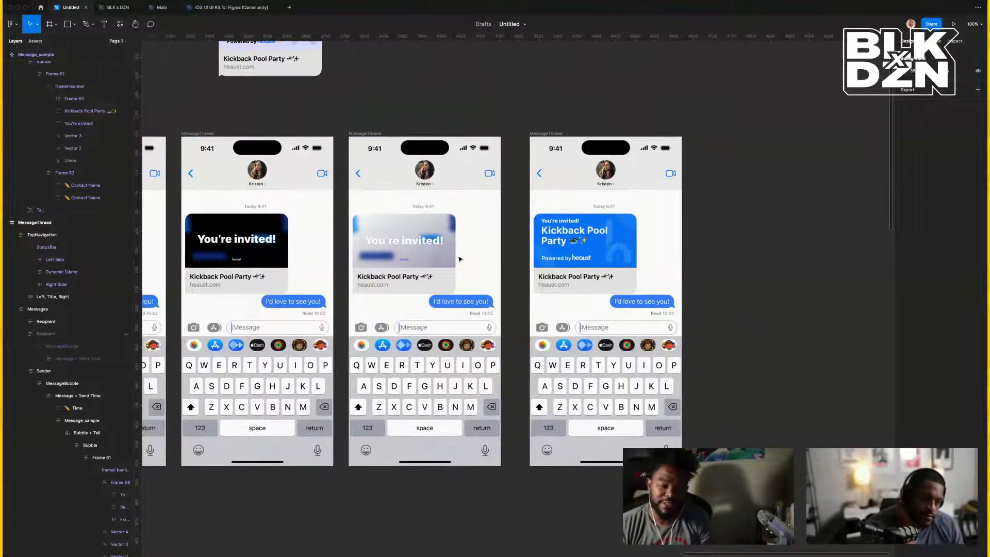
scroll(460, 259, "right", 5)
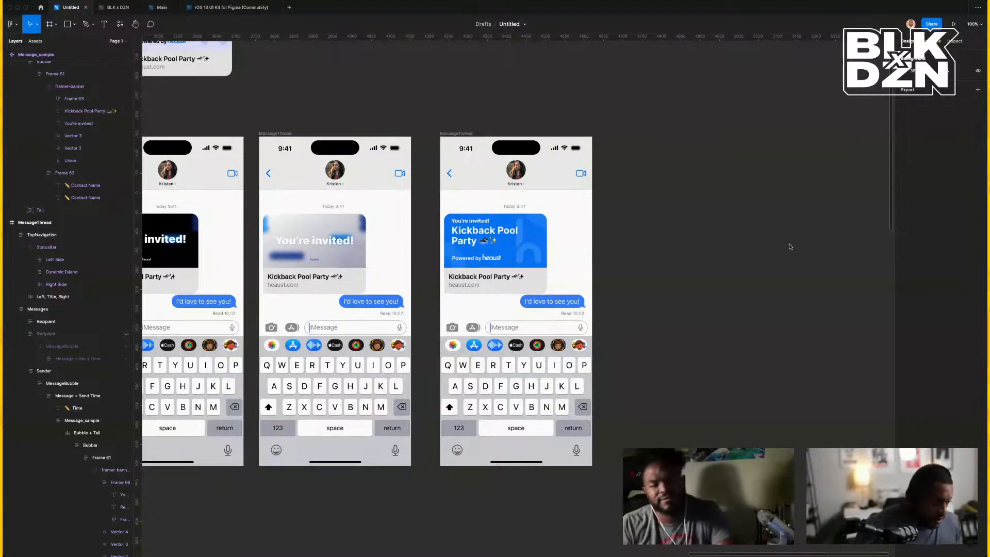
scroll(642, 240, "left", 3)
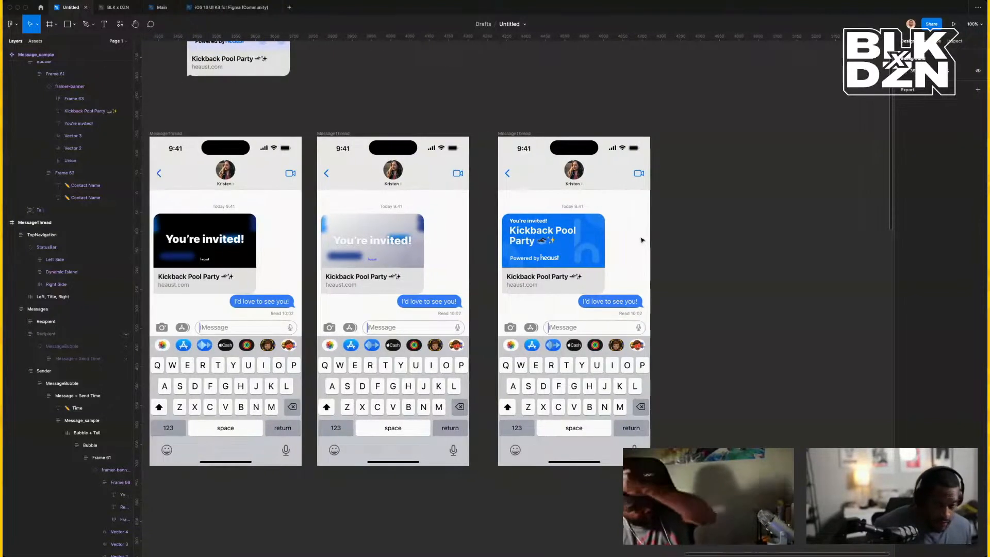
scroll(642, 239, "left", 5)
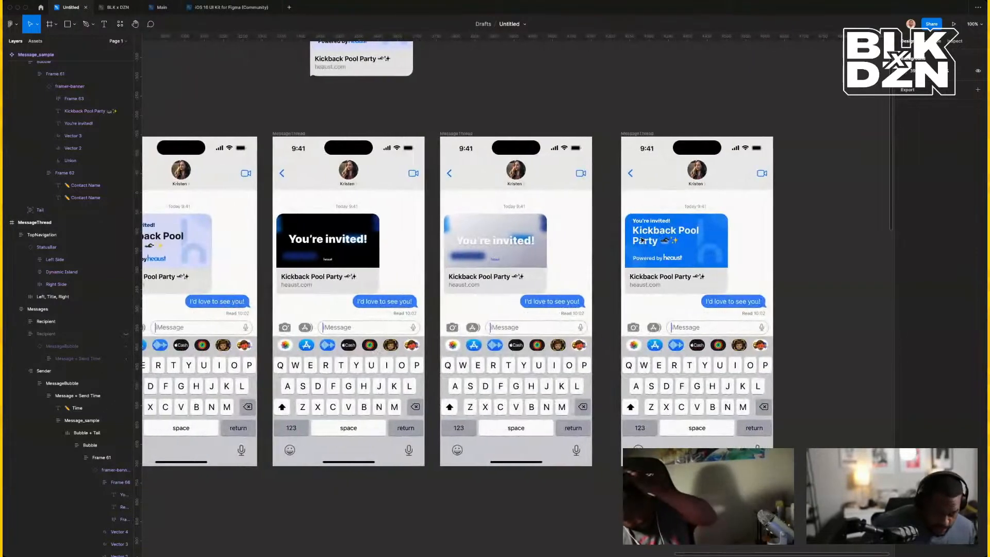
scroll(642, 240, "left", 4)
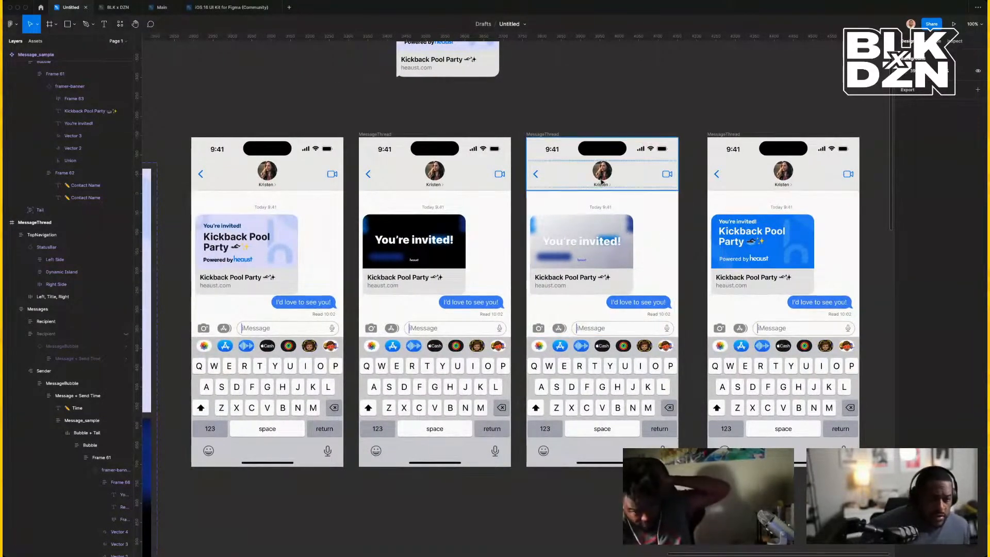
scroll(253, 109, "left", 3)
scroll(253, 109, "right", 2)
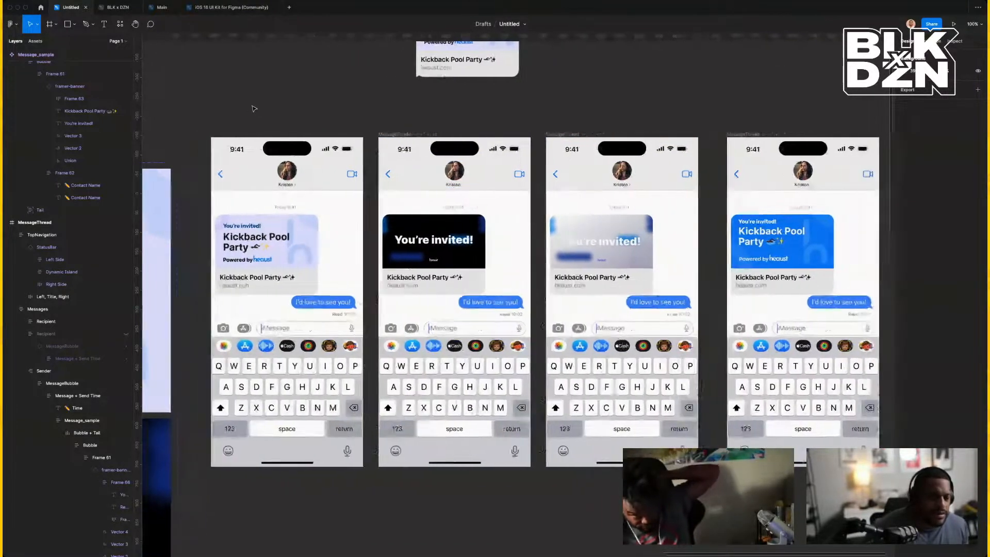
scroll(253, 109, "right", 2)
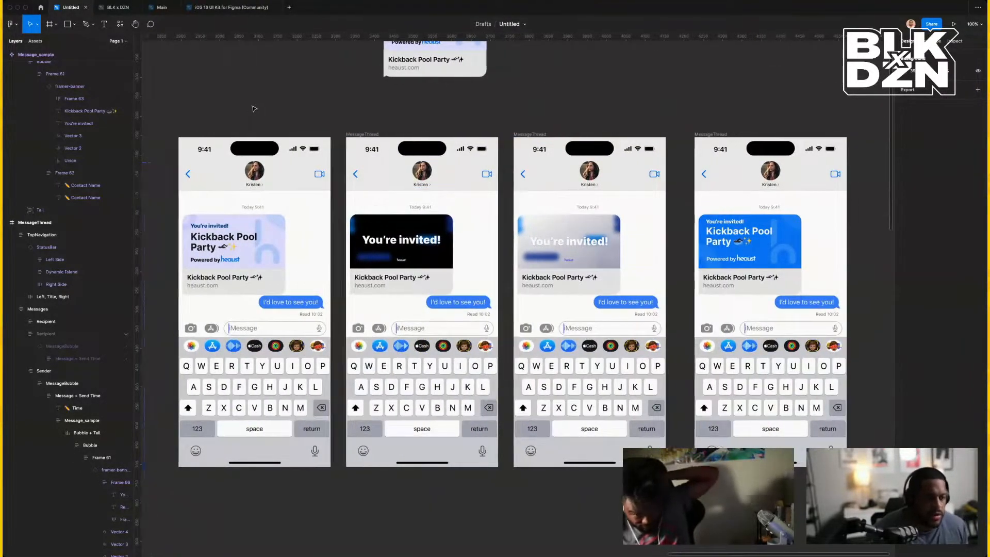
scroll(254, 109, "right", 5)
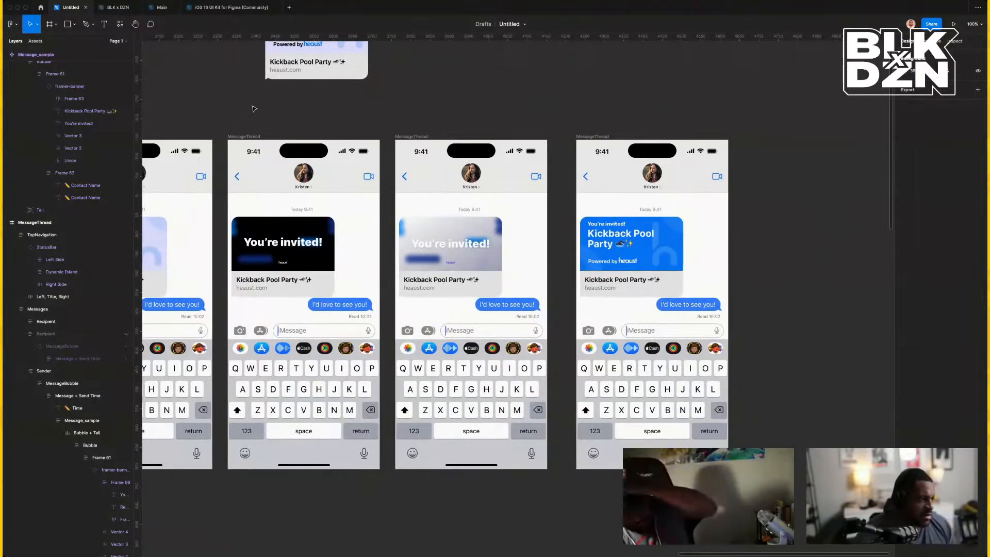
scroll(254, 109, "left", 1)
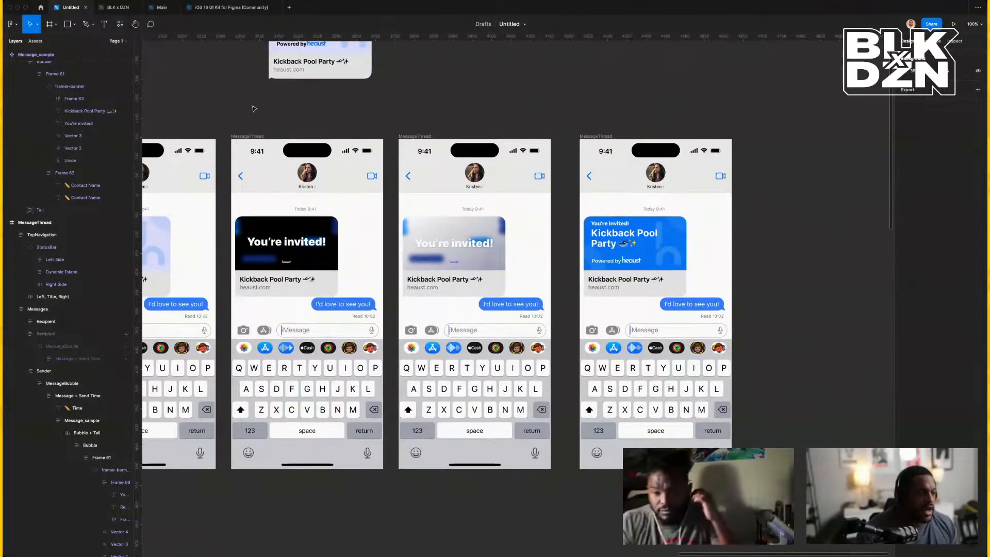